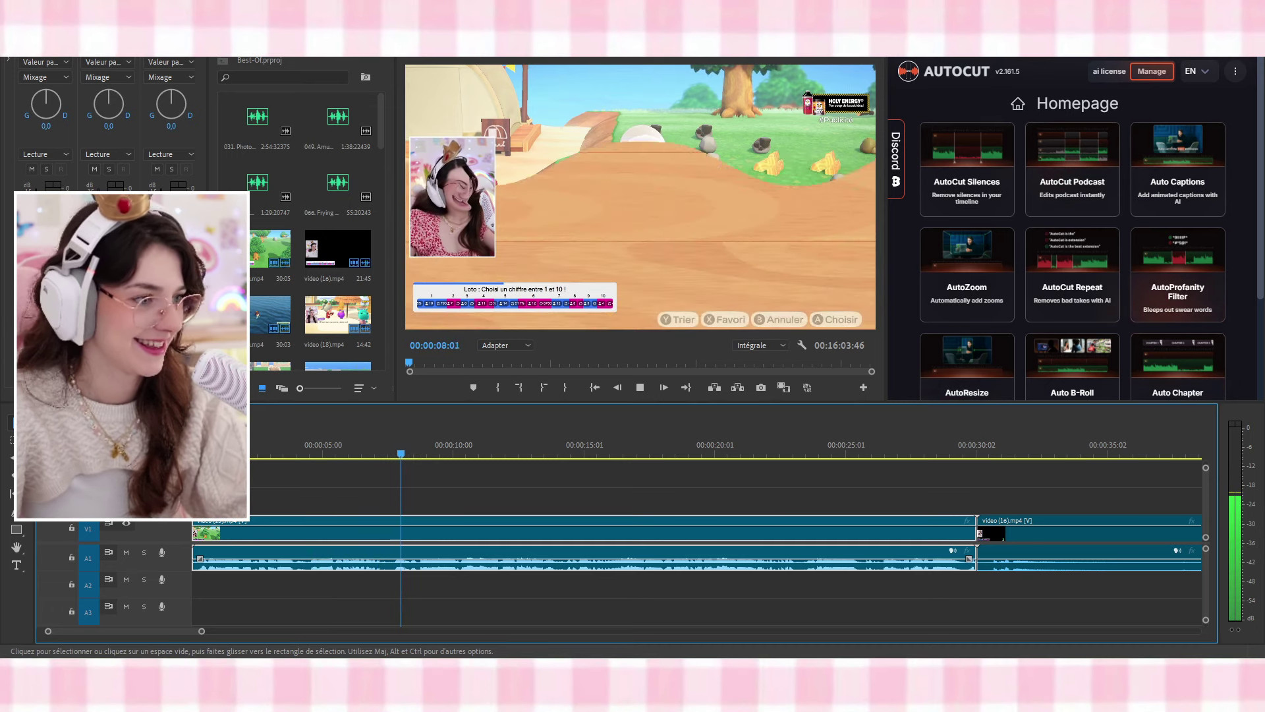
Split the first video (15).mp4 clip at 00:00:04:29
mouse_move(309, 452)
mouse_down()
mouse_move(283, 452)
mouse_move(299, 451)
mouse_up()
key(c)
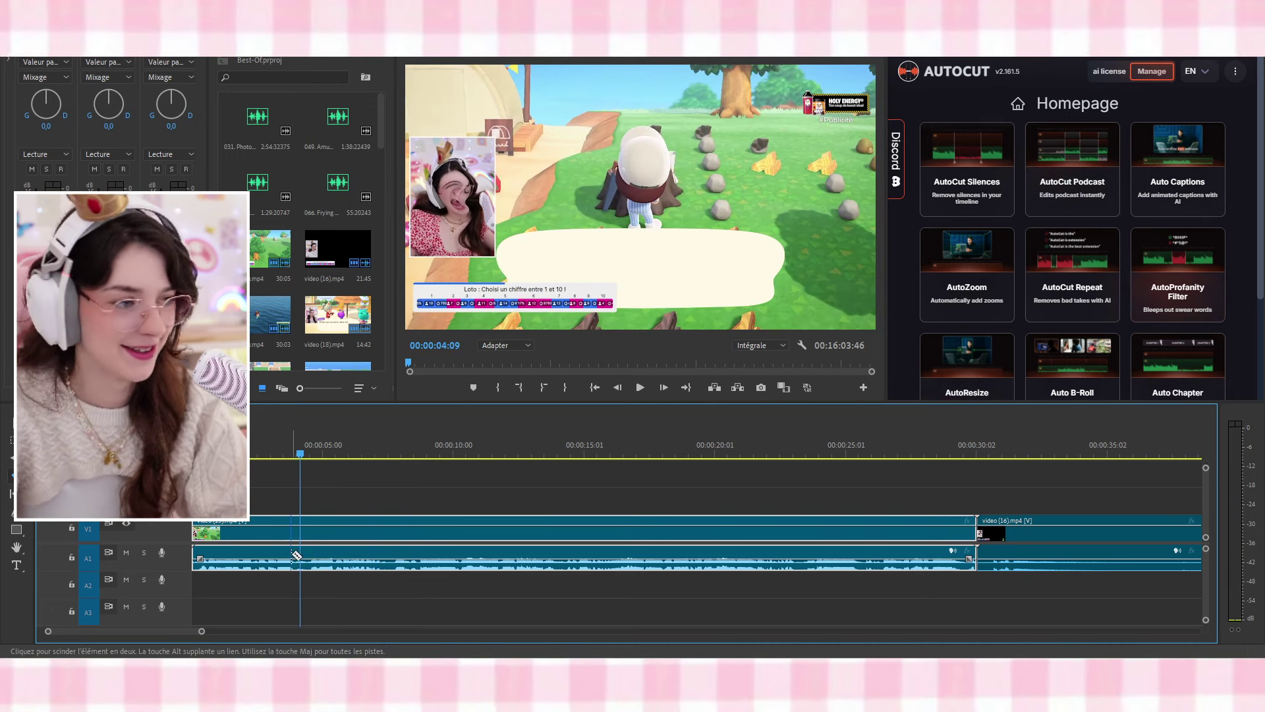
key(space)
key(space)
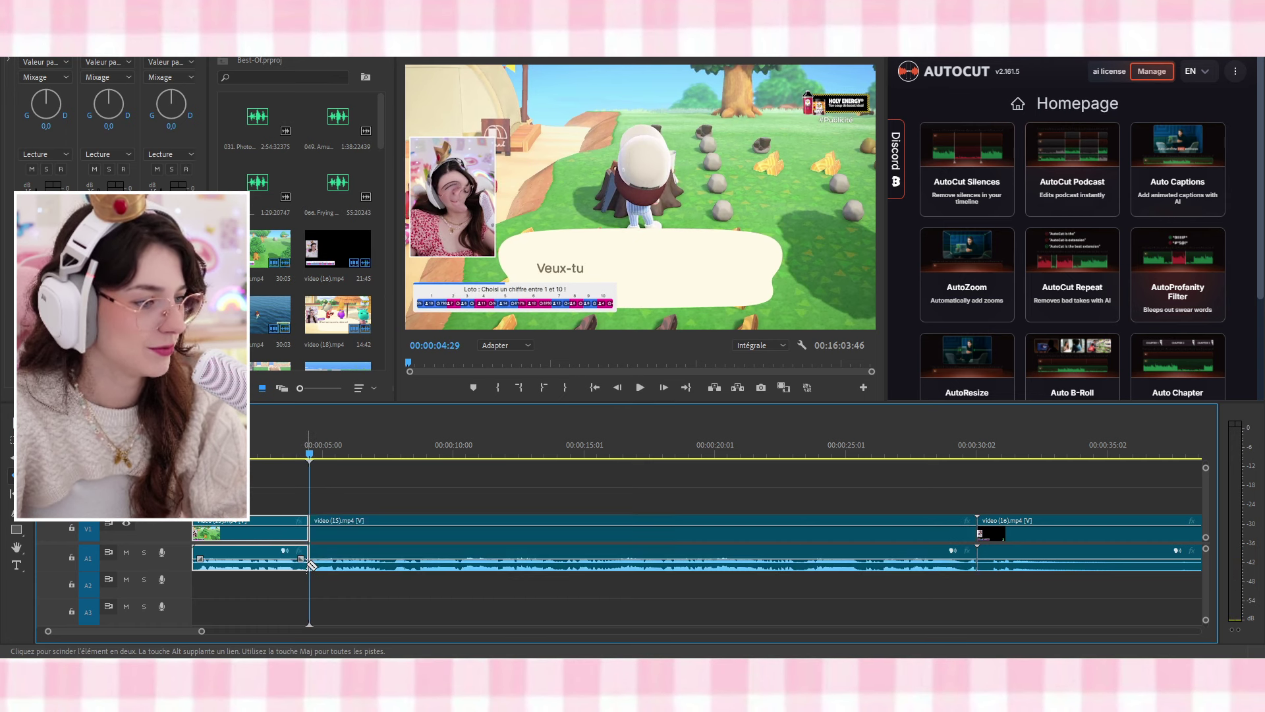
click(309, 557)
Play on from the first cut and split video (15).mp4 again at 00:00:07:43
key(space)
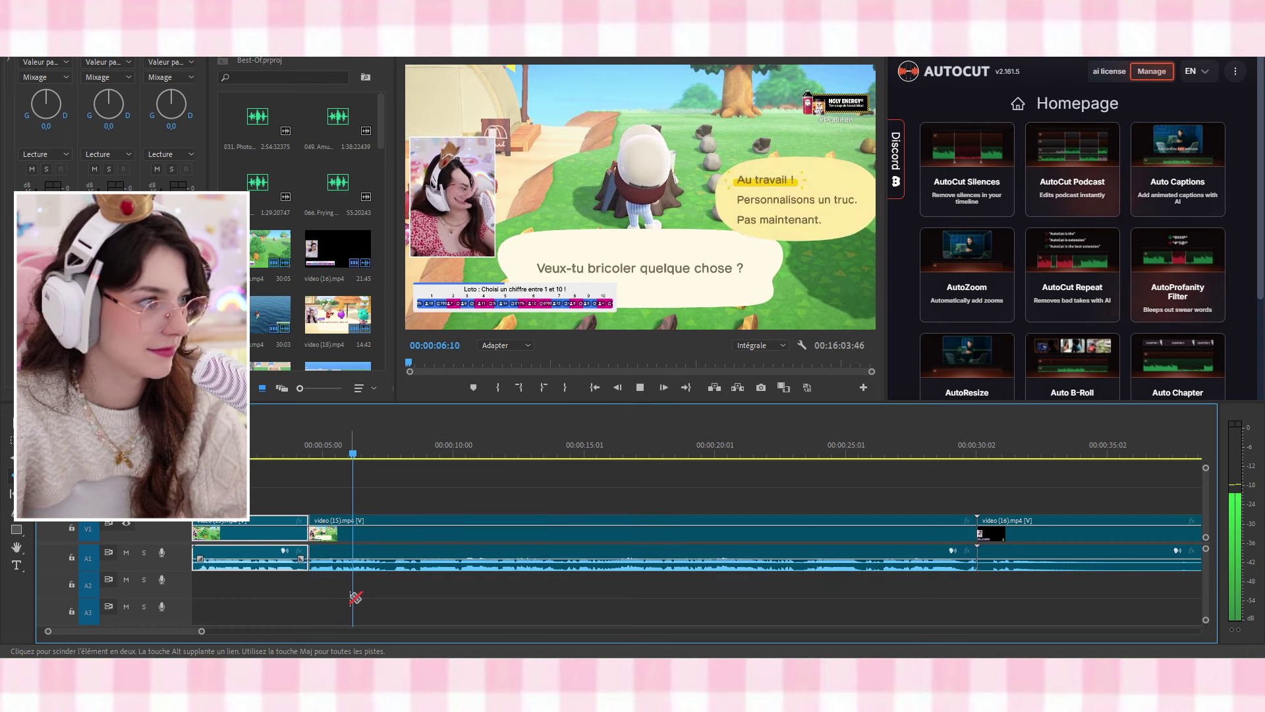
key(space)
key(d)
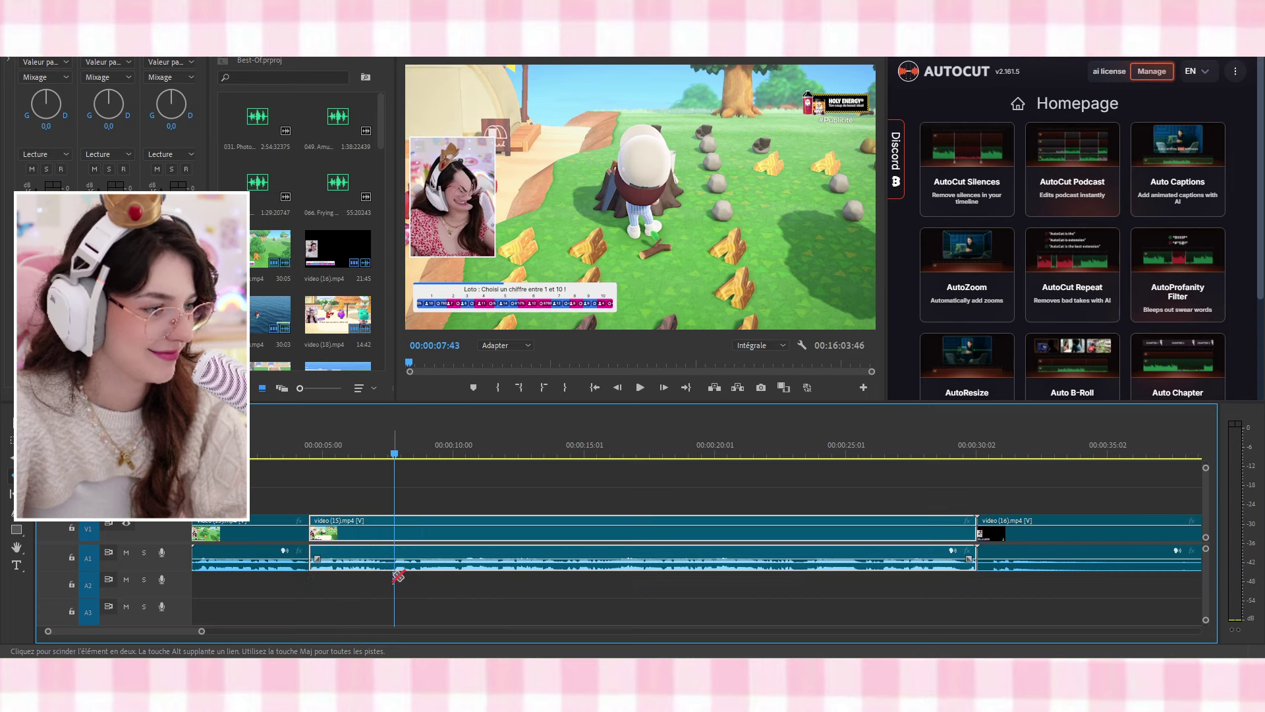
click(394, 563)
Scale the middle video (15).mp4 segment to 106 and move its anchor point onto the webcam face at 198.9, 534.9
key(v)
click(343, 434)
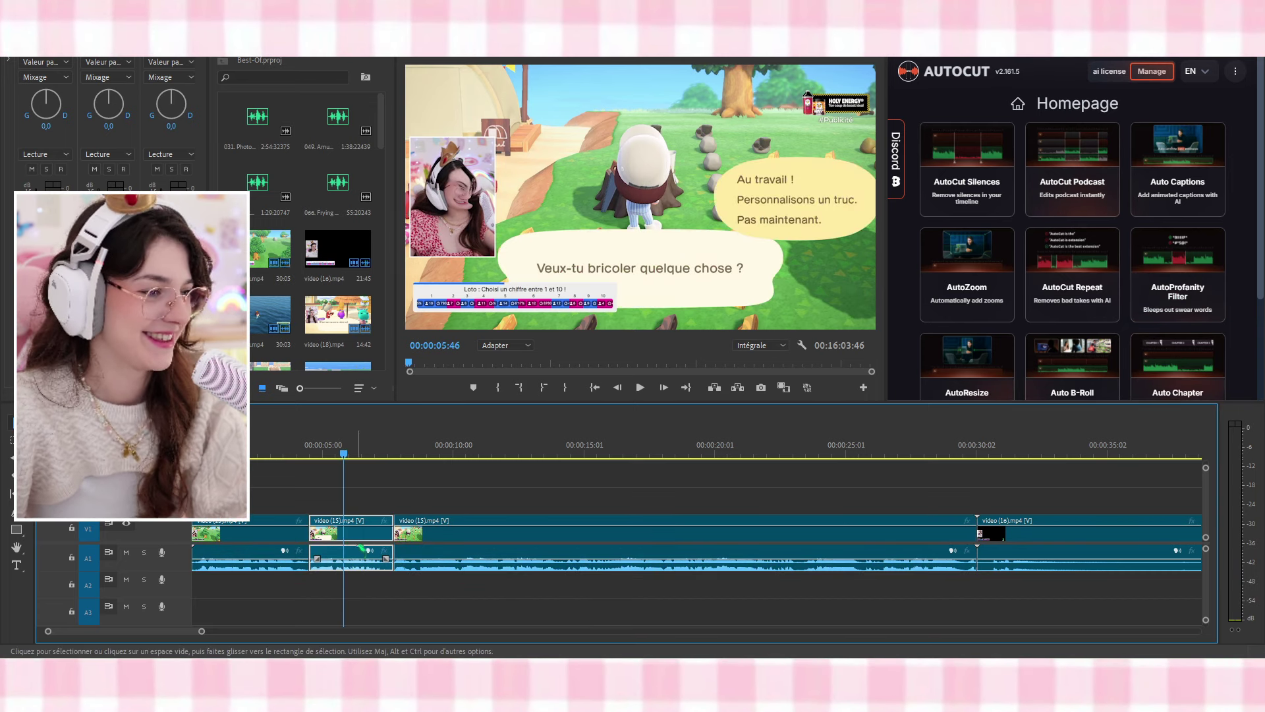
double_click(703, 181)
click(266, 54)
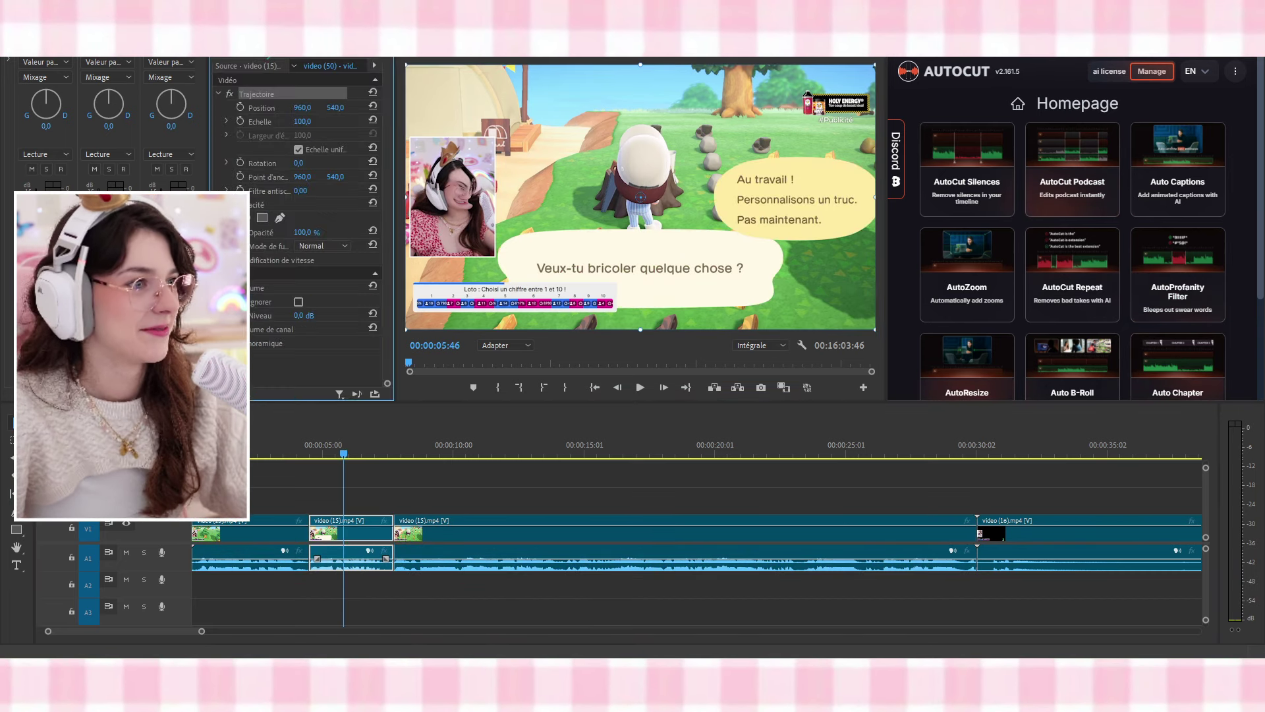
click(304, 122)
key(Up)
key(Up)
key(Up)
key(Up)
key(Up)
key(Up)
key(Up)
key(Up)
key(Up)
key(Up)
key(Up)
key(Up)
key(Up)
key(Up)
key(Up)
key(Up)
key(Up)
key(Up)
key(Up)
key(Up)
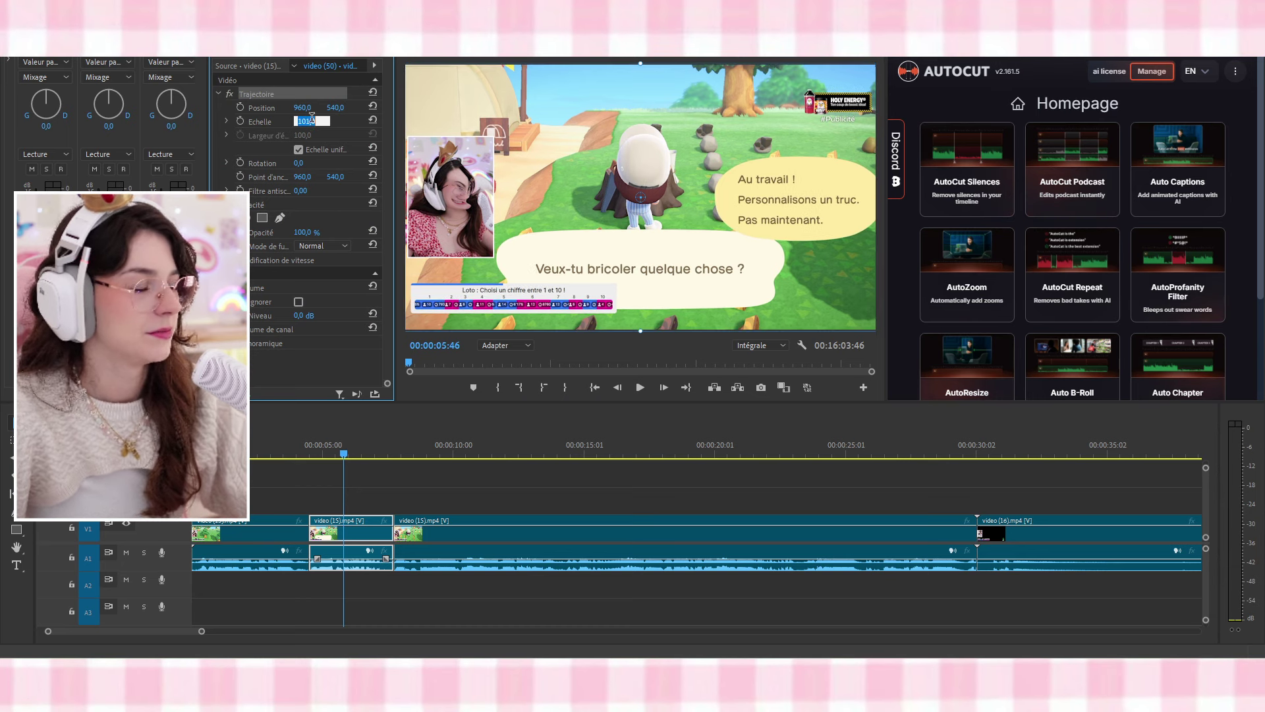
key(Down)
key(Down)
key(Down)
key(Down)
key(Down)
key(Down)
key(Down)
key(Down)
key(Down)
key(Down)
key(Down)
key(Down)
key(Down)
key(Down)
key(Down)
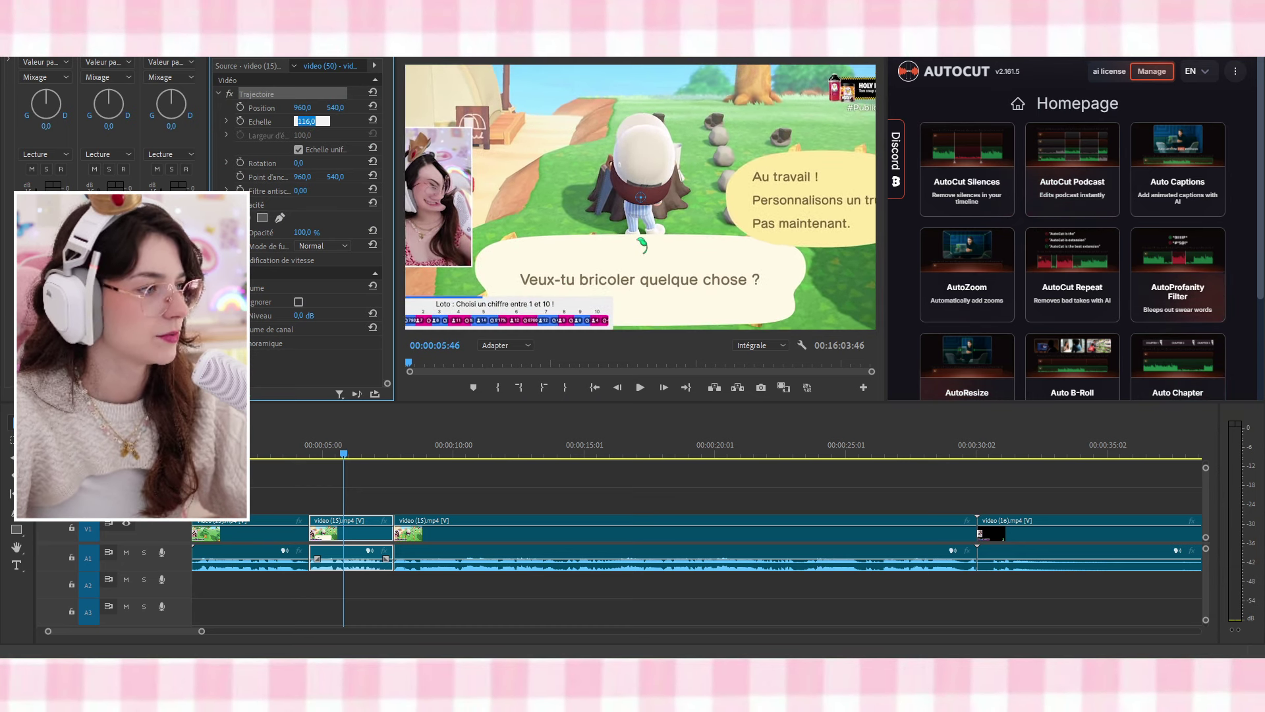
mouse_move(640, 198)
mouse_down()
mouse_move(555, 206)
mouse_move(729, 213)
mouse_move(641, 200)
mouse_up()
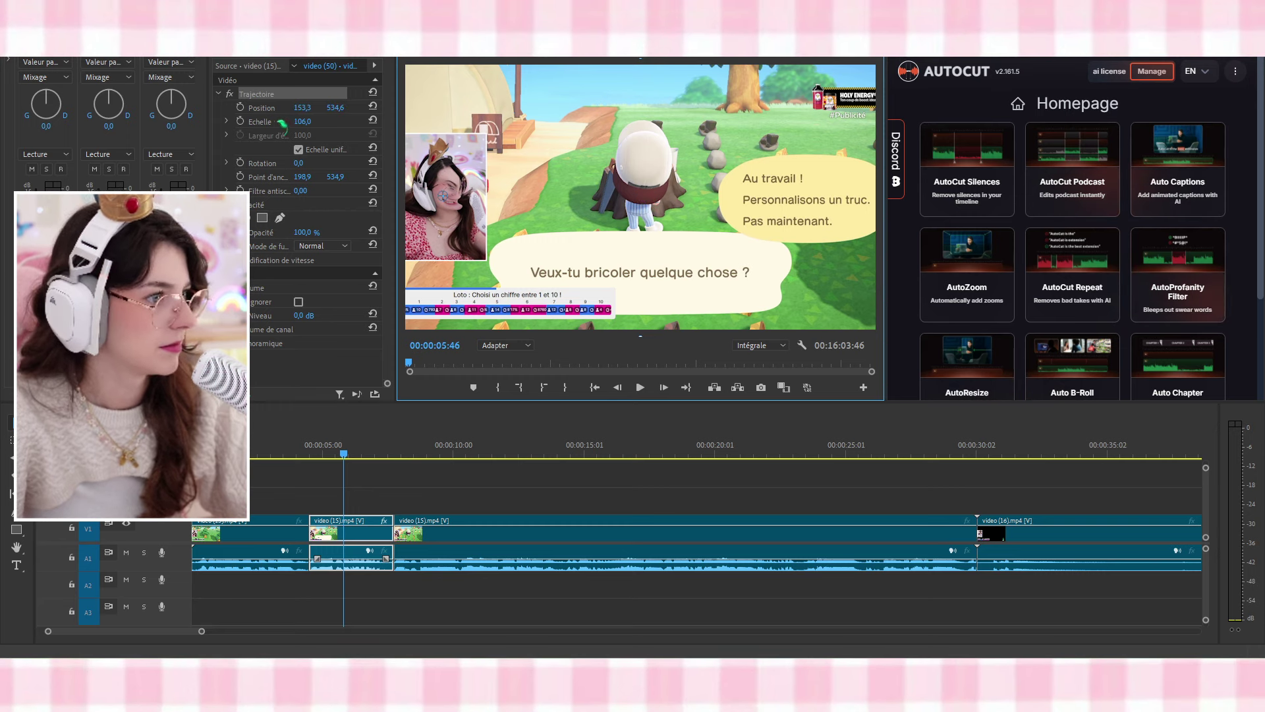
Raise the middle segment's scale to 122 and reposition it to 242.7, 533.8 so the webcam frame is fully inside the picture
click(307, 121)
key(Up)
key(Up)
key(Up)
key(Up)
key(Up)
key(Up)
key(Up)
key(Up)
key(Up)
key(Up)
key(Up)
key(Up)
key(Up)
key(Up)
key(Up)
key(Up)
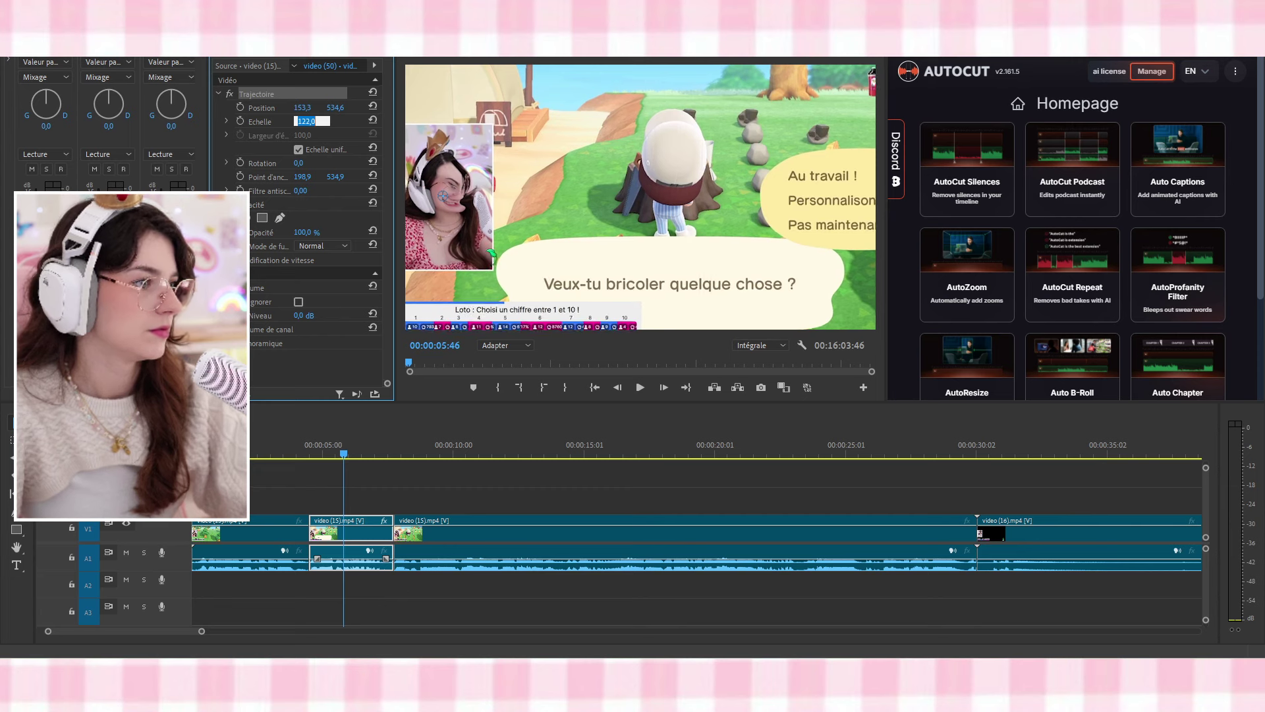
drag(490, 252, 524, 262)
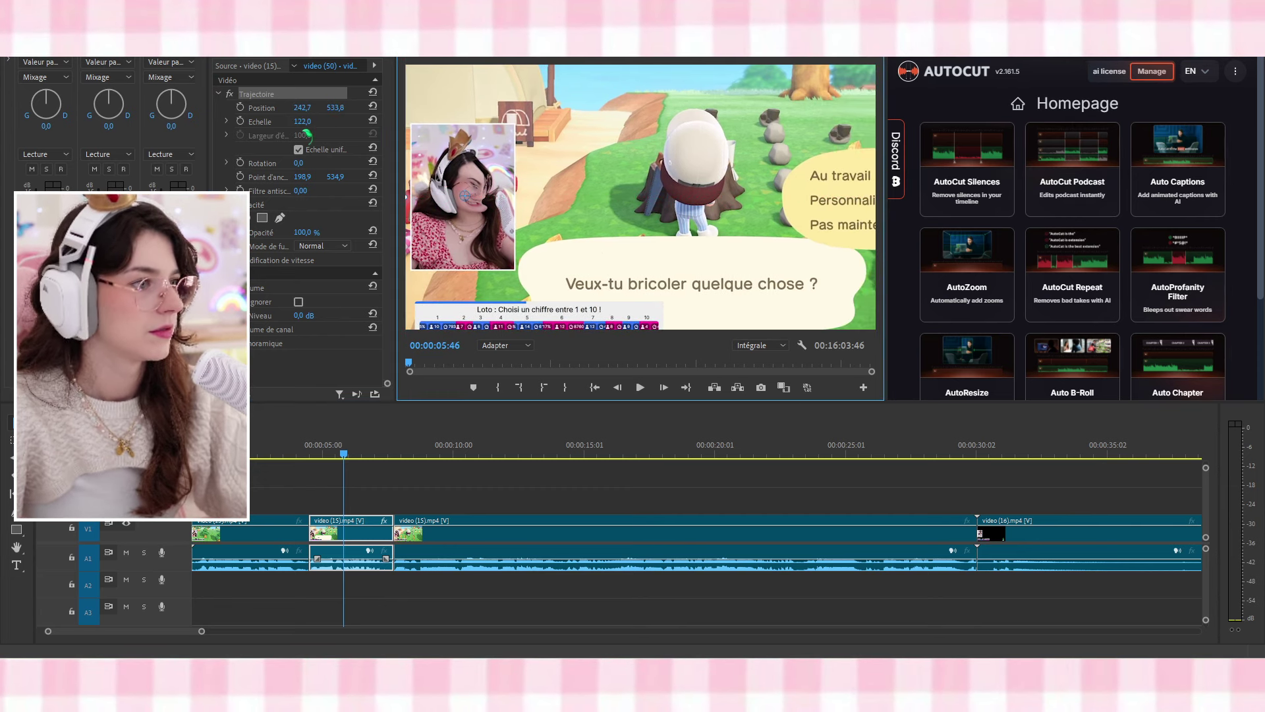
Enlarge the middle segment's scale to 207 and move it to position 411.8, 529.5 to frame the webcam
drag(306, 135, 635, 302)
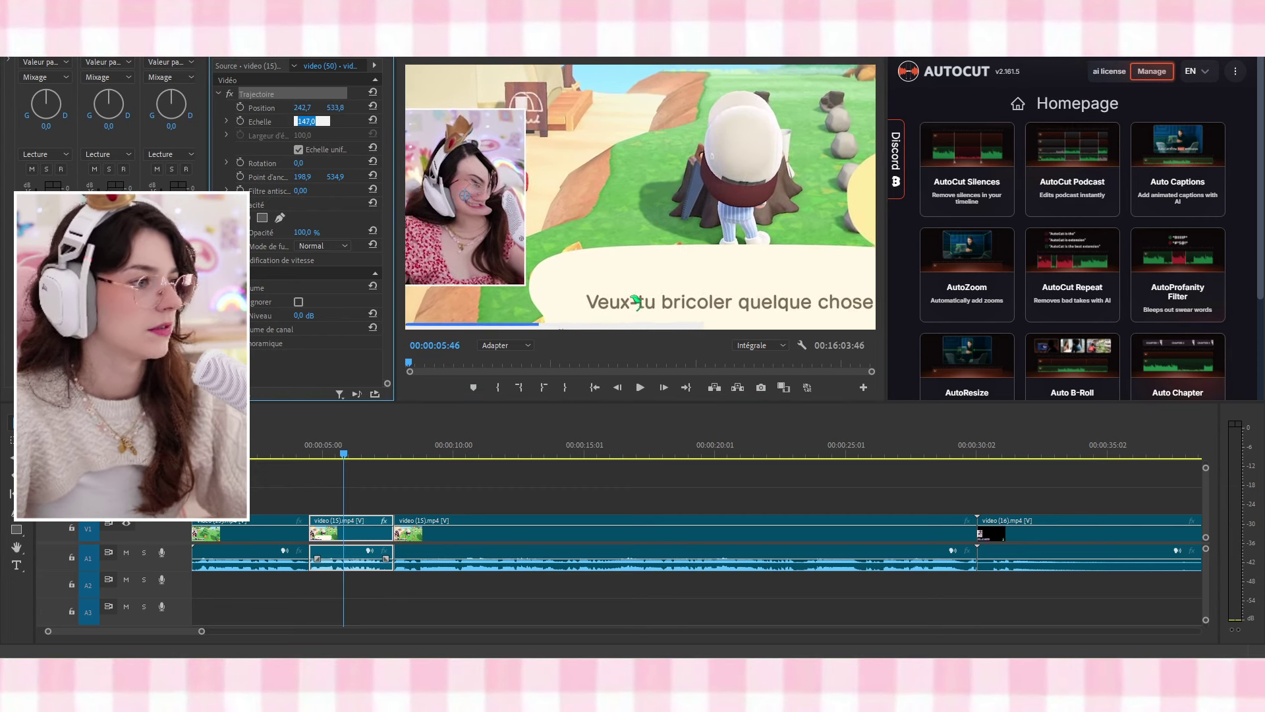
key(Up)
key(Up)
key(Up)
key(Up)
key(Up)
key(Up)
key(Up)
key(Up)
key(Up)
key(Up)
key(Up)
key(Up)
key(Up)
key(Up)
key(Up)
key(Up)
key(Up)
key(Up)
key(Up)
key(Up)
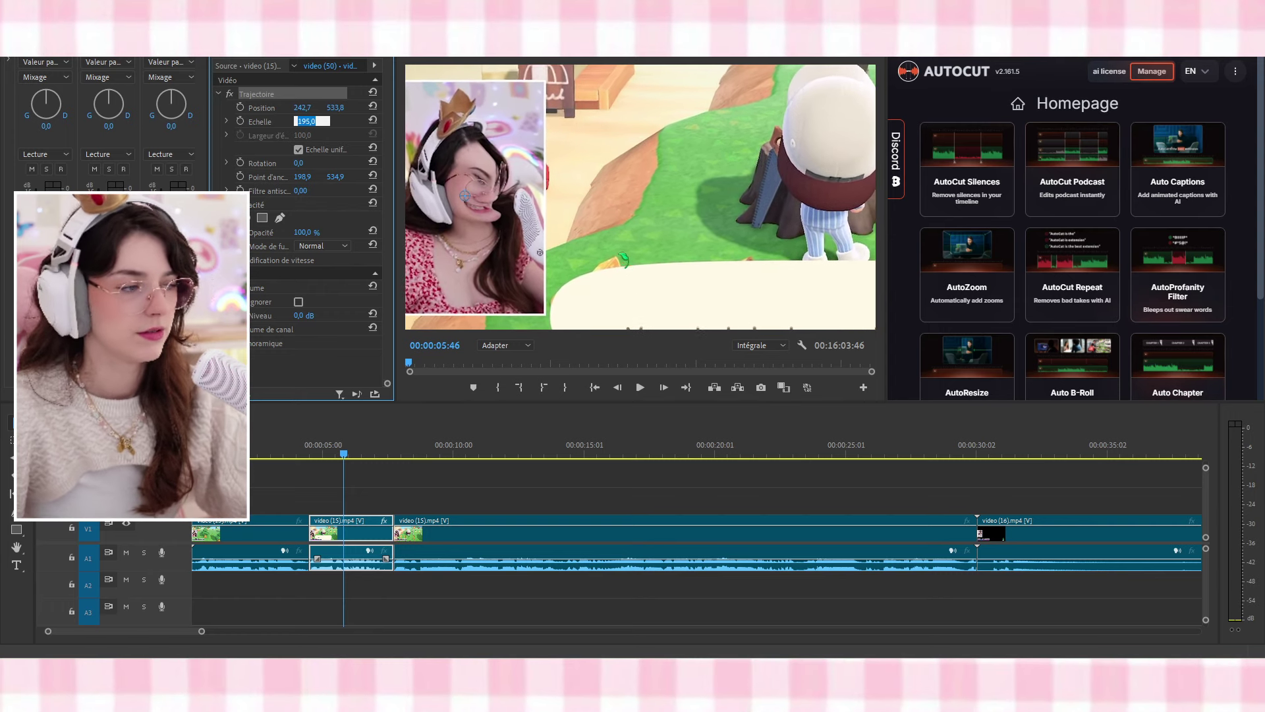
key(Up)
key(Up)
key(Up)
key(Up)
key(Up)
key(Up)
key(Up)
key(Up)
key(Up)
key(Up)
key(Up)
key(Up)
drag(457, 263, 500, 261)
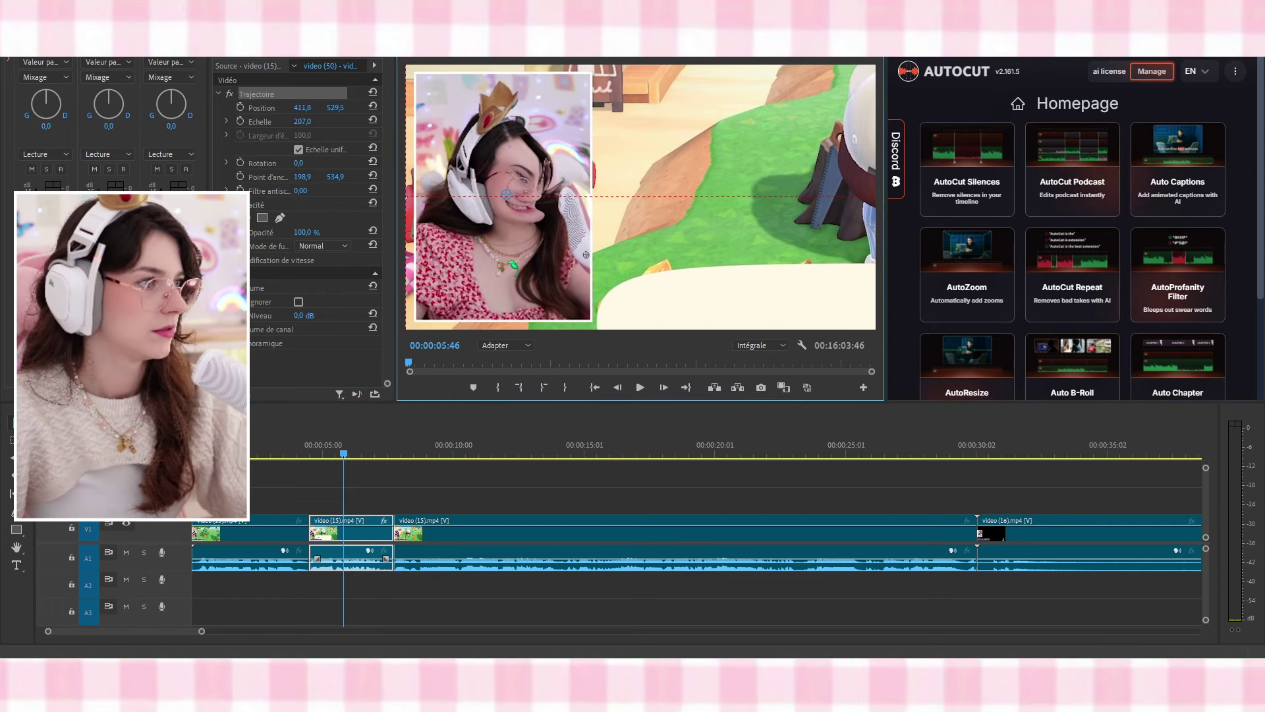
Preview the enlarged webcam segment from just before its start and select its Trajectoire effect
click(284, 440)
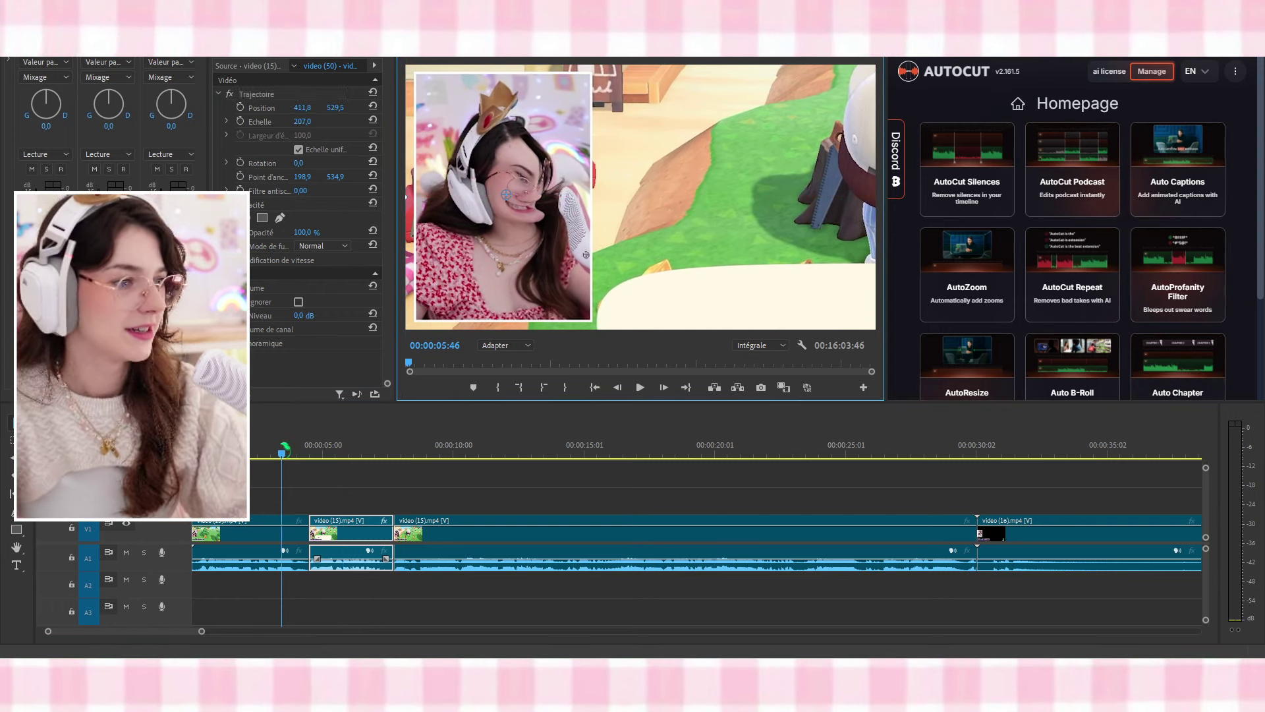
key(space)
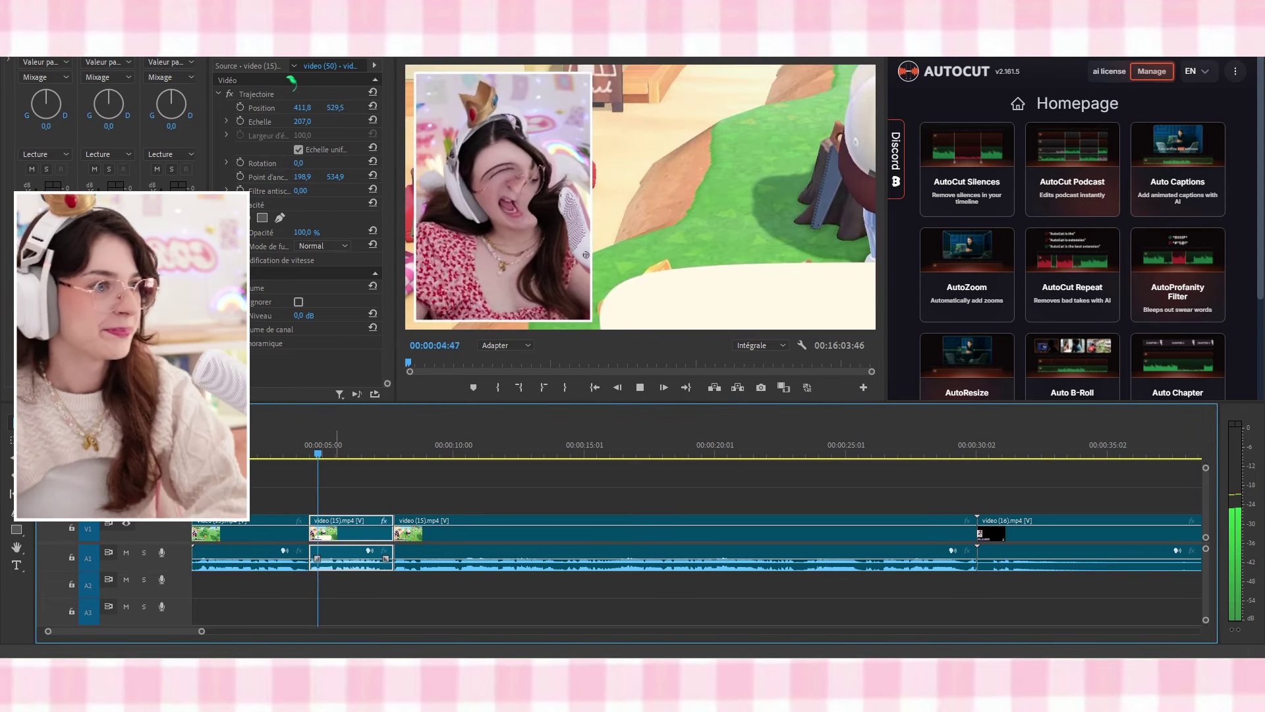
click(262, 93)
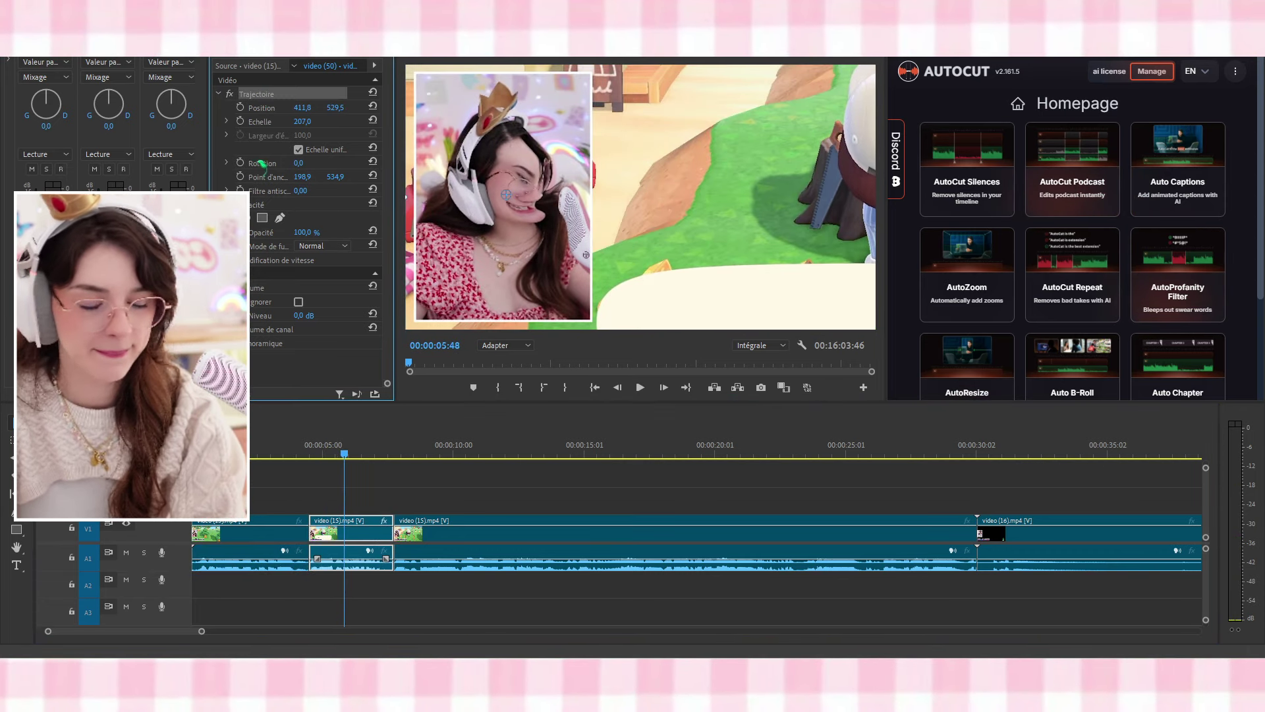
Play the sequence onward and split the third video (15).mp4 segment at 00:00:14:15
click(276, 445)
key(space)
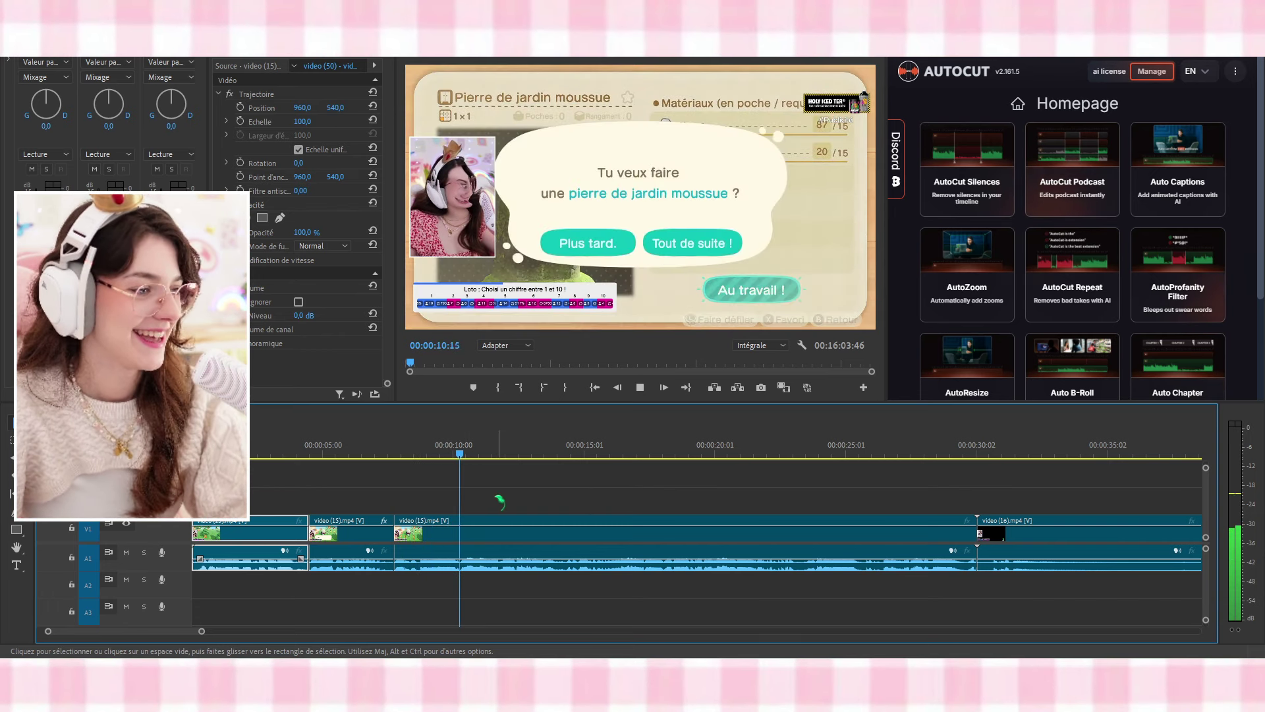
key(c)
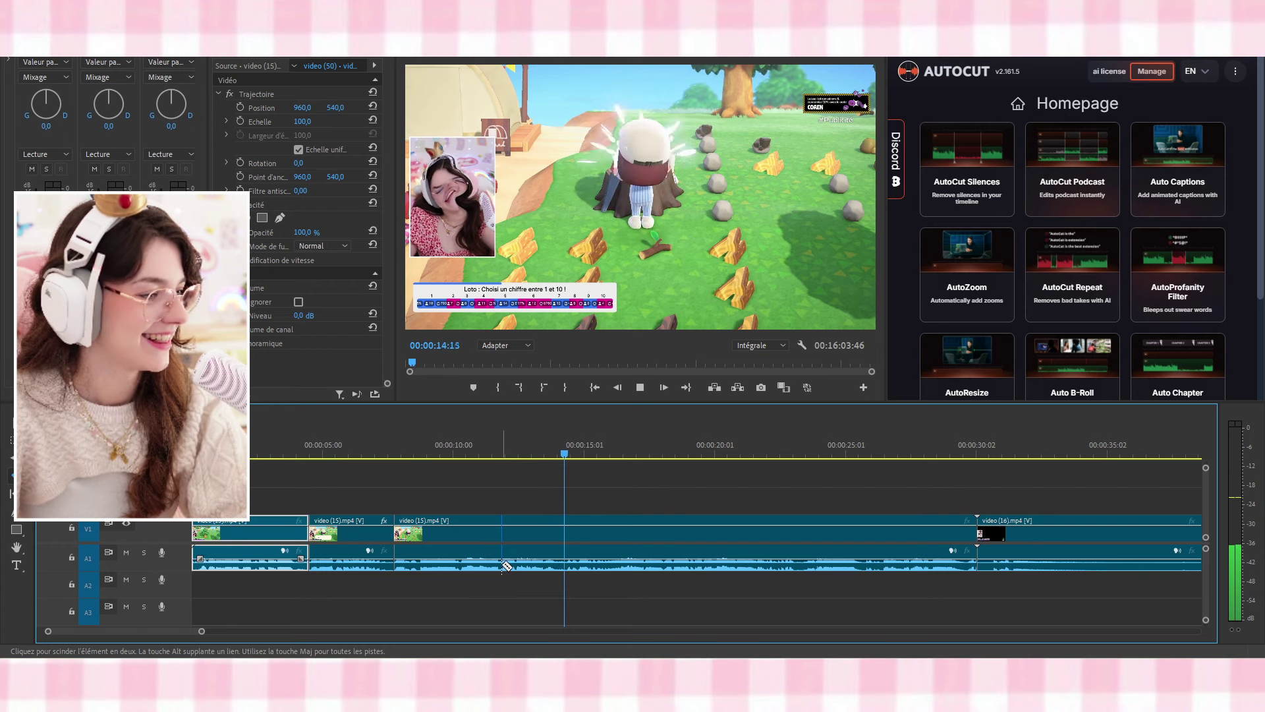
click(563, 565)
Review the passage after the latest cut and split video (15).mp4 again at about 00:00:16:20
click(525, 446)
key(space)
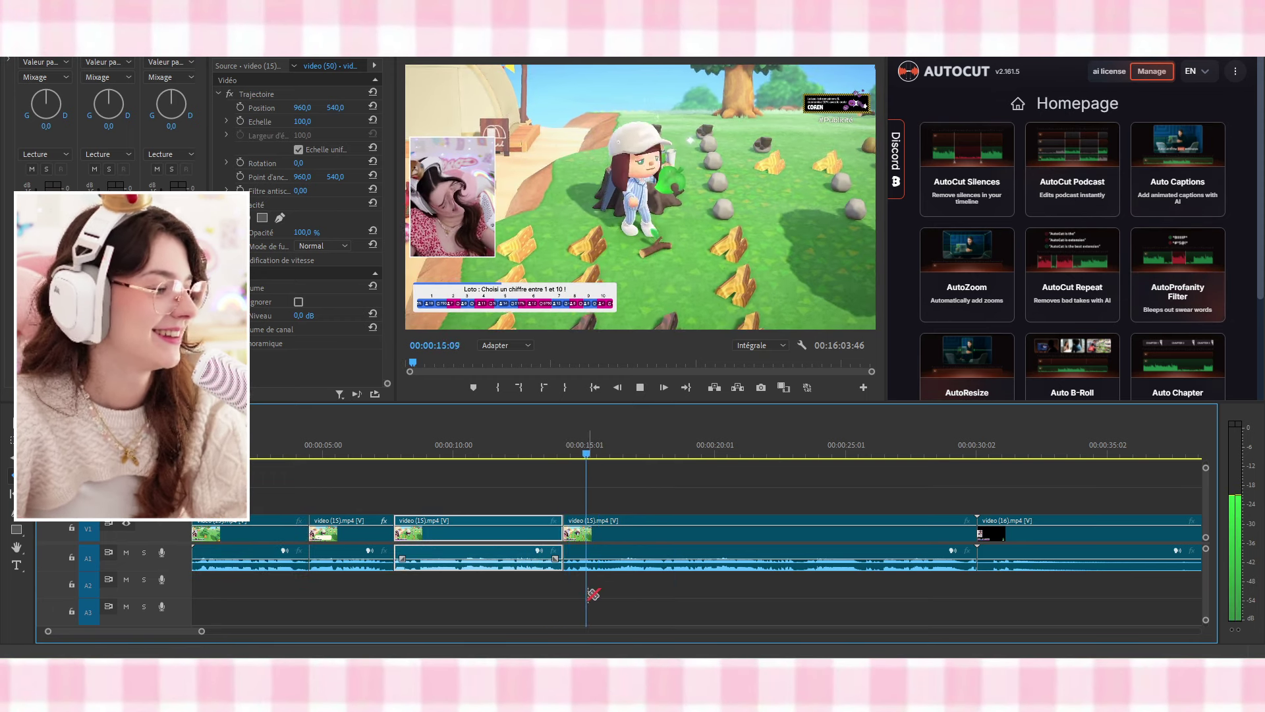
click(624, 562)
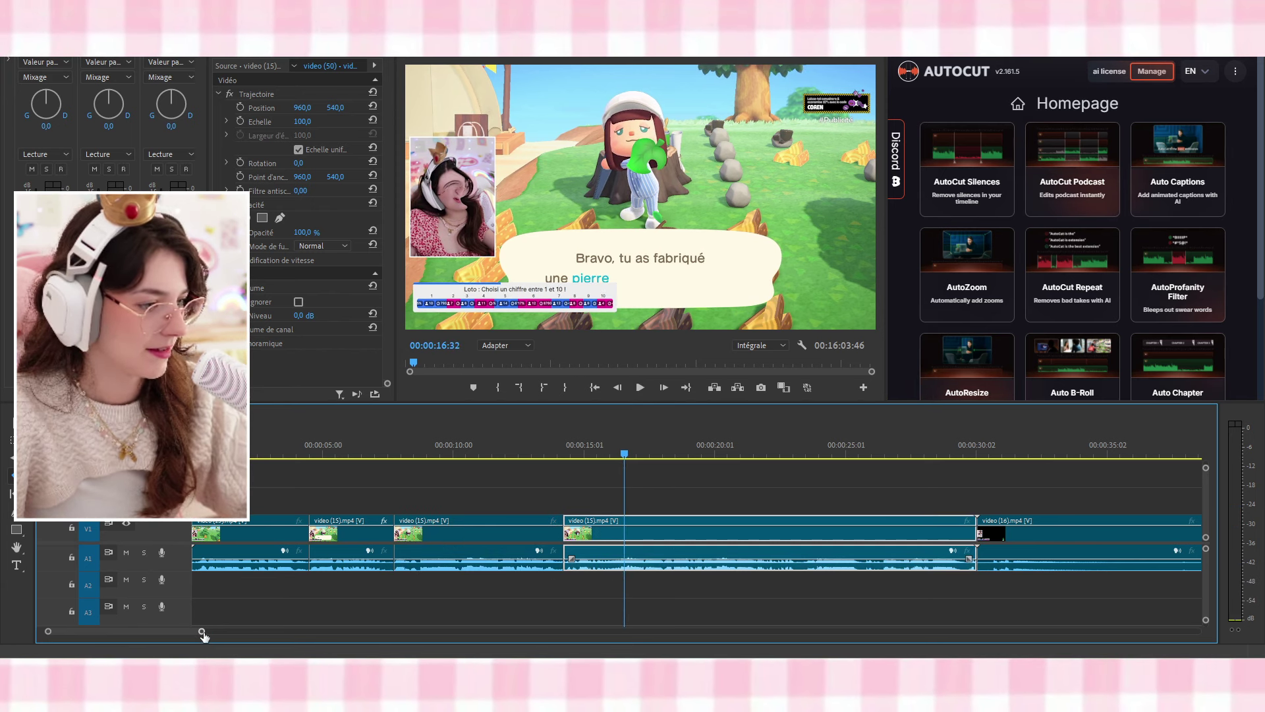
drag(202, 631, 172, 626)
click(658, 455)
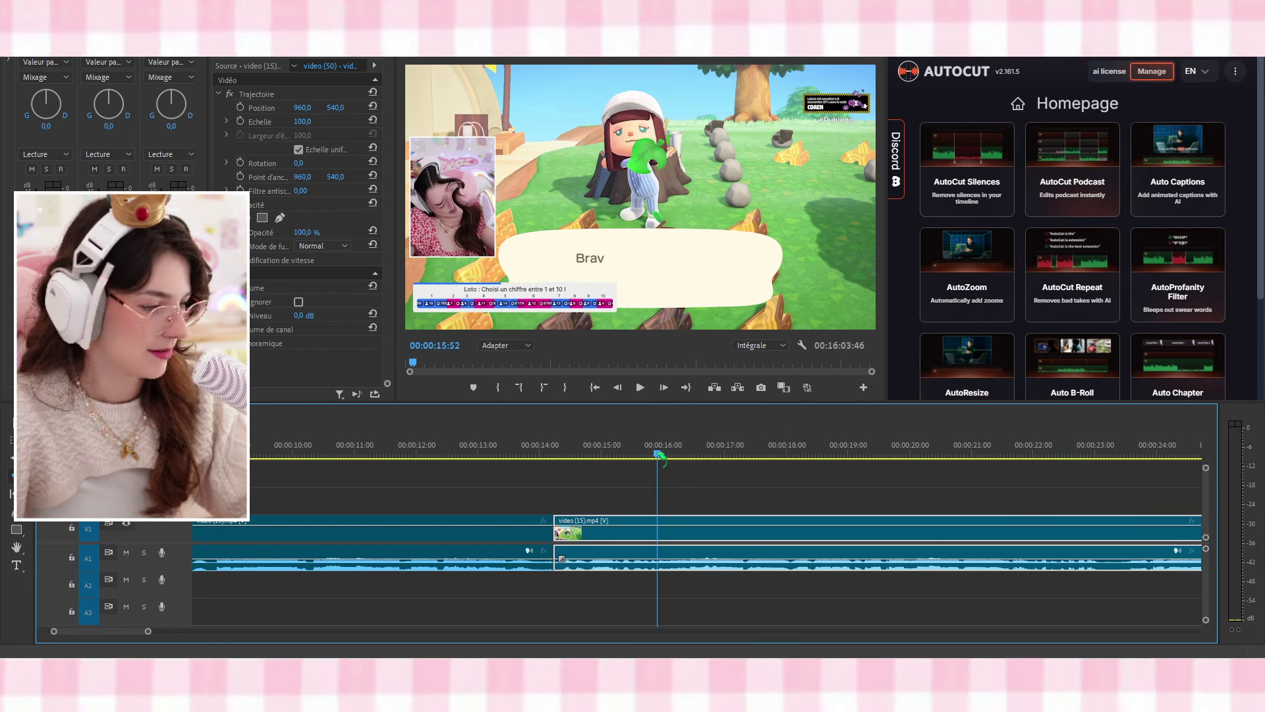
key(space)
key(c)
click(686, 559)
key(space)
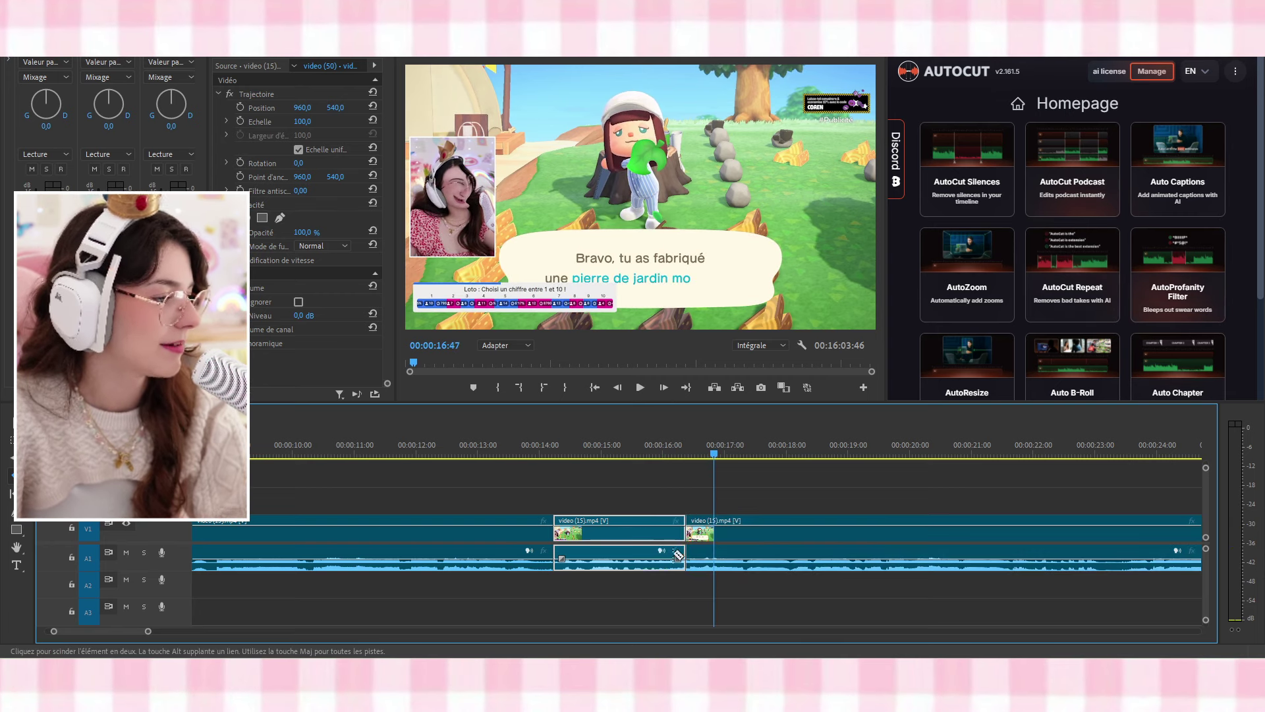
Ripple-delete the short segment after the 14-second cut and apply the webcam zoom to the video (15).mp4 segments on both sides
key(v)
key(shift+Delete)
drag(511, 488, 583, 550)
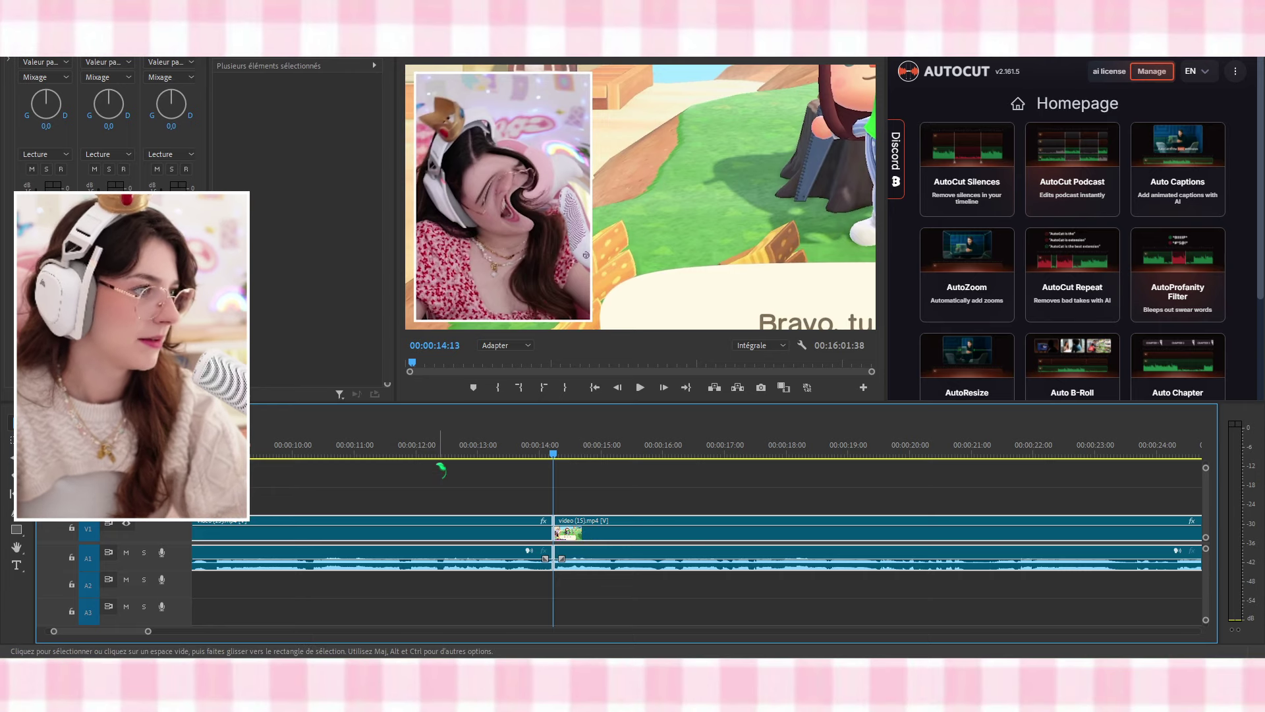
Split the last video (15).mp4 segment at about 00:00:27:28 and remove its tail, closing the gap before video (16).mp4
key(space)
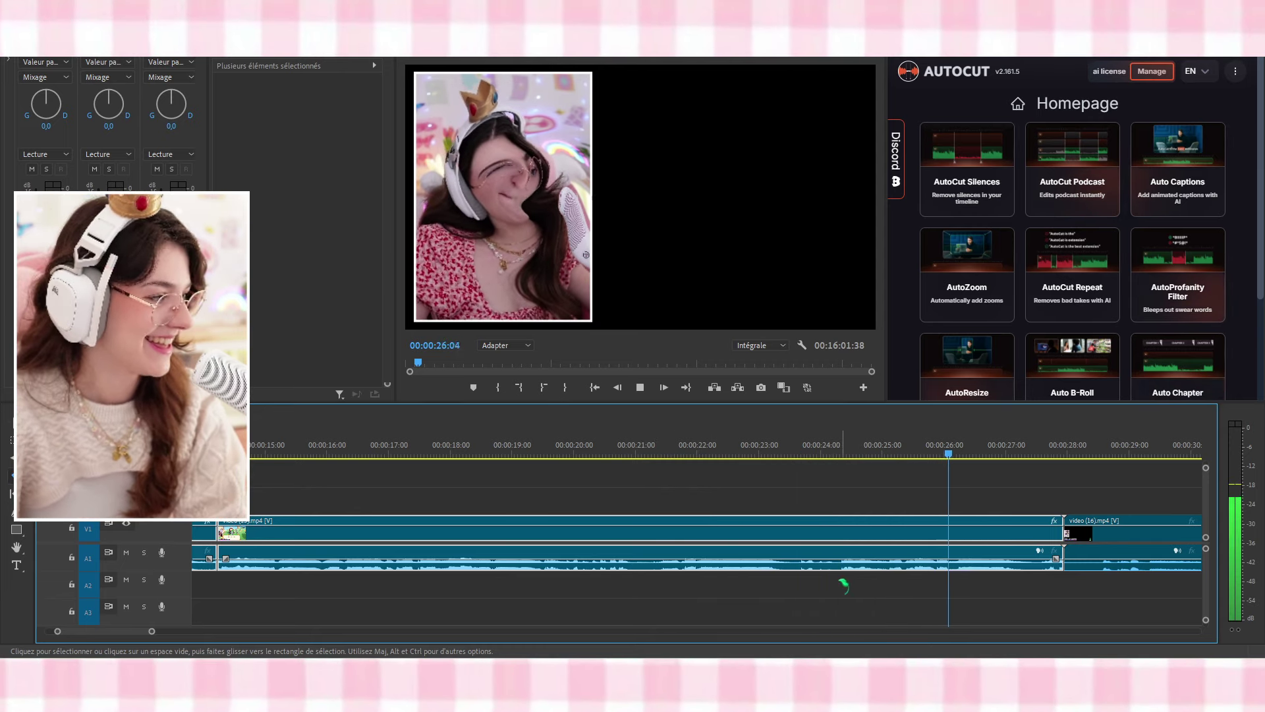
key(space)
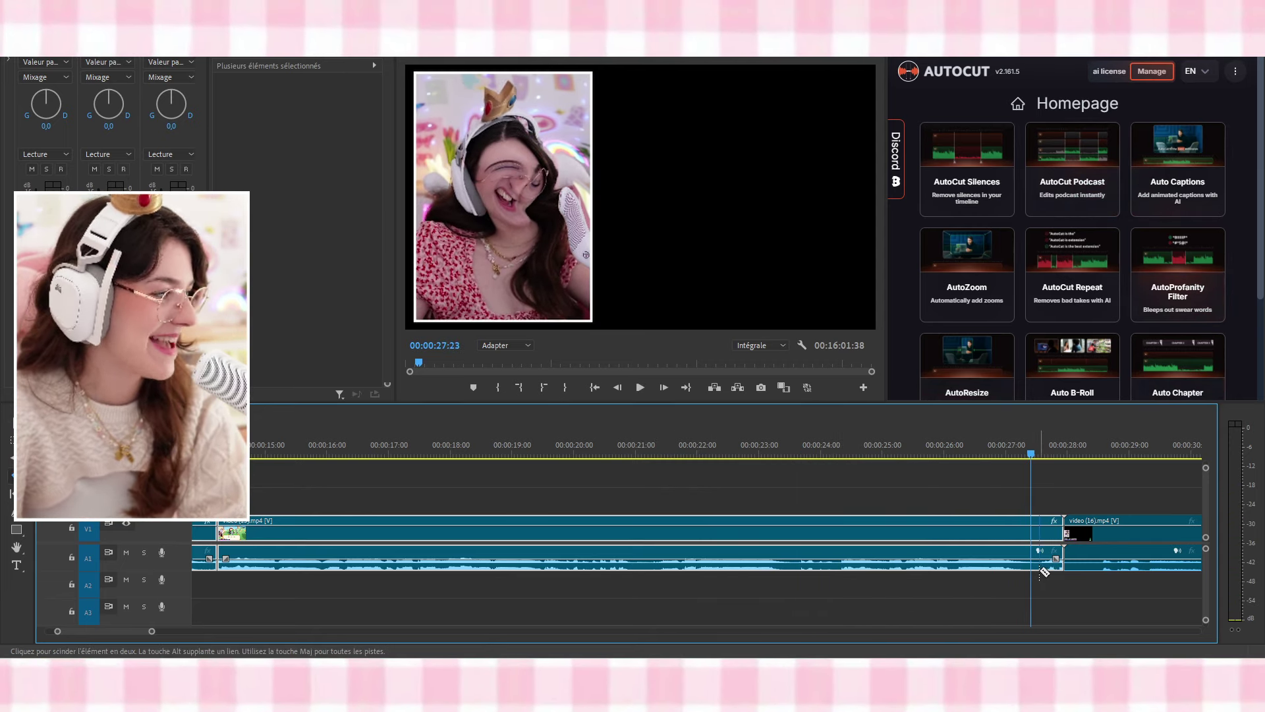
key(space)
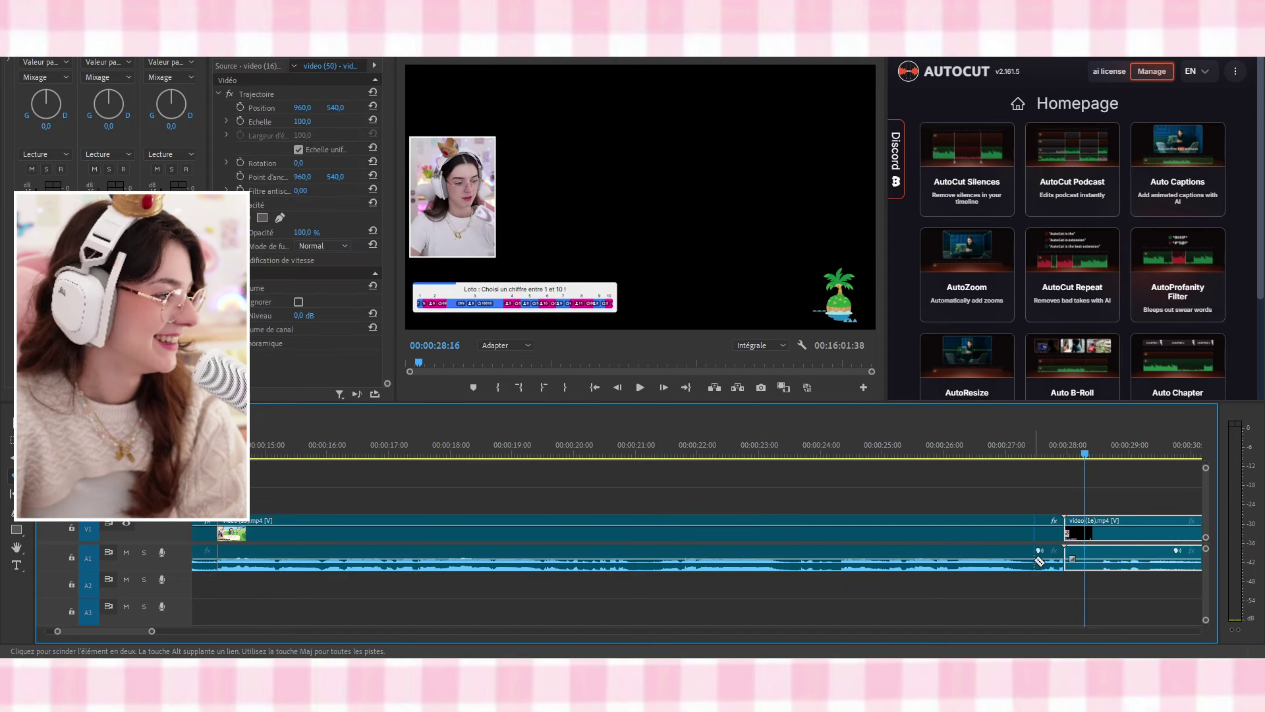
click(1035, 558)
key(v)
click(1050, 536)
key(Delete)
click(1051, 536)
key(Delete)
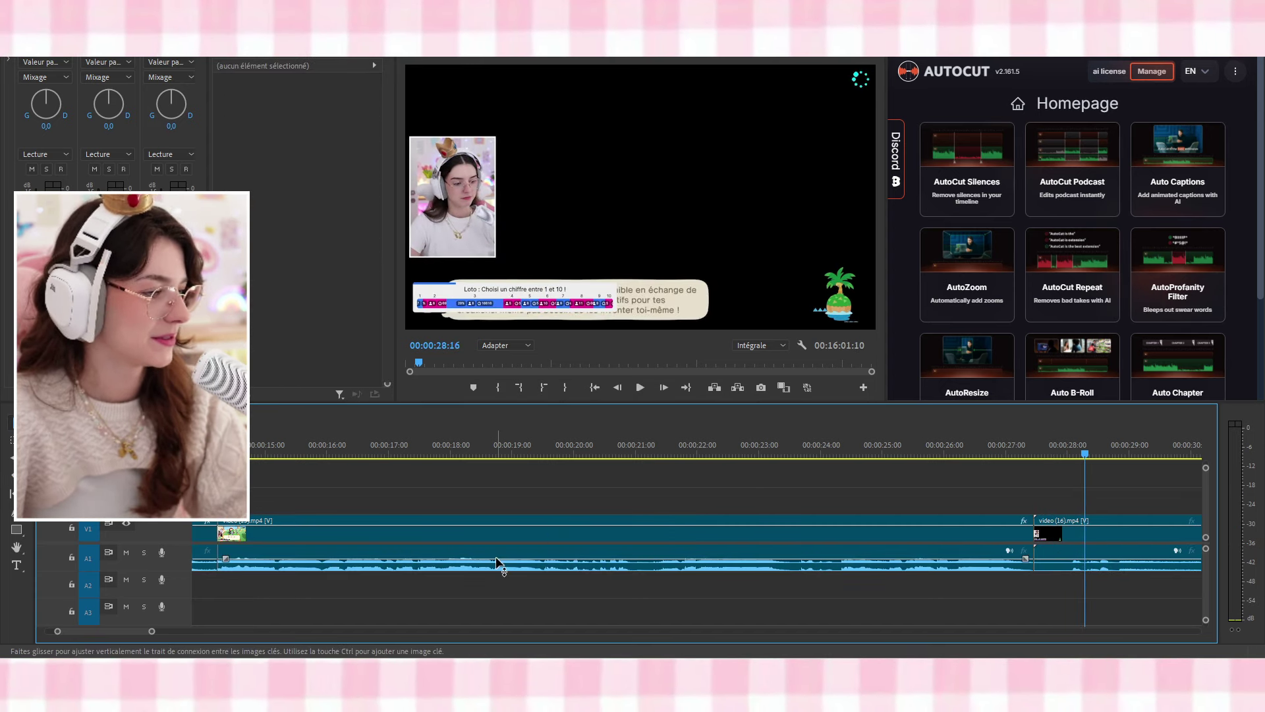
Play back the enlarged footage leading up to the cut near the 14-second mark
scroll(490, 521, up, 3)
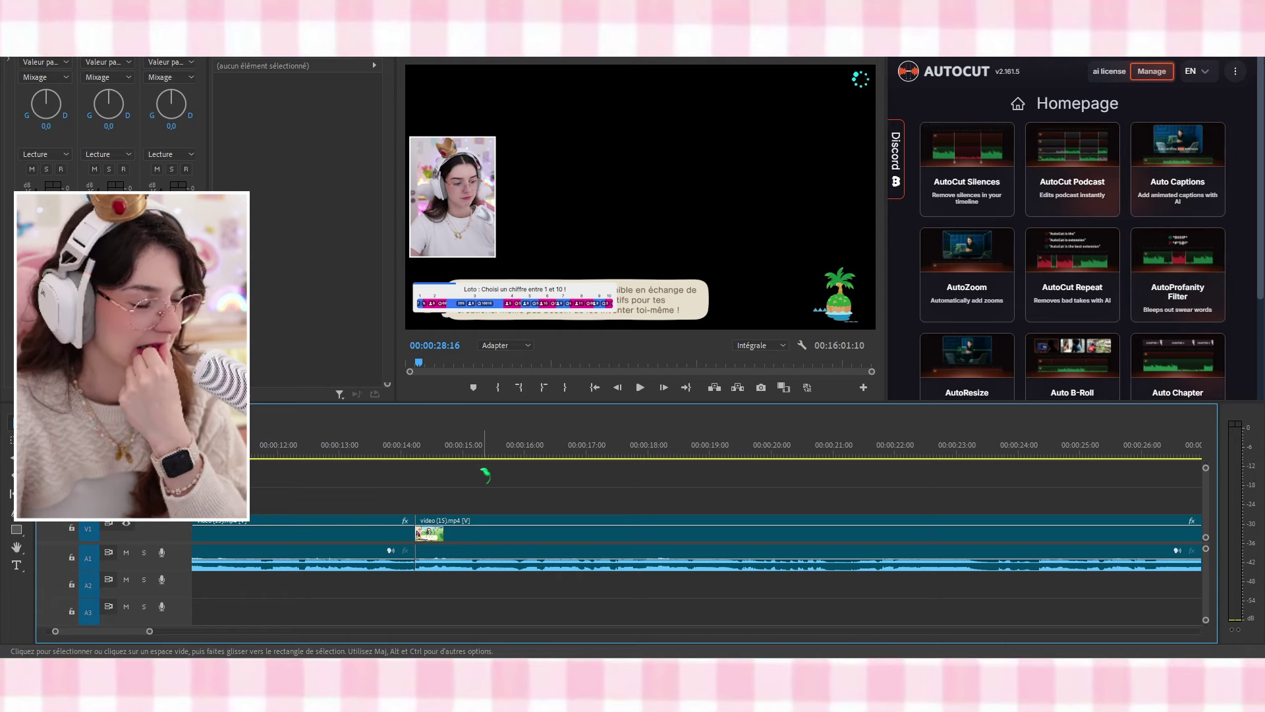
scroll(461, 471, up, 2)
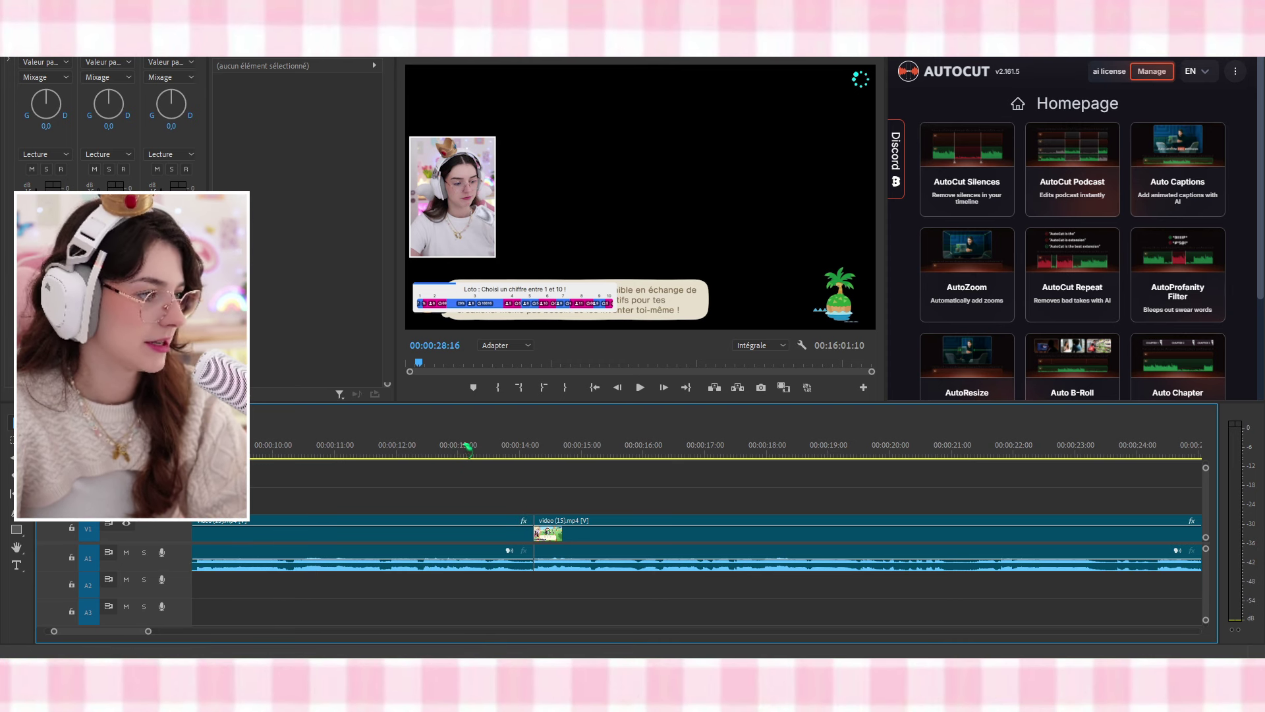
click(469, 448)
key(space)
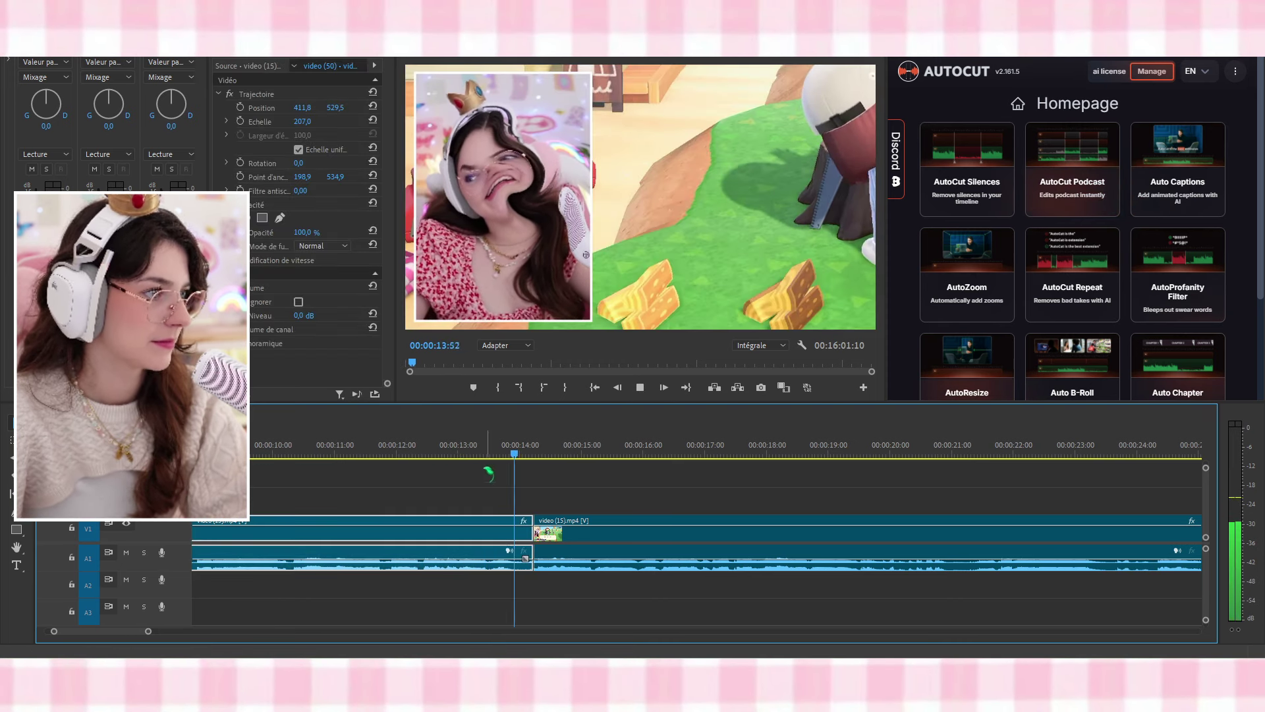
key(space)
Play back the enlarged segments from about 00:00:03:10 and select the third video (15).mp4 segment
scroll(488, 472, up, 9)
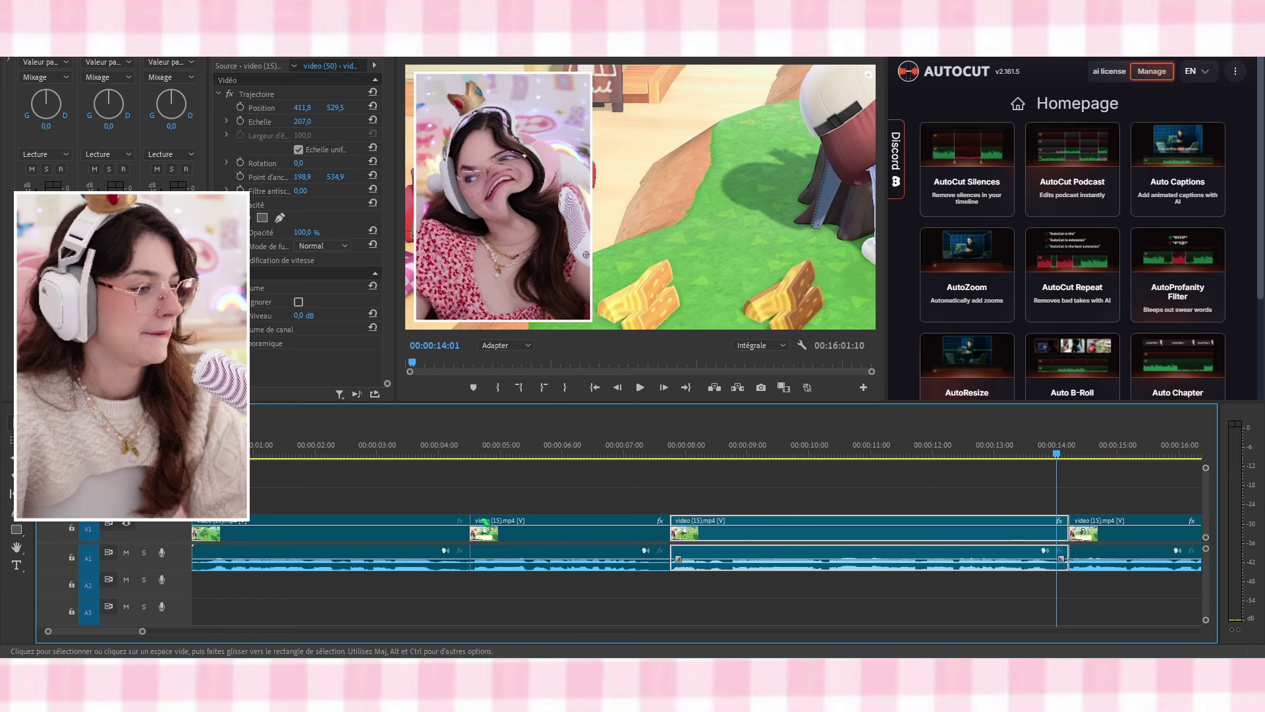
click(387, 451)
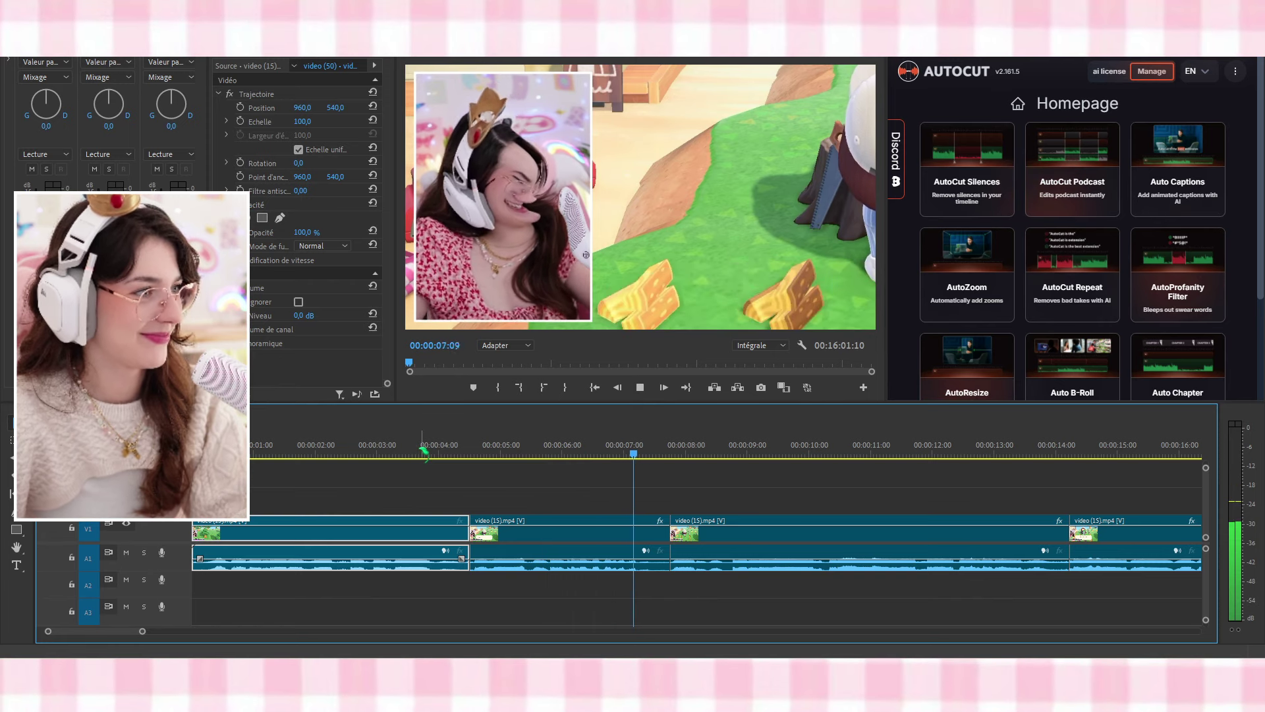
scroll(556, 485, down, 3)
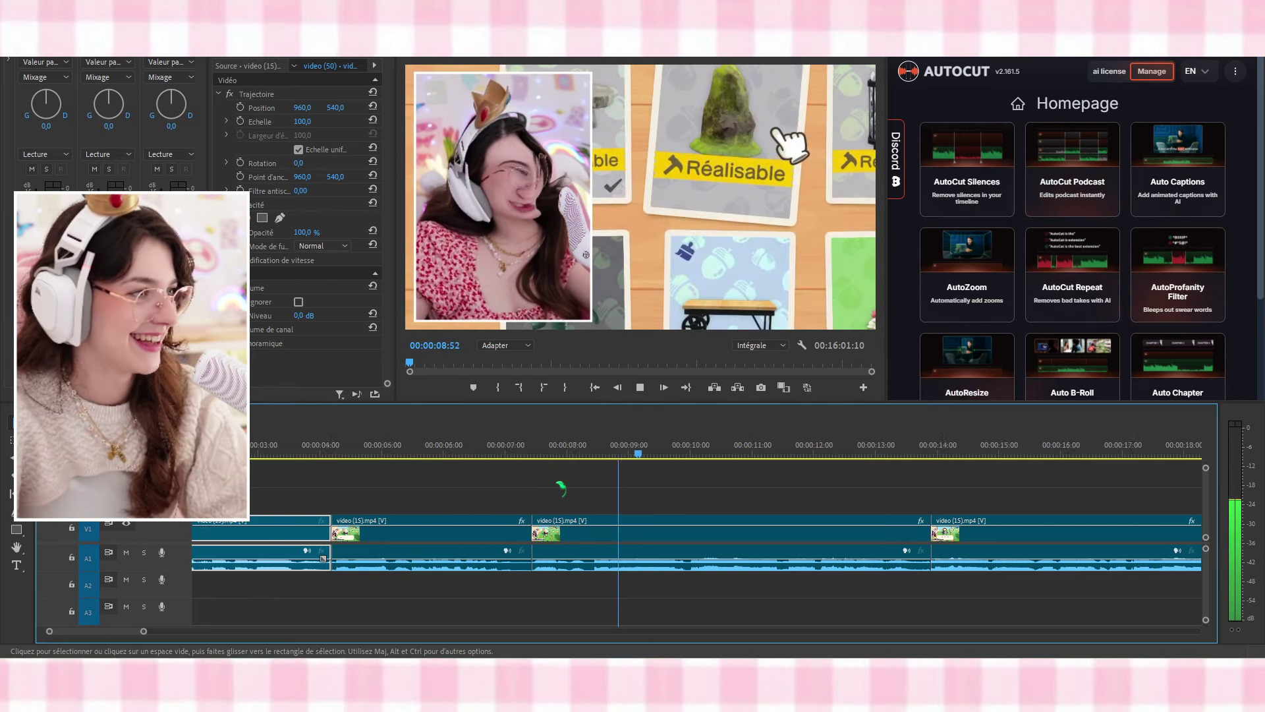
scroll(562, 483, down, 2)
click(599, 539)
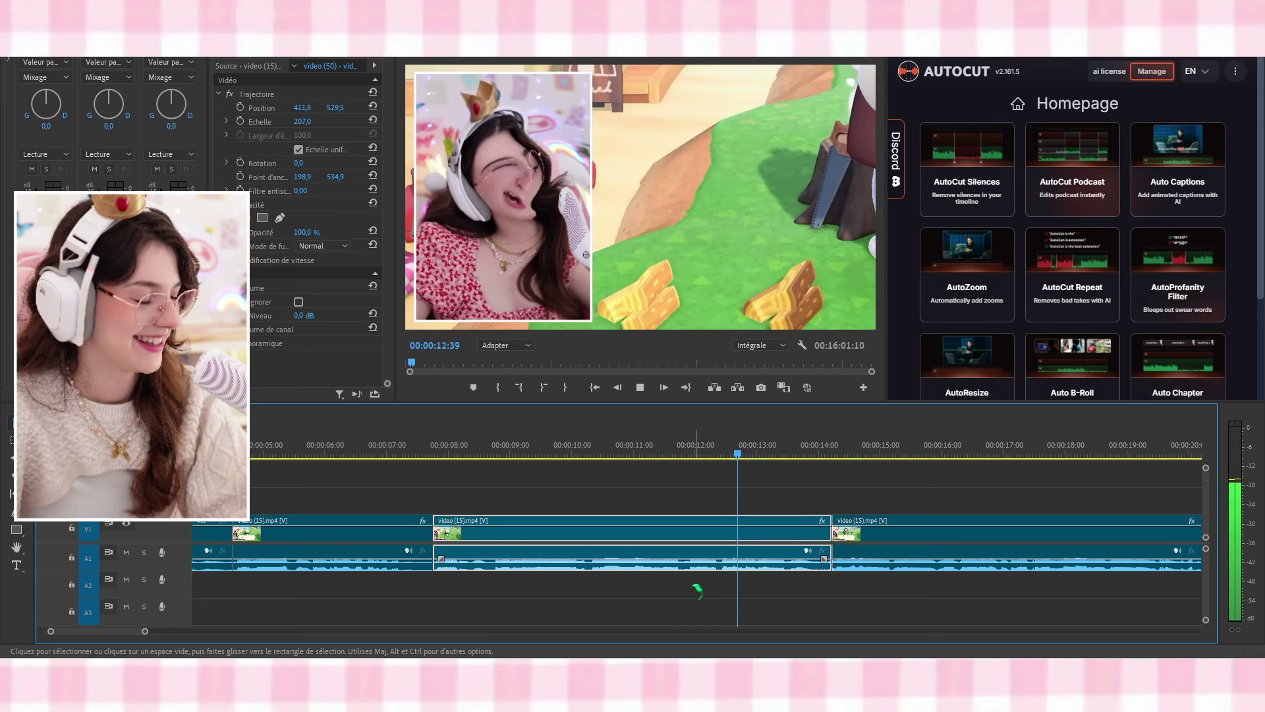
Play back the enlarged video (15).mp4 segments from about 00:00:12 to 00:00:22:20
key(space)
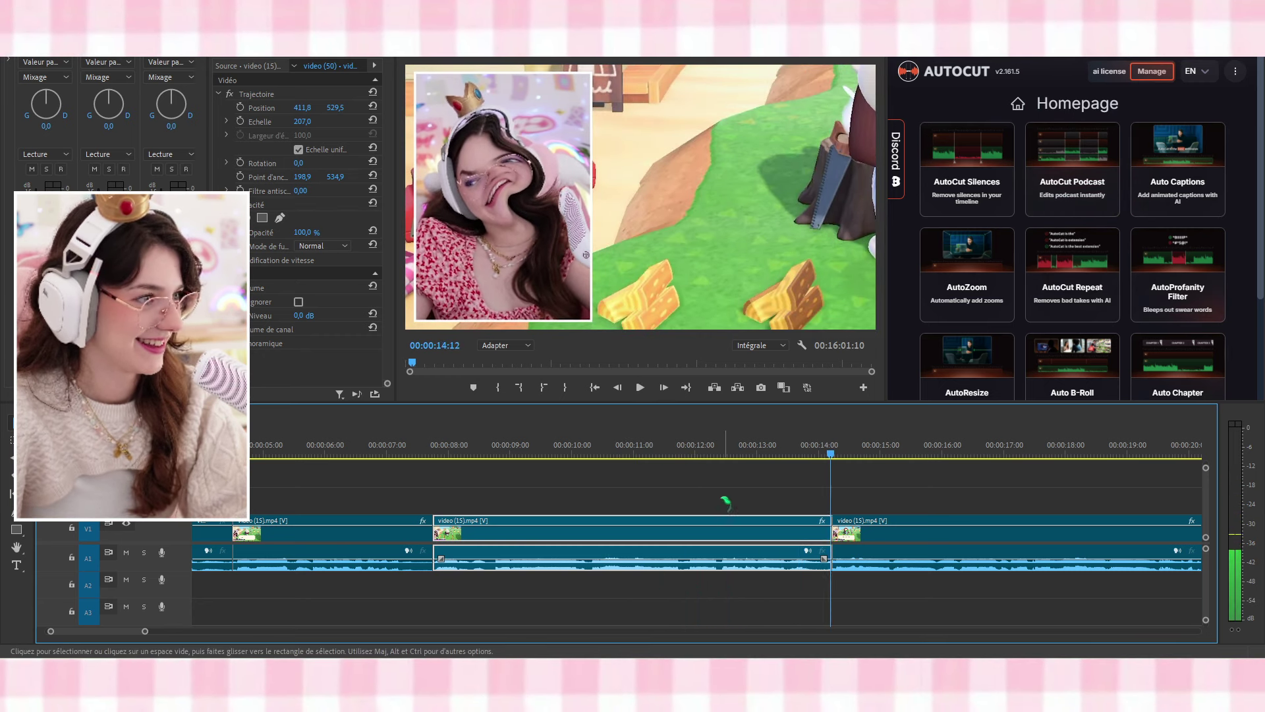
click(697, 447)
key(space)
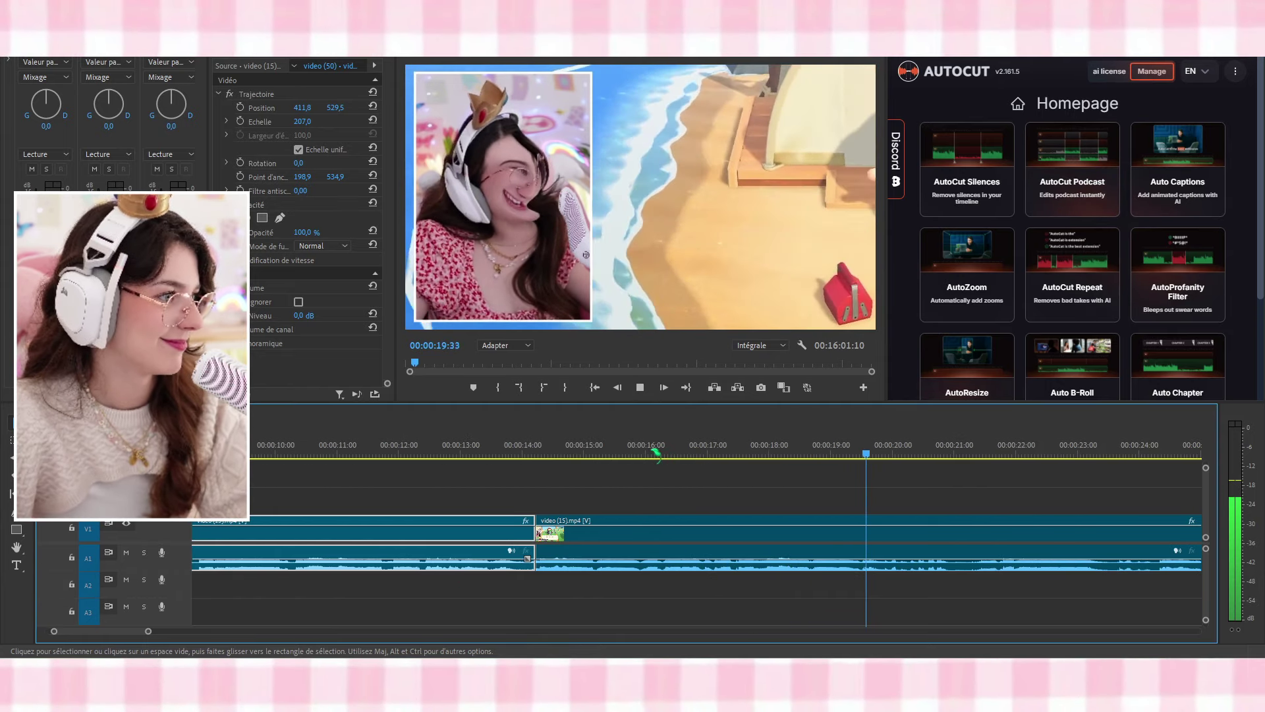
key(space)
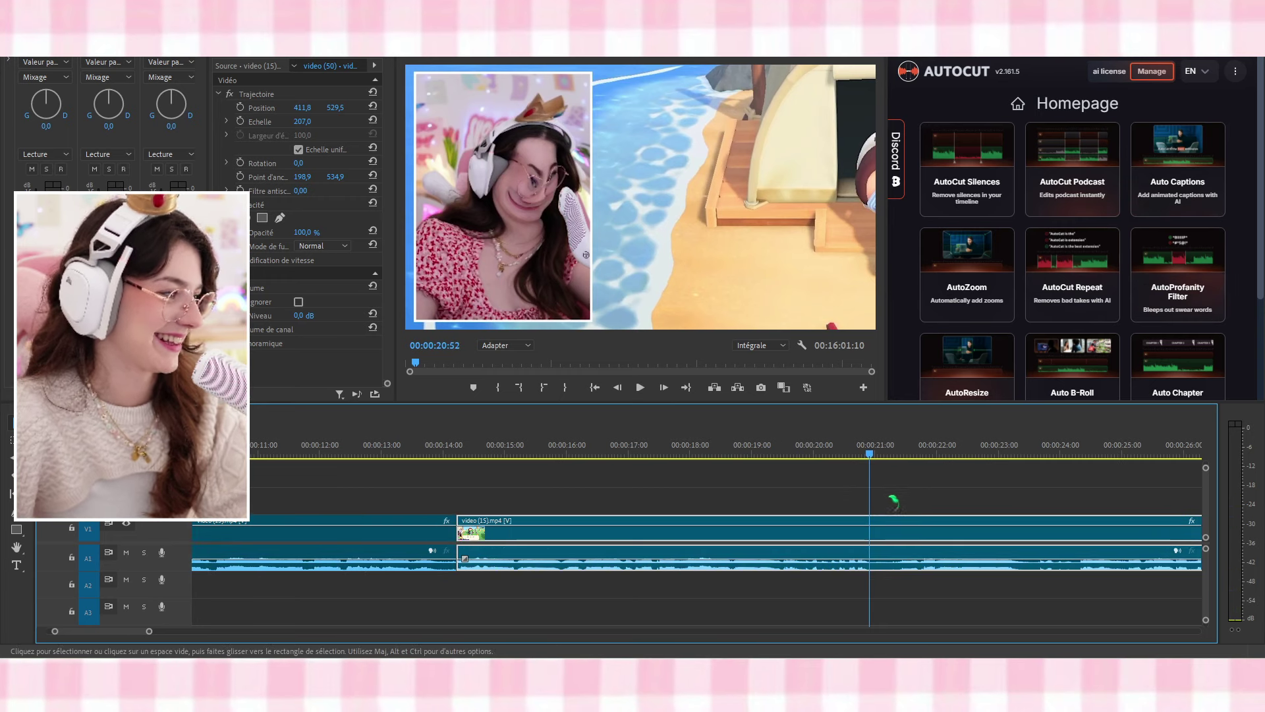
key(space)
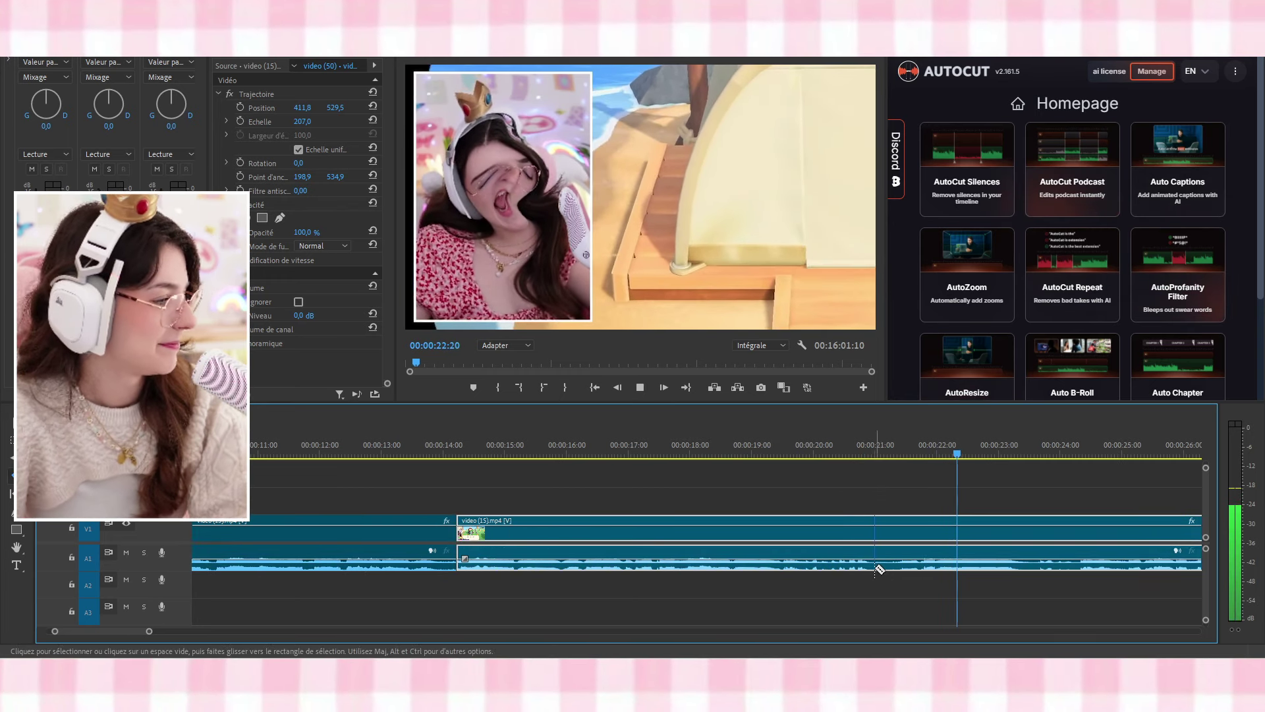
Cut two short passages out of the video (15).mp4 segment, around 00:00:21 and 00:00:24, and close the gaps
key(space)
key(c)
click(869, 567)
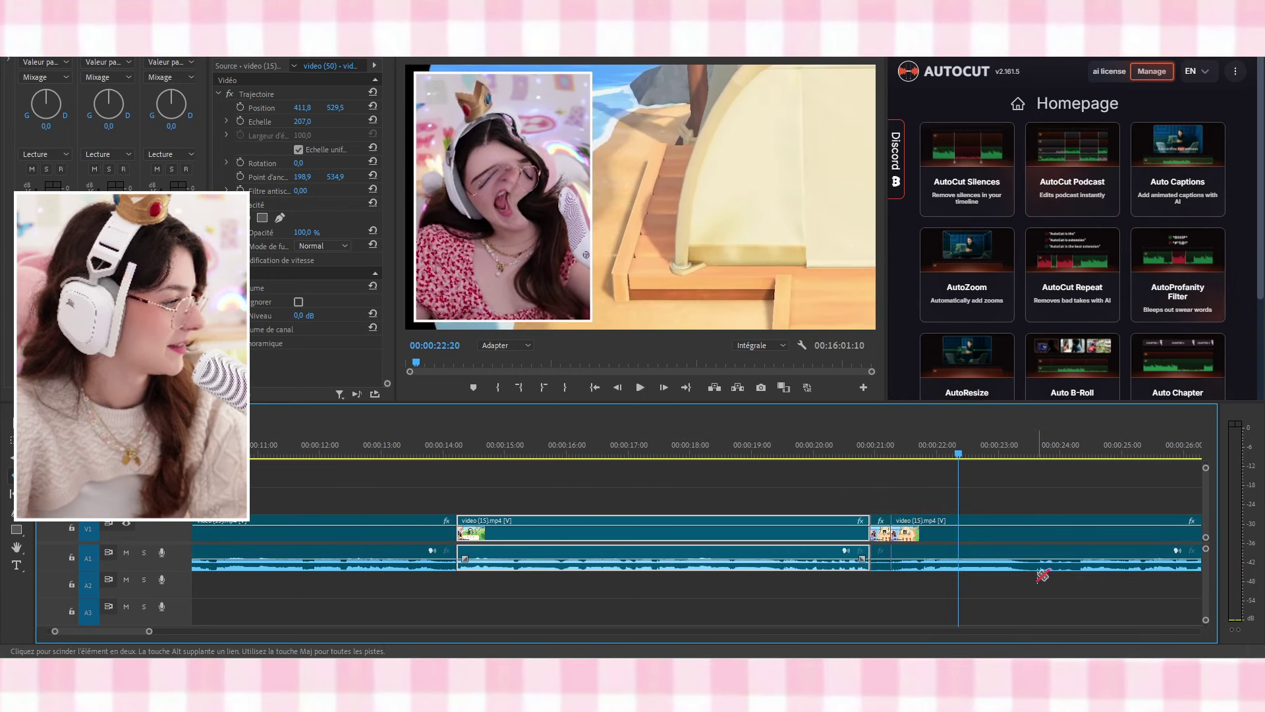
click(1078, 568)
key(v)
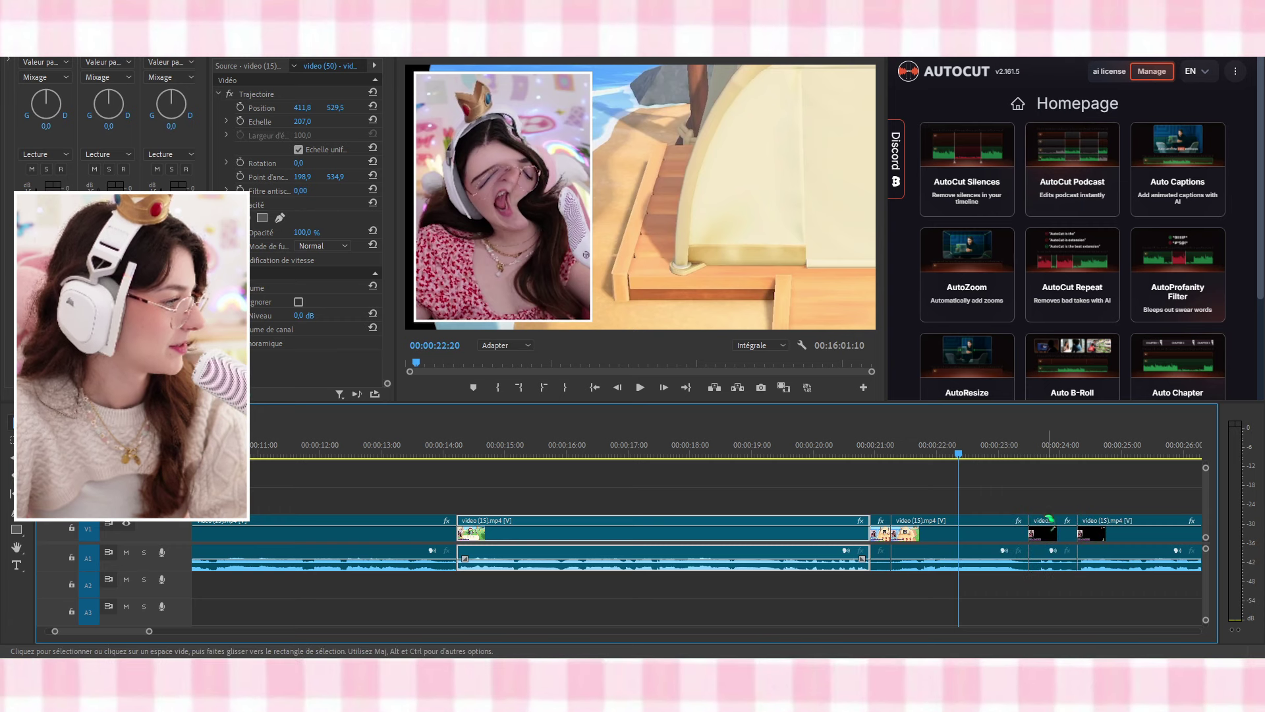
click(1049, 529)
key(shift+Delete)
click(881, 530)
key(shift+Delete)
Play back the shortened video (15).mp4 segments from about 00:00:20:30 through the start of video (16).mp4
click(845, 440)
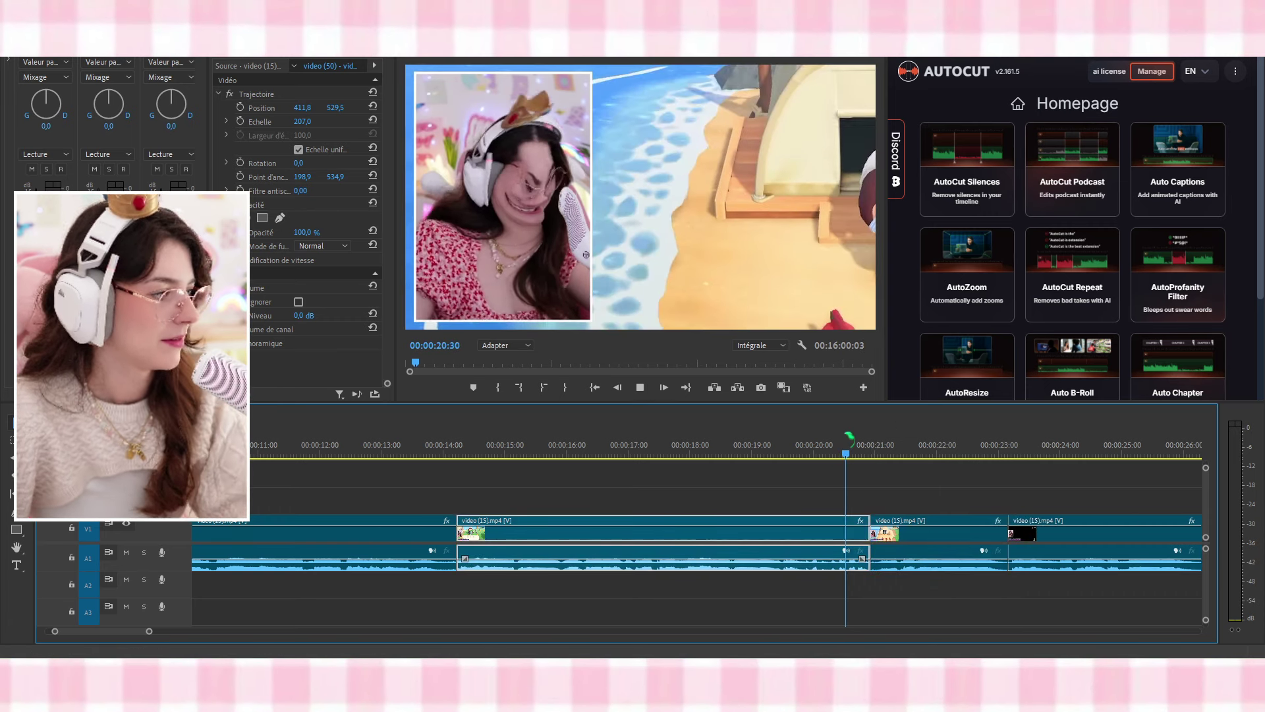
key(space)
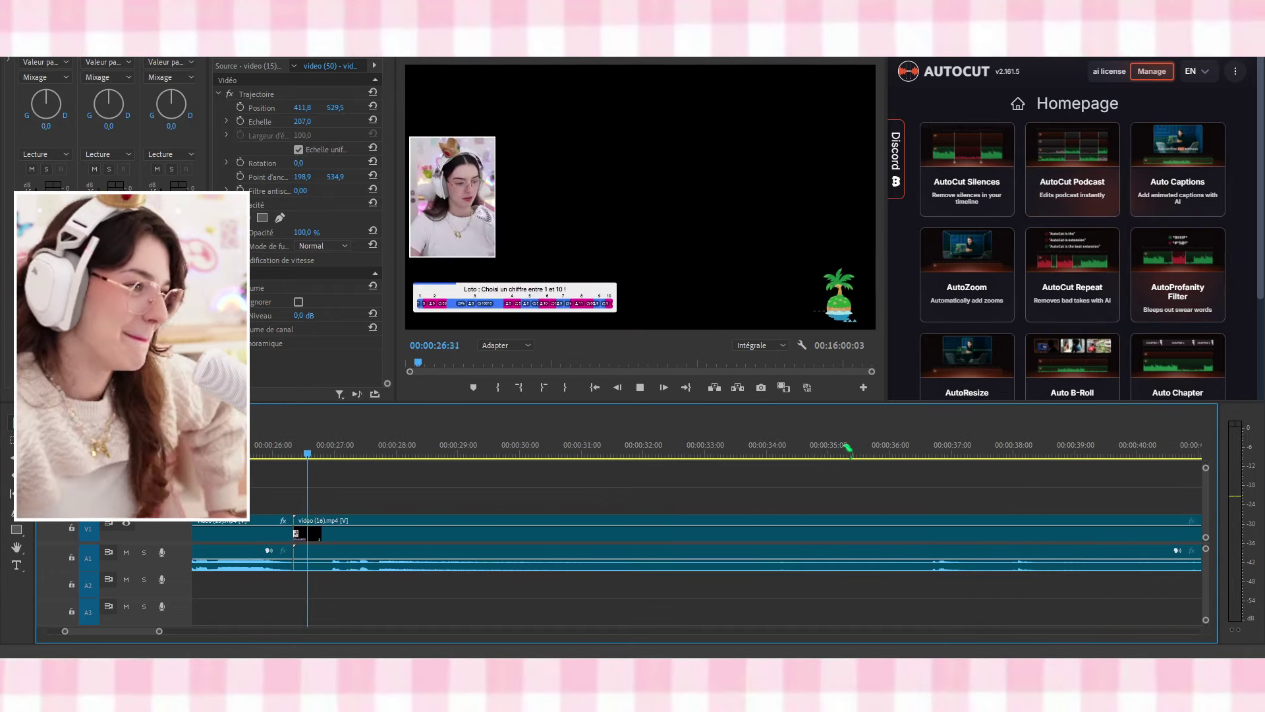
scroll(578, 494, up, 3)
scroll(574, 484, up, 2)
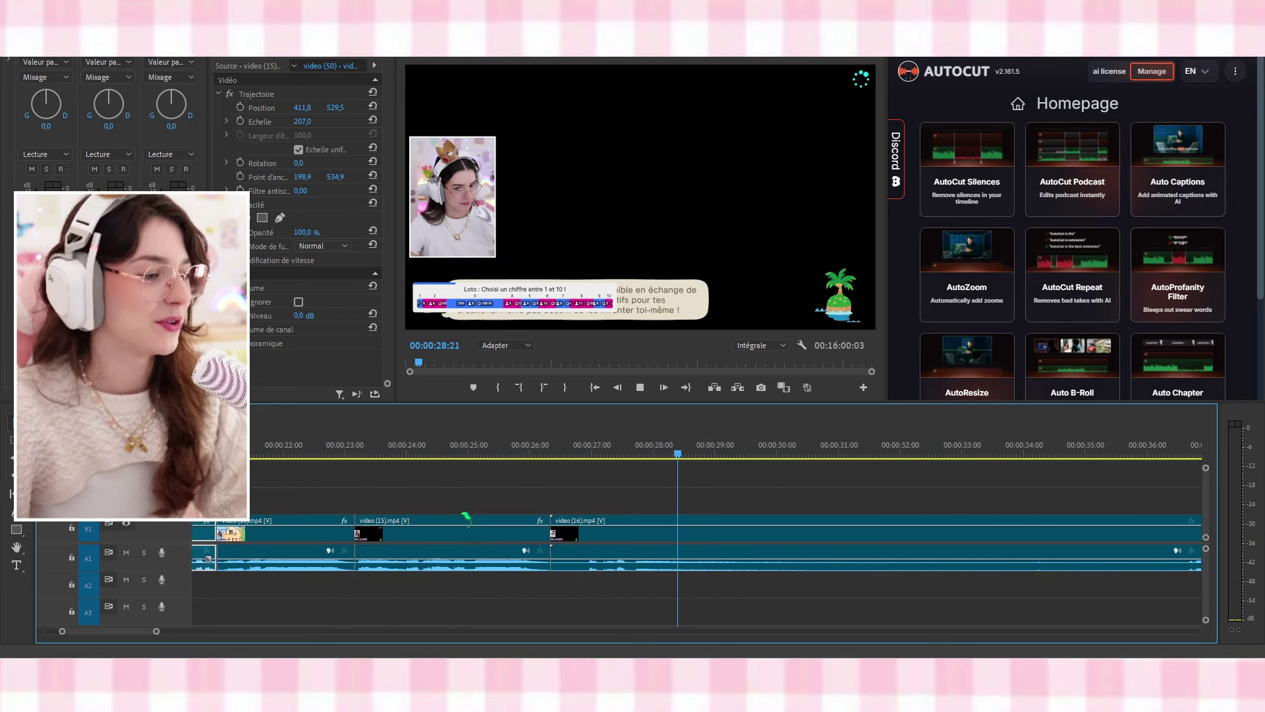
click(414, 455)
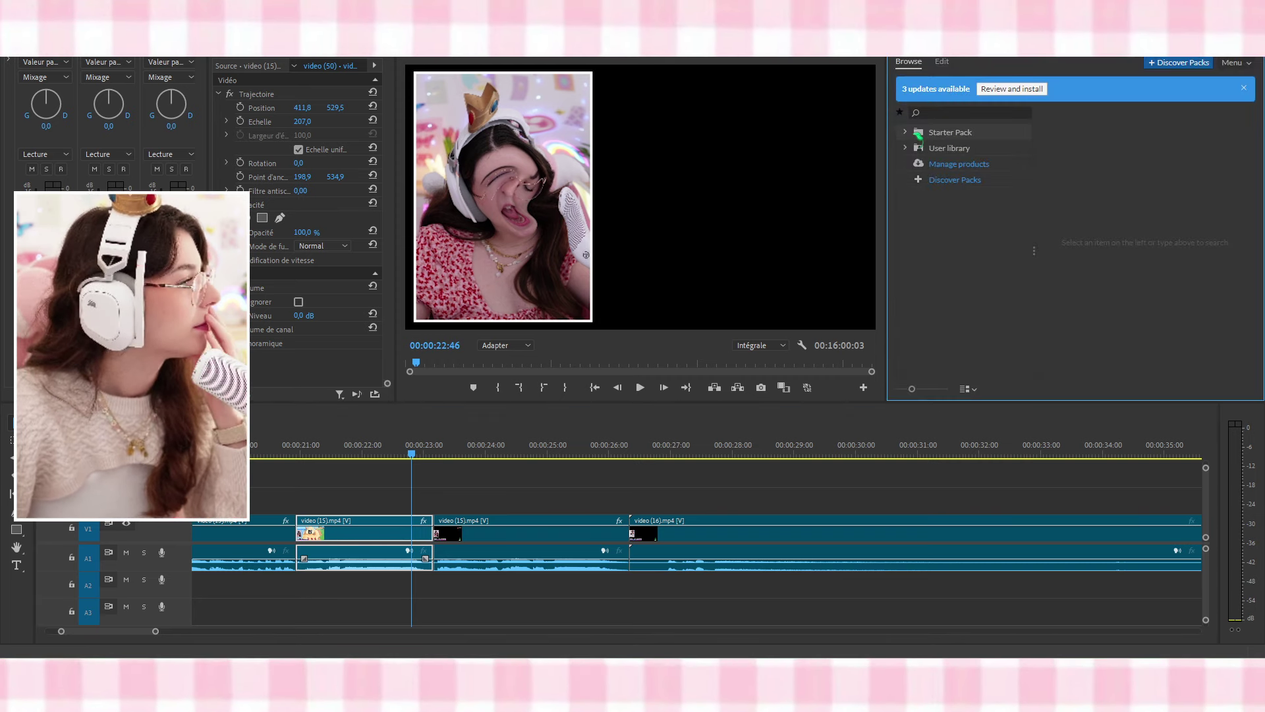
Look through the Starter Pack folders and the list of AutoCut tools
click(904, 133)
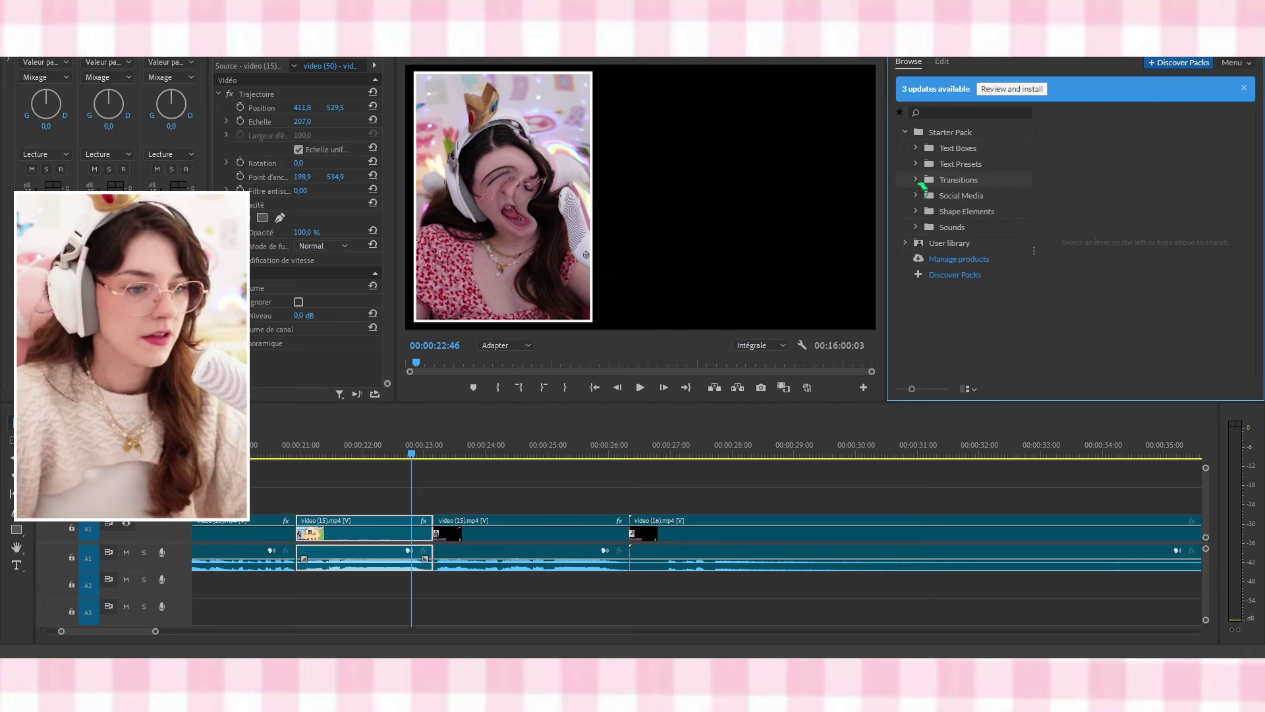
click(1003, 54)
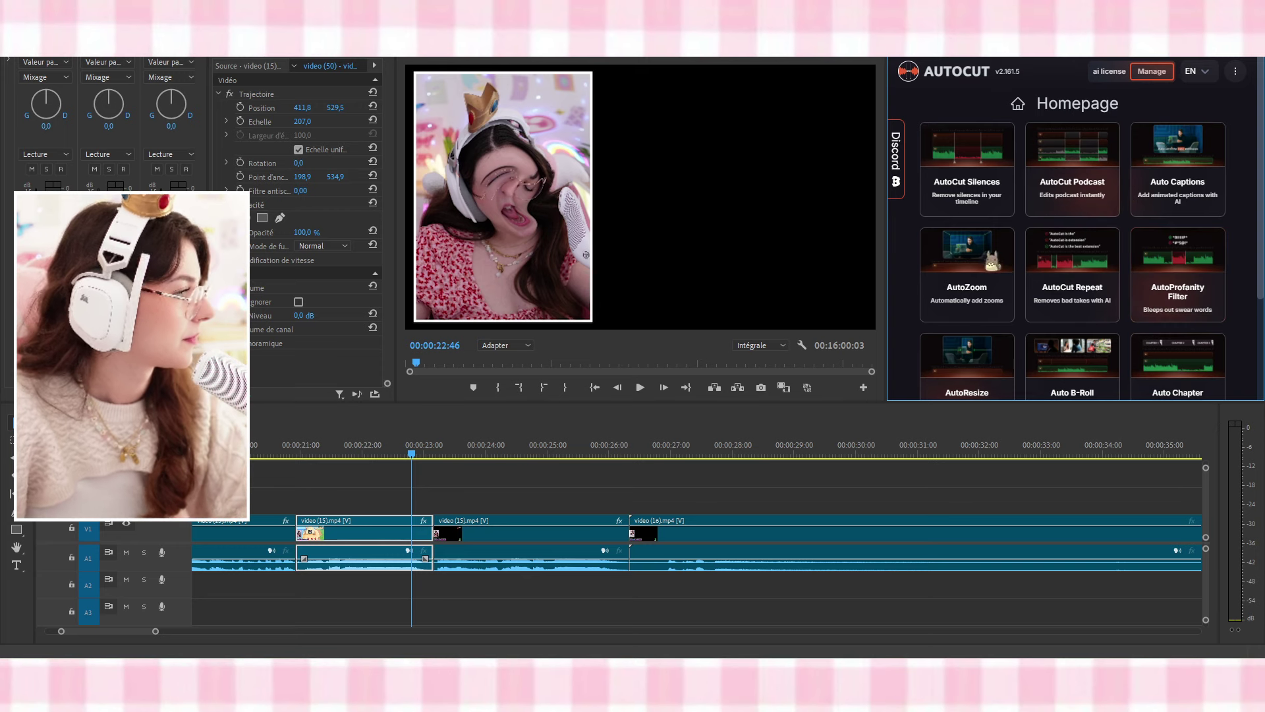
scroll(967, 284, down, 1)
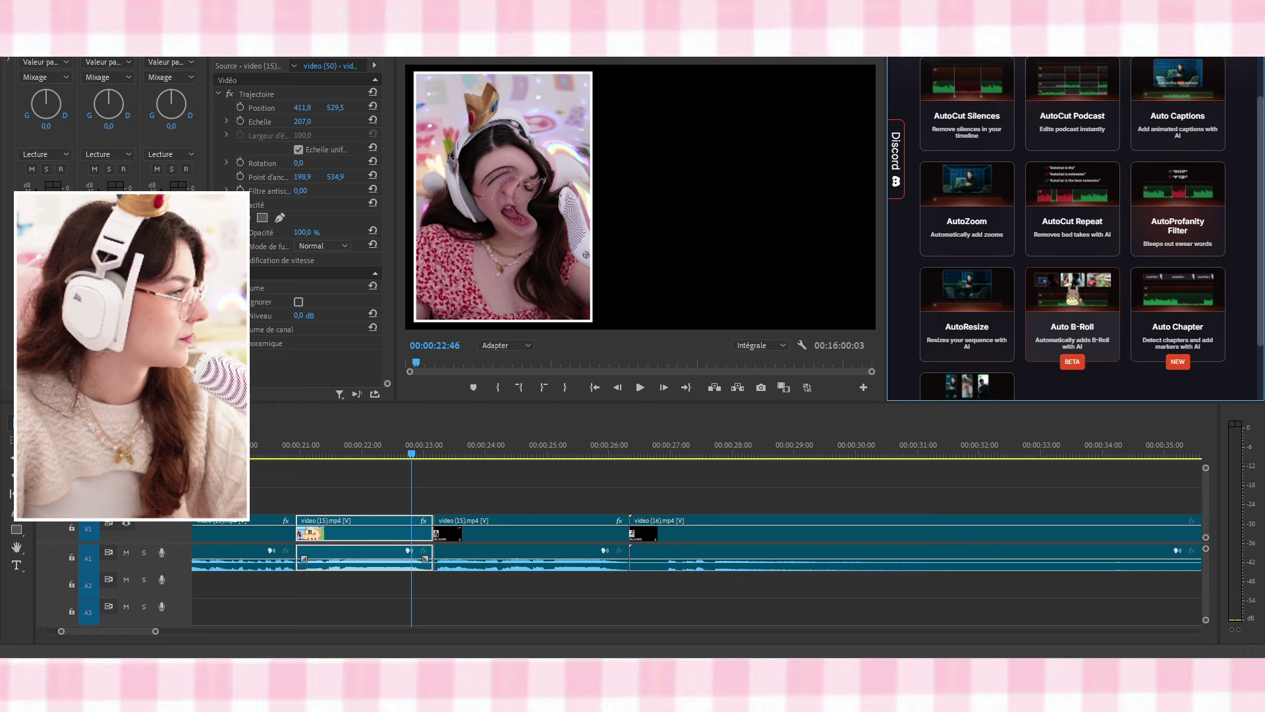
scroll(1070, 292, down, 1)
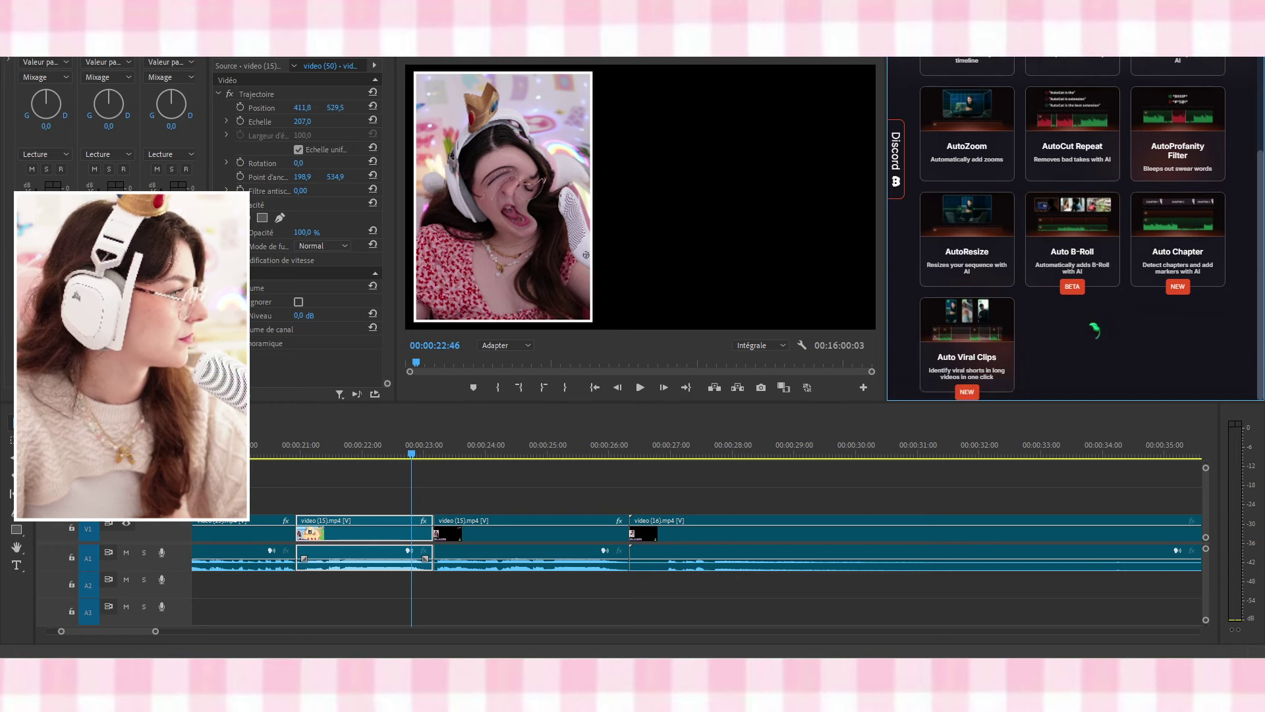
scroll(1097, 331, up, 3)
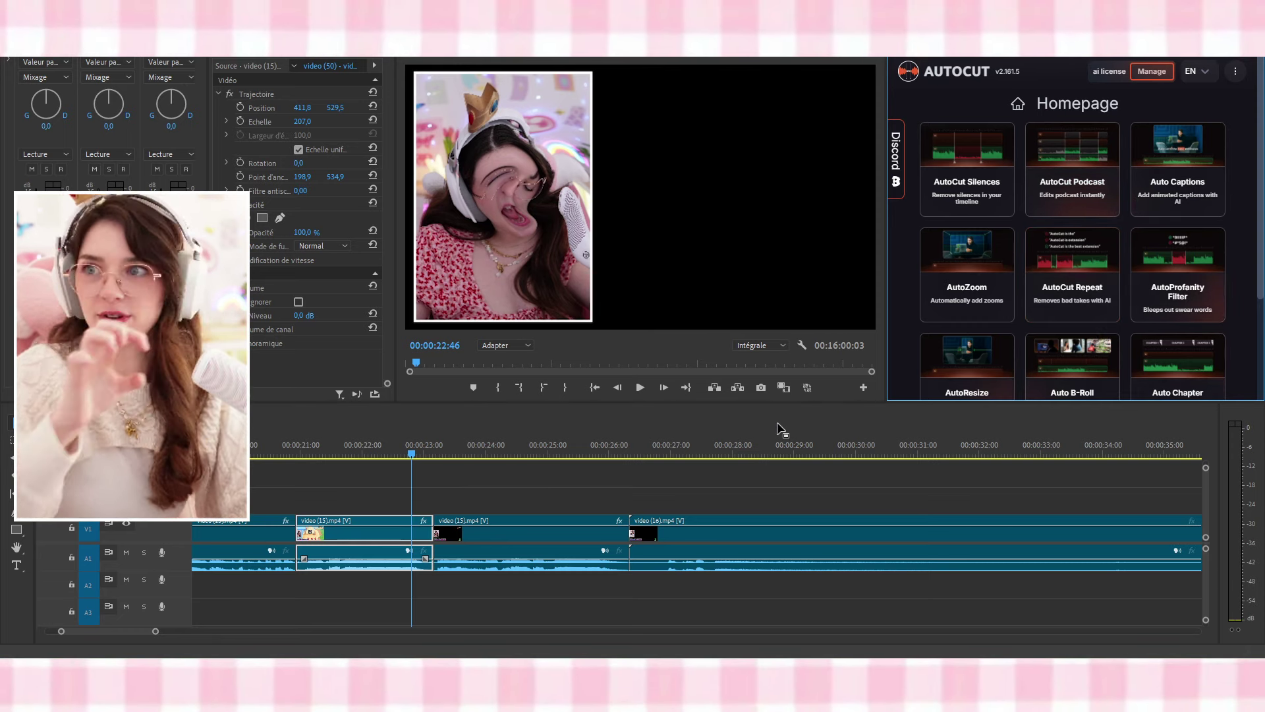
Play back the end of the video (15).mp4 footage and split its last segment at about 00:00:25:00
click(361, 454)
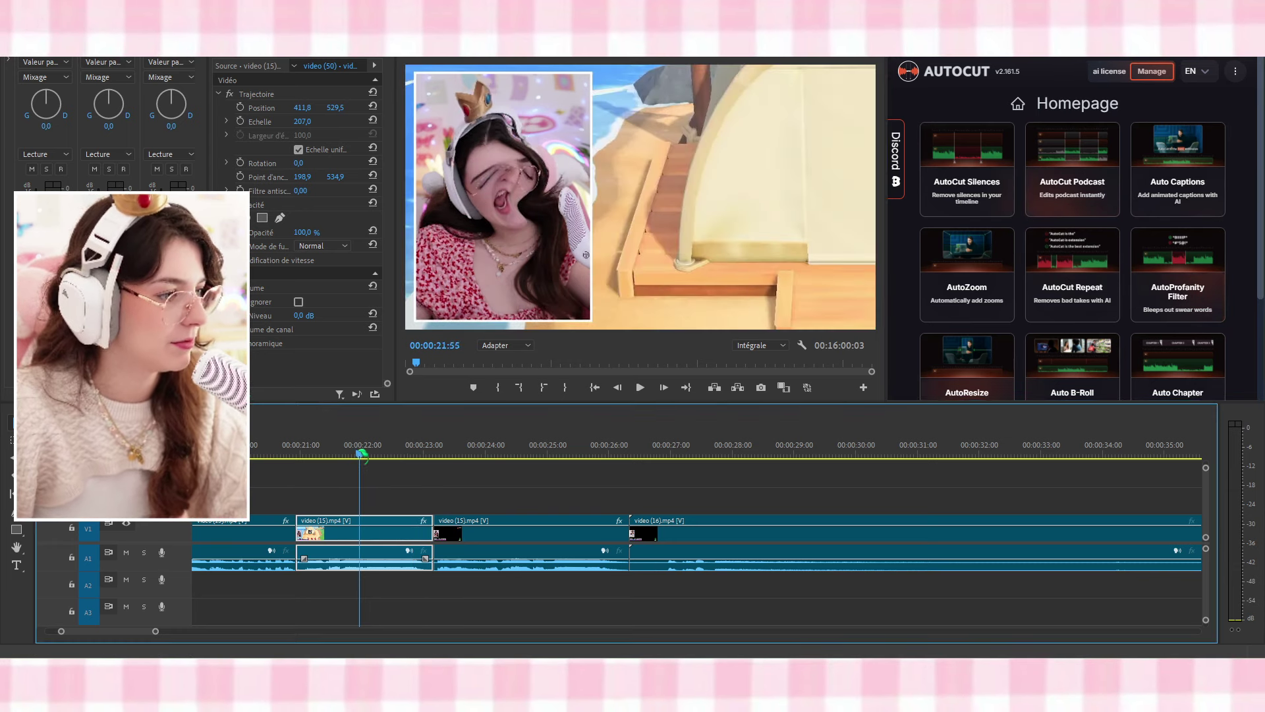
key(space)
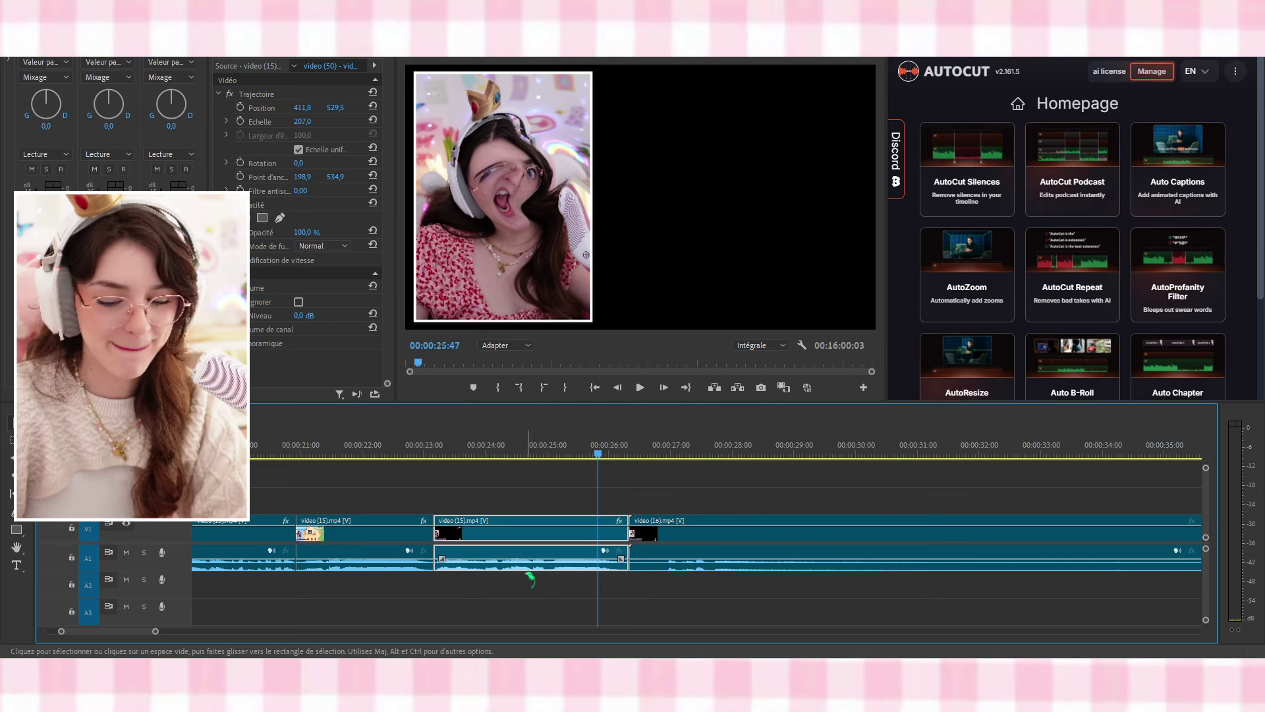
click(544, 561)
Enlarge the last video (15).mp4 segment to a scale of about 389
click(566, 453)
key(space)
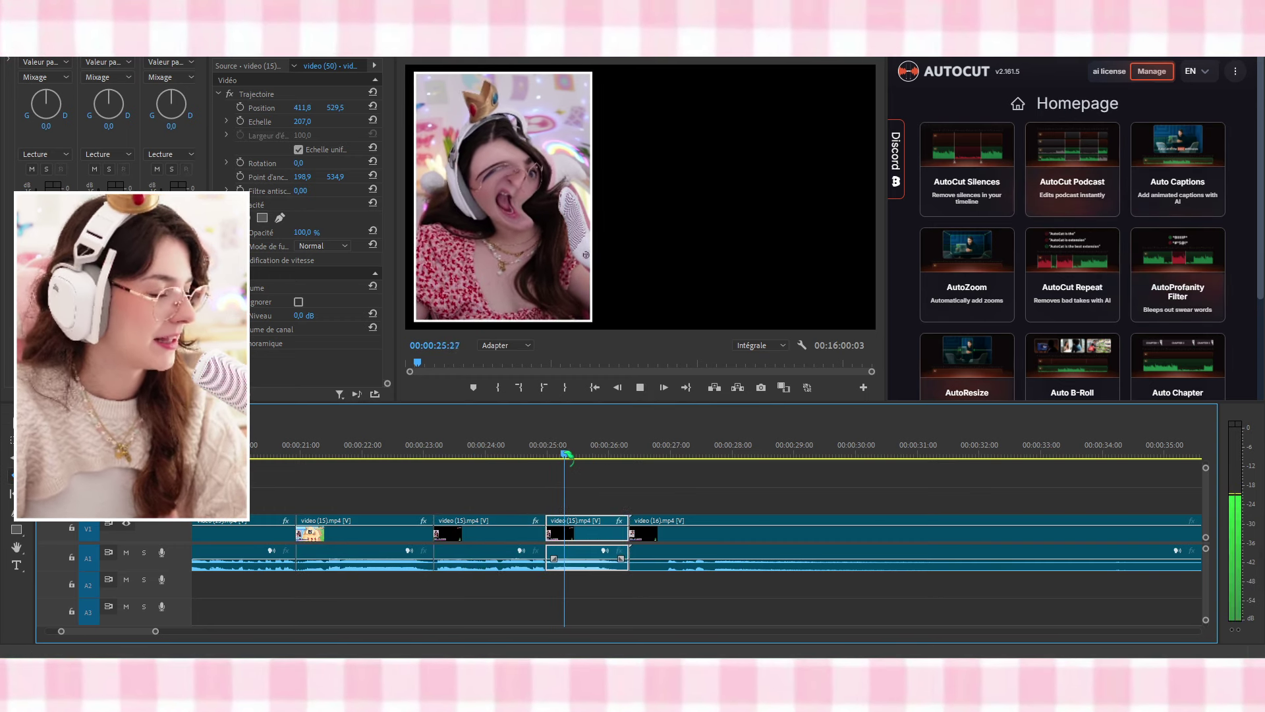
key(space)
click(508, 224)
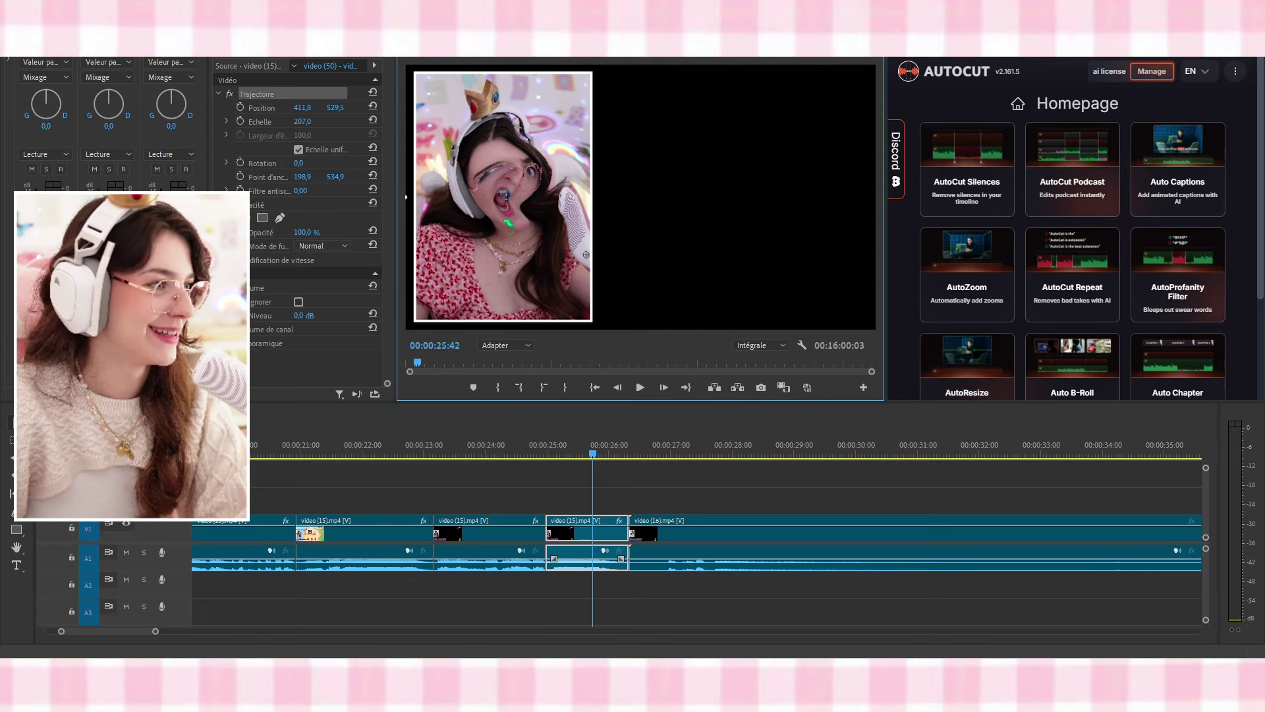
click(301, 122)
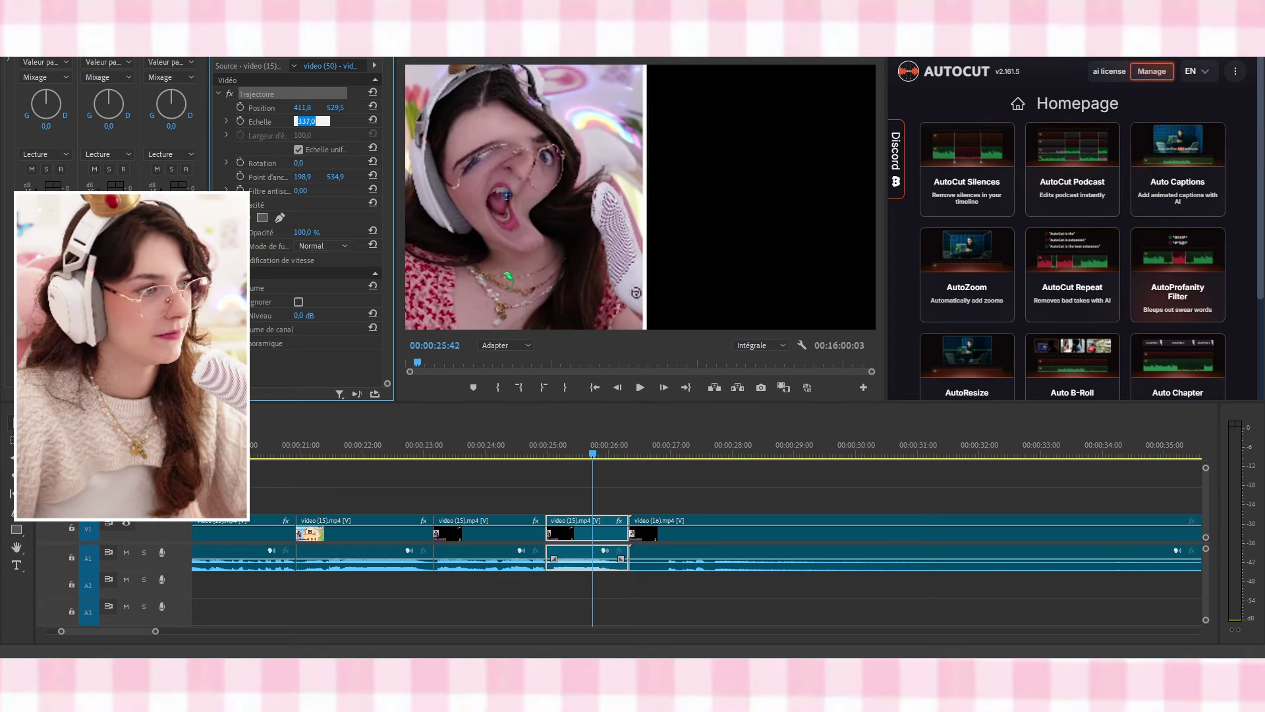
key(Up)
key(Up)
key(Up)
key(Up)
key(Up)
key(Up)
key(Up)
key(Up)
key(Up)
key(Up)
key(Up)
key(Up)
key(Up)
key(Up)
key(Up)
key(Up)
key(Up)
key(Up)
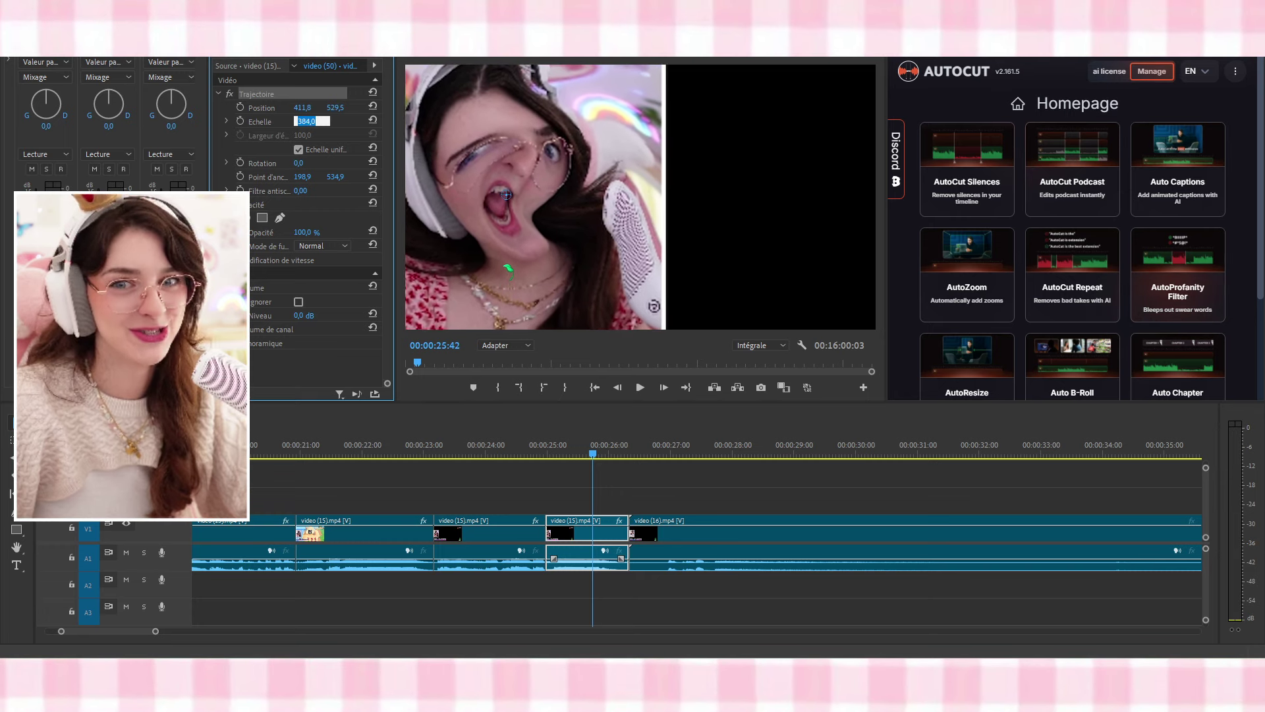
Enlarge the segment to a scale of 697.2 and place it at 1161.1, 765.9 so the face fills the frame
drag(513, 259, 707, 272)
drag(700, 207, 692, 207)
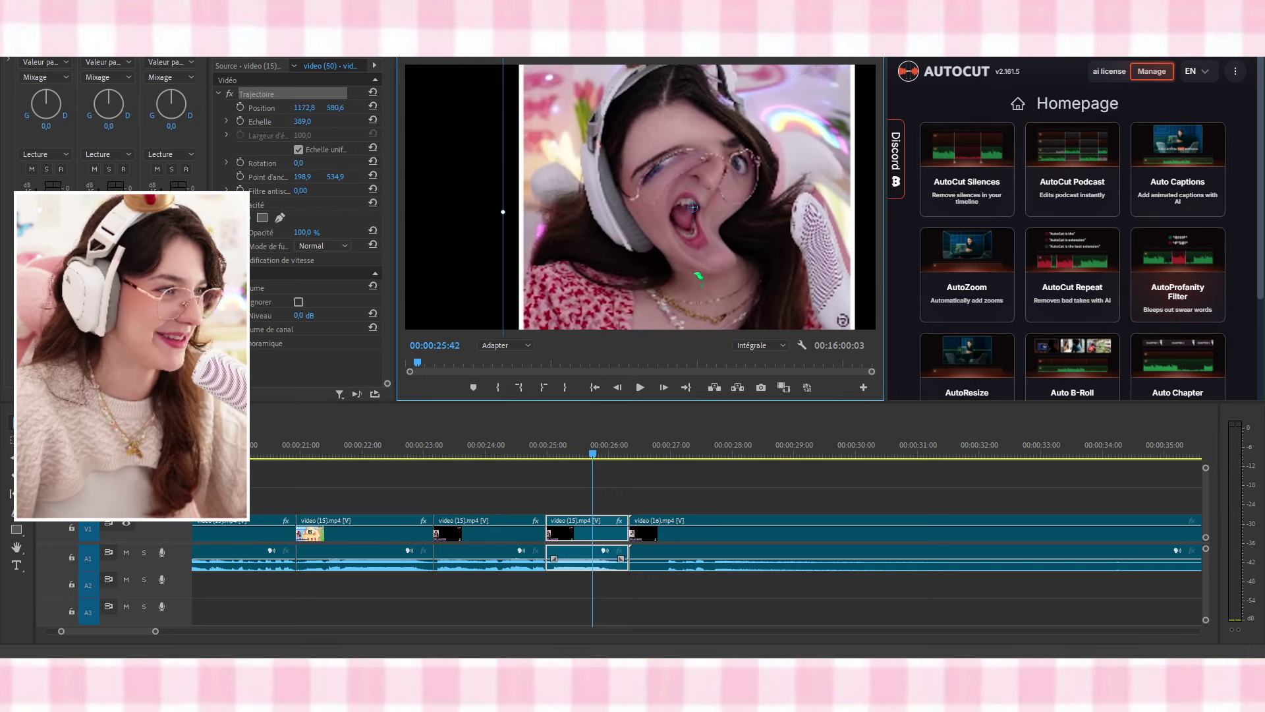
drag(502, 212, 423, 213)
drag(657, 257, 713, 269)
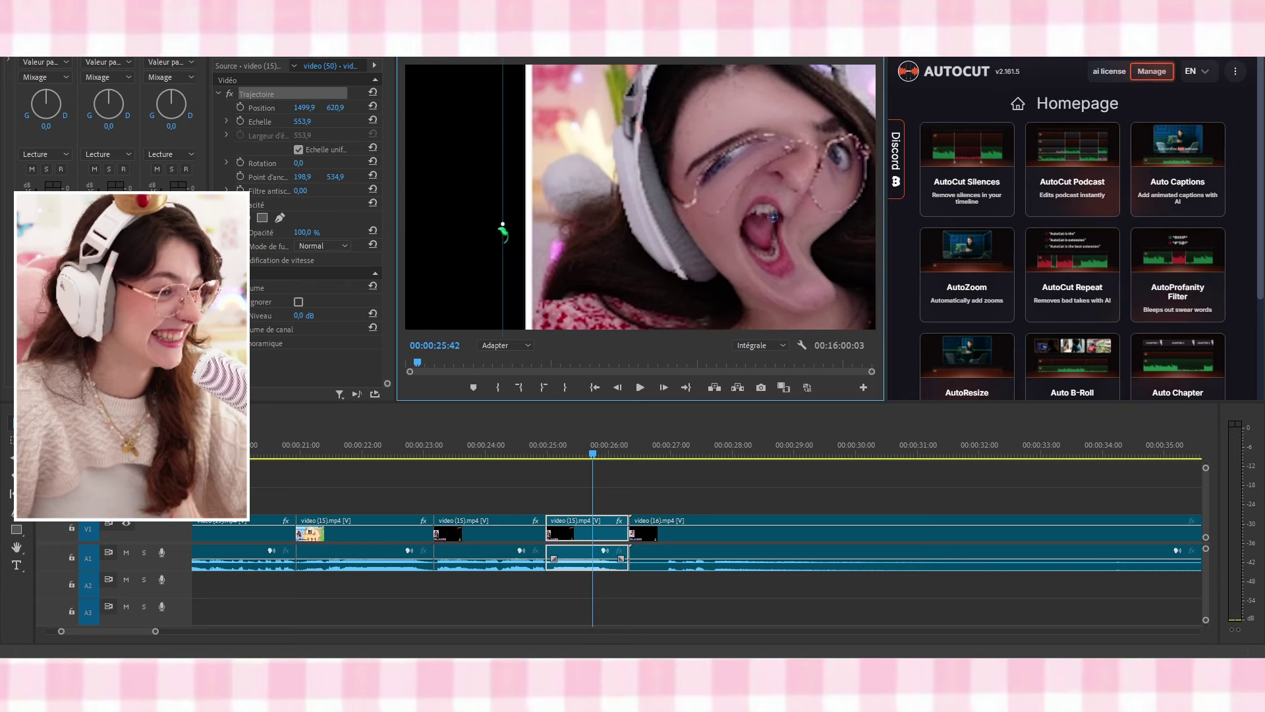
drag(502, 225, 432, 221)
drag(665, 179, 584, 216)
Play back the switch to the close-up face segment near the 25-second mark
click(523, 450)
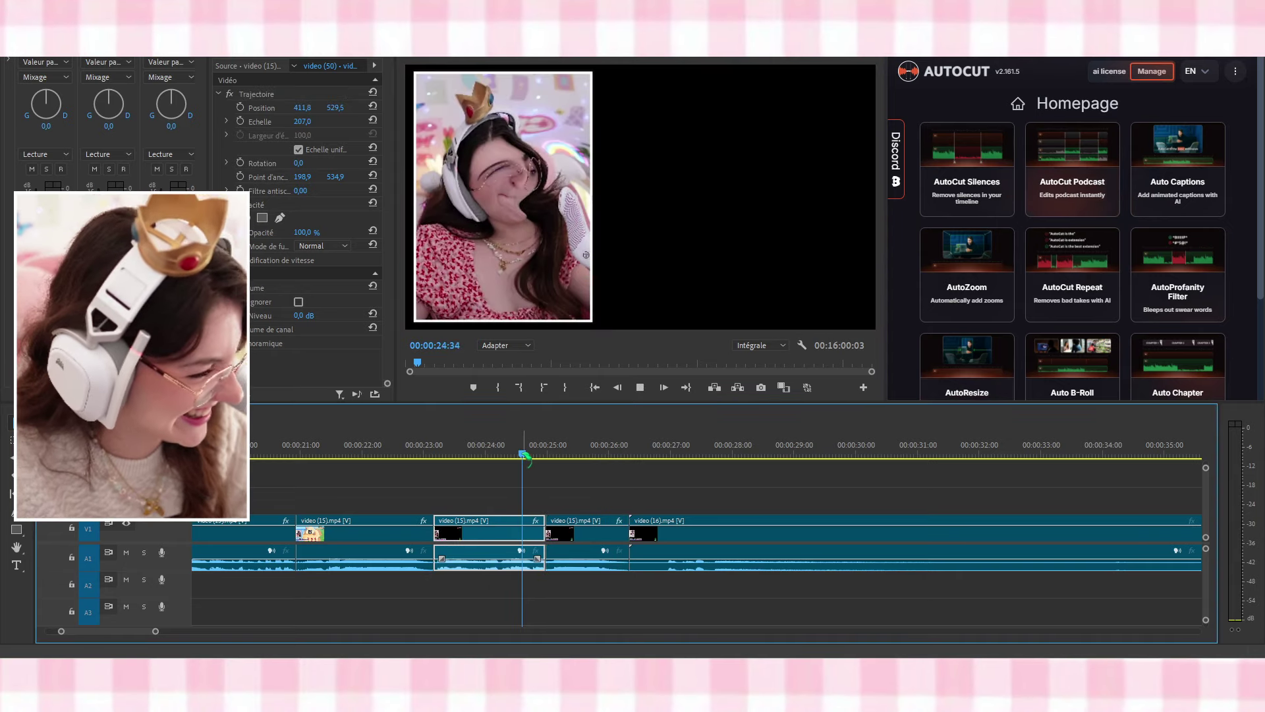
key(space)
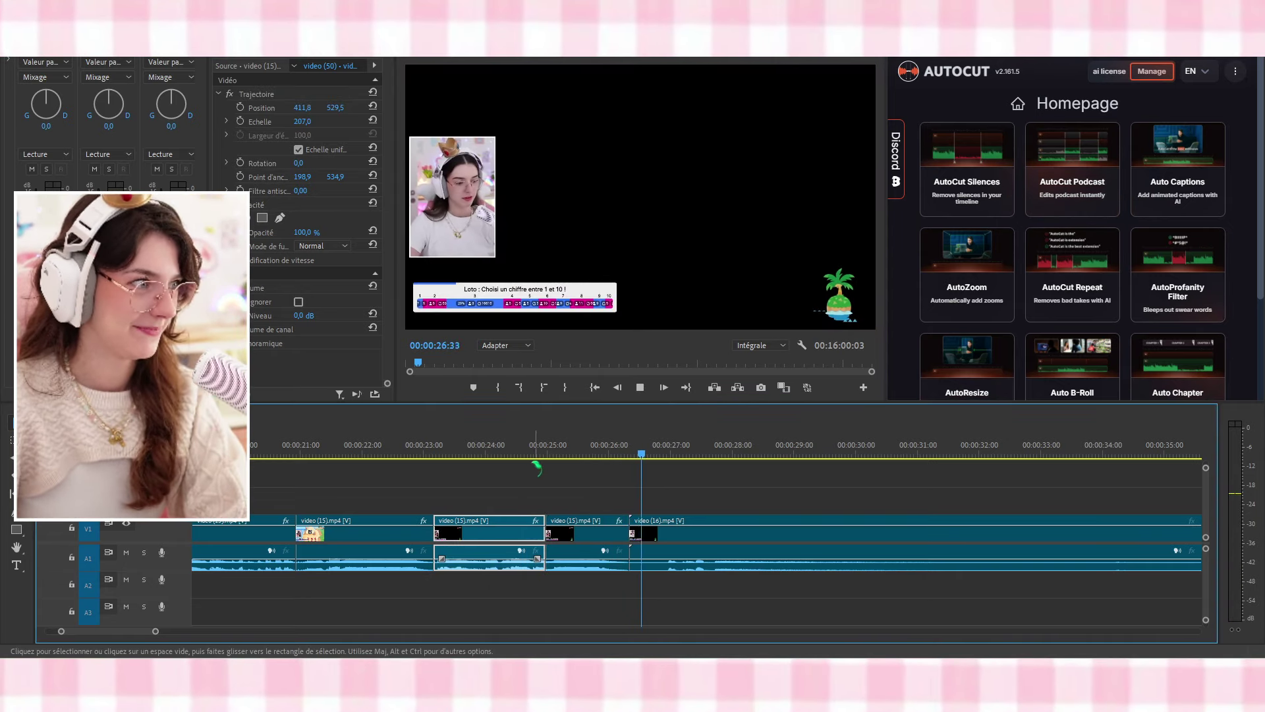
click(455, 446)
key(space)
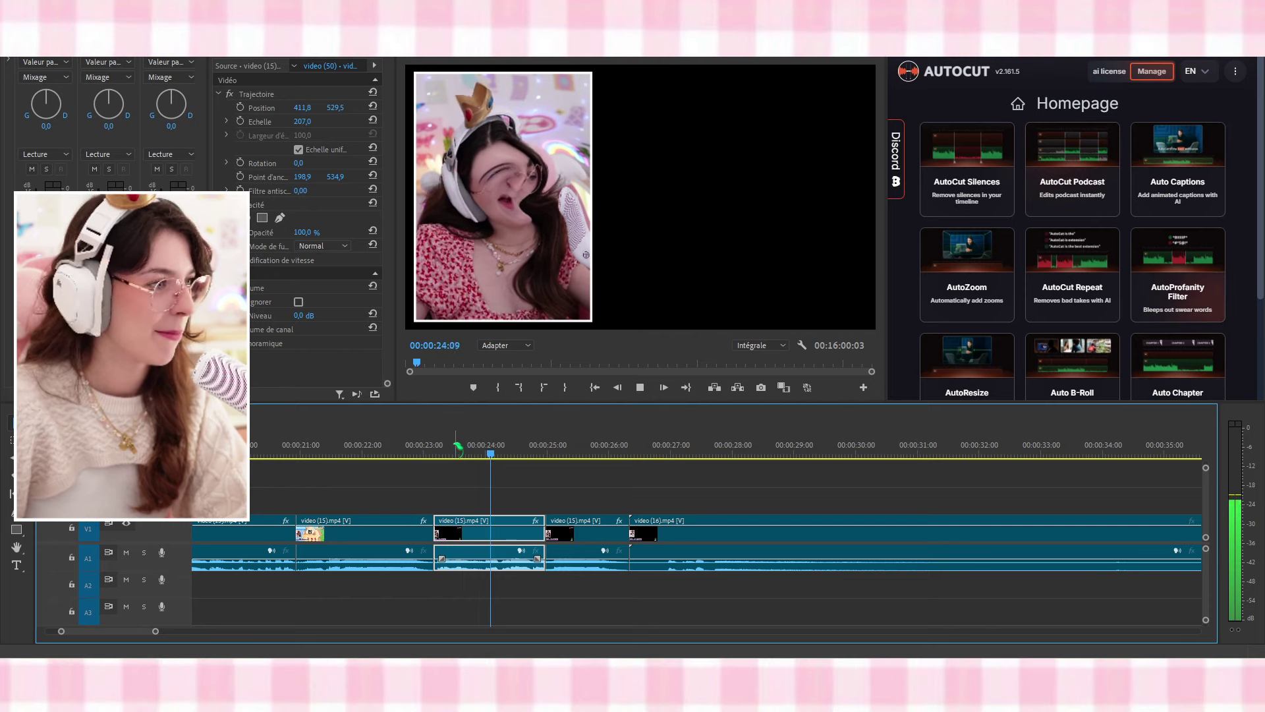
key(space)
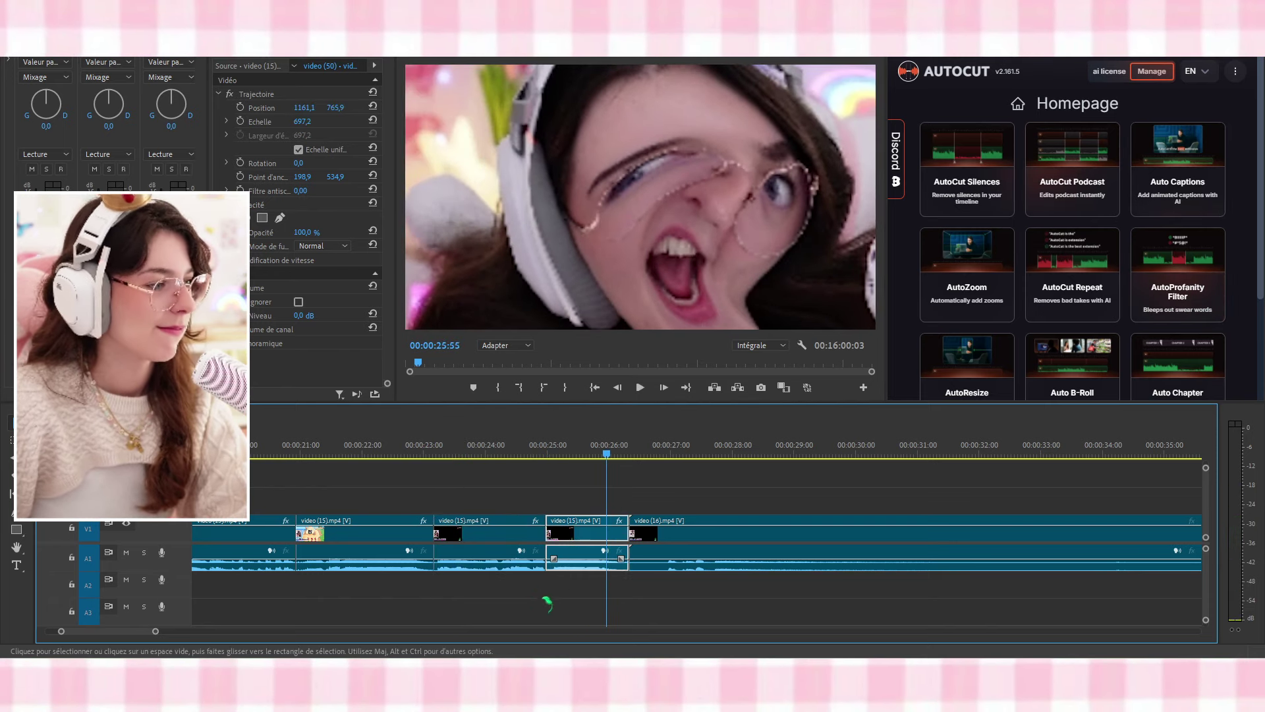
Roll the cut before the close-up segment to about a quarter second ahead of the 25-second mark and play it back
click(544, 531)
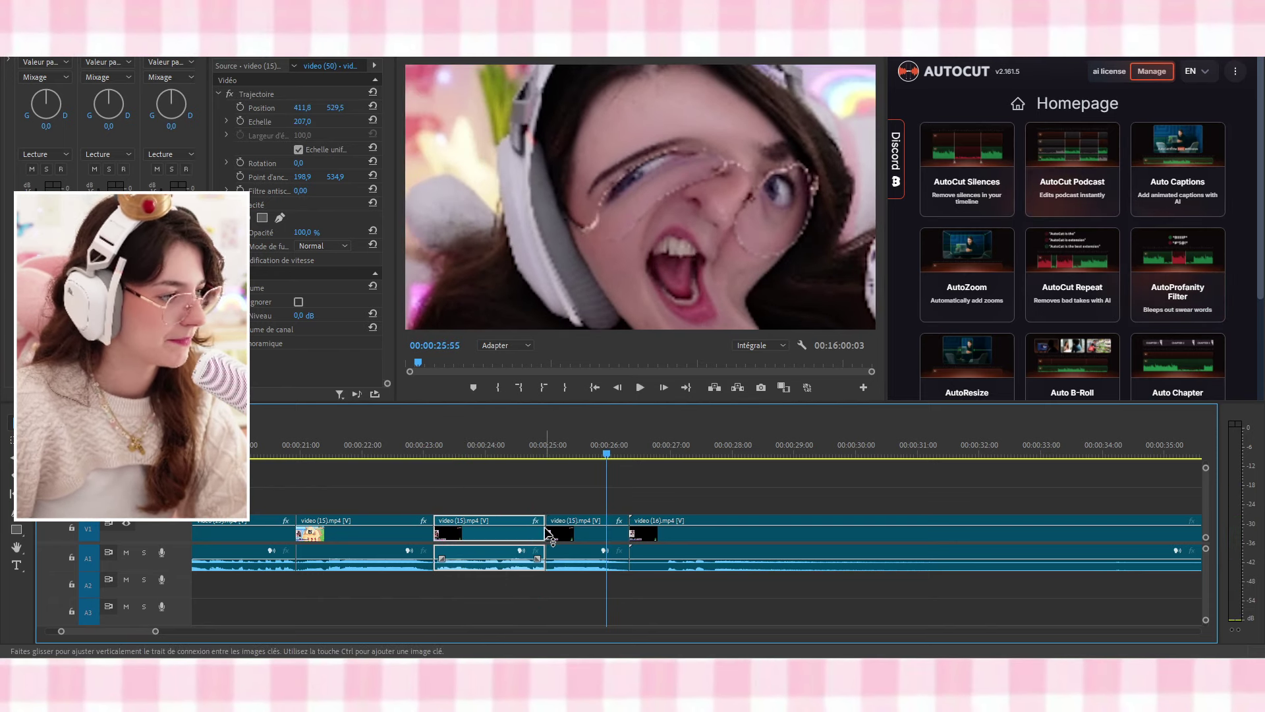
drag(535, 531, 528, 531)
click(498, 453)
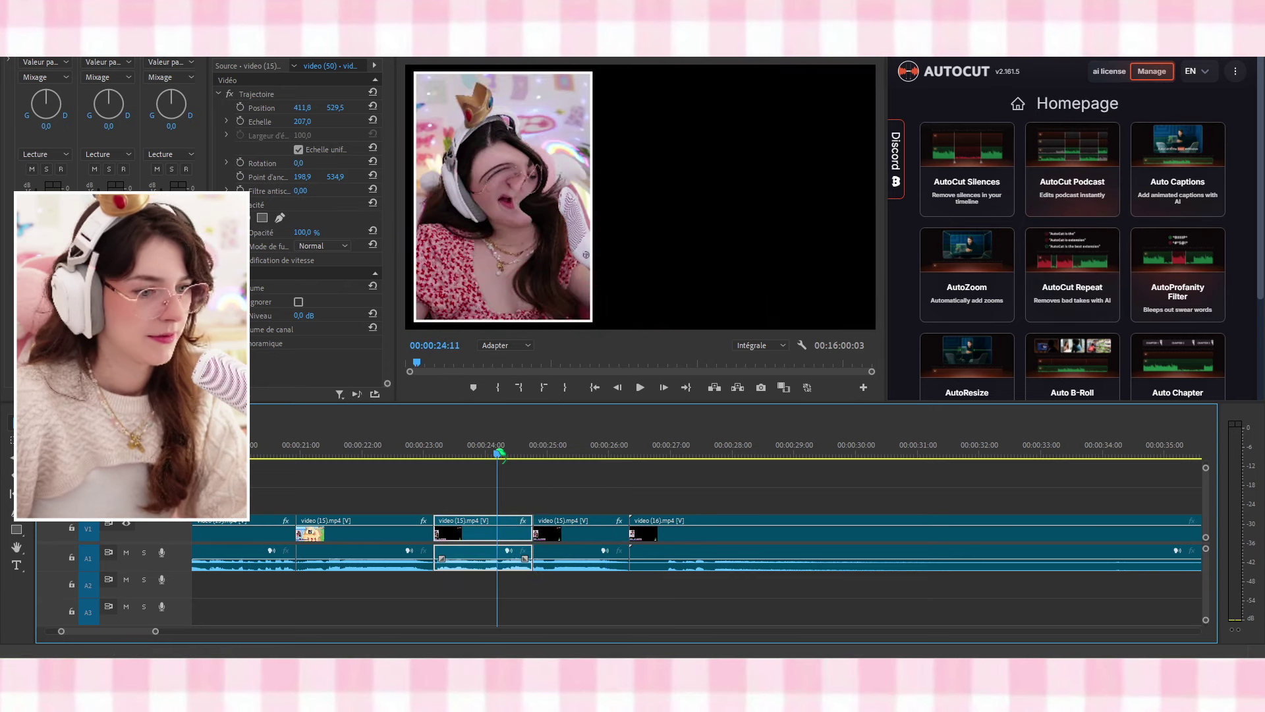
key(space)
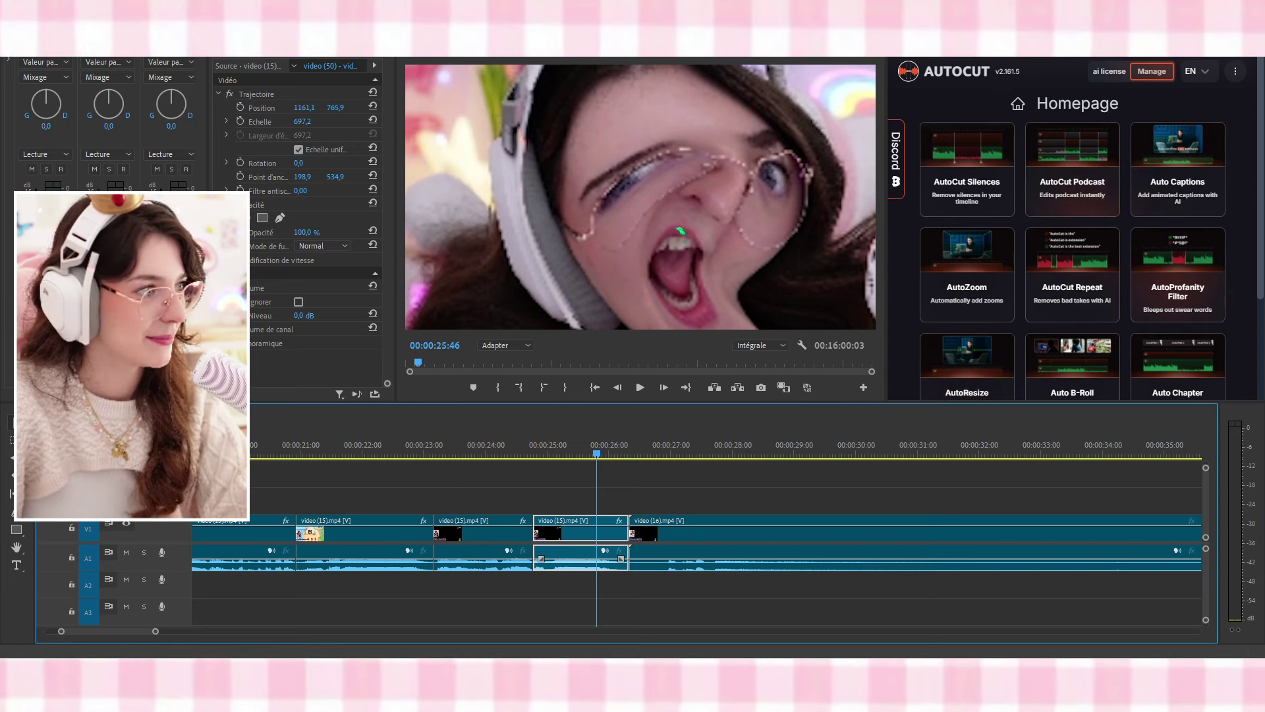
Turn on position and scale keyframing at the start of the video (15).mp4 segment beginning near the 21-second mark
scroll(491, 435, up, 5)
click(568, 450)
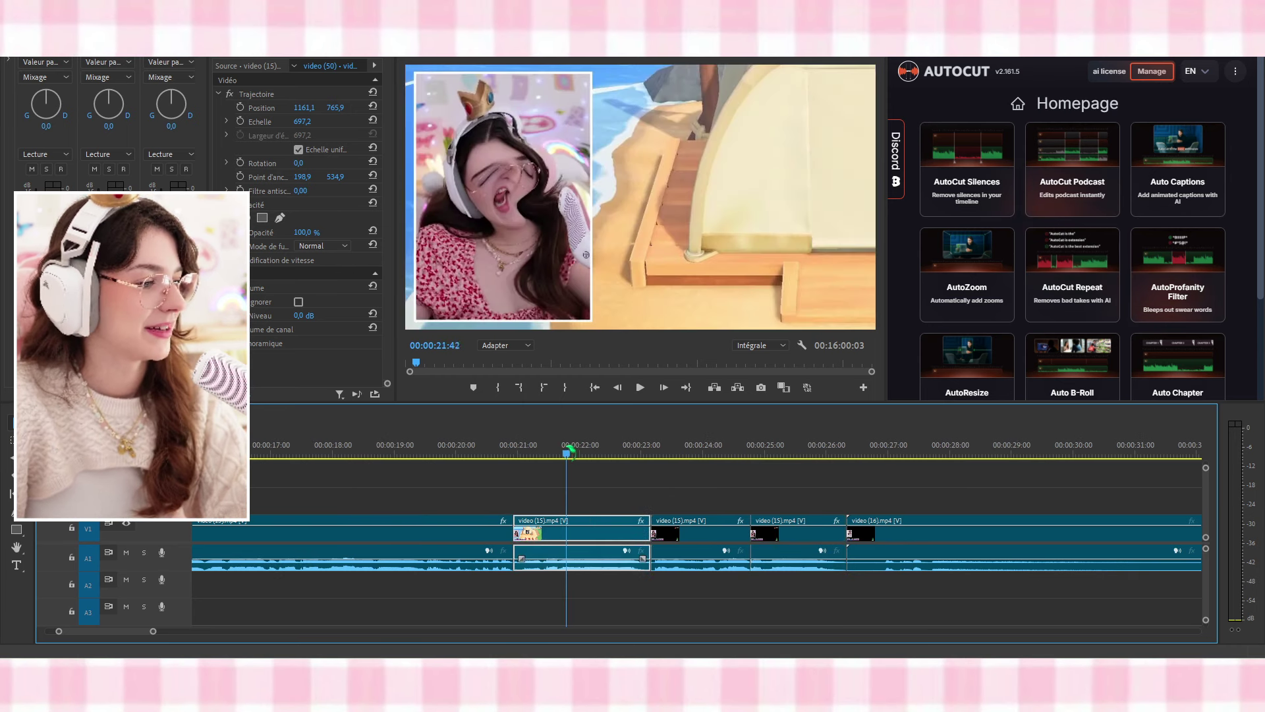
click(595, 281)
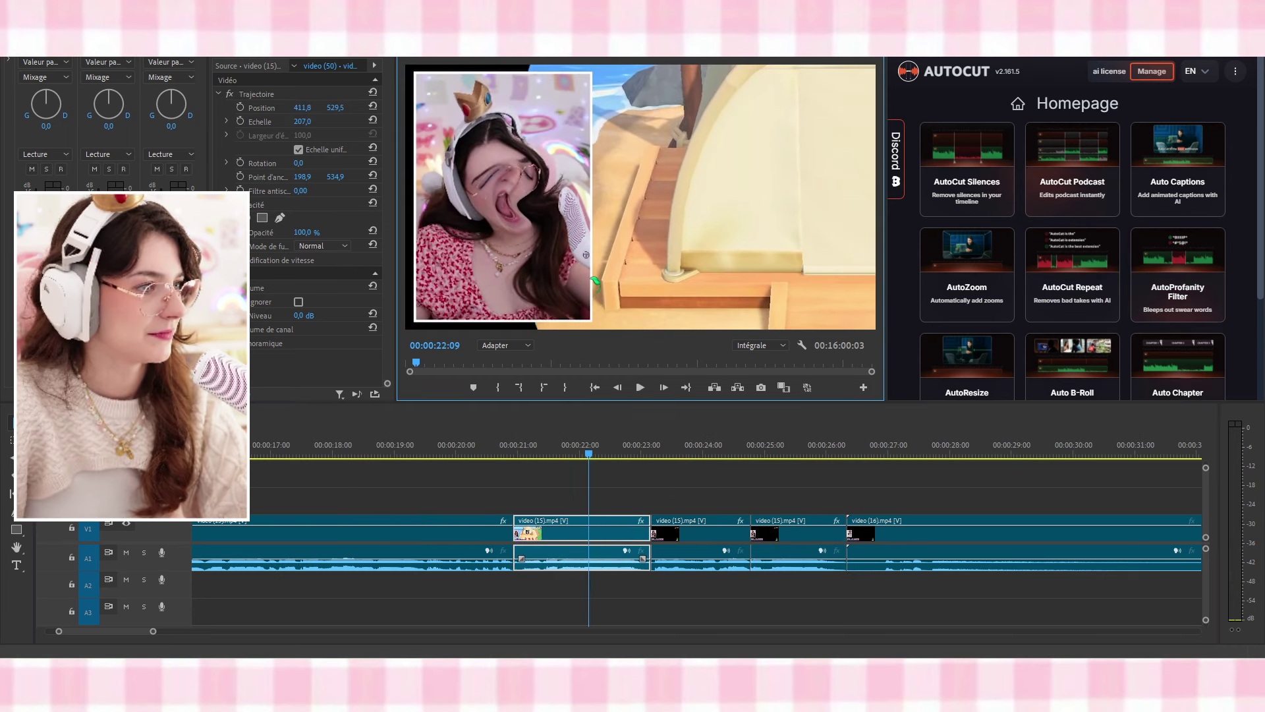
click(514, 450)
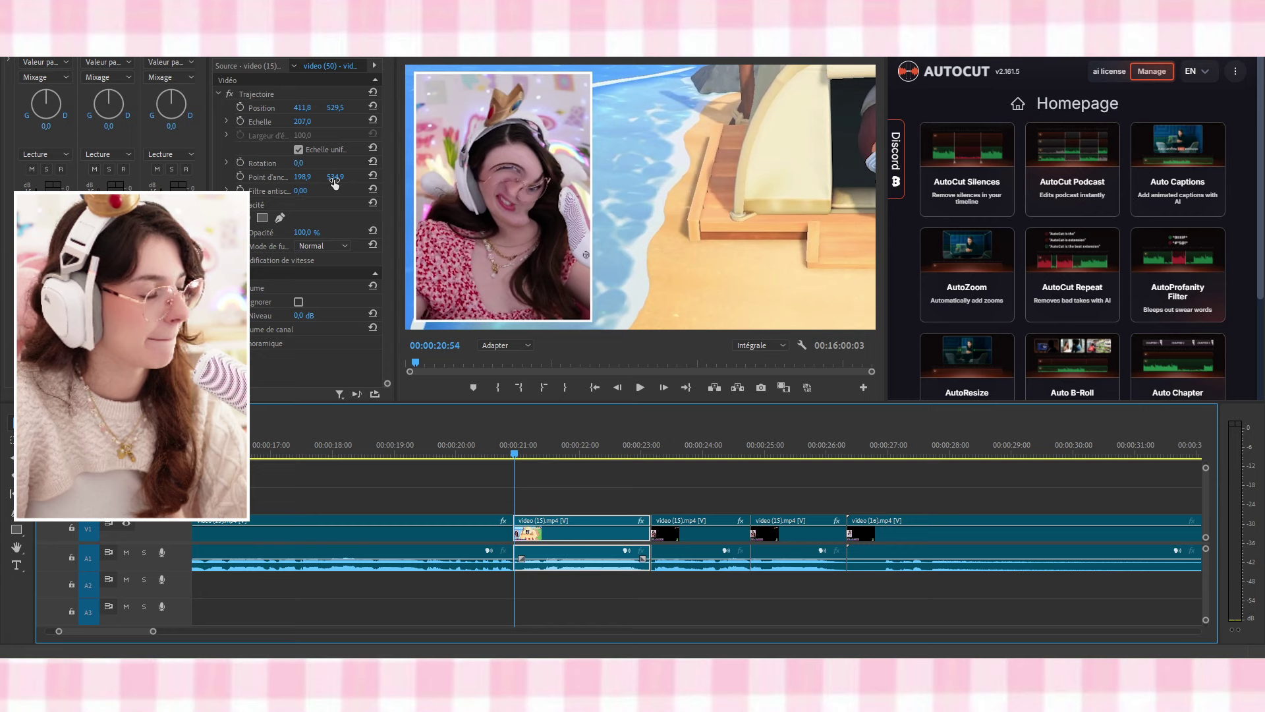
click(240, 108)
click(646, 451)
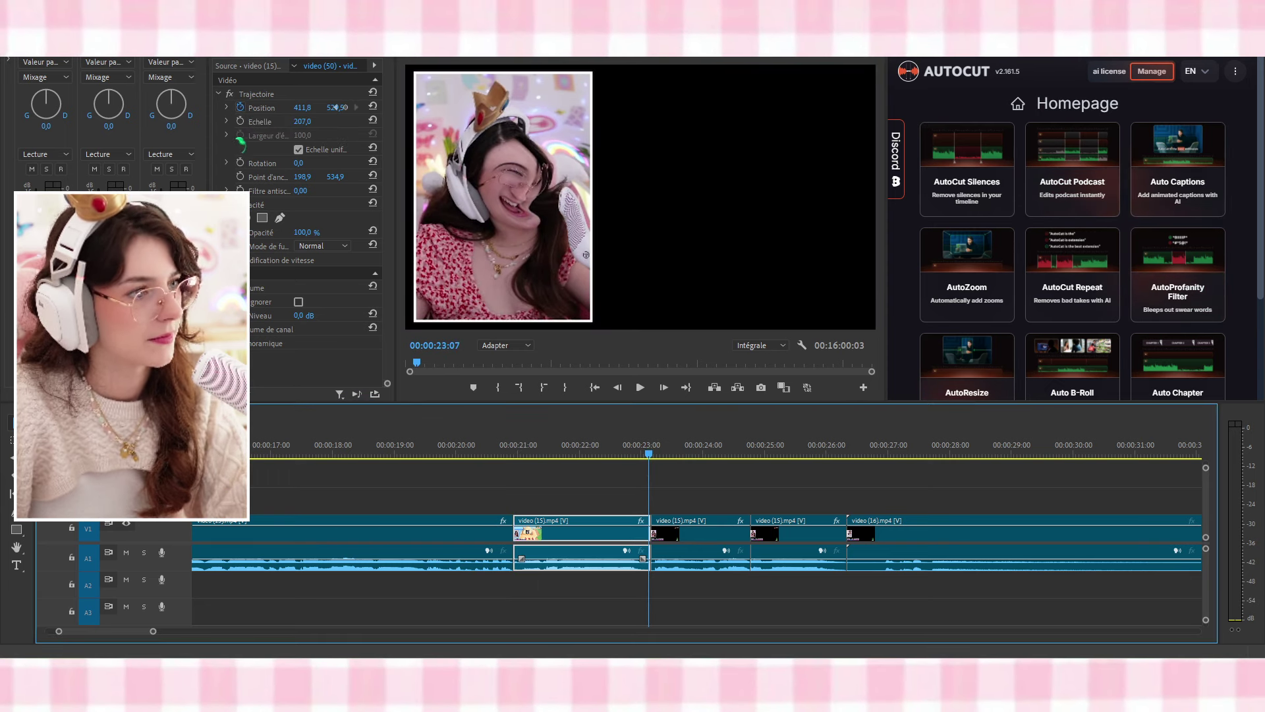
click(517, 448)
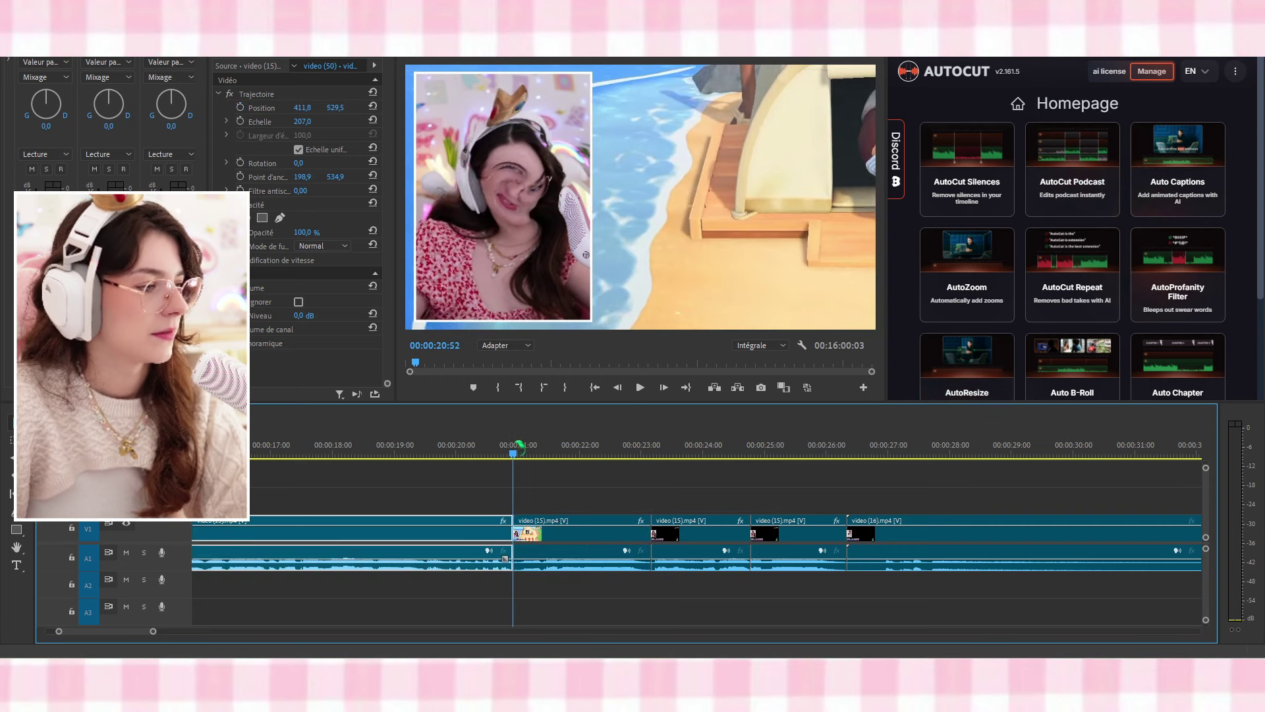
click(241, 125)
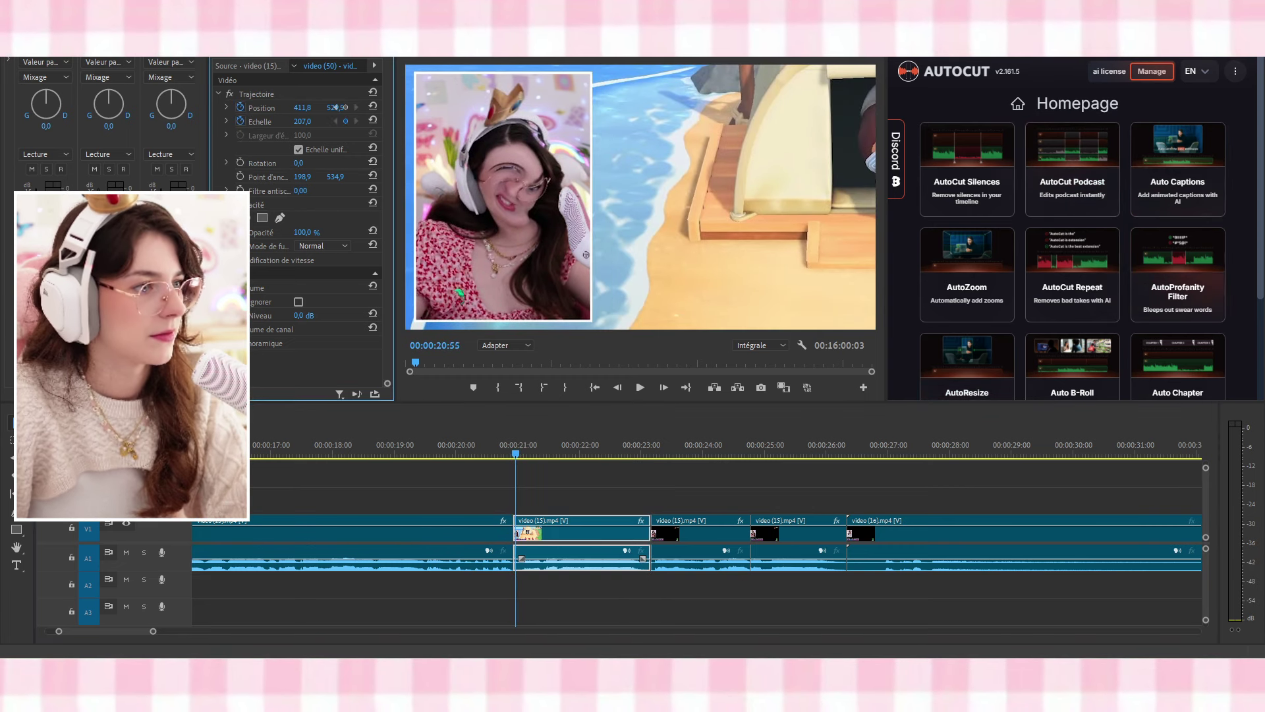
right_click(271, 110)
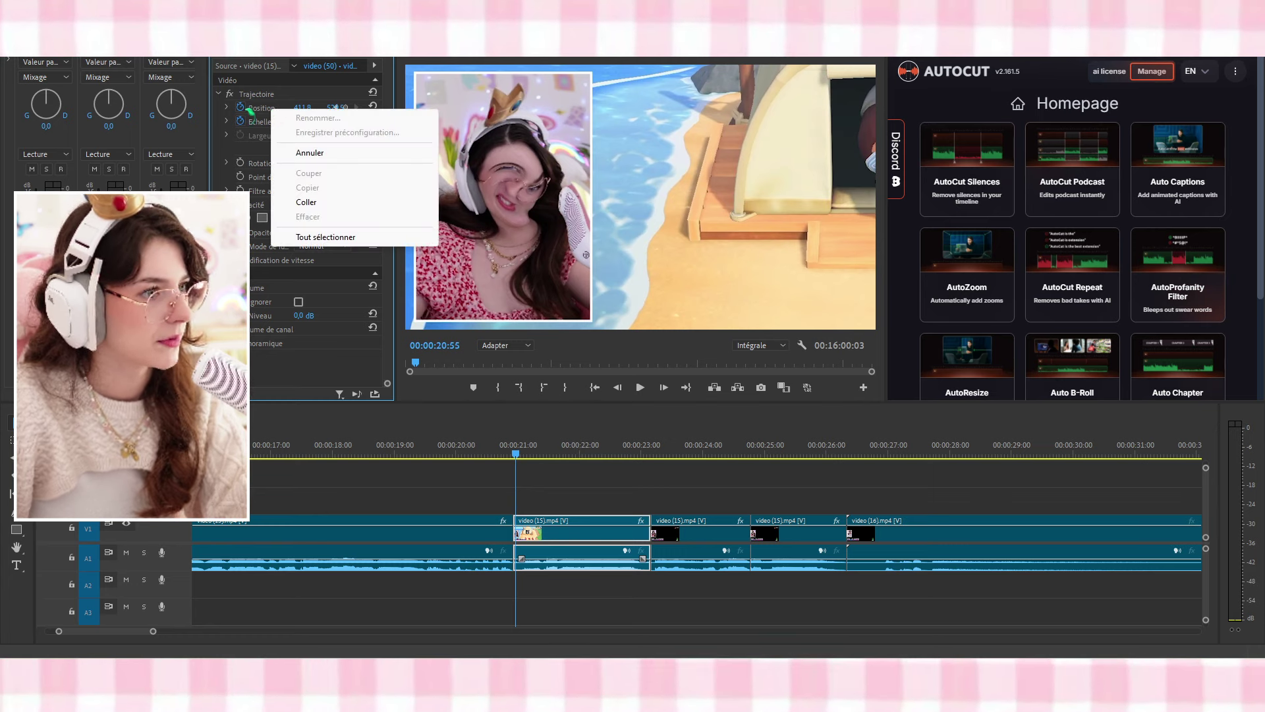
click(256, 110)
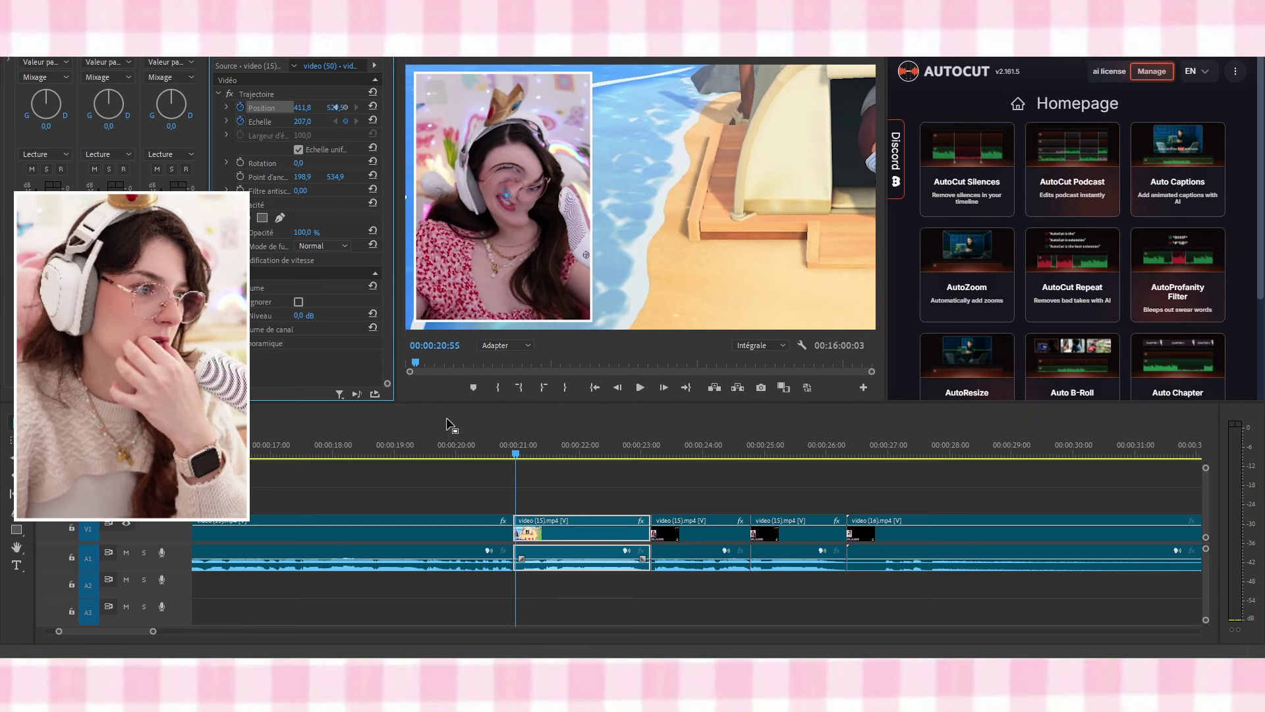
drag(643, 454, 639, 454)
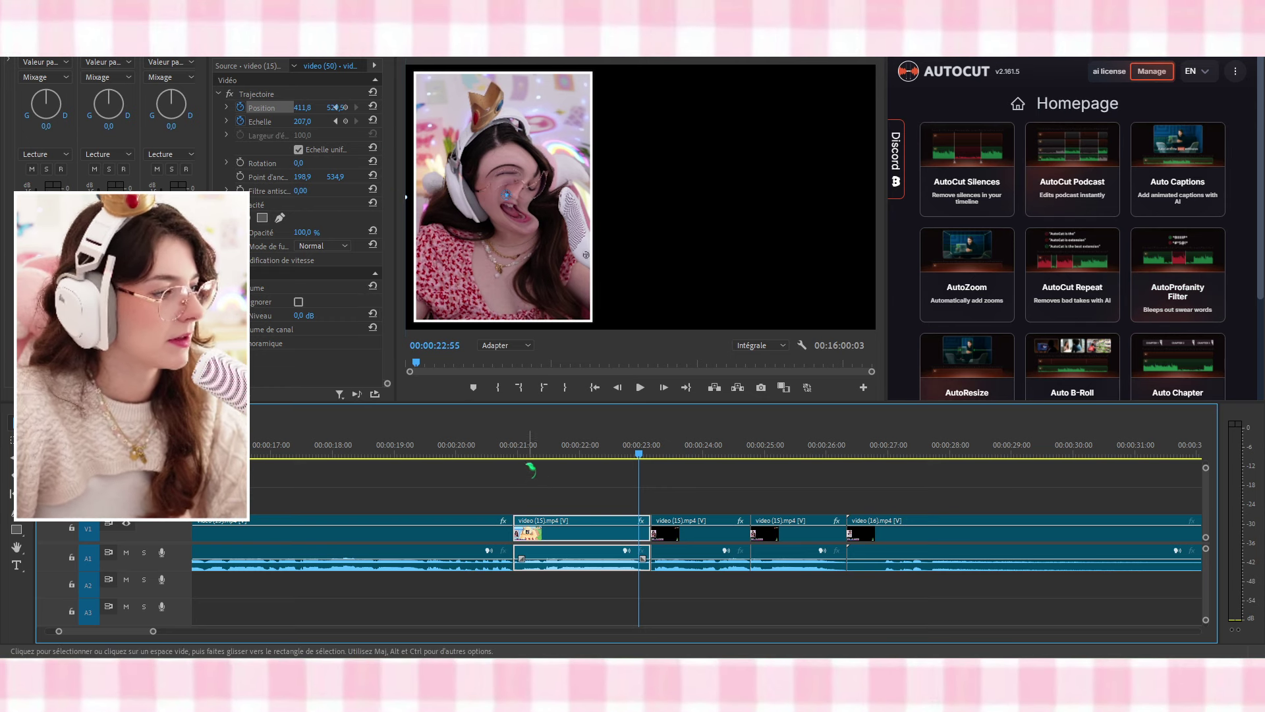
Split the segment before it at 00:00:19:50 and ripple-delete the remainder up to the next cut
drag(522, 453, 454, 454)
key(space)
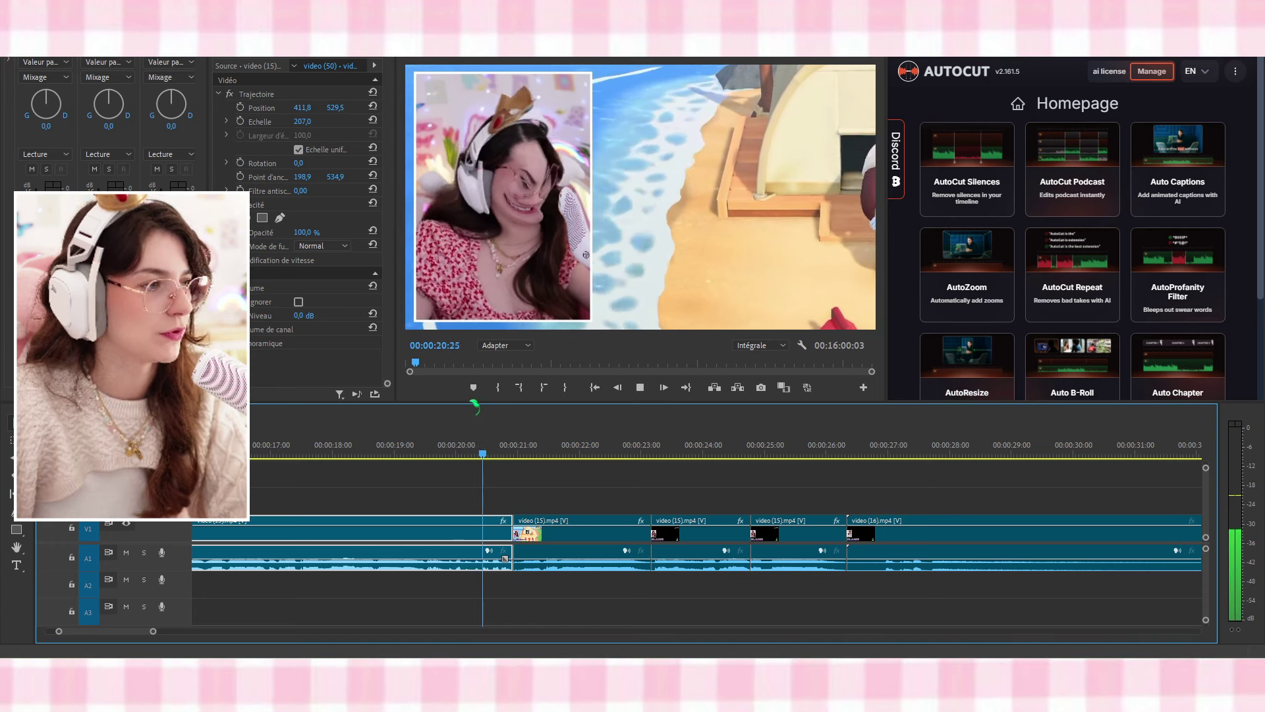
click(372, 441)
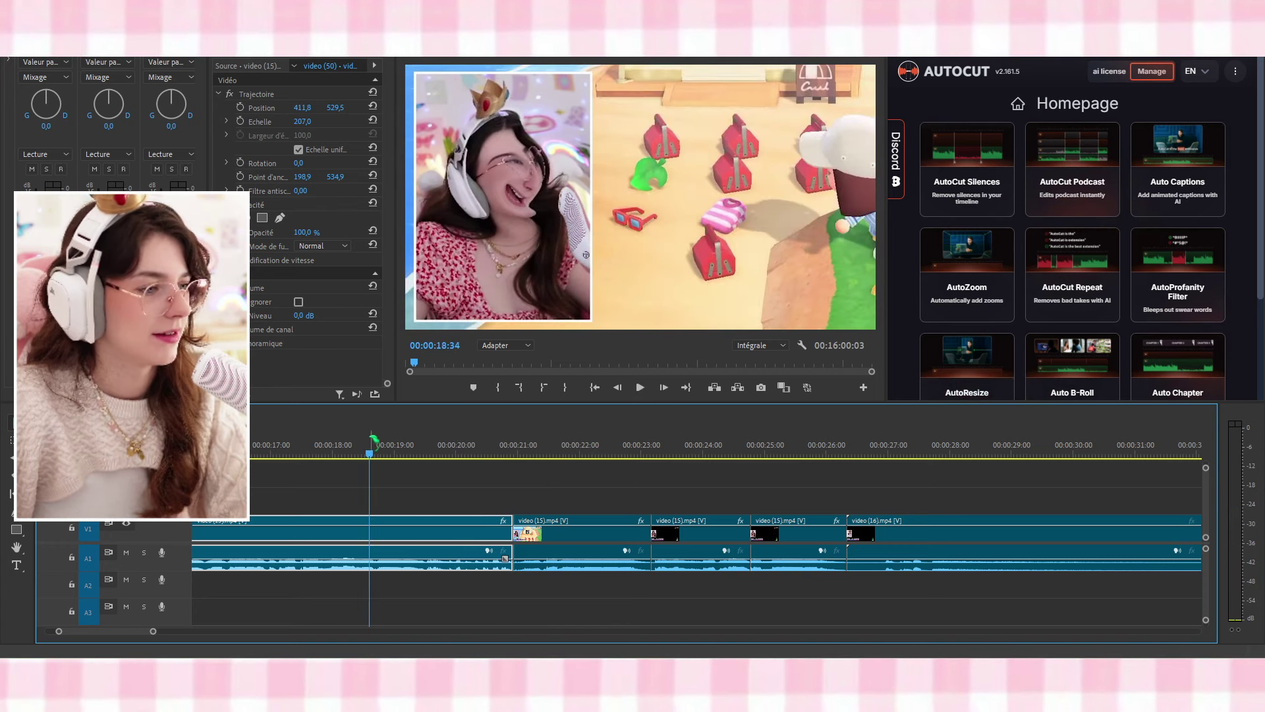
key(space)
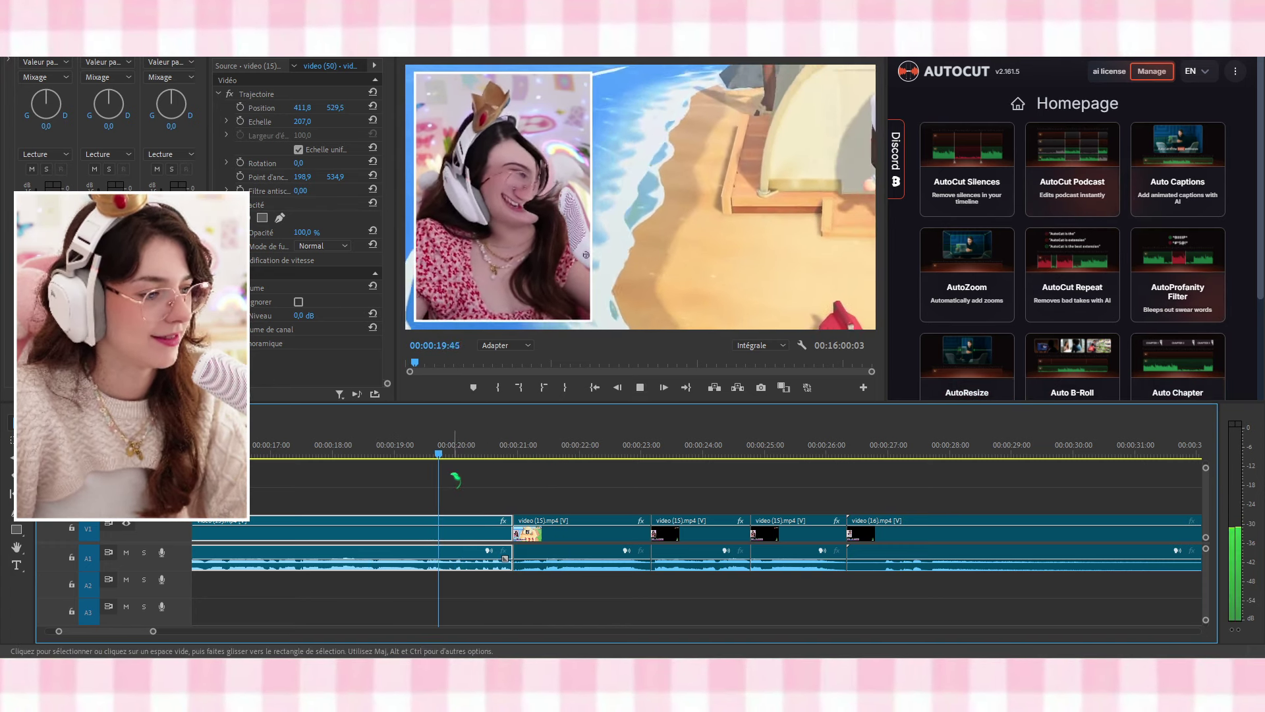
key(space)
key(c)
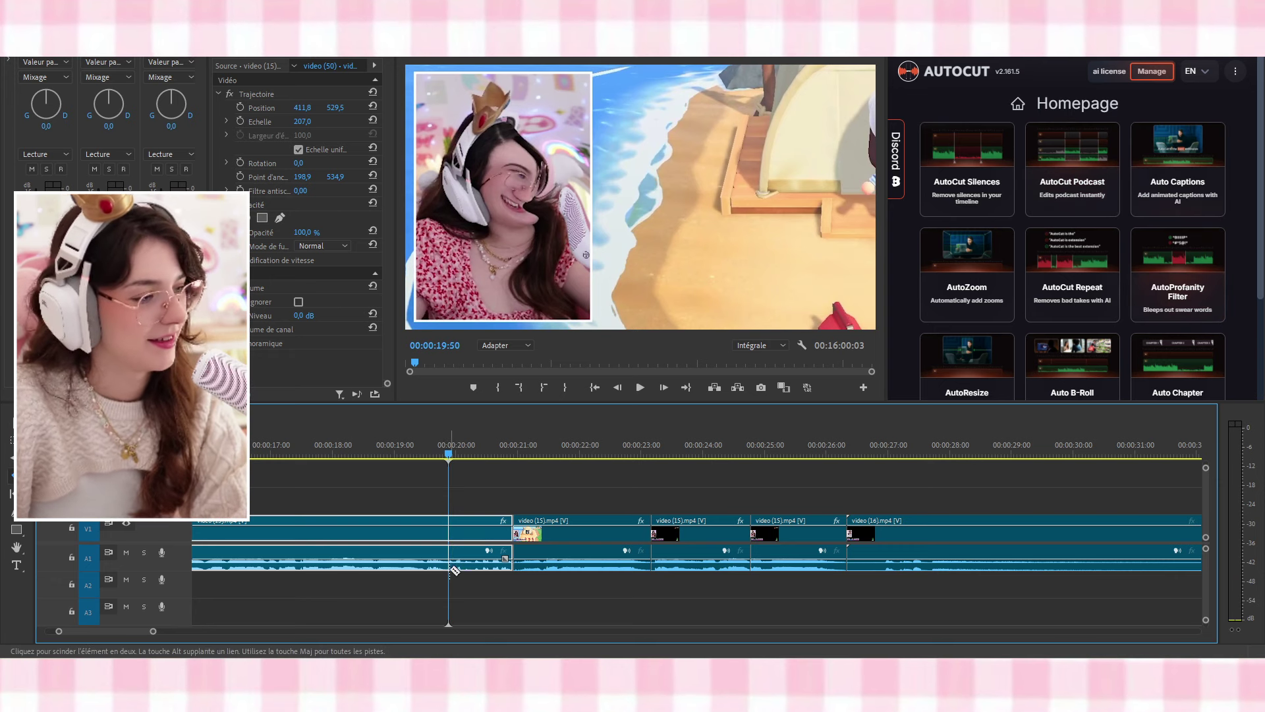
click(449, 566)
key(v)
click(486, 562)
key(shift+Delete)
Review the sequence from its start, then shorten the end of the first segment to about the 4-second mark and close the gap
scroll(463, 532, up, 4)
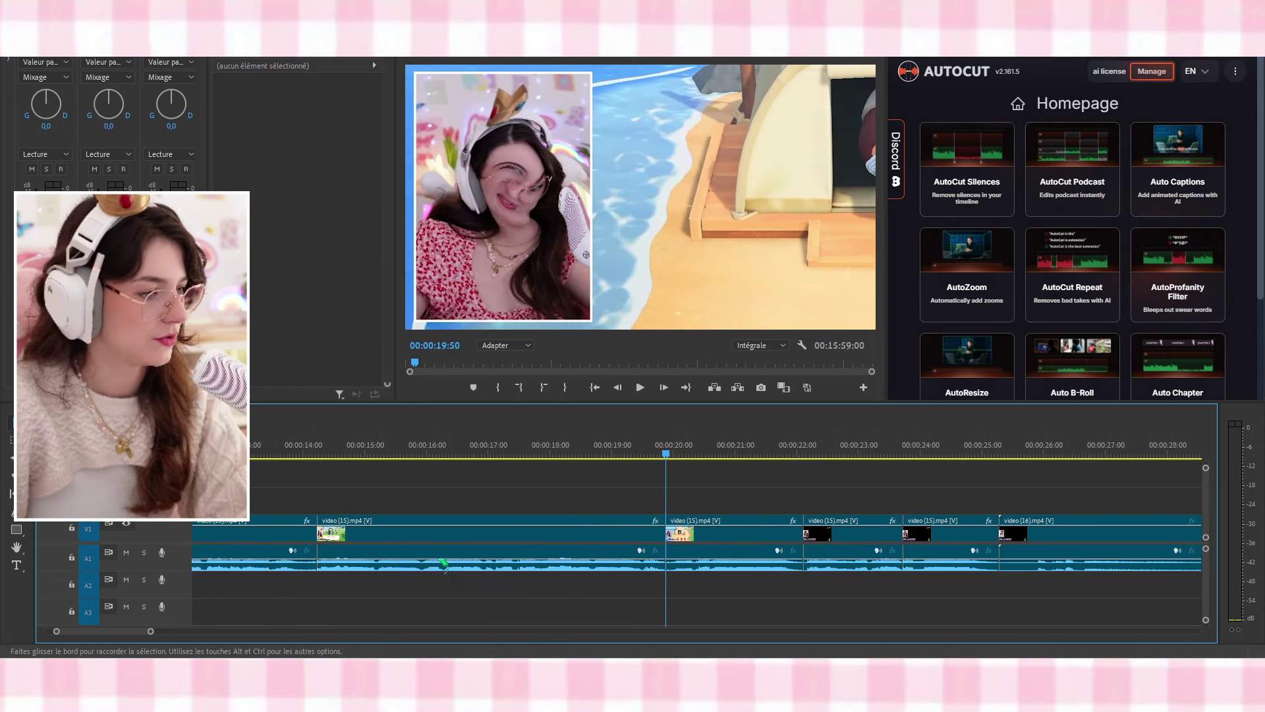
scroll(395, 585, left, 8)
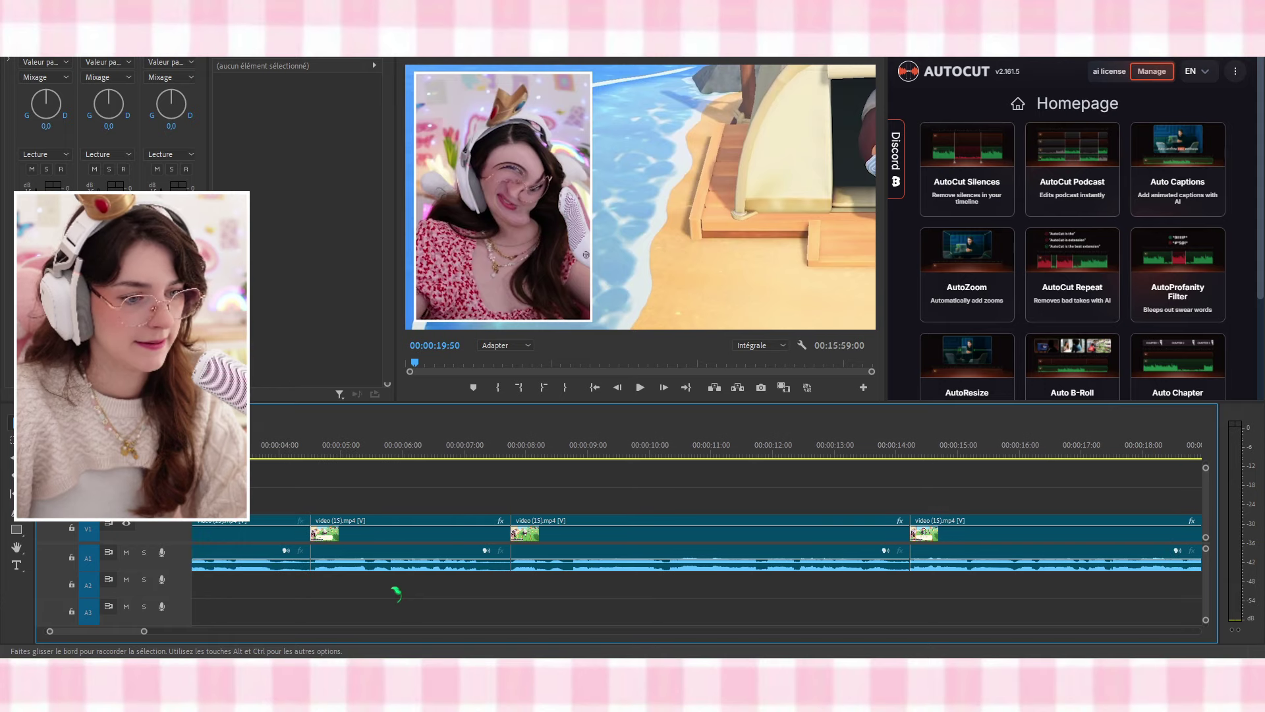
scroll(394, 595, left, 2)
drag(254, 446, 202, 445)
key(space)
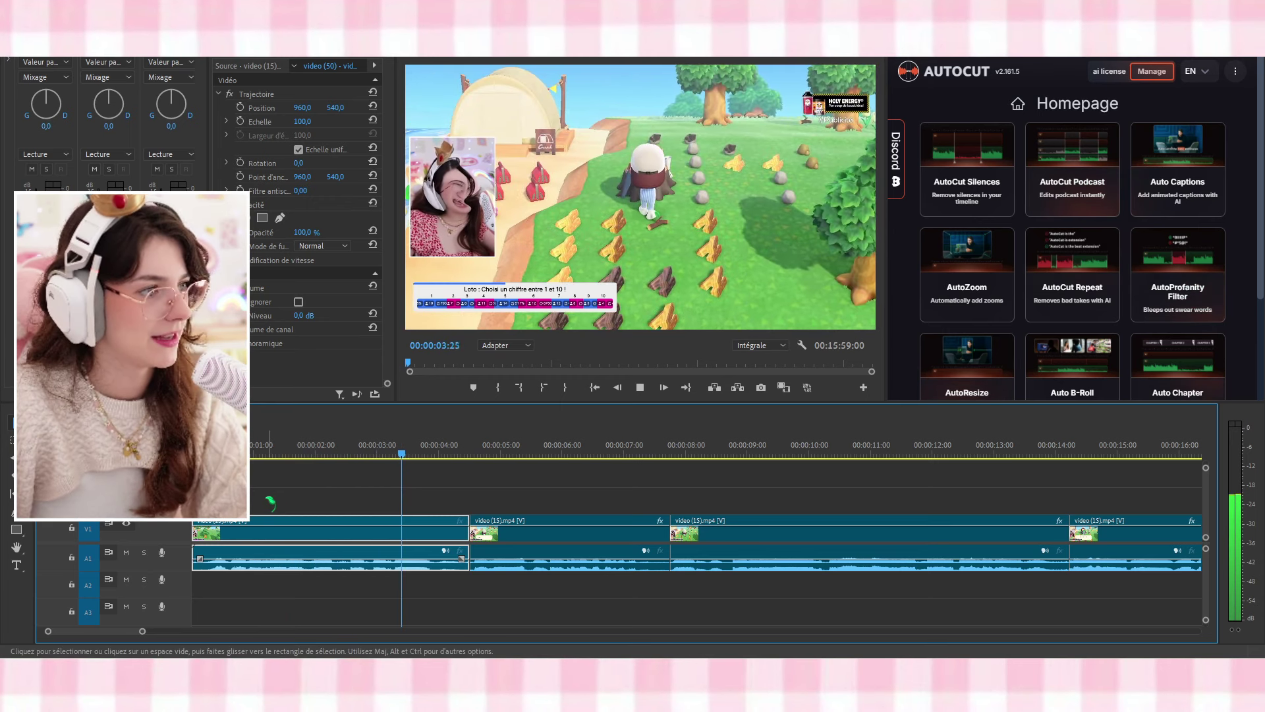
click(473, 530)
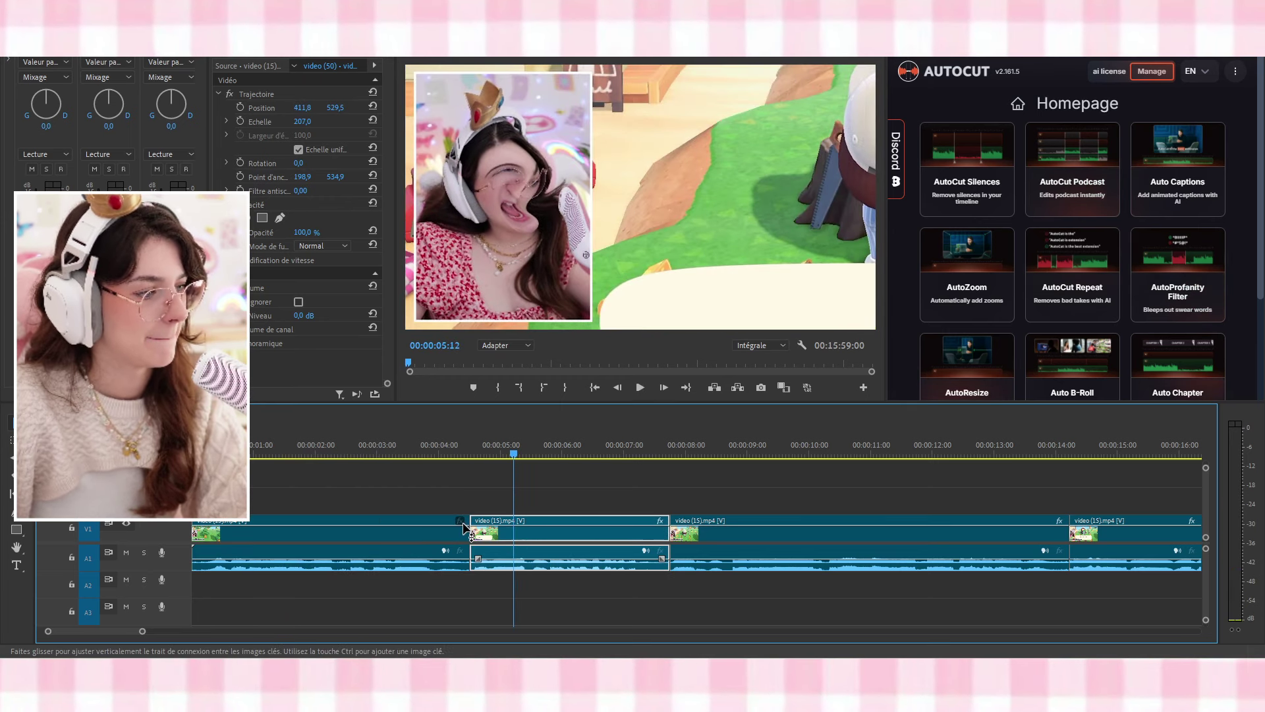
click(433, 445)
click(448, 534)
key(space)
key(space)
drag(464, 535, 436, 535)
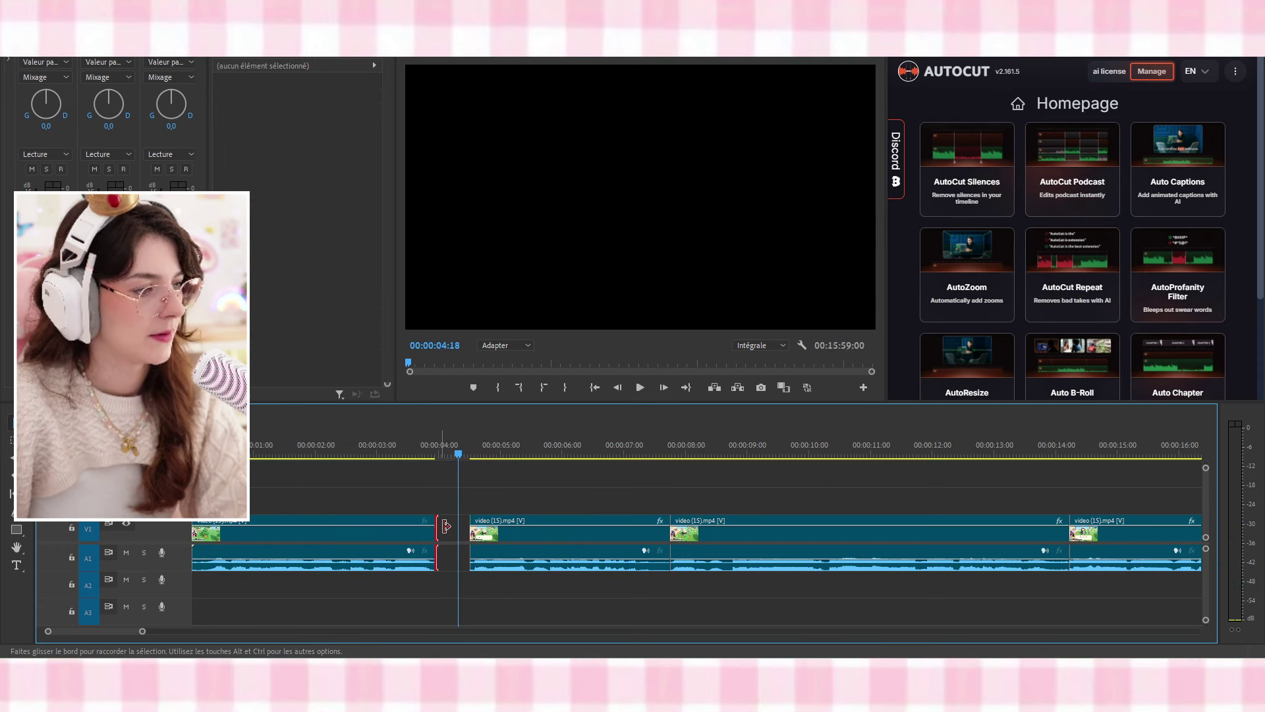
key(Delete)
Trim both sides of the cut near the 7-second mark, removing about 6.7 to 8.2 seconds, and close the gap
click(381, 445)
key(space)
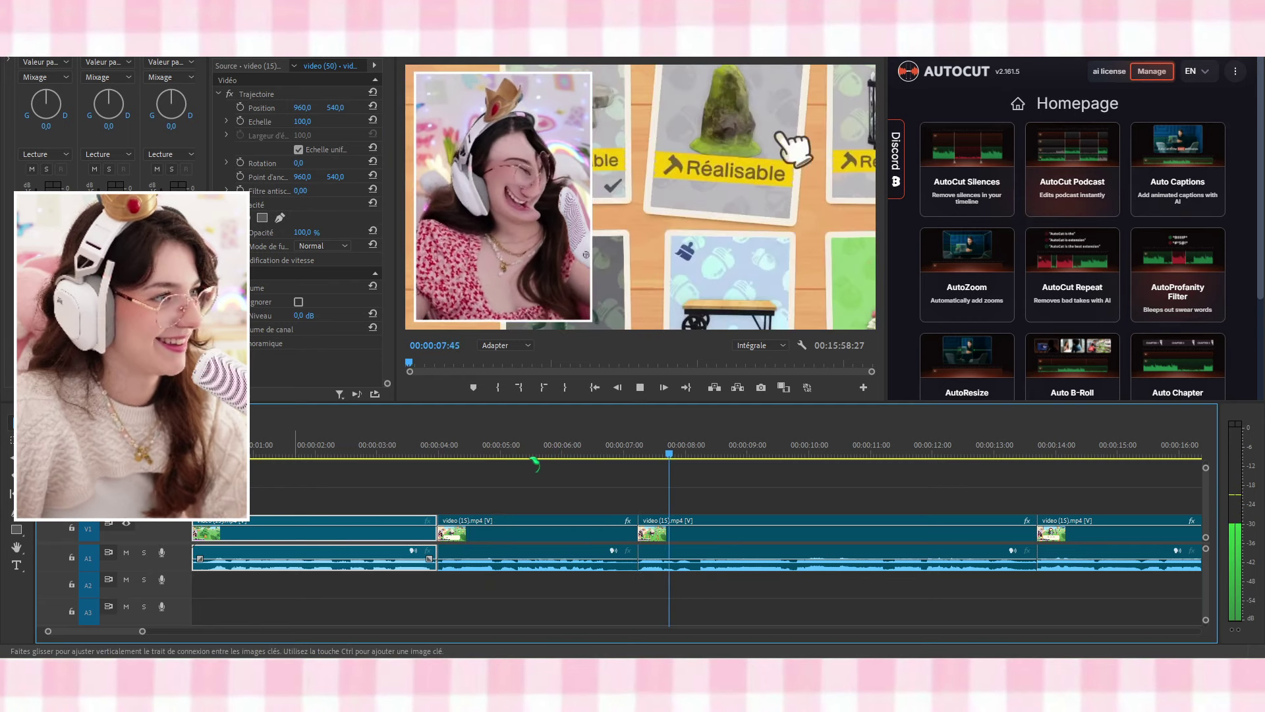
click(643, 527)
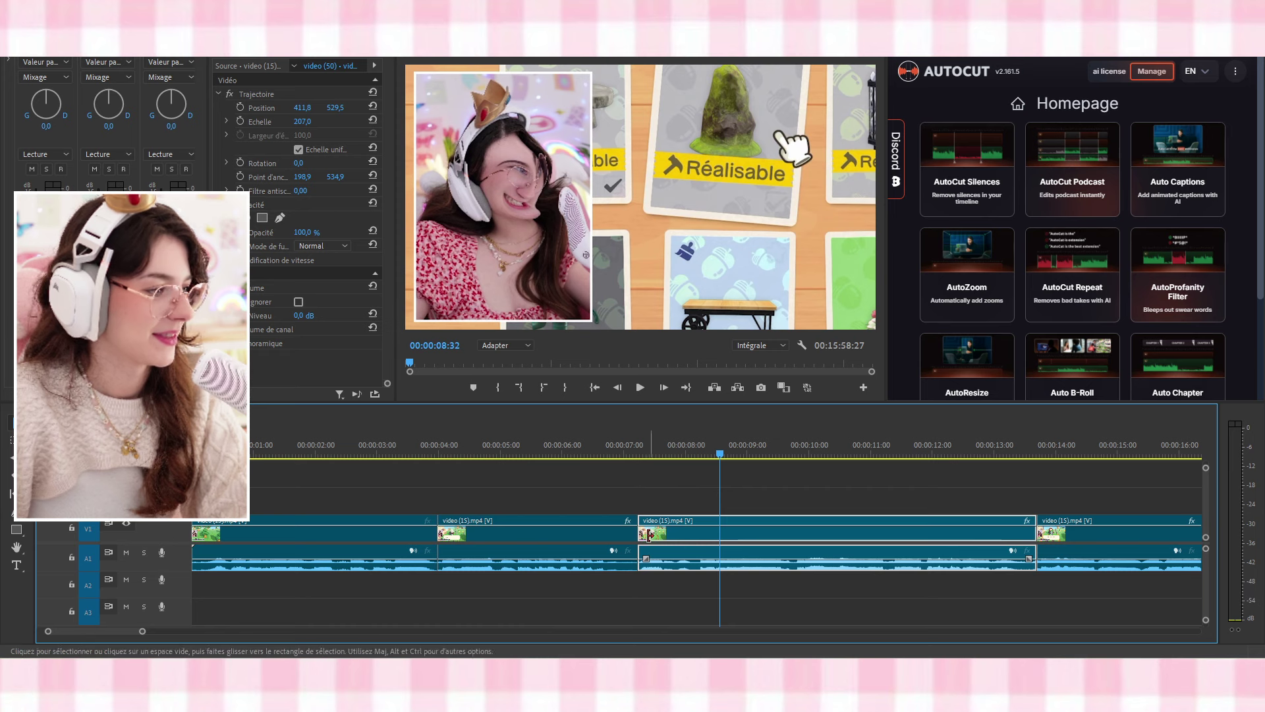
drag(637, 527, 605, 529)
click(643, 532)
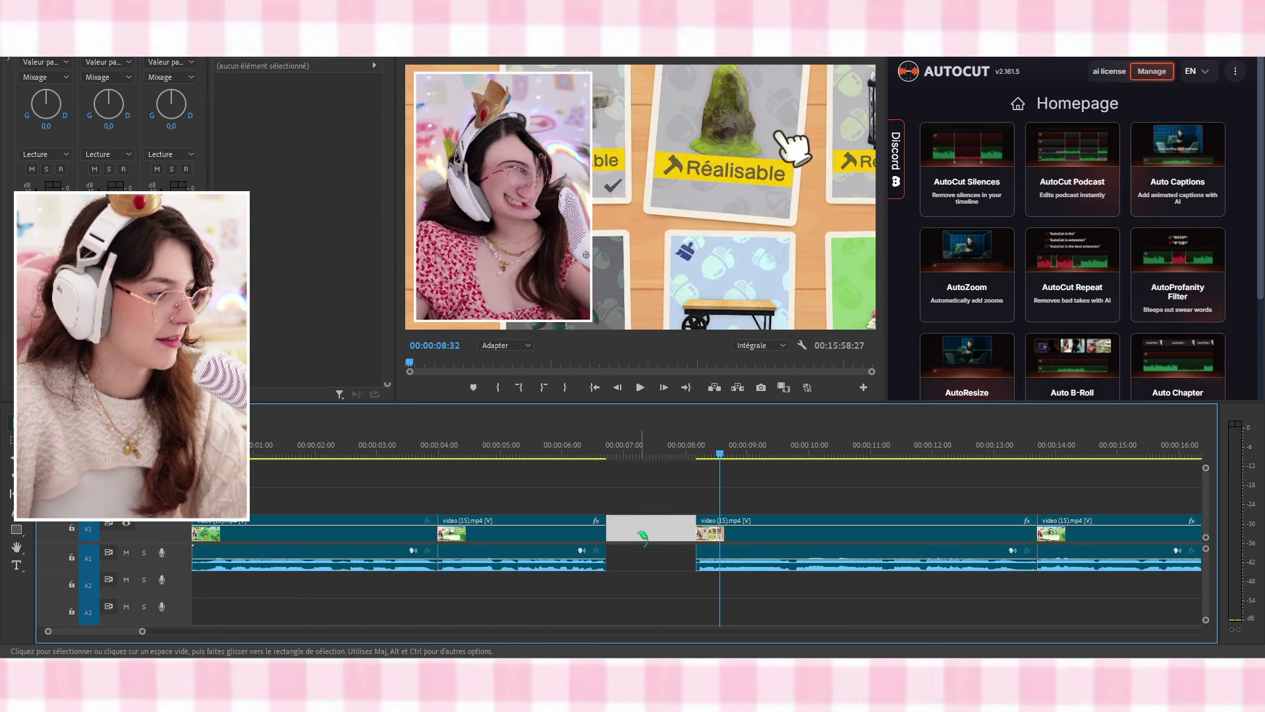
key(Delete)
Play back the trimmed opening from about the 3-second mark to past the 17-second mark
click(528, 452)
click(379, 452)
key(space)
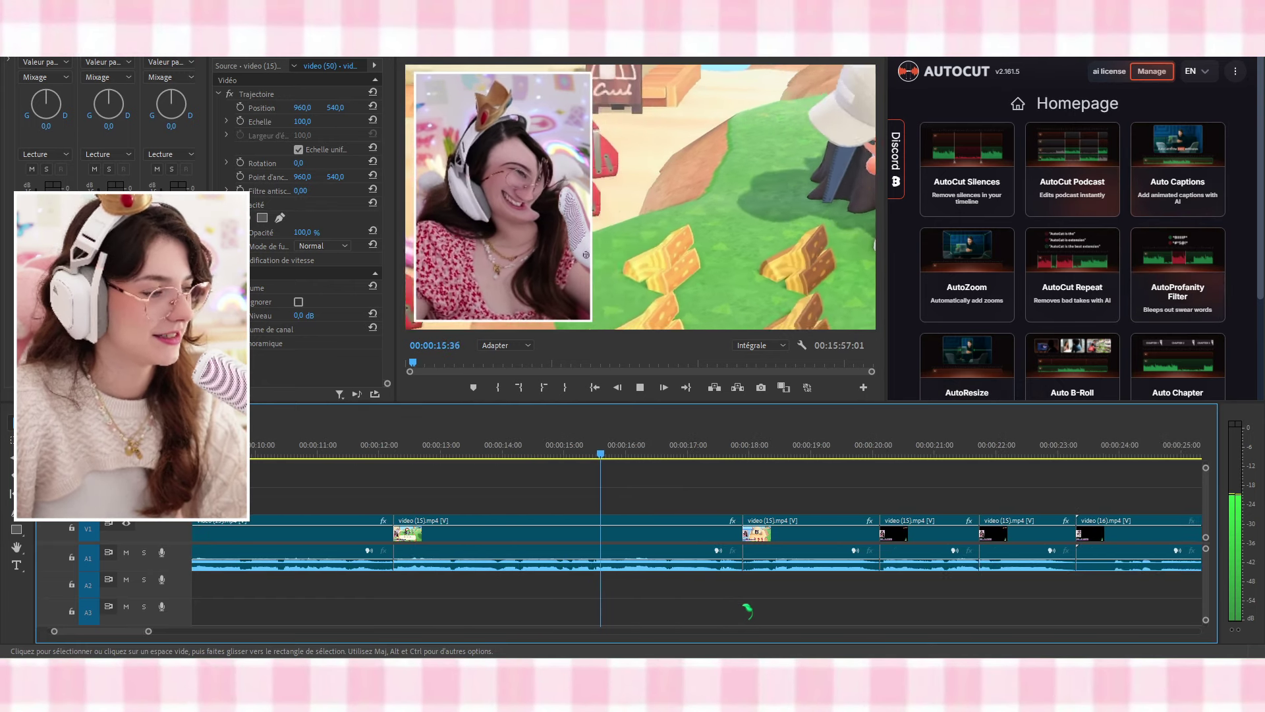
scroll(508, 502, up, 3)
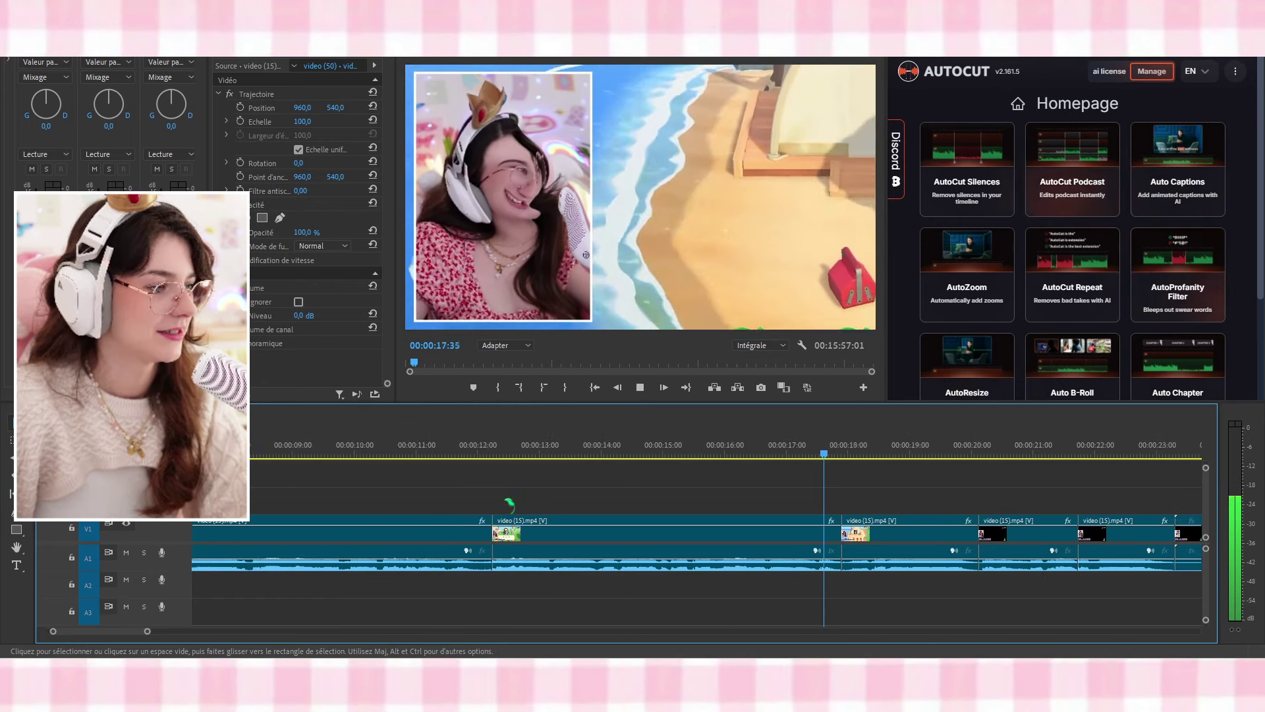
key(space)
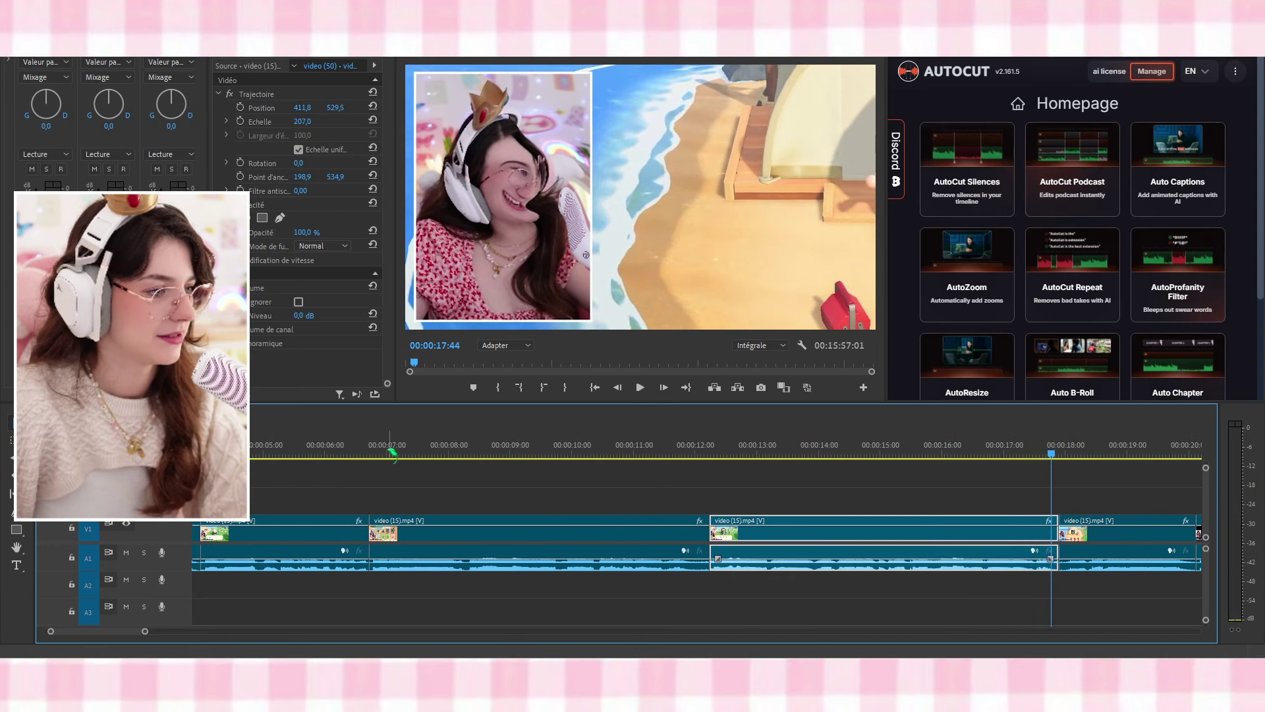
Split the segment starting near the 7-second mark at 00:00:08:18 and ripple-delete its remainder
click(390, 450)
key(space)
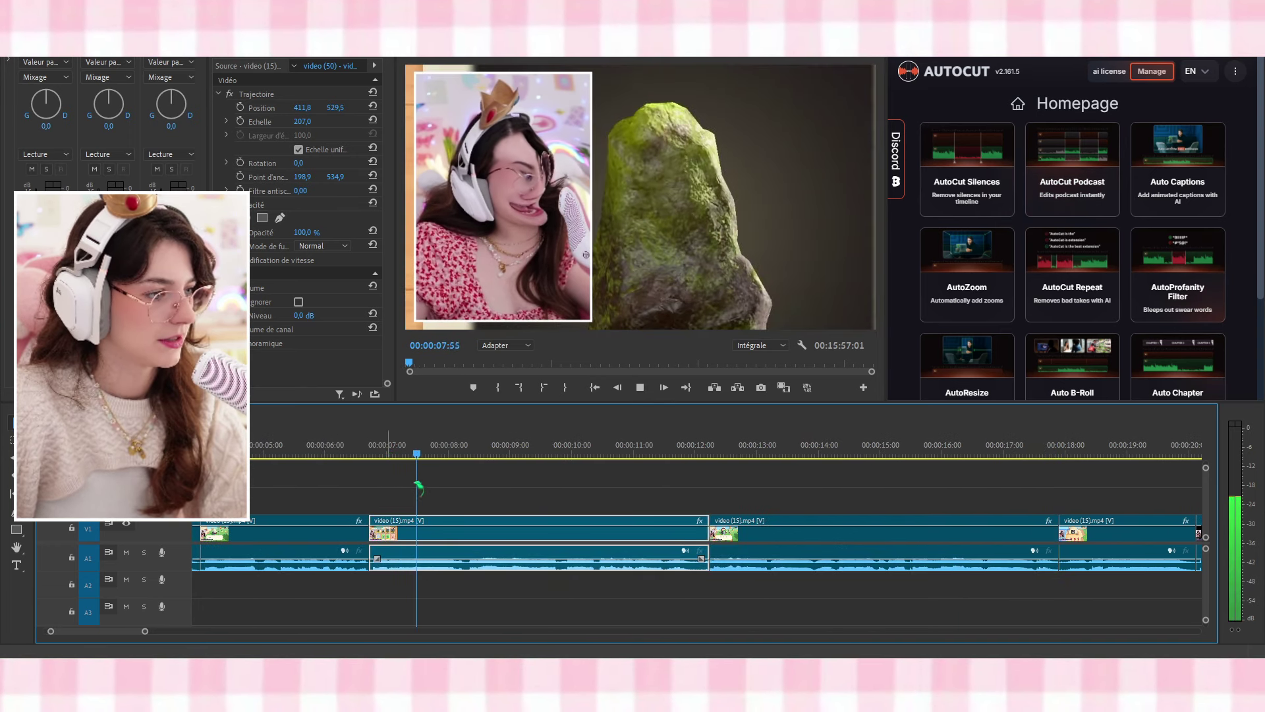
key(space)
key(c)
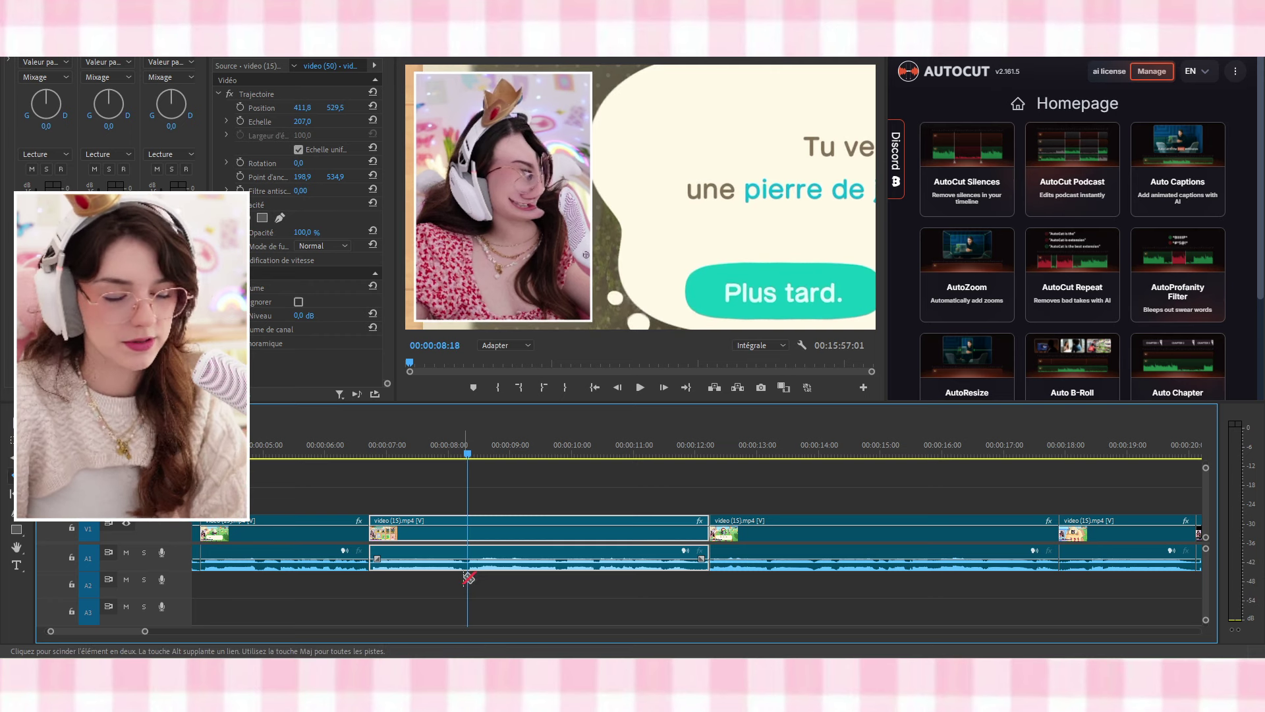
click(468, 567)
key(v)
click(489, 535)
key(shift+Delete)
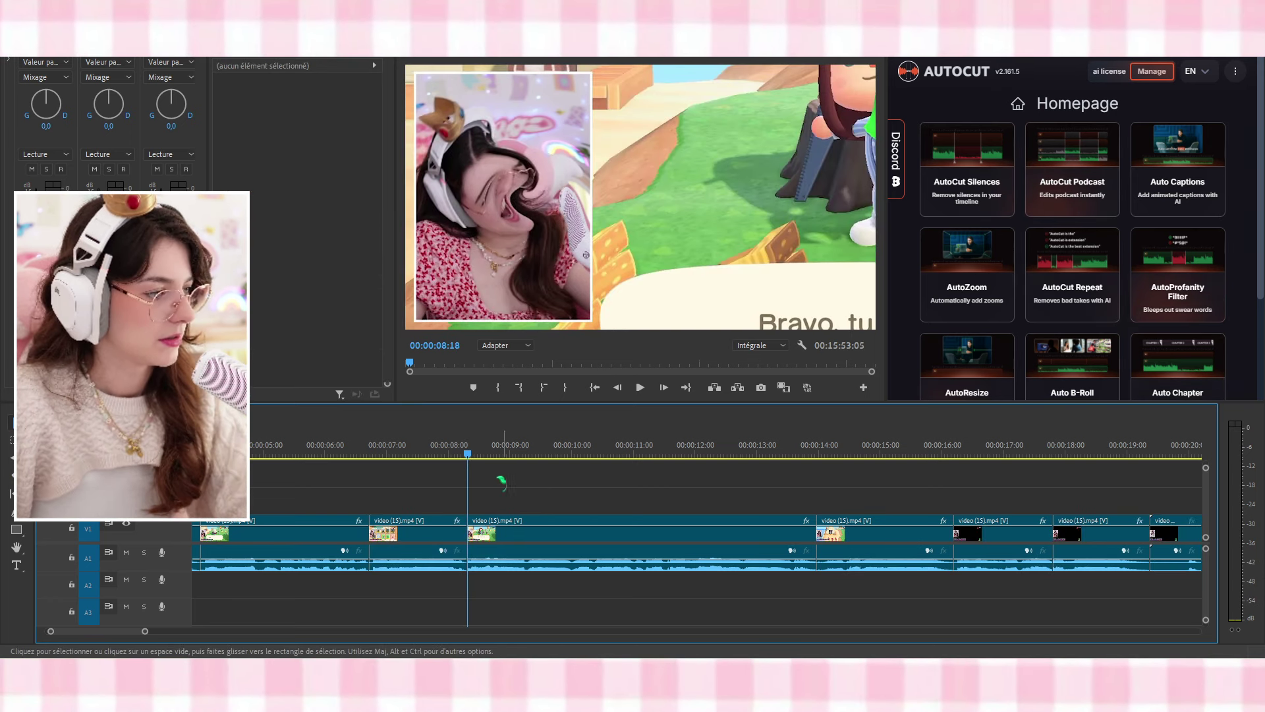
Review the sequence from about the 7-second mark and ripple-delete the video (15).mp4 segment starting near the 14-second mark
click(388, 448)
key(space)
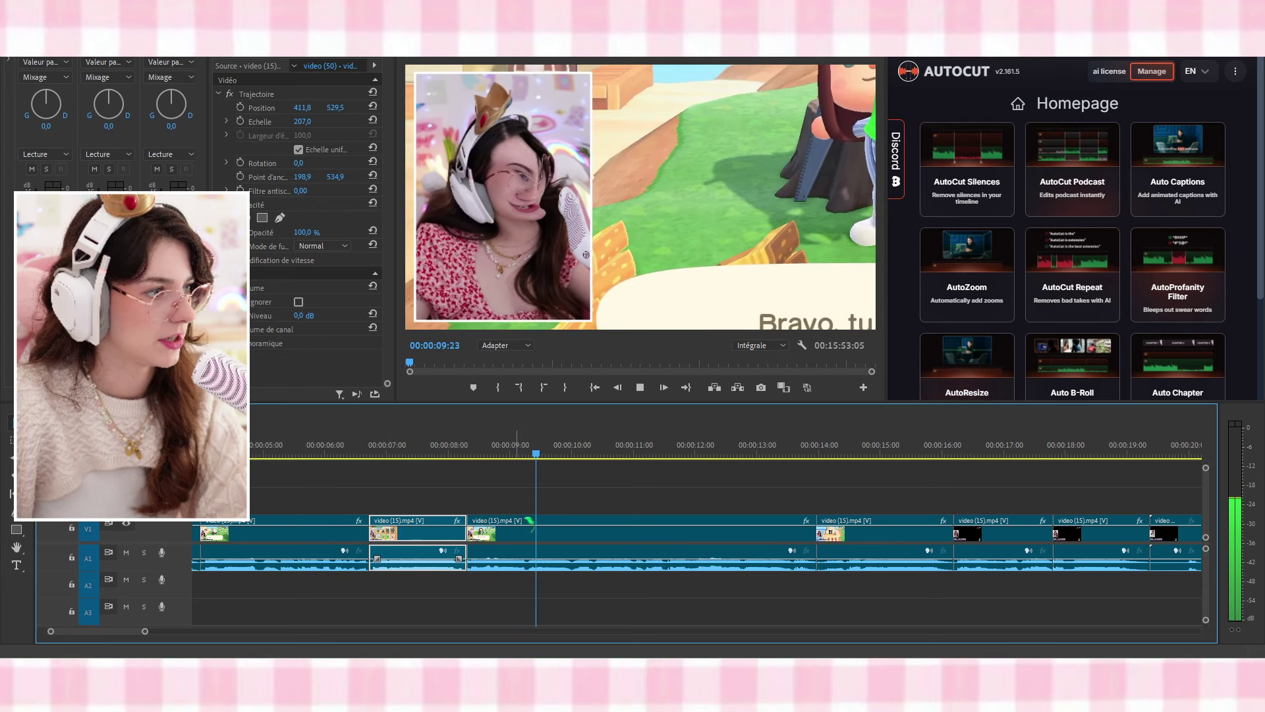
click(536, 524)
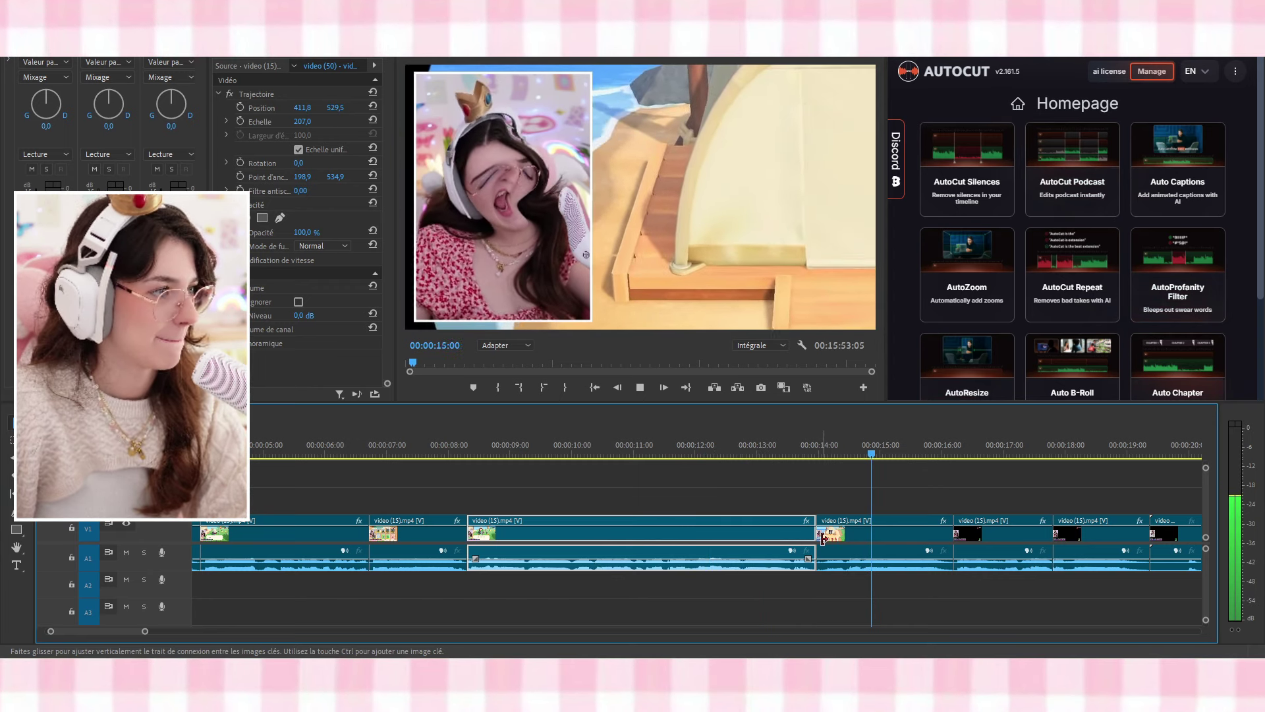
scroll(823, 538, down, 3)
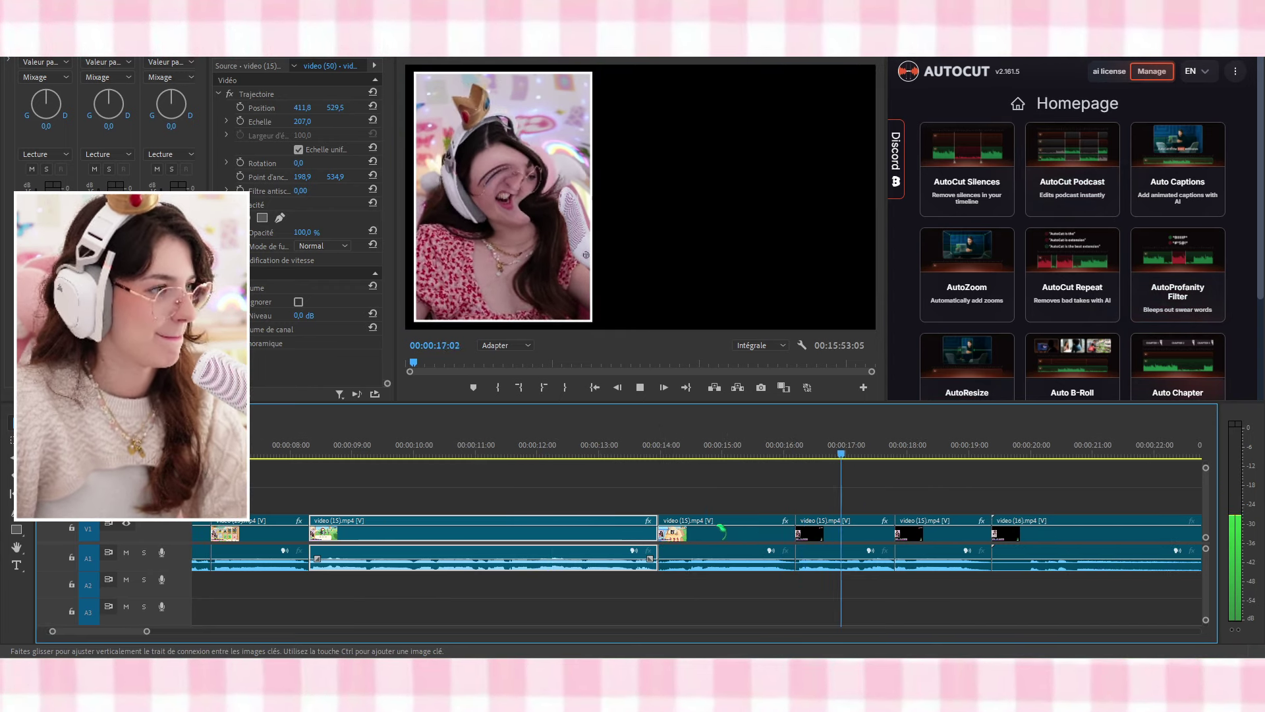
key(space)
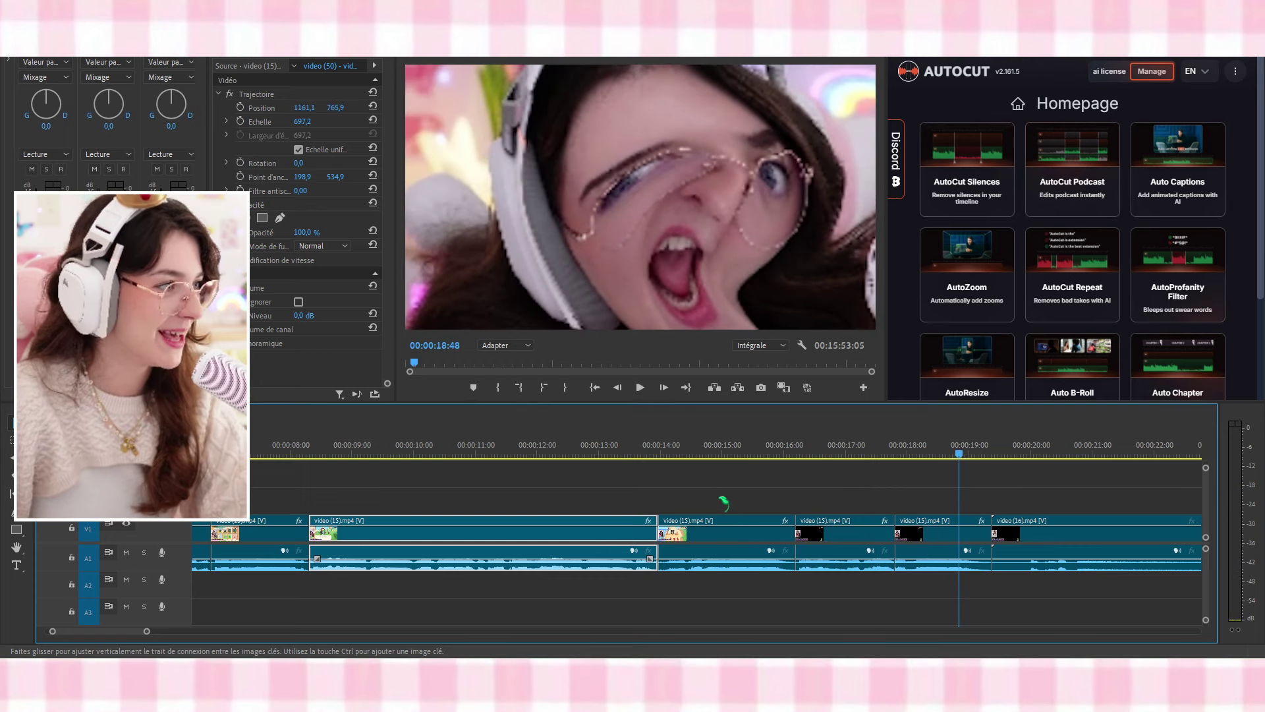
click(716, 534)
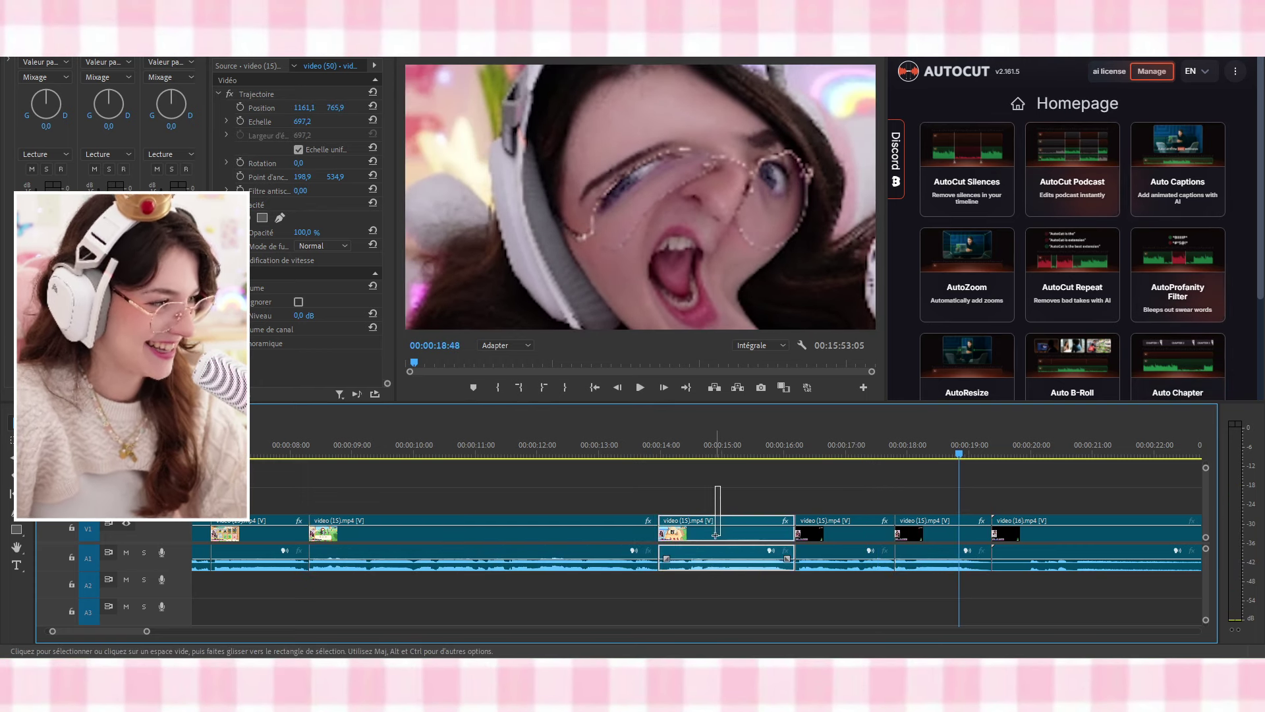
key(shift+Delete)
Play back the transition into the close-up segments from just before the 14-second mark
click(620, 443)
key(space)
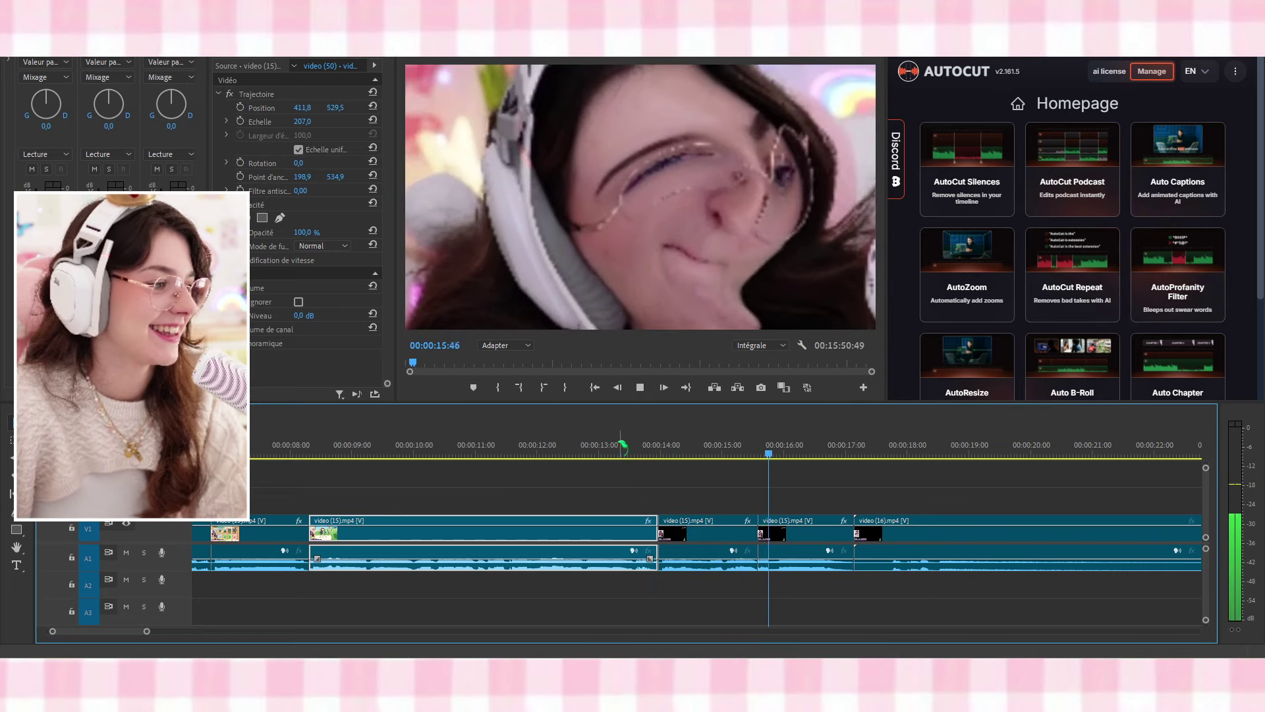
key(space)
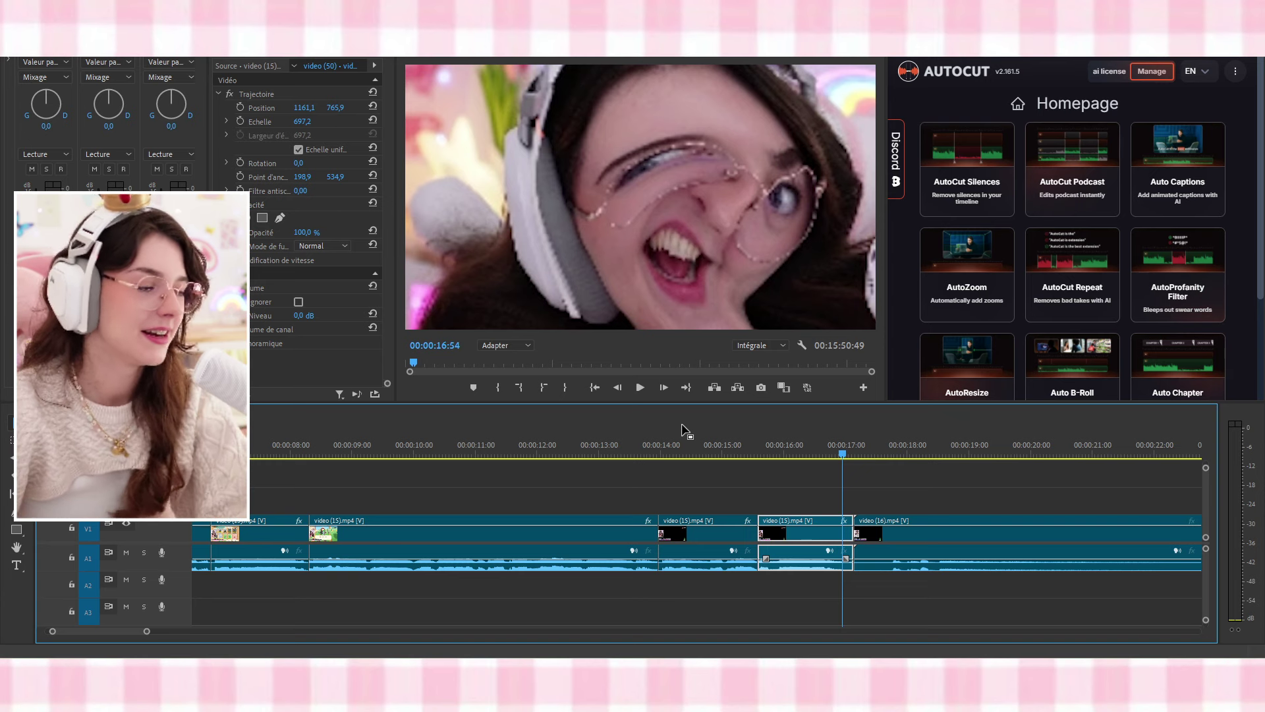
scroll(692, 488, up, 4)
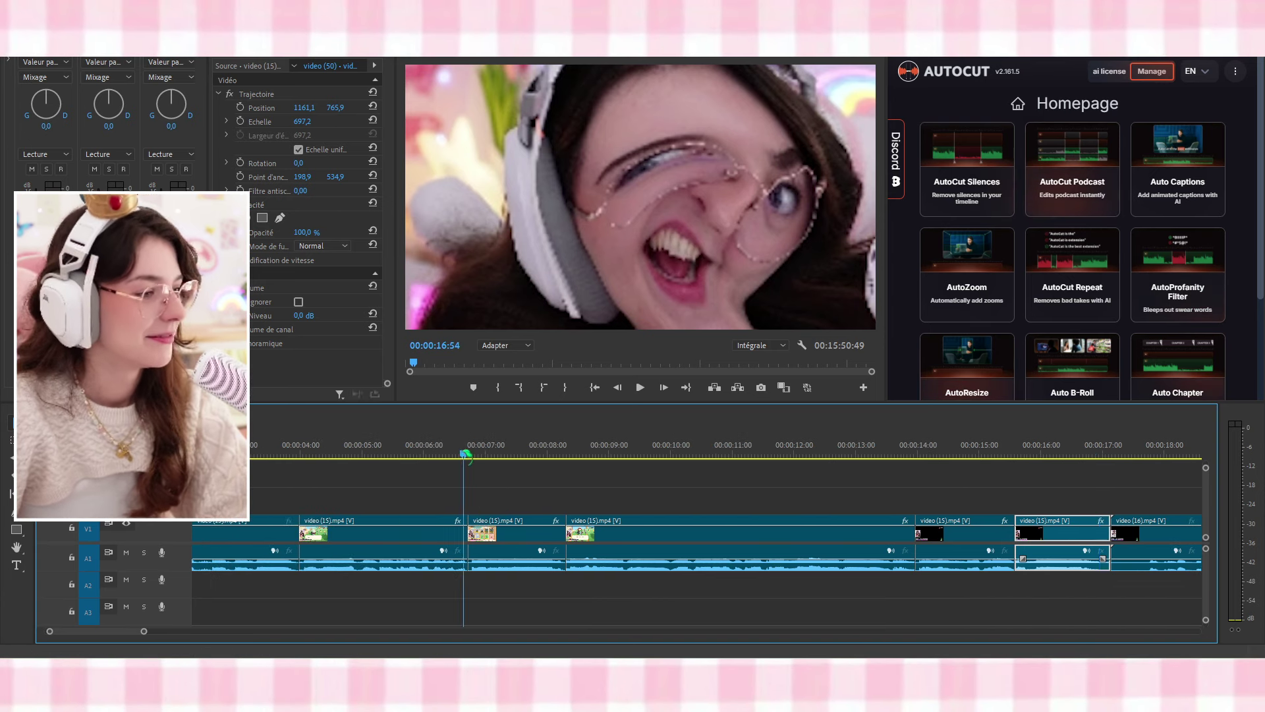
Play back the video (15).mp4 close-up segments from about the 15-second mark to past the 16-second mark
click(466, 453)
click(978, 444)
key(space)
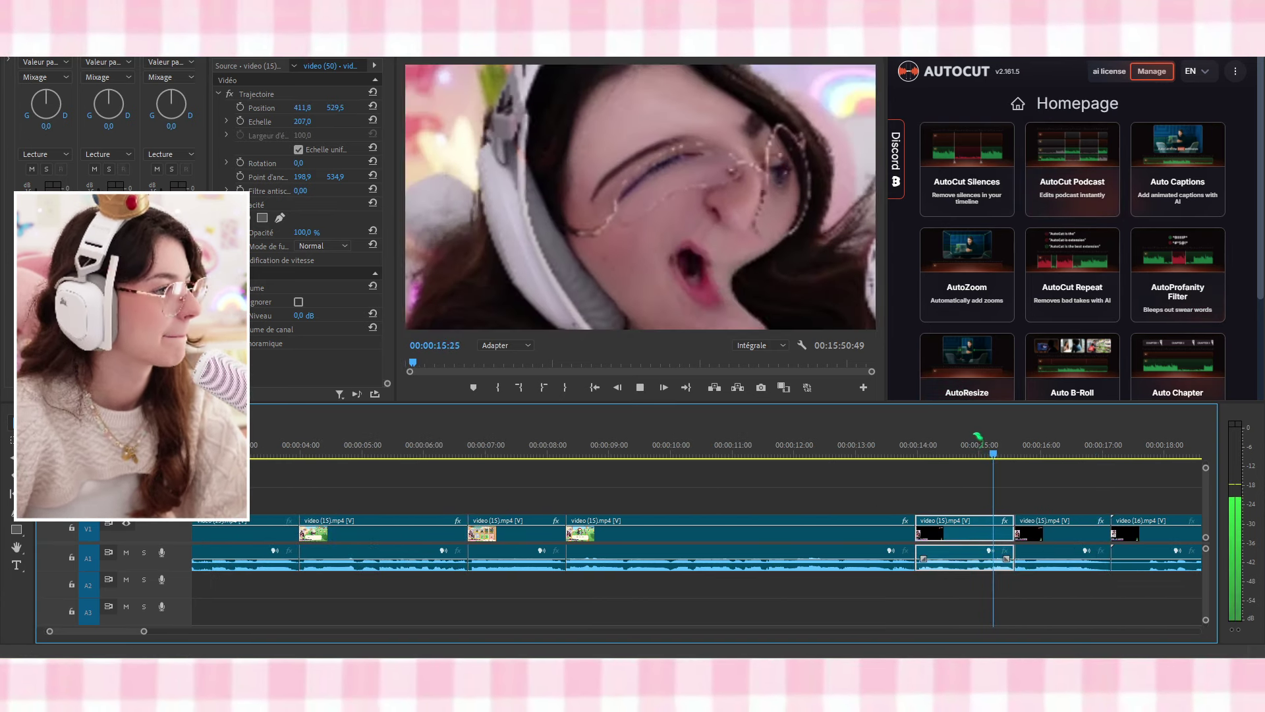
key(space)
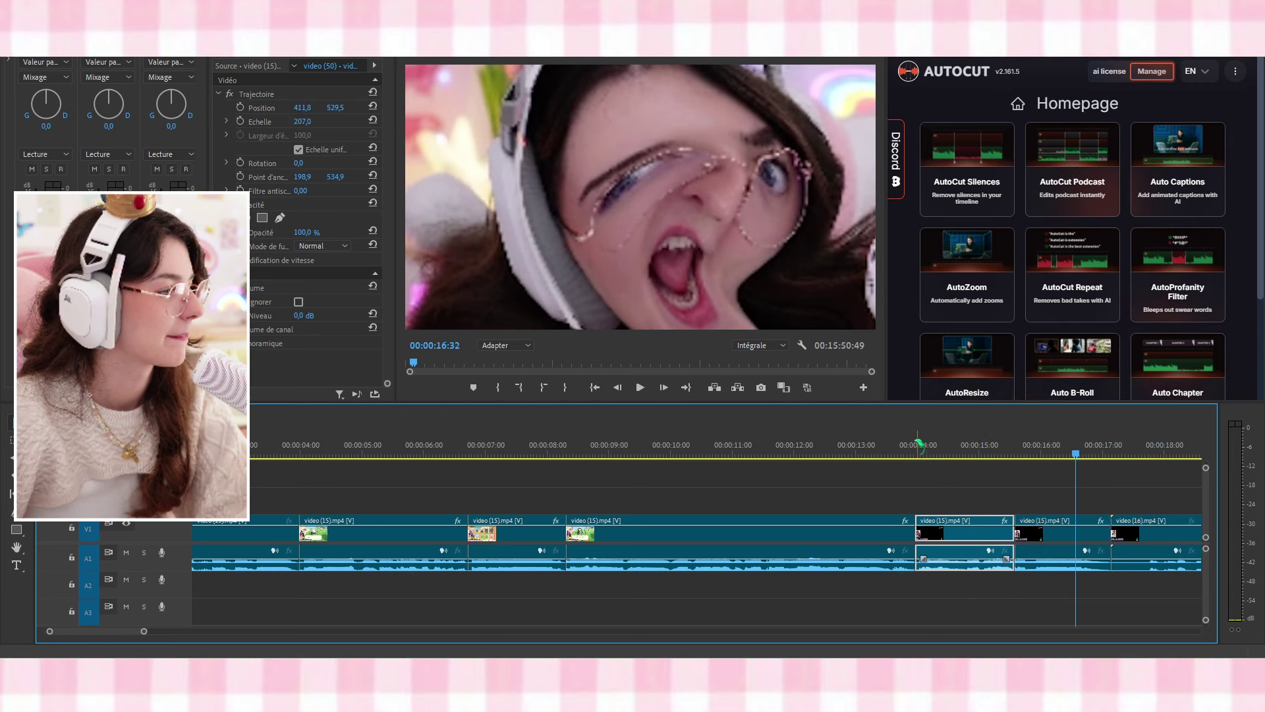
click(919, 445)
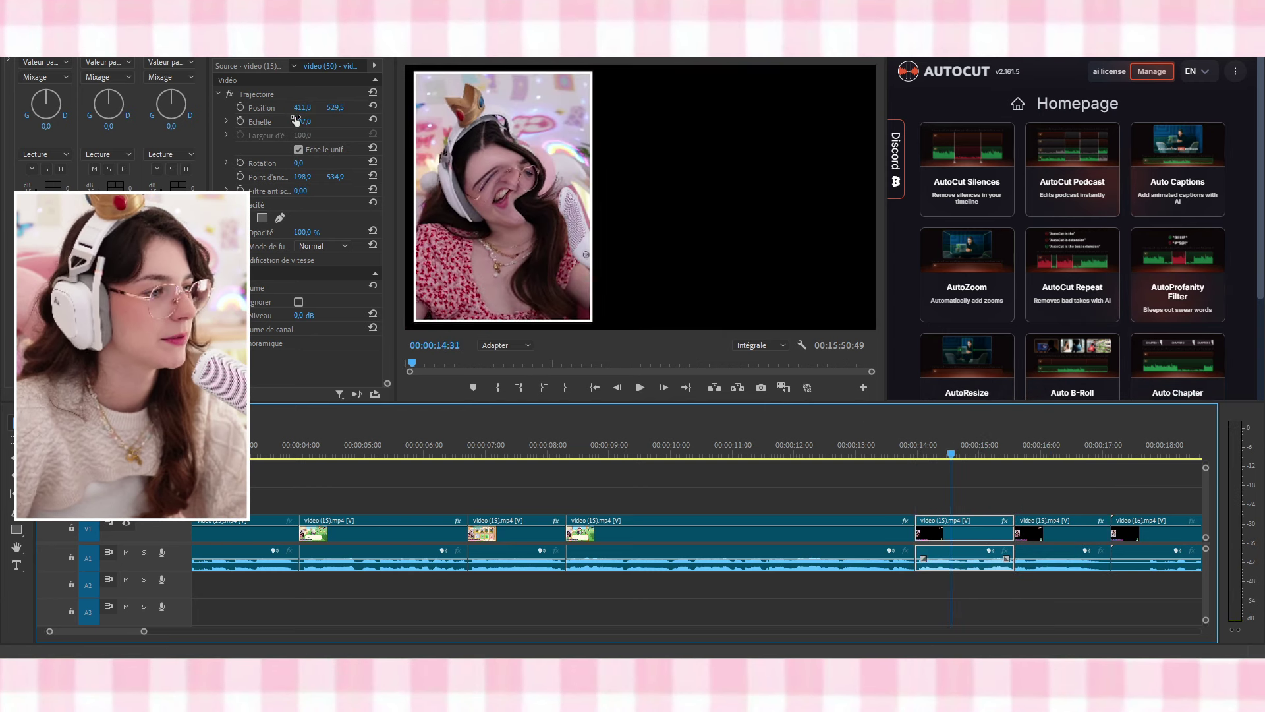
Copy the opening segment's Trajectoire settings onto the video (15).mp4 segment starting near the 14-second mark and play back the result
scroll(364, 495, left, 4)
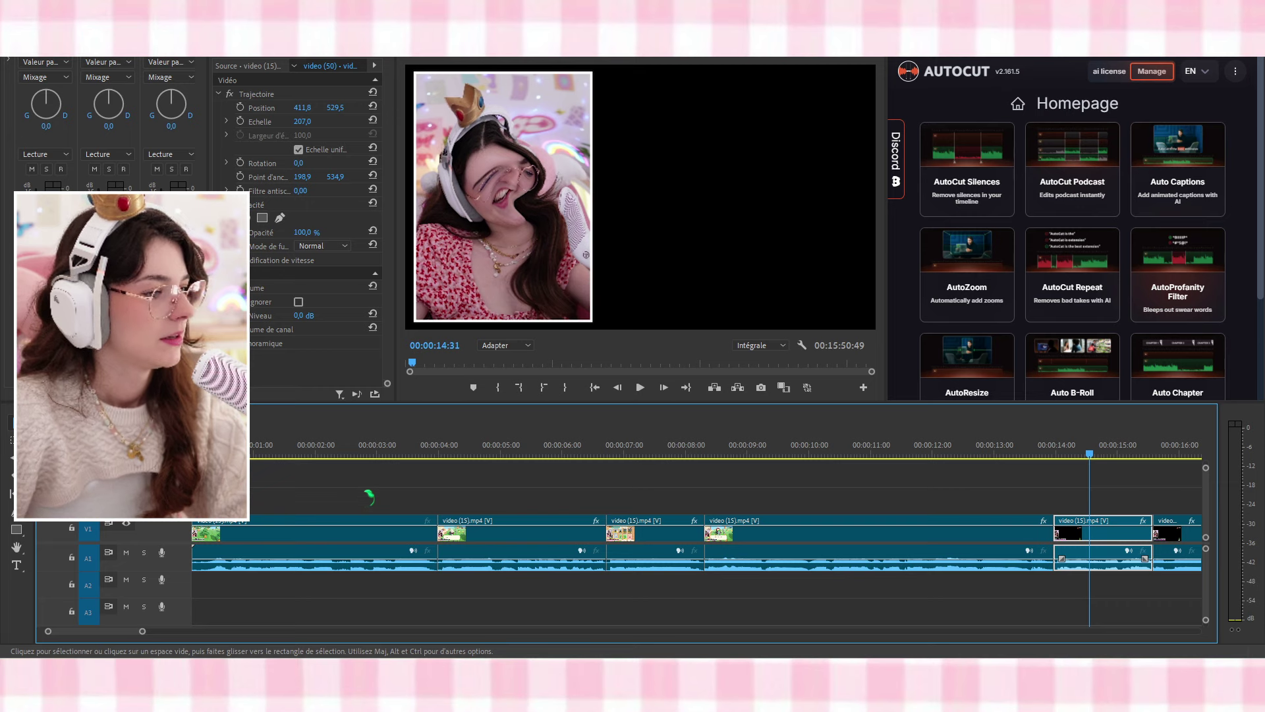
click(322, 527)
click(245, 94)
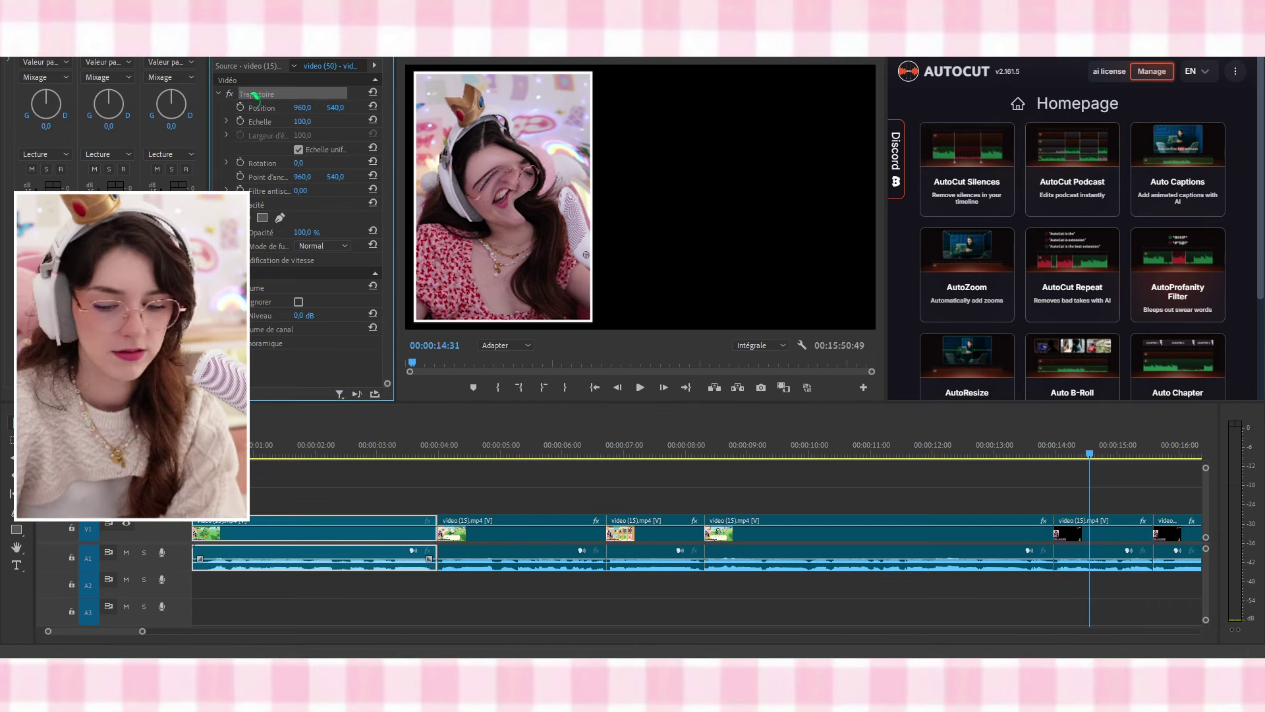
click(1113, 538)
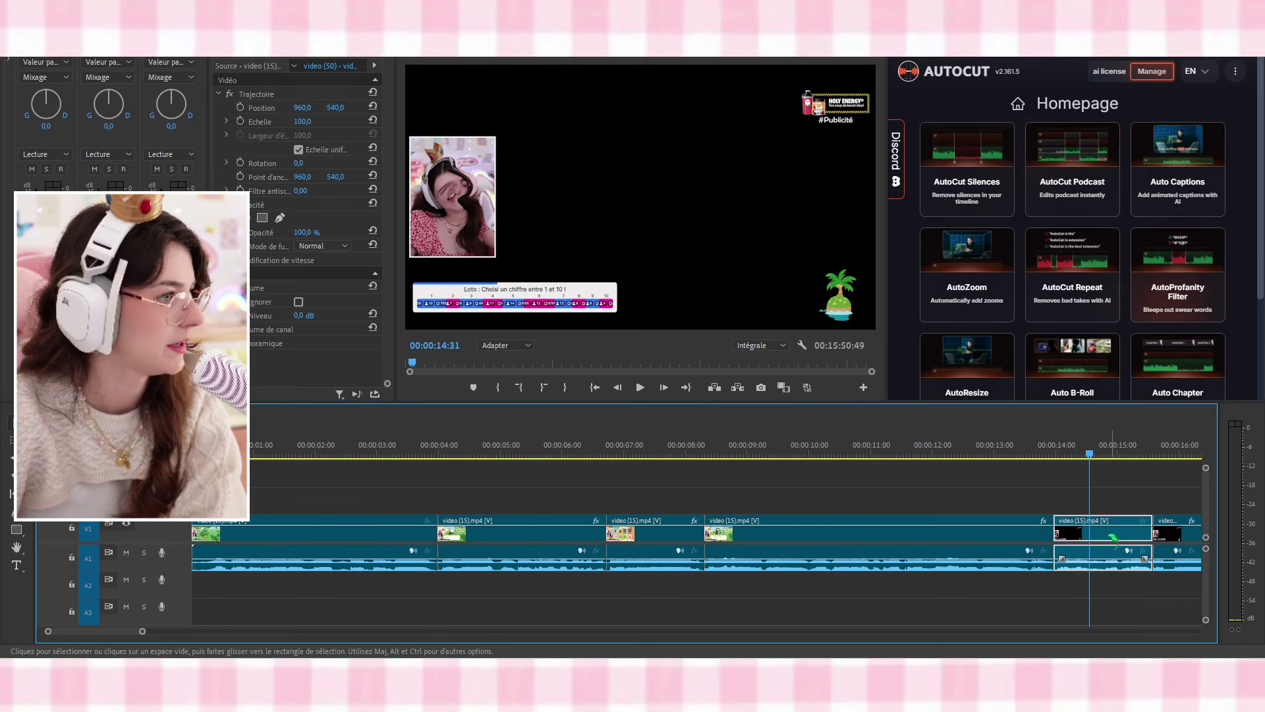
click(1008, 443)
key(space)
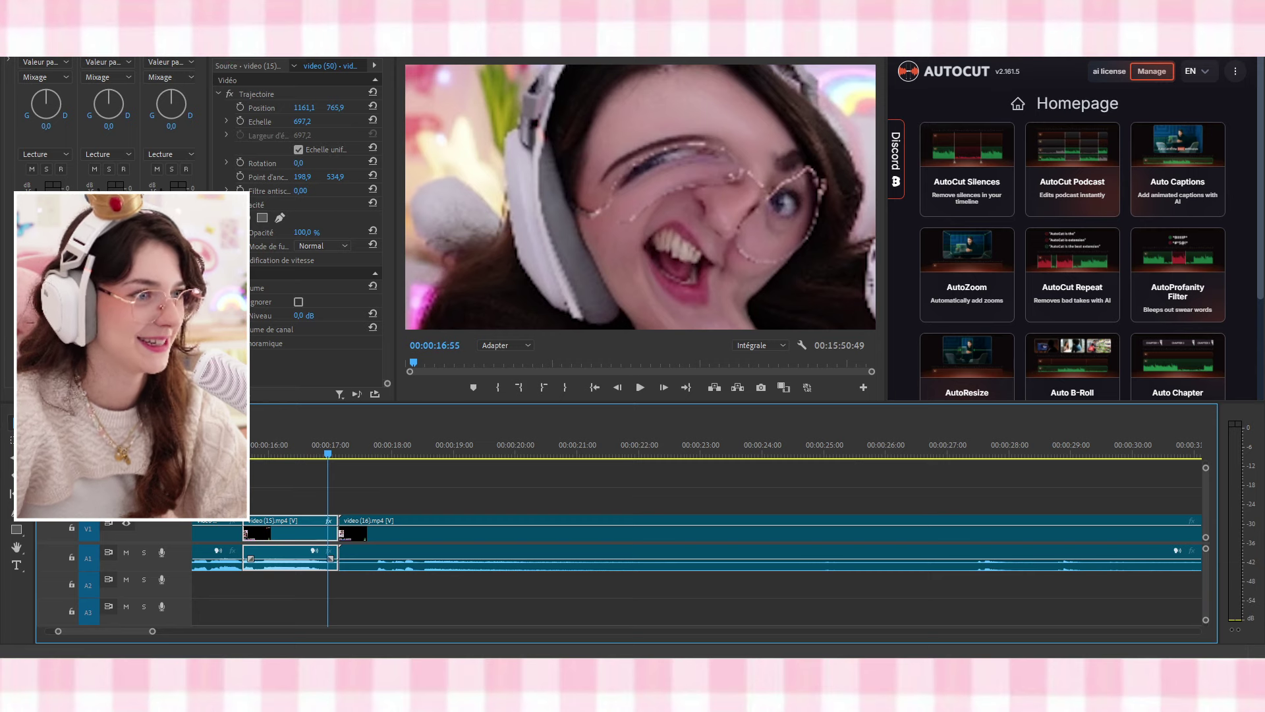
Show the effects library with its custom presets and place the playhead at 00:00:16:05 in the close-up segment
click(199, 58)
click(224, 71)
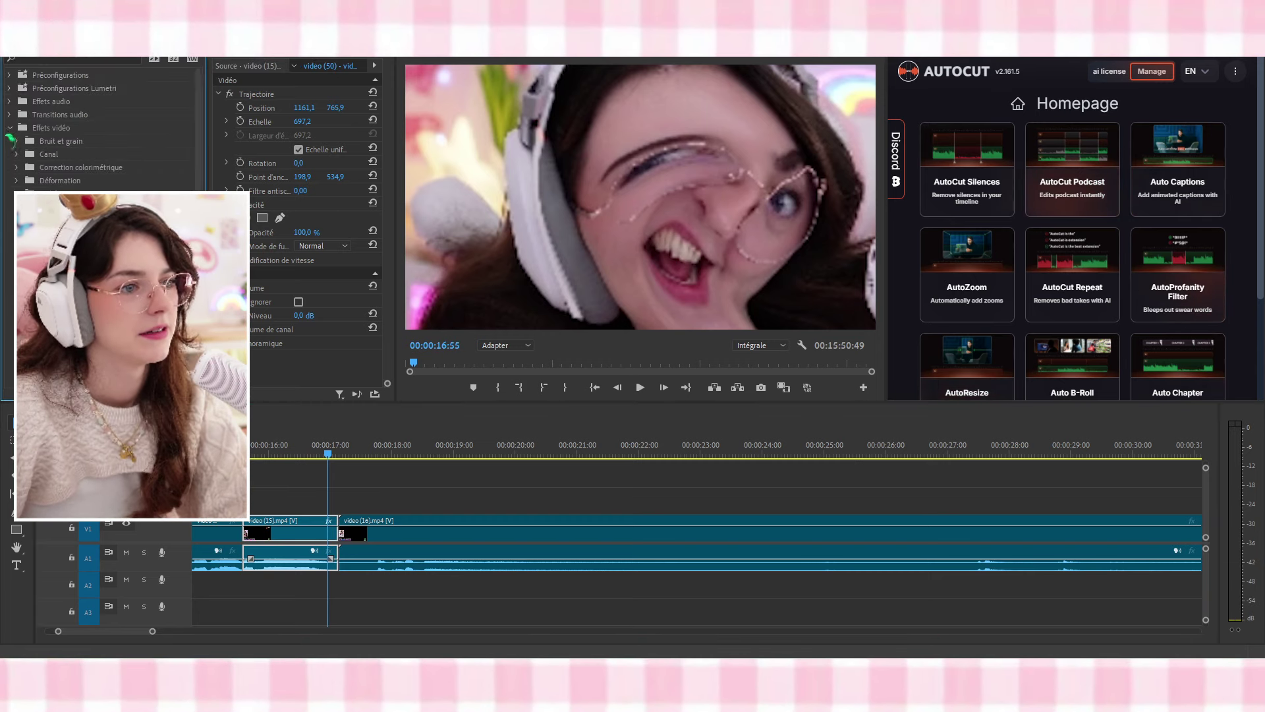
click(9, 154)
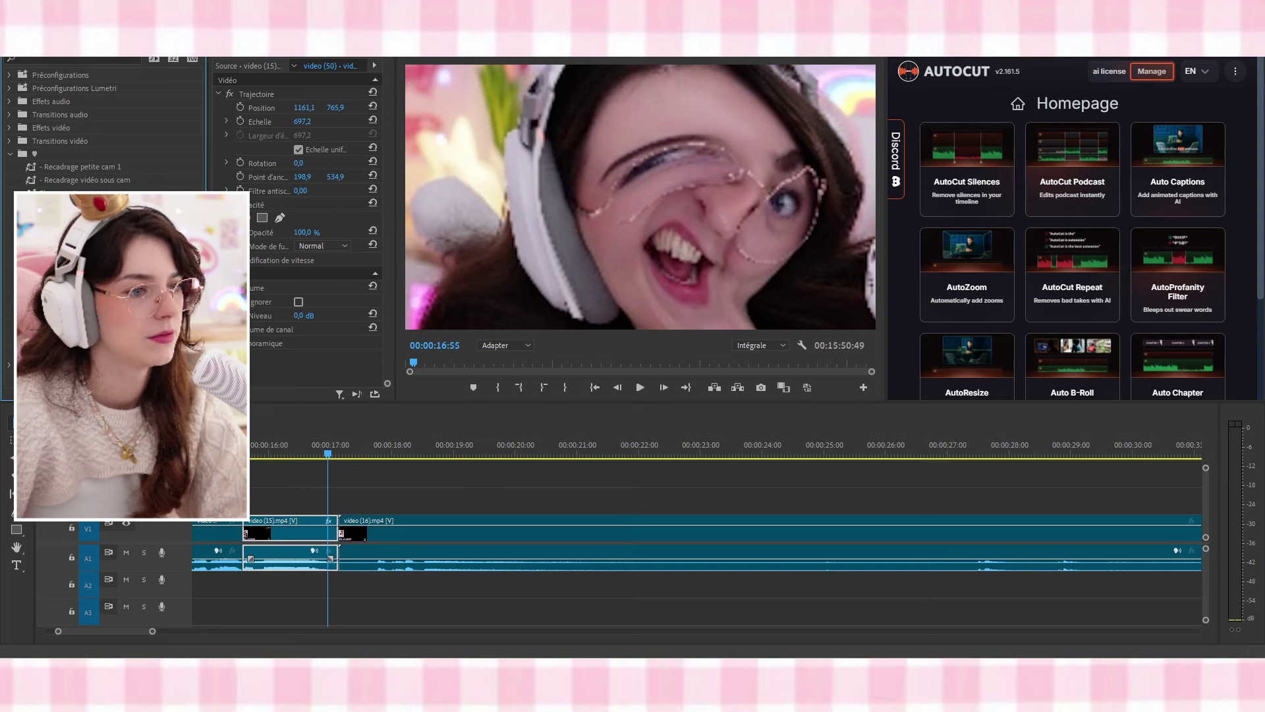
scroll(378, 461, up, 3)
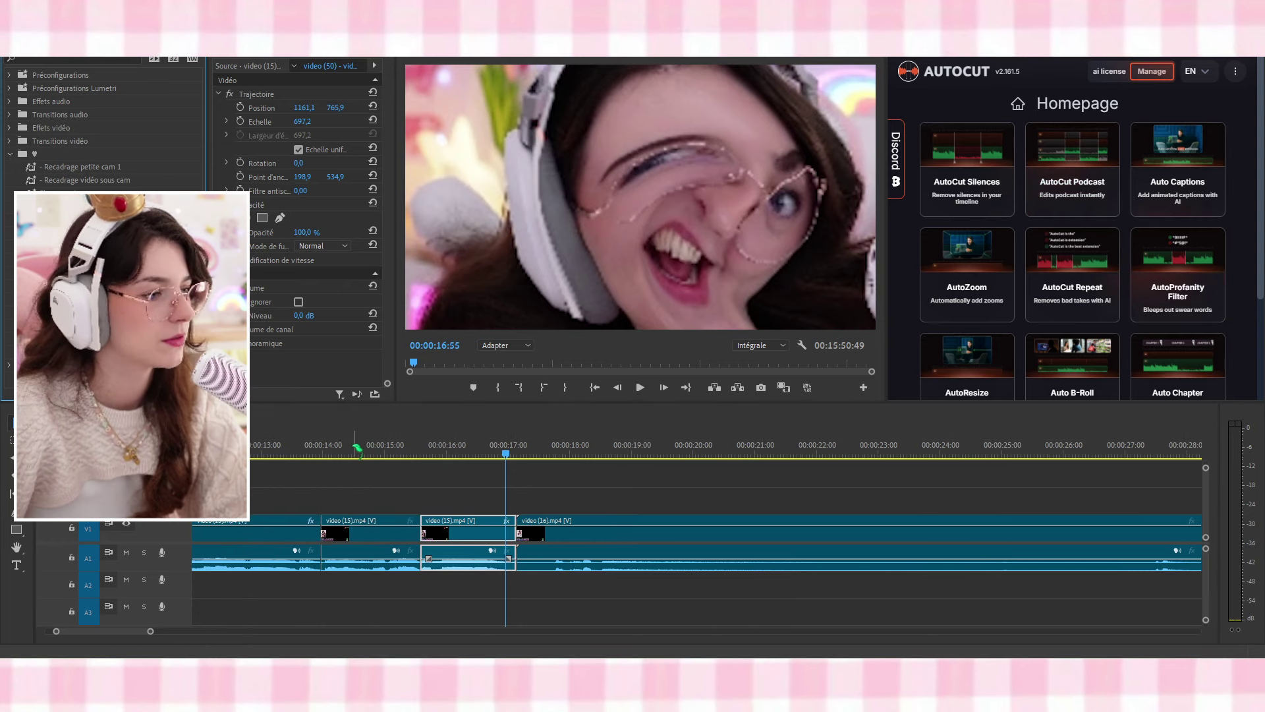
click(358, 449)
click(451, 451)
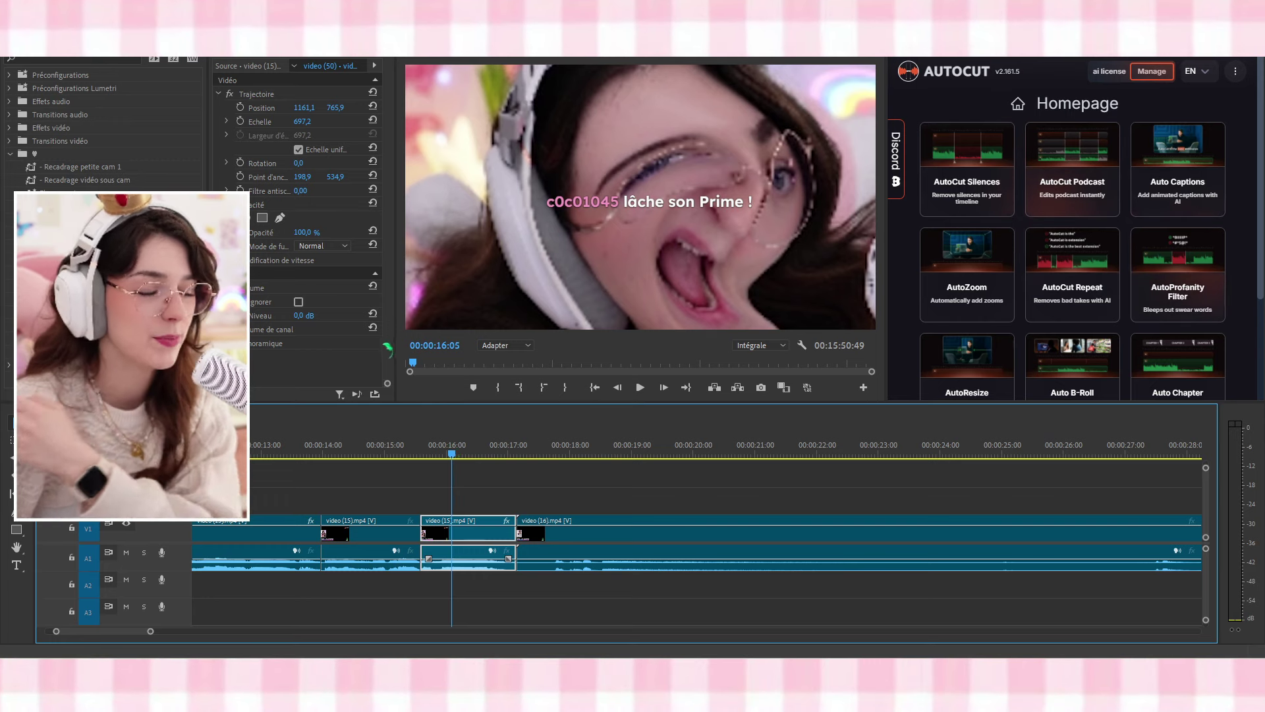
Try the Amplification video effect on the close-up segment with Luminosité at -6, and remove the effect
click(10, 127)
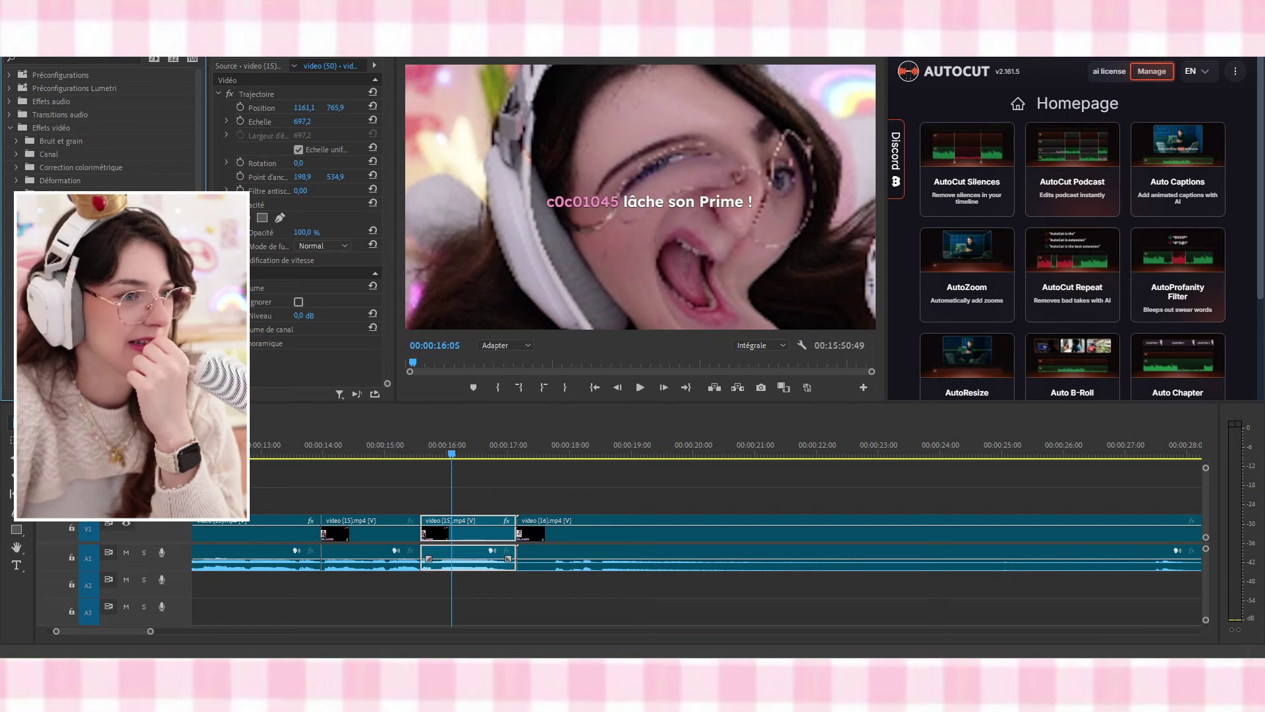
scroll(99, 131, down, 1)
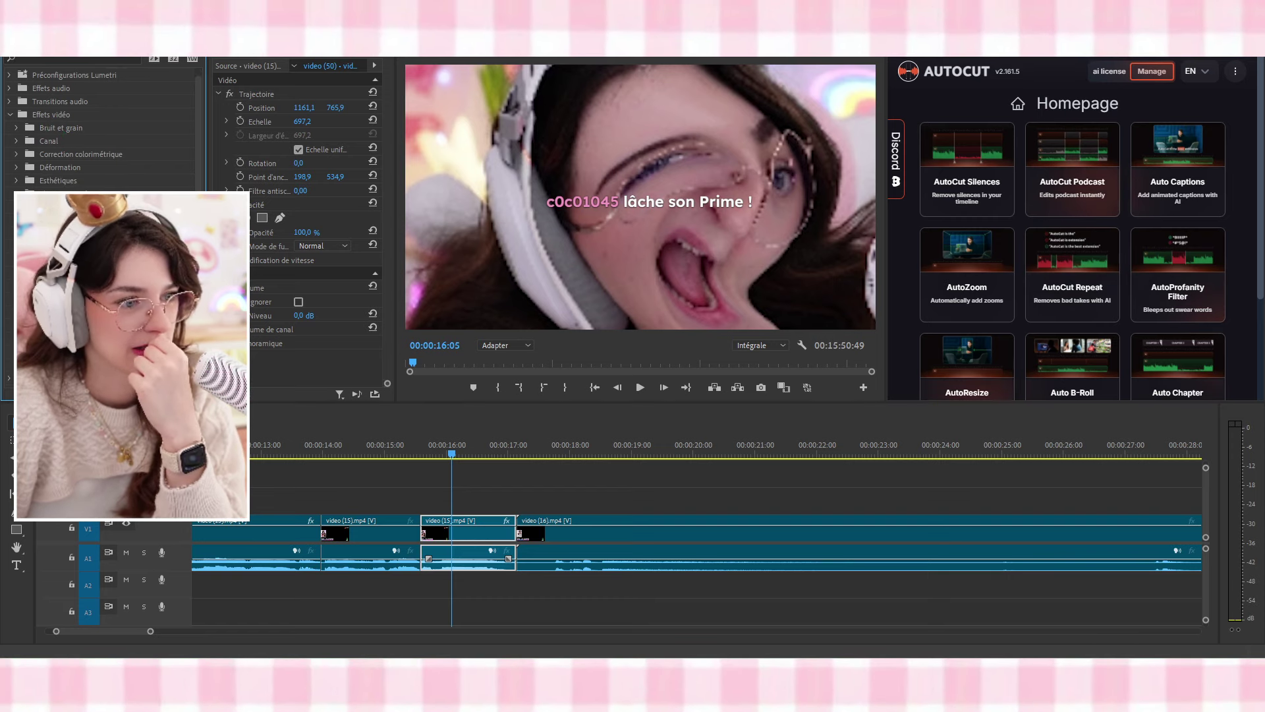
scroll(99, 132, down, 1)
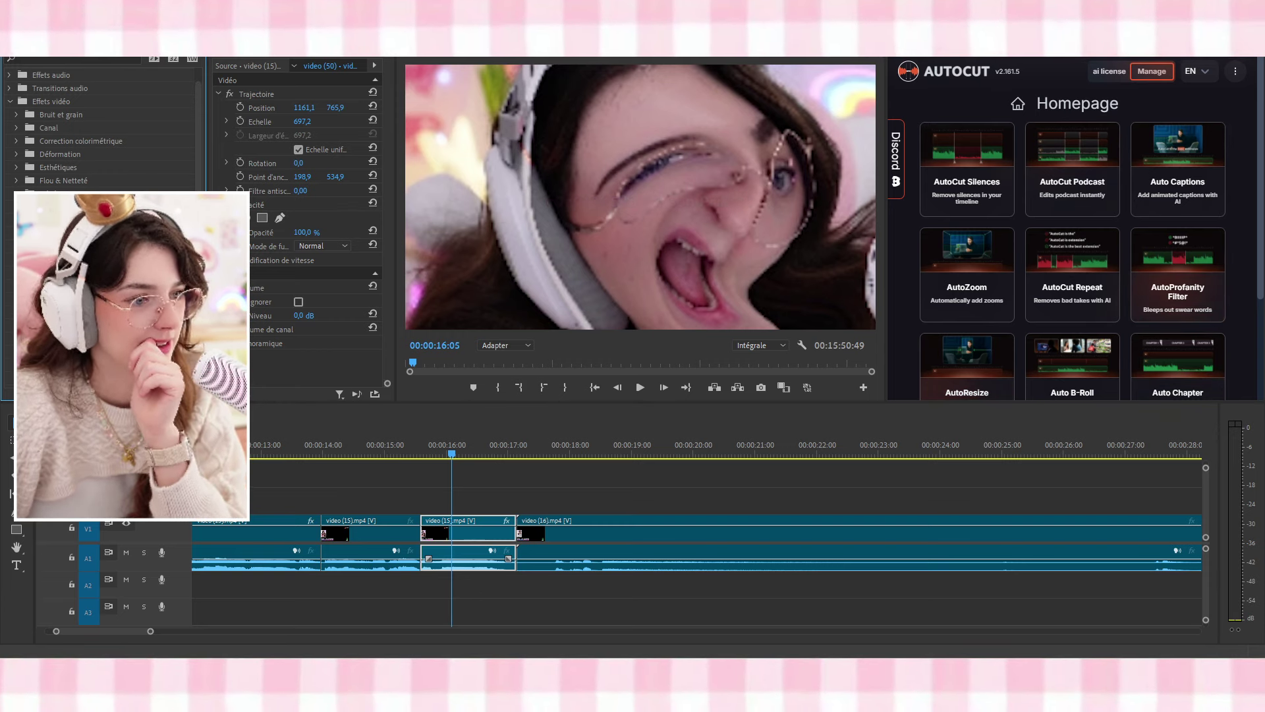
drag(99, 286, 472, 536)
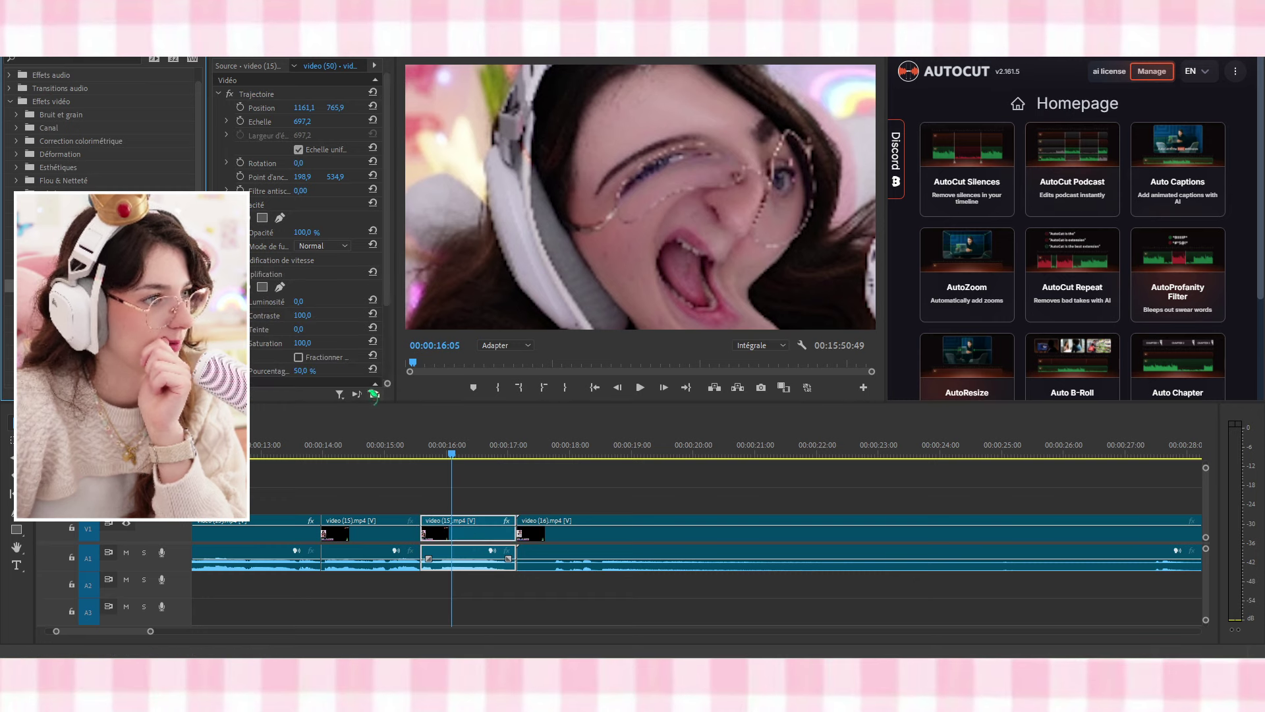
mouse_move(297, 302)
mouse_down()
mouse_move(339, 301)
mouse_move(294, 301)
mouse_up()
scroll(271, 364, down, 1)
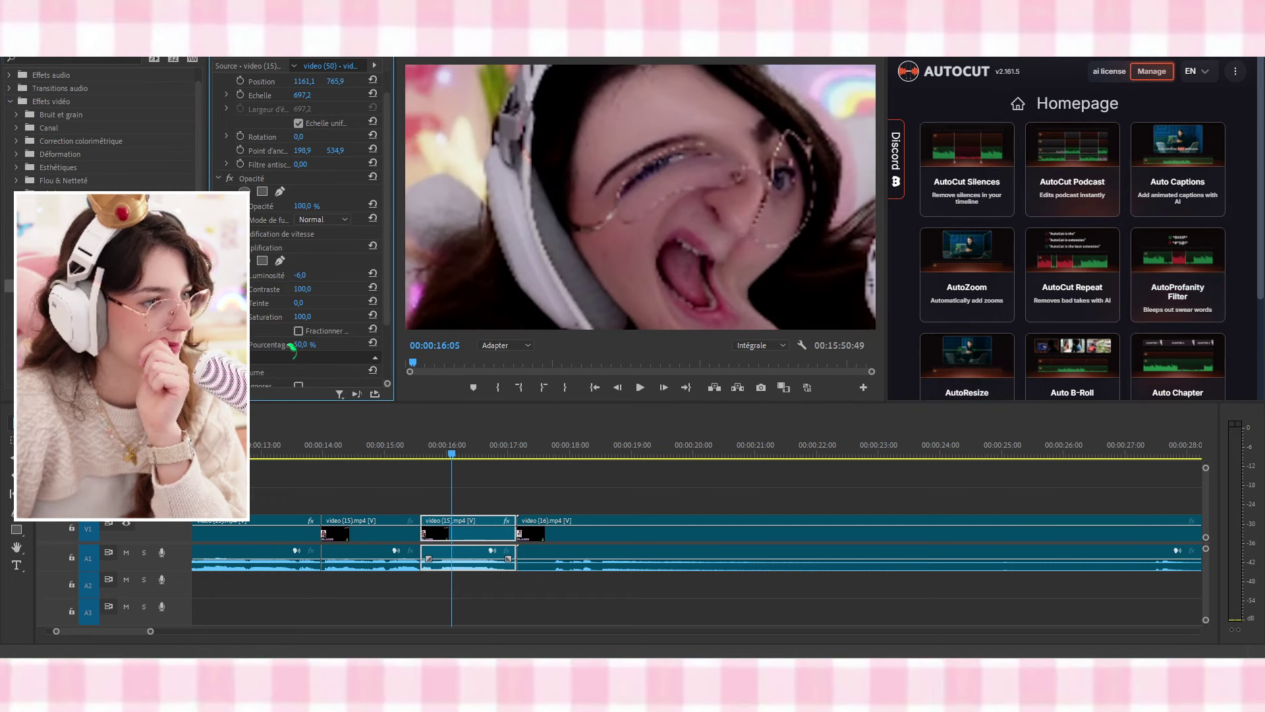
click(268, 249)
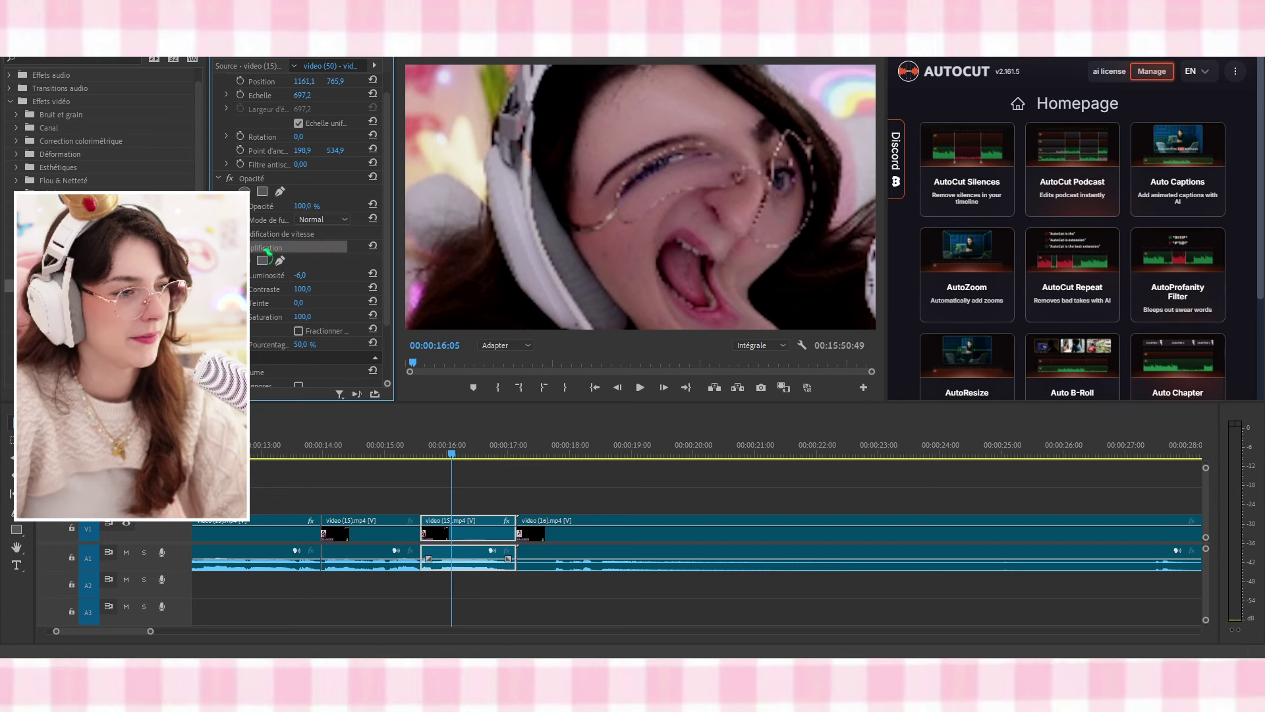
key(Delete)
Apply the Loupe effect from the Déformation video effects to the close-up segment of video (15).mp4
key(shift+7)
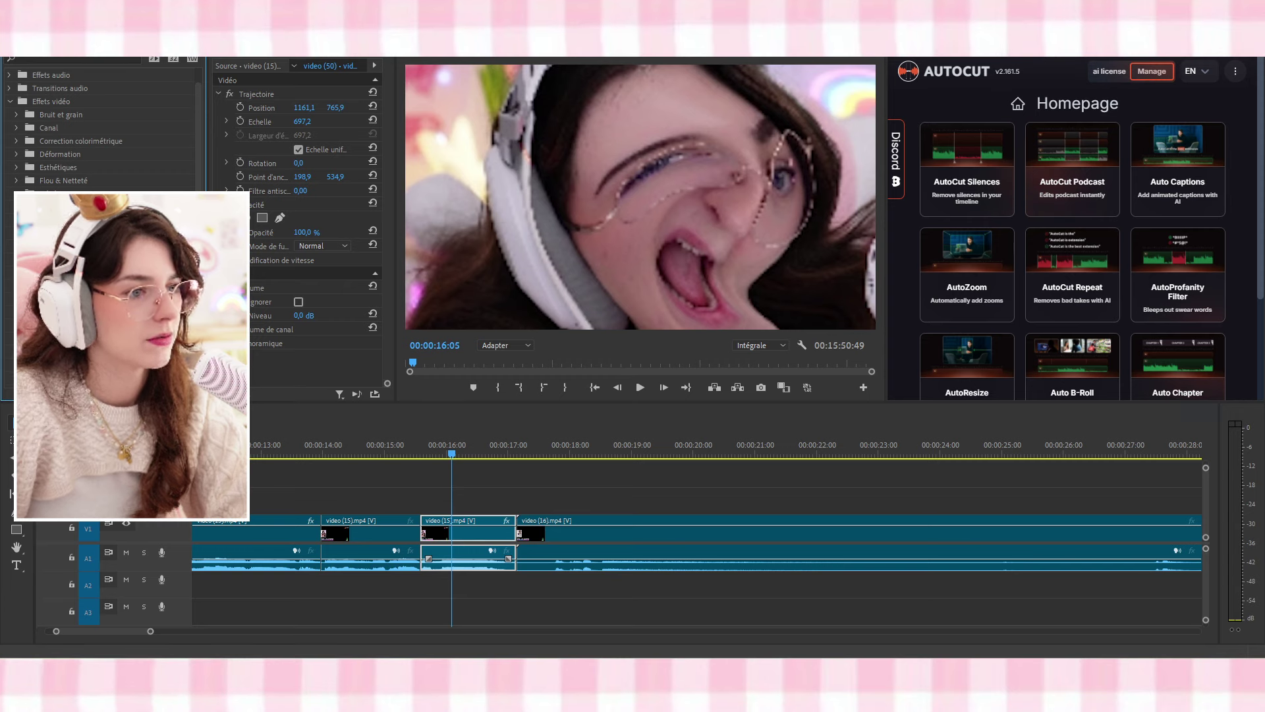
click(23, 153)
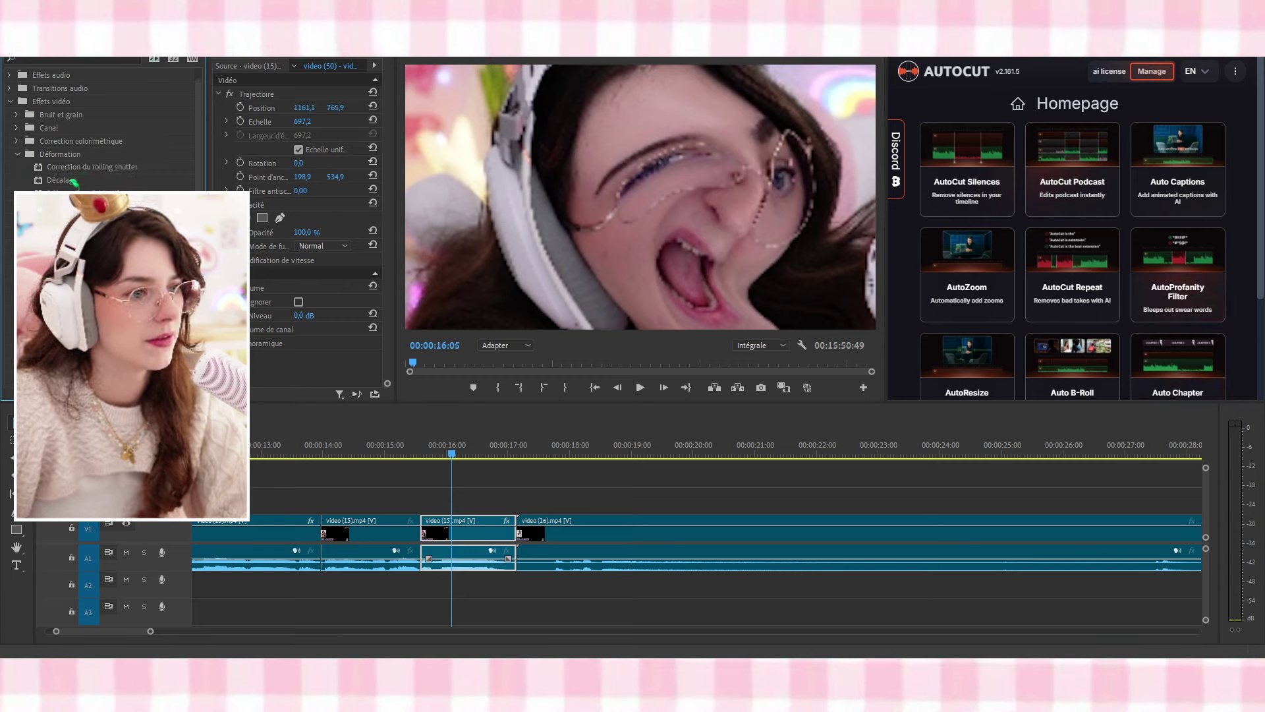
drag(66, 206, 468, 534)
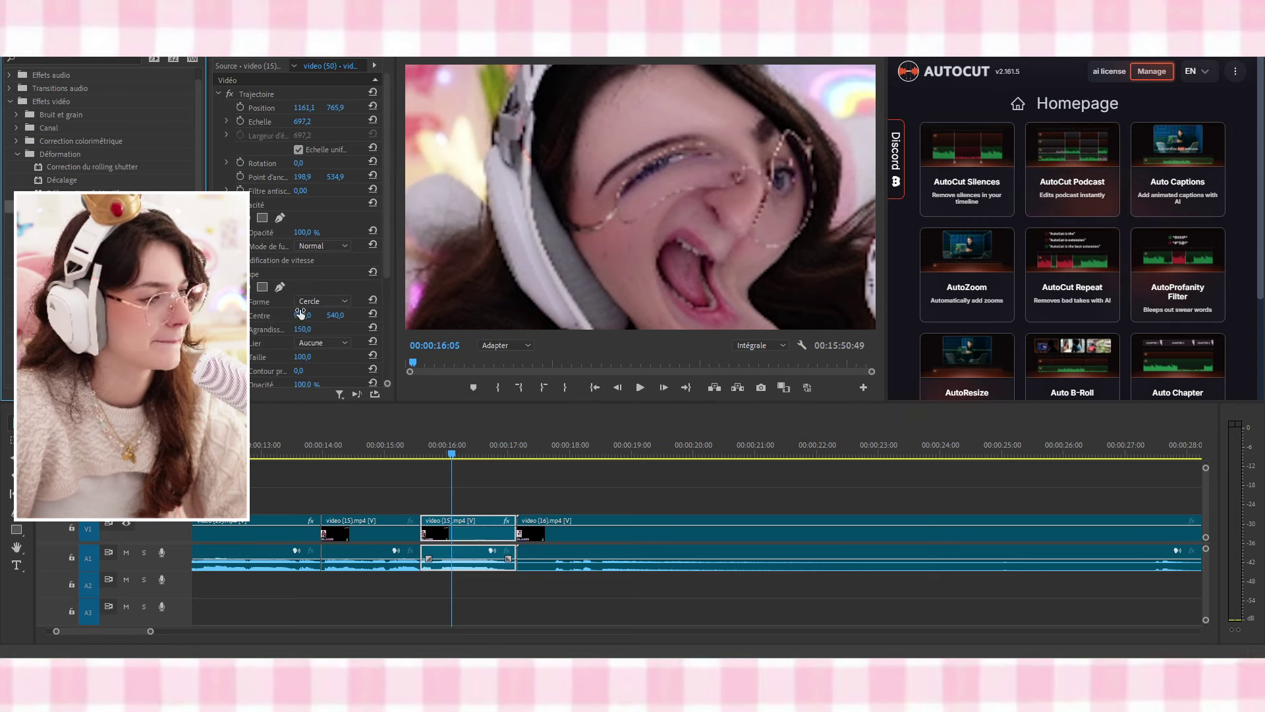
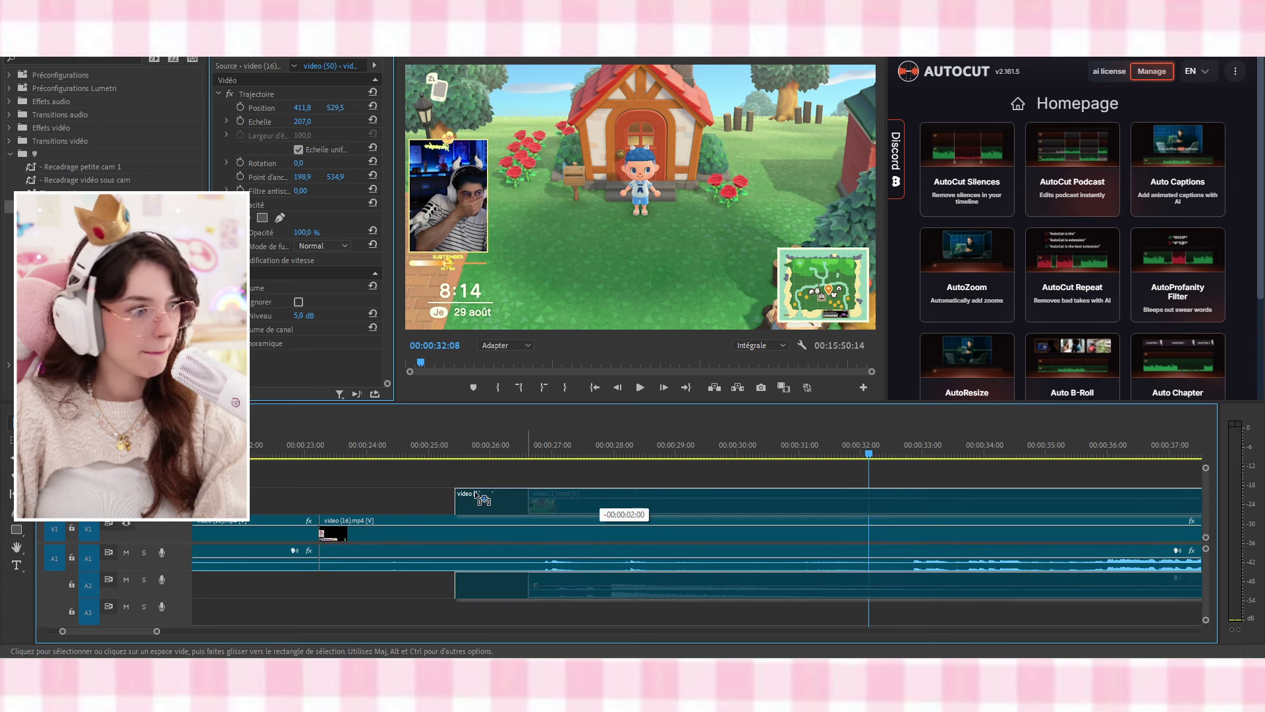
Move the video (1).mp4 clip on the upper track to just after the 17-second mark and trim about half a second off its start
scroll(384, 551, up, 5)
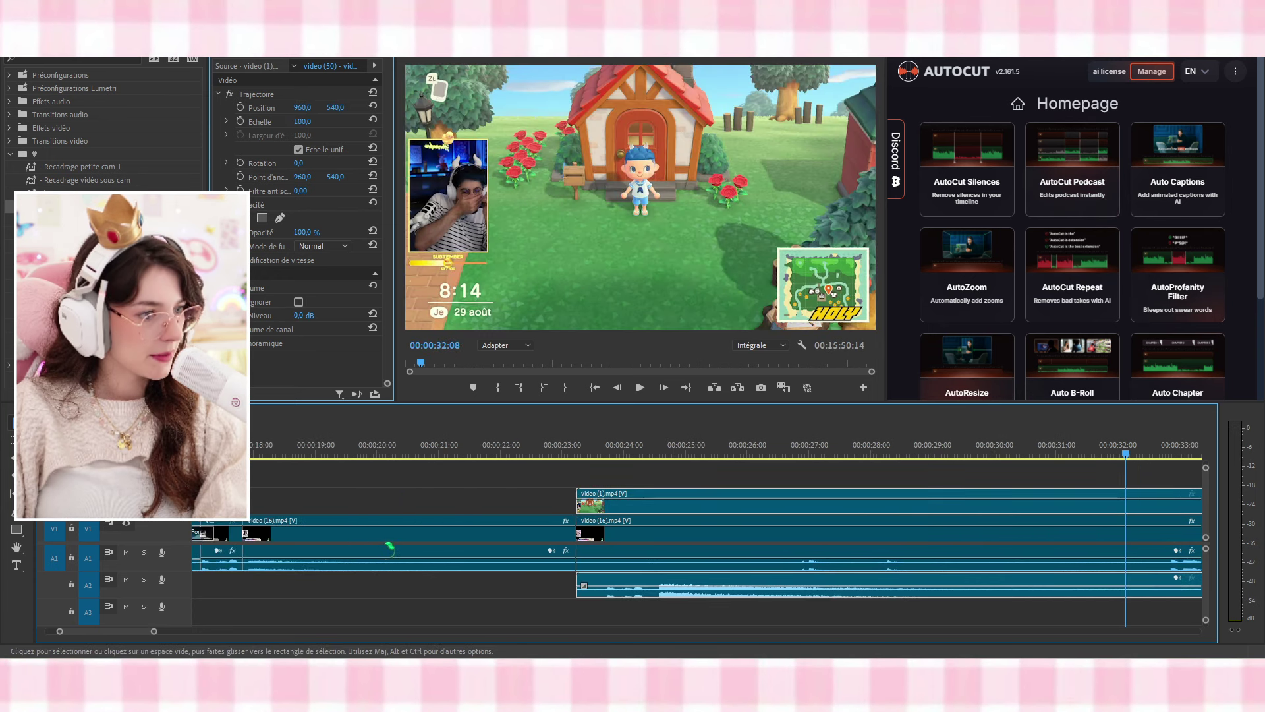
drag(725, 502, 369, 497)
key(c)
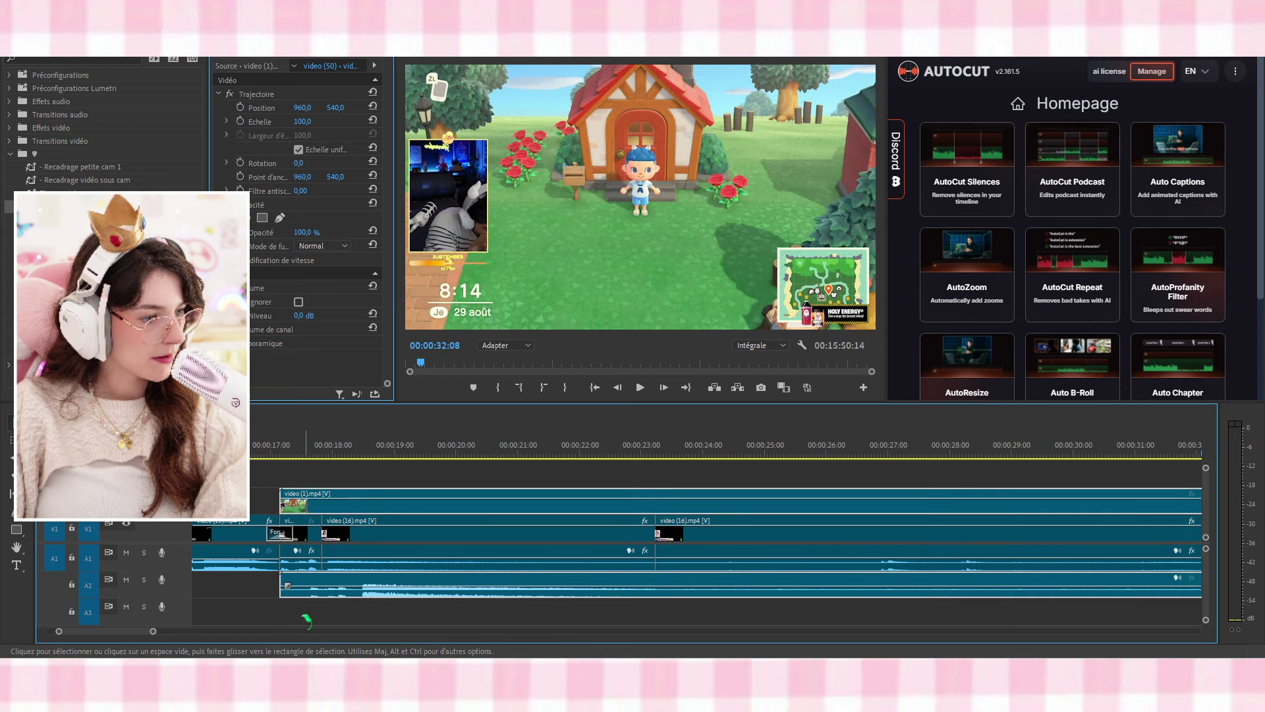
click(309, 593)
key(v)
click(294, 500)
key(Delete)
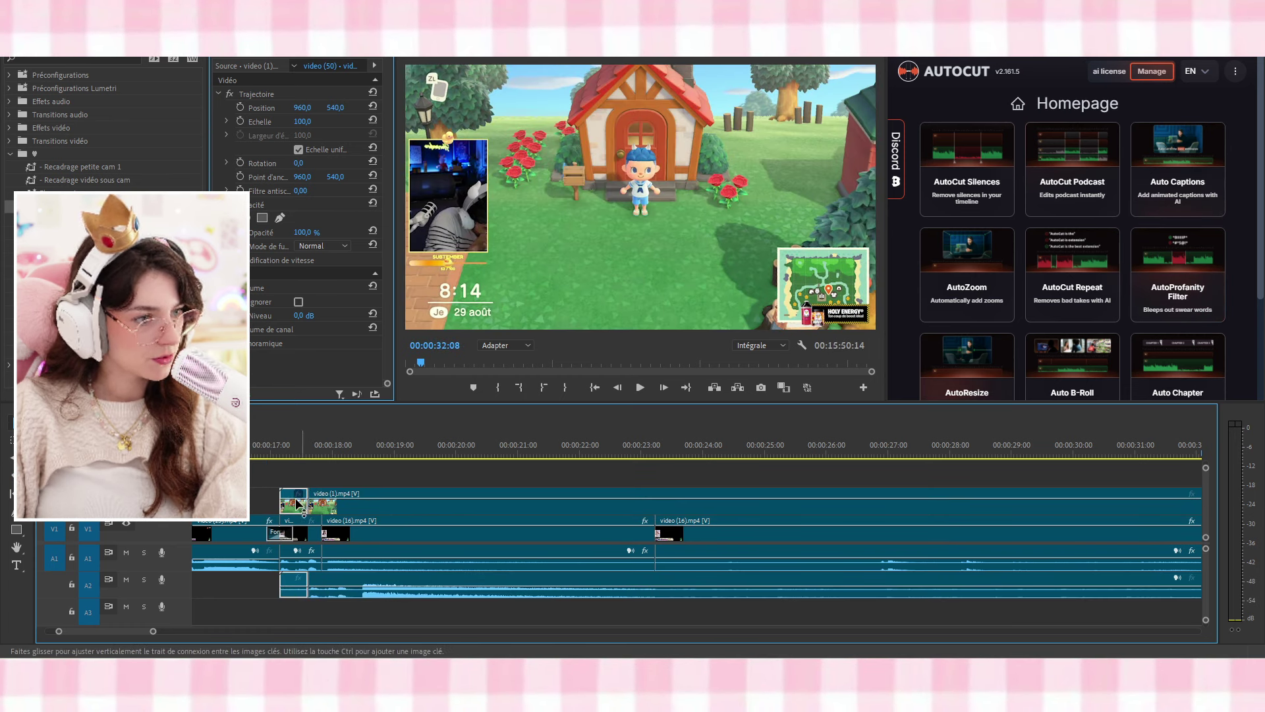
drag(383, 517, 349, 518)
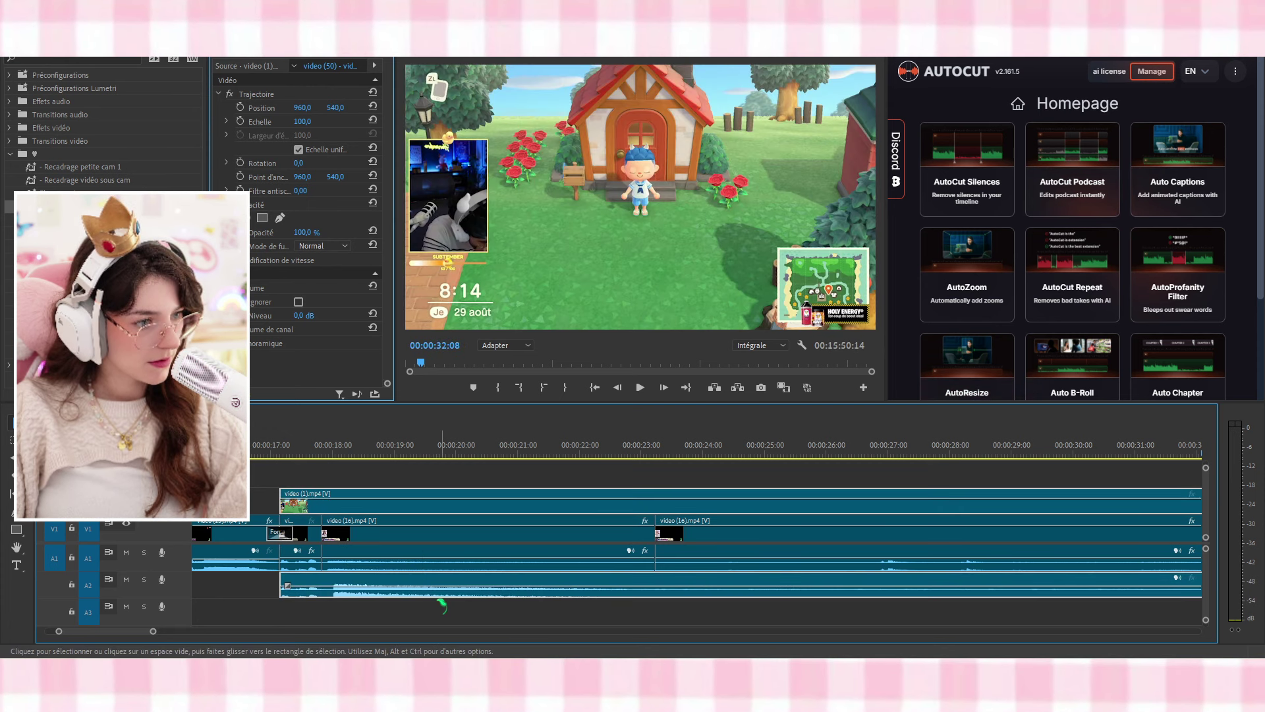
Trim the quiet lead-in off video (1).mp4 and align its start with the video (16).mp4 segment beginning just before the 18-second mark
key(c)
click(332, 591)
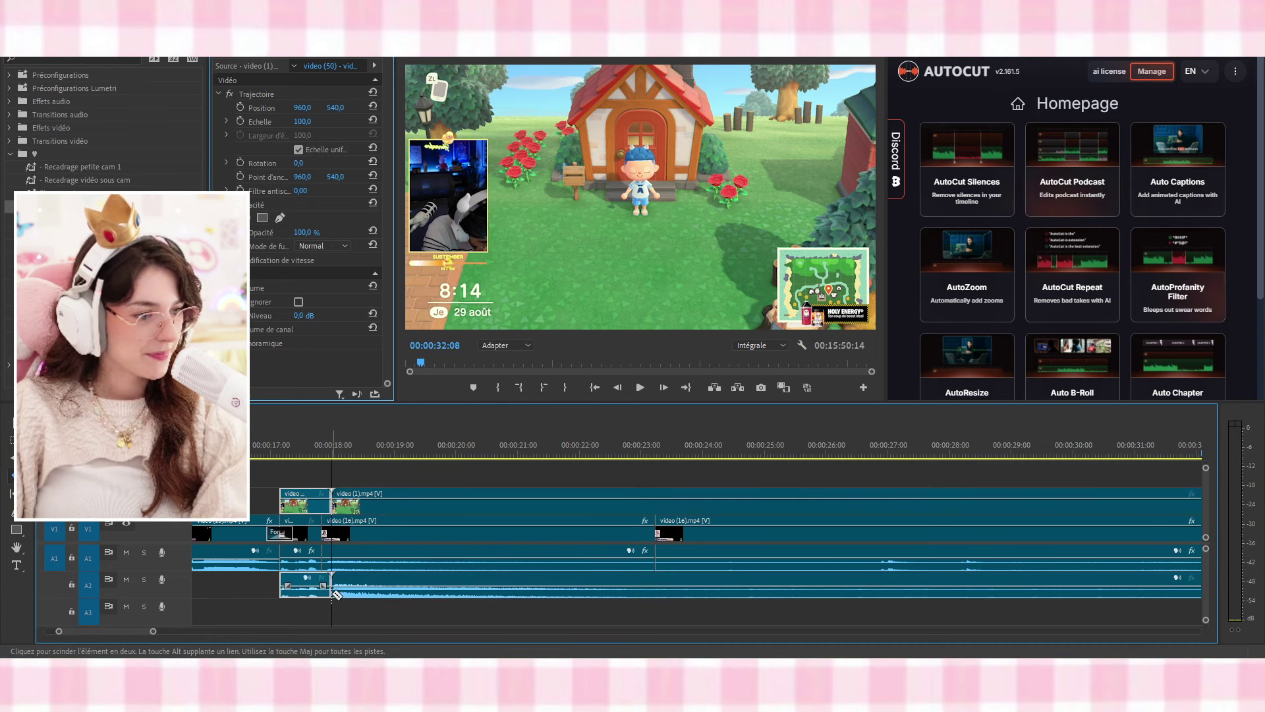
key(Delete)
drag(404, 508, 402, 514)
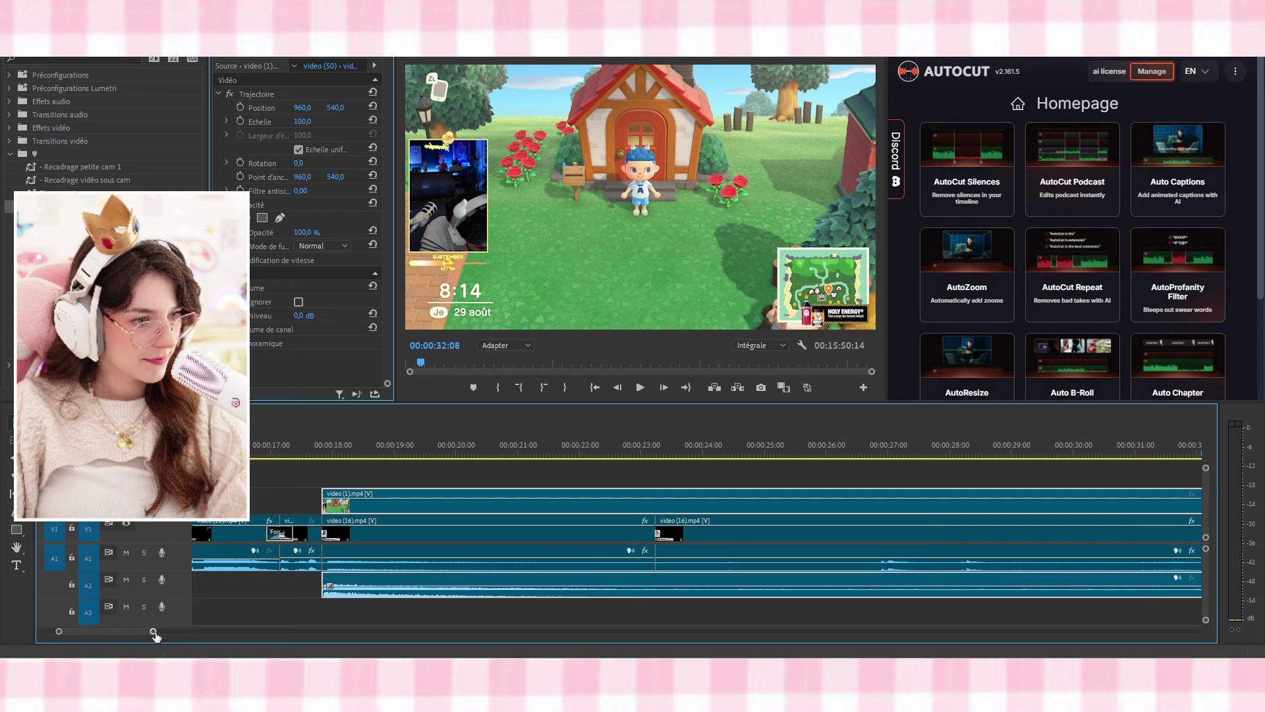
Offset the start of video (1).mp4 to about 00:00:17:50, just after the video (16).mp4 cut, and place the playhead at 00:00:17:49
drag(153, 631, 105, 631)
scroll(464, 537, up, 10)
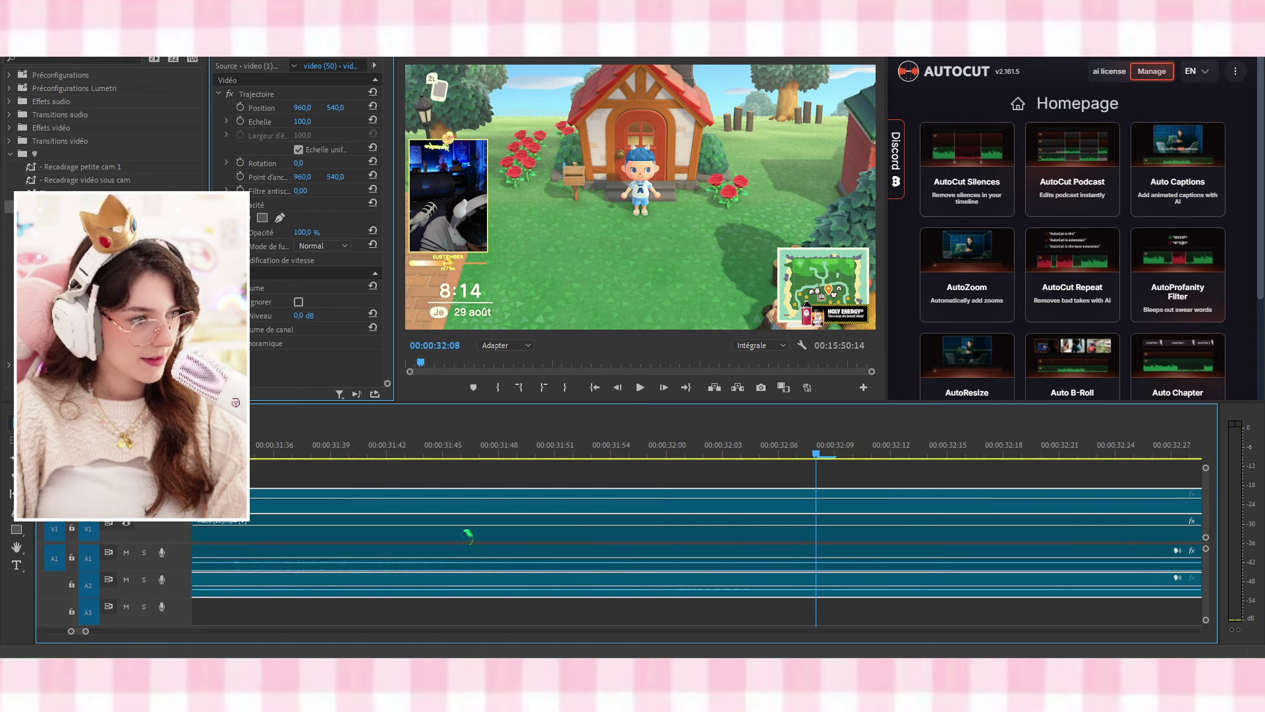
scroll(462, 550, up, 10)
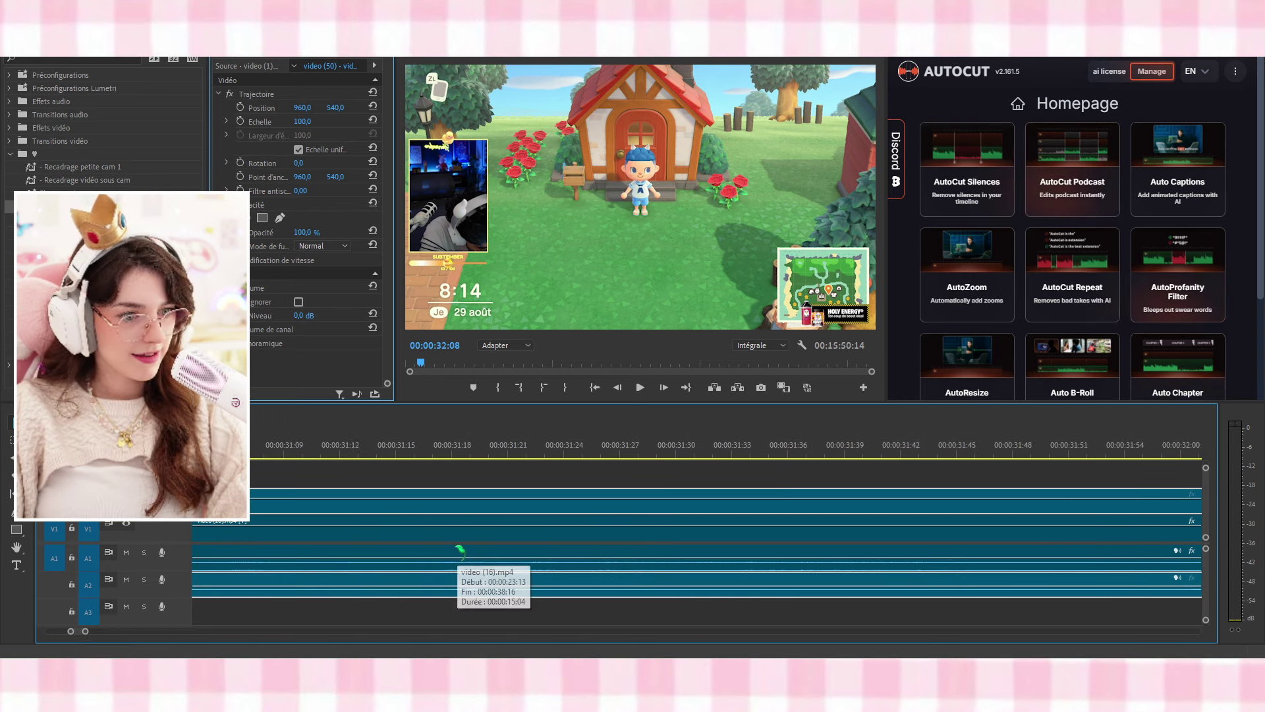
scroll(465, 572, up, 10)
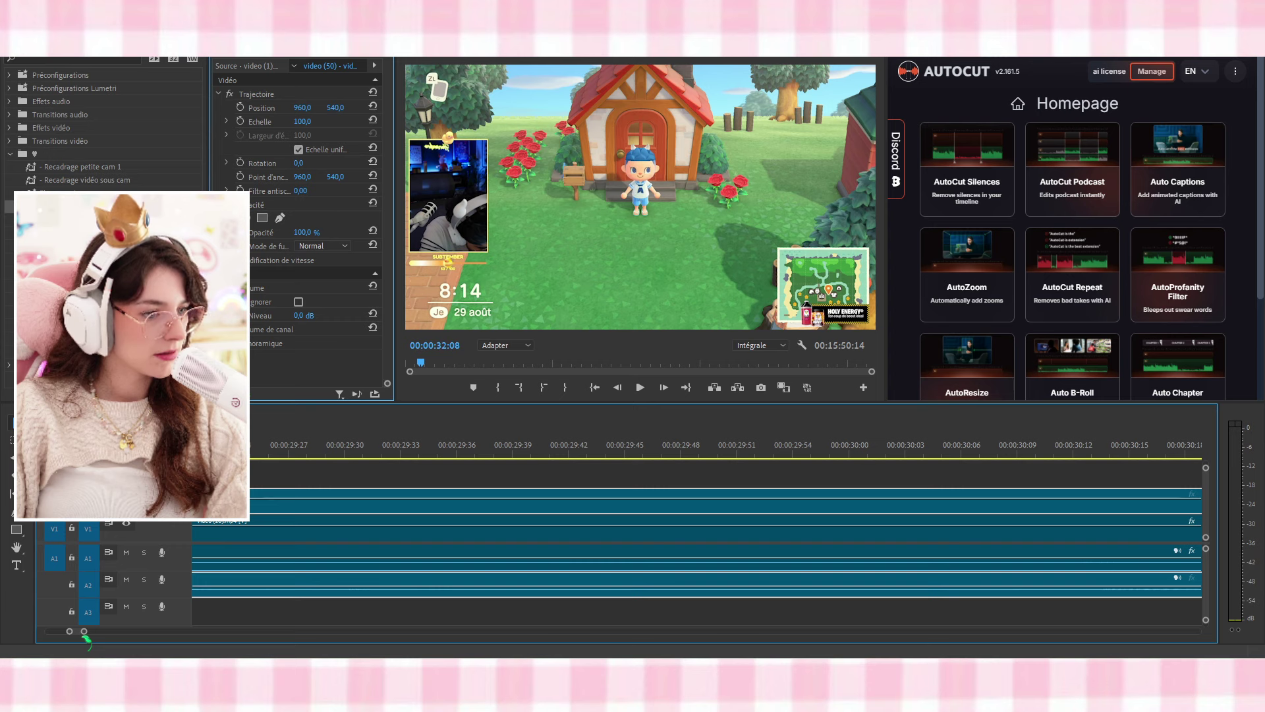
scroll(409, 593, up, 10)
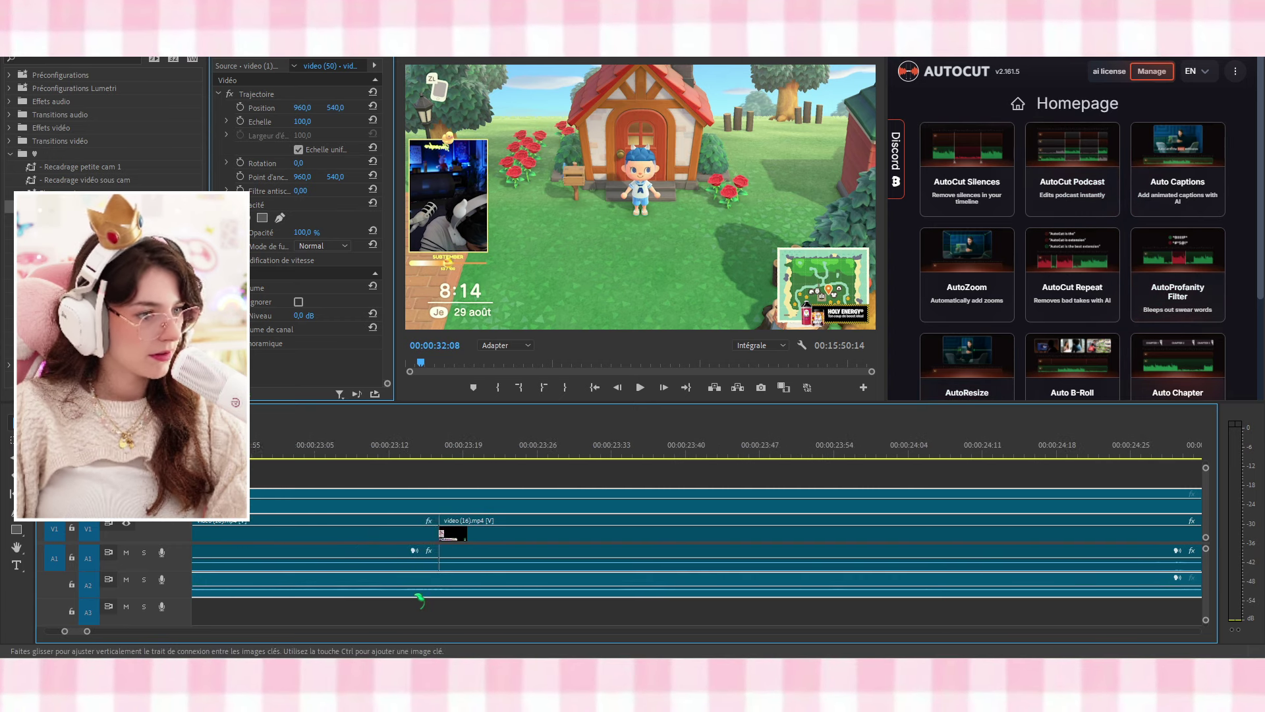
scroll(419, 598, up, 8)
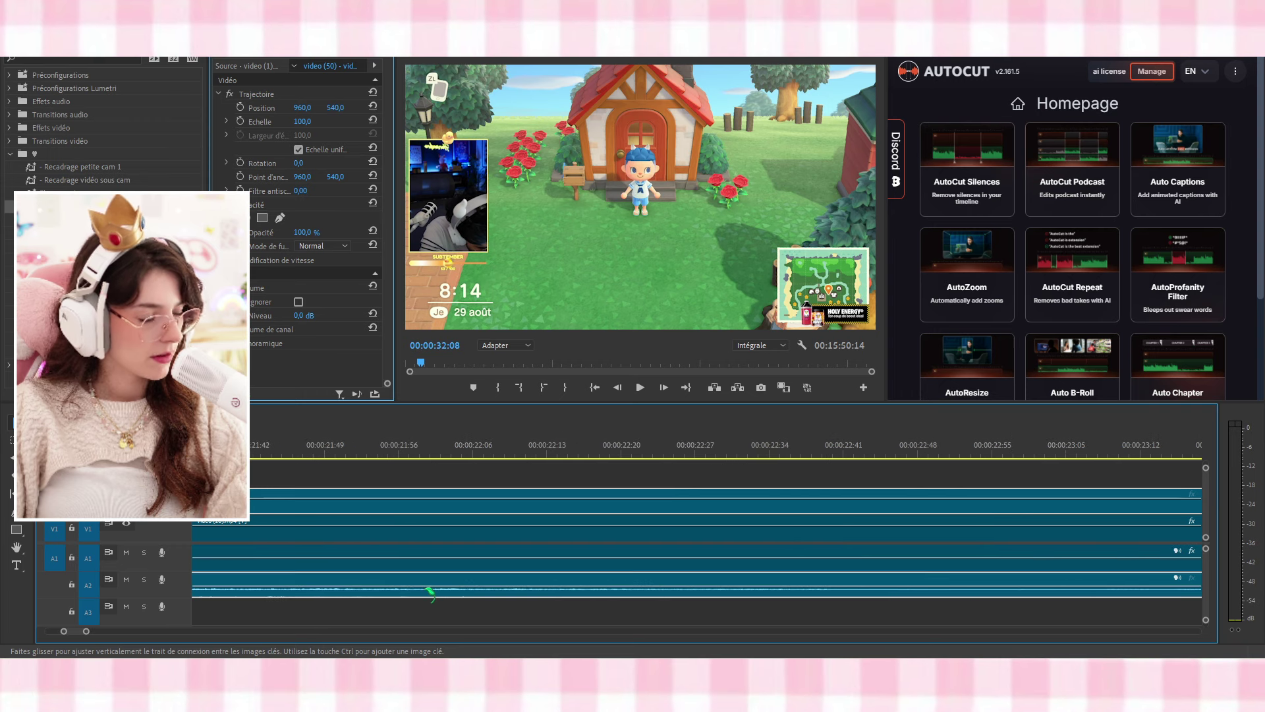
scroll(431, 591, up, 3)
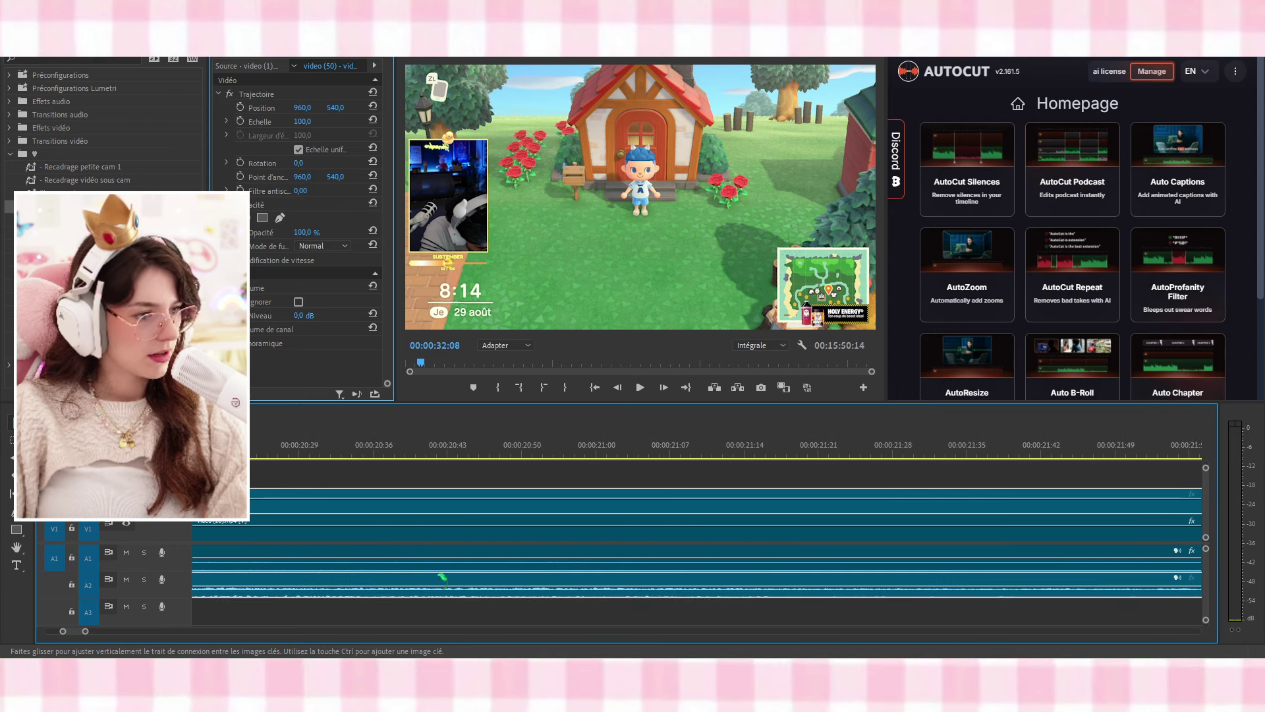
scroll(443, 577, up, 6)
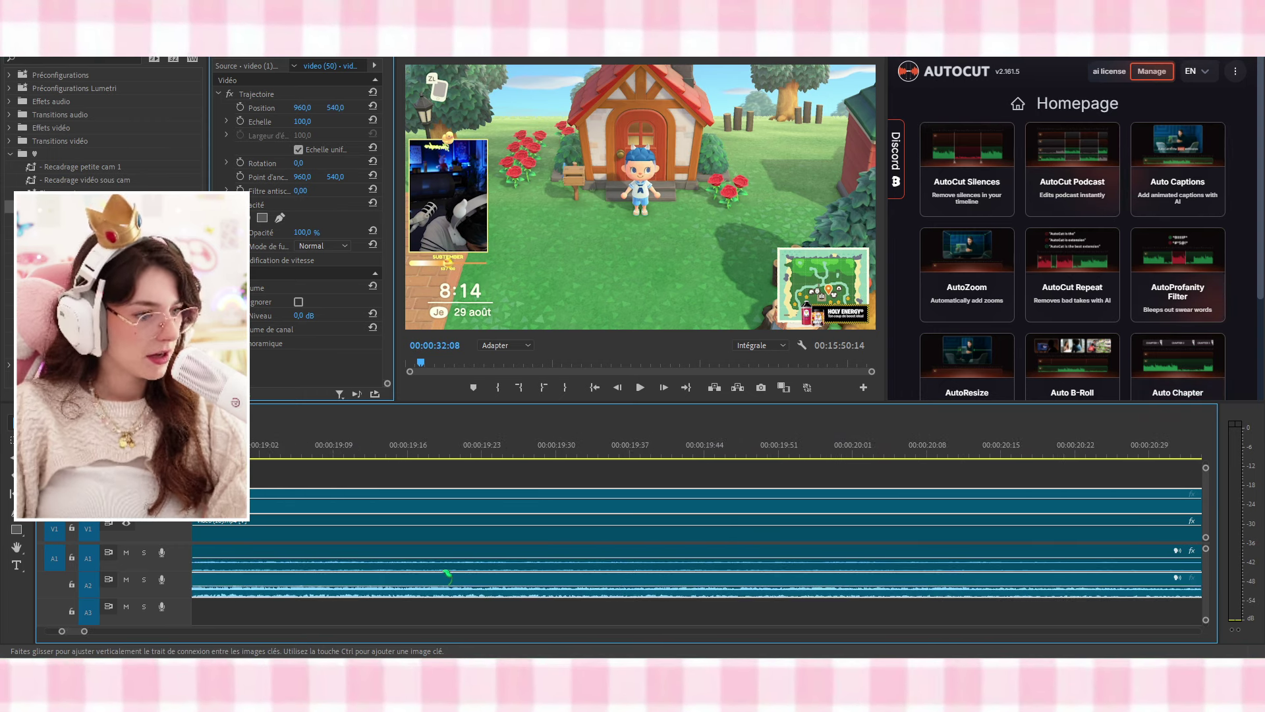
scroll(446, 575, up, 10)
scroll(447, 573, up, 2)
drag(360, 601, 408, 595)
click(361, 452)
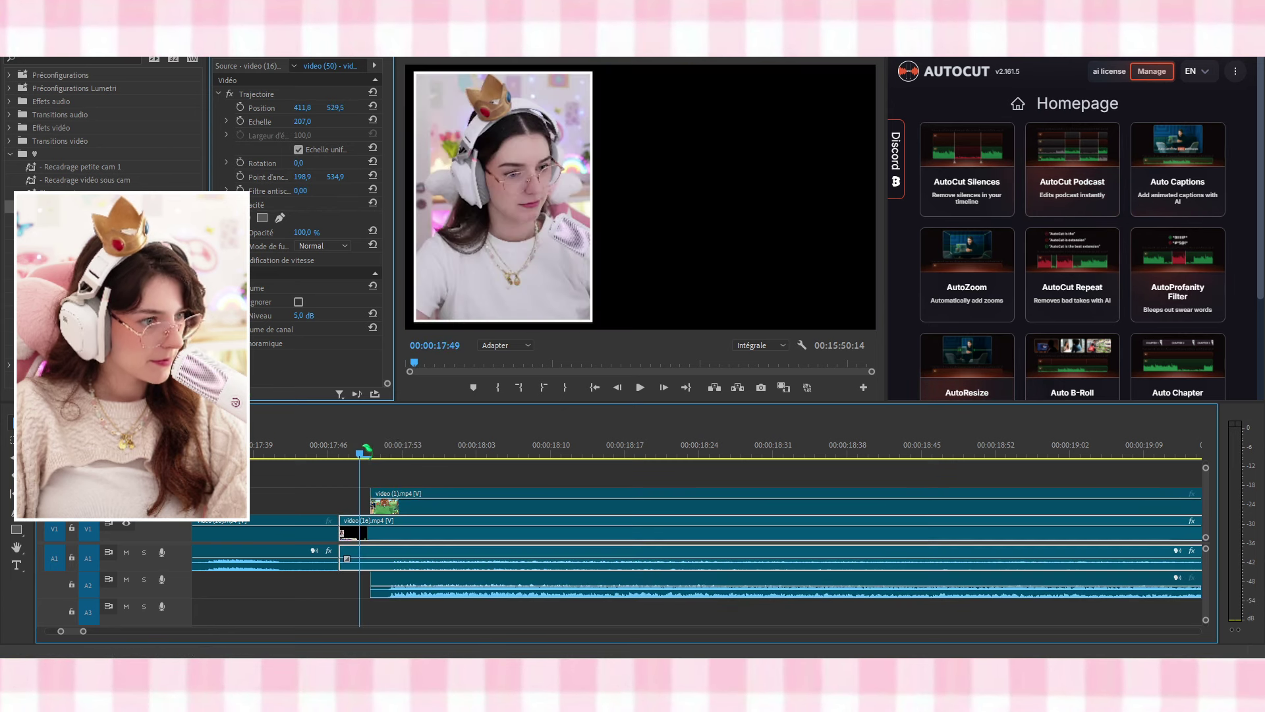
Unlink the audio from the video of video (1).mp4 and play the overlap from about 00:00:17:49
right_click(425, 506)
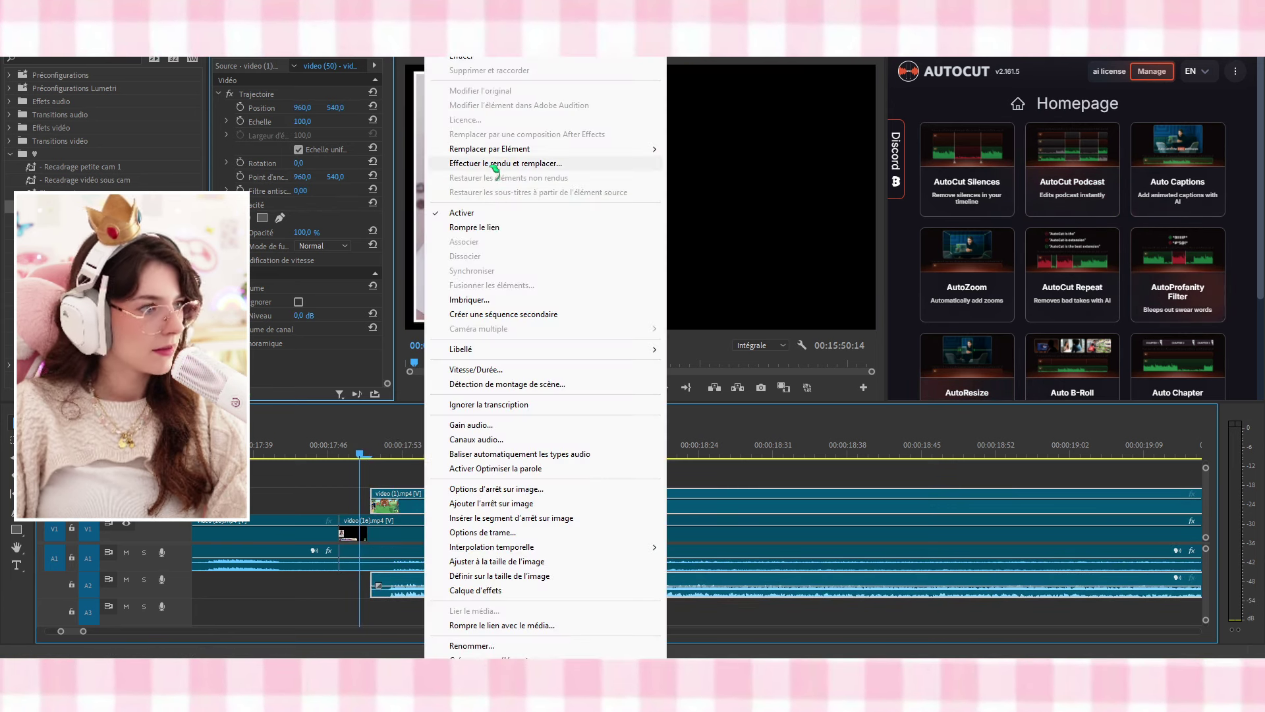
click(466, 227)
click(366, 471)
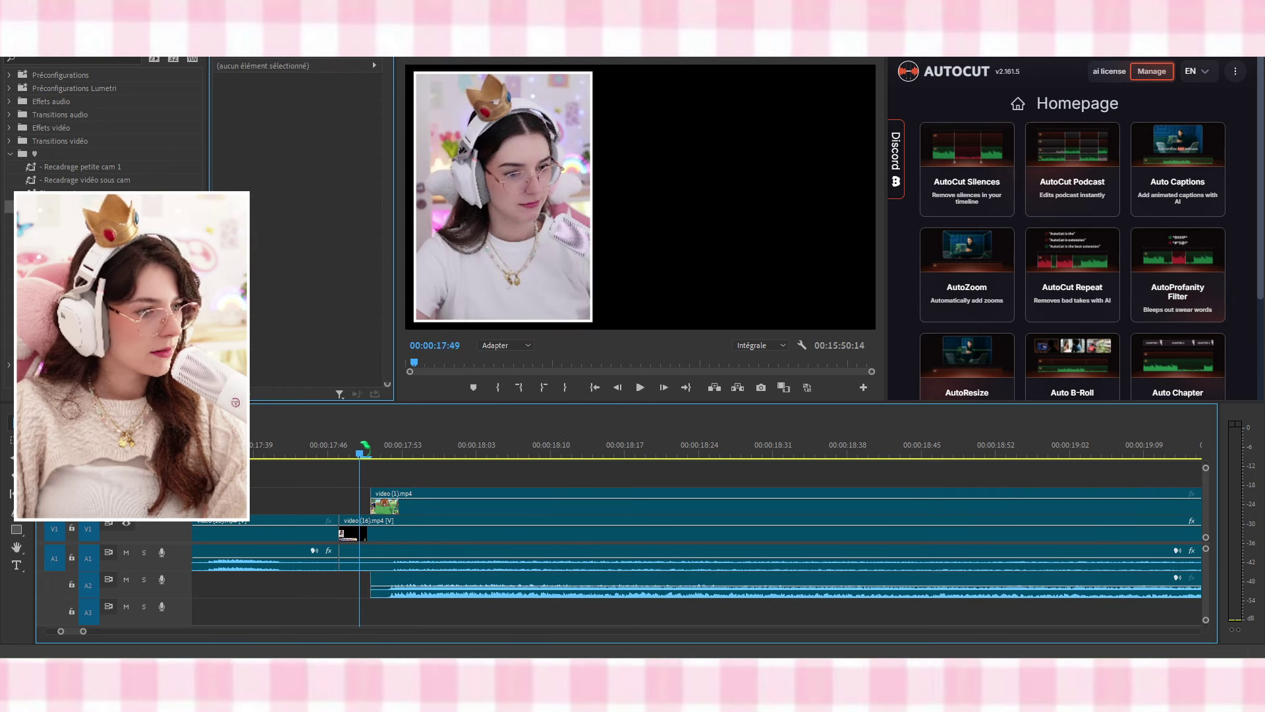
key(space)
key(space)
click(358, 527)
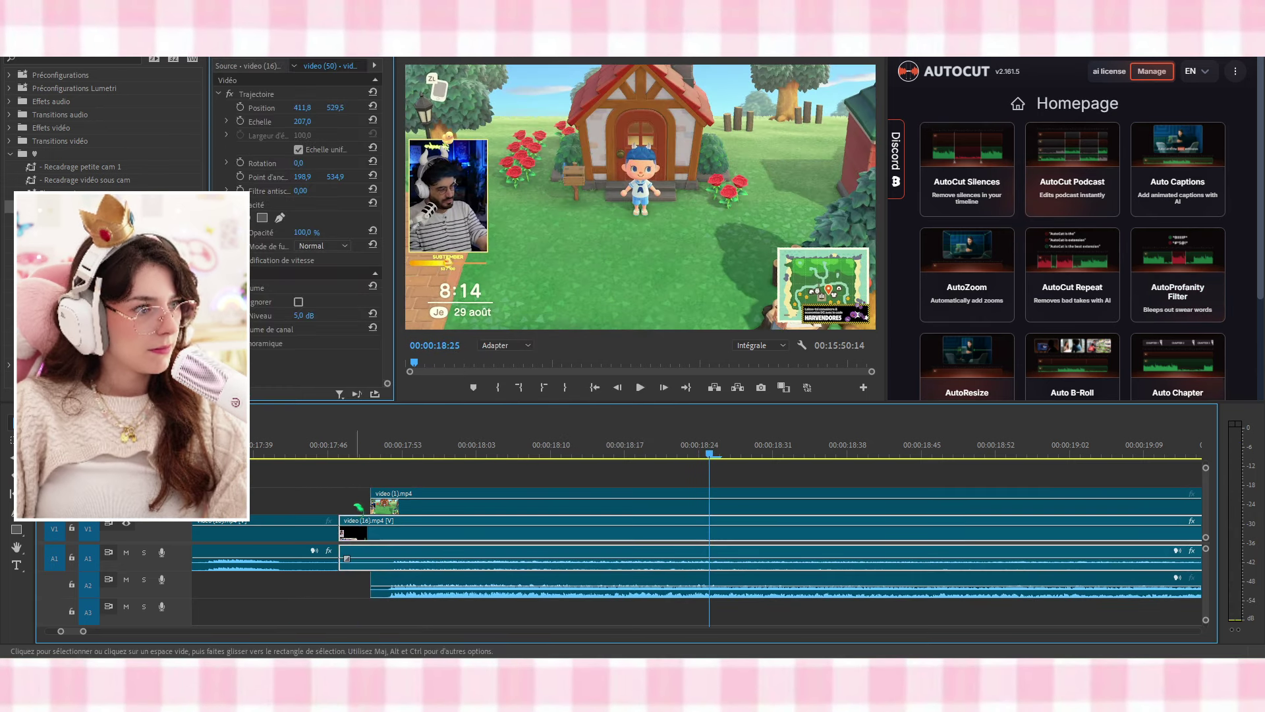
Set the volume level of video (1).mp4's audio to -15 dB and play back the section to check the mix
click(409, 592)
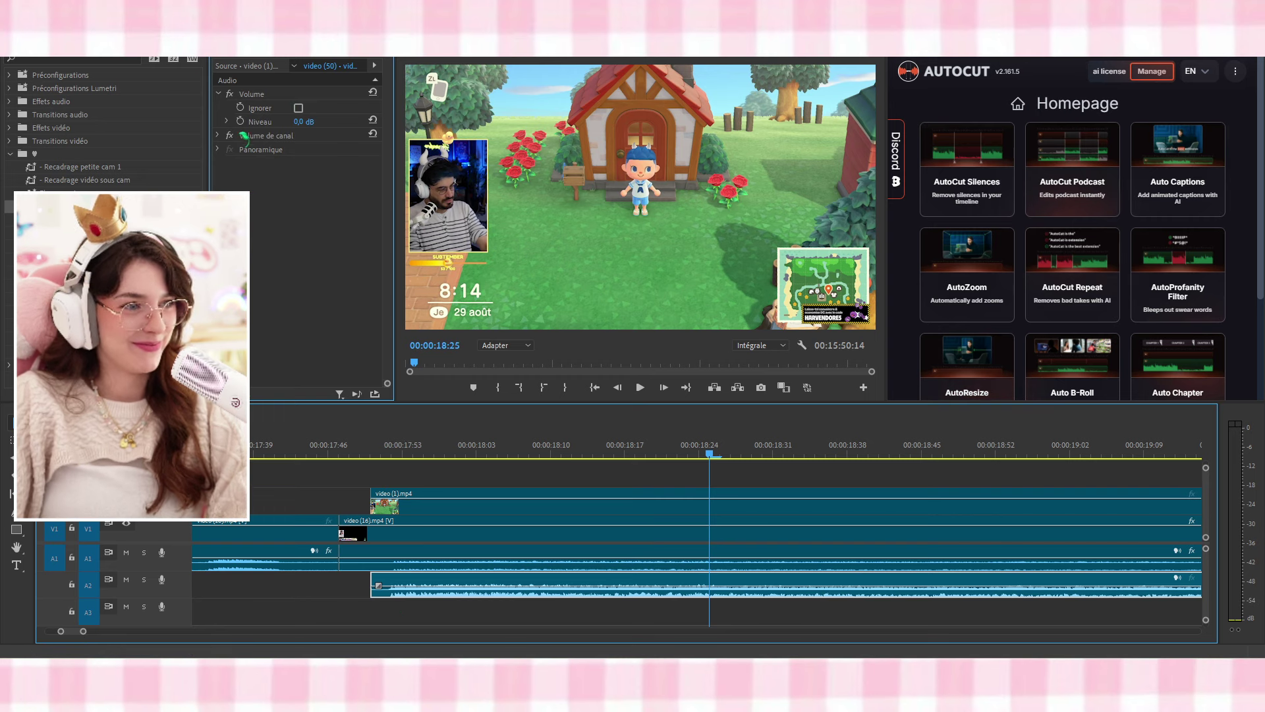
click(306, 135)
text(-15)
key(Return)
click(381, 440)
key(space)
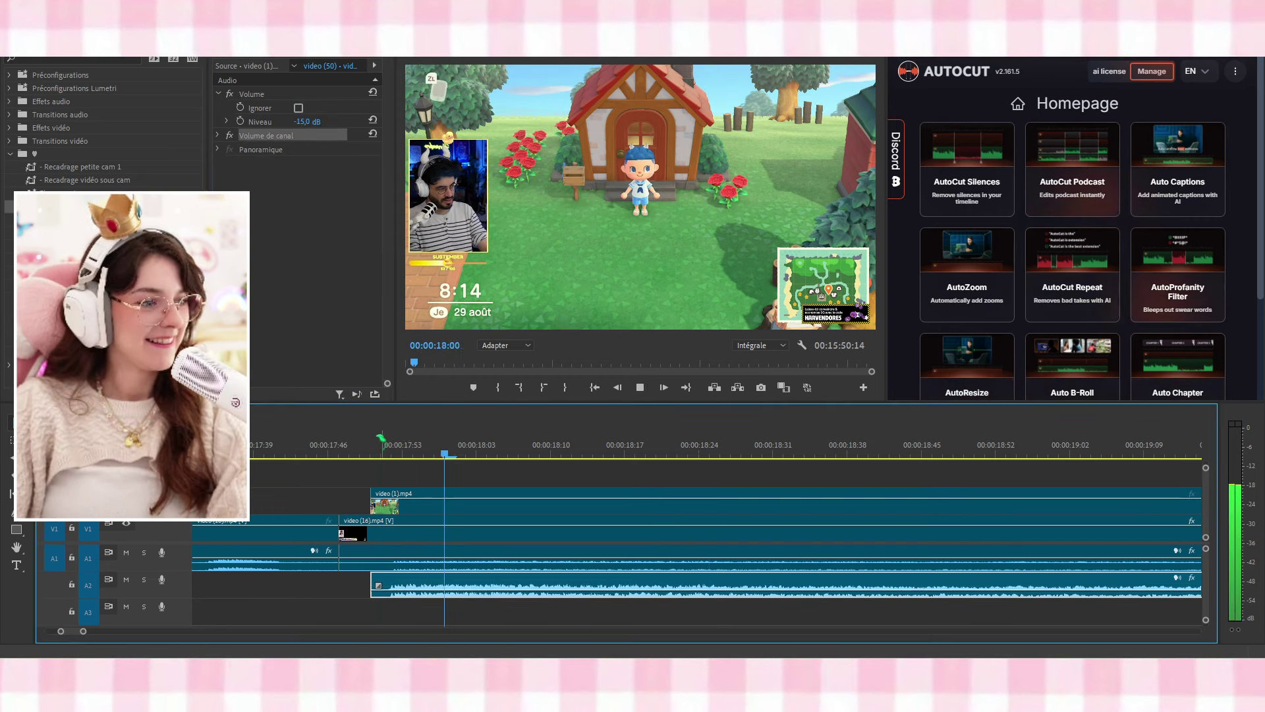
key(space)
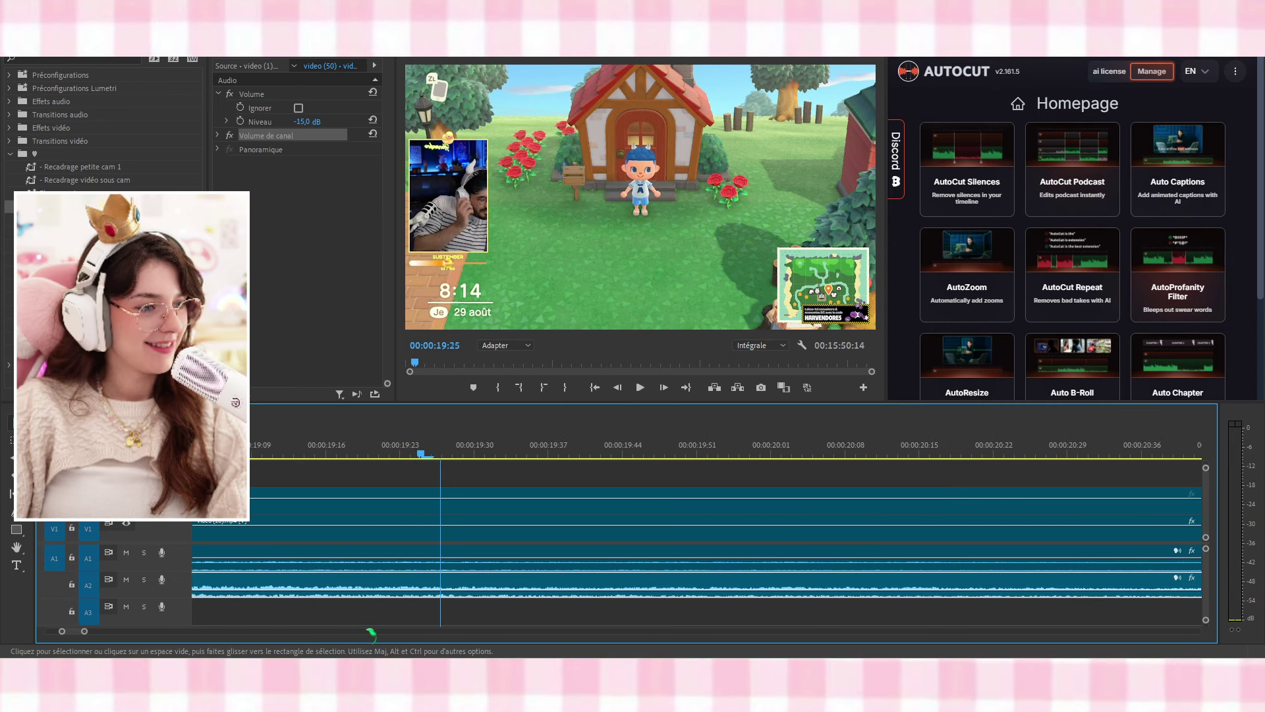
Apply the "Recadrage petite cam 1" crop preset to video (1).mp4 on the upper track
scroll(371, 634, up, 2)
drag(84, 631, 151, 631)
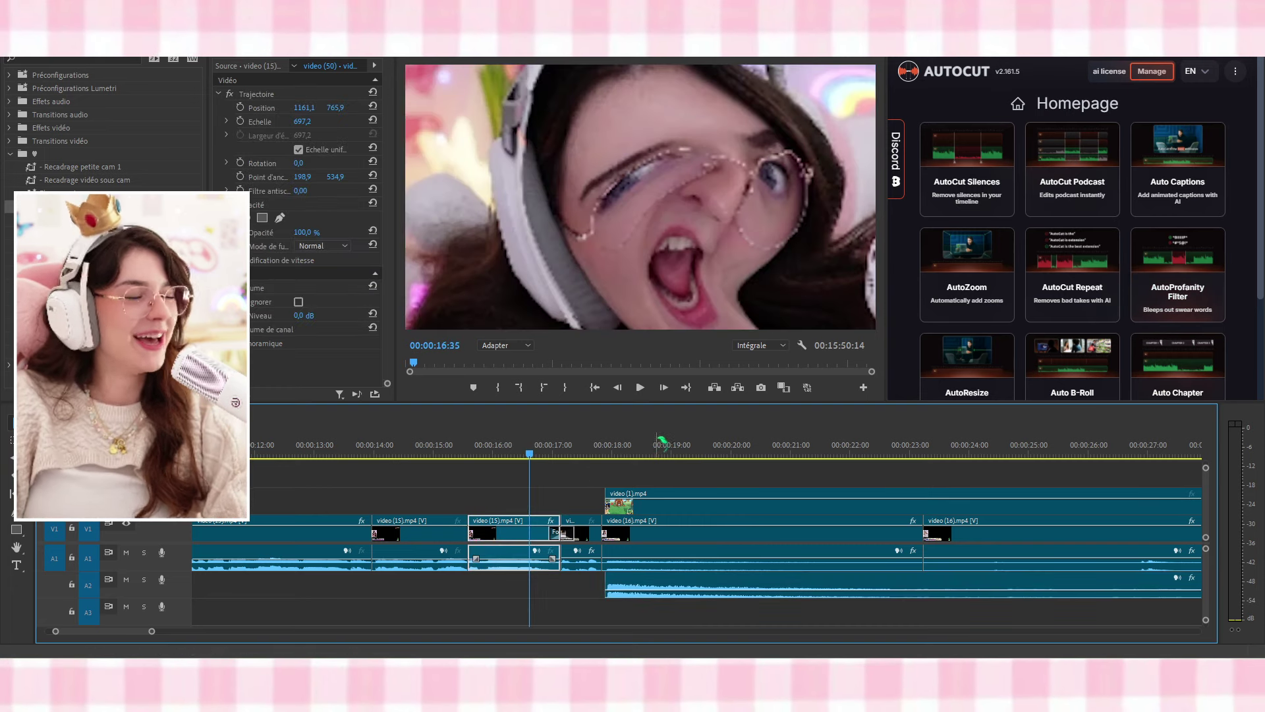
click(687, 437)
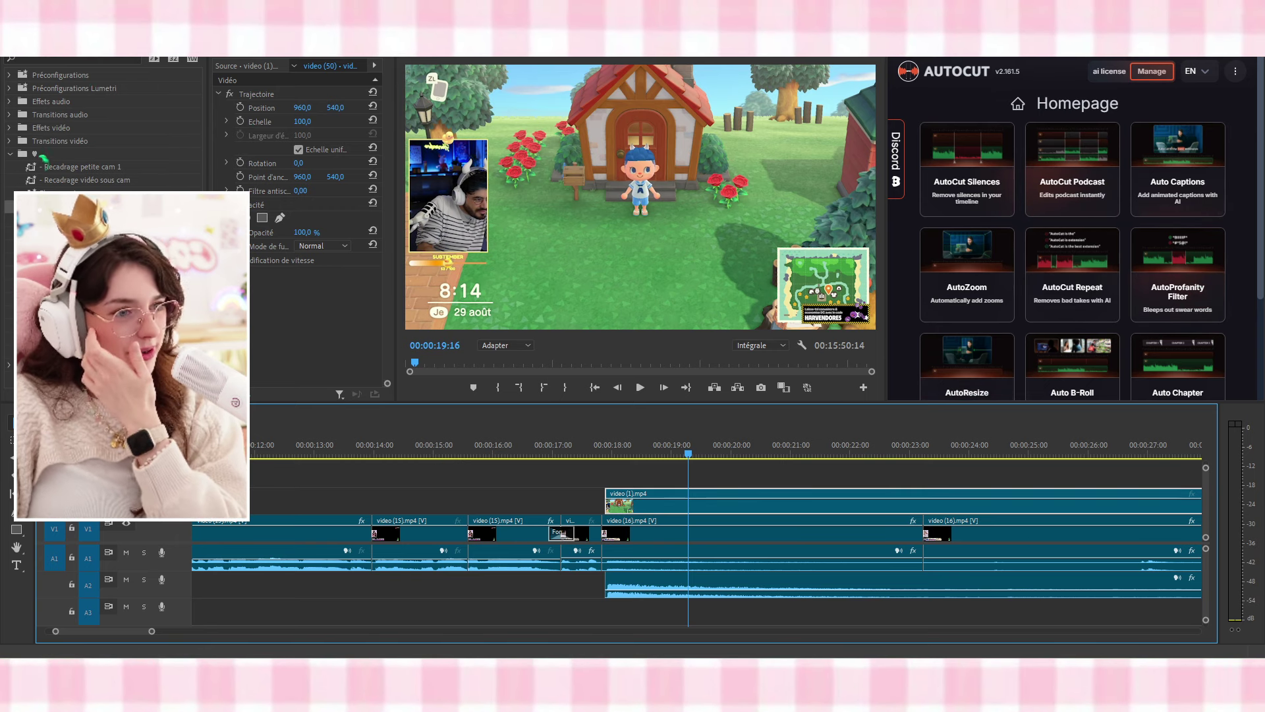
click(87, 58)
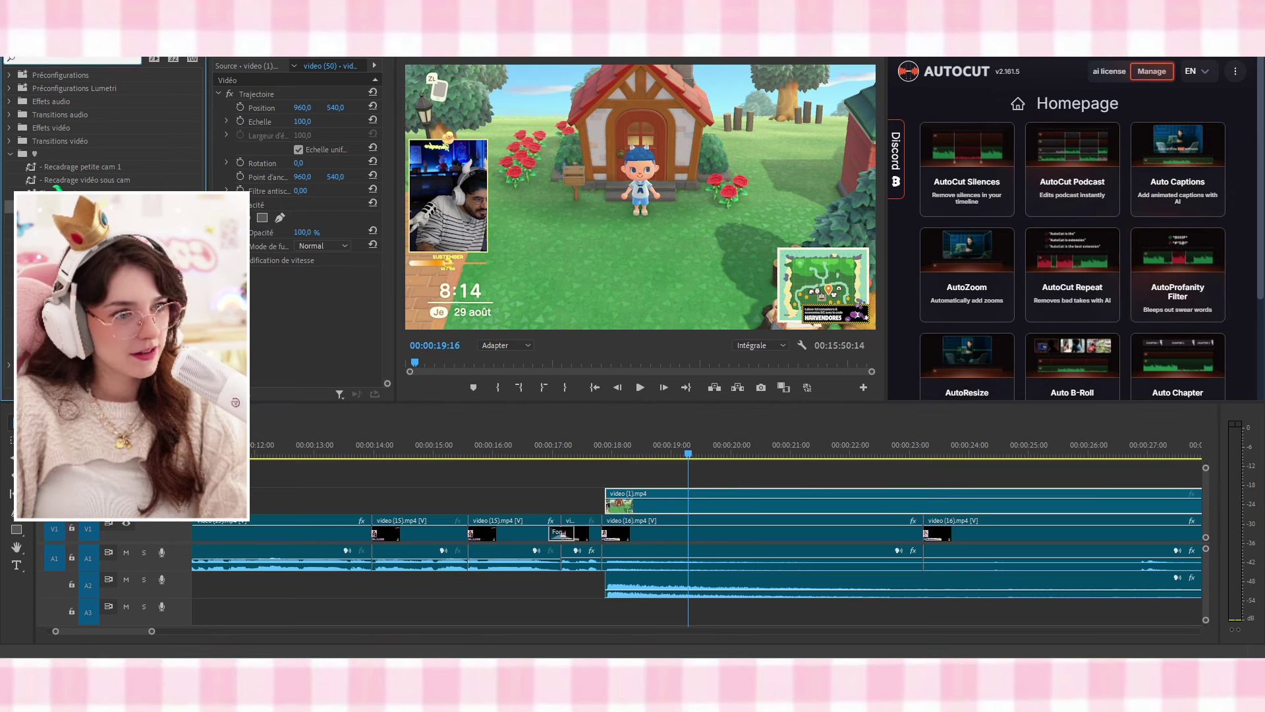
drag(72, 172, 682, 499)
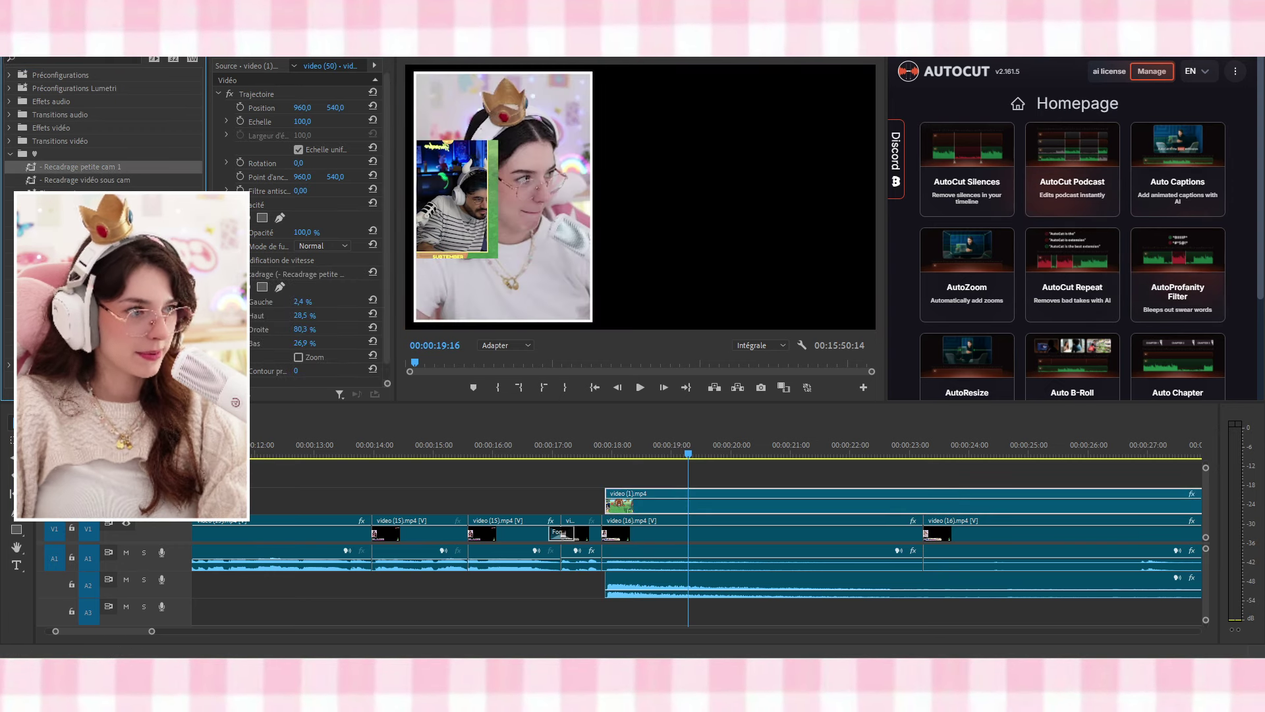
click(441, 178)
click(672, 492)
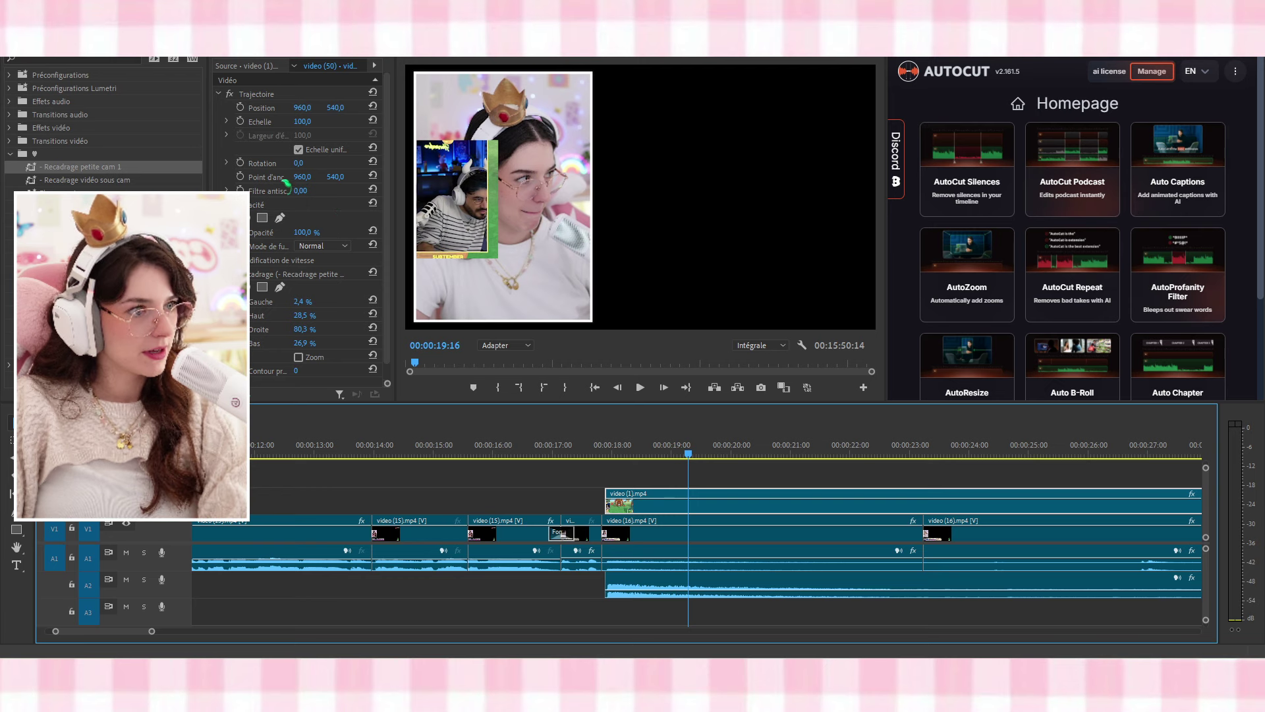
Tighten the crop around the webcam in video (1).mp4: Gauche 1,4 %, Haut 30,5 %, Droite 83,3 % and Bas 29,9 %
click(305, 315)
key(Up)
key(Return)
key(Up)
key(Up)
key(Up)
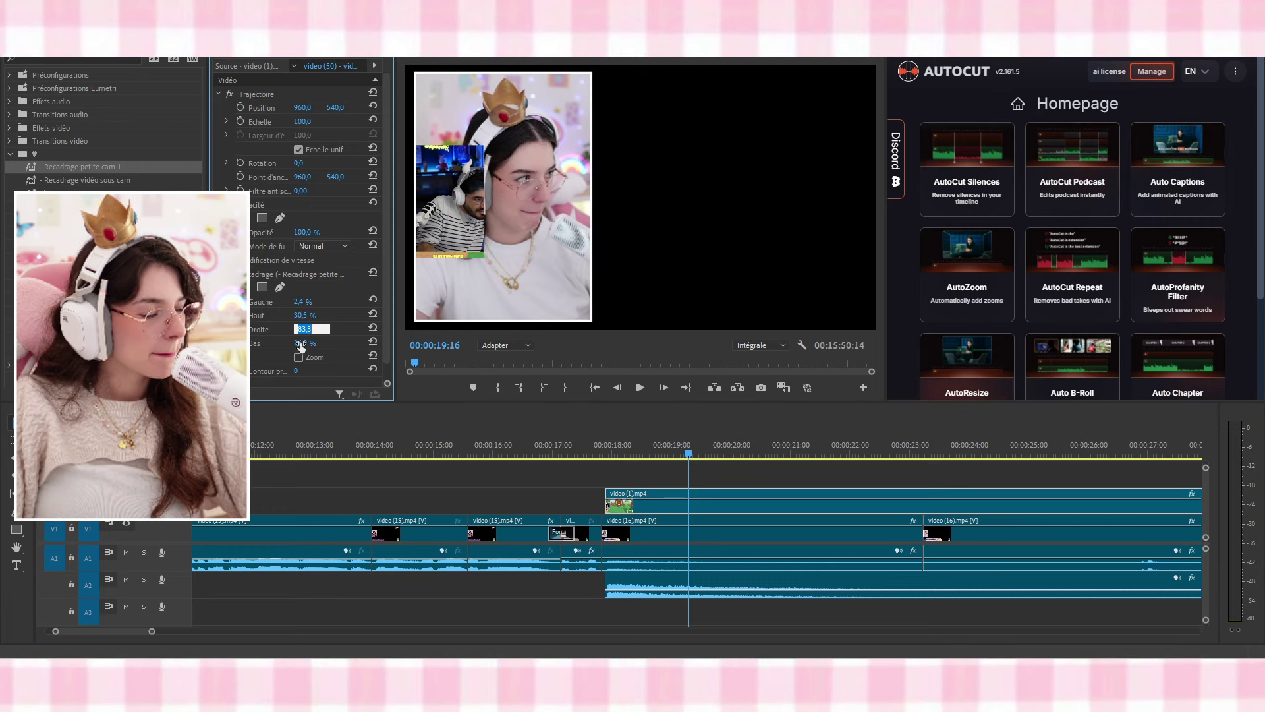
click(300, 343)
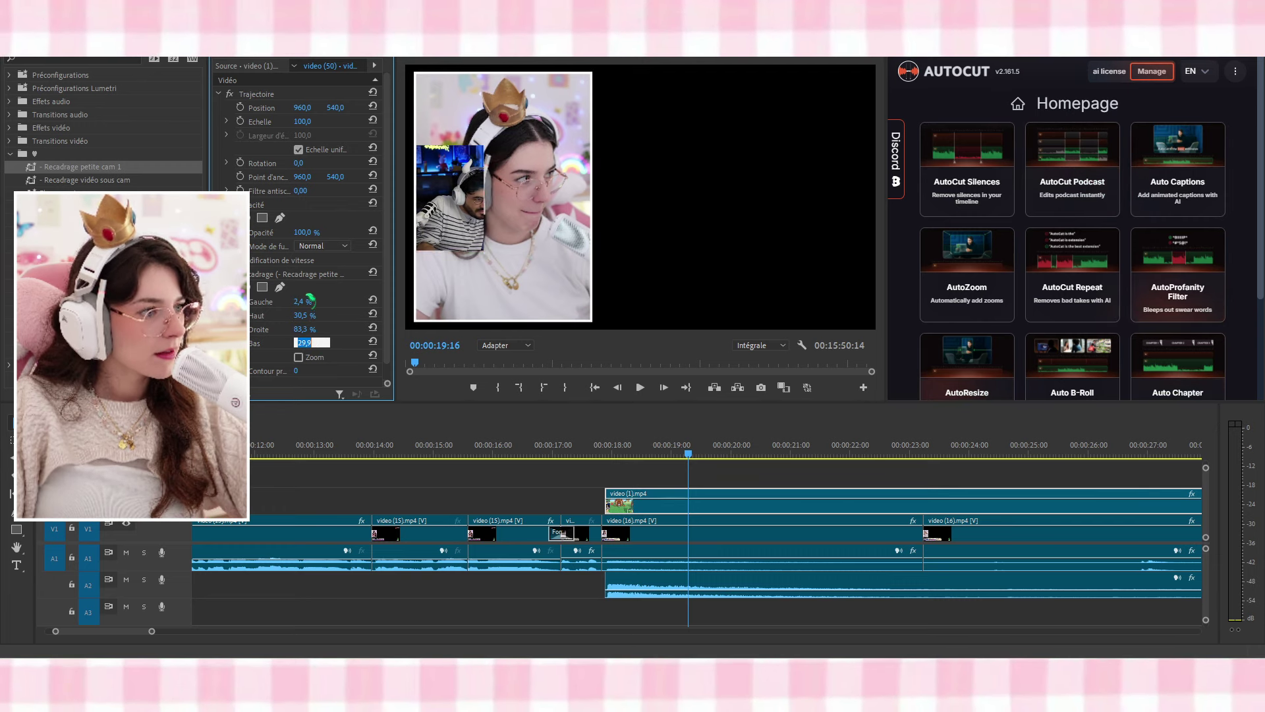
click(301, 317)
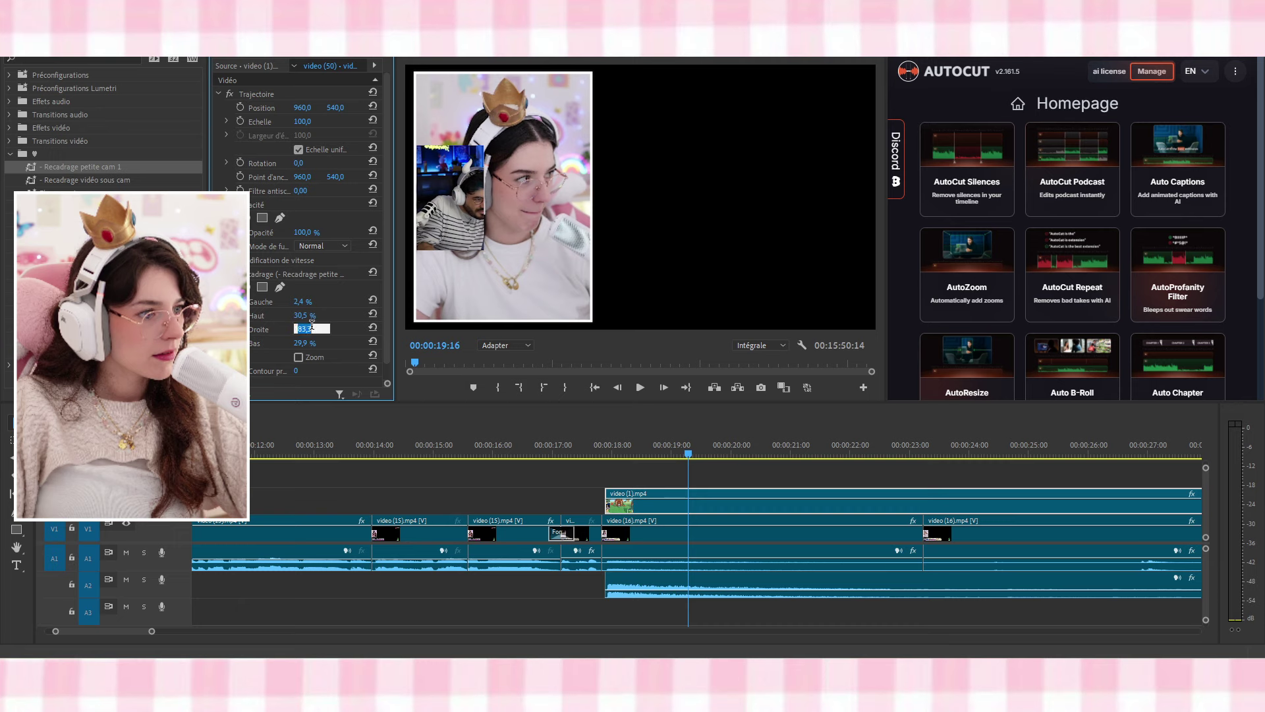
key(Down)
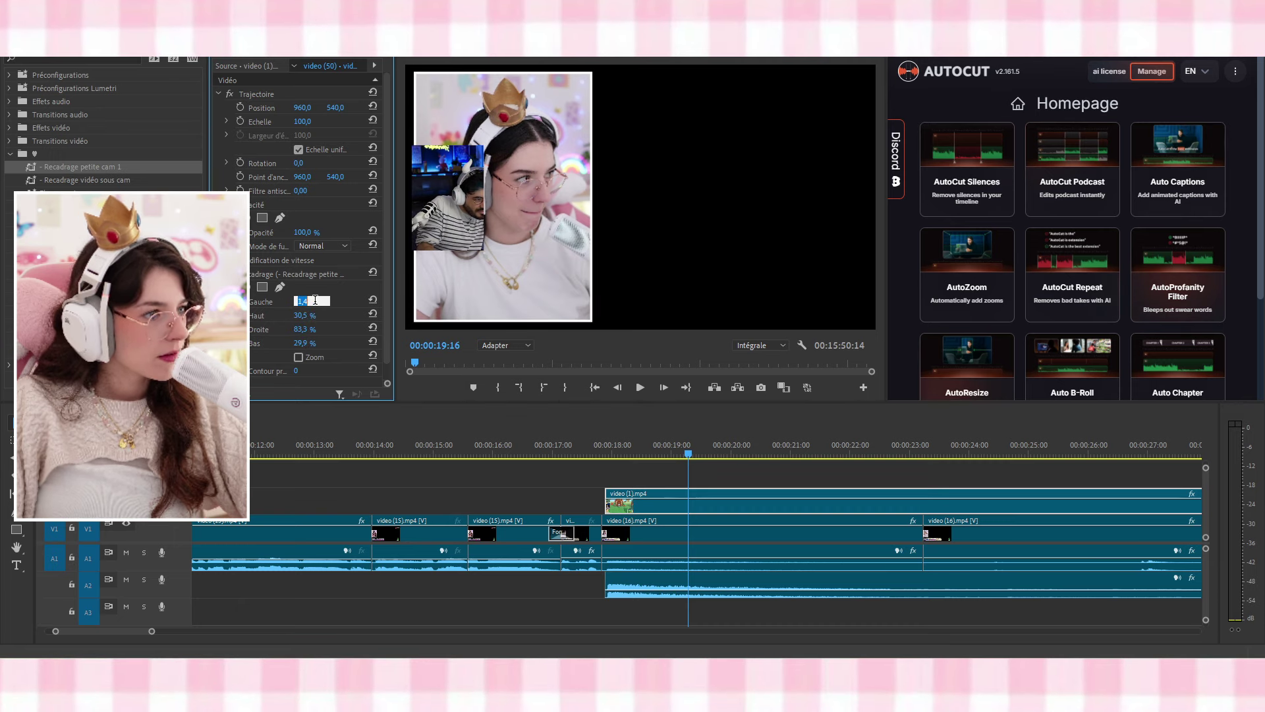
click(641, 447)
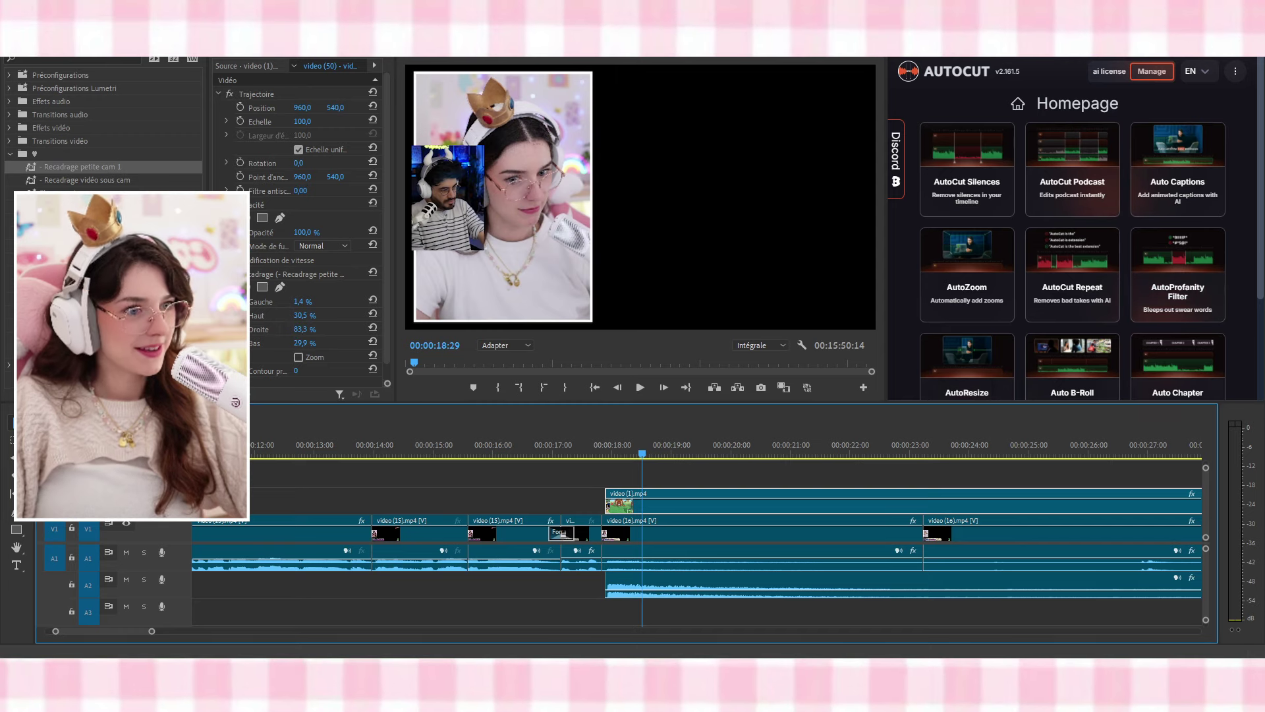
Enlarge the cropped webcam of video (1).mp4 to about 230 % and place it beside the other webcam, at about 3170, 540
click(519, 242)
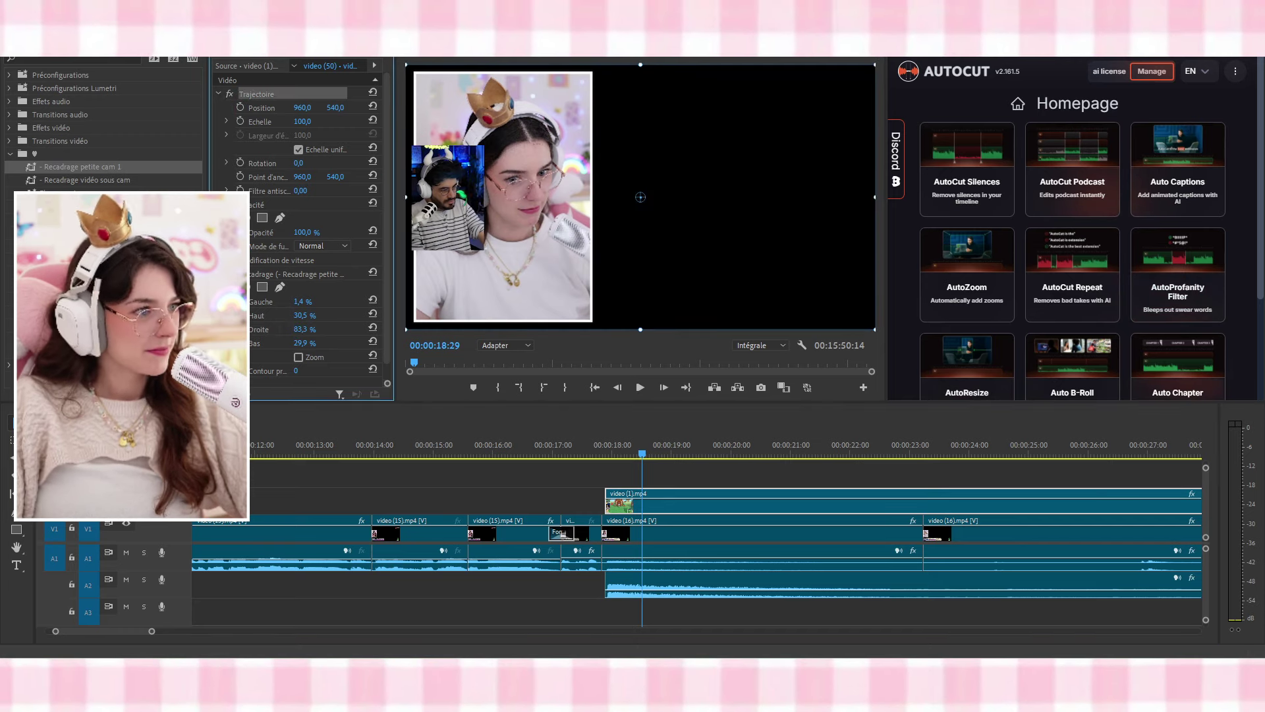
click(671, 498)
click(458, 191)
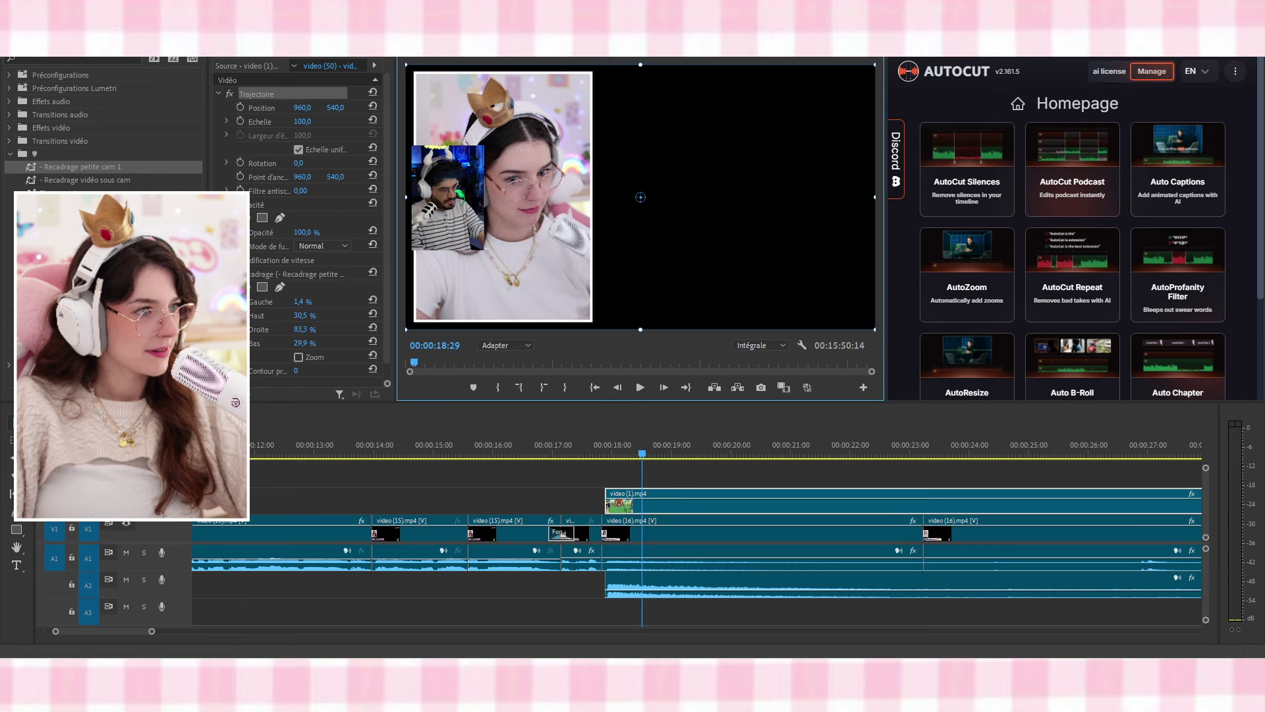
drag(449, 220, 801, 207)
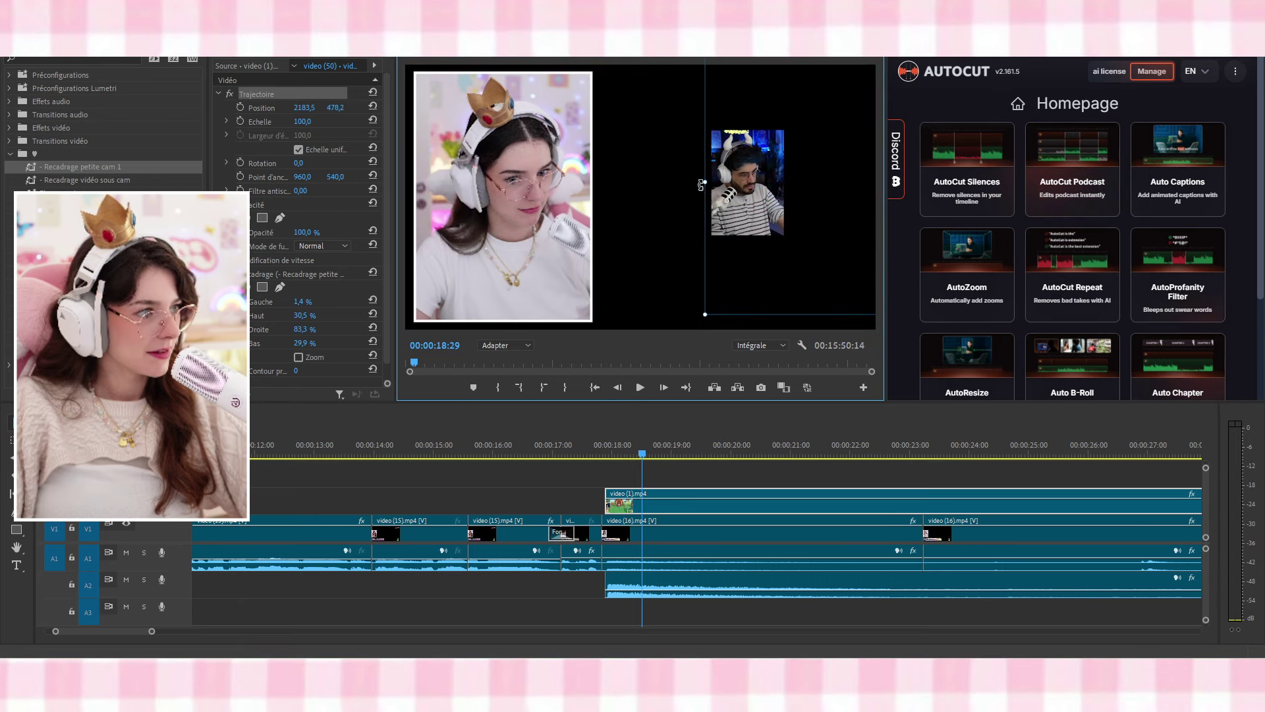
drag(701, 185, 398, 206)
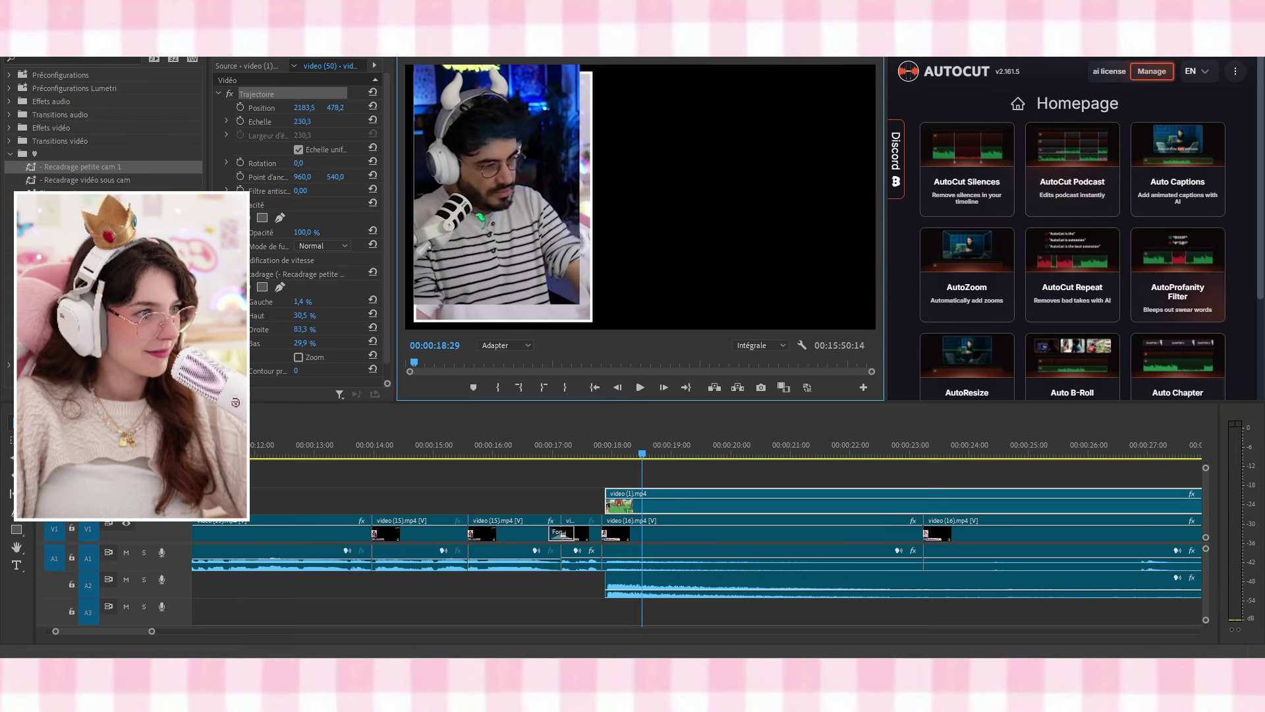
drag(503, 197, 738, 218)
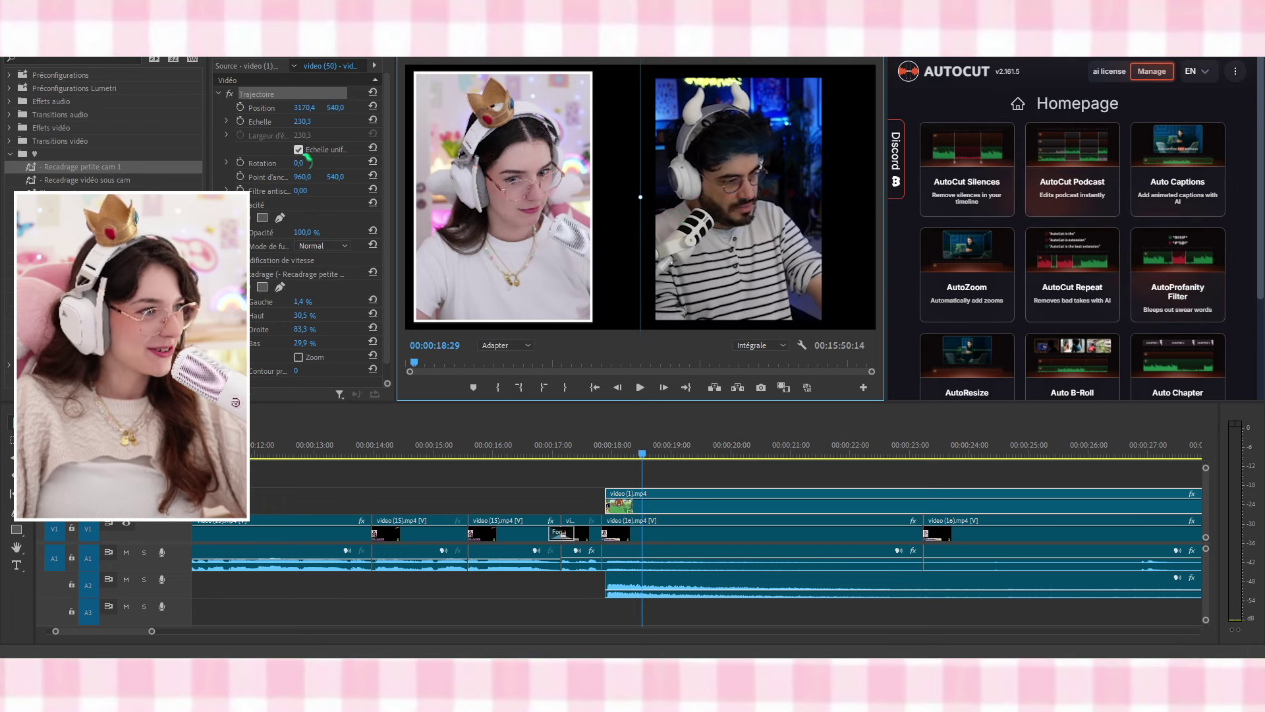
Increase the scale of video (1).mp4 to 241,3 and shift it to about 3213, 535 to match the neighbouring webcam's height
click(305, 121)
key(Up)
key(Up)
key(Up)
key(Up)
key(Up)
key(Up)
key(Up)
key(Up)
key(Up)
key(Up)
key(Up)
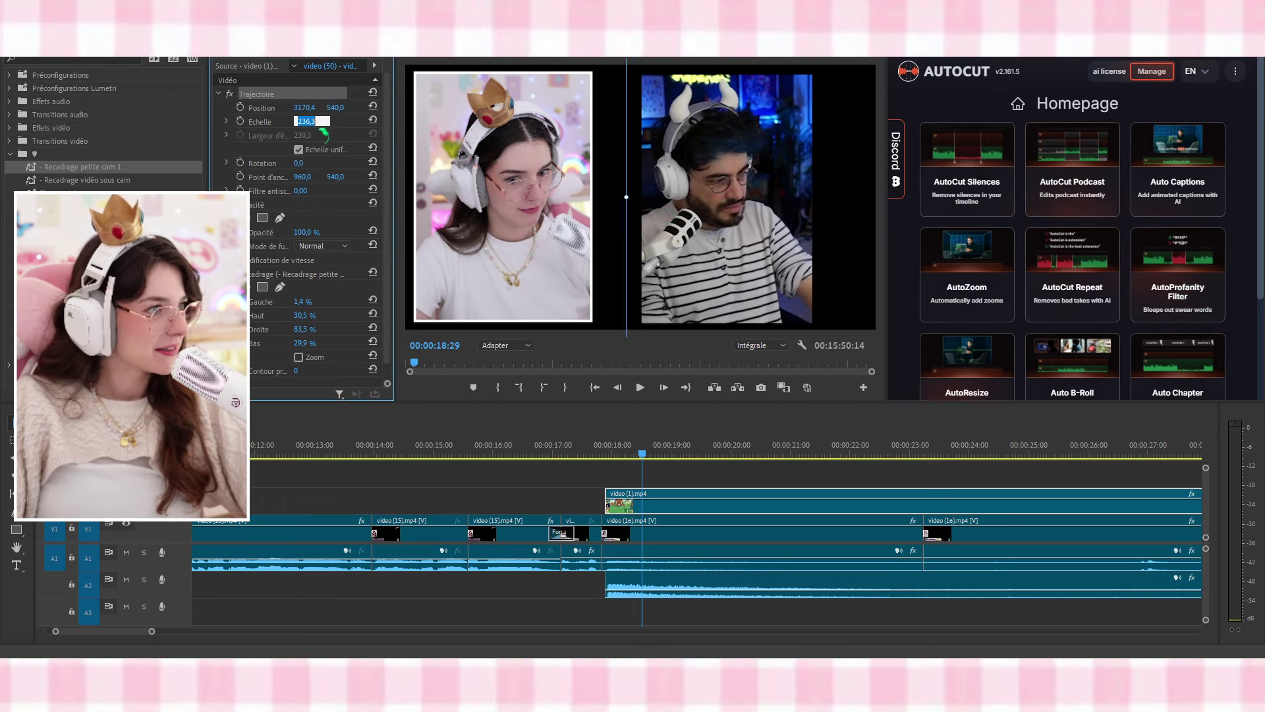
drag(712, 264, 723, 263)
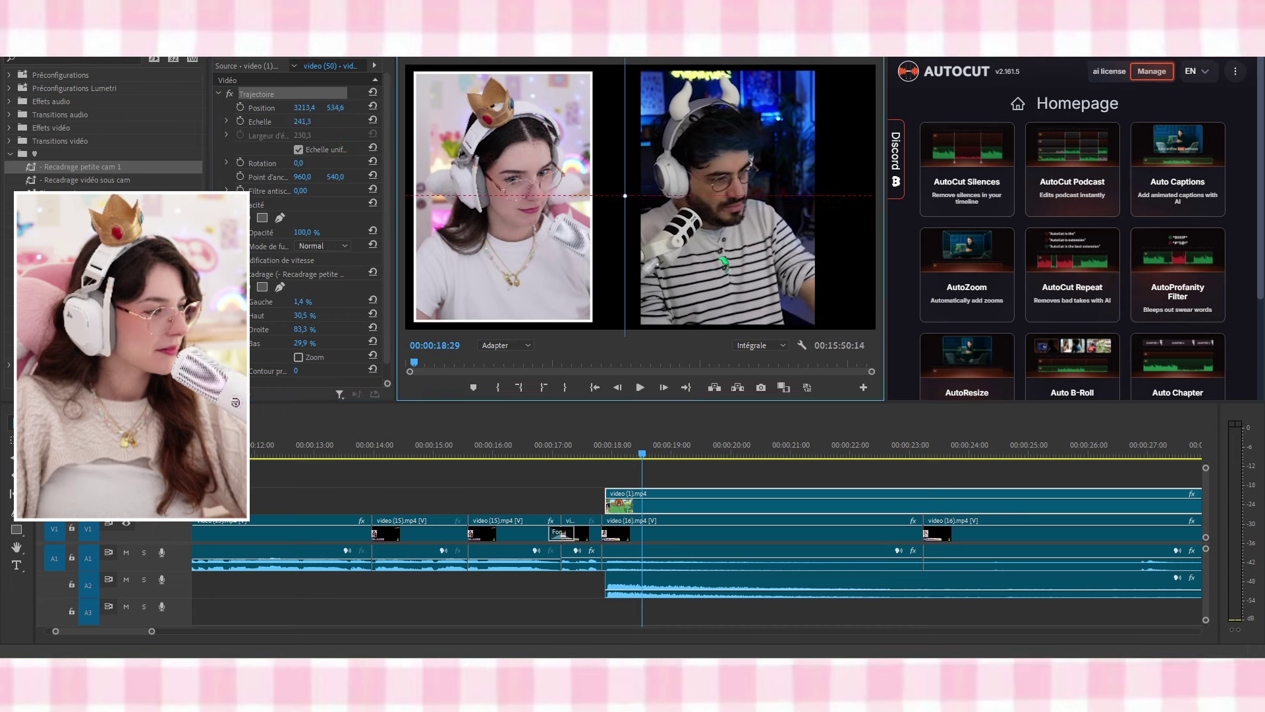
Play the side-by-side webcam sequence from just before the 18-second mark to about 36 seconds to check framing and sync
drag(612, 448, 597, 445)
key(space)
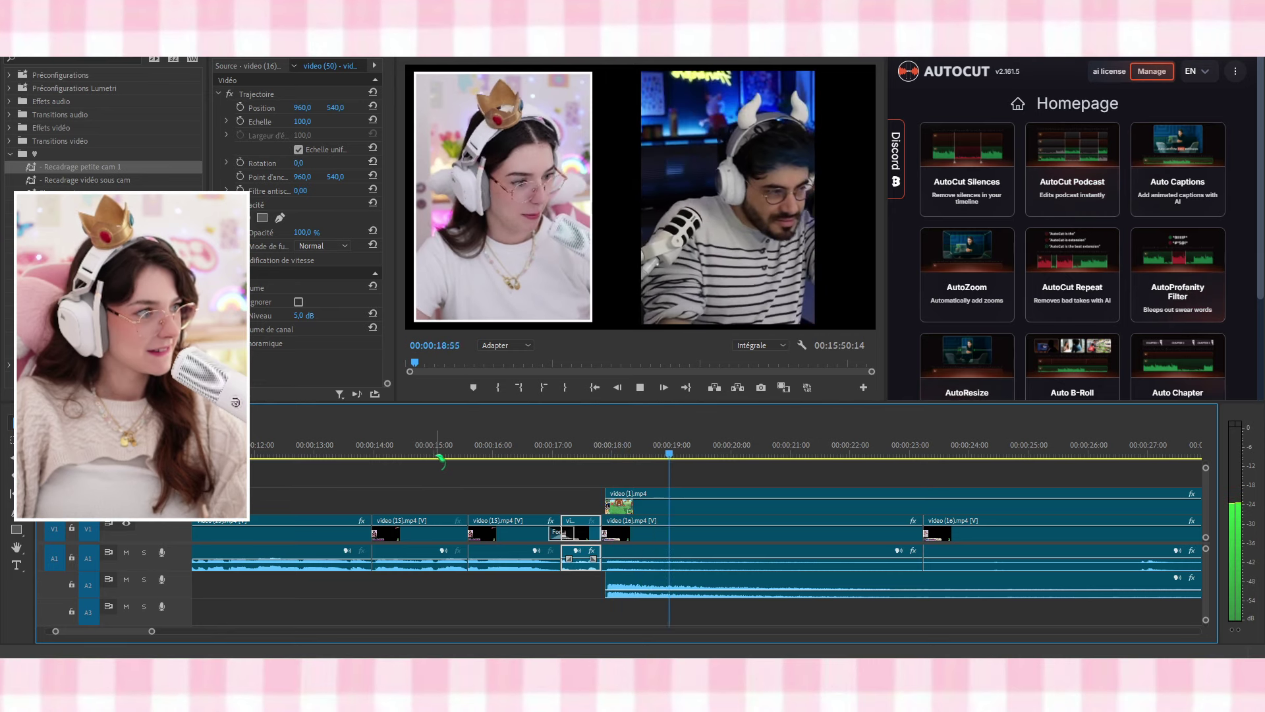
key(space)
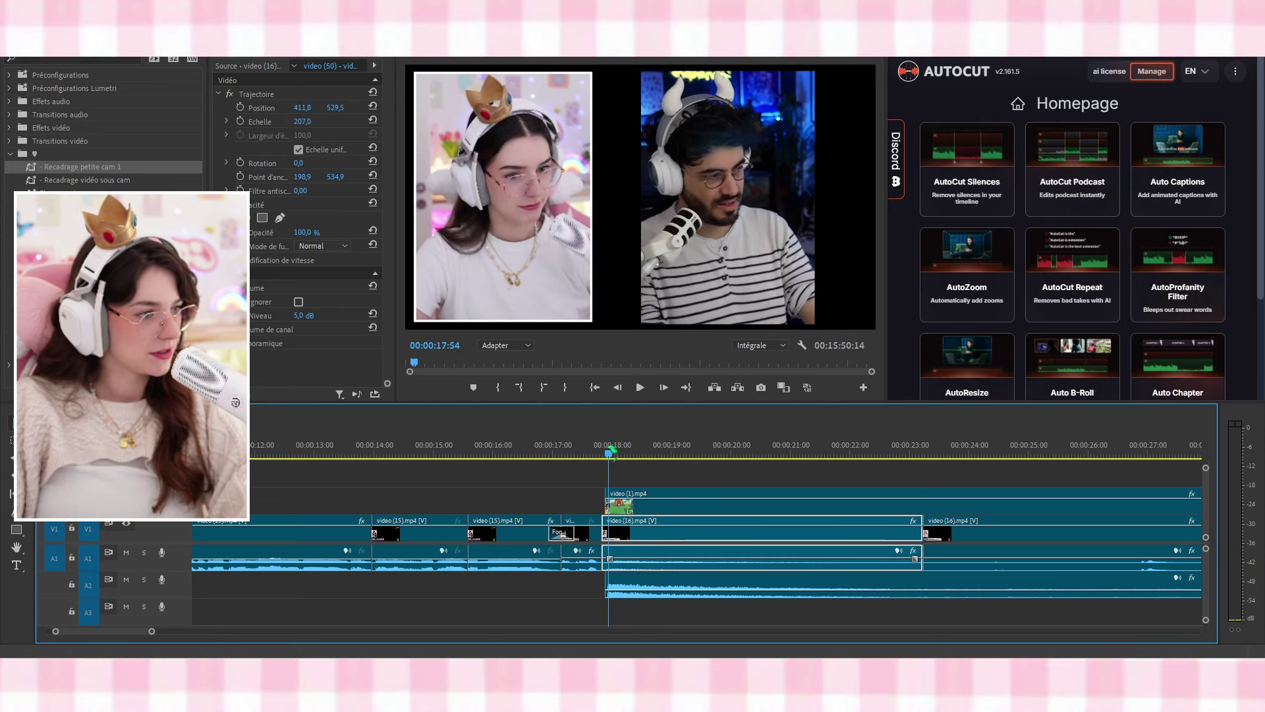
key(Up)
drag(677, 504, 674, 504)
click(590, 449)
key(space)
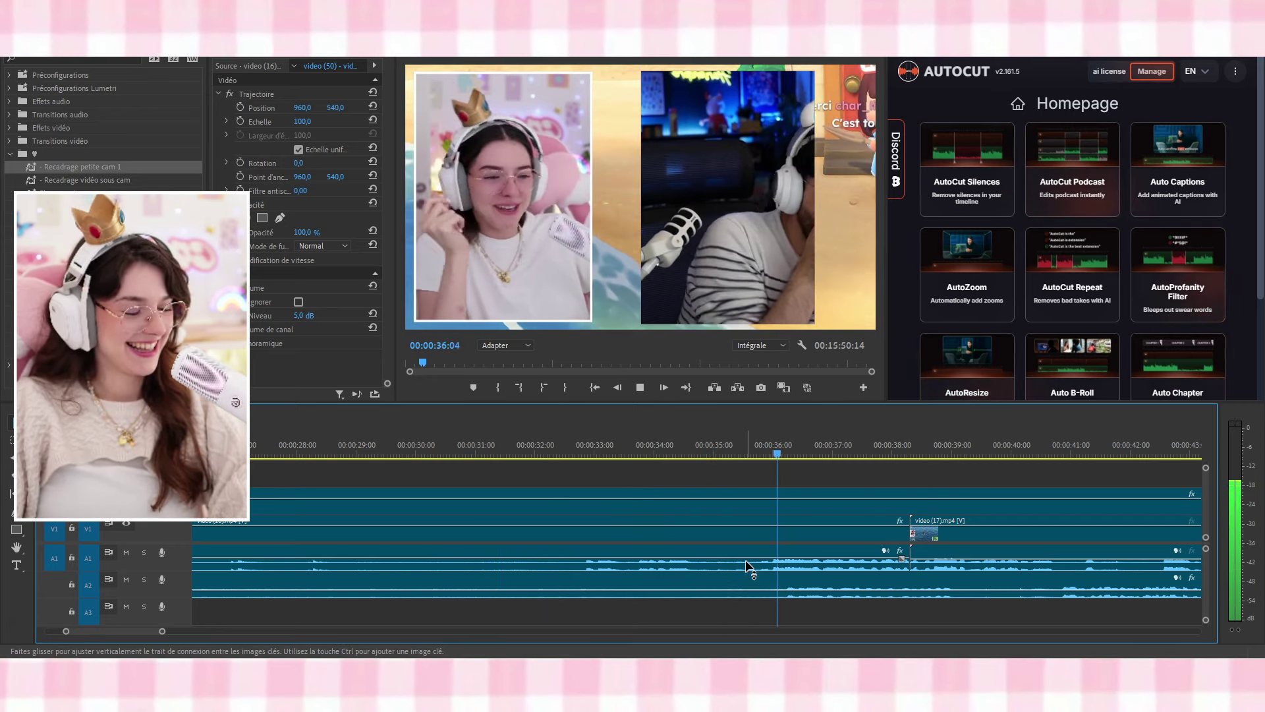
key(space)
Cut the audio of video (1).mp4 at the 36-second mark and delete the part after it
click(788, 593)
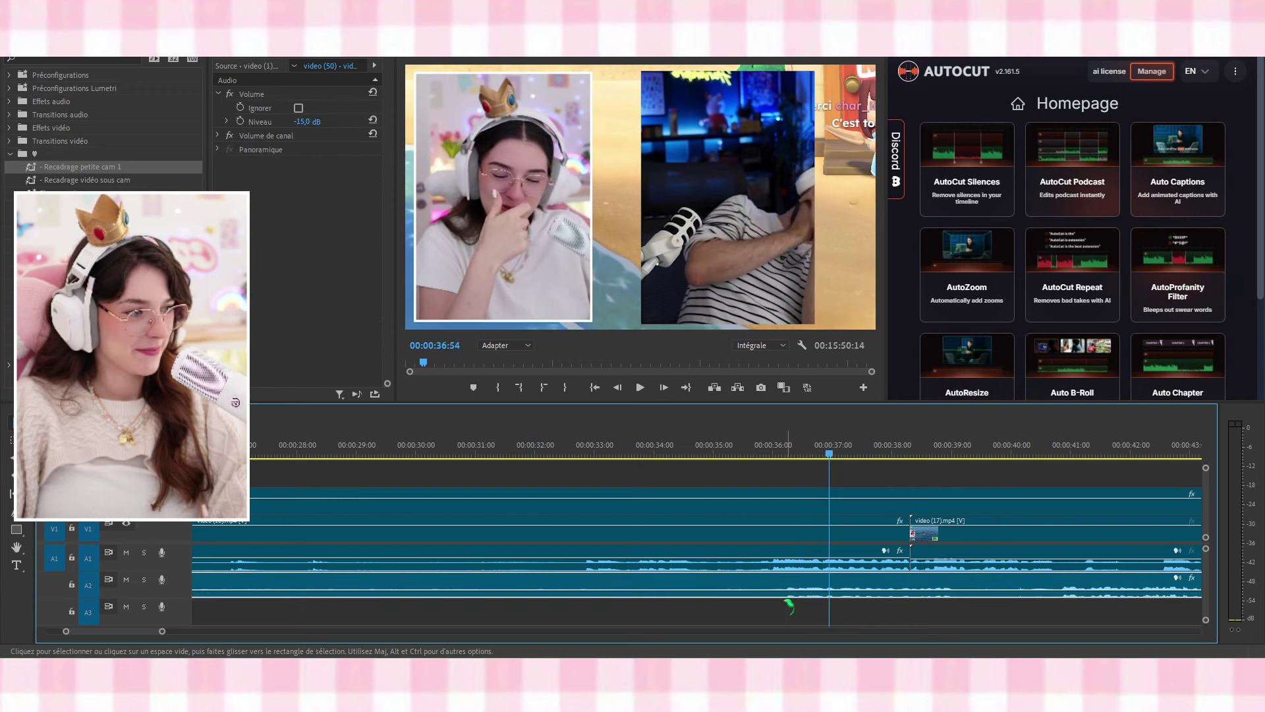
key(c)
click(772, 586)
key(v)
click(783, 594)
key(Delete)
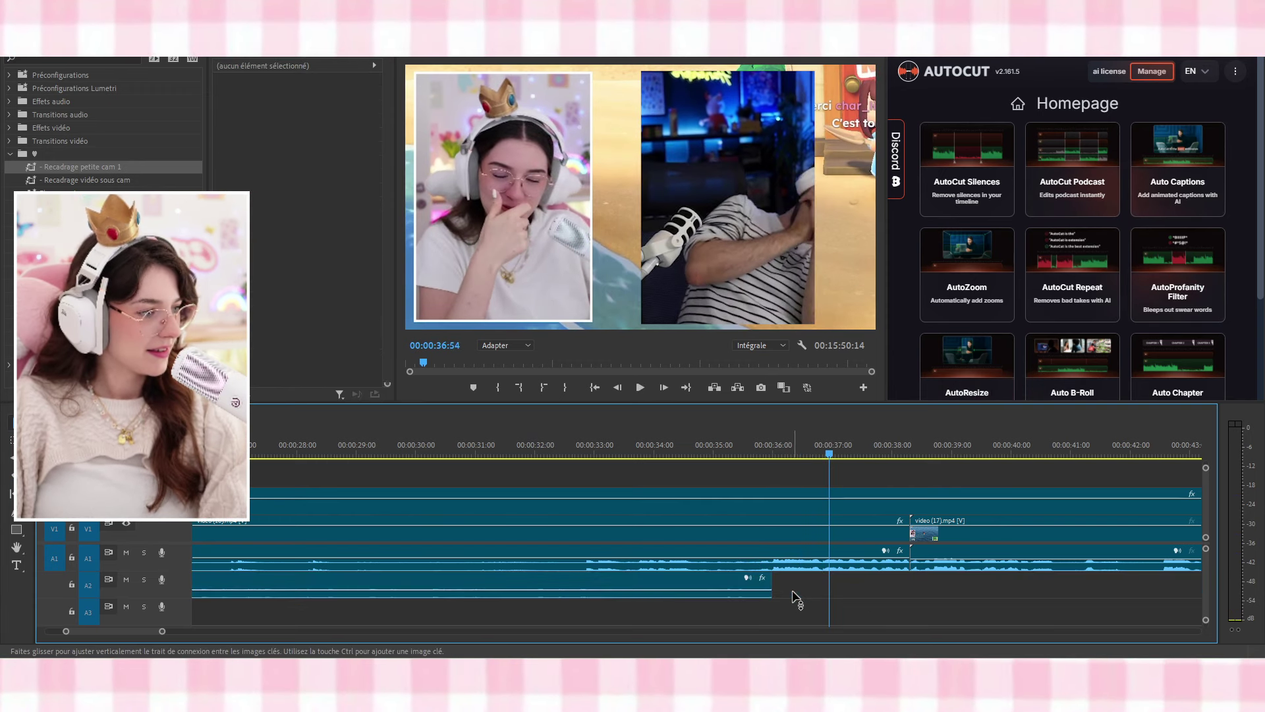
Cut video (1).mp4 and video (16).mp4 at the 36-second mark and delete the rest of video (1).mp4
click(765, 453)
key(space)
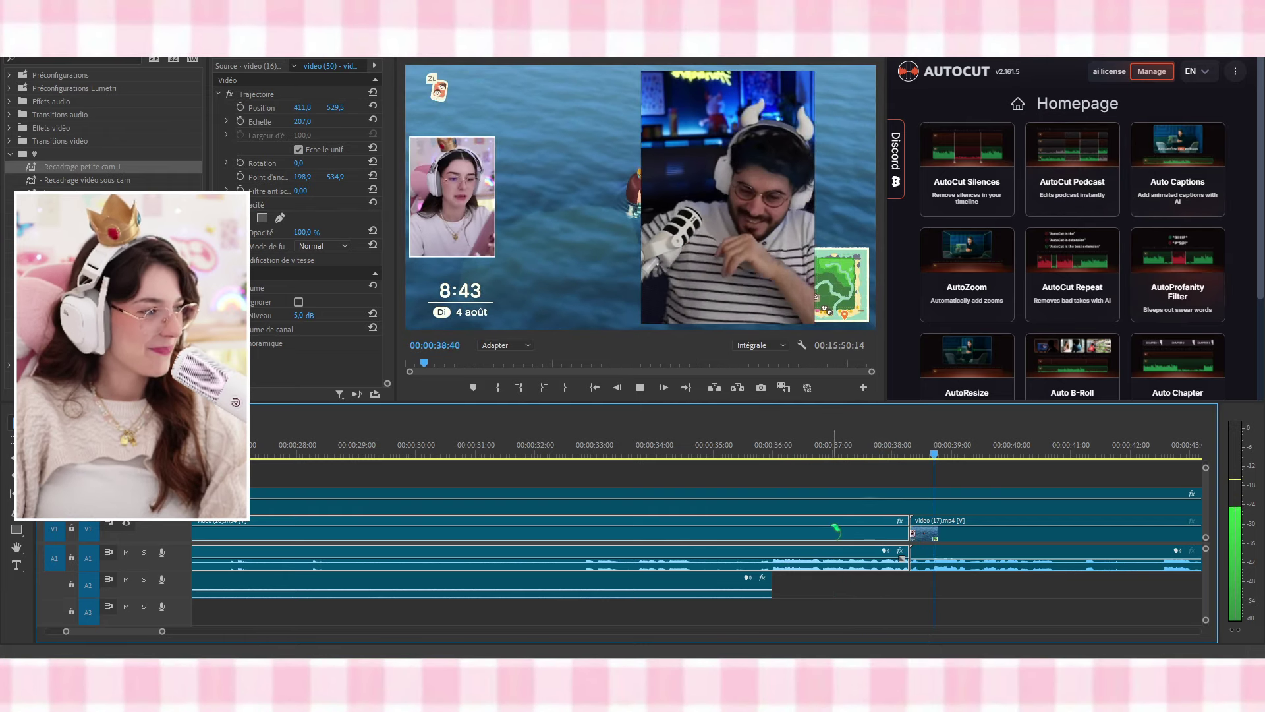
scroll(835, 528, down, 1)
key(space)
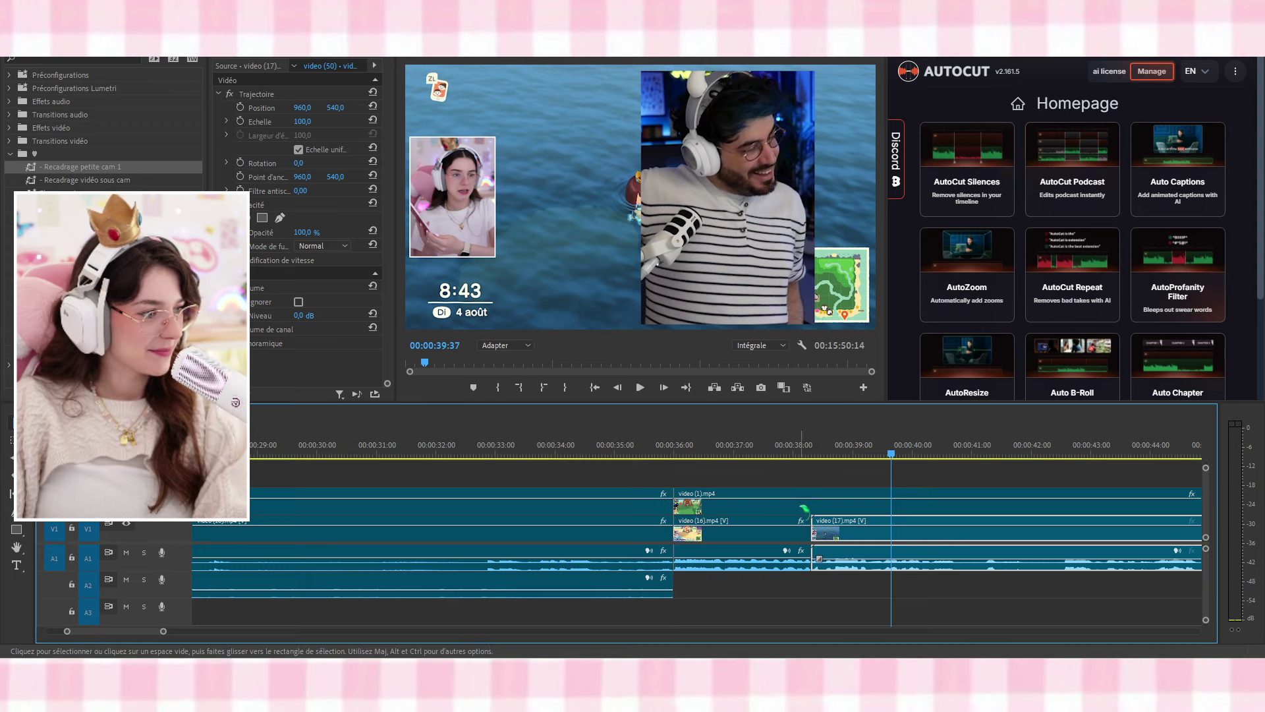
click(745, 506)
key(Delete)
Delete the end of video (16).mp4 after 36 seconds and close the gap before video (17).mp4
click(741, 527)
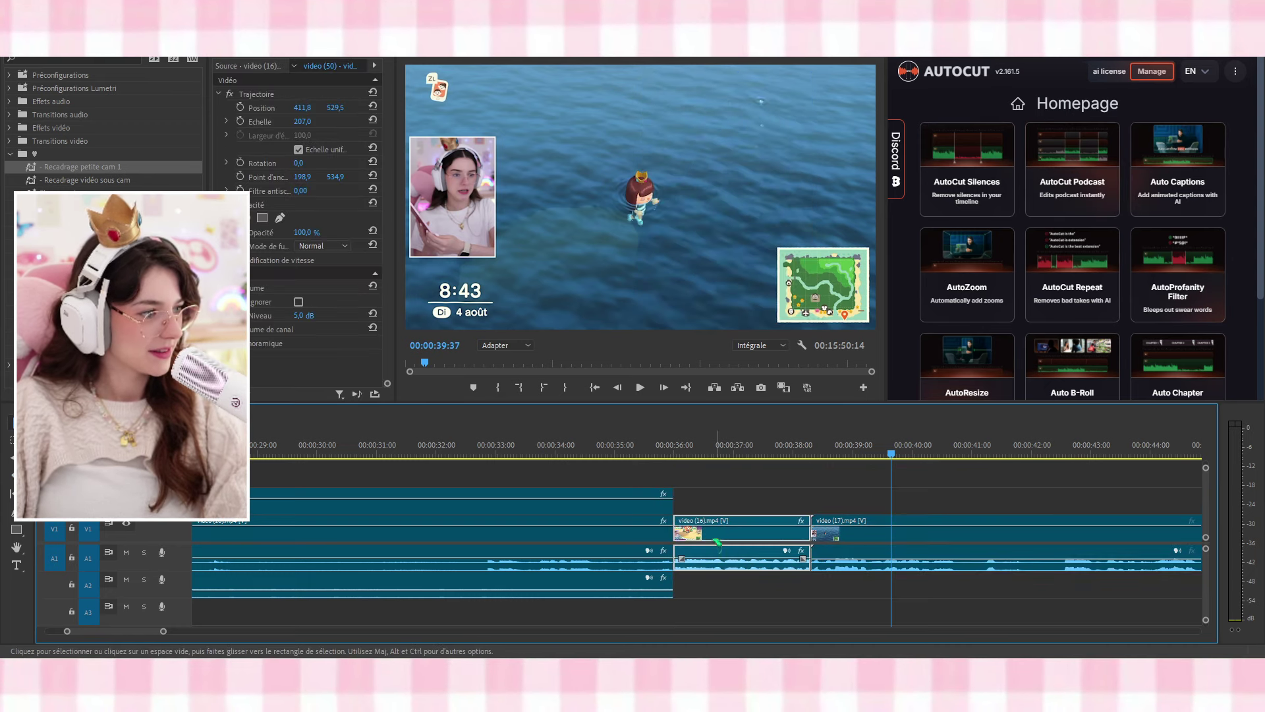
key(Delete)
click(738, 527)
key(Delete)
Play the transition from video (16).mp4 to video (17).mp4, and replay the side-by-side passage from about 26 seconds
click(633, 453)
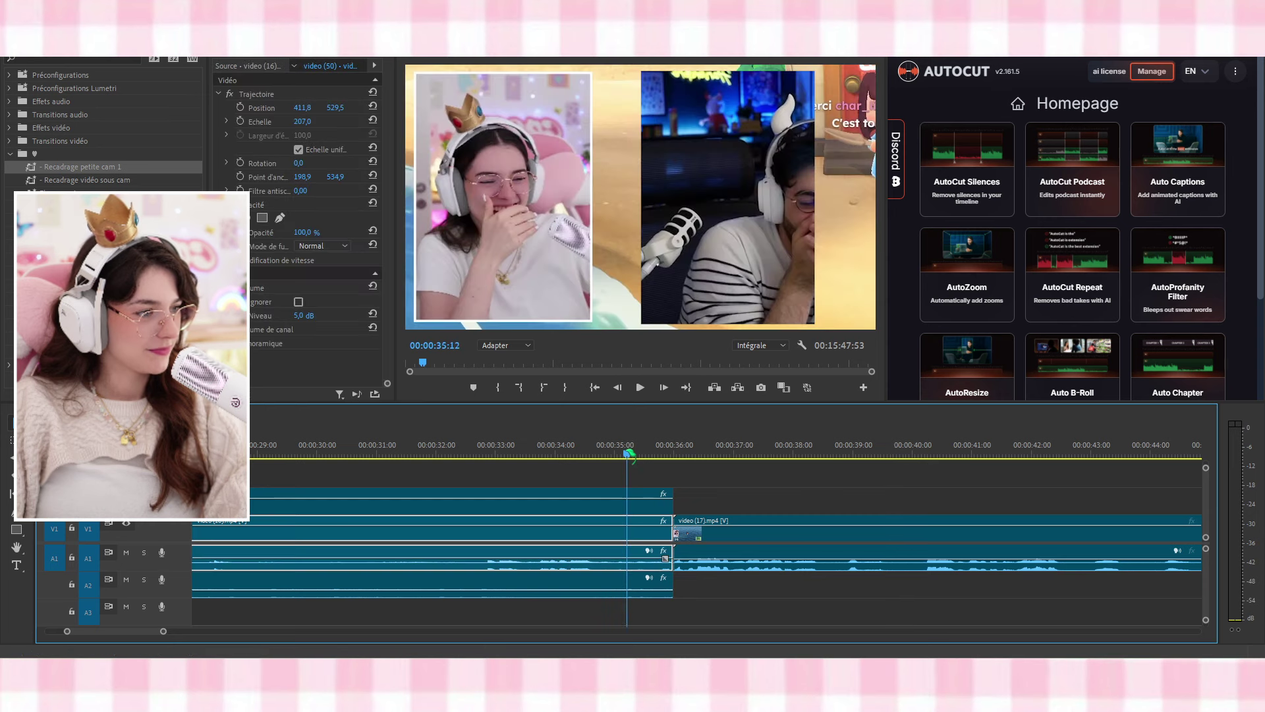
key(space)
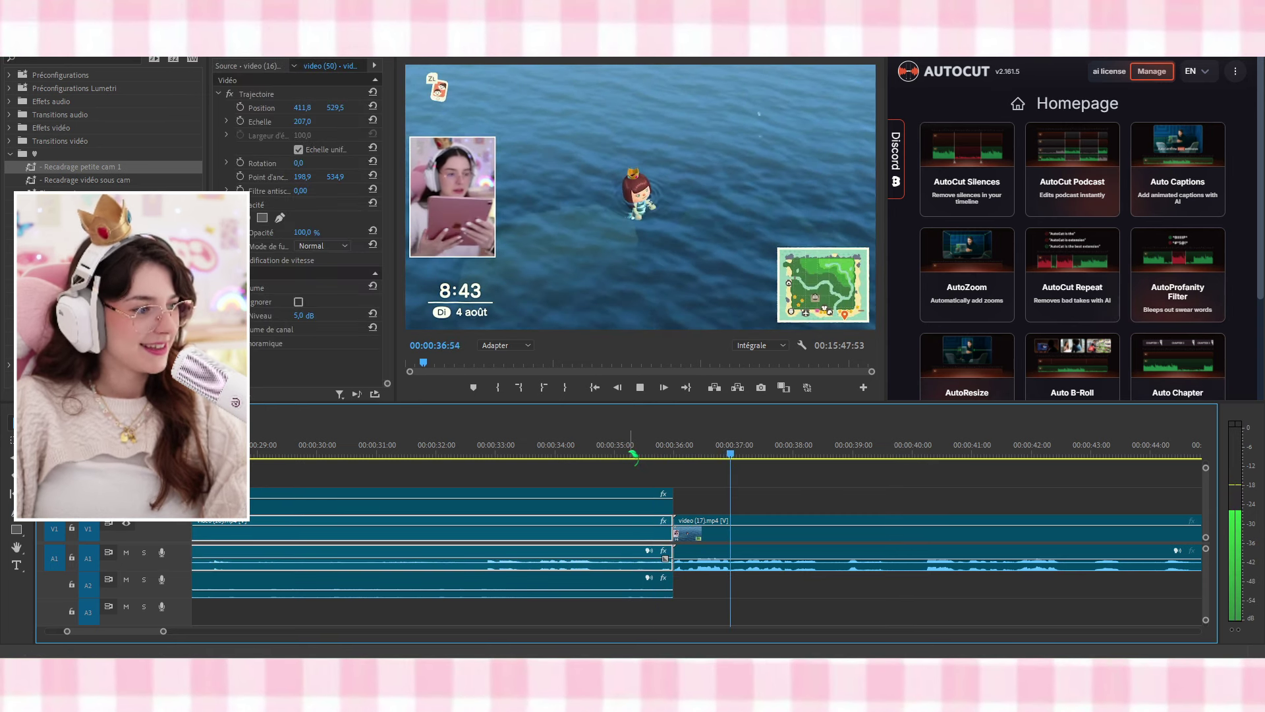
click(465, 451)
key(space)
key(space)
scroll(425, 518, up, 5)
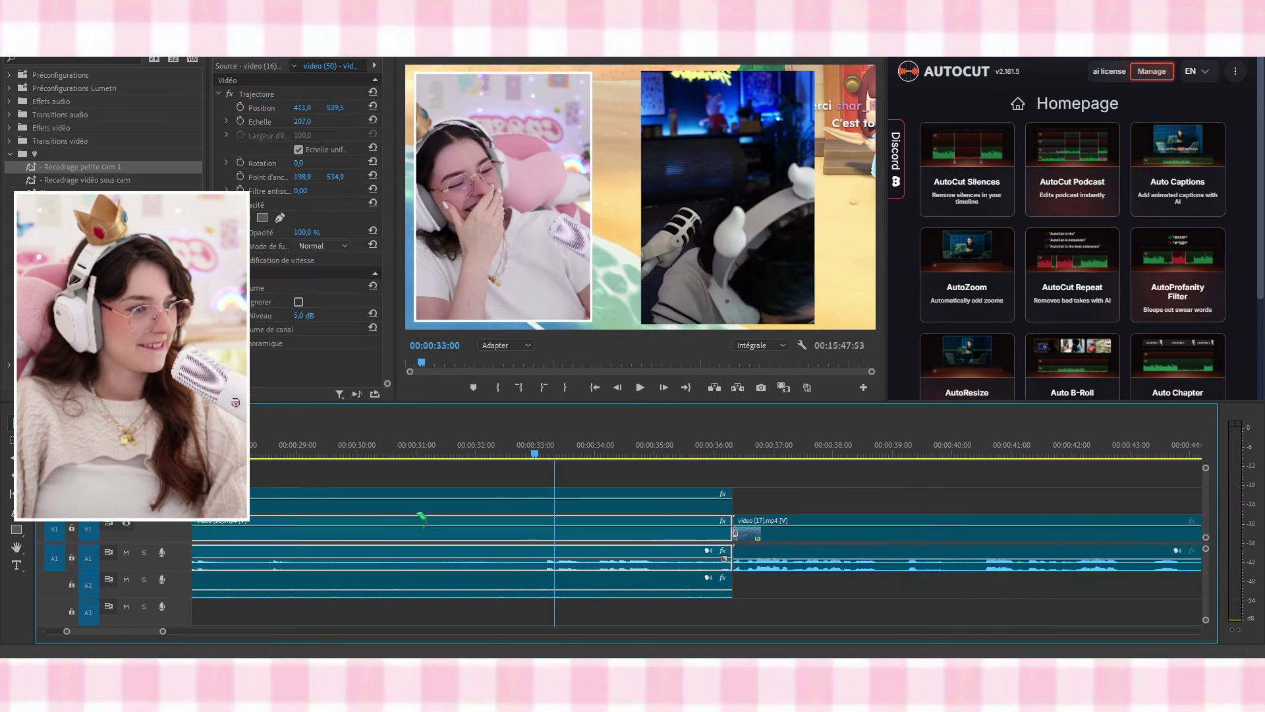
click(429, 454)
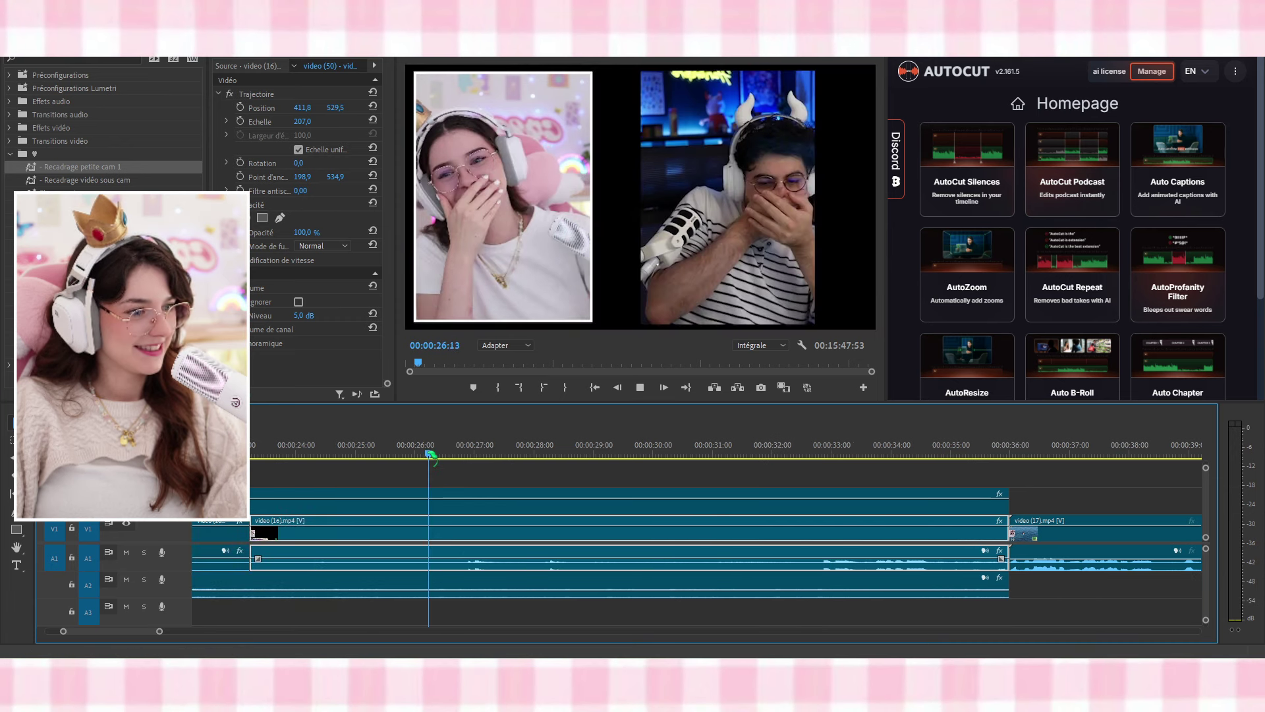
Play the side-by-side passage, cut all its tracks at about 32.7 seconds and delete the parts after the cut
key(space)
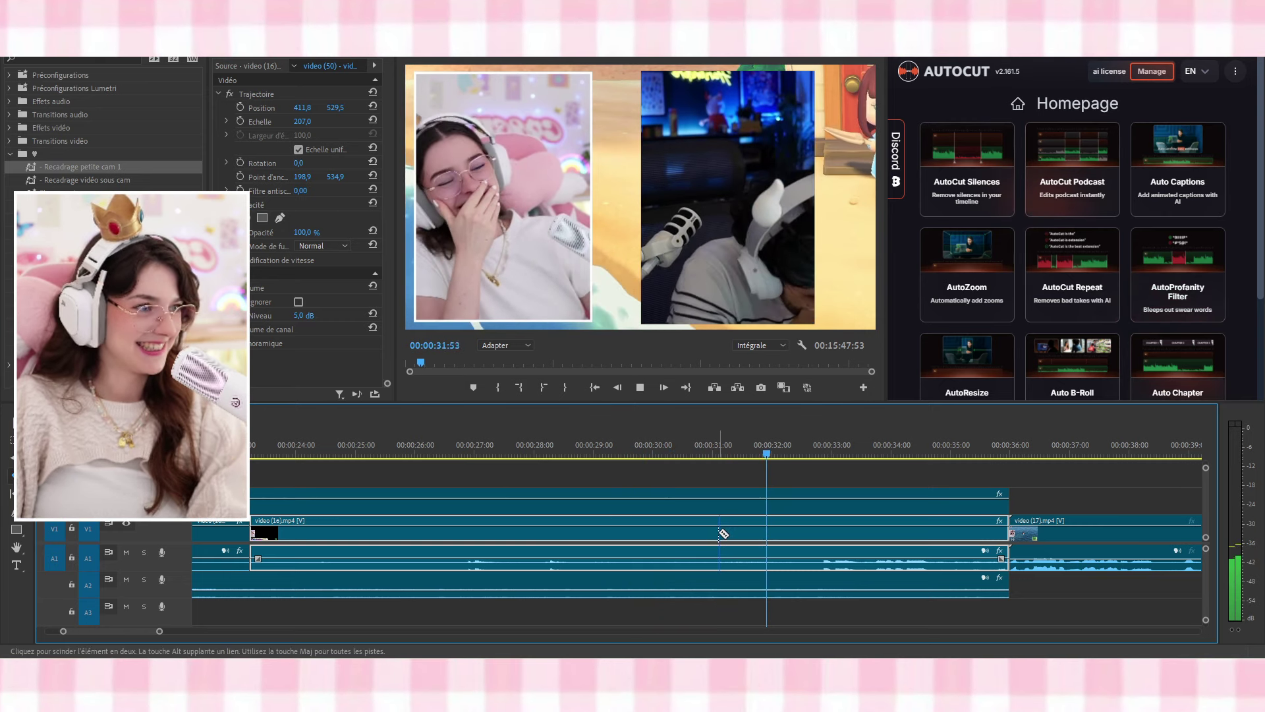
key(space)
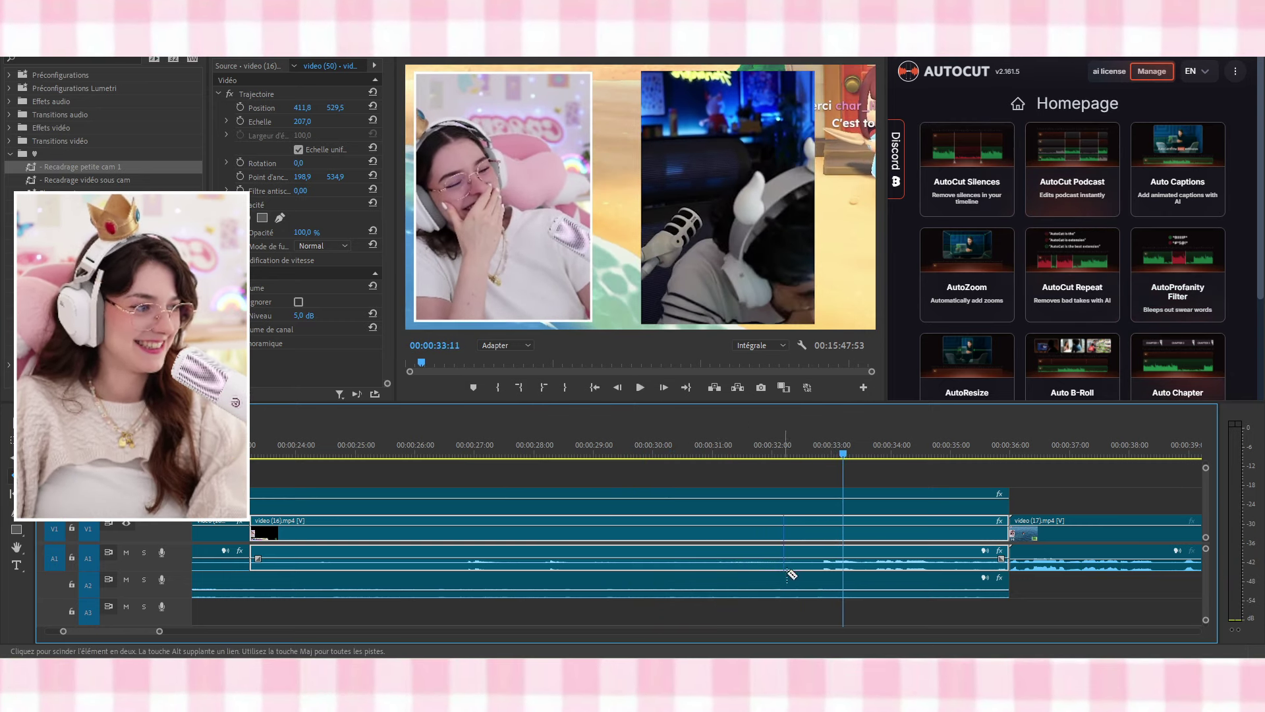
click(820, 591)
key(v)
drag(902, 478, 817, 599)
key(Delete)
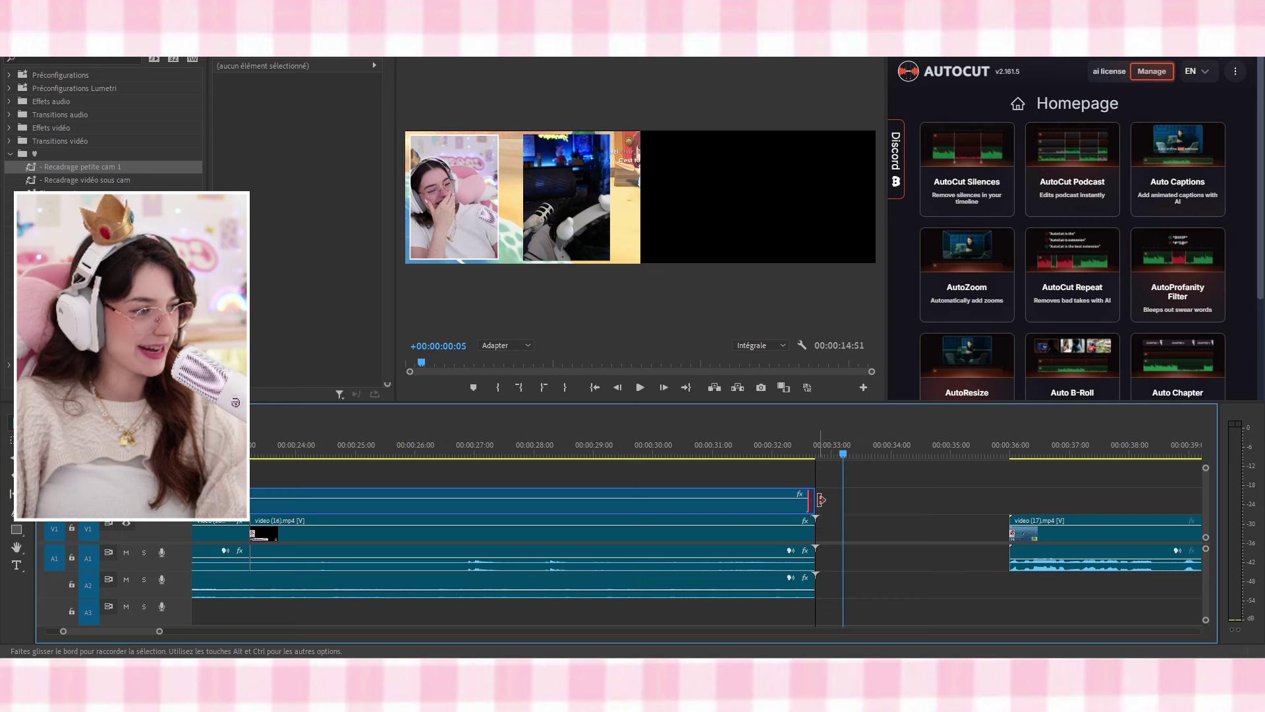
Close the gap before video (17).mp4 and add a fade transition at its join with video (16).mp4
click(940, 531)
key(Delete)
drag(73, 206, 817, 527)
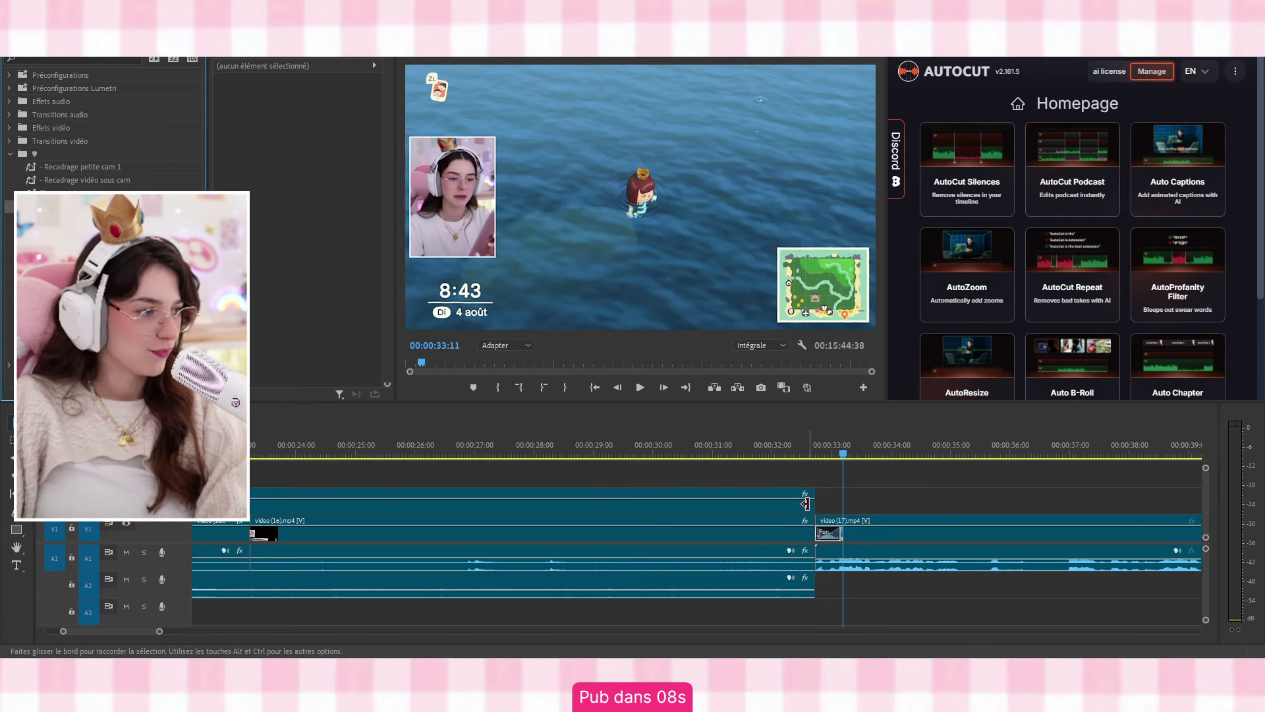
Replay the whole side-by-side passage from about 17 seconds through the start of video (17).mp4
click(500, 461)
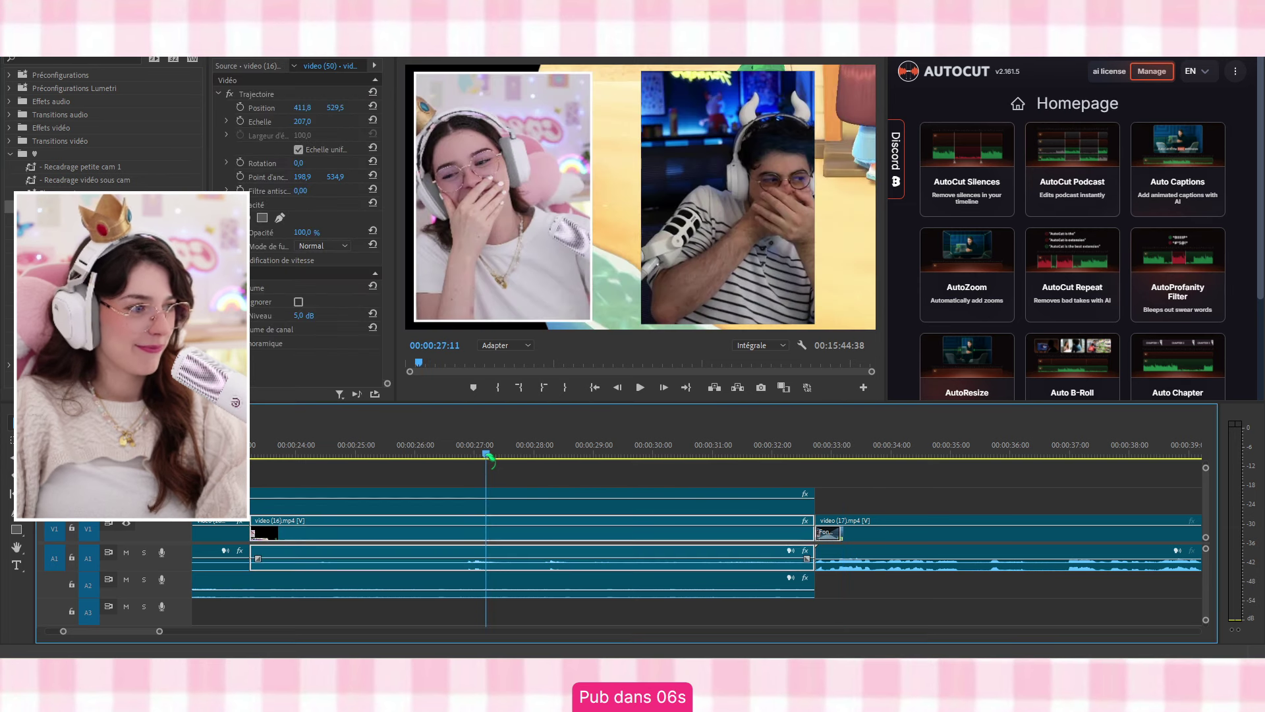
scroll(333, 537, left, 5)
scroll(332, 537, left, 3)
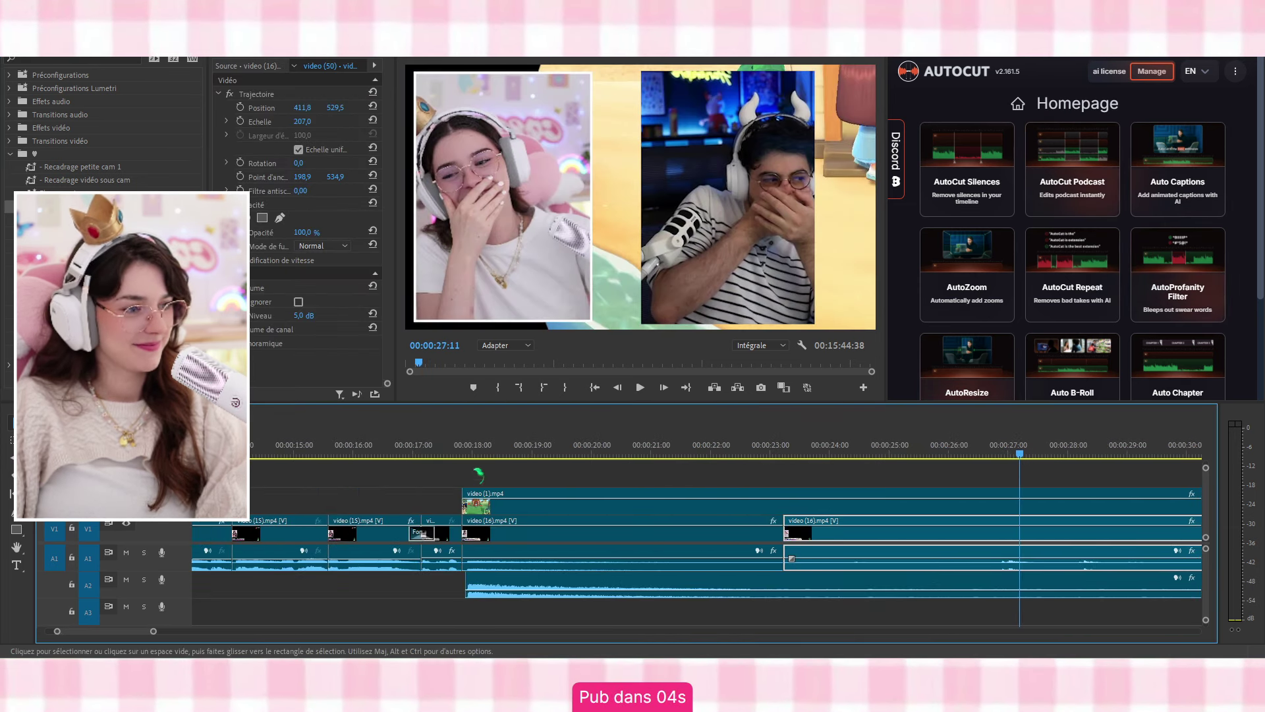
click(421, 448)
key(space)
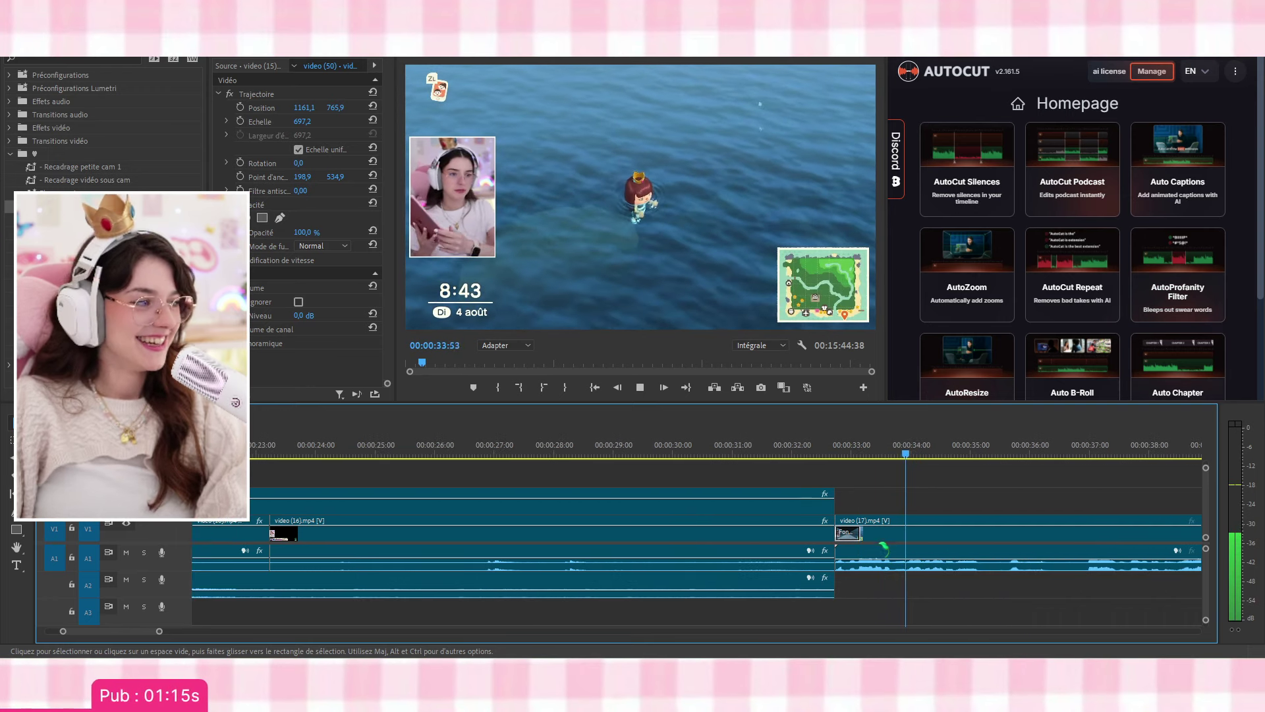
scroll(883, 544, down, 1)
key(space)
Copy the Trajectoire settings of the first video (16).mp4 clip (Position 411,8 / 529,5, Echelle 207,0) onto video (17).mp4
scroll(627, 558, up, 4)
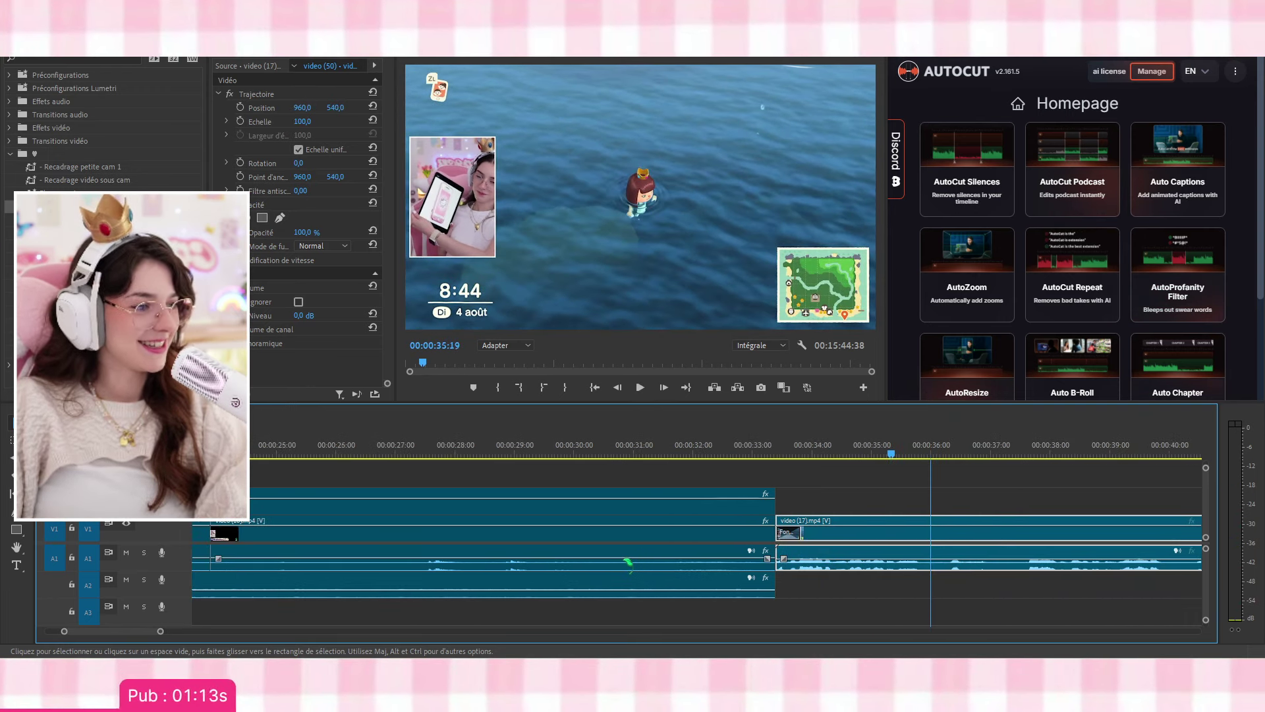
scroll(555, 548, up, 4)
click(285, 531)
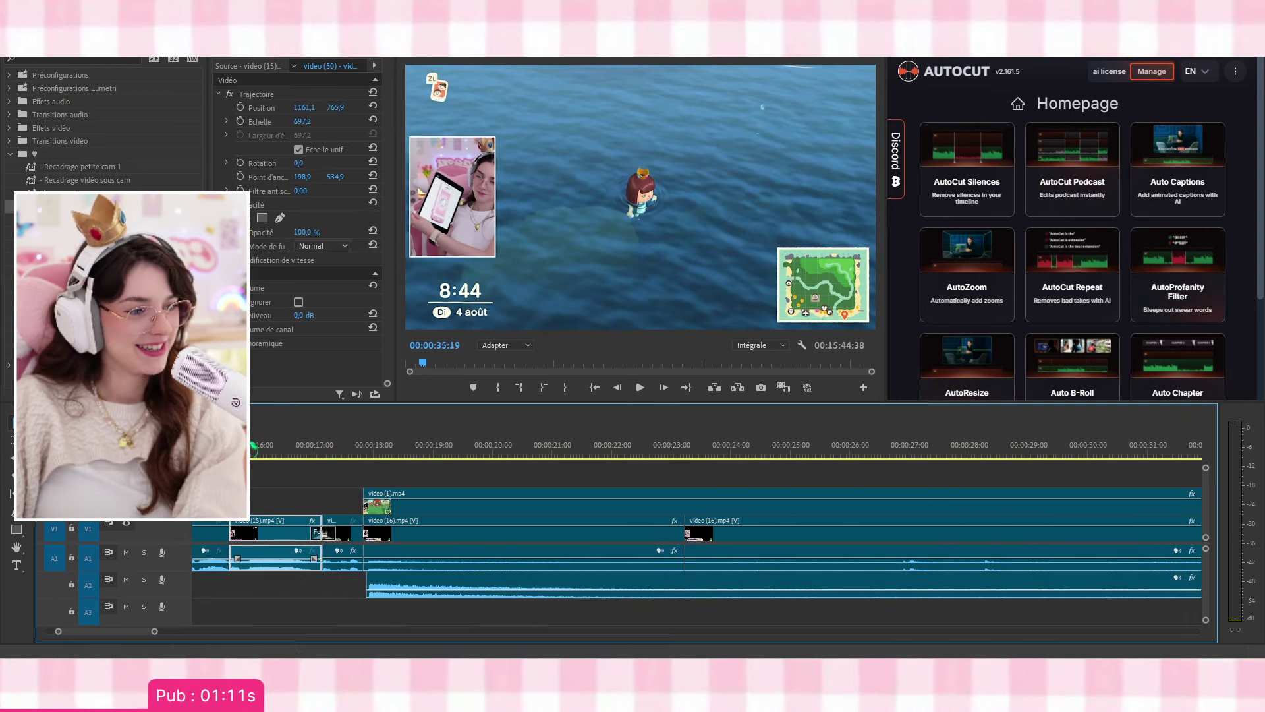
click(249, 453)
click(337, 454)
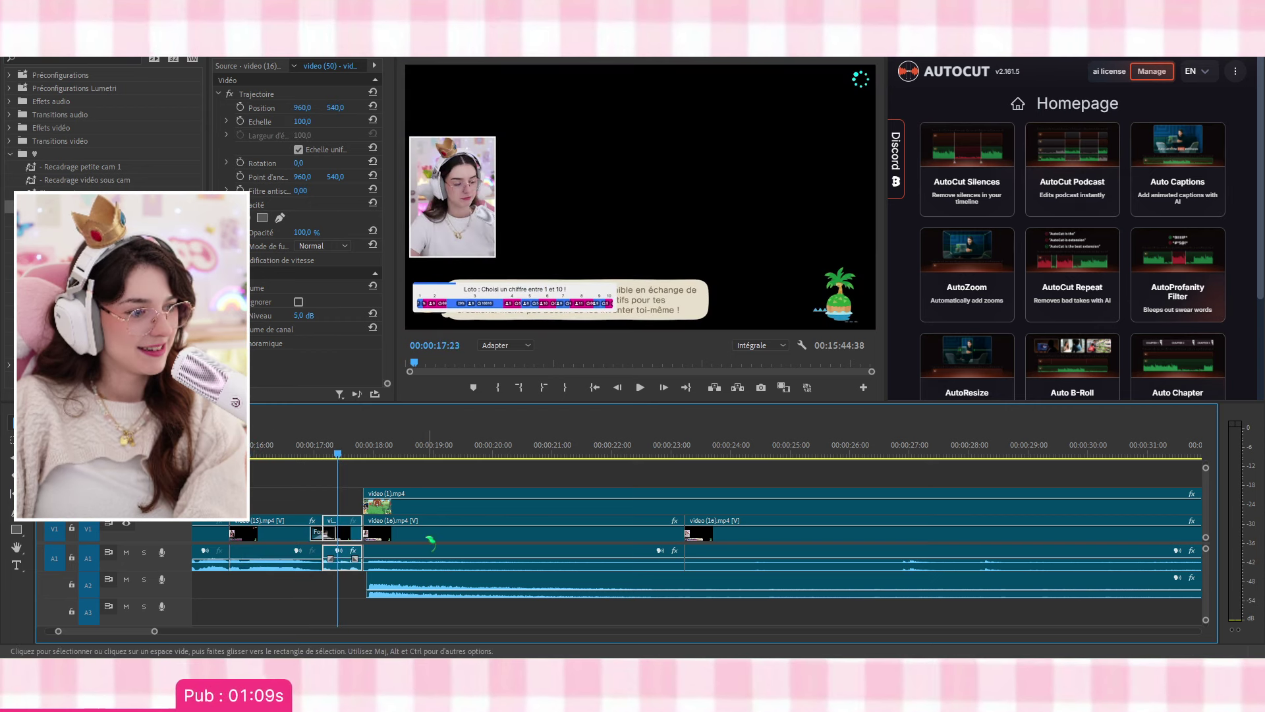
click(434, 458)
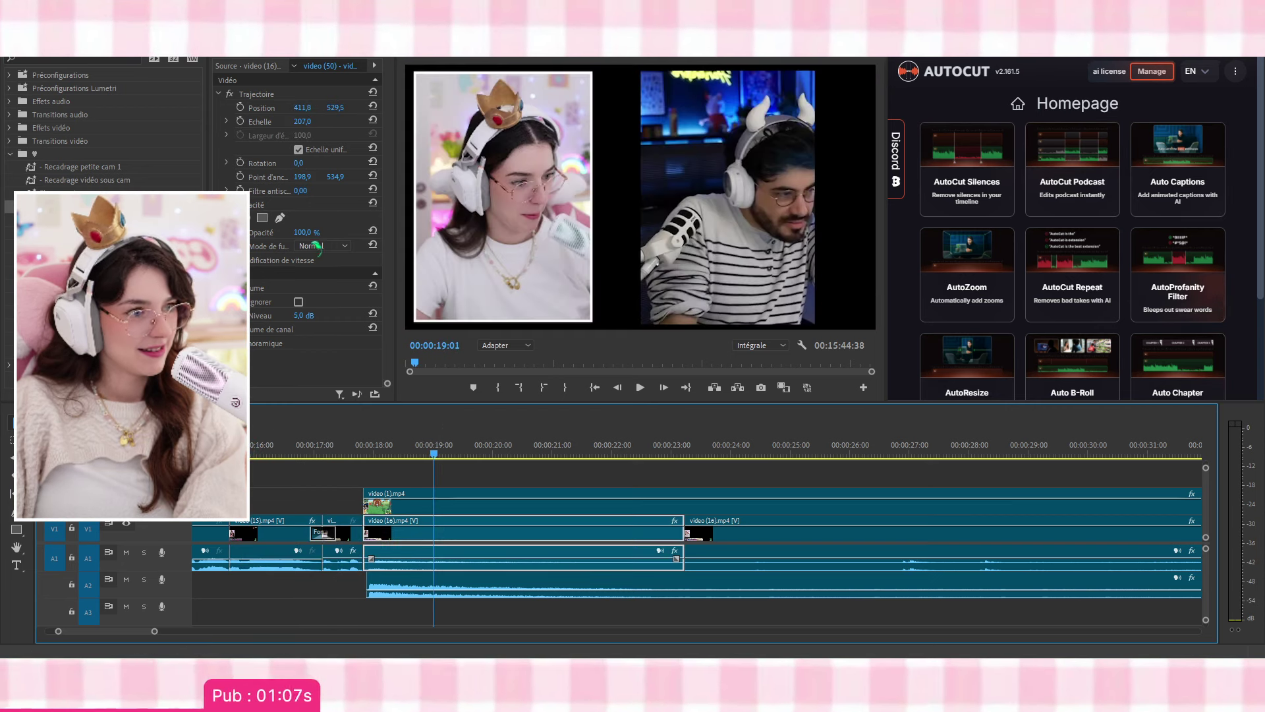
click(269, 96)
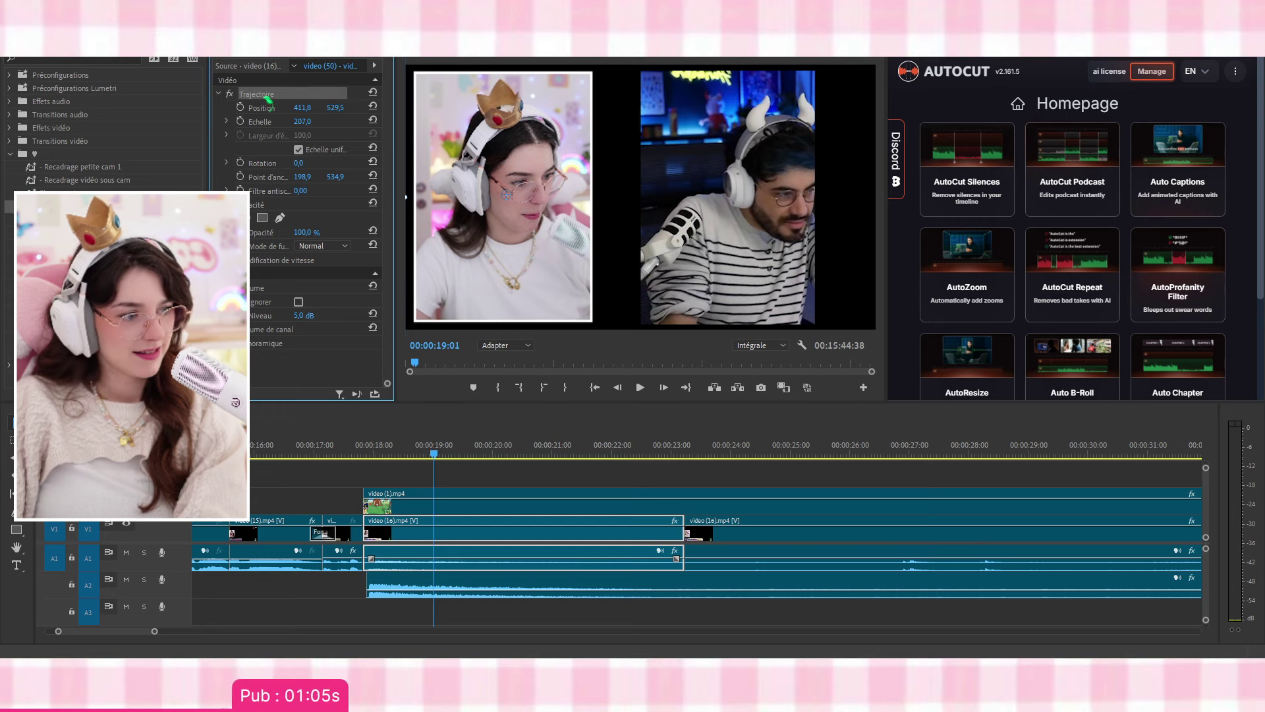
scroll(678, 533, down, 5)
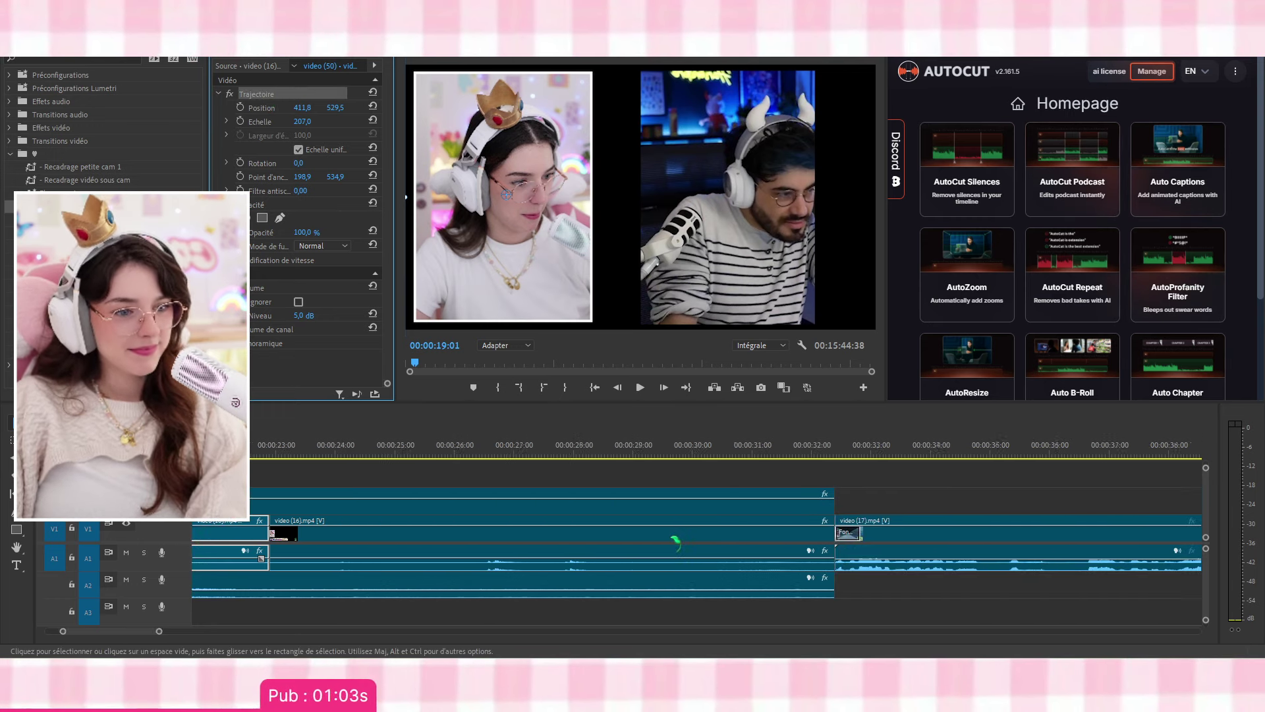
scroll(675, 537, down, 2)
click(817, 455)
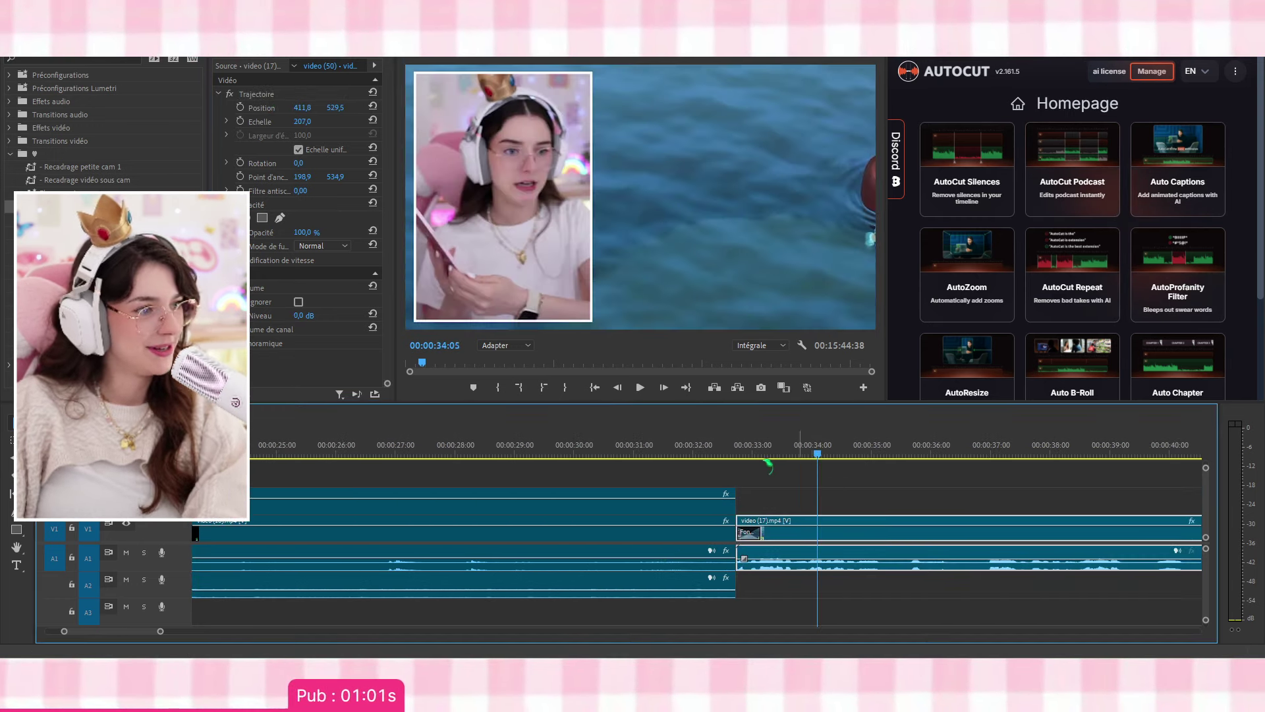
Play the enlarged video (17).mp4 from its start to about 49 seconds, looking for a point to end it
click(733, 448)
key(space)
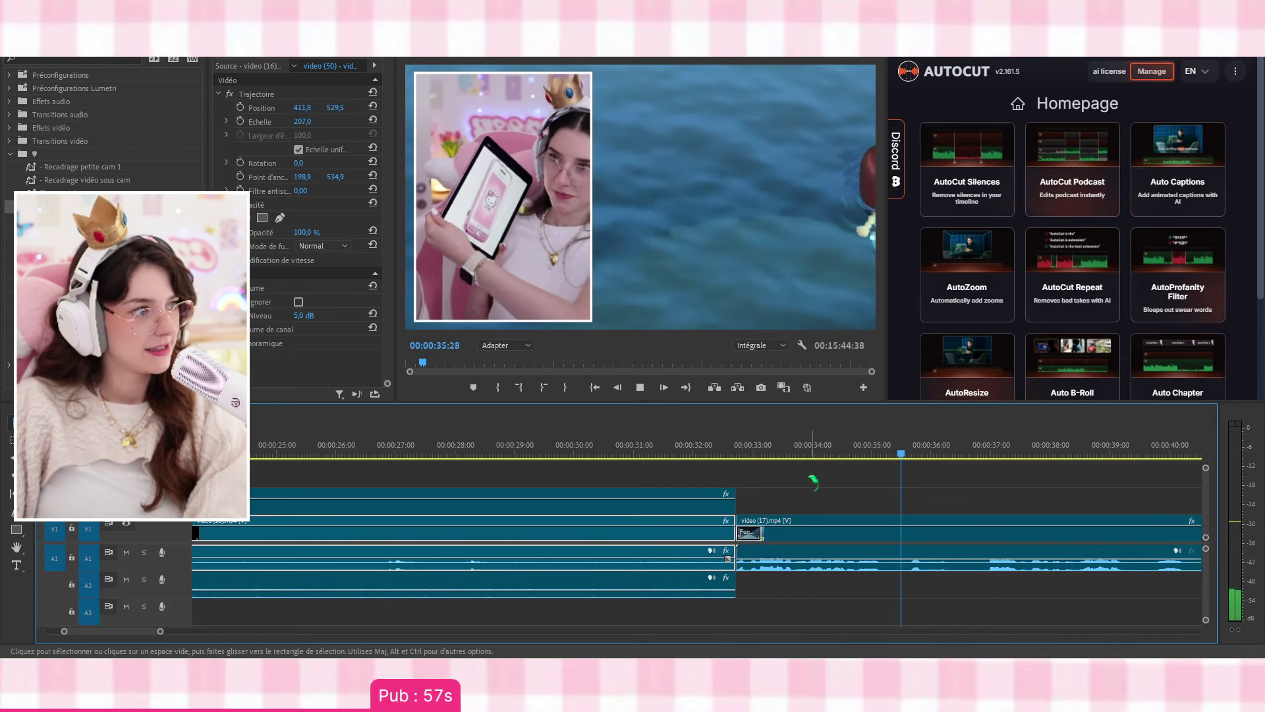
scroll(926, 566, down, 5)
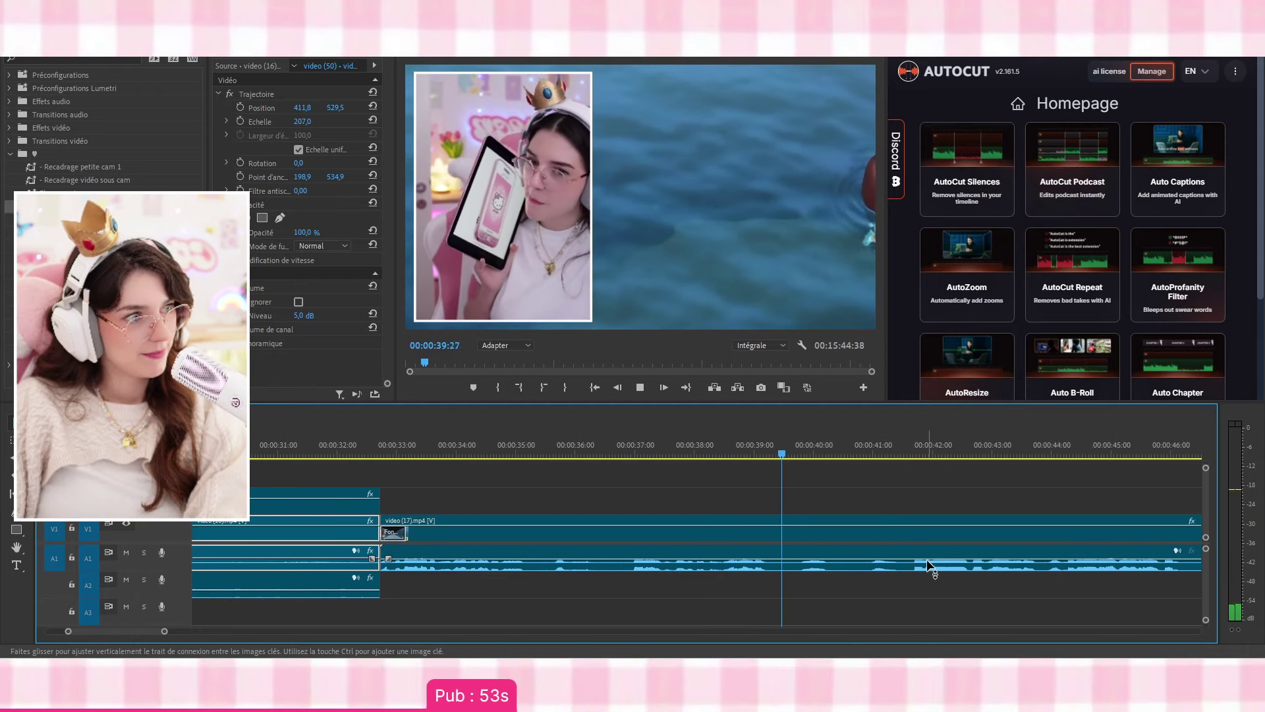
scroll(927, 561, down, 1)
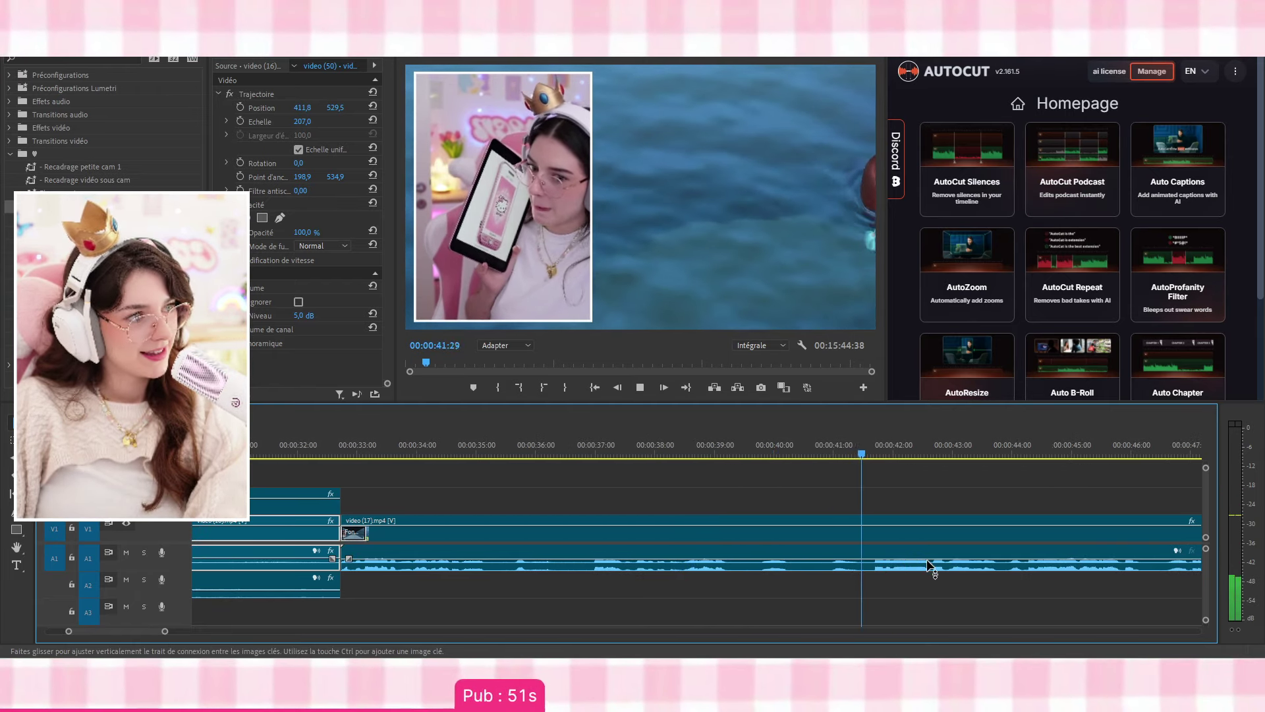
scroll(930, 568, down, 2)
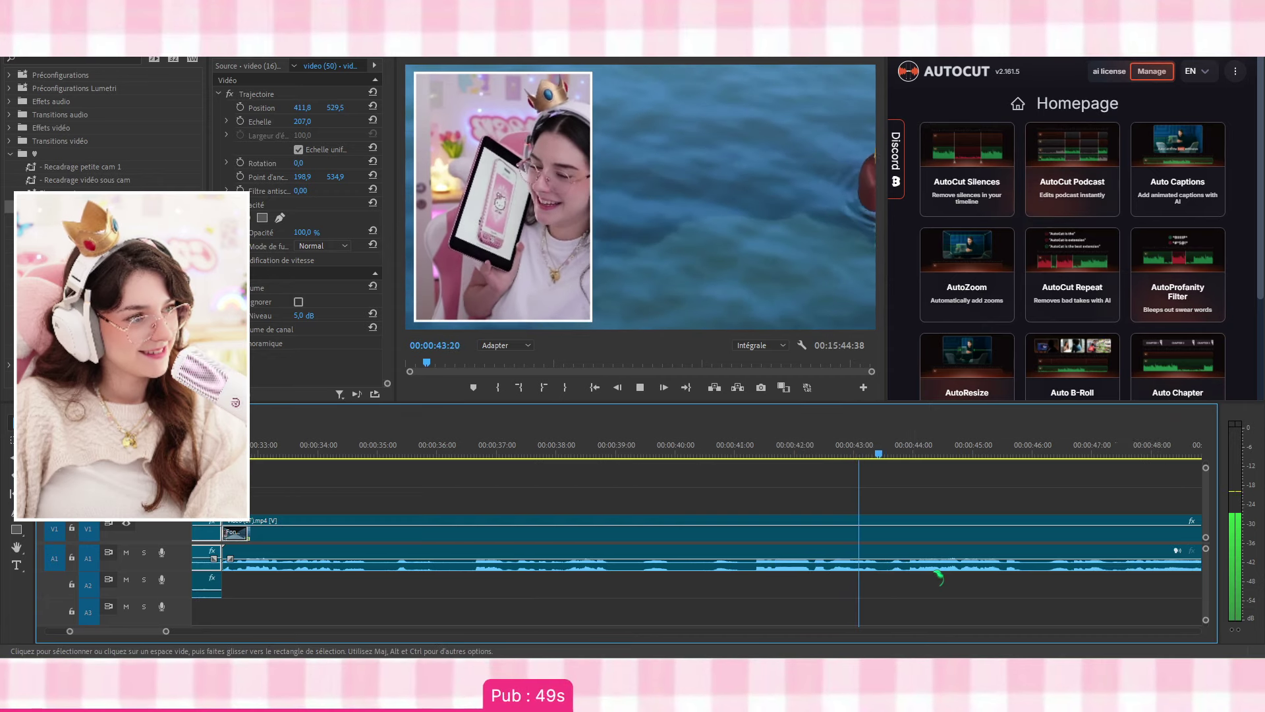
scroll(936, 574, down, 1)
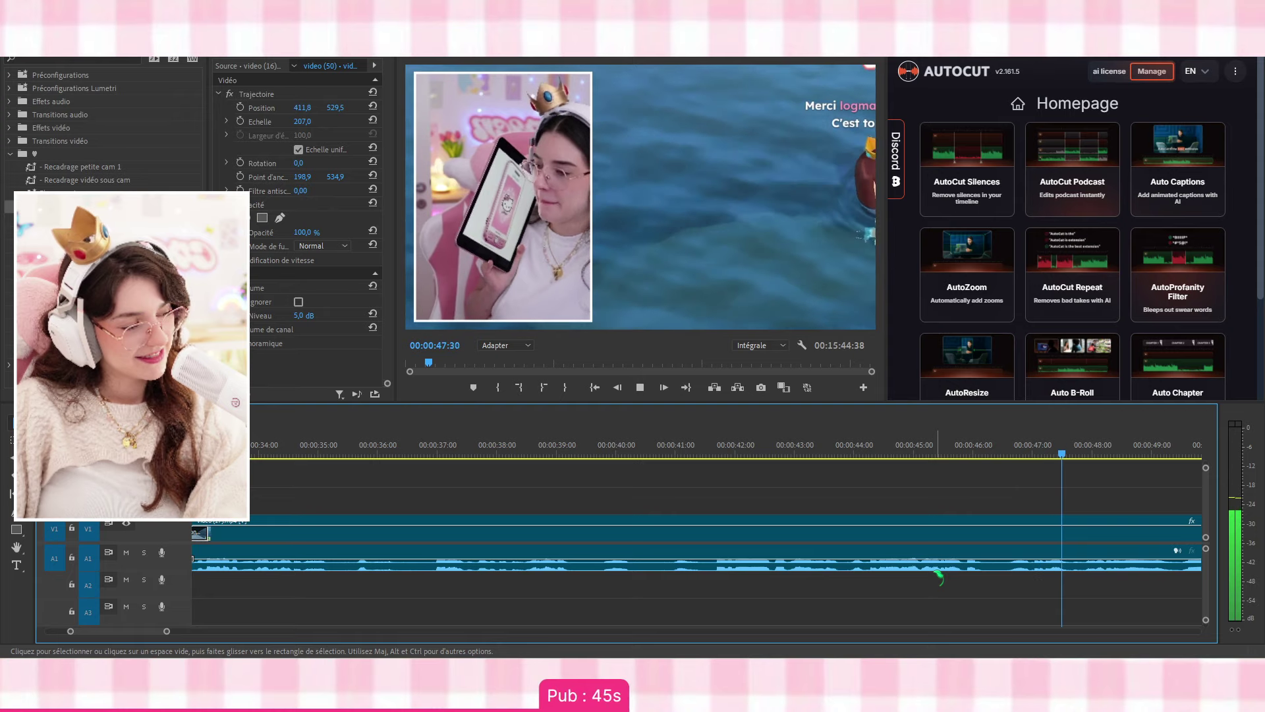
scroll(938, 573, down, 4)
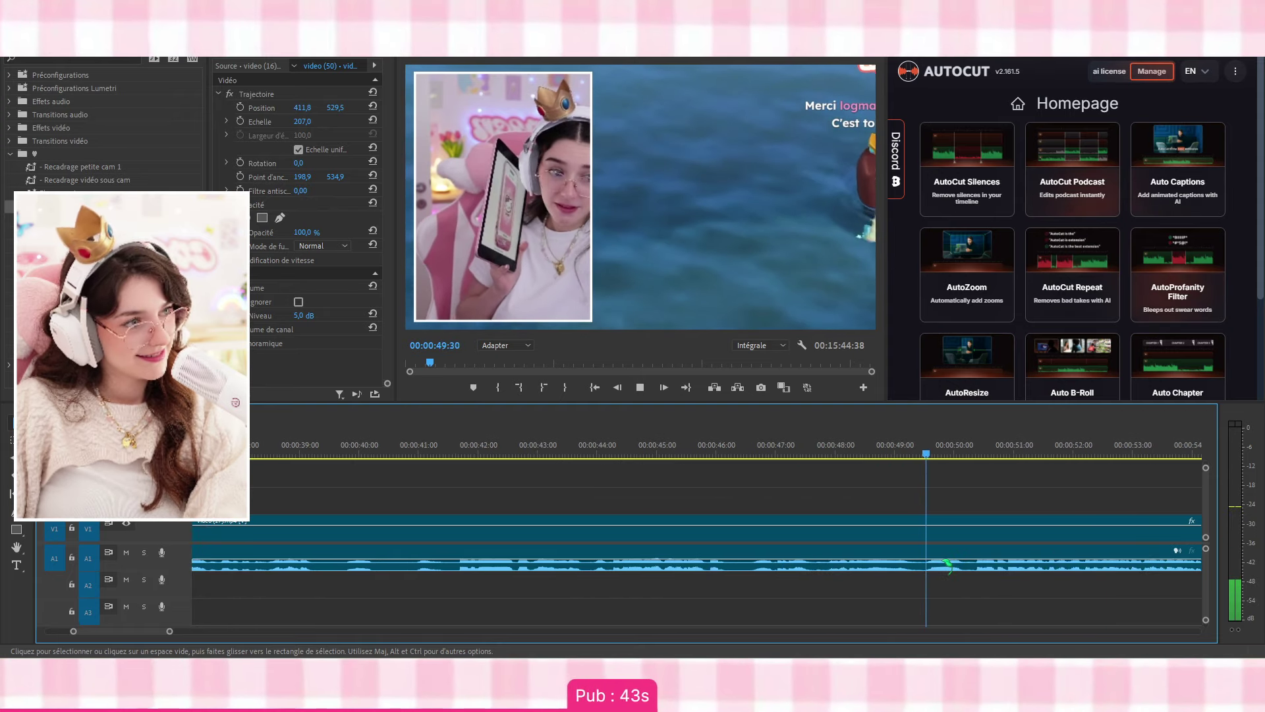
Cut video (17).mp4 at about 46.2 seconds, delete the rest and close the gap before video (18).mp4
click(697, 448)
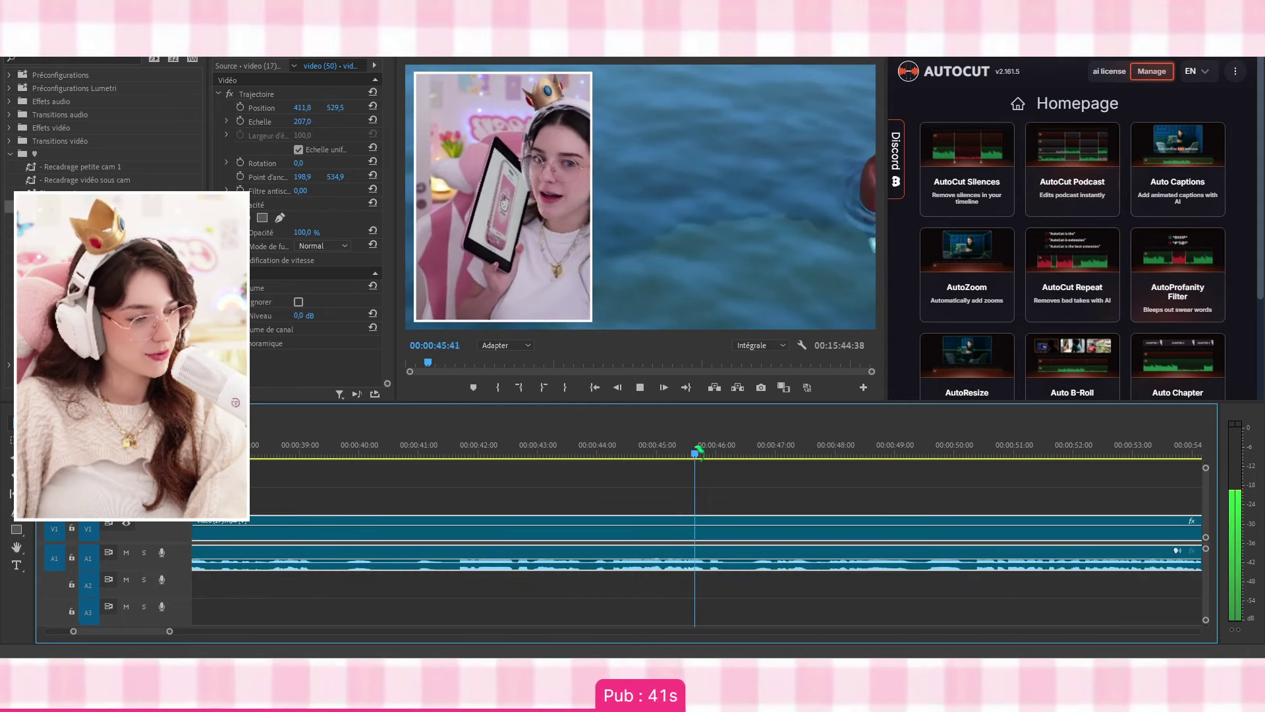
key(space)
click(731, 559)
key(v)
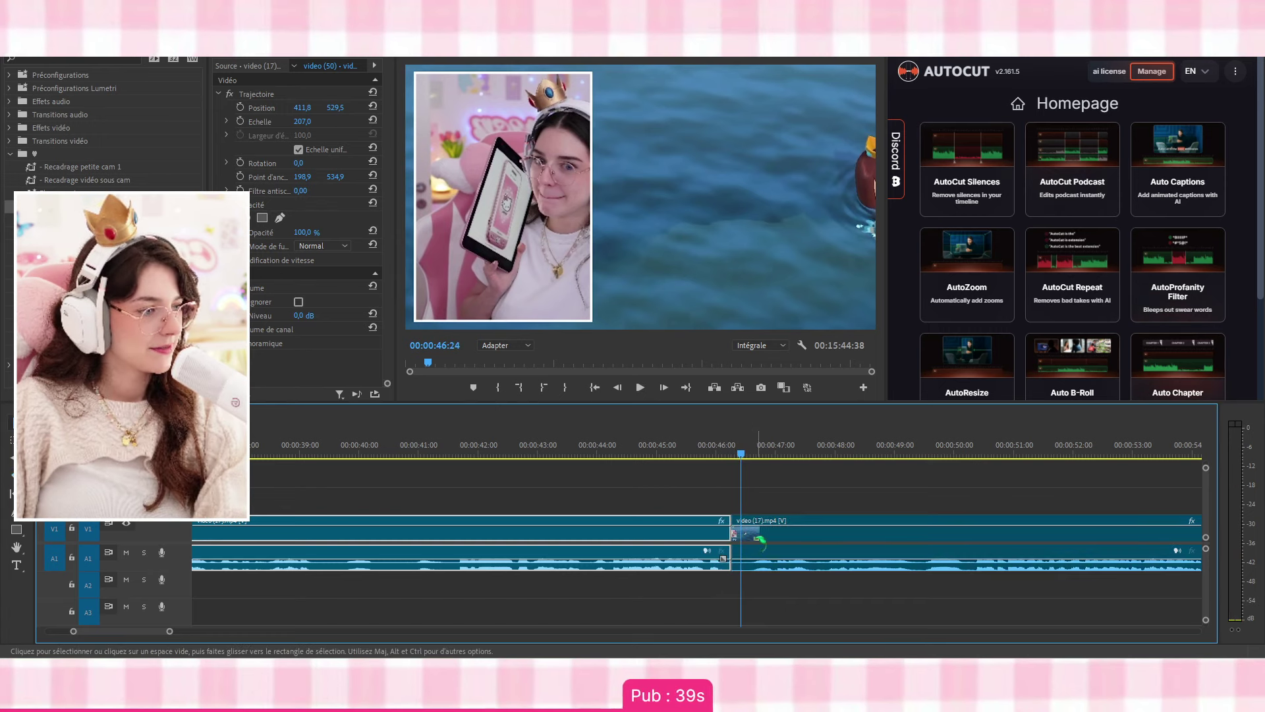
click(761, 537)
key(Delete)
click(782, 539)
key(Delete)
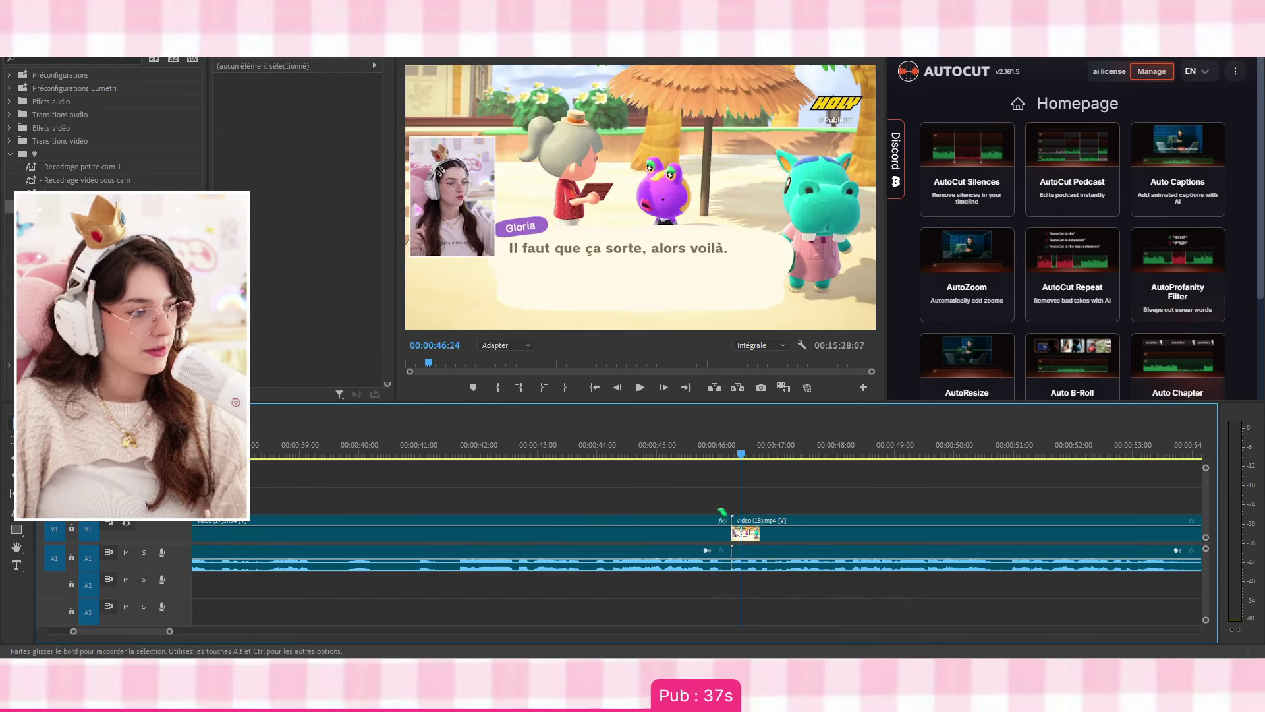
Add a fade transition between video (17).mp4 and video (18).mp4 and play across the join
drag(739, 533, 738, 534)
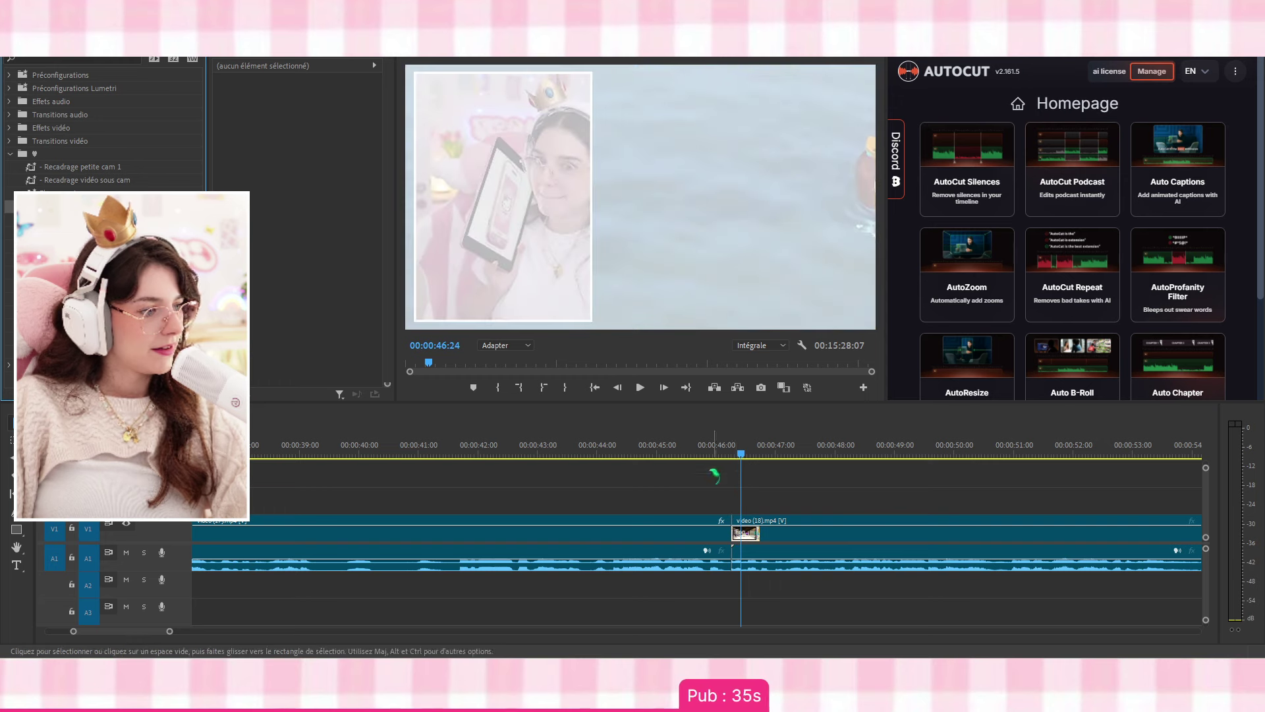
drag(715, 448, 687, 449)
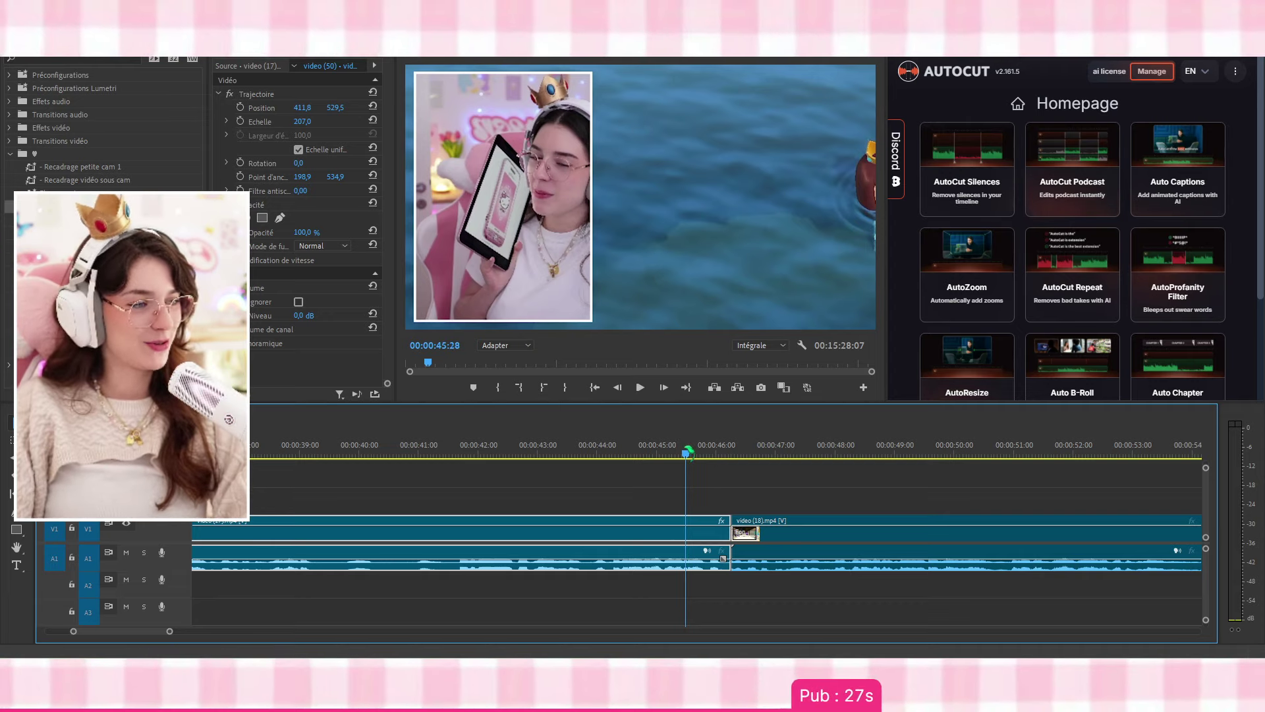
key(space)
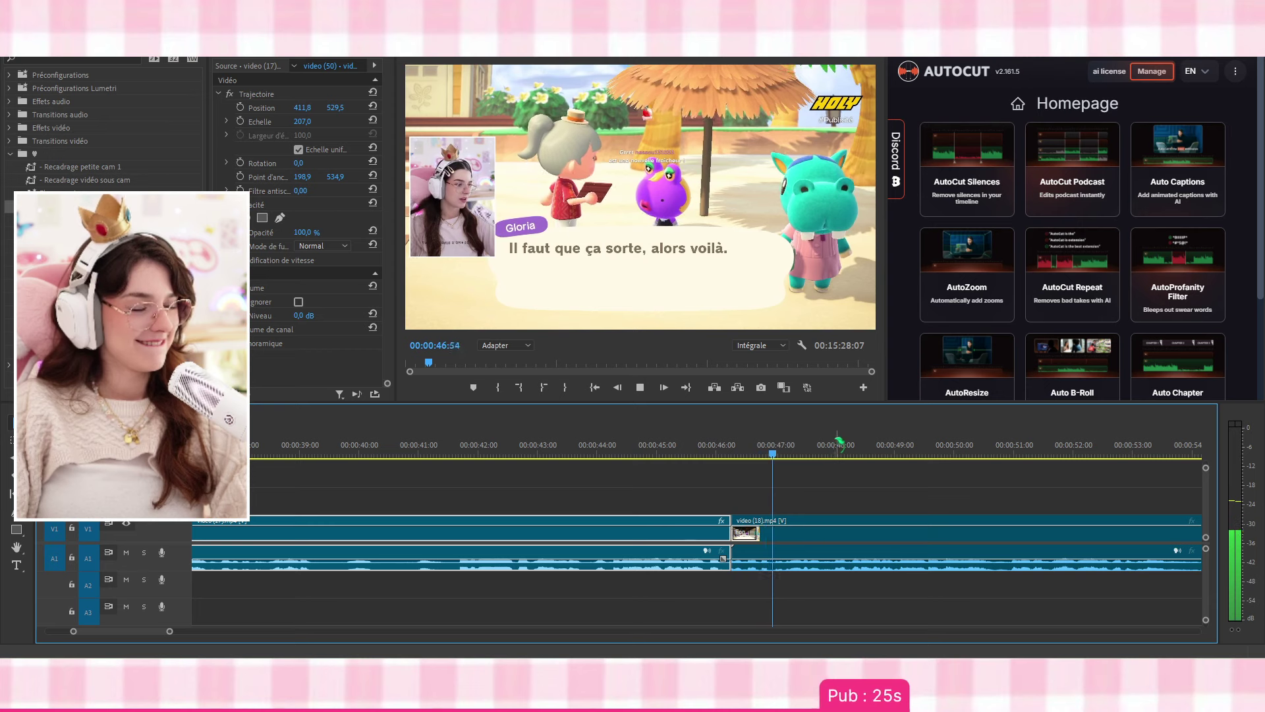
Cut off about the first two seconds of video (18).mp4, delete them and close the gap after video (17).mp4
click(791, 530)
click(682, 448)
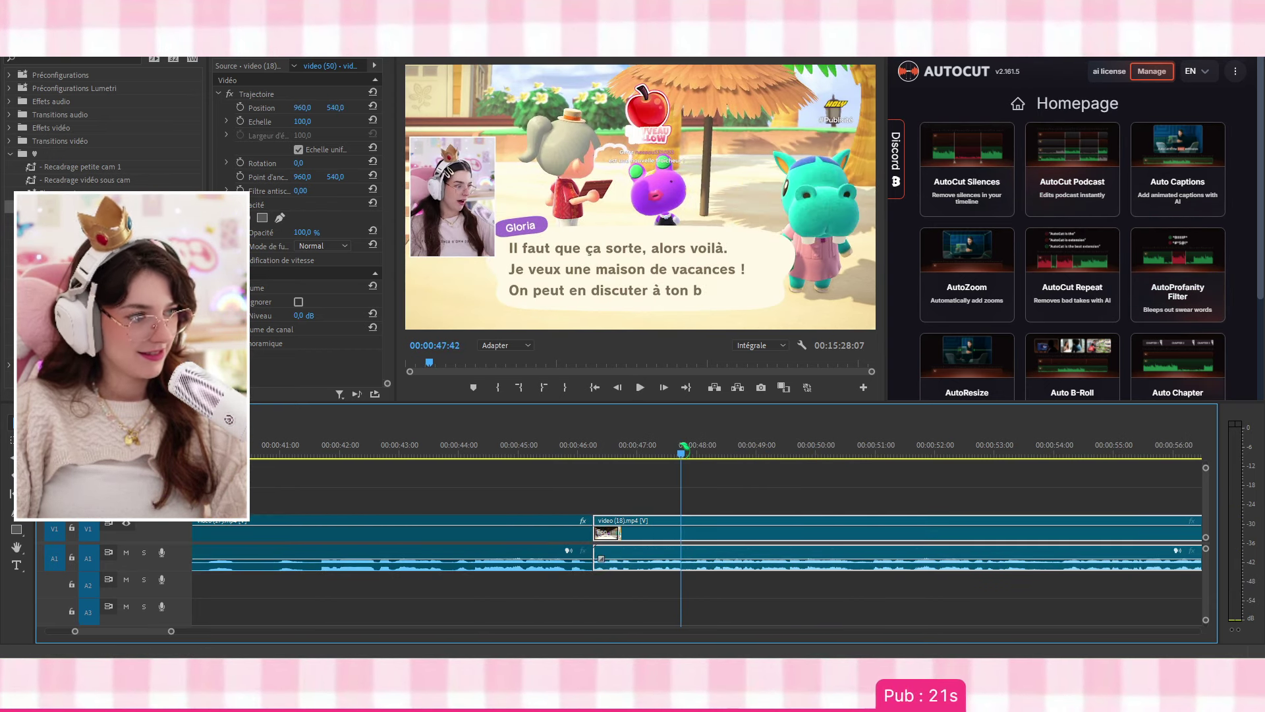
key(space)
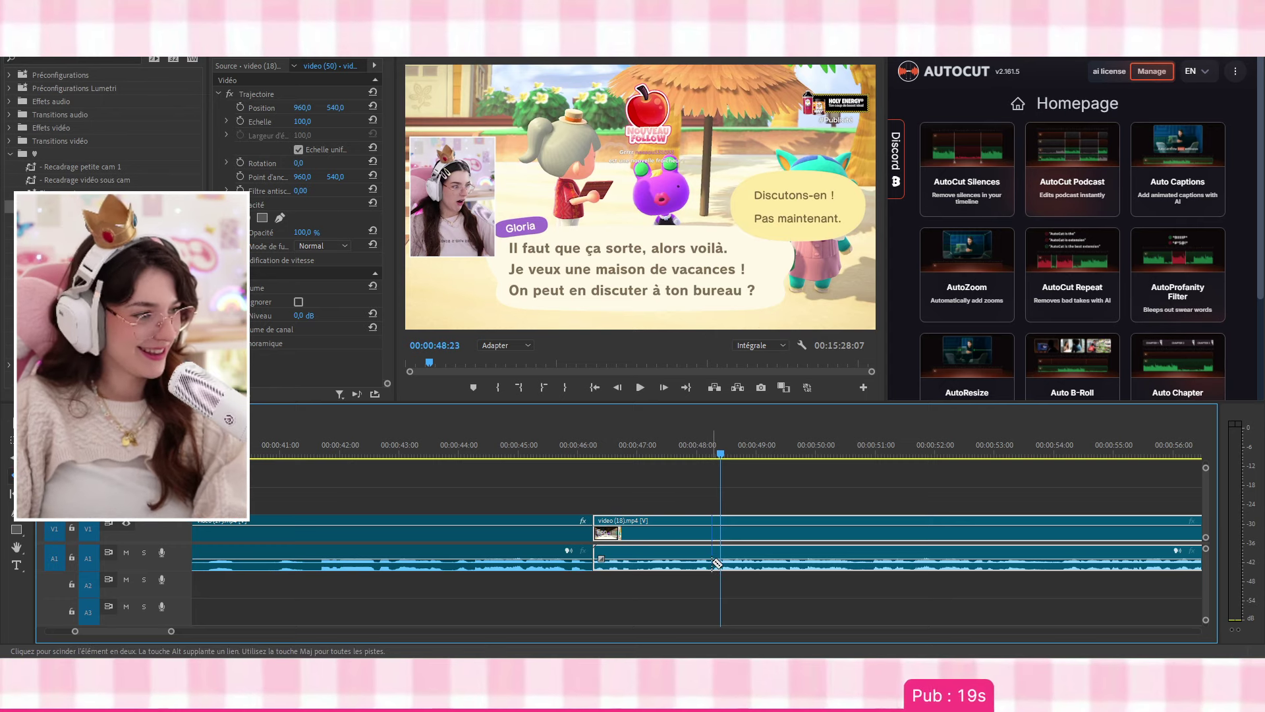
click(714, 563)
key(v)
key(Delete)
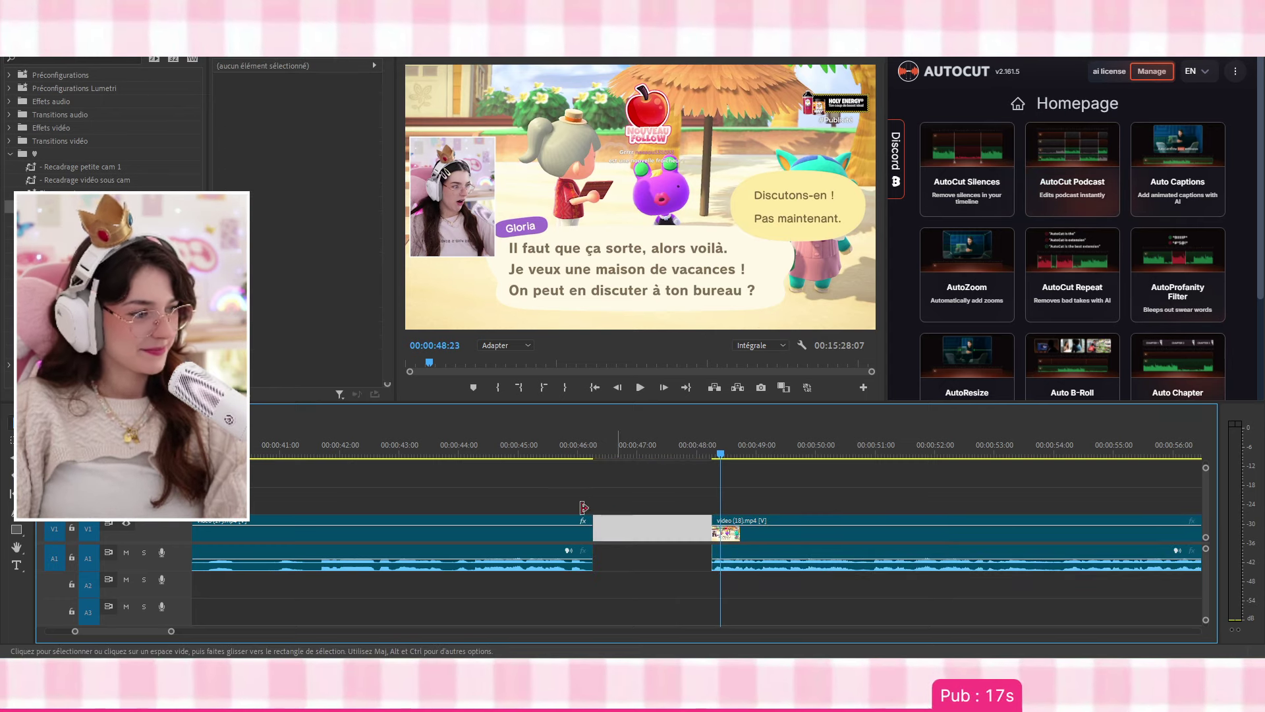
key(Delete)
Place a fade transition between video (17).mp4 and the shortened video (18).mp4, and play from the join
drag(79, 206, 594, 533)
click(594, 444)
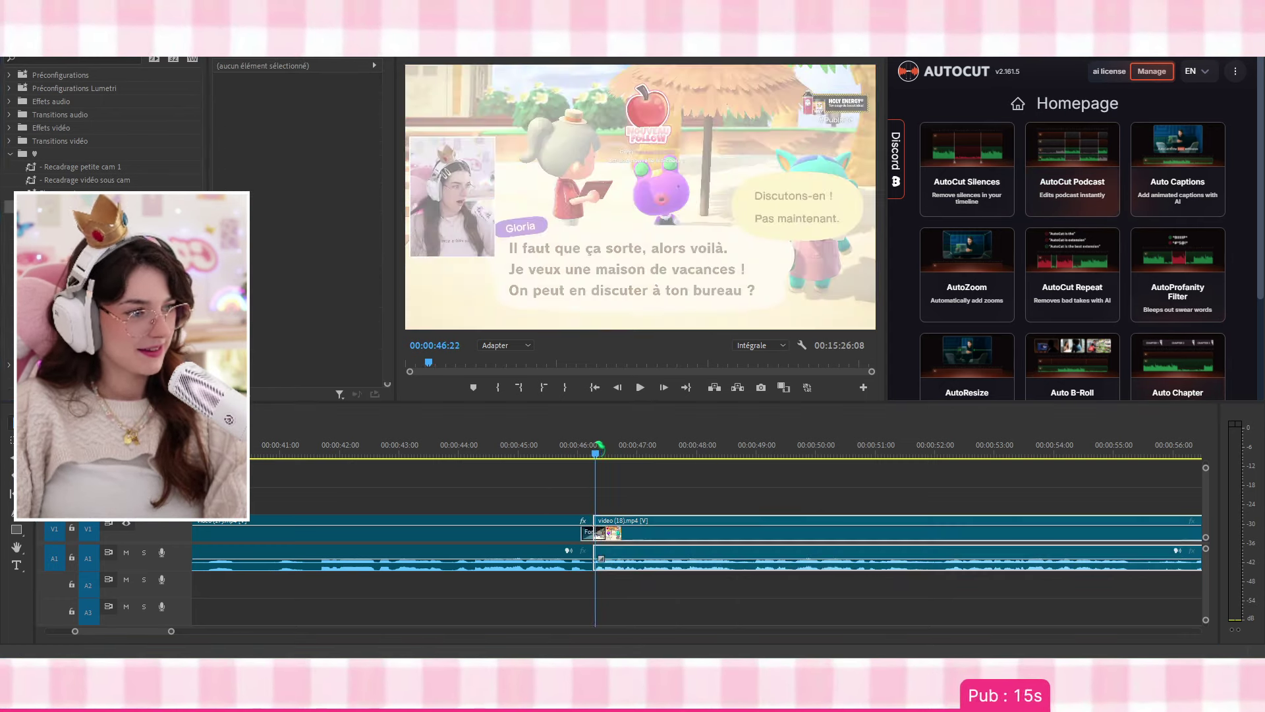
key(space)
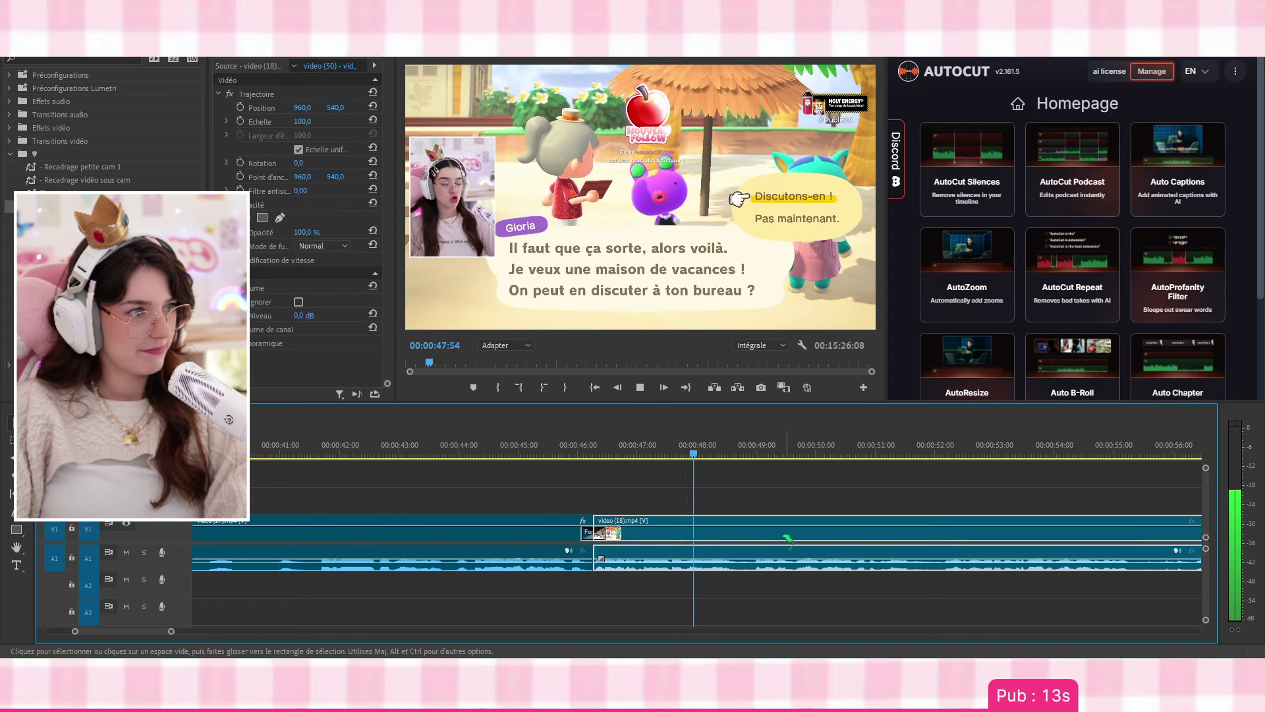
key(space)
Cut video (18).mp4 at about 47.5, 48.7 and 52 seconds, and move the playhead inside the last segment before 52 seconds
key(c)
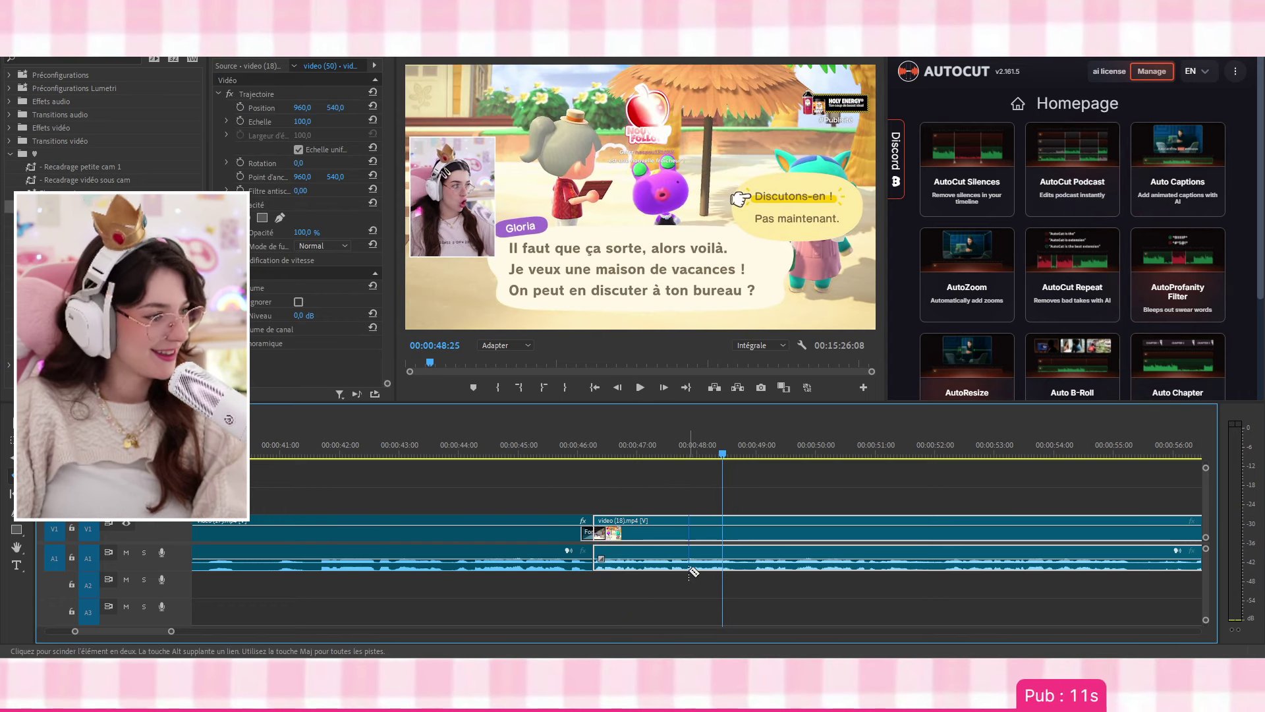
click(670, 568)
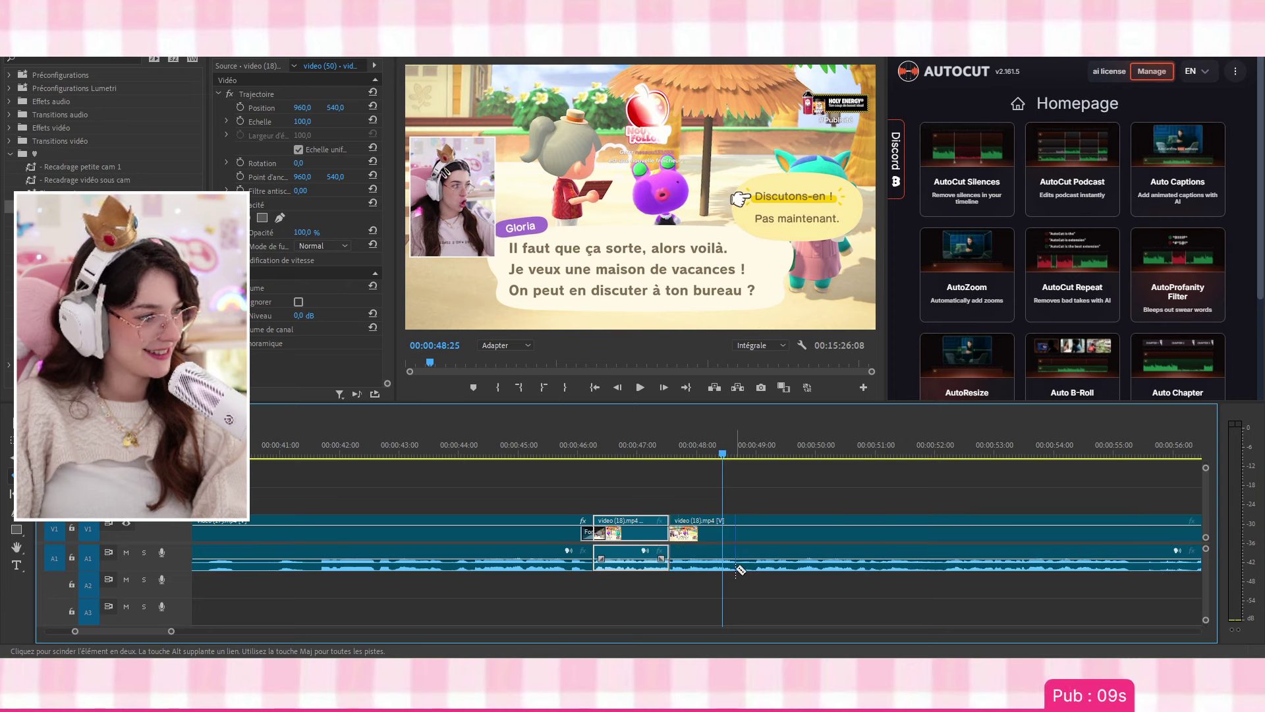
key(space)
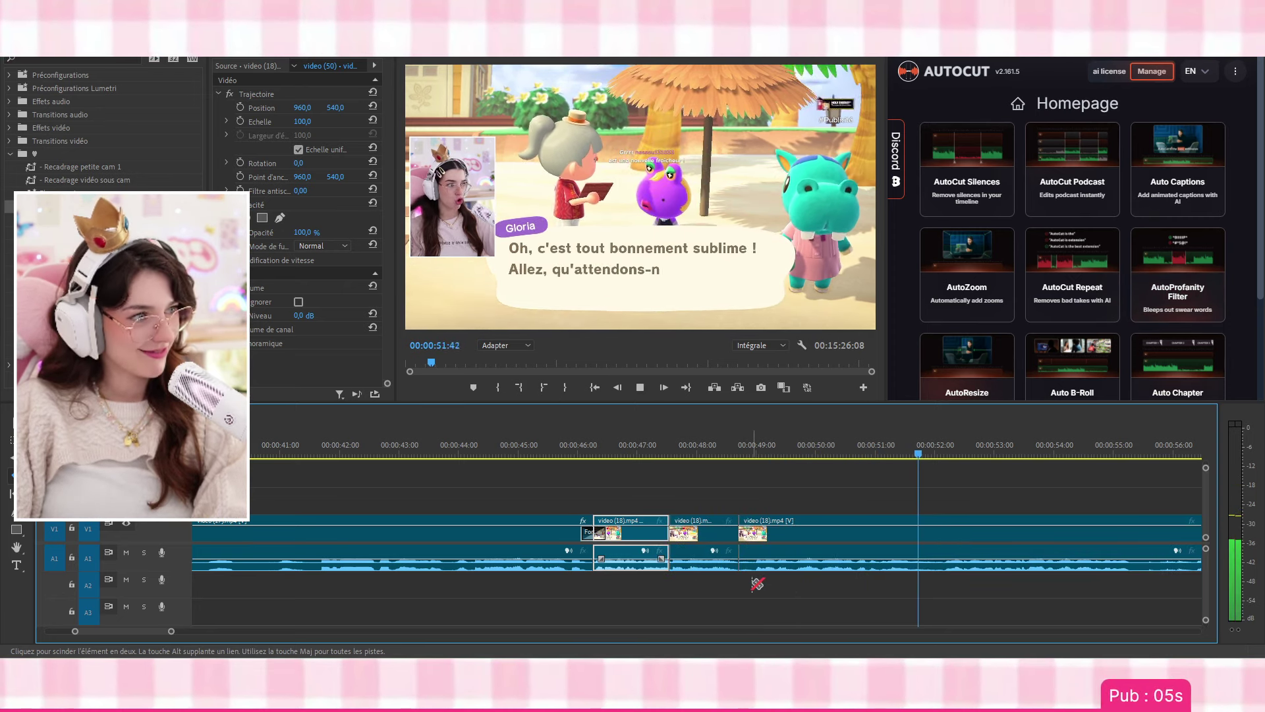
key(space)
click(935, 563)
click(827, 448)
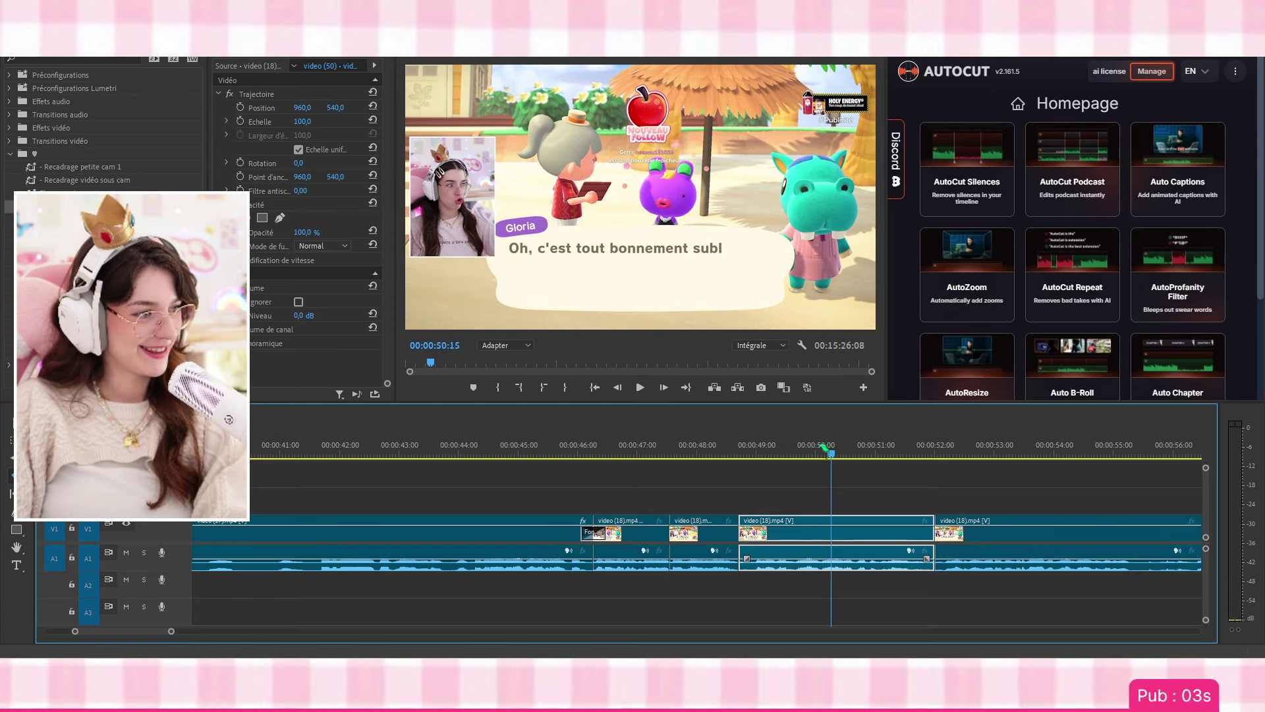
Scale the video (18).mp4 segment between about 48.7 and 52 seconds to about 370% on the purple character, and return to before the fade
click(672, 344)
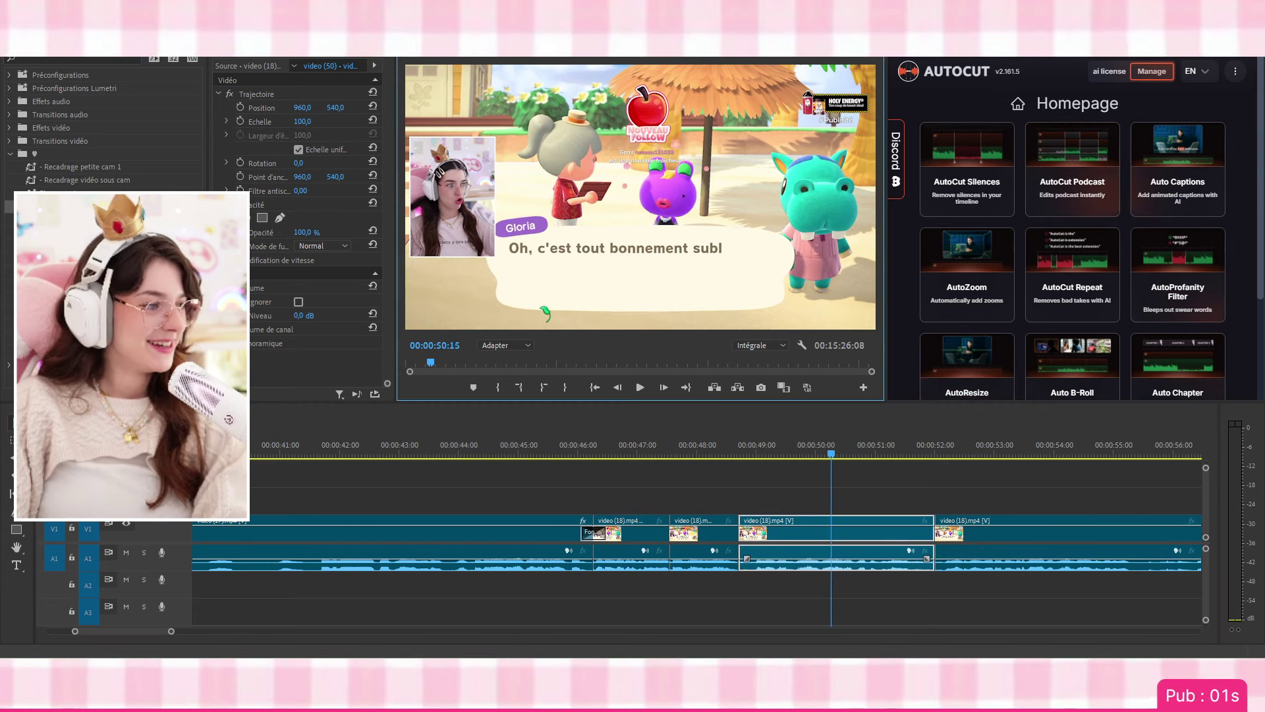
click(617, 251)
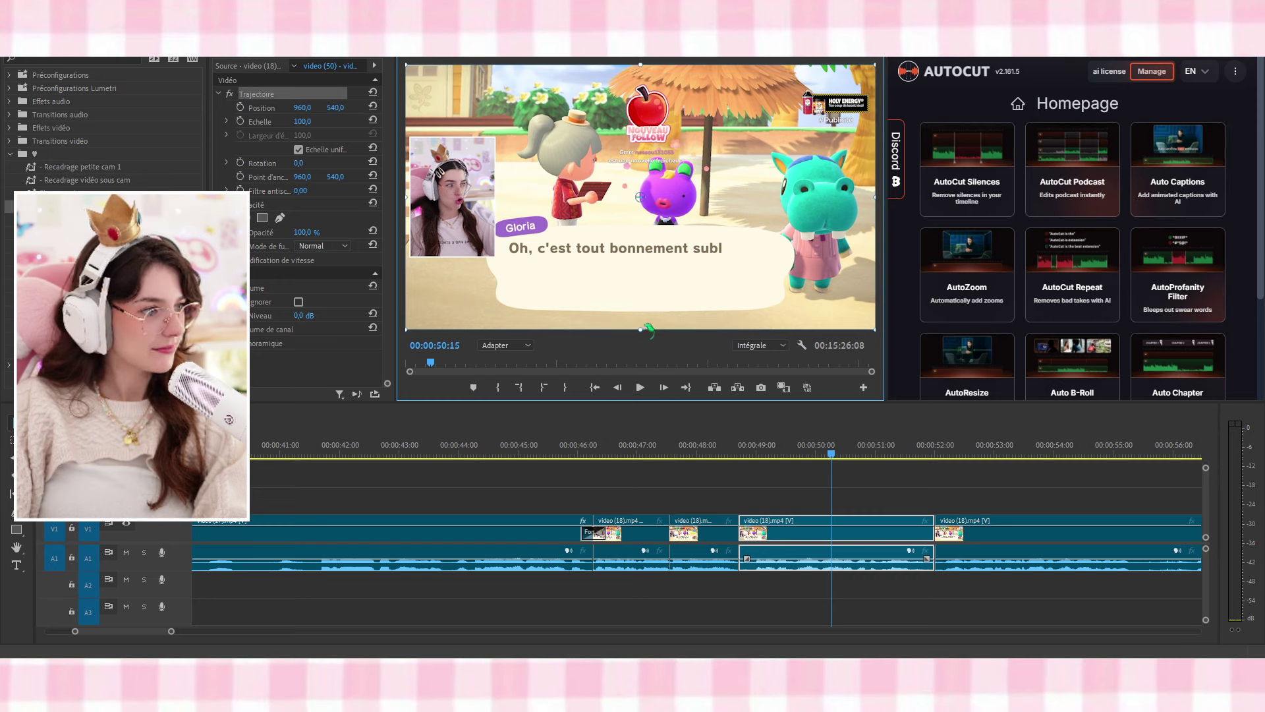
drag(639, 330, 639, 677)
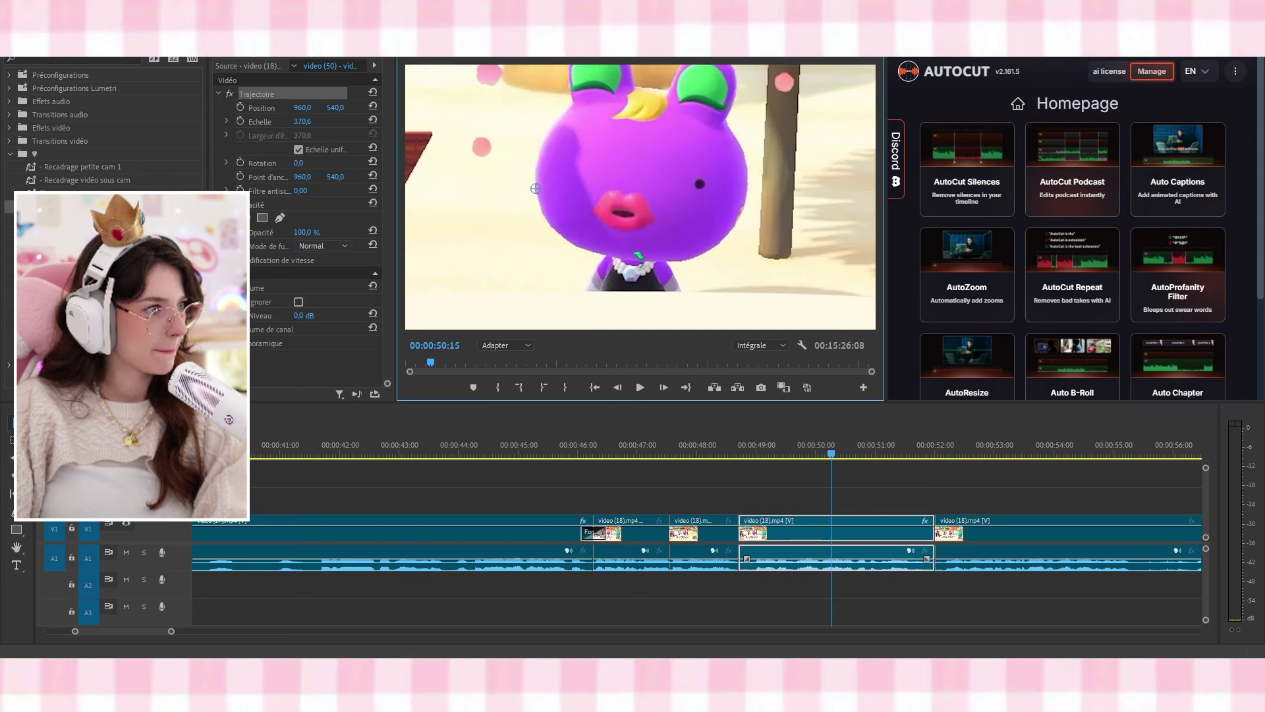
click(697, 443)
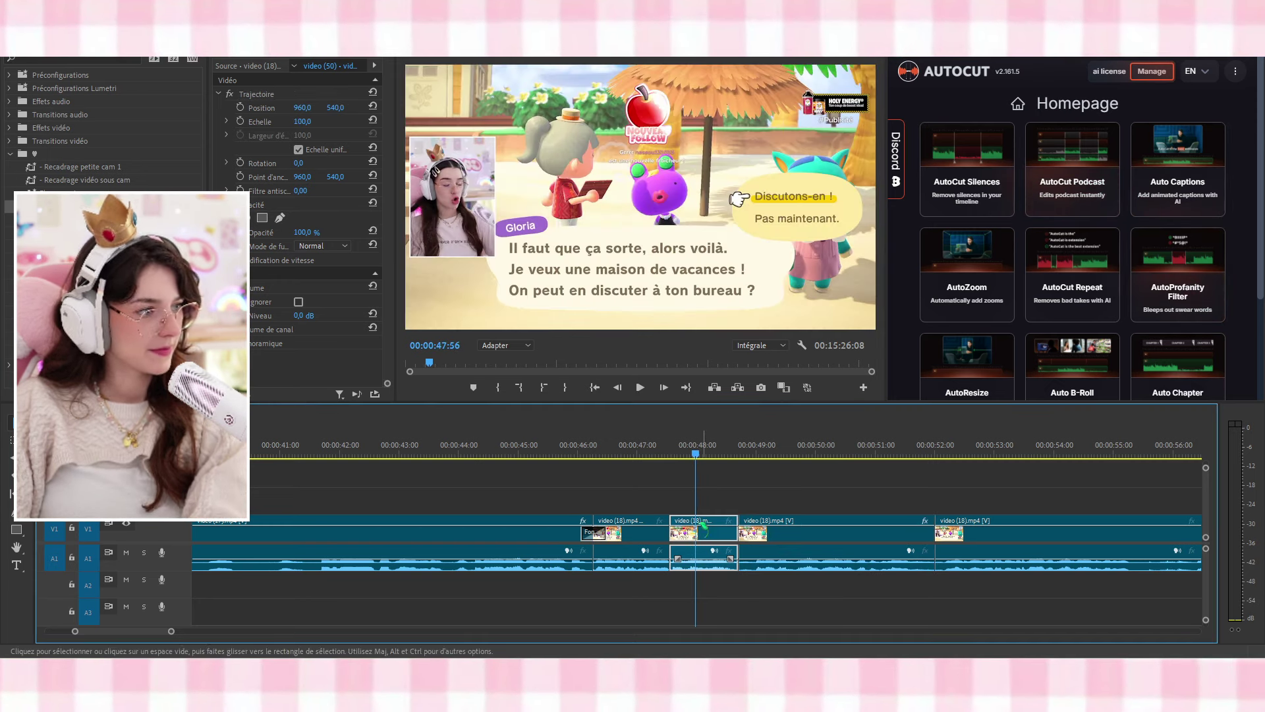
click(572, 453)
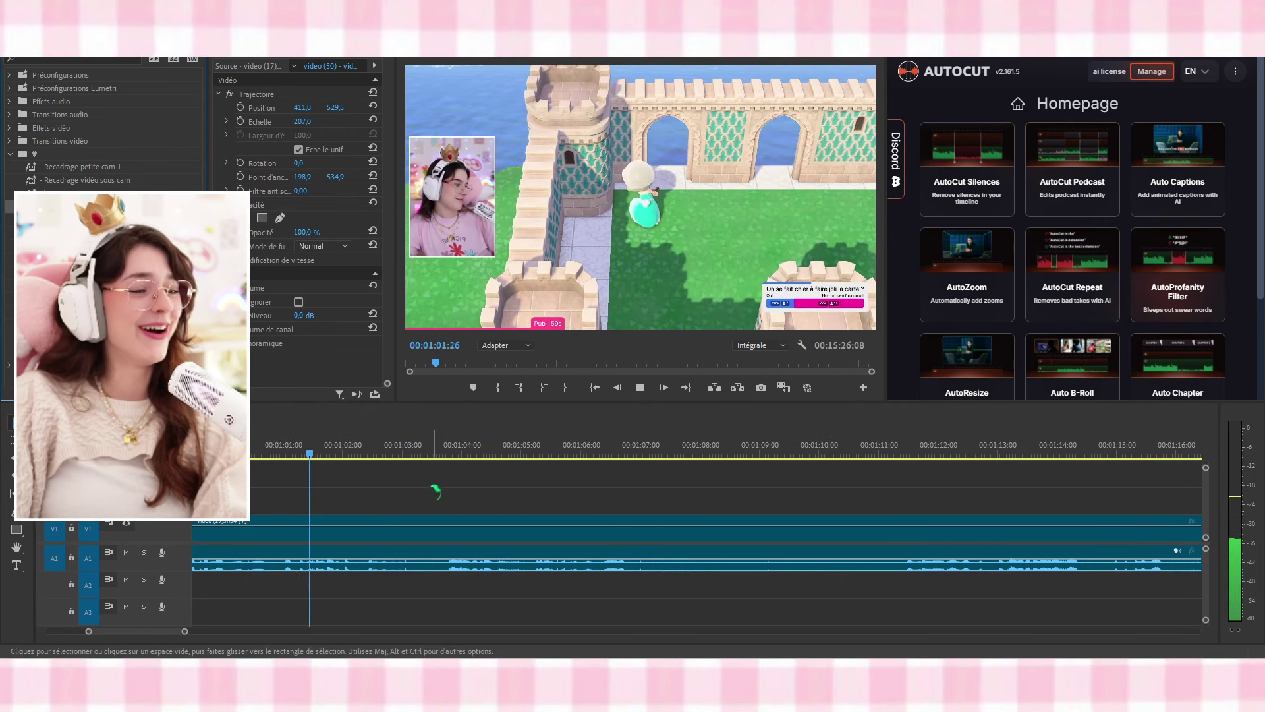
Place a fade transition between video (18).mp4 and video (19).mp4, accept the repeated frames, and play across the join
key(space)
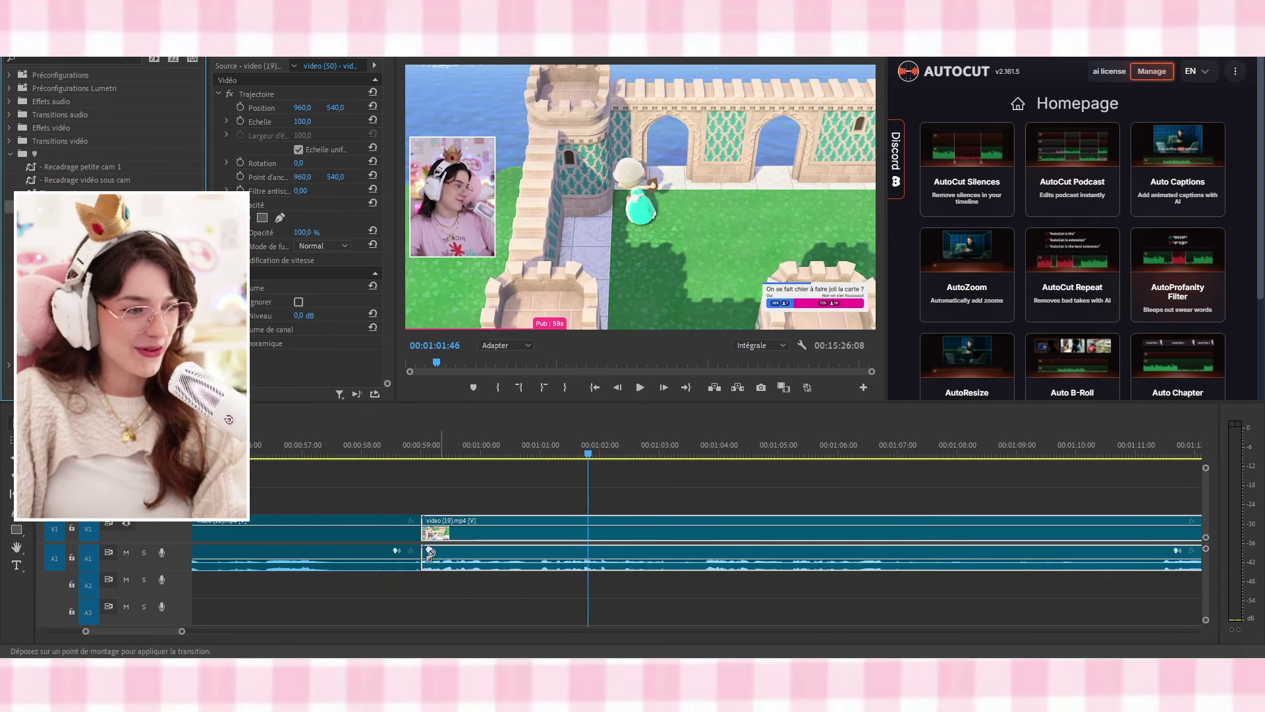
drag(423, 539, 423, 541)
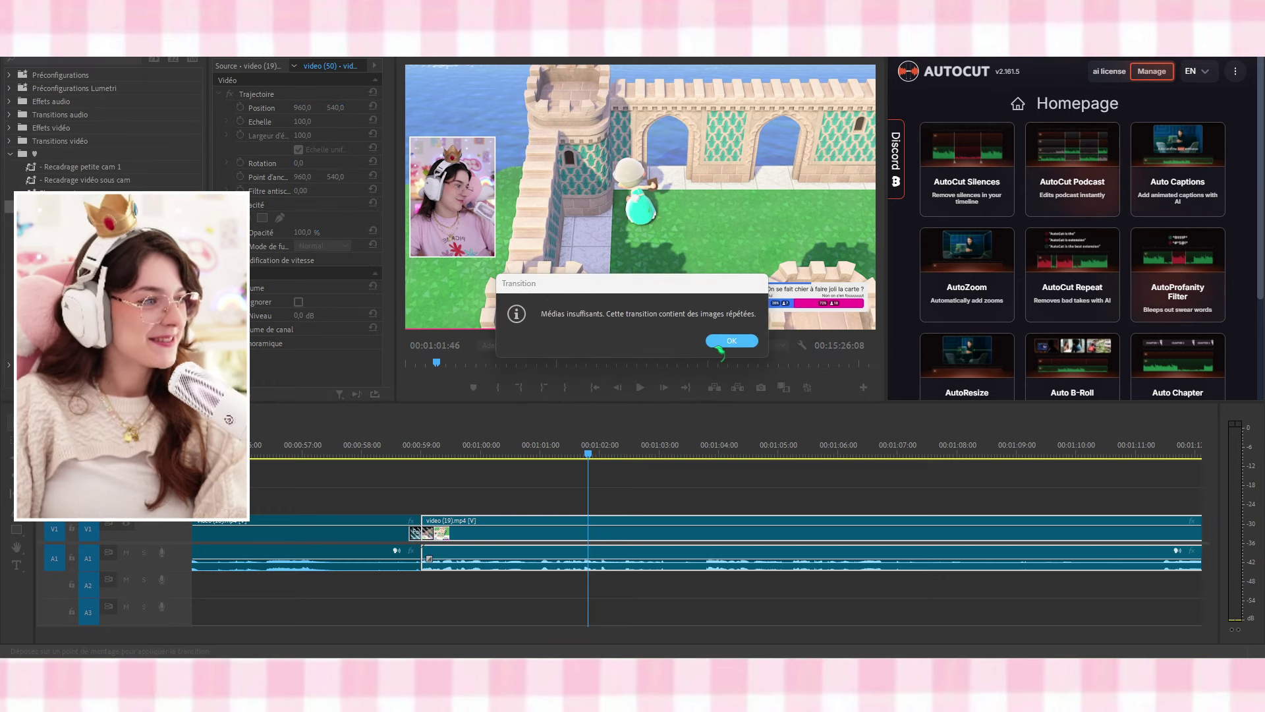
click(719, 343)
click(387, 452)
key(space)
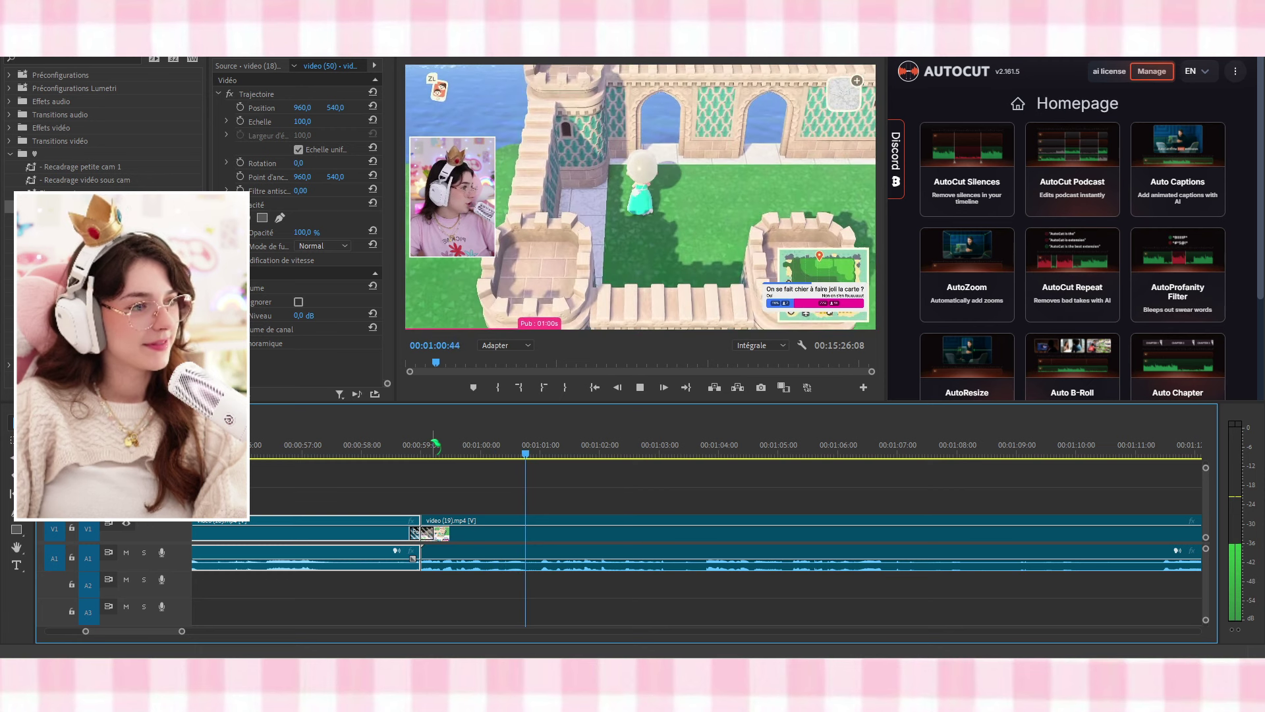
Cut video (19).mp4 at about 1:01, 1:03.1, 1:03.8 and 1:05.2 and stop playback
key(c)
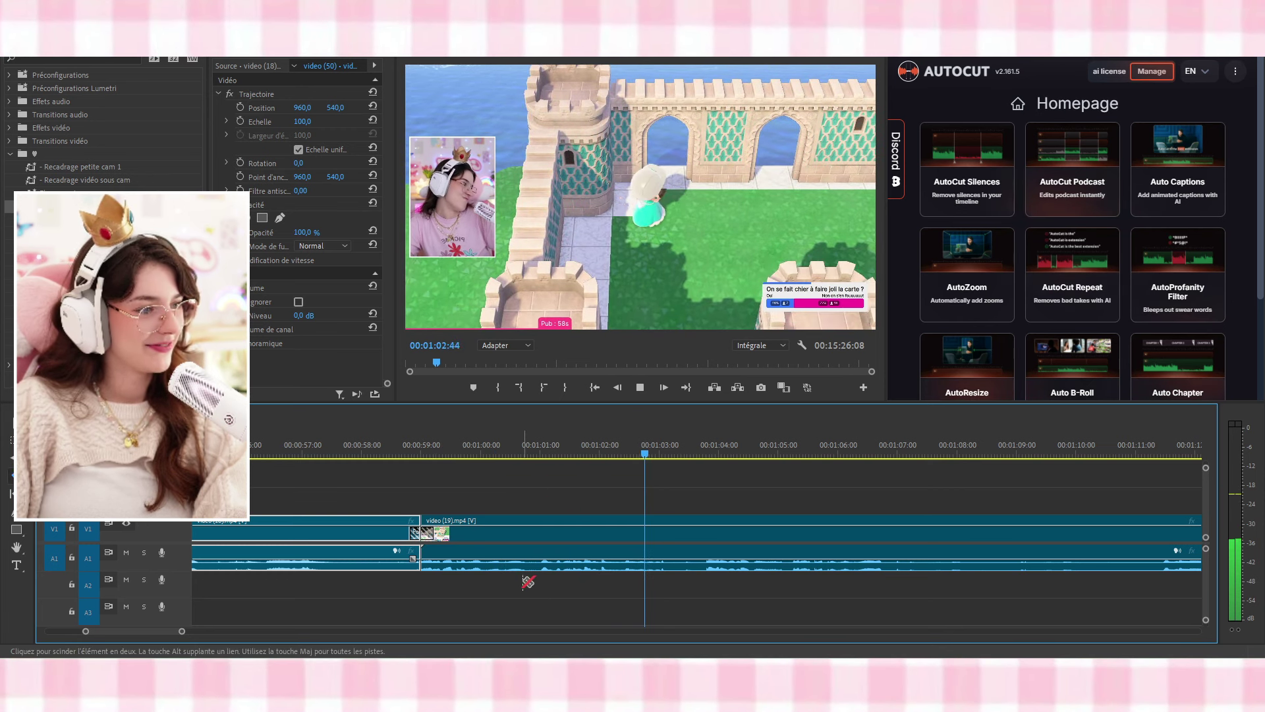
click(670, 566)
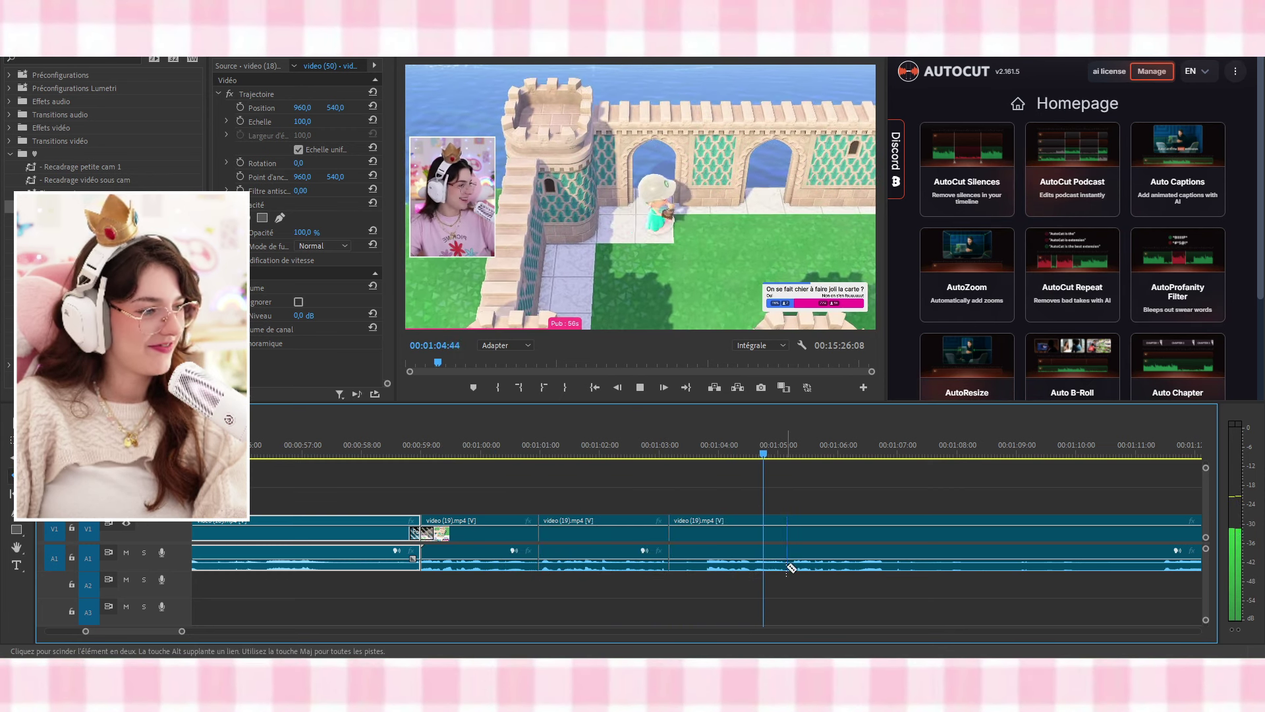
click(793, 566)
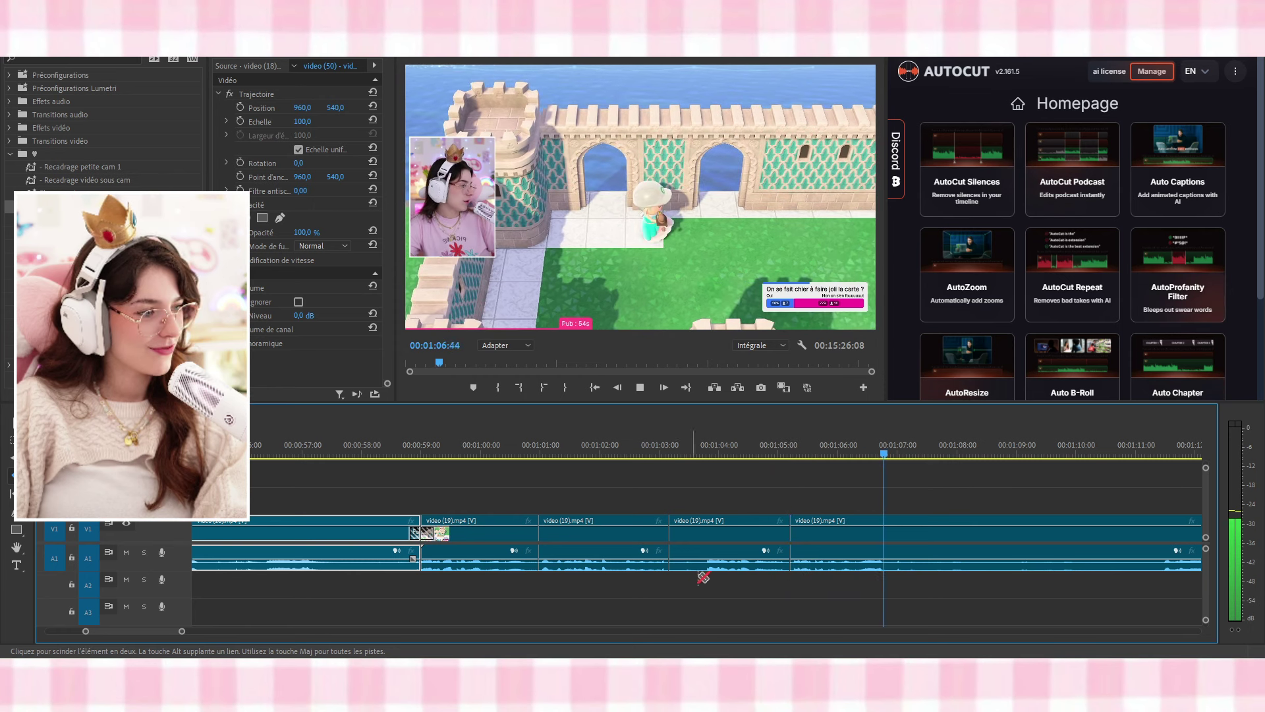
key(space)
Paste the enlarged-webcam framing onto the video (19).mp4 segments at about 1:01–1:03.1 and 1:03.8–1:05.2, and resume playback
click(610, 453)
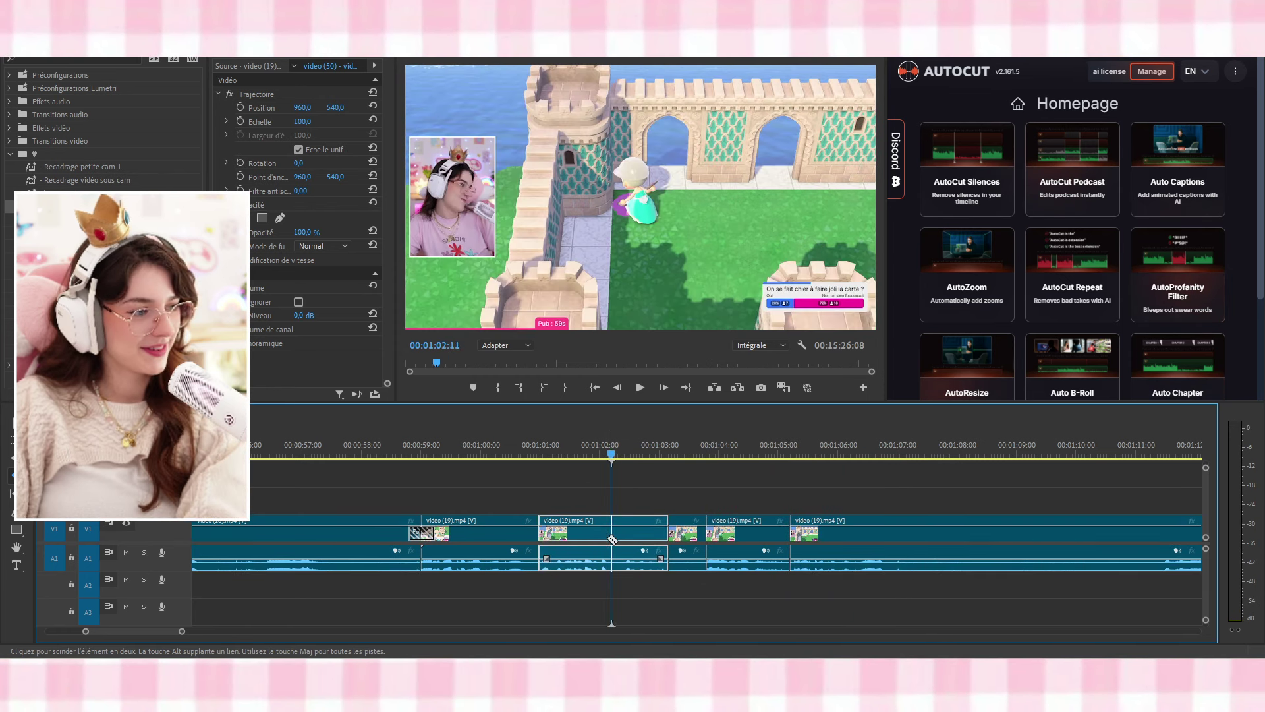
key(ctrl+v)
click(749, 459)
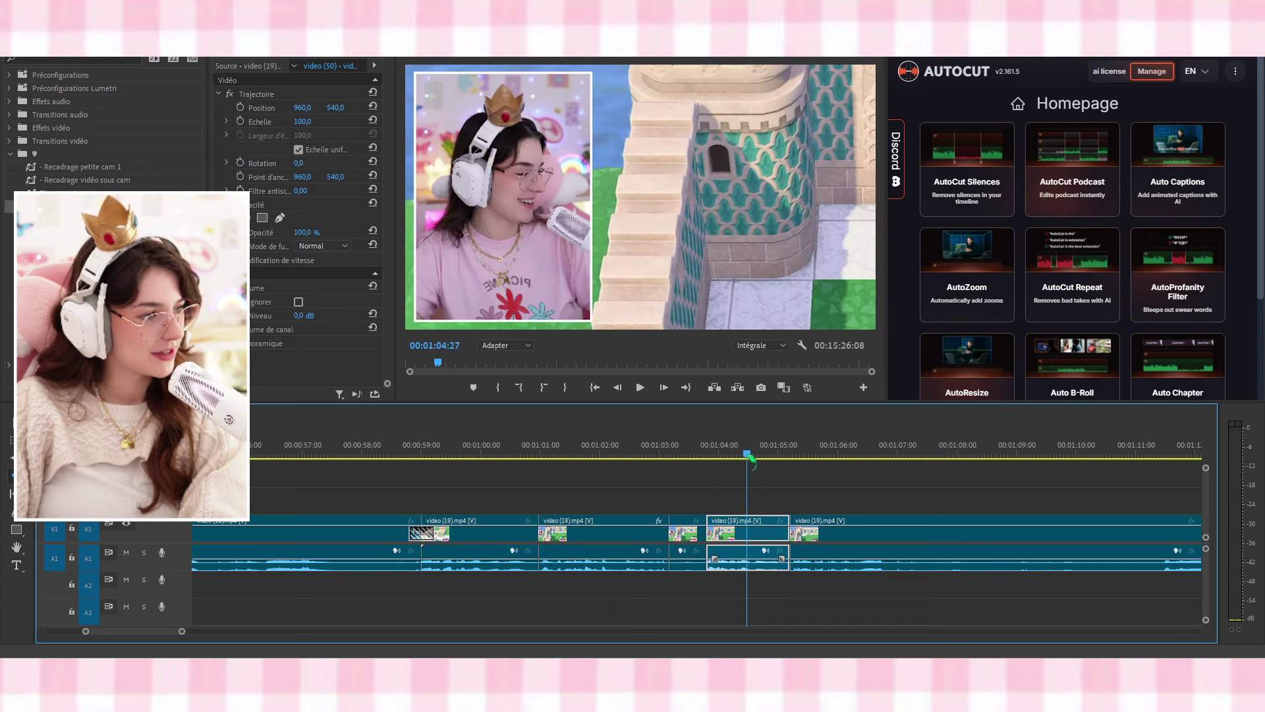
key(d)
key(space)
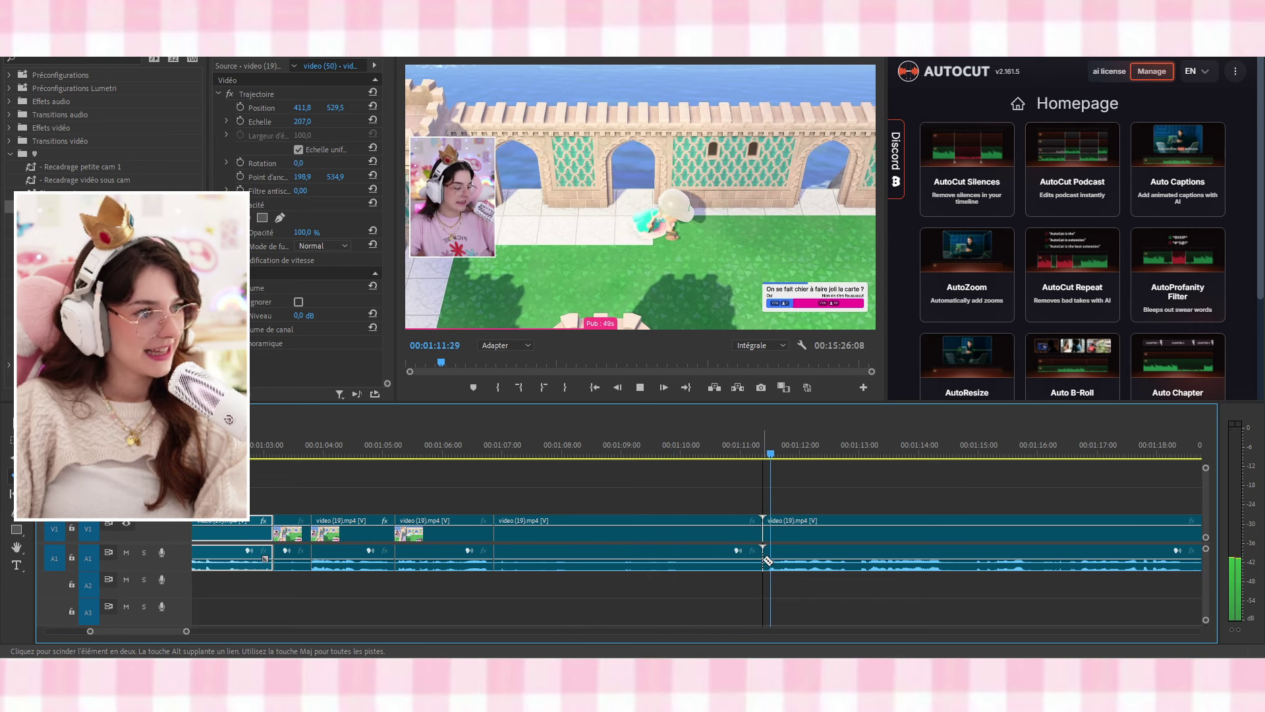
Delete the quiet video (19).mp4 segment between about 1:06.8 and 1:11.4, close the gap, and play across the join
key(v)
click(598, 550)
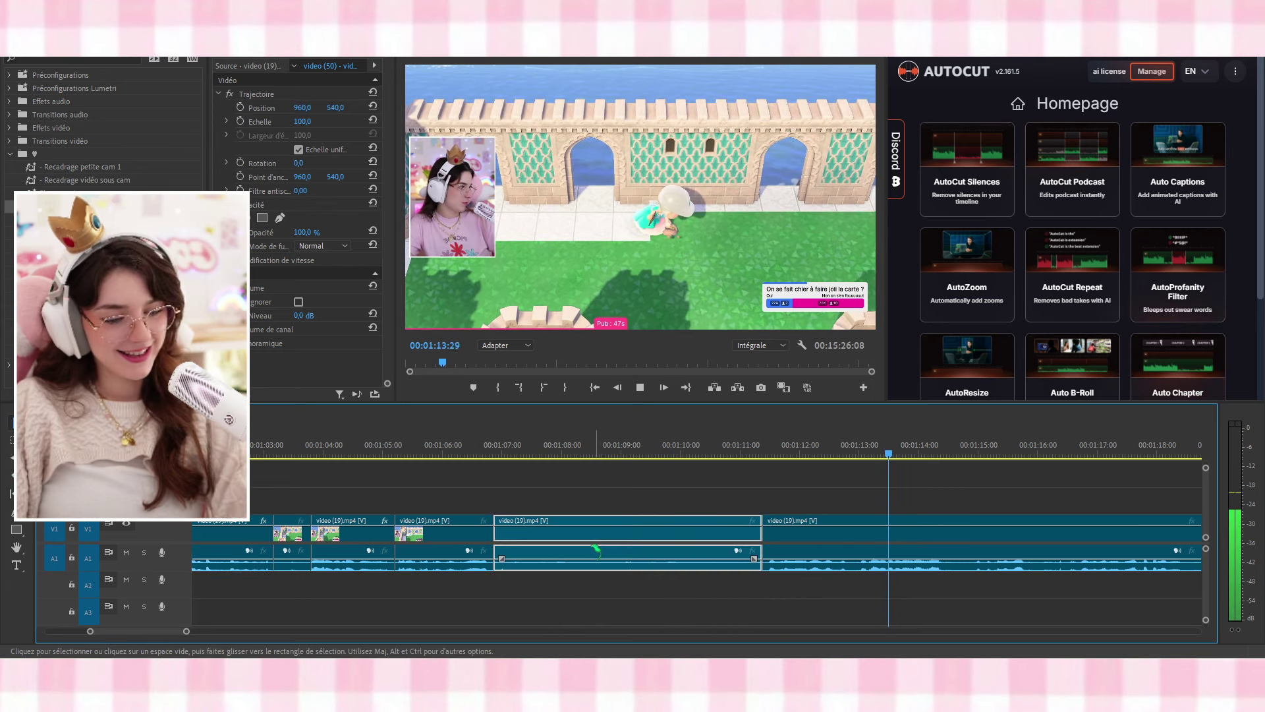
key(shift+Delete)
click(472, 449)
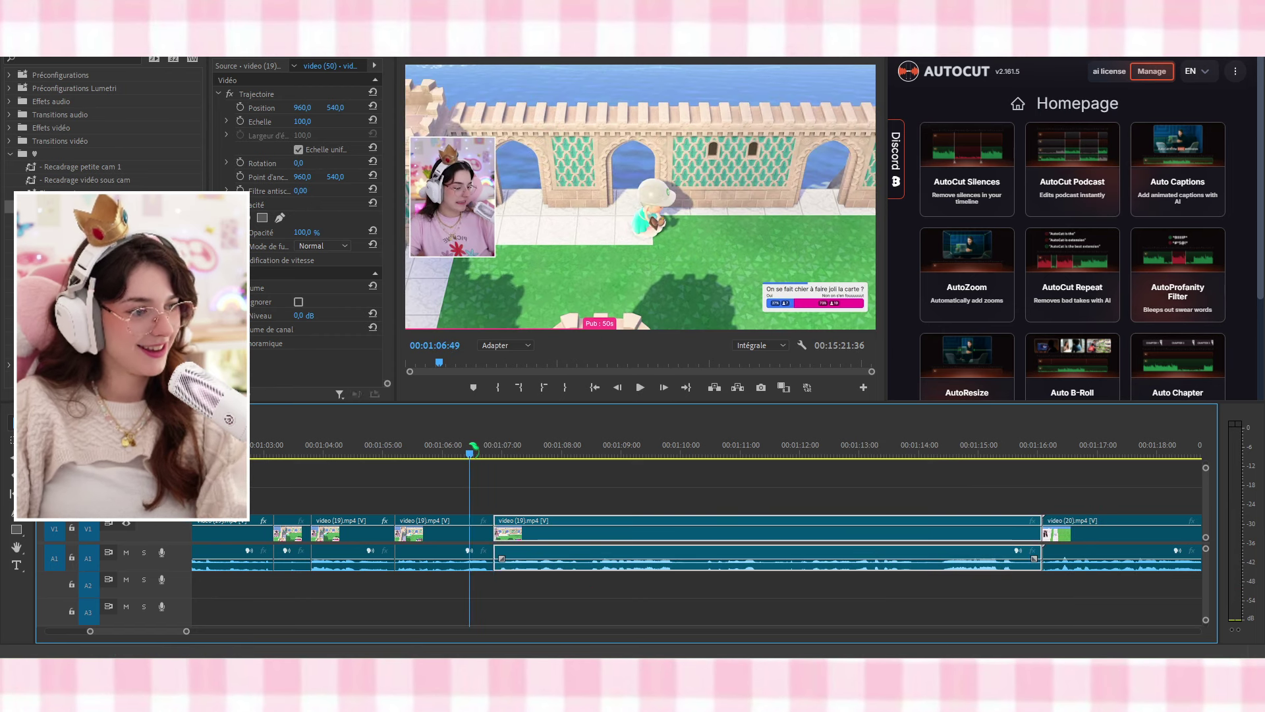
key(space)
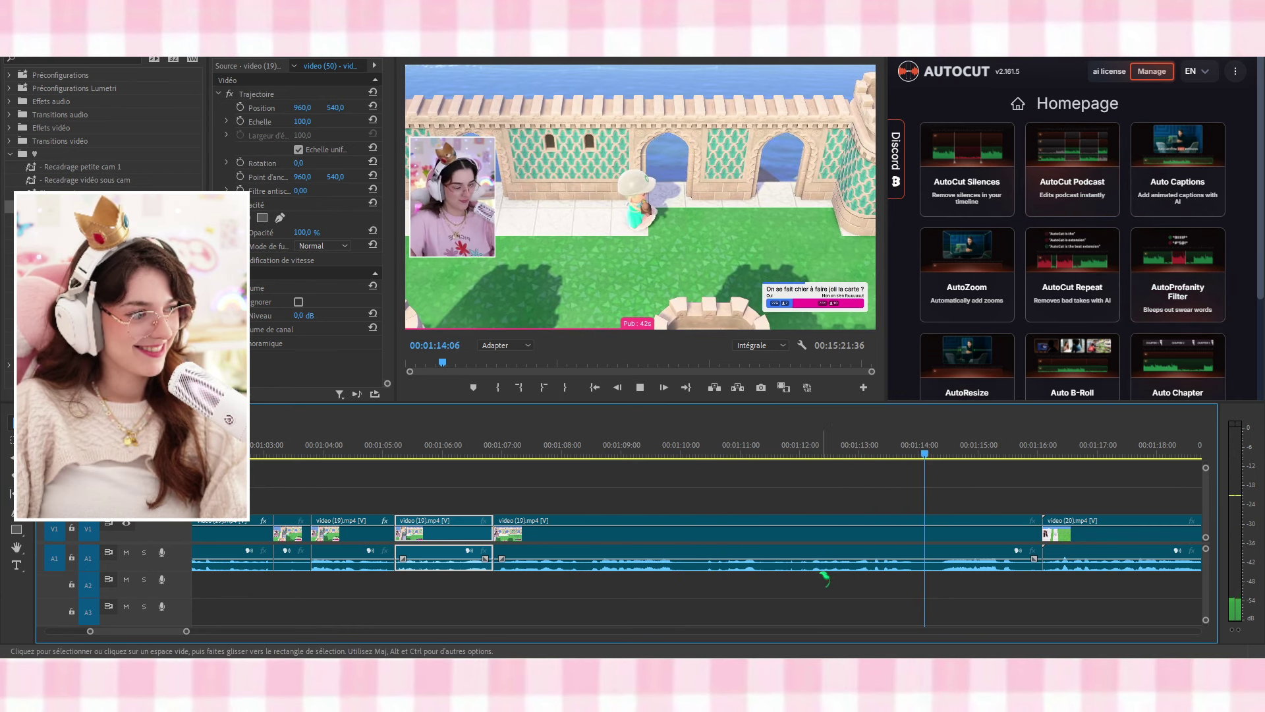
Place a fade transition between video (19).mp4 and video (20).mp4, accepting the repeated frames
click(922, 560)
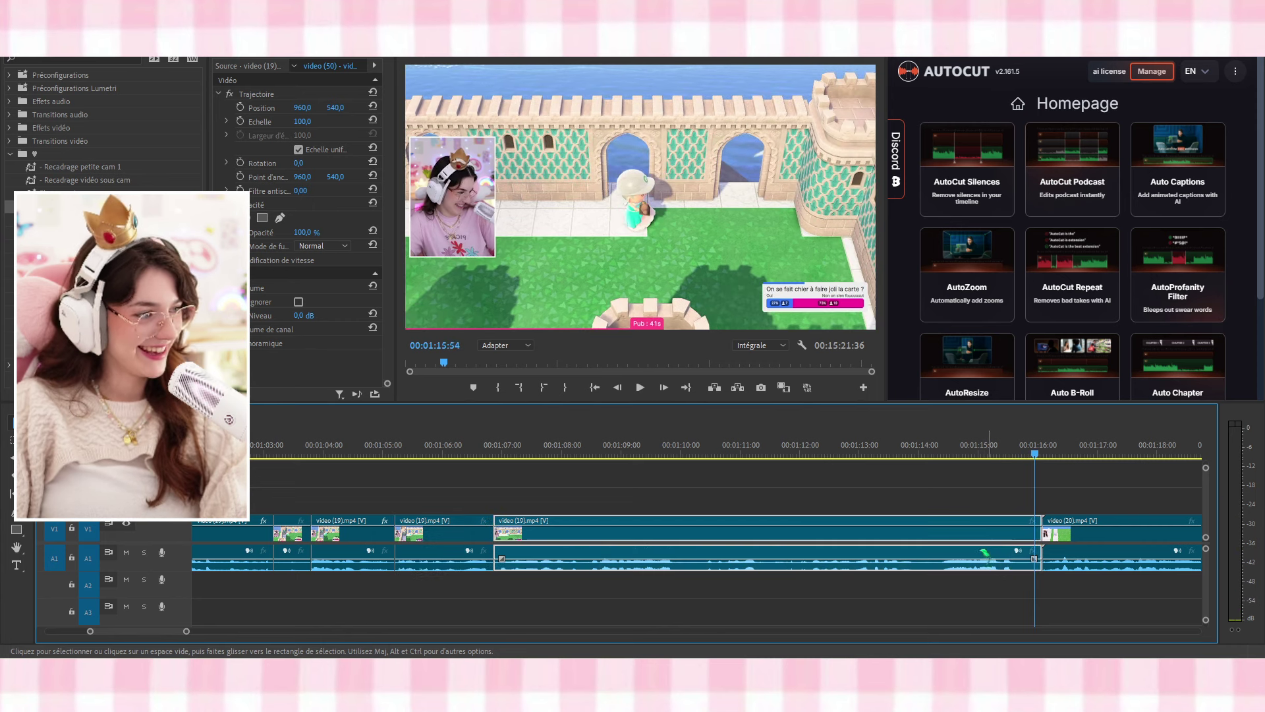
key(shift+7)
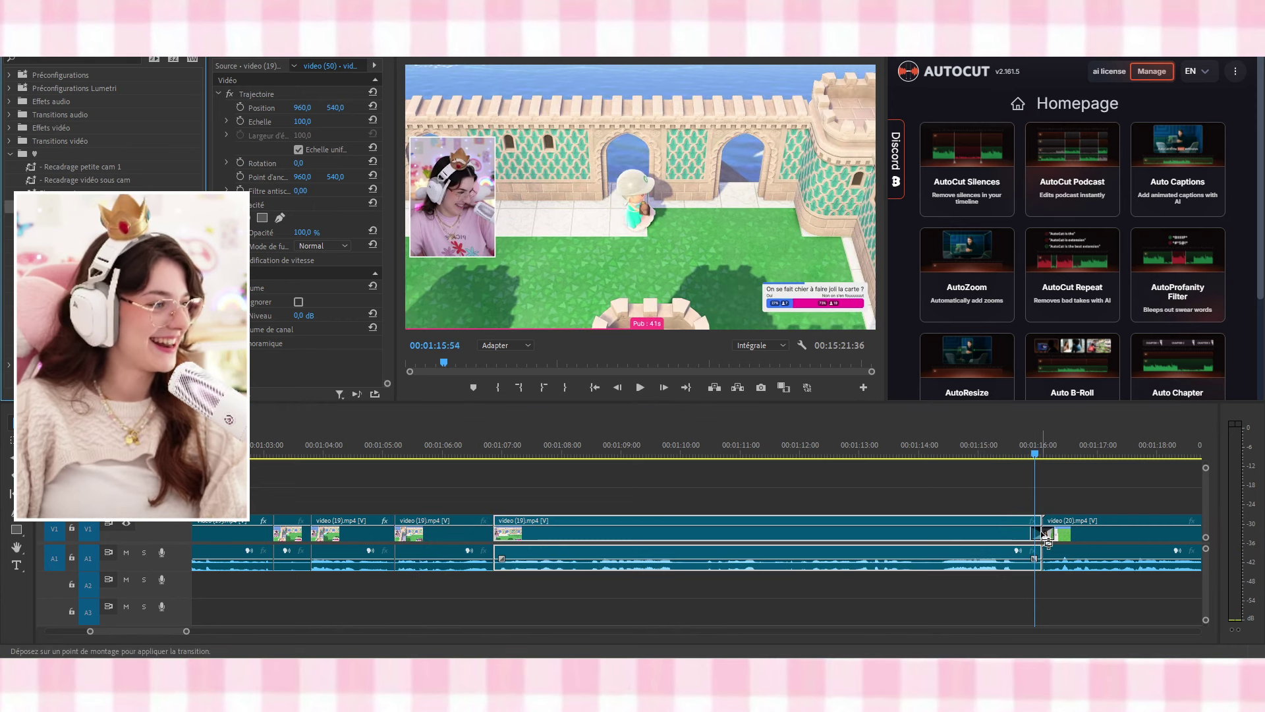
drag(1046, 537, 1043, 535)
click(729, 340)
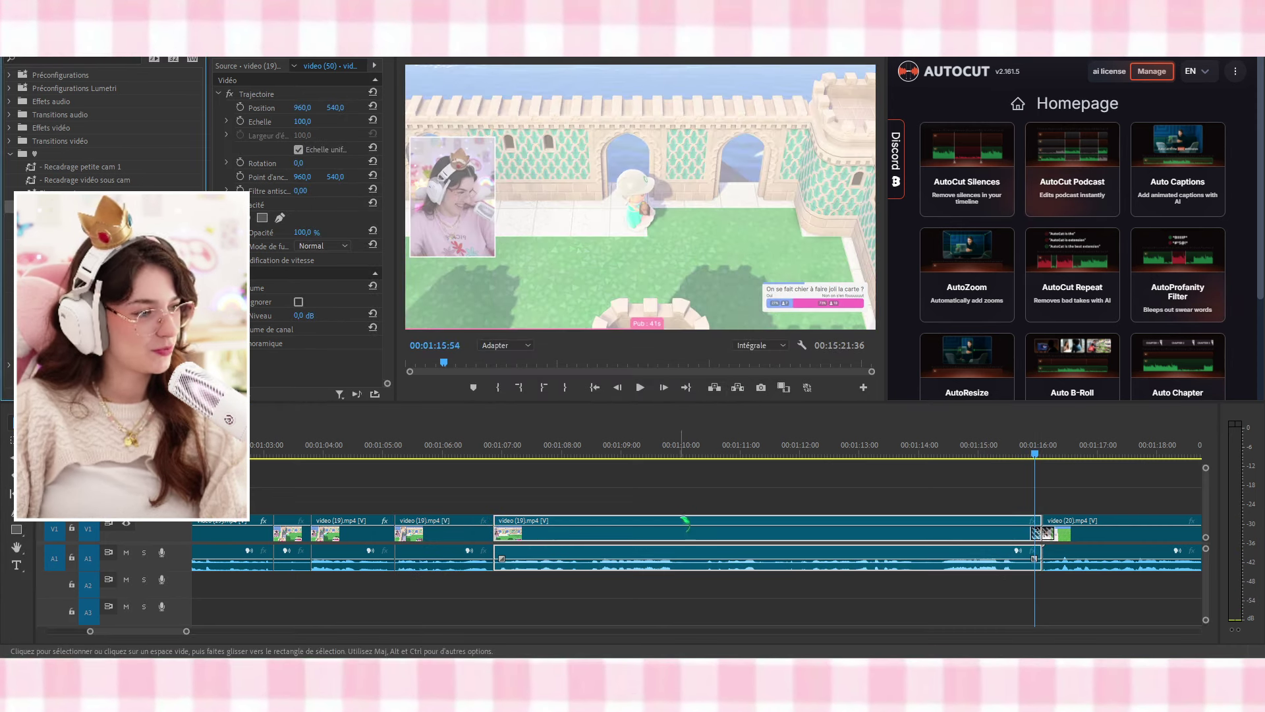
Cut video (19).mp4 around its pauses near 1:10 and 1:14, ripple-delete the half-second piece near 1:10, and replay from about 1:03
click(663, 497)
click(665, 450)
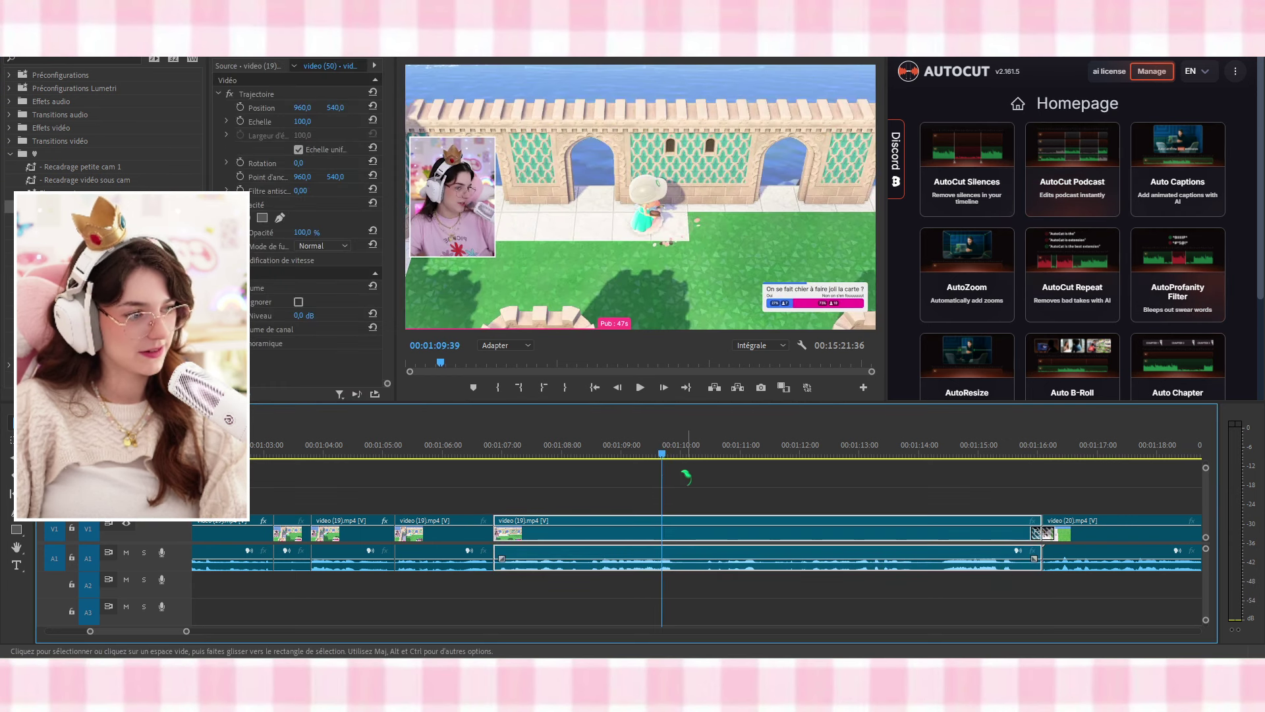
click(678, 566)
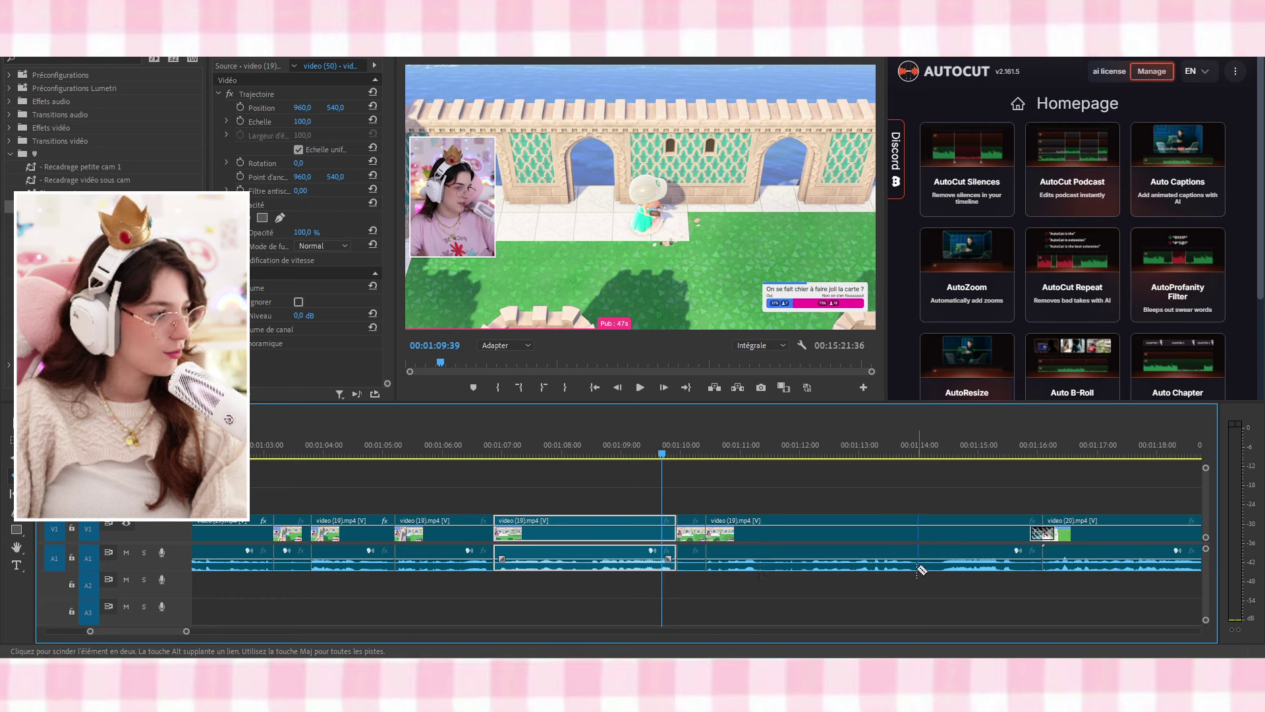
click(934, 525)
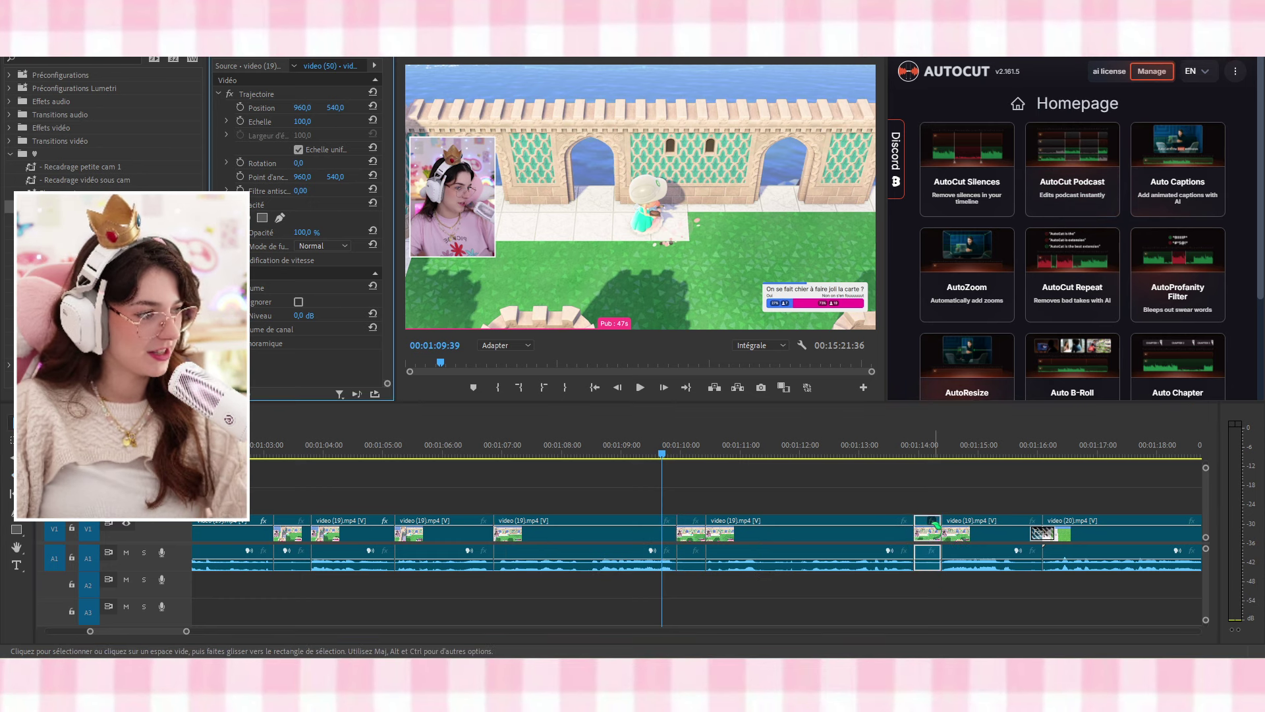
click(689, 528)
key(shift+Delete)
drag(665, 448, 258, 452)
key(space)
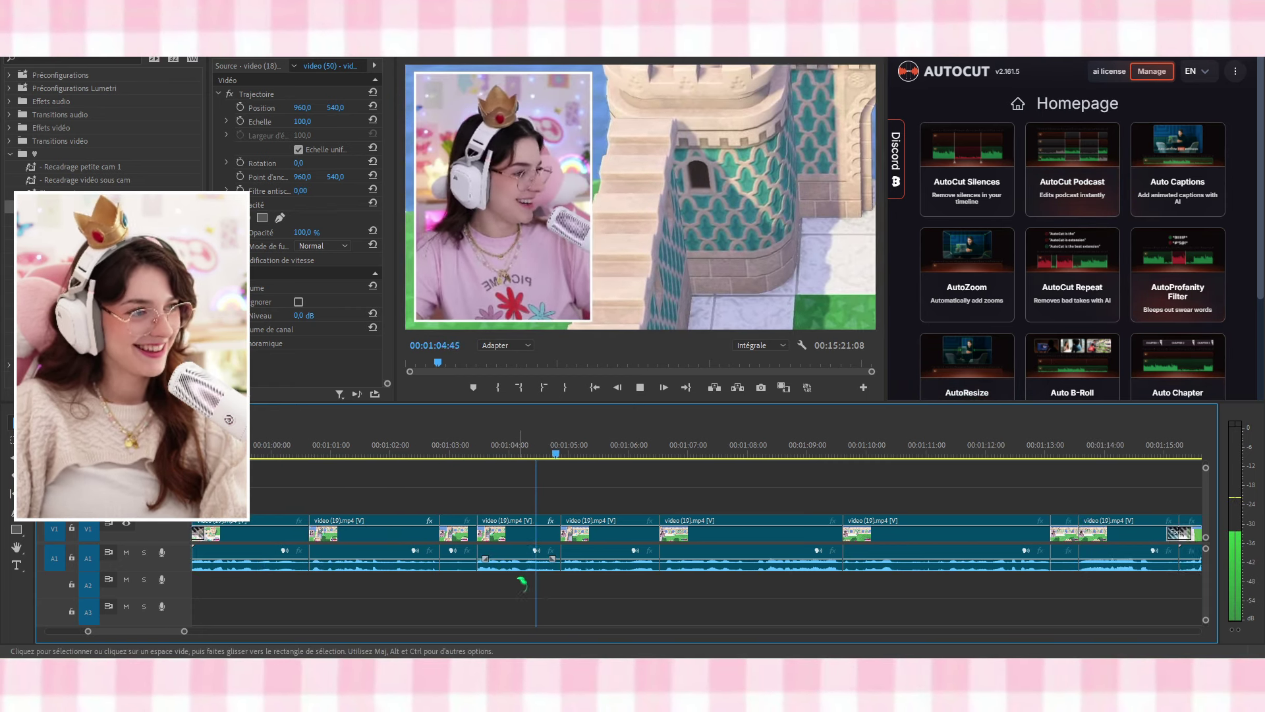
click(418, 551)
scroll(631, 554, down, 3)
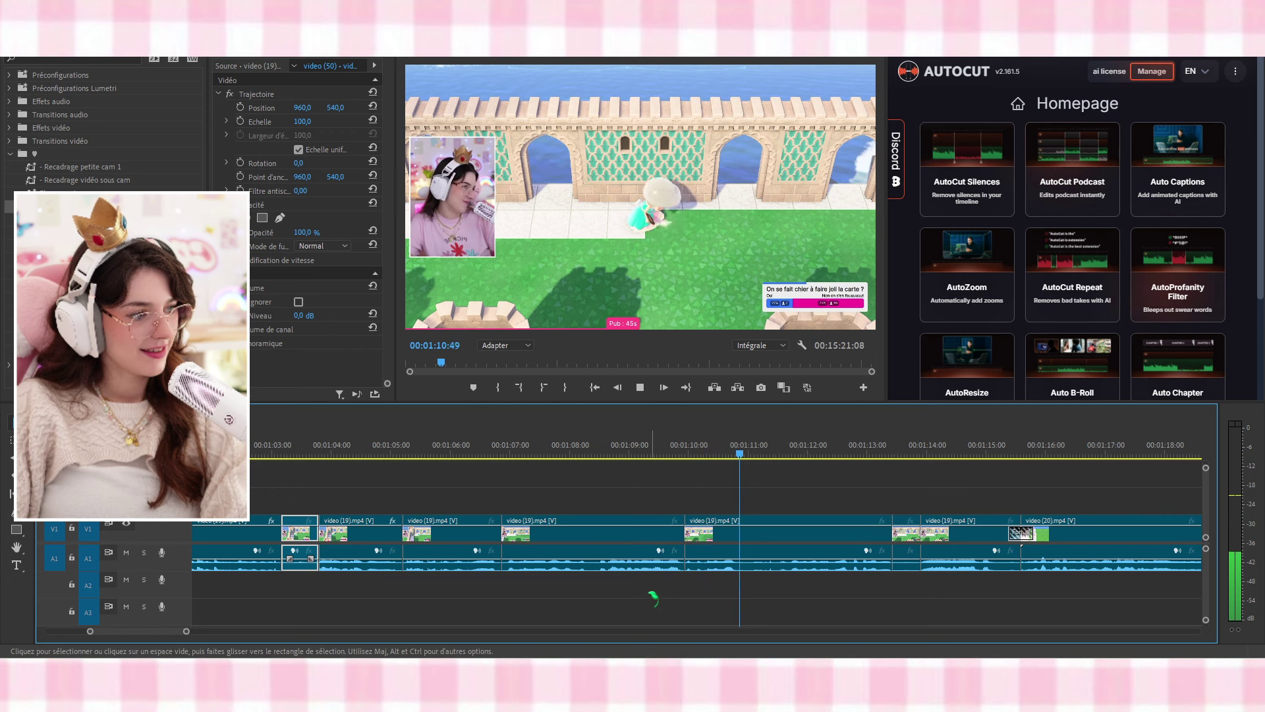
click(598, 540)
key(shift+Delete)
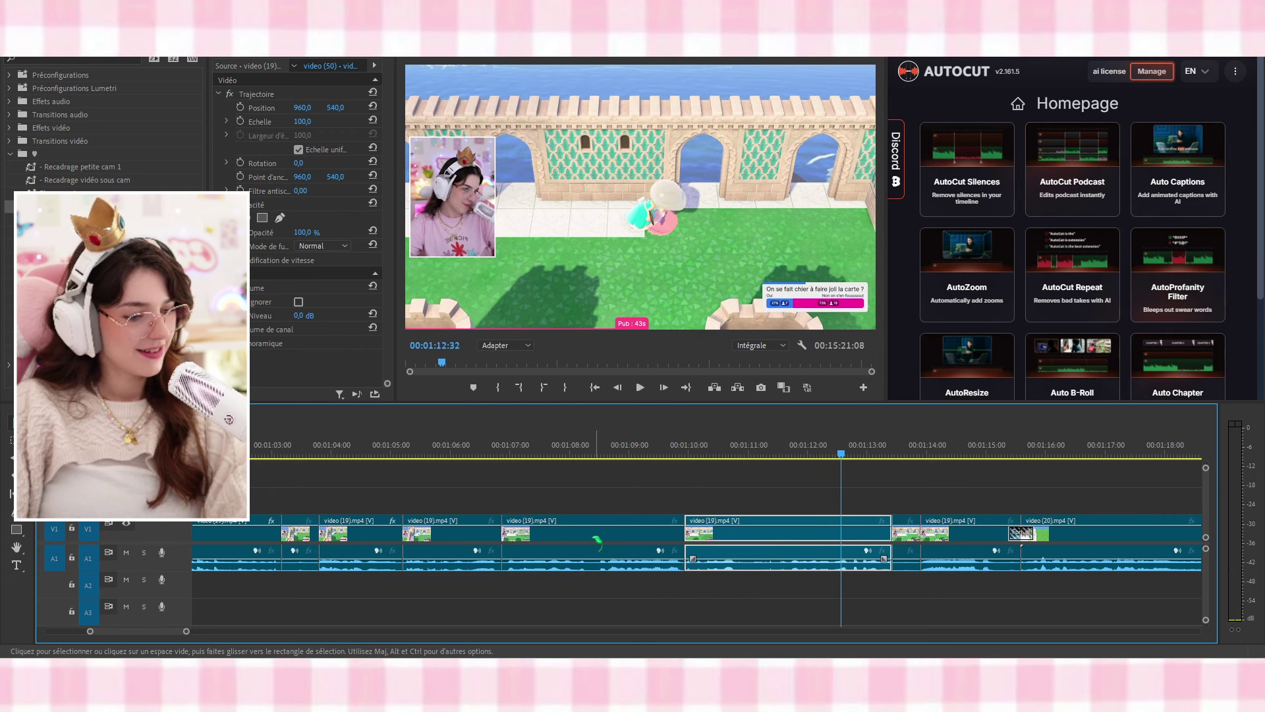
key(ctrl+z)
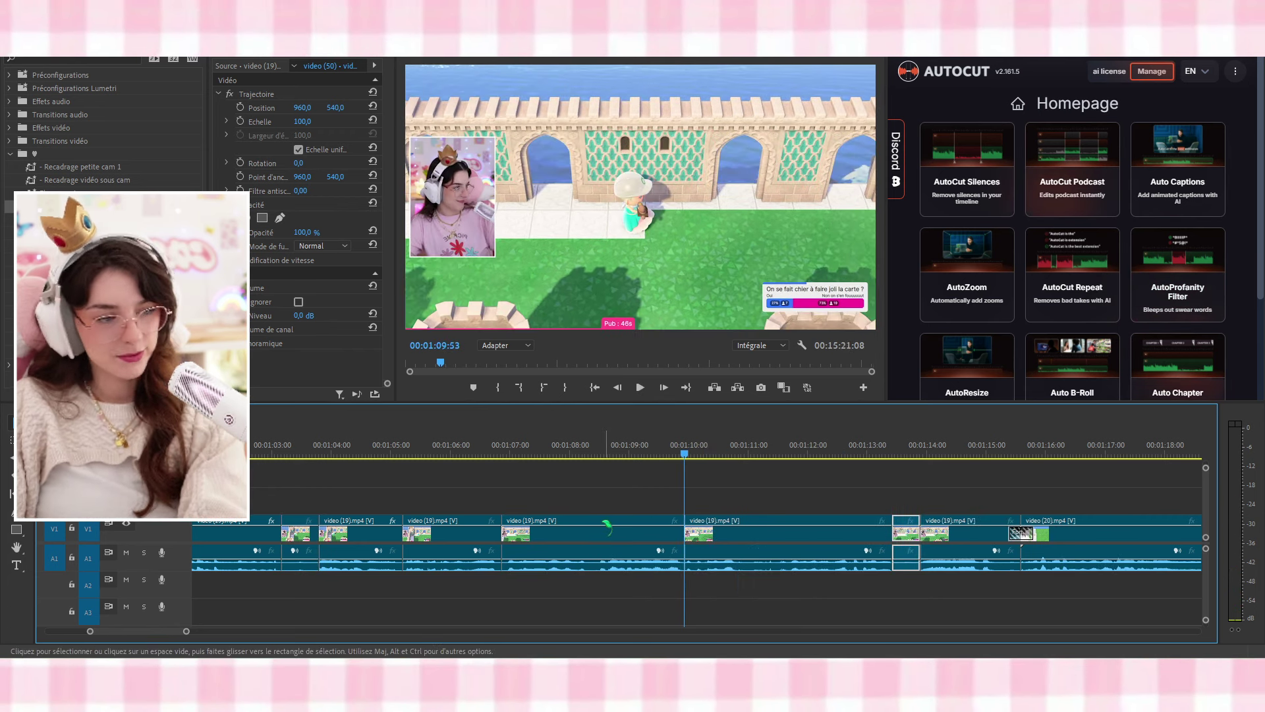
Delete the video (19).mp4 segment between about 1:06.8 and 1:09.9, close the gap, and play from before the join
click(606, 524)
key(shift+Delete)
click(476, 454)
key(space)
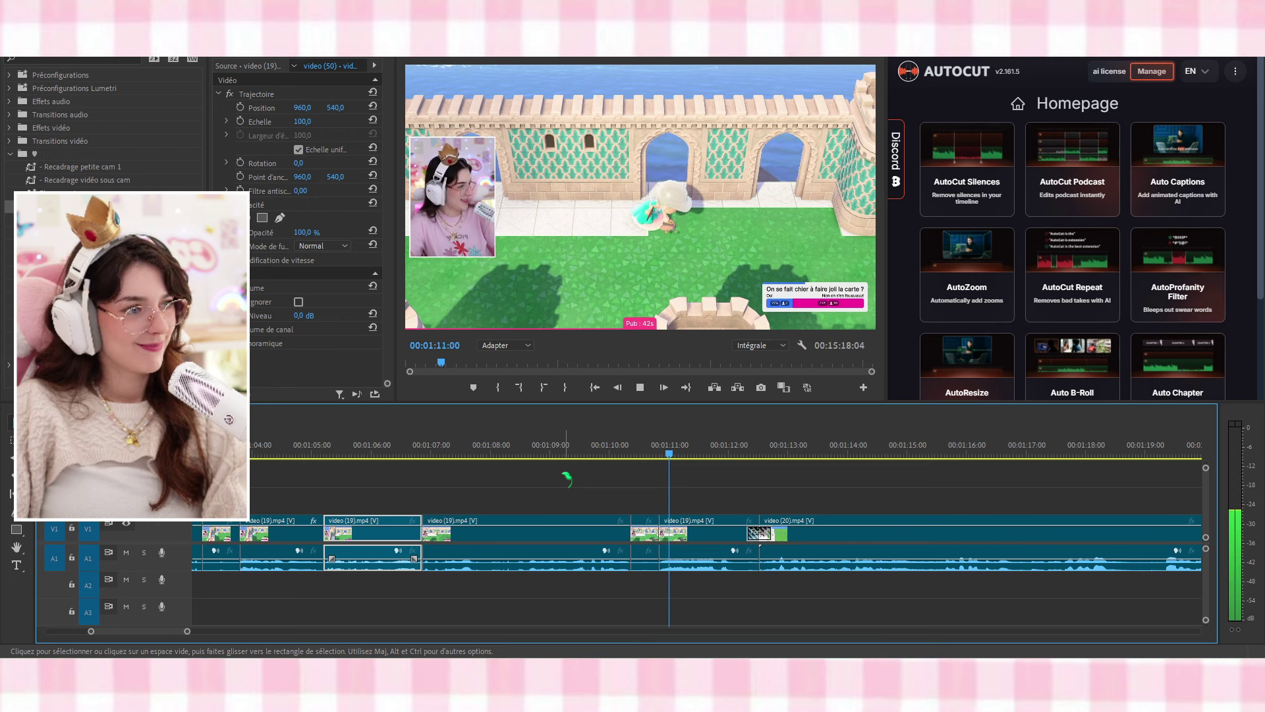
Delete the half-second video (19).mp4 piece at about 1:10.4, close the gap, and play on through video (20).mp4 to about 1:29
click(640, 546)
key(space)
click(636, 529)
key(shift+Delete)
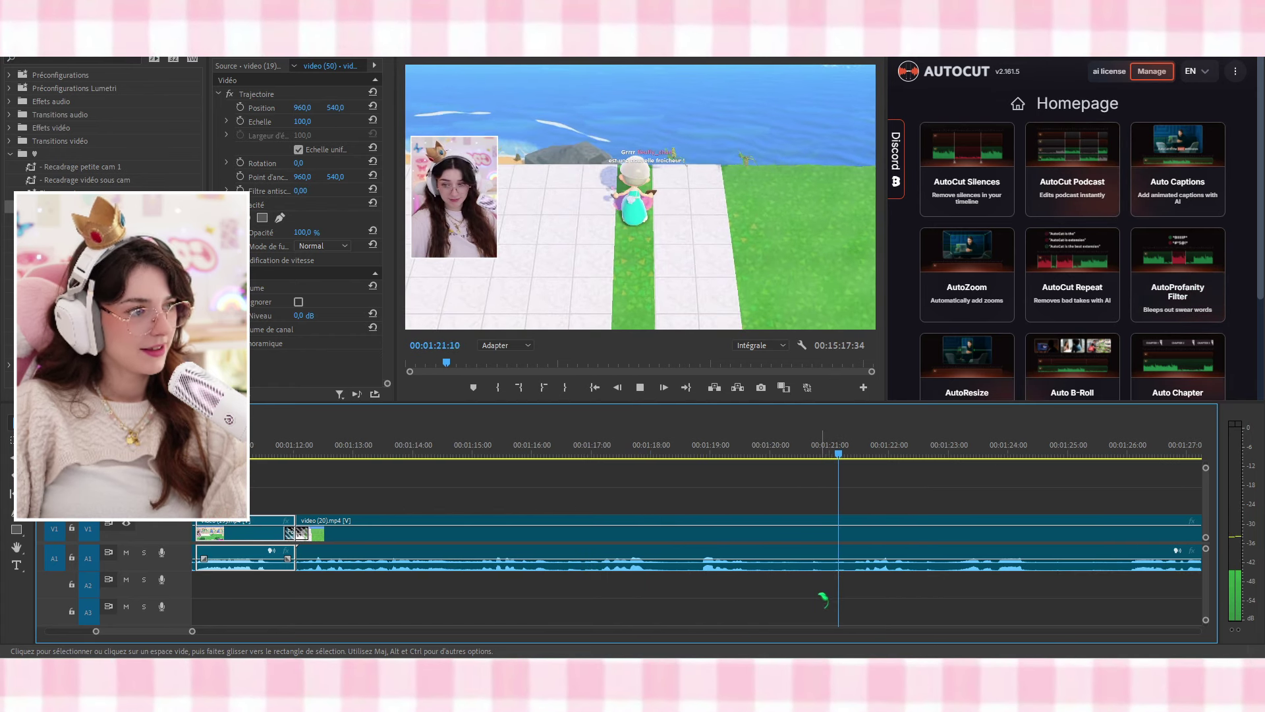
click(695, 603)
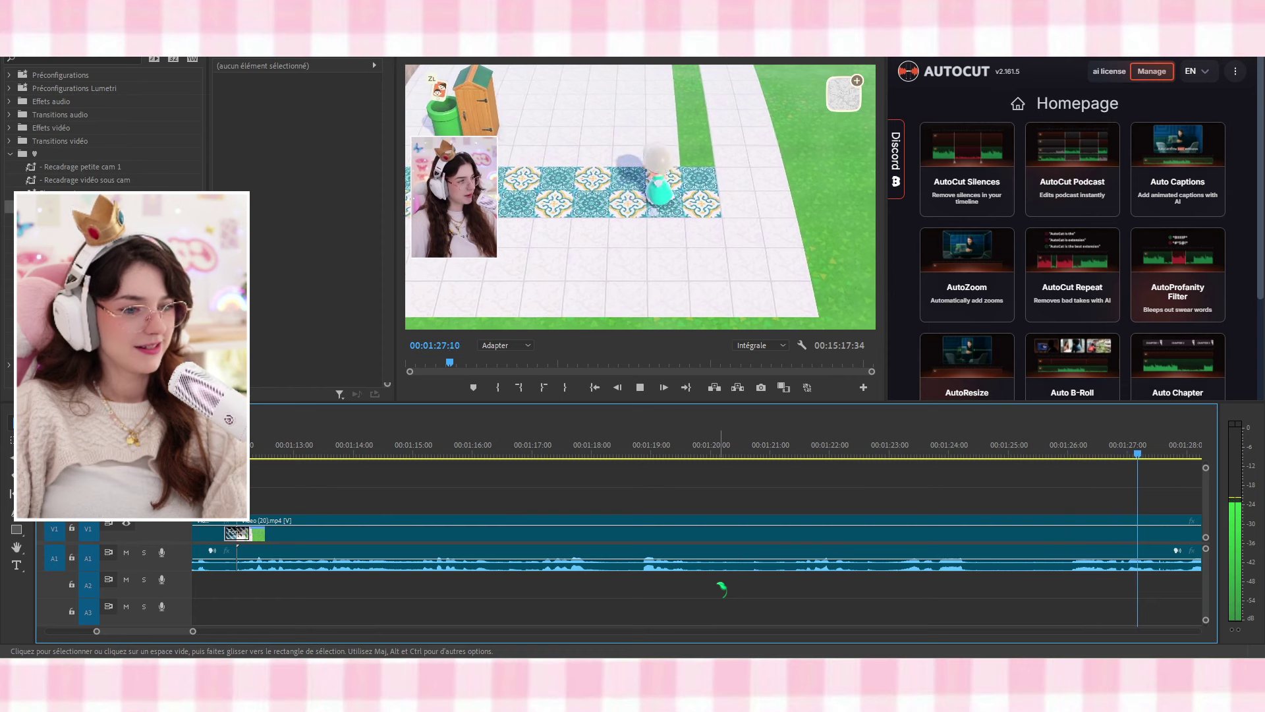
scroll(382, 582, up, 6)
key(space)
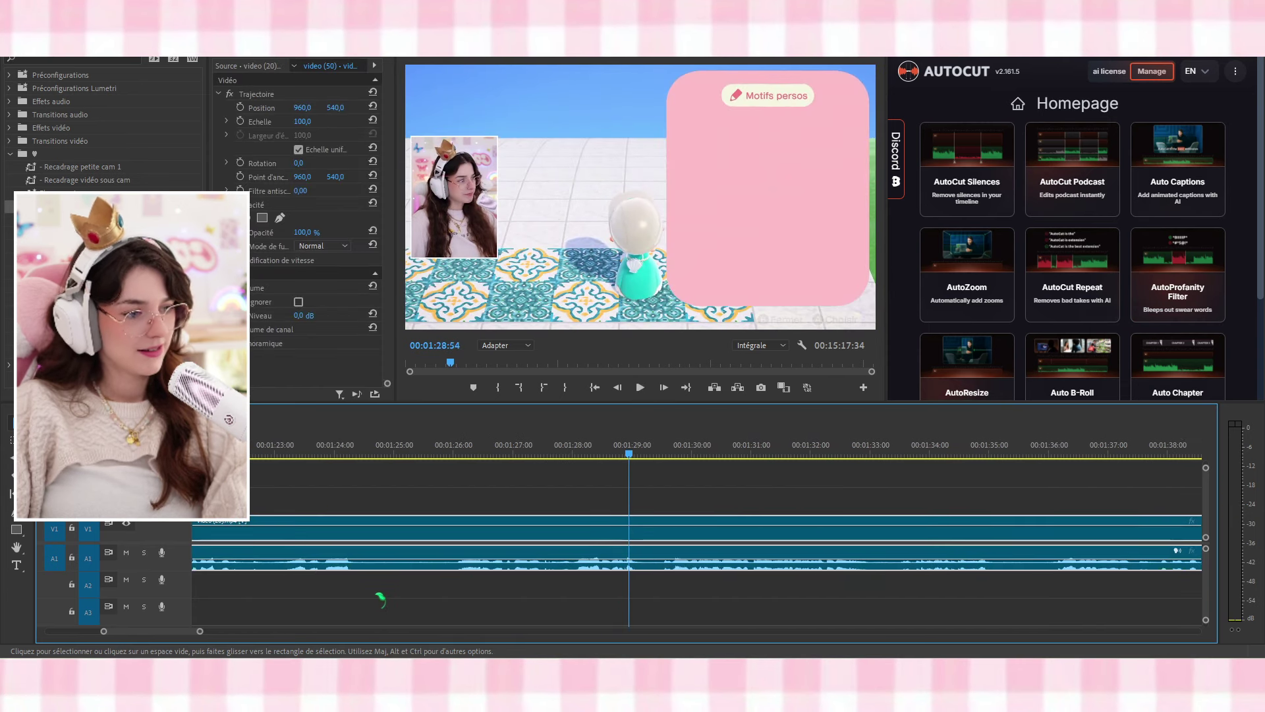
Cut video (20).mp4 at the start and end of its four pauses between about 1:18 and 1:26
key(c)
click(512, 560)
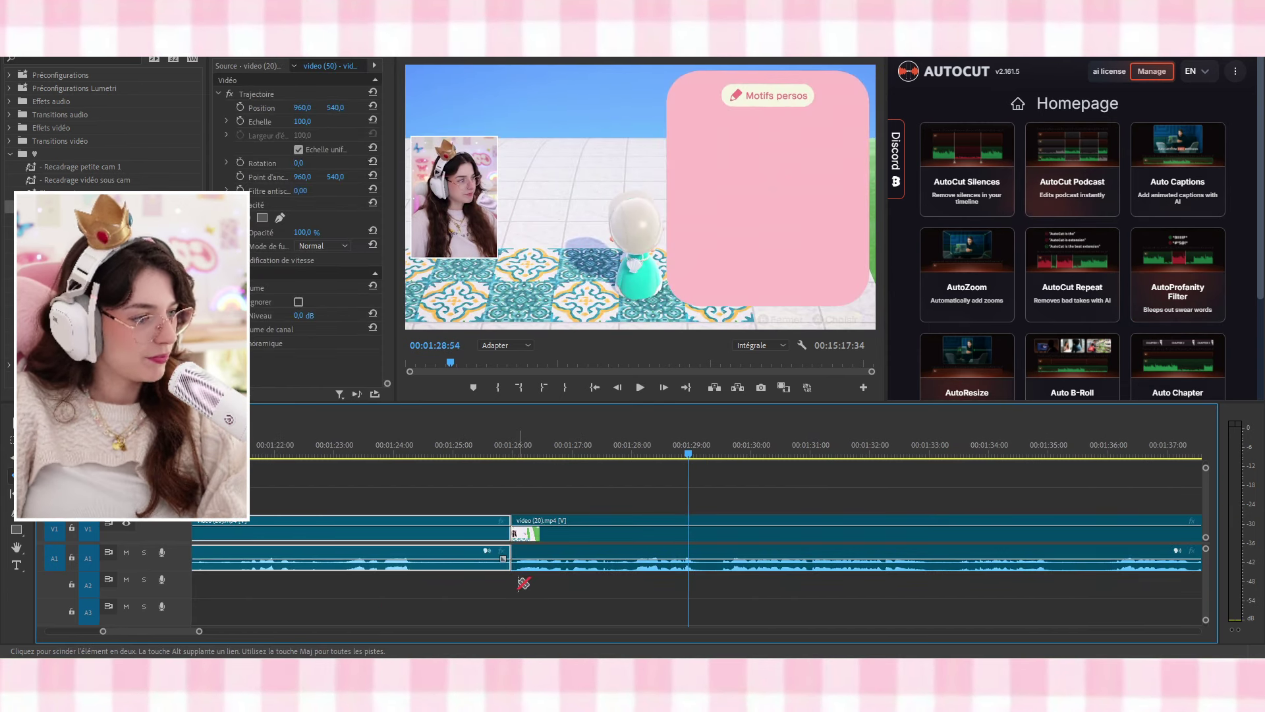
click(414, 564)
scroll(409, 566, up, 3)
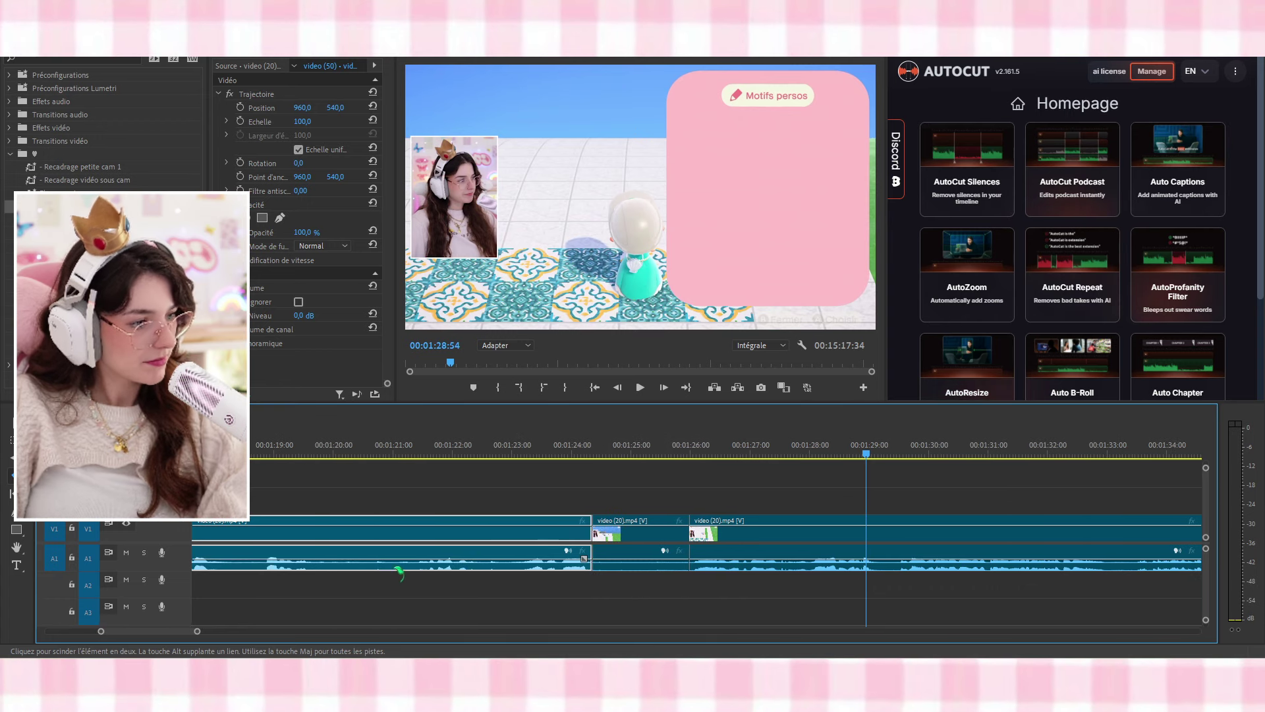
click(418, 565)
click(316, 562)
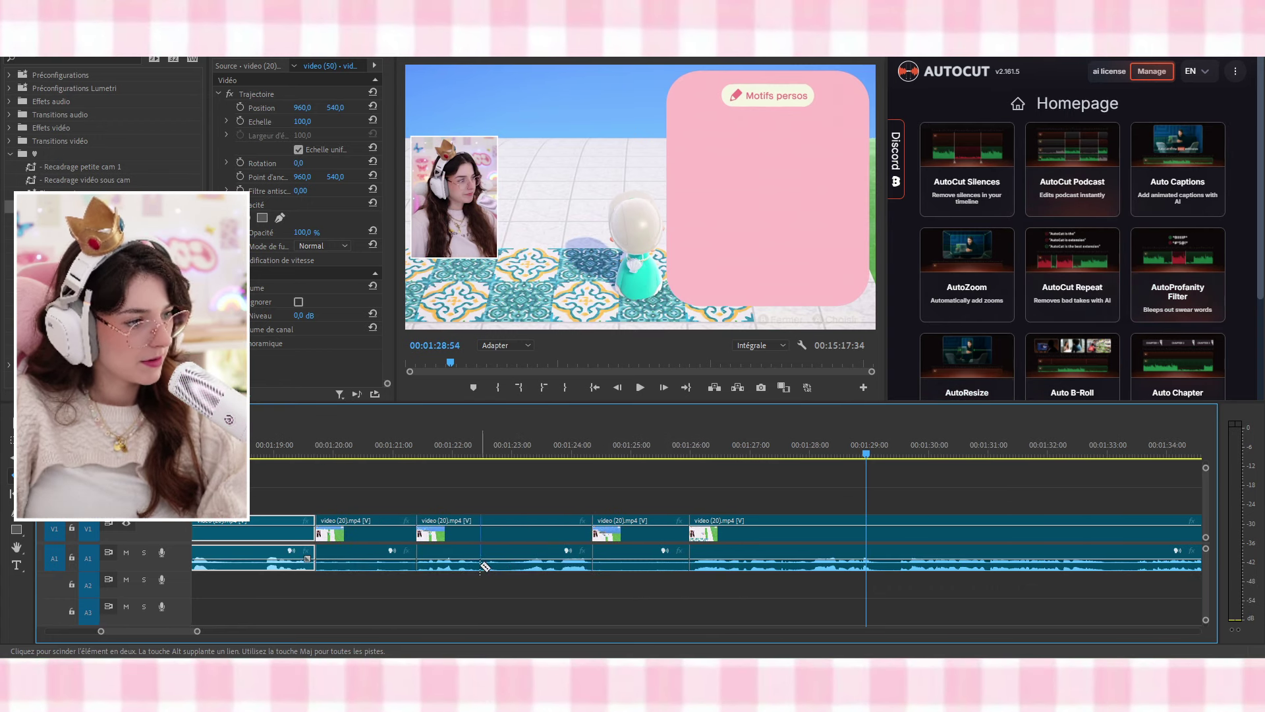
click(512, 564)
scroll(369, 580, up, 3)
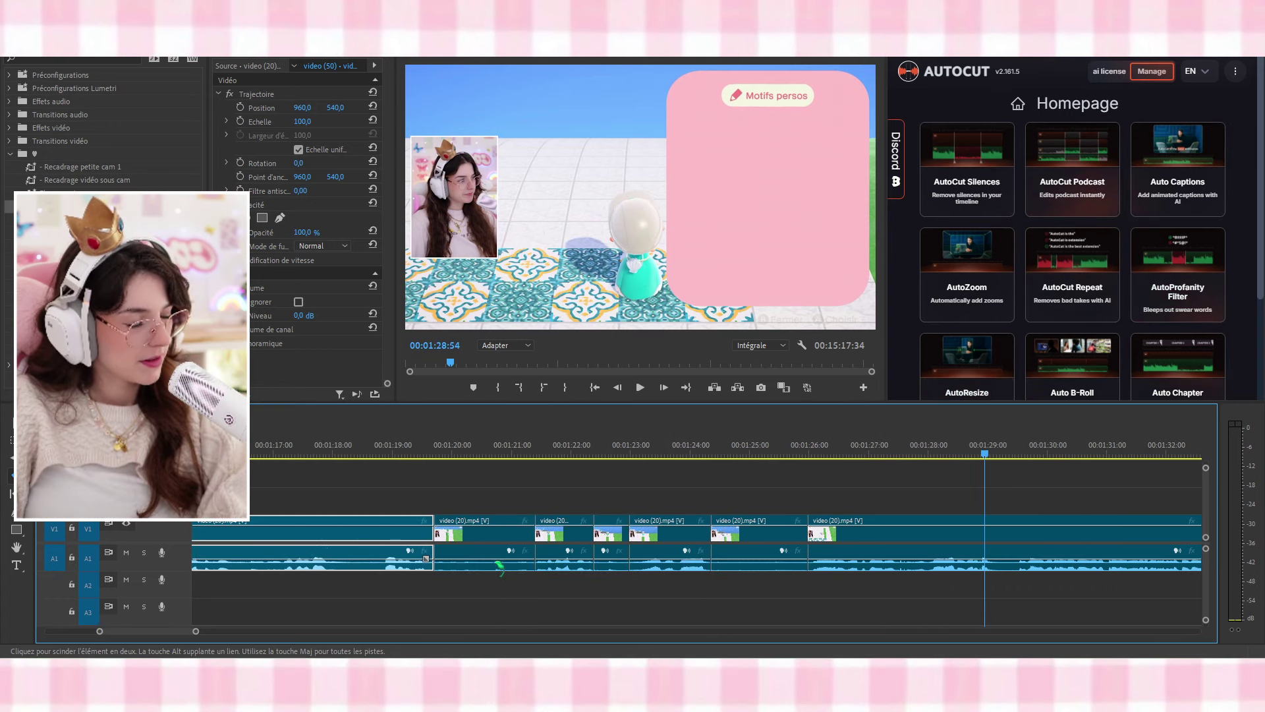
click(350, 564)
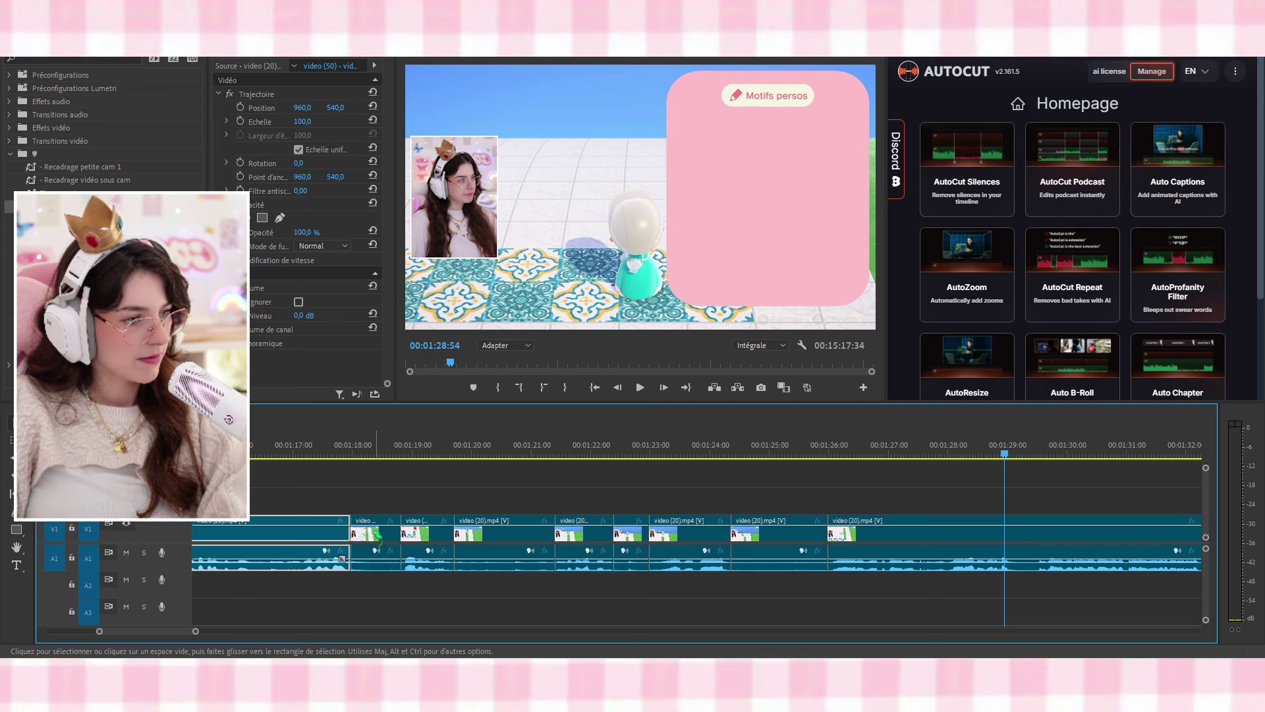
Ripple-delete the four pause pieces of video (20).mp4 starting at about 1:18, 1:19.7, 1:22.3 and 1:24.3, keeping the speech between them
key(v)
click(377, 535)
key(shift+Delete)
click(446, 532)
key(shift+Delete)
click(482, 539)
key(shift+Delete)
click(583, 535)
key(shift+Delete)
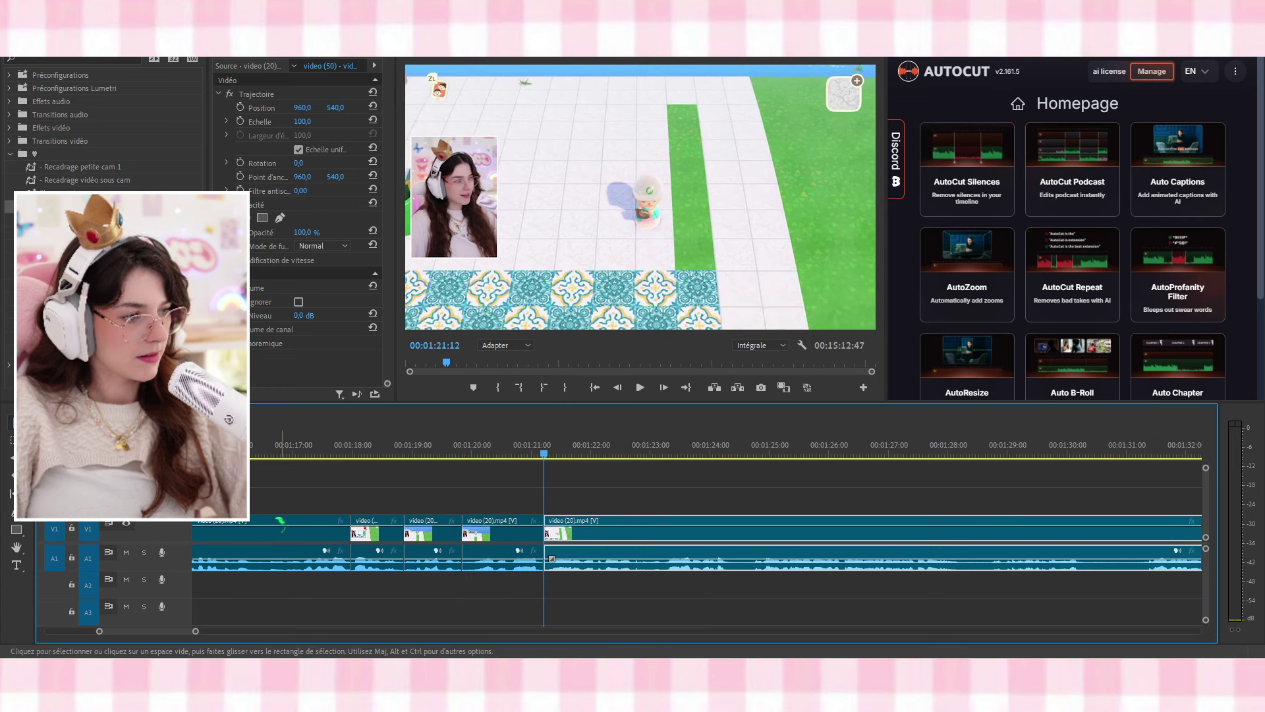
Play the tightened video (20).mp4 from its start near 1:12 to about 1:27
scroll(273, 514, up, 2)
click(288, 445)
scroll(283, 488, up, 6)
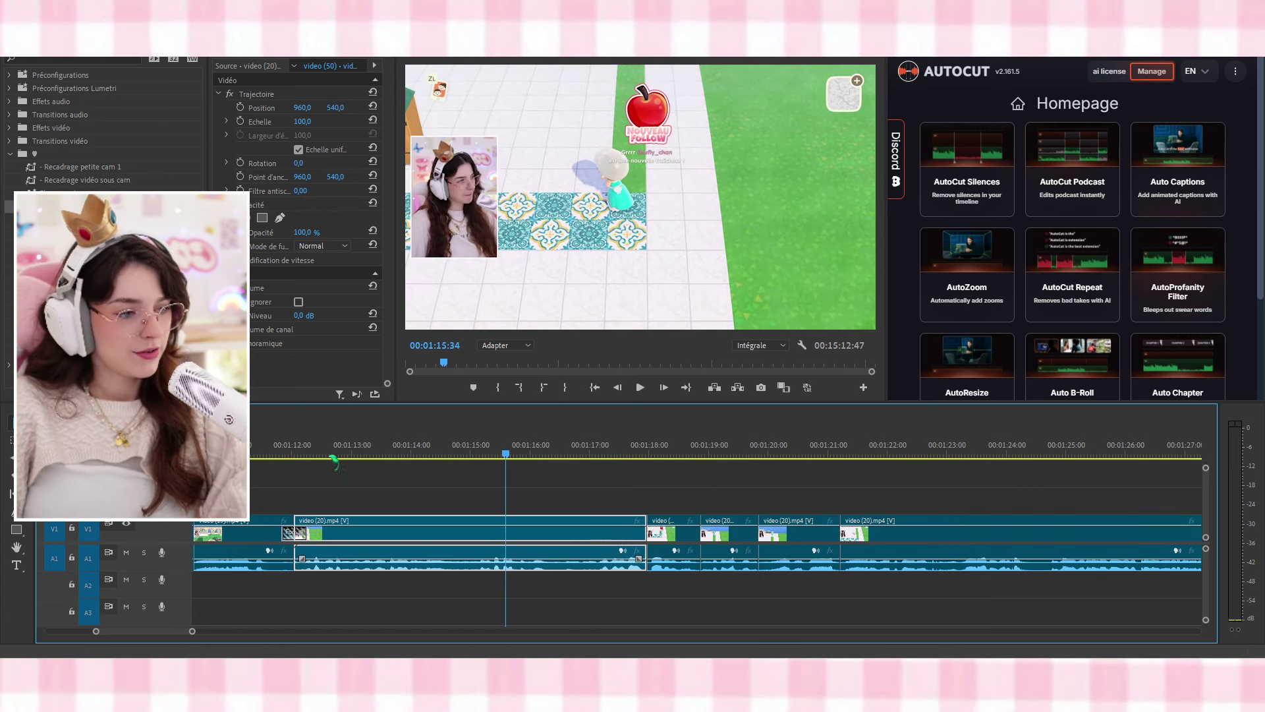
click(347, 445)
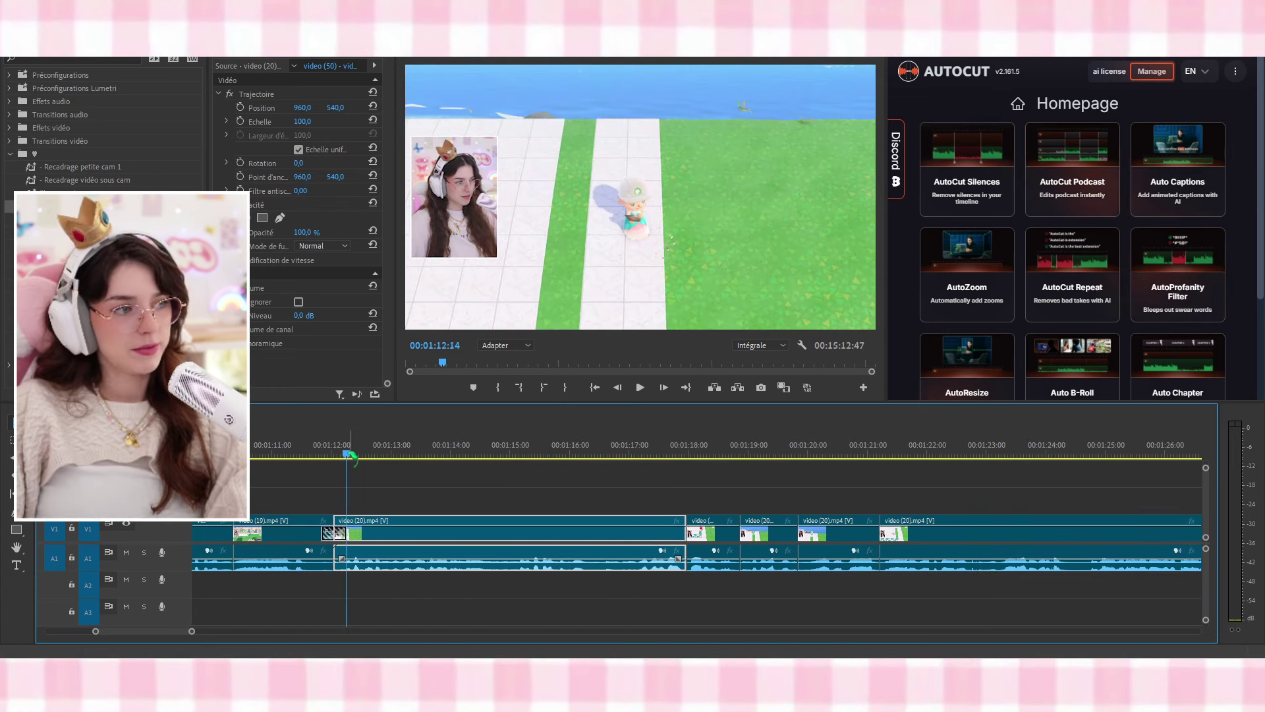
key(space)
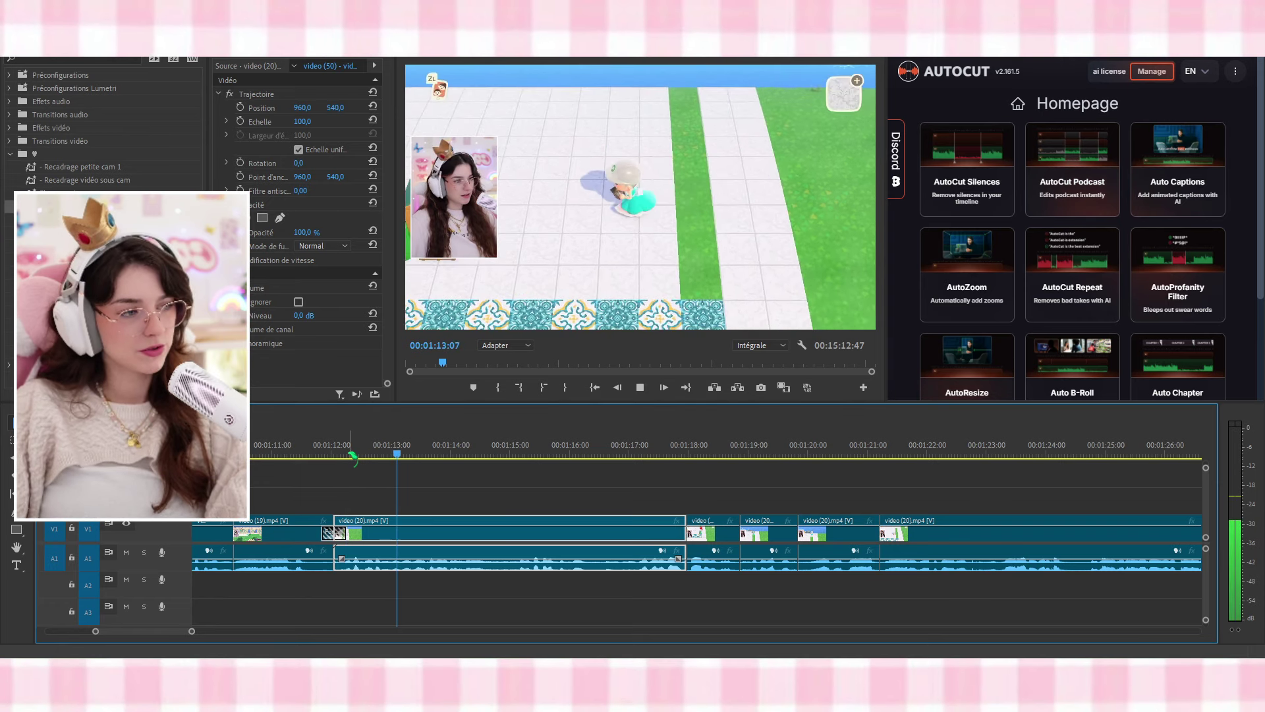
key(space)
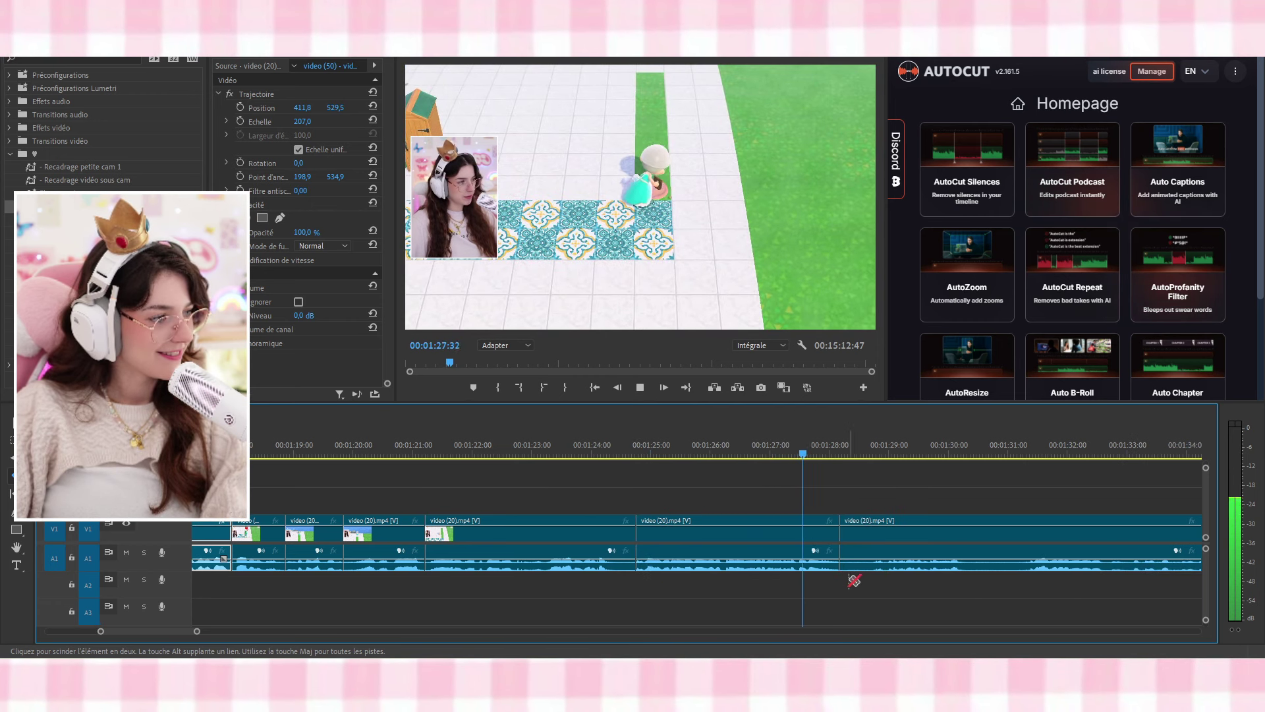
Isolate video (20).mp4 between about 1:24.8 and 1:28.2 and apply the enlarged-webcam framing with scale 207 and position 411.8, 529.5
click(839, 557)
click(764, 445)
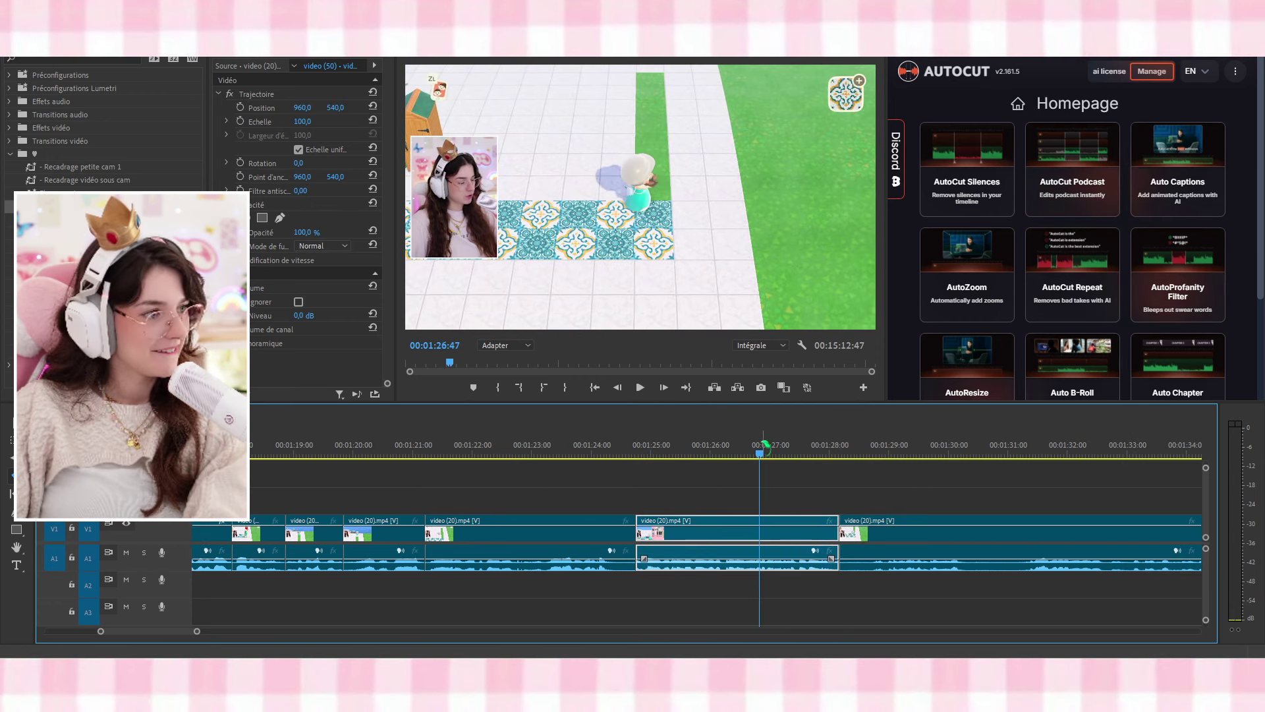
key(ctrl+alt+v)
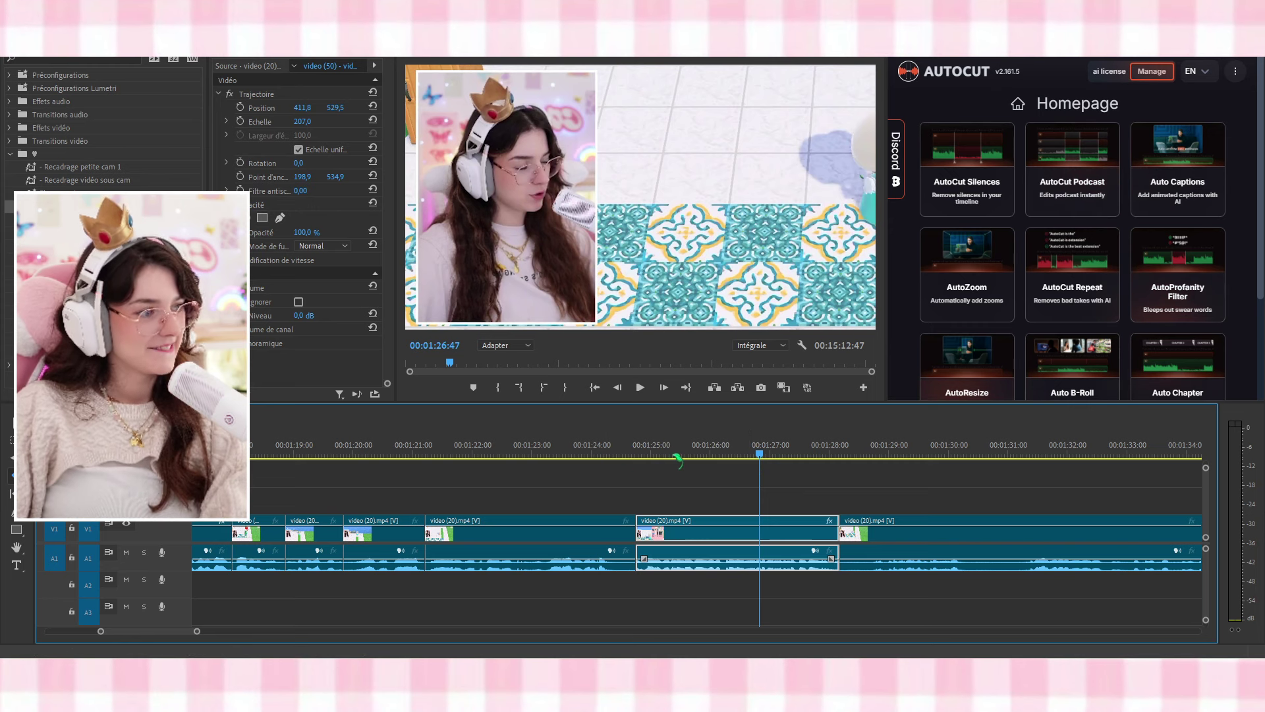
Add a "???" text title at 00:01:25:48 over the game area beside the enlarged webcam
click(697, 453)
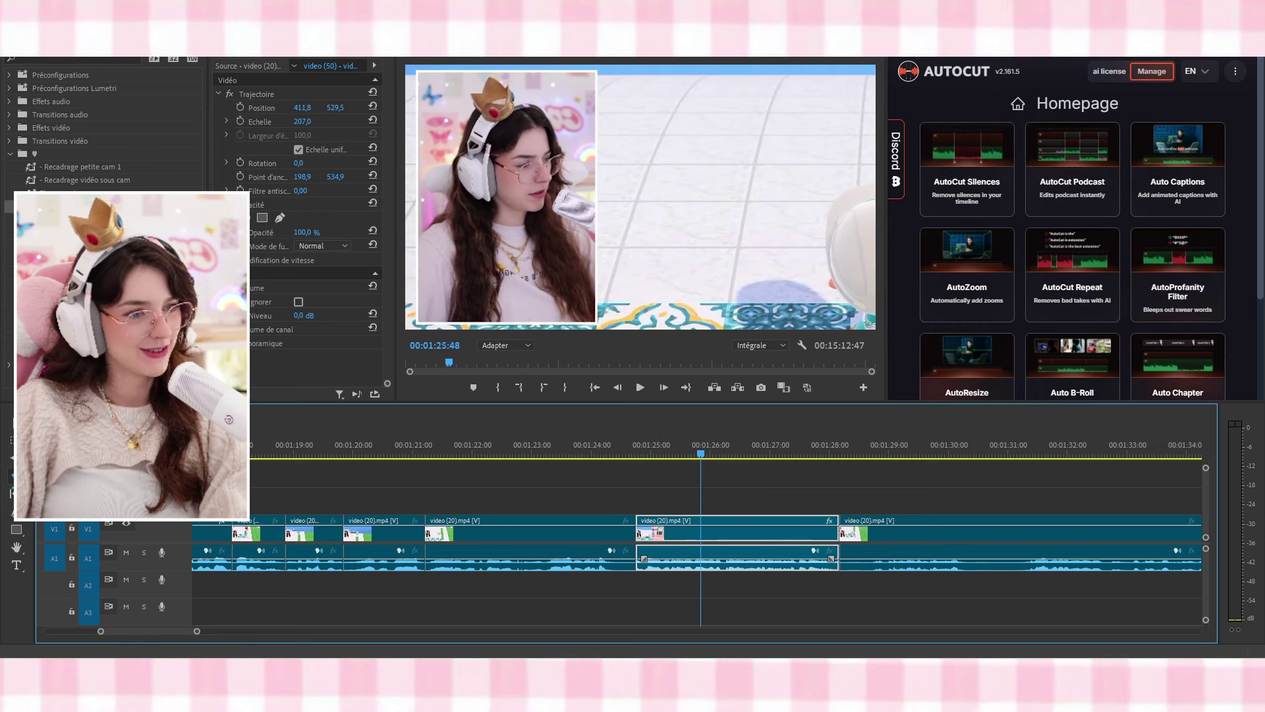
click(17, 564)
click(667, 174)
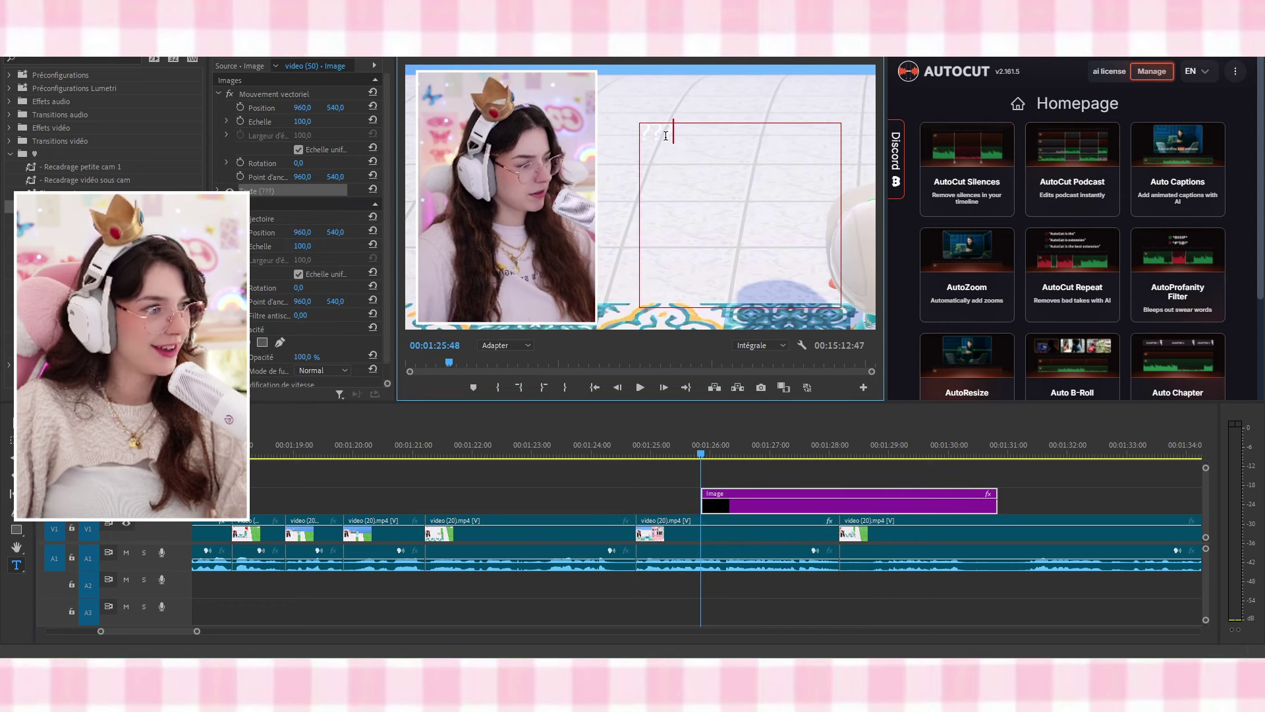
Format the "???" title in the Tondu font at size 400 with the pink fill colour E58F8F
click(217, 190)
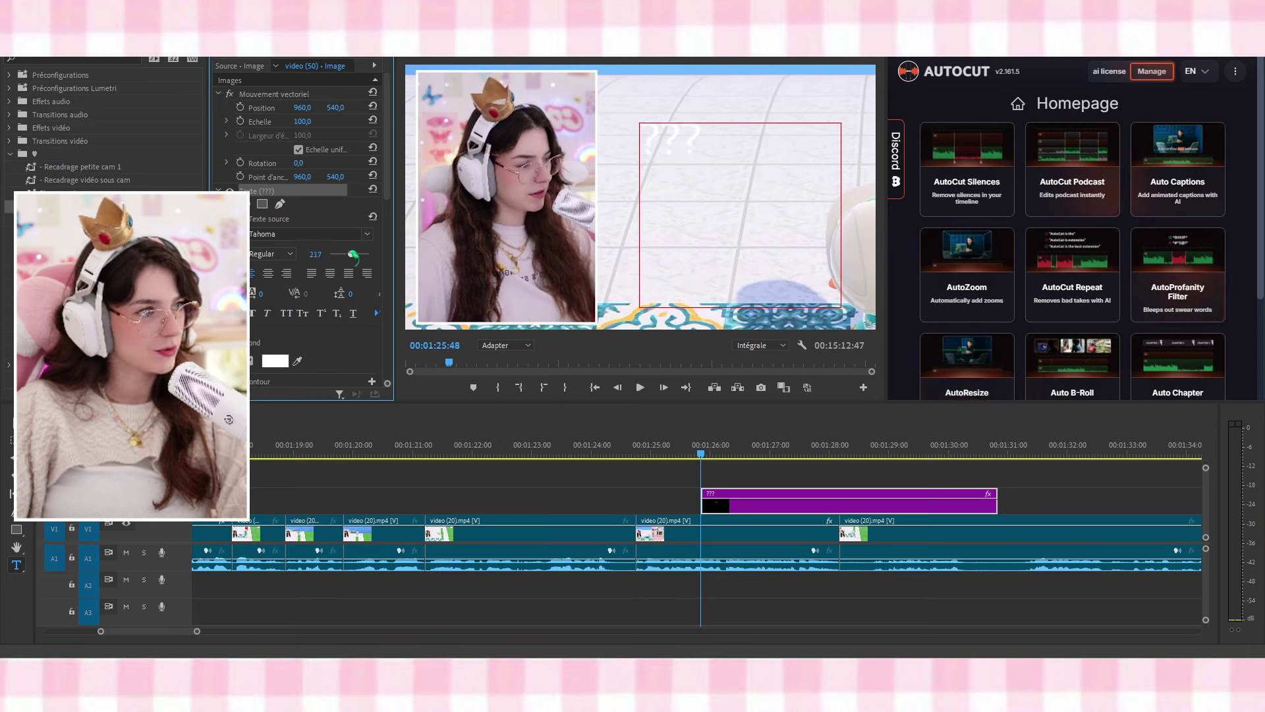
drag(353, 254, 389, 239)
click(275, 361)
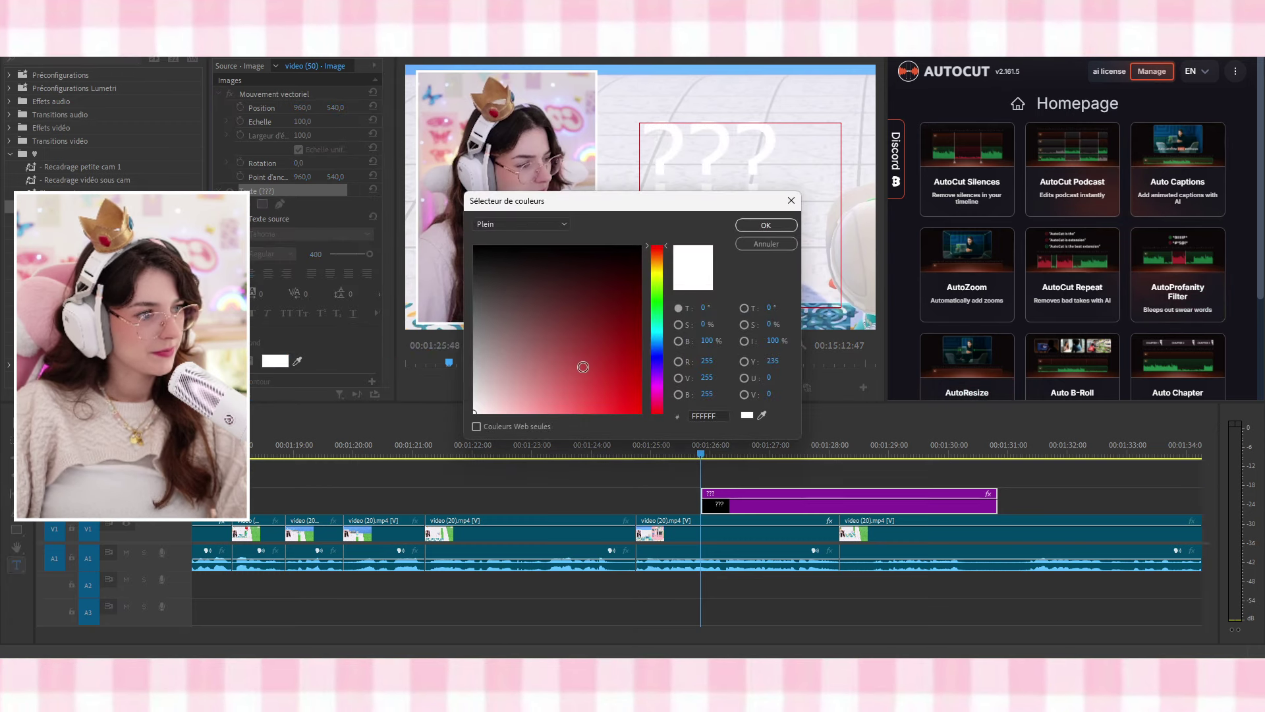
click(540, 389)
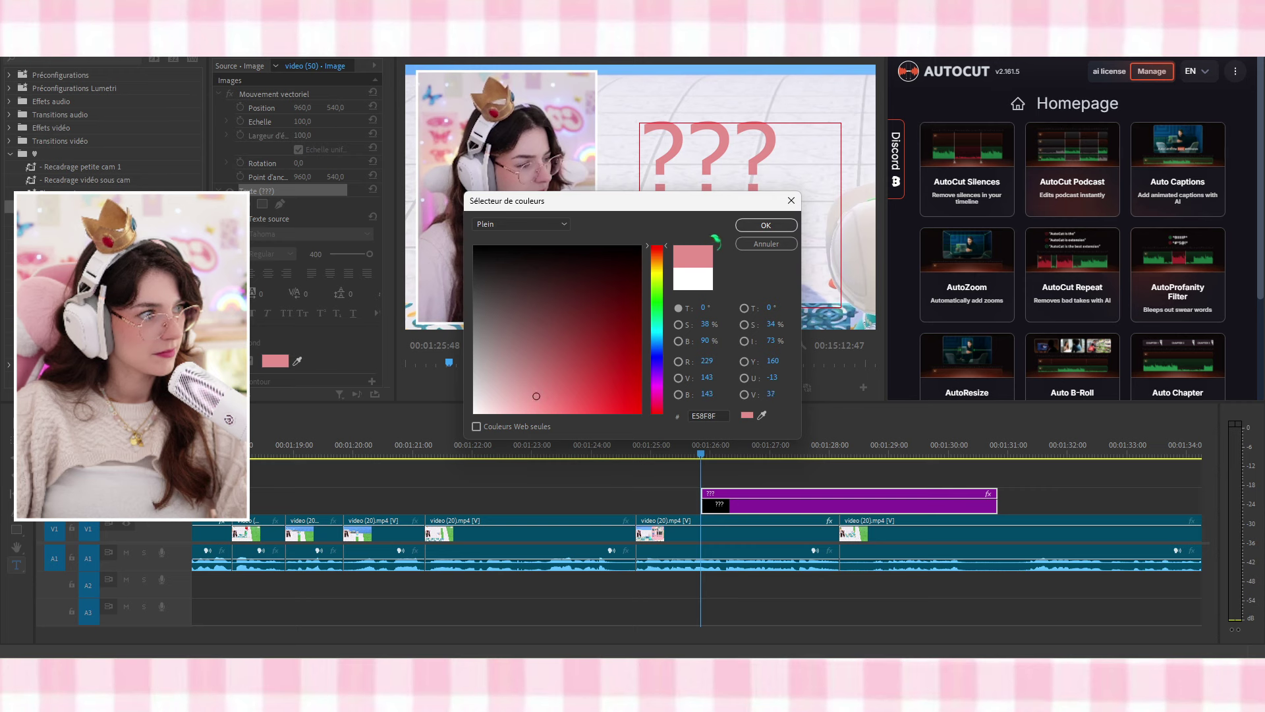
key(Return)
click(367, 236)
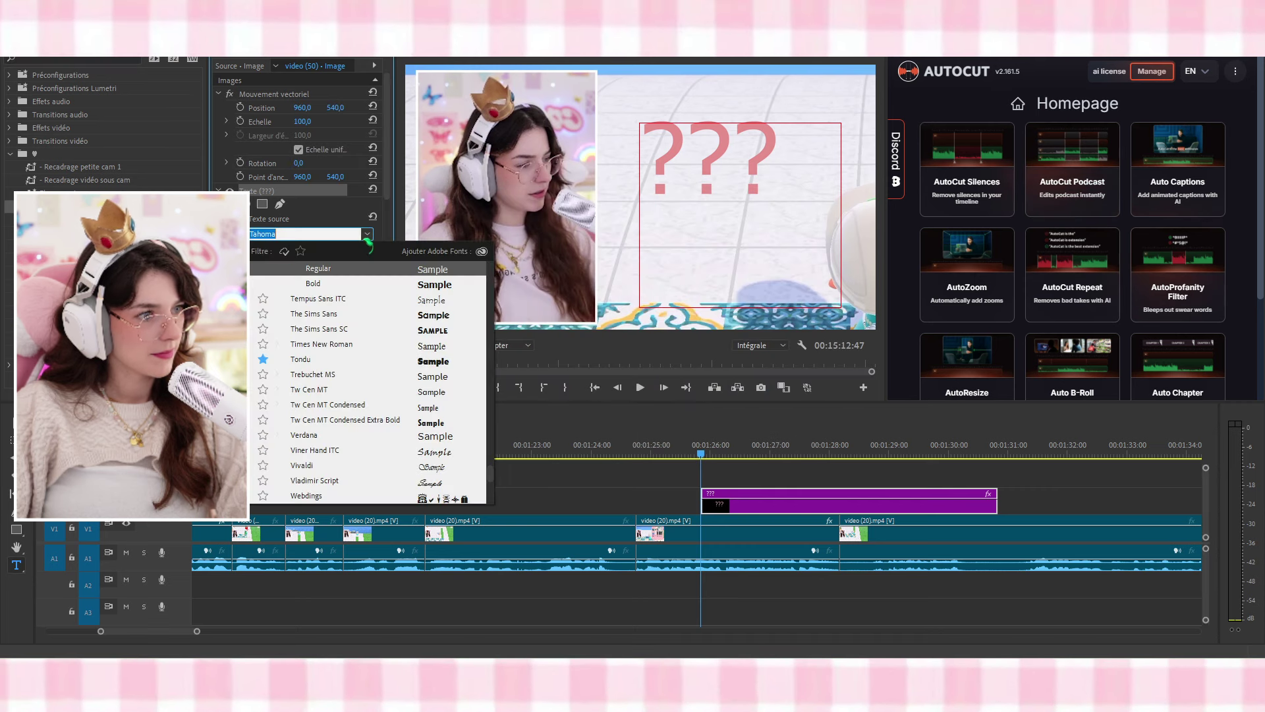
click(334, 361)
Try a thick white outer outline on the "???" text
scroll(262, 350, down, 2)
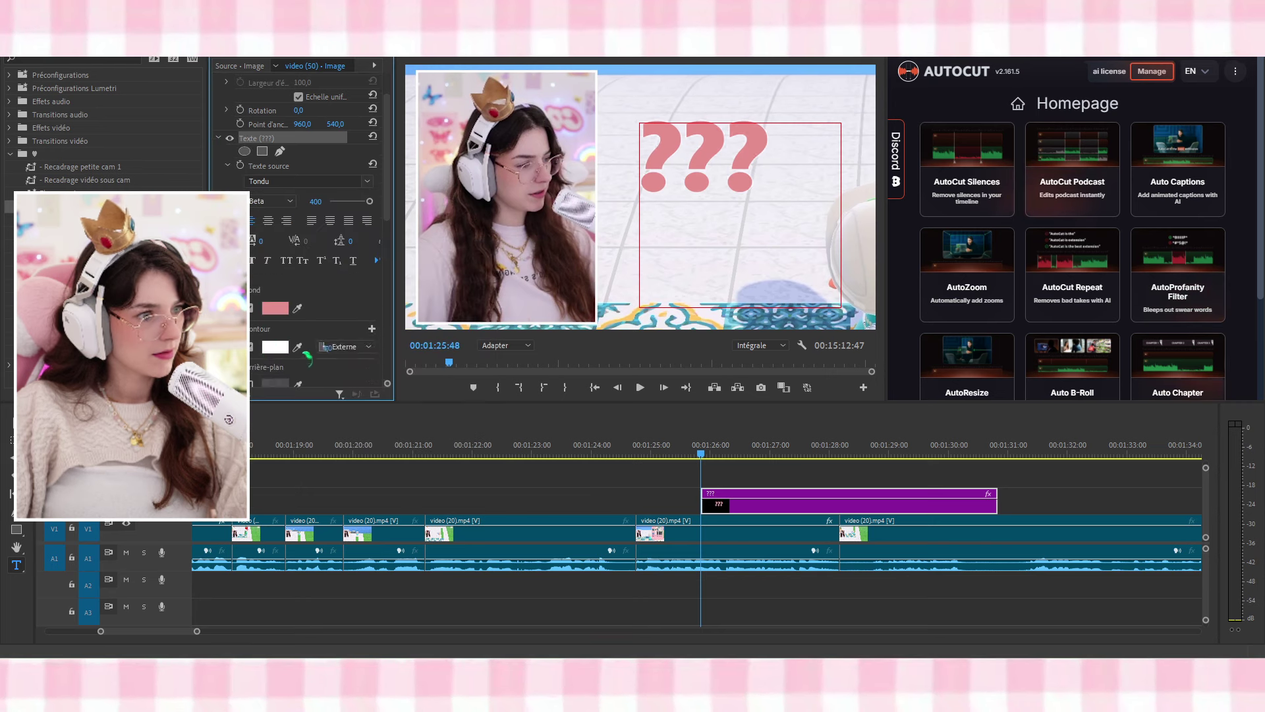
scroll(307, 356, down, 1)
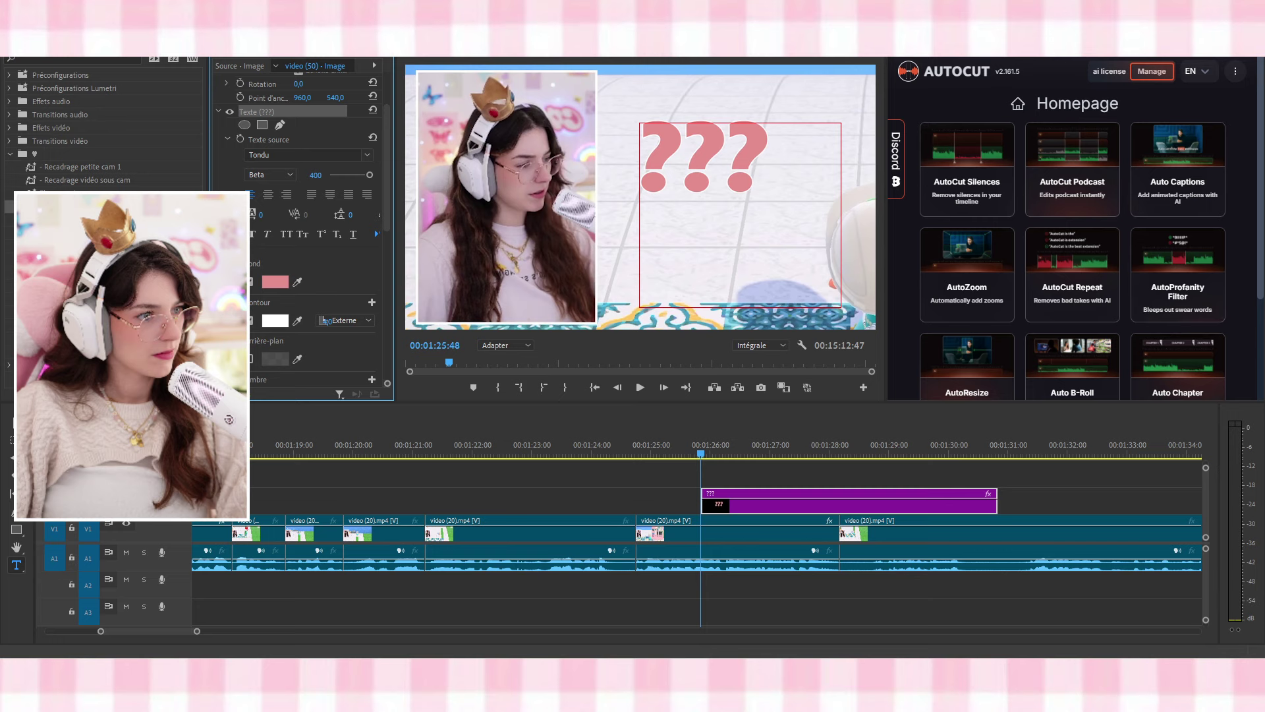
mouse_move(327, 321)
mouse_down()
mouse_move(369, 321)
mouse_move(336, 321)
mouse_up()
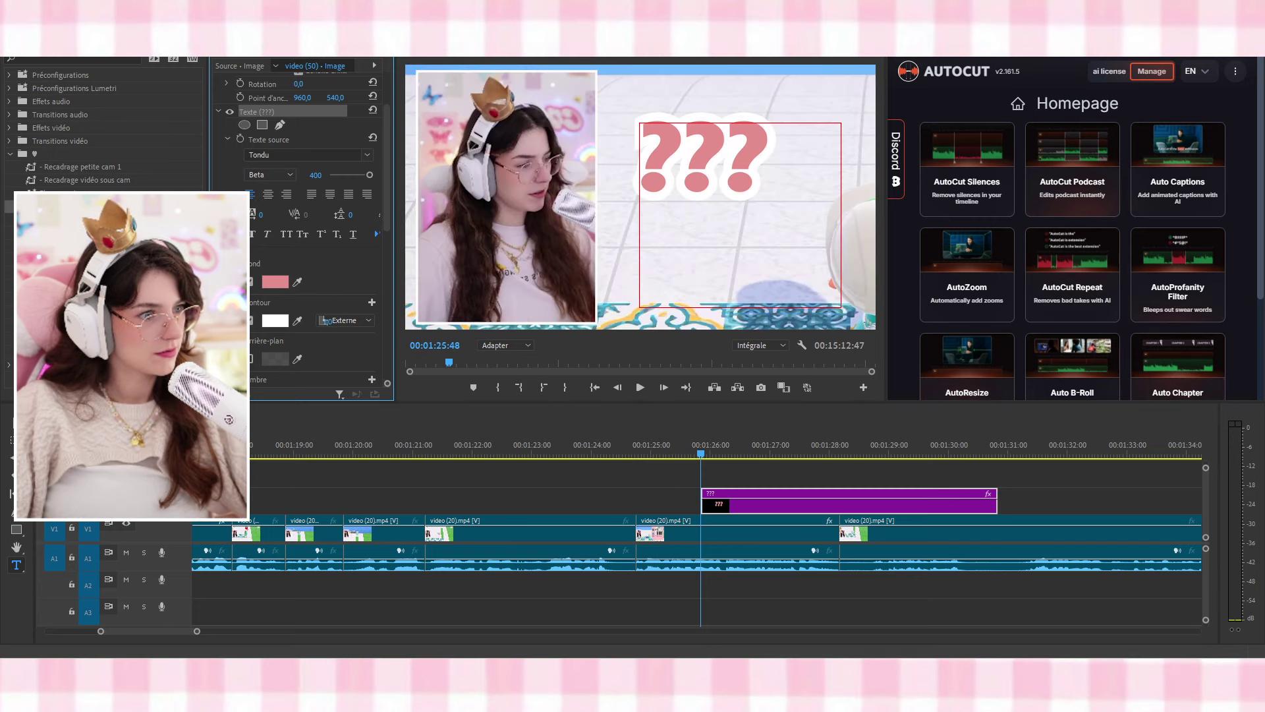
click(251, 320)
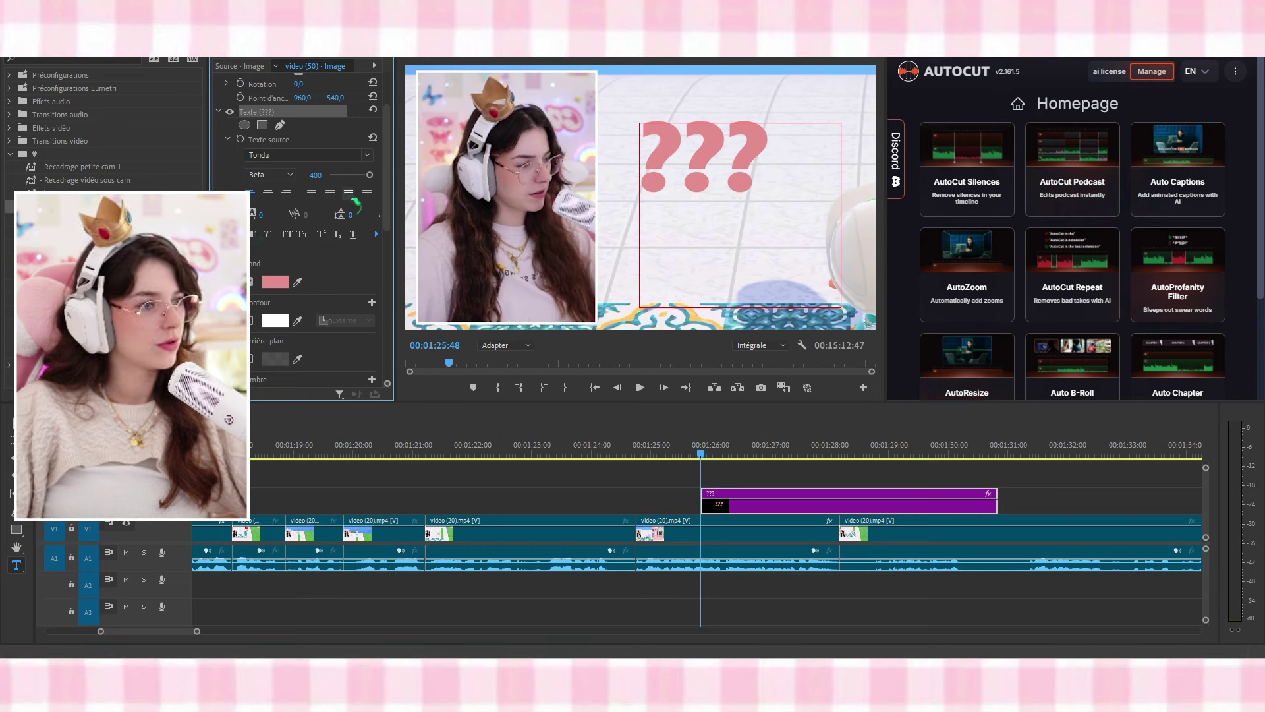
Trim the "???" title to end with the enlarged-webcam clip, and tilt the text slightly clockwise at about 1081, 340
scroll(306, 264, down, 4)
drag(996, 506, 840, 508)
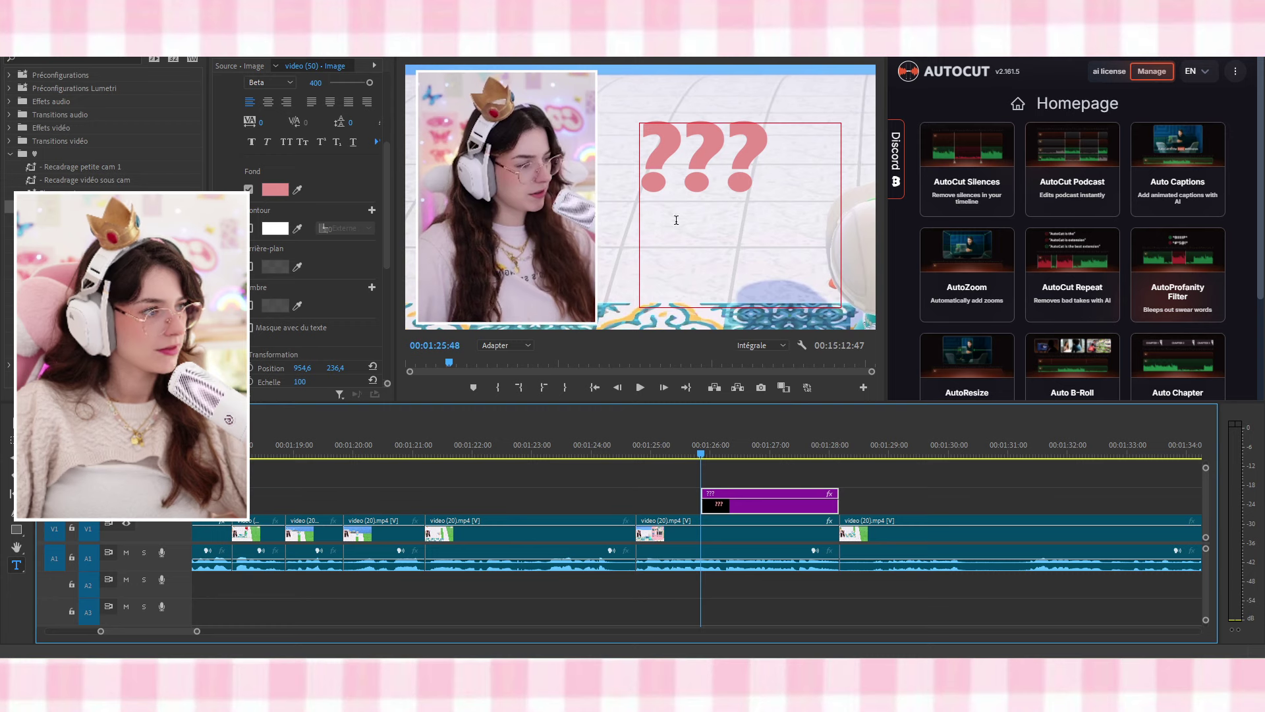
click(16, 422)
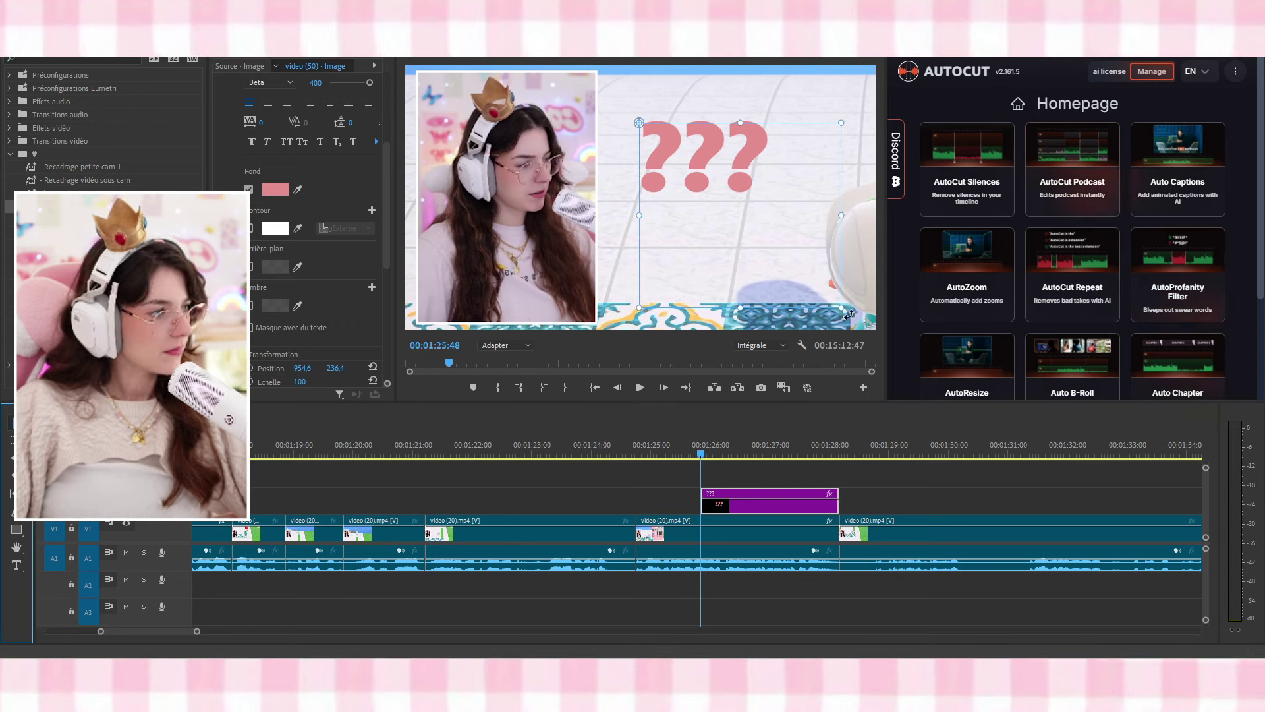
drag(849, 314, 779, 228)
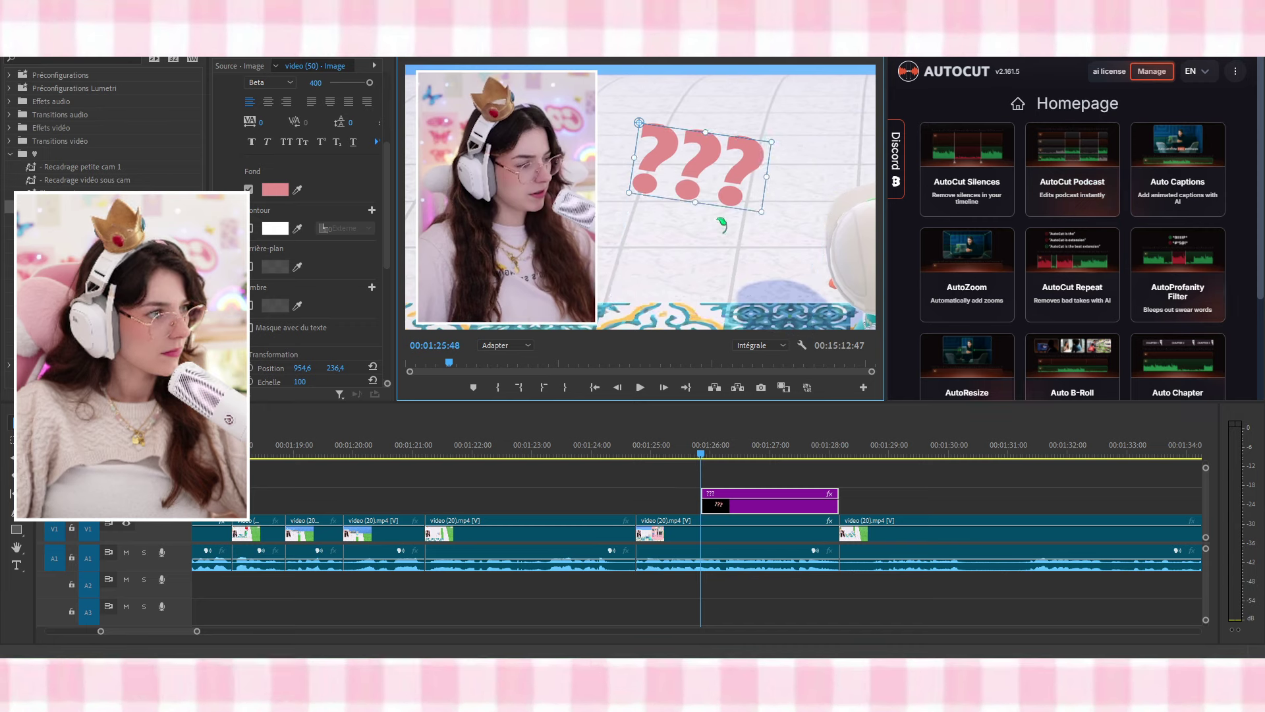
drag(722, 179, 745, 196)
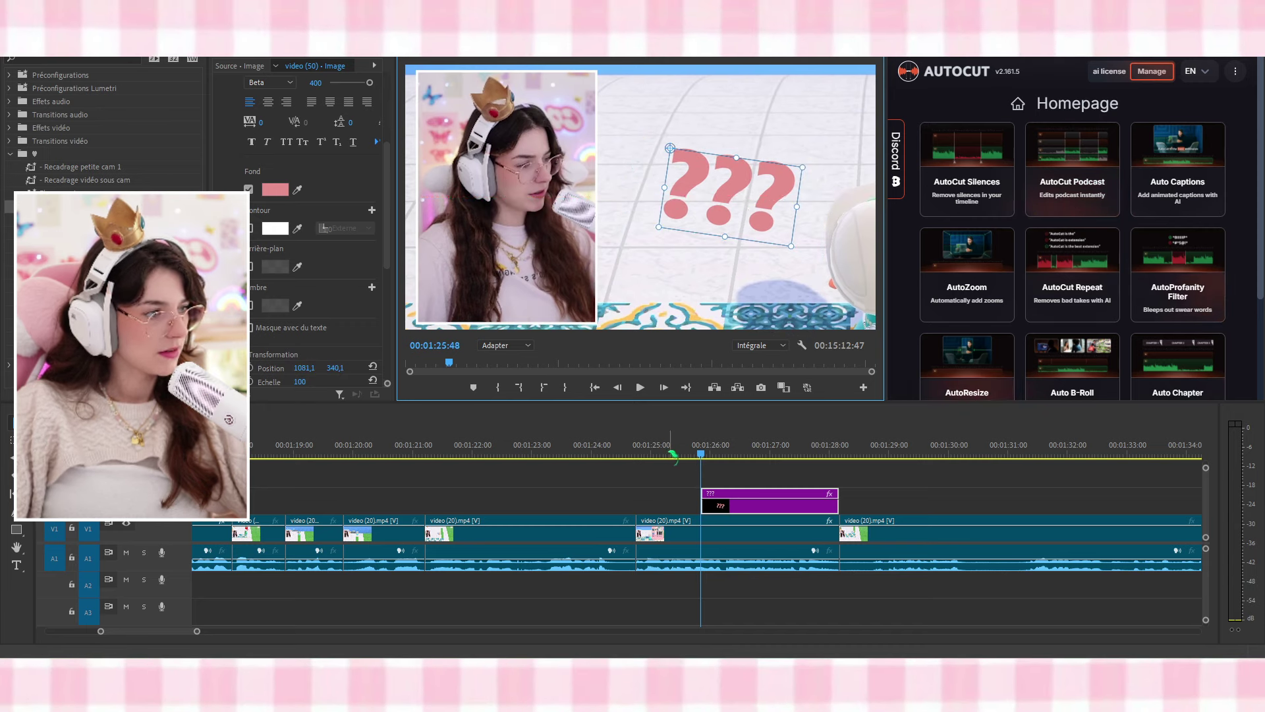
Play back the enlarged-webcam section with the "???" title from about 1:25.4 to 1:31
click(676, 452)
key(space)
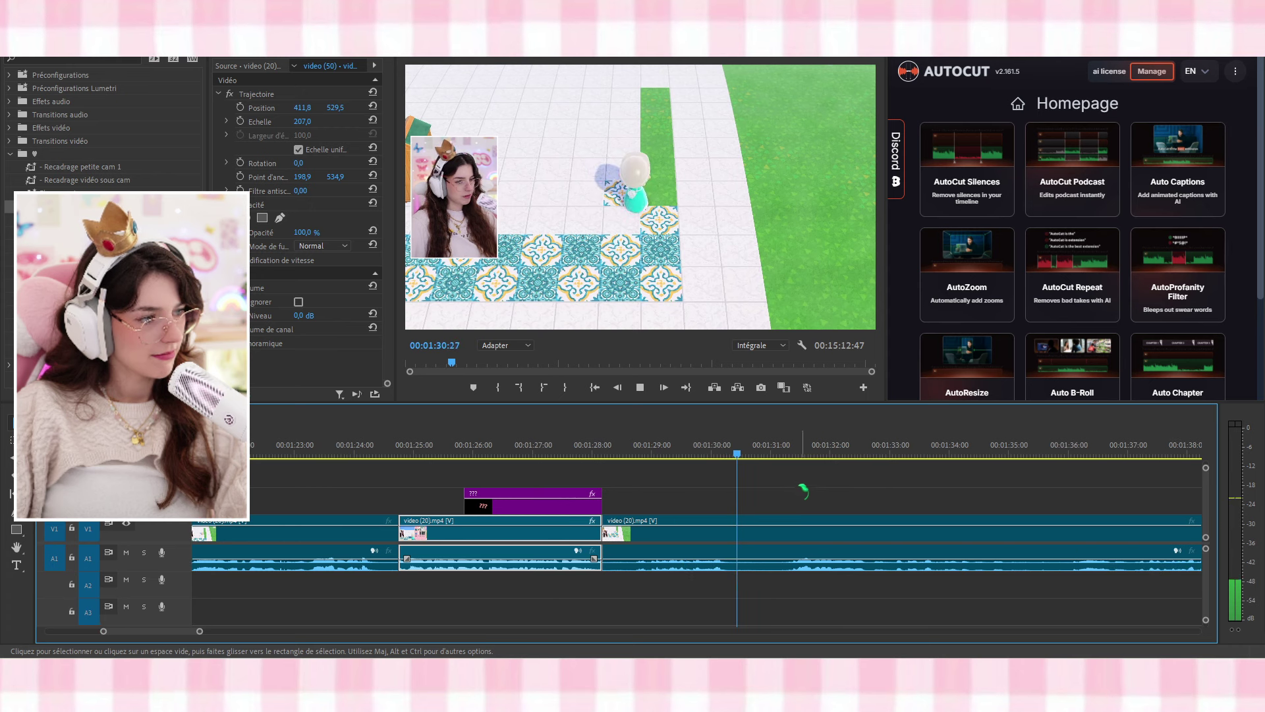
key(space)
Cut out and delete the video (20).mp4 pauses at about 1:28.2 to 1:28.7 and 1:30.2 to 1:31.3
key(c)
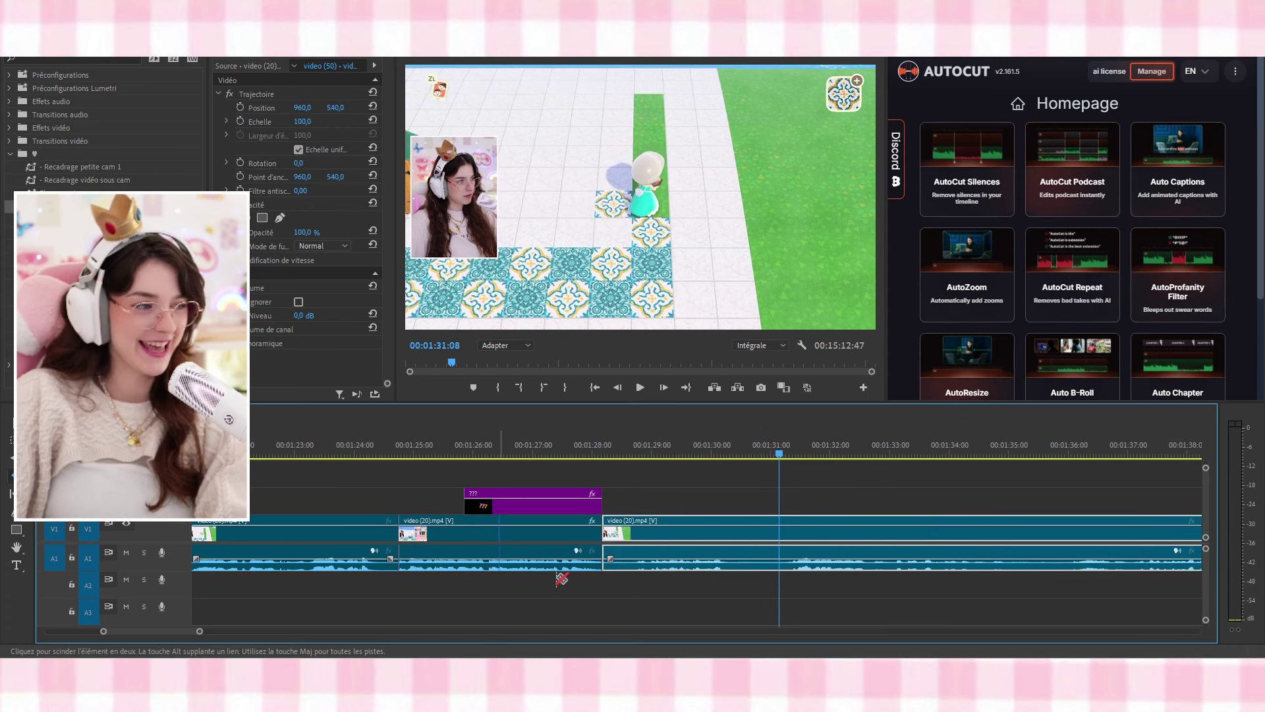
click(634, 560)
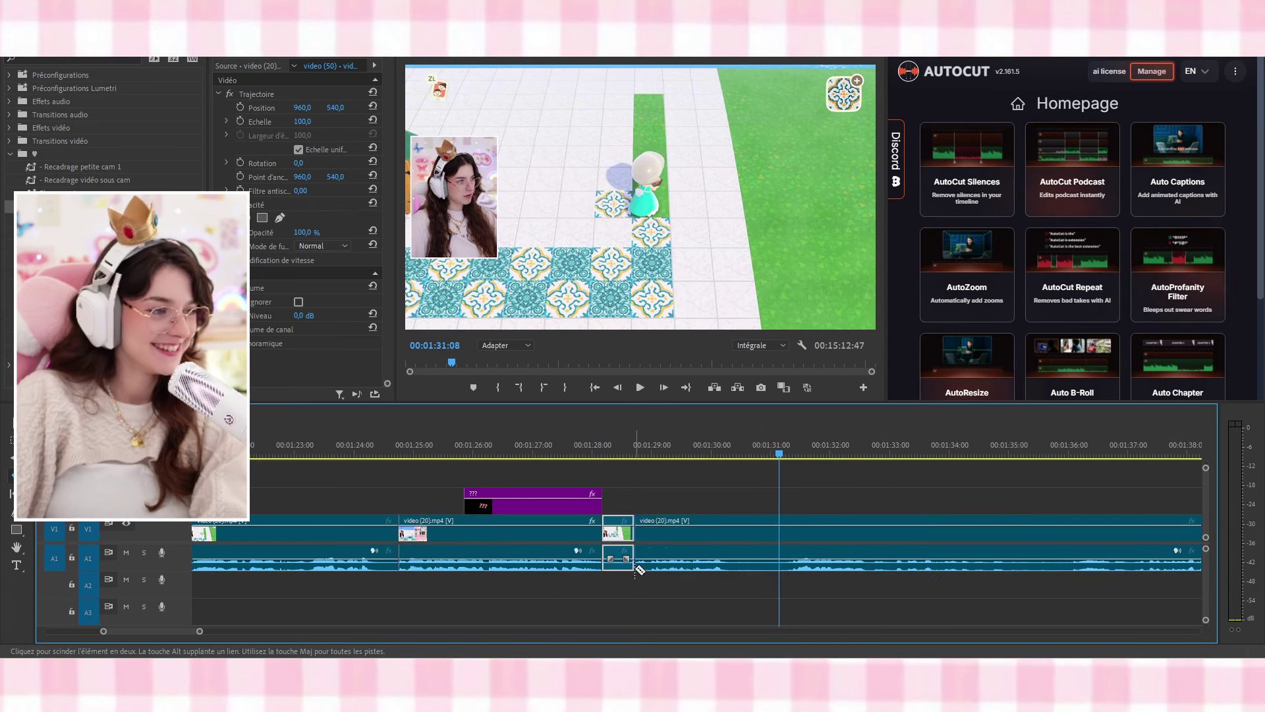
click(789, 570)
key(v)
click(760, 533)
key(Delete)
click(617, 535)
key(Delete)
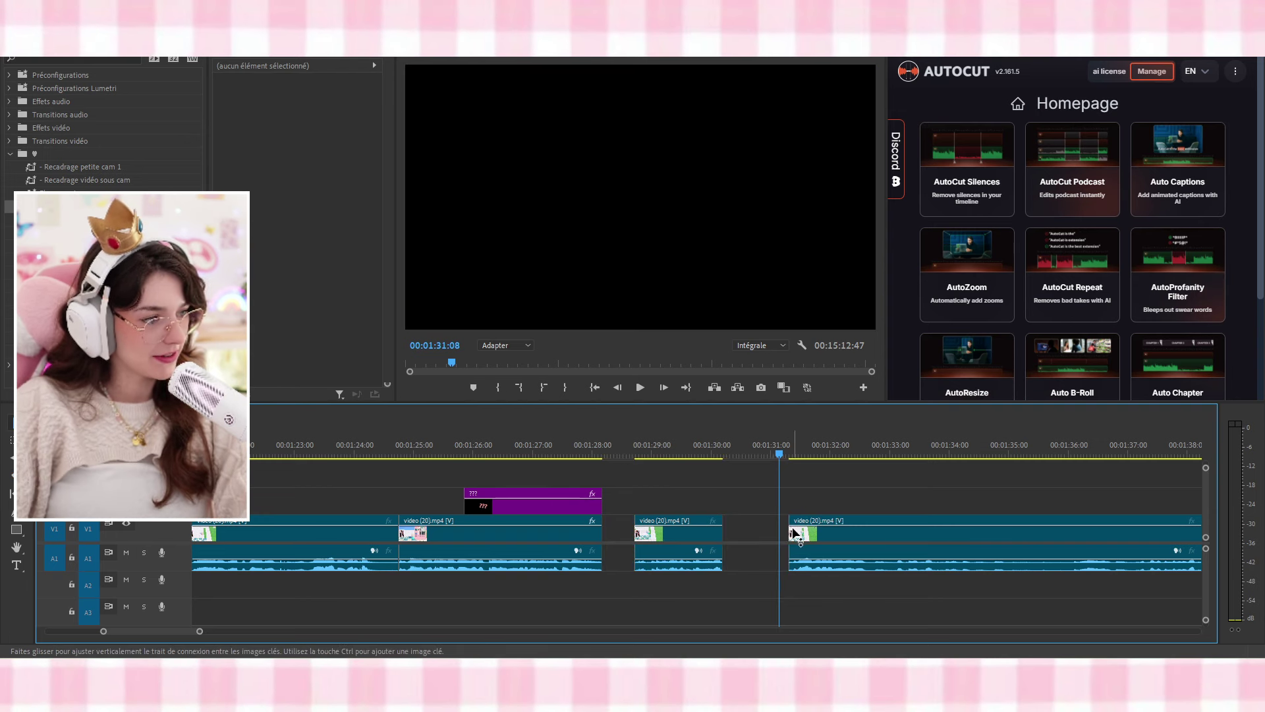
Close the two gaps left in video (20).mp4 after the "???" title
click(758, 530)
key(Delete)
click(617, 531)
key(Delete)
Apply the enlarged-webcam framing to the short clip ending near 1:29.7 and extend the "???" title over both enlarged clips from about 1:24.8
click(659, 532)
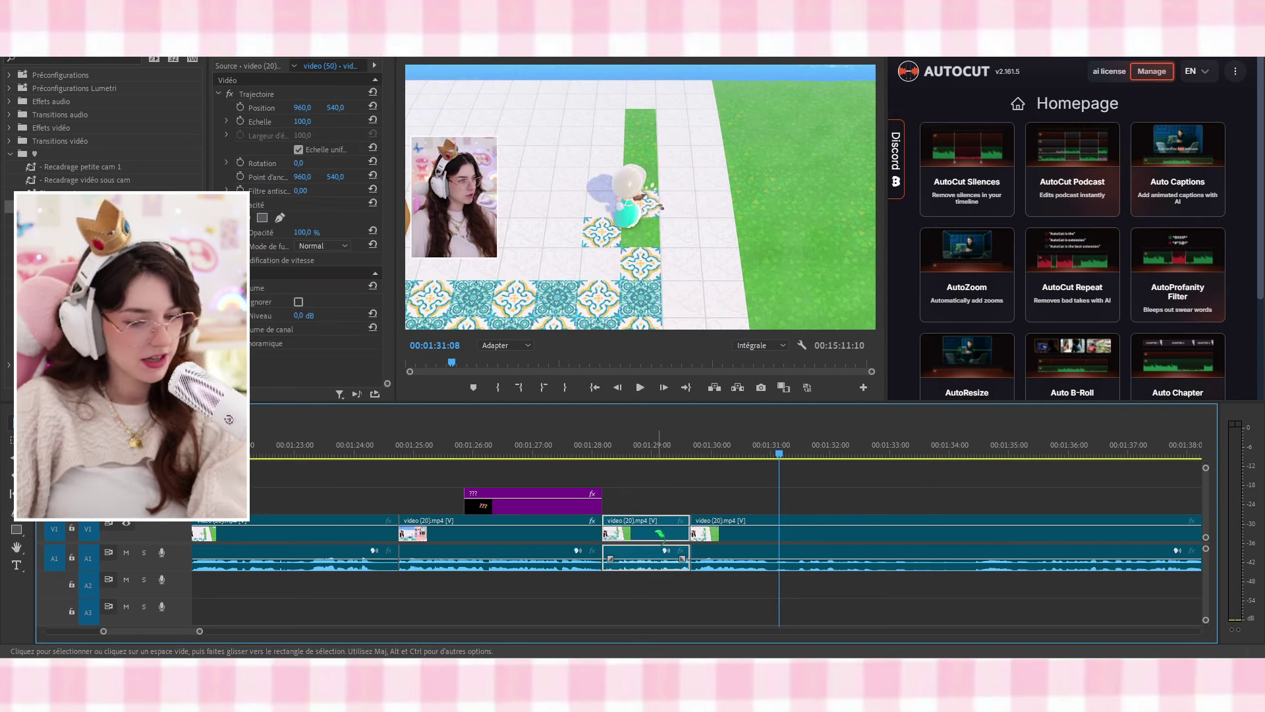
drag(595, 502, 690, 502)
drag(587, 445, 382, 452)
key(space)
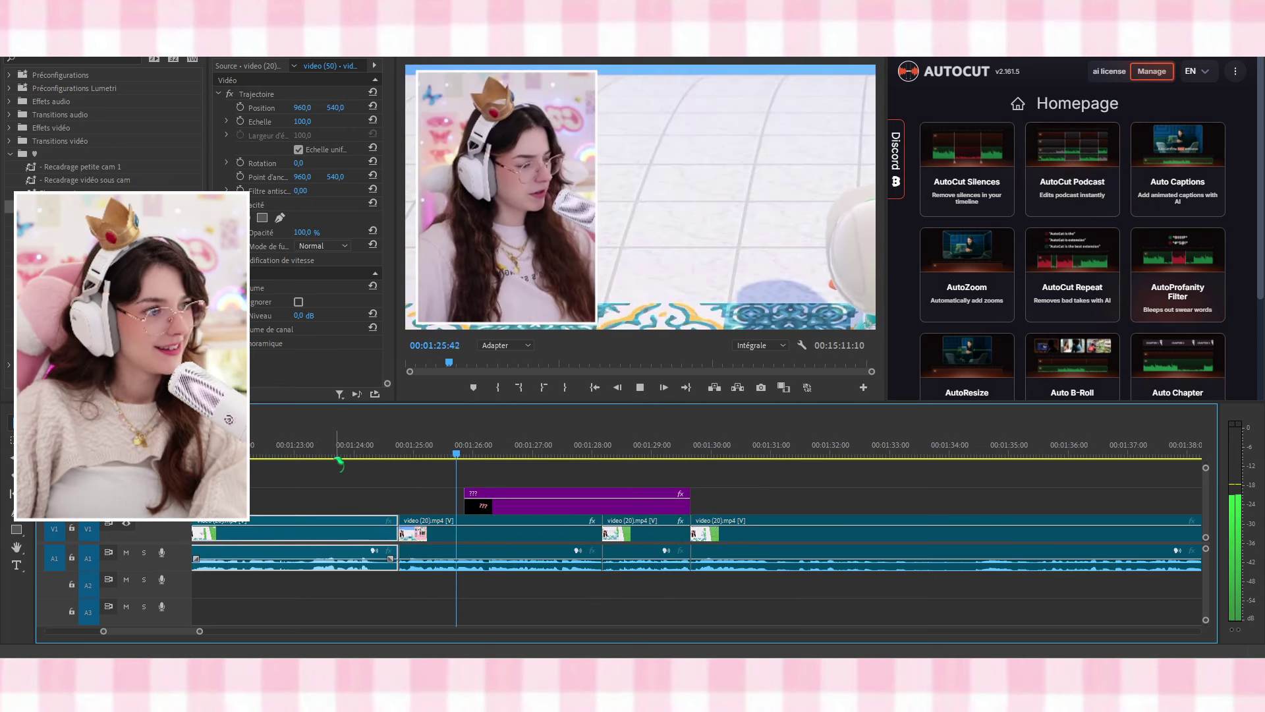
drag(463, 503, 395, 502)
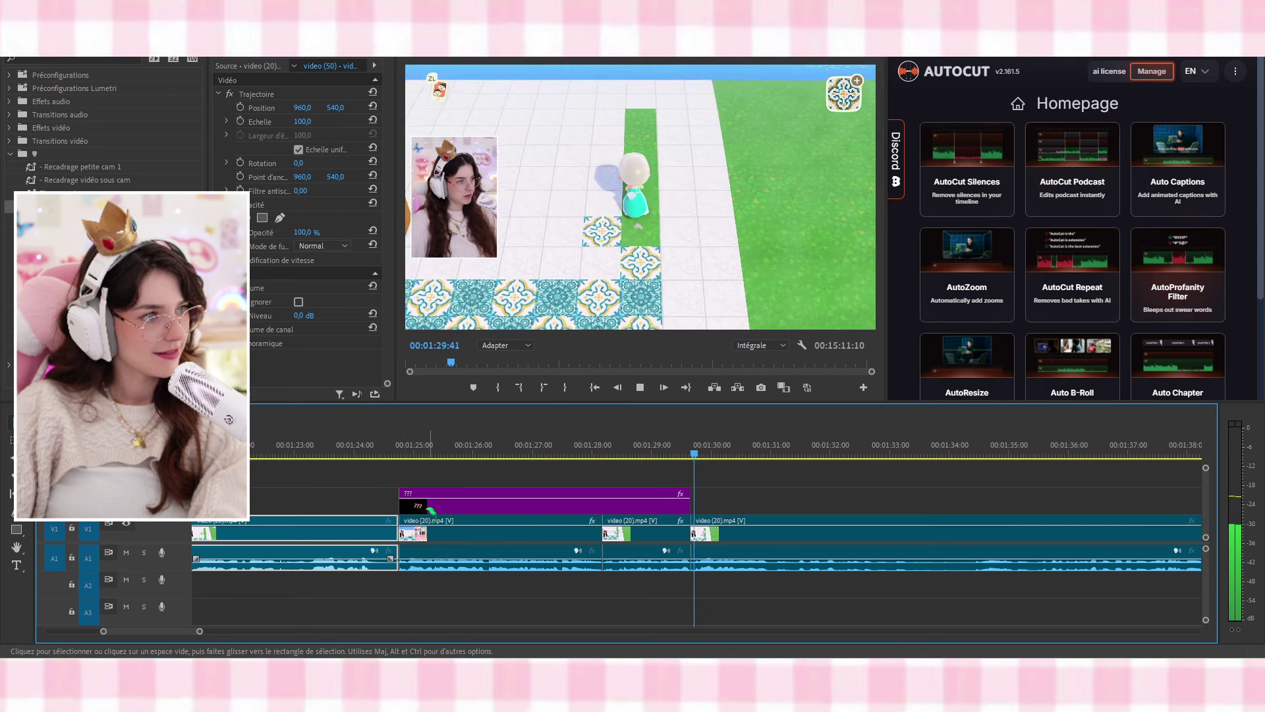
Cut out the video (20).mp4 section from about 1:29.6 to 1:31.4, right after the "???" title, and close the gap
scroll(683, 548, down, 1)
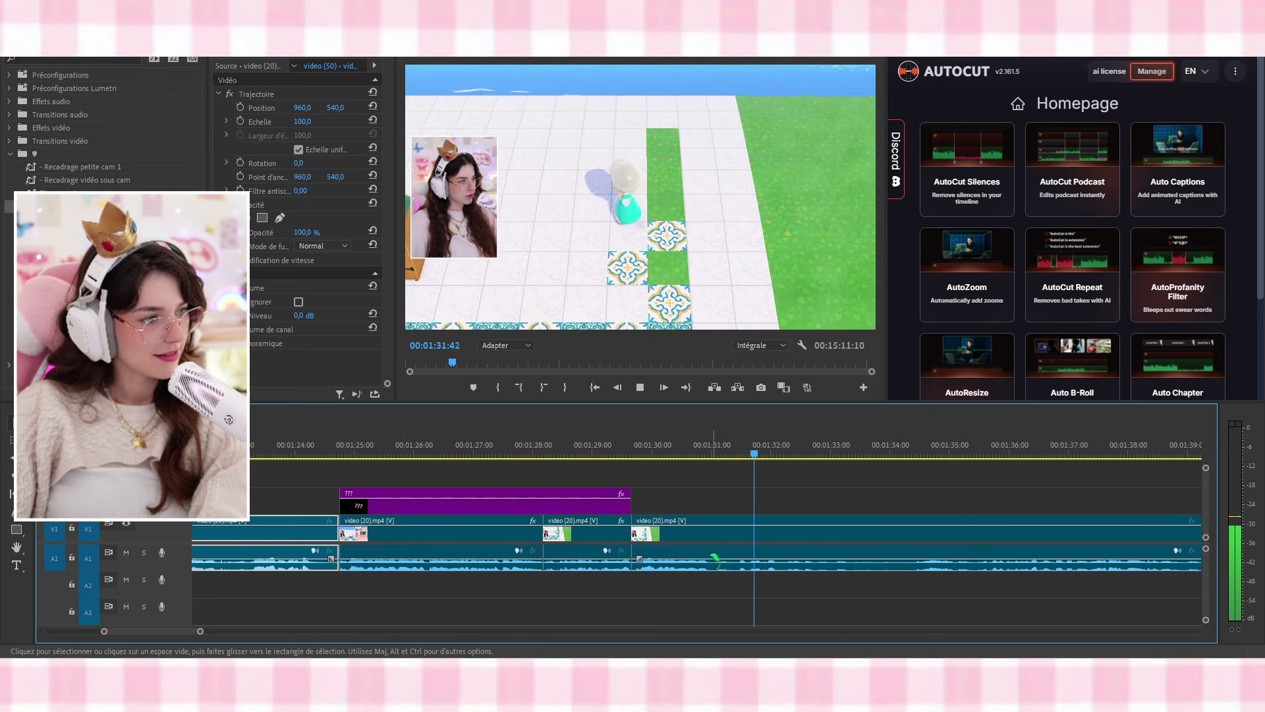
key(c)
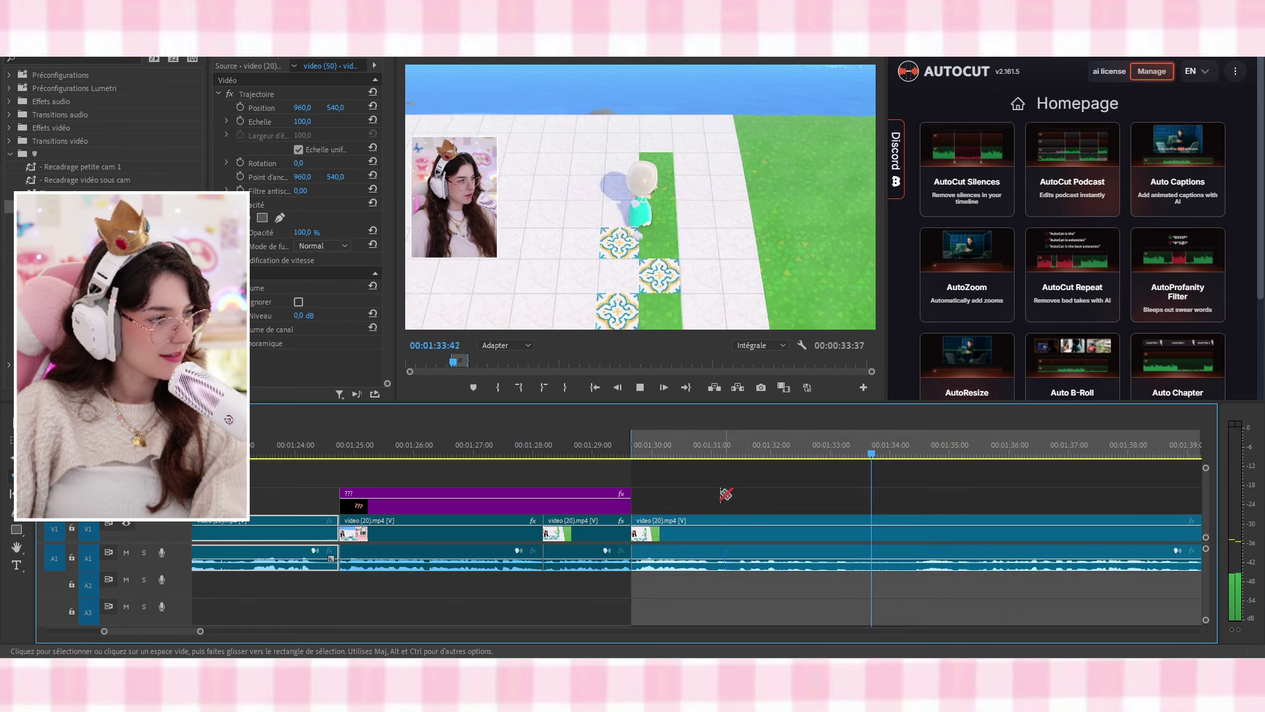
click(712, 548)
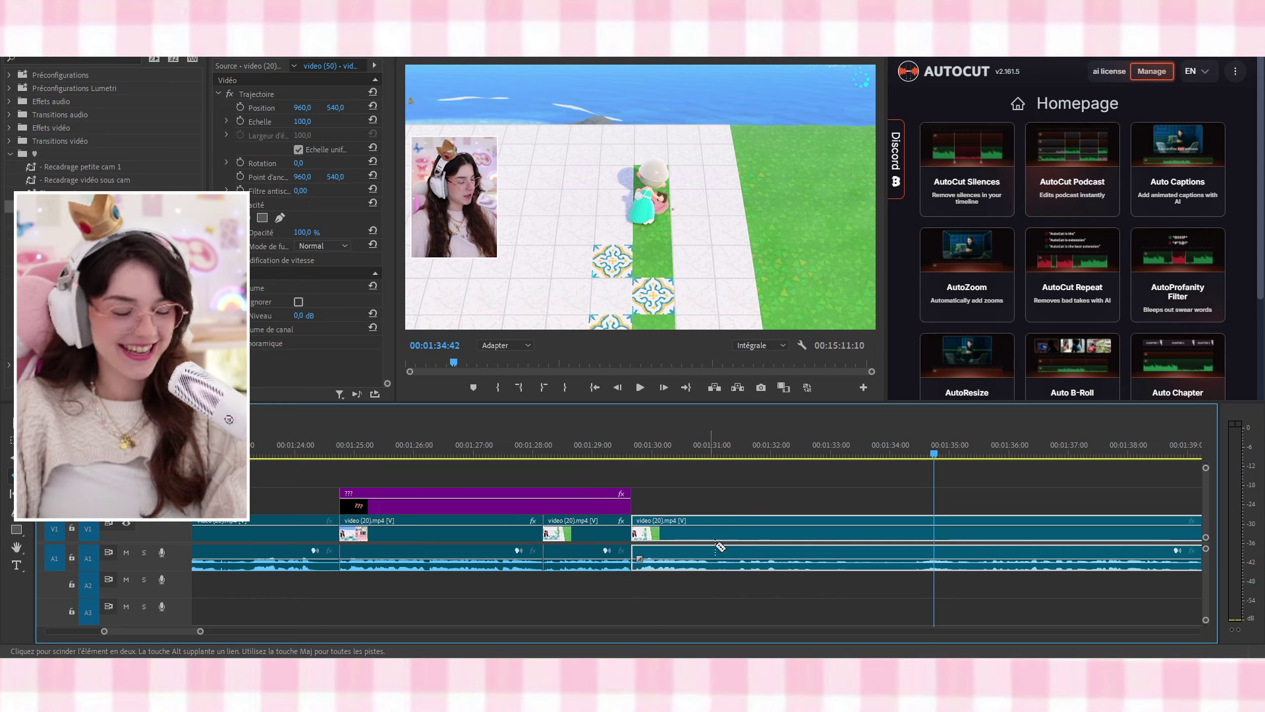
drag(647, 451, 737, 503)
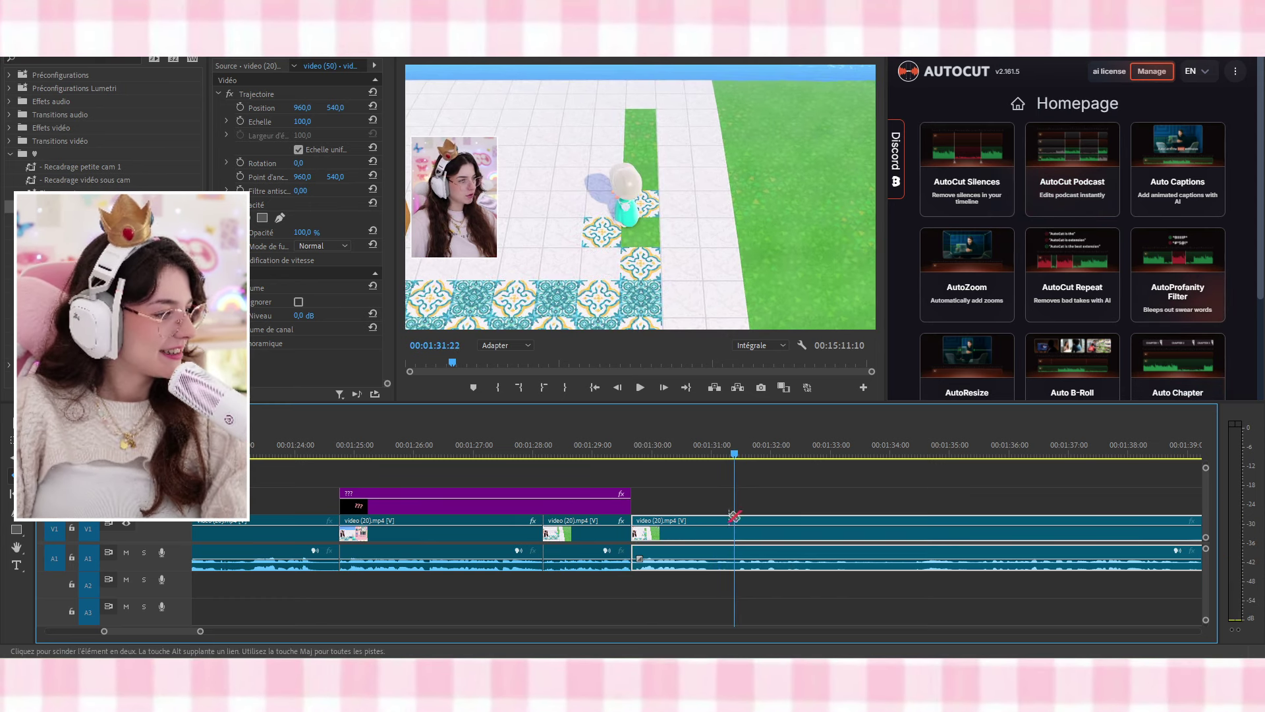
click(734, 559)
key(v)
click(705, 539)
key(shift+Delete)
click(625, 443)
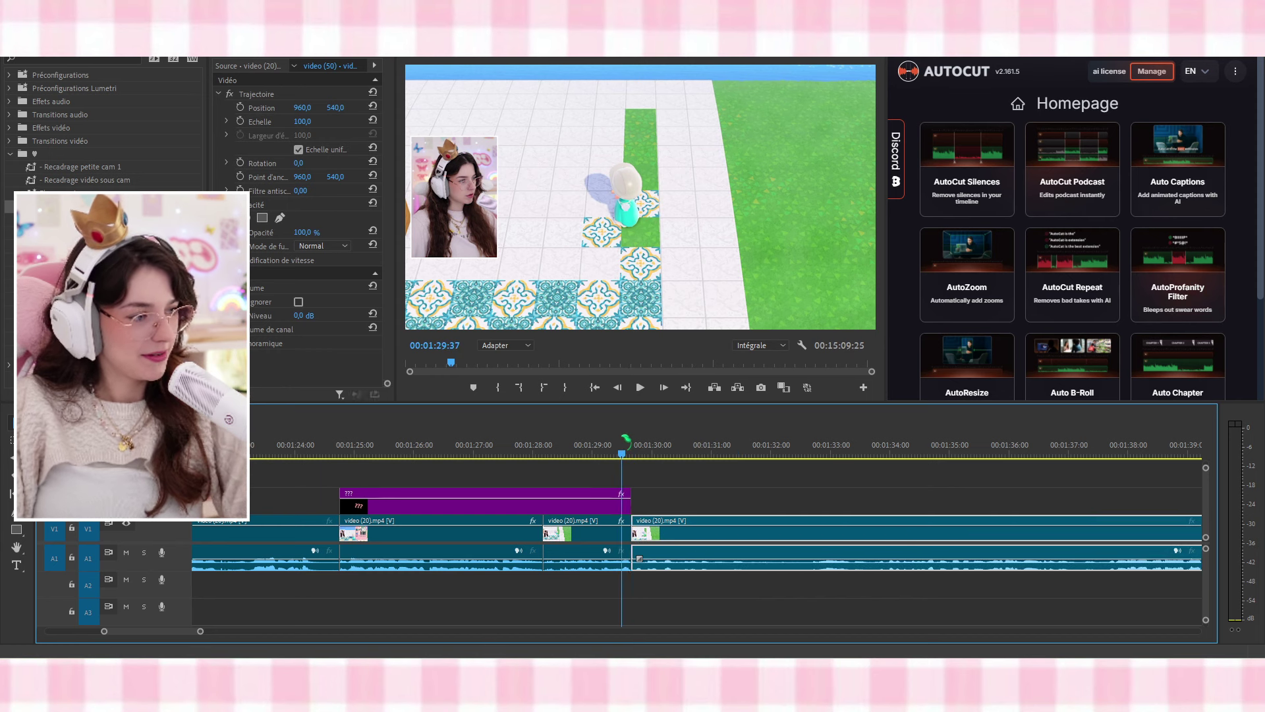
Split video (20).mp4 at about 1:31.5 and 1:33.7 and ripple-delete the section between
key(space)
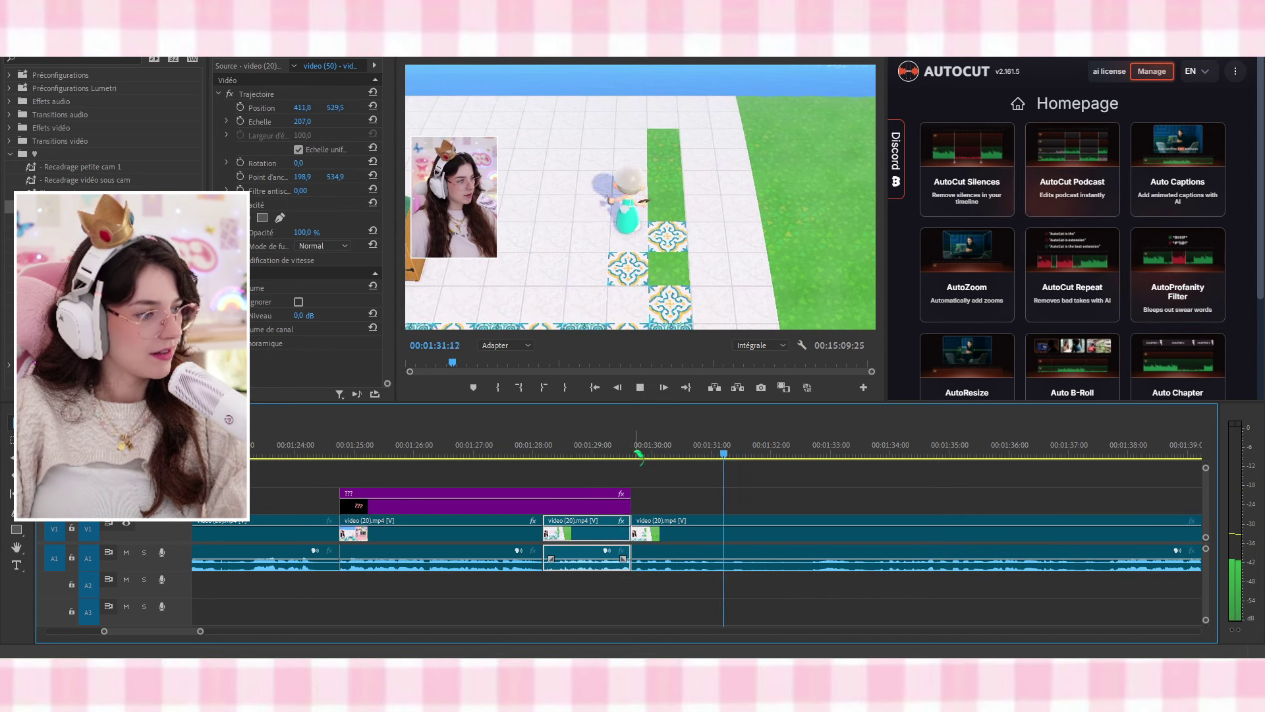
click(686, 516)
click(740, 564)
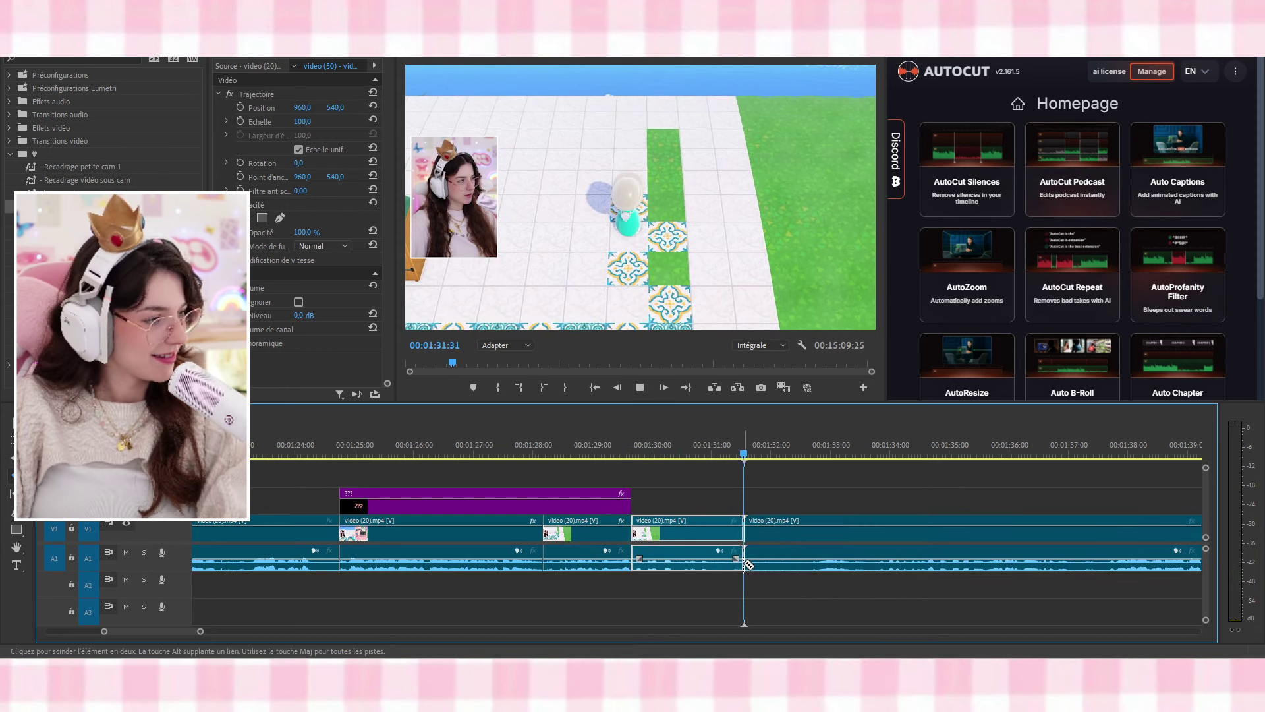
key(space)
scroll(819, 578, down, 1)
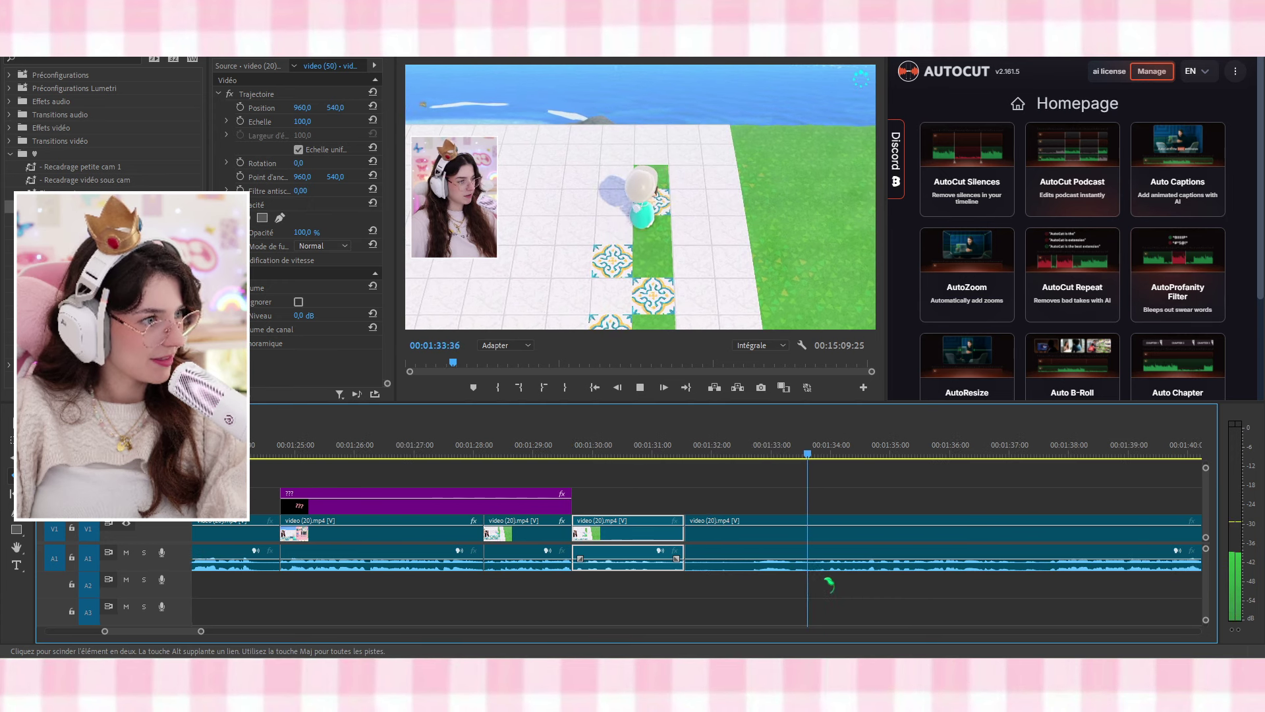
click(765, 526)
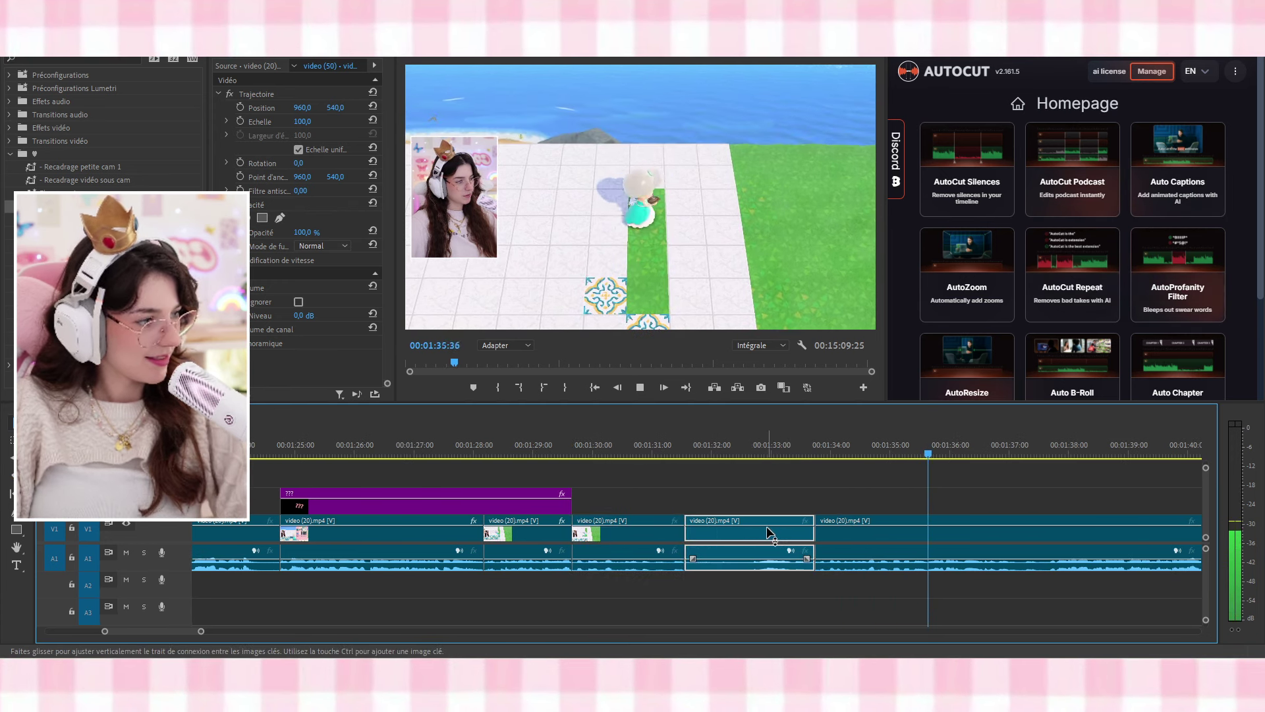
key(shift+Delete)
Split video (20).mp4 at about 1:33.4 and 1:34.9 and apply the enlarged-webcam framing to the clip between
click(574, 453)
key(space)
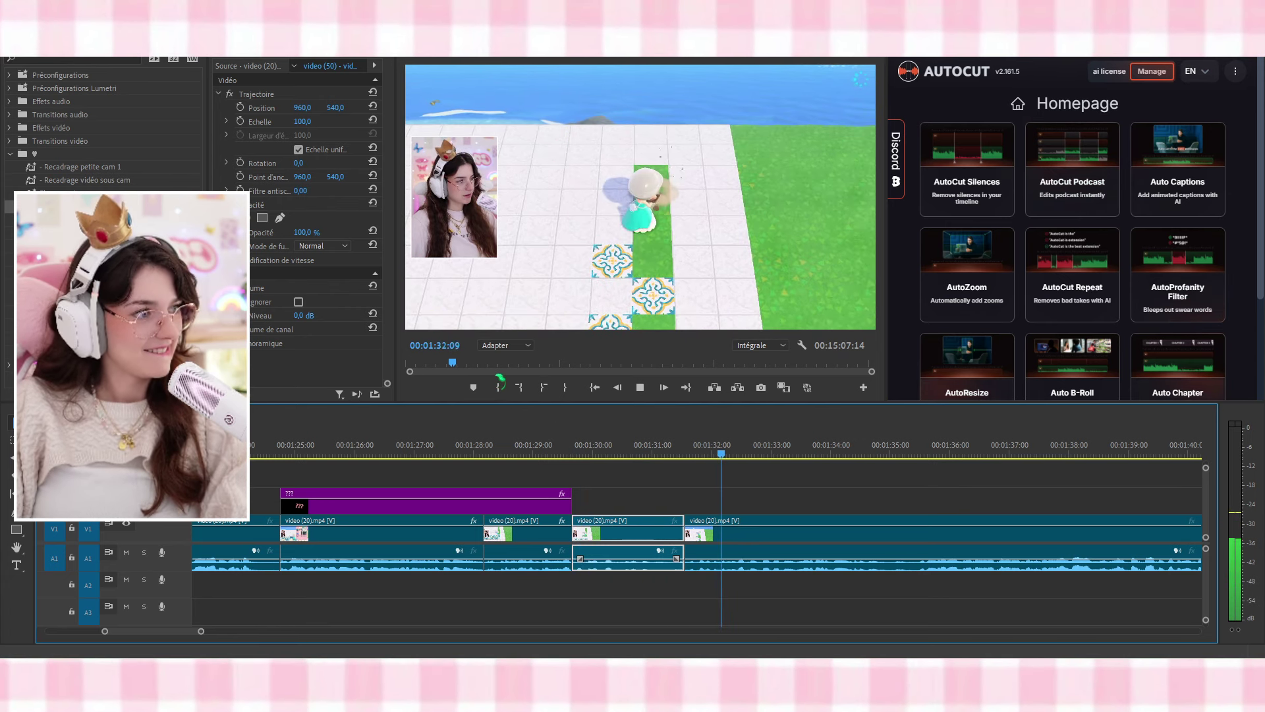
scroll(738, 523, down, 1)
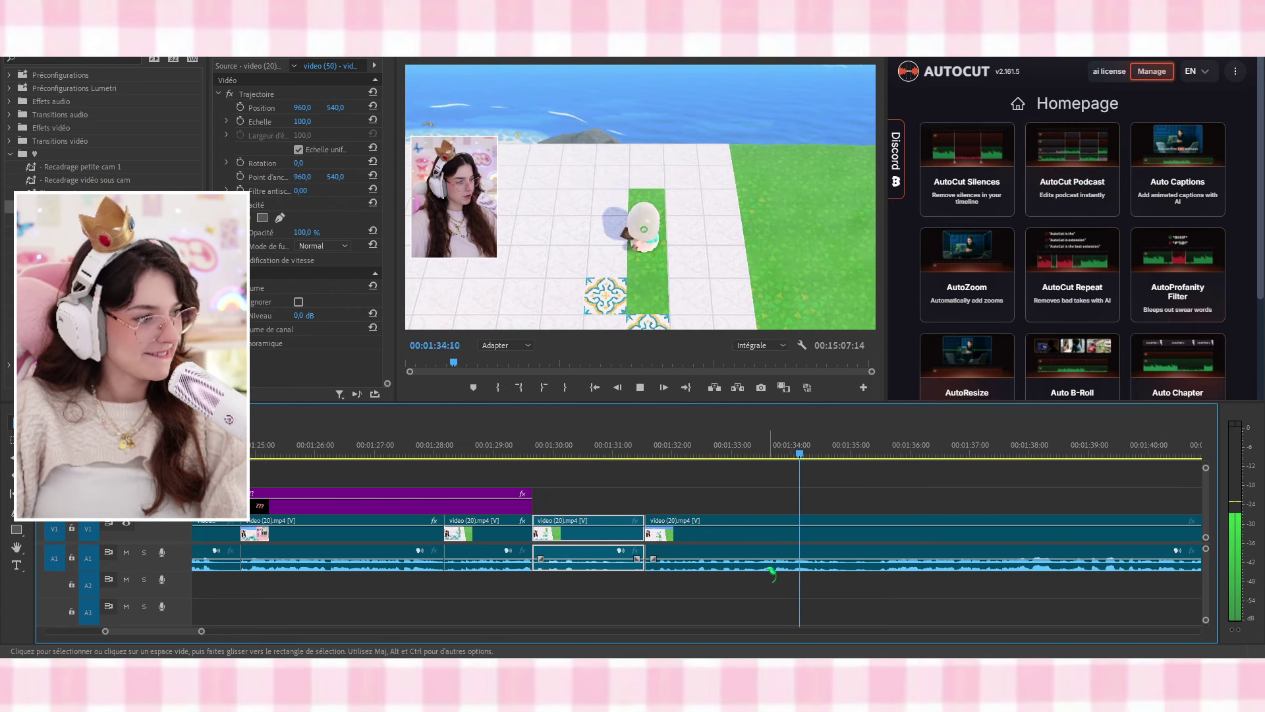
click(732, 439)
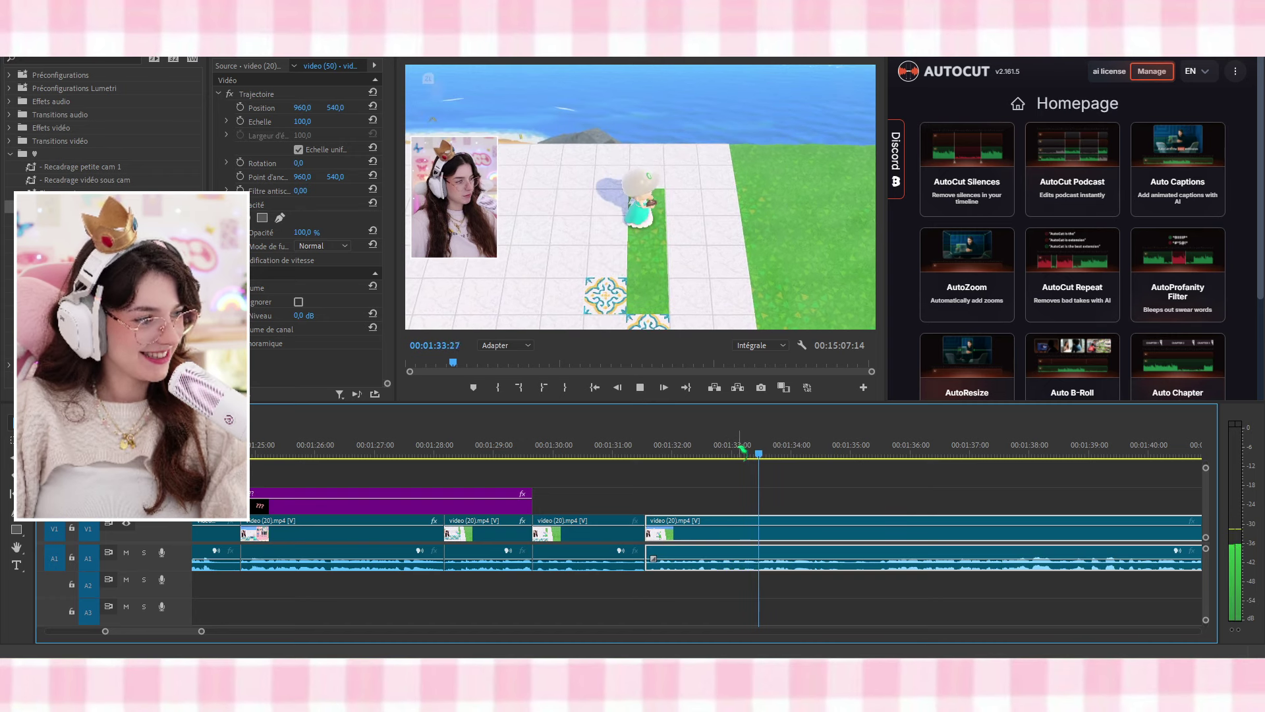
key(space)
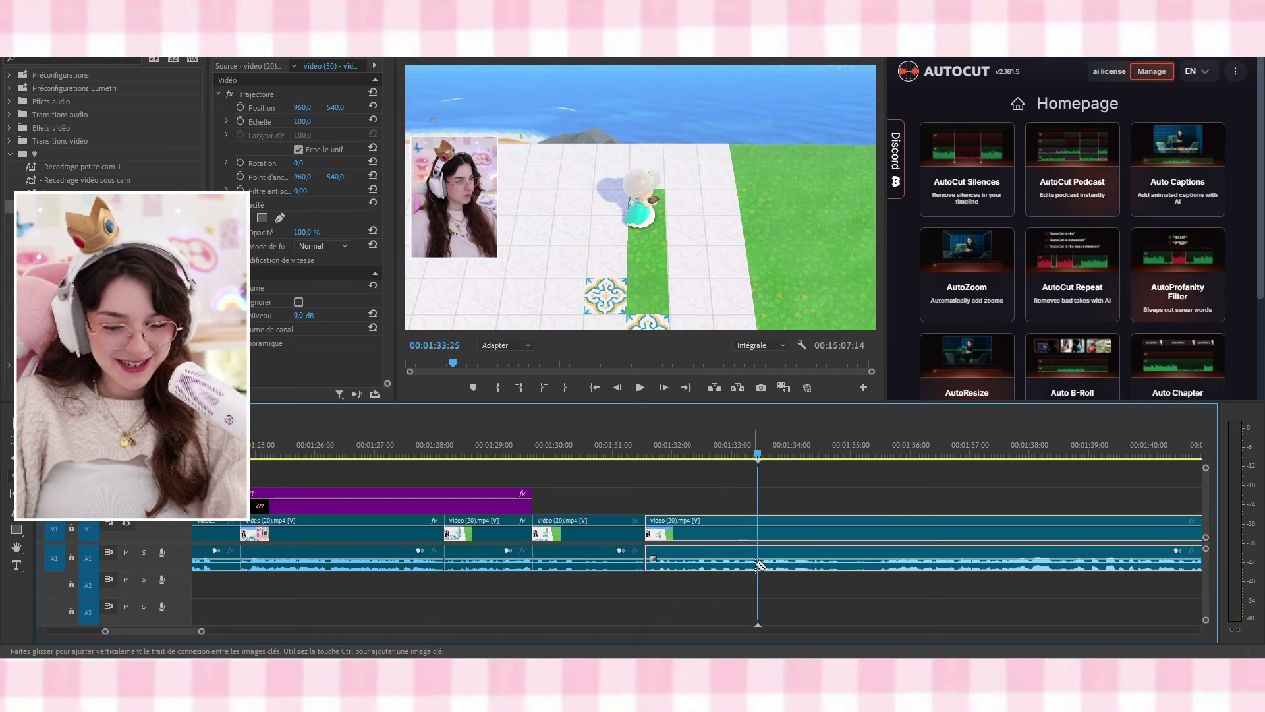
click(759, 567)
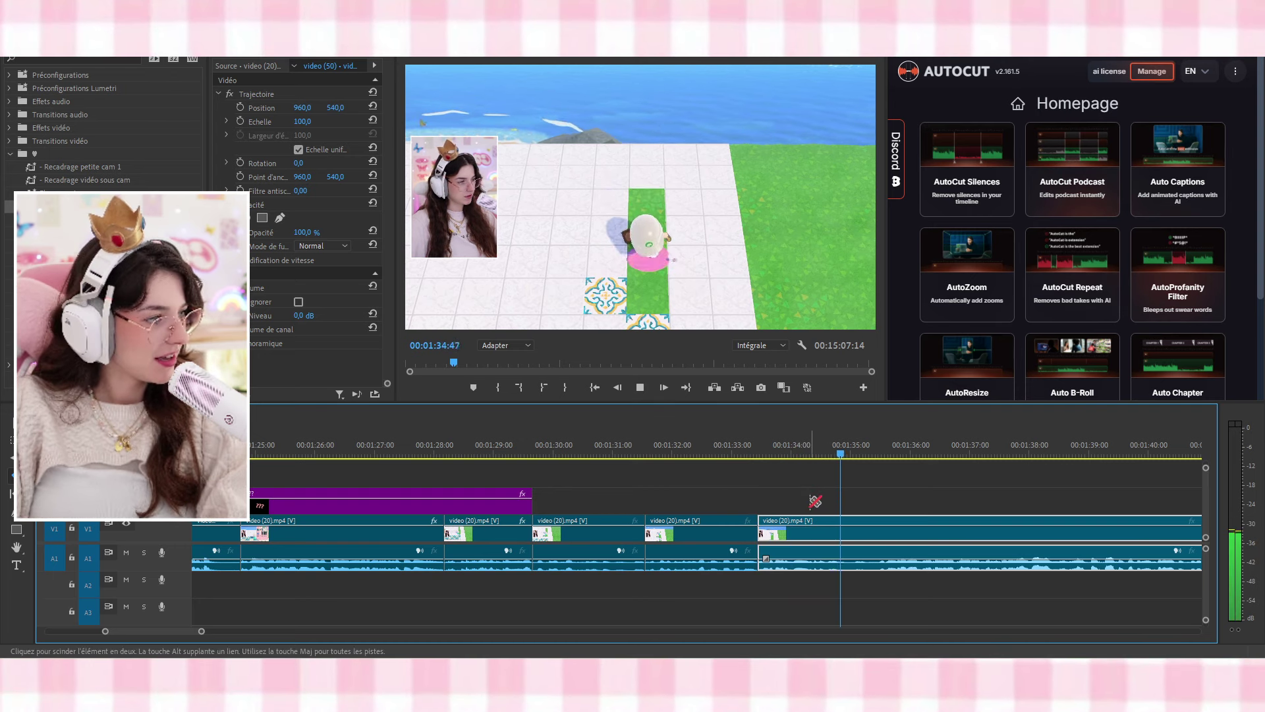
key(space)
click(849, 565)
click(794, 454)
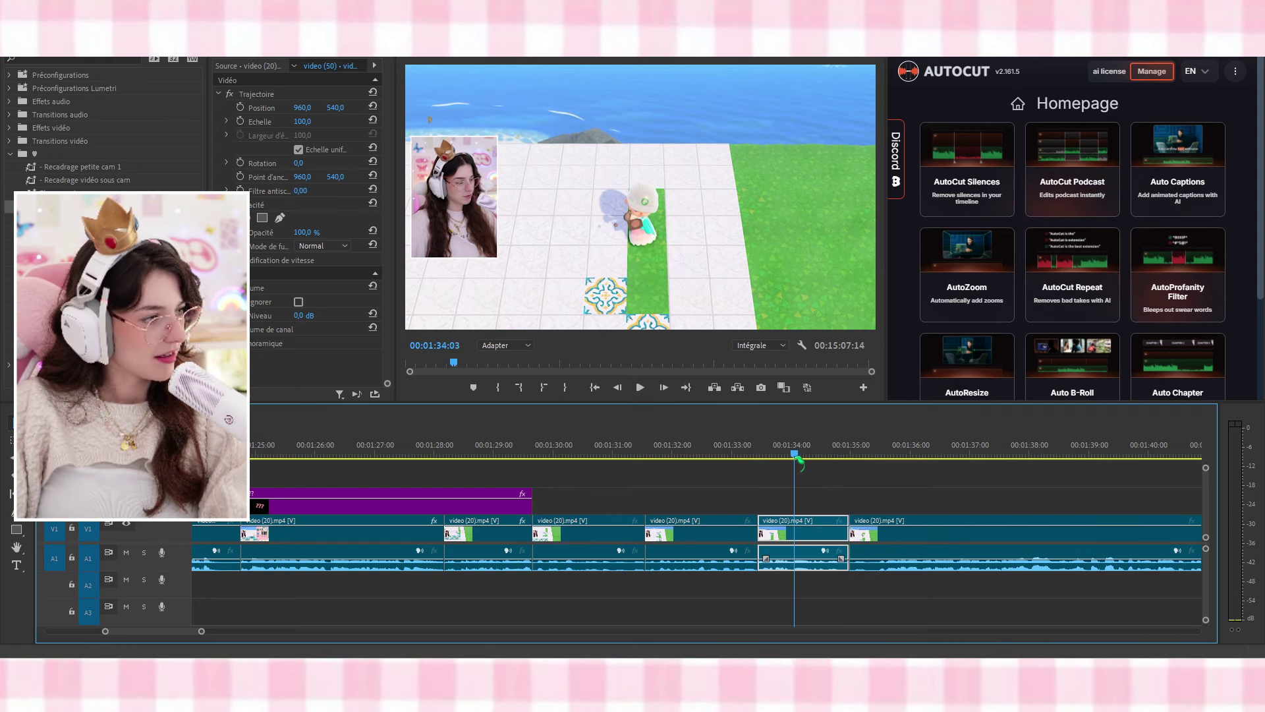
key(space)
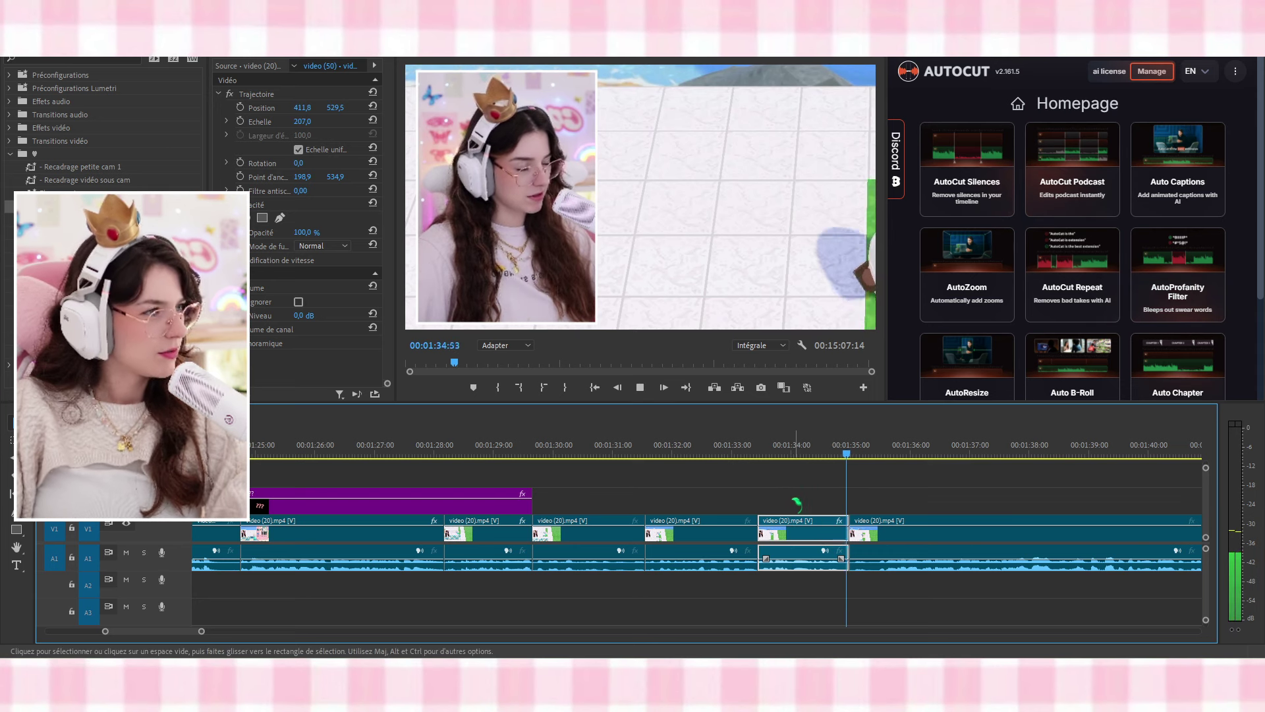
Isolate the video (20).mp4 section from about 1:43.2 to 1:45.9 and apply the enlarged-webcam framing to it
scroll(793, 502, down, 10)
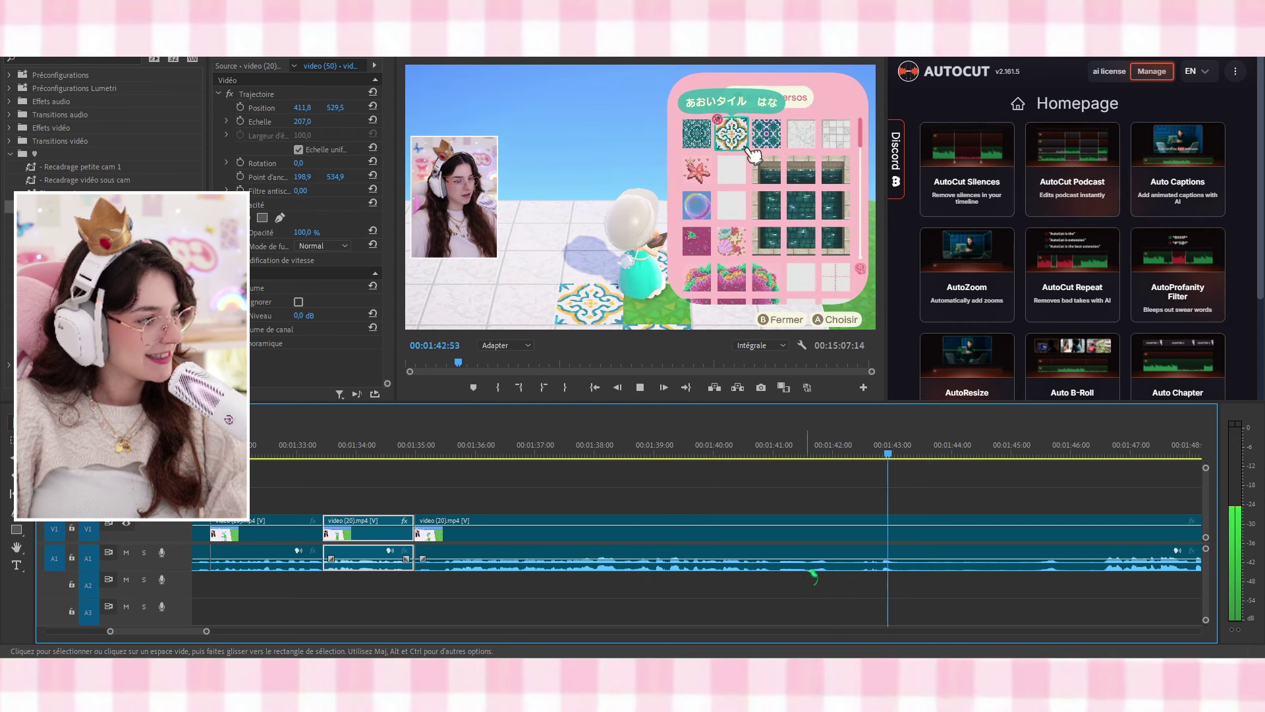
scroll(862, 561, down, 2)
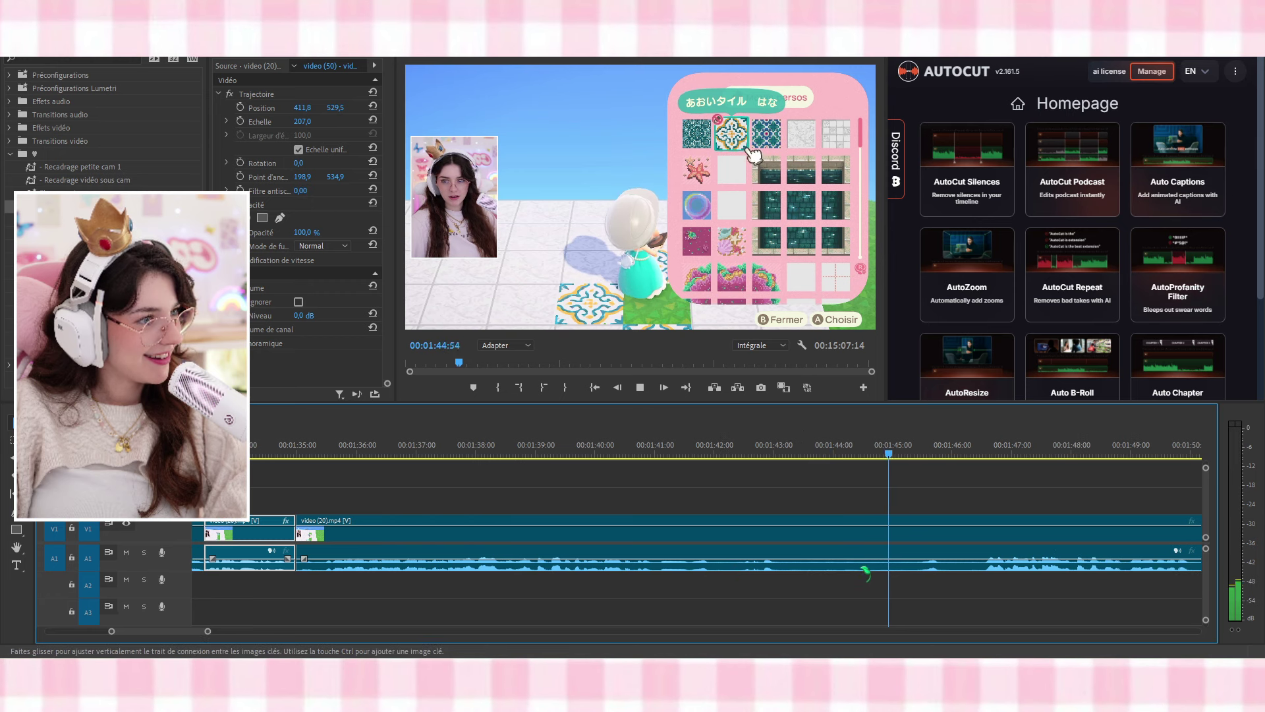
click(863, 565)
key(space)
click(784, 564)
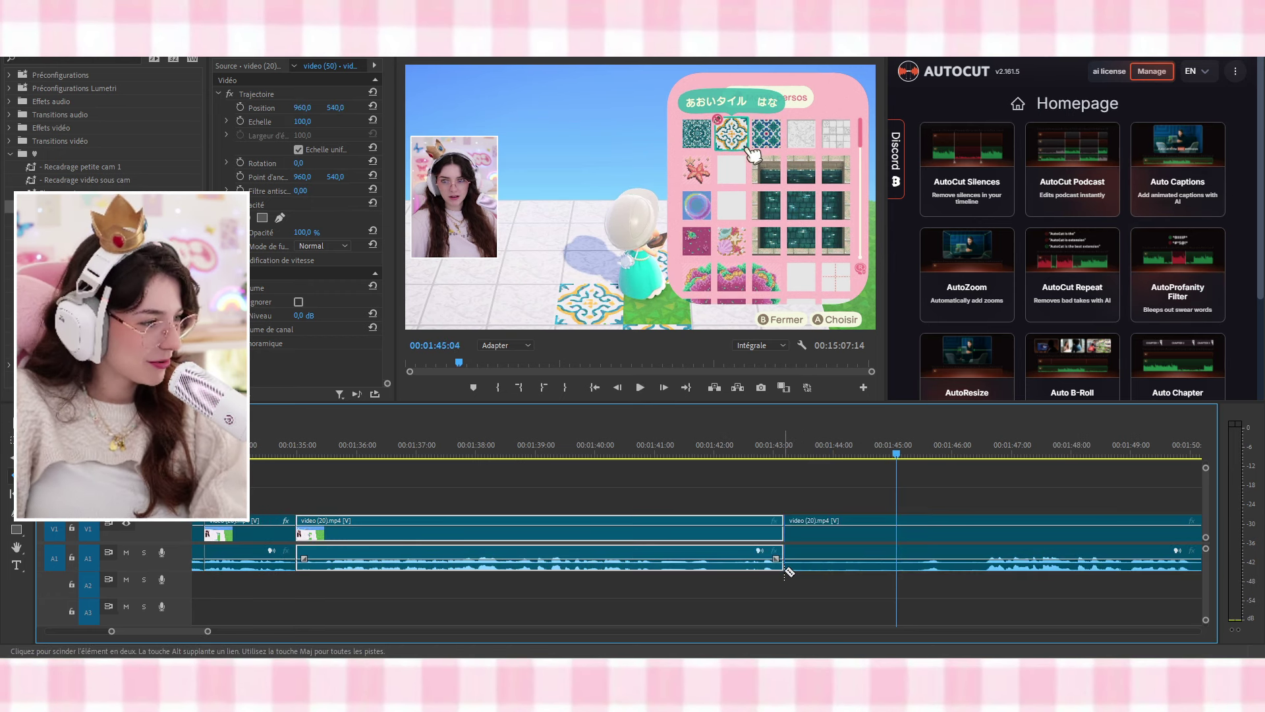
key(space)
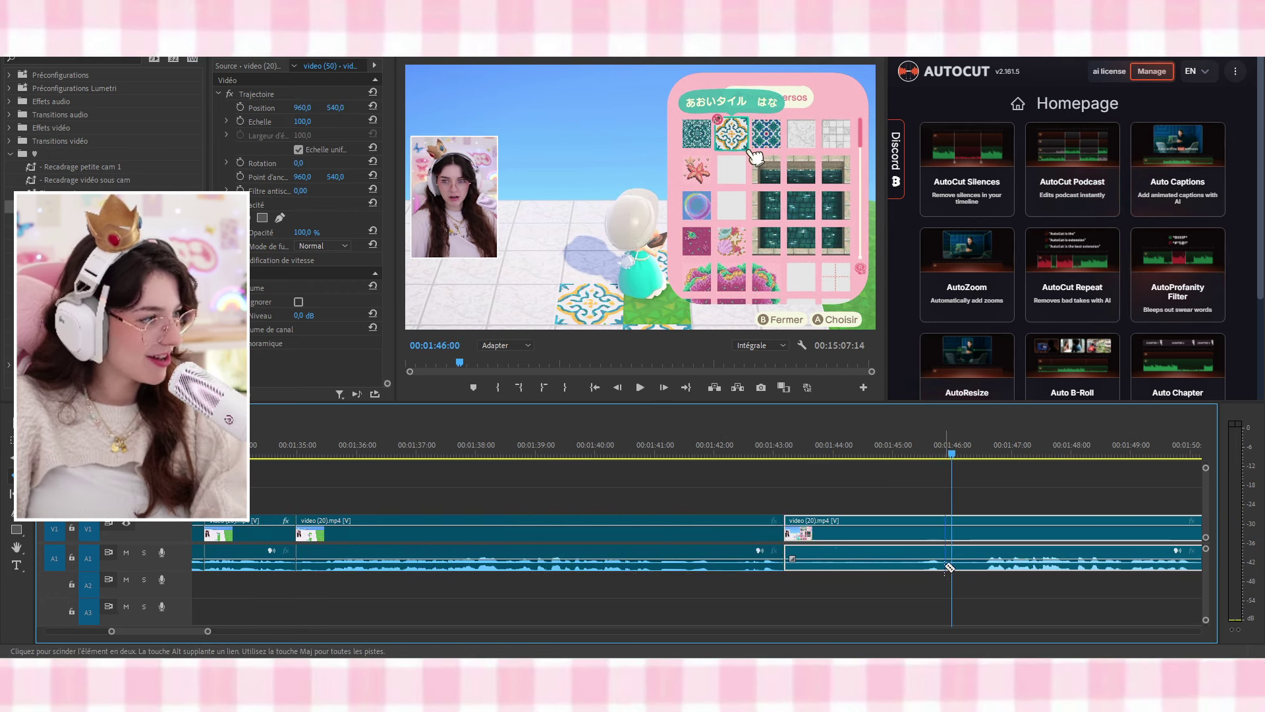
click(944, 565)
key(ctrl+alt+v)
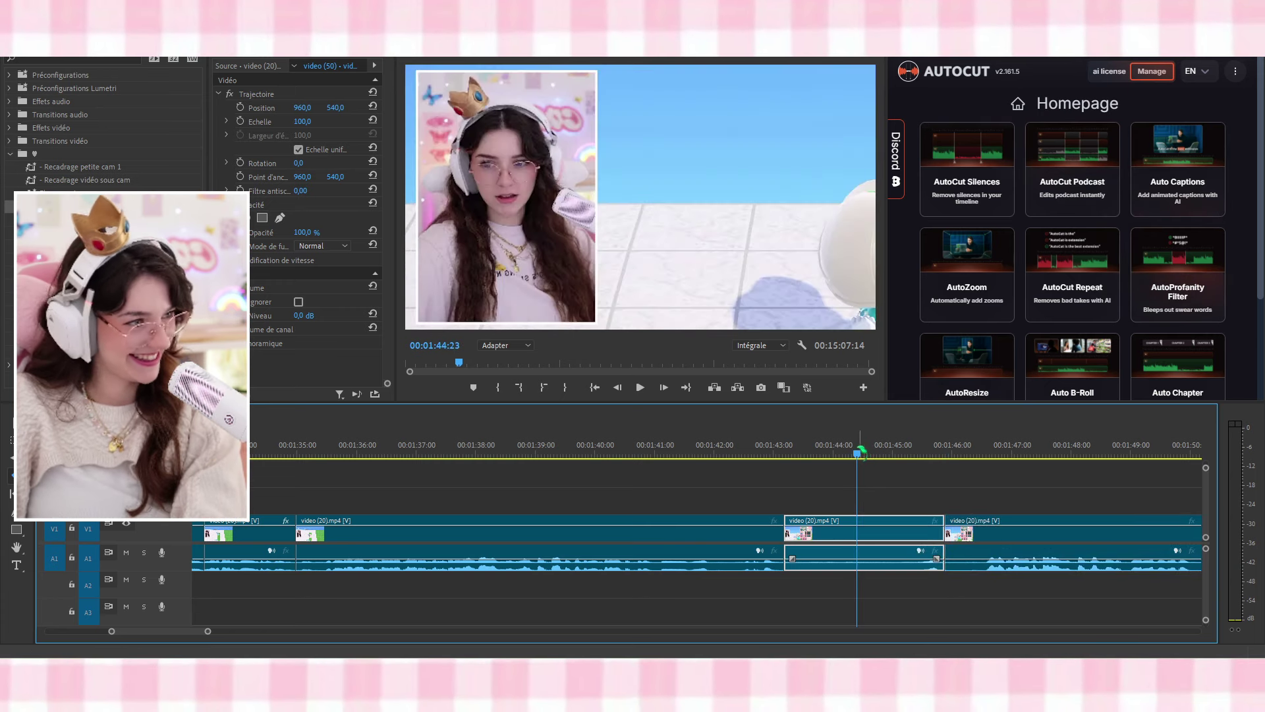
Extend the "???" title to about 1:43.4, split it at about 1:29.6 and 1:43.2, and delete the middle piece
scroll(412, 522, up, 5)
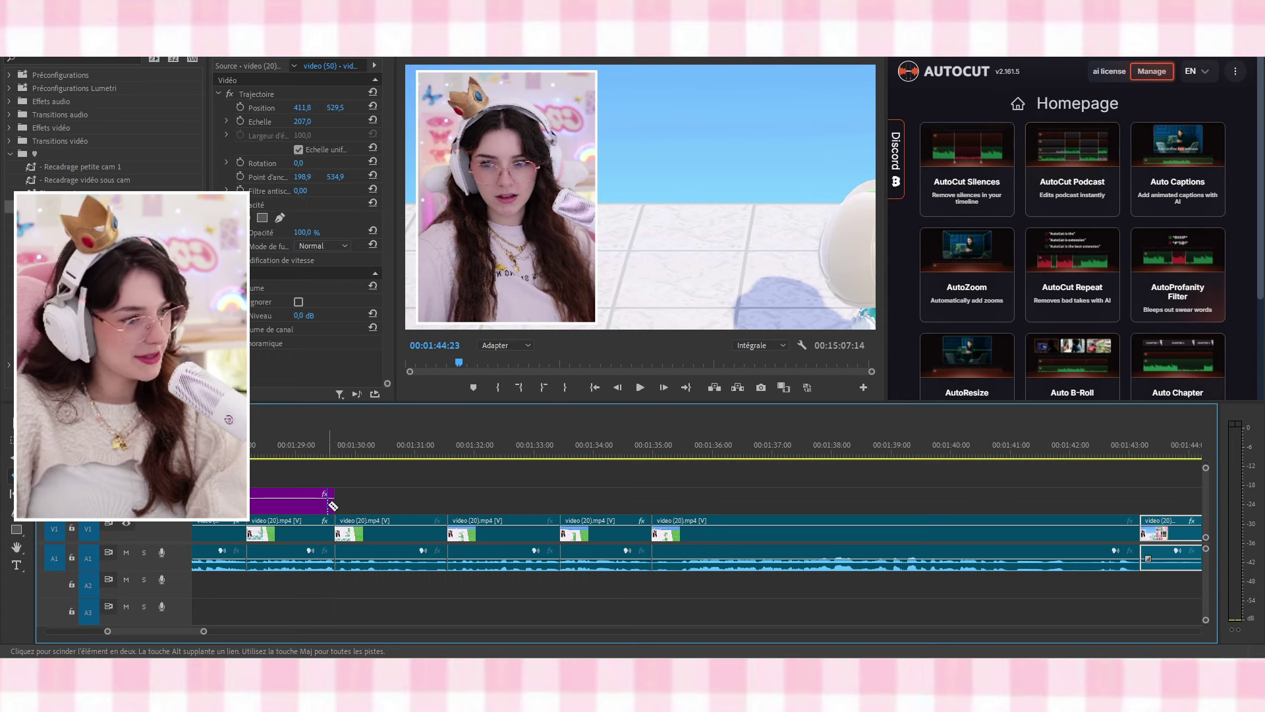
key(x)
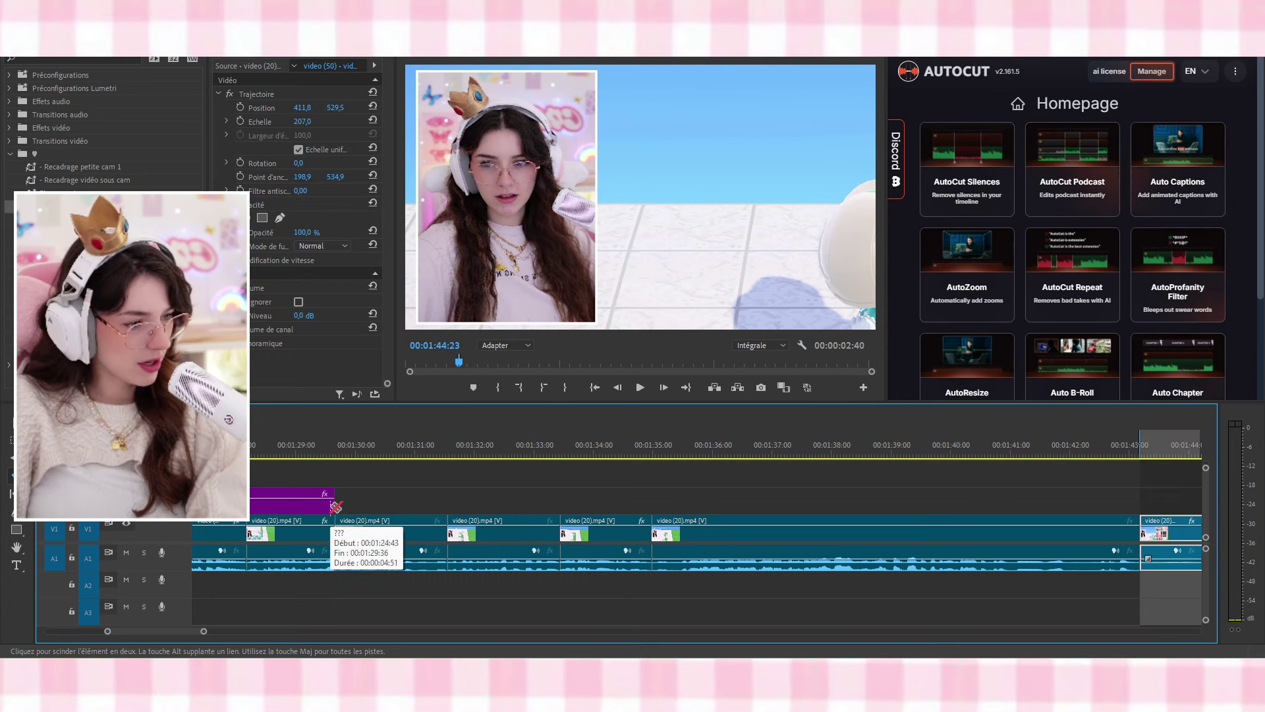
key(ctrl+shift+x)
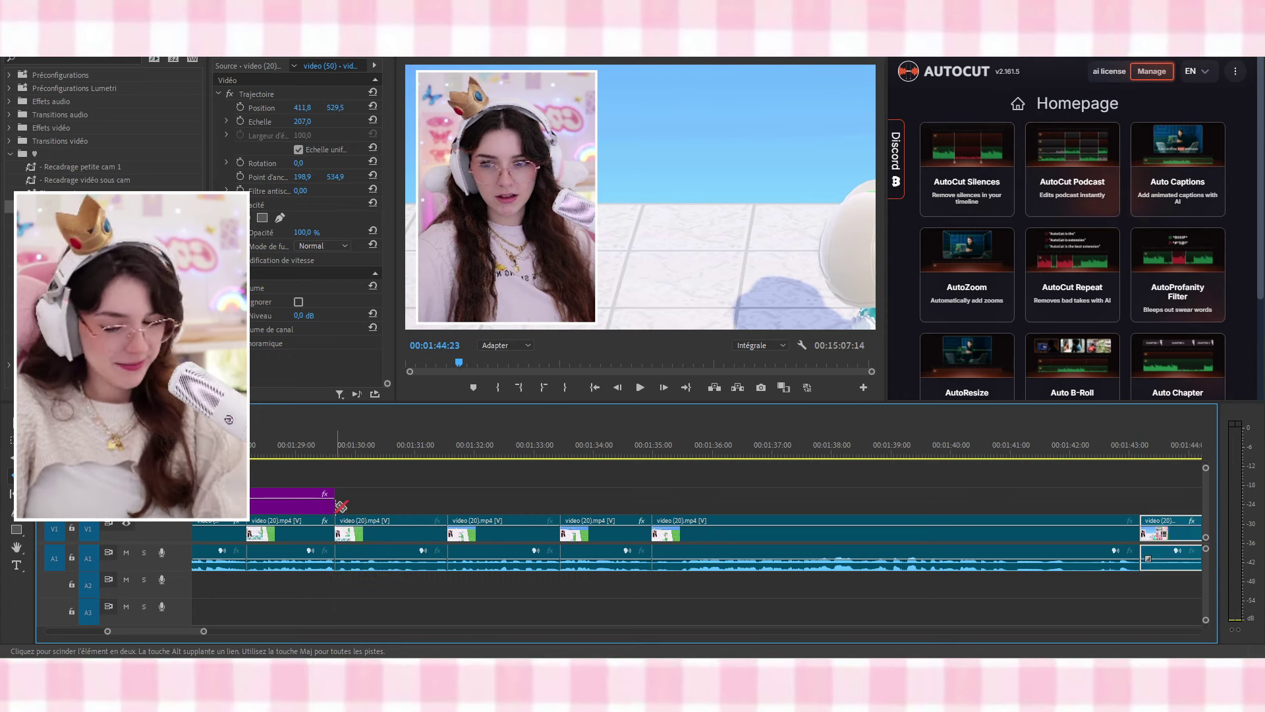
drag(336, 502, 1151, 502)
click(336, 502)
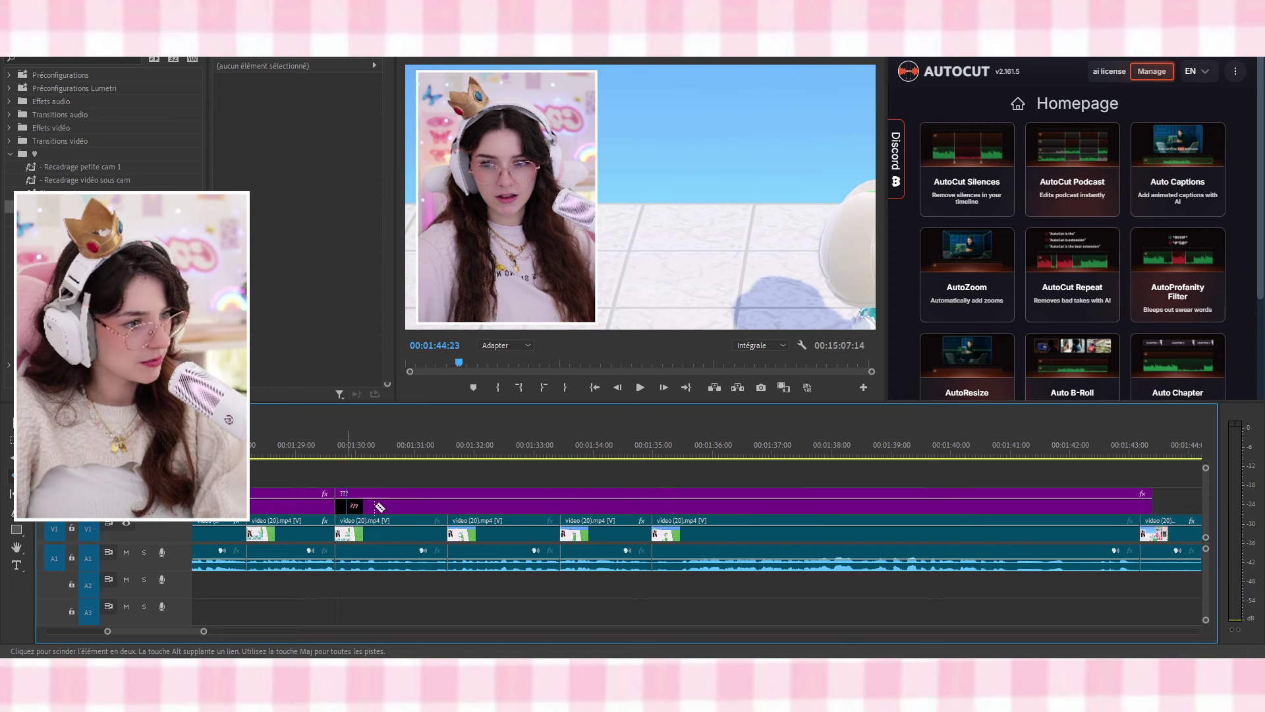
click(1140, 508)
key(v)
click(994, 501)
key(Delete)
Move the short leftover "???" title to the end of the last enlarged-webcam clip, from about 1:45.3 to 1:45.9
click(310, 452)
key(space)
scroll(763, 500, down, 8)
key(space)
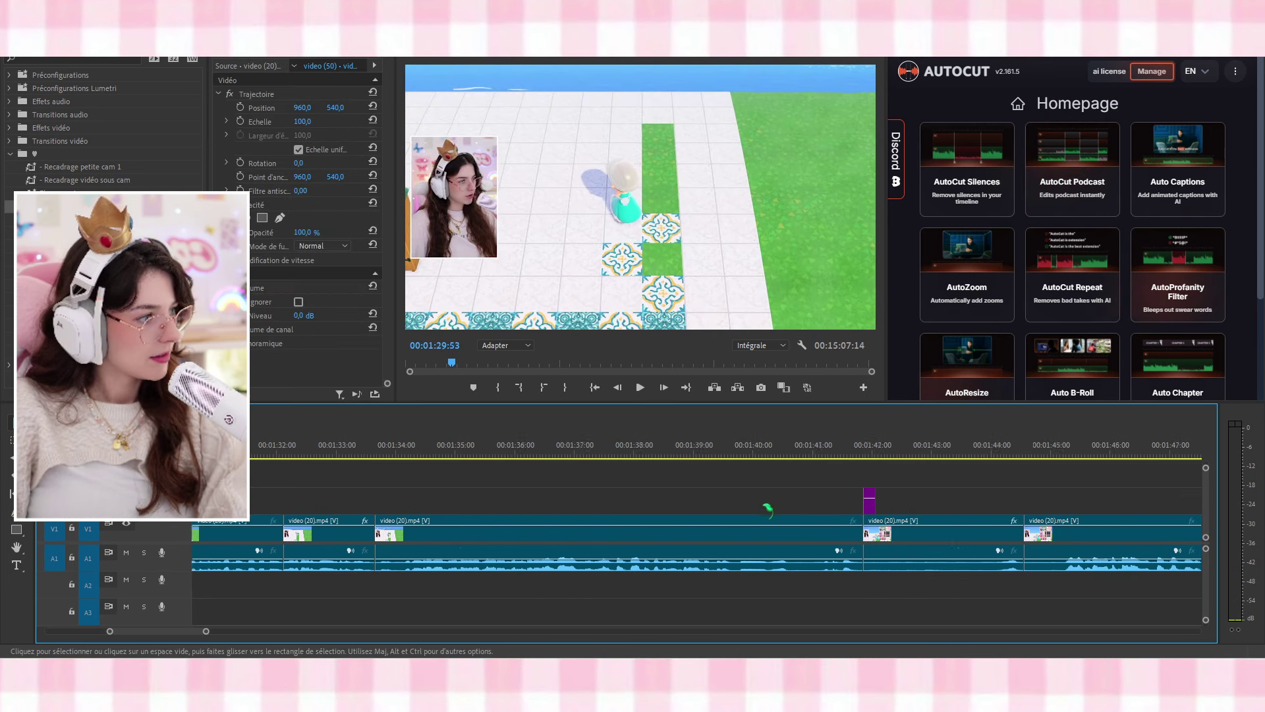
drag(829, 501, 947, 502)
click(967, 446)
Change the short title's text to "Moi ?" and place it beside the webcam in the upper right of the frame
double_click(707, 197)
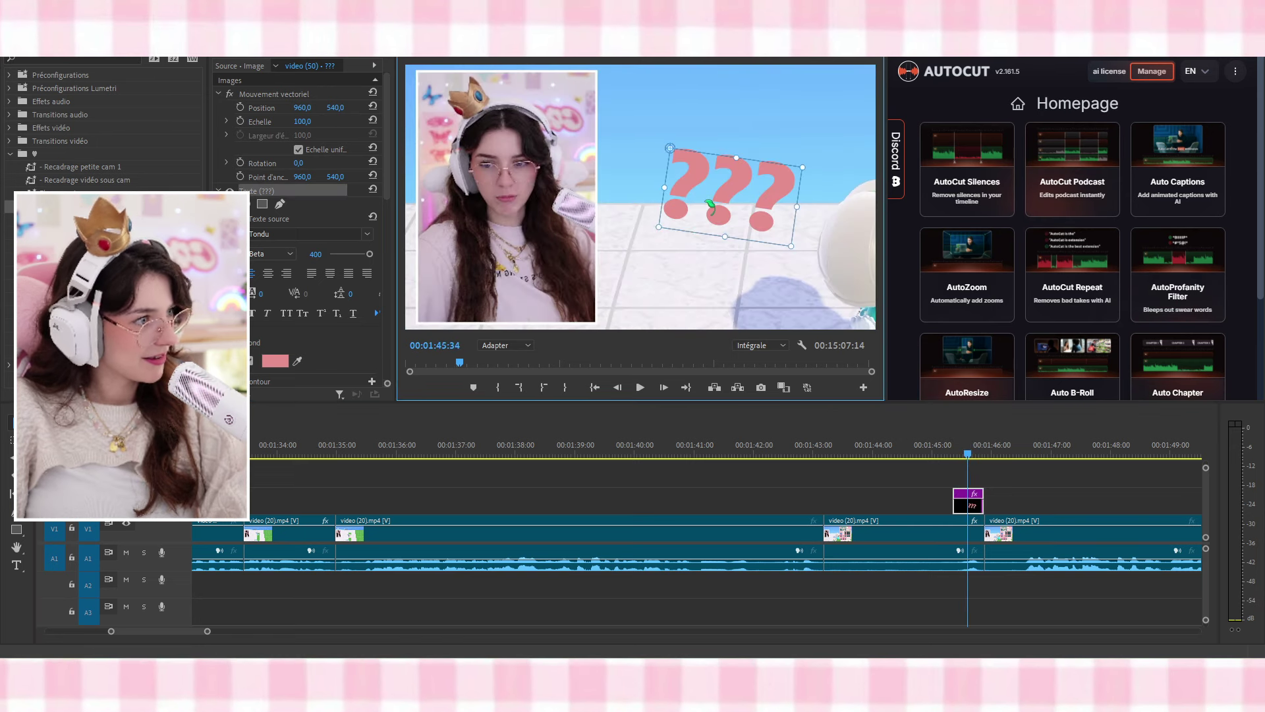
text(ME)
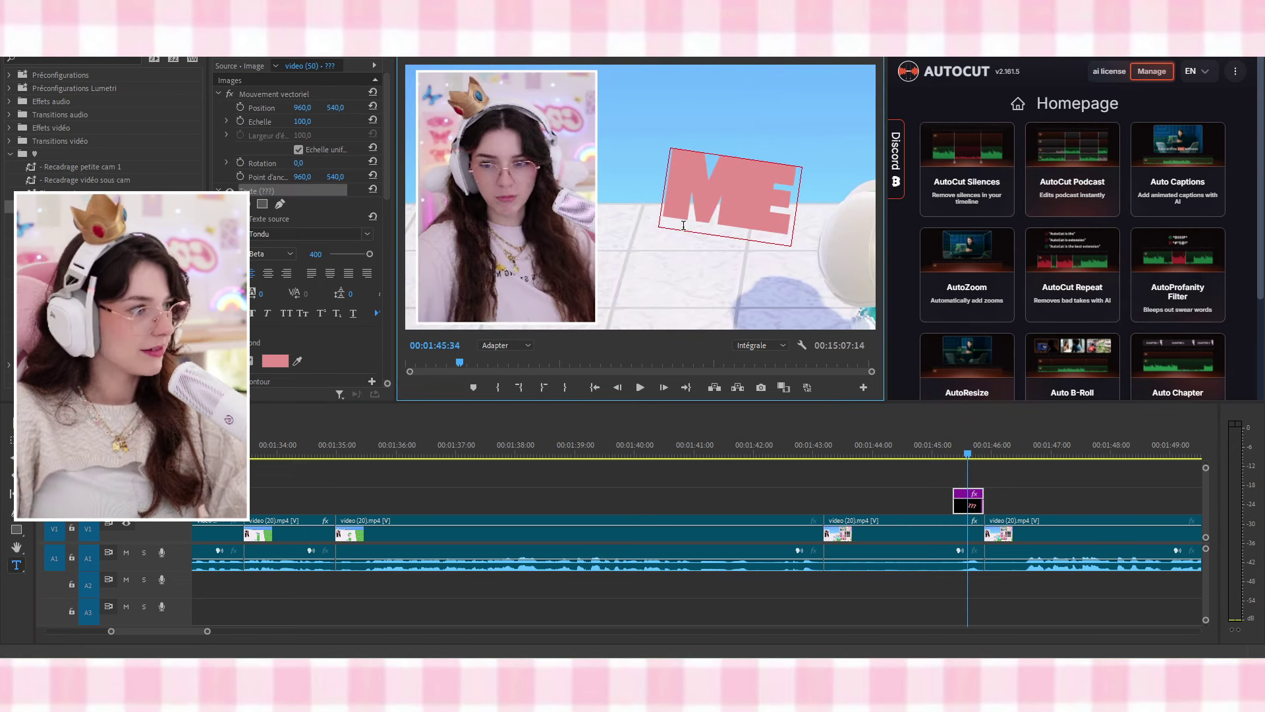
double_click(753, 170)
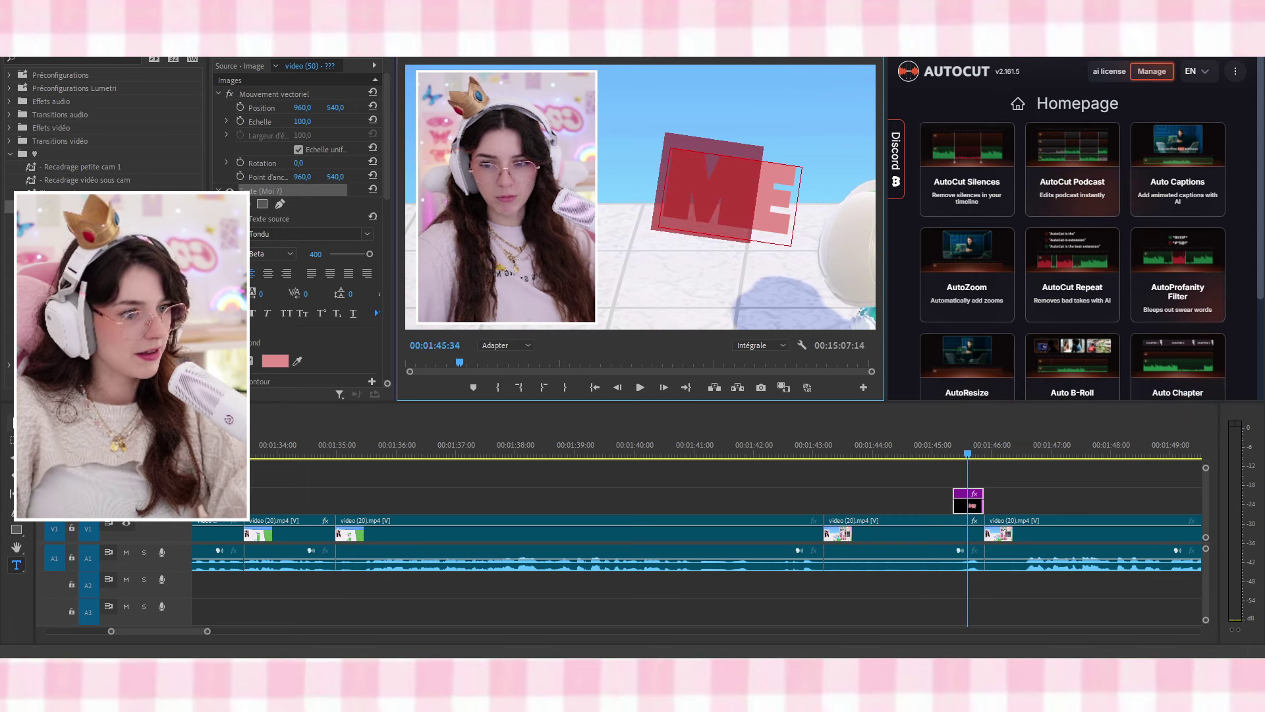
click(16, 423)
drag(662, 186, 522, 166)
drag(636, 166, 719, 148)
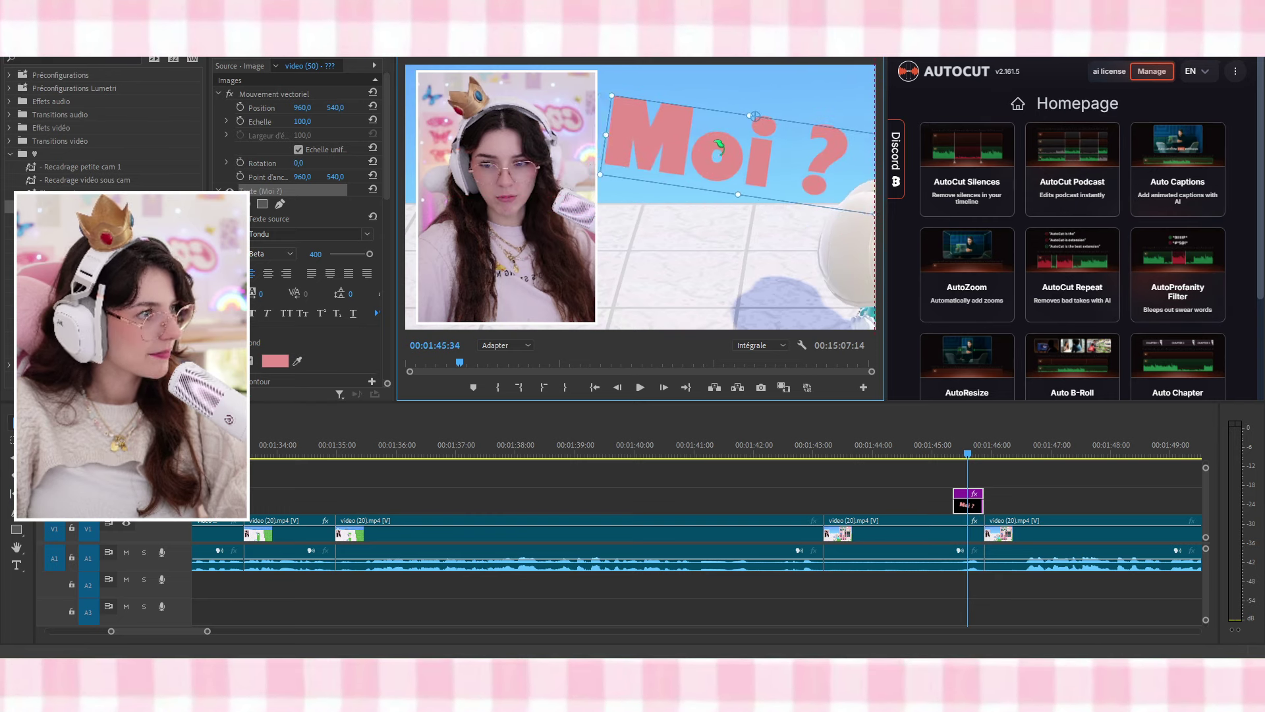
Cut out the video (20).mp4 pause from about 1:45.9 to 1:46.5, after the "Moi ?" title, and close the gap
click(944, 455)
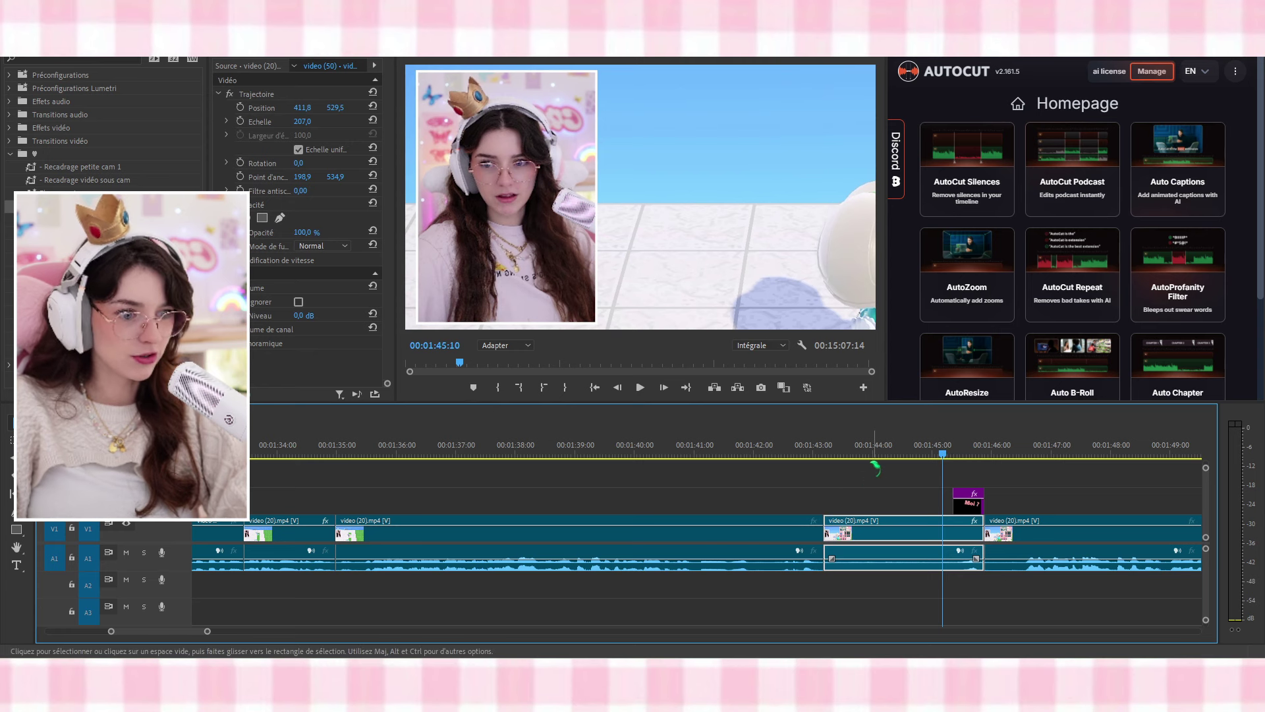
key(space)
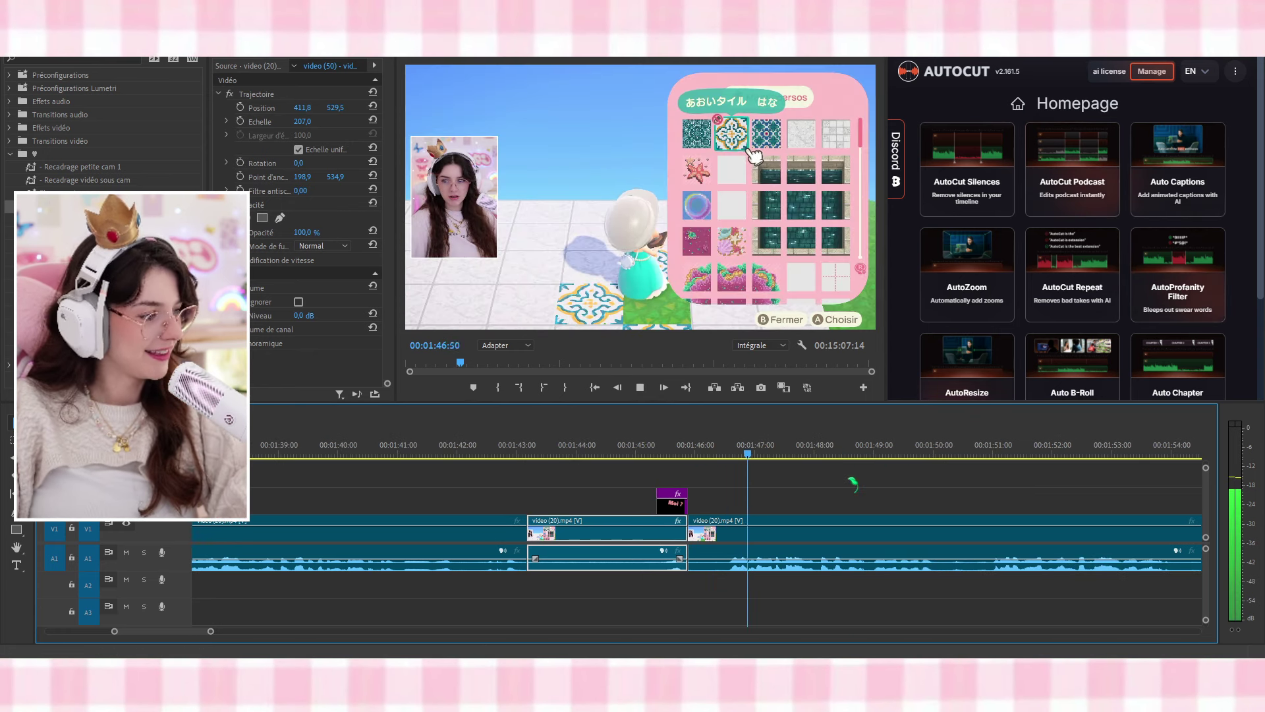
scroll(848, 480, down, 2)
key(c)
click(608, 550)
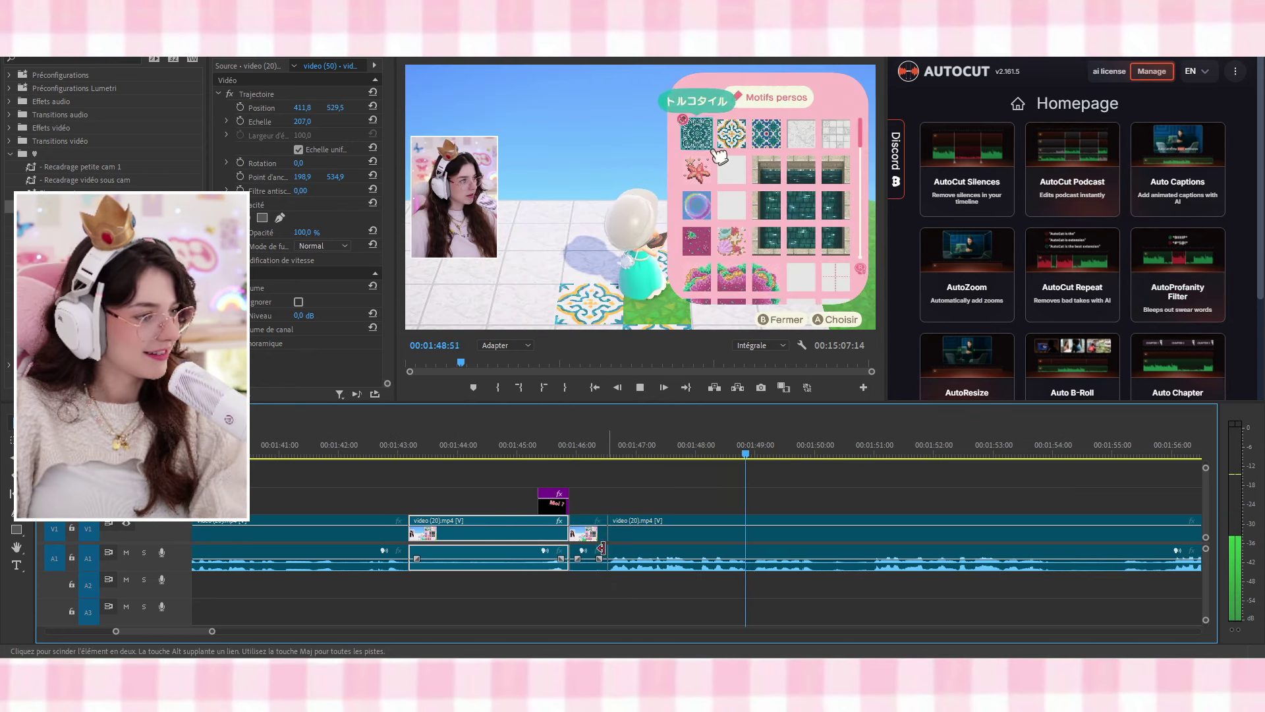
key(v)
click(586, 557)
key(Delete)
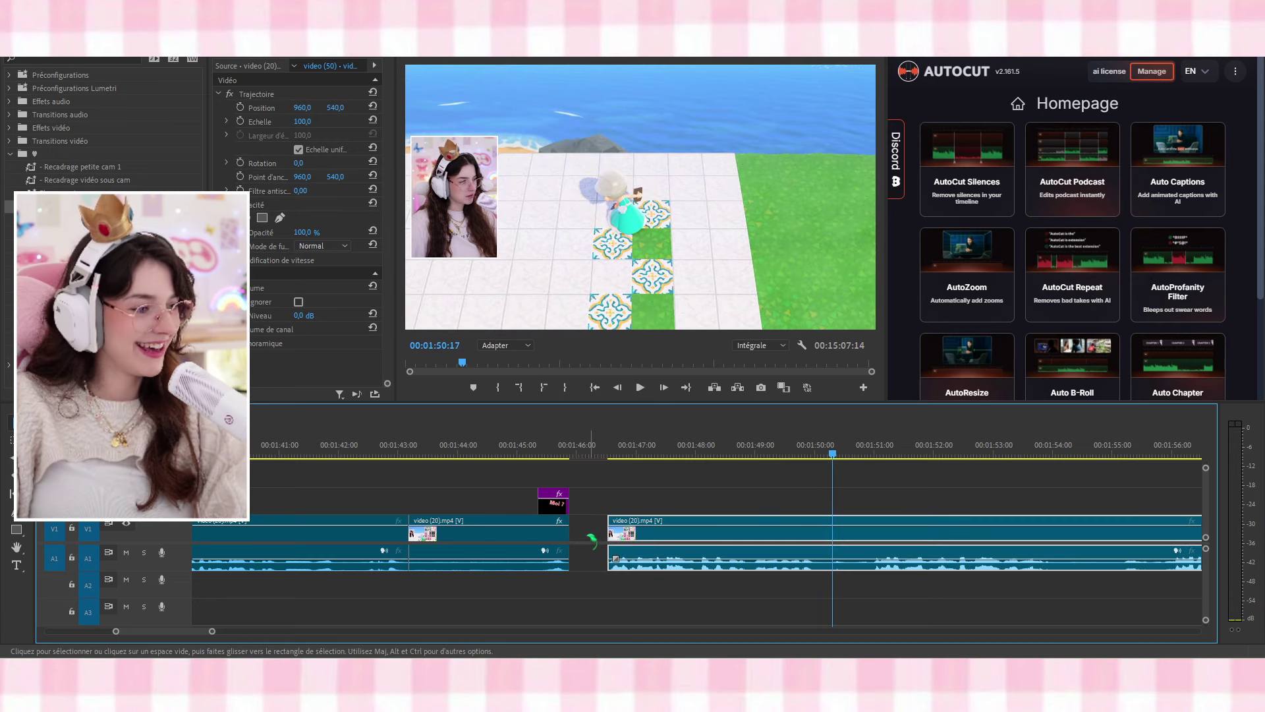
click(591, 537)
key(Delete)
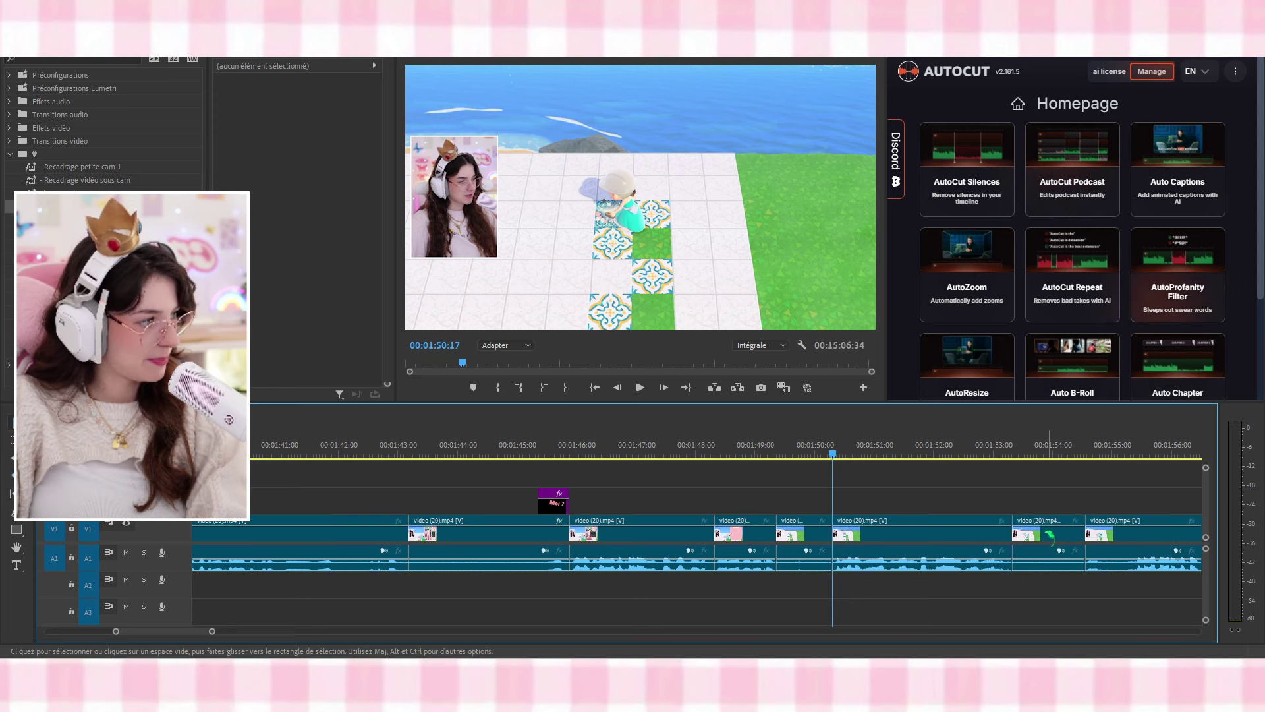
Delete the short video (20).mp4 clips at about 1:53.3–1:54.5 and 1:49.3–1:50.3, closing both gaps
key(v)
click(1048, 536)
key(shift+Delete)
click(735, 541)
click(806, 540)
key(shift+Delete)
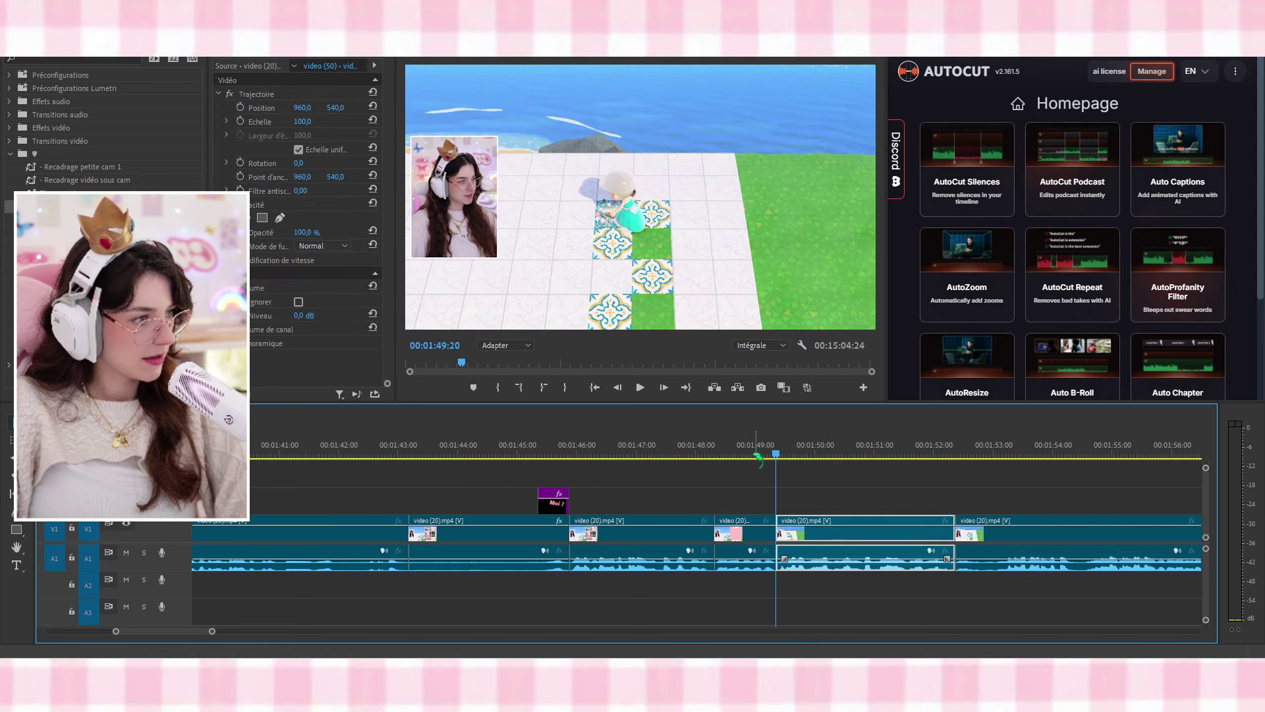
Apply the copied enlarged-webcam framing to the short clip at about 1:48.3–1:49.3, and play back the section from about 1:40.7
click(748, 454)
key(ctrl+alt+v)
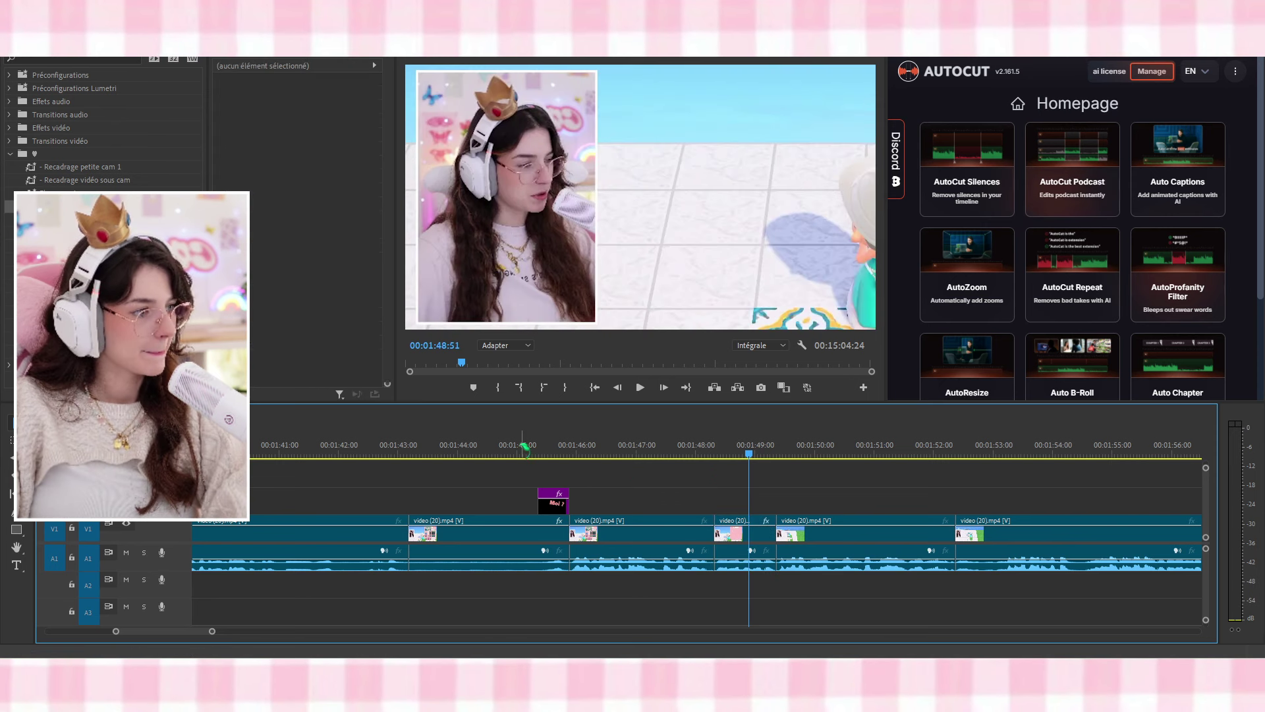
click(260, 445)
key(space)
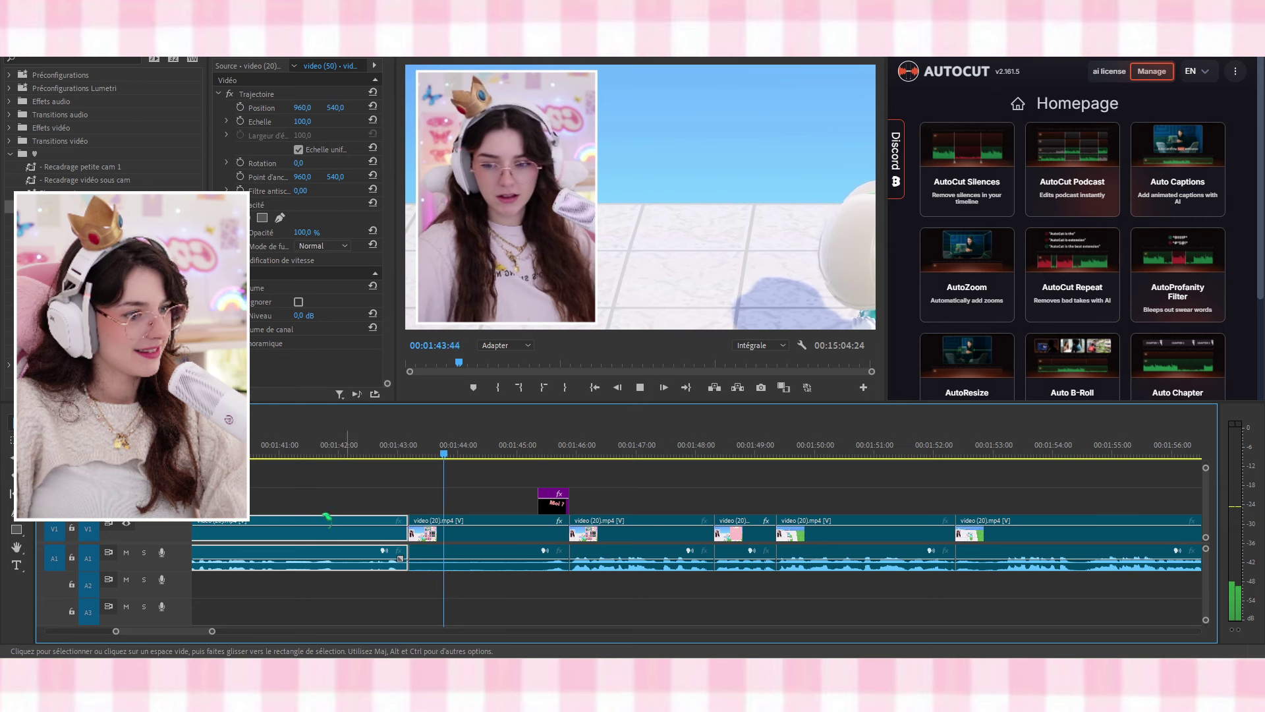
key(space)
Split the video (20).mp4 clip before the "Moi ?" scene at about 1:38.5 and set the second part's audio level to 5 dB
scroll(392, 502, up, 4)
click(409, 445)
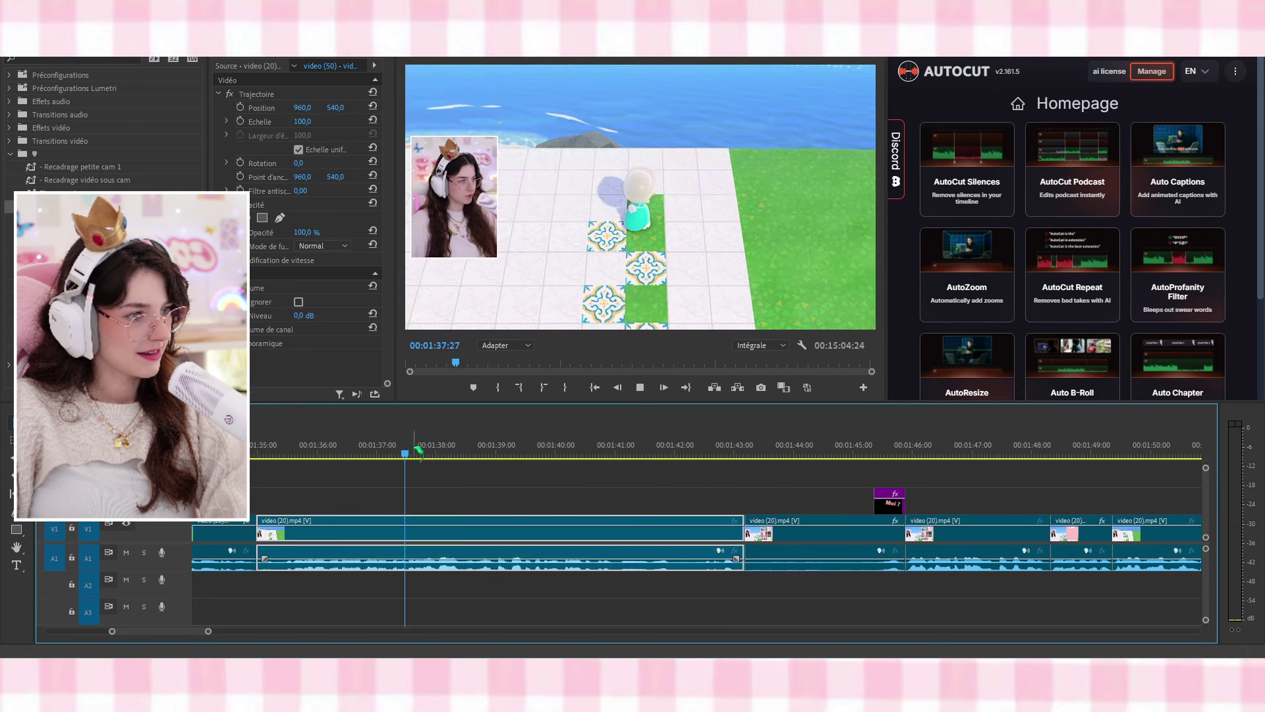
key(space)
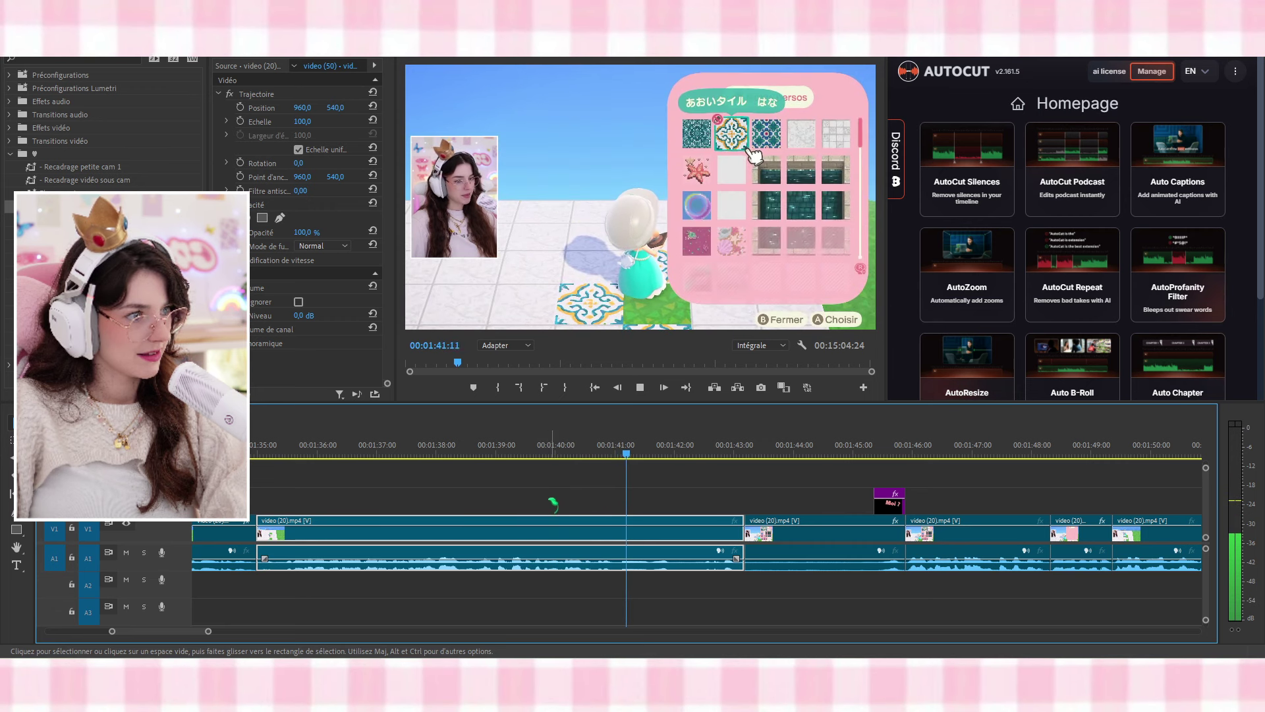
key(space)
key(c)
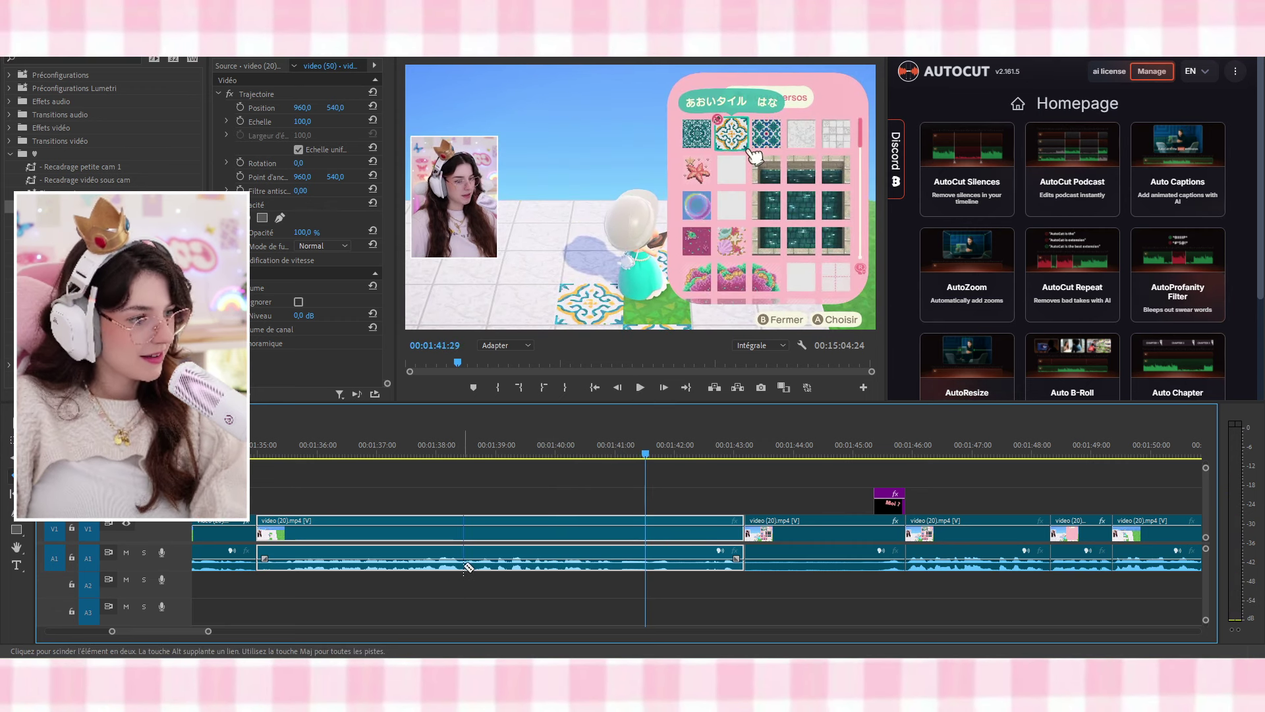
click(464, 565)
key(v)
key(space)
click(599, 531)
key(space)
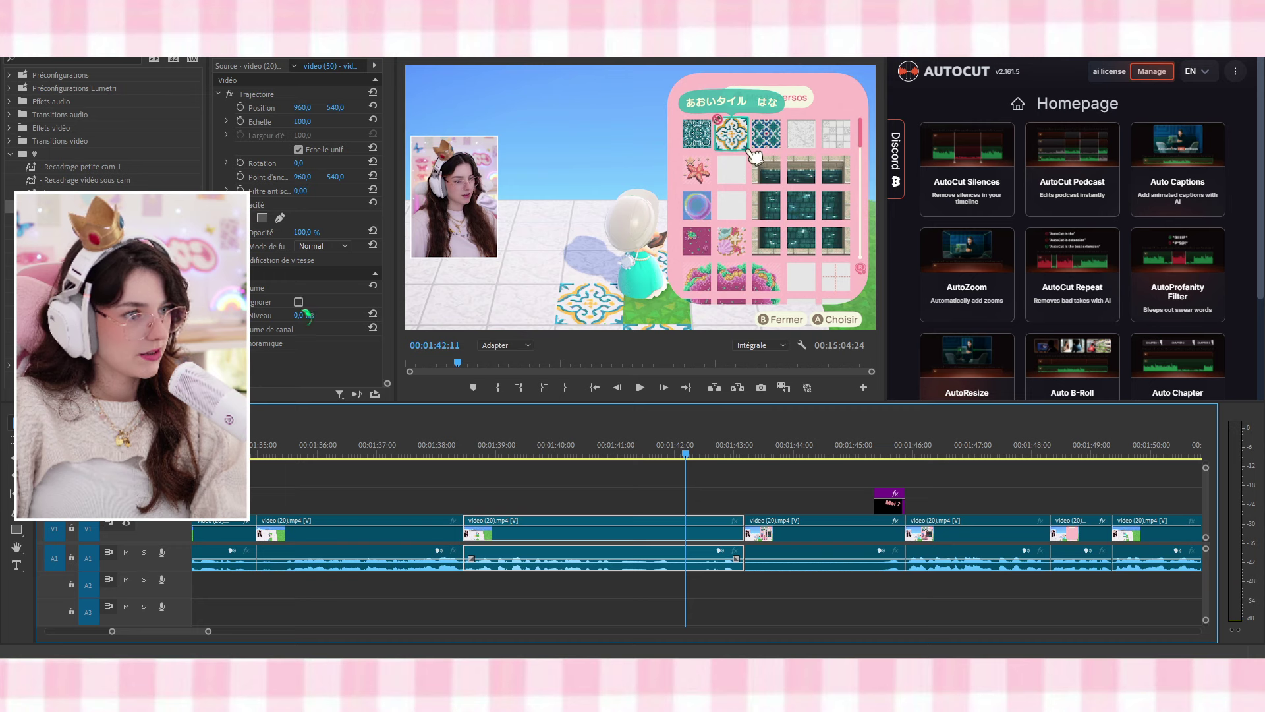
click(300, 315)
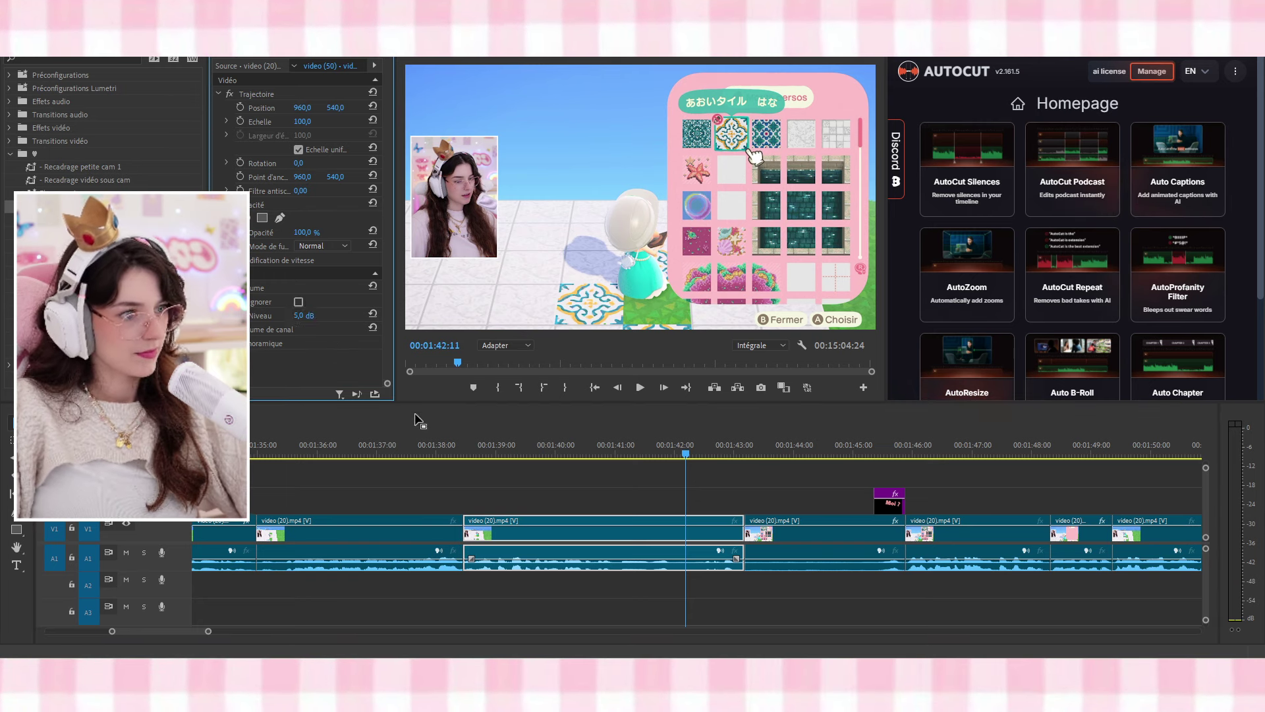
Play back the edit from about 1:38.5 into the start of video (21).mp4 to check the sound and cuts
click(469, 445)
key(space)
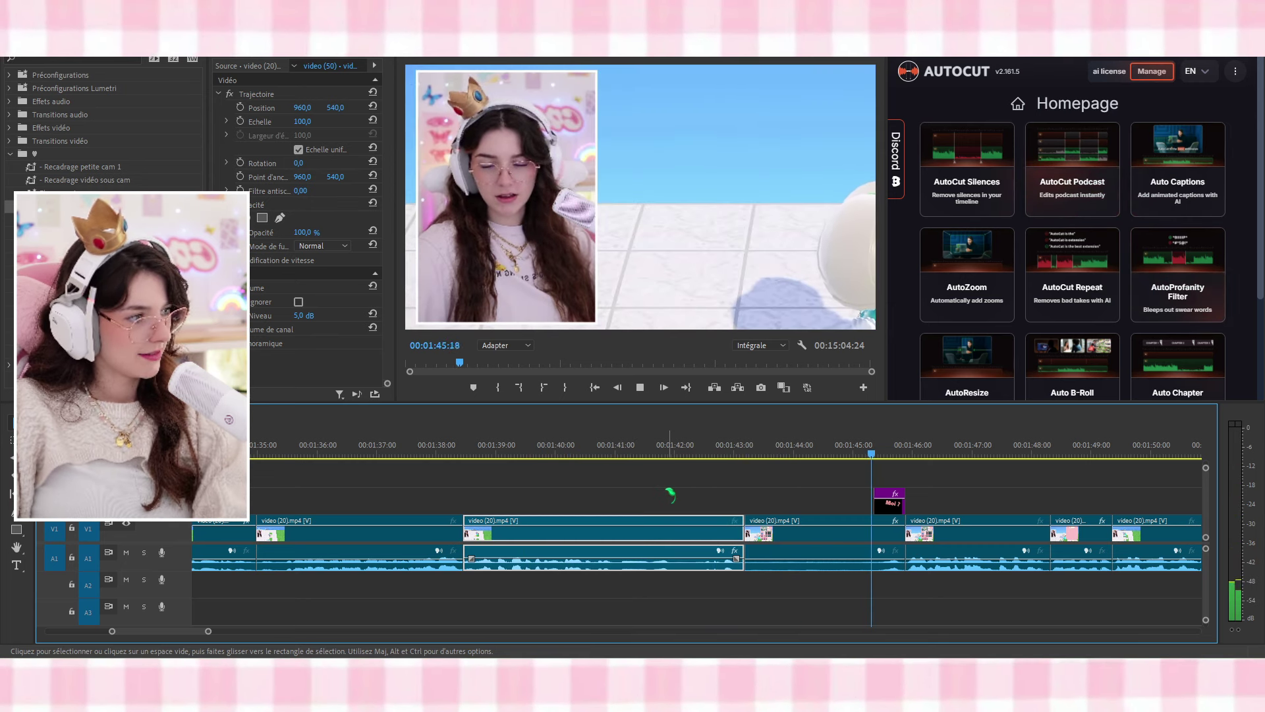
scroll(782, 587, down, 7)
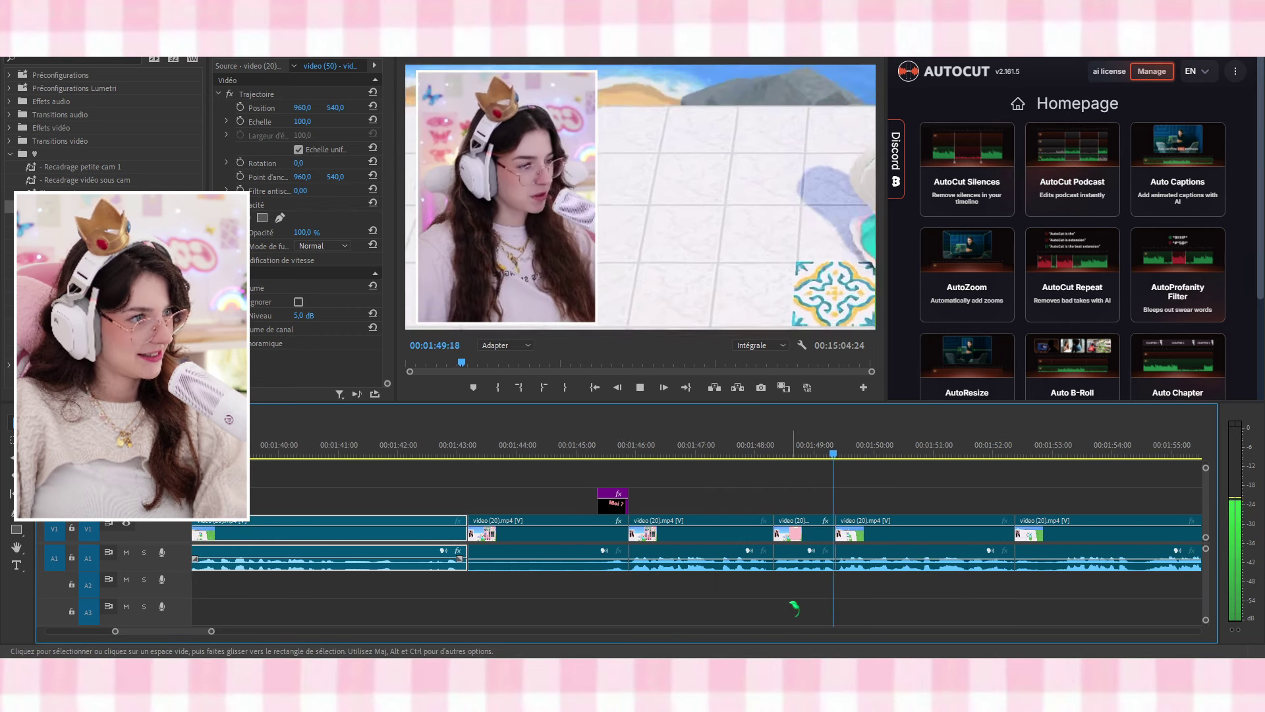
scroll(797, 601, down, 3)
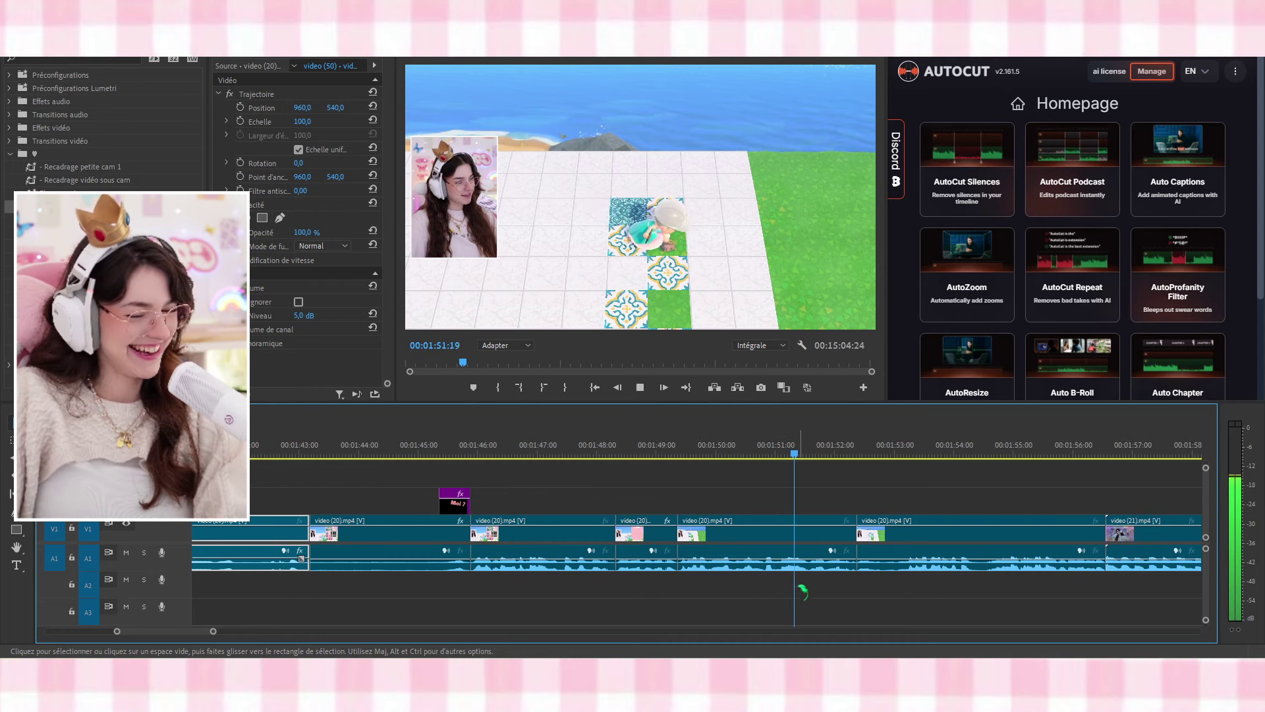
scroll(798, 580, down, 4)
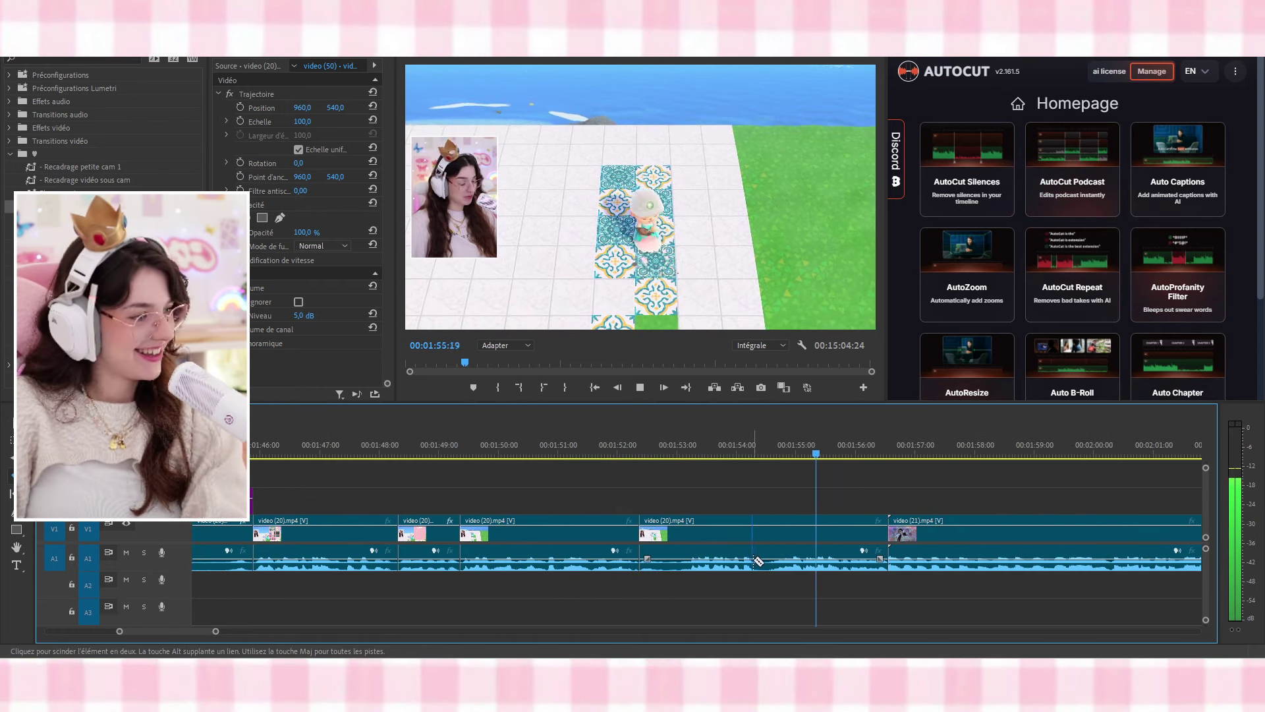
key(c)
key(space)
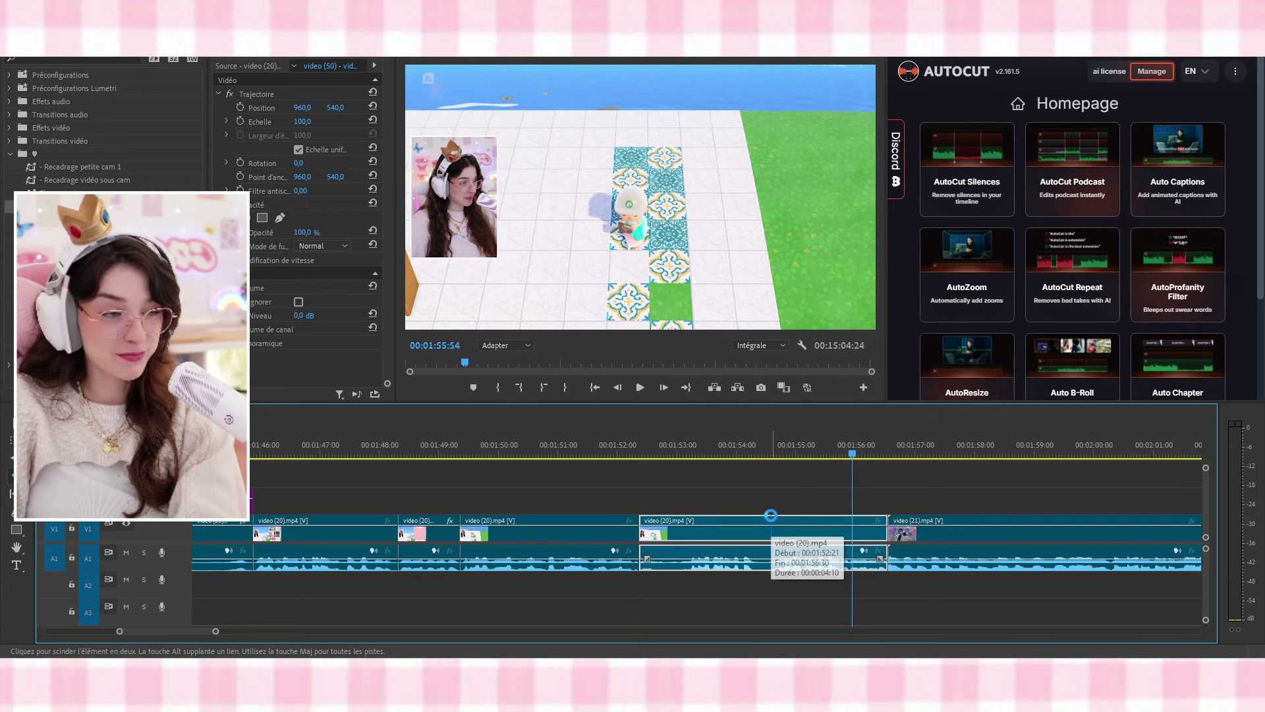
key(space)
scroll(793, 506, down, 2)
key(space)
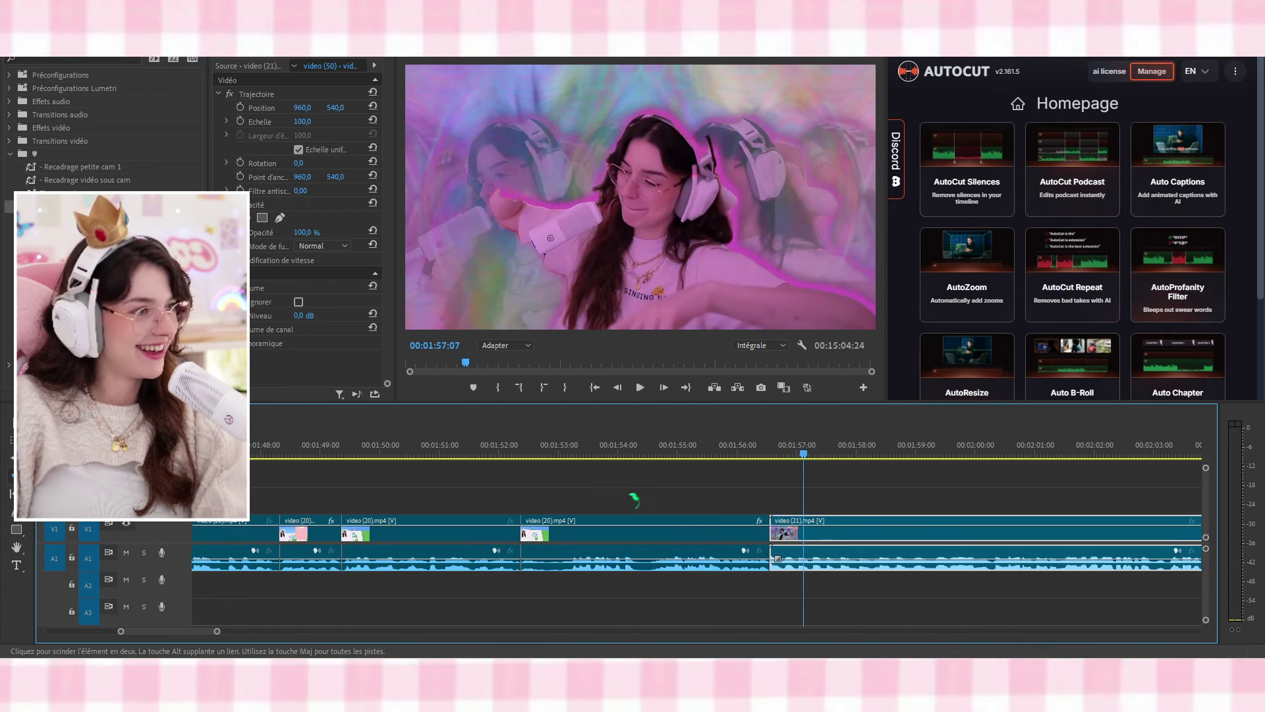
Add the fade transition at the cut between video (20).mp4 and video (21).mp4, at about 1:56.5
drag(79, 206, 300, 331)
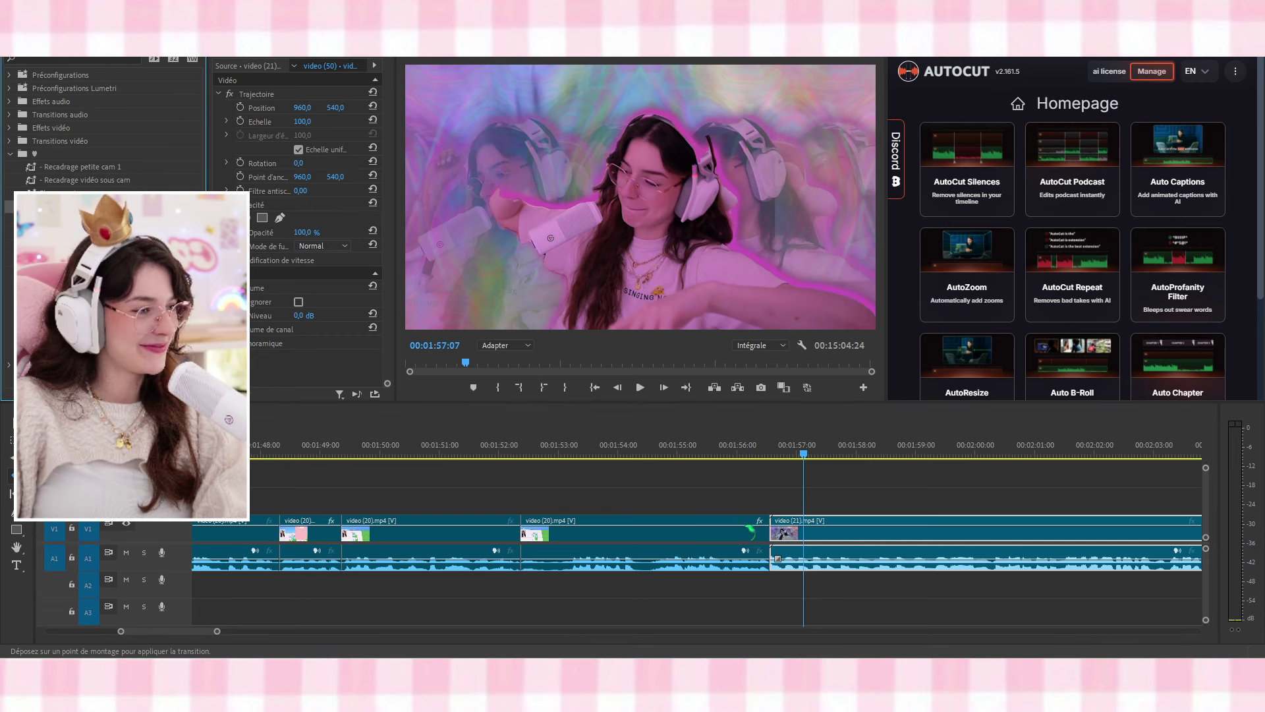
drag(771, 542, 771, 540)
click(715, 340)
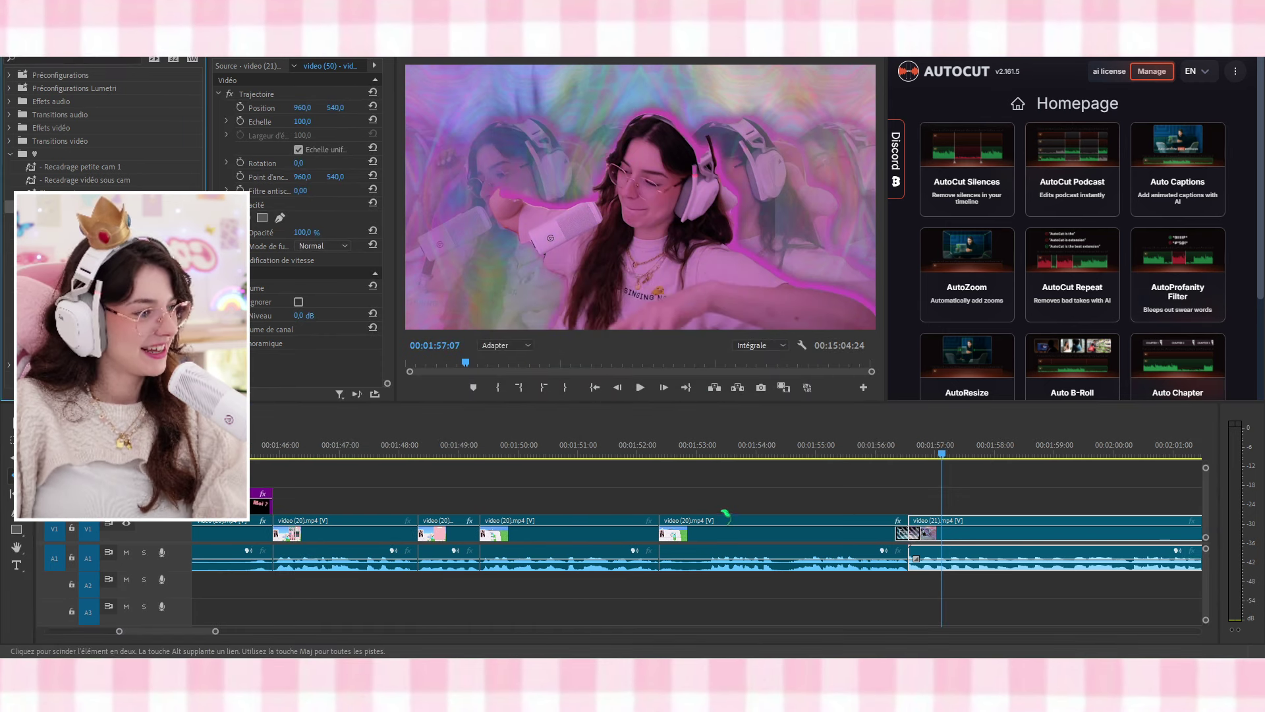
Review the video (20).mp4 sequence from its opening transition at about 1:12 to the enlarged webcam with the "???" title
scroll(726, 511, up, 12)
scroll(728, 508, up, 14)
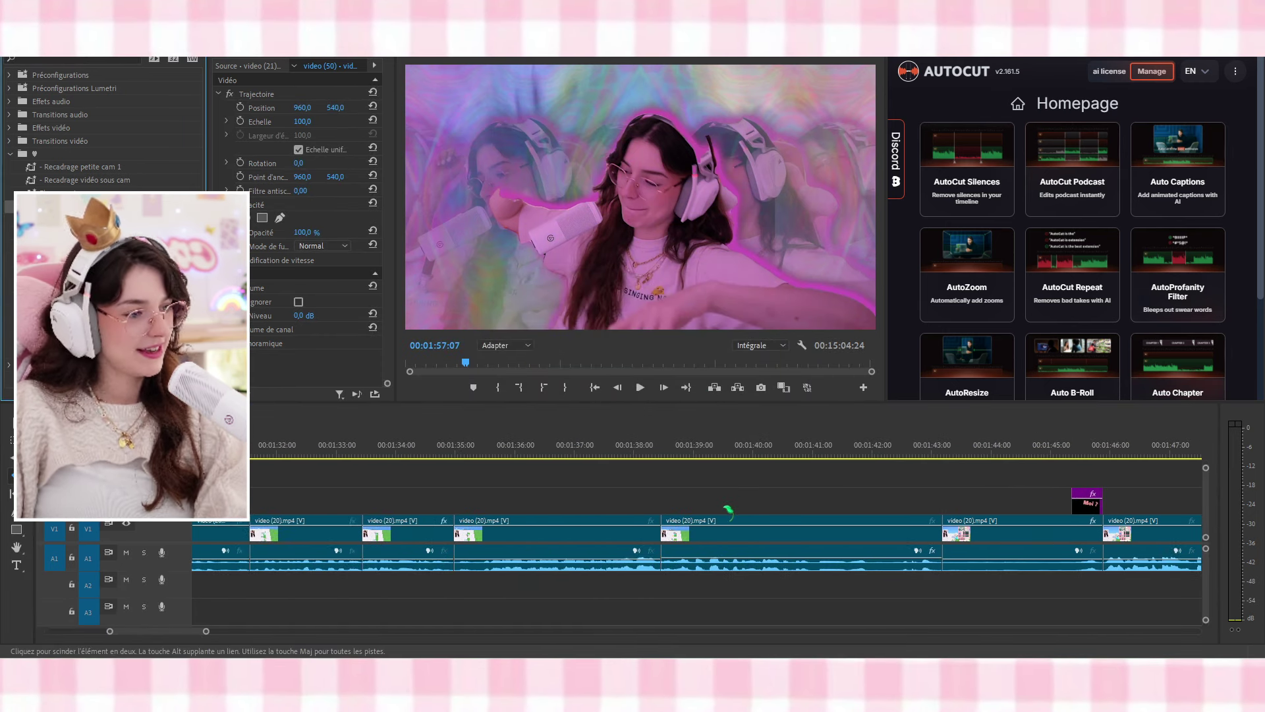
scroll(737, 512, up, 11)
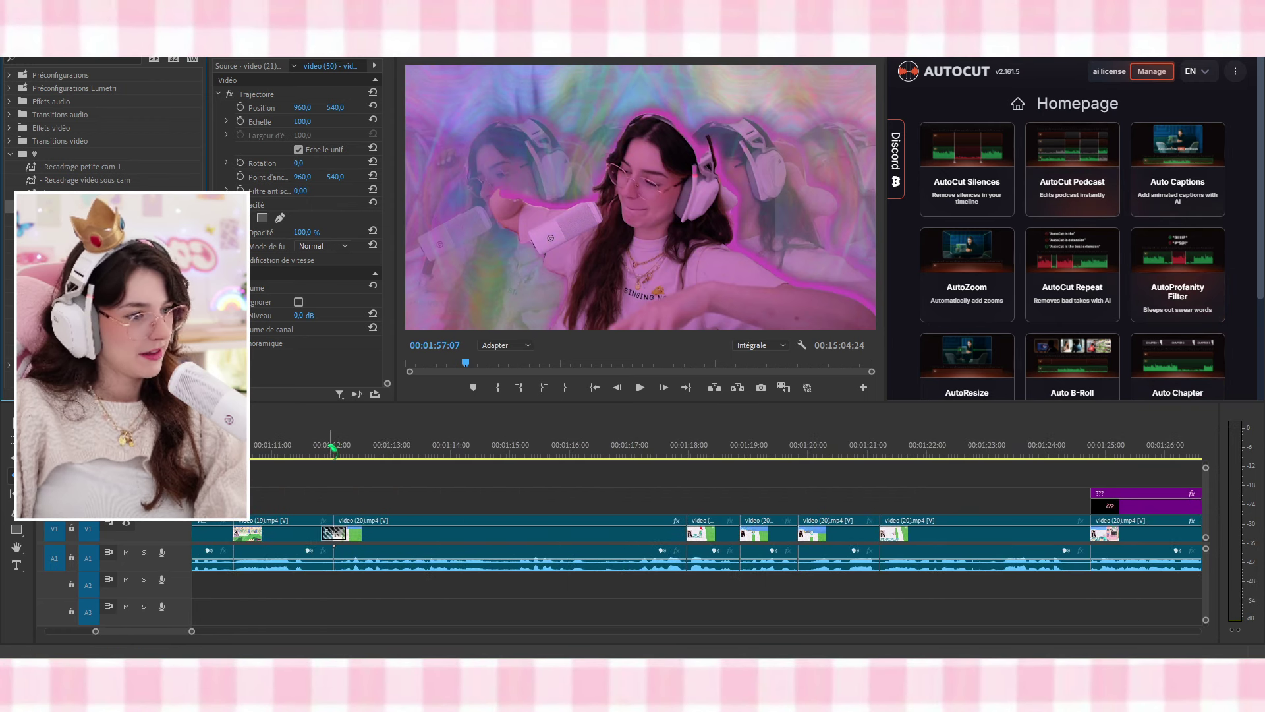
click(332, 448)
key(space)
drag(192, 630, 207, 633)
key(c)
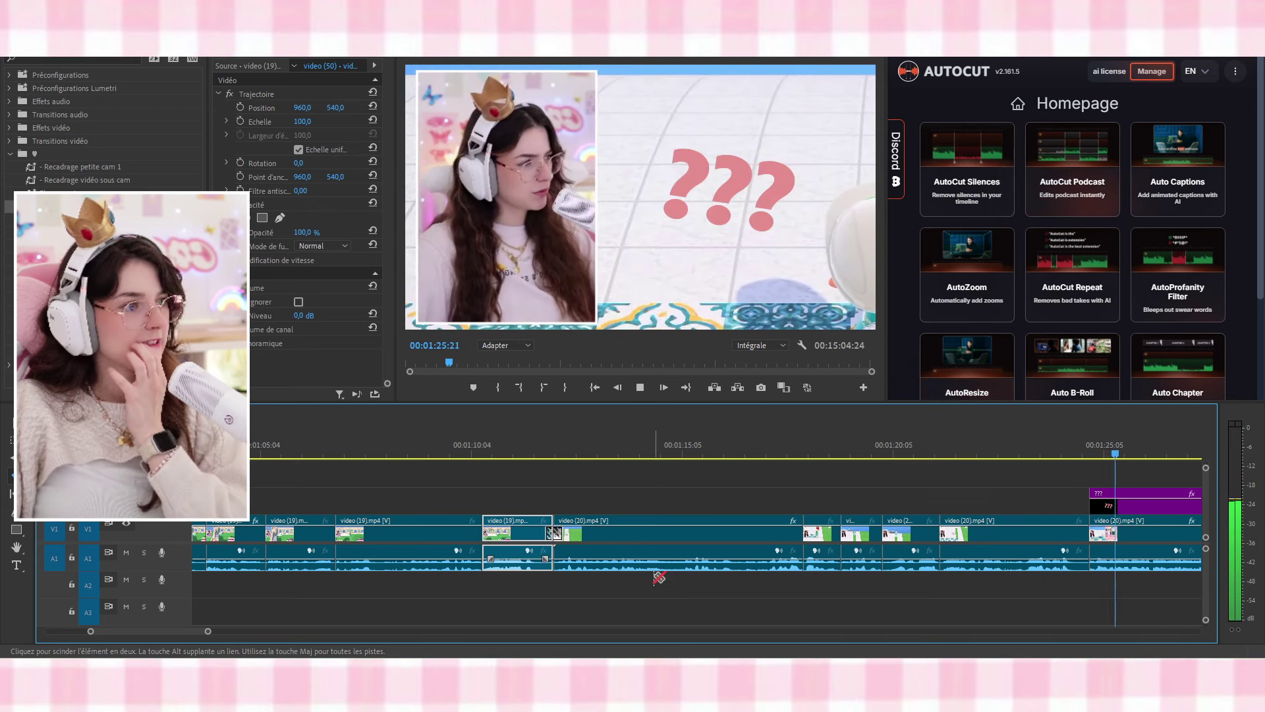
key(space)
scroll(855, 558, up, 3)
scroll(734, 554, down, 2)
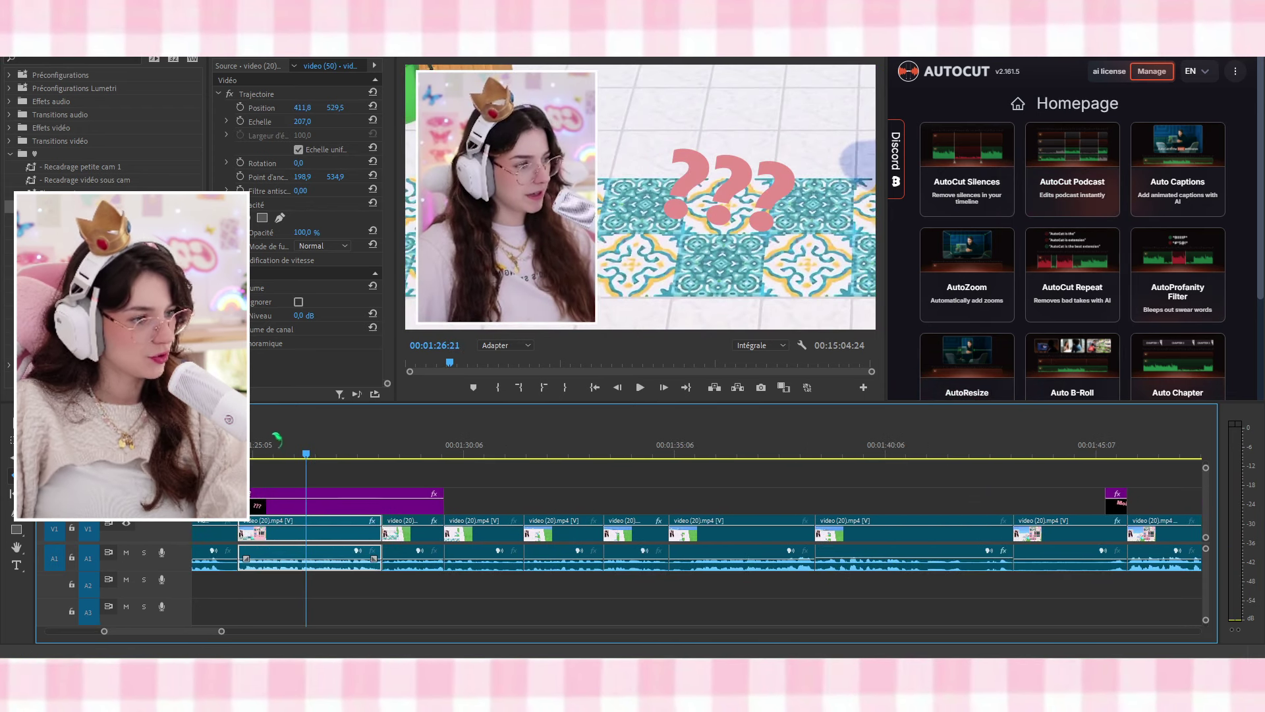
Keyframe the "???" webcam clip's scale from 207 at about 1:24.8 to 284 at its end, and enable position keyframing from its start
click(251, 454)
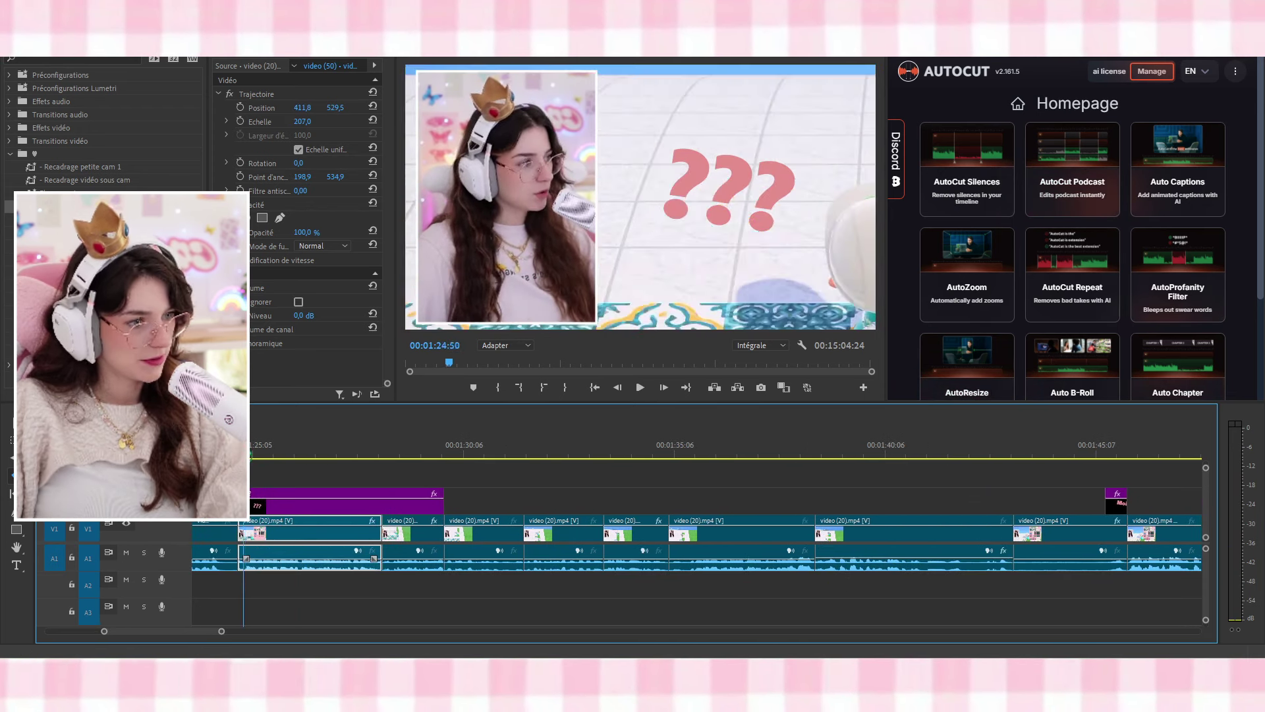
click(240, 121)
click(381, 455)
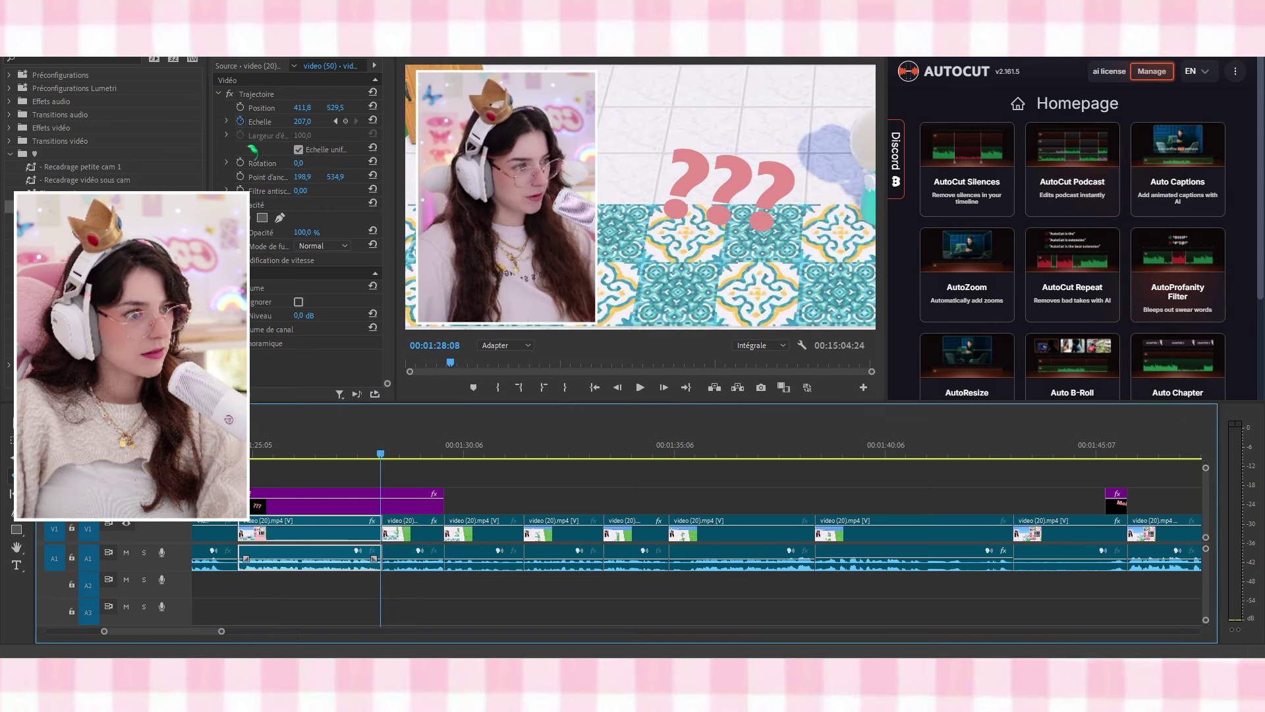
click(347, 121)
click(300, 122)
key(Up)
key(Up)
key(Up)
key(Up)
key(Up)
key(Up)
key(Up)
key(Up)
key(Up)
key(Up)
key(Up)
key(Up)
key(Up)
key(Up)
key(Up)
key(Up)
key(Up)
key(Up)
key(Up)
key(Up)
key(Up)
key(Up)
key(Up)
key(Up)
key(Up)
key(Up)
key(Up)
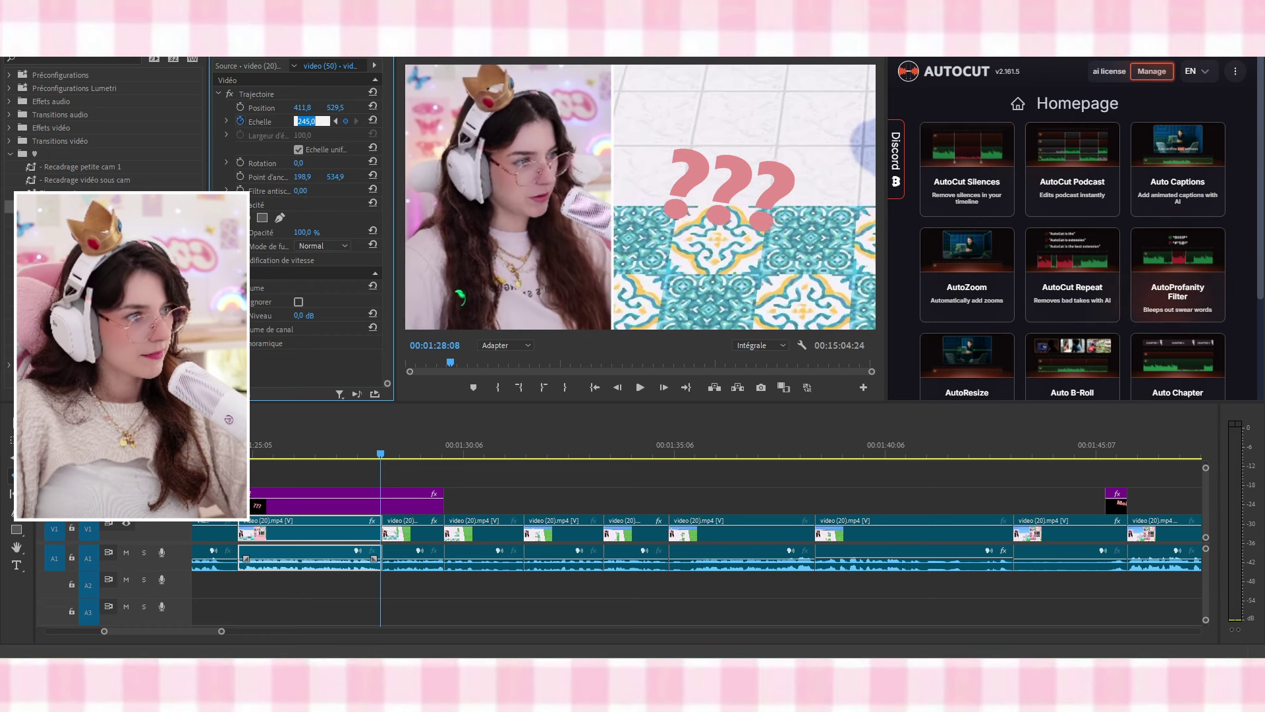
key(shift+Up)
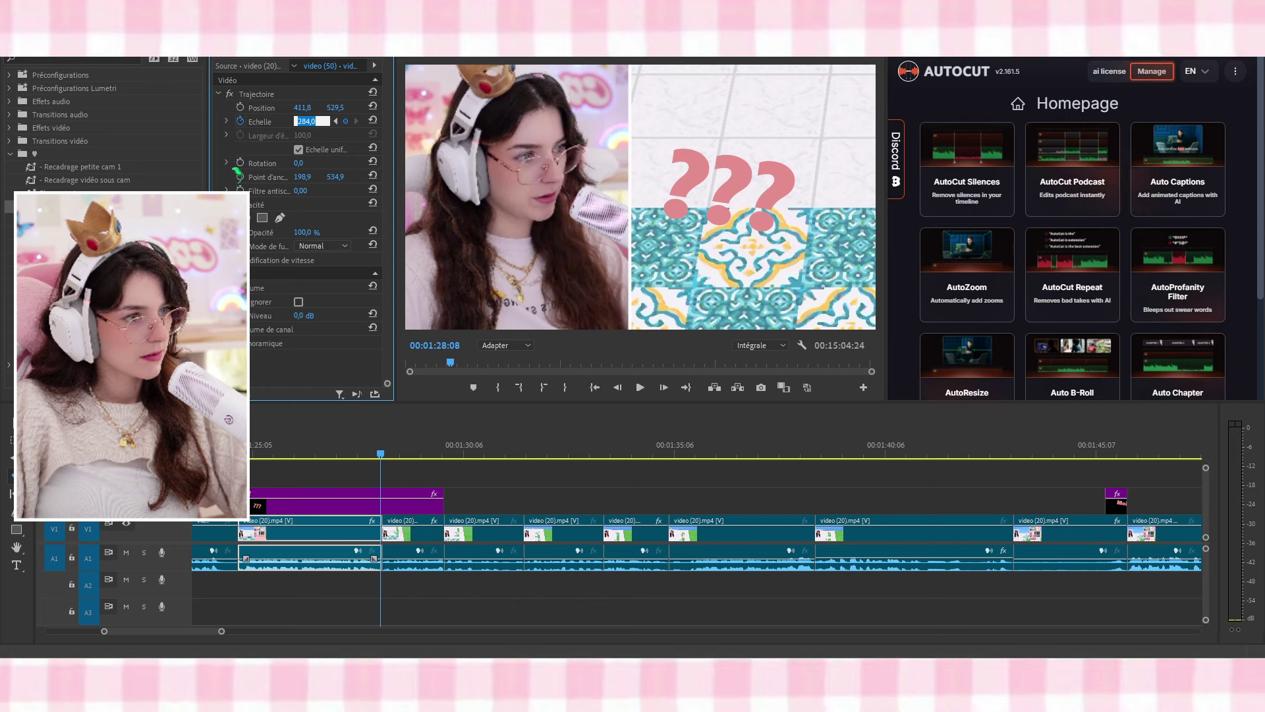
click(238, 448)
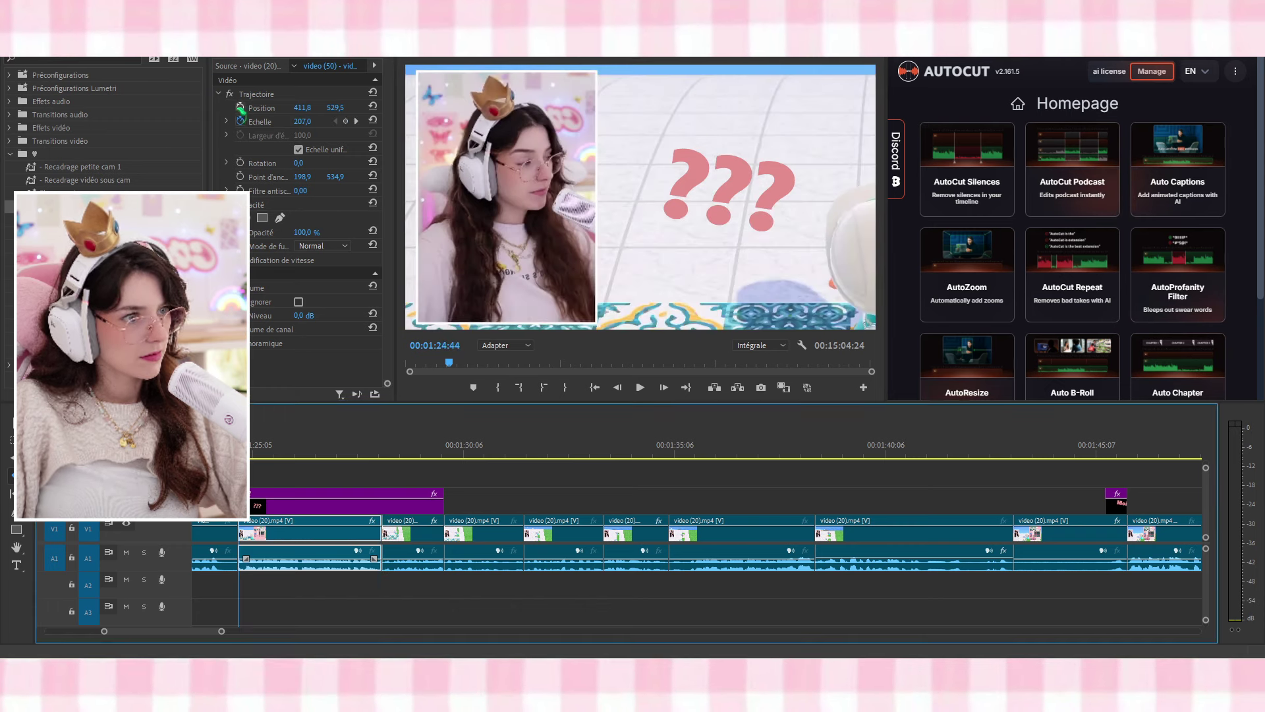
click(381, 453)
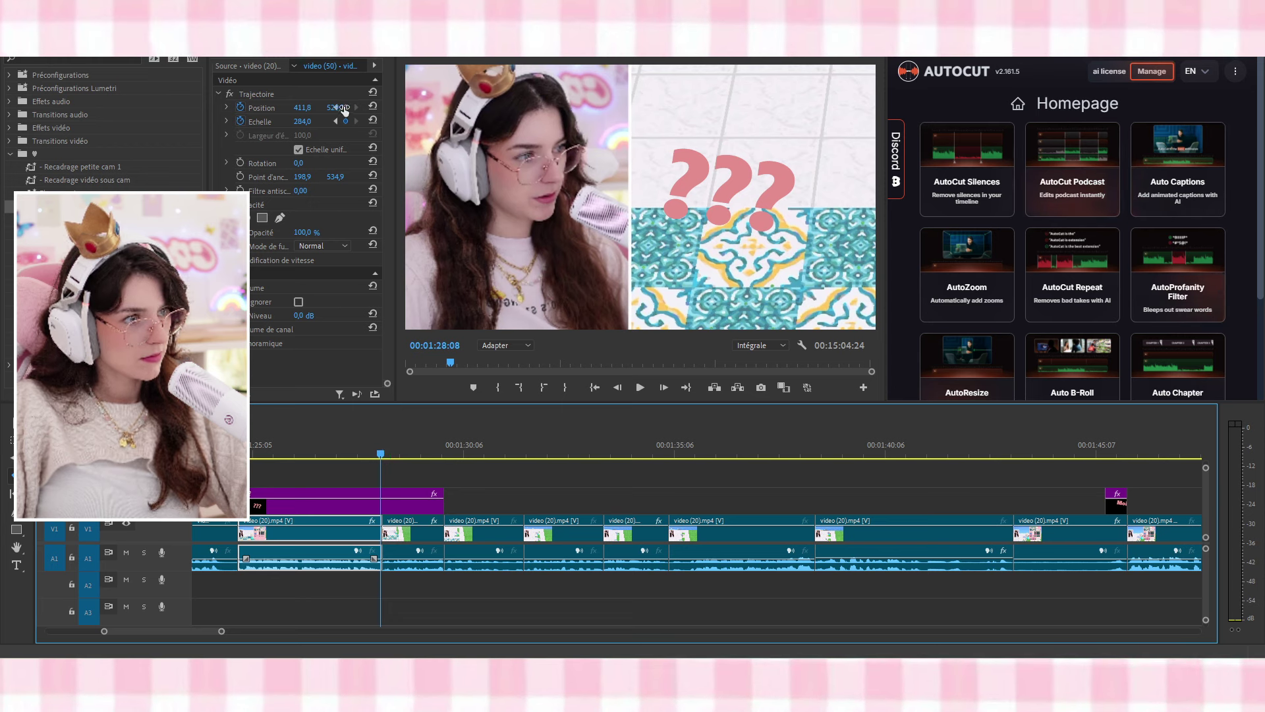
Move the "???" title further right in the frame, away from the zoomed-in webcam
click(559, 229)
drag(505, 230, 552, 232)
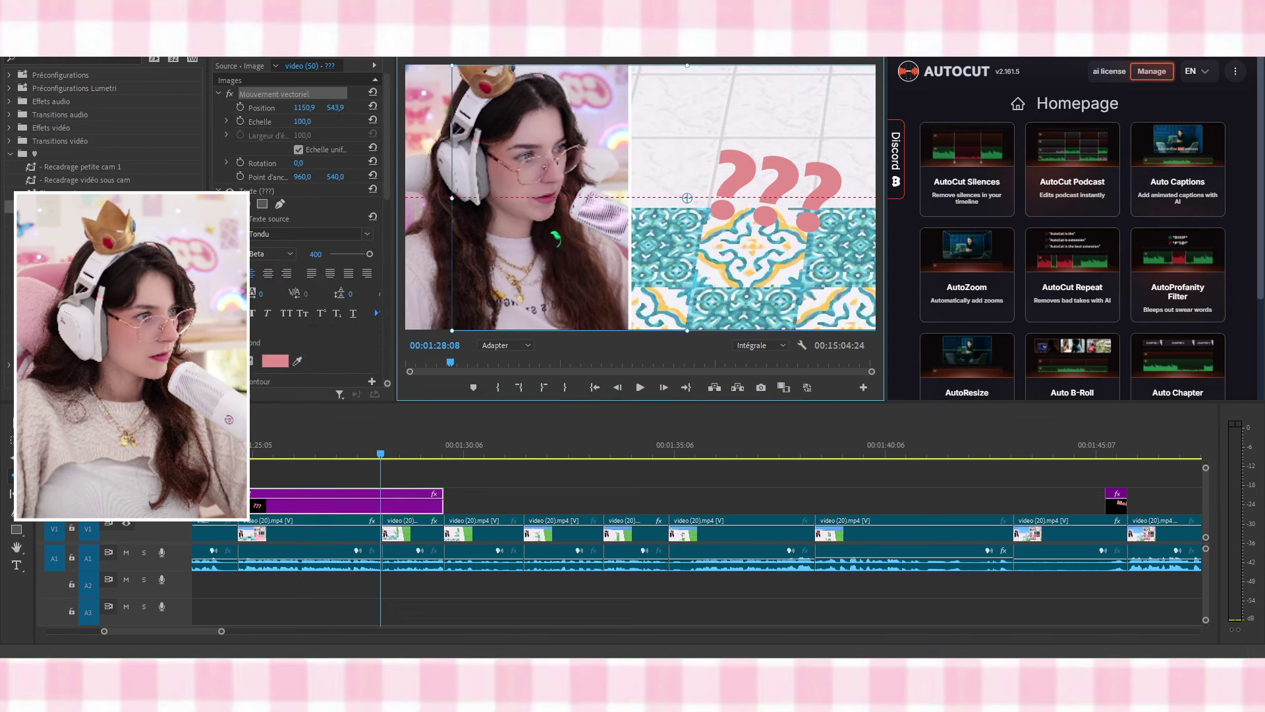
click(436, 255)
drag(434, 257, 472, 266)
Play back the webcam zoom and the following clips to about 1:34.9, dismissing the AutoCut reload notice
drag(380, 452, 220, 453)
key(space)
scroll(282, 483, up, 5)
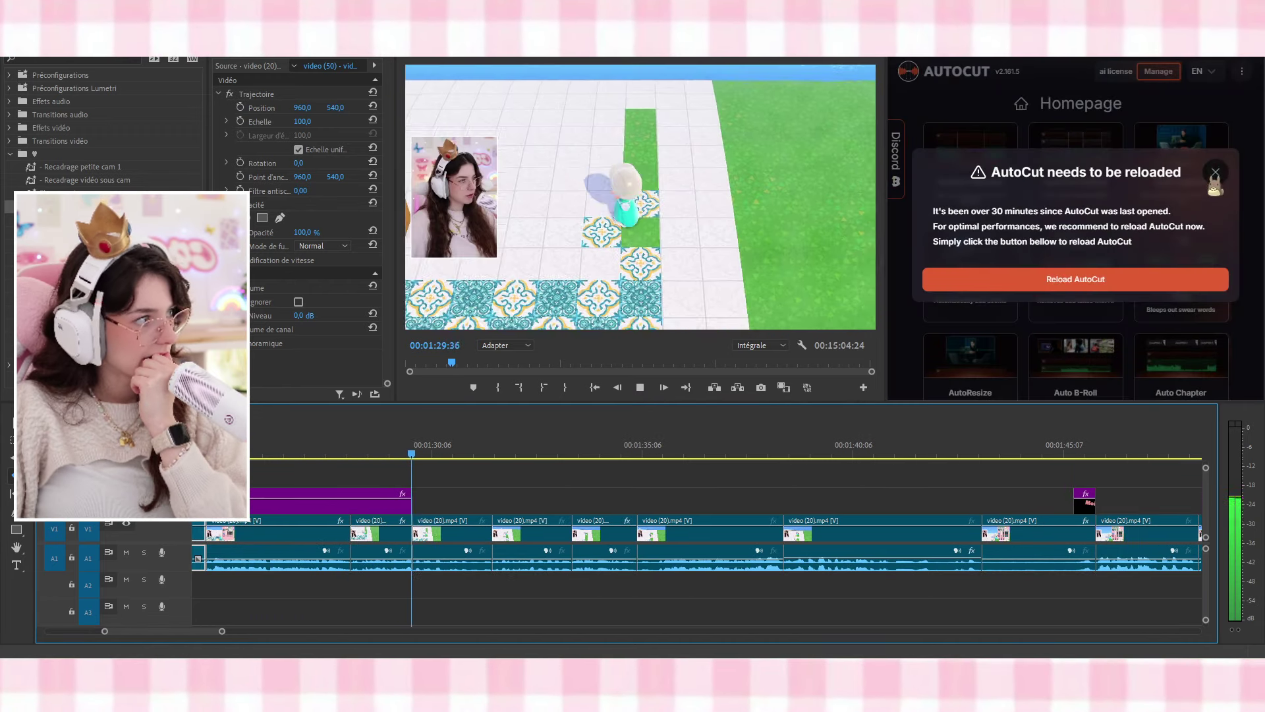
click(1056, 123)
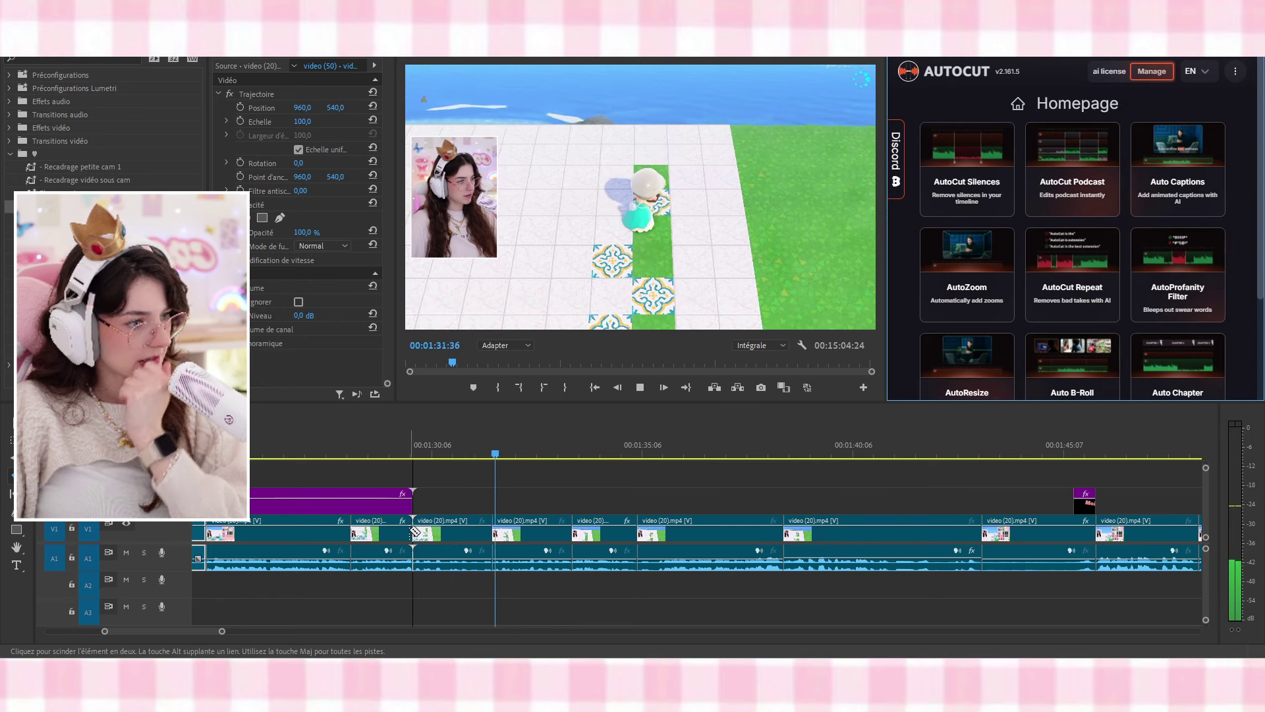
key(space)
click(485, 503)
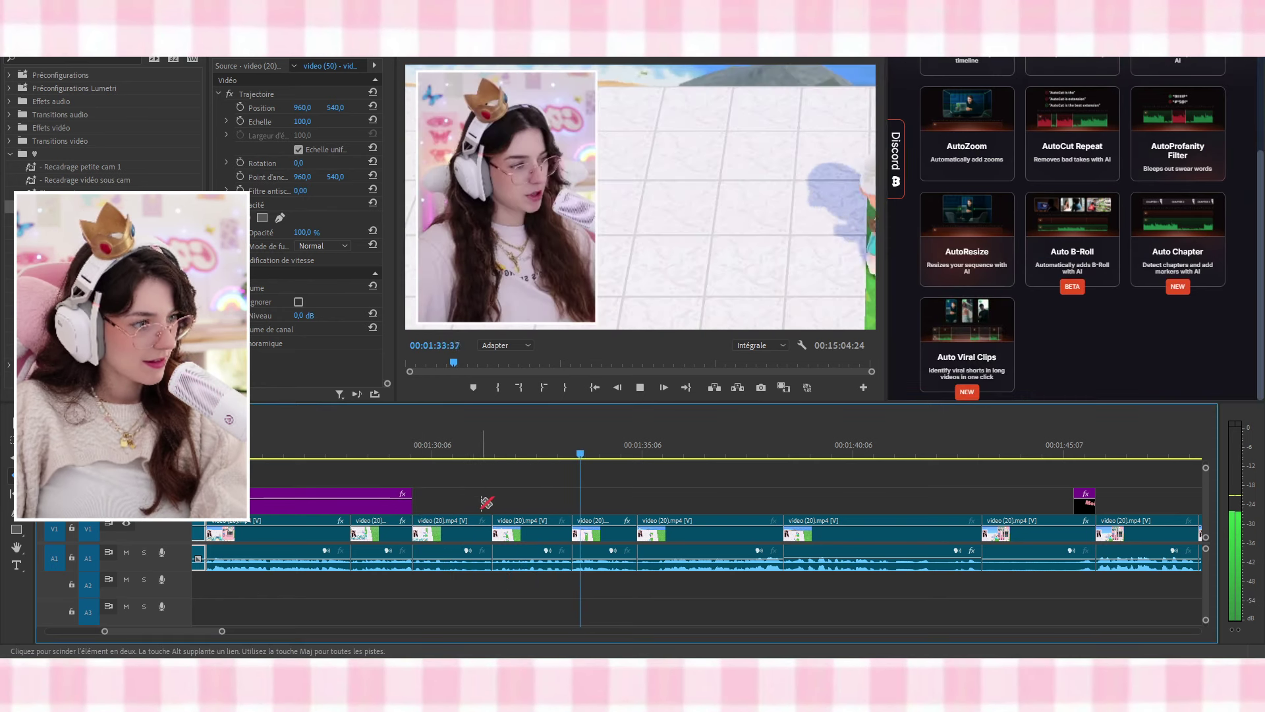
key(space)
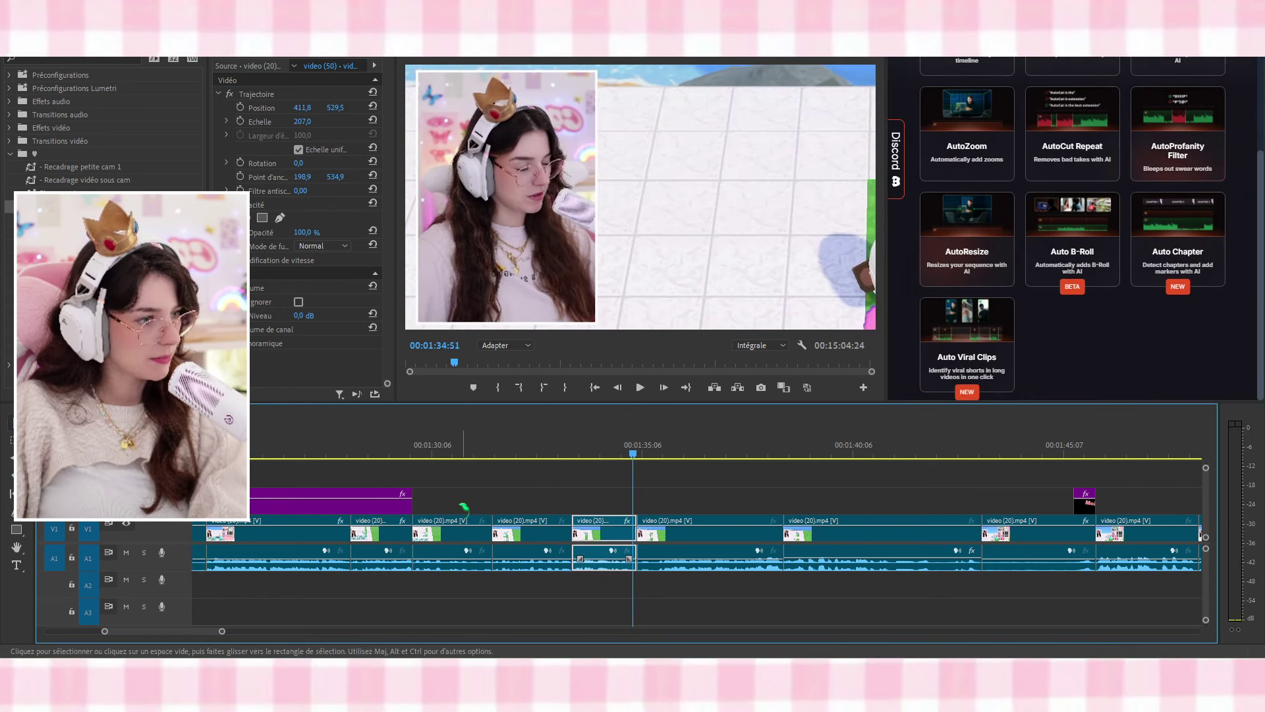
Raise the audio level of the two video (20).mp4 clips between about 1:29.6 and 1:33.4, entering 5 dB for the second
drag(464, 498, 520, 544)
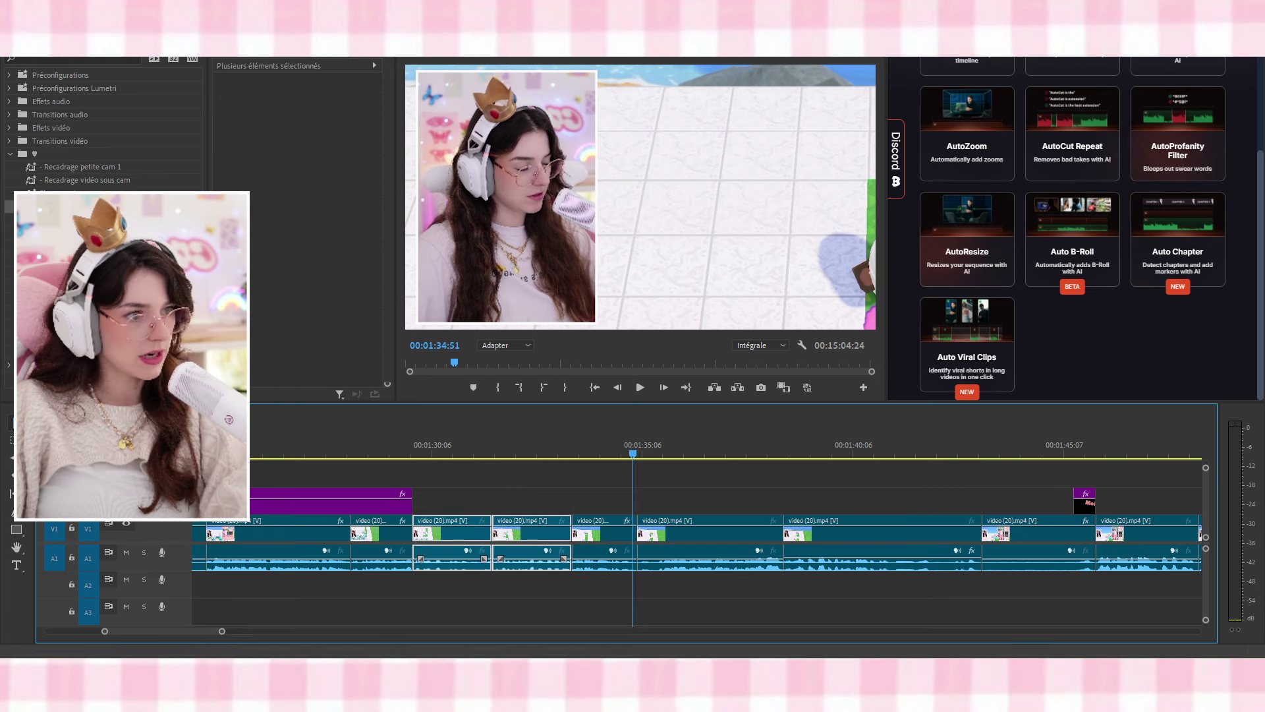
click(501, 498)
click(466, 538)
click(300, 315)
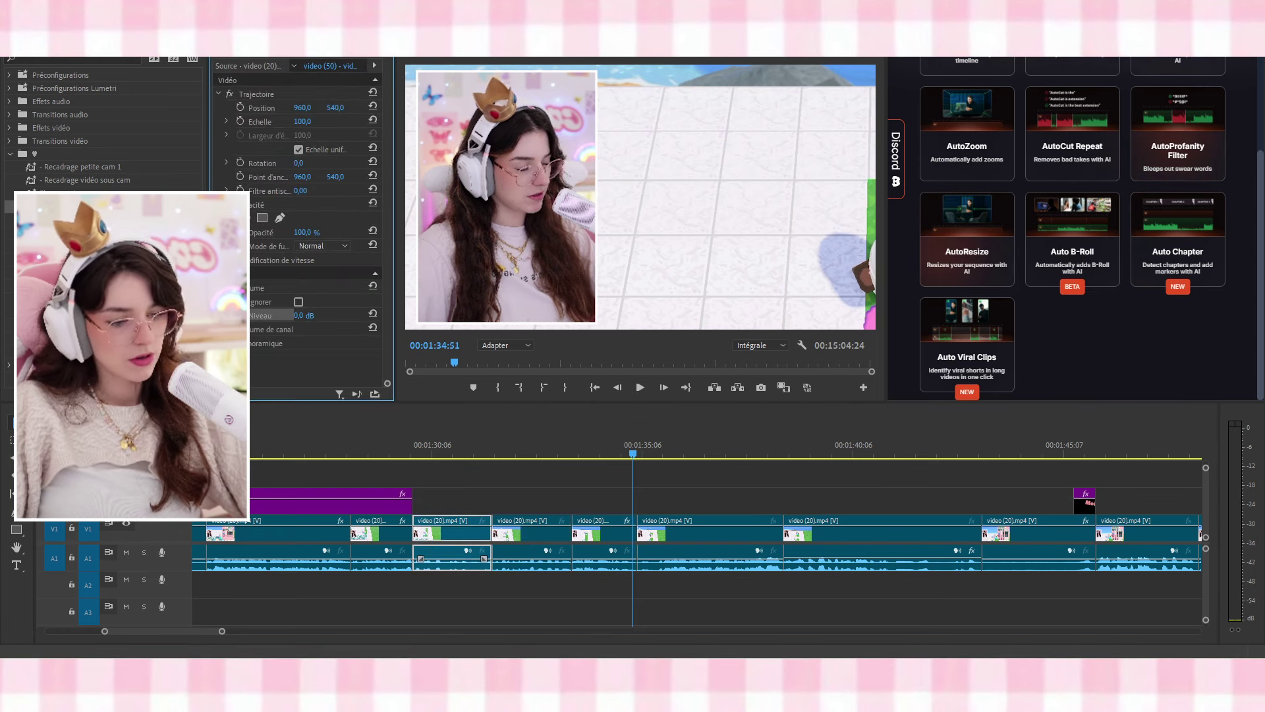
key(Return)
click(529, 530)
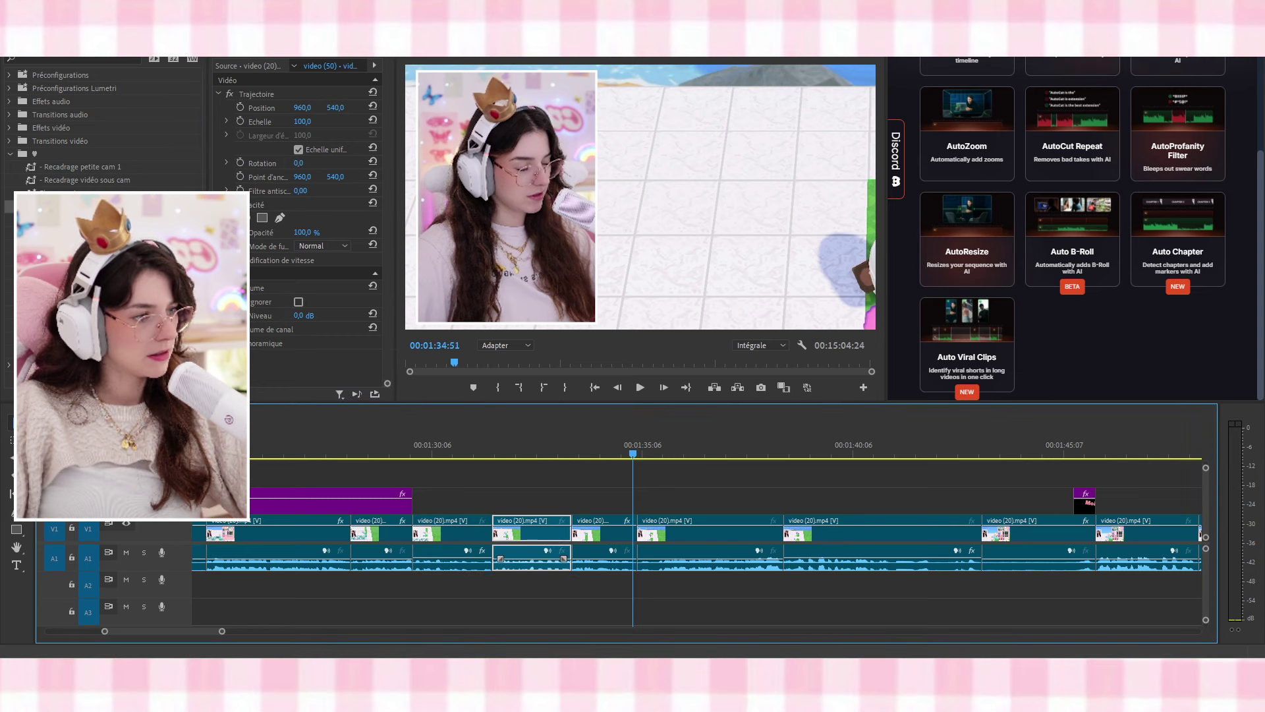
click(299, 315)
text(5)
Play back from about 1:29.6 into video (21).mp4, and replay that clip from about 1:57.5
click(409, 438)
key(space)
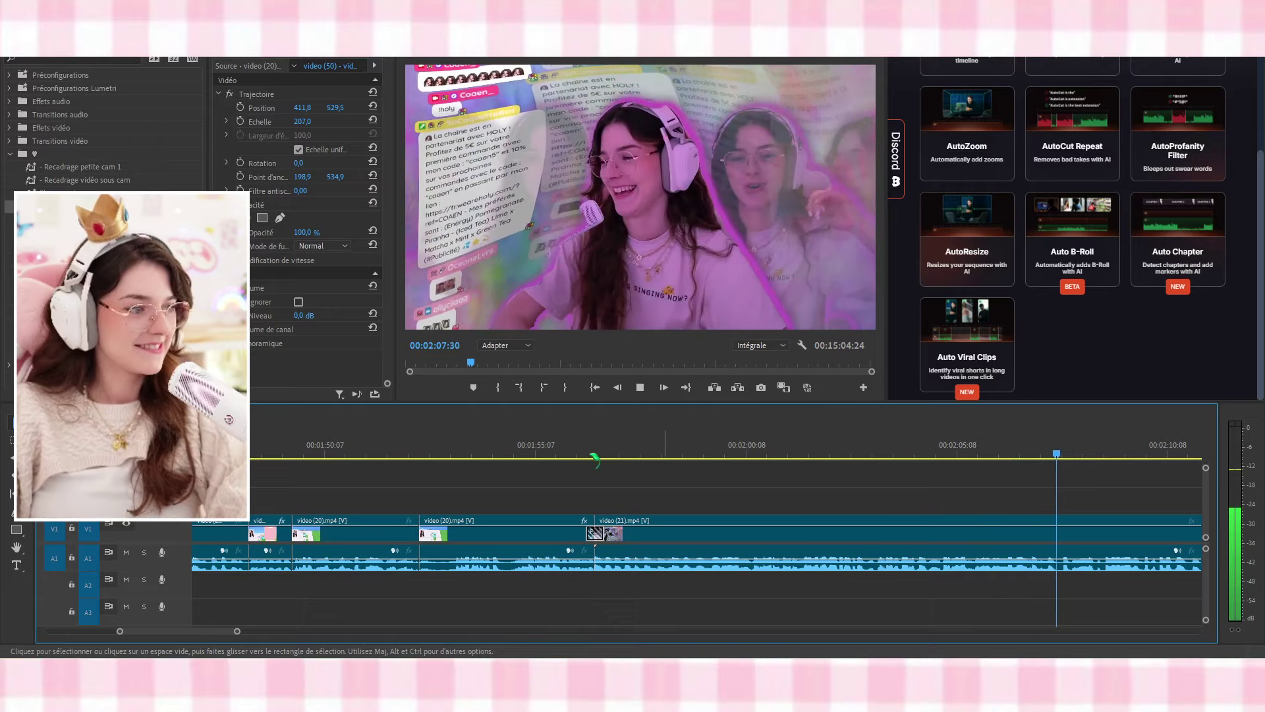
click(635, 454)
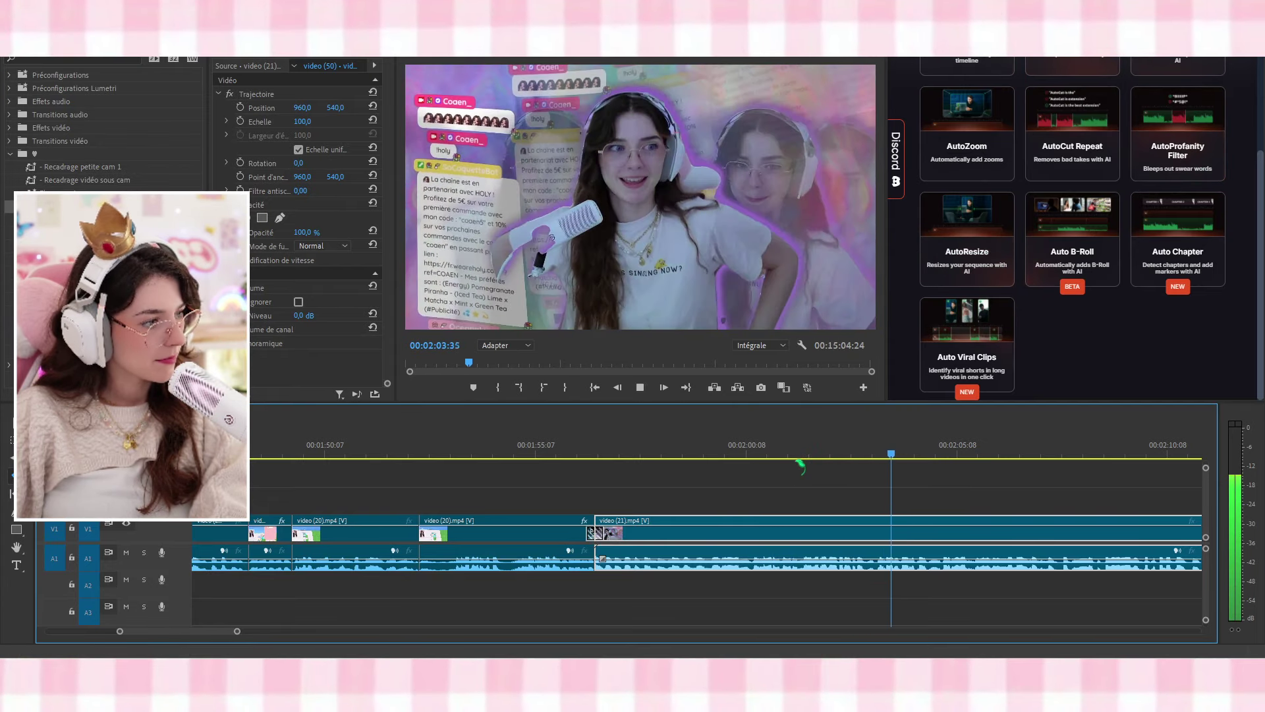
Split the selected video (21) clip on both tracks just after 00:02:01 and again near 00:02:03
key(space)
click(804, 565)
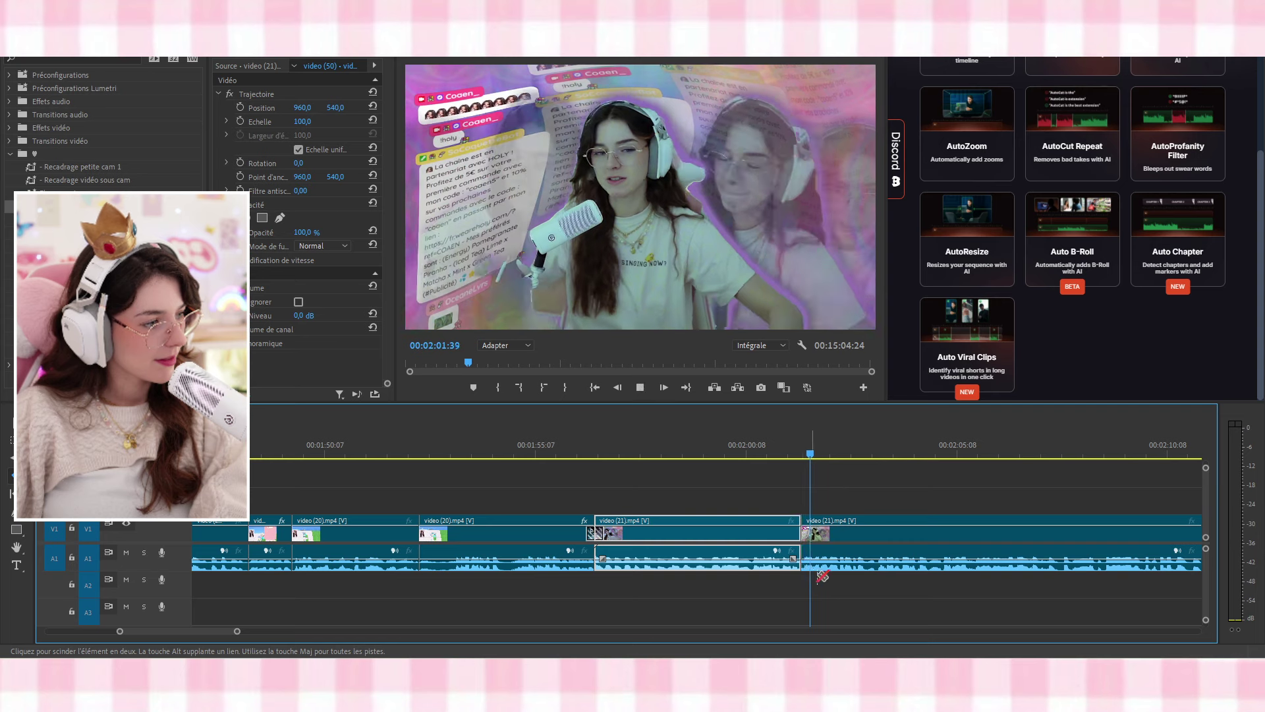
key(space)
click(870, 565)
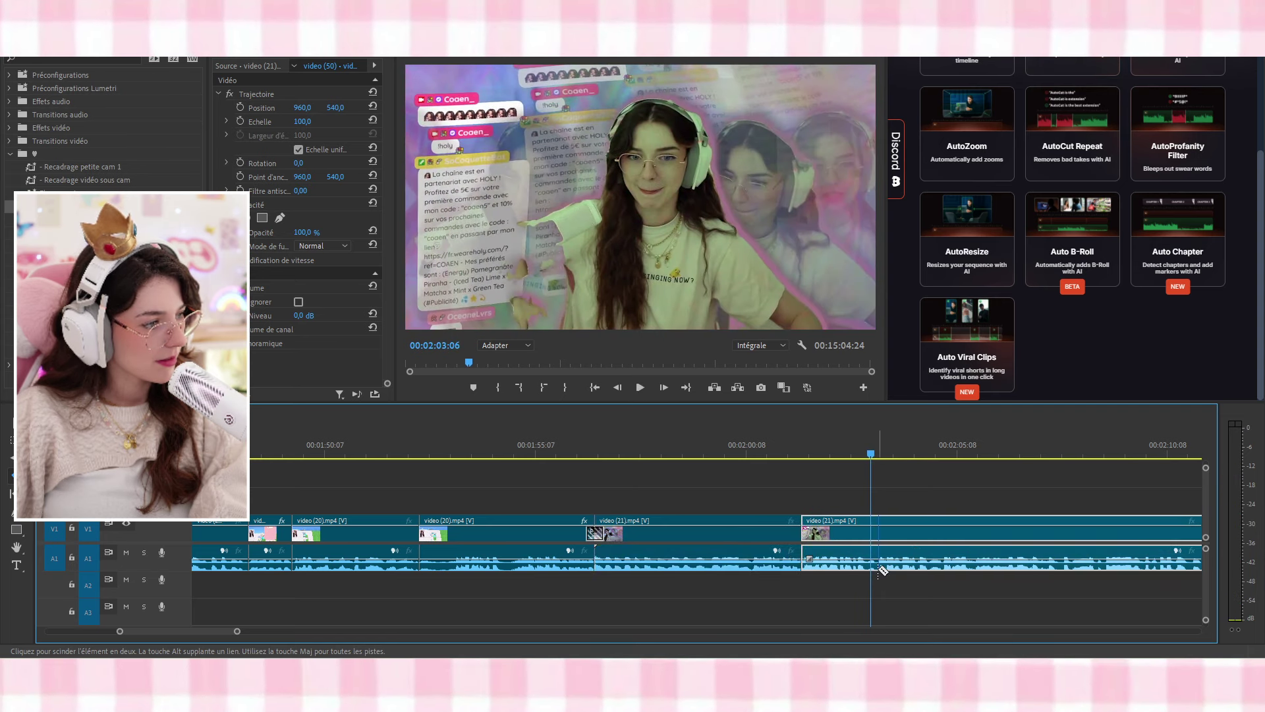
Enable Position and Scale keyframes at 00:01:56:35, near the start of the first video (21) clip
click(828, 456)
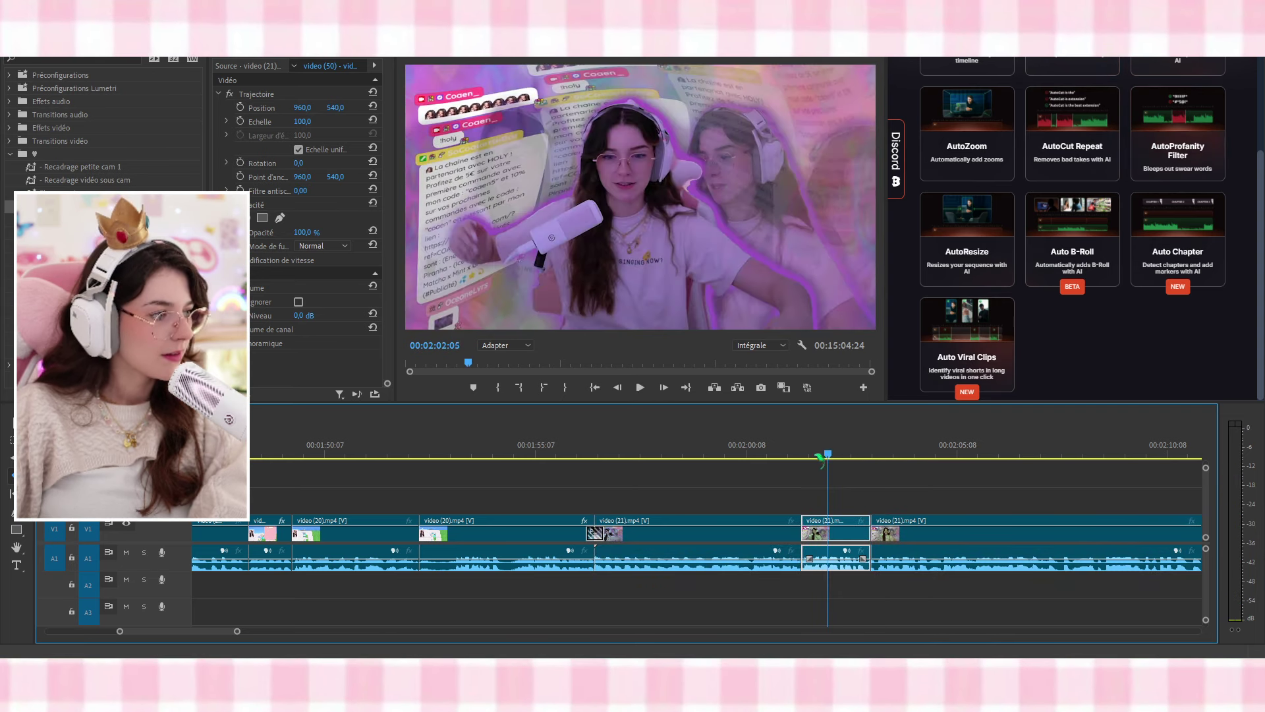
click(740, 457)
click(622, 369)
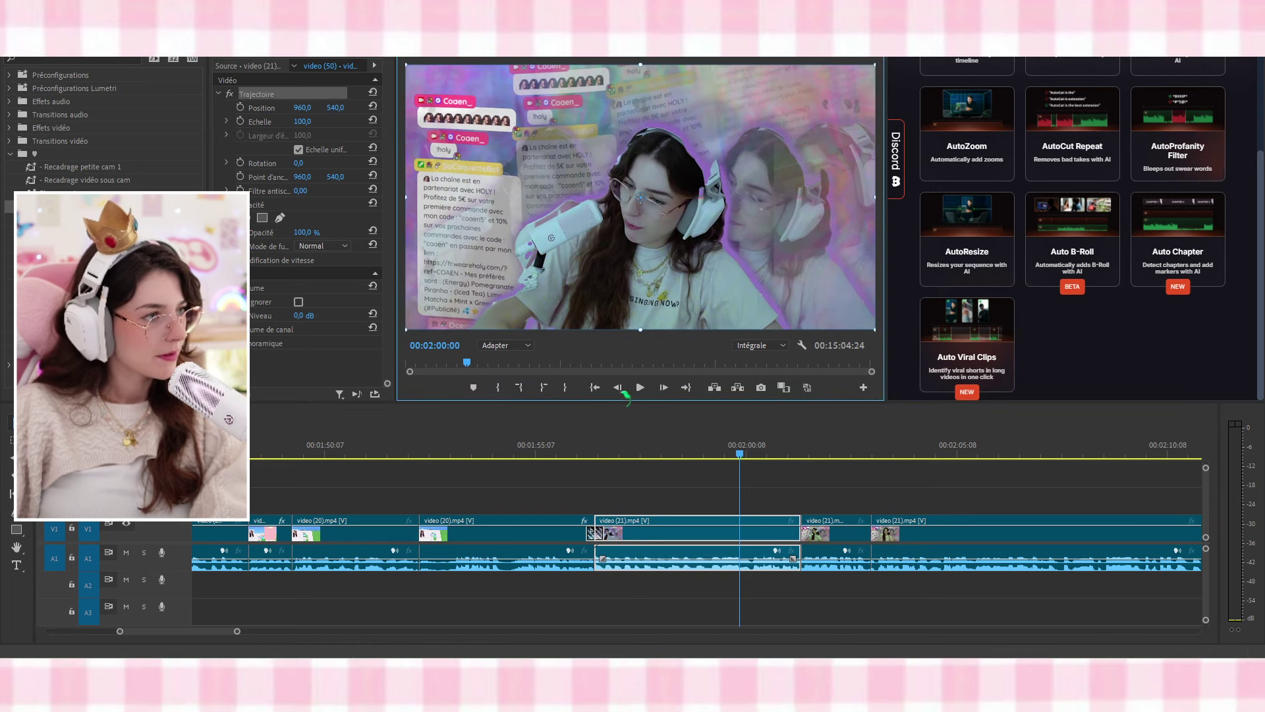
click(600, 450)
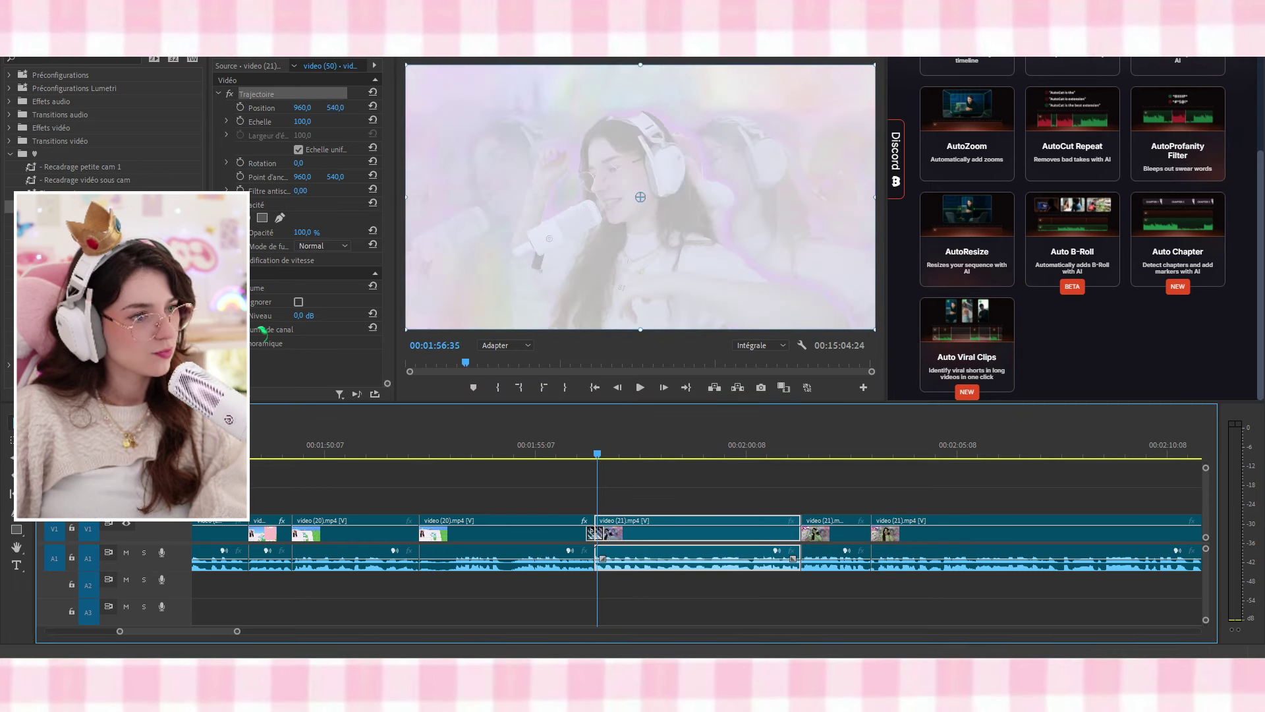
click(240, 108)
Set the first video (21) clip's scale to 140 at 00:02:01:21 and shift the picture slightly to reframe the speaker
click(797, 450)
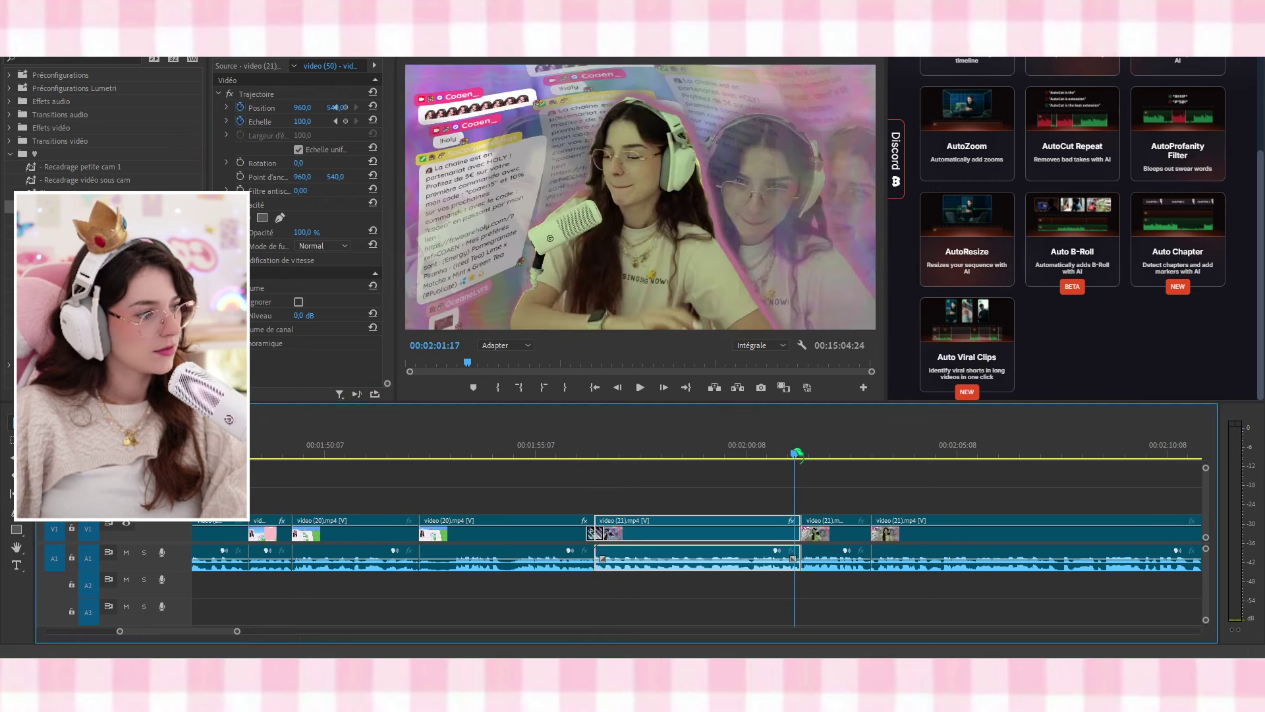
click(302, 121)
key(Up)
key(Up)
key(Up)
key(Up)
key(Up)
key(Up)
key(Up)
key(Up)
key(Up)
key(Up)
key(Up)
key(Up)
key(Up)
key(Up)
key(Up)
key(Up)
key(Up)
key(Up)
key(Up)
key(Up)
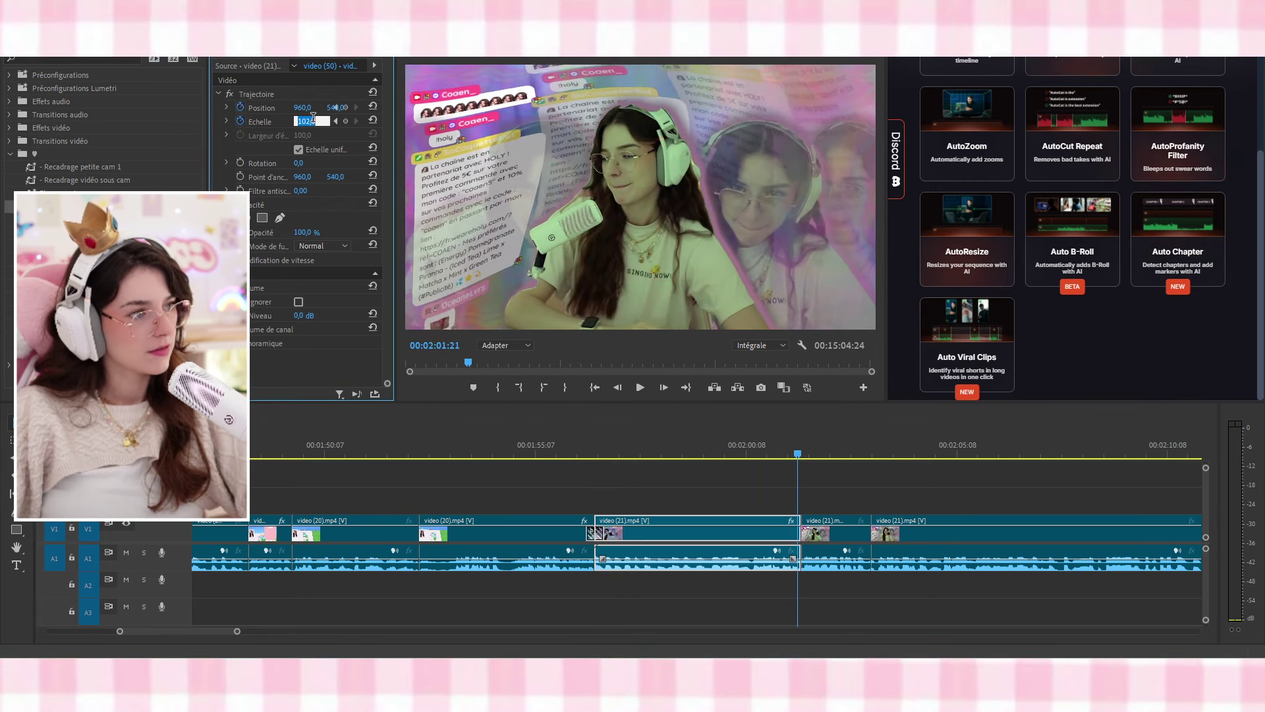
key(Up)
key(Up)
key(Up)
key(Up)
key(Up)
key(Up)
key(Up)
click(610, 208)
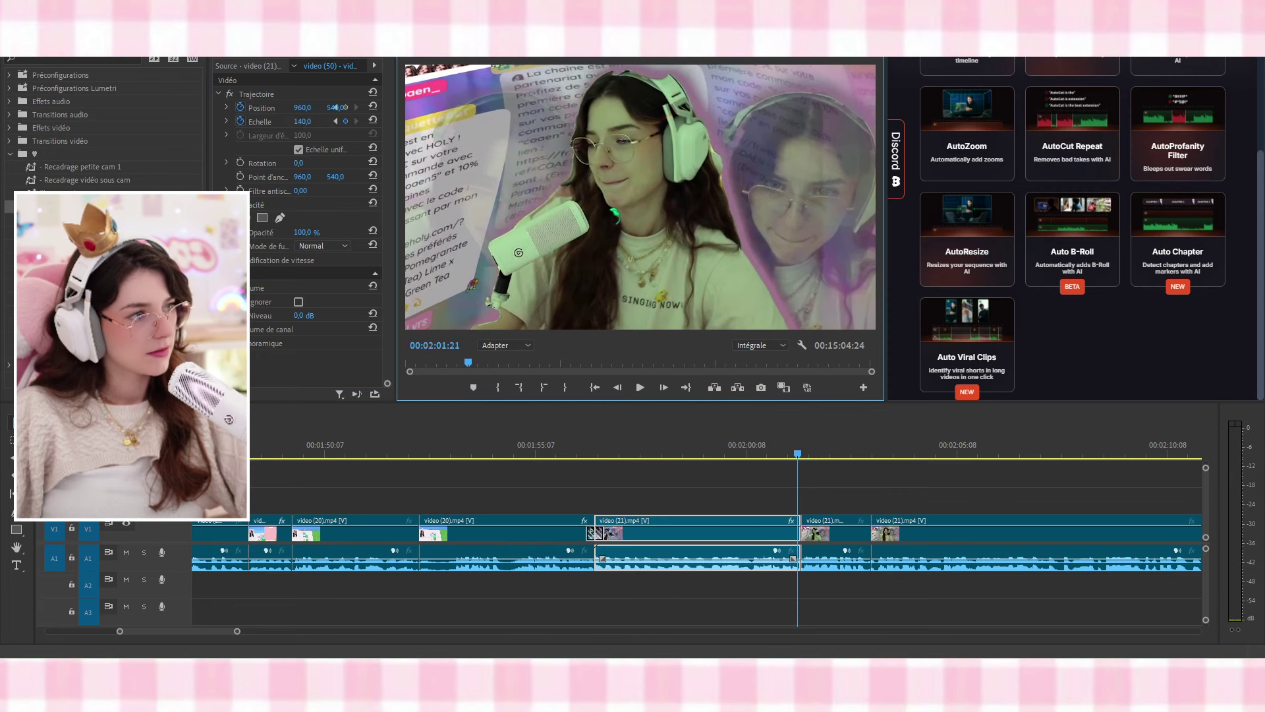
drag(641, 196, 657, 210)
Play through the sequence and split the long video (21) clip at about 00:02:13:24 and 00:02:15:16
key(space)
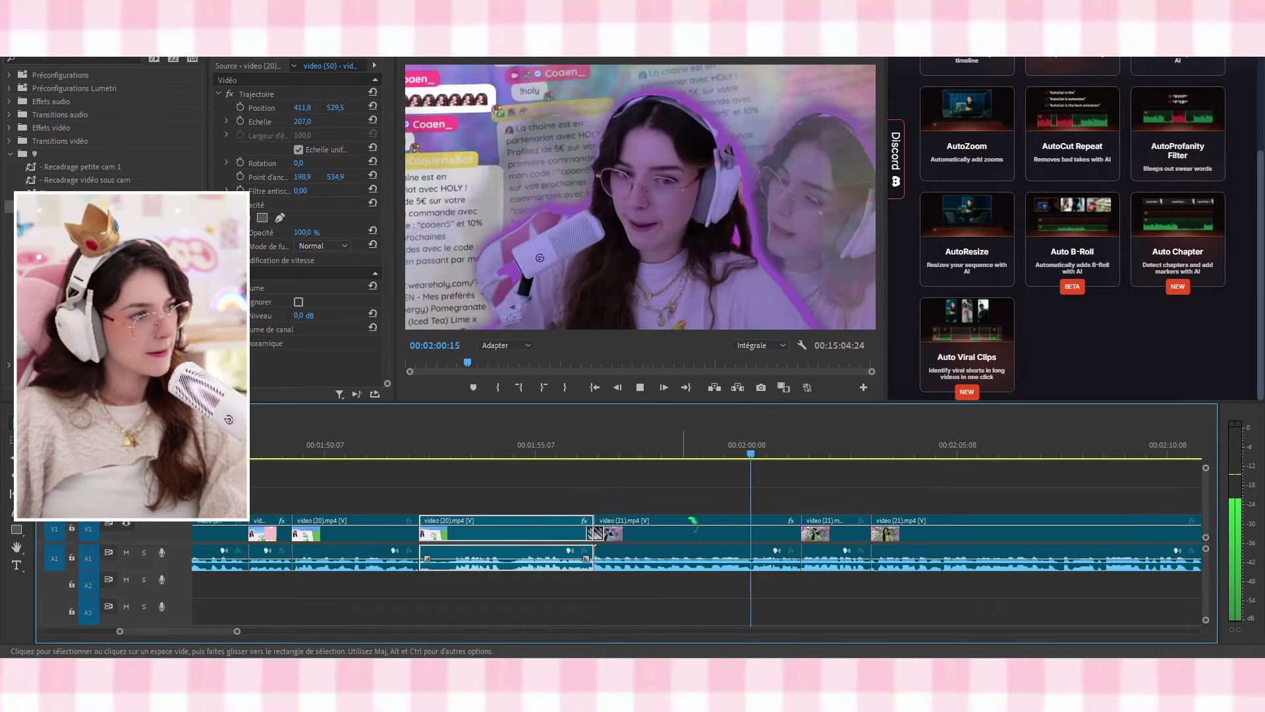
scroll(683, 517, down, 6)
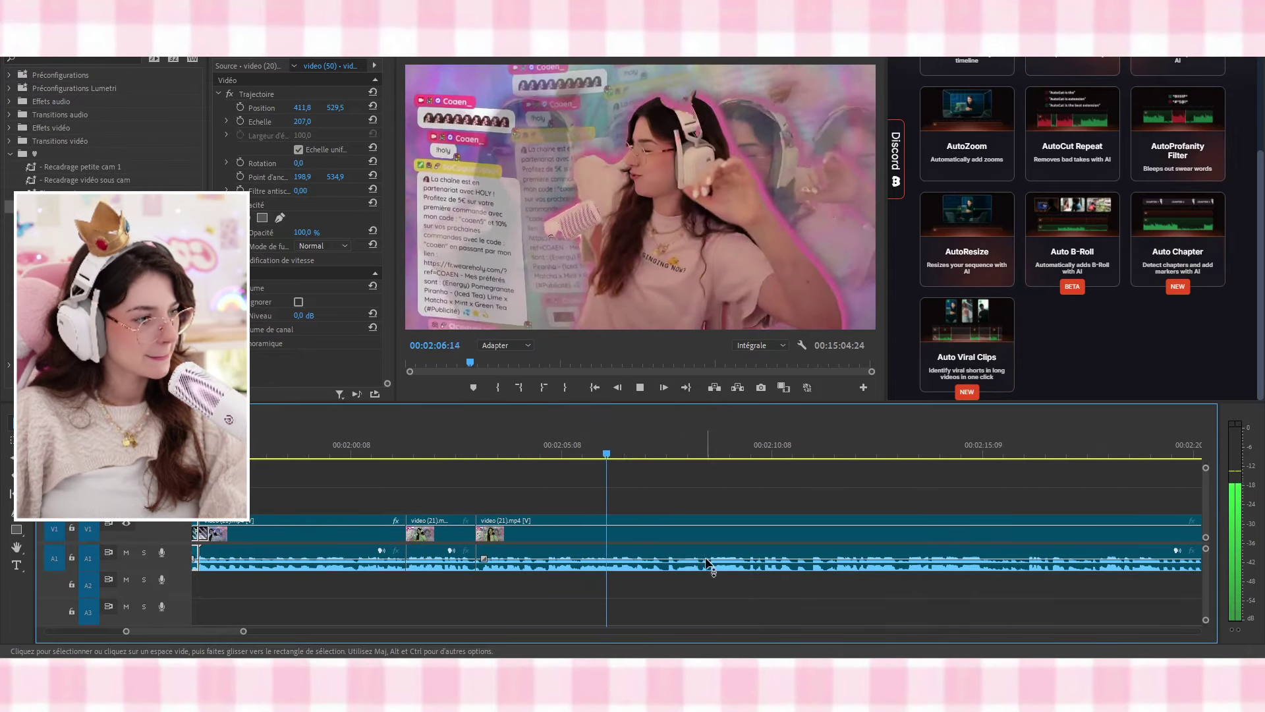
scroll(708, 563, down, 3)
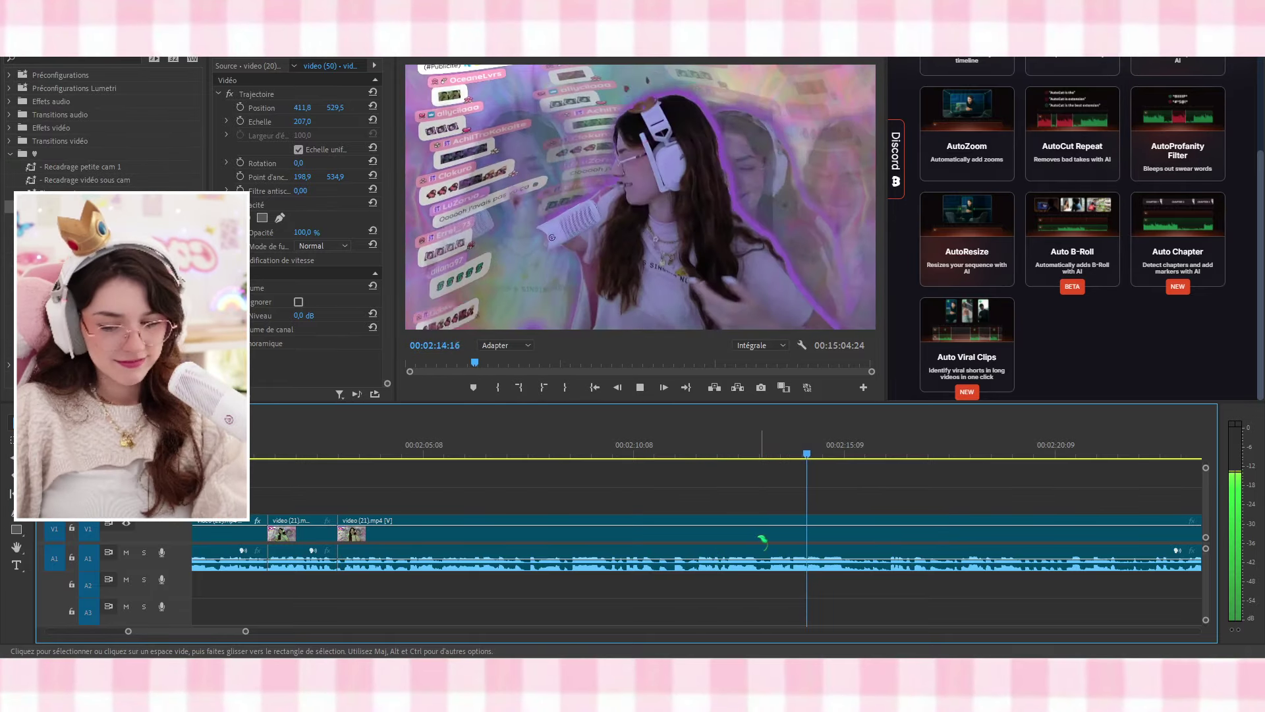
key(c)
click(773, 562)
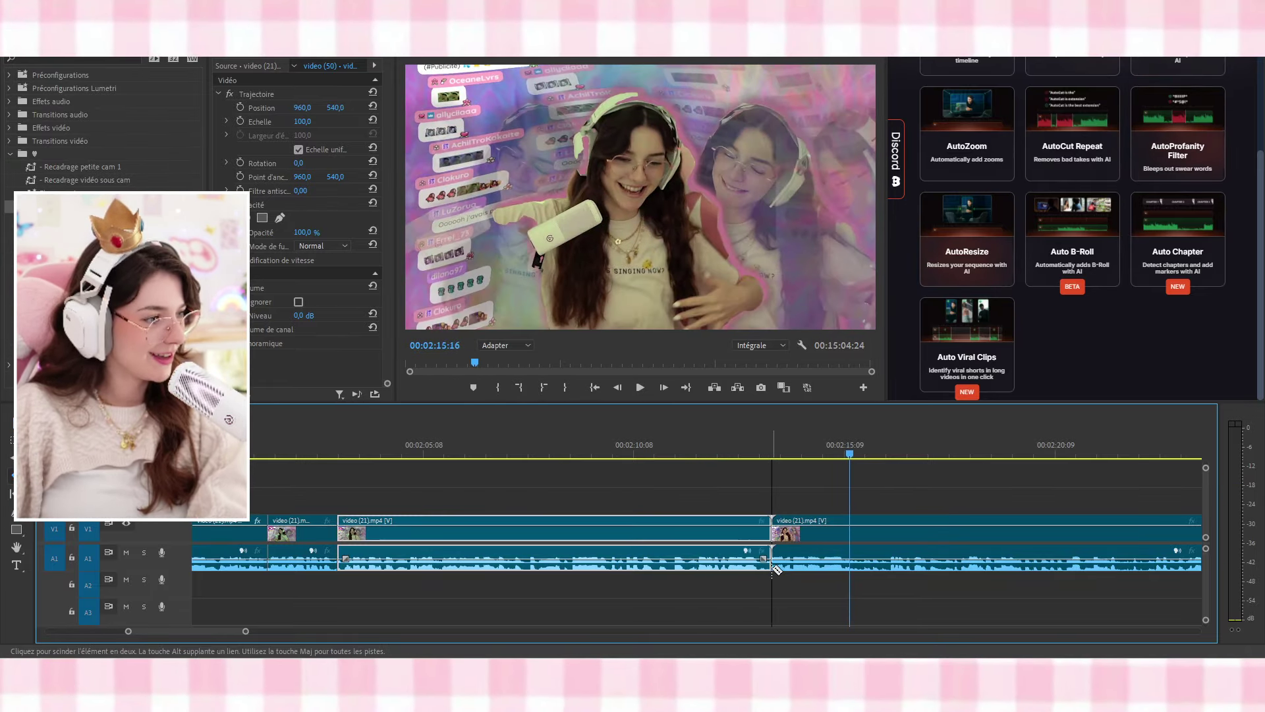
click(855, 565)
key(space)
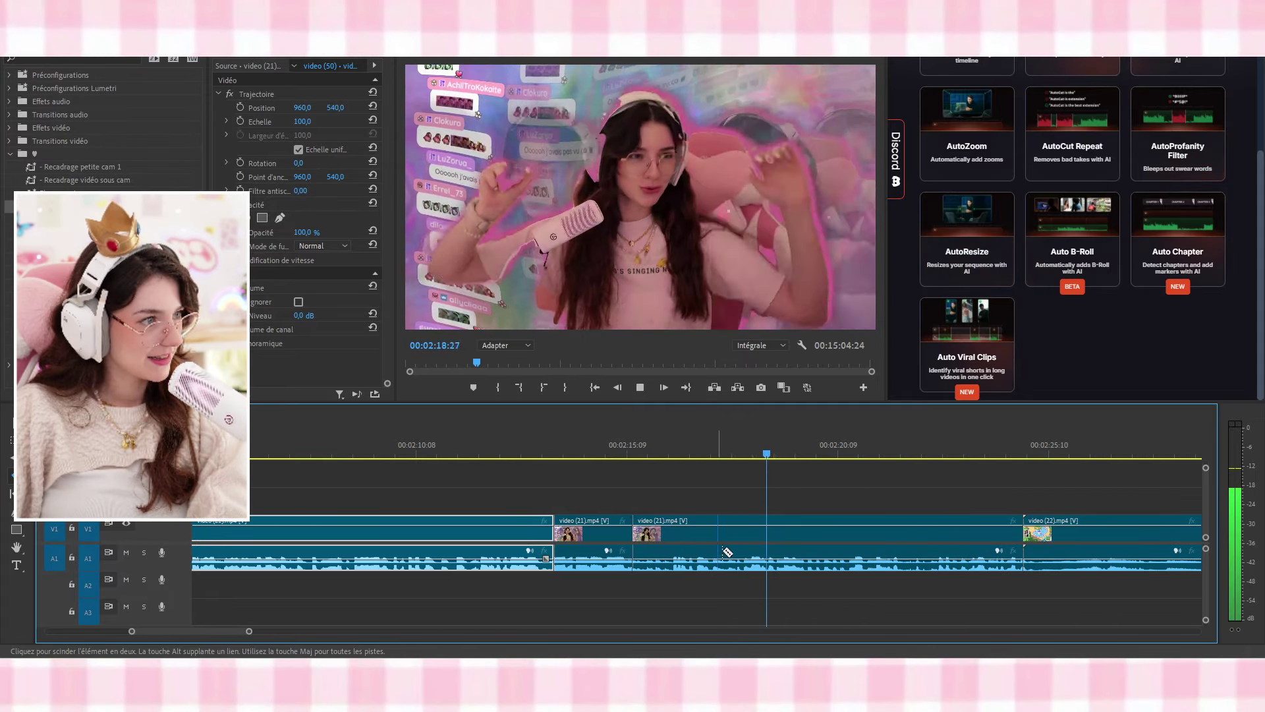
Enable Position and Scale keyframes at 00:02:03:10, the start of the long middle video (21) clip
key(v)
key(space)
scroll(536, 543, up, 11)
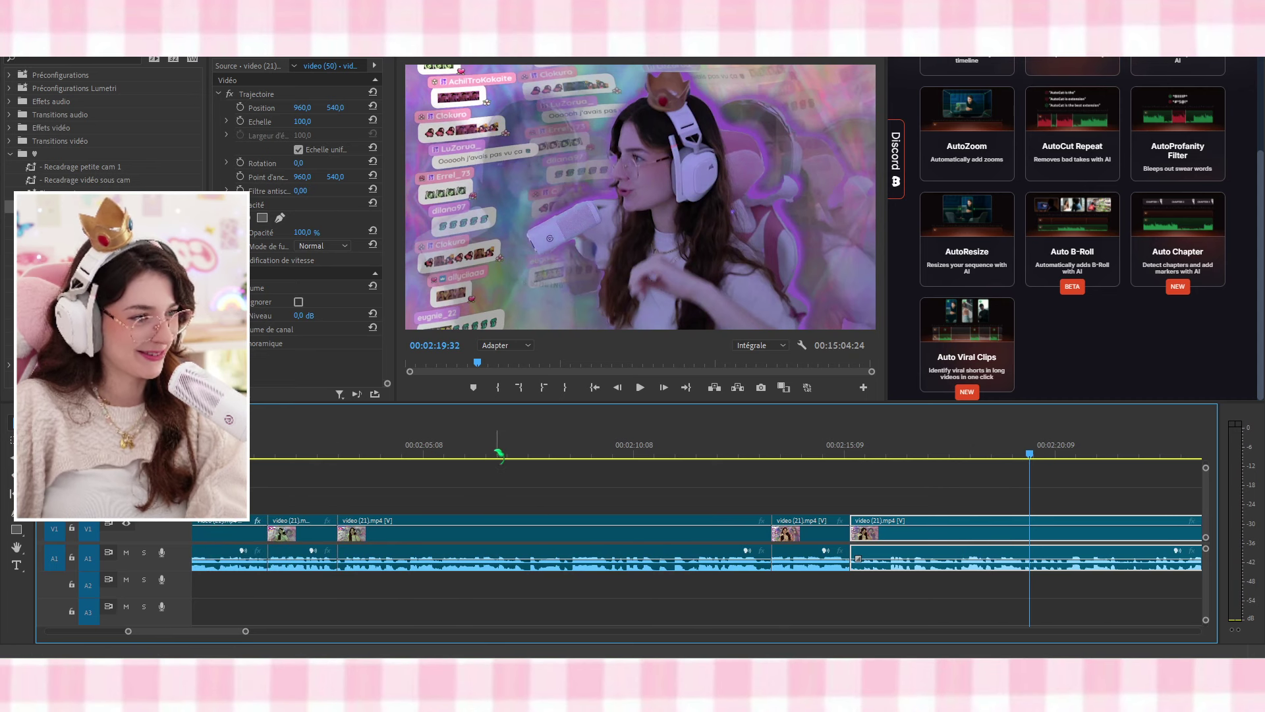
click(523, 454)
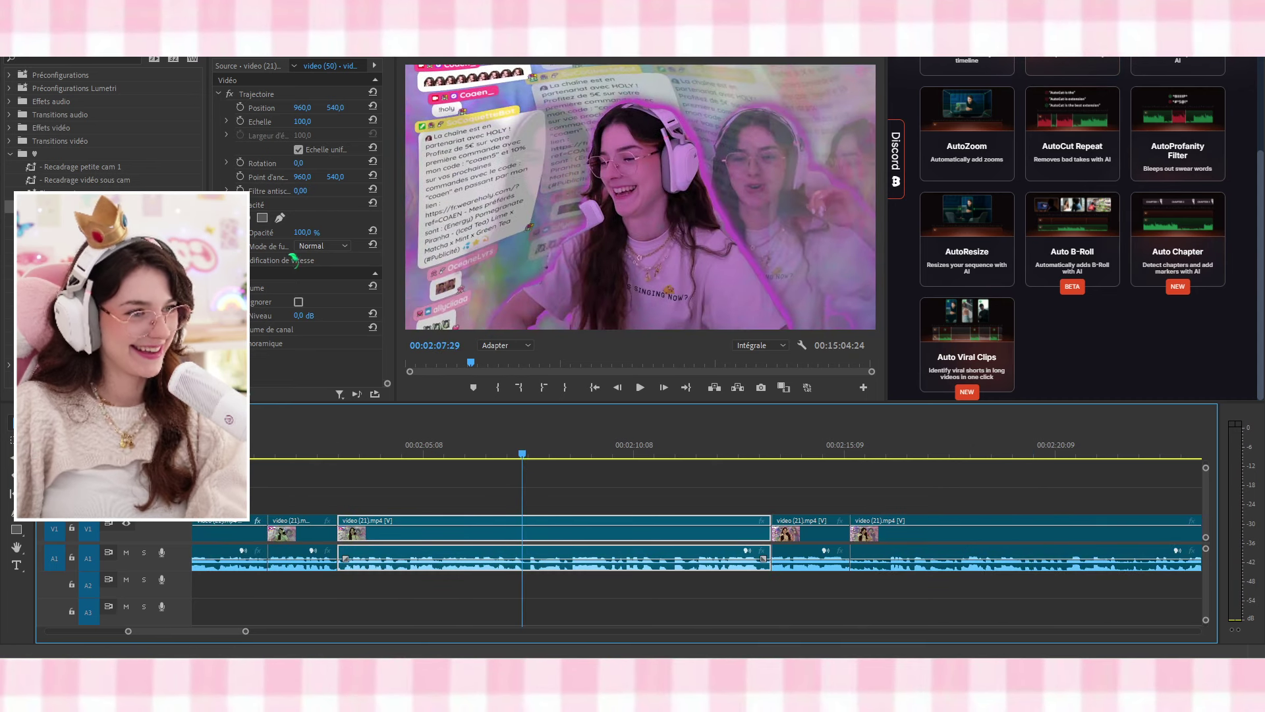
click(316, 454)
key(space)
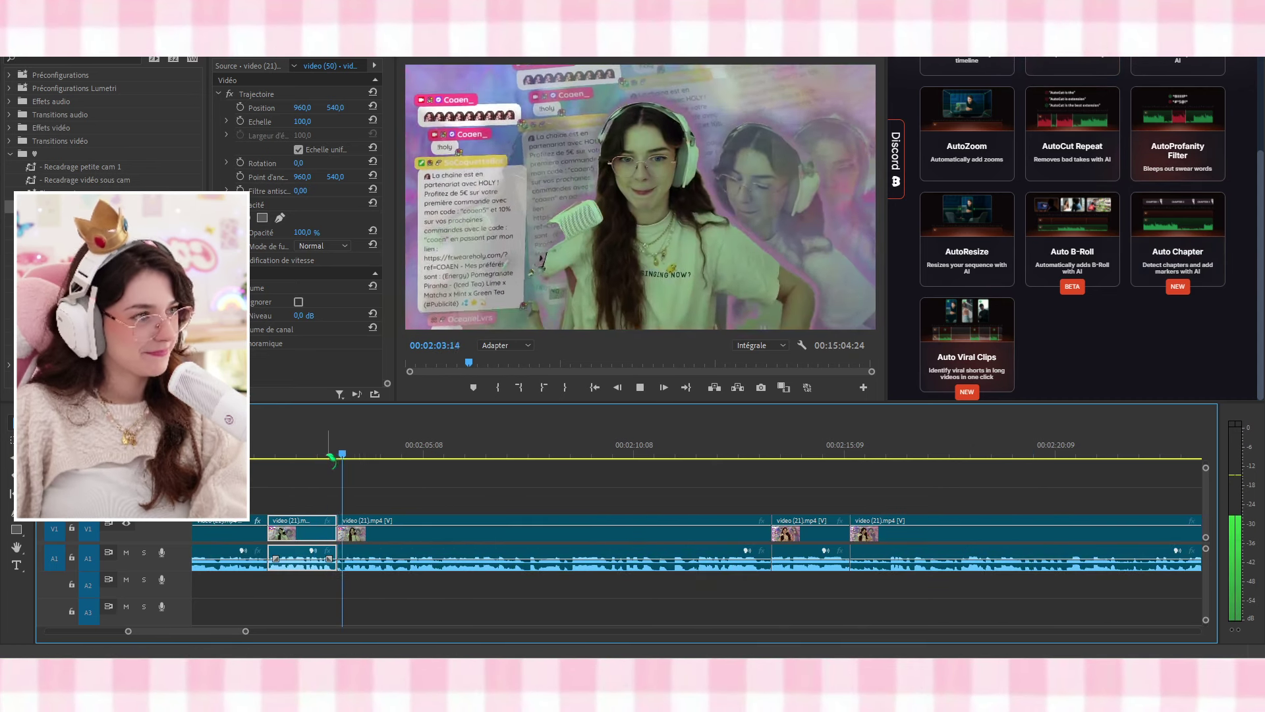
click(339, 456)
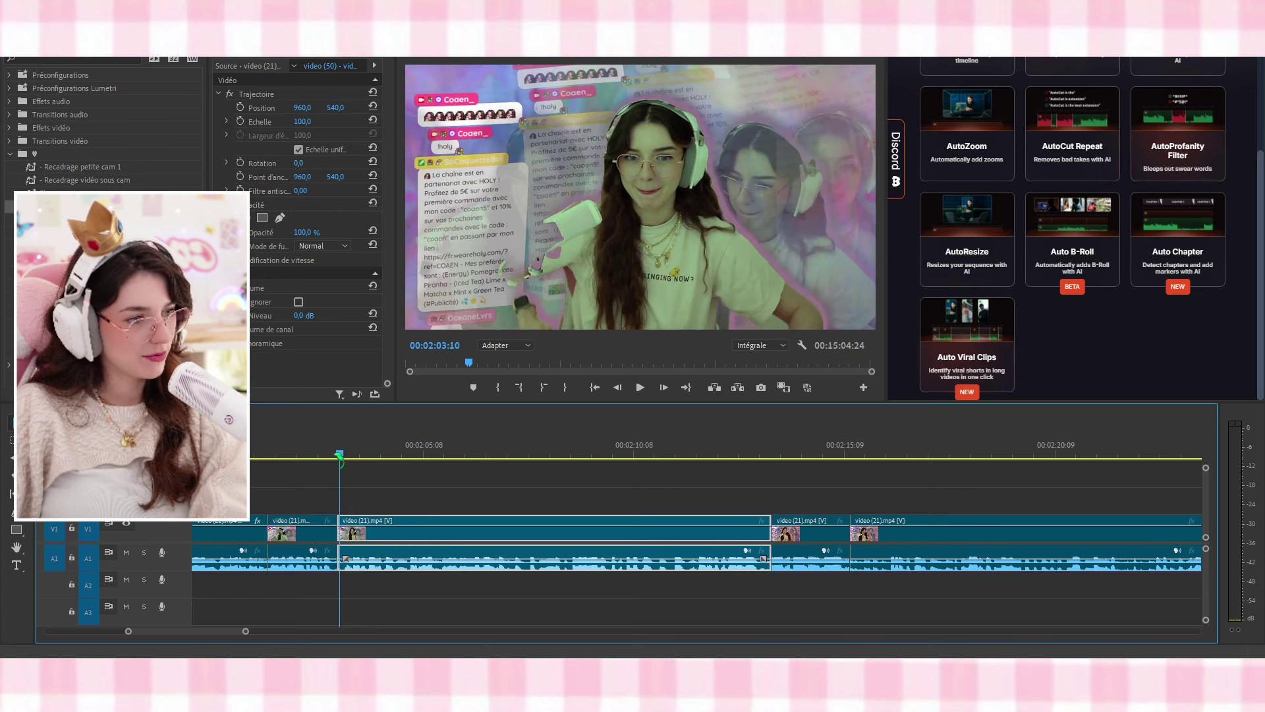
click(240, 122)
At 00:02:13:18 set the middle clip's scale to 198 and position to 1059.5, 708.9, and play back the slow zoom
click(767, 451)
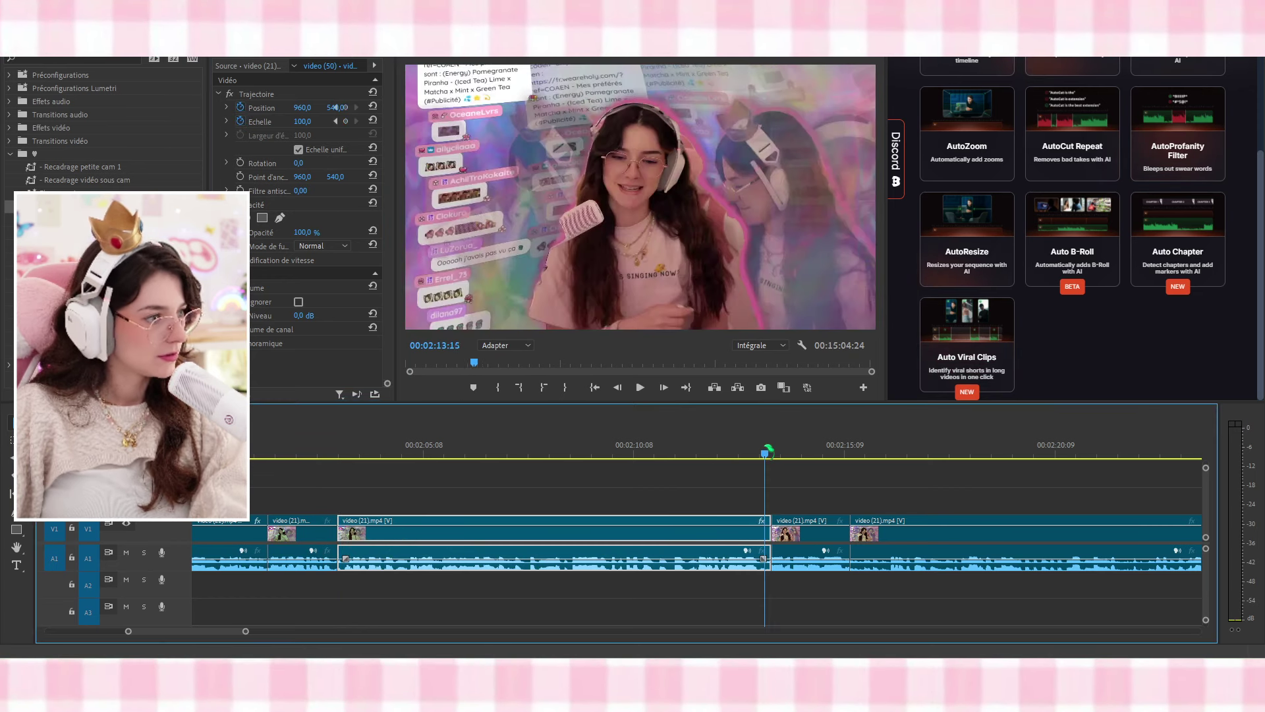
click(294, 123)
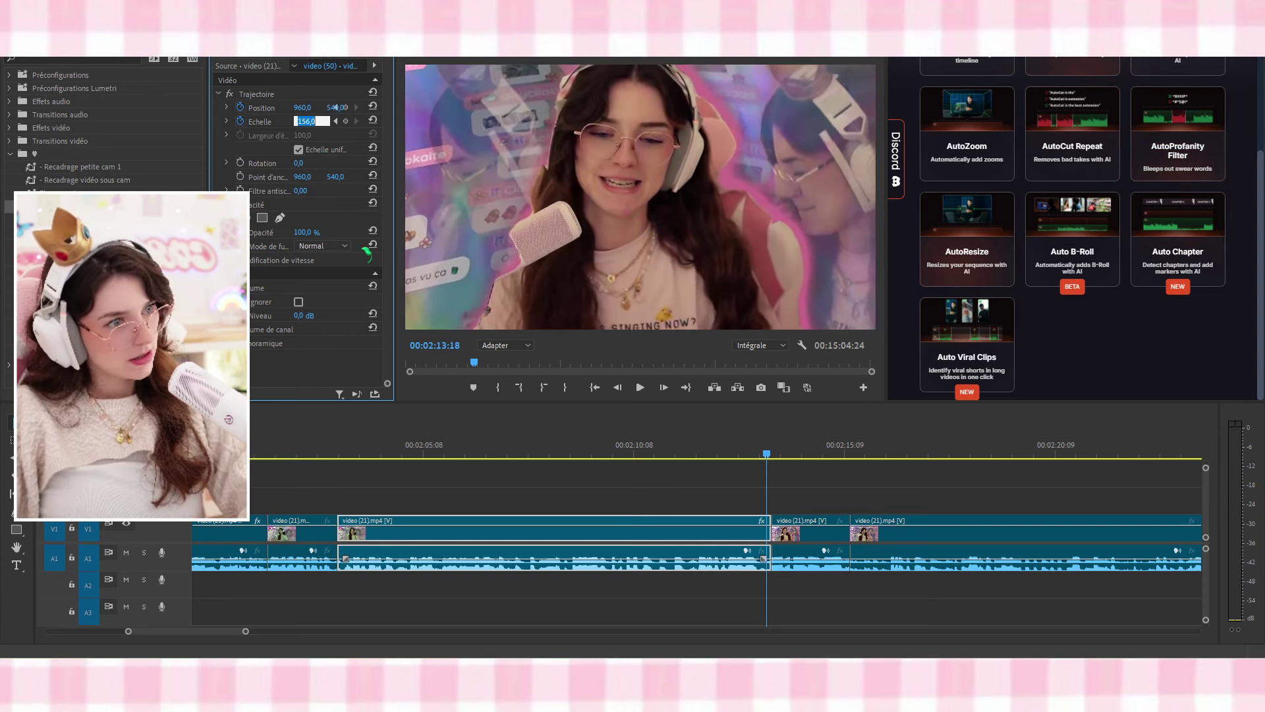
click(682, 261)
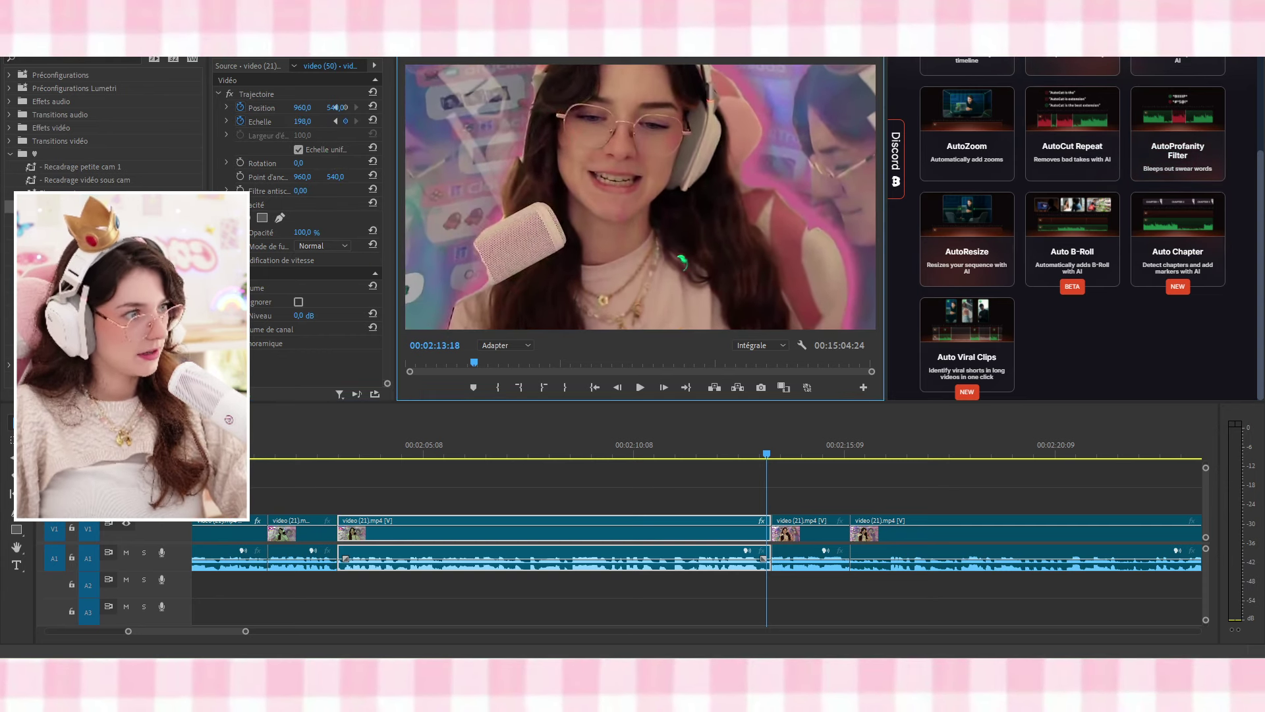
double_click(682, 185)
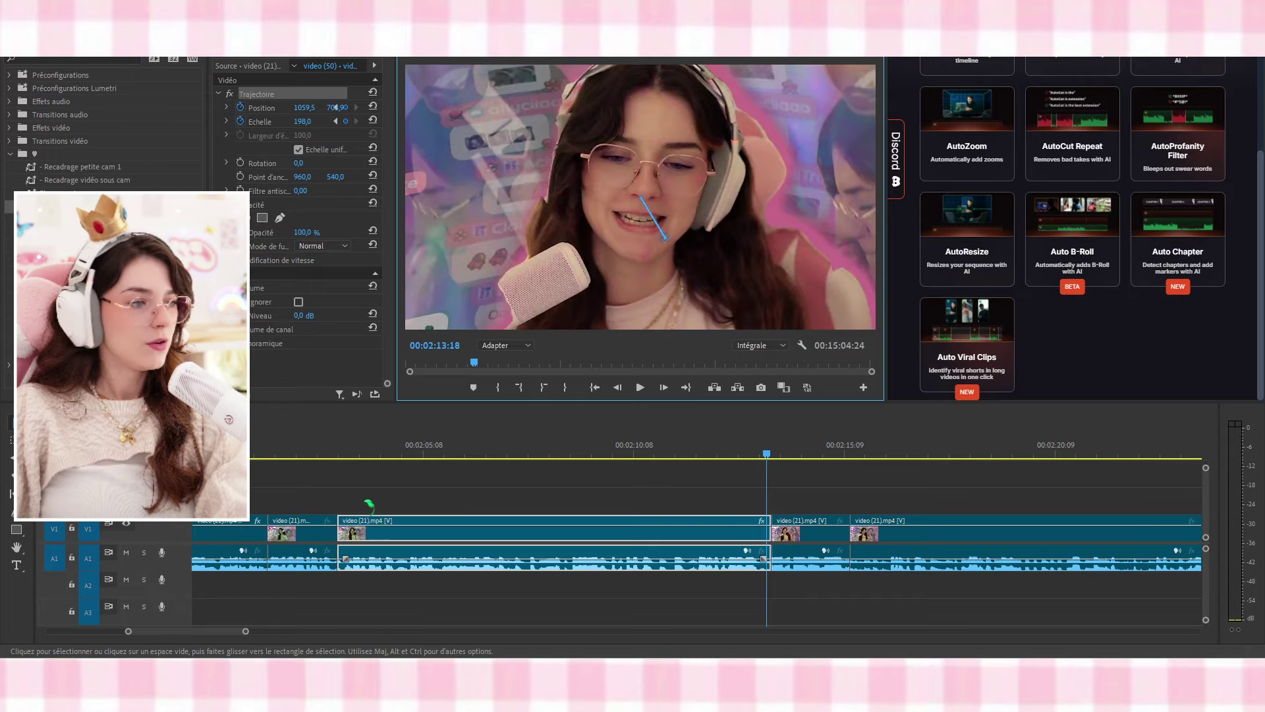
click(319, 460)
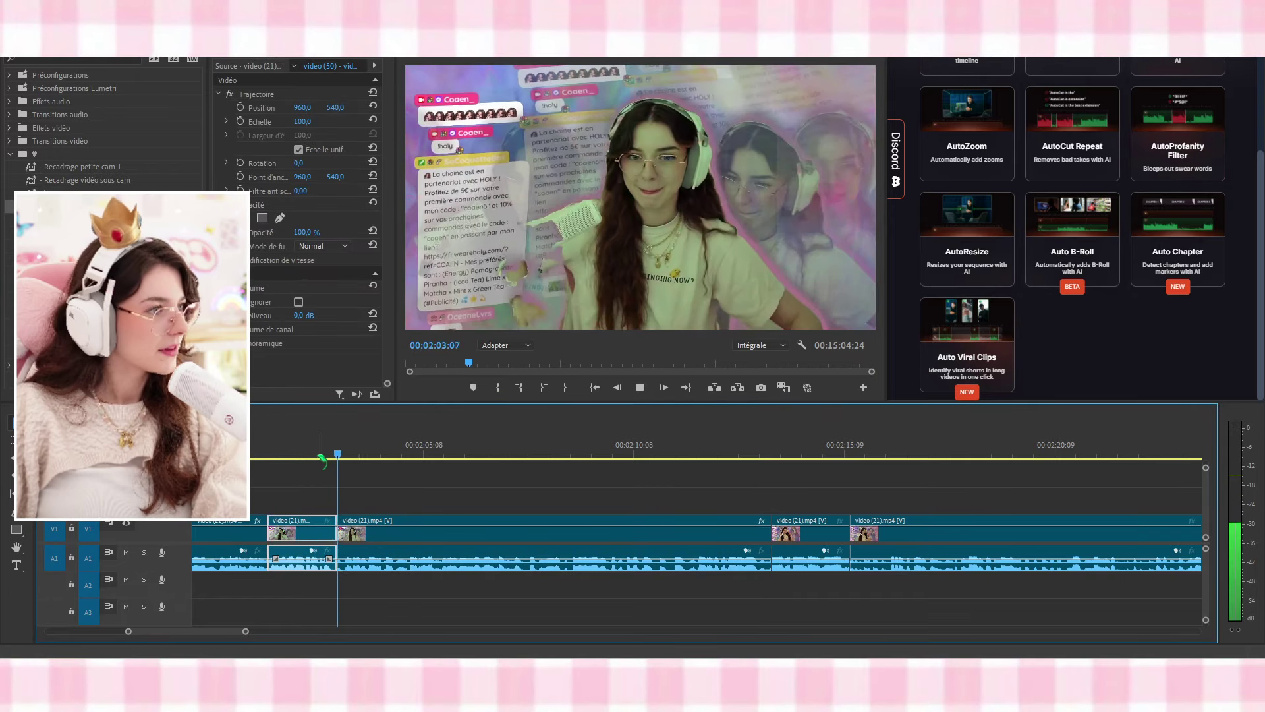
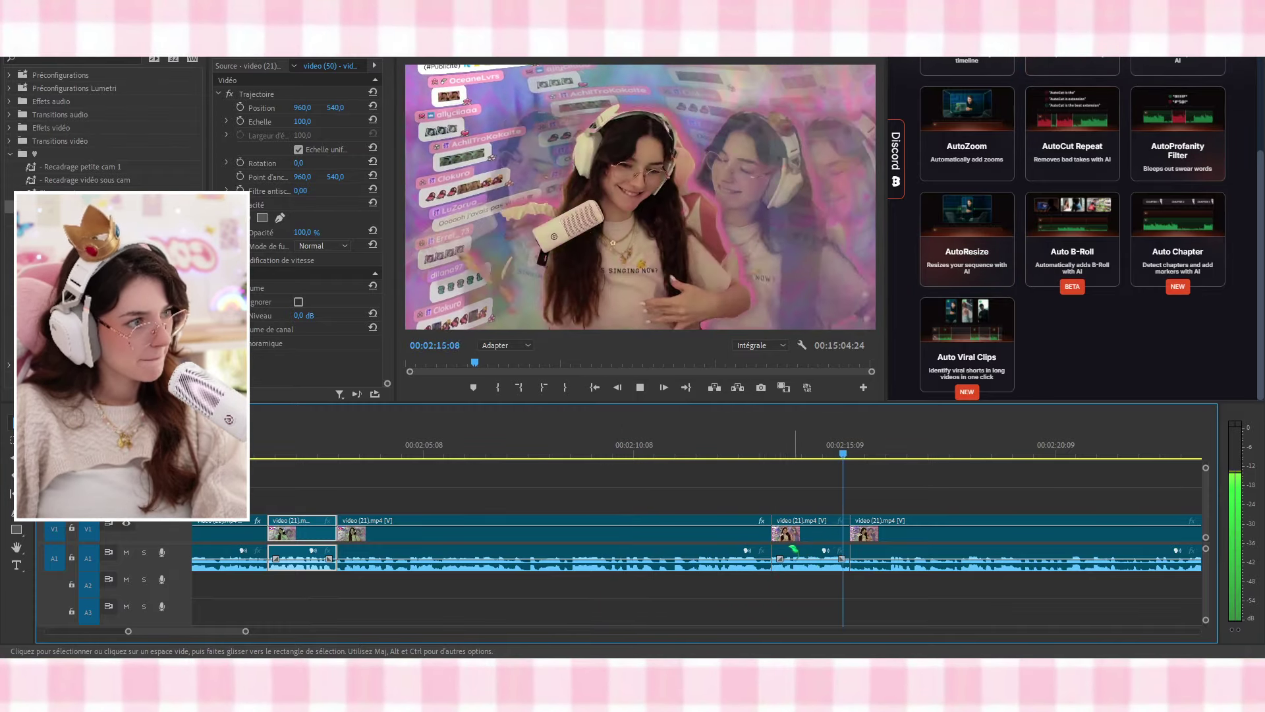
Enlarge the short clip after the slow zoom to scale 442.3, move it to position 882.0, 988.7, and play it back
key(space)
click(794, 539)
click(814, 450)
click(631, 195)
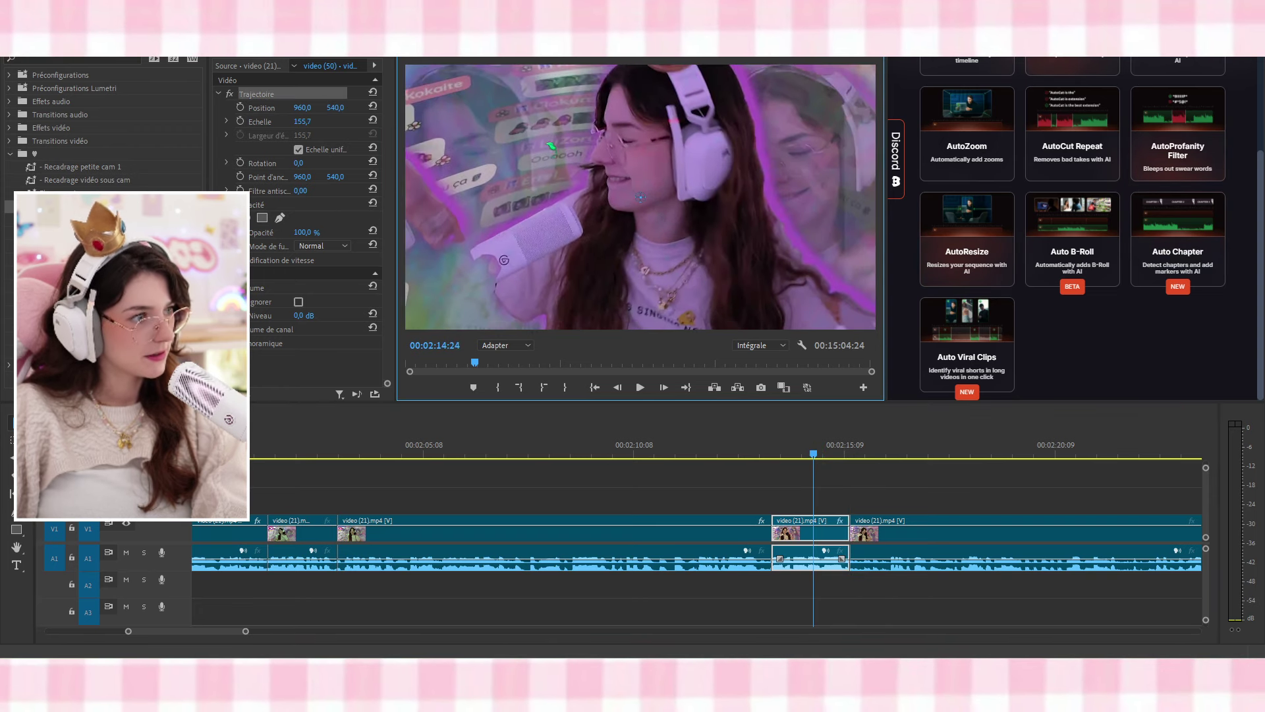
drag(641, 197, 670, 363)
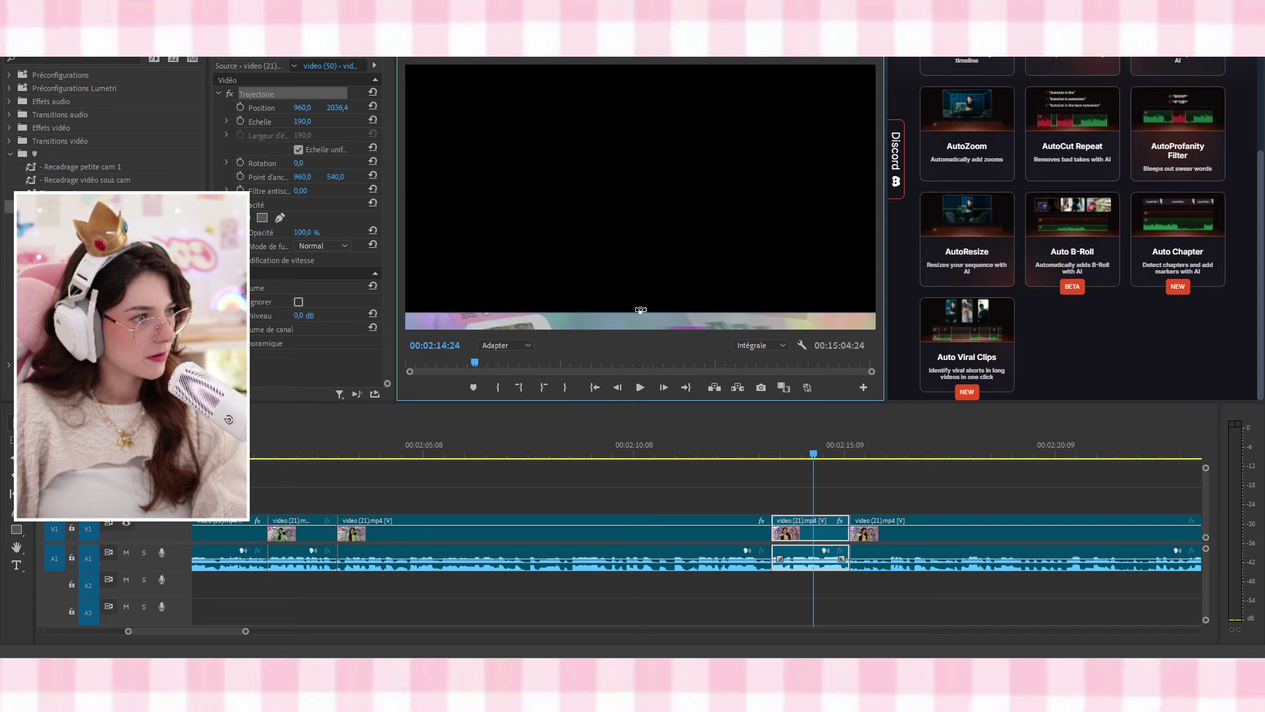
drag(638, 302, 638, 0)
drag(677, 265, 617, 83)
drag(617, 310, 680, 234)
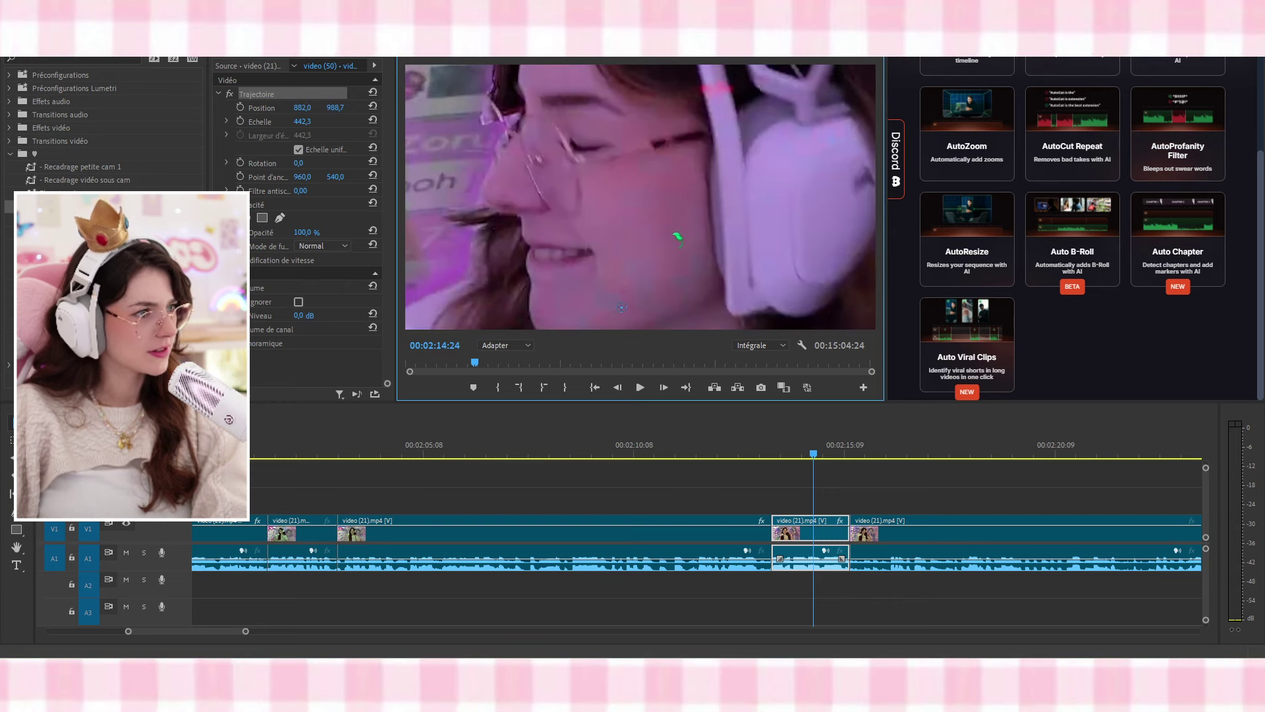
click(772, 460)
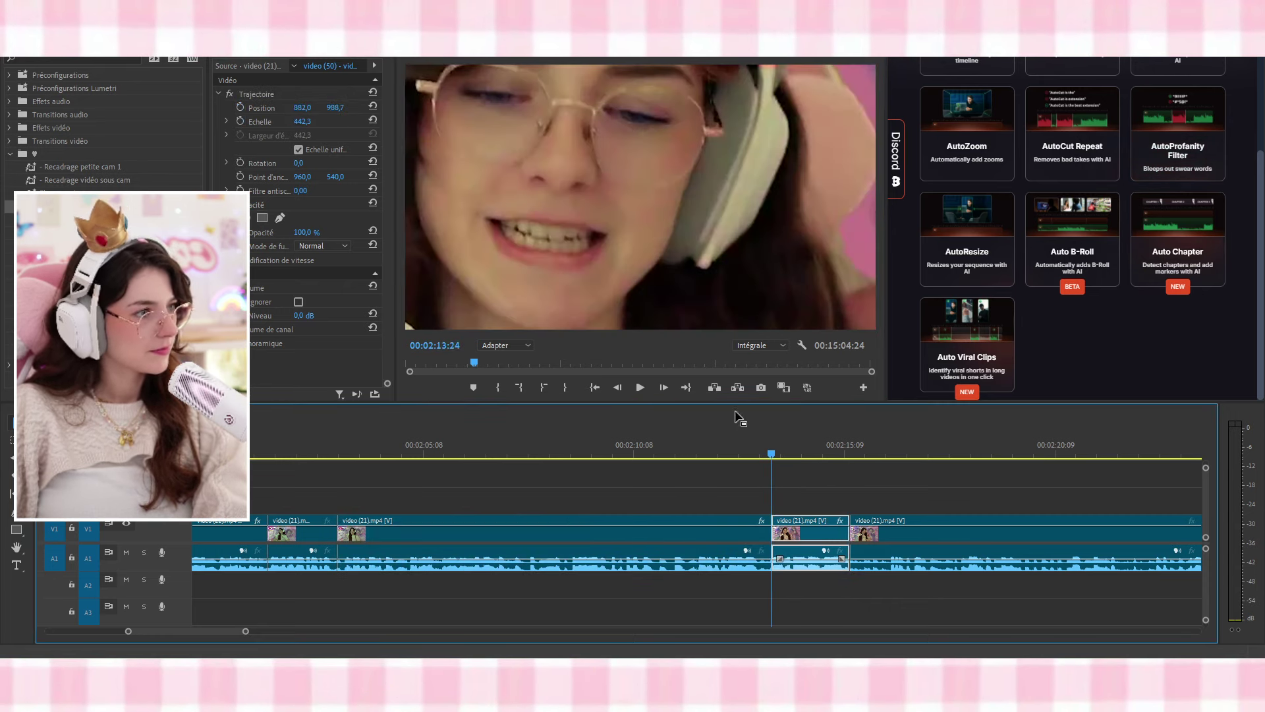
key(space)
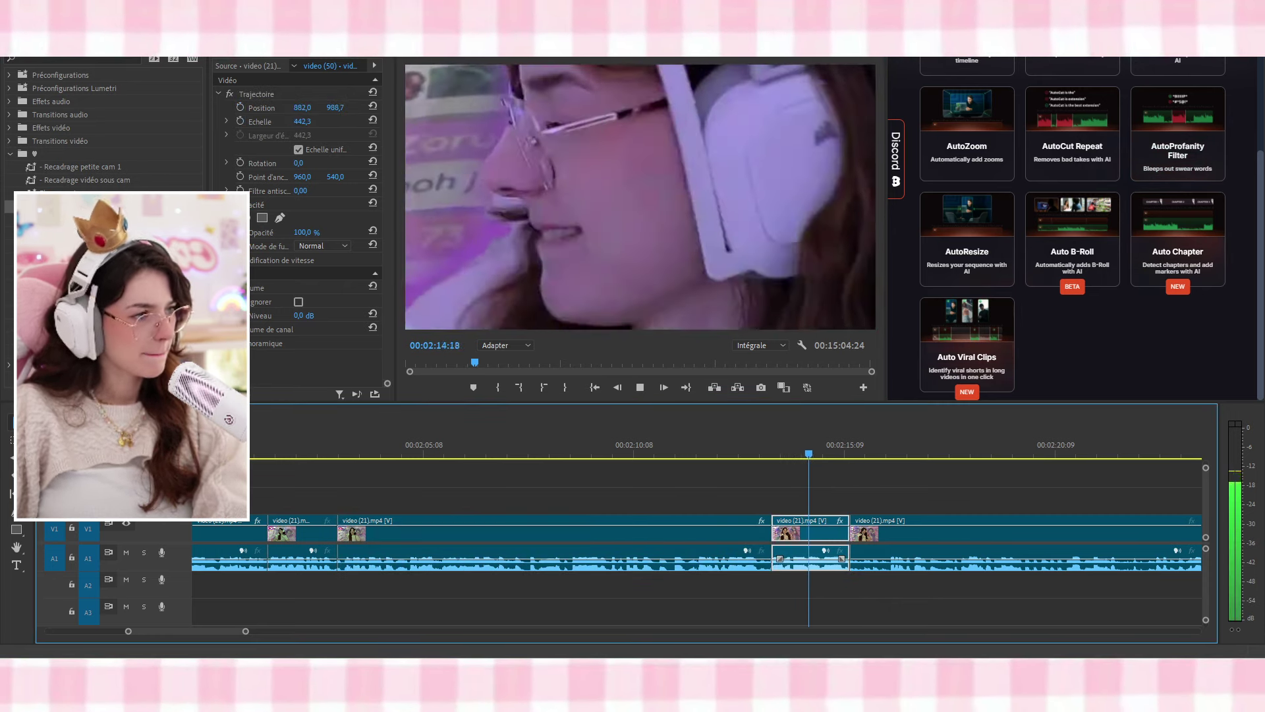
key(space)
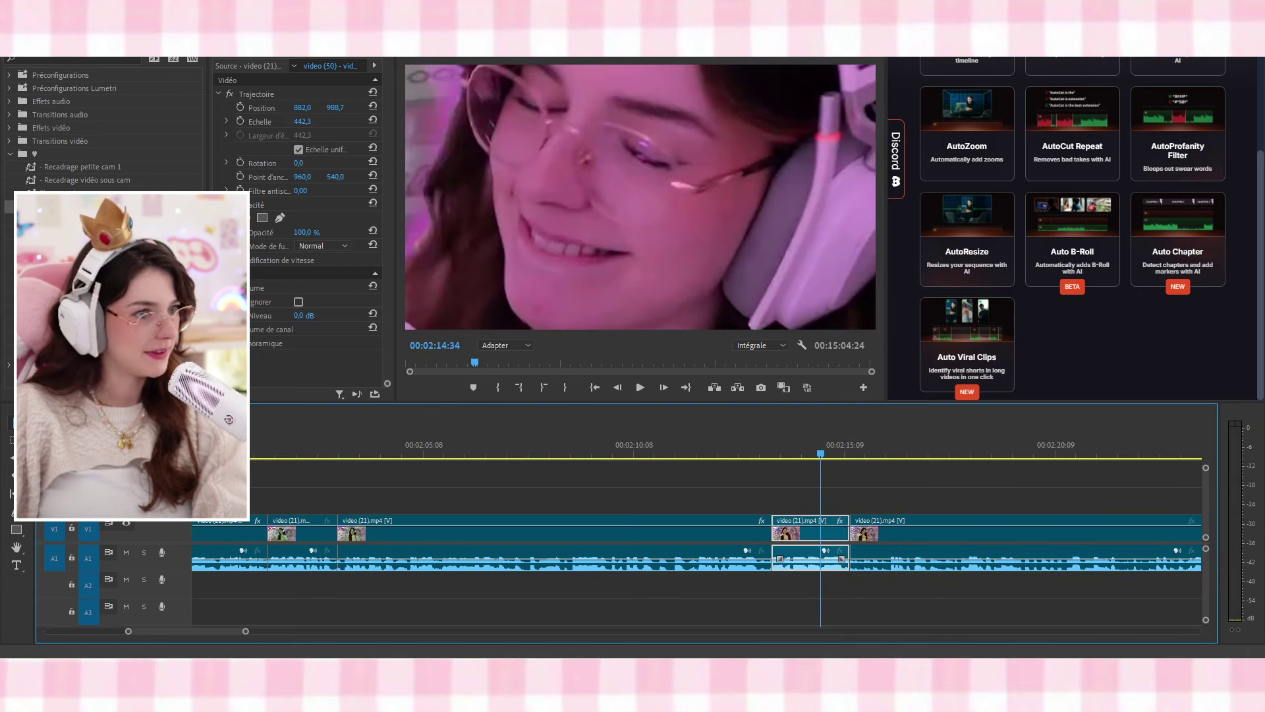
Apply the Tourbillon distortion effect to the short close-up clip with angle 170° and radius 13, and play it back
click(11, 127)
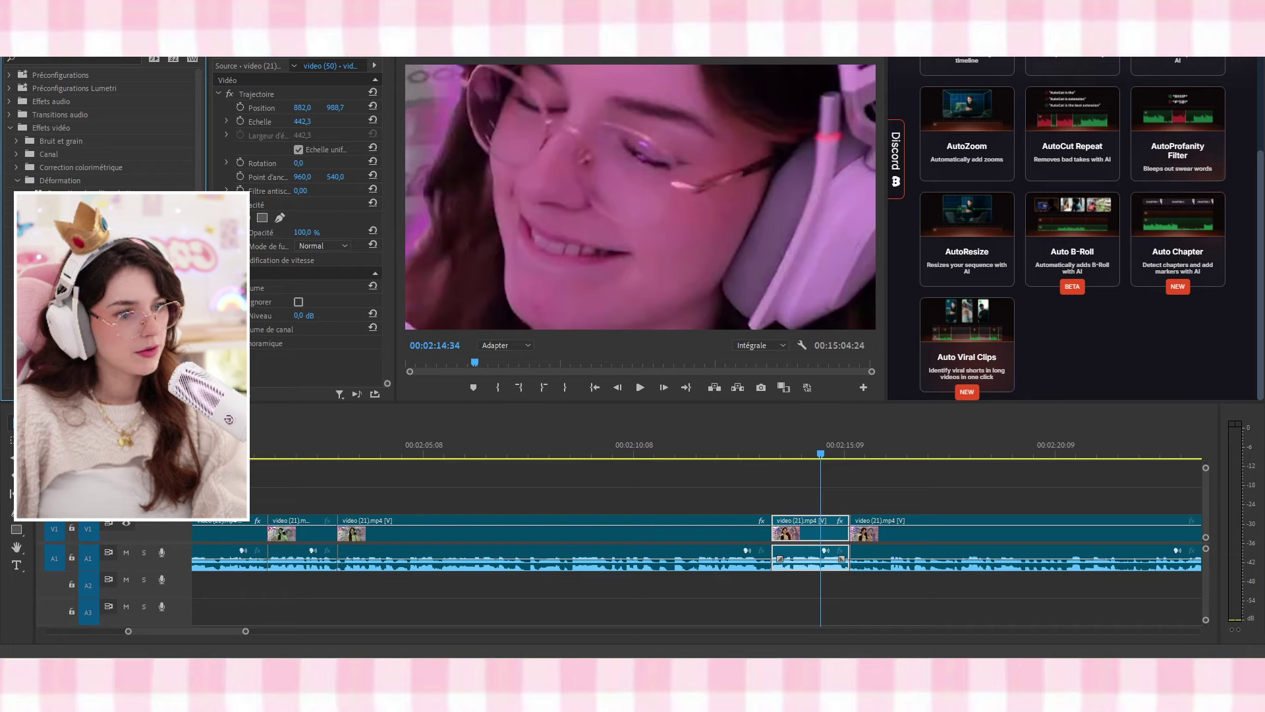
drag(700, 456, 785, 533)
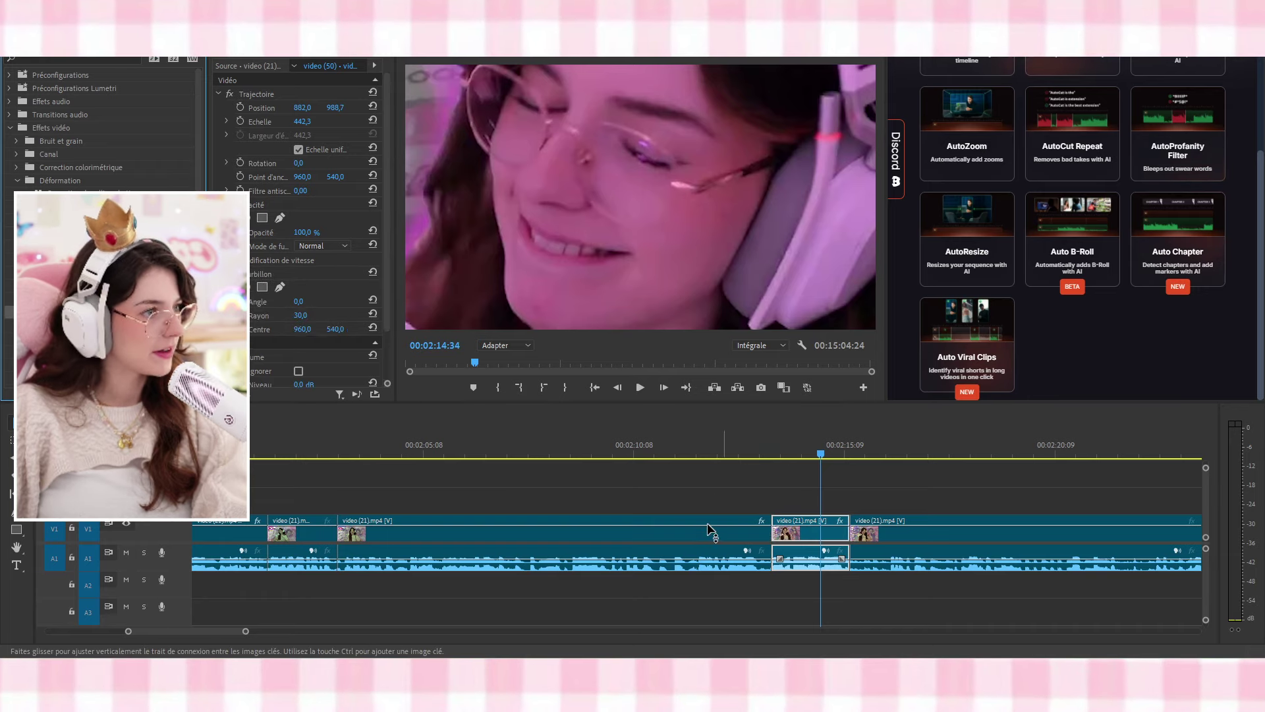
click(299, 241)
key(Up)
key(Up)
key(Up)
key(Up)
key(Up)
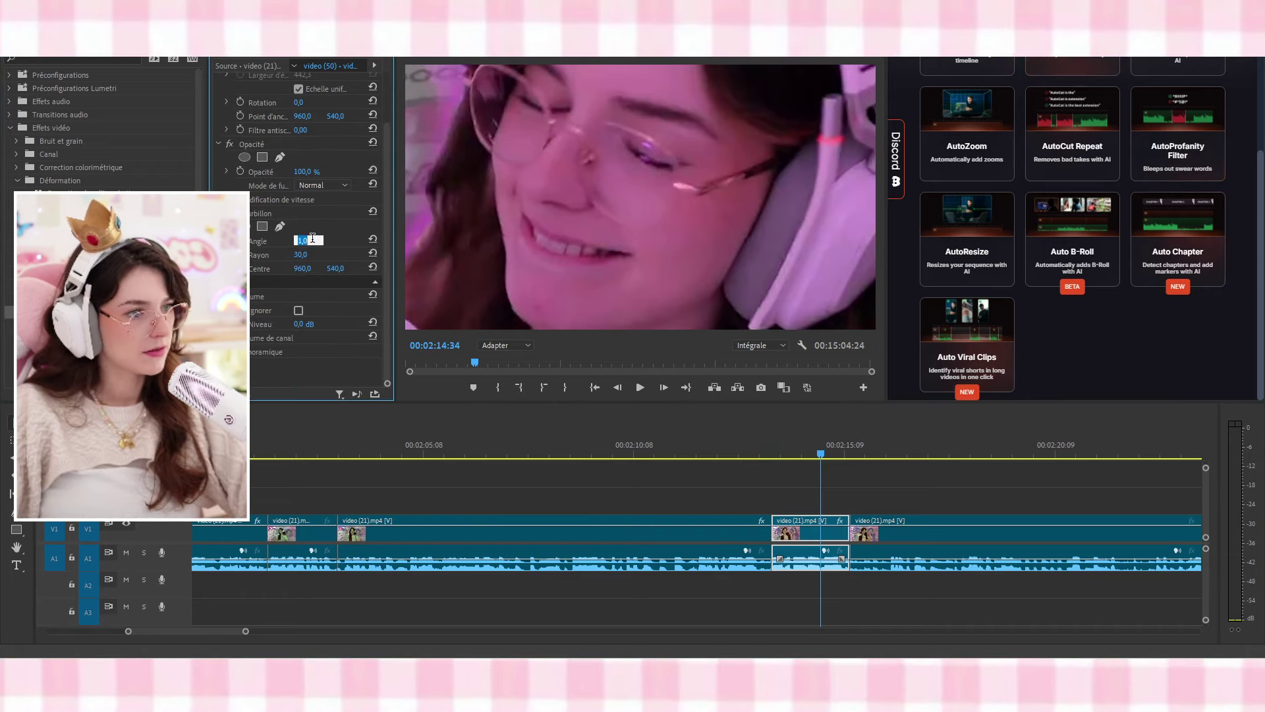
key(Up)
key(Up)
key(Up)
key(Up)
key(Up)
key(Up)
key(Up)
key(Up)
key(Up)
key(Up)
key(Up)
key(Up)
key(Up)
key(Up)
key(Up)
key(Up)
key(Up)
key(Up)
key(Up)
key(Up)
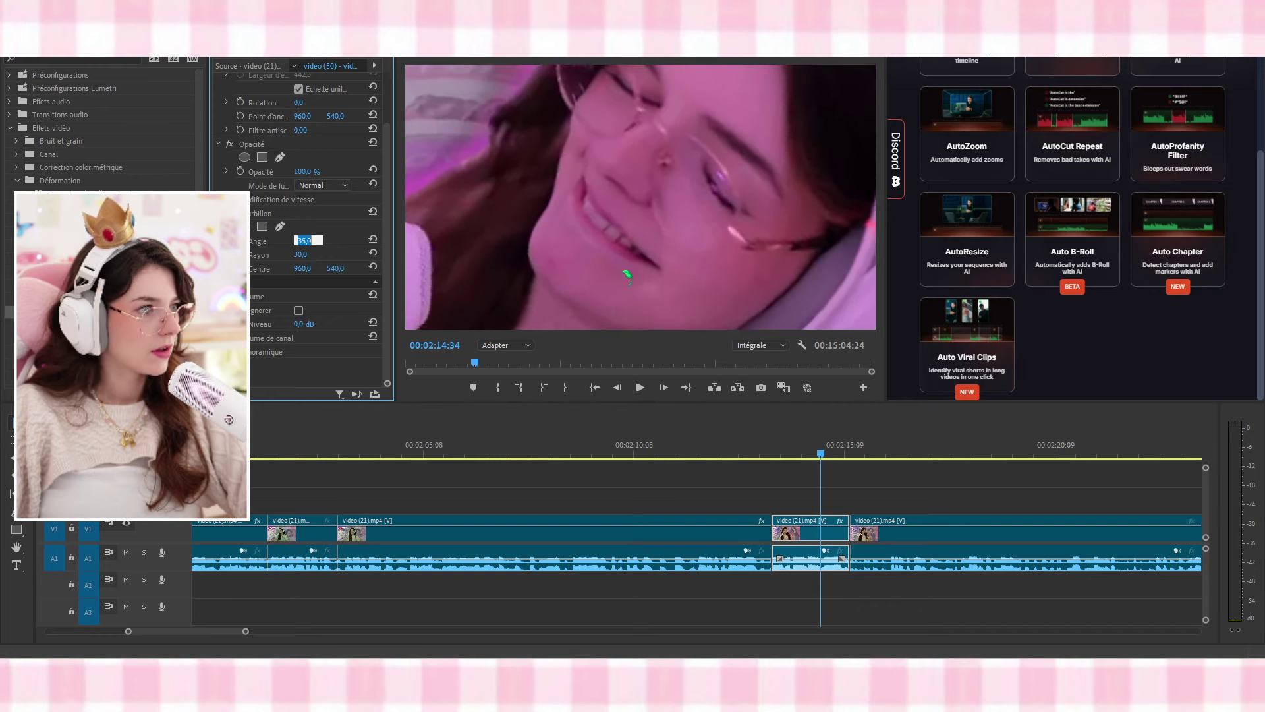
drag(700, 288, 591, 335)
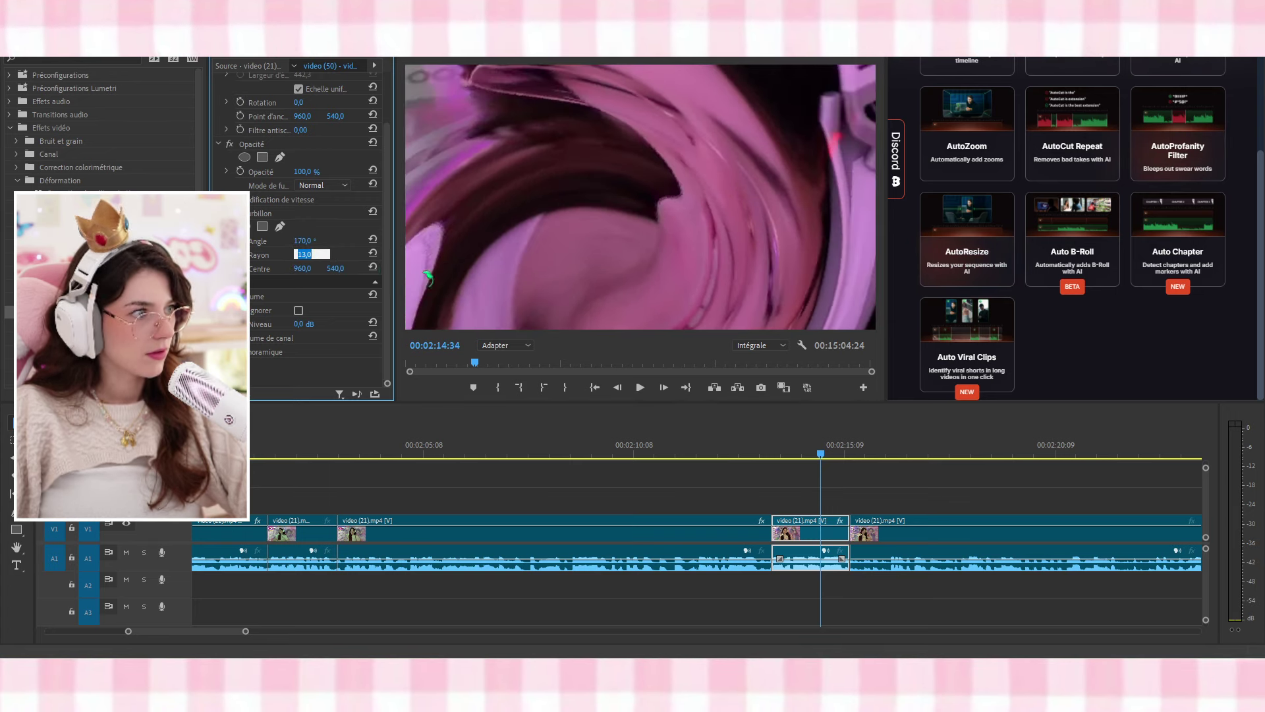
click(758, 453)
key(space)
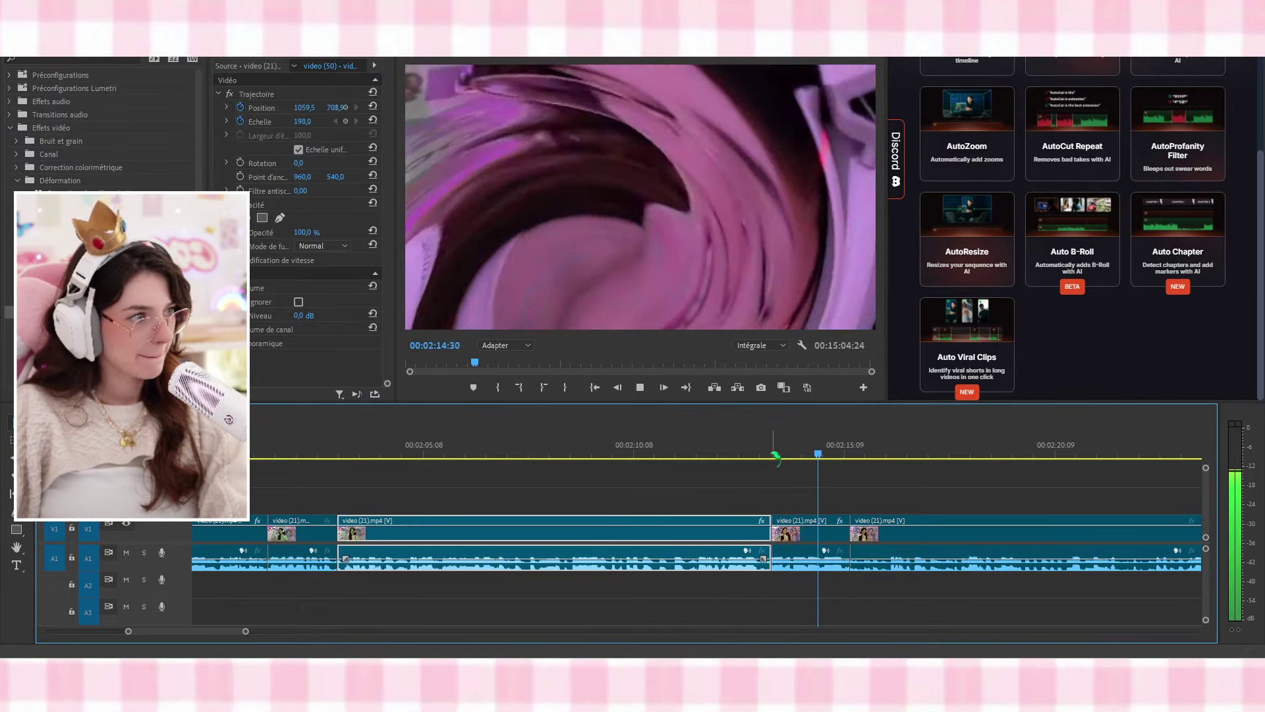
Split the last video (21) clip at 00:02:21:47 and ripple-delete its remainder before video (22)
scroll(904, 528, down, 2)
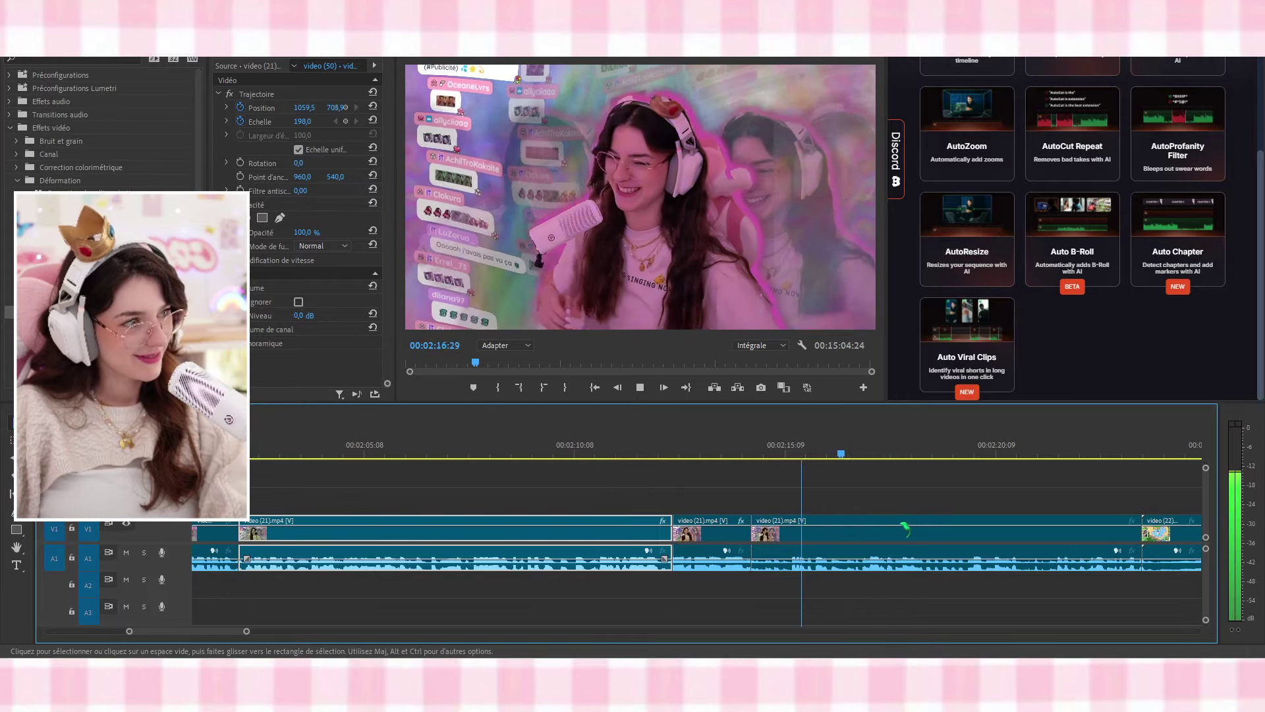
scroll(904, 527, down, 4)
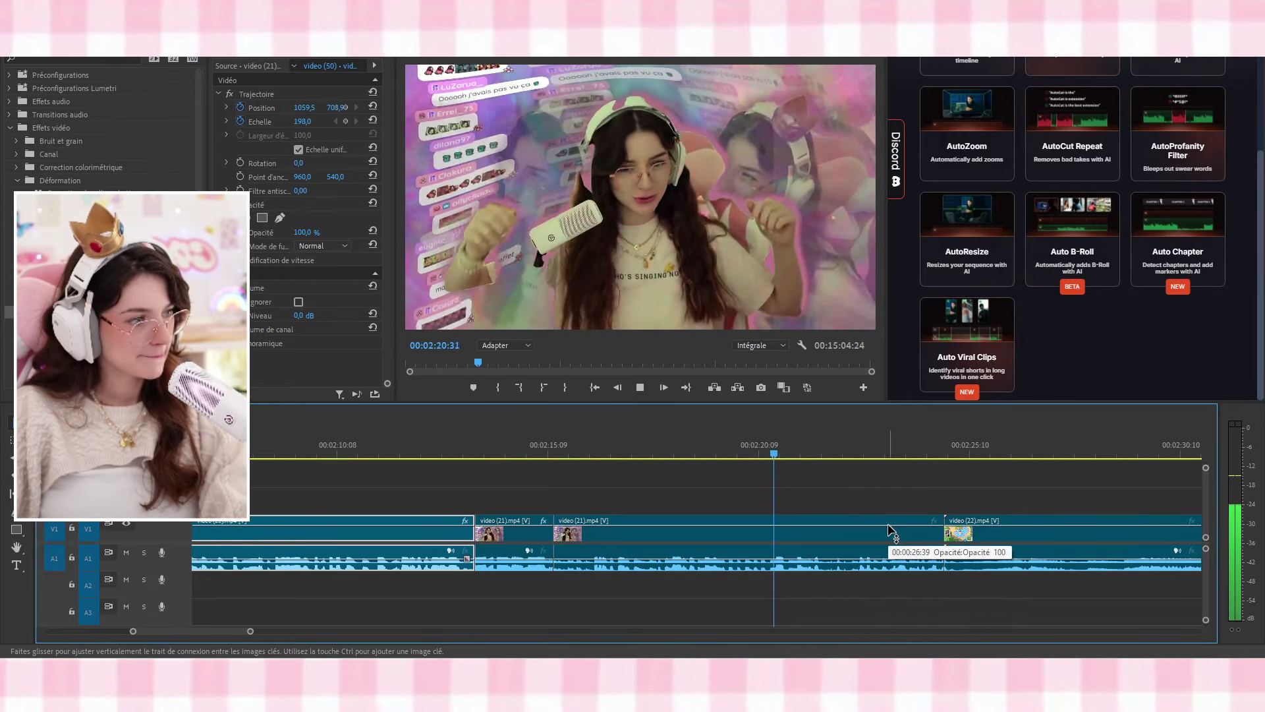
scroll(891, 532, down, 1)
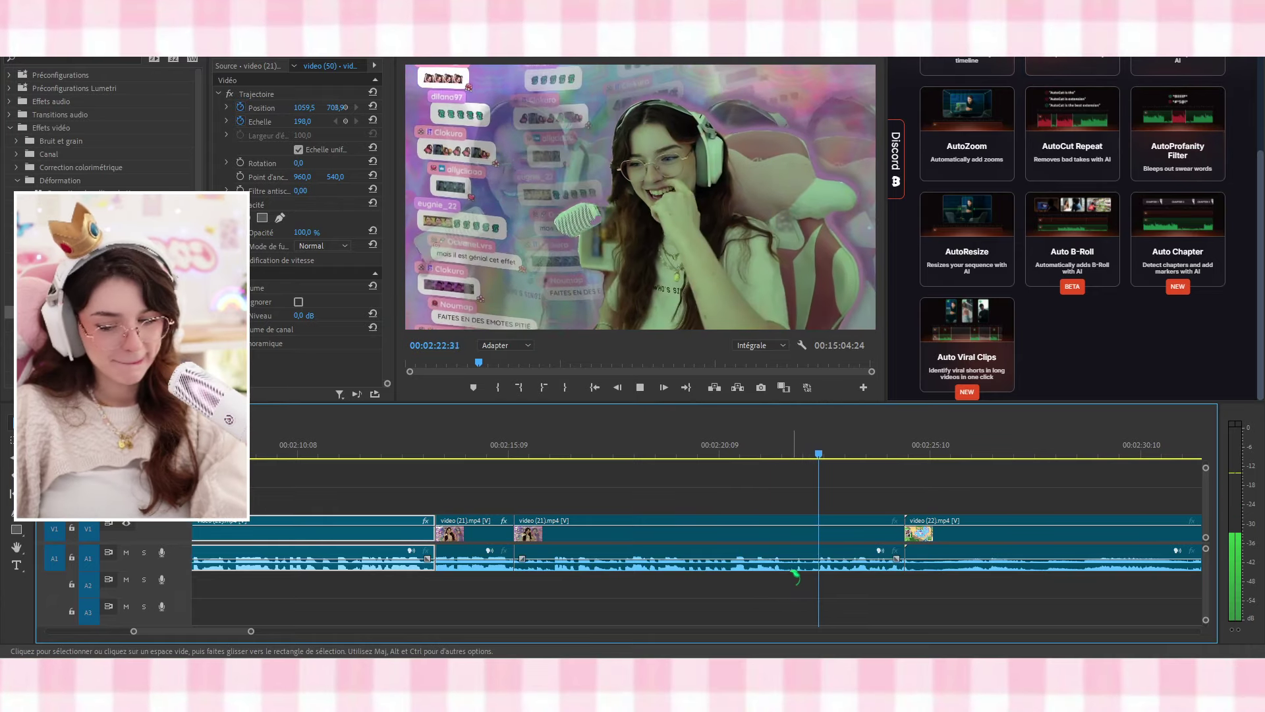
key(c)
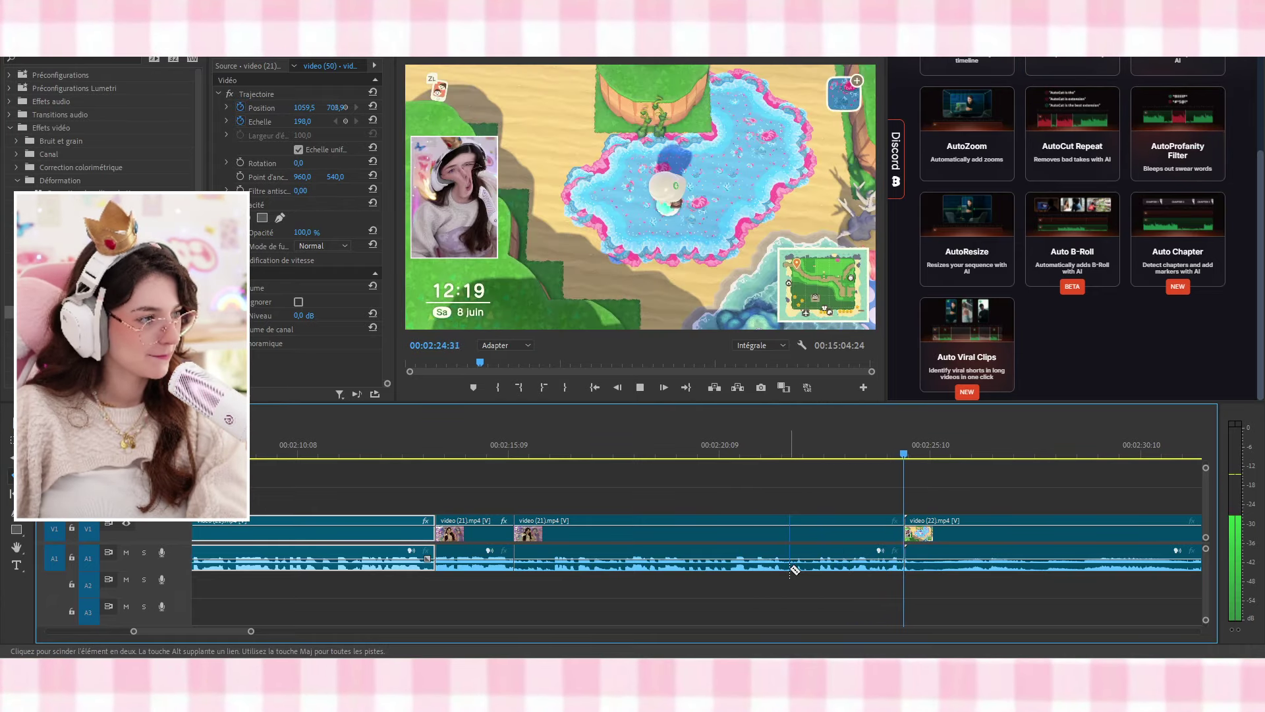
click(790, 567)
key(space)
key(v)
click(836, 549)
key(shift+Delete)
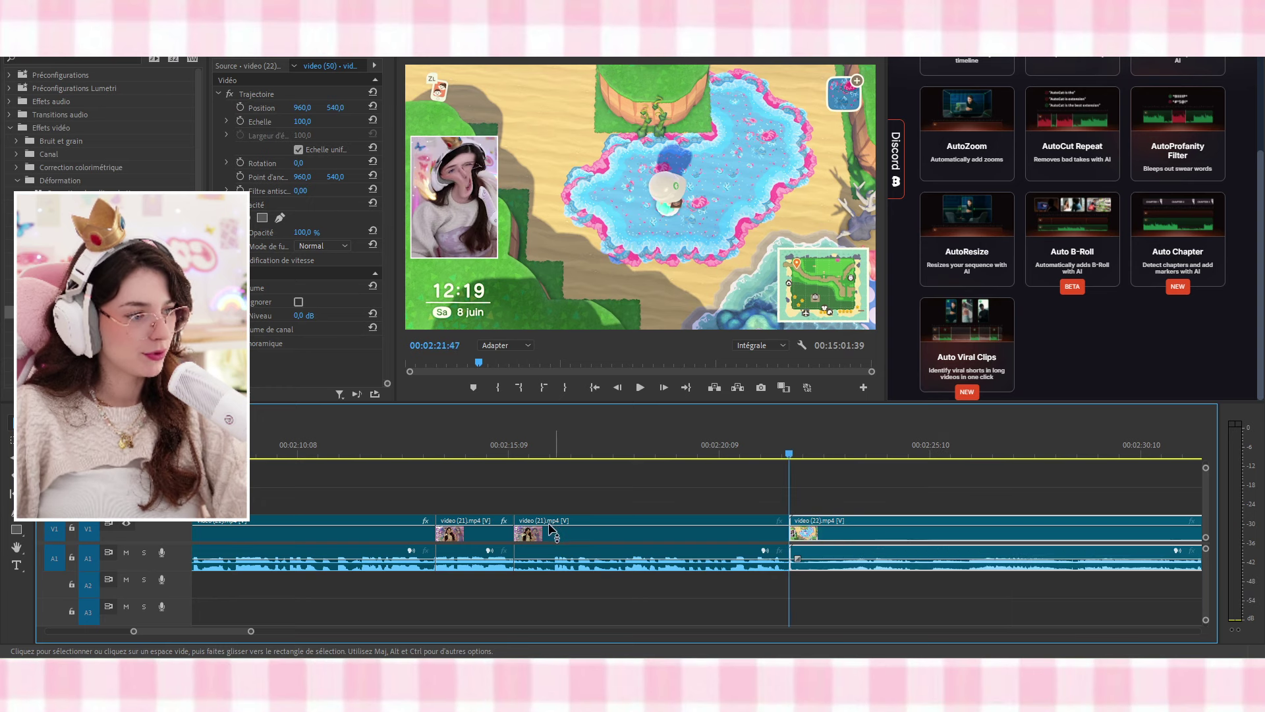
Split the last video (21) clip shortly after its start and ripple-delete its first second, right after the twirl close-up
key(c)
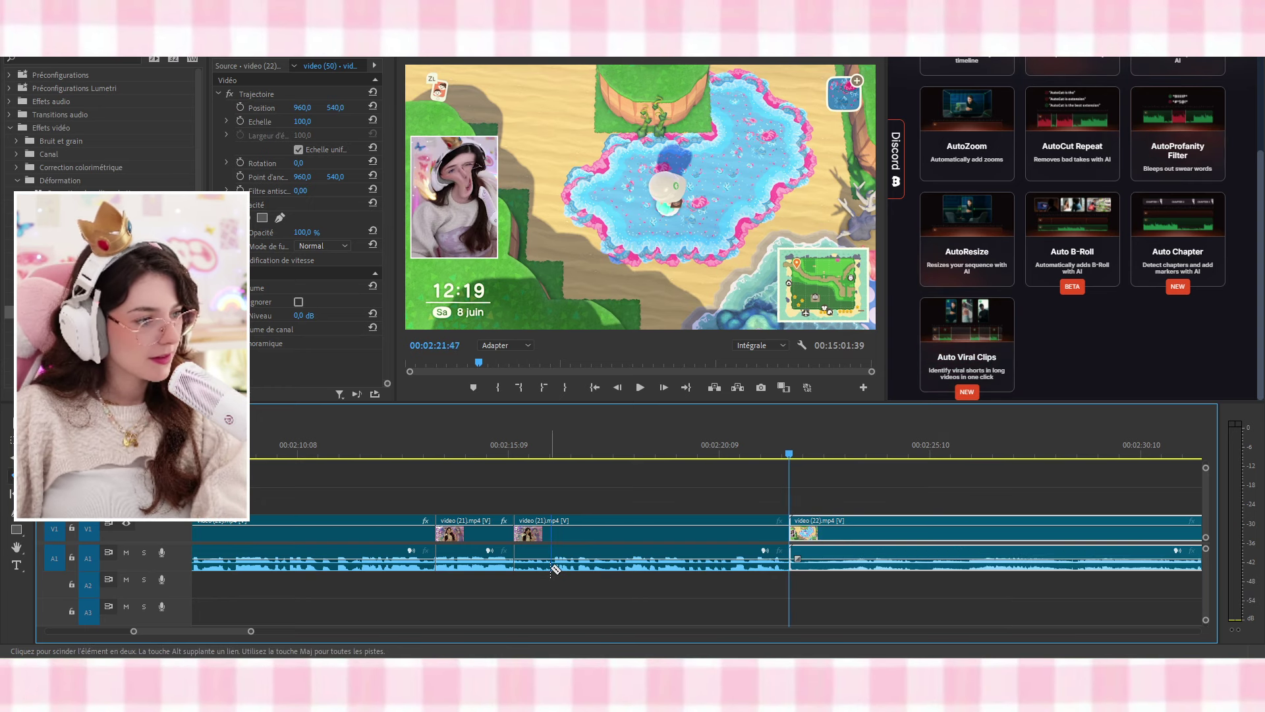
key(v)
click(546, 544)
click(509, 459)
key(shift+Delete)
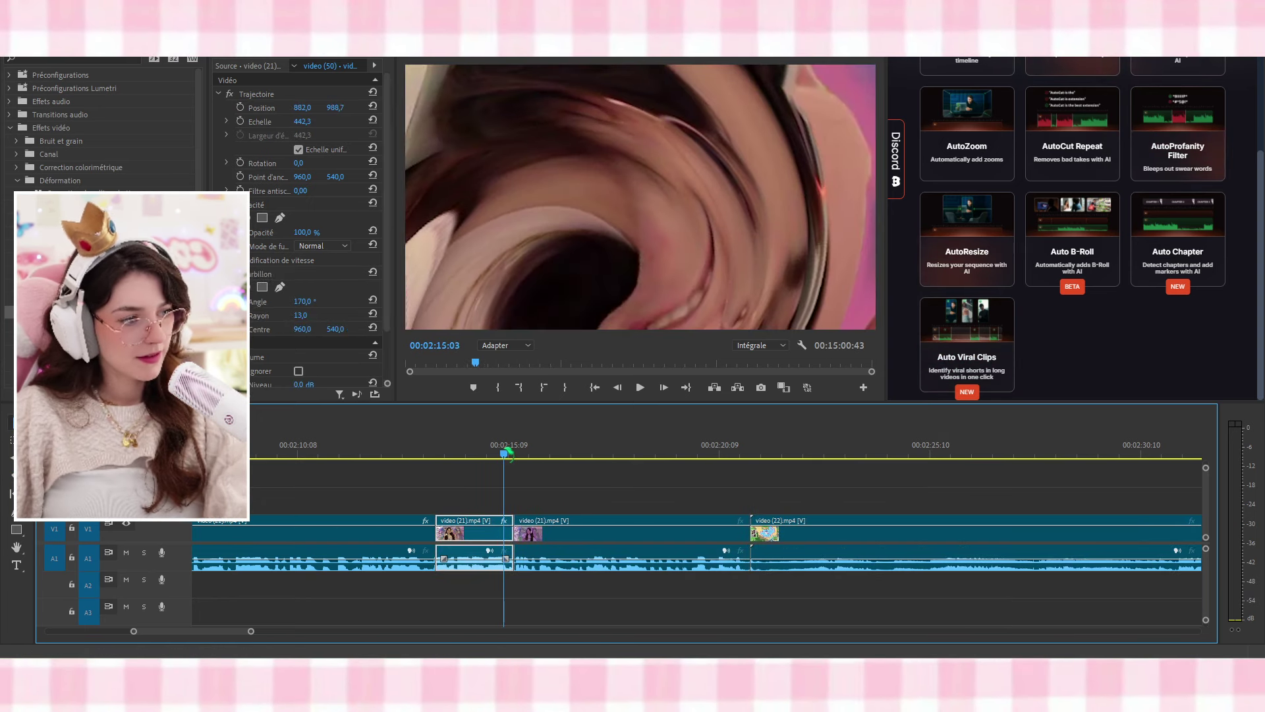
Play back the join between the twirl close-up and the shortened clip, through to the start of video (22)
key(space)
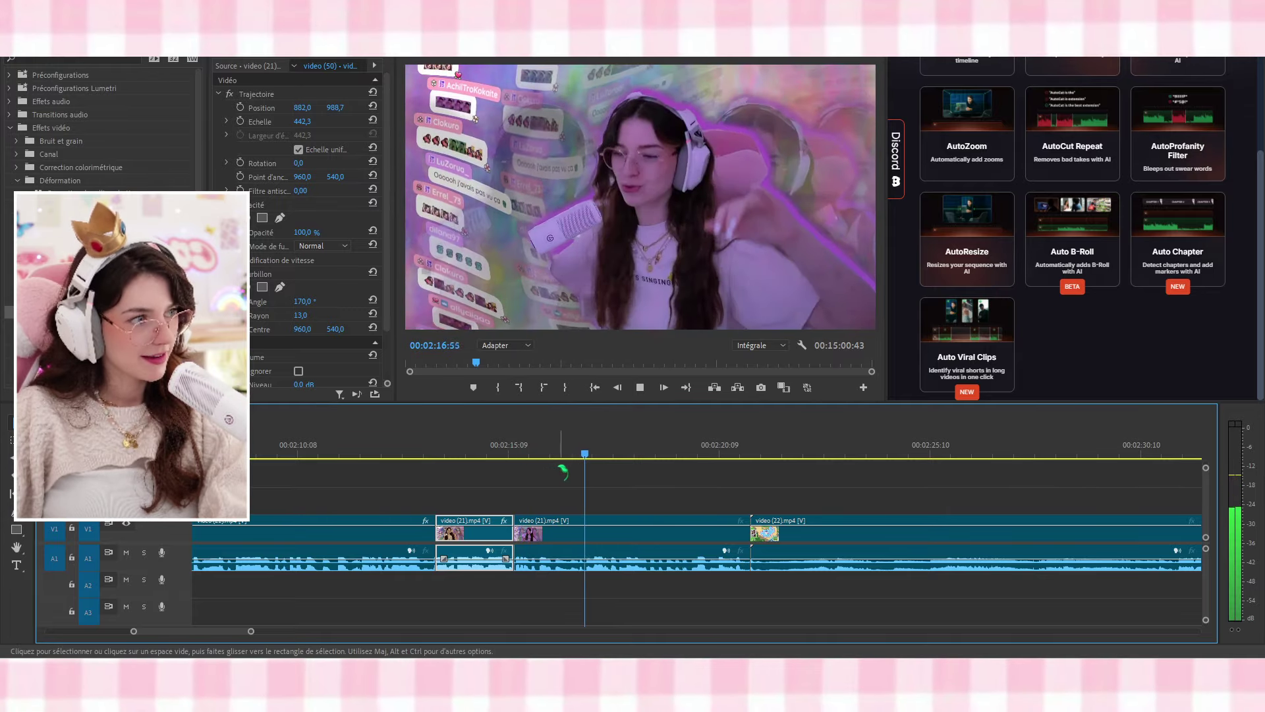
click(577, 527)
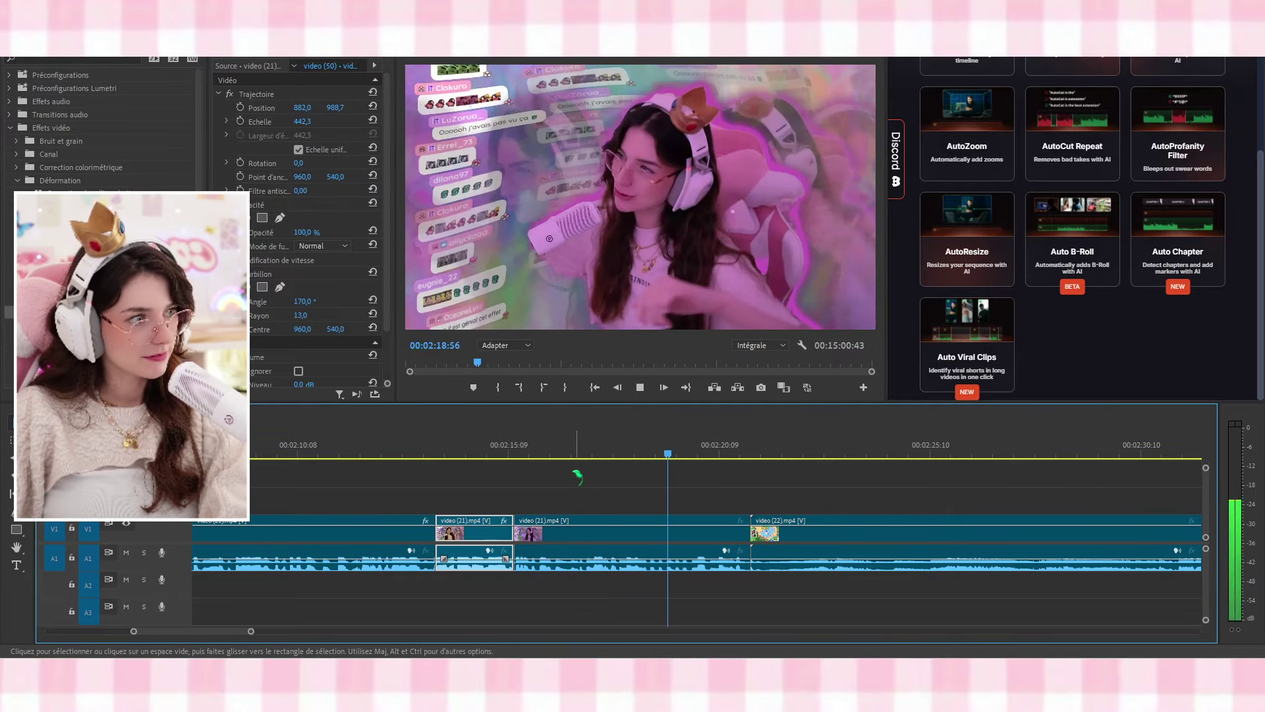
click(593, 453)
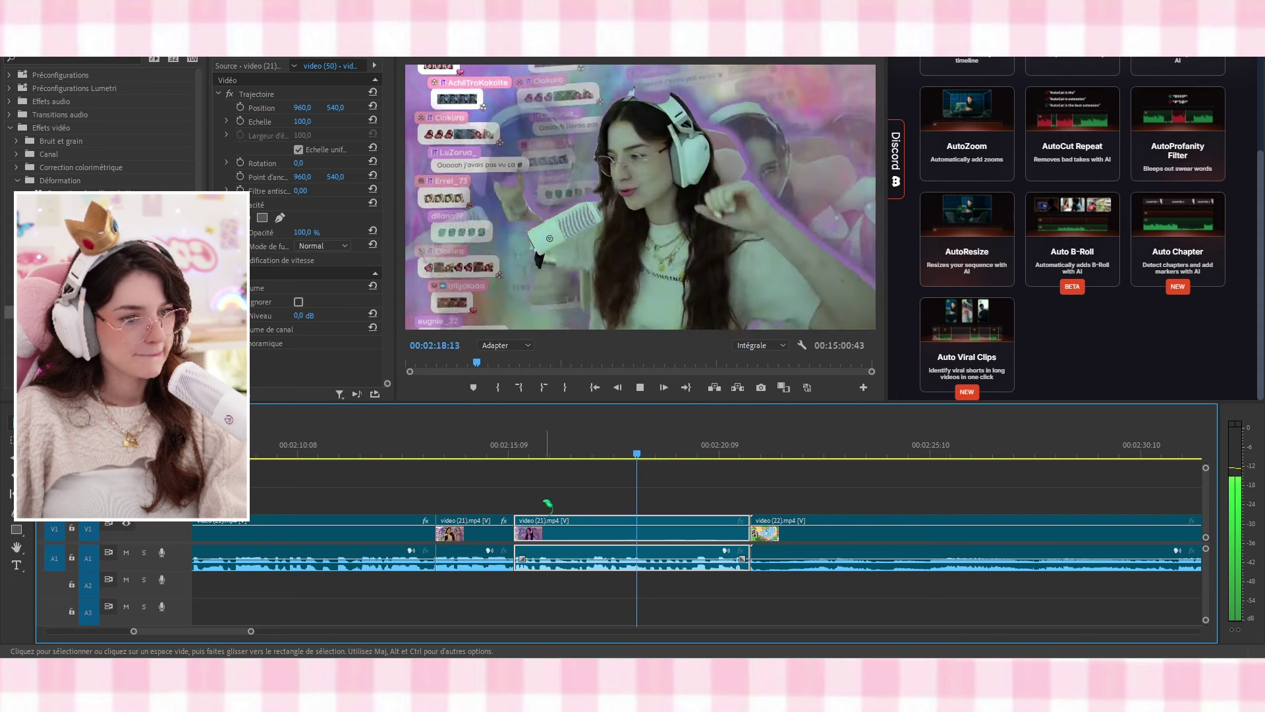
key(space)
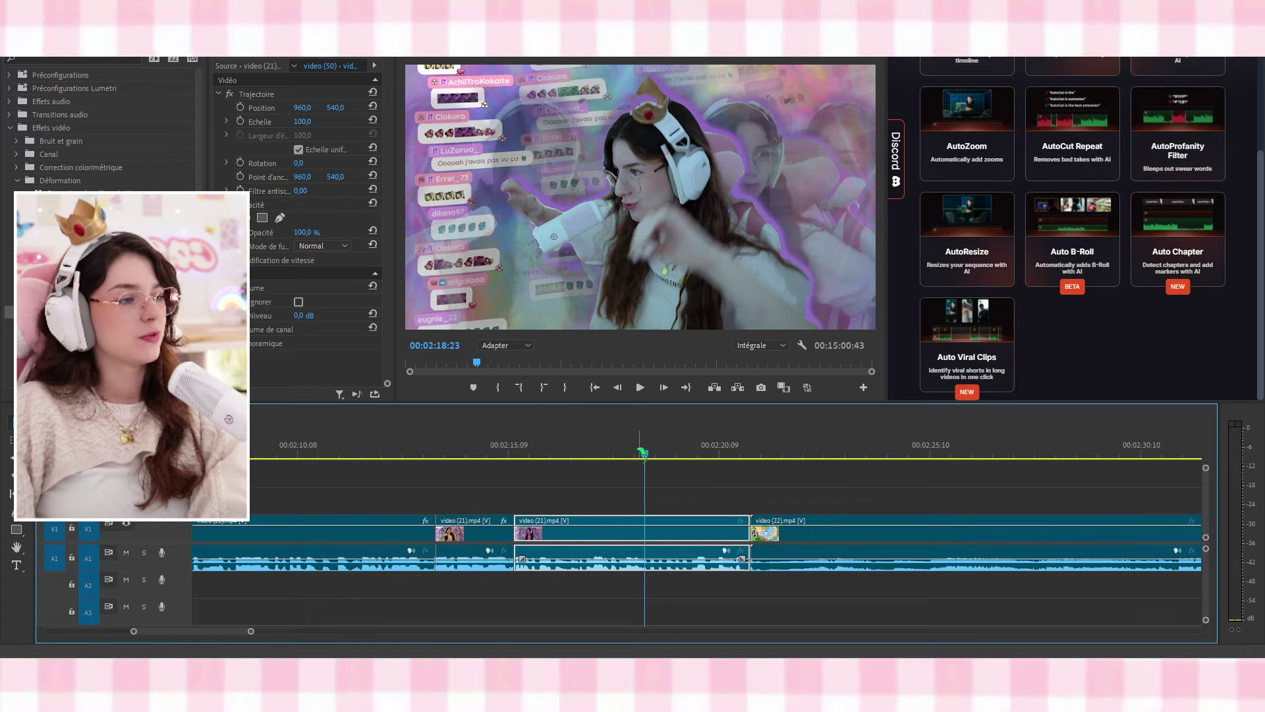
key(space)
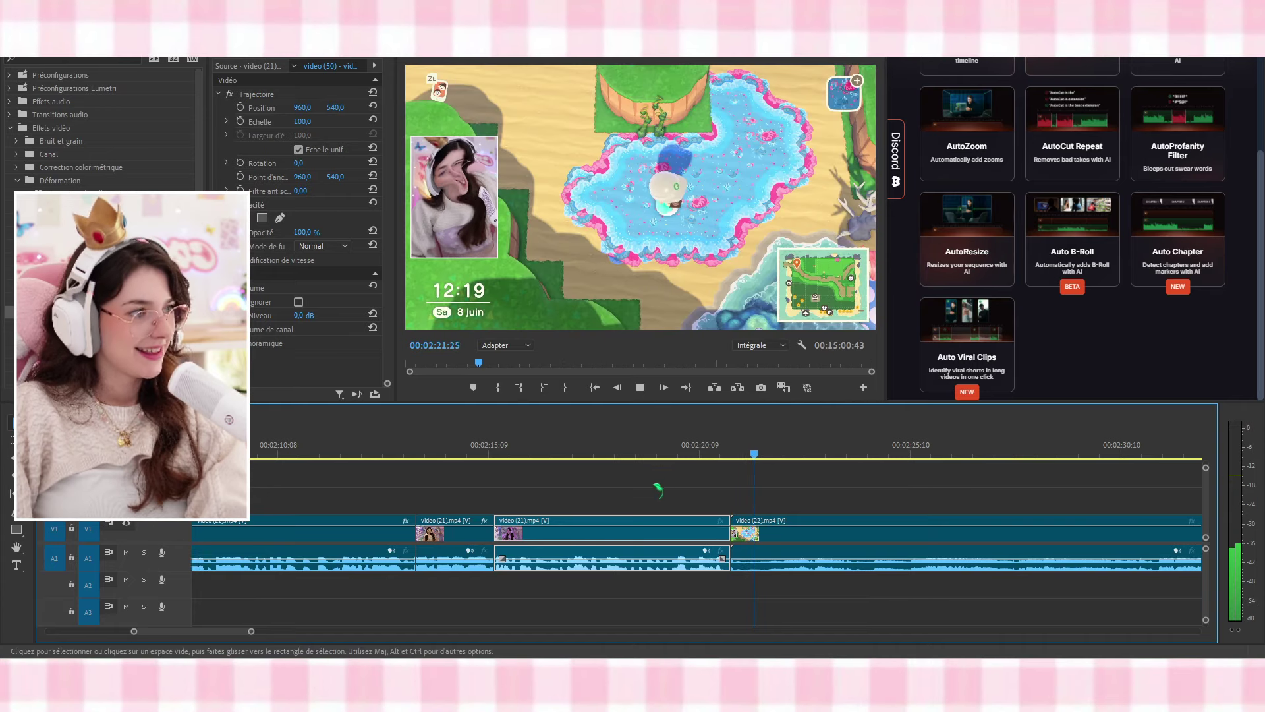
Cut the end of the last video (21) clip at 00:02:19:30 and close the gap before video (22)
click(511, 447)
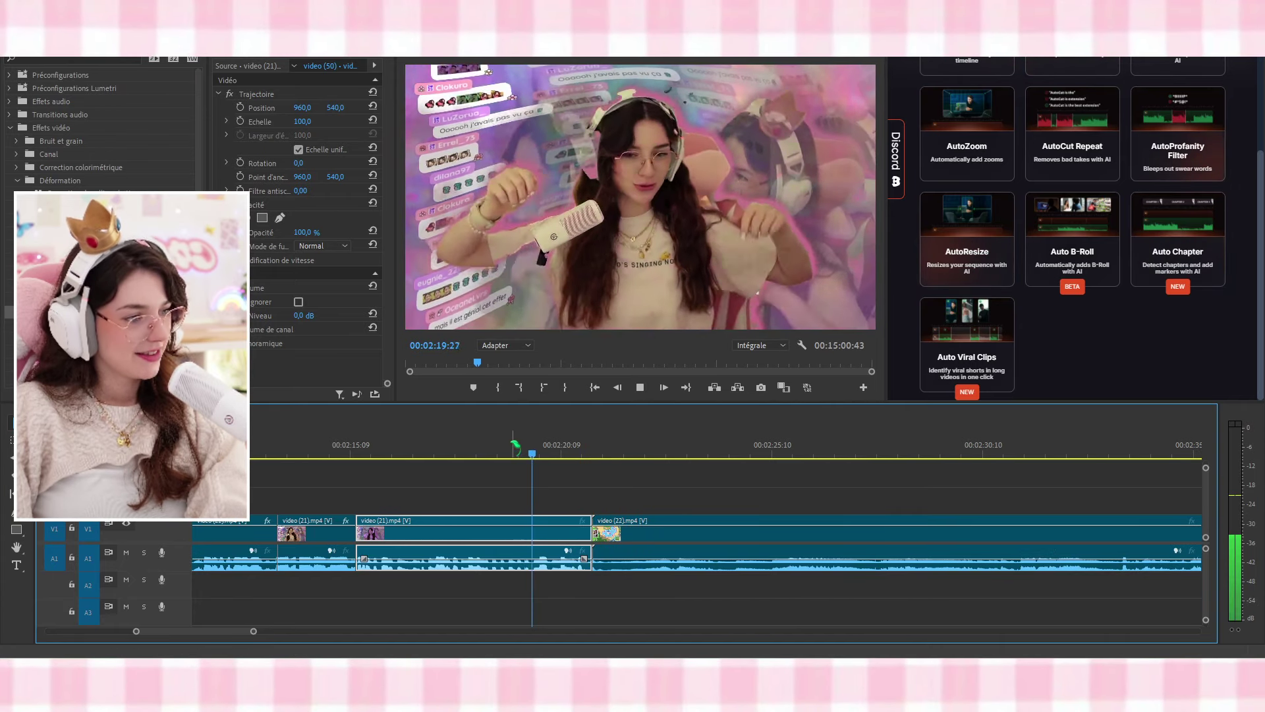
key(space)
drag(588, 527, 533, 530)
key(Delete)
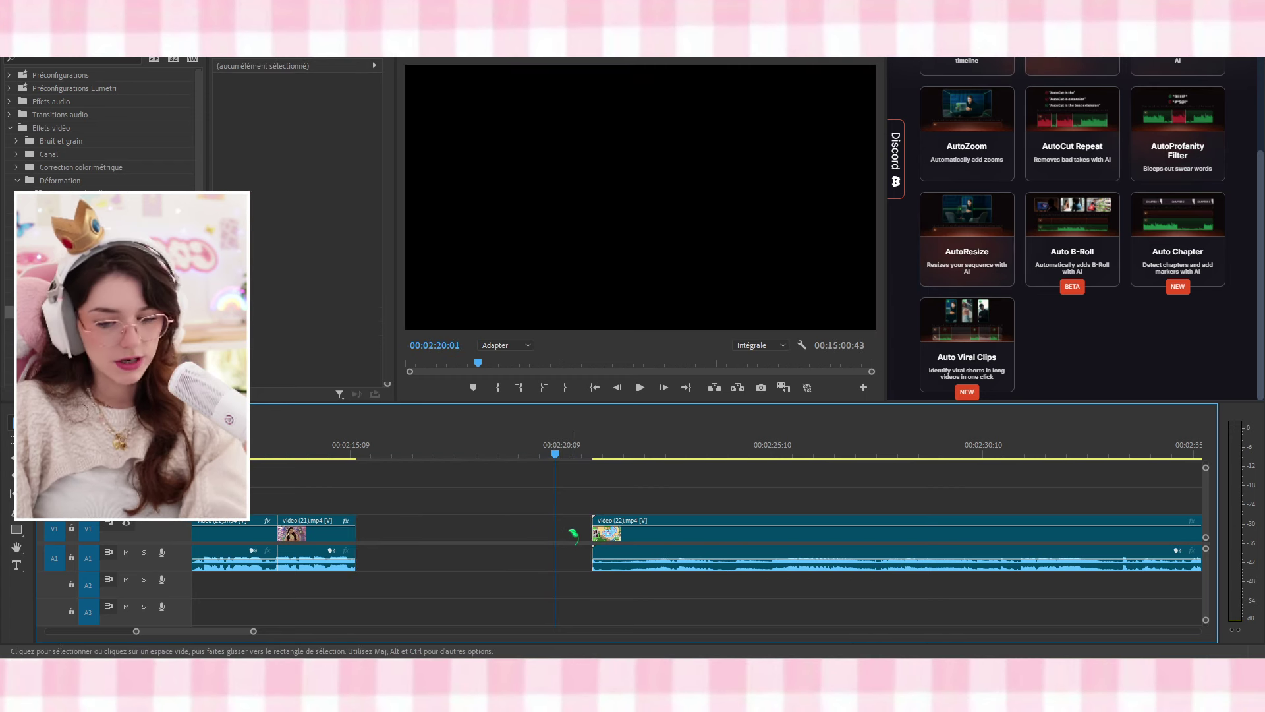
key(ctrl+z)
click(570, 531)
key(Delete)
Collapse the video effects folder, add a transition at the start of the video (22) clip and play back the cut
click(17, 180)
click(10, 128)
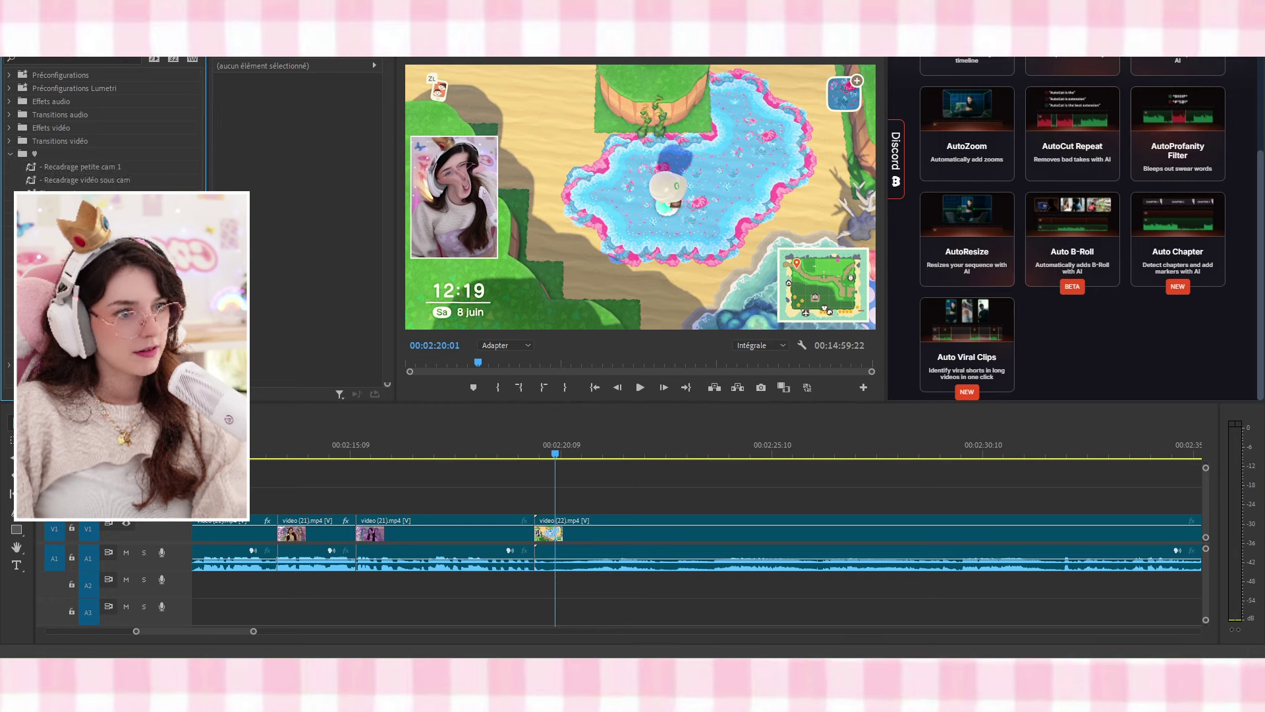
click(520, 452)
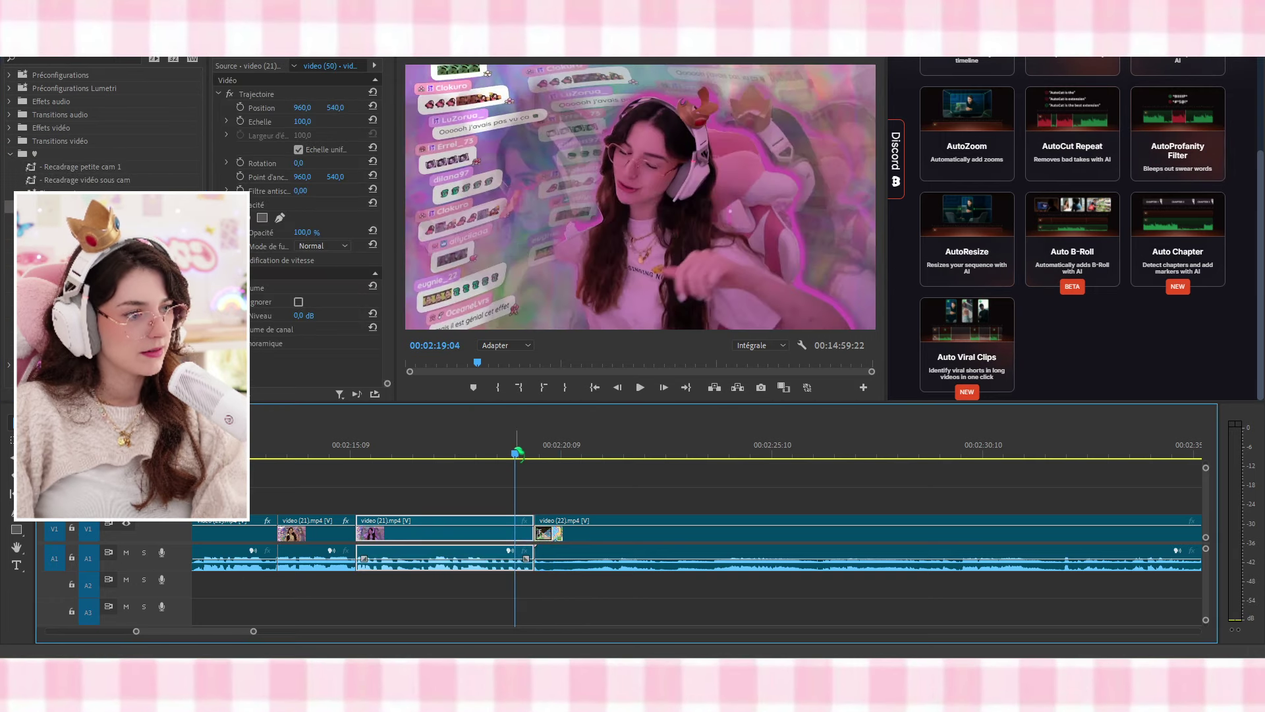
key(space)
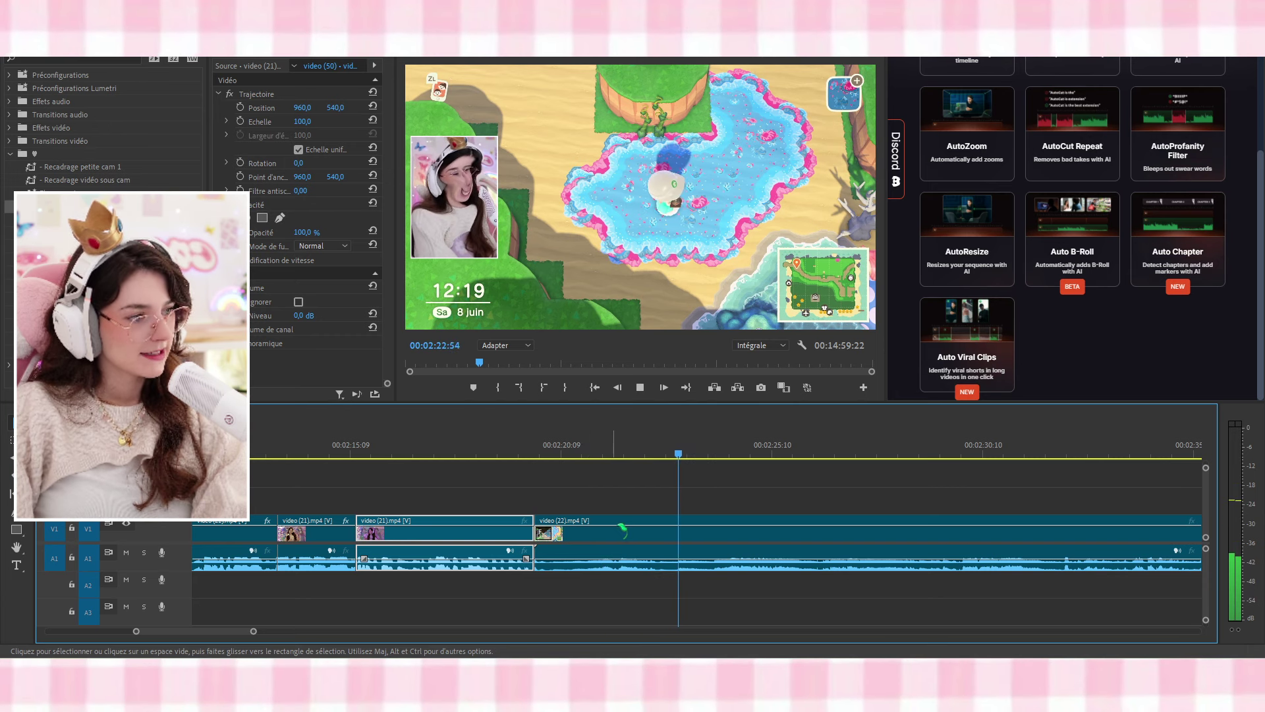
Split video (22) about 4 seconds after its start and ripple-delete the opening part
scroll(639, 530, down, 2)
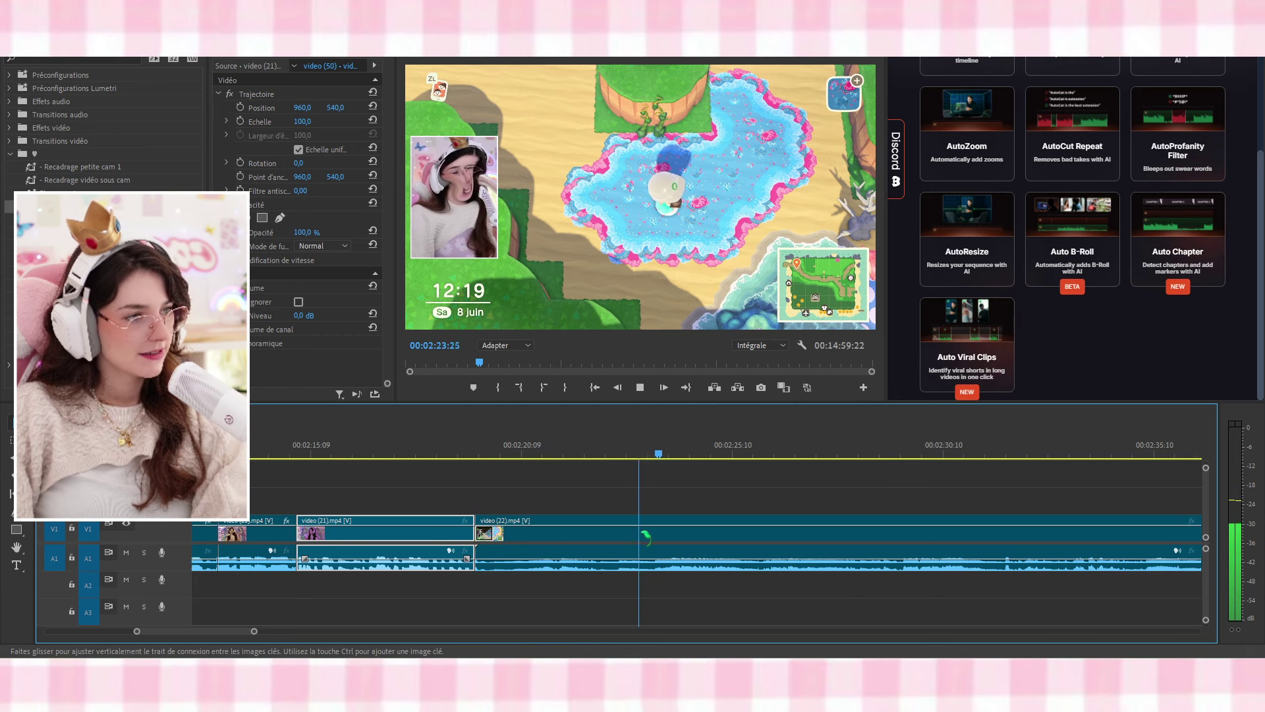
key(c)
click(626, 565)
key(v)
click(568, 535)
key(Delete)
click(545, 531)
key(Delete)
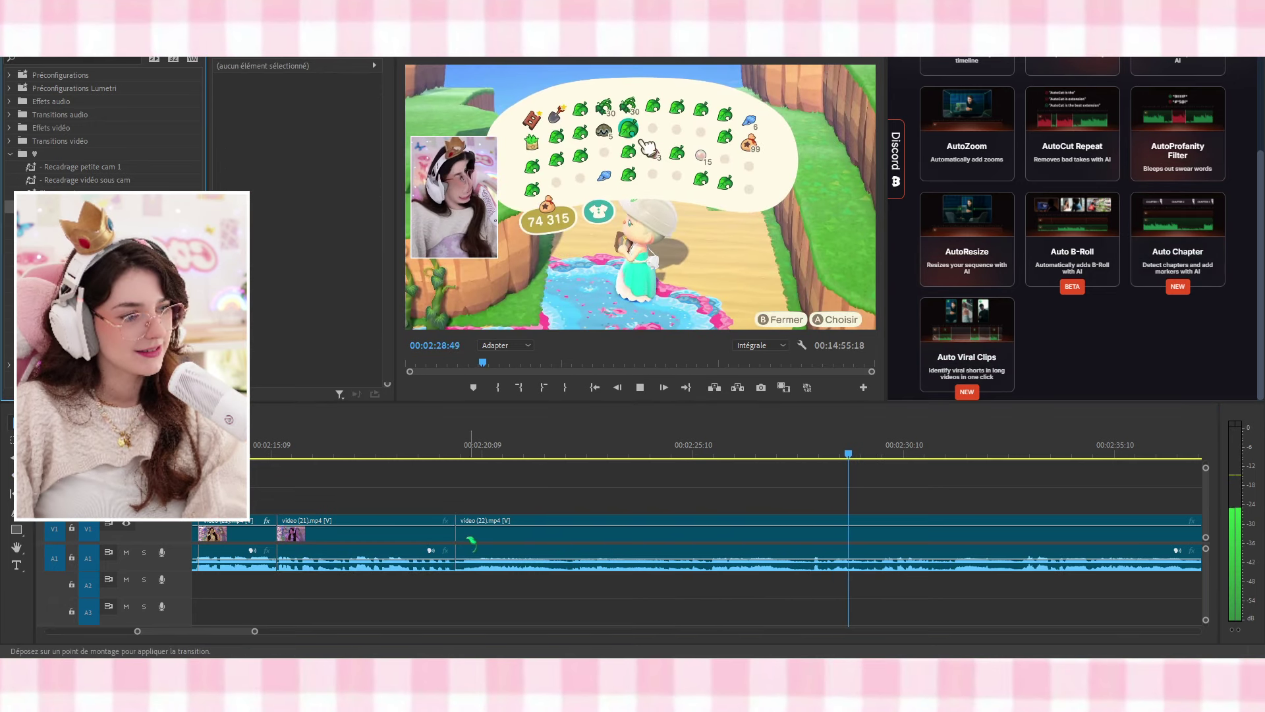
Add the transition to the new start of video (22), then enlarge the clip to scale 207 at position 411.8, 529.5
click(452, 453)
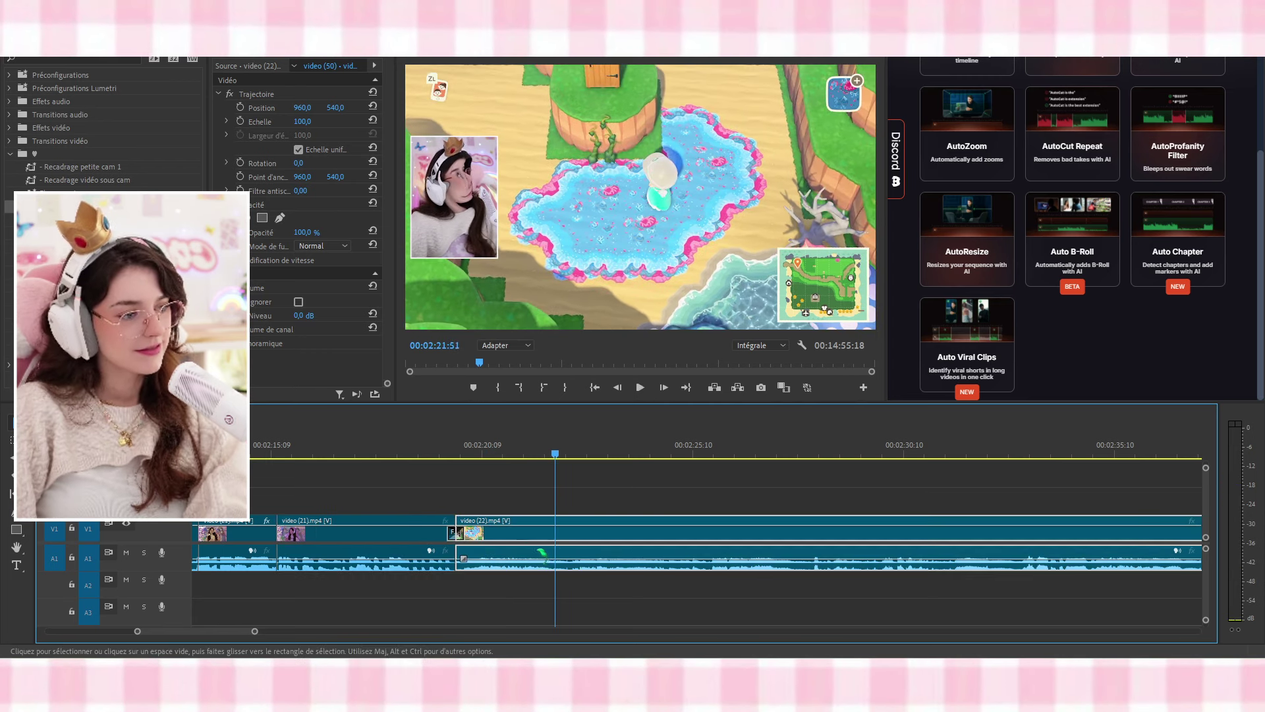
click(547, 537)
key(space)
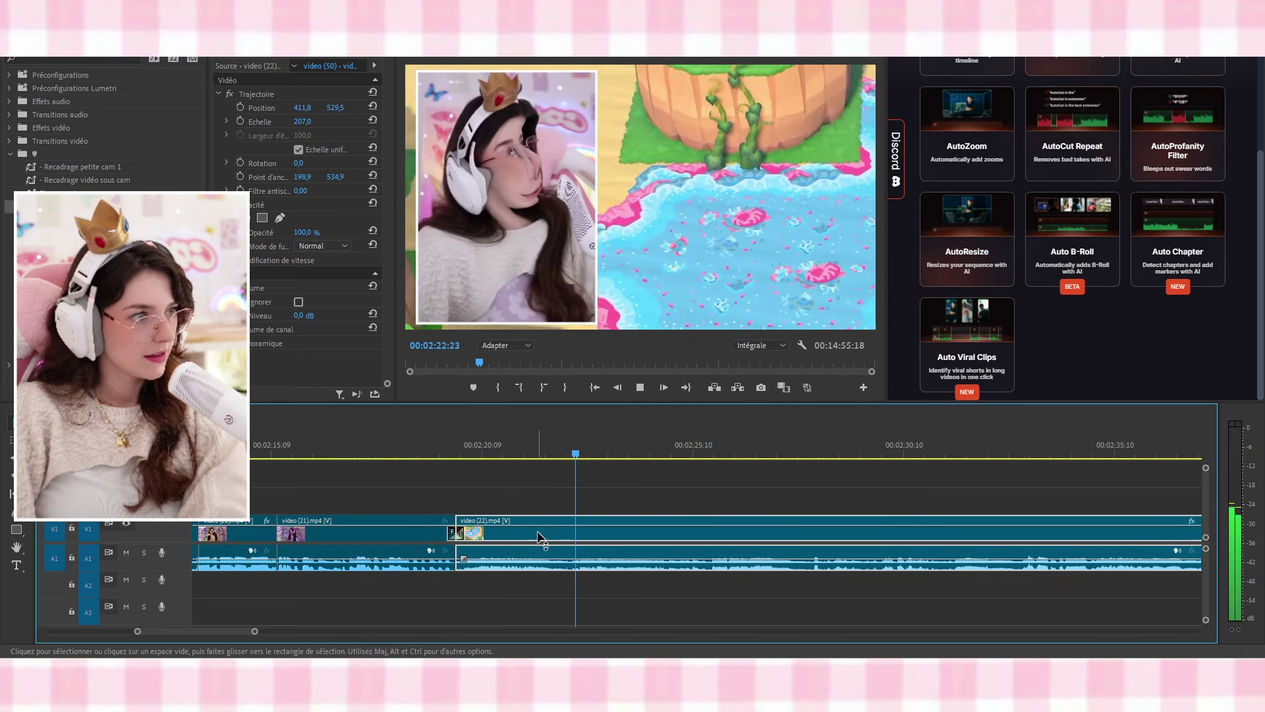
Split the enlarged video (22) clip at 00:02:31:19 and ripple-delete the remainder before video (23)
scroll(613, 581, down, 2)
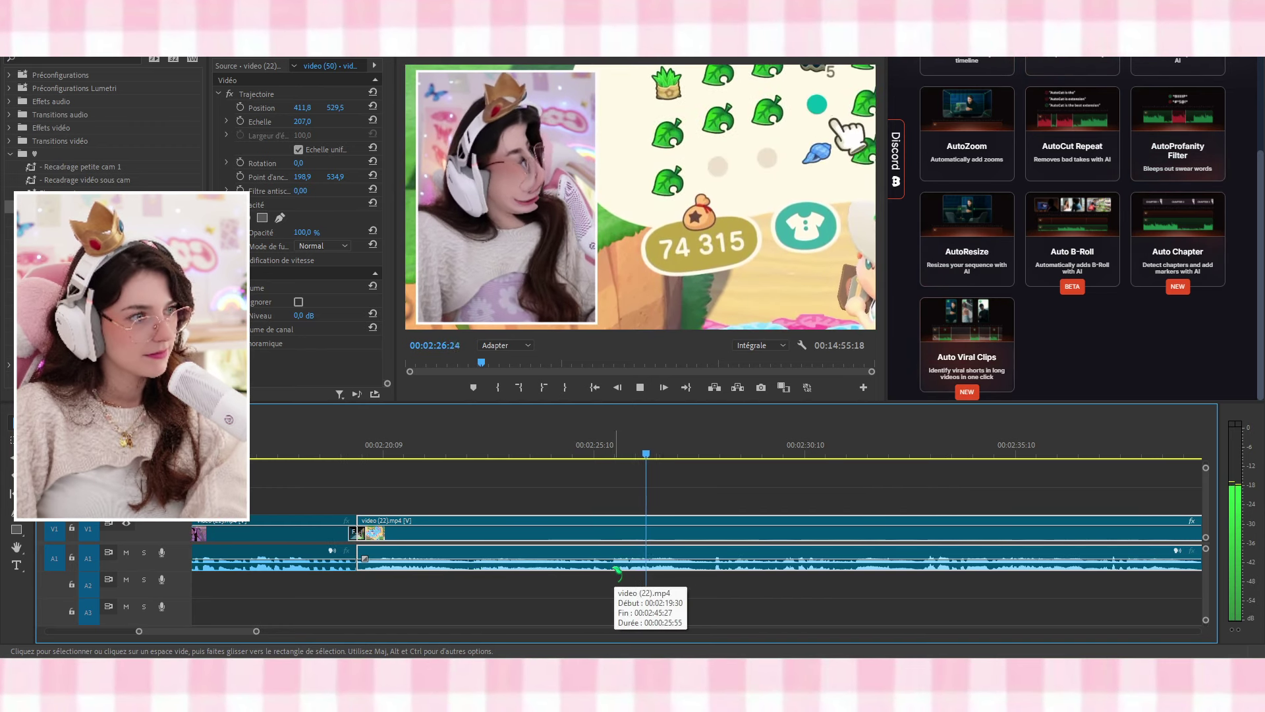
scroll(626, 573, down, 2)
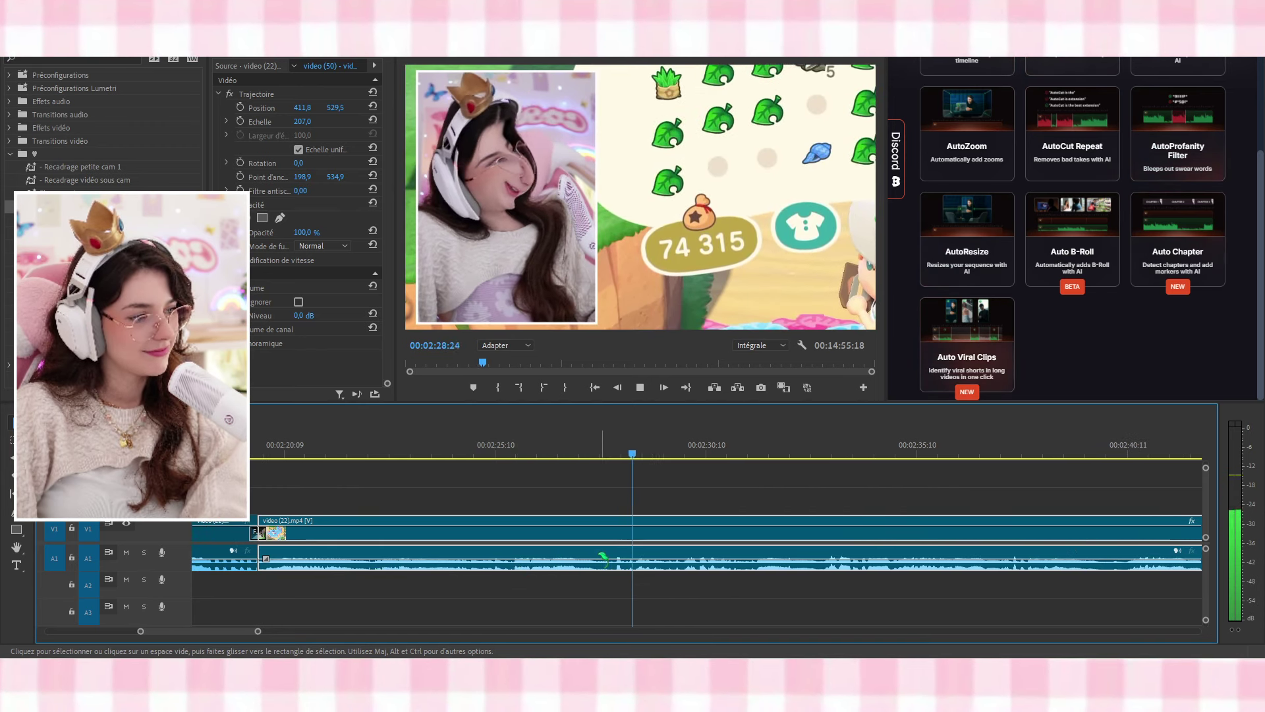
scroll(619, 568, down, 2)
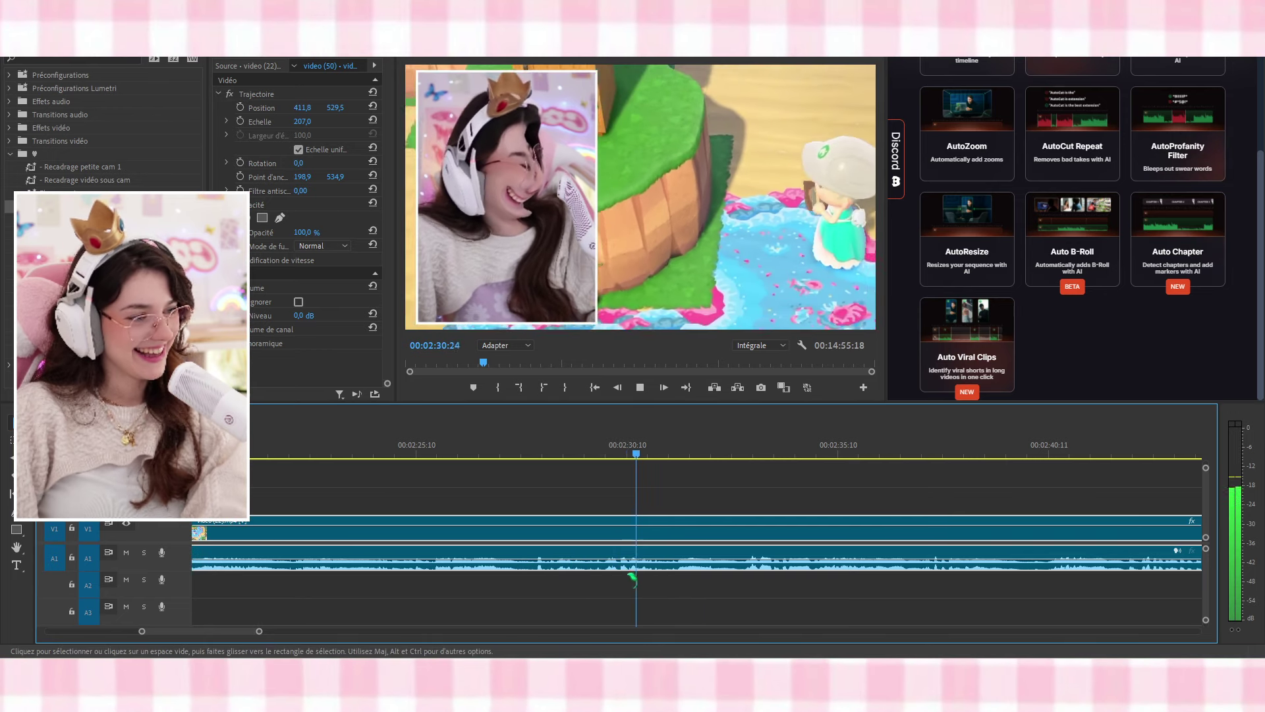
key(space)
key(ctrl+k)
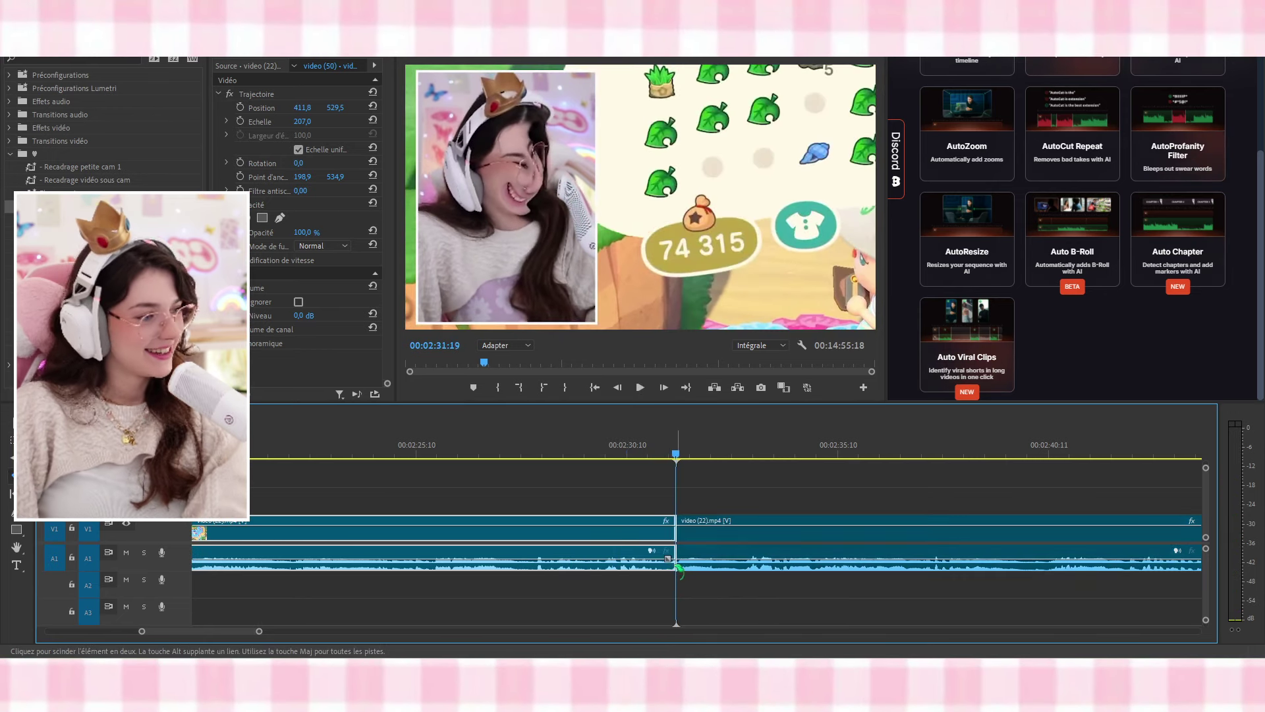
scroll(681, 570, down, 2)
click(678, 529)
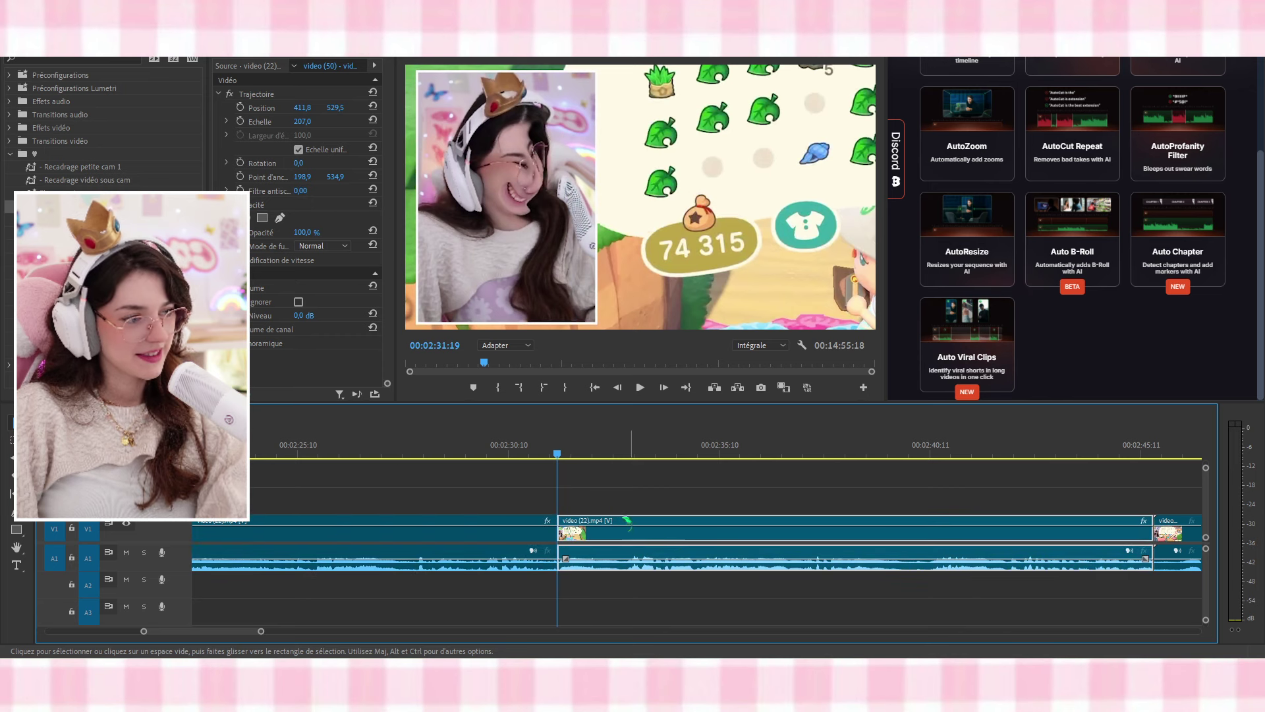
key(shift+Delete)
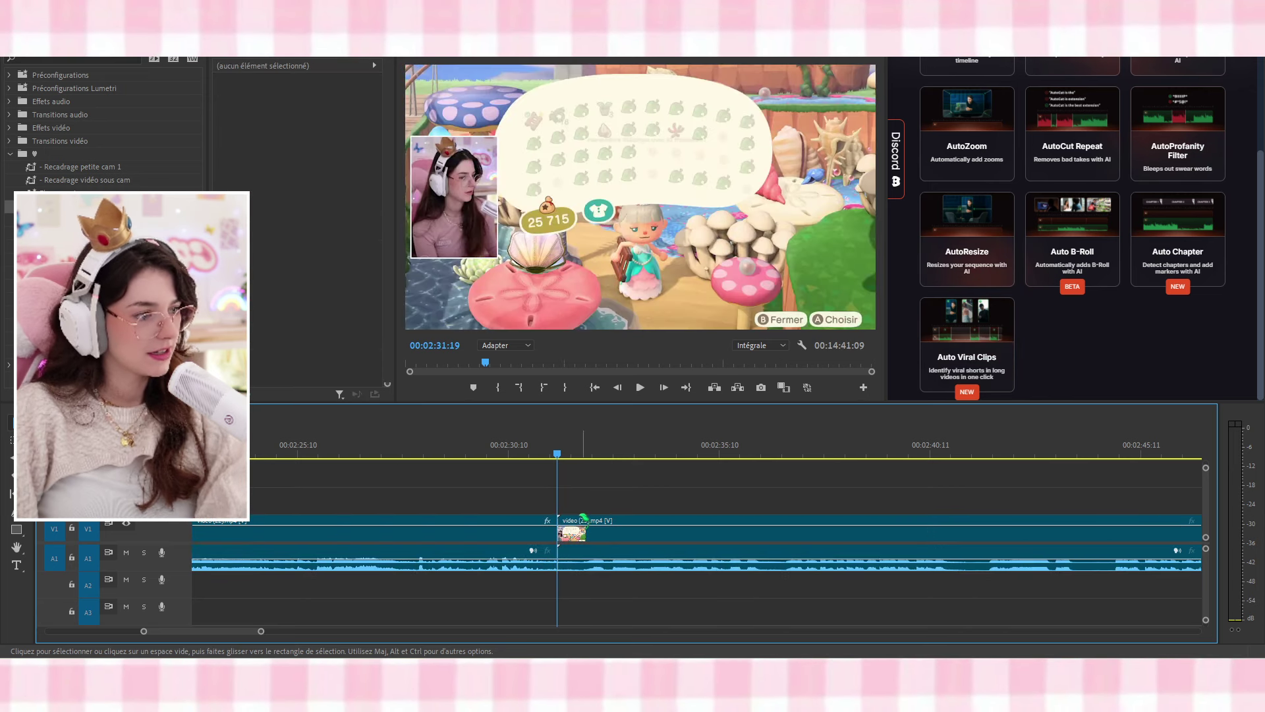
Add the transition at the start of the video (23) clip and return the playhead to 00:02:32:41
key(space)
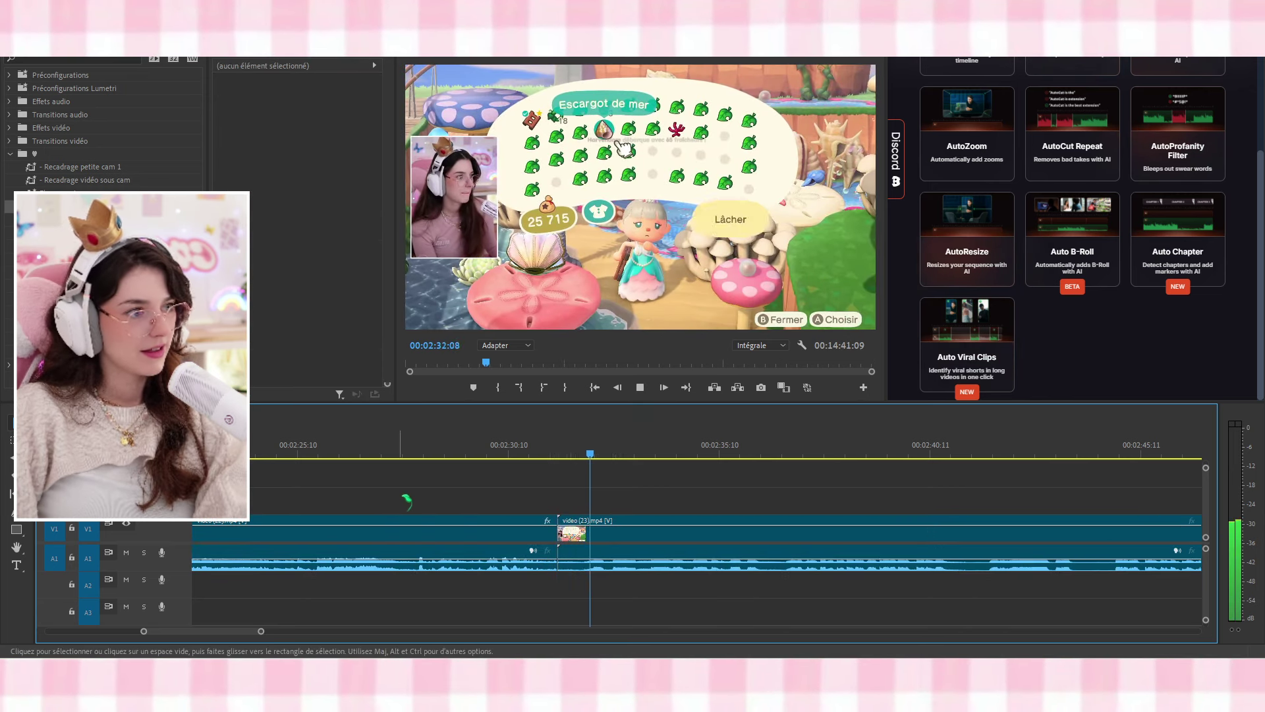
click(563, 532)
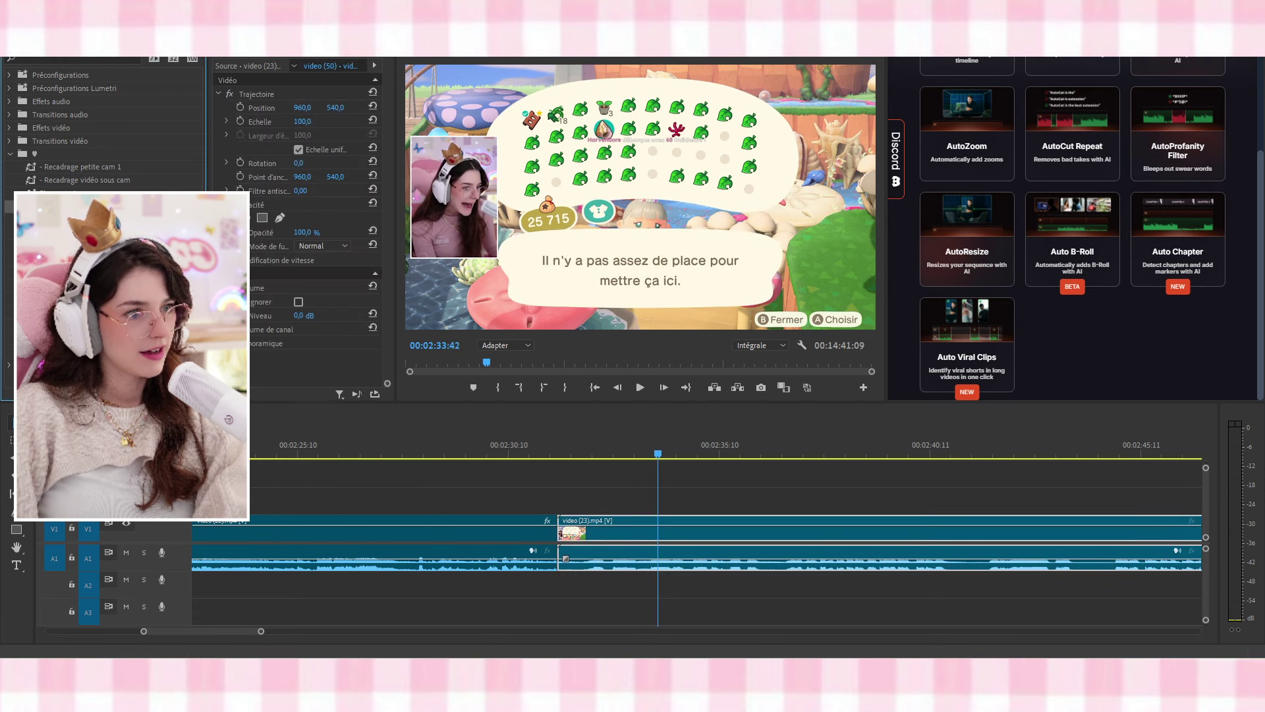
click(615, 450)
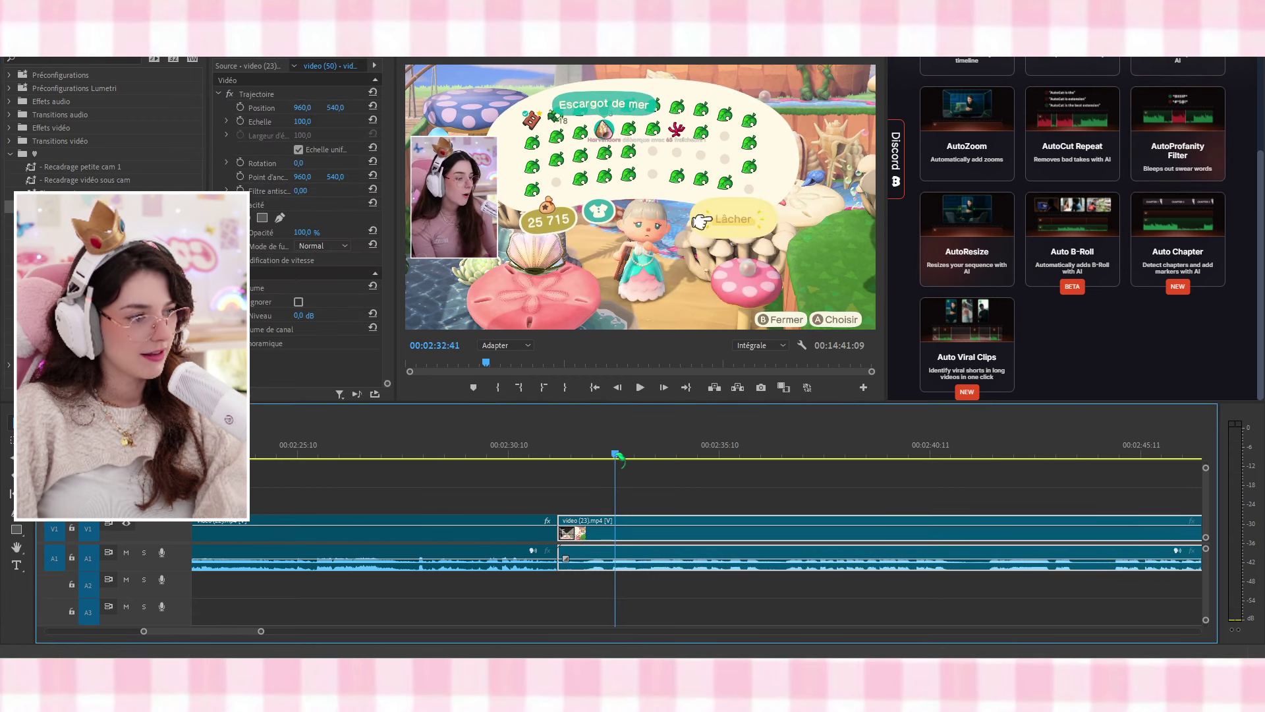
Play video (23) and split it just before 00:02:34:28, at 00:02:34:28 and again just under 2 seconds further on
key(space)
key(space)
click(689, 565)
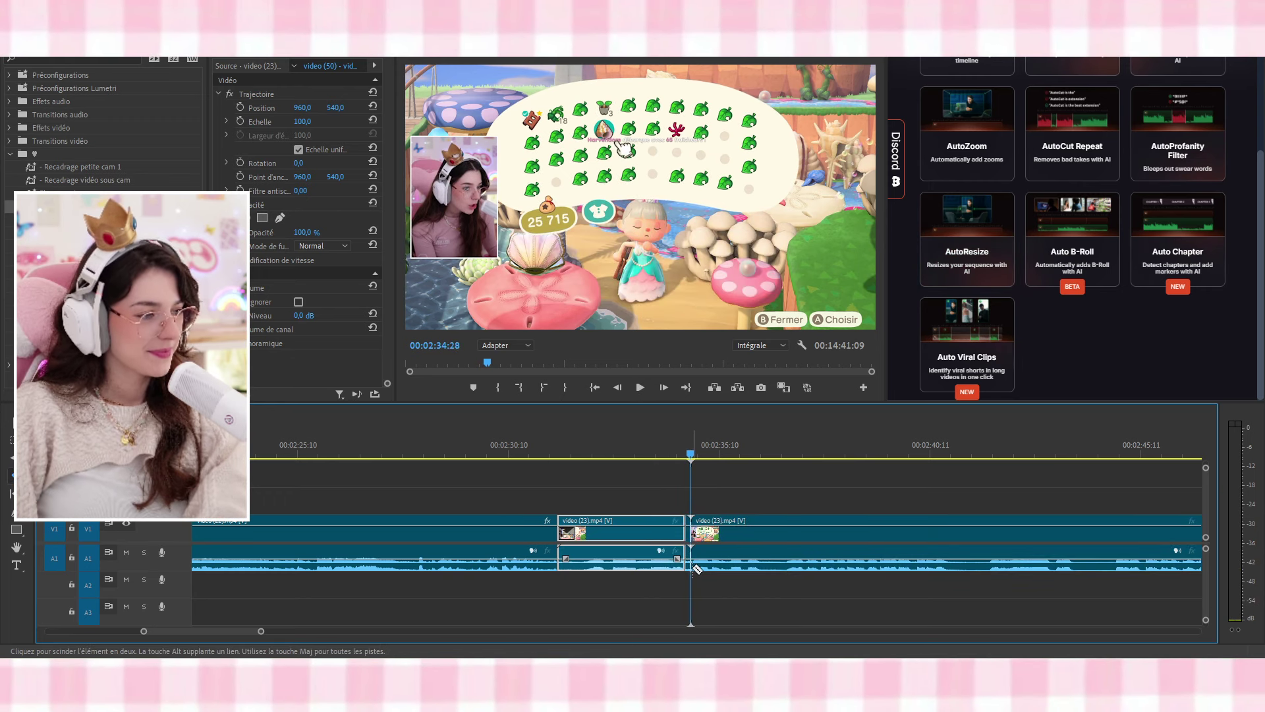
key(space)
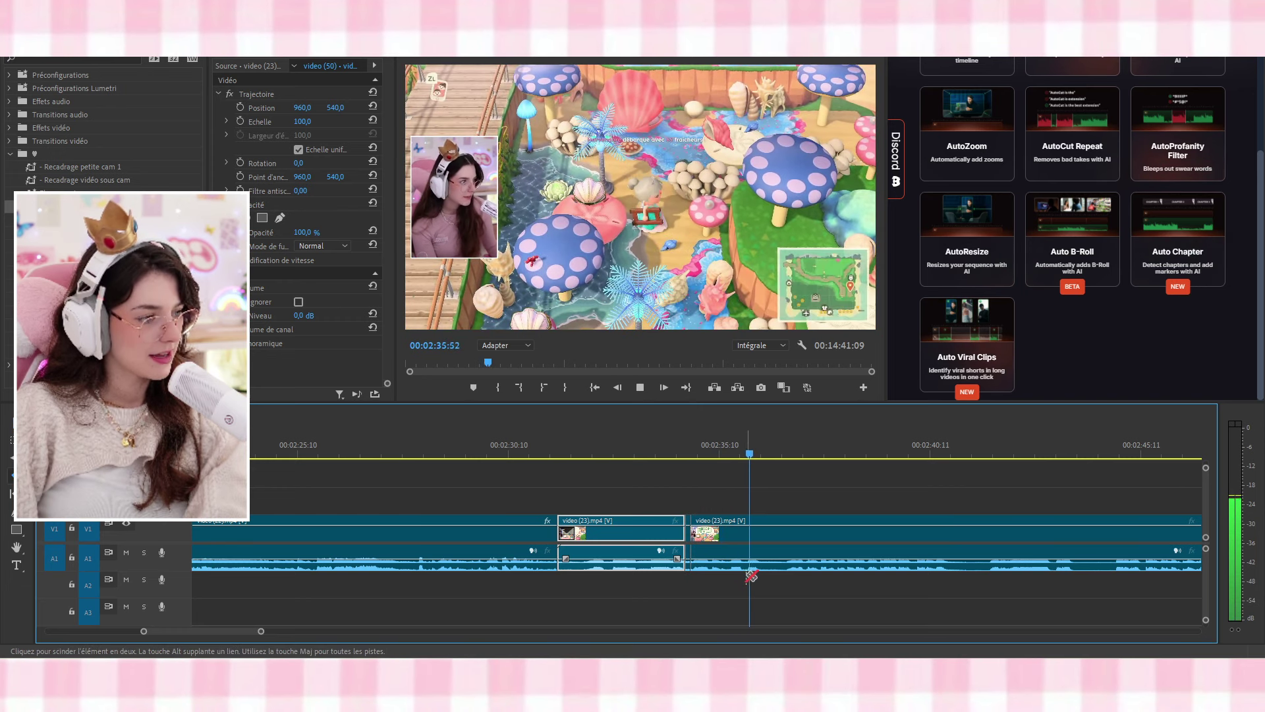
click(763, 565)
Enlarge the short video (23) clip starting at 00:02:34:28 to scale 207, position 411.8, 529.5, and play it back
click(730, 456)
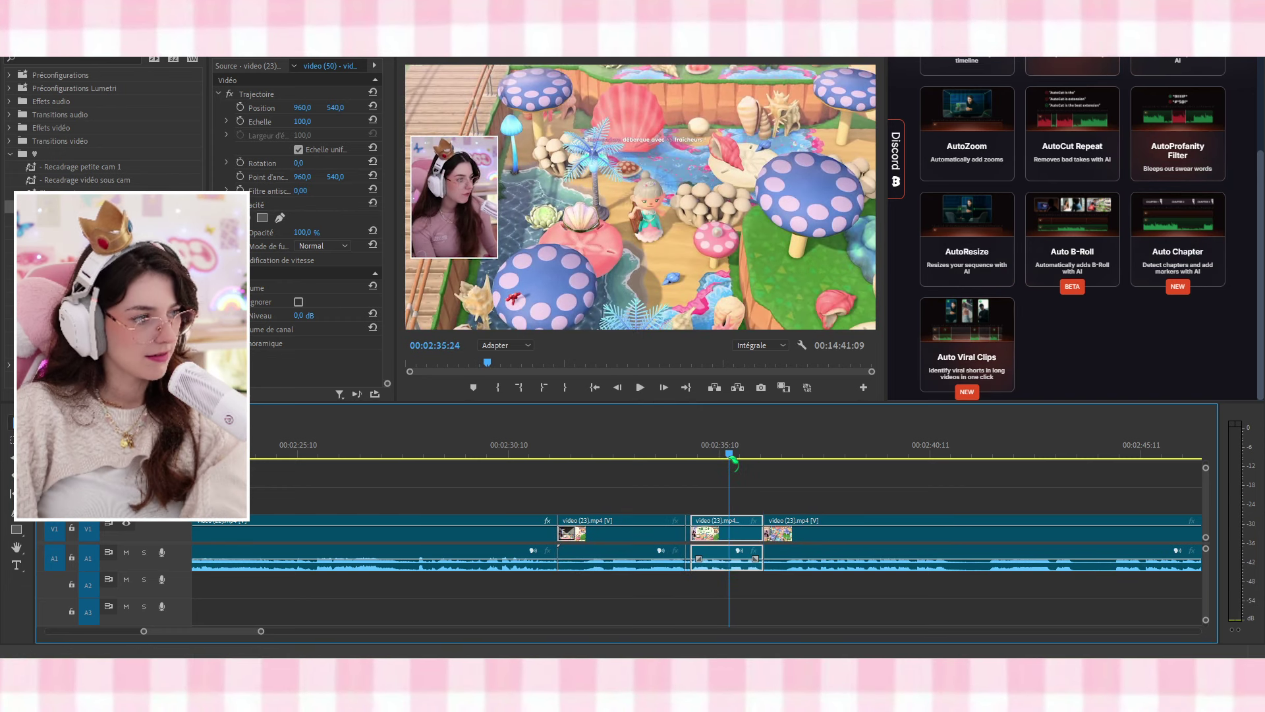
key(ctrl+alt+v)
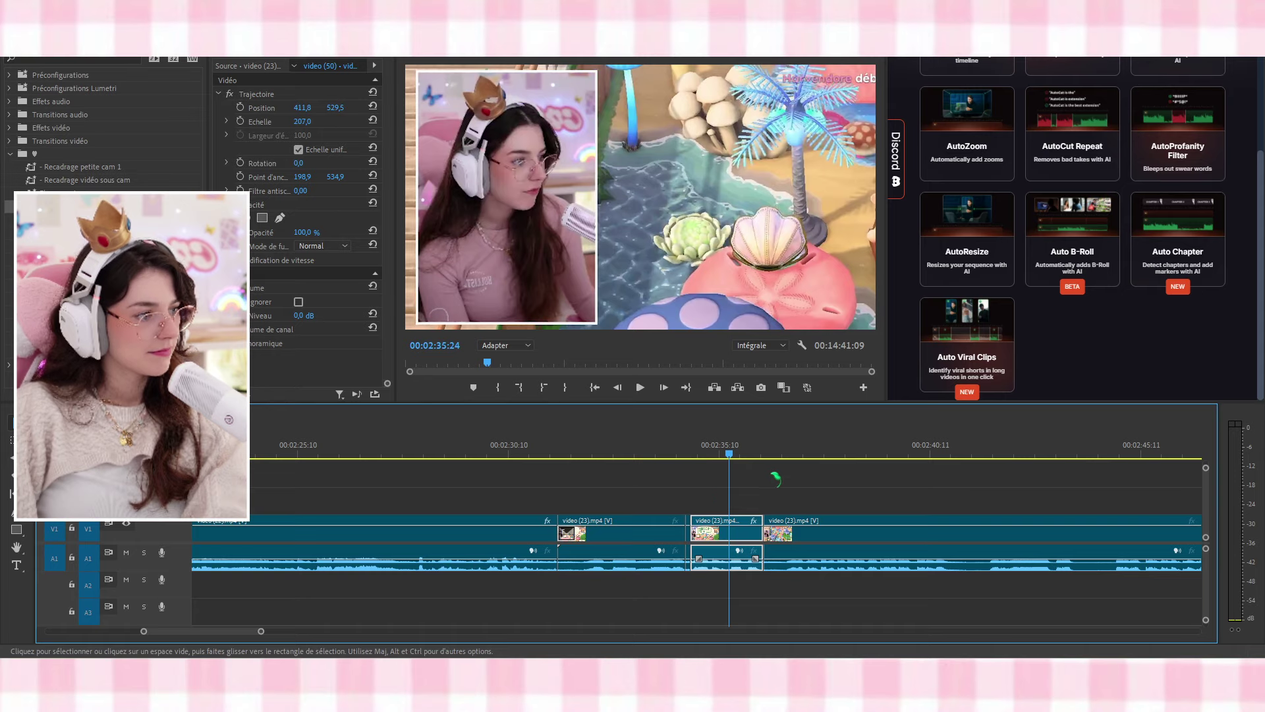
key(space)
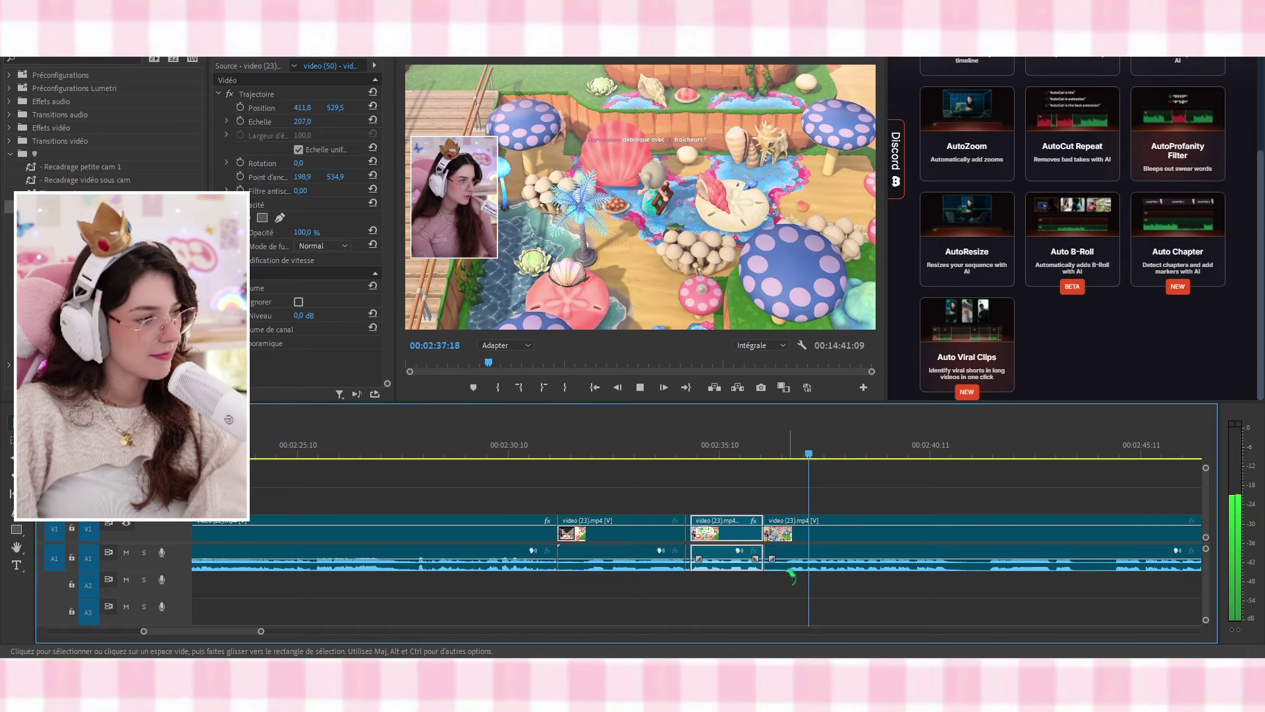
Split the remaining video (23) clip at about 00:02:36:43 and 00:02:40:42
key(c)
click(784, 564)
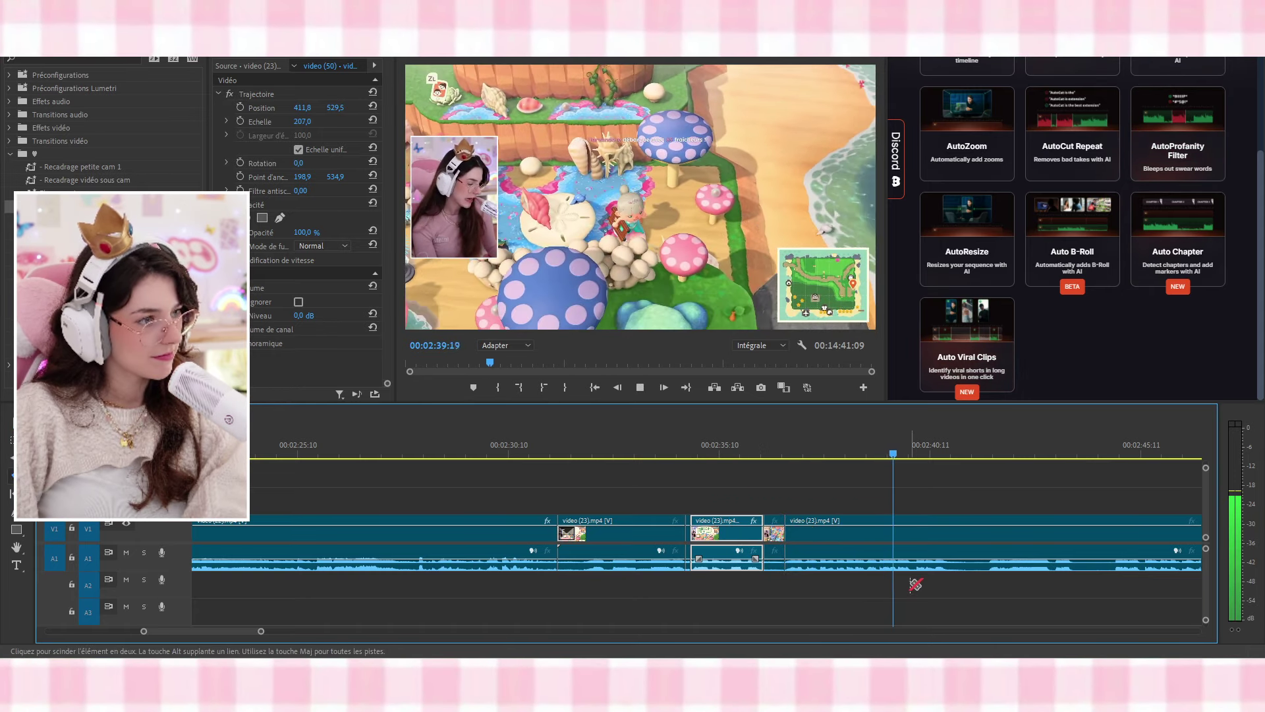
click(953, 560)
key(space)
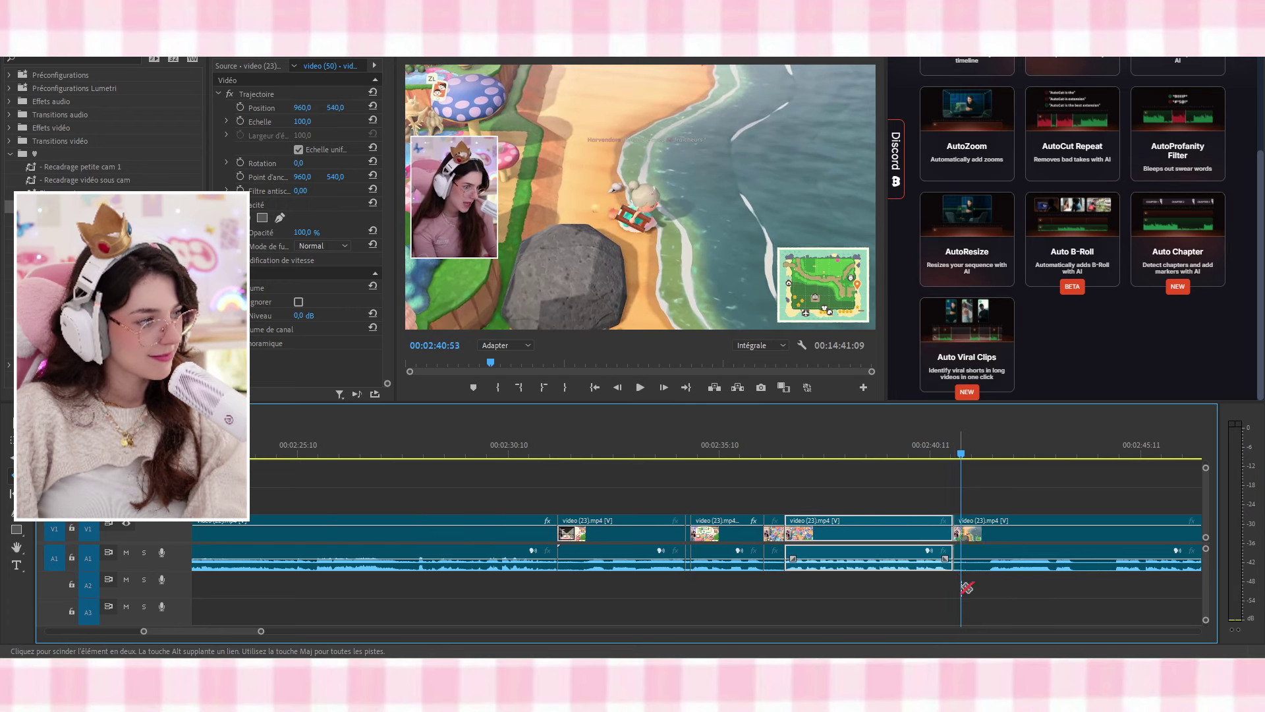
Enlarge the video (23) clip ending at 00:02:40:42 to scale 316.9, position 900, 1303, and play it back from 00:02:36:16
double_click(651, 165)
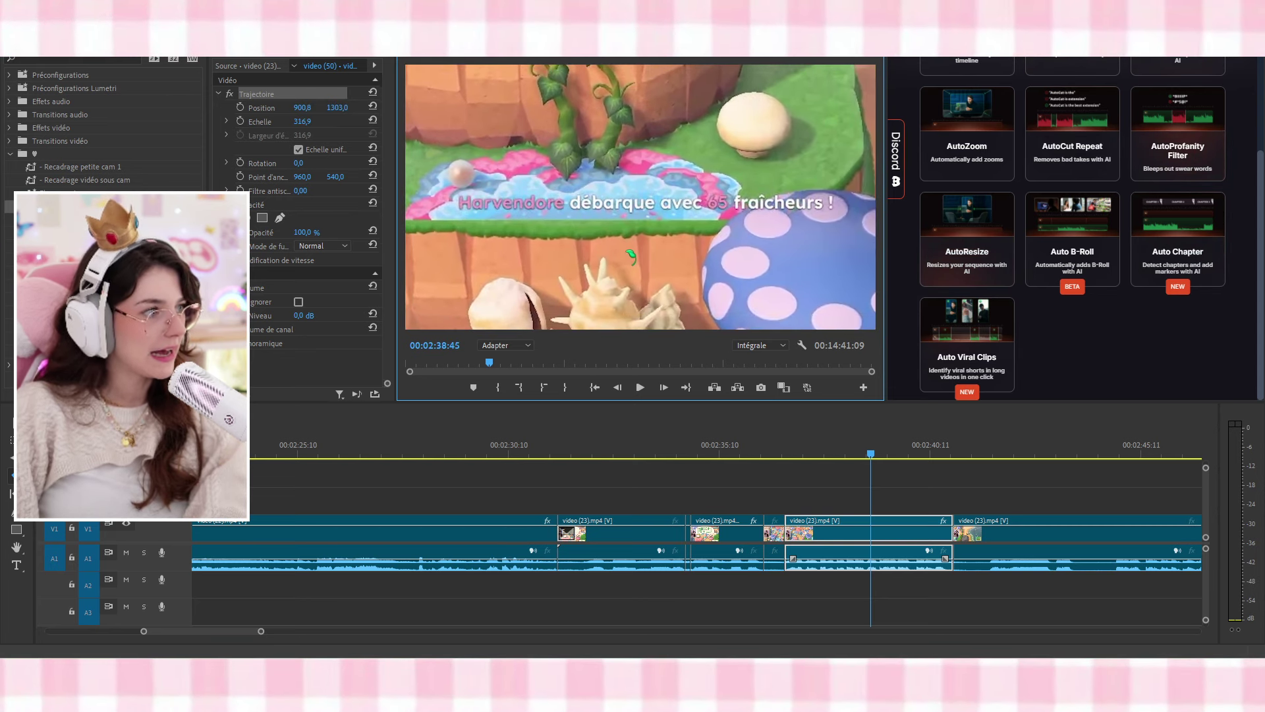
drag(791, 451, 743, 452)
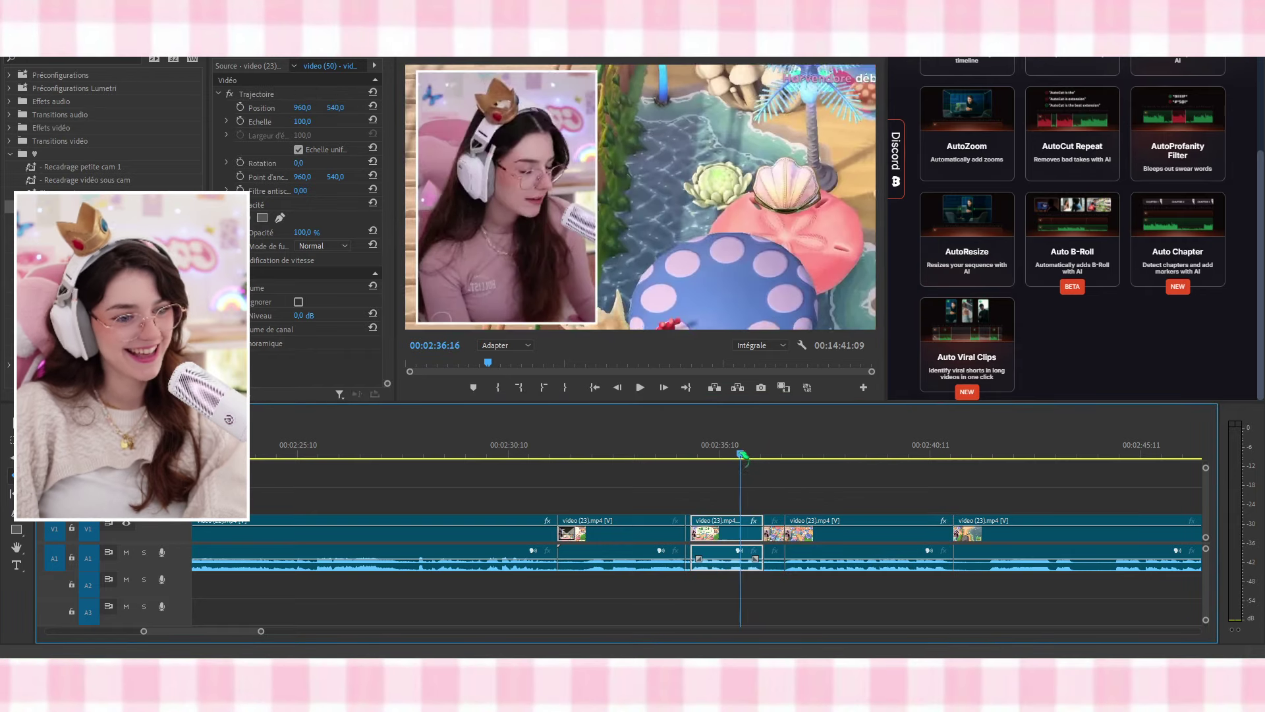
key(space)
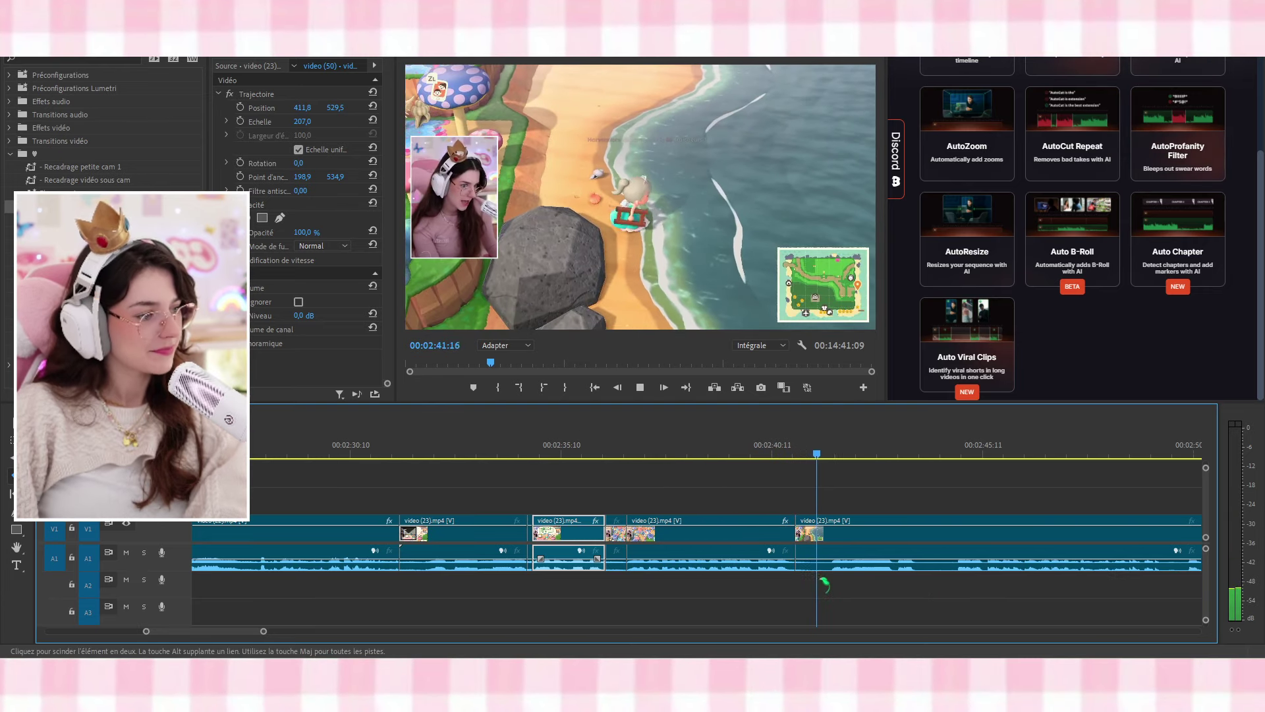
Split the last video (23) clip at about 00:02:41:33, 00:02:43:36 and 00:02:44:27 to isolate the dead moments
click(951, 564)
key(space)
key(v)
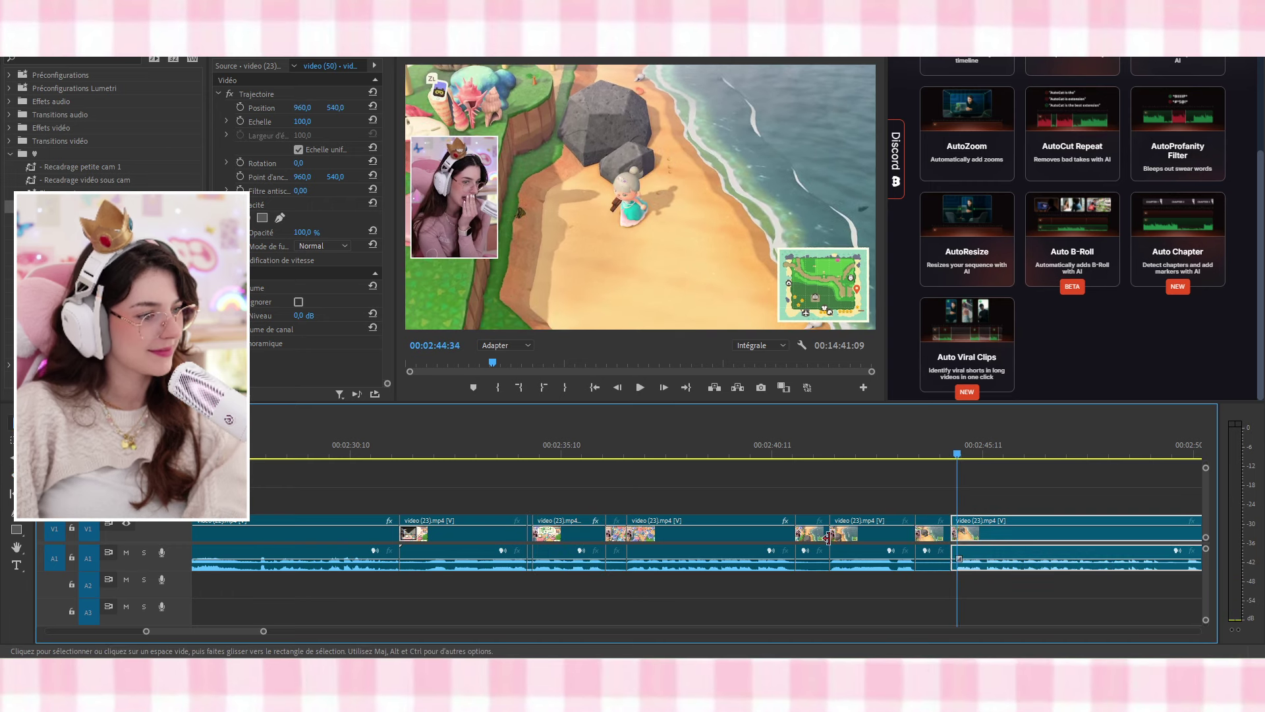
Ripple-delete the two isolated dead pieces after 00:02:40:42 and the short piece just before the clip enlarged to scale 316.9
click(813, 537)
key(shift+Delete)
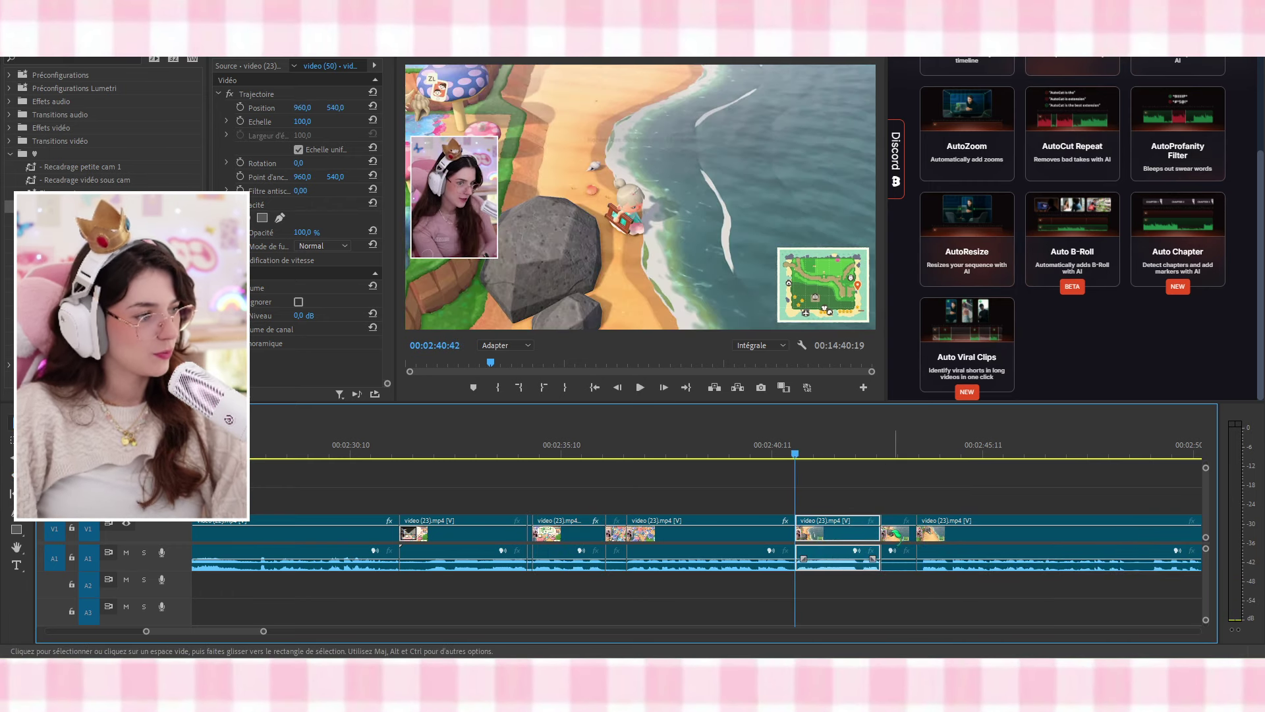
click(898, 535)
key(shift+Delete)
click(619, 533)
key(shift+Delete)
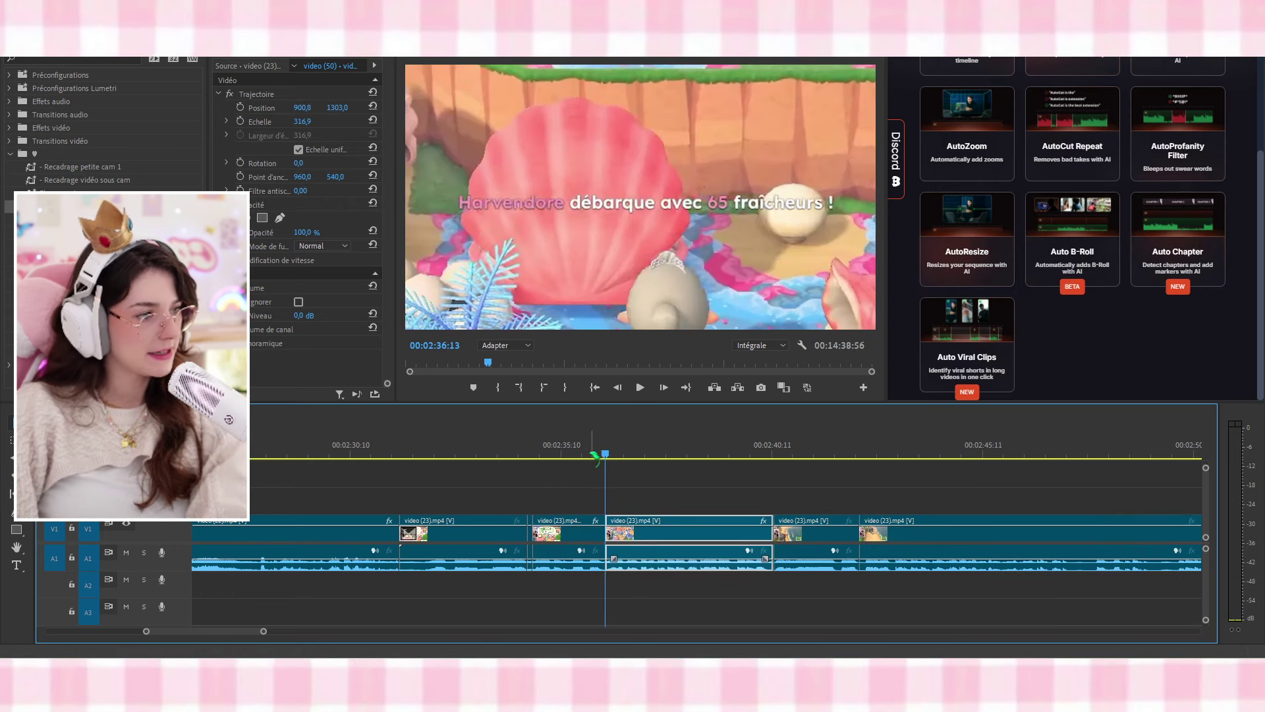
Play back the trimmed video (23) clips and enlarge the short one around 00:02:41 to scale 207, position 411.8, 529.5
drag(593, 452, 517, 454)
key(space)
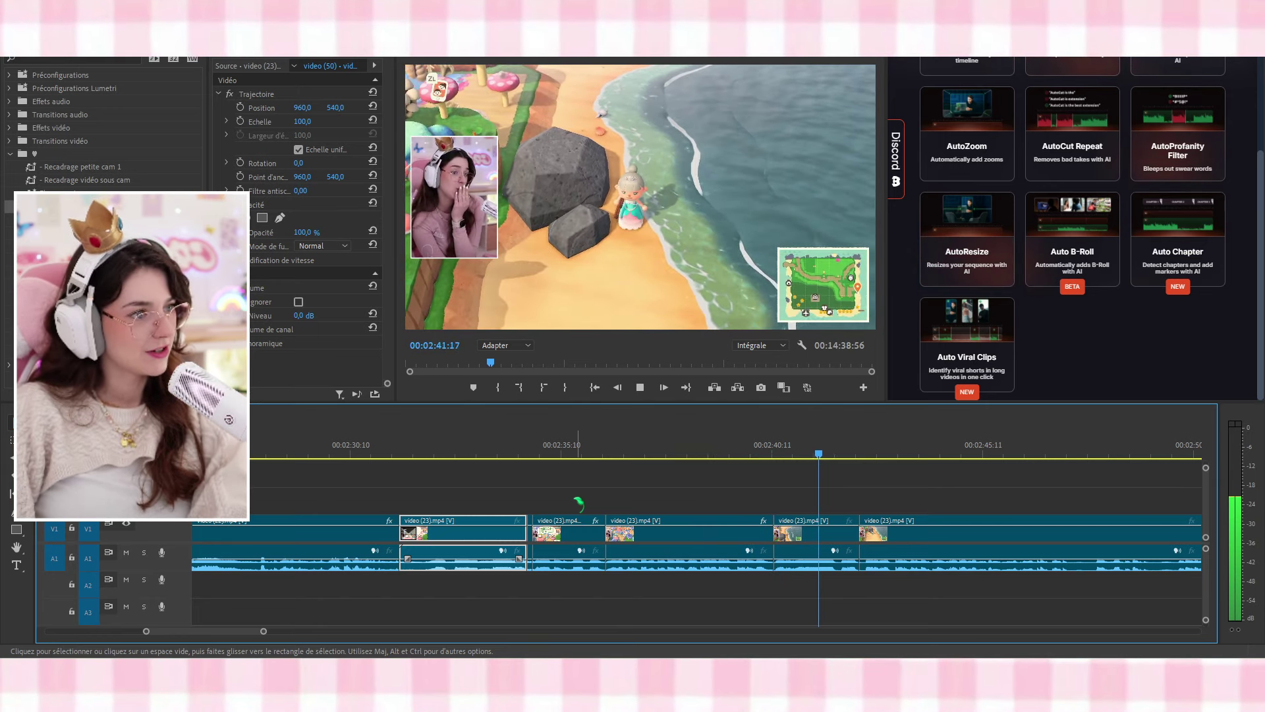
click(810, 534)
key(space)
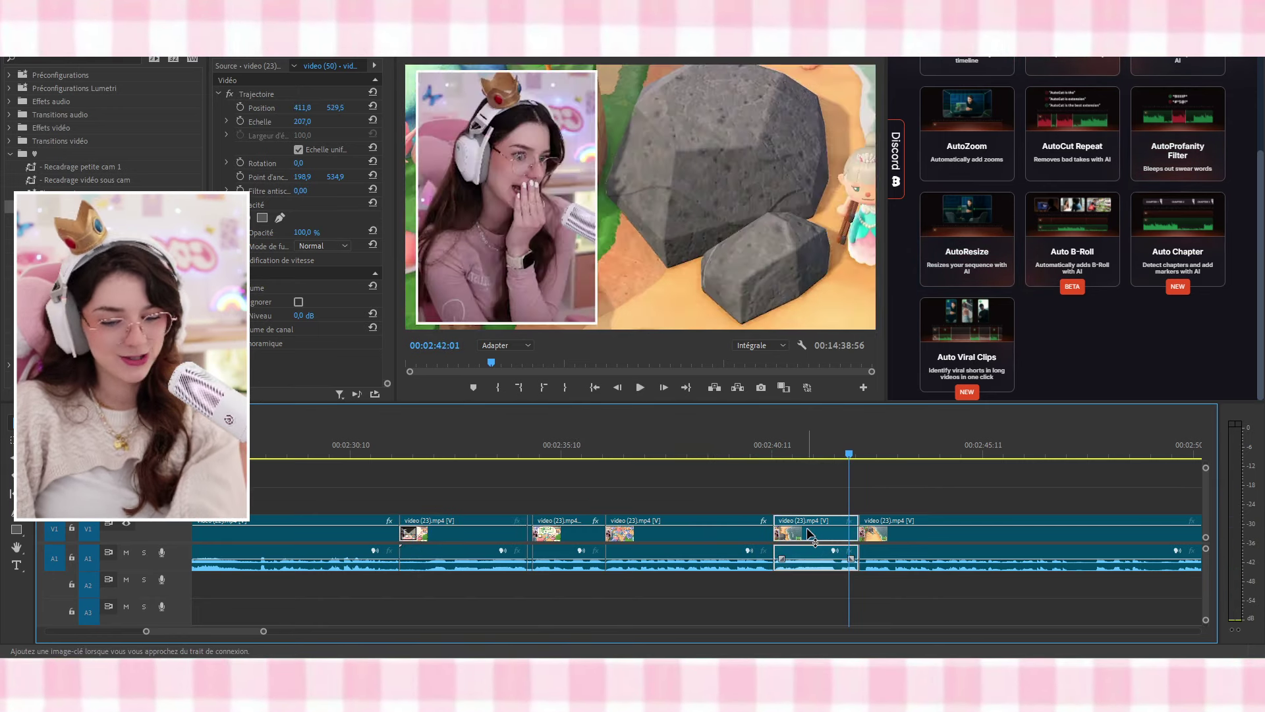
Apply the camera enlargement (scale 207, position 411.8, 529.5) to the last video (23) clip and check it at 00:02:49:26
scroll(777, 488, down, 2)
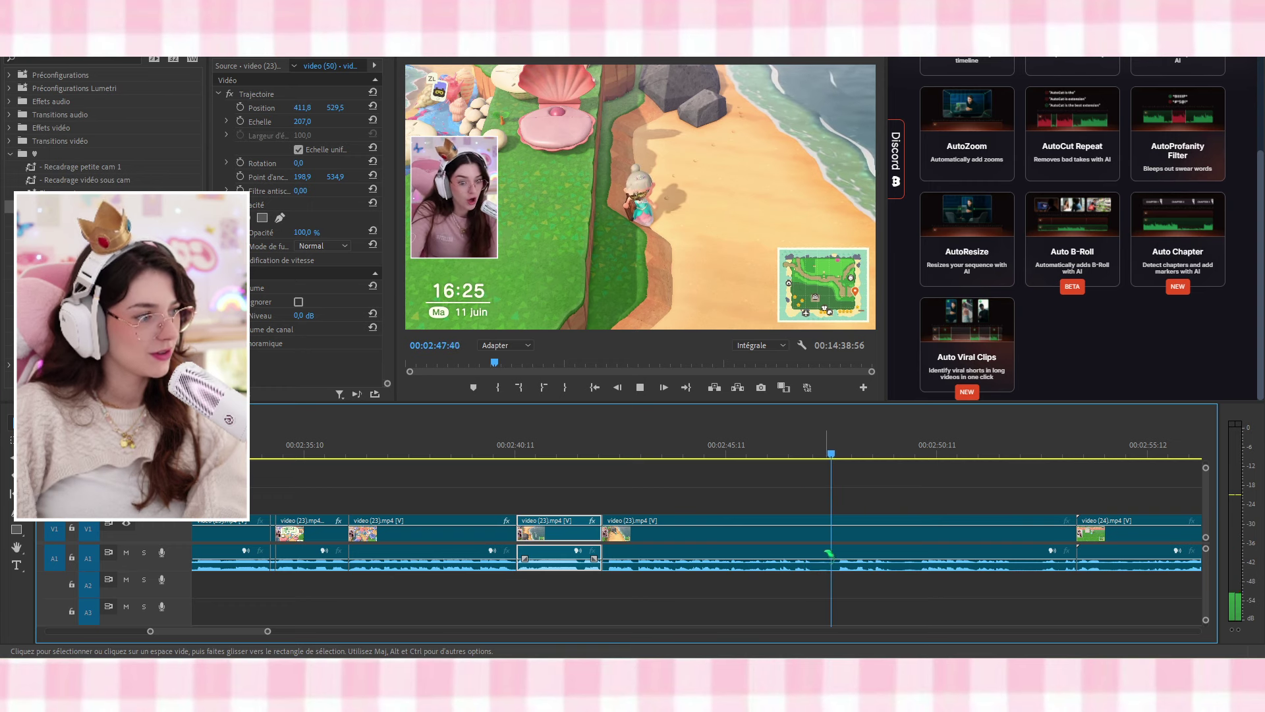
key(c)
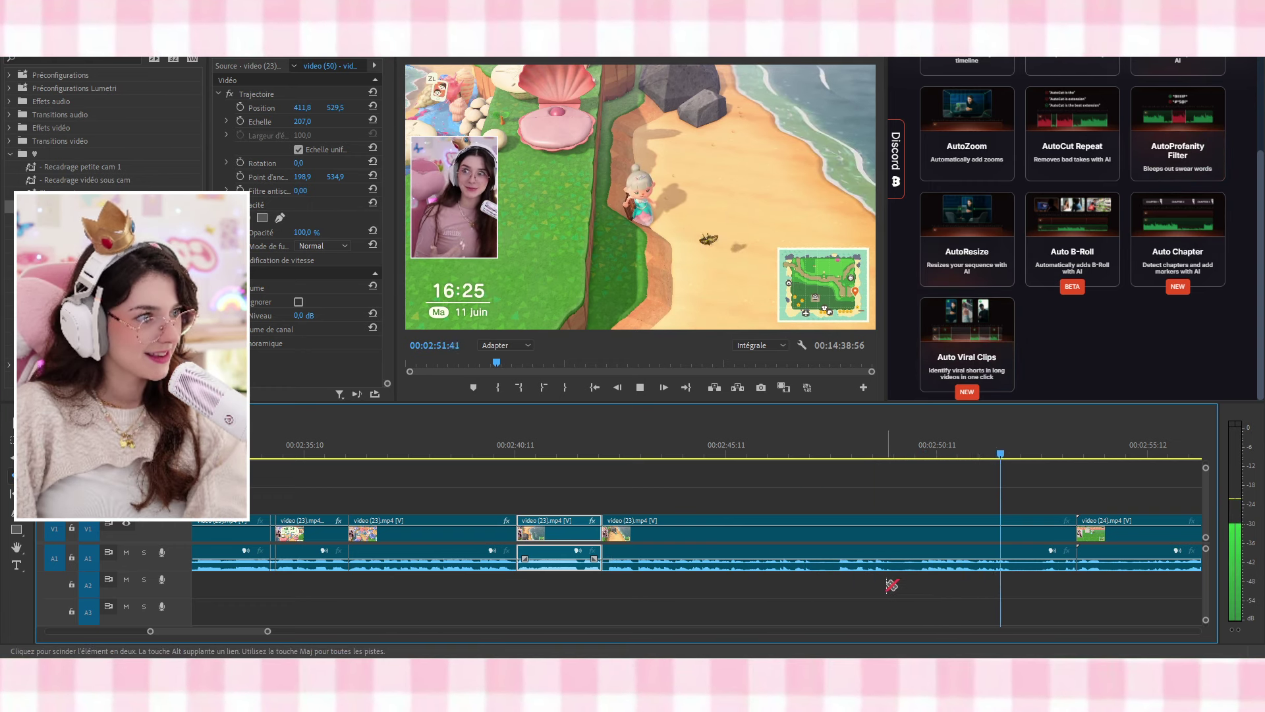
key(v)
click(939, 539)
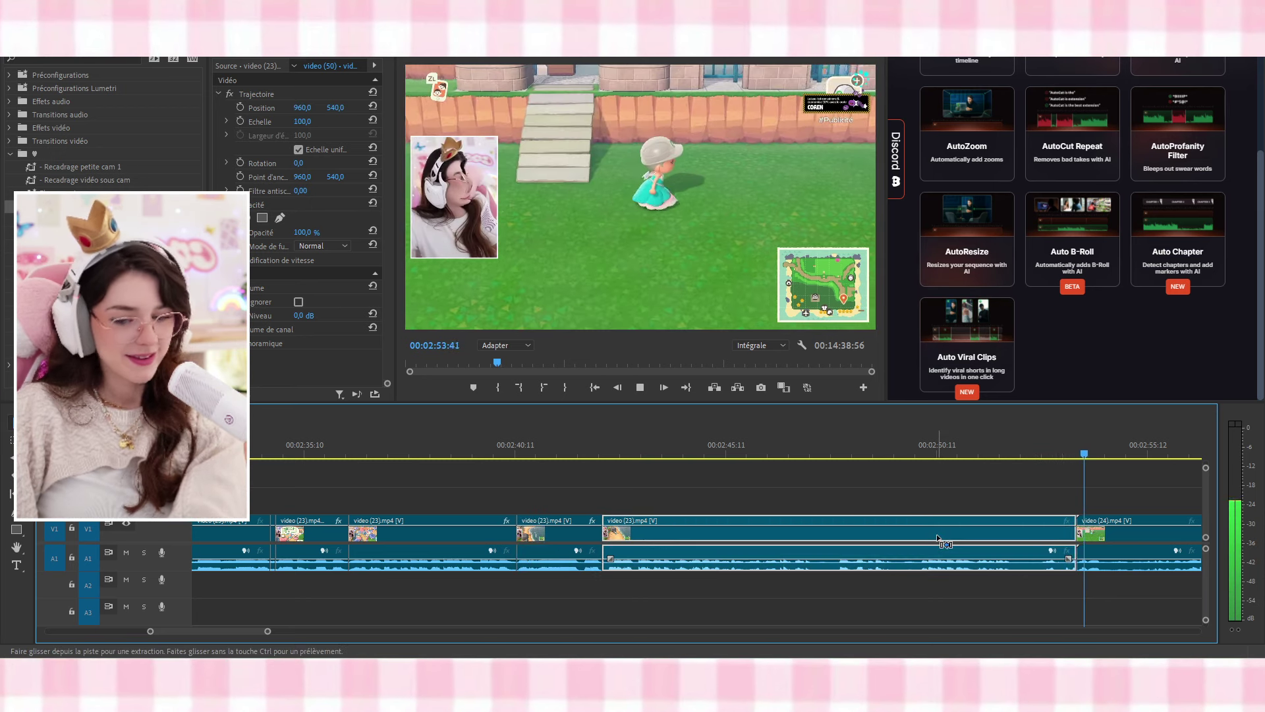
key(ctrl+v)
key(space)
click(905, 438)
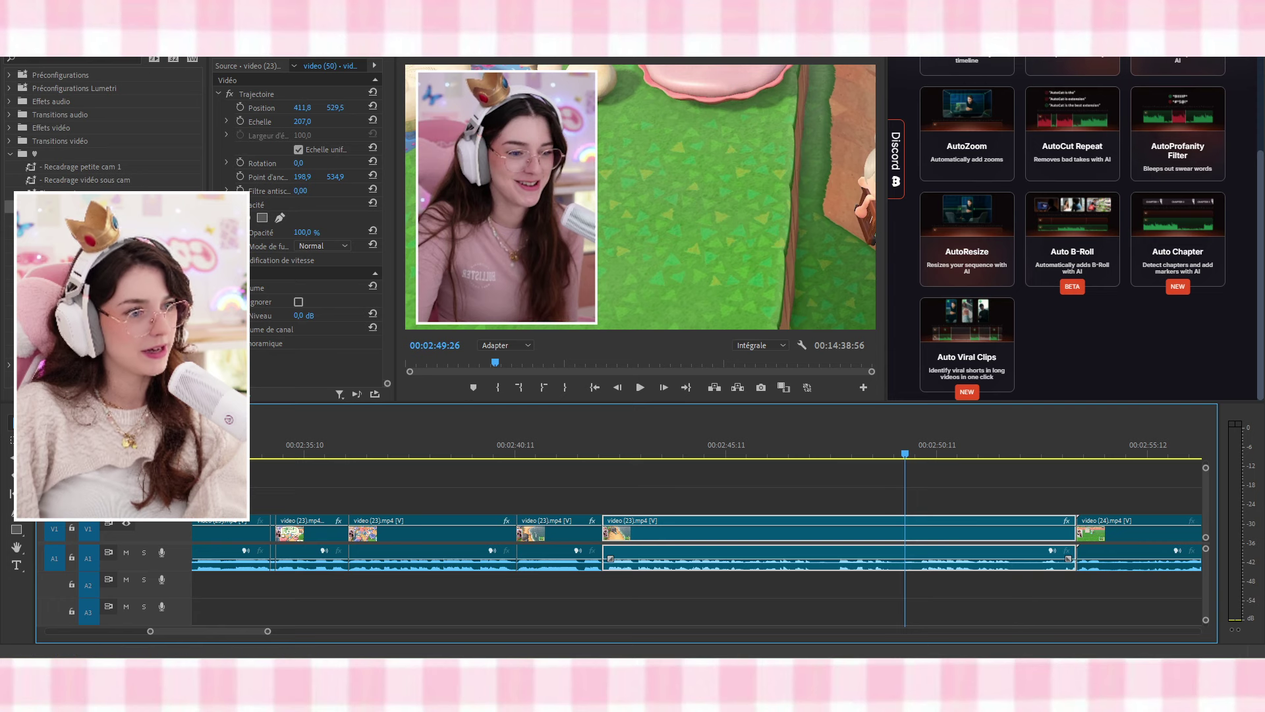
Add the transition at the cut between video (23) and video (24), accept repeated frames and play it back
drag(79, 206, 1080, 537)
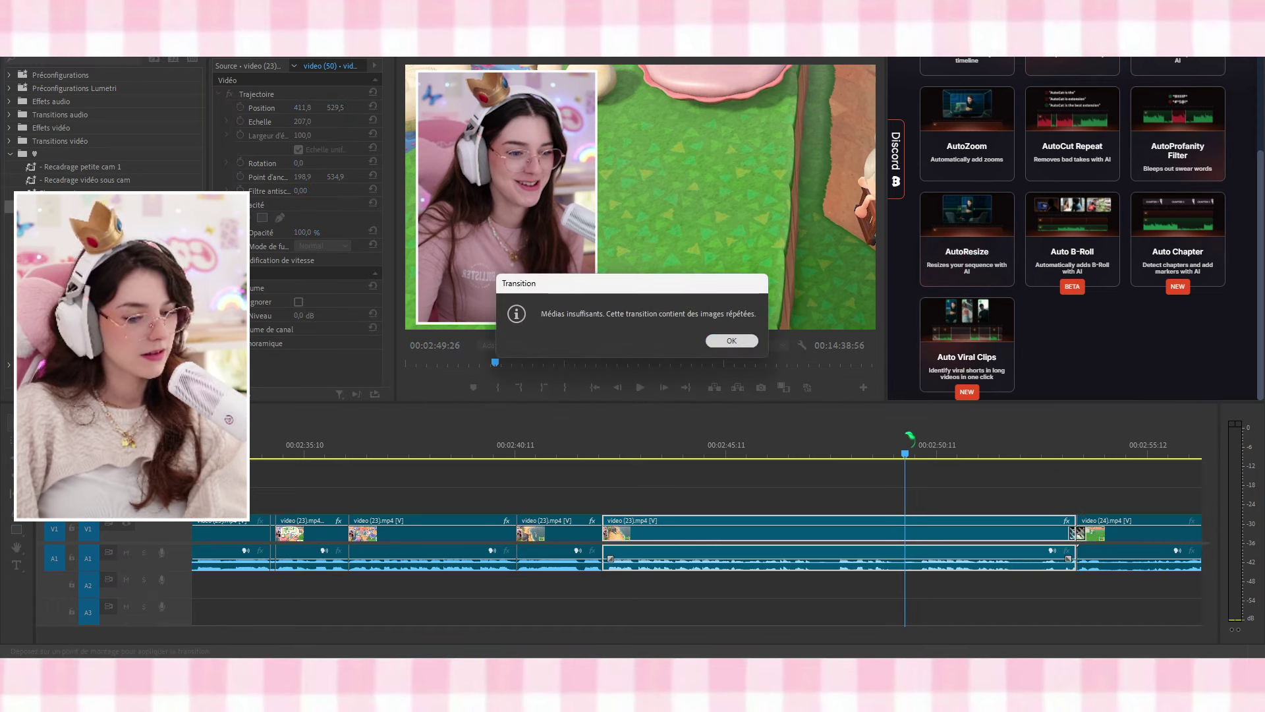
click(731, 341)
drag(1051, 453, 1039, 449)
key(space)
Split video (24) at about 00:02:58:27 and 00:03:02:50, undoing any extra cut between them
scroll(856, 517, down, 2)
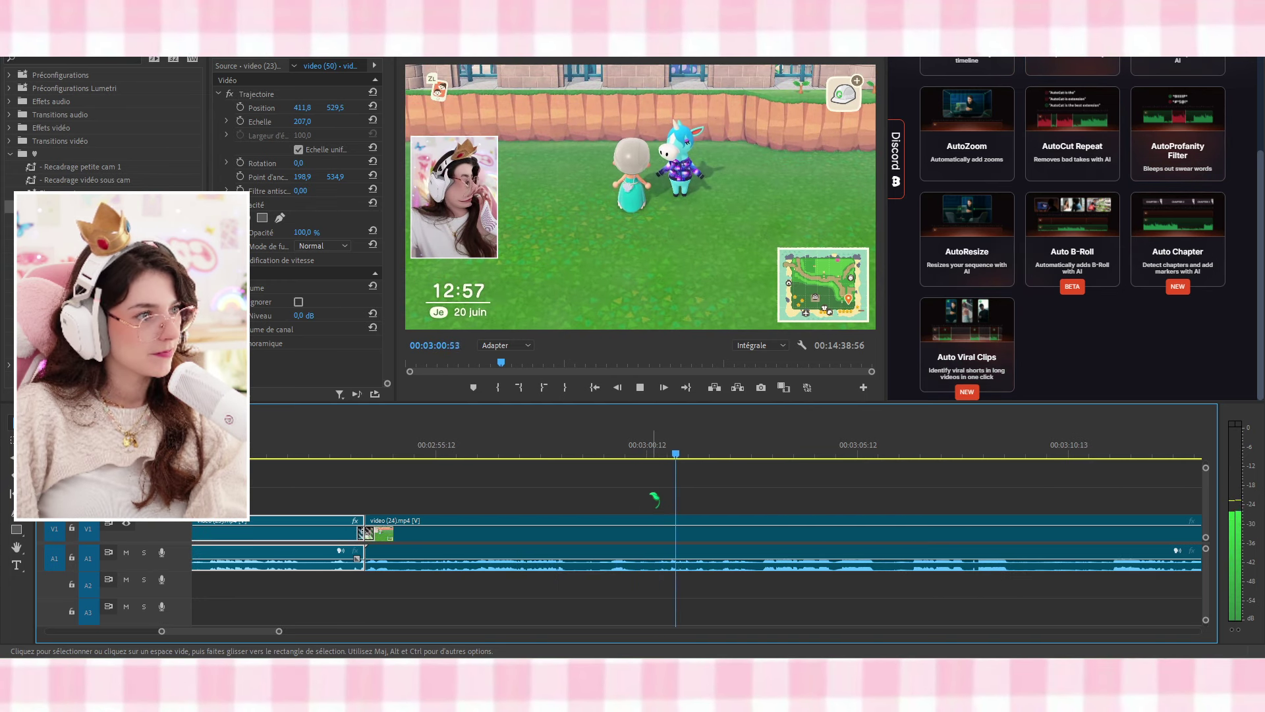
key(c)
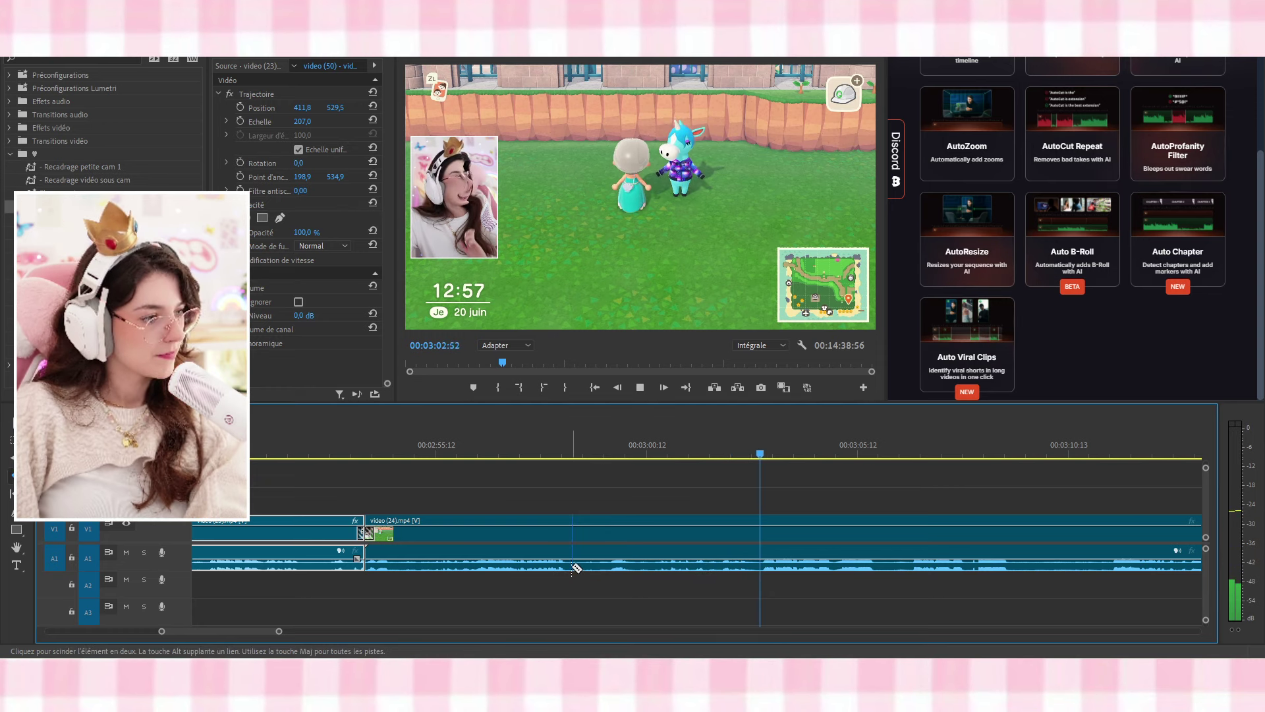
click(573, 565)
click(759, 565)
click(696, 557)
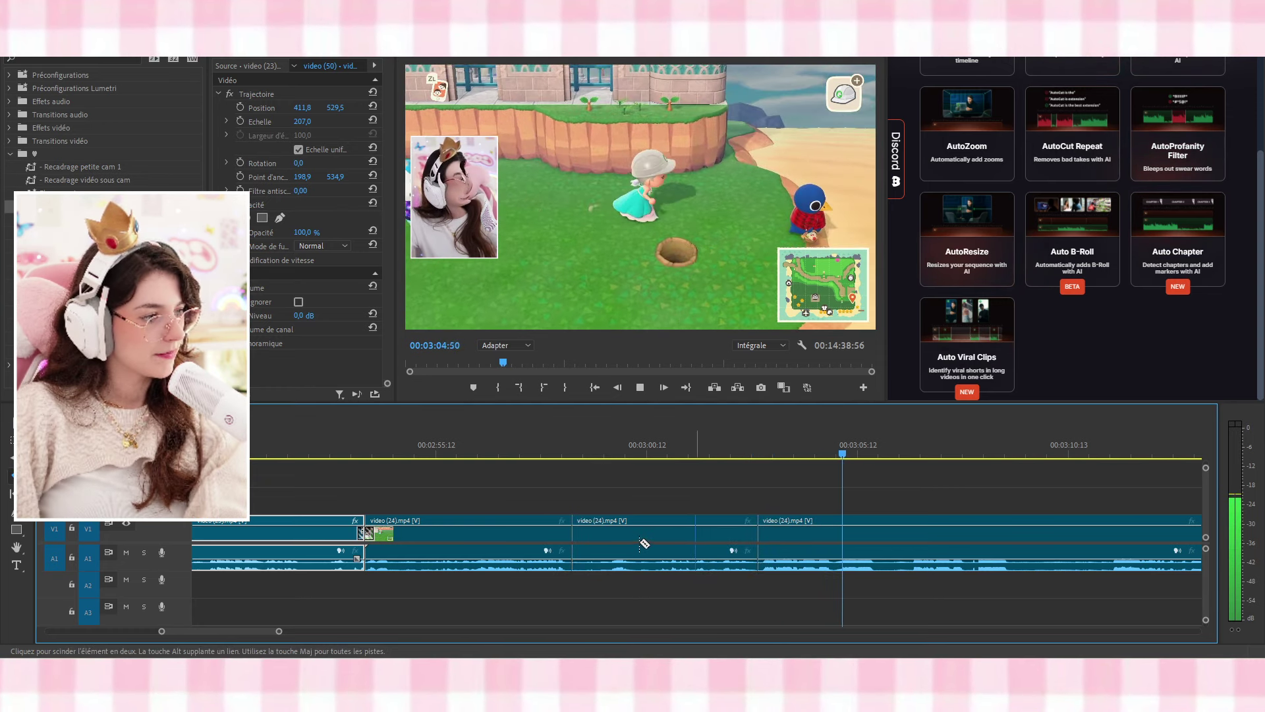
key(ctrl+z)
Delete the isolated middle piece of video (24) and close the gap it leaves
key(v)
click(643, 535)
key(Delete)
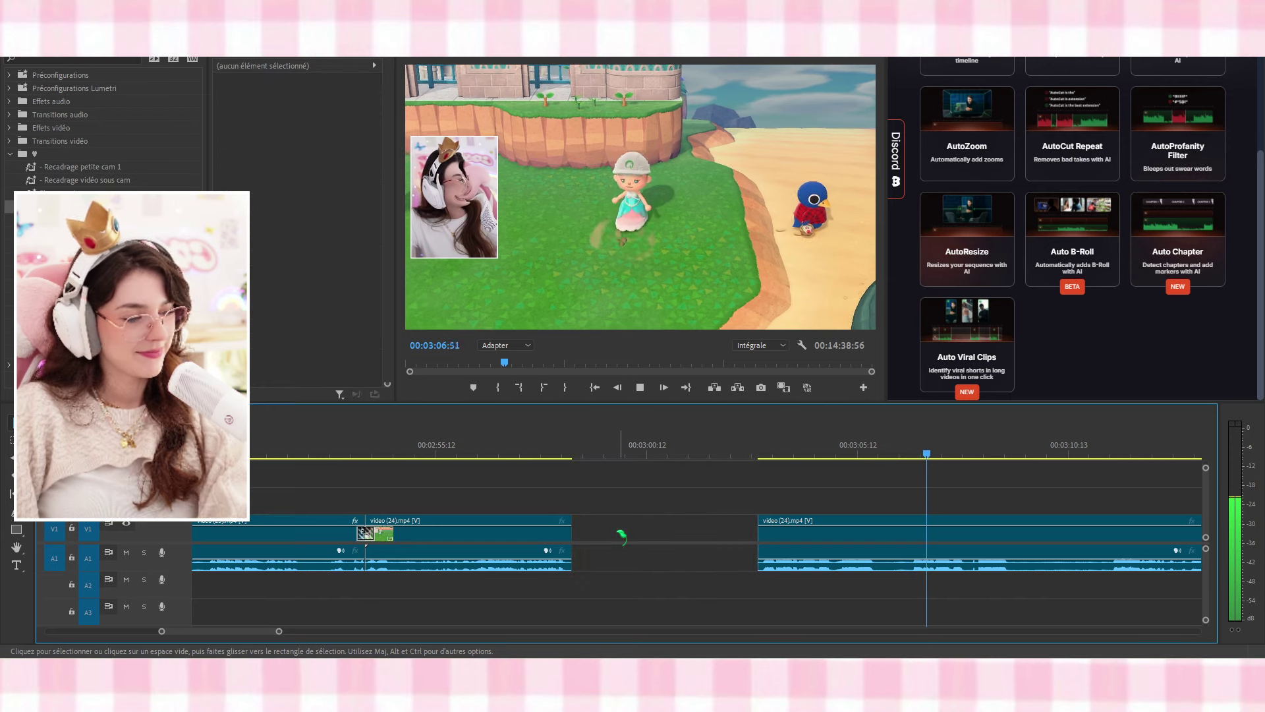
click(616, 531)
key(Delete)
Play through to video (24) and split it at about 00:03:01:17, 00:03:02:09, 00:03:04:30 and 00:03:06:50
scroll(296, 478, up, 10)
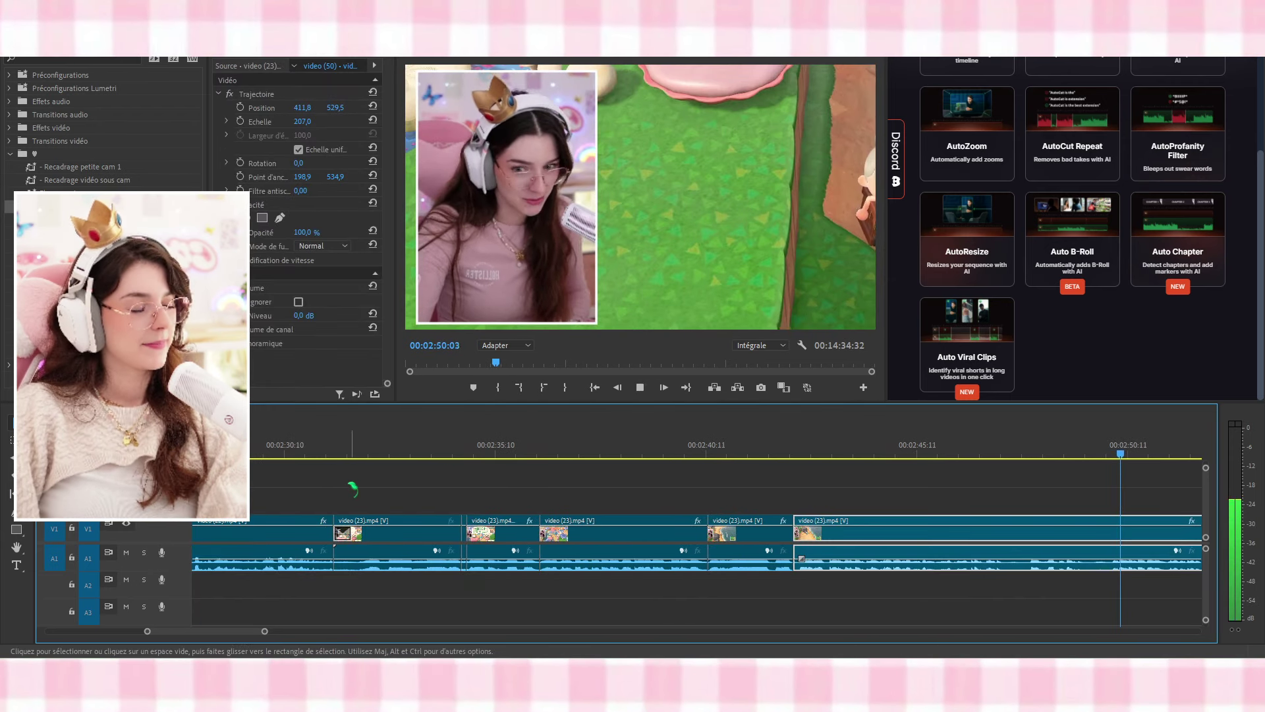
scroll(579, 491, down, 5)
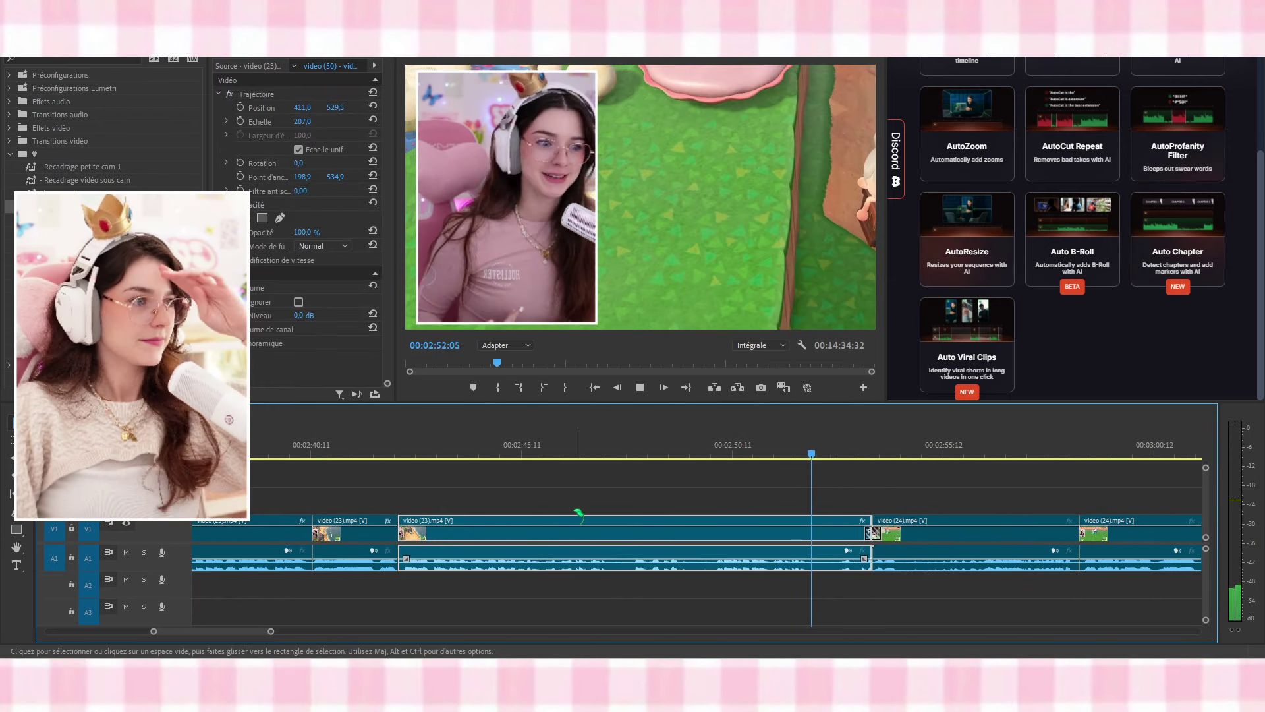
scroll(569, 505, down, 1)
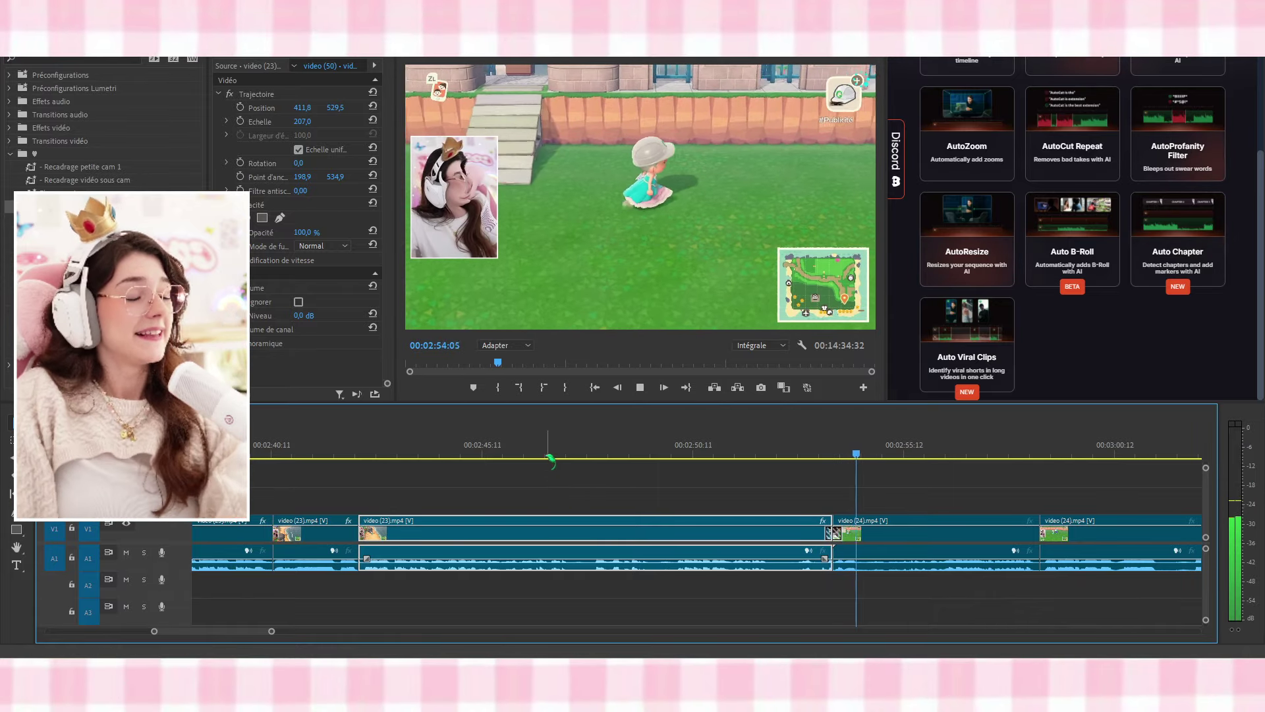
scroll(843, 566, down, 4)
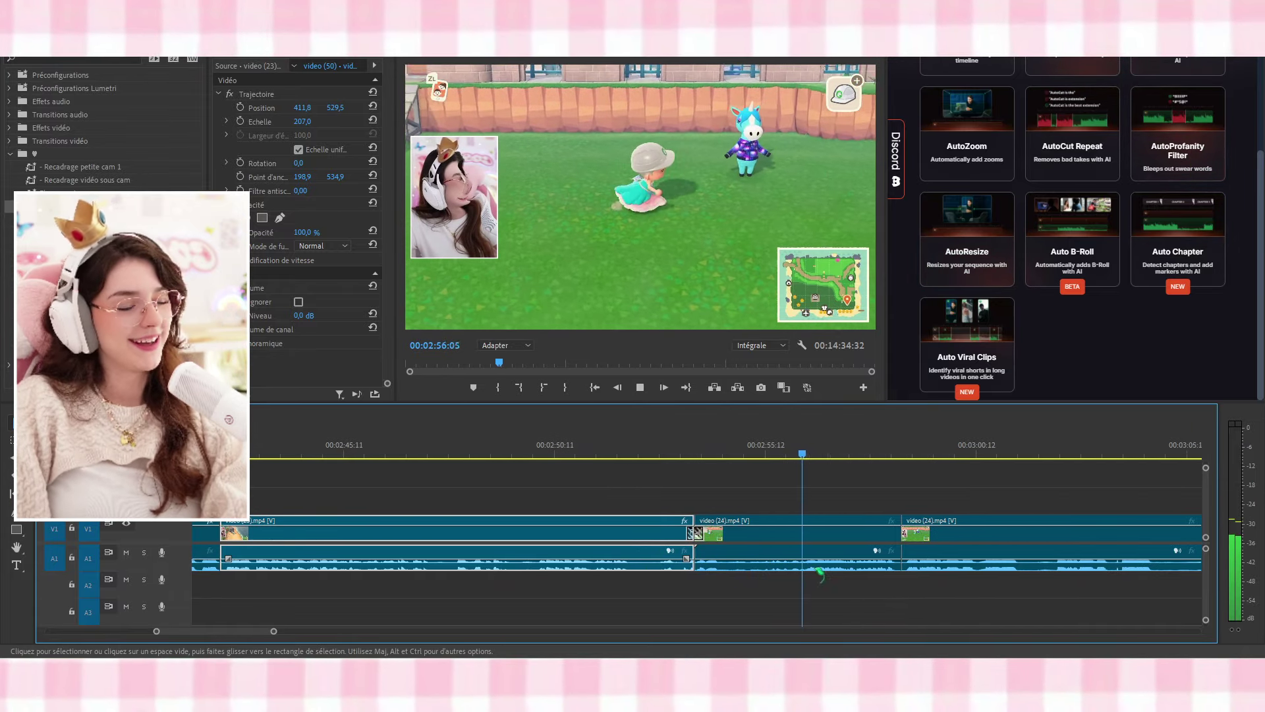
scroll(843, 564, down, 2)
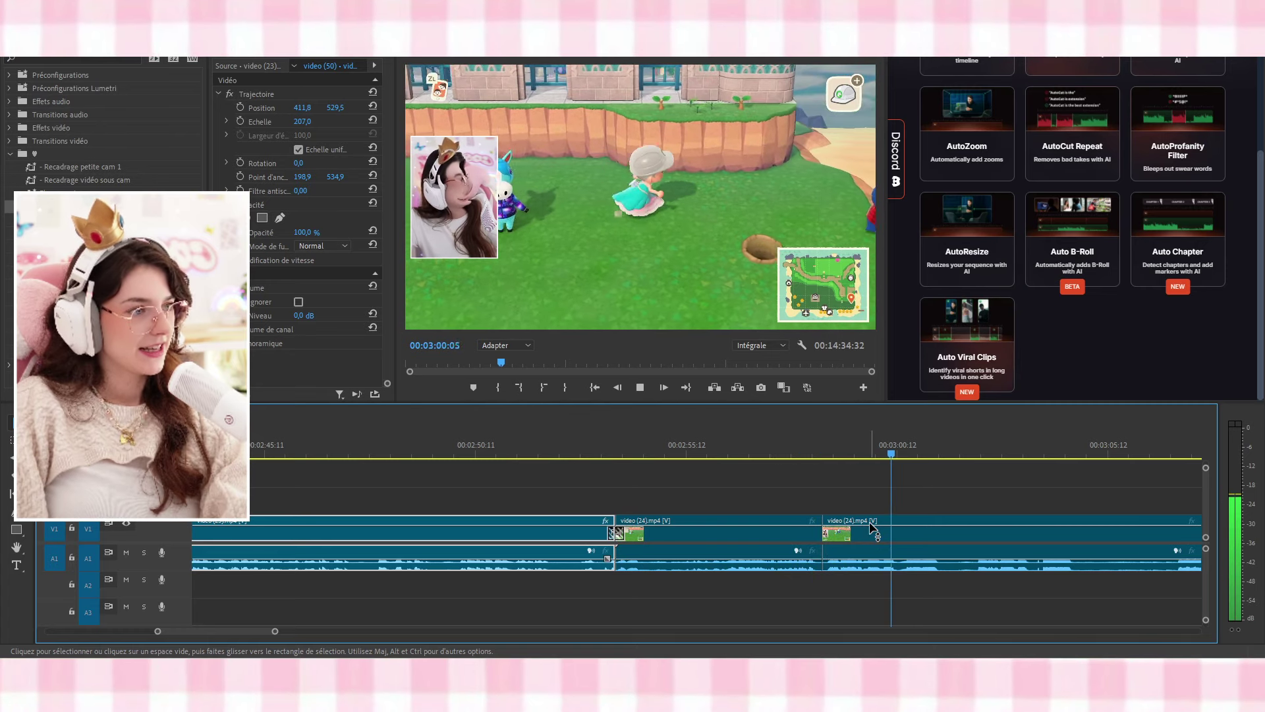
scroll(952, 539, down, 3)
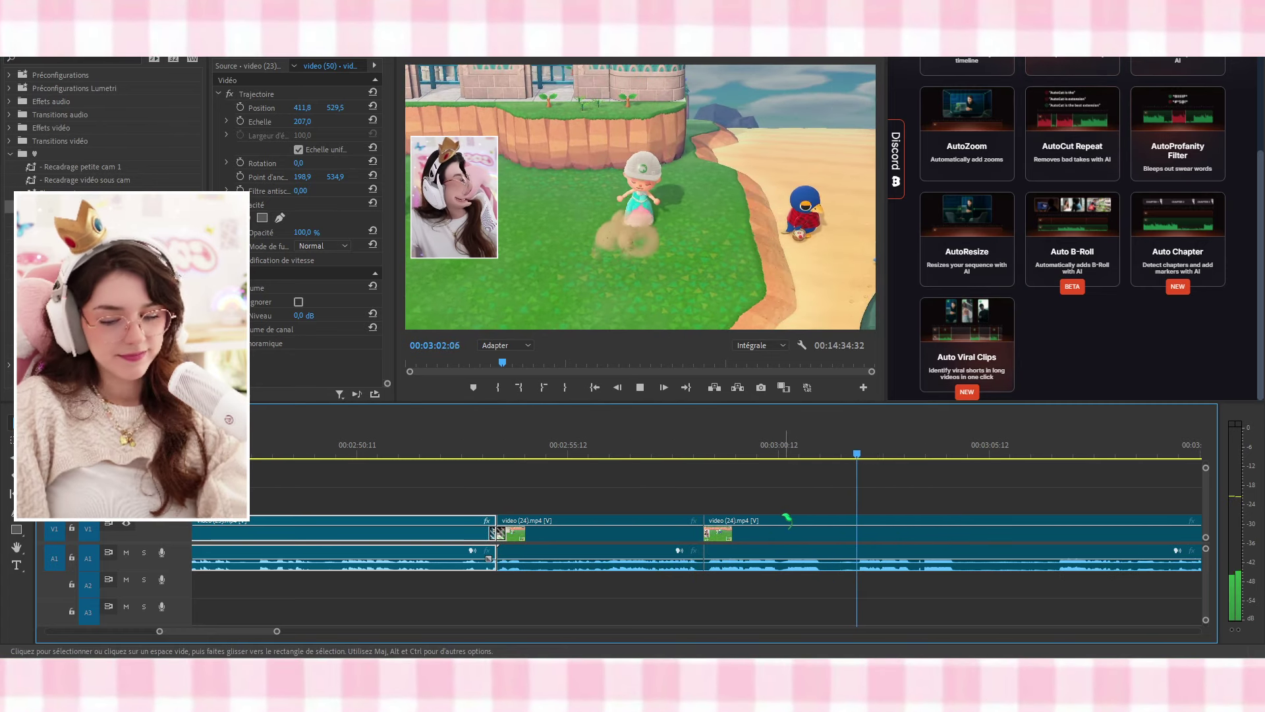
key(c)
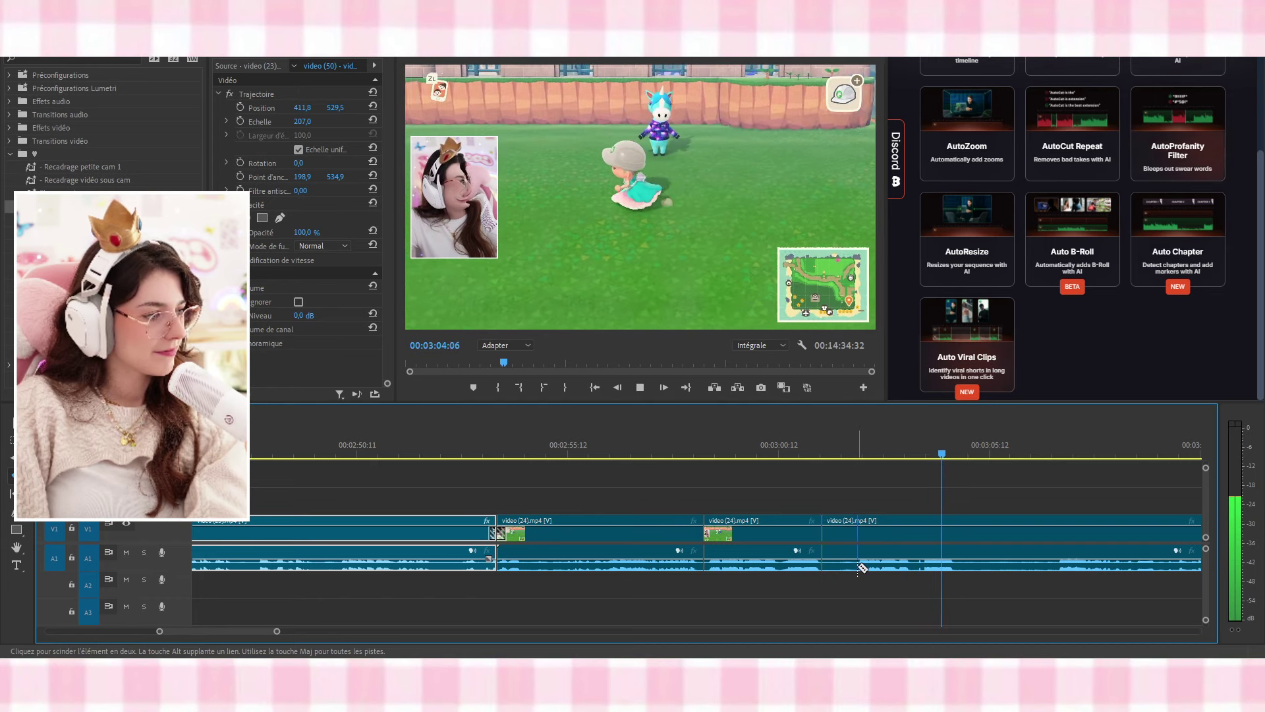
click(858, 567)
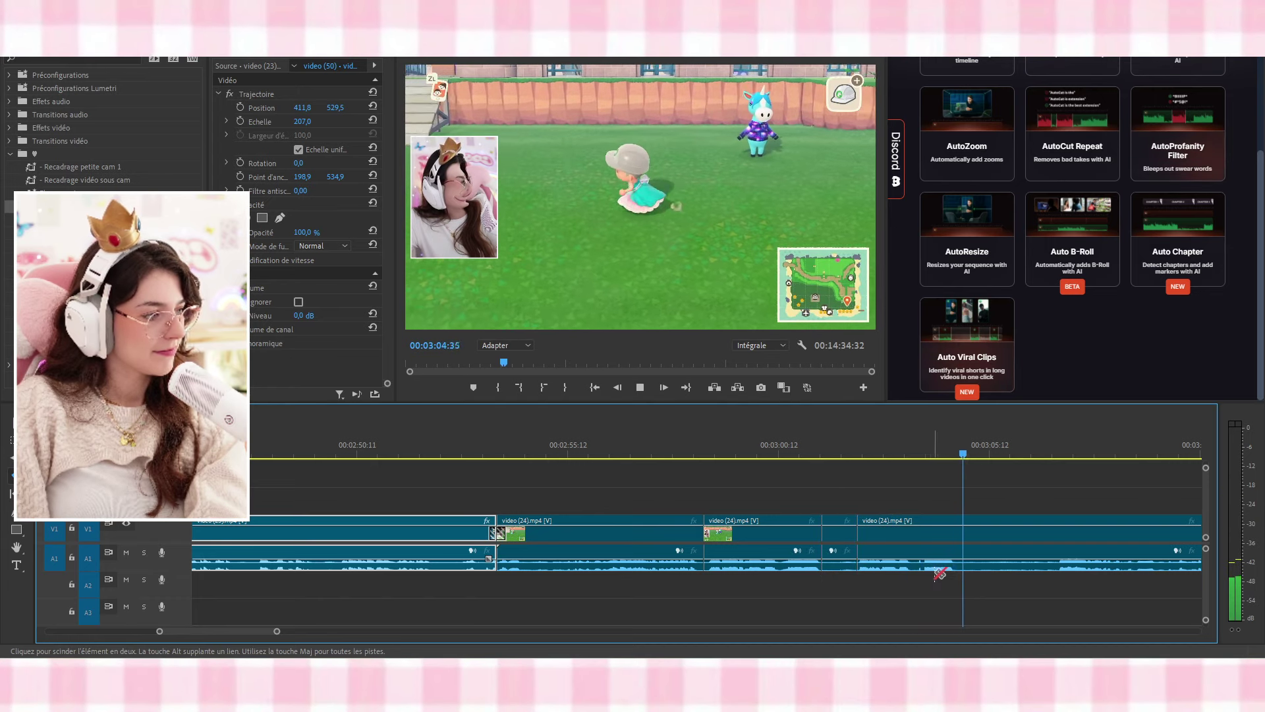
key(space)
click(1058, 564)
Ripple-delete the short video (24) piece starting near 00:03:01:17 and the dead piece before the last split
key(v)
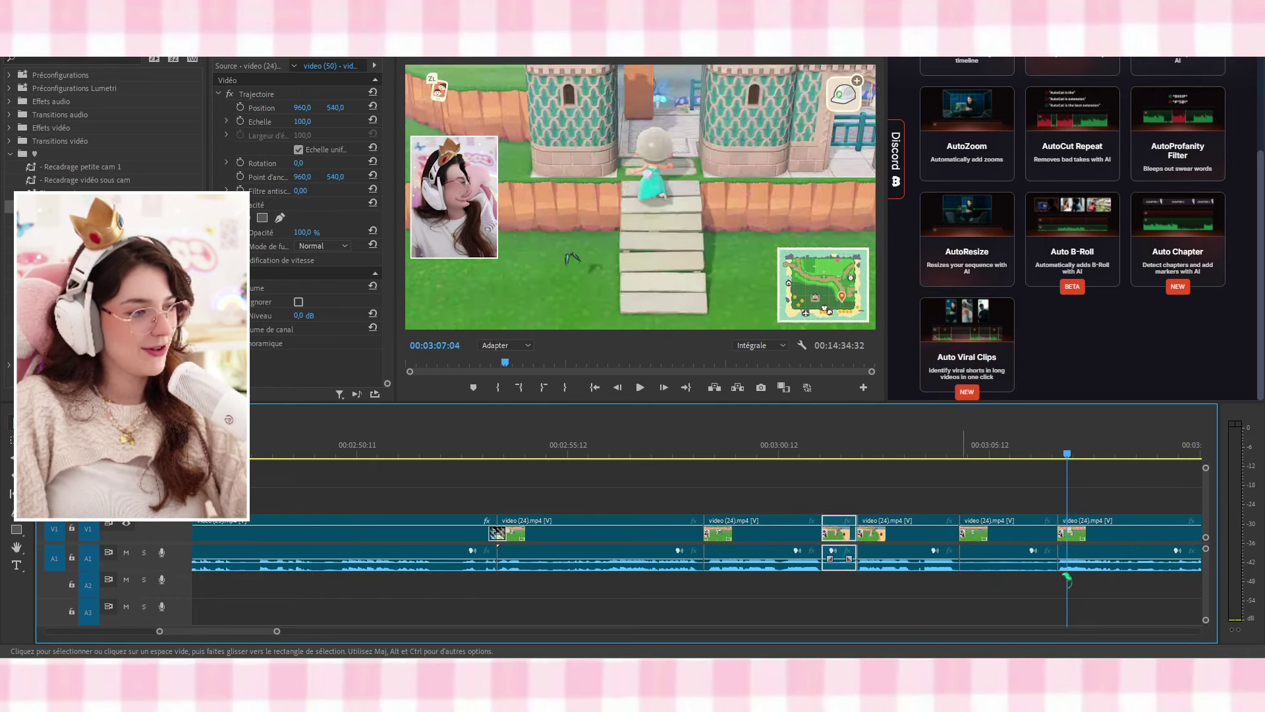
key(shift+Delete)
click(962, 530)
key(shift+Delete)
Enlarge the video (24) clip starting at about 00:02:58:27 to scale 207, position 411.8, 529.5, and play it from 00:03:00:02
click(774, 441)
key(space)
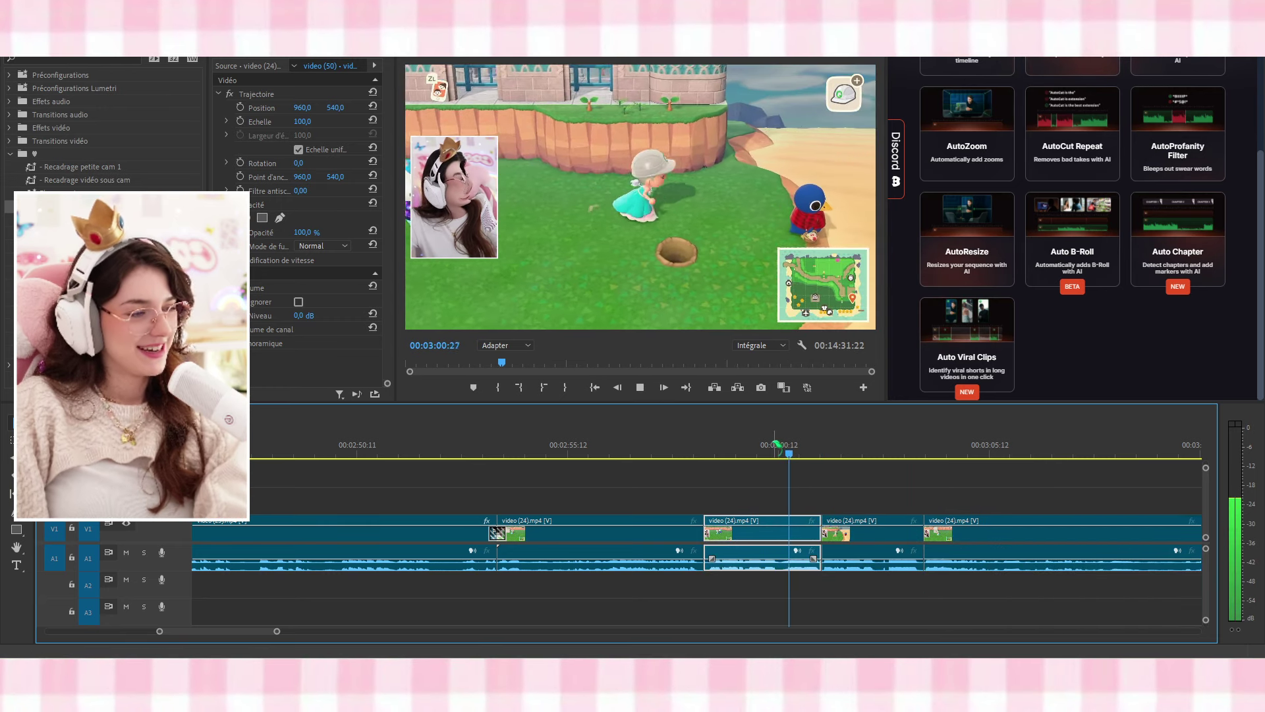
click(772, 456)
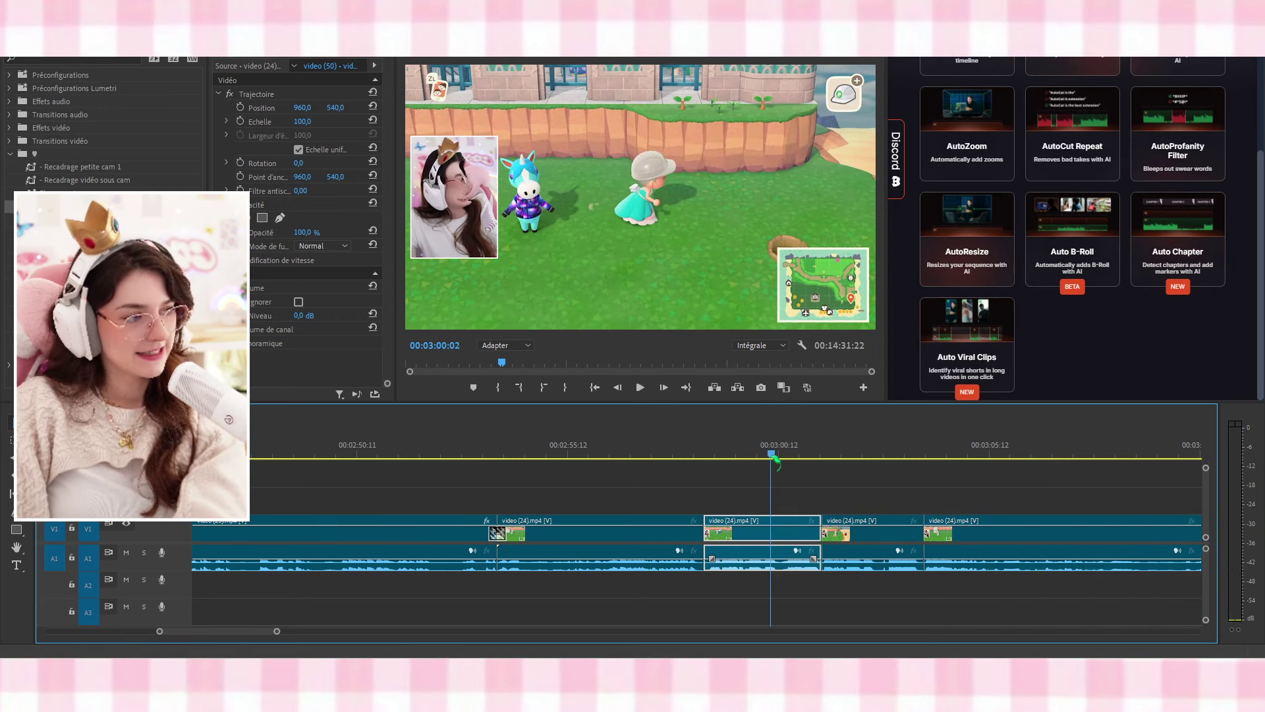
key(space)
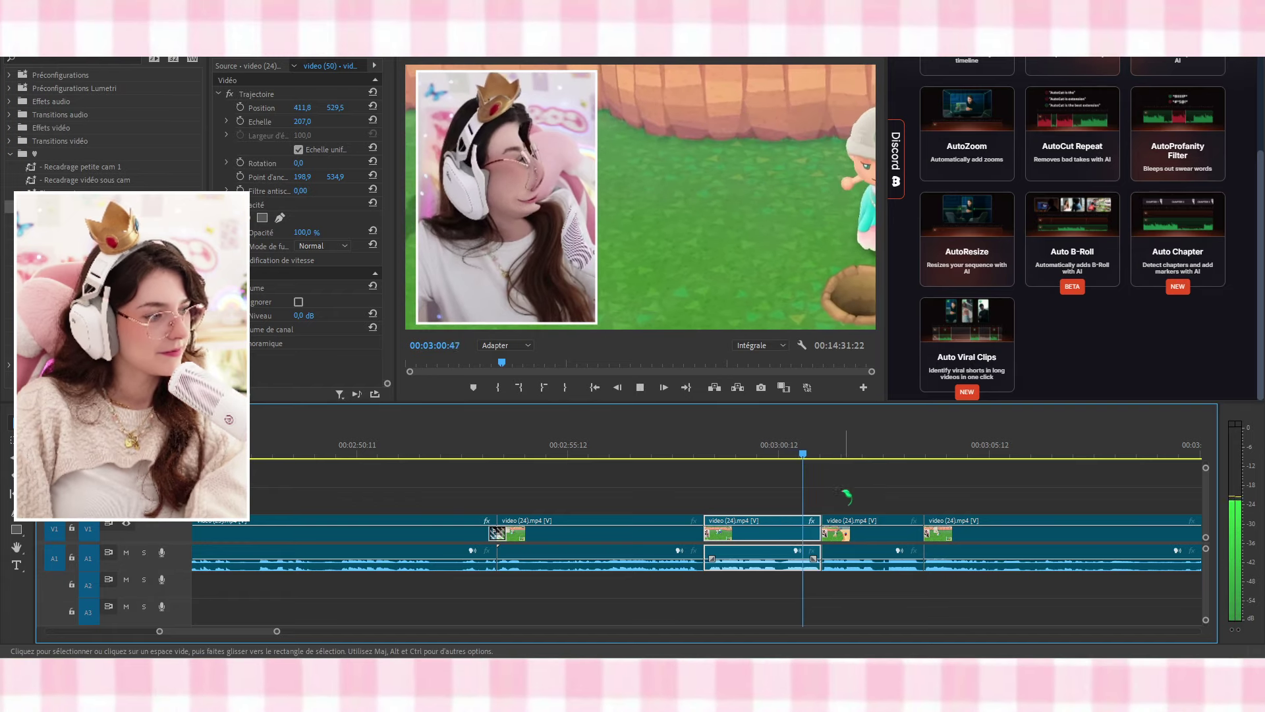
Split video (24) at about 00:03:02:47, 00:03:03:40, 00:03:10:53 and 00:03:12:21, and play it from 00:03:14:51
key(c)
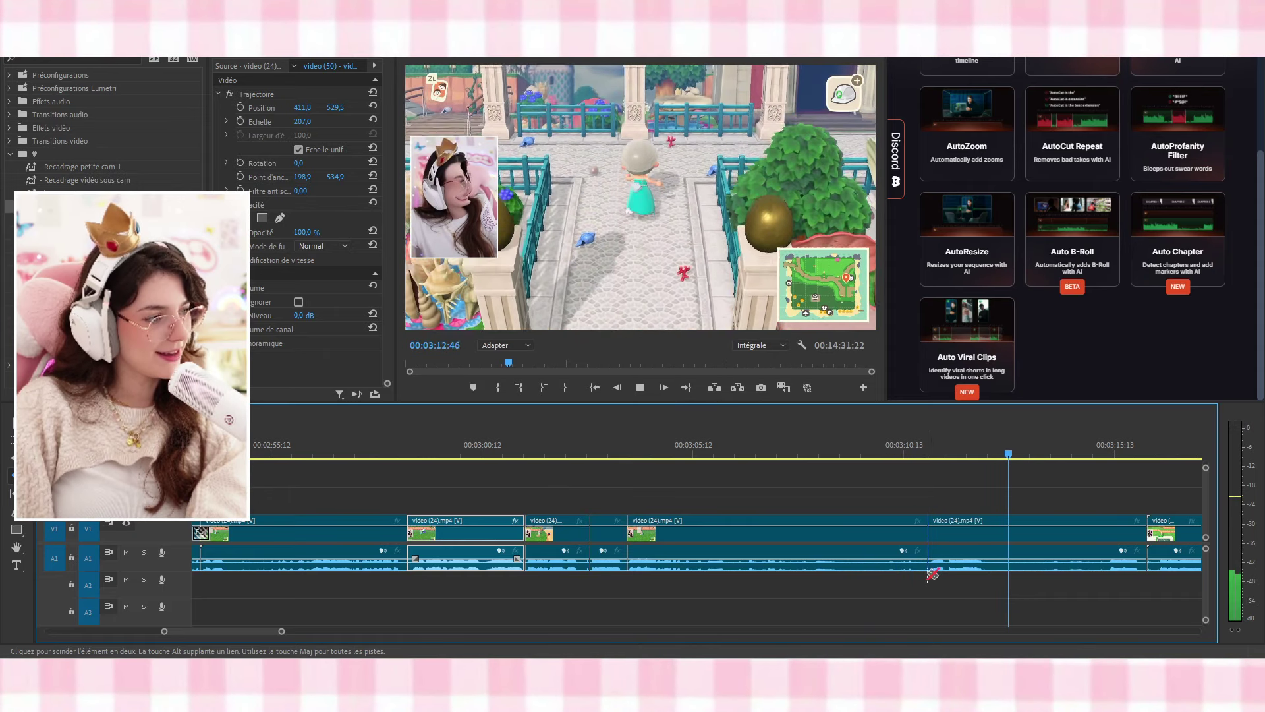
key(space)
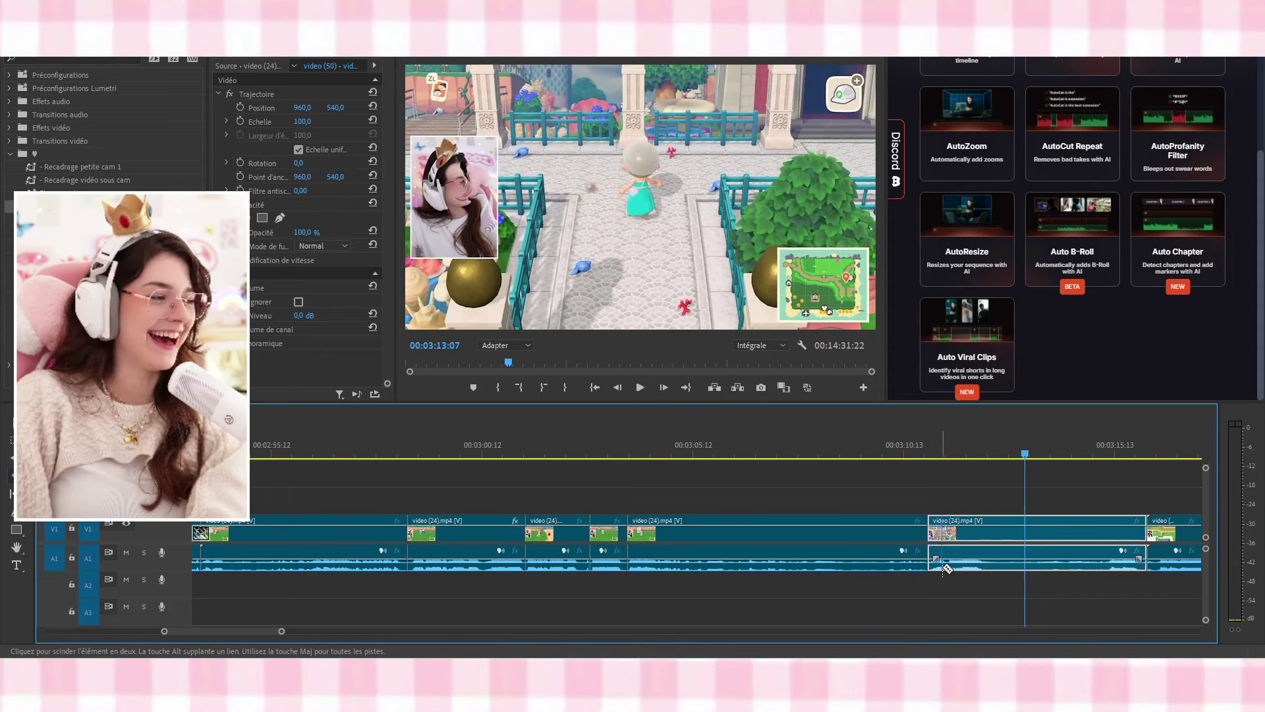
click(991, 563)
click(1100, 448)
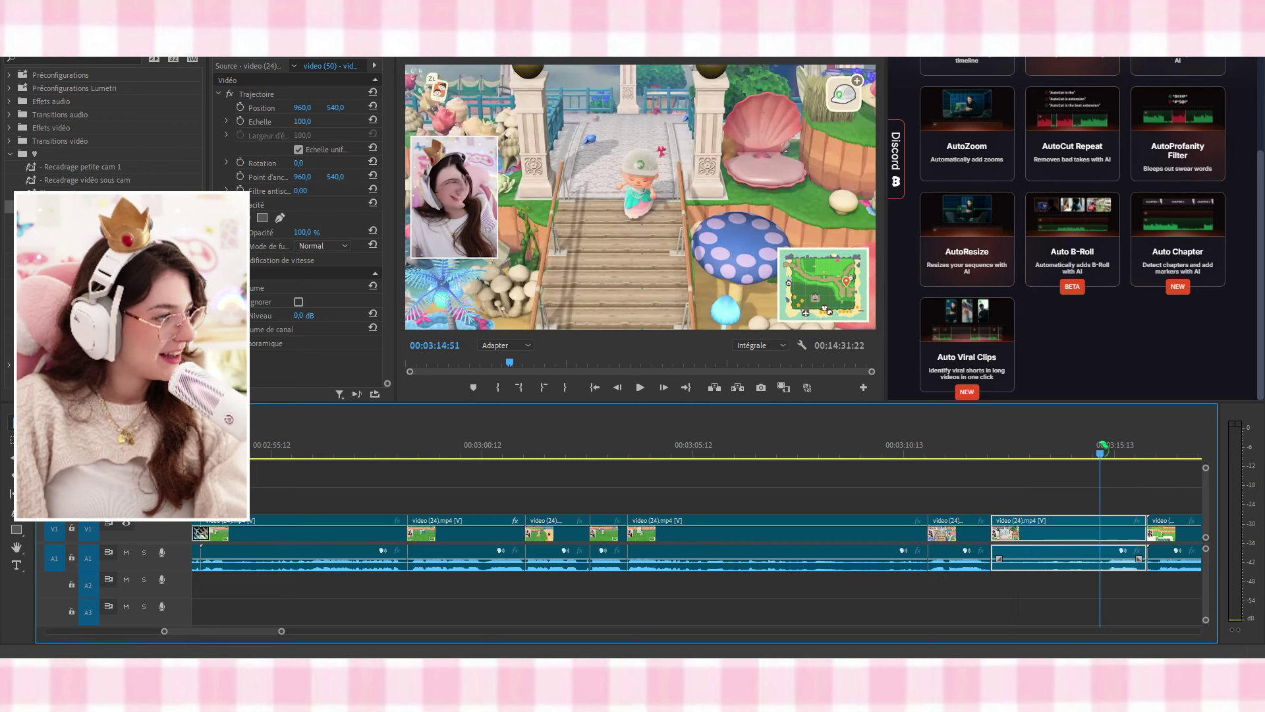
key(space)
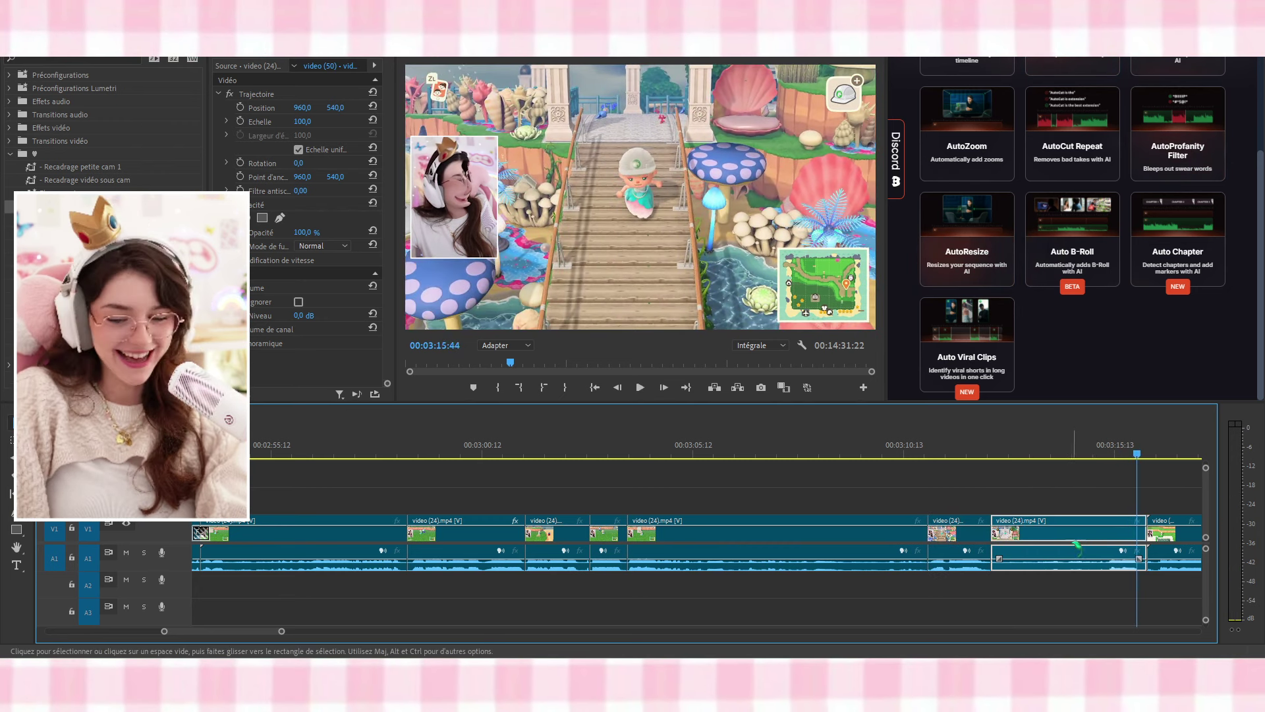
Split video (24) at about 00:03:15:00 and ripple-delete the pieces starting near 00:03:12:21 and 00:03:03:40
key(c)
click(1107, 567)
key(v)
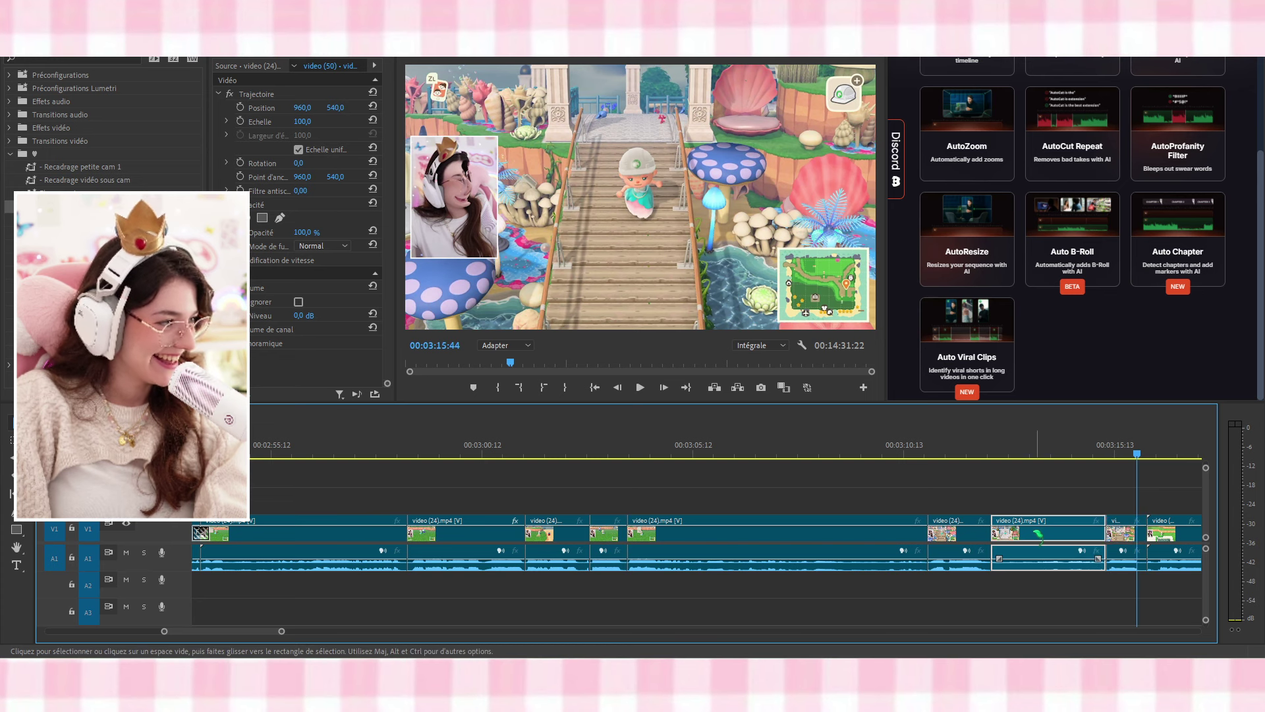
key(shift+Delete)
click(748, 524)
key(shift+Delete)
Ripple-delete the short video (24) piece starting near 00:03:02:47 and play the sequence from about 00:03:02:00
key(Up)
key(Up)
key(Up)
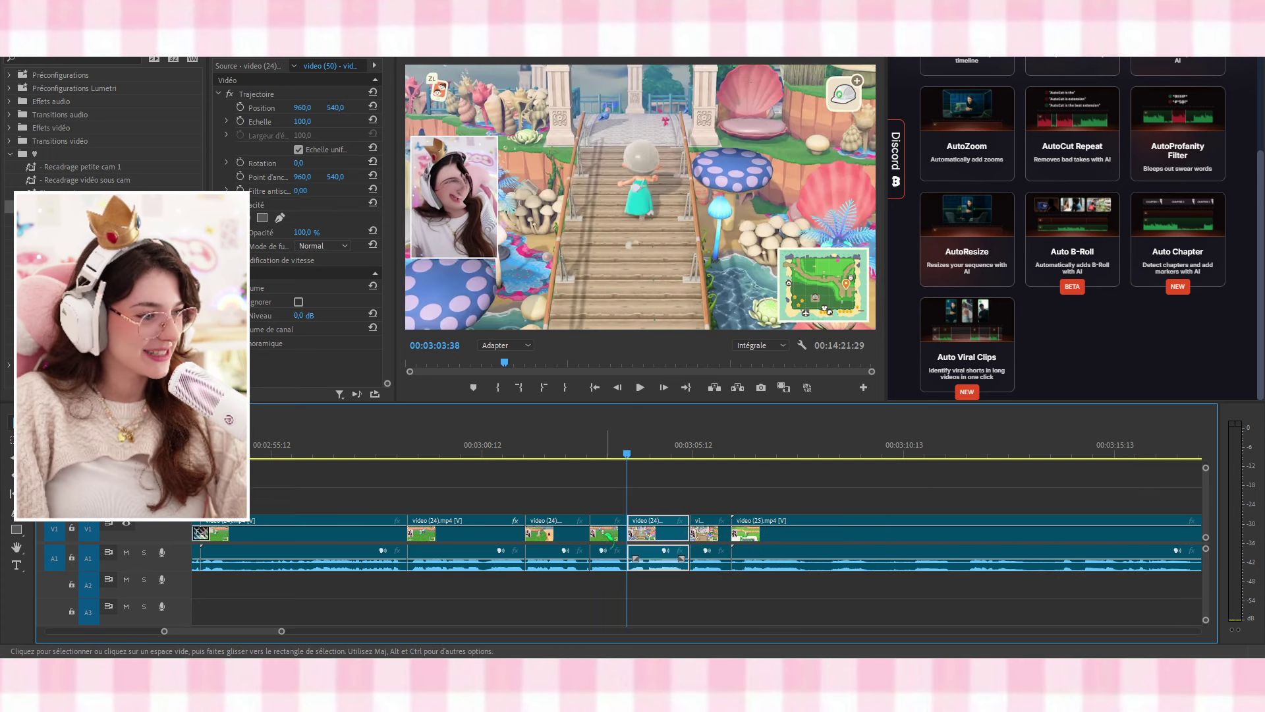
click(604, 532)
key(shift+Delete)
key(Up)
click(566, 445)
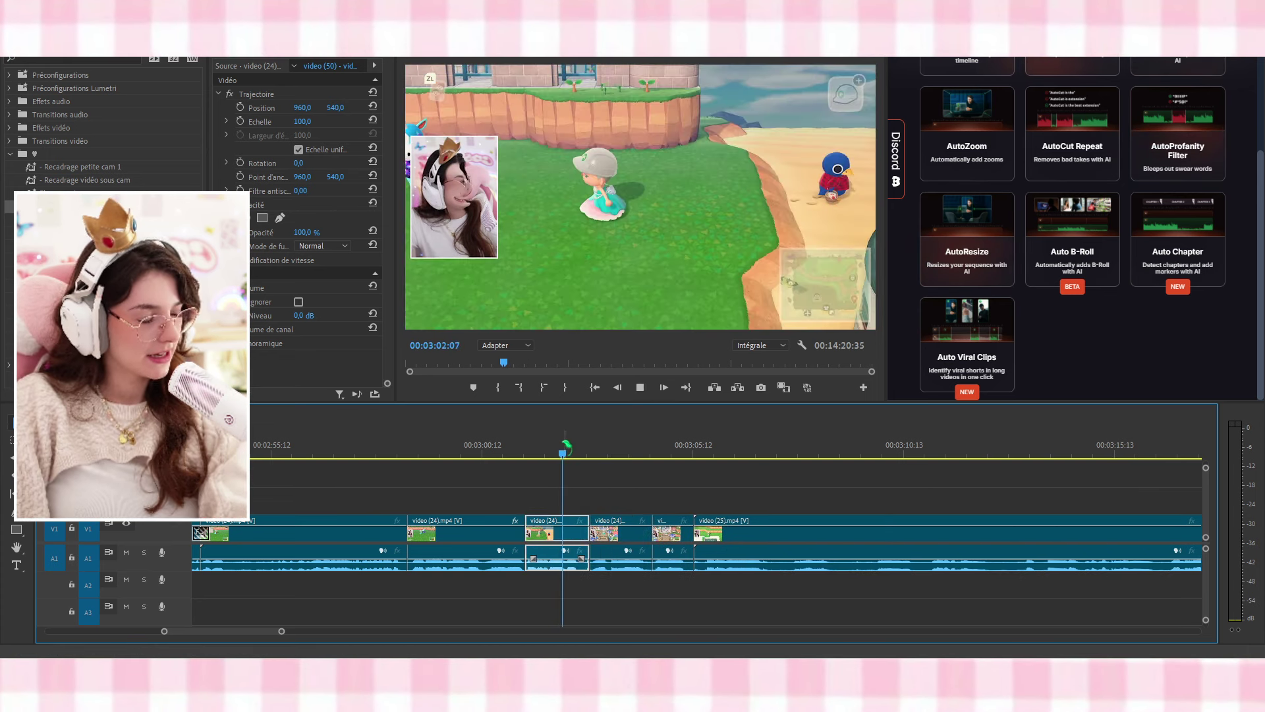
key(space)
Paste the enlarged framing, scale 207 and position 411.8, 529.5, onto the last two video (24) clips before video (25)
click(631, 541)
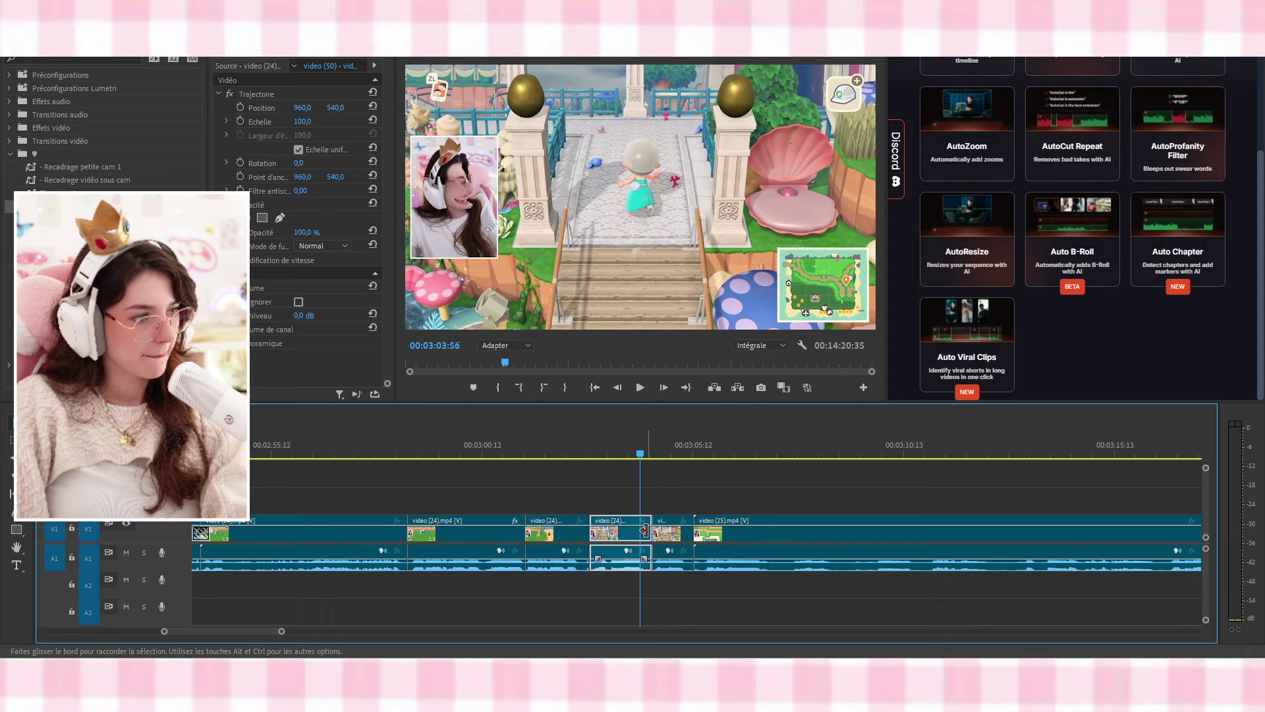
key(space)
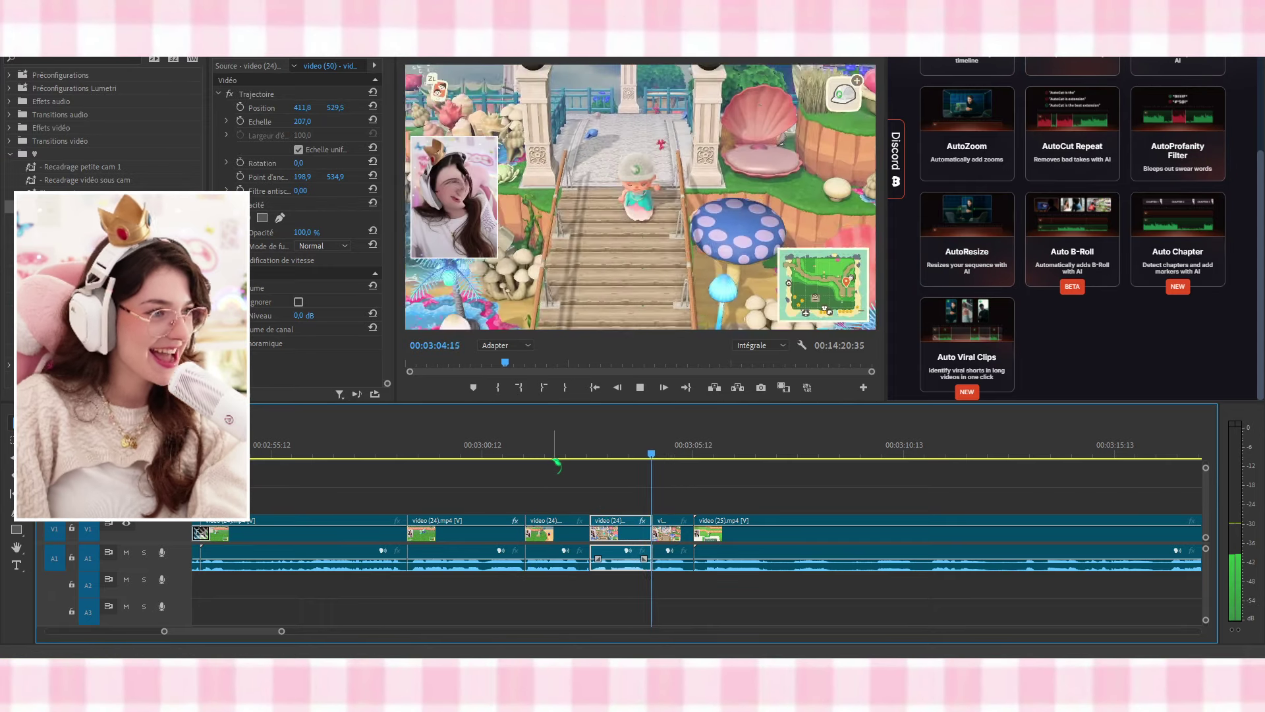
click(685, 551)
key(ctrl+alt+v)
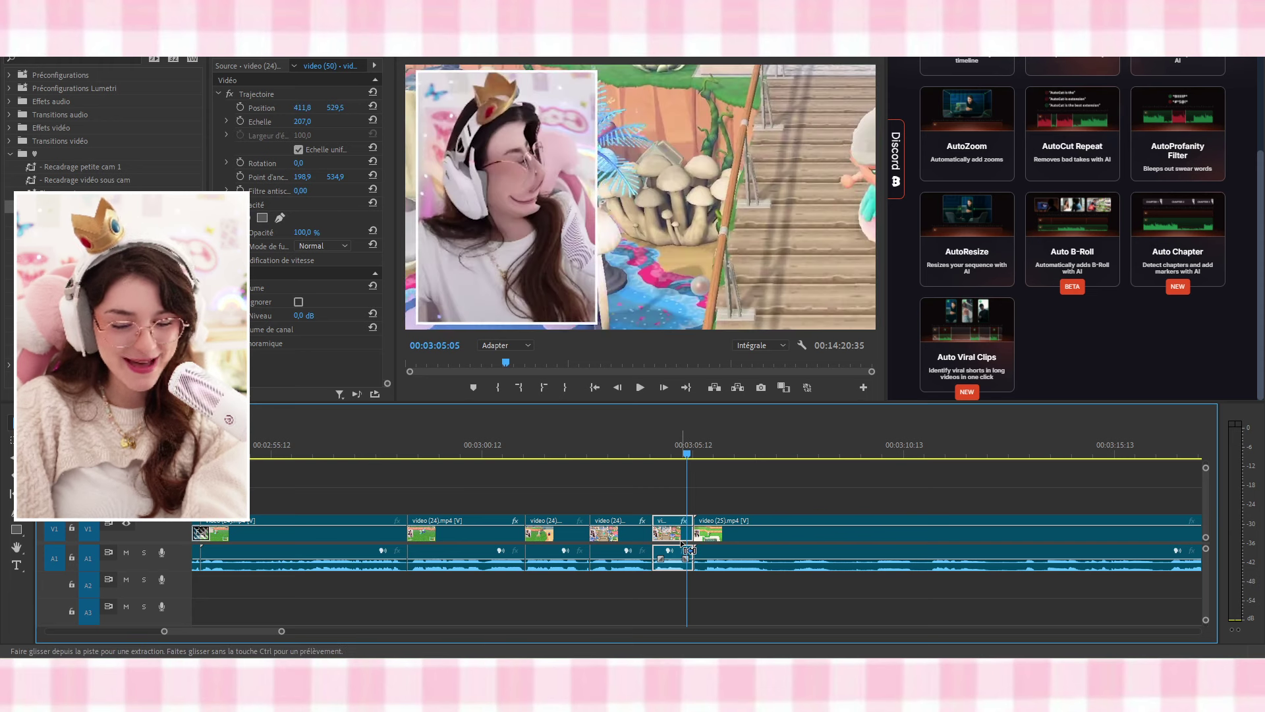
Add a video transition at the cut between video (24) and video (25), and play the sequence from 00:02:56:20
key(shift+7)
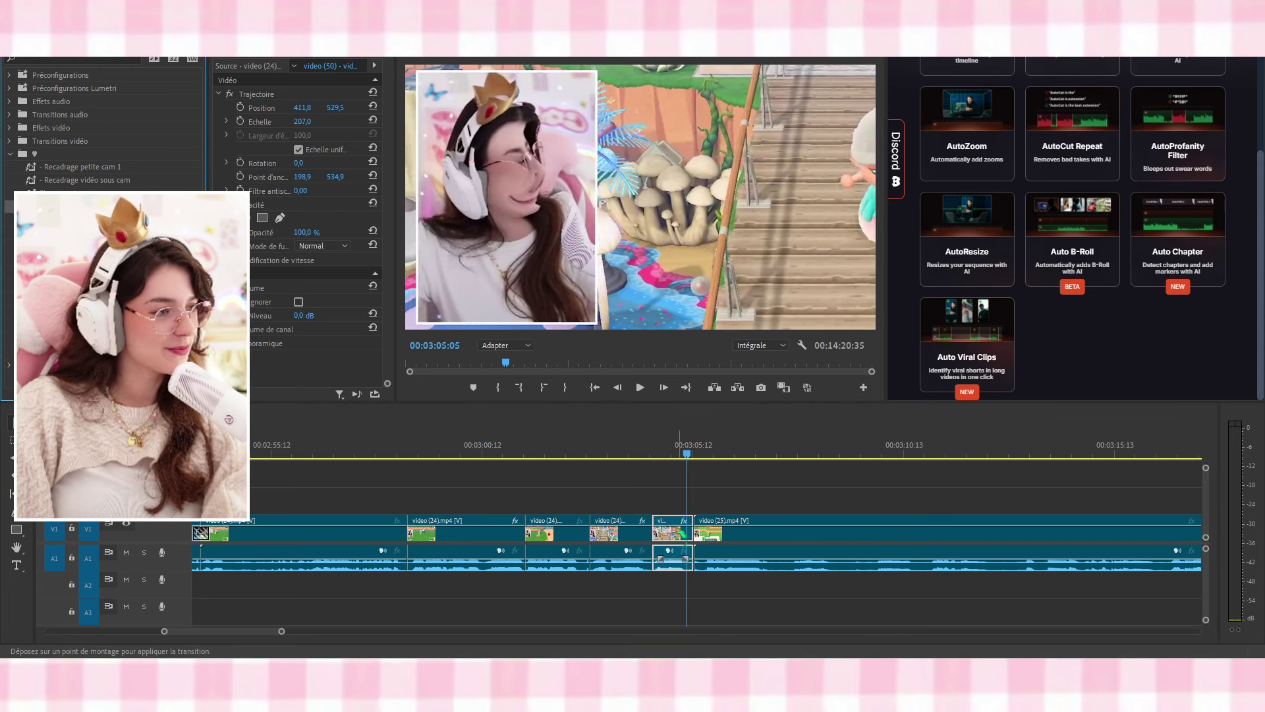
key(ctrl+d)
click(730, 342)
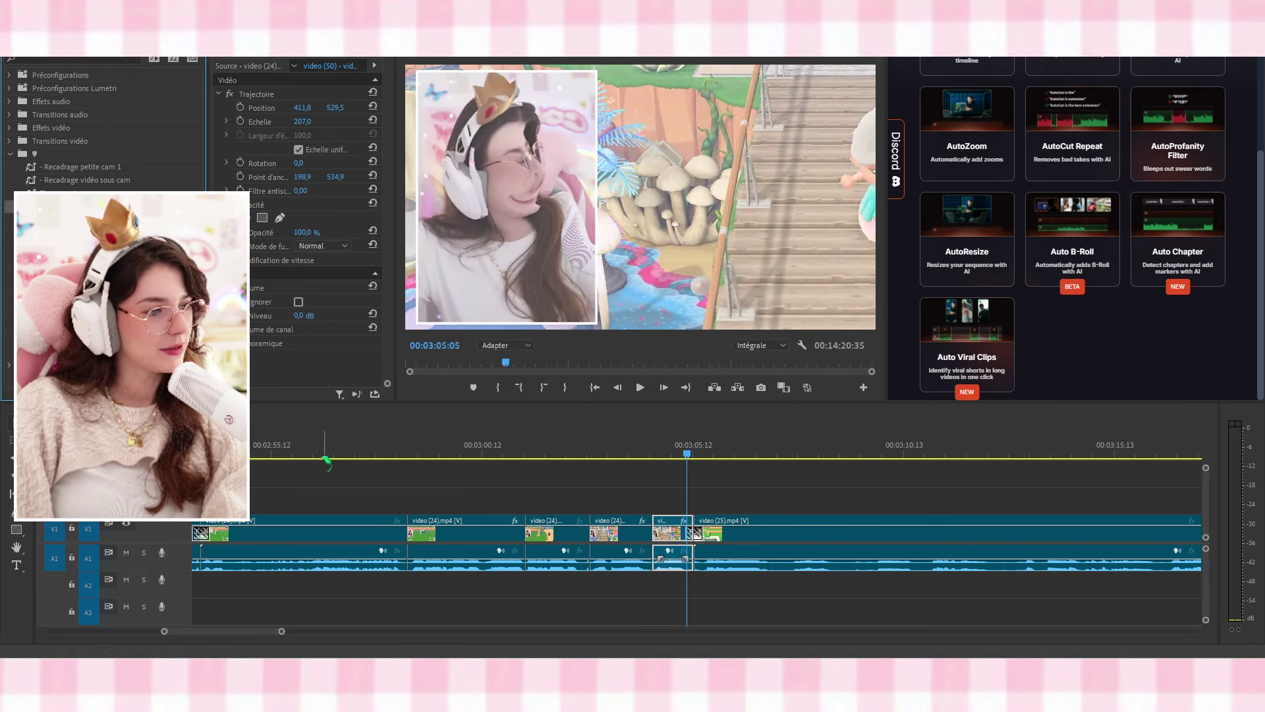
click(319, 455)
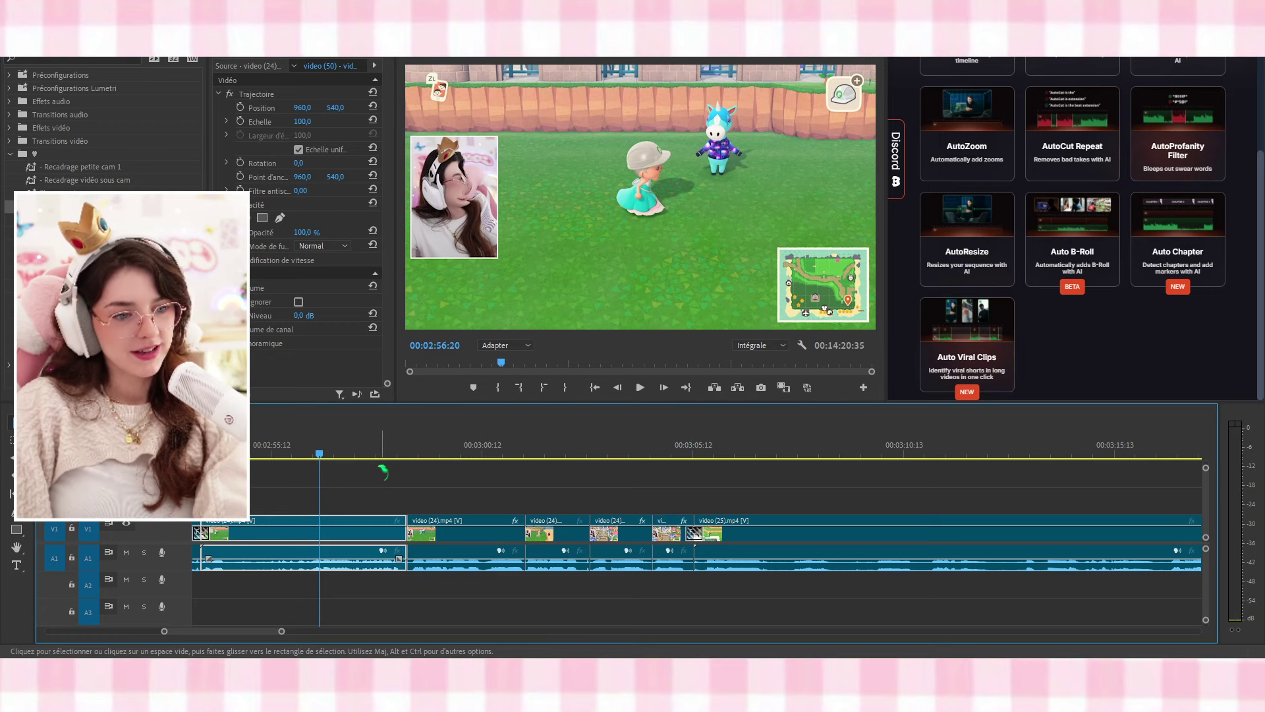
key(space)
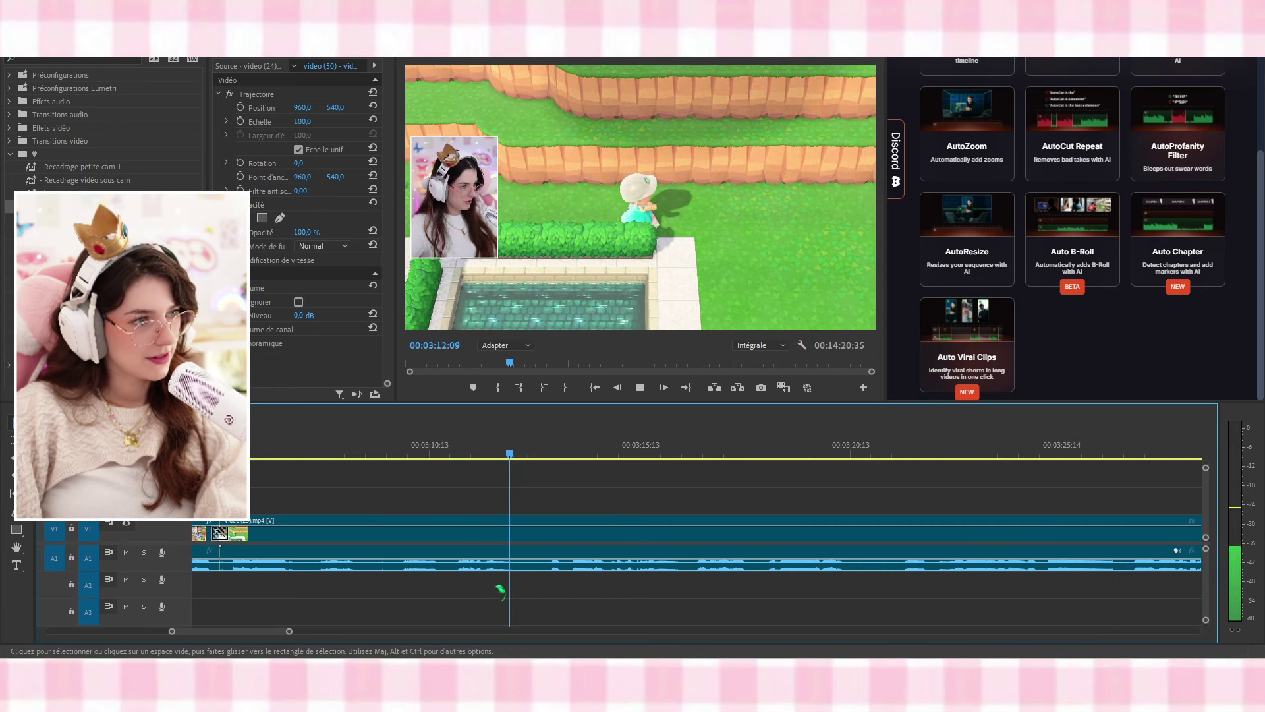
Start Position and Scale keyframes on video (25) at 00:03:05:20
key(space)
click(392, 486)
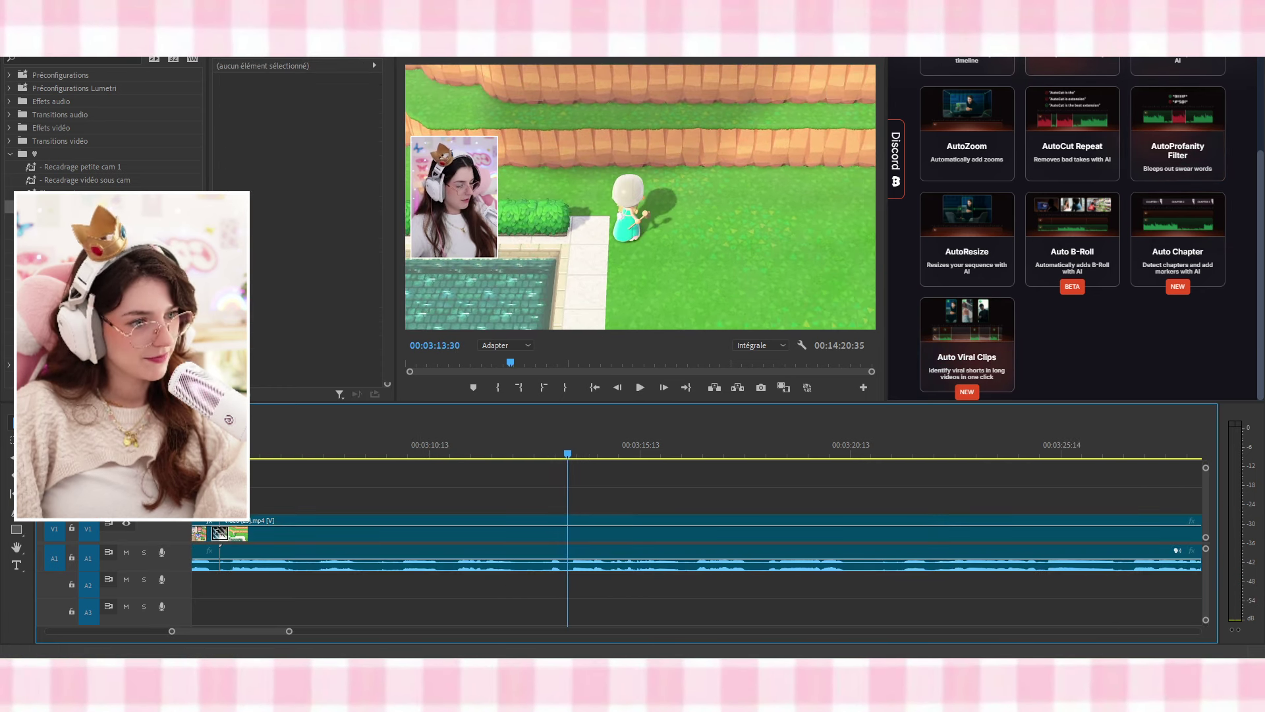
click(225, 558)
click(240, 107)
click(240, 121)
Shorten the end of video (25) to about 00:03:38:33 and close the gap before video (26)
scroll(967, 572, down, 5)
scroll(967, 572, down, 3)
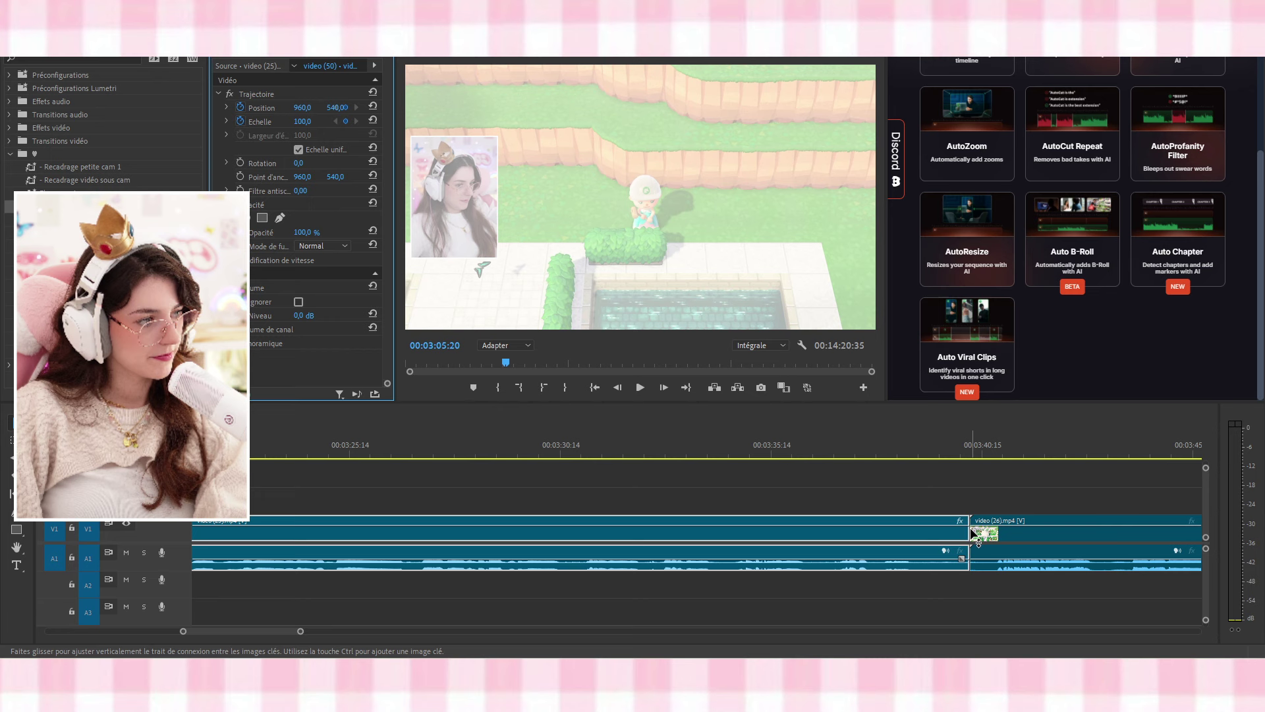
drag(971, 532, 913, 531)
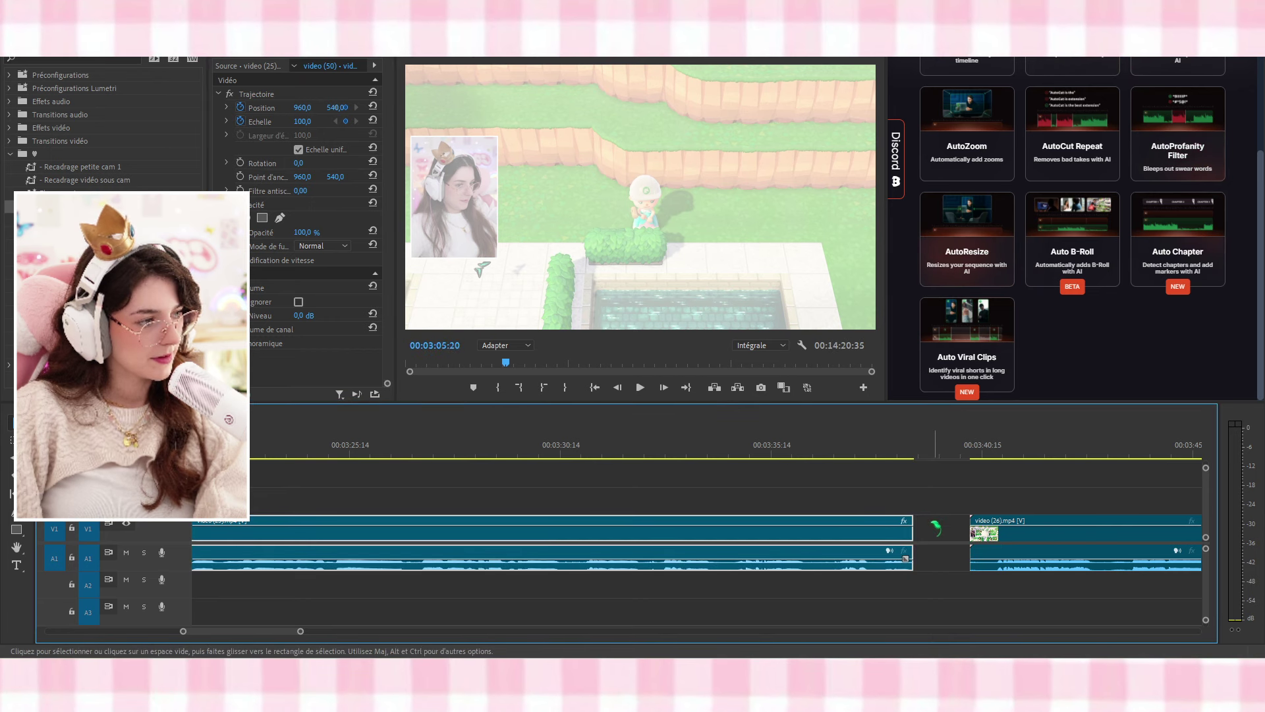
click(939, 527)
key(Delete)
click(911, 453)
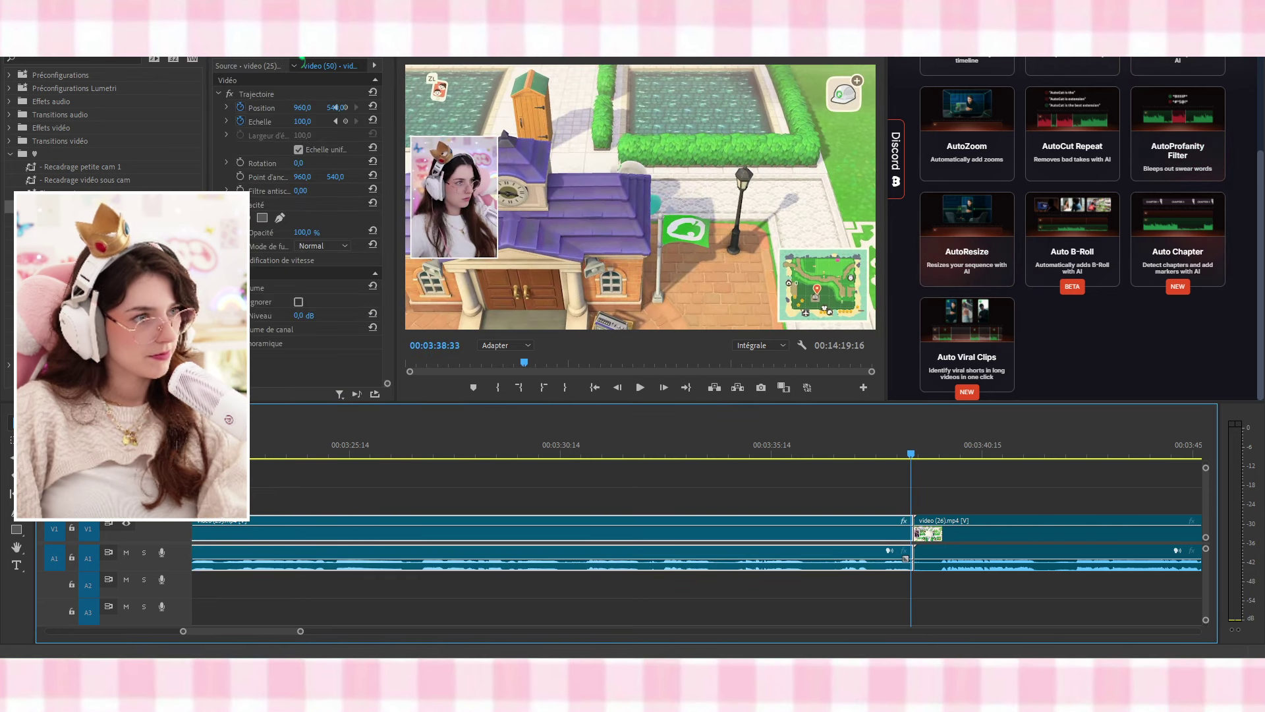
At 00:03:38:33, zoom video (25) onto the camera at scale 321, position about 3033, 609, and play it from about 00:03:09:35
click(257, 93)
drag(641, 198, 751, 214)
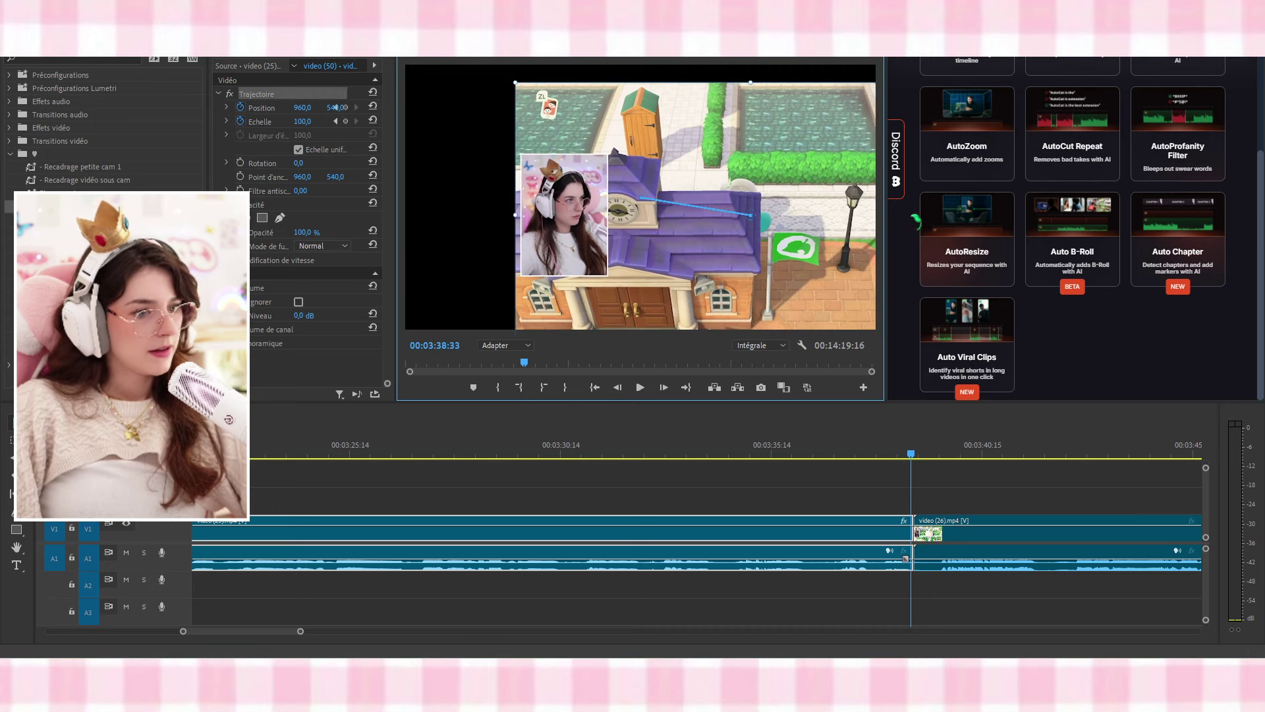
drag(912, 214, 869, 246)
key(ctrl+z)
drag(682, 197, 354, 198)
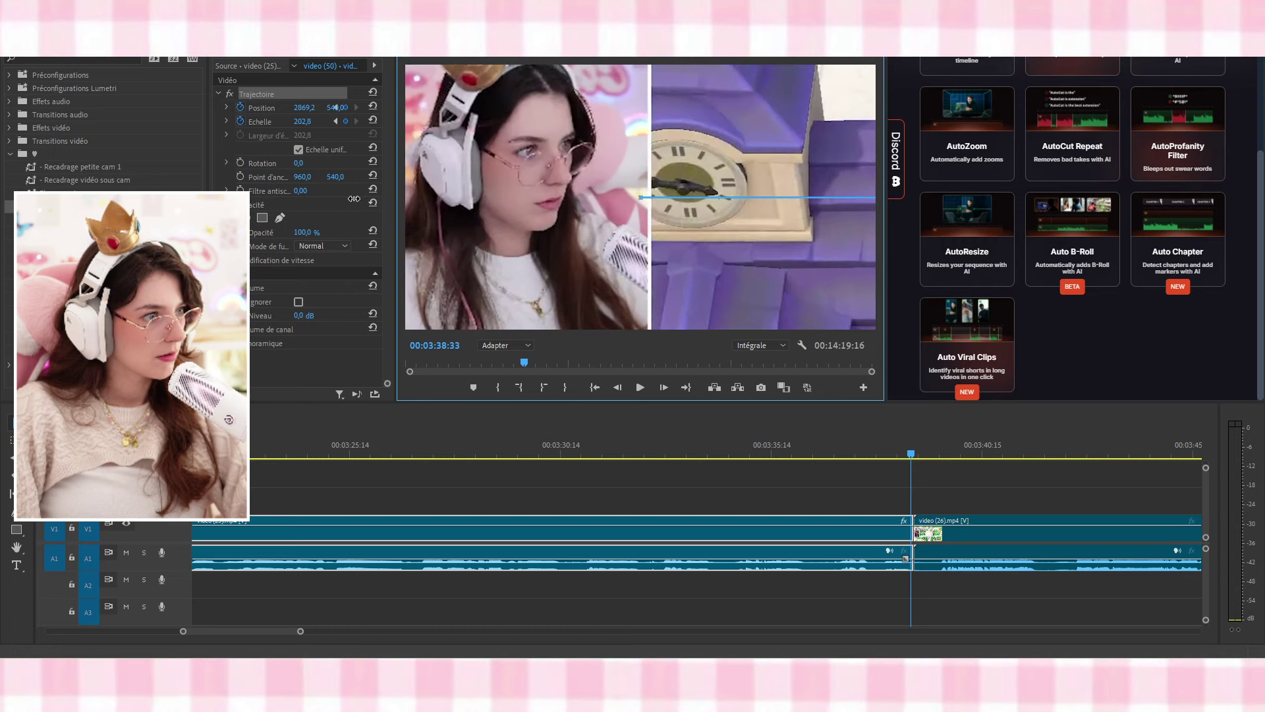
drag(505, 264, 568, 278)
drag(640, 197, 641, 213)
click(751, 453)
scroll(580, 485, up, 5)
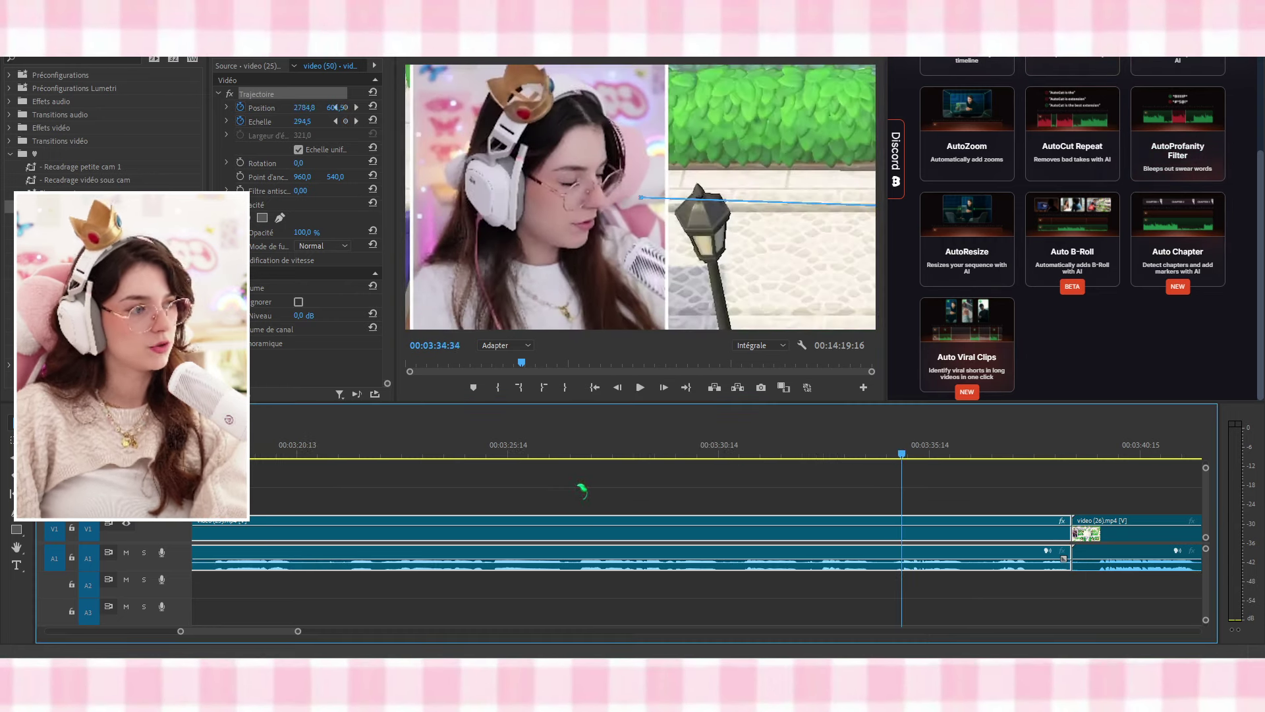
scroll(587, 488, up, 8)
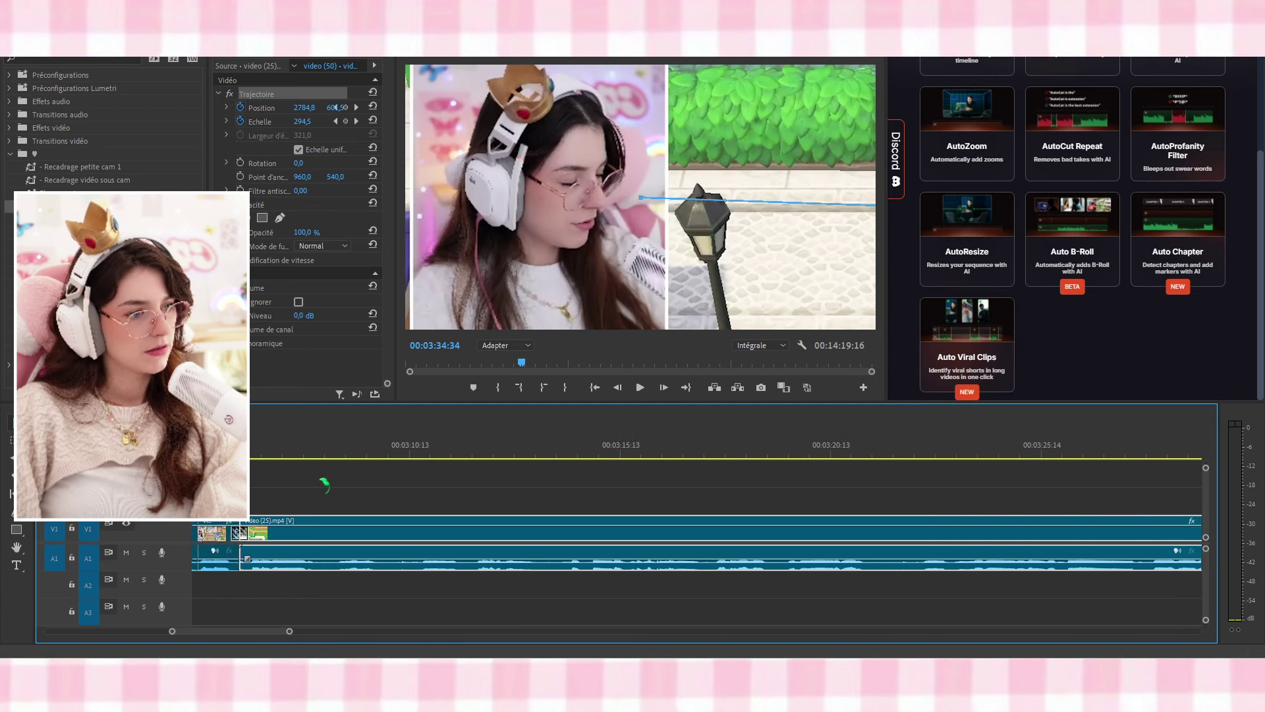
click(384, 455)
key(space)
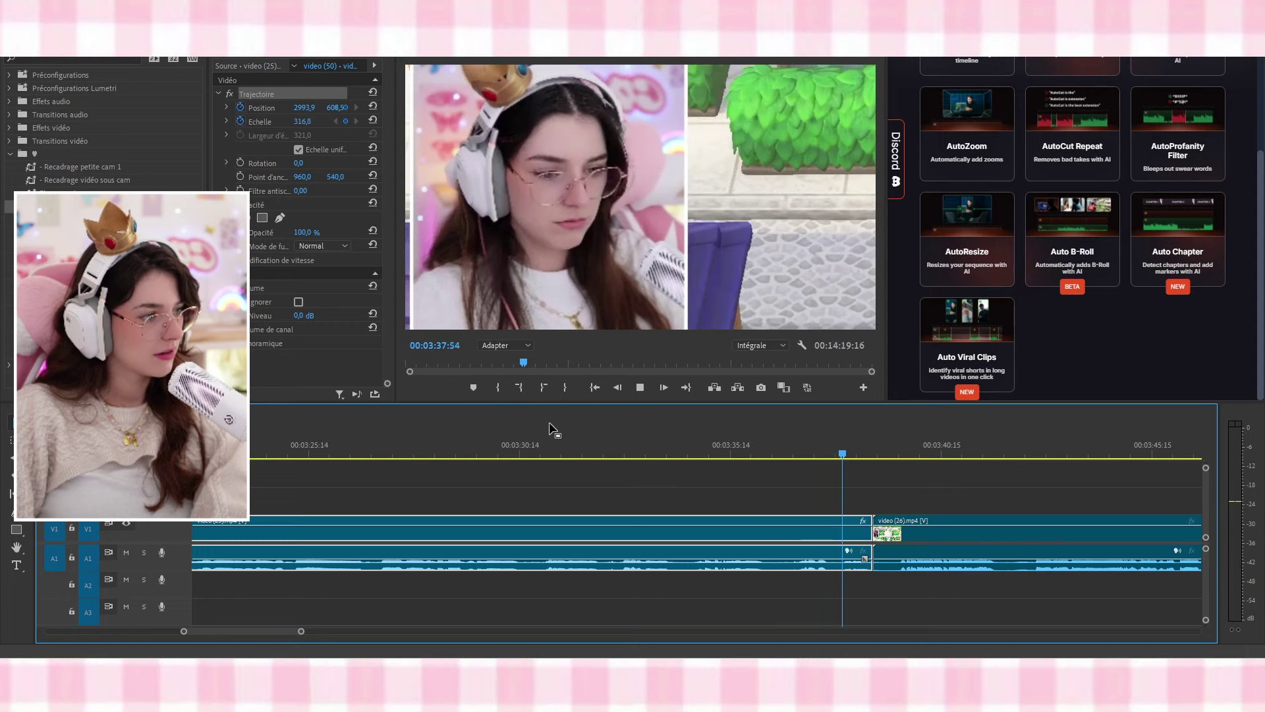
At 00:03:38:11, enlarge video (25) to scale 494.4 centred on the face, and replay the end of the clip
key(space)
drag(528, 264, 830, 285)
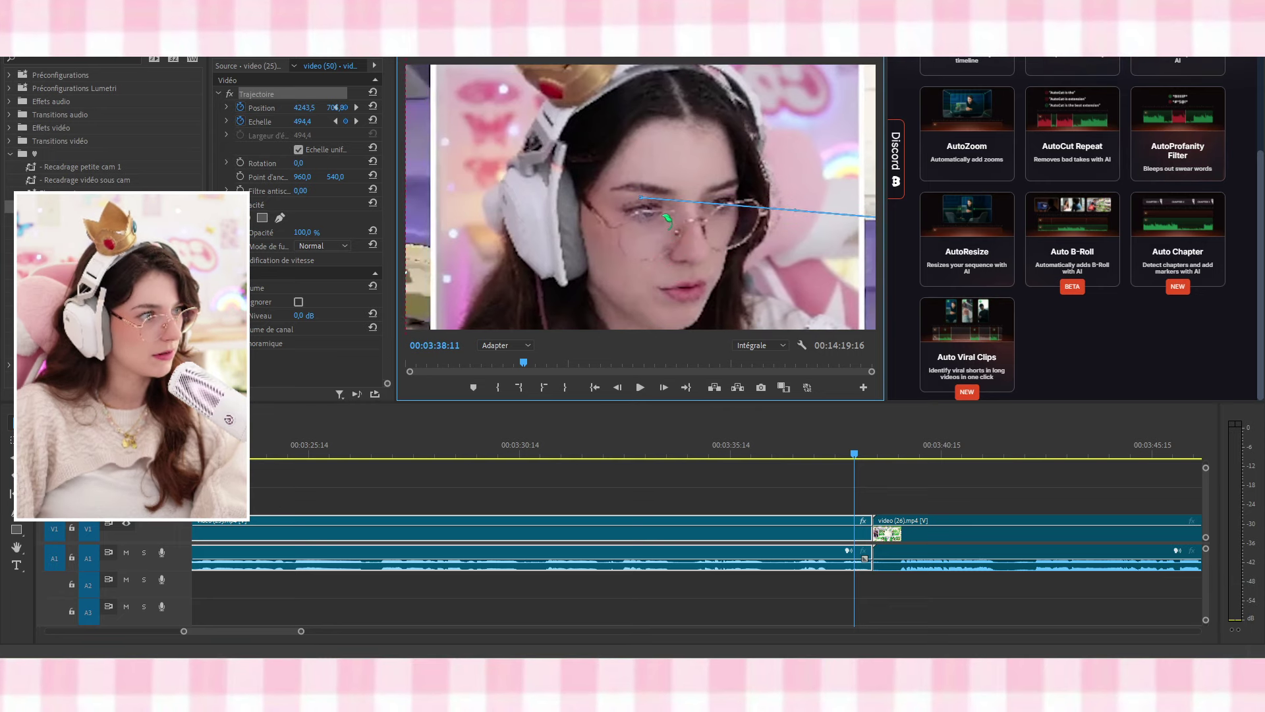
click(732, 453)
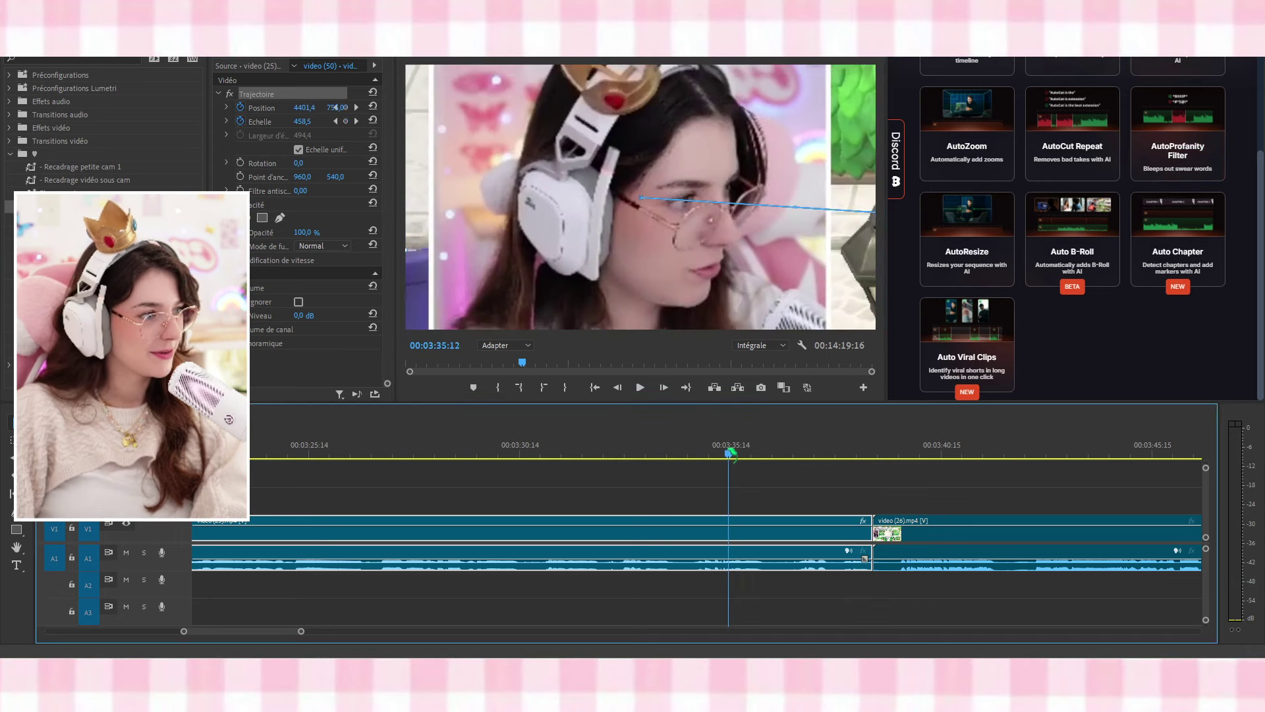
key(space)
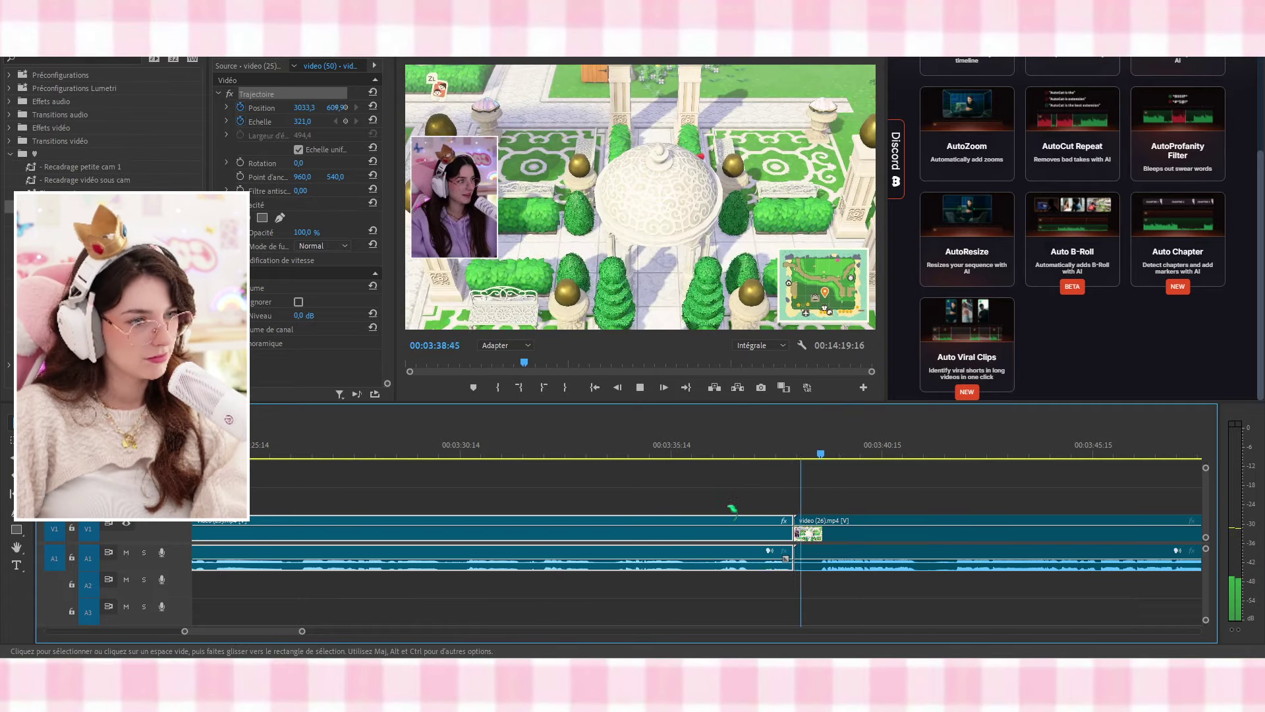
click(693, 456)
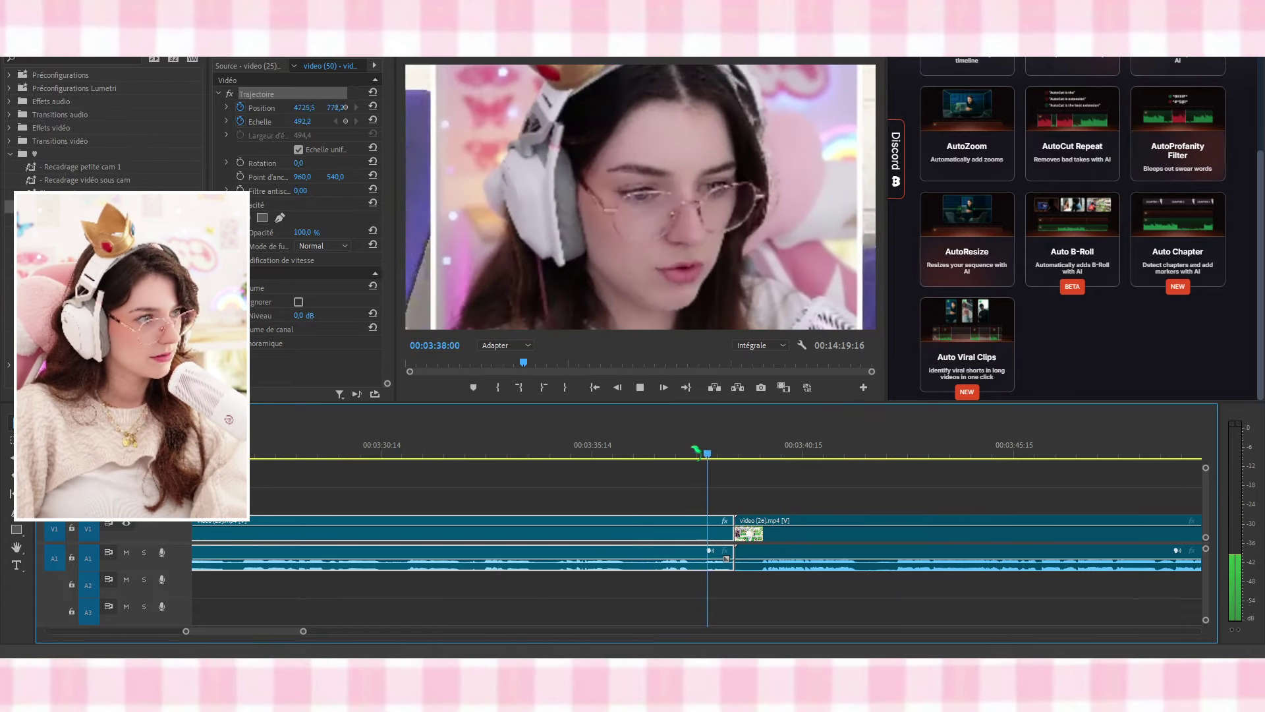
Try cutting off the end of video (25) from 00:03:37:46, and extend the clip back to meet video (26)
drag(705, 455, 702, 455)
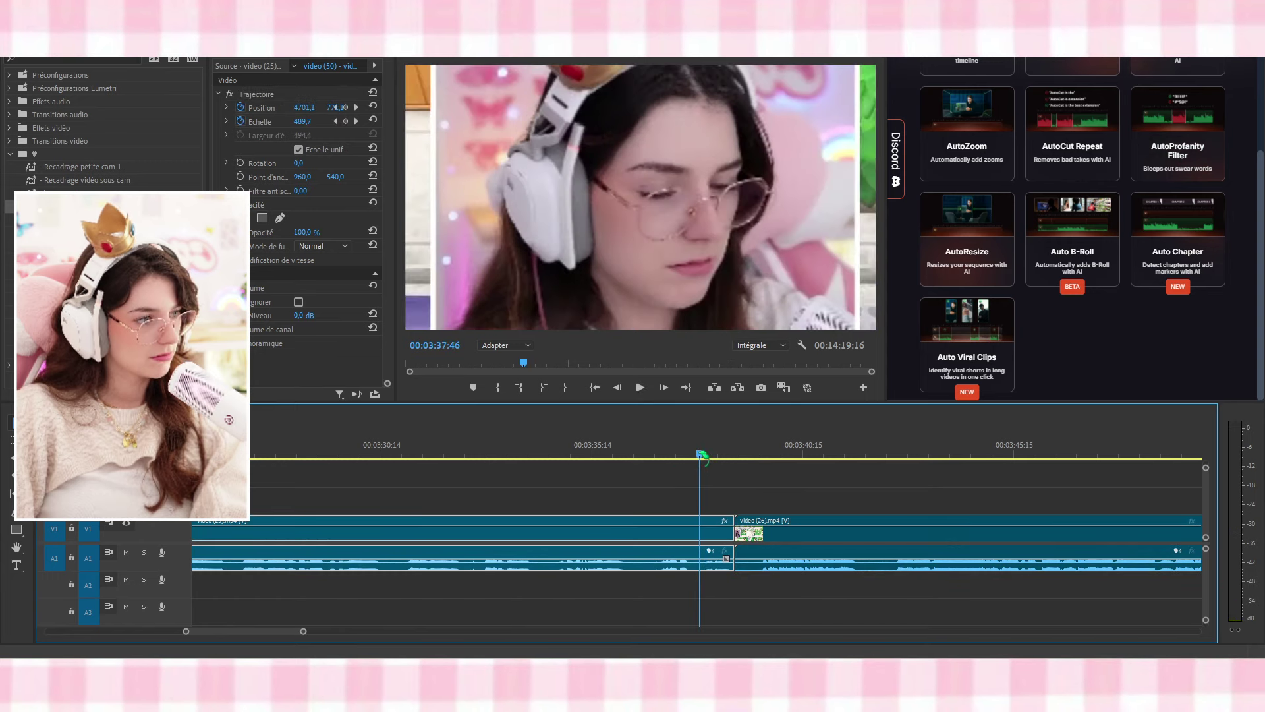
key(ctrl+k)
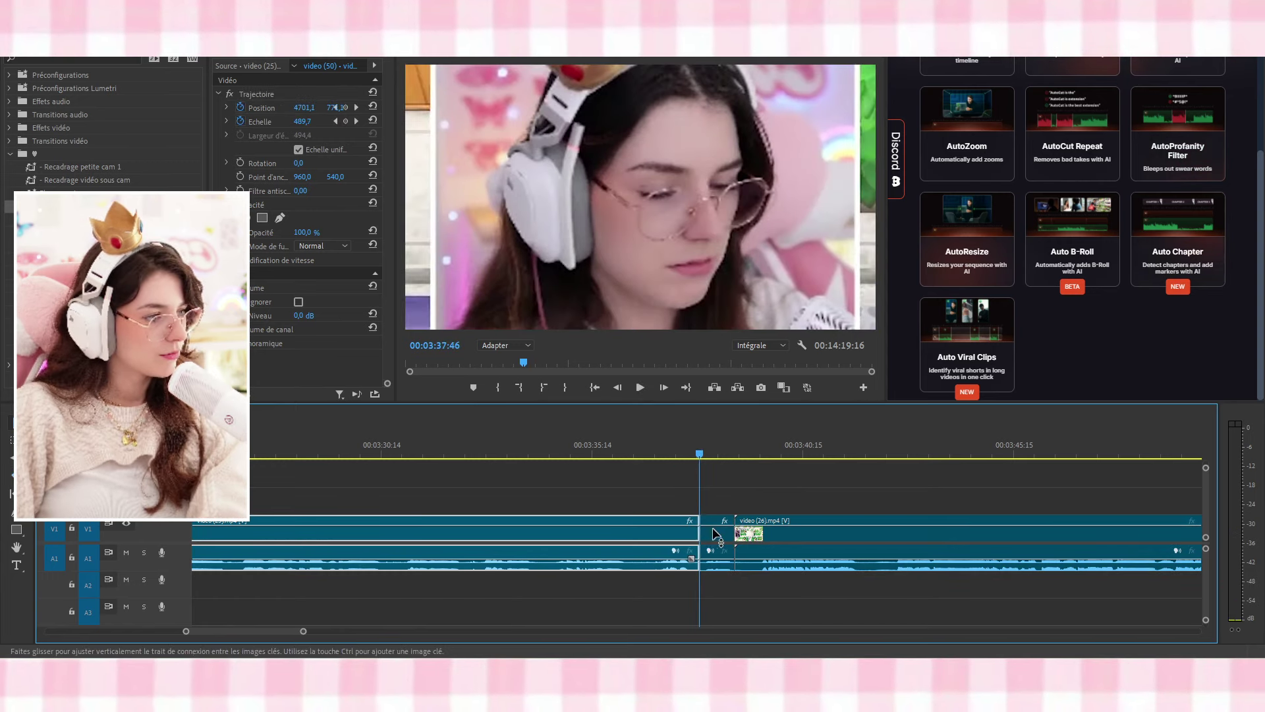
click(713, 529)
click(719, 453)
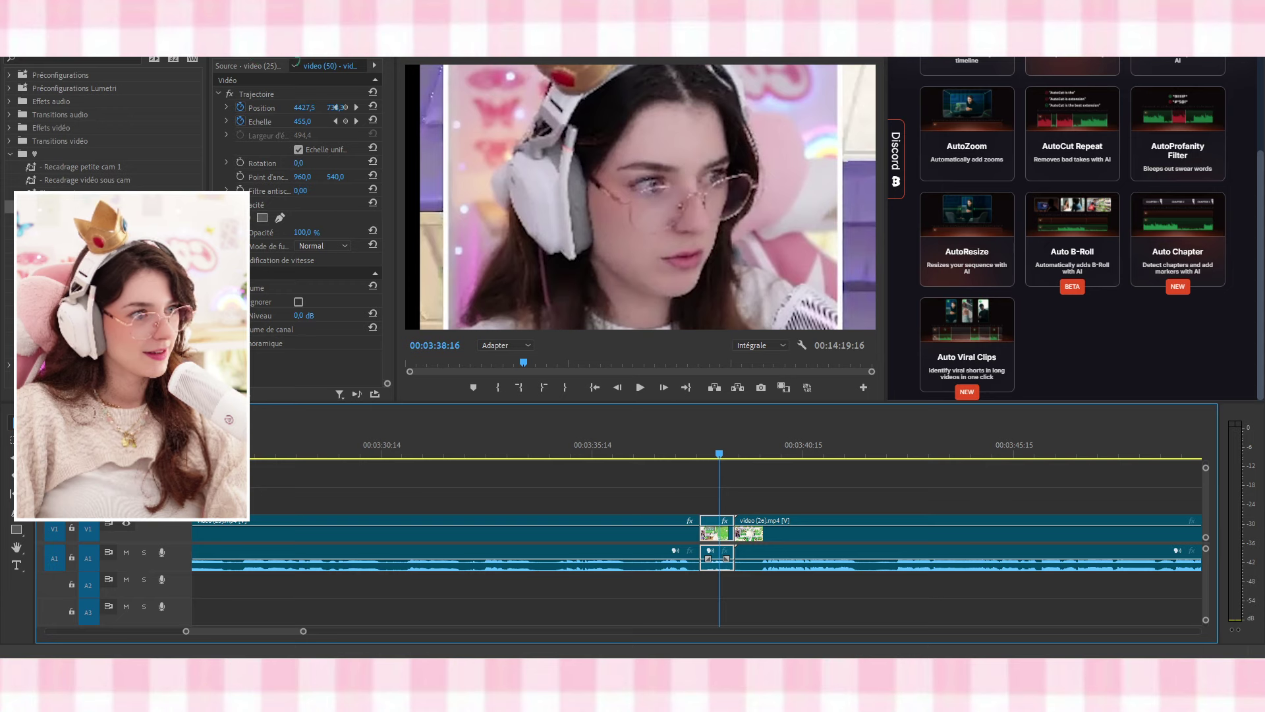
key(Delete)
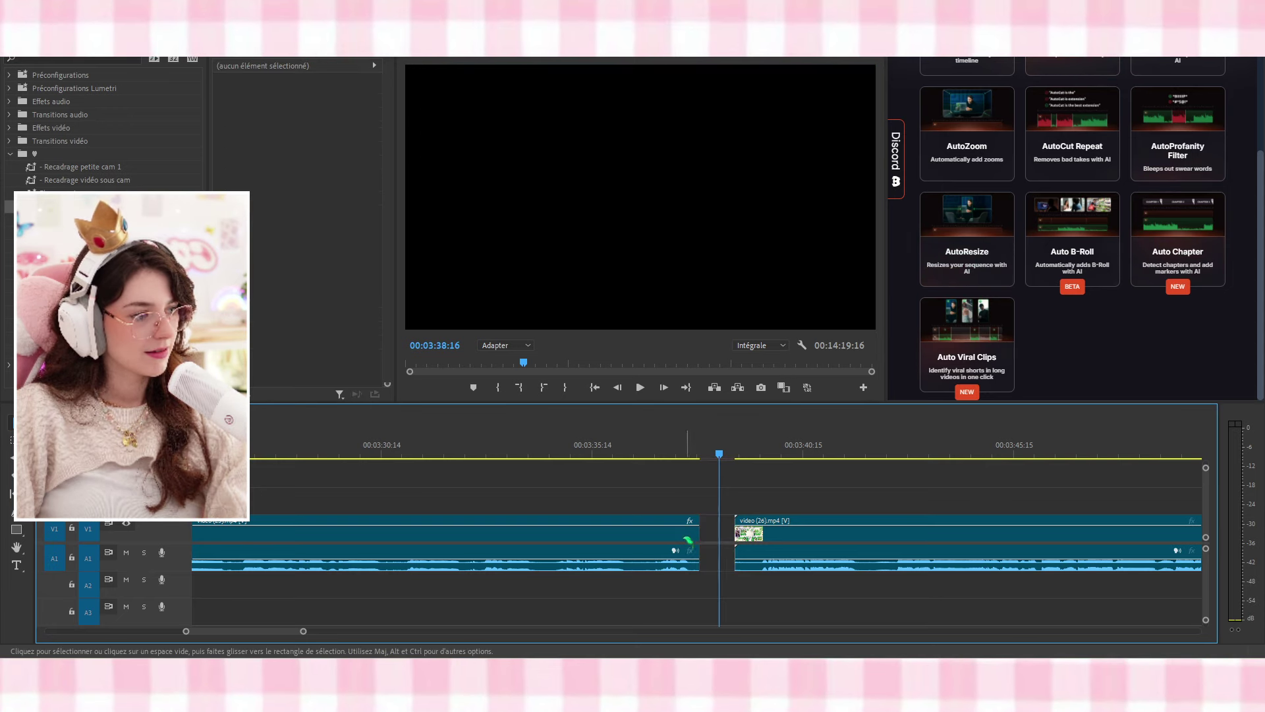
drag(698, 533, 734, 535)
Split video (25) at 00:03:37:41, ripple-delete its tail and play across the cut to video (26)
click(689, 452)
key(space)
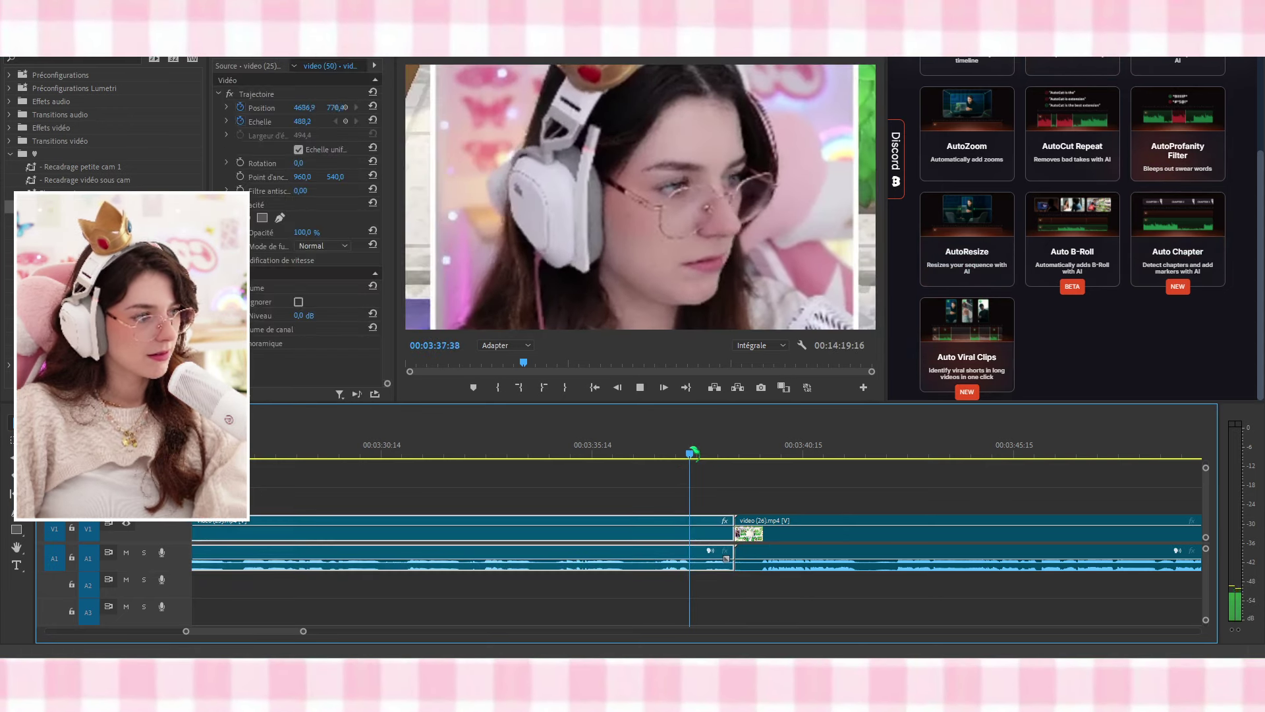
key(space)
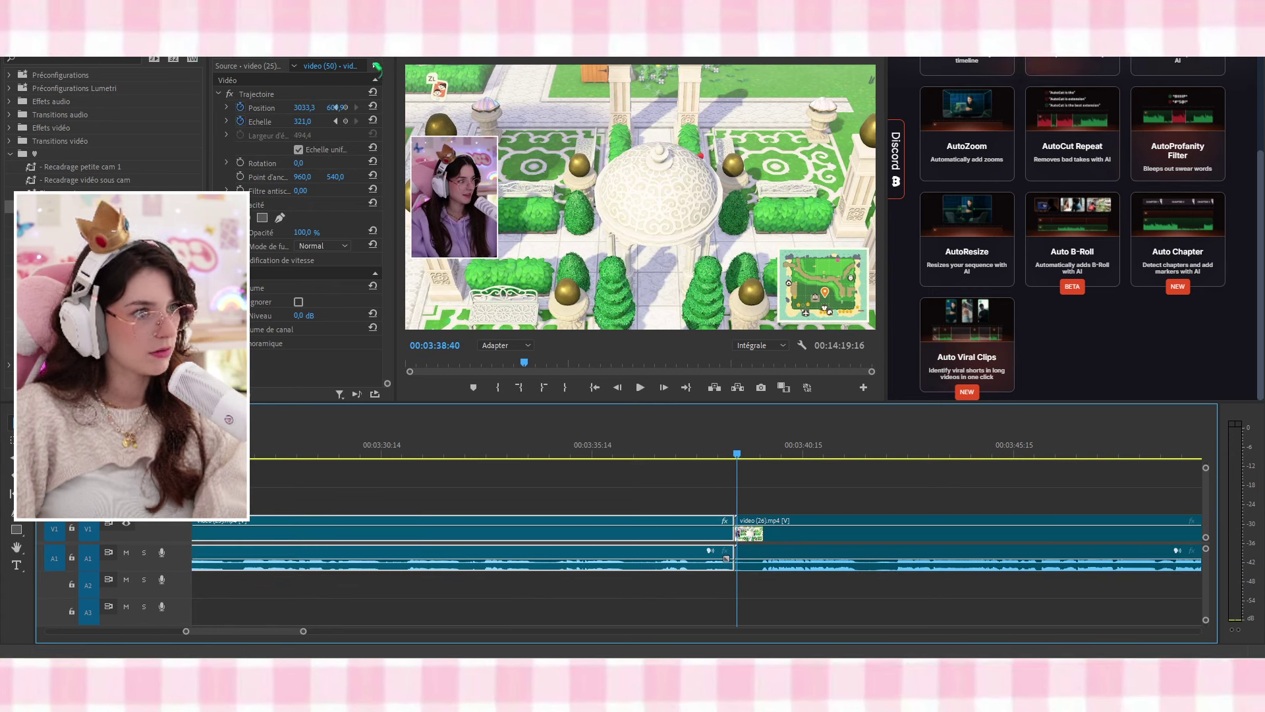
click(699, 453)
drag(701, 452, 698, 451)
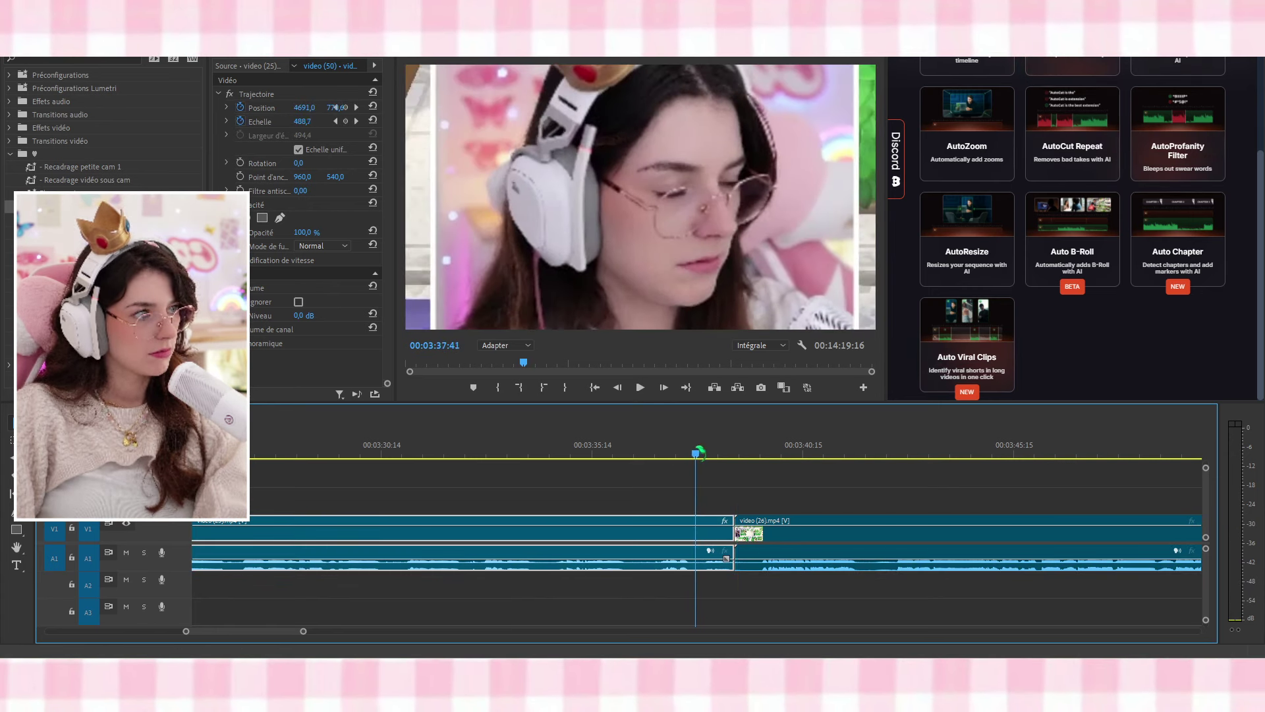
click(700, 541)
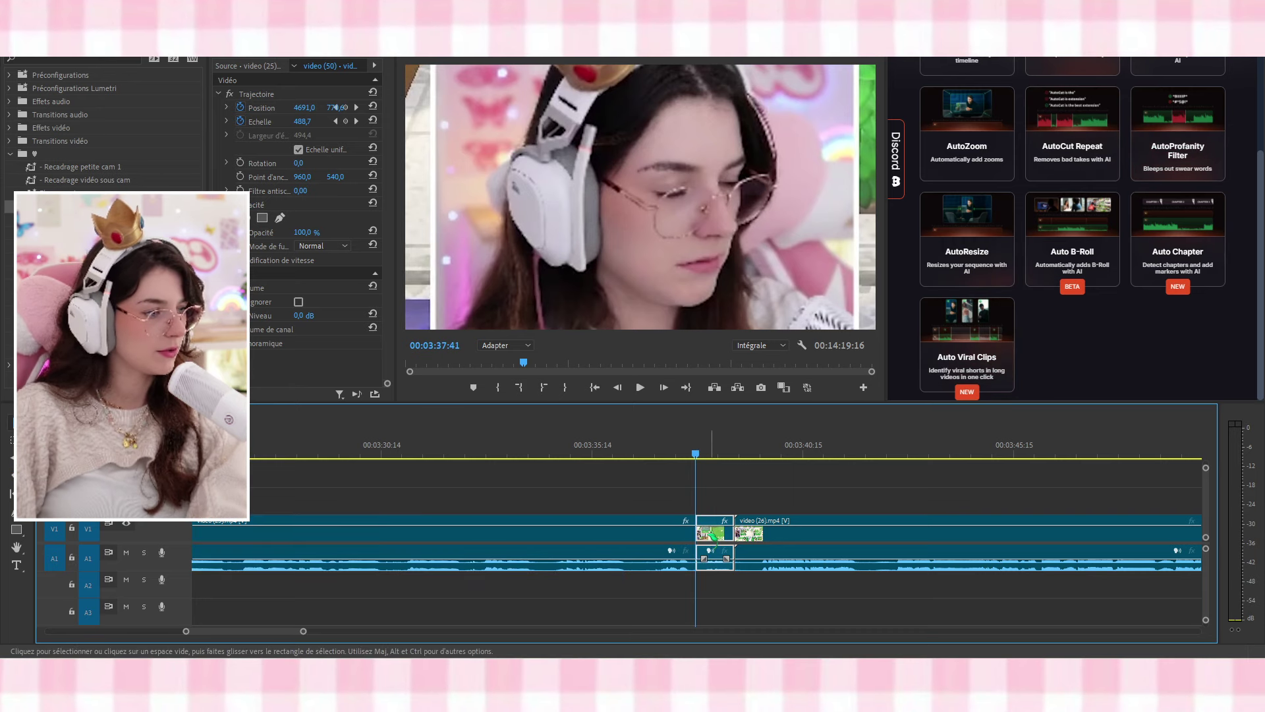
key(shift+Delete)
key(space)
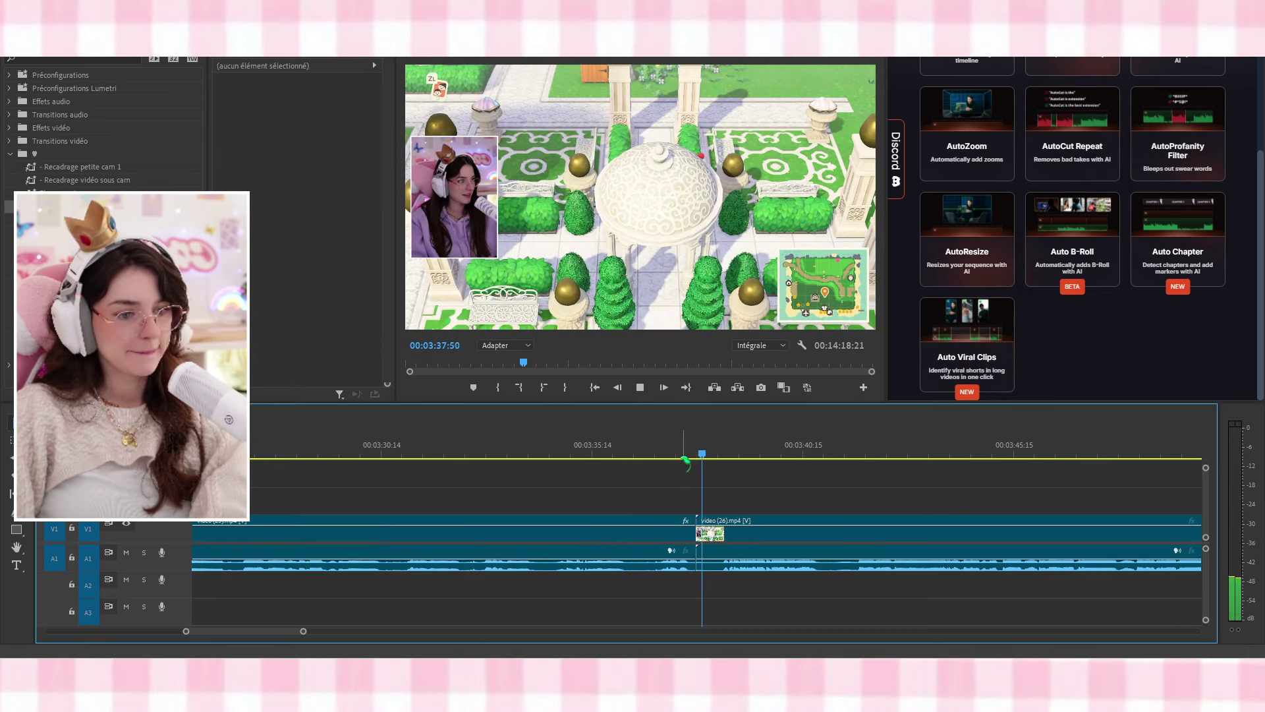
Add a video transition at the start of video (26) and split that clip at about 00:03:41:20 during playback
click(702, 534)
key(space)
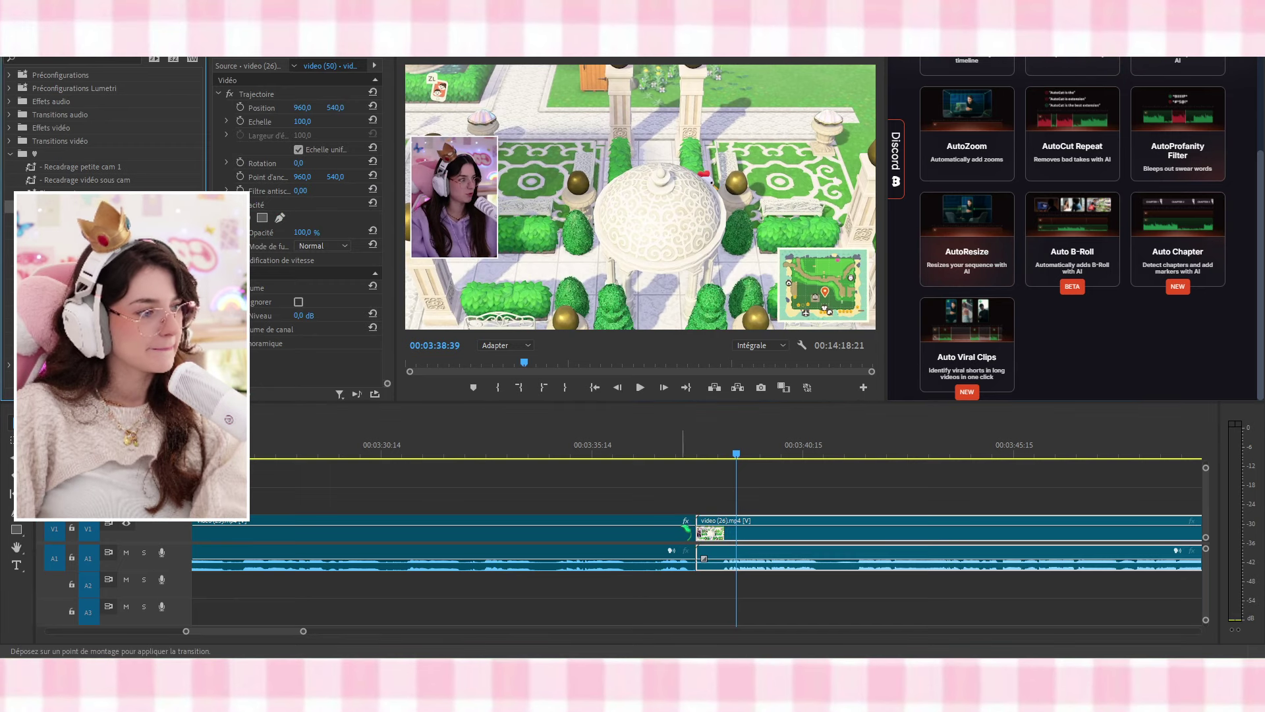
key(space)
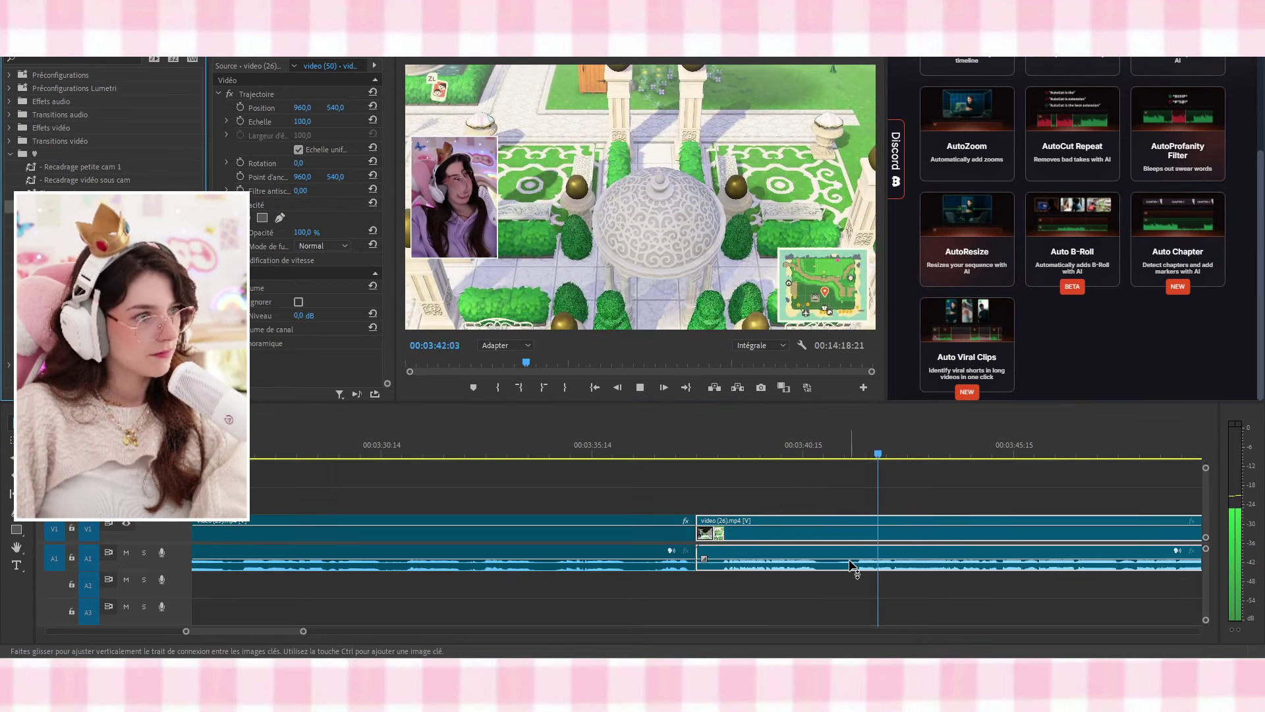
click(850, 531)
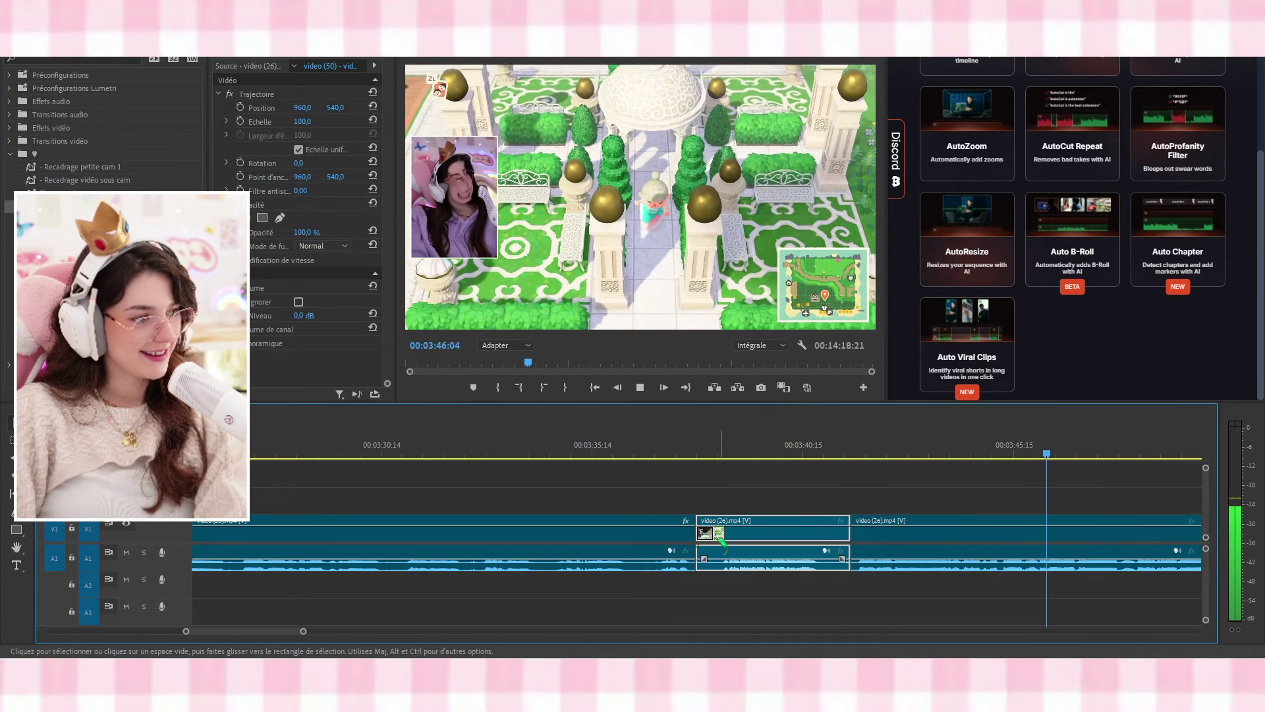
Trim the end of the short video (26) clip to about 00:03:40:41, close the gap and replay from the end of video (25)
key(space)
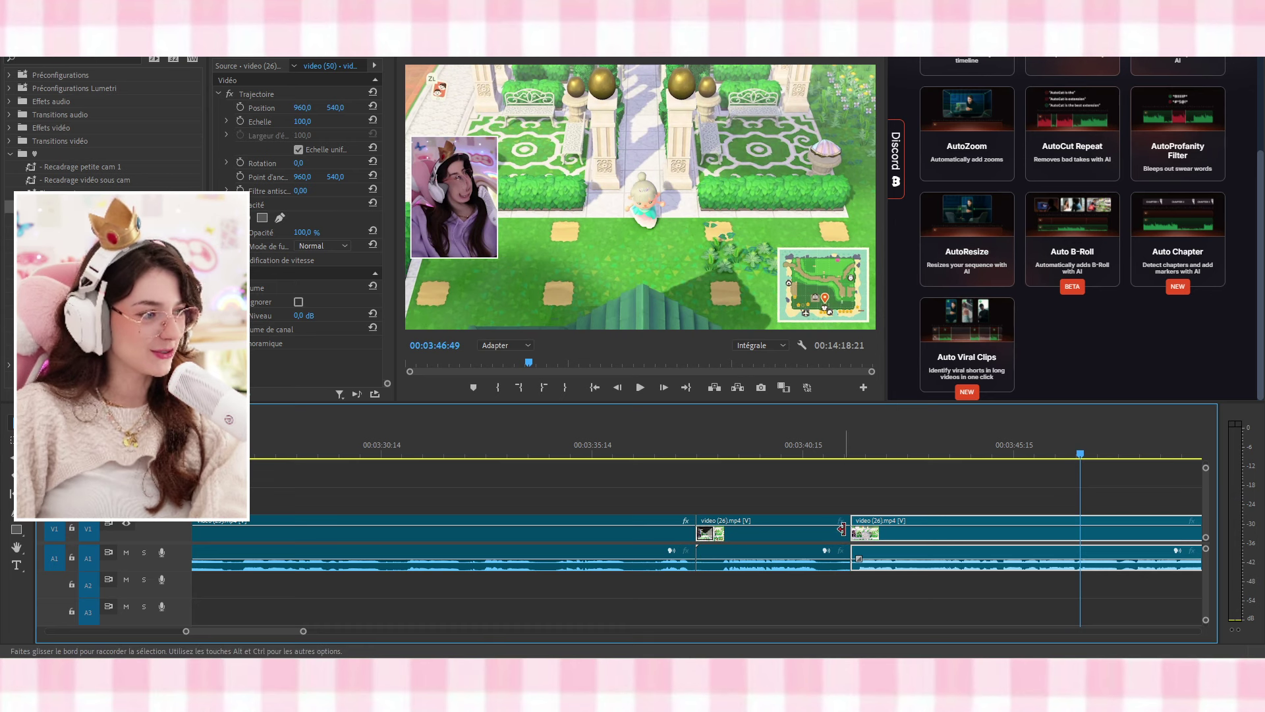
click(841, 555)
drag(848, 534, 822, 535)
click(835, 527)
key(Delete)
drag(721, 451, 691, 450)
key(space)
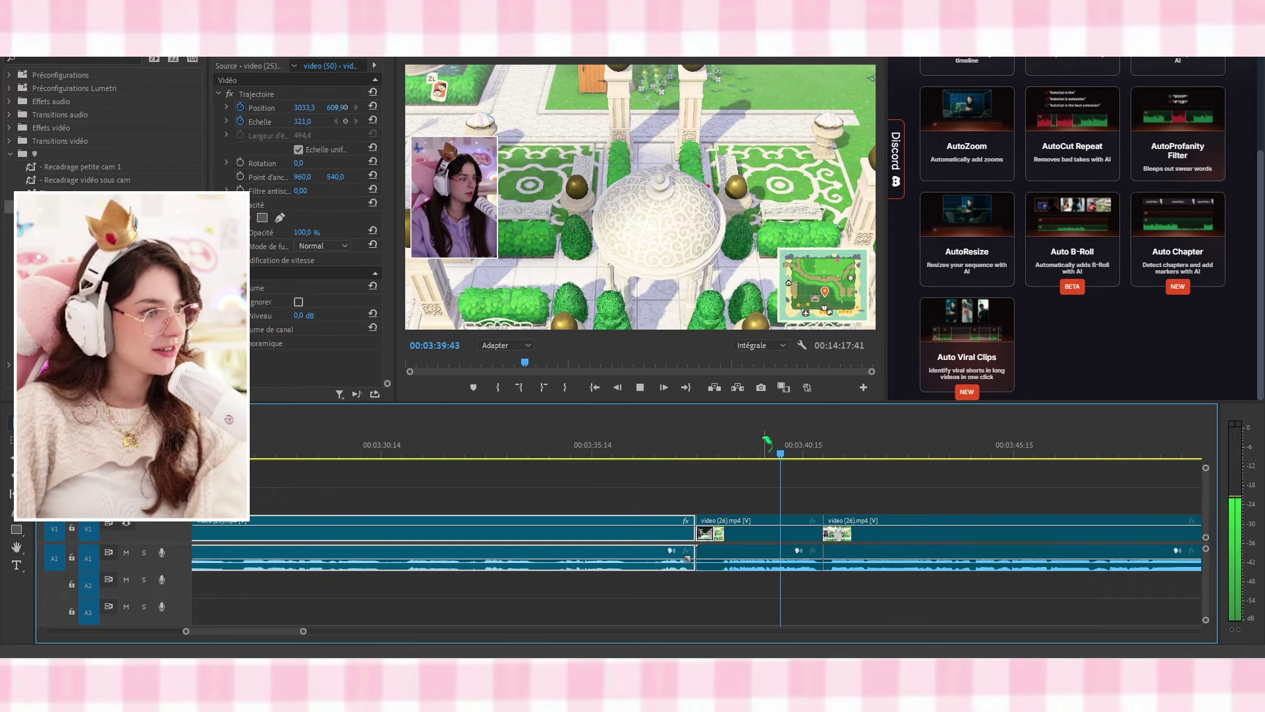
key(space)
Split the second video (26) clip at about 00:03:57:00, 00:03:59:14 and 00:04:02:20 during playback
click(843, 530)
key(c)
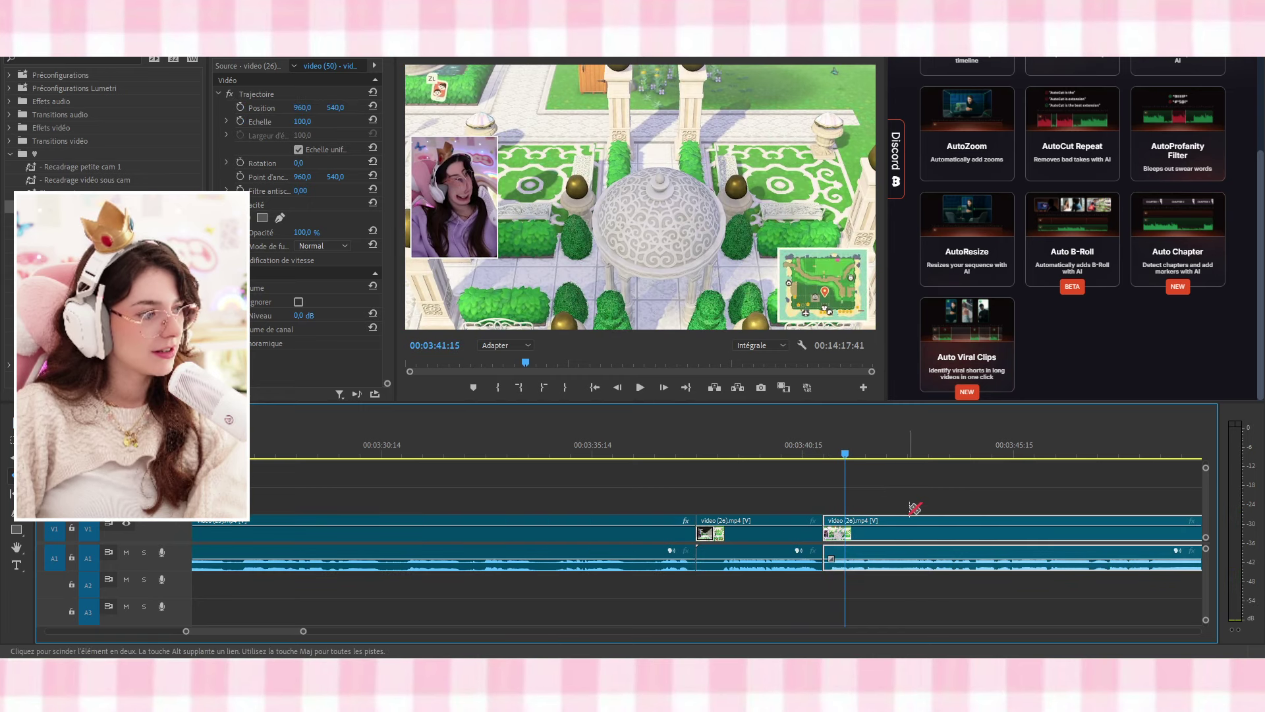
key(space)
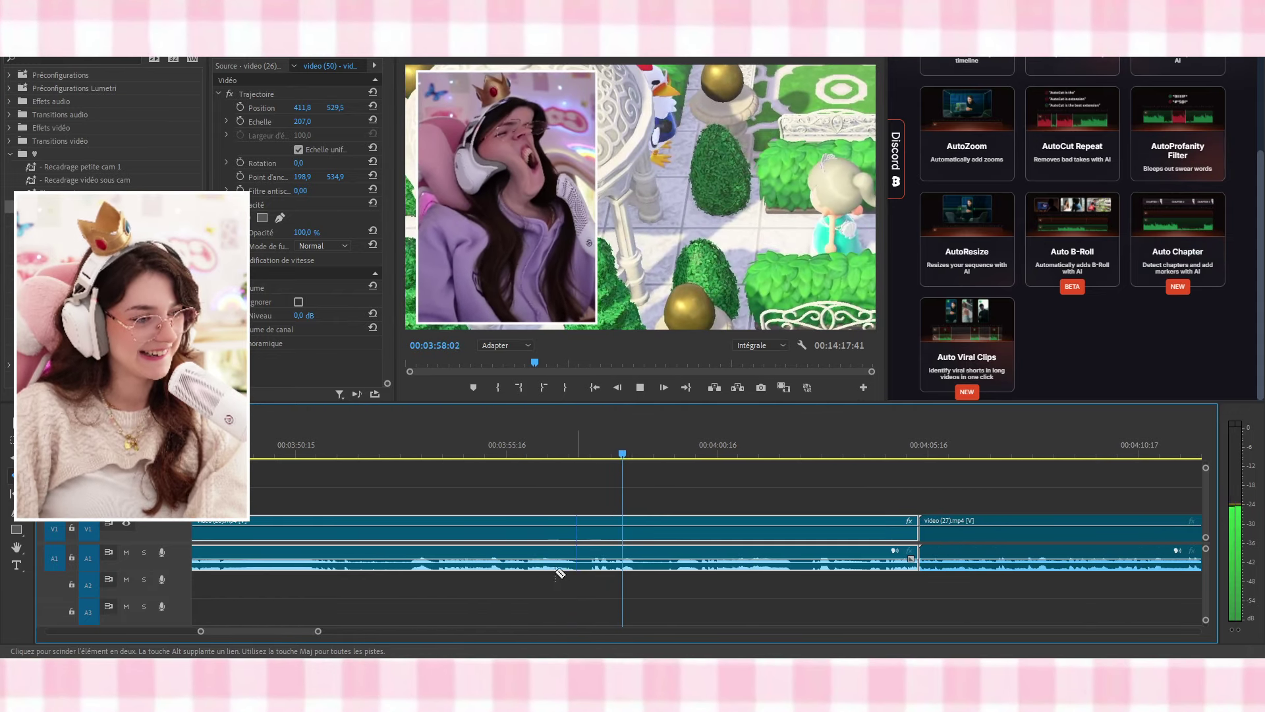
click(581, 558)
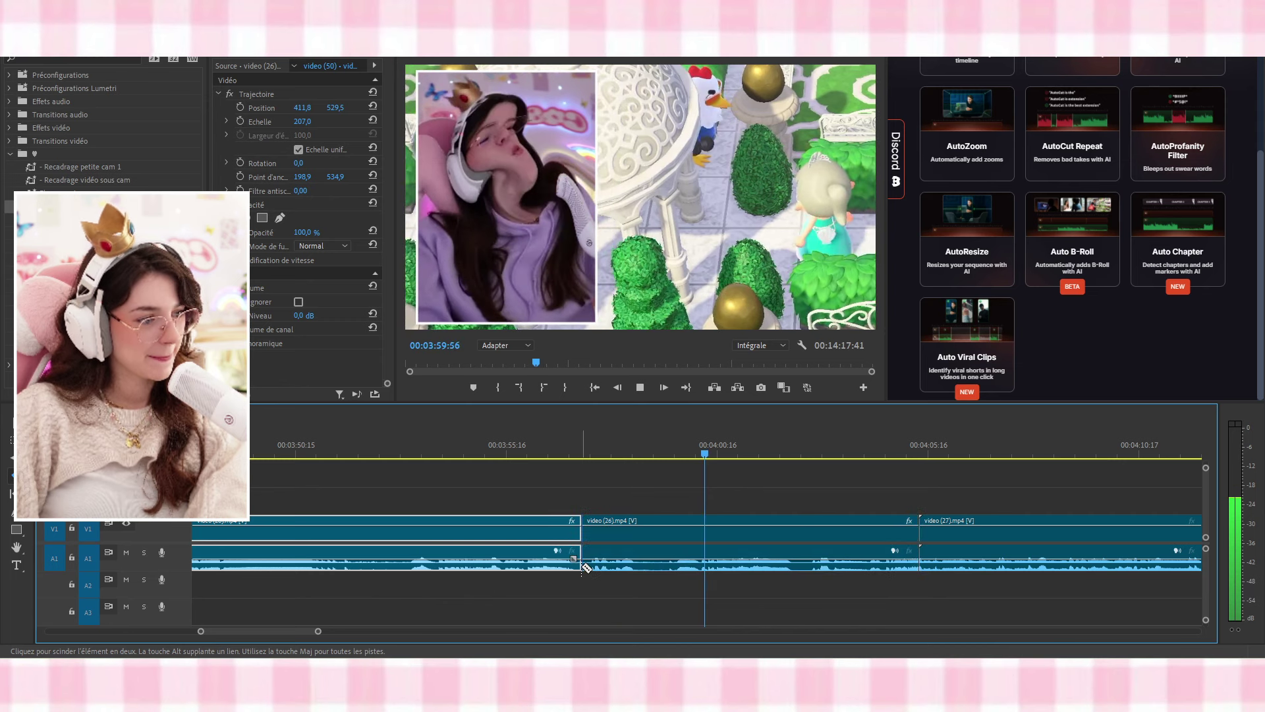
click(674, 563)
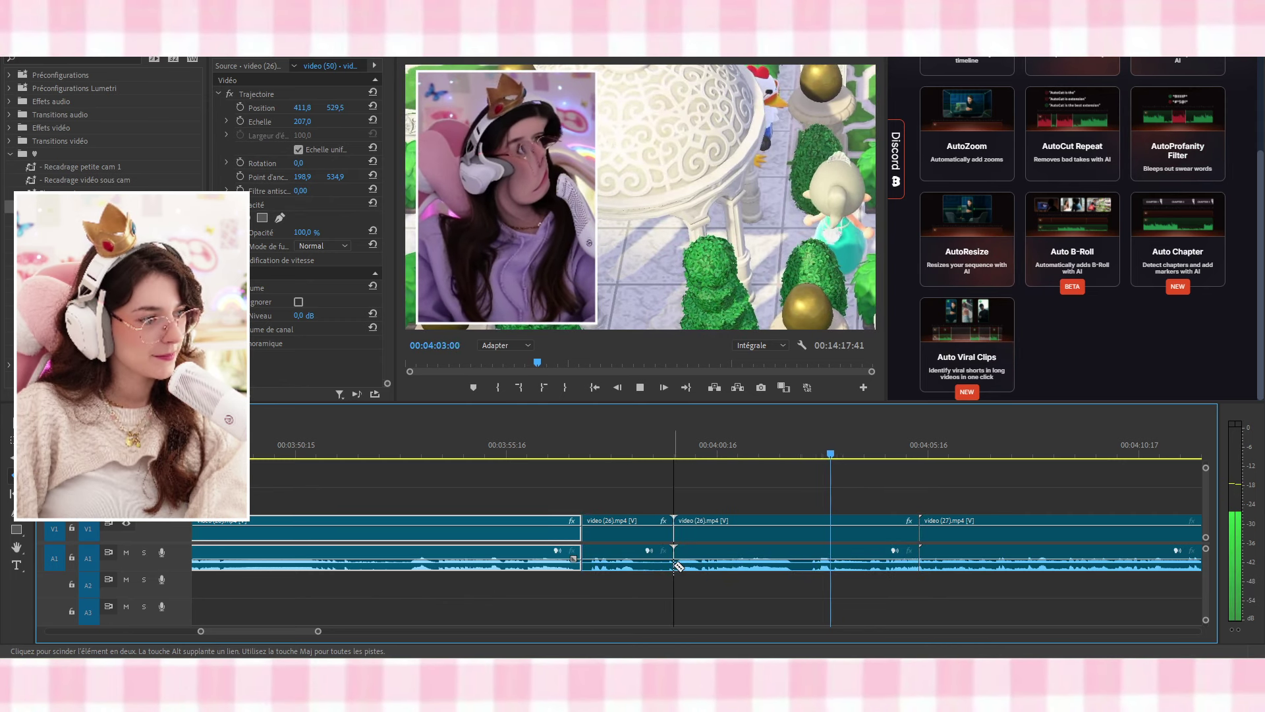
click(805, 564)
Ripple-delete the video (26) pieces starting at about 00:04:02:20 and 00:03:57:00, keeping the one between them, and replay the cut
key(space)
key(v)
click(851, 543)
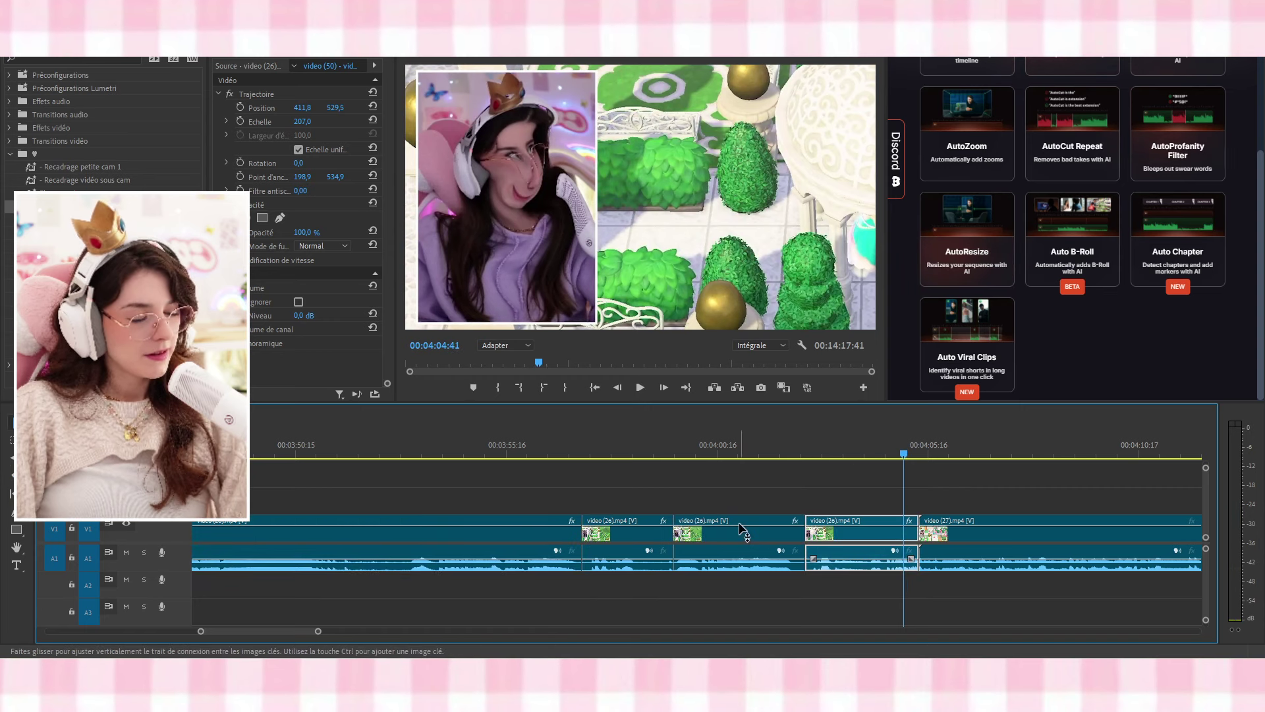
key(shift+Delete)
click(629, 533)
key(shift+Delete)
click(539, 453)
key(space)
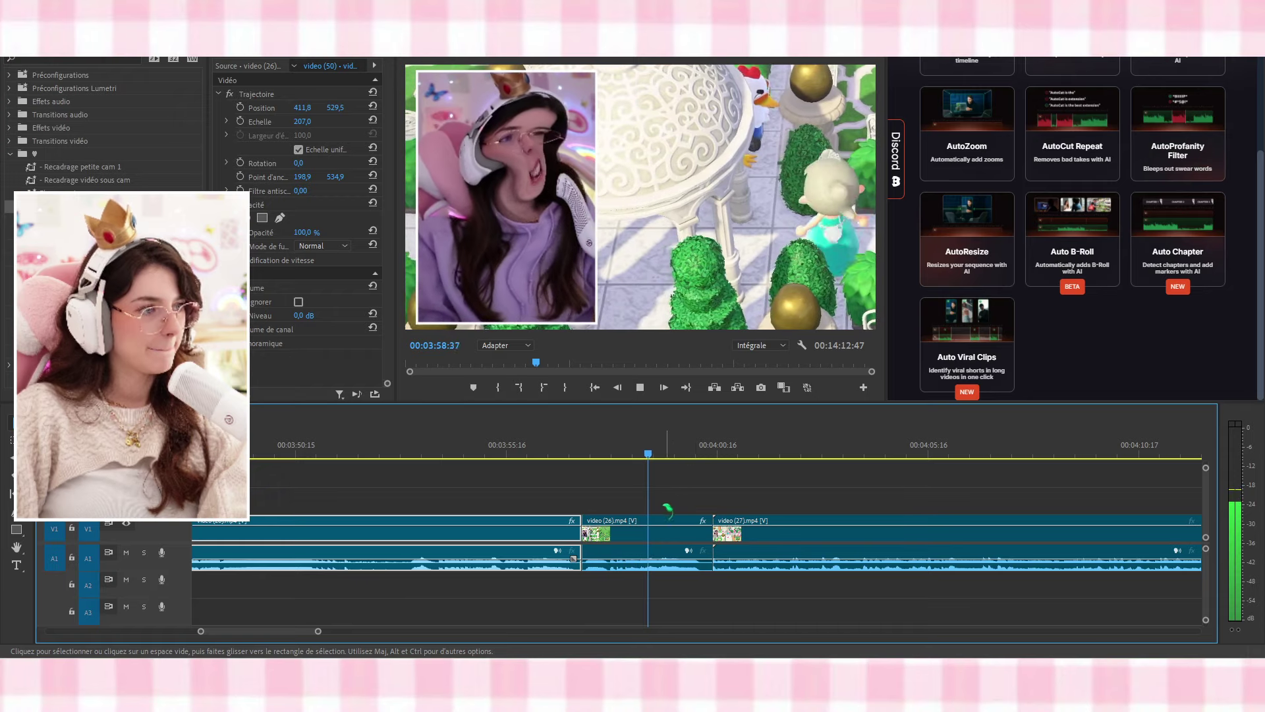
Add a video transition at the start of video (27) and split that clip at about 00:04:01:37 during playback
drag(99, 206, 724, 537)
scroll(793, 577, down, 5)
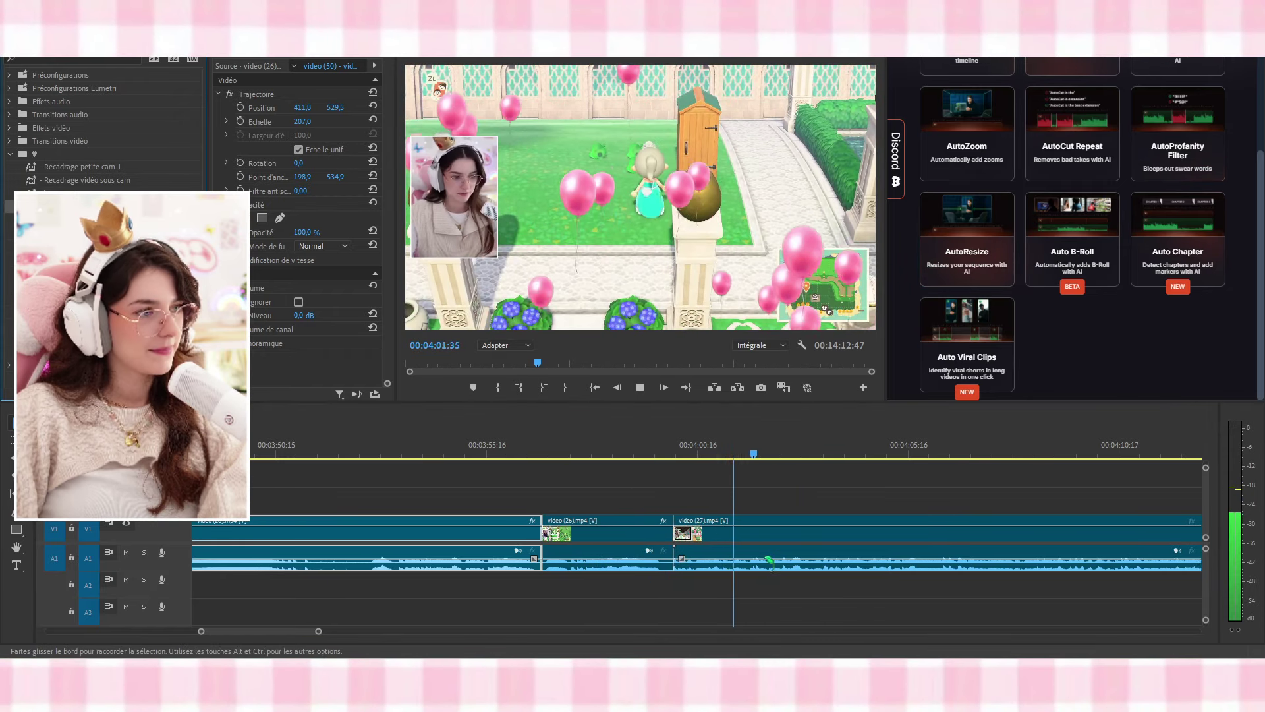
click(614, 540)
key(c)
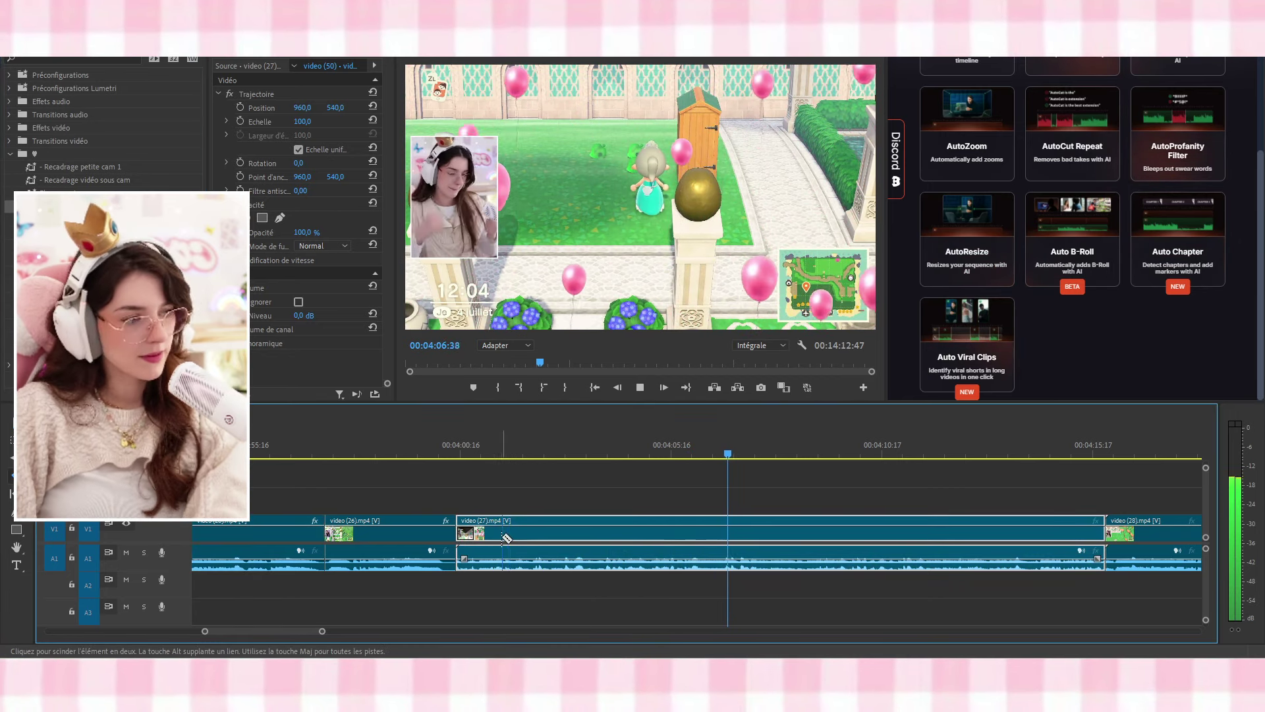
click(518, 539)
key(v)
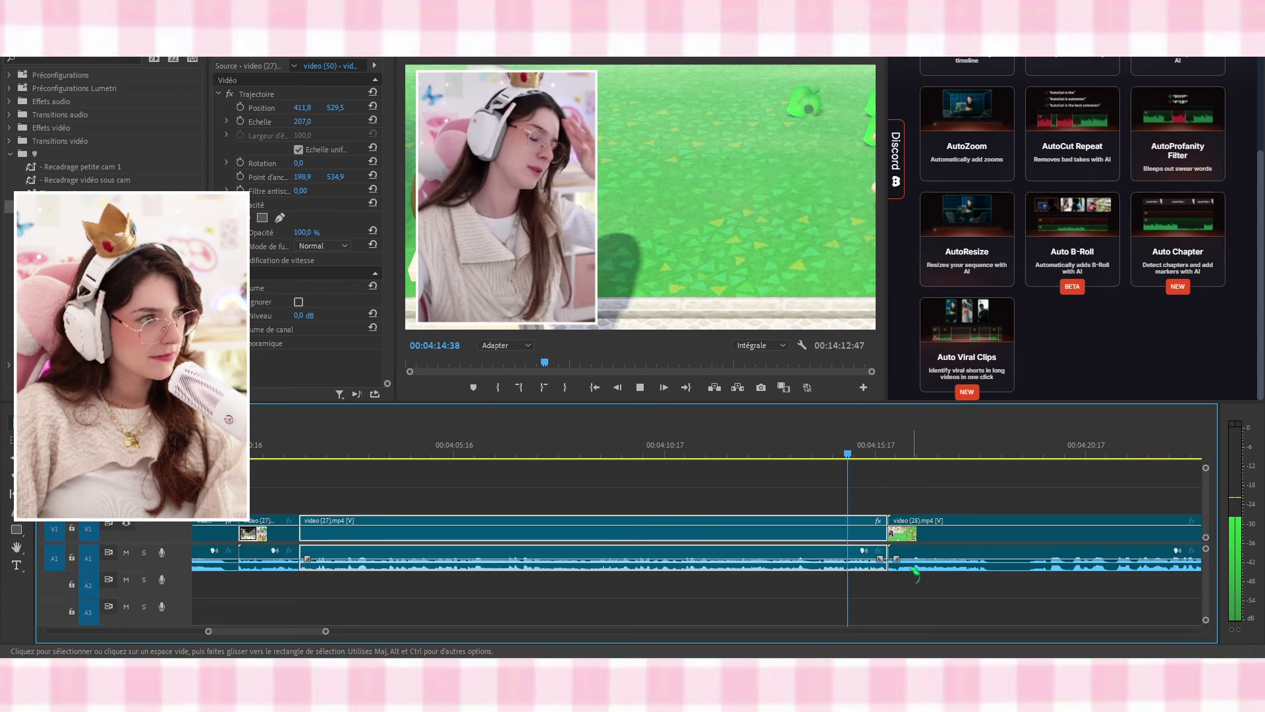
Add a video transition between video (27) and video (28), accepting repeated frames, and replay from about 00:03:56:52
key(space)
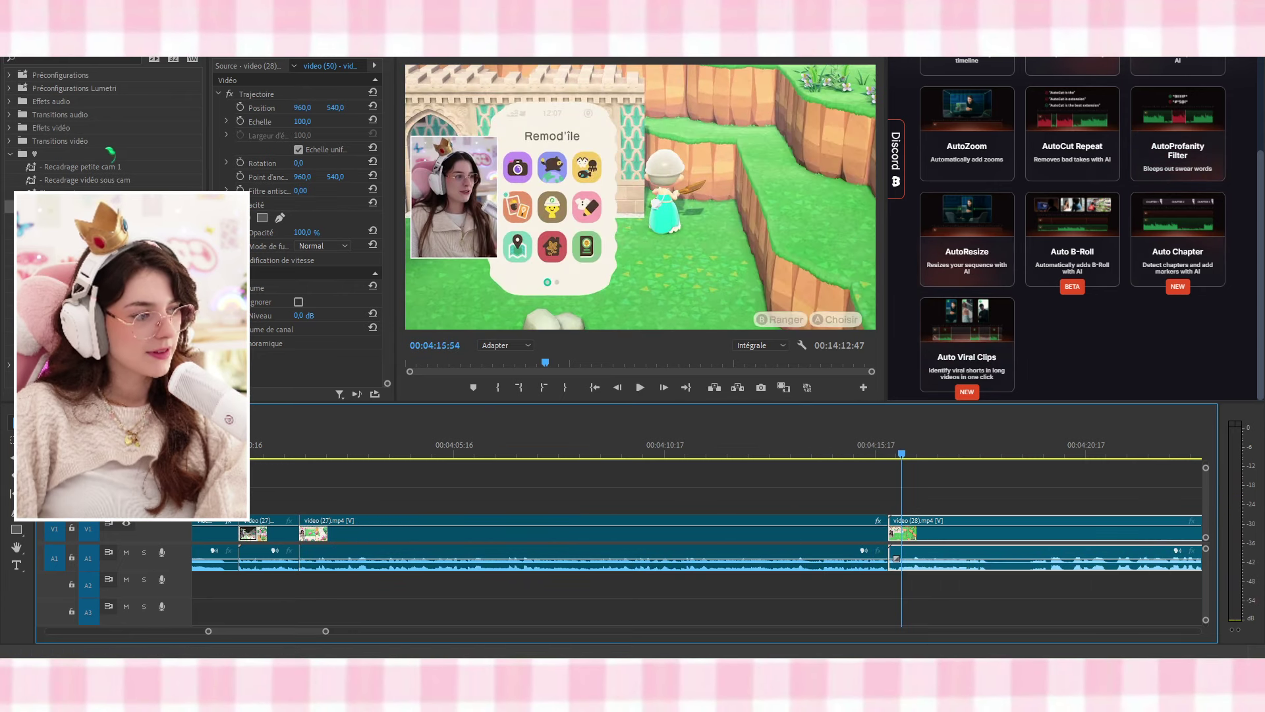
drag(66, 207, 889, 535)
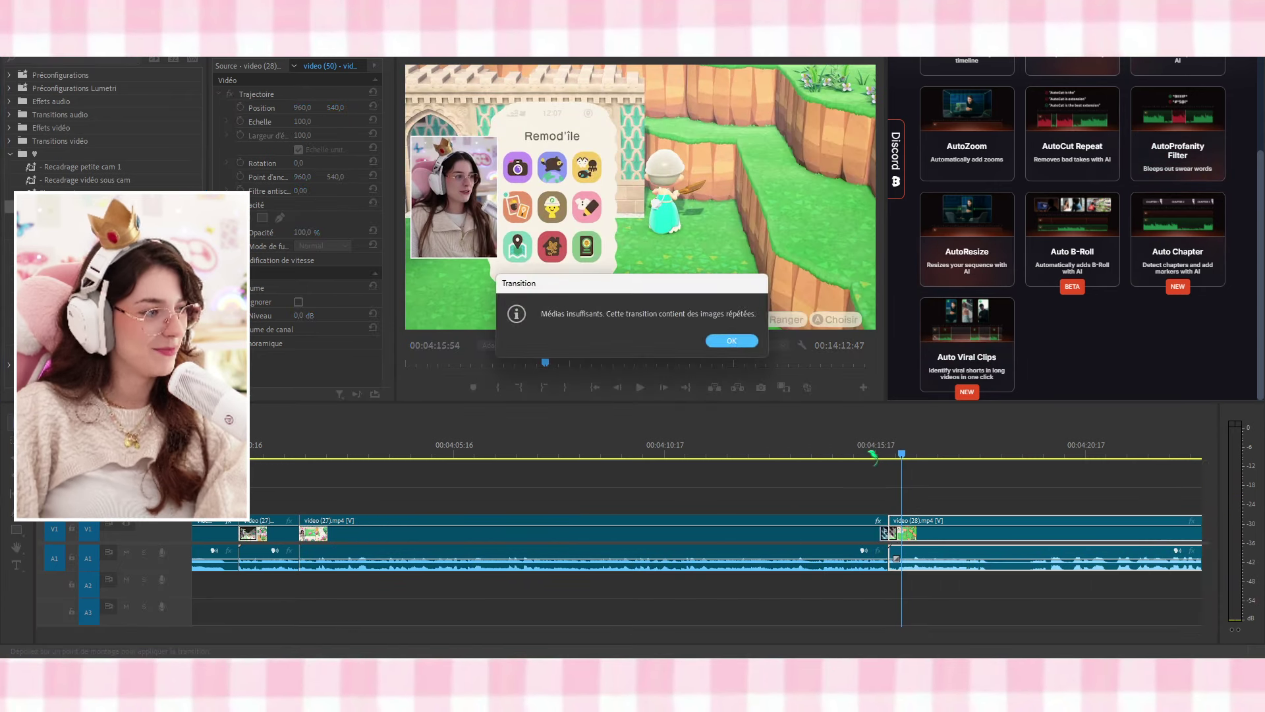
click(728, 340)
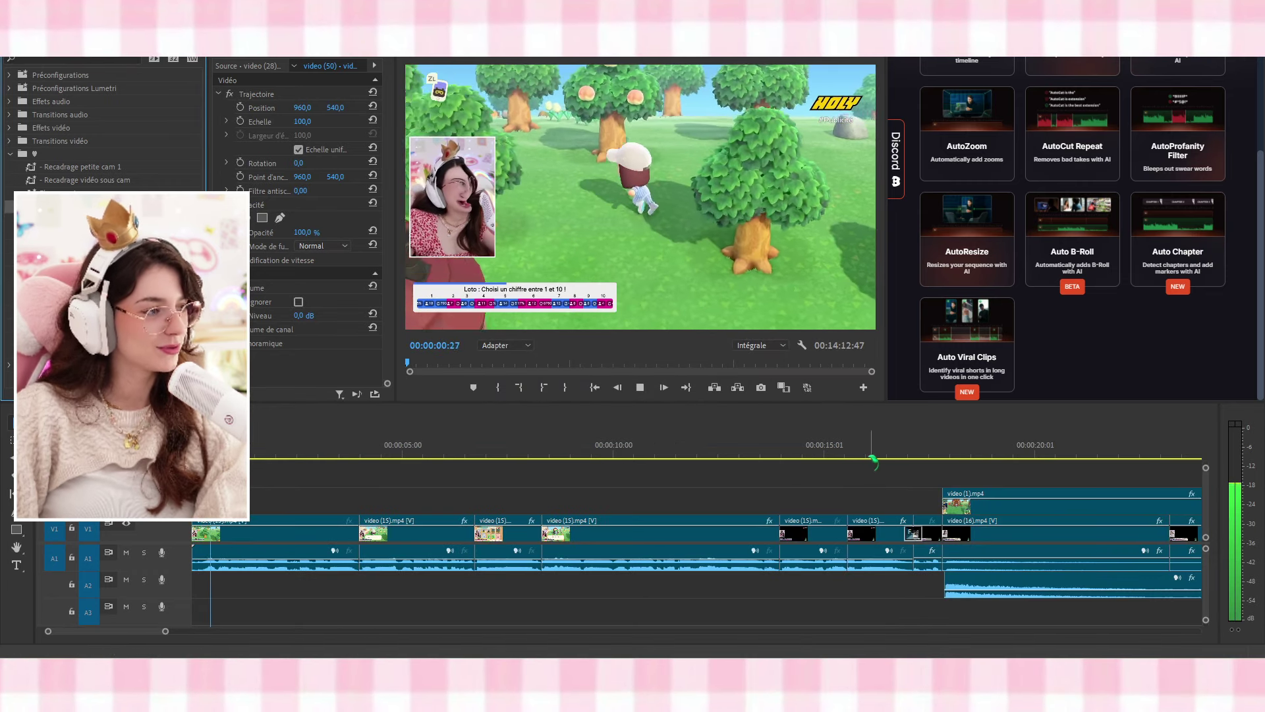
drag(160, 630, 300, 655)
click(688, 453)
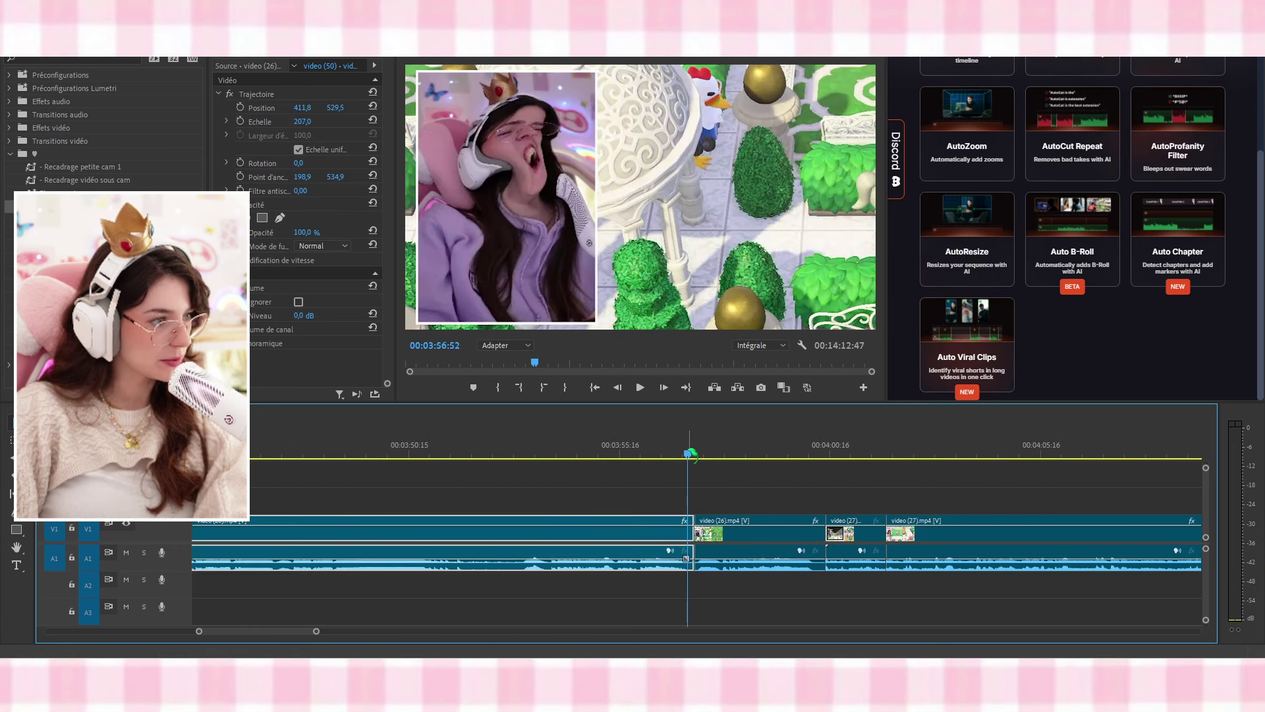
key(space)
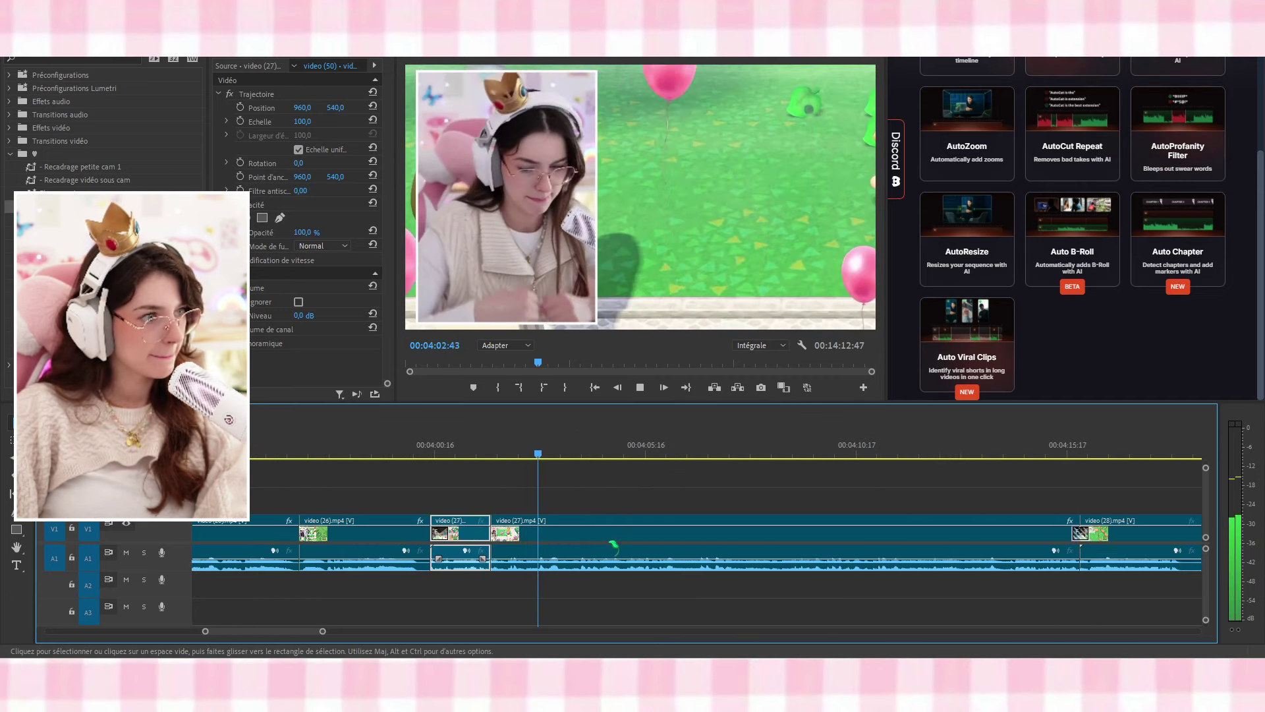
Start position and scale keyframes on the second video (27) clip at 00:04:01:44
click(561, 516)
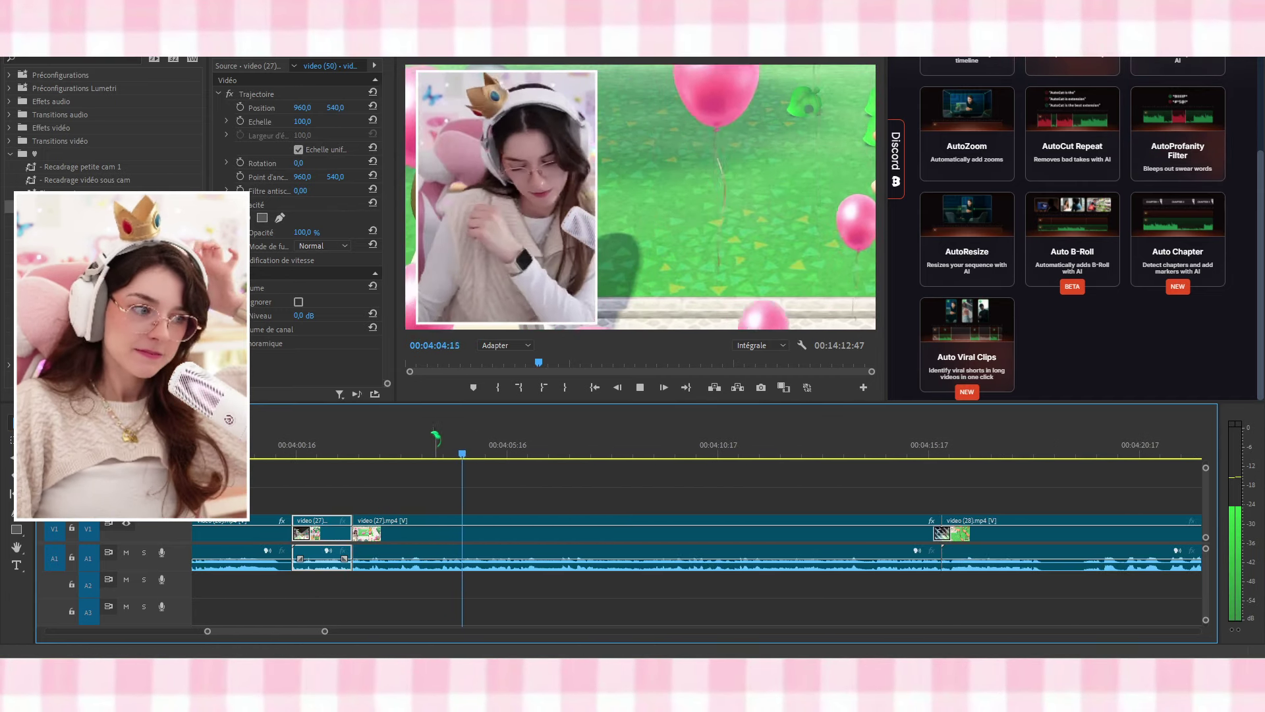
click(361, 453)
click(240, 108)
click(240, 121)
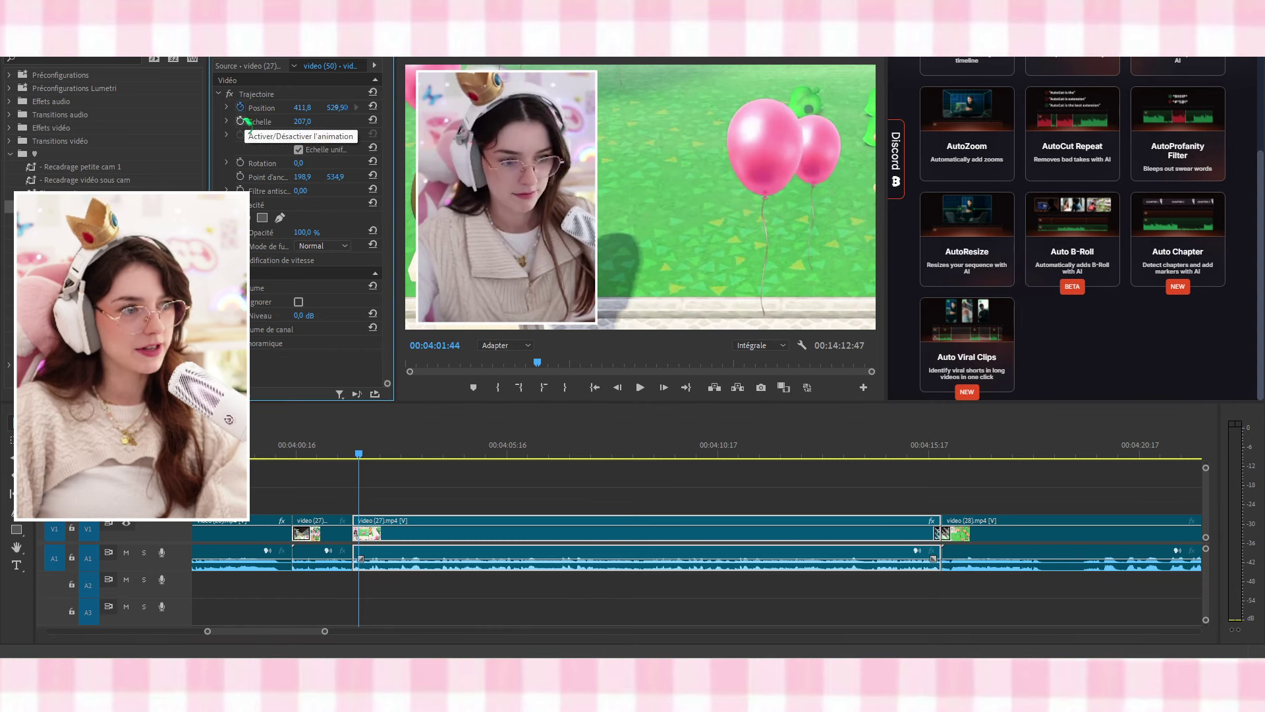
At 00:04:15:30, enlarge the second video (27) clip to scale 369.2 at position 734.5, 817, and replay into video (28)
click(938, 452)
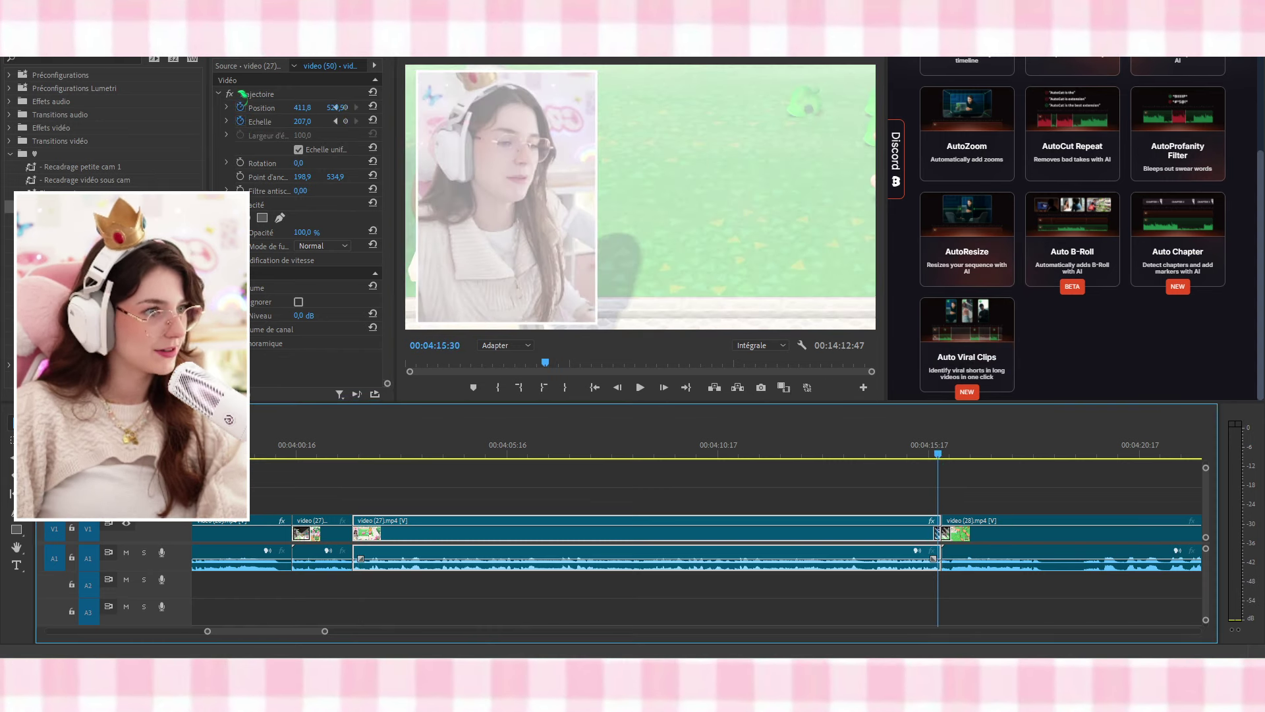
click(460, 166)
click(485, 243)
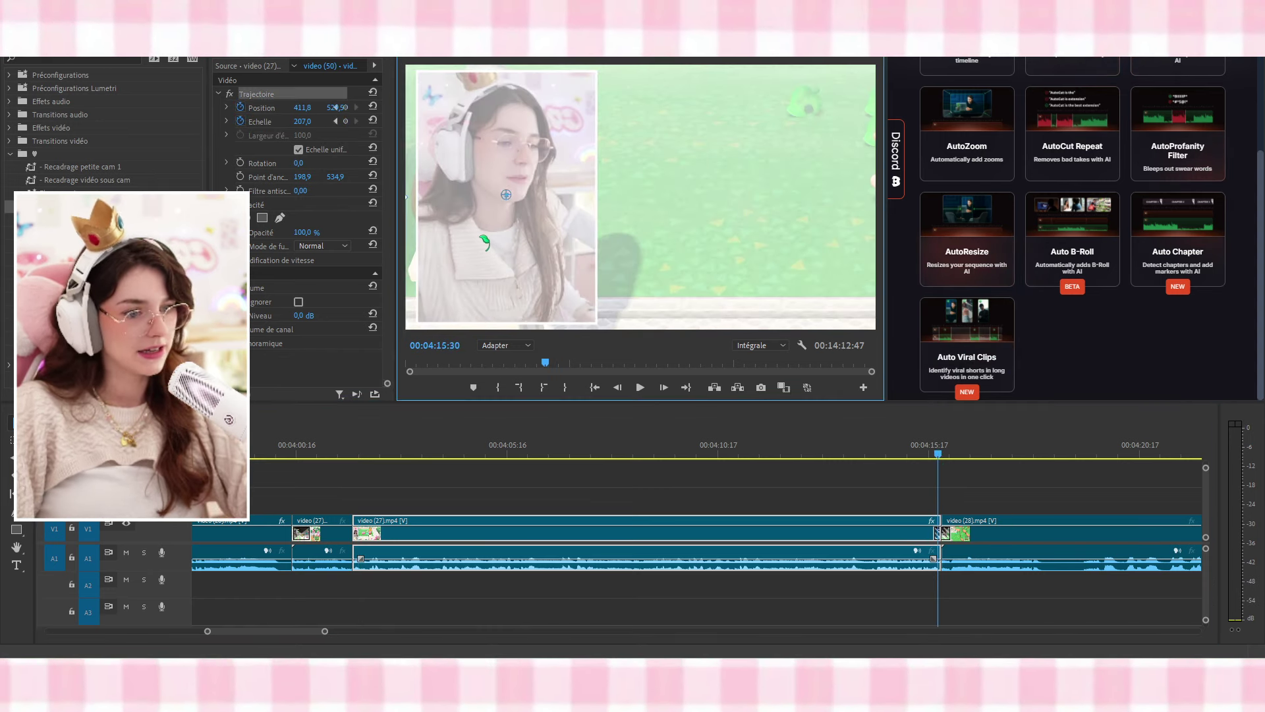
drag(479, 249, 807, 270)
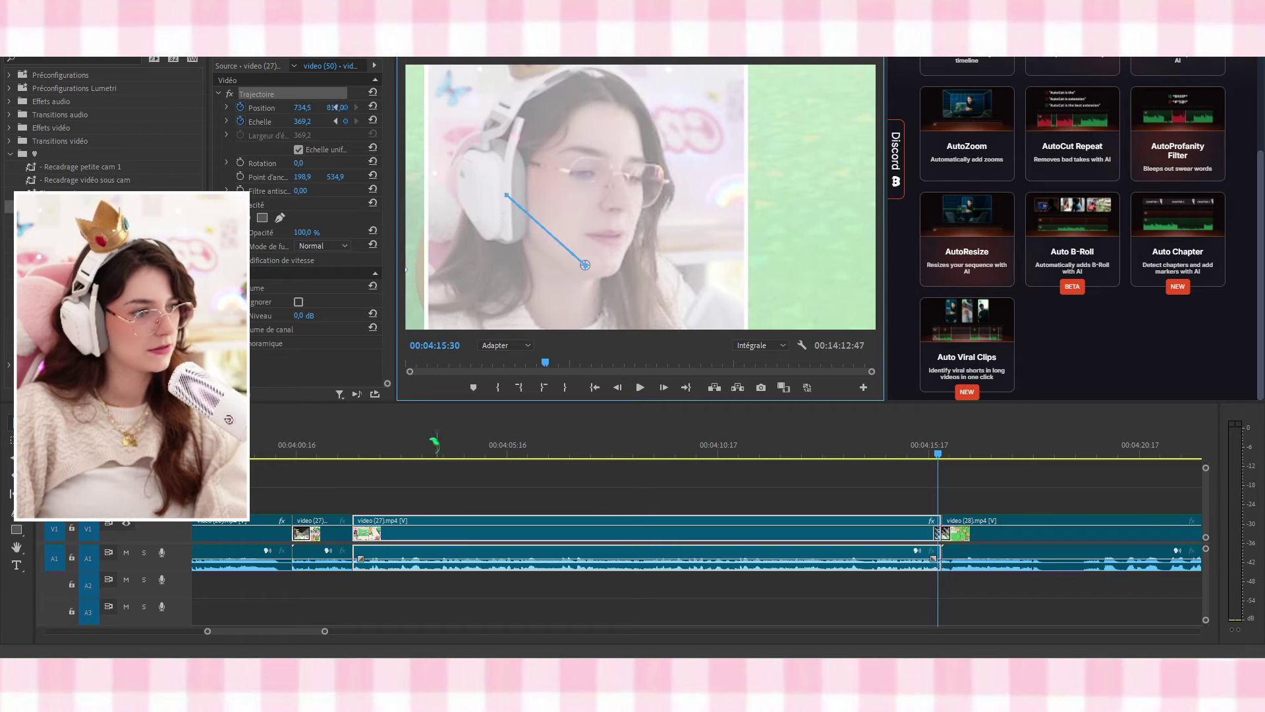
click(365, 442)
key(space)
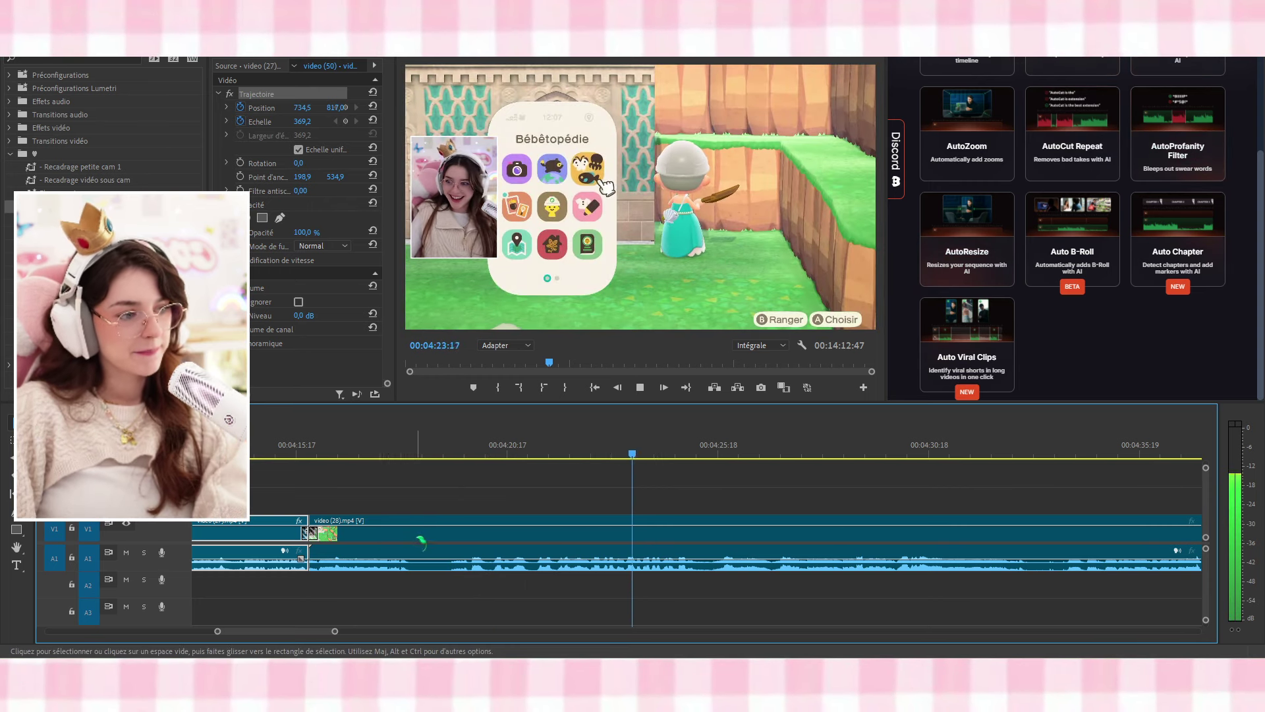
key(space)
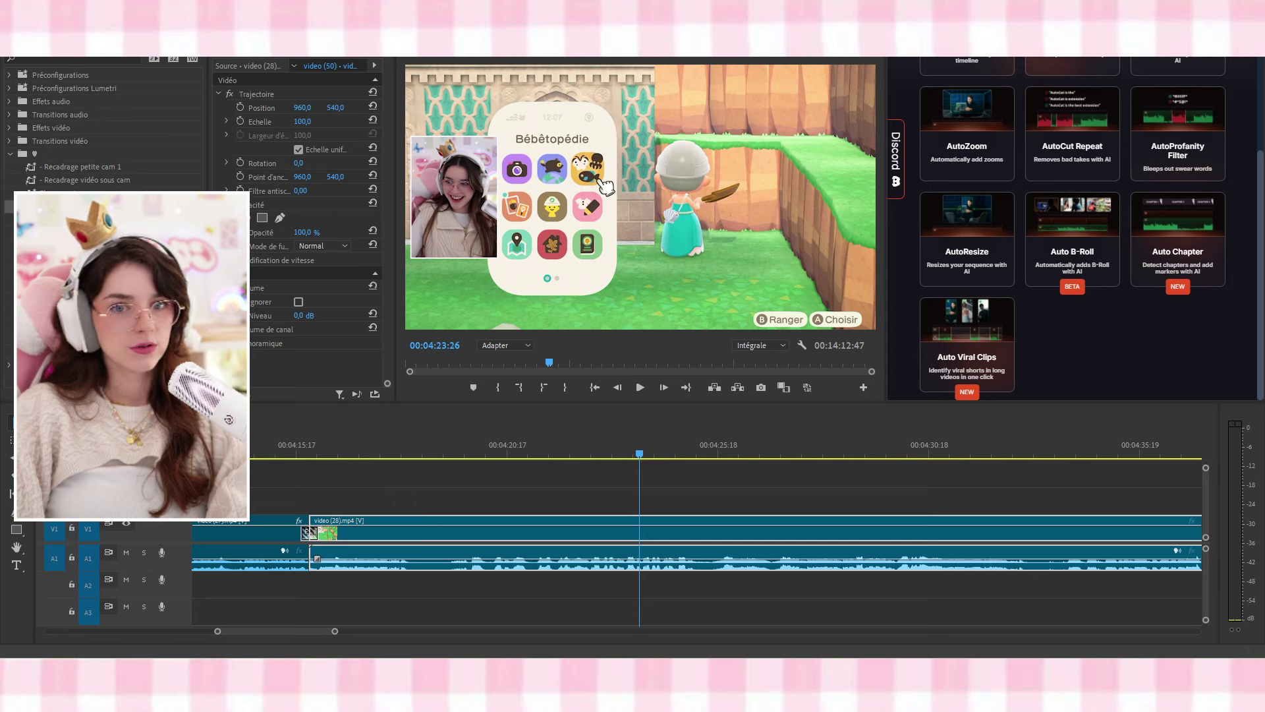
Place overreact_sans_musique_lol.mp4 on the track above video (28) and apply a Gaussian blur of 50 to video (28)
drag(250, 455, 298, 507)
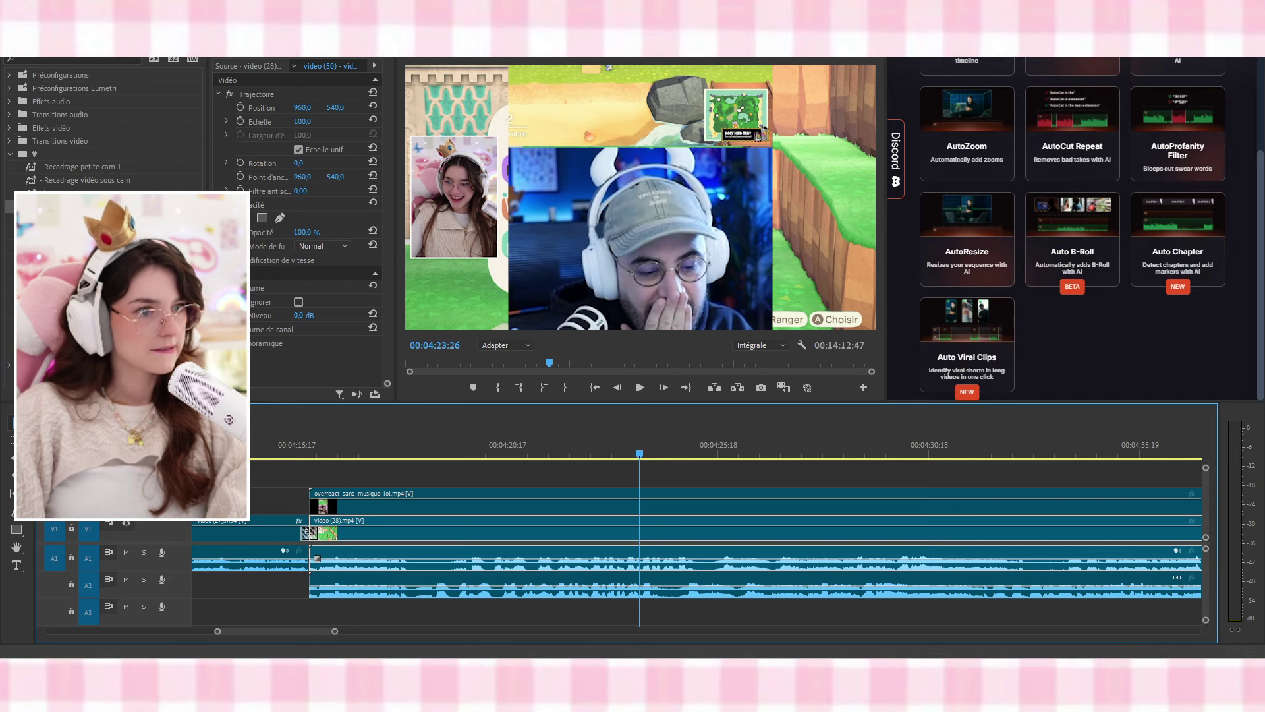
drag(79, 192, 520, 537)
Scale the overreact_sans_musique_lol.mp4 overlay down to 56.2 so its full height fits the frame, and replay the cut into it
double_click(527, 201)
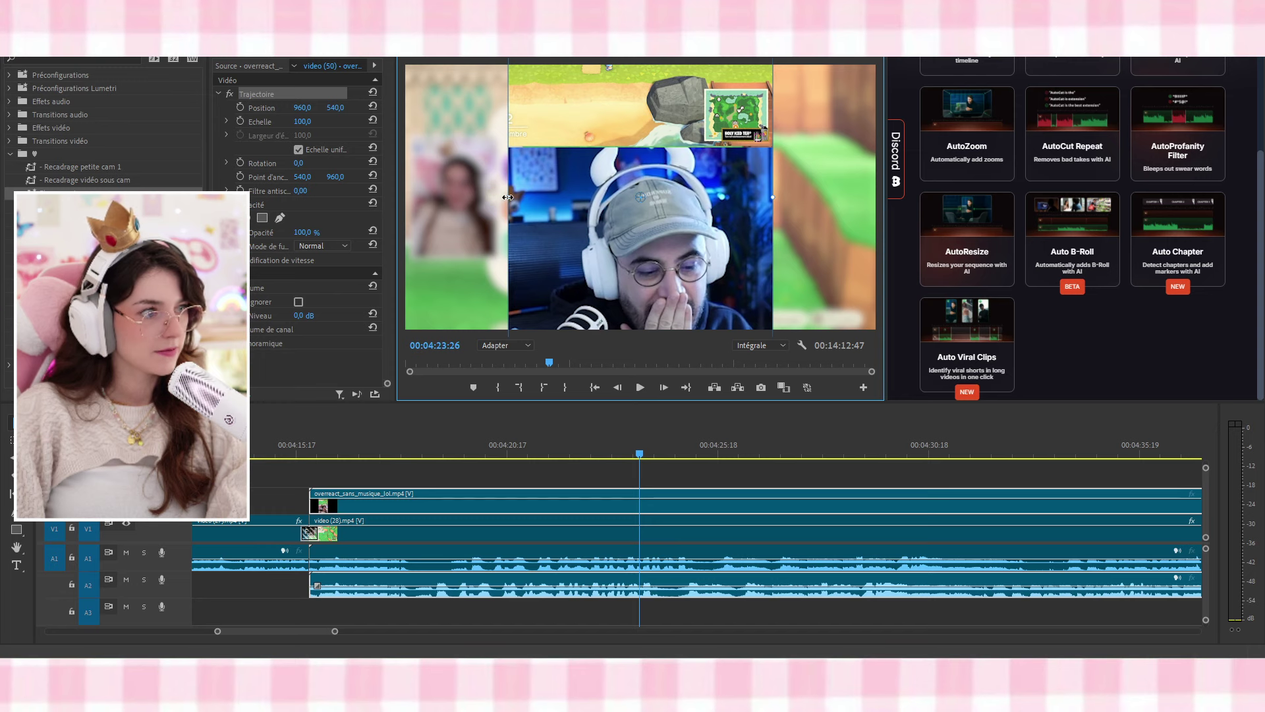
drag(508, 196, 565, 192)
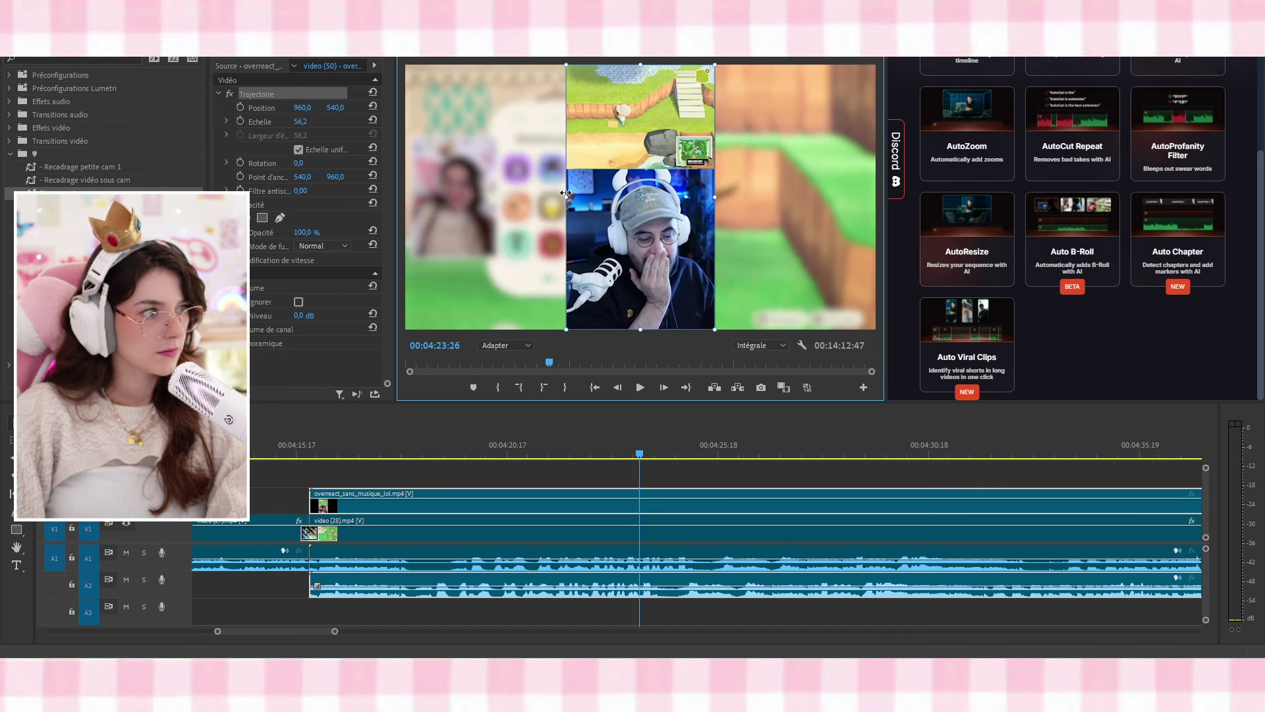
click(287, 452)
key(space)
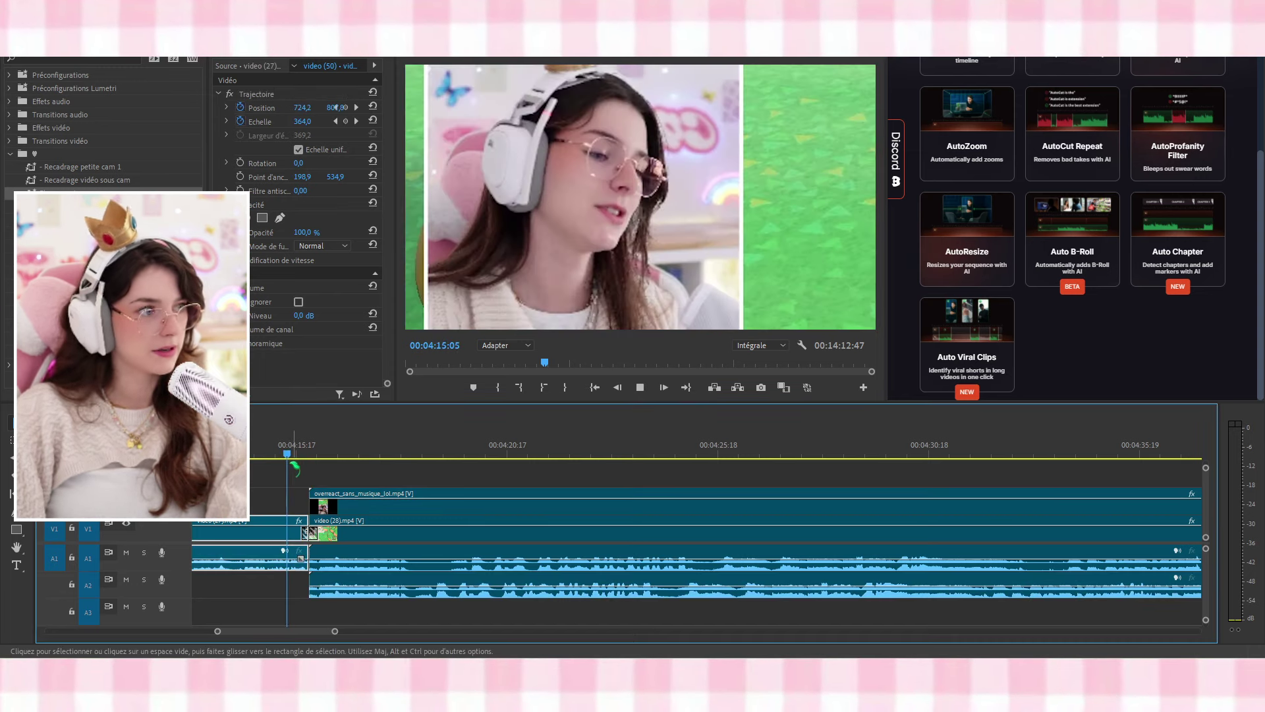
key(space)
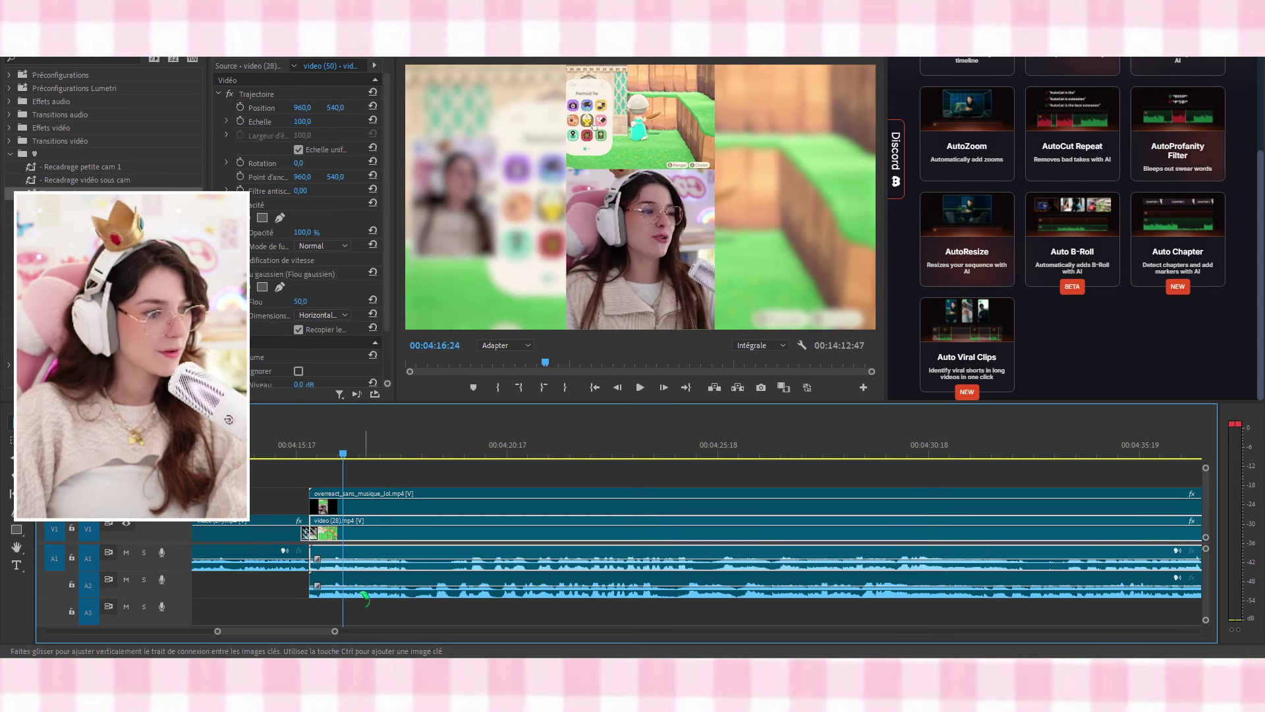
click(363, 609)
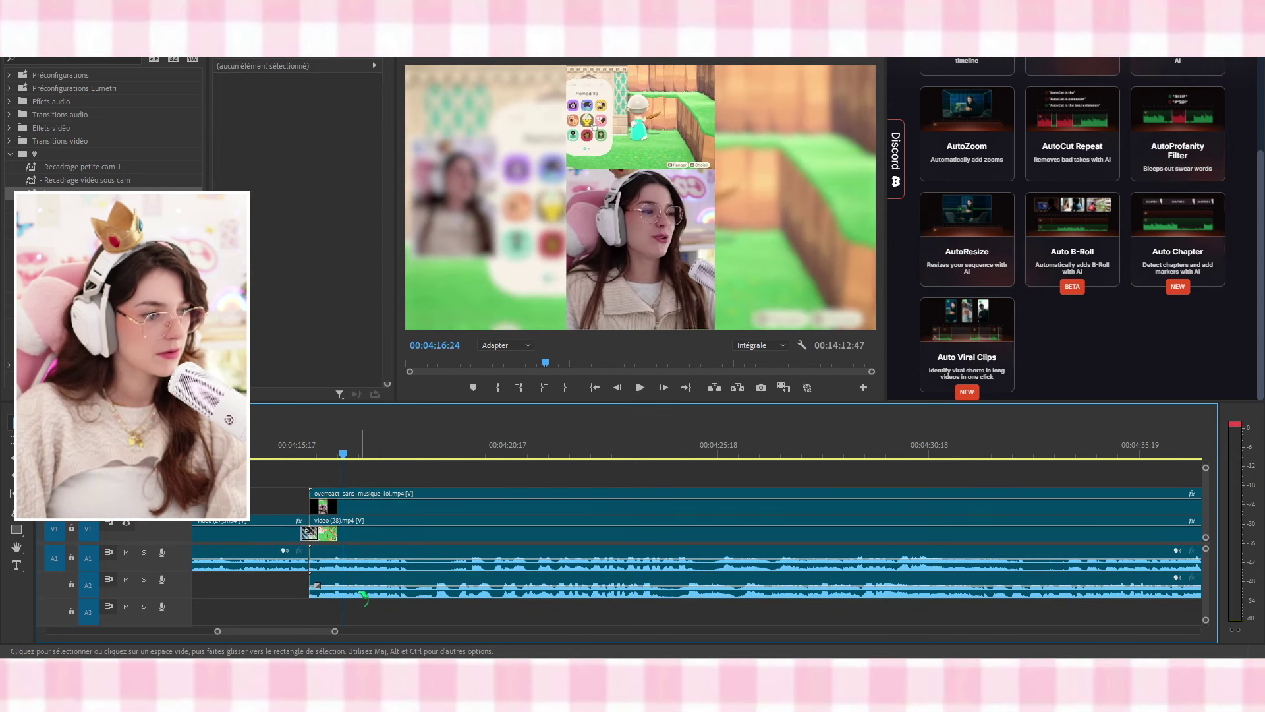
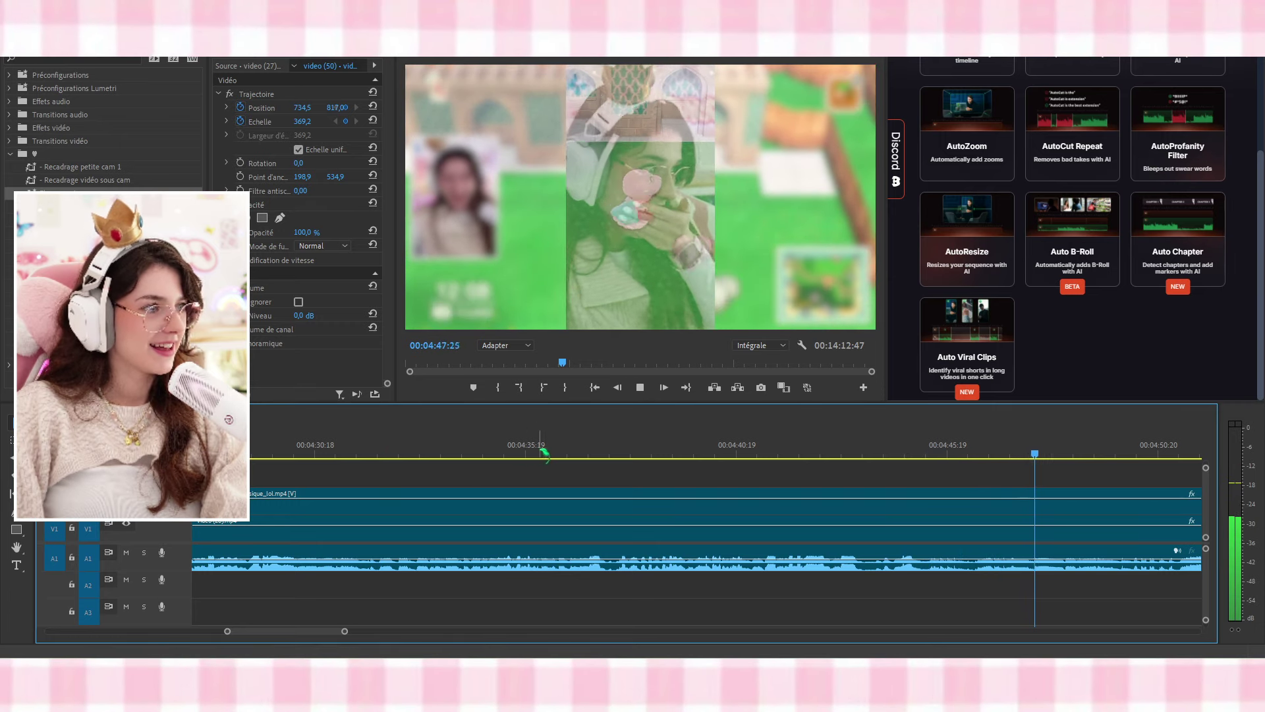
Enlarge the blurred background clip video (28) to scale 176 and check the frame at 00:04:48:28
key(space)
click(776, 525)
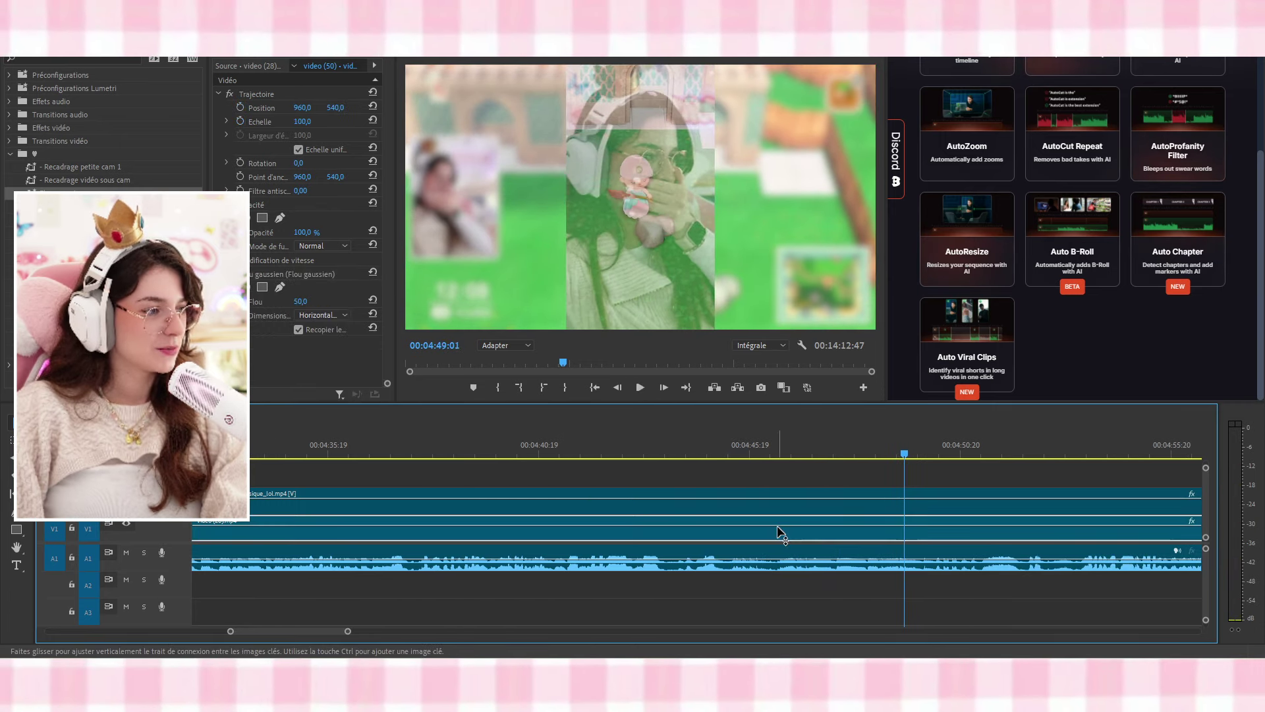
scroll(542, 508, up, 4)
scroll(541, 509, up, 2)
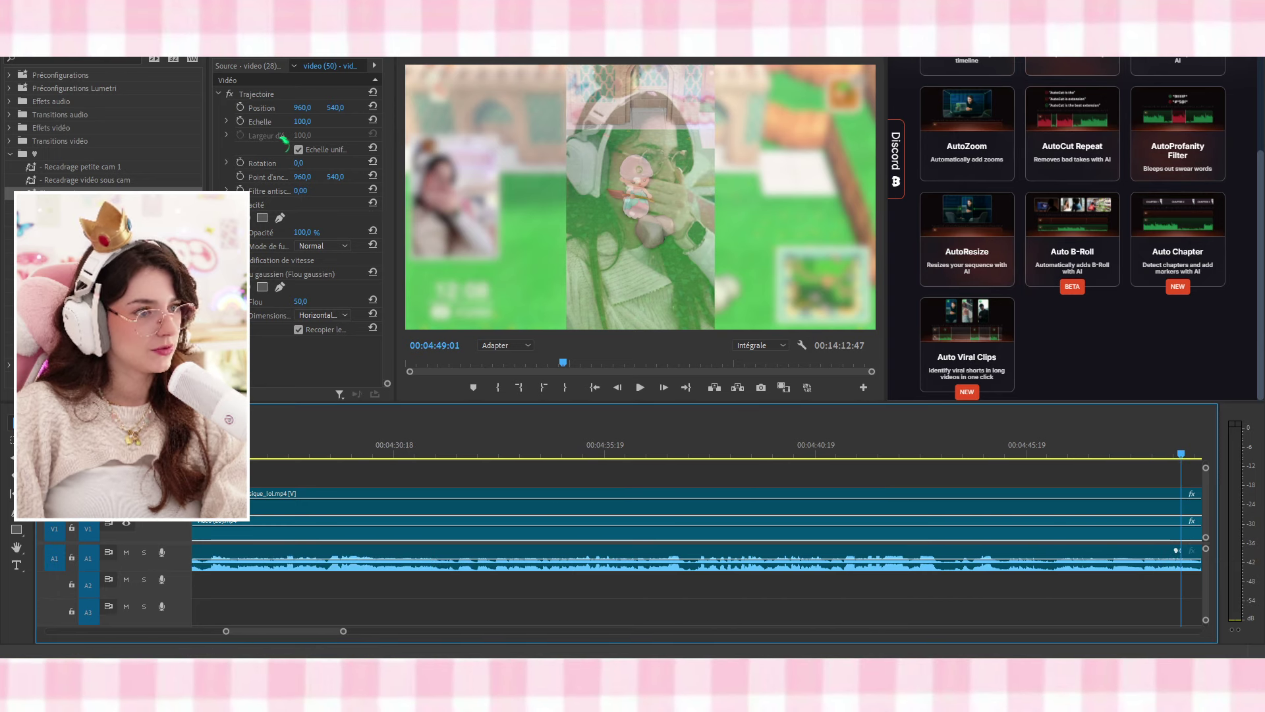
click(300, 121)
text(125)
key(Return)
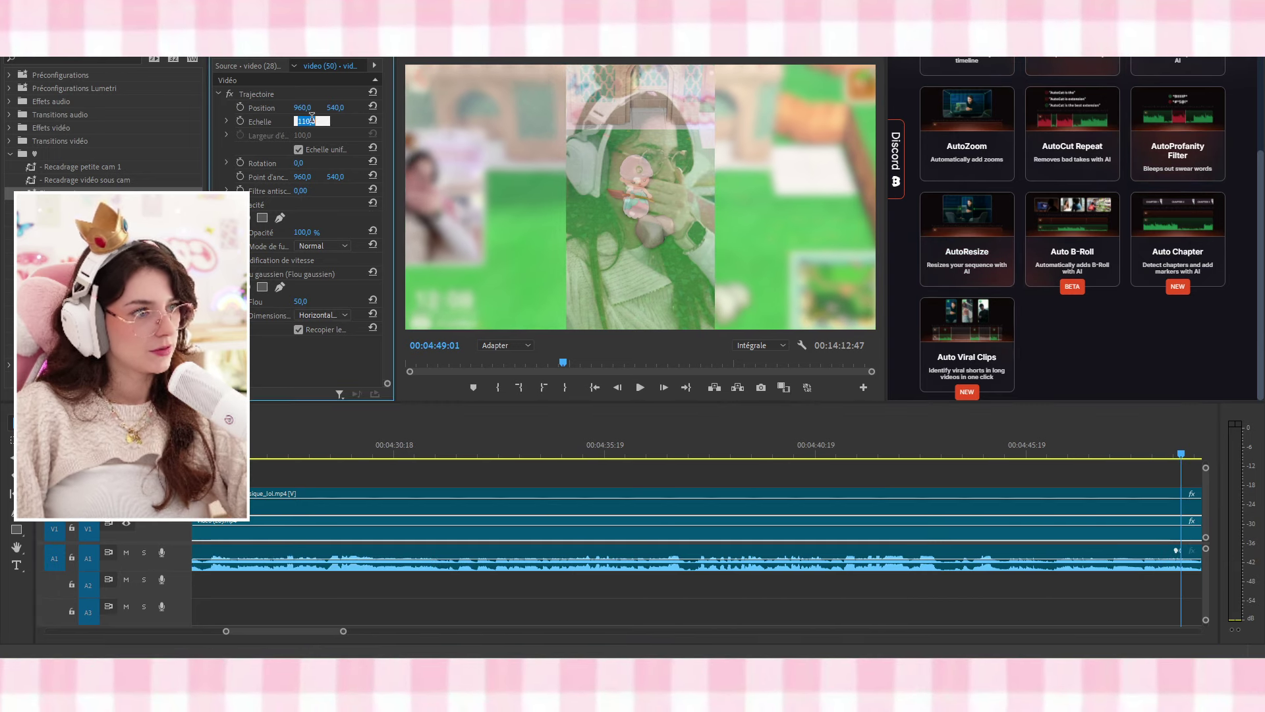
text(176)
key(Return)
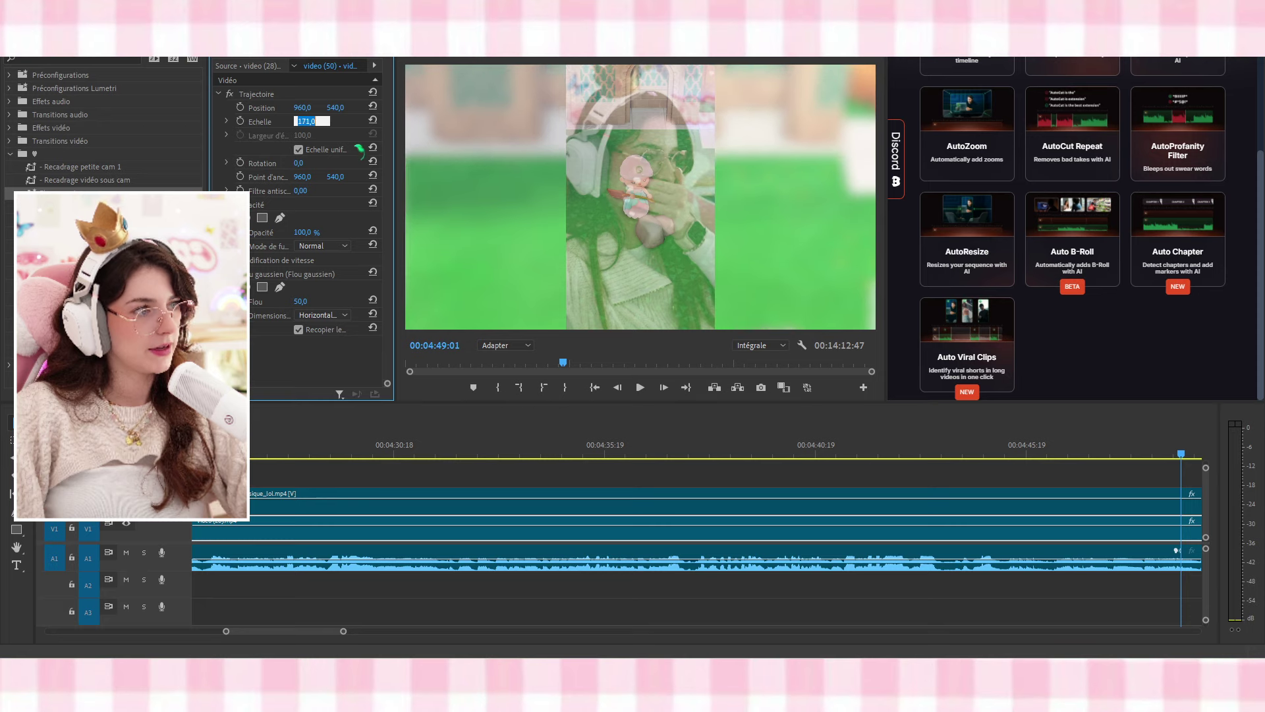
click(1160, 455)
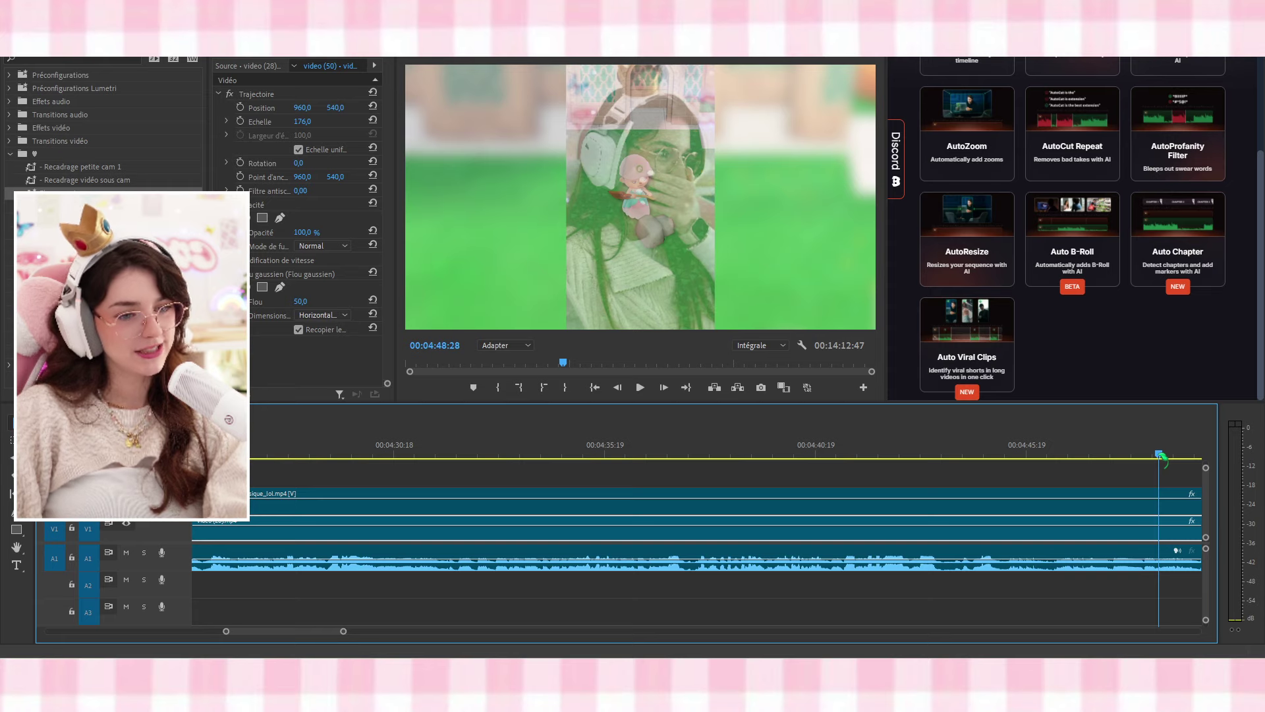
Play the vertical overlay through its end near 00:05:20:22 and examine how video (29) shows behind it
key(space)
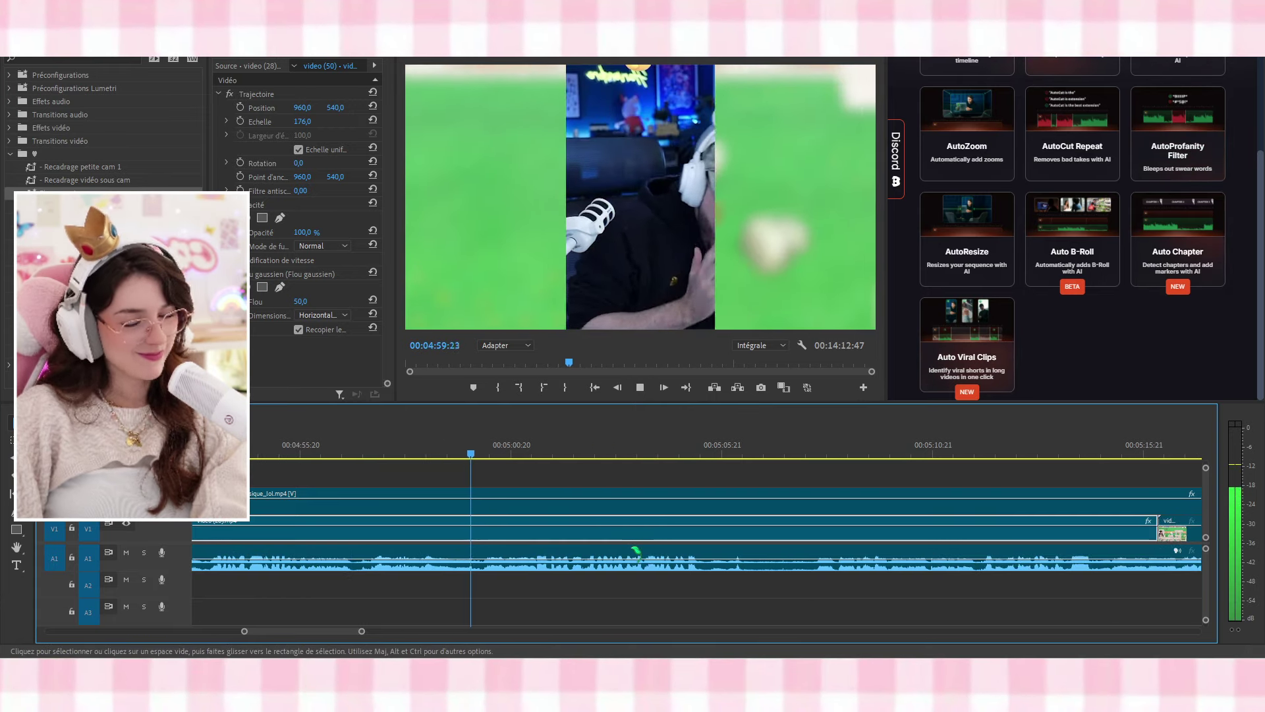
key(c)
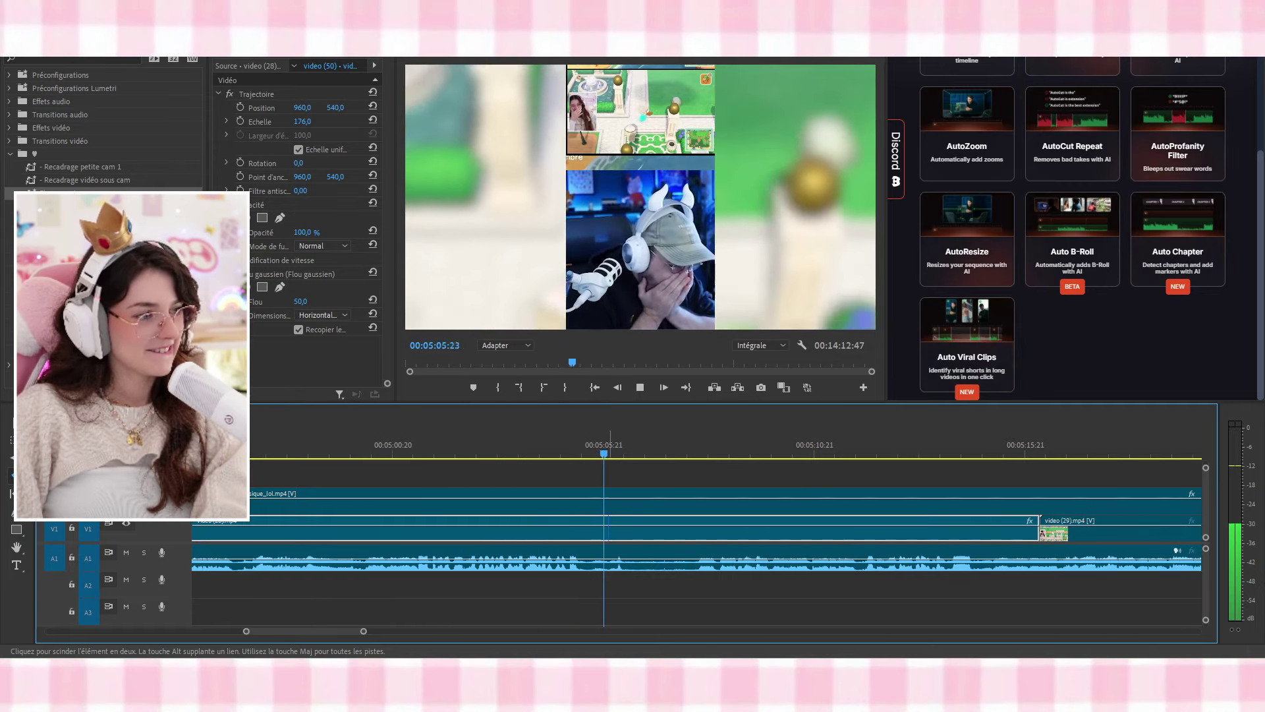
click(641, 537)
scroll(695, 513, down, 14)
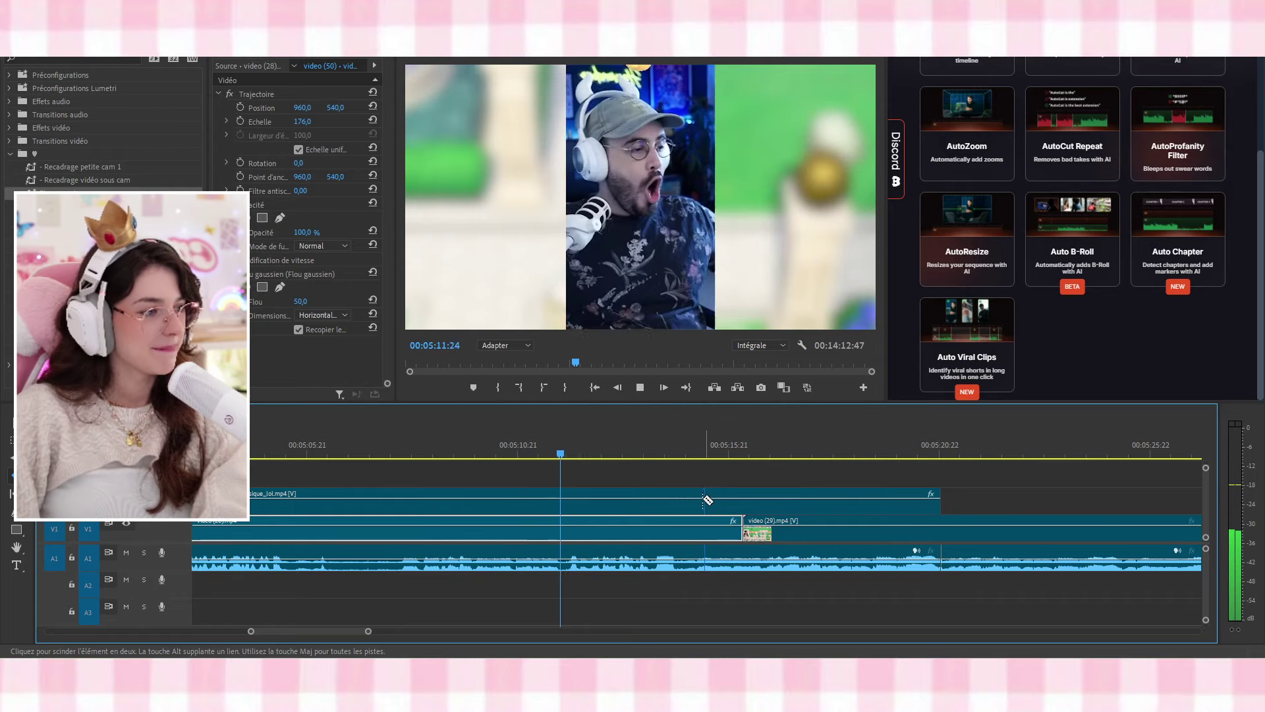
scroll(698, 498, right, 2)
scroll(693, 493, right, 2)
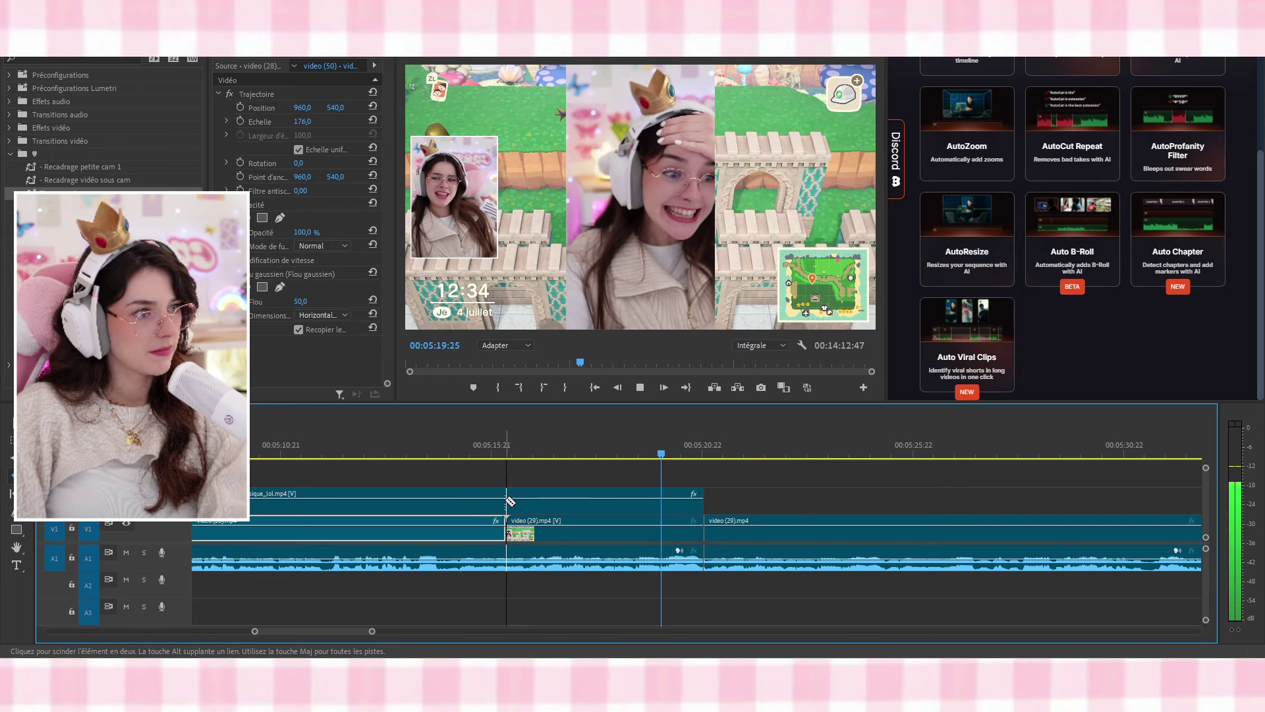
key(space)
scroll(704, 525, down, 3)
scroll(705, 525, down, 3)
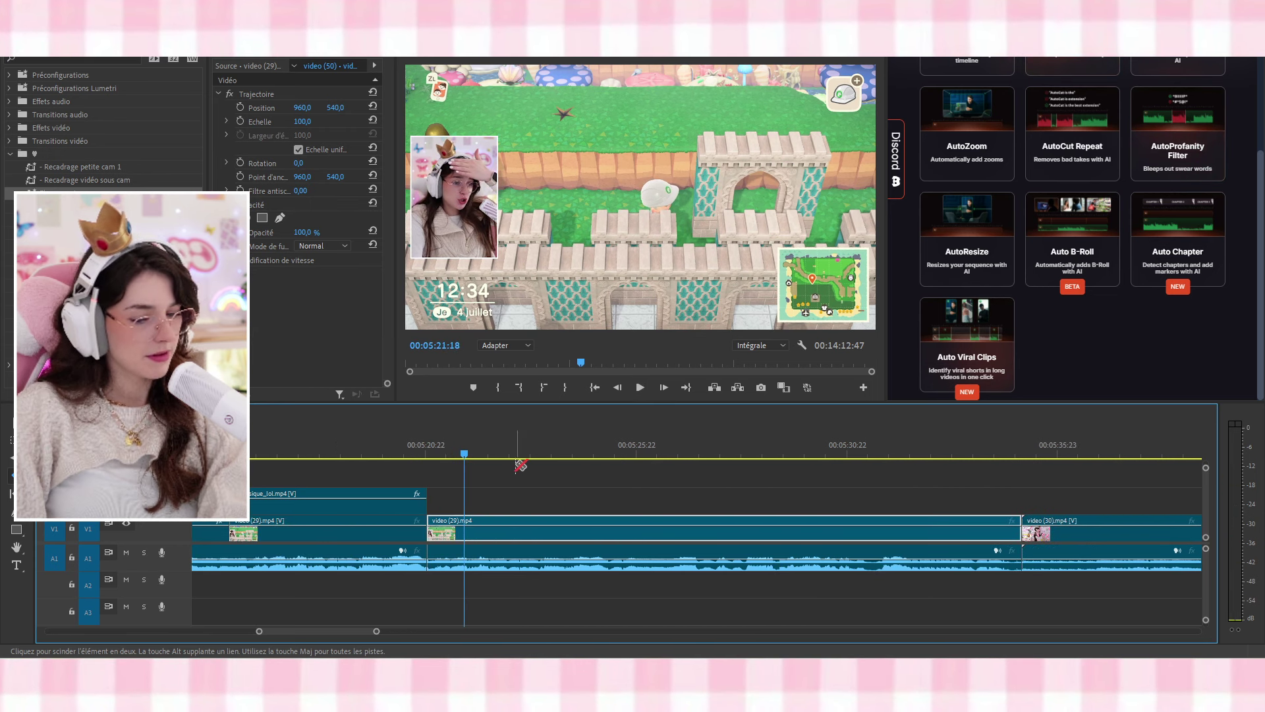
Delete the video (29) piece under the overlay and the audio of the following piece, and replay the end of the overlay
click(373, 532)
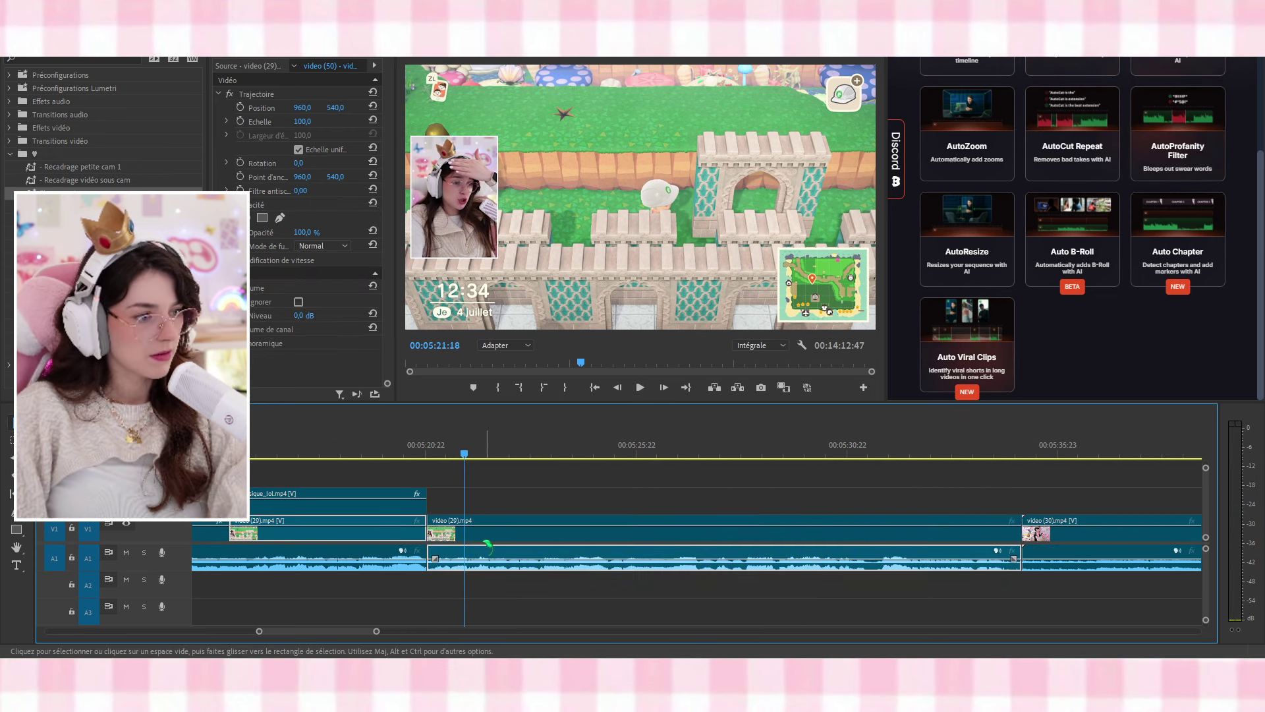
key(Delete)
drag(227, 532, 421, 534)
click(195, 448)
scroll(287, 479, up, 8)
key(space)
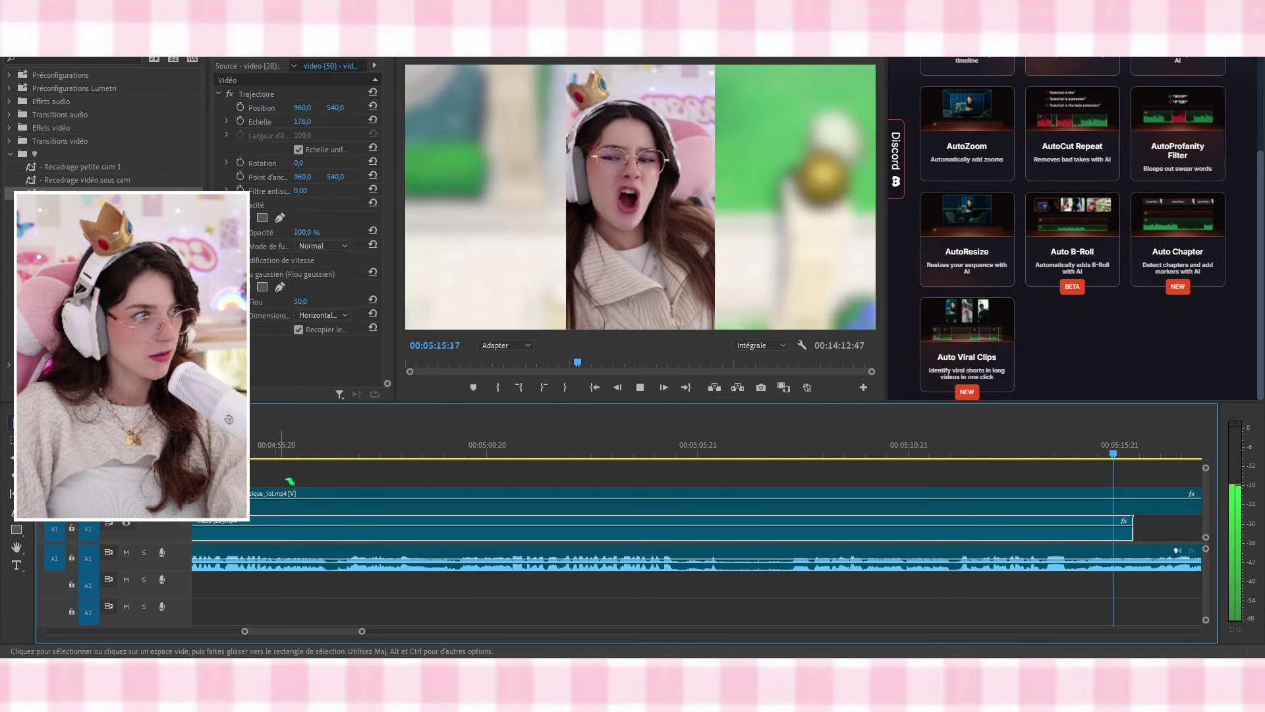
Undo the last clip removal and extend the start of video (29) back to the end of video (28)
scroll(723, 547, down, 3)
scroll(731, 560, down, 5)
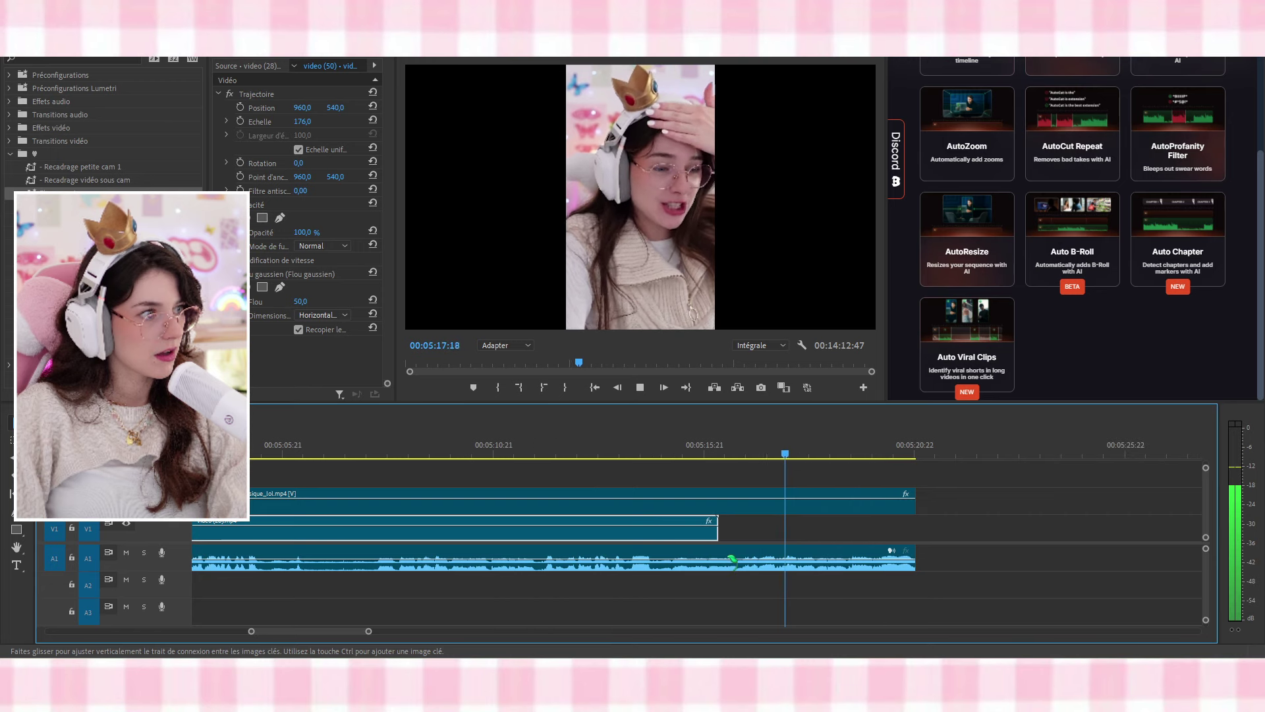
click(731, 562)
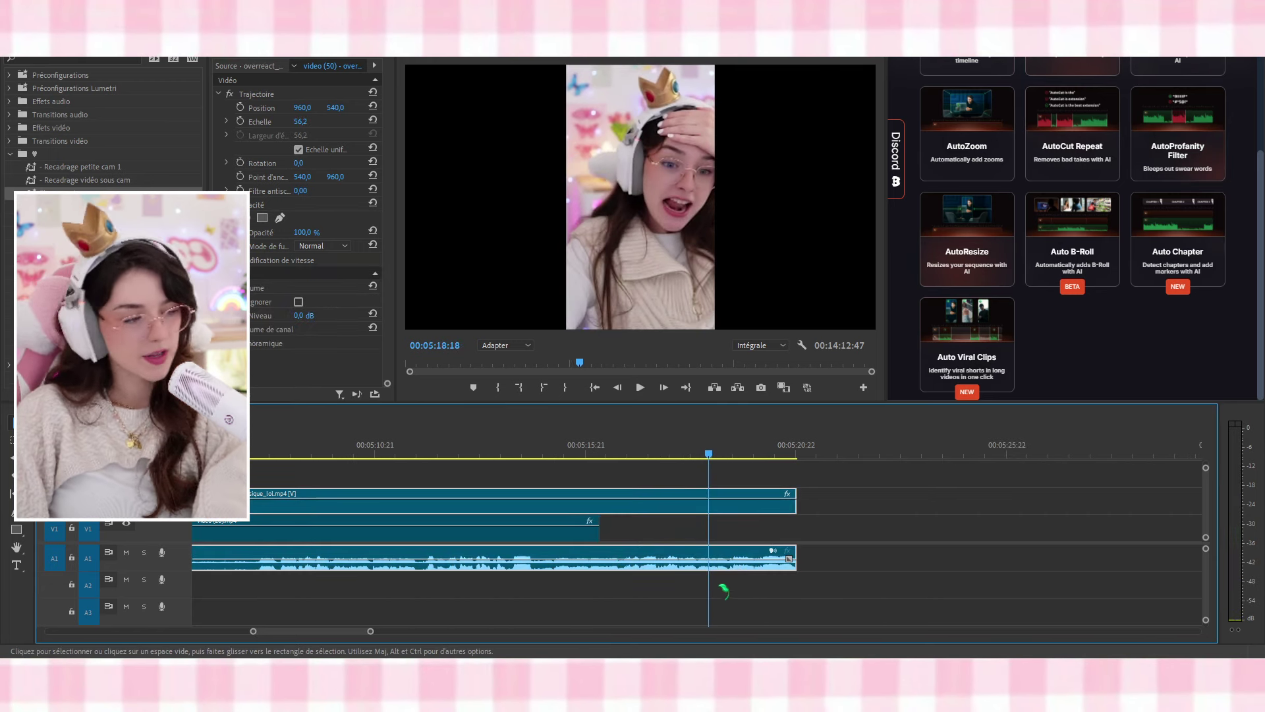
key(ctrl+z)
drag(808, 534, 657, 534)
Copy the scale of 176 from video (28) to video (29) and apply a Gaussian blur of 50 to video (29)
click(563, 524)
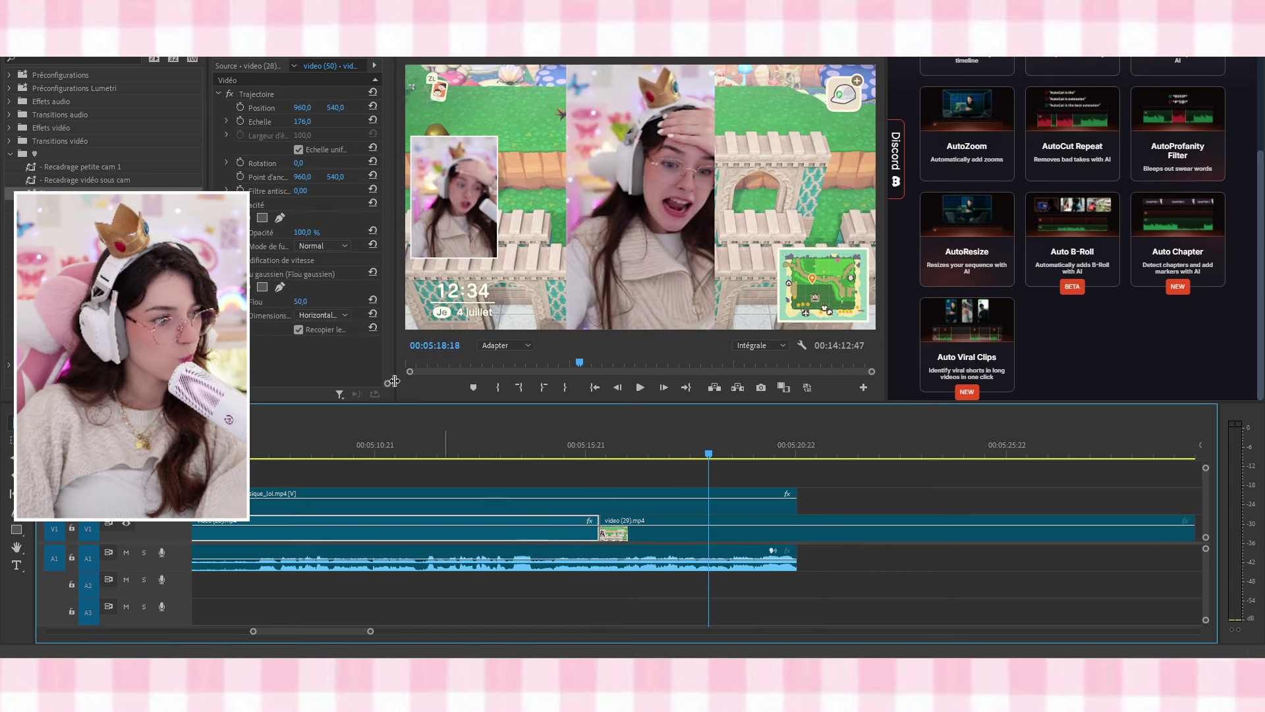
click(264, 96)
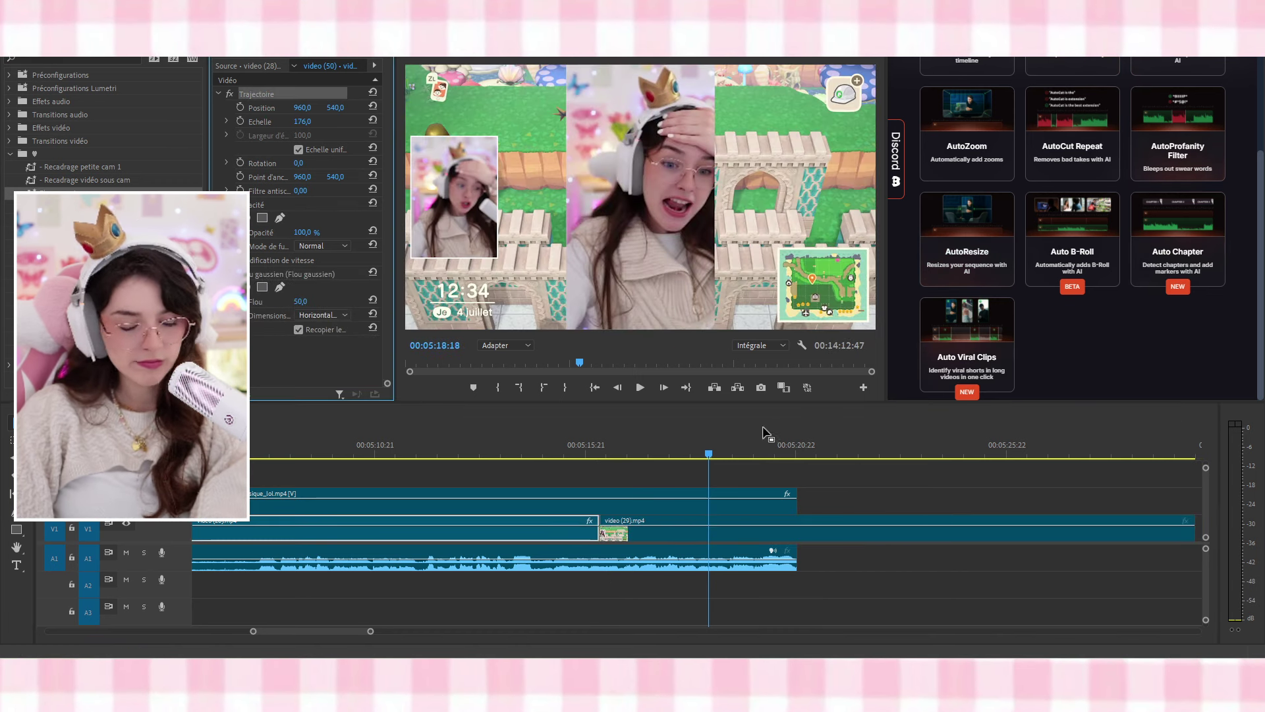
click(668, 532)
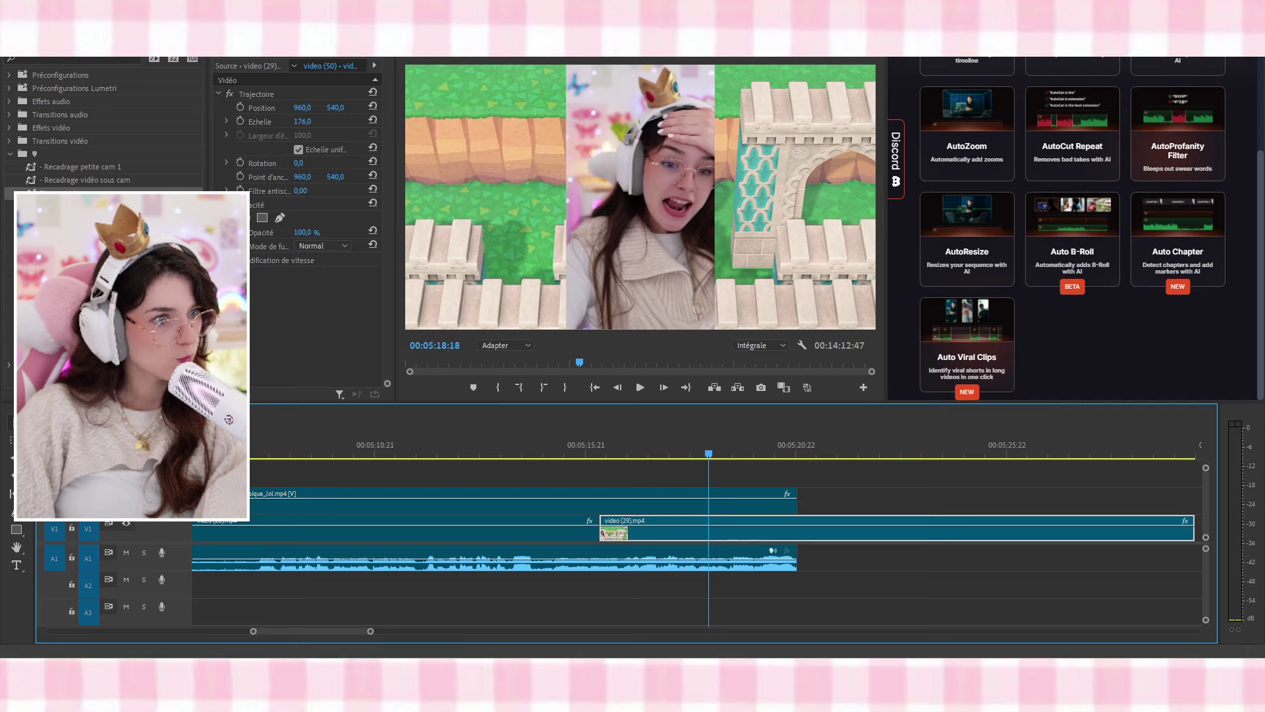
drag(66, 193, 647, 532)
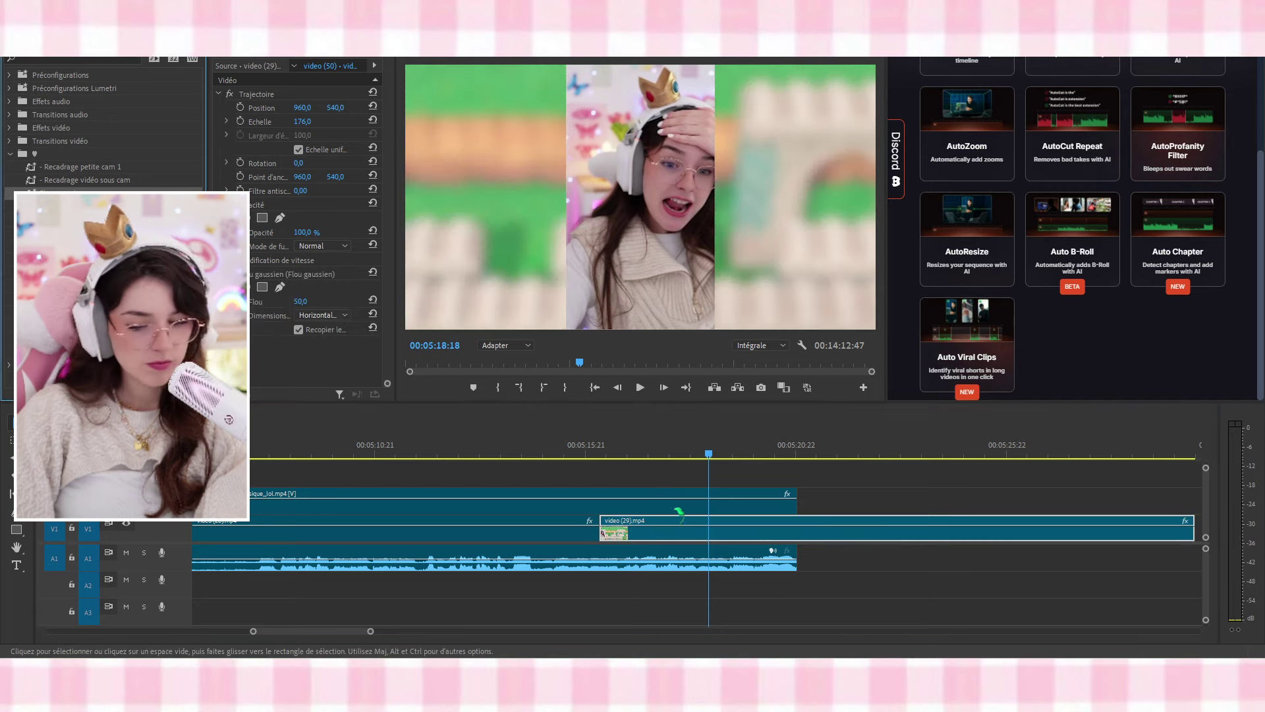
Split video (29) where the overlay ends, delete the excess, close the gap before video (30), and replay the cut
click(805, 528)
key(v)
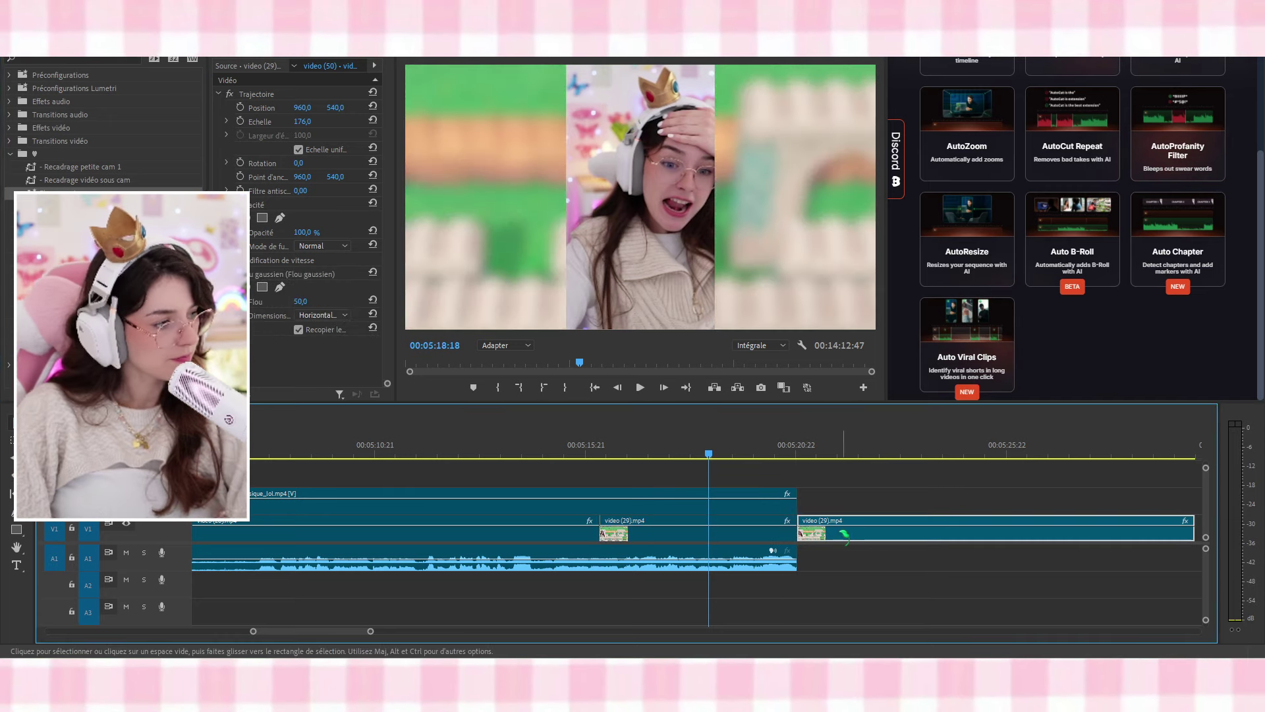
key(Delete)
click(866, 530)
key(Delete)
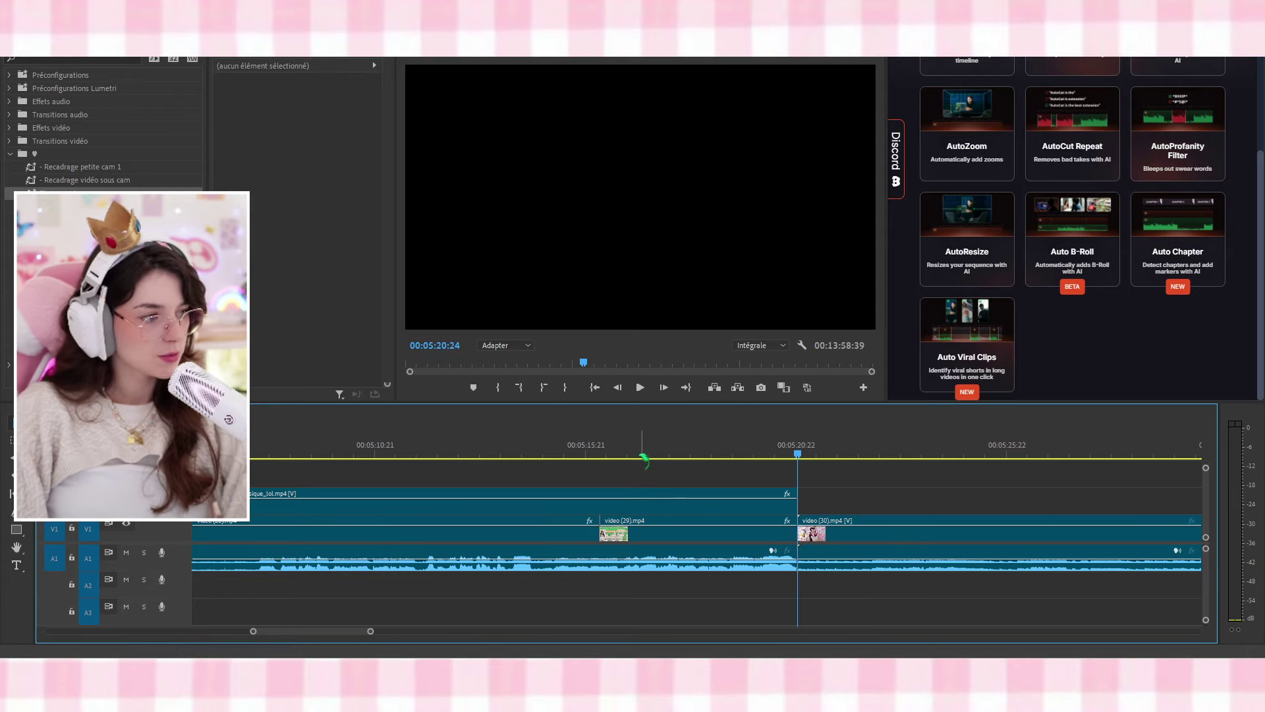
click(683, 441)
key(space)
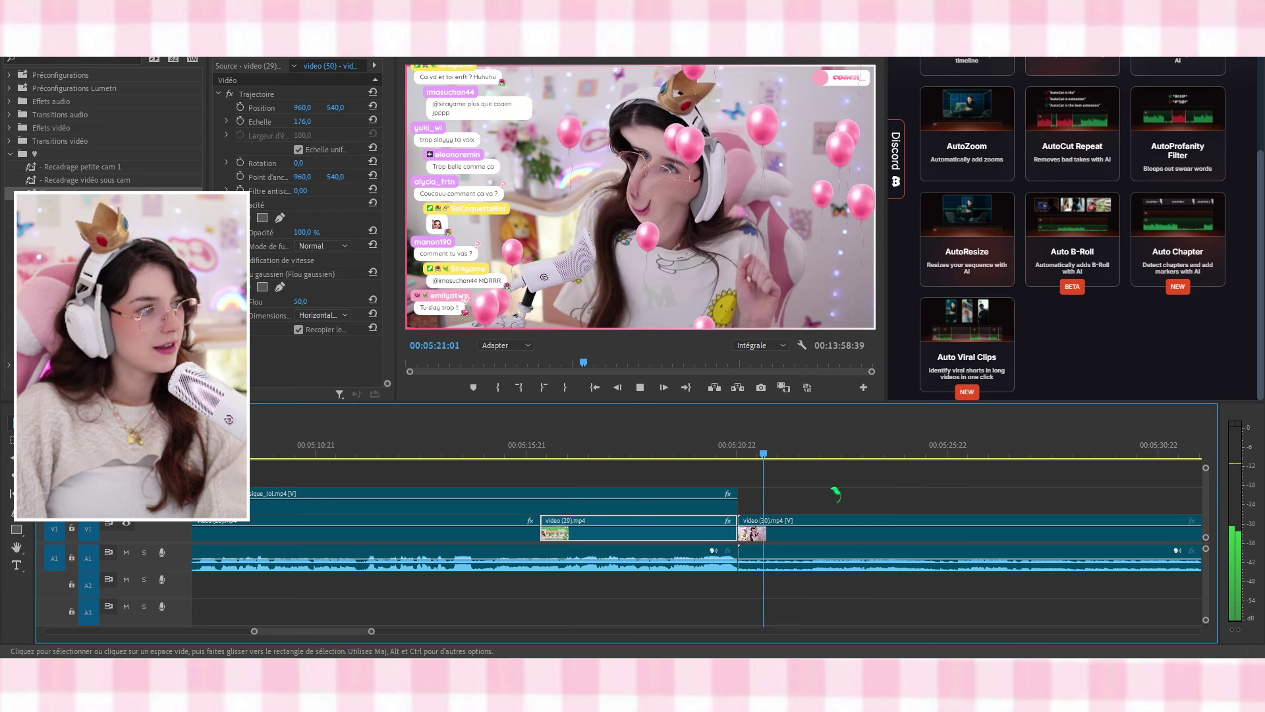
Add a transition at the cut between video (29) and video (30), and replay it from 00:05:19:34
key(space)
drag(79, 206, 683, 532)
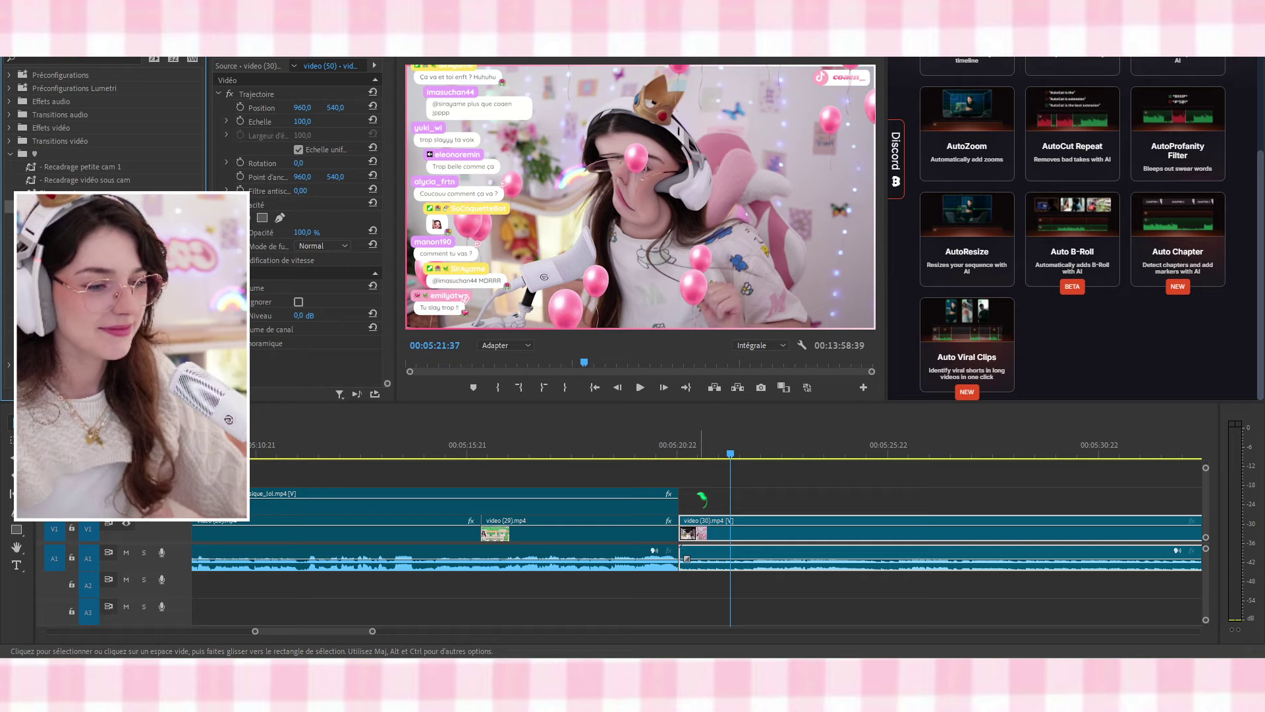
click(645, 456)
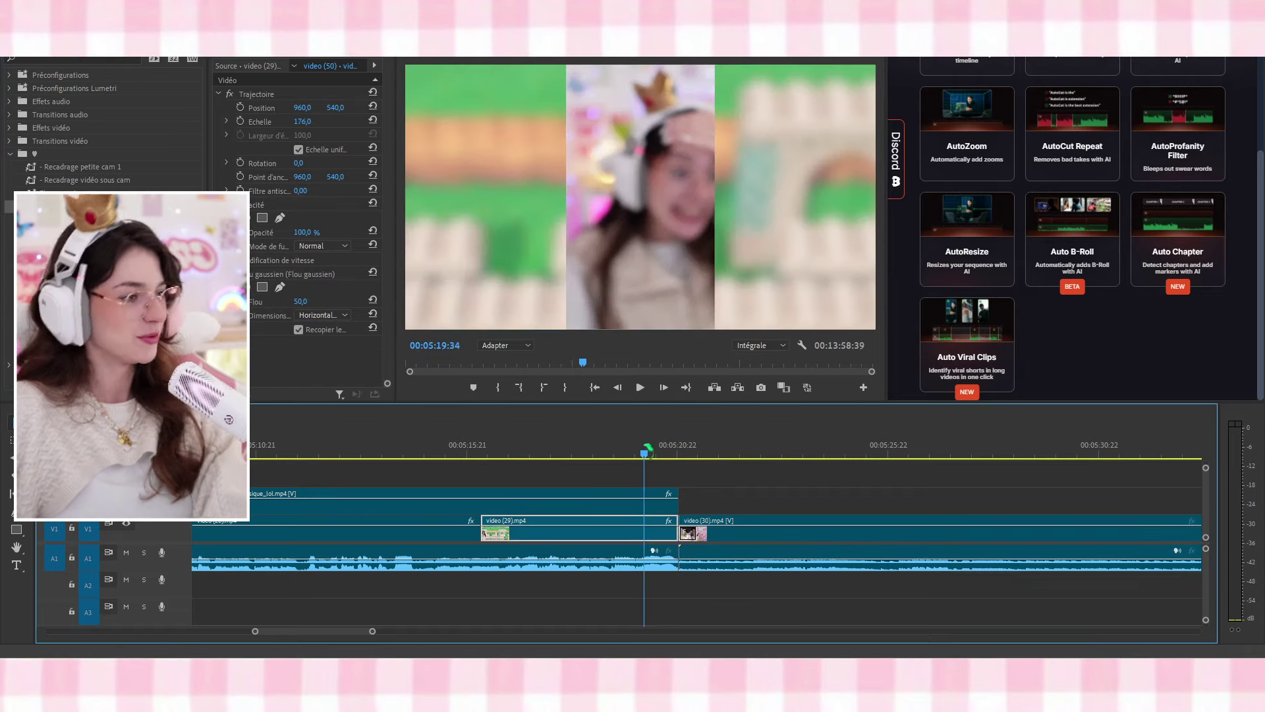
key(space)
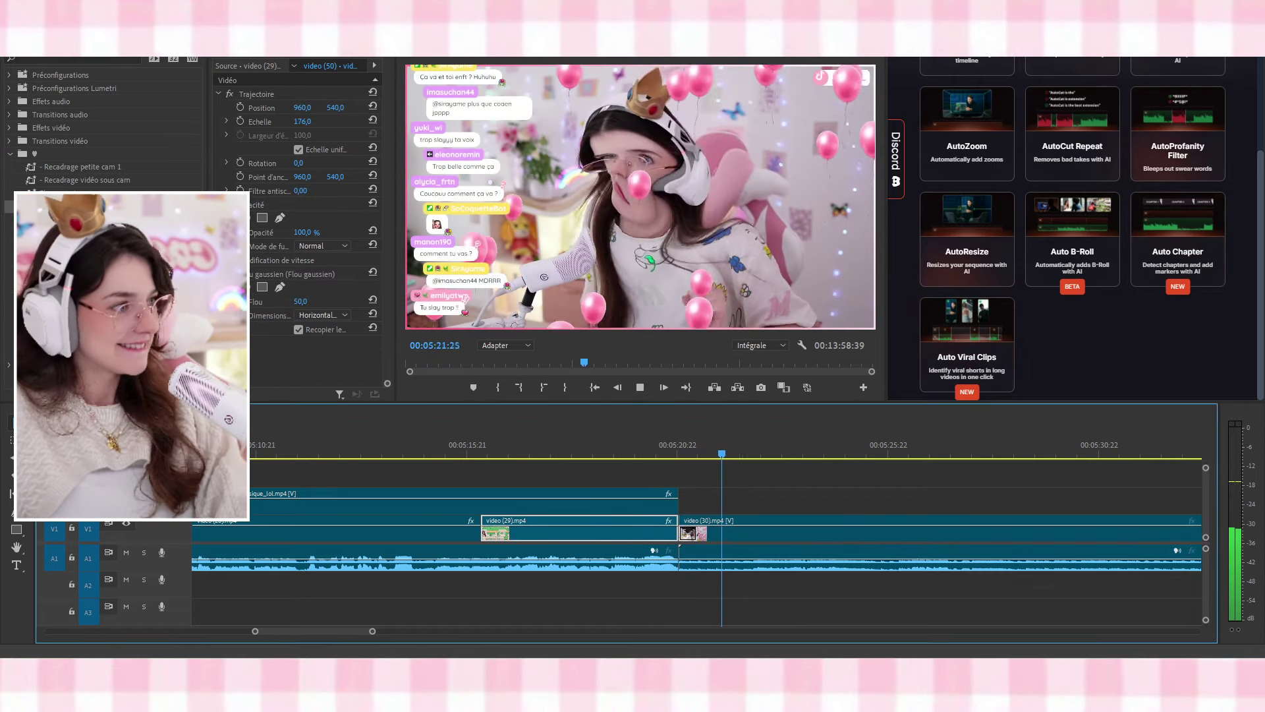
scroll(806, 501, down, 7)
scroll(784, 488, down, 4)
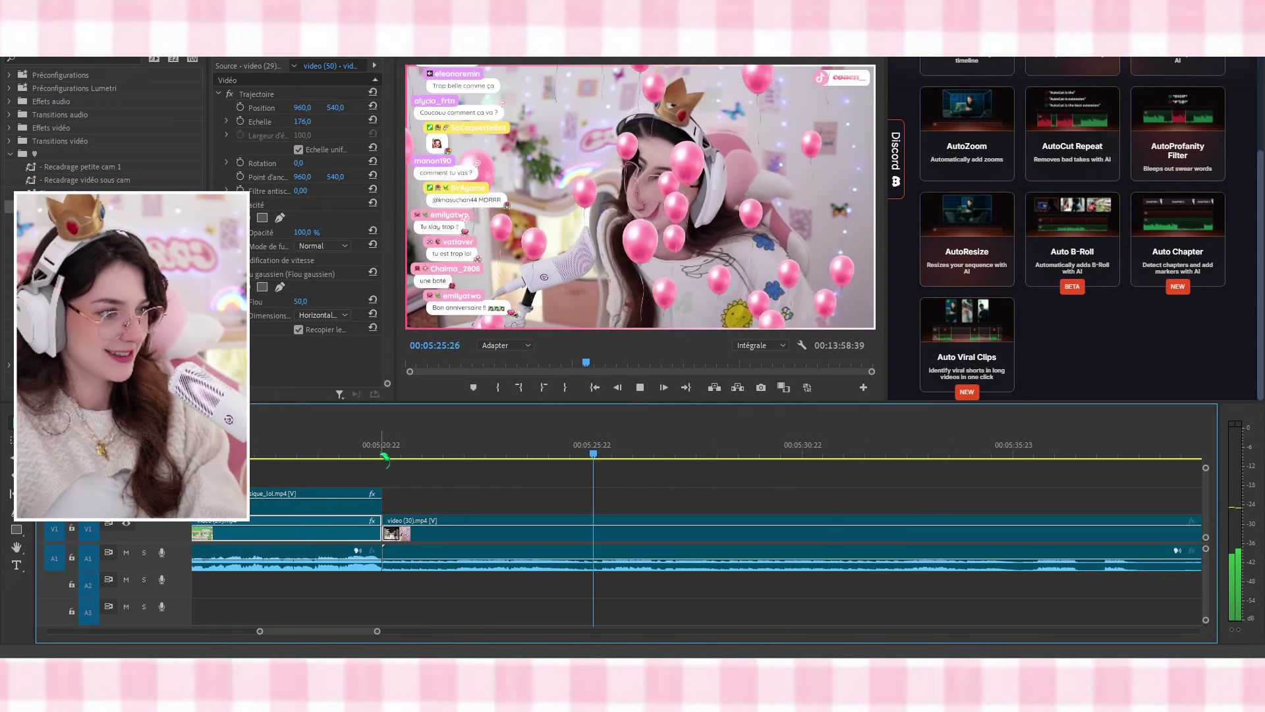
Set starting Position and Scale keyframes at the beginning of video (30), keeping position 960, 540 and scale 100
click(382, 456)
click(386, 455)
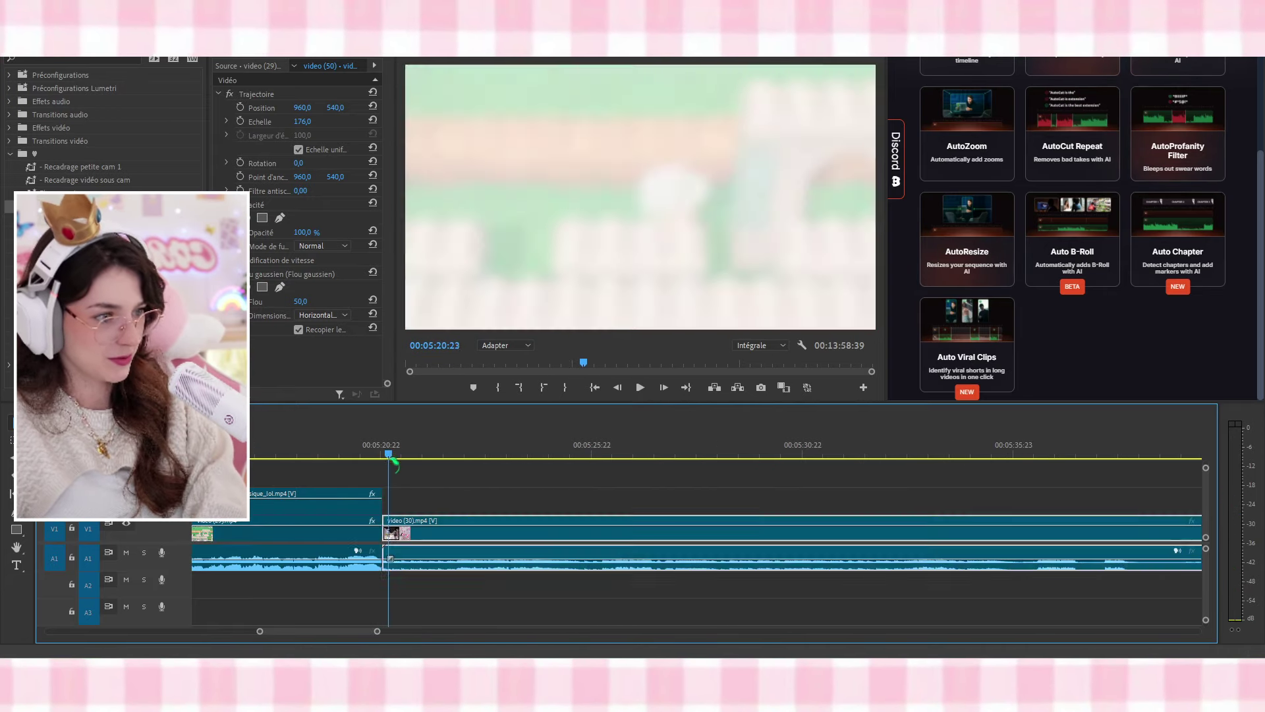
click(240, 108)
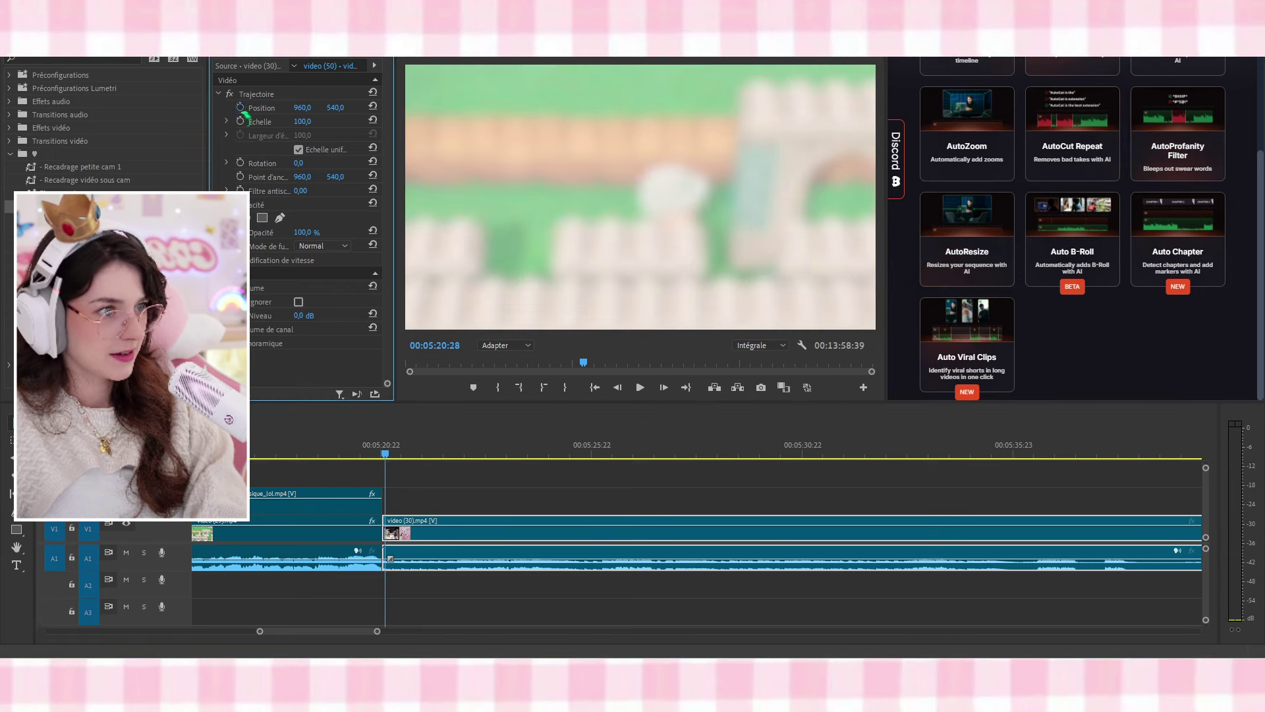
Split video (30) at about 00:05:35:23 and ripple-delete the remainder up to video (31)
scroll(940, 485, down, 5)
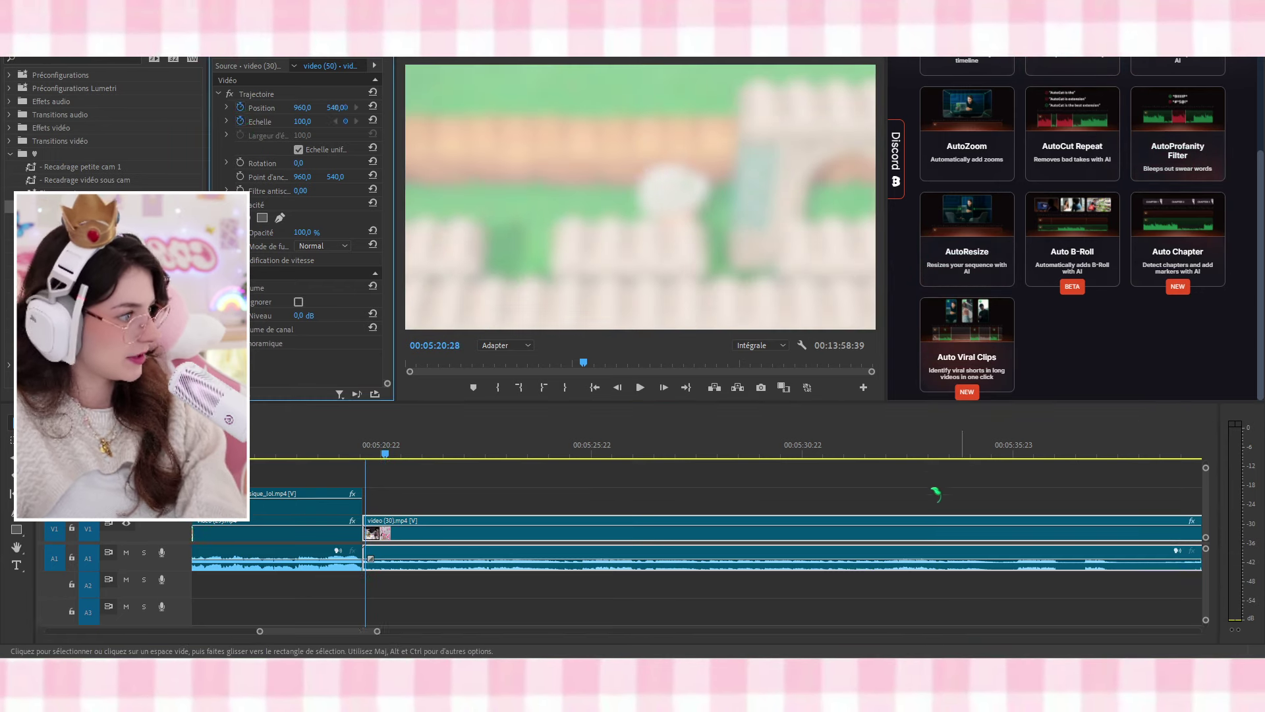
click(765, 450)
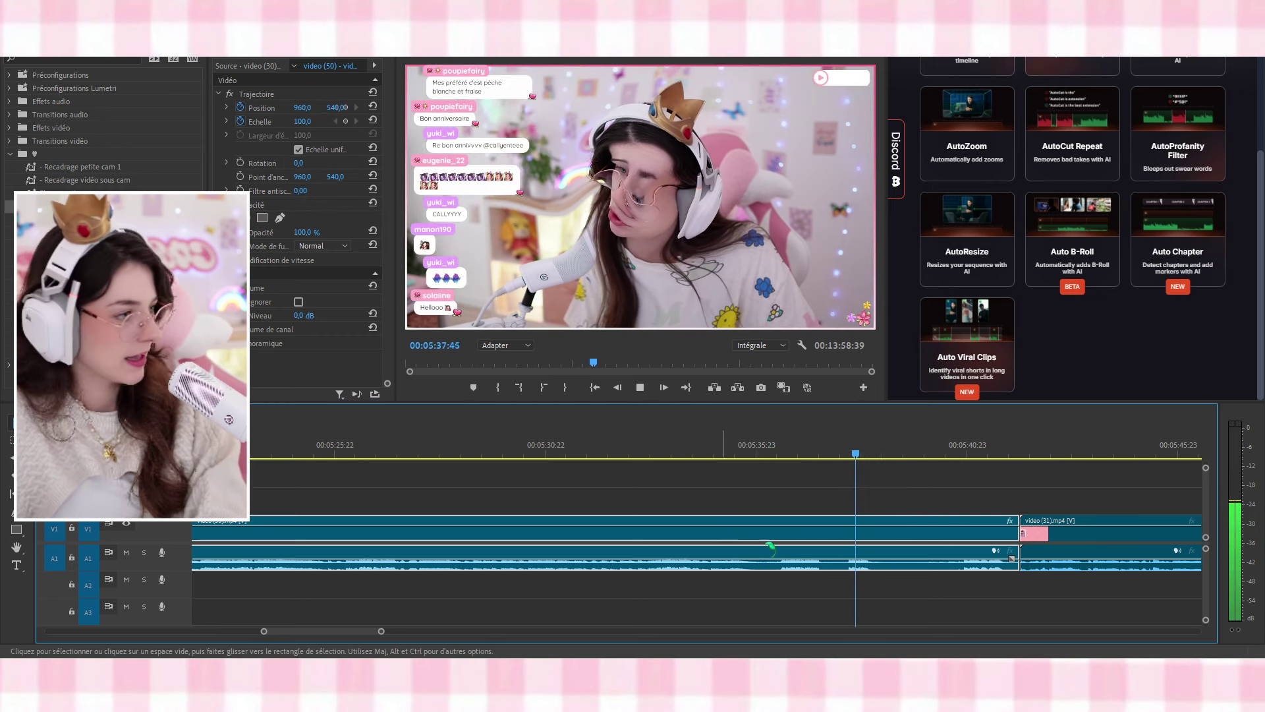
key(c)
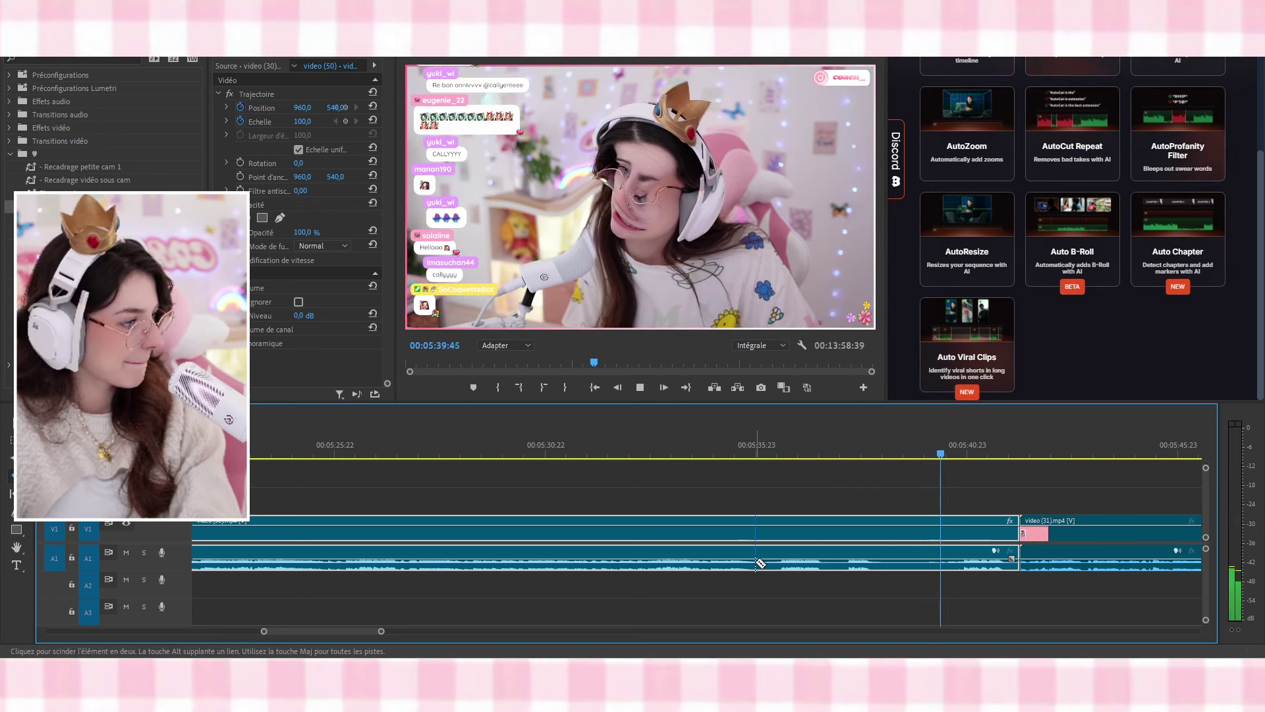
click(756, 563)
key(v)
click(813, 531)
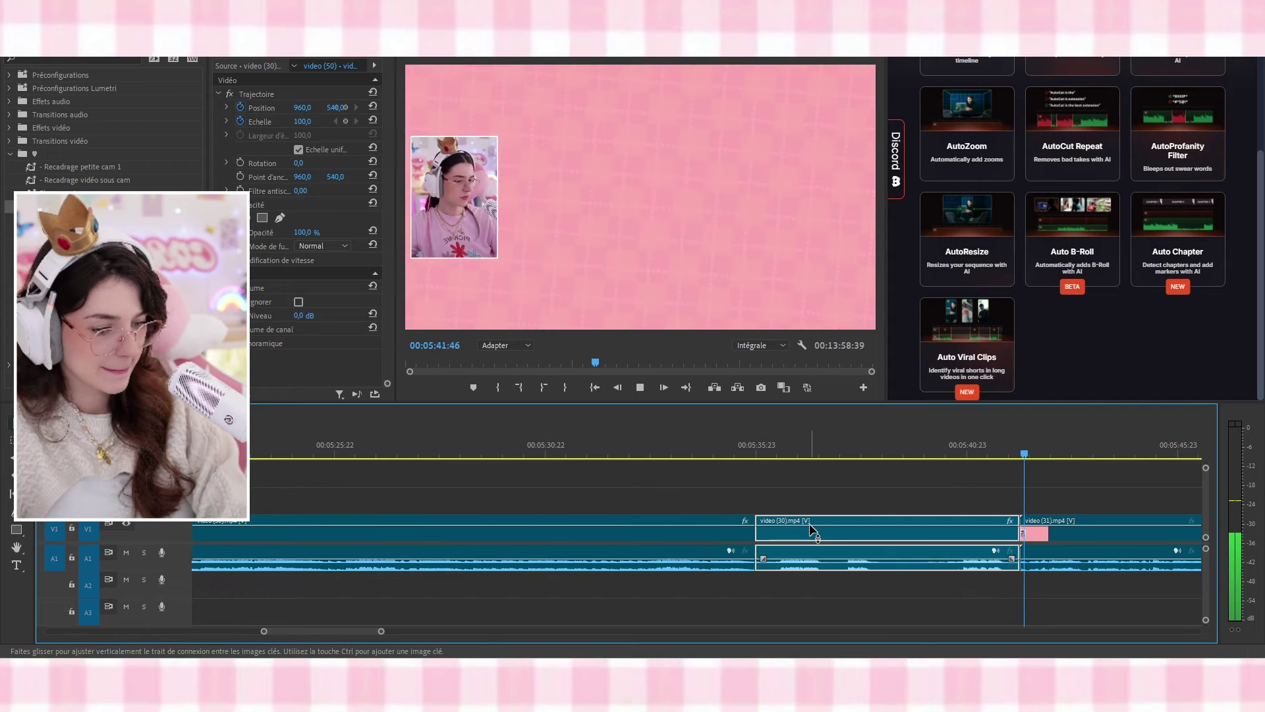
key(shift+Delete)
scroll(656, 537, up, 4)
Replay video (30) from 00:05:25:09, split it at 00:05:31:37, and remove the rest so video (31) follows directly
drag(361, 446, 524, 467)
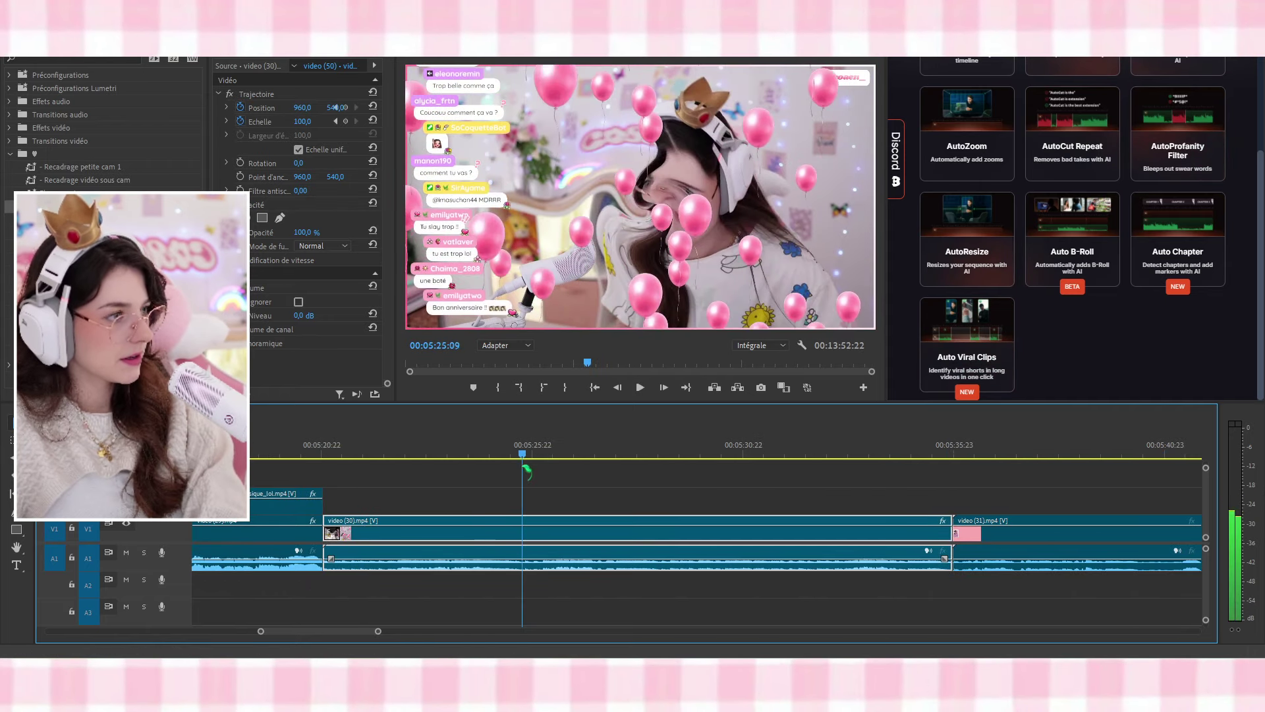
key(space)
key(space)
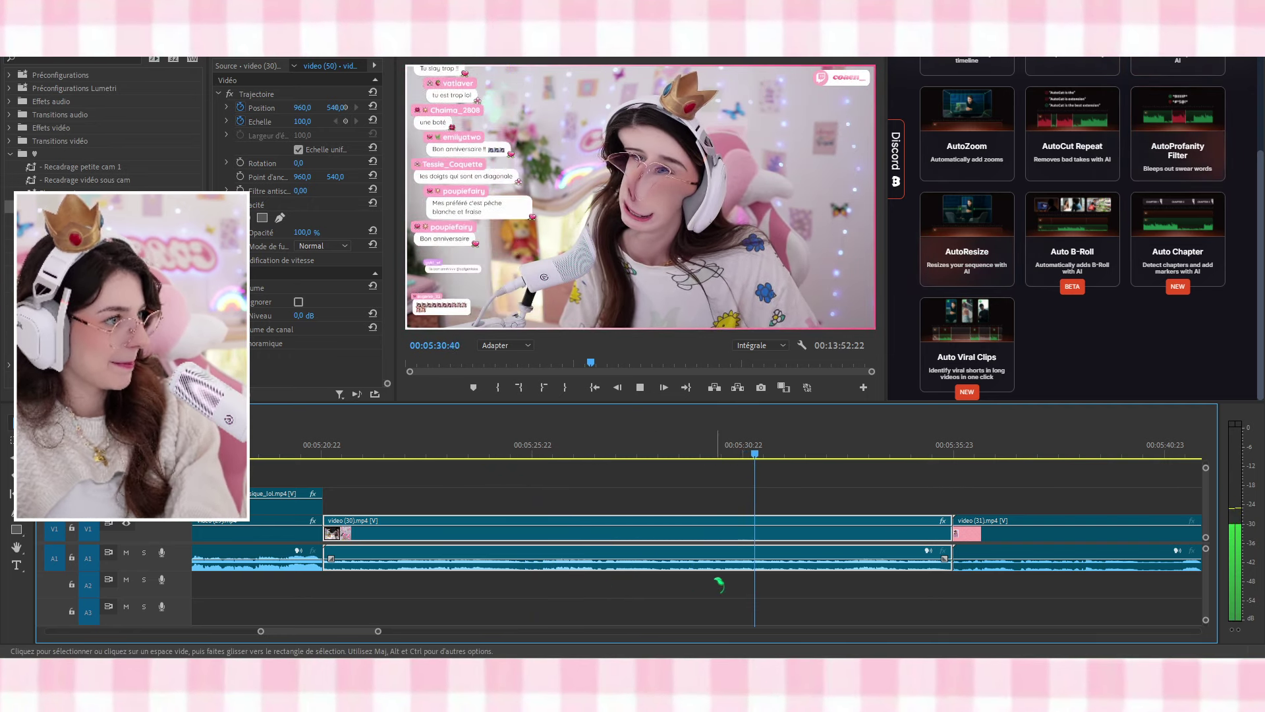
click(795, 562)
key(v)
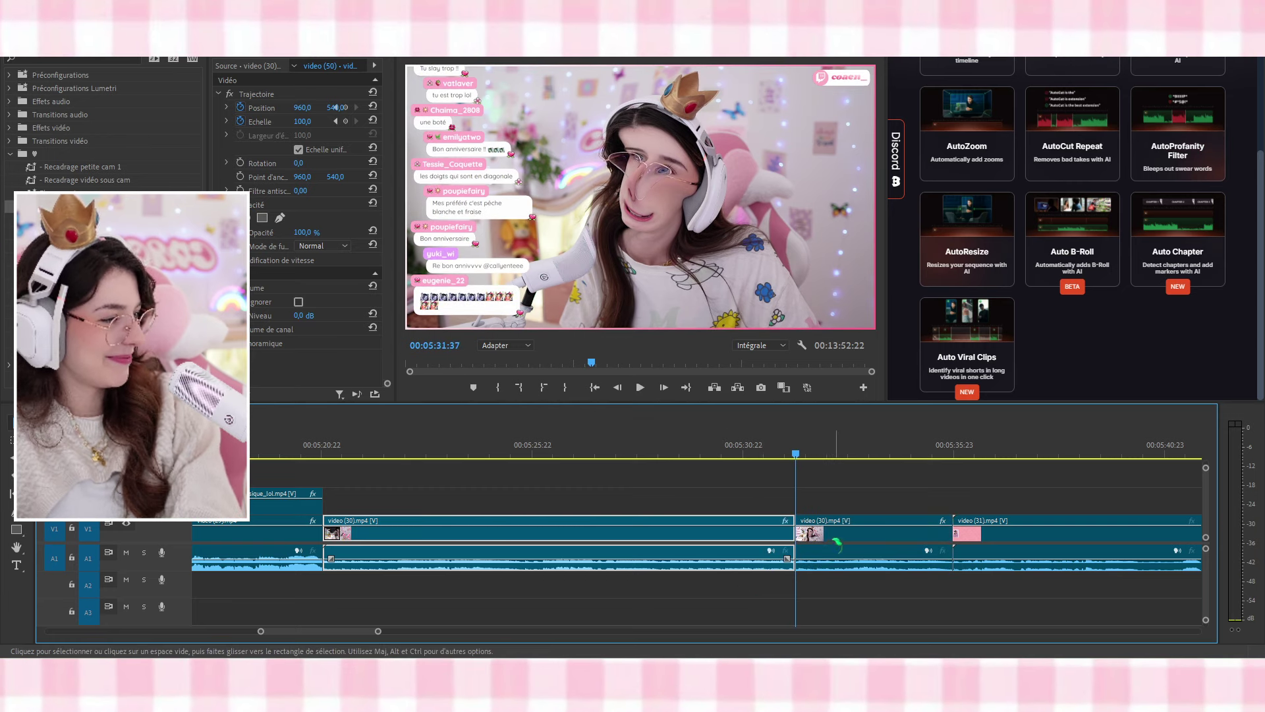
click(835, 539)
key(Delete)
click(836, 539)
key(Delete)
Replay the middle of video (30) and split the clip at 00:05:27:34
drag(678, 448, 572, 461)
key(space)
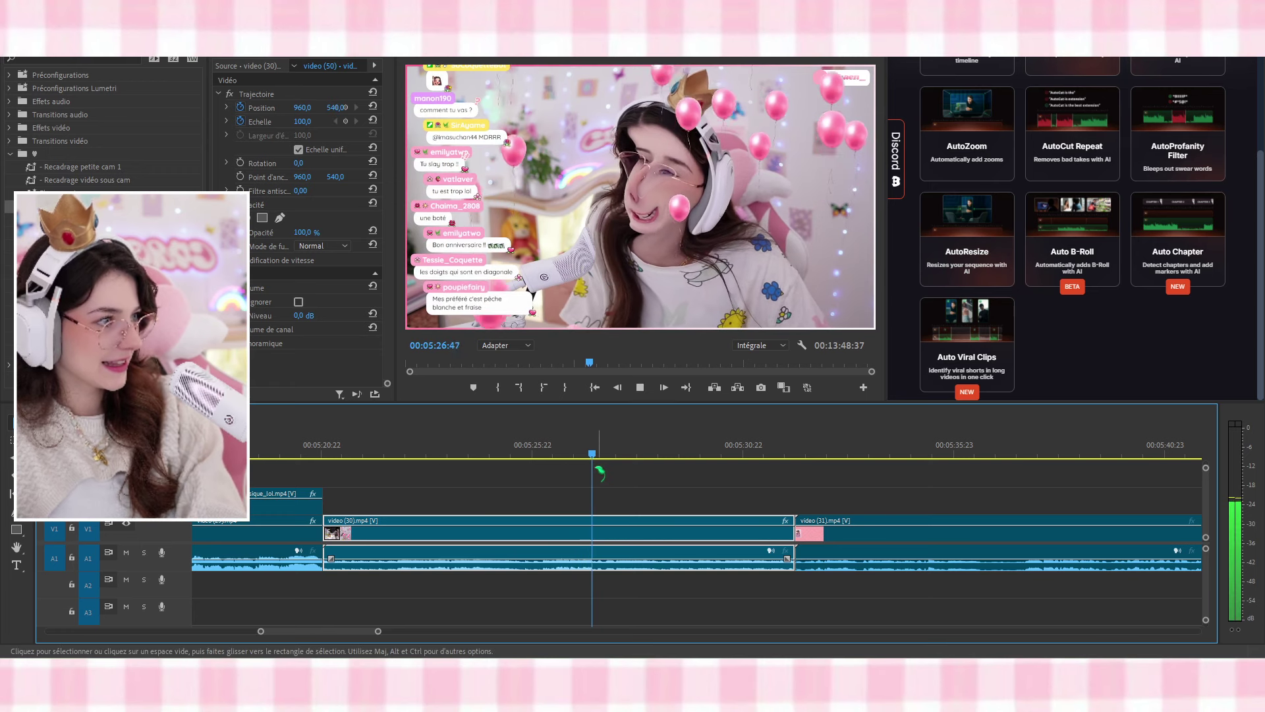
key(space)
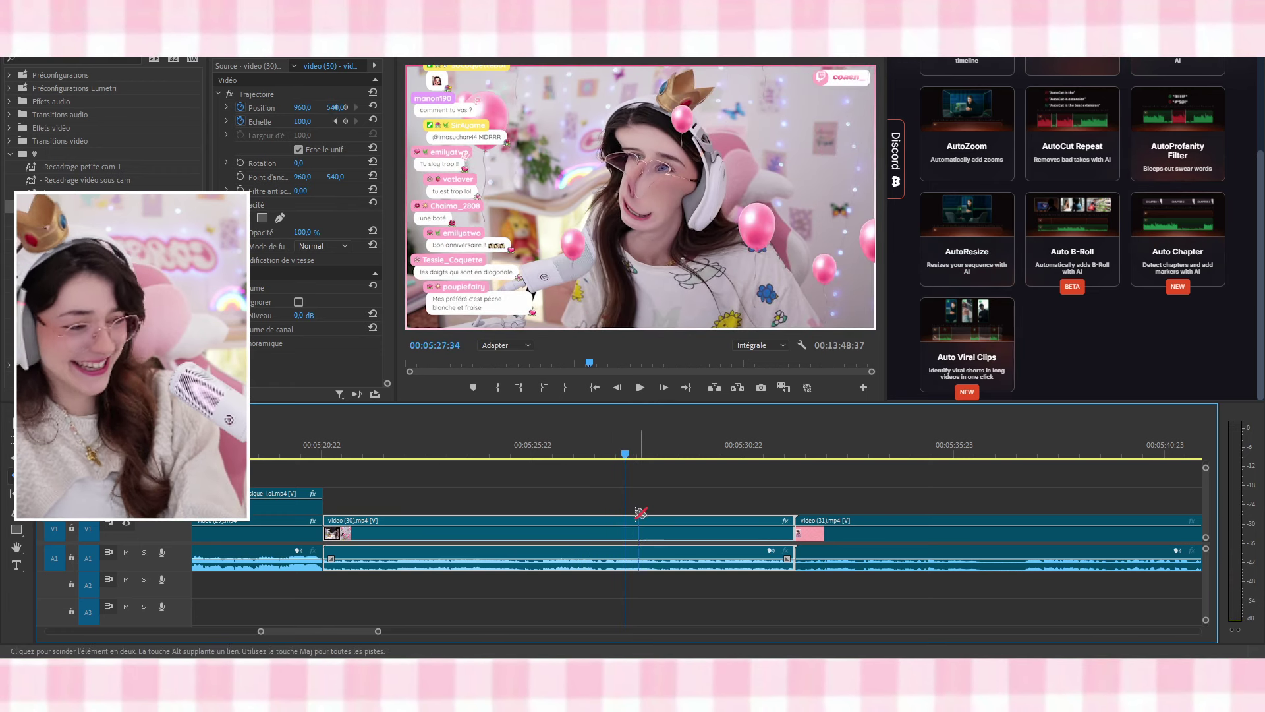
click(628, 533)
key(v)
At 00:05:28:52, enlarge the second video (30) piece to scale 362.7 and move the picture down to frame the face
drag(655, 455, 680, 457)
double_click(661, 230)
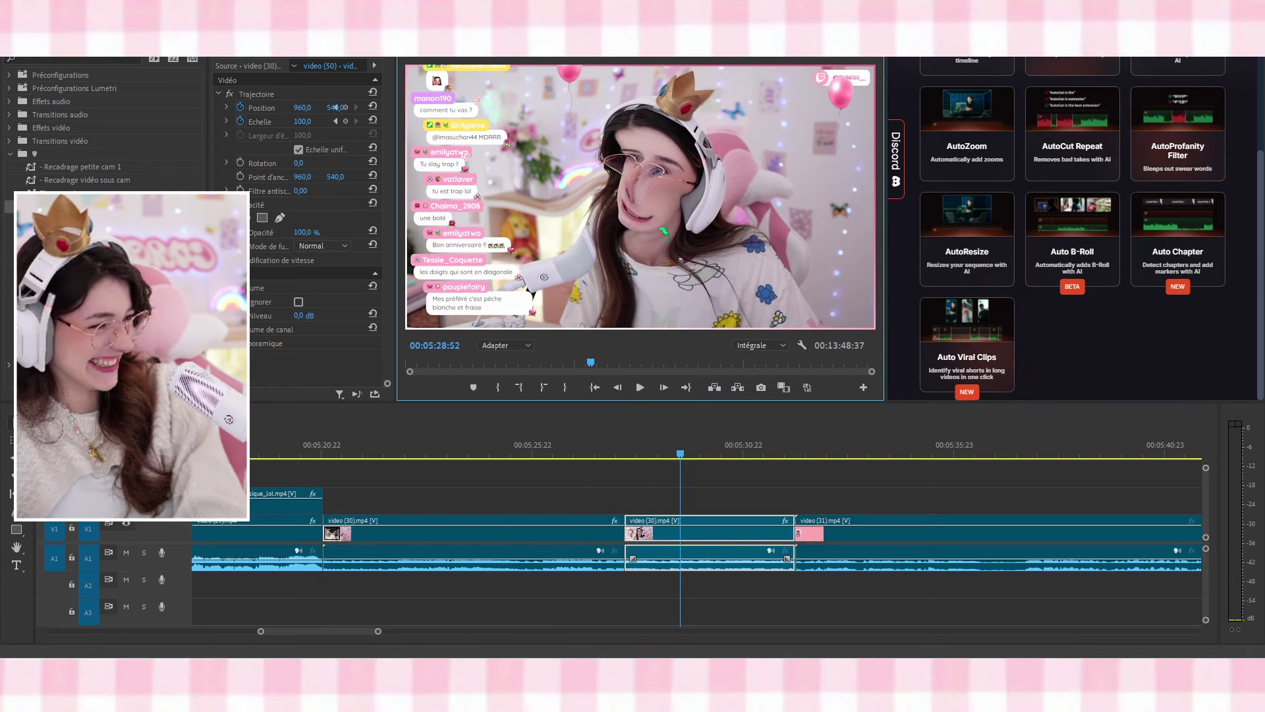
drag(640, 329, 587, 675)
drag(571, 256, 572, 303)
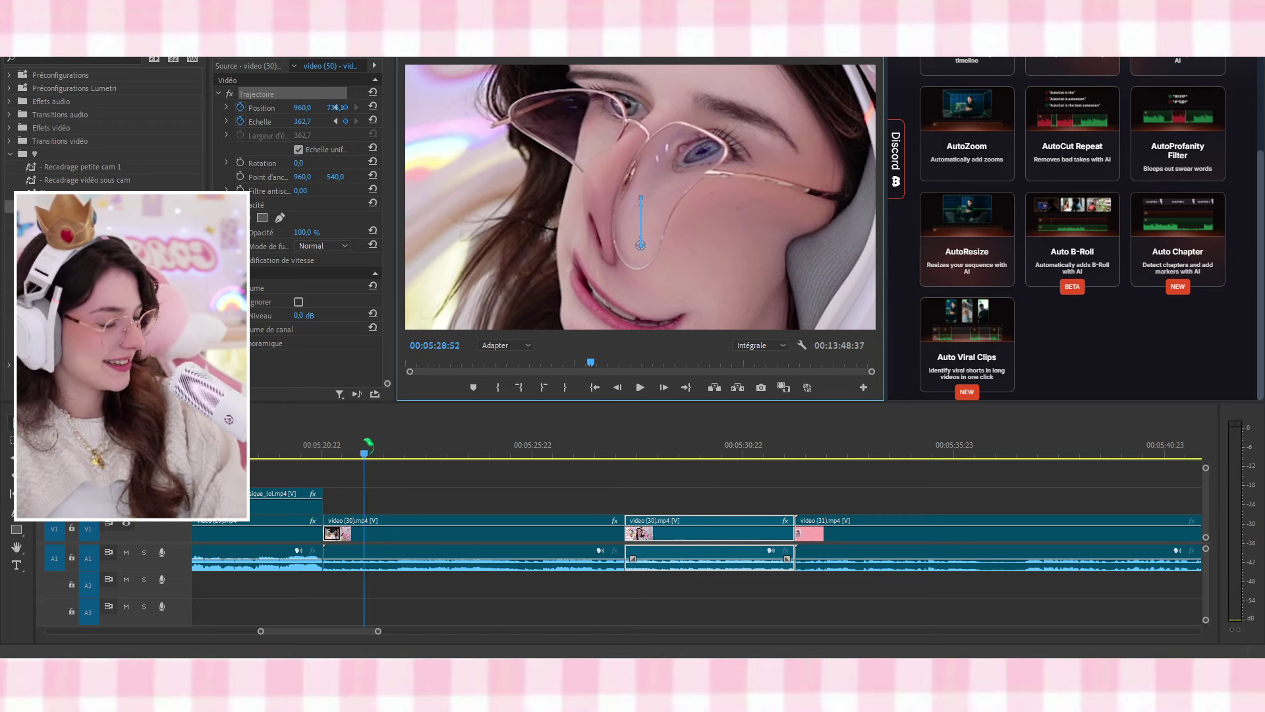
Enlarge the video (30) picture near the split at 00:05:27:34 and replay the zoom from the clip's start into video (31)
click(363, 448)
drag(406, 448, 626, 468)
double_click(663, 251)
drag(642, 330, 479, 429)
click(323, 455)
key(space)
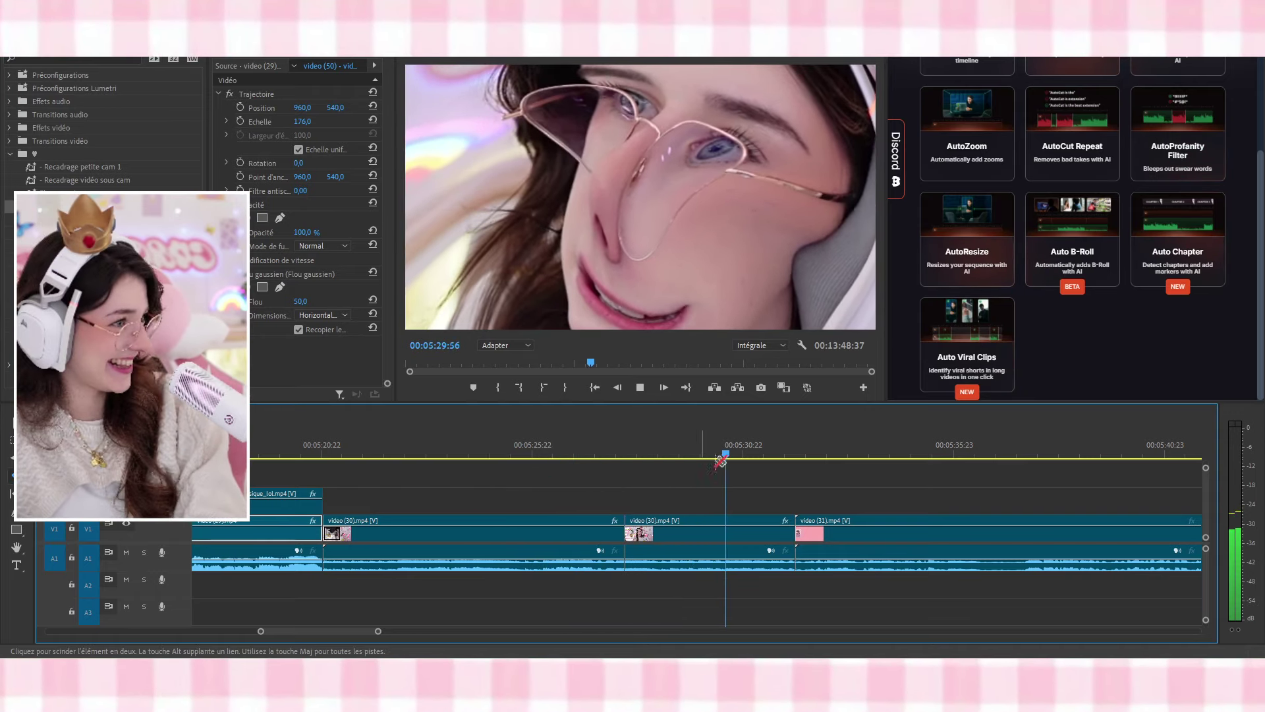
key(c)
key(space)
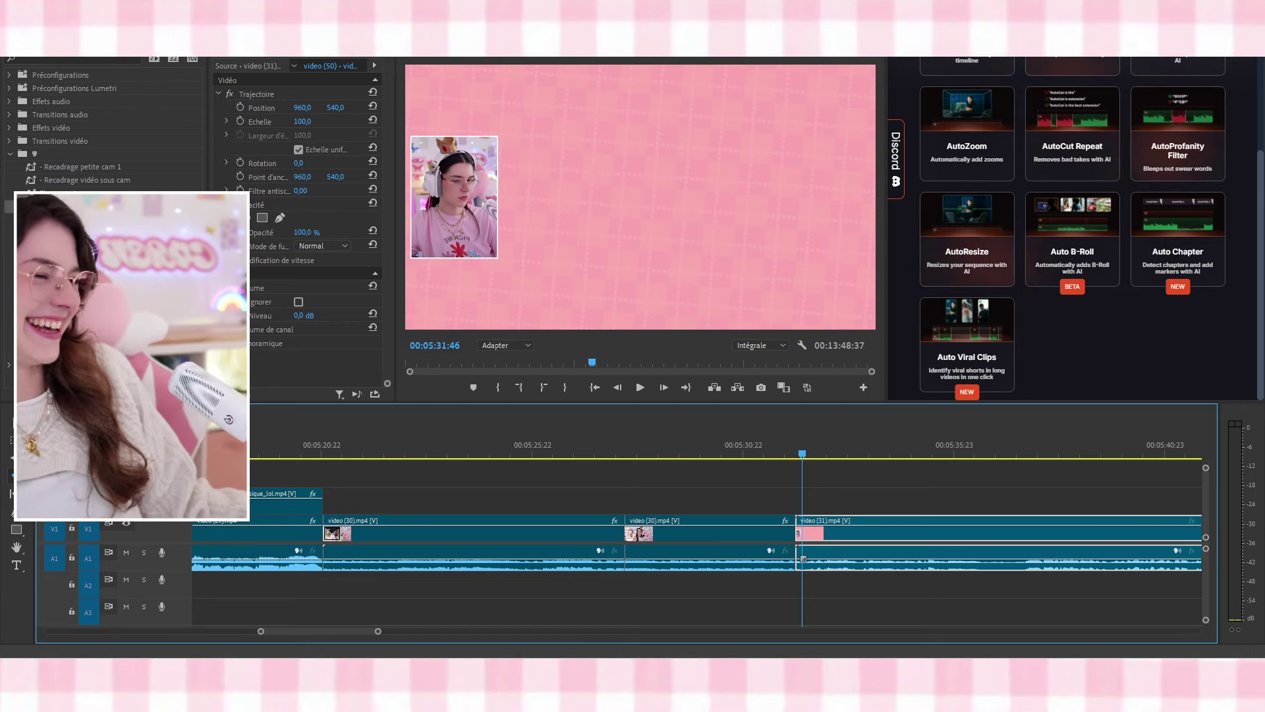
Add a transition at the cut between video (30) and video (31), and replay the passage from about 00:05:26
drag(98, 207, 581, 386)
drag(789, 531, 795, 531)
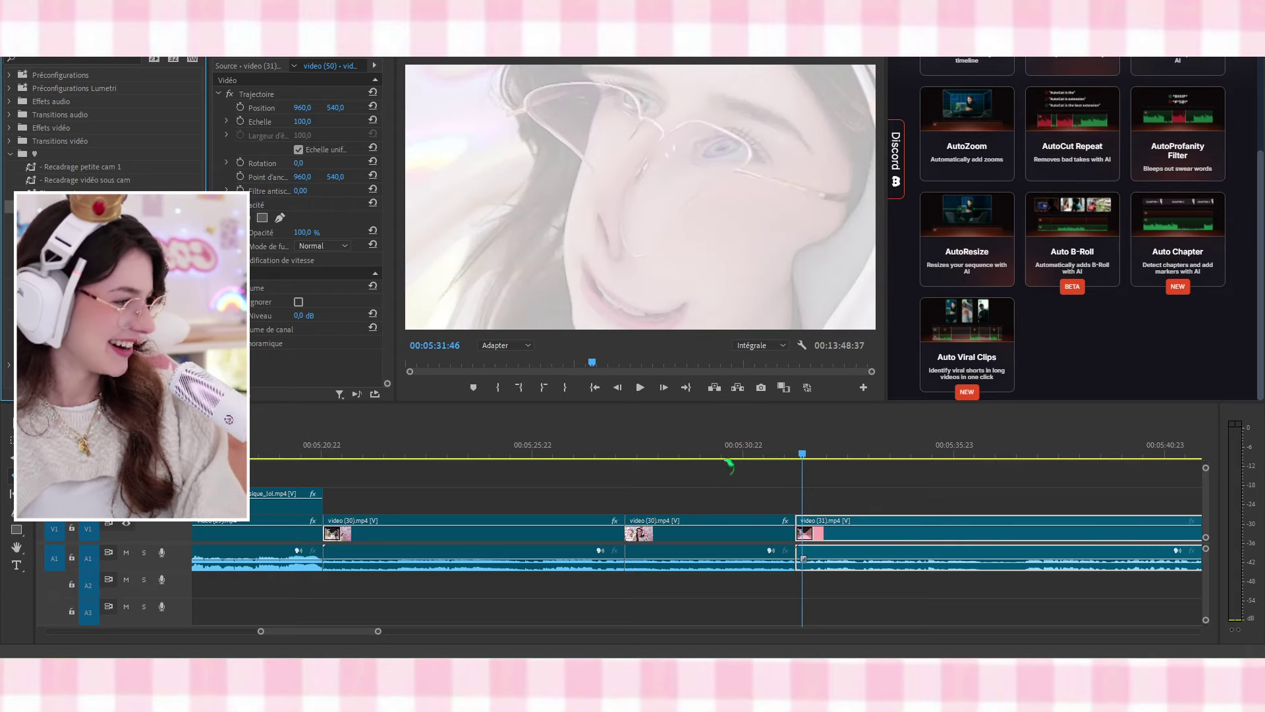
drag(666, 448, 569, 448)
key(space)
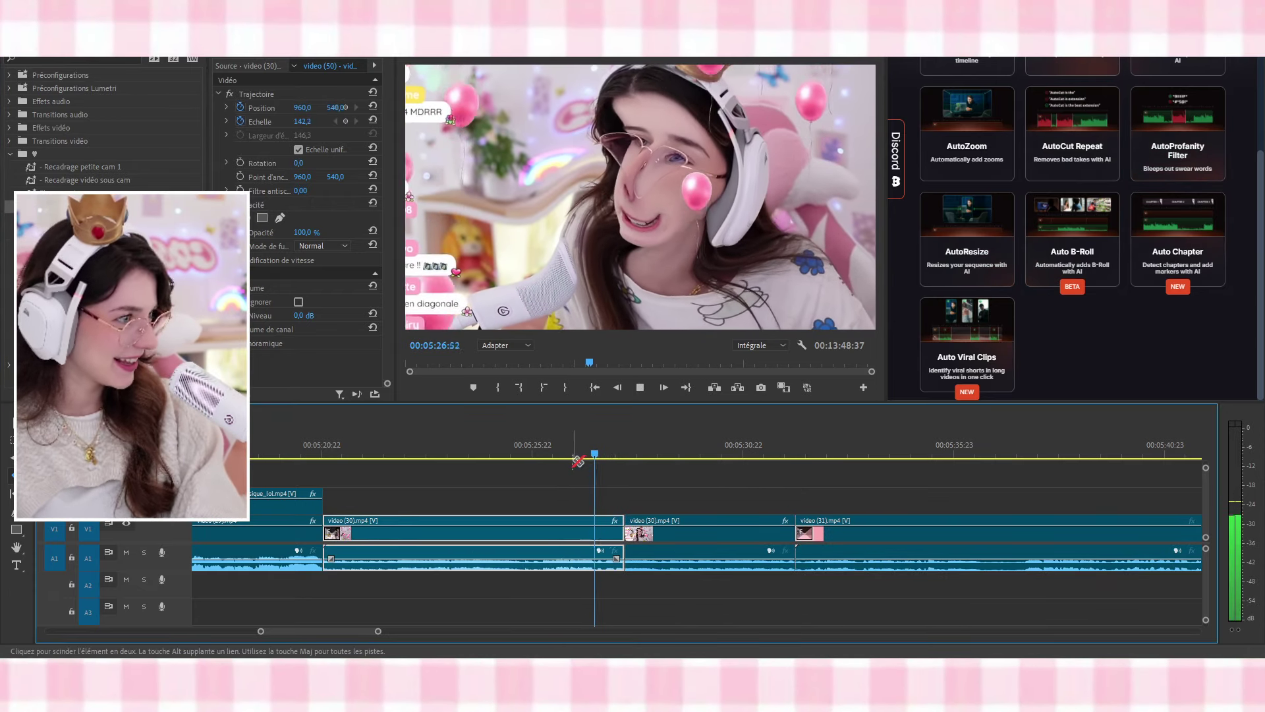
Split video (31) at about 00:05:36:55 and ripple-delete the piece before the split so the rest follows video (30)
key(c)
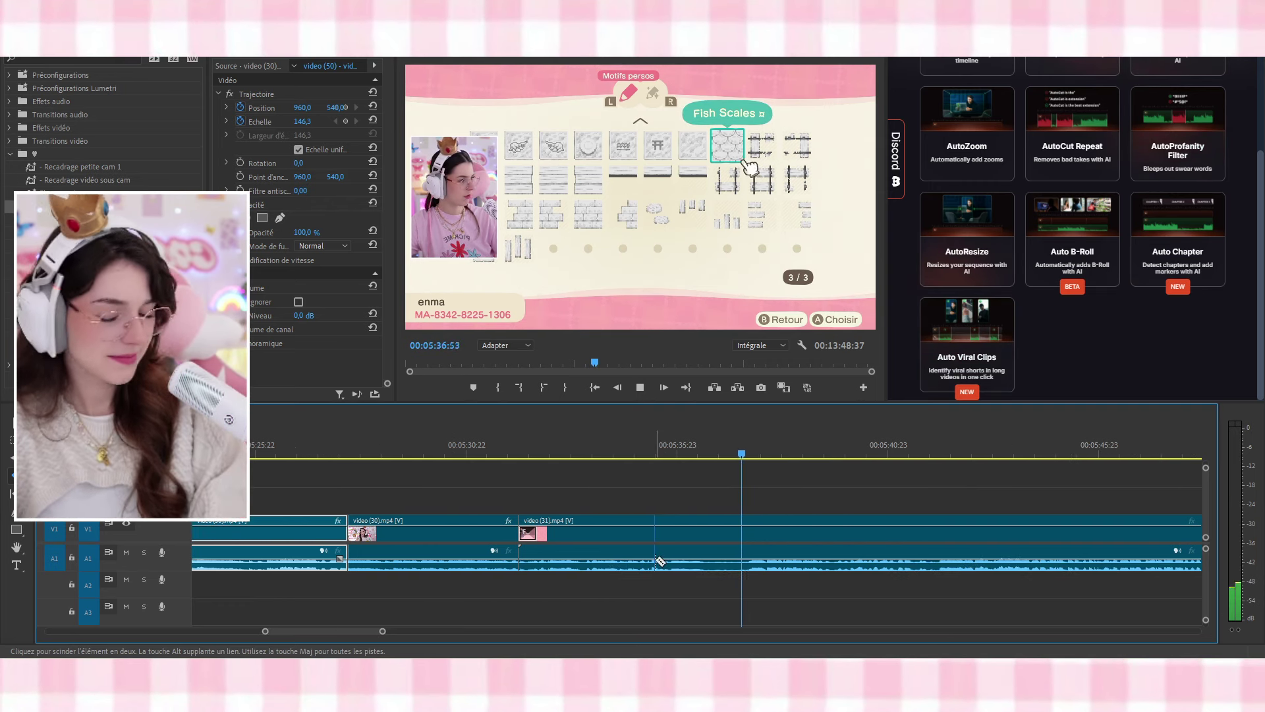
click(736, 564)
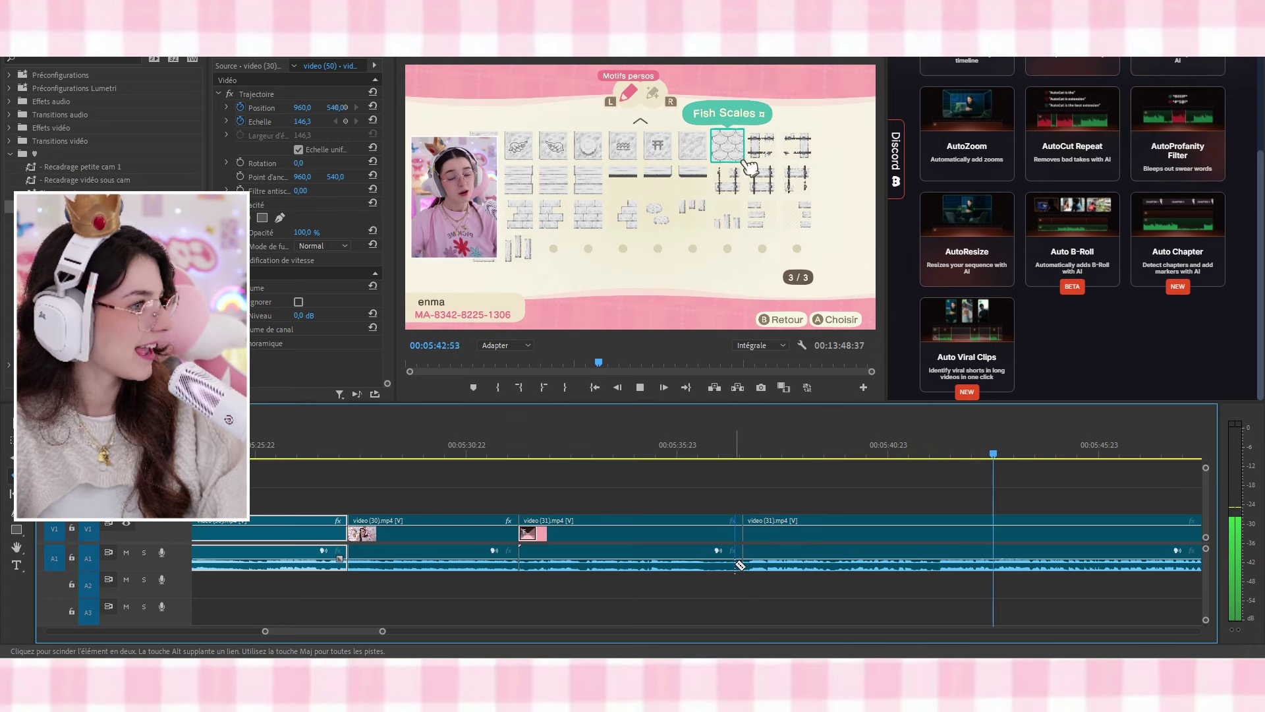
key(v)
click(697, 550)
key(shift+Delete)
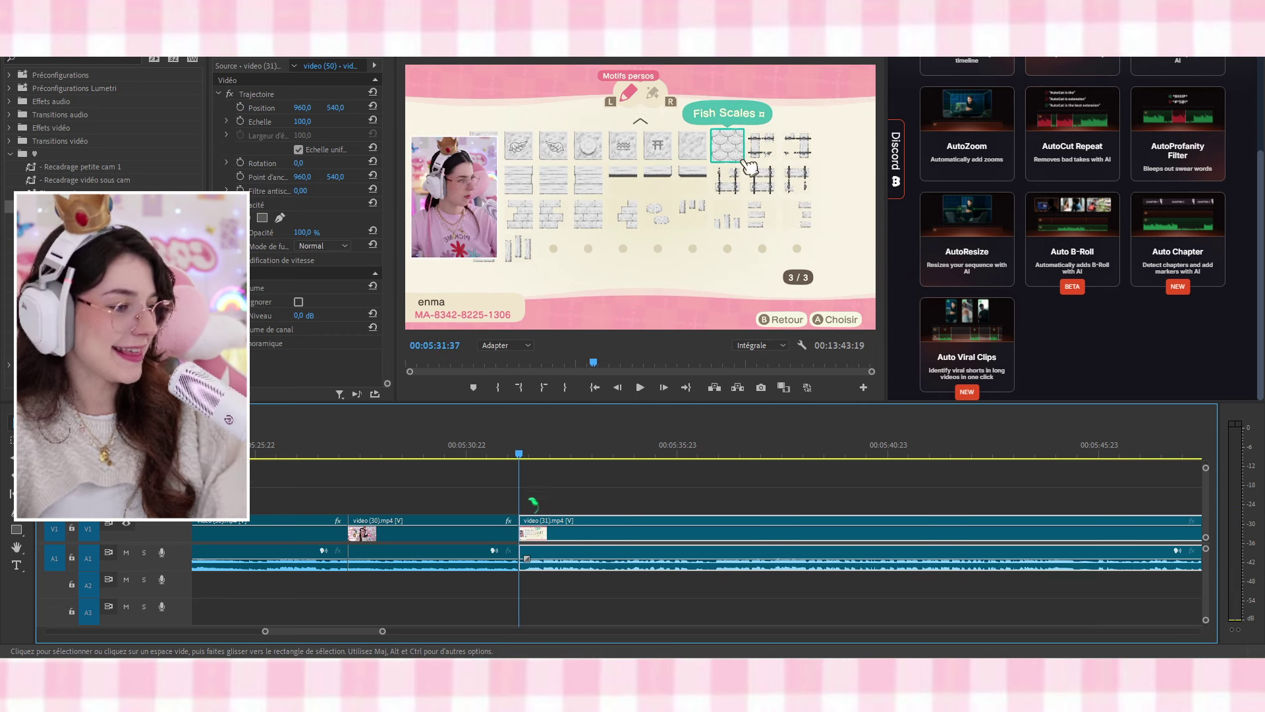
Replay the start of video (31) and split the clip at about 00:05:36:12 and again at 00:05:37:44
click(516, 453)
key(space)
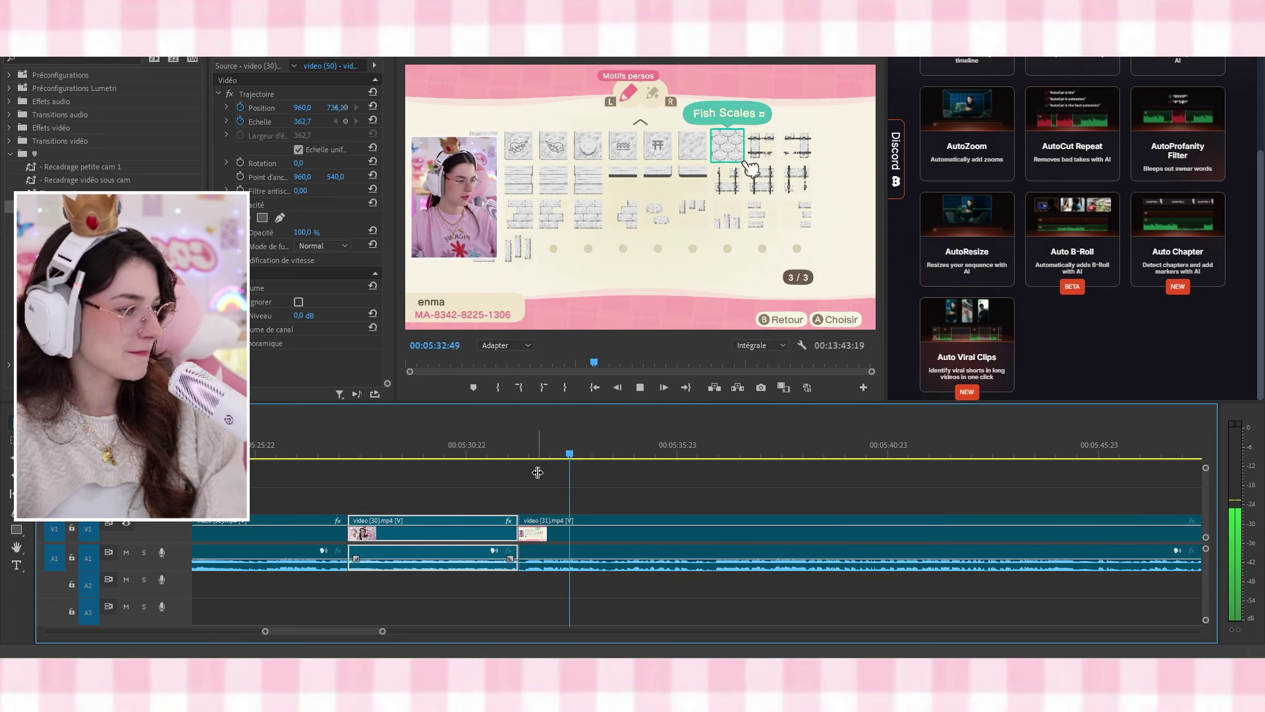
key(c)
click(712, 560)
scroll(713, 498, down, 6)
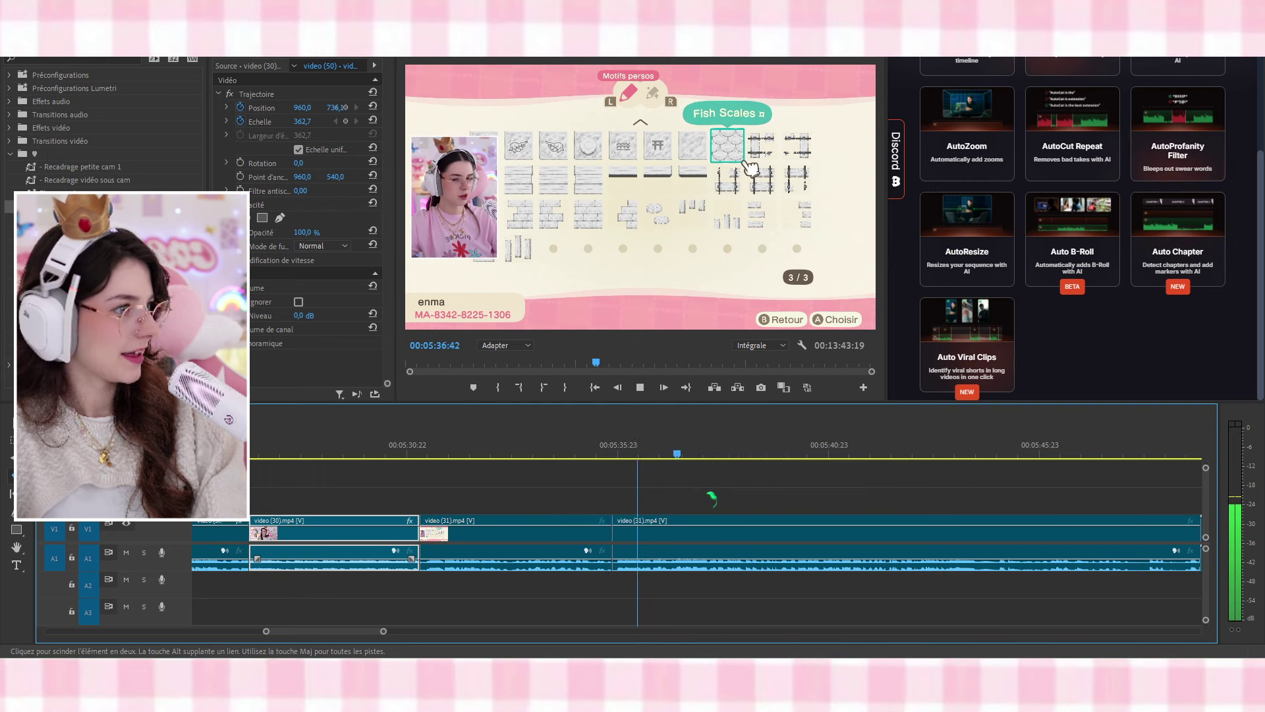
key(space)
key(d)
click(521, 570)
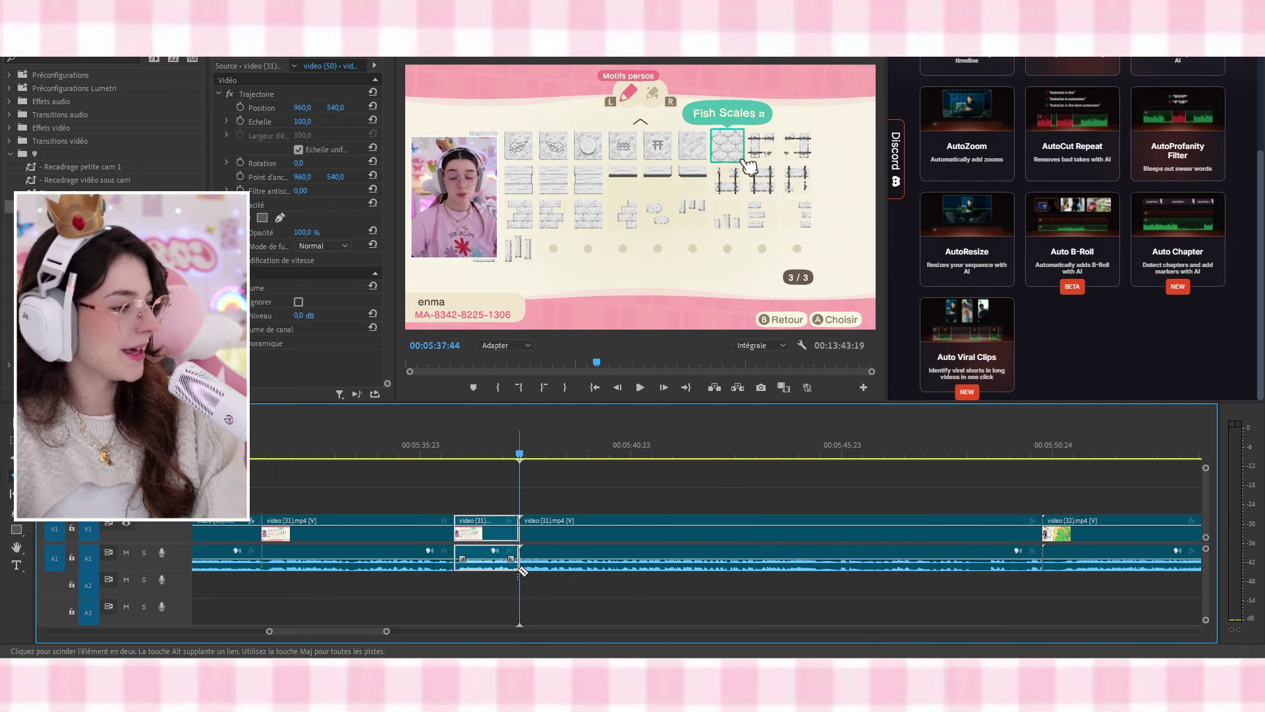
Try a reframing preset on the last video (31) piece at 00:05:40:44, and undo it
key(space)
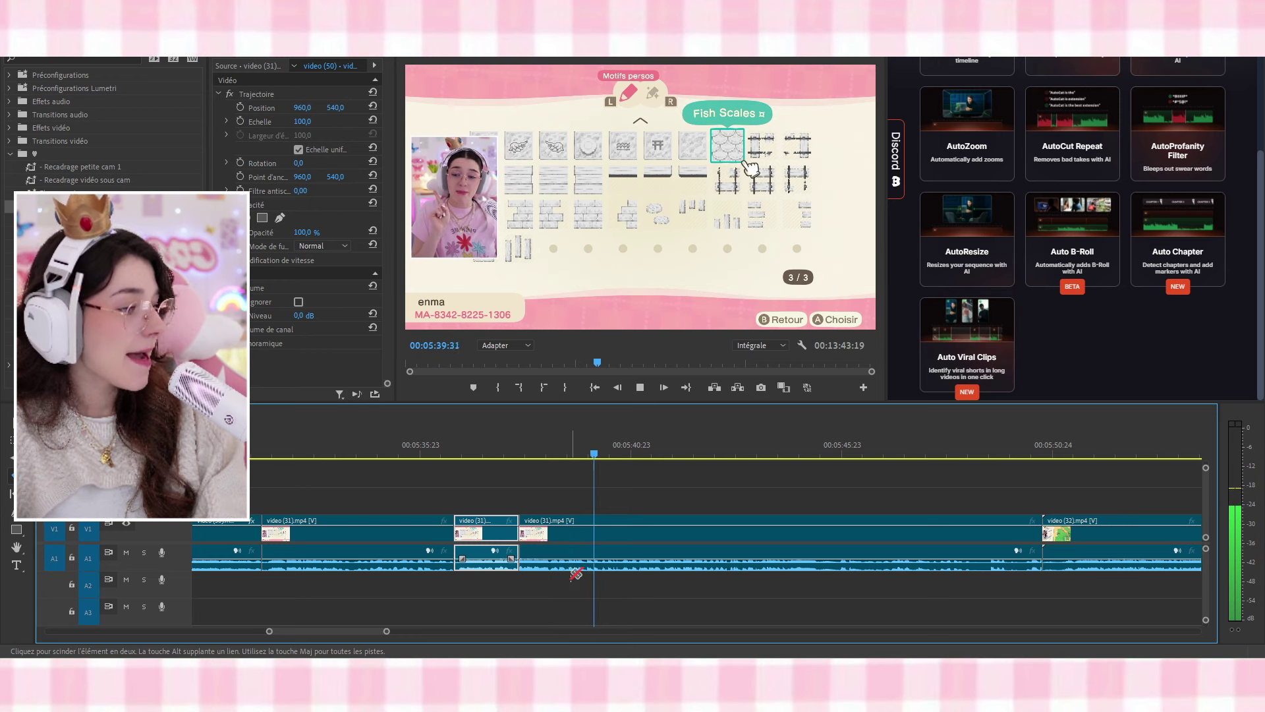
key(space)
key(d)
key(v)
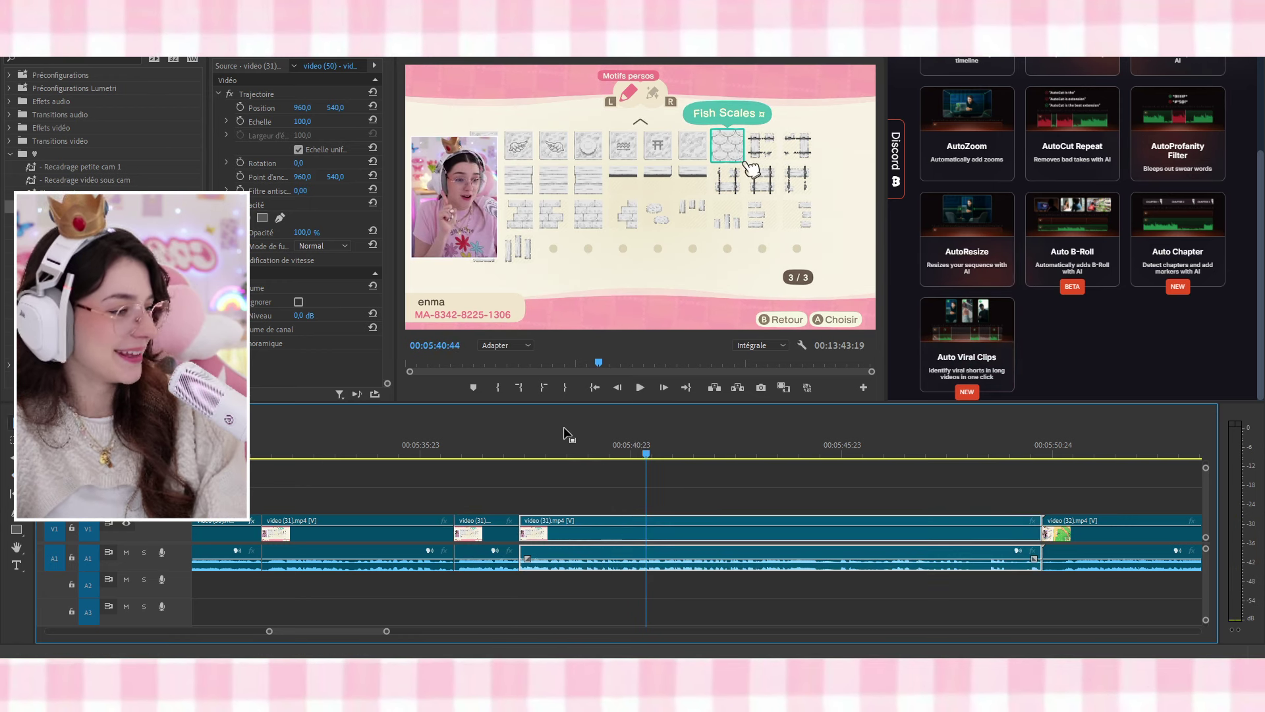
drag(66, 206, 574, 522)
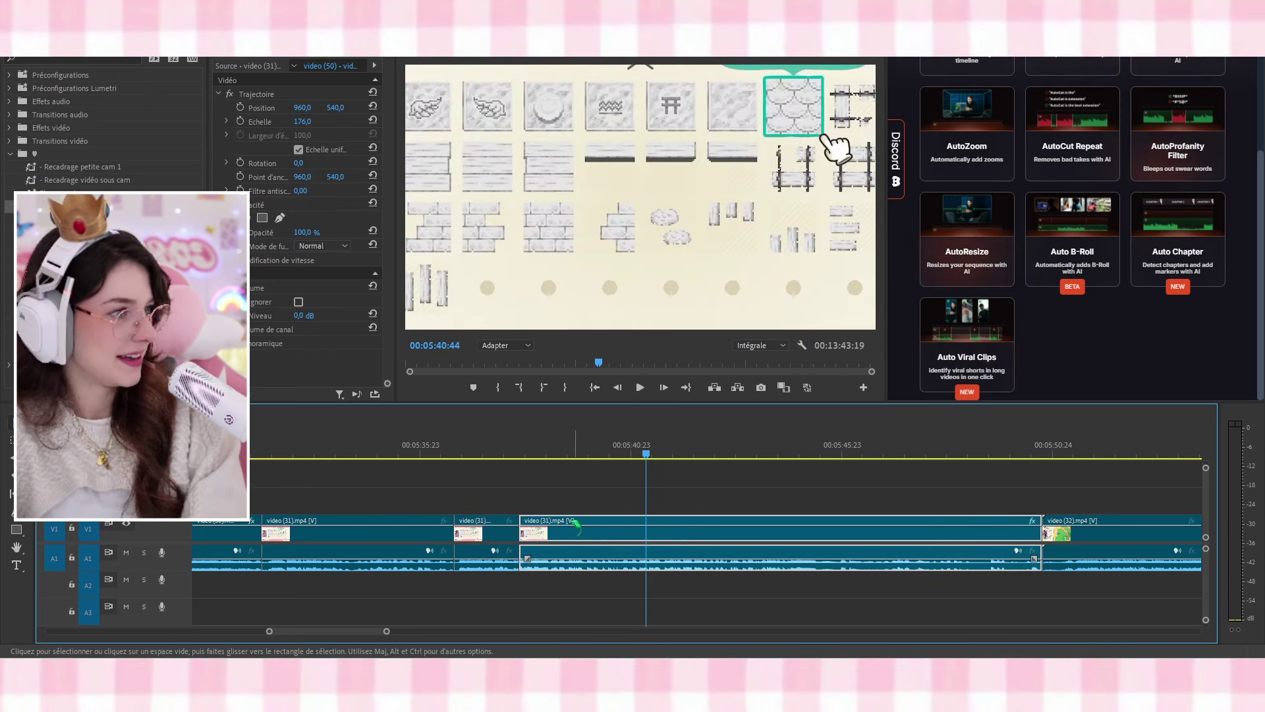
key(ctrl+z)
Find the enlarged webcam framing of video (26) at 00:03:45:00 and copy its Trajectoire settings
scroll(395, 574, up, 10)
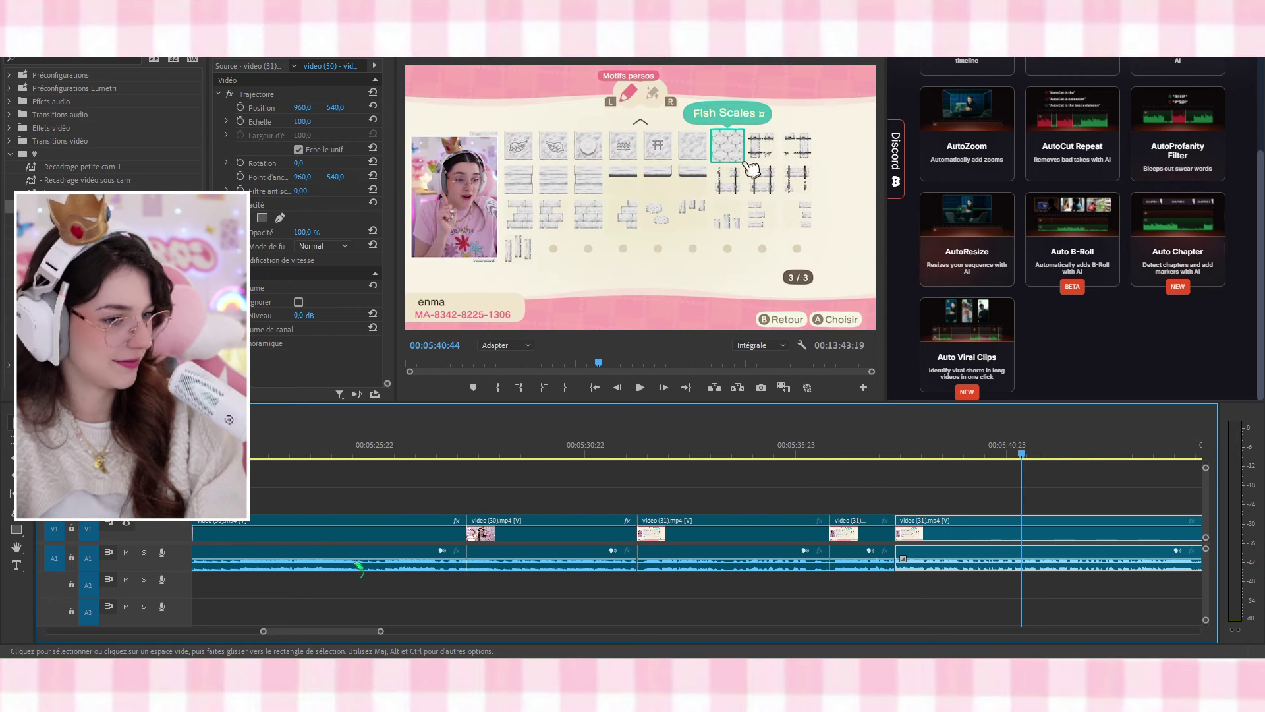
click(338, 452)
scroll(349, 461, up, 6)
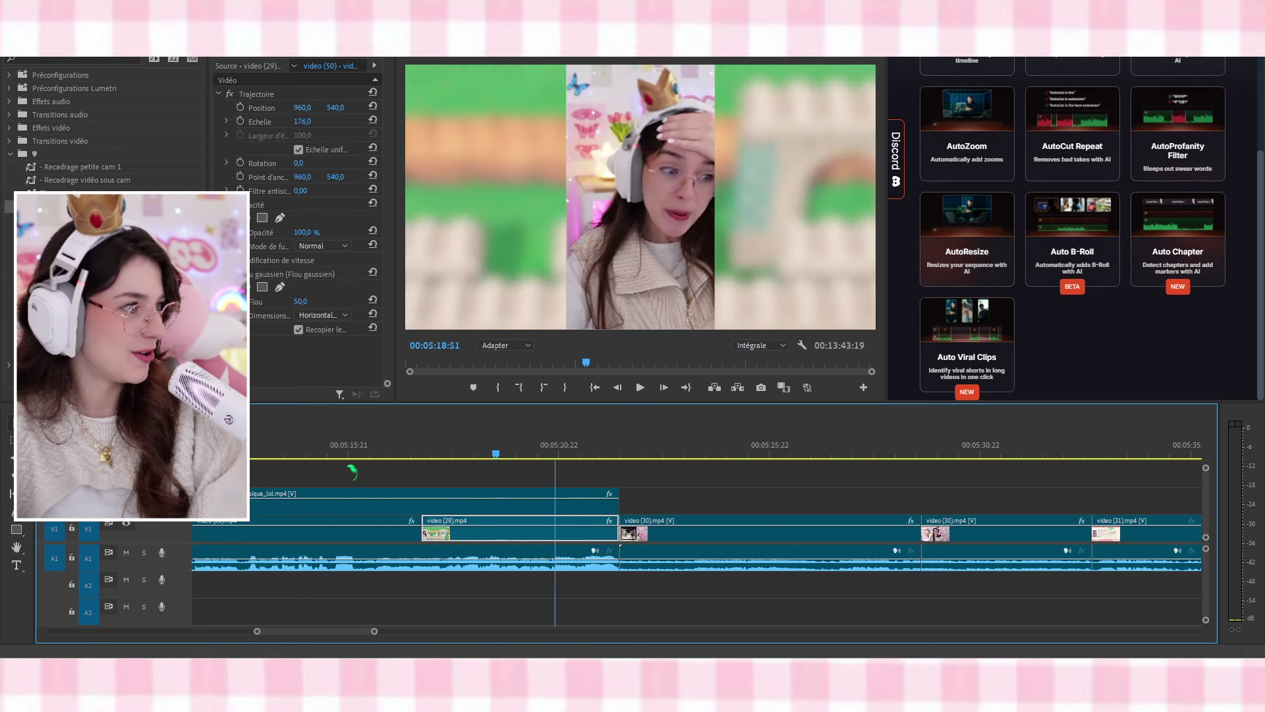
scroll(437, 525, up, 10)
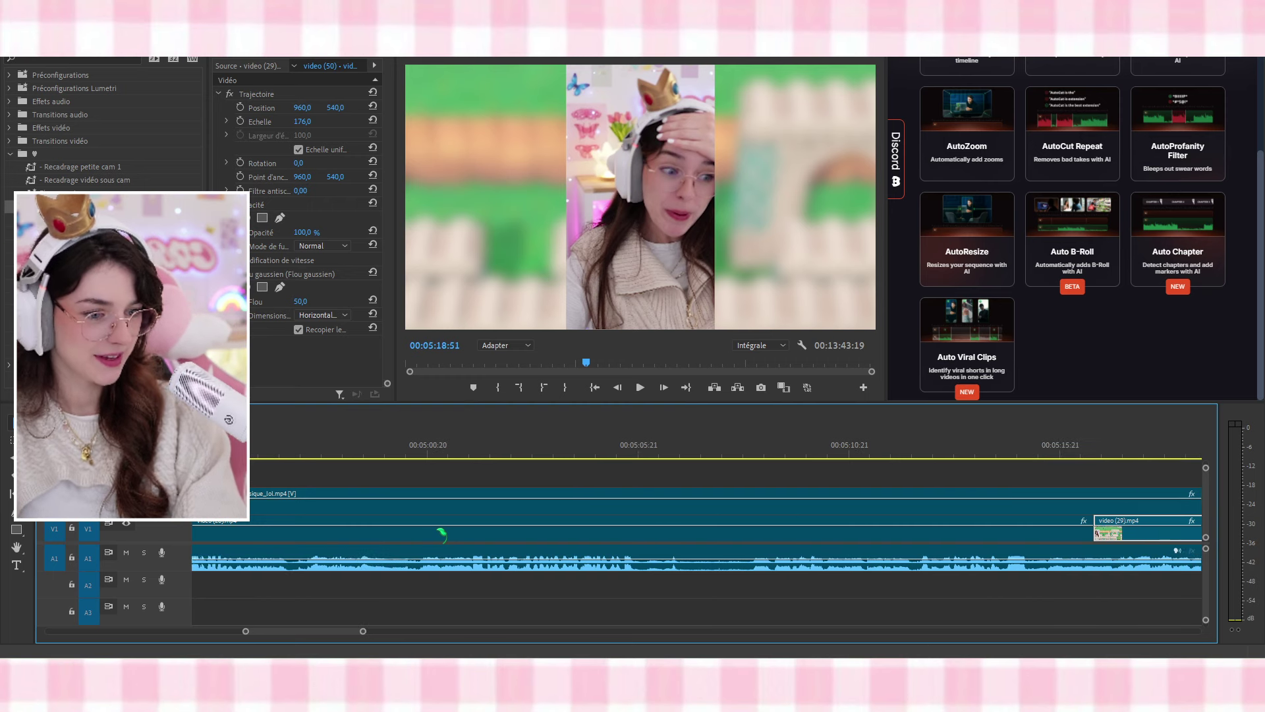
scroll(443, 532, up, 10)
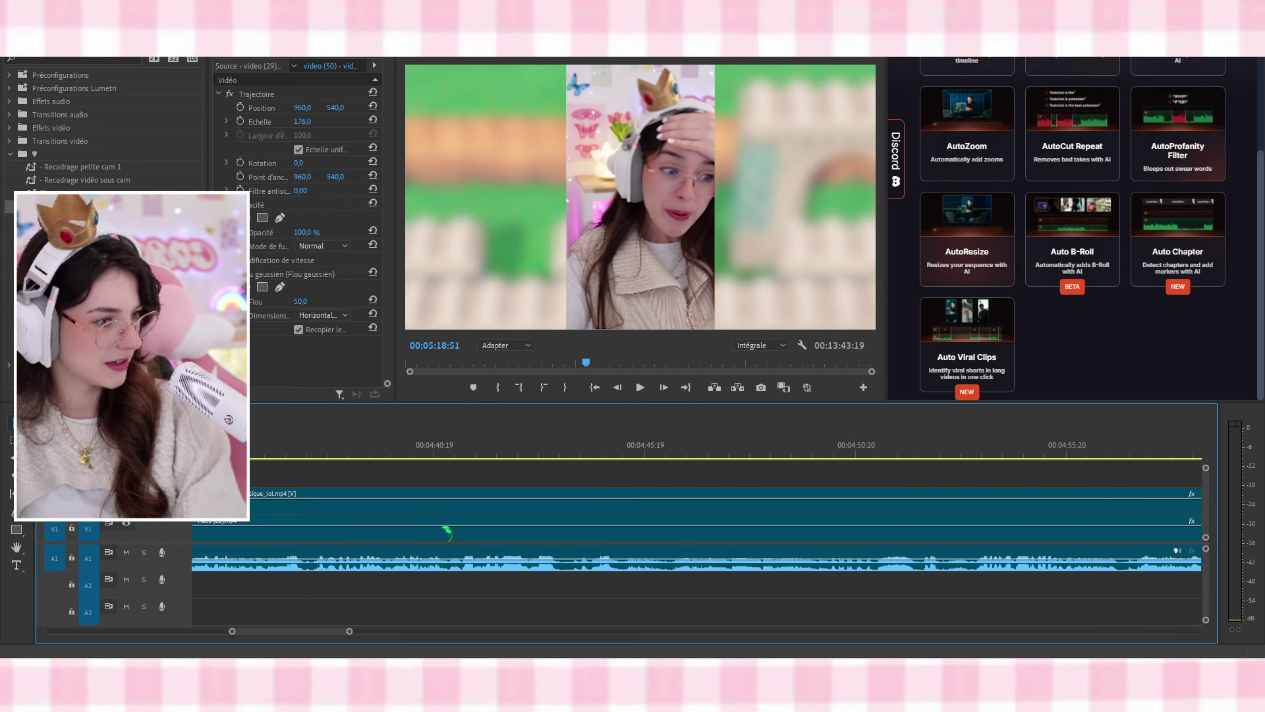
scroll(448, 532, up, 2)
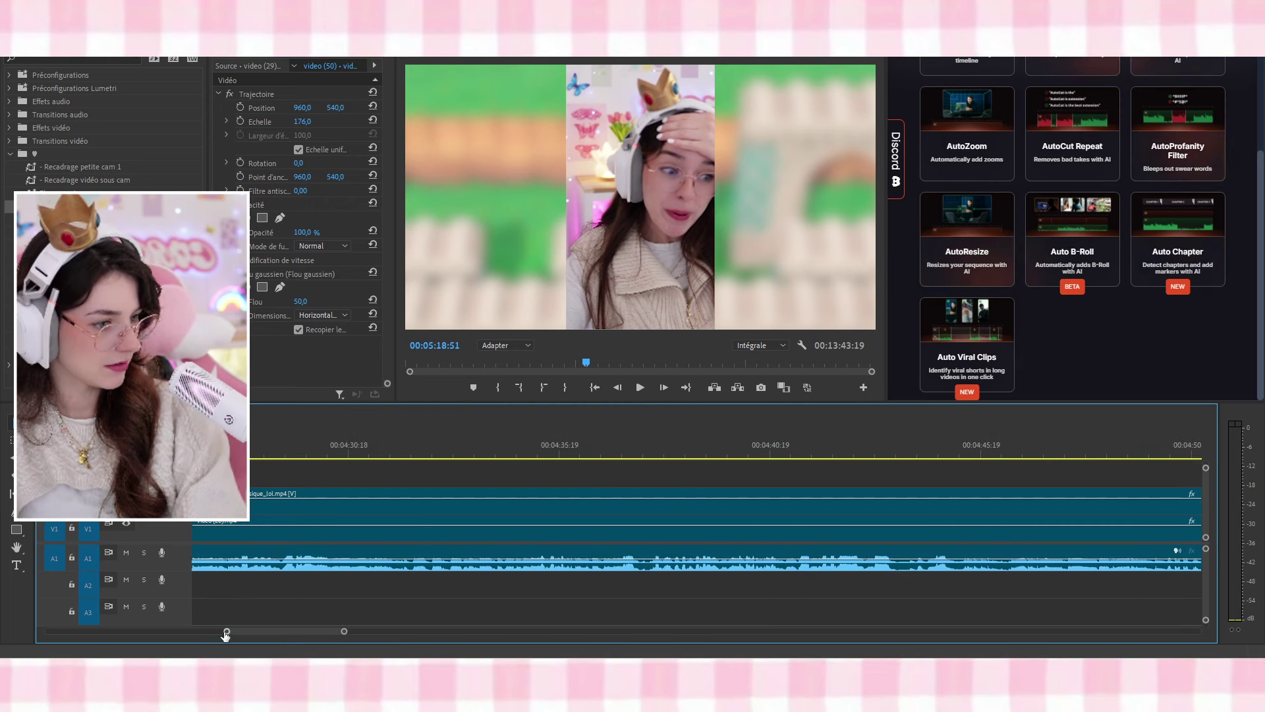
drag(225, 634, 173, 631)
click(430, 448)
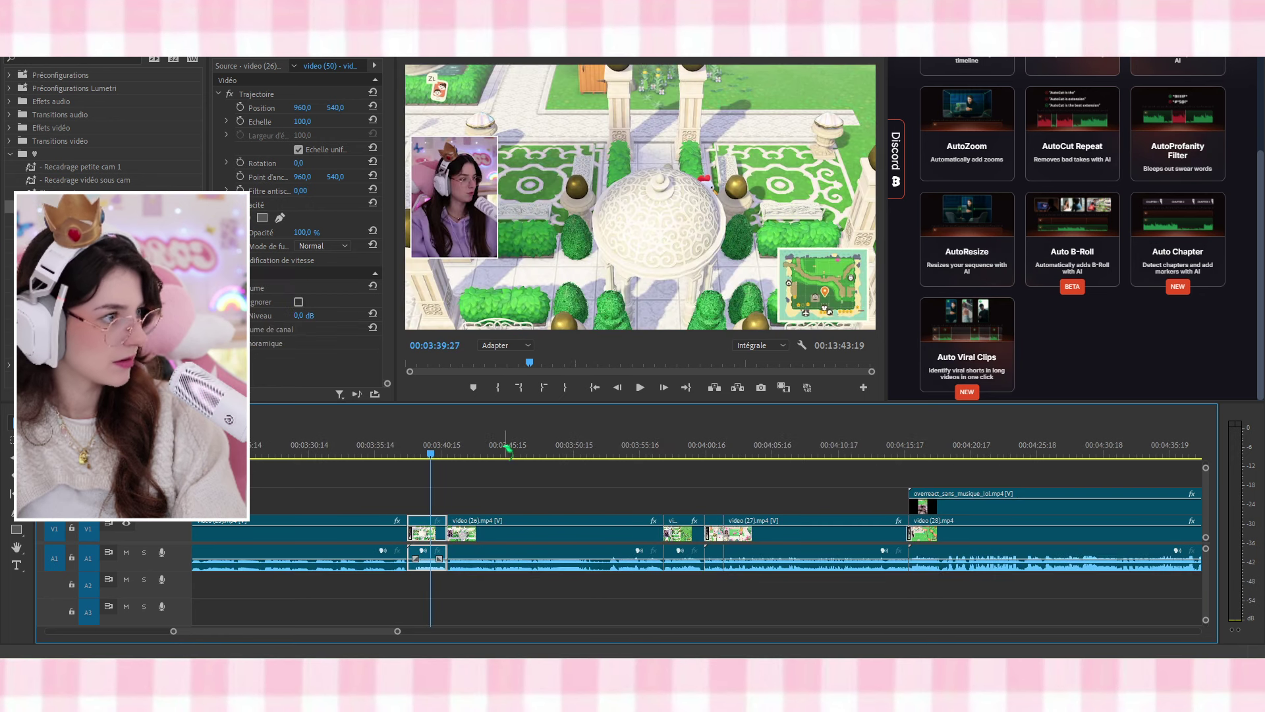
click(505, 449)
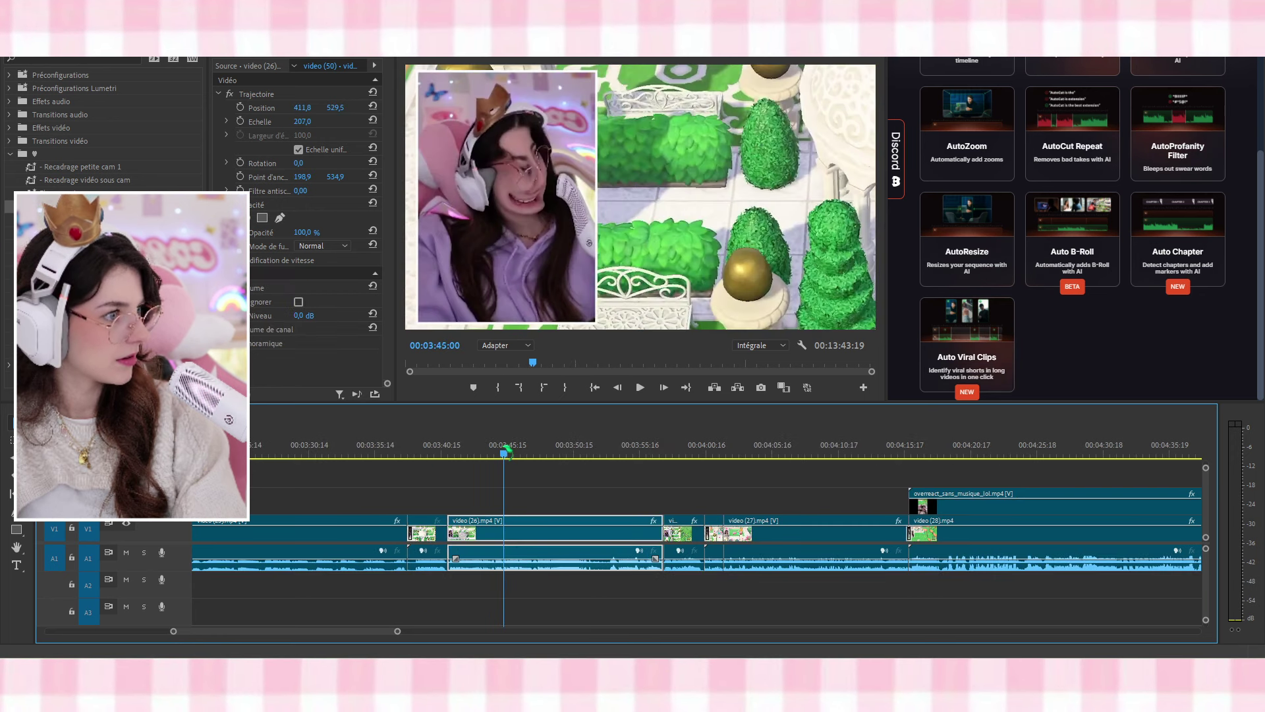
click(266, 96)
Return to the last video (31) piece at 00:05:37:47 and paste the copied Trajectoire settings, position 411,8 / 529,5 and scale 207,0
drag(316, 635, 474, 634)
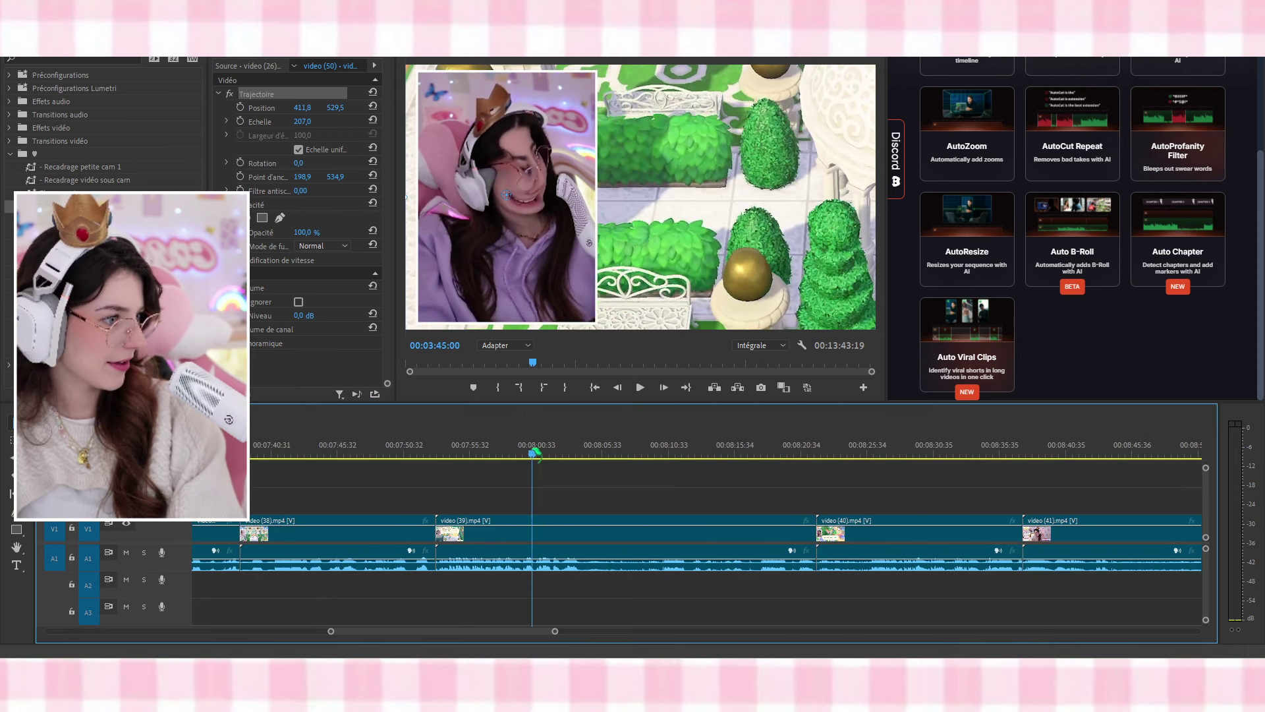
click(537, 451)
key(space)
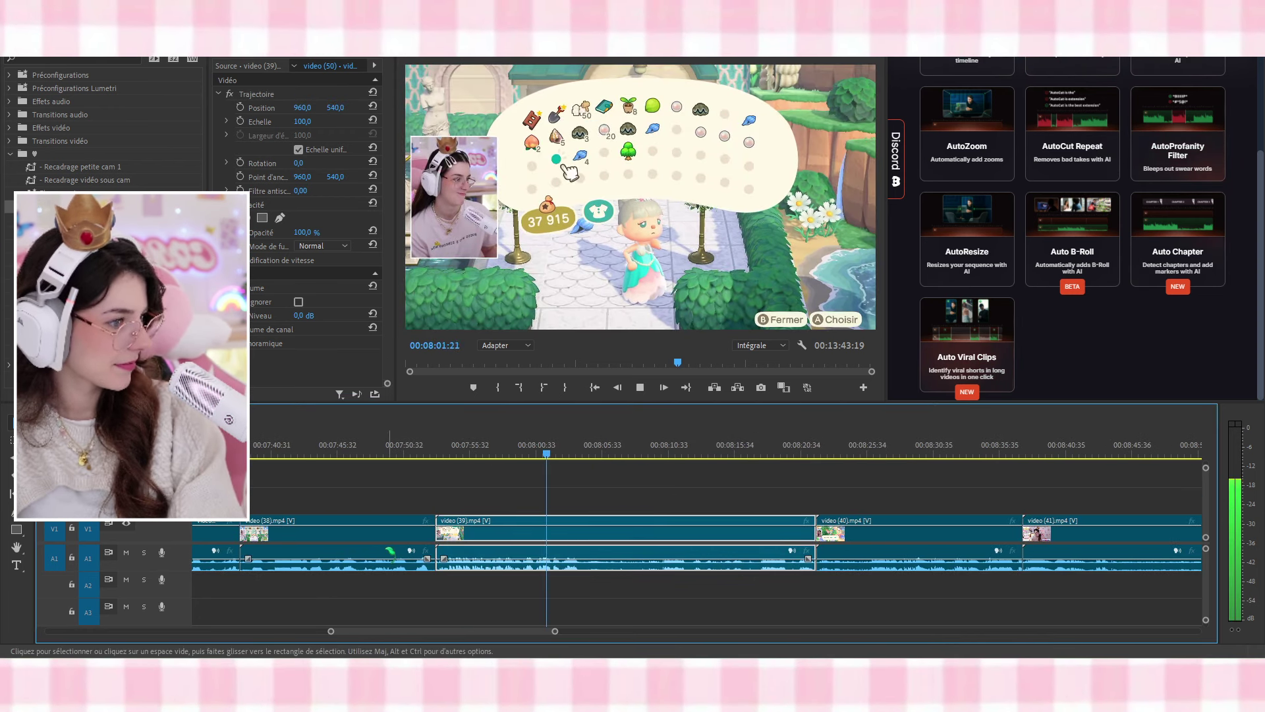
scroll(393, 549, up, 2)
click(469, 453)
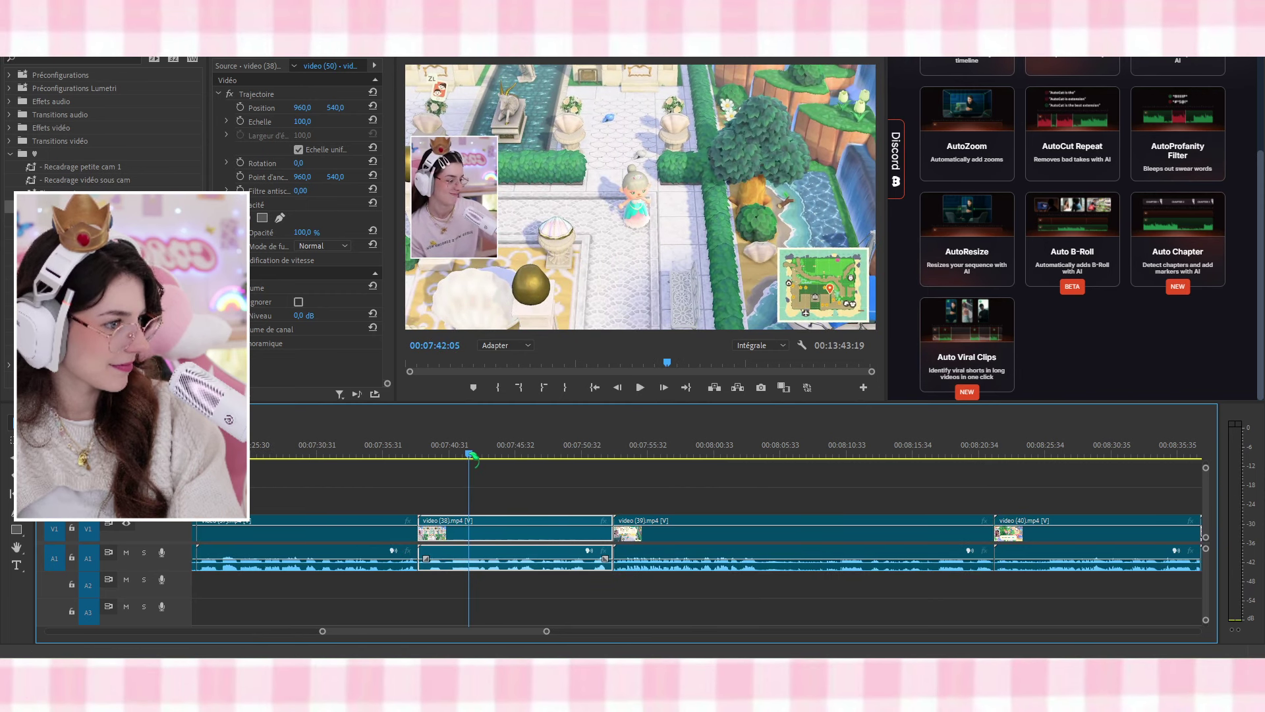
scroll(356, 518, up, 5)
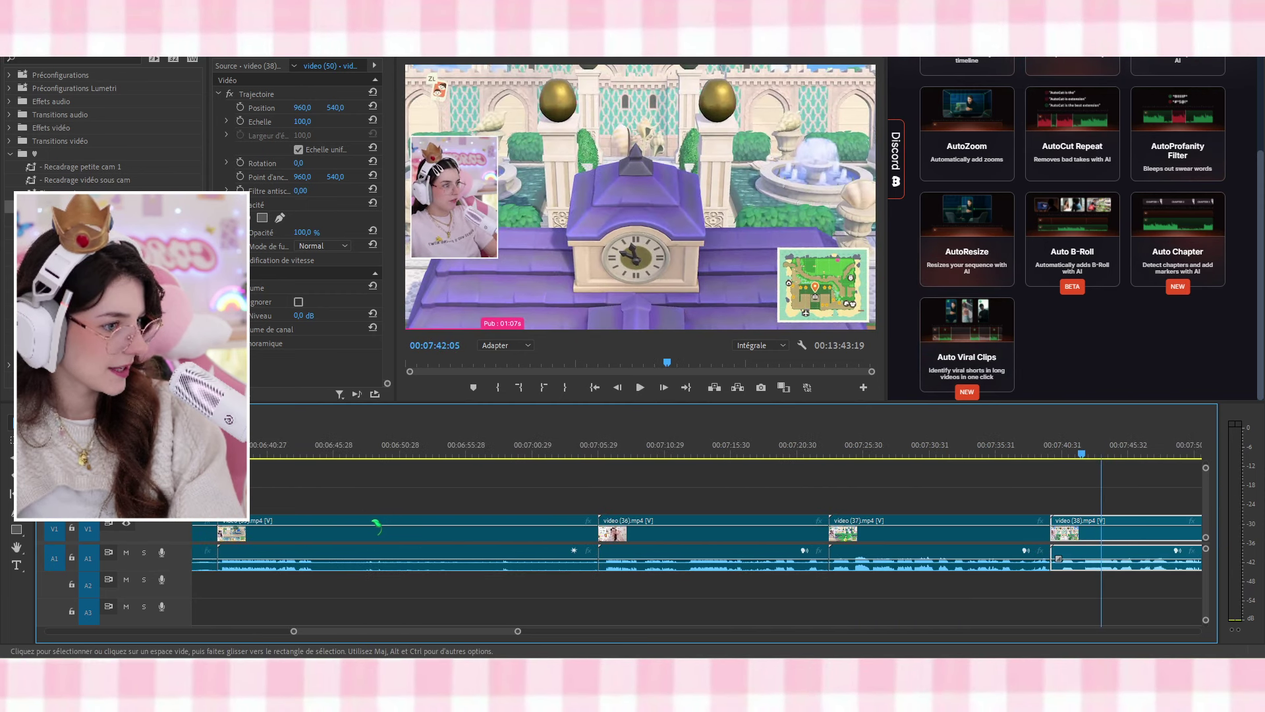
scroll(377, 525, up, 5)
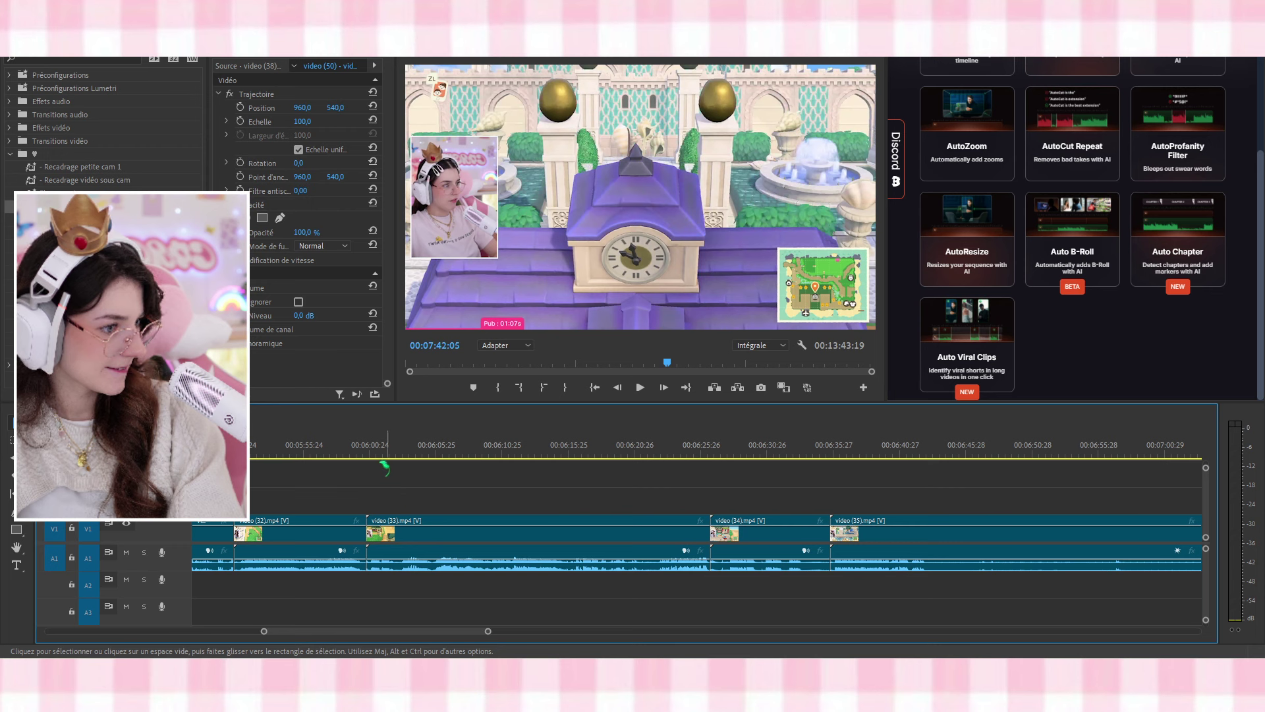
click(361, 530)
scroll(362, 535, up, 3)
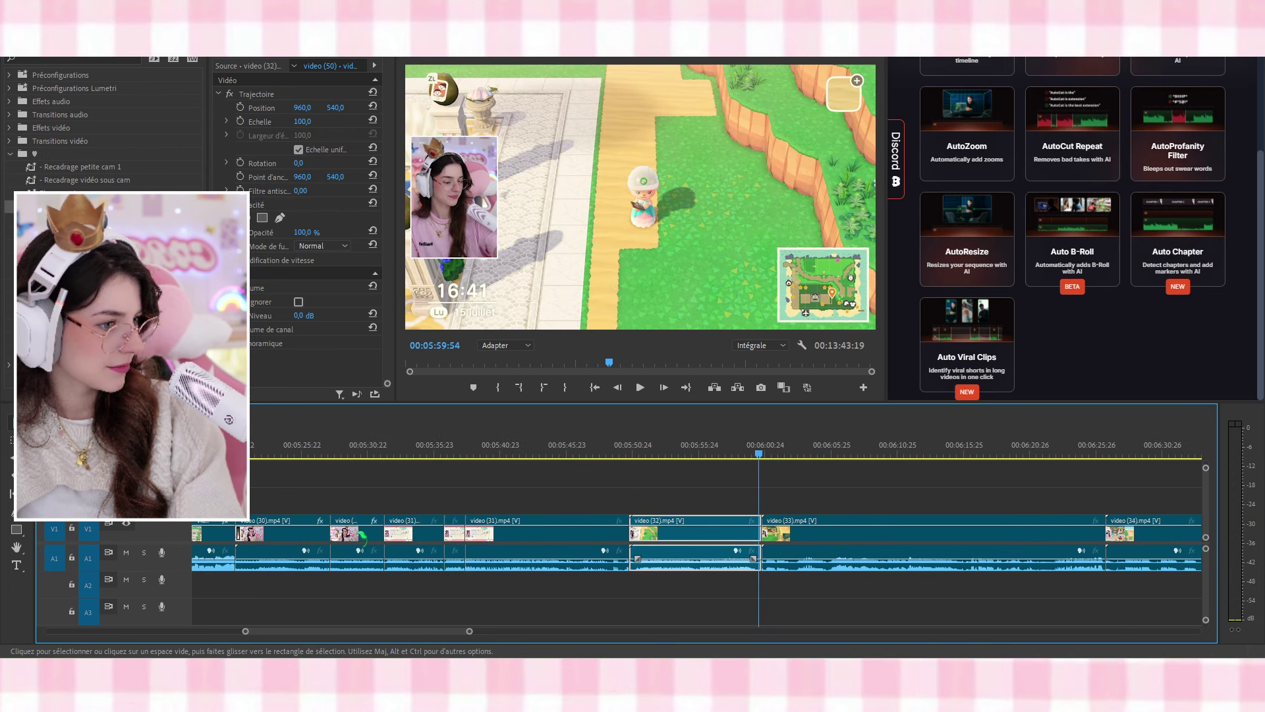
scroll(361, 535, up, 3)
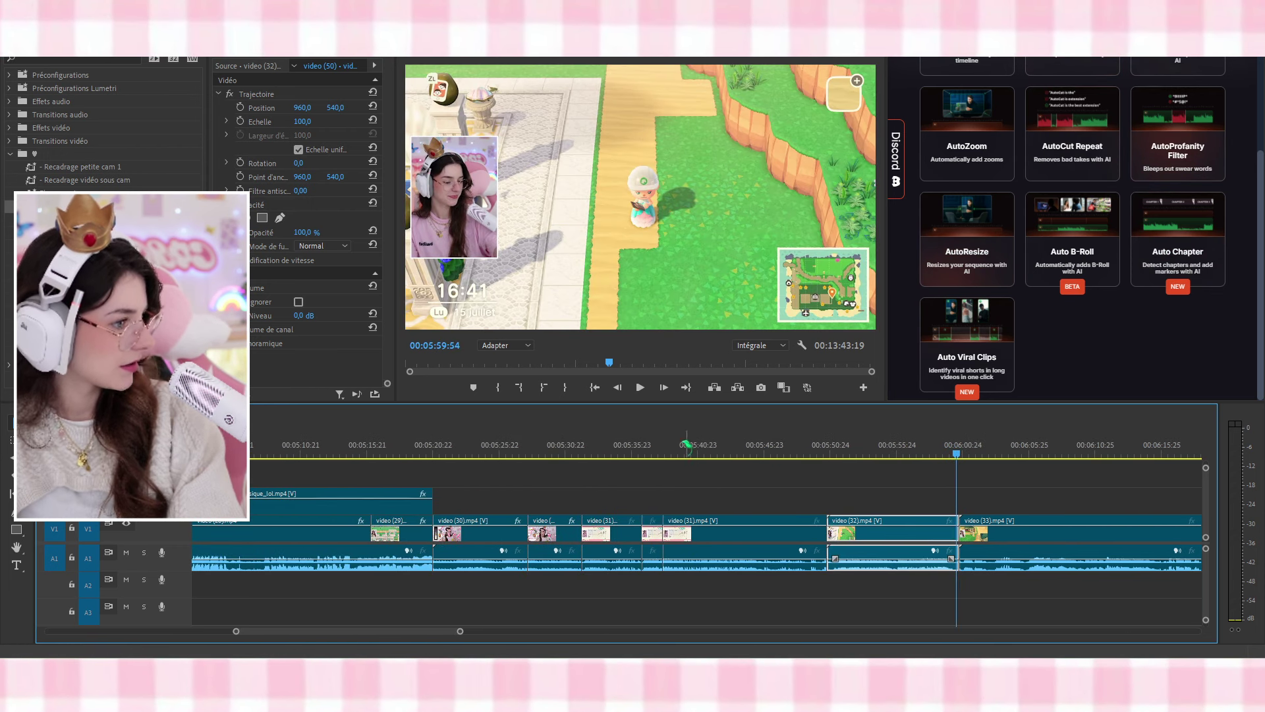
click(634, 448)
drag(636, 448, 663, 448)
click(700, 546)
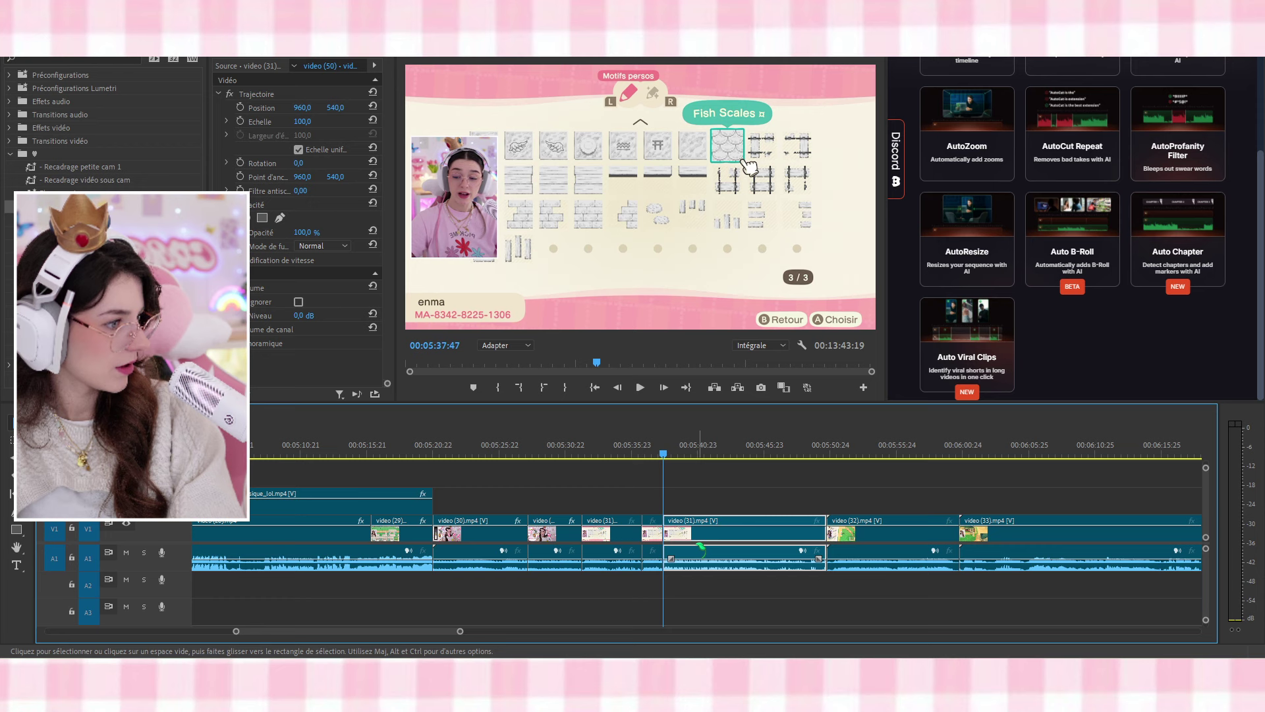
scroll(465, 634, right, 5)
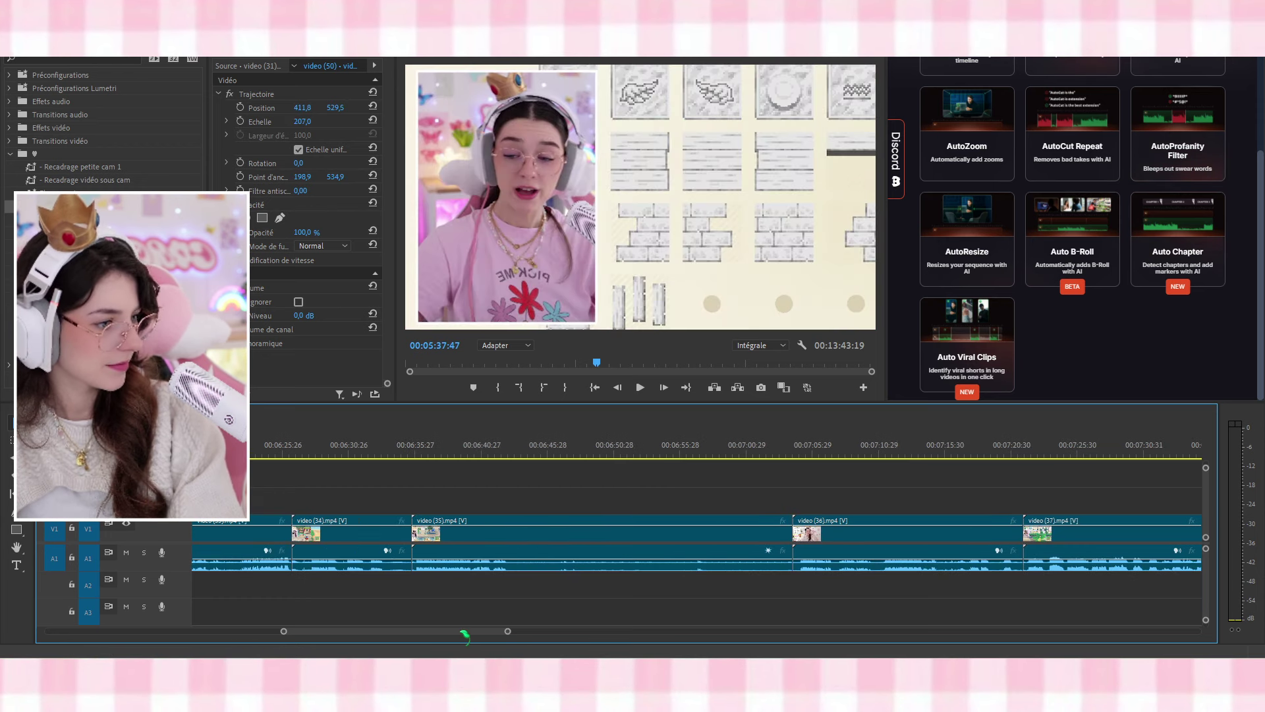
Play the reframed video (31) piece to 00:05:38:07 and apply the Sphérisation distortion effect to it
drag(507, 631, 396, 631)
key(space)
key(space)
scroll(566, 527, down, 1)
scroll(565, 528, down, 1)
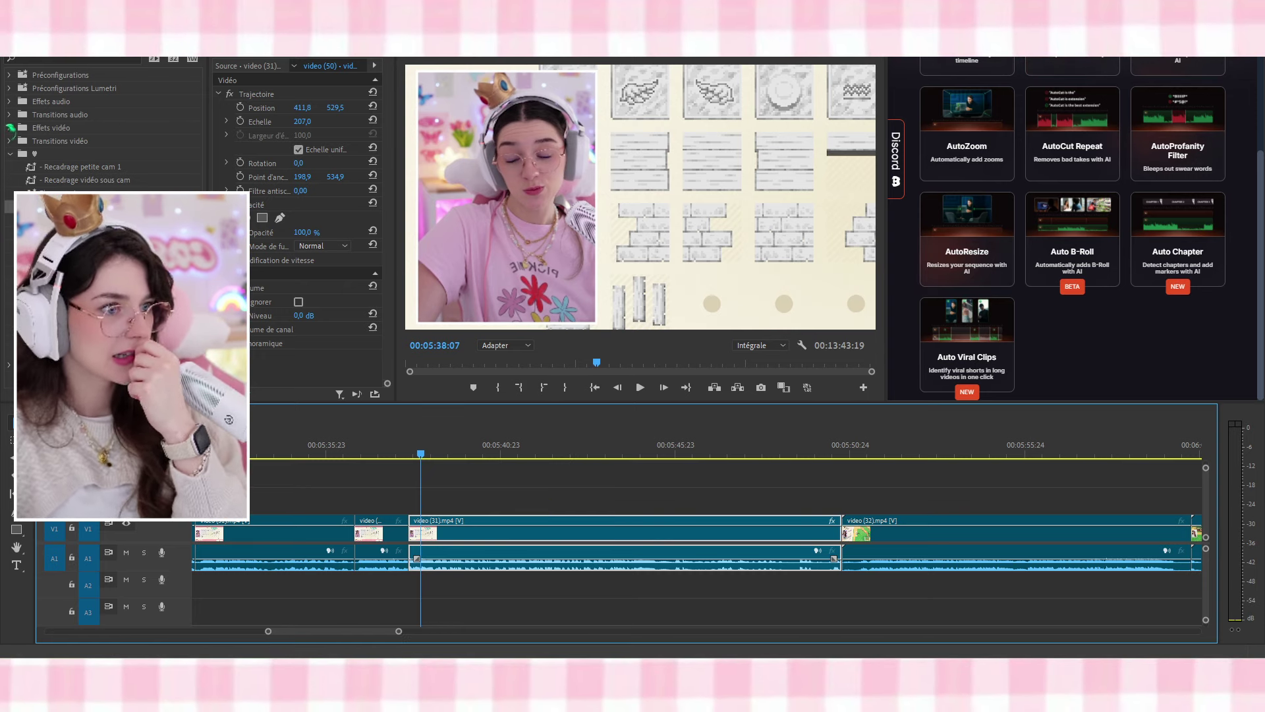
click(11, 127)
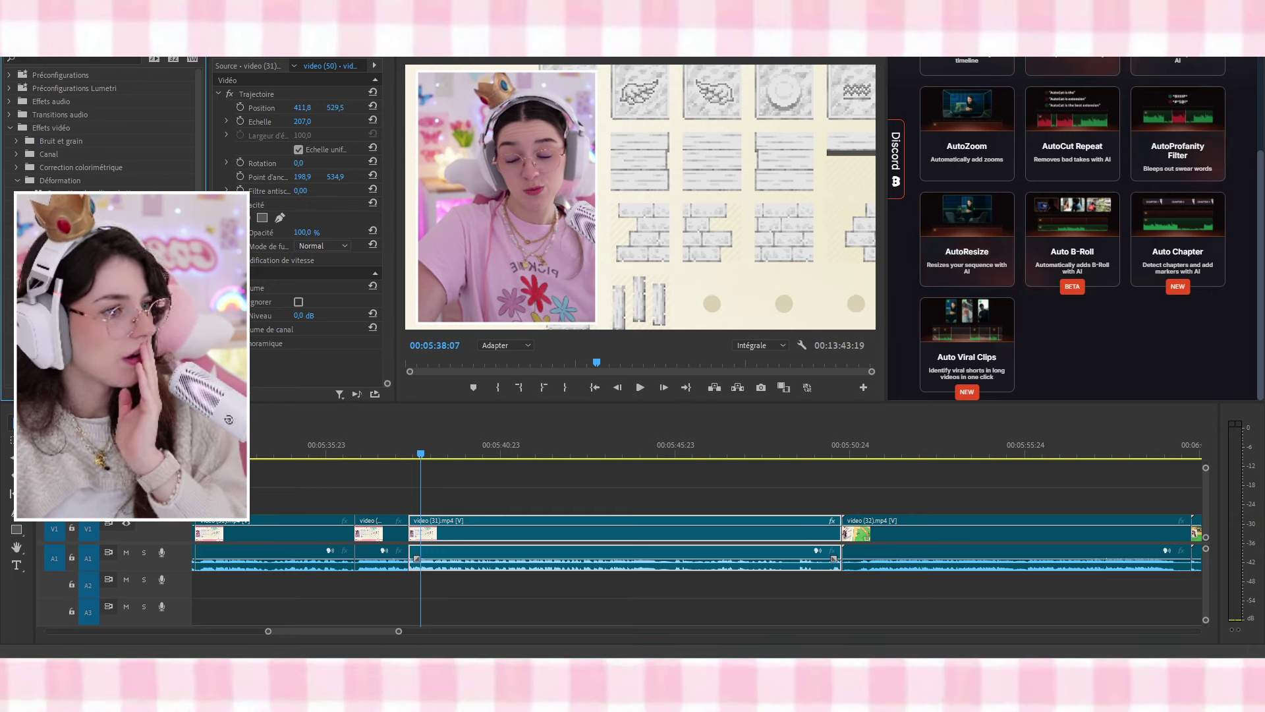
drag(98, 285, 470, 537)
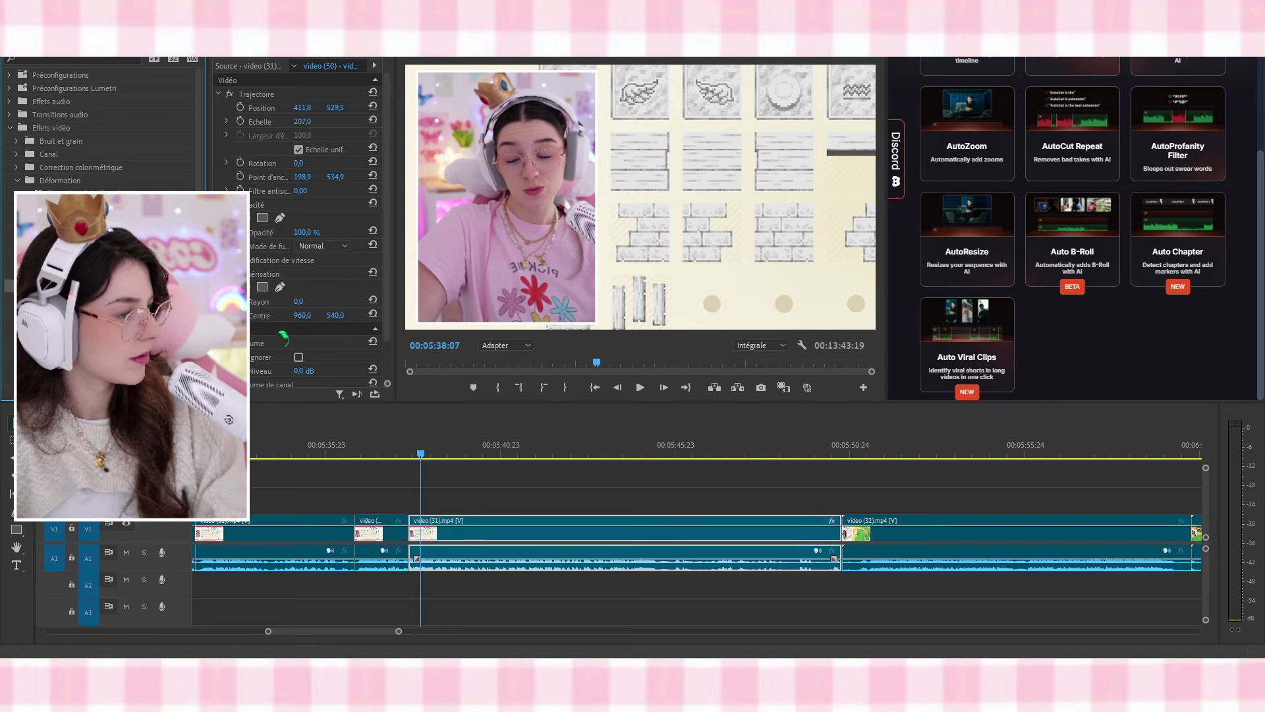
Set the Sphérisation radius to 28,0 and the horizontal centre value to 10,0
click(299, 301)
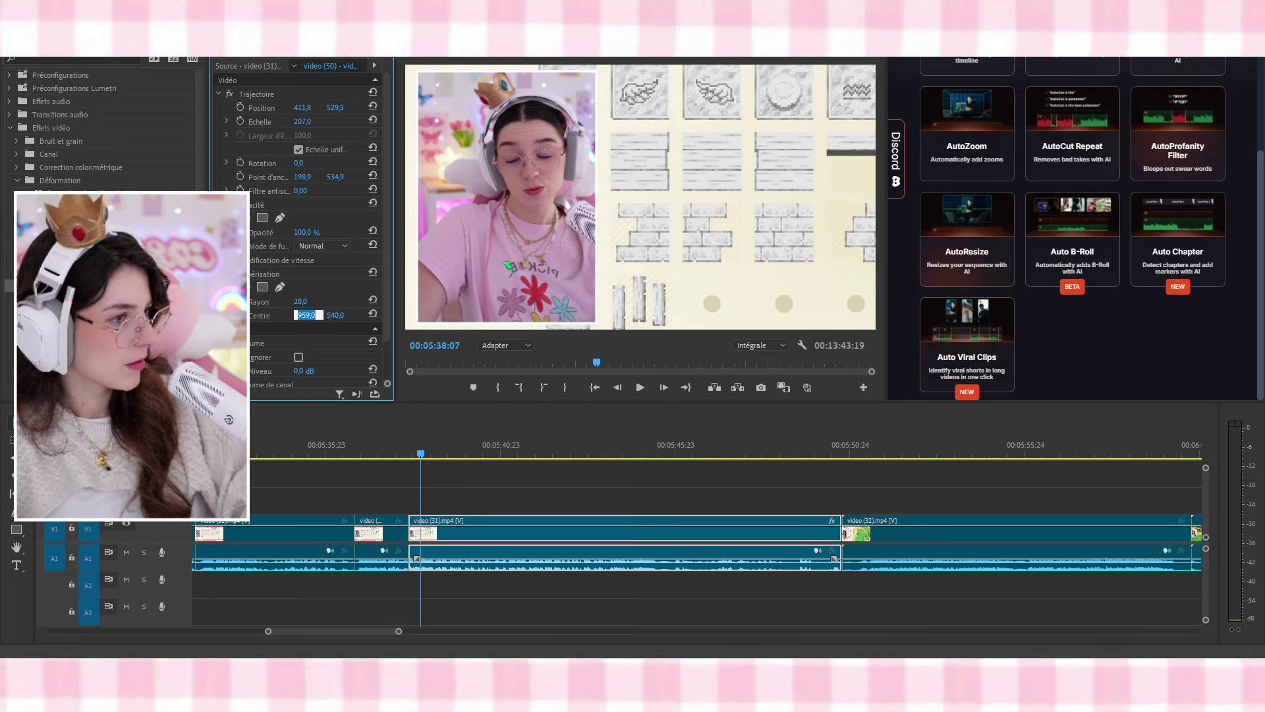
text(10)
key(Return)
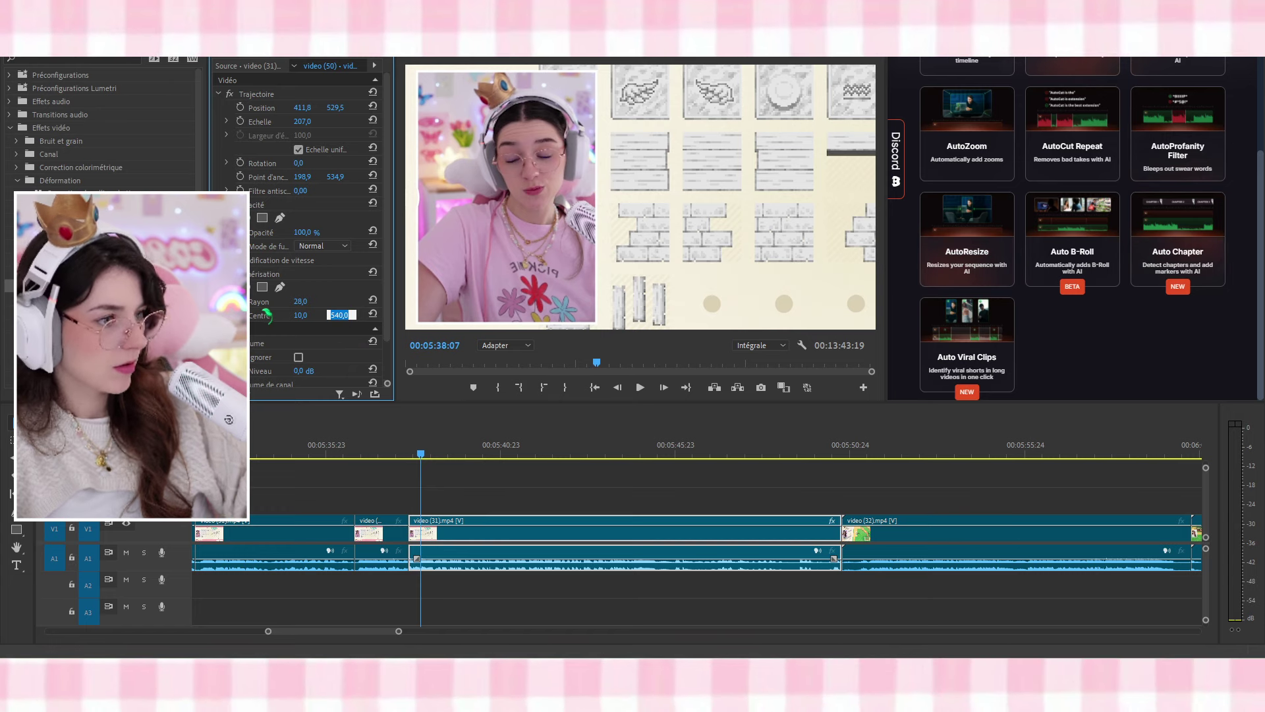
click(301, 301)
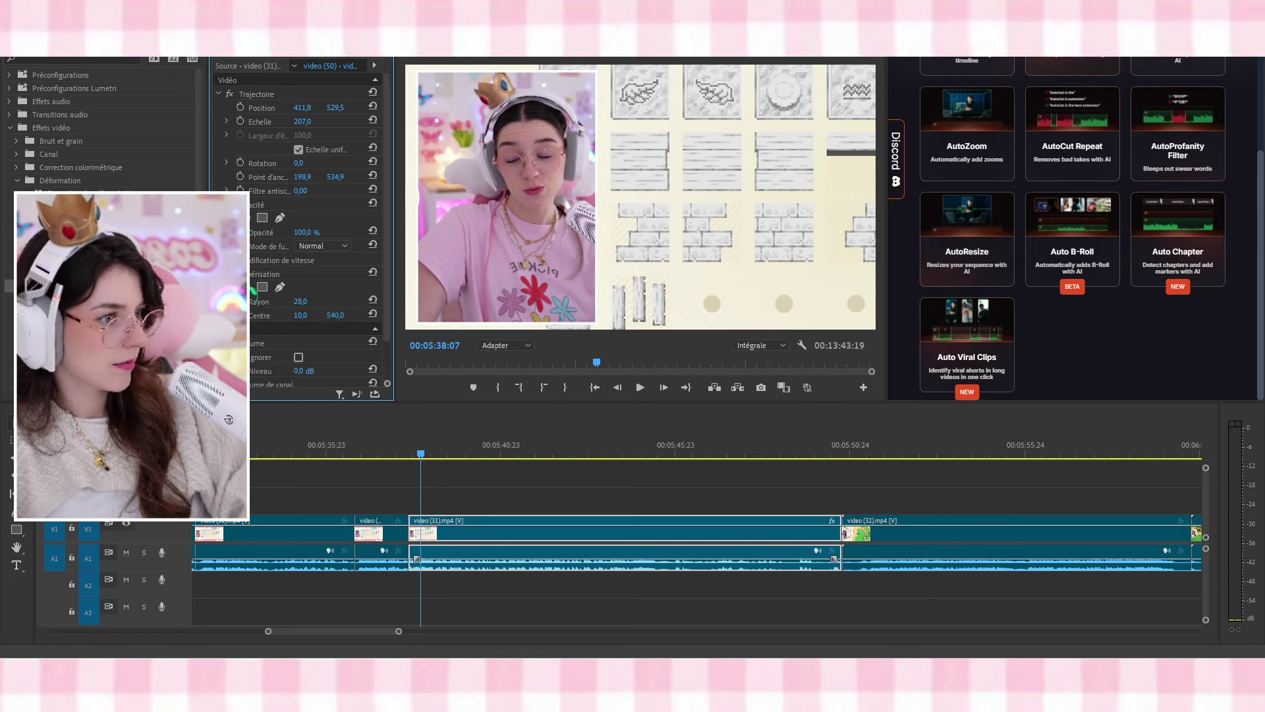
Add an elliptical mask to the Sphérisation effect, move it over the webcam picture, and shrink its expansion to about -55,7
click(252, 290)
drag(838, 204, 471, 200)
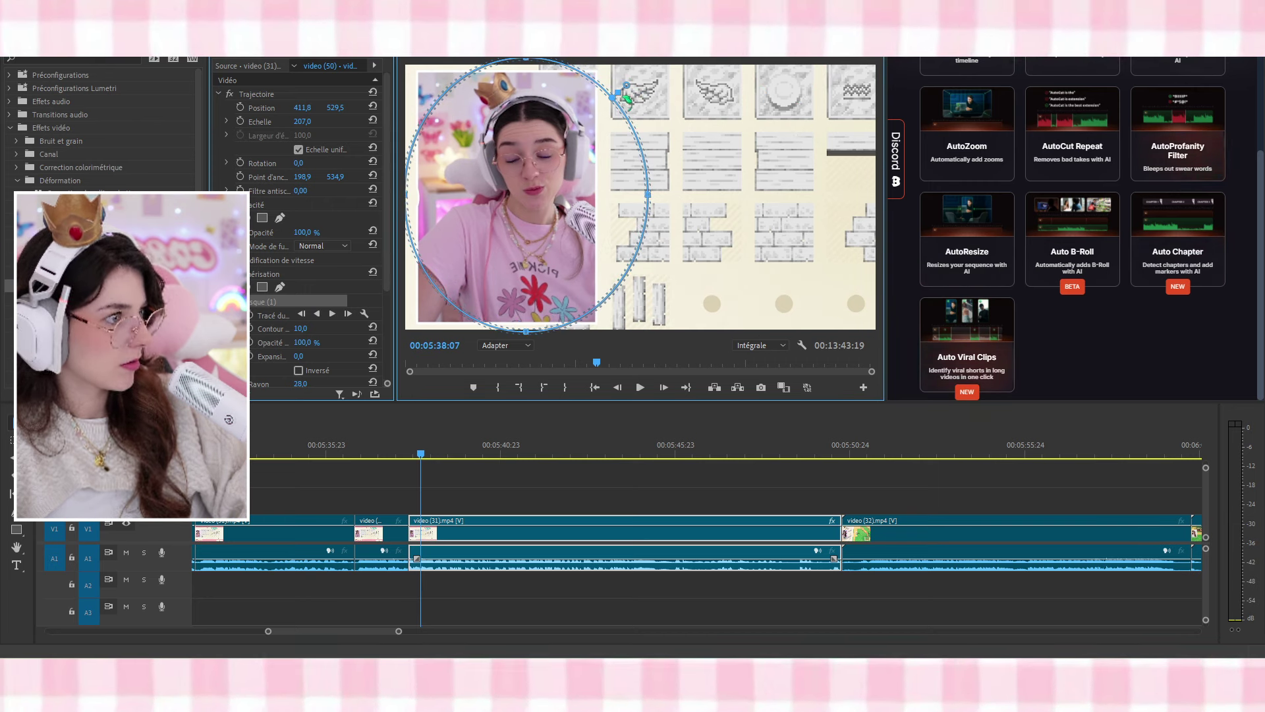
drag(619, 93, 579, 121)
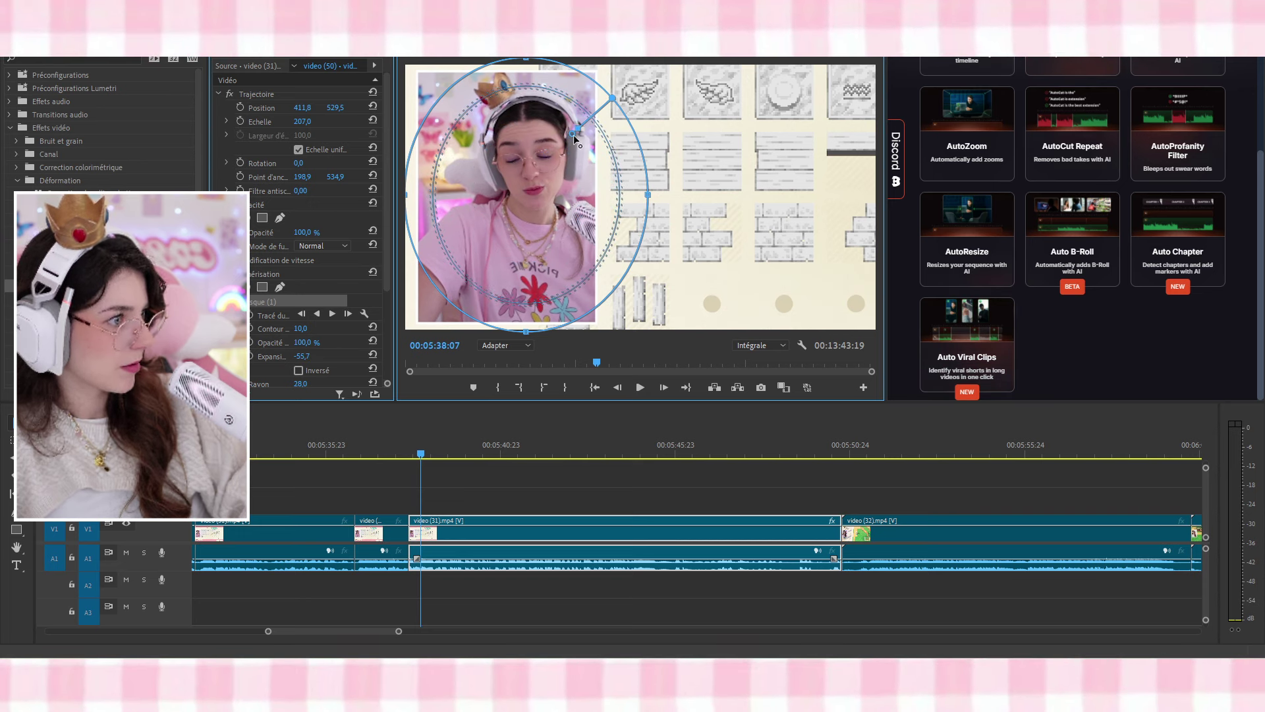
Reshape the Sphérisation mask into a small circle around the face, with a feather of about 67,2 and an expansion of about -35,8
drag(604, 113, 602, 114)
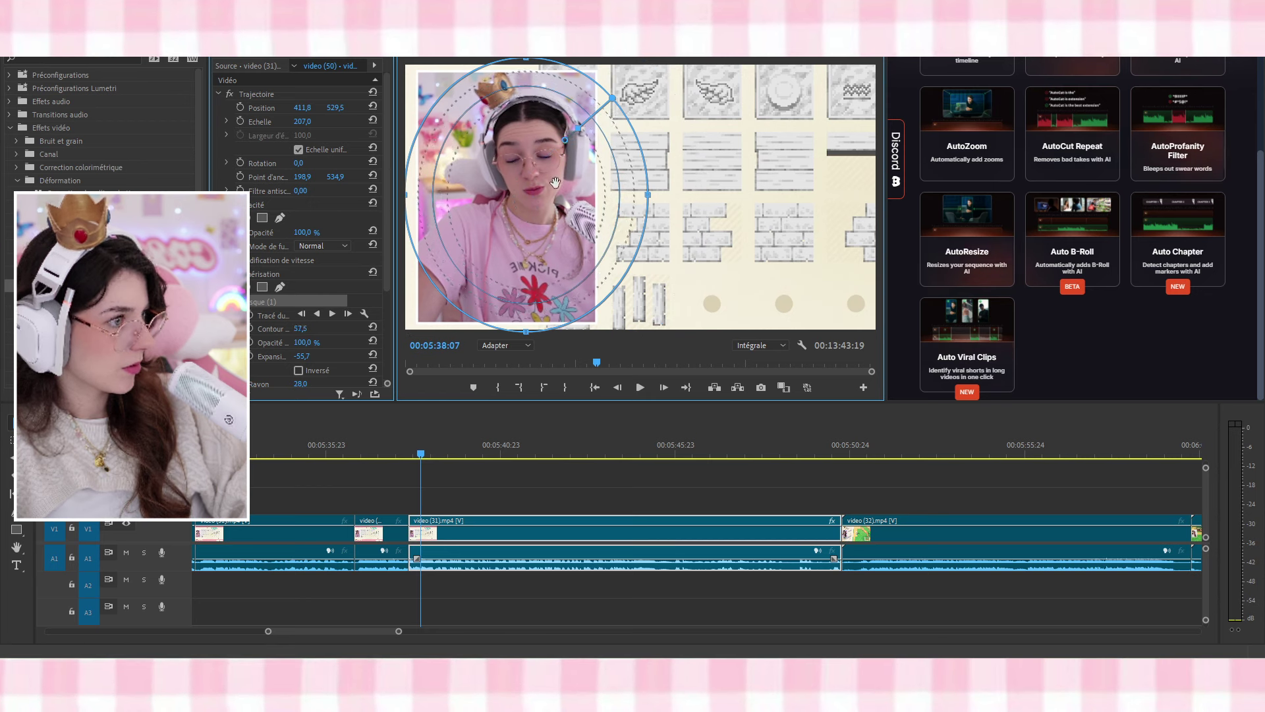
drag(646, 196, 588, 195)
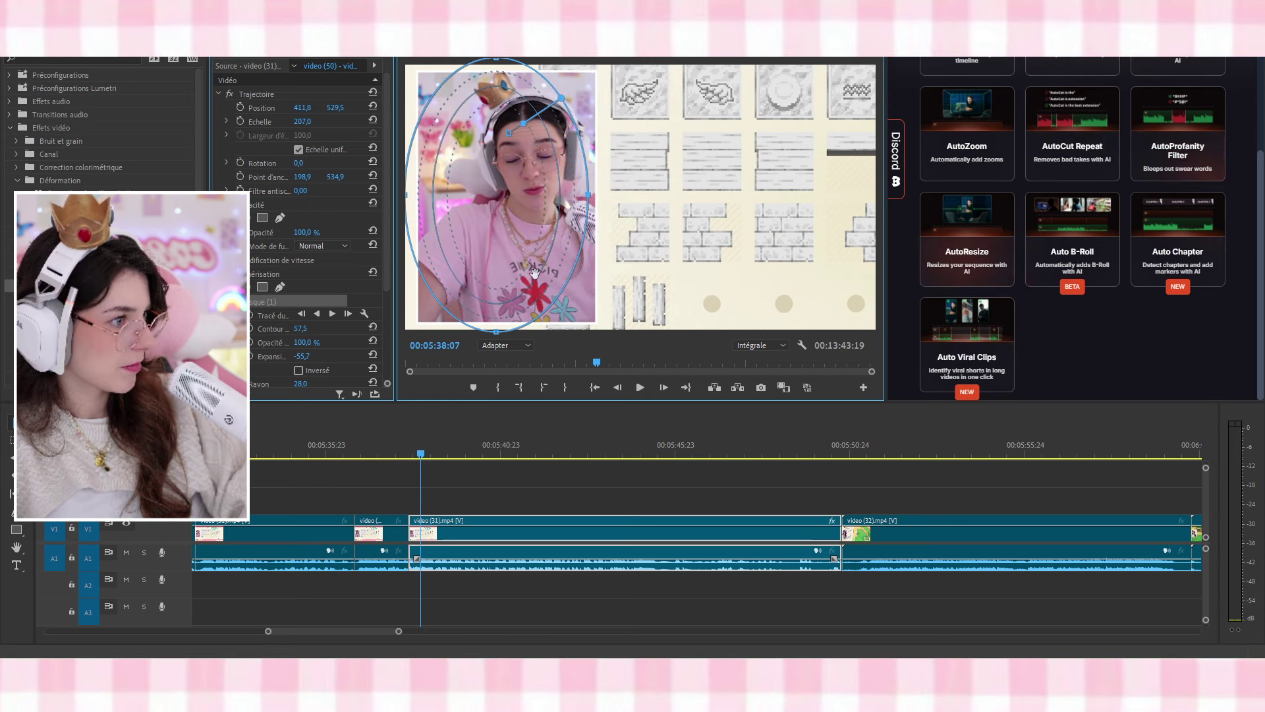
drag(496, 332, 497, 190)
drag(487, 117, 517, 150)
drag(620, 160, 569, 161)
drag(492, 181, 547, 146)
Set the Sphérisation mask's feather to 77,2 and open its expansion value for editing
scroll(325, 294, down, 2)
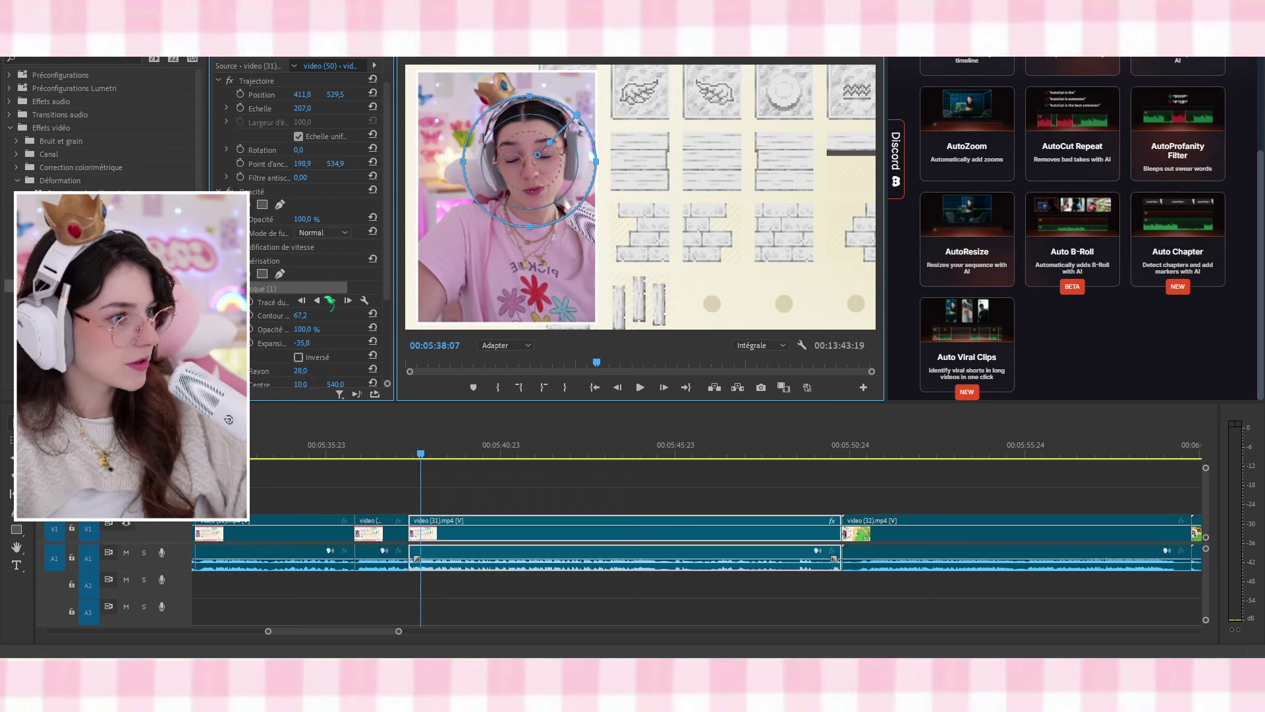
click(312, 287)
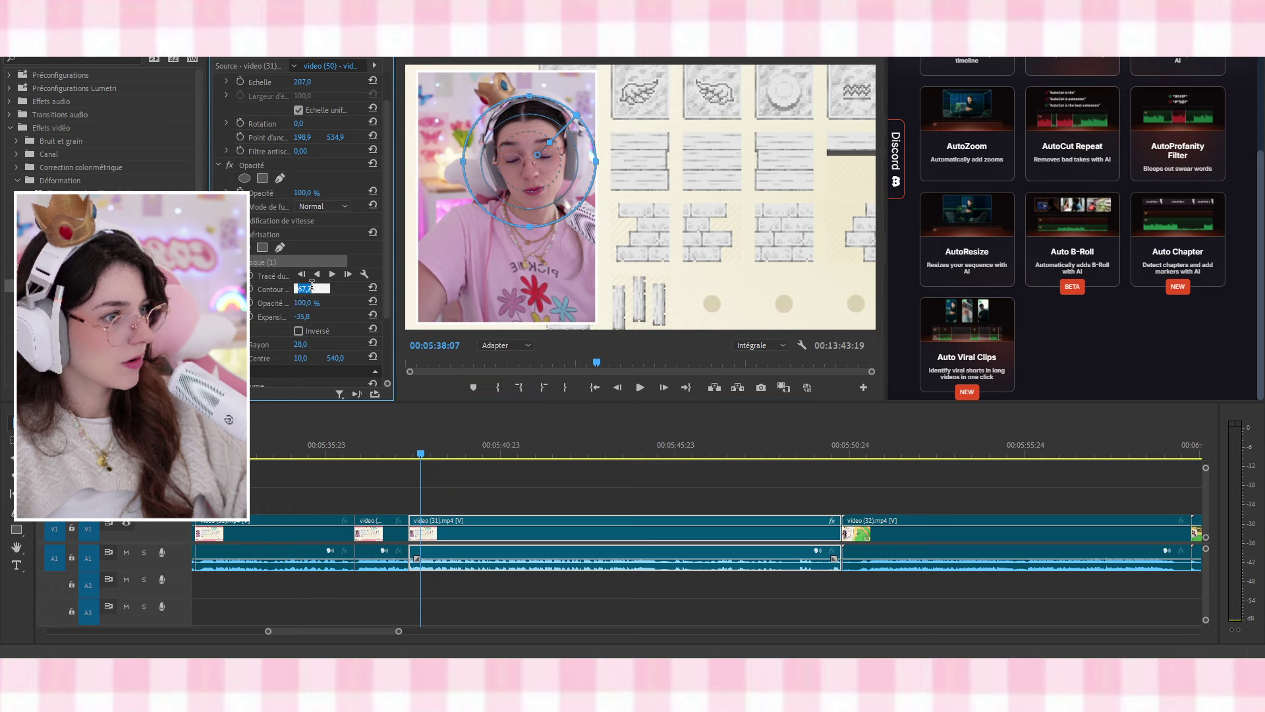
click(310, 316)
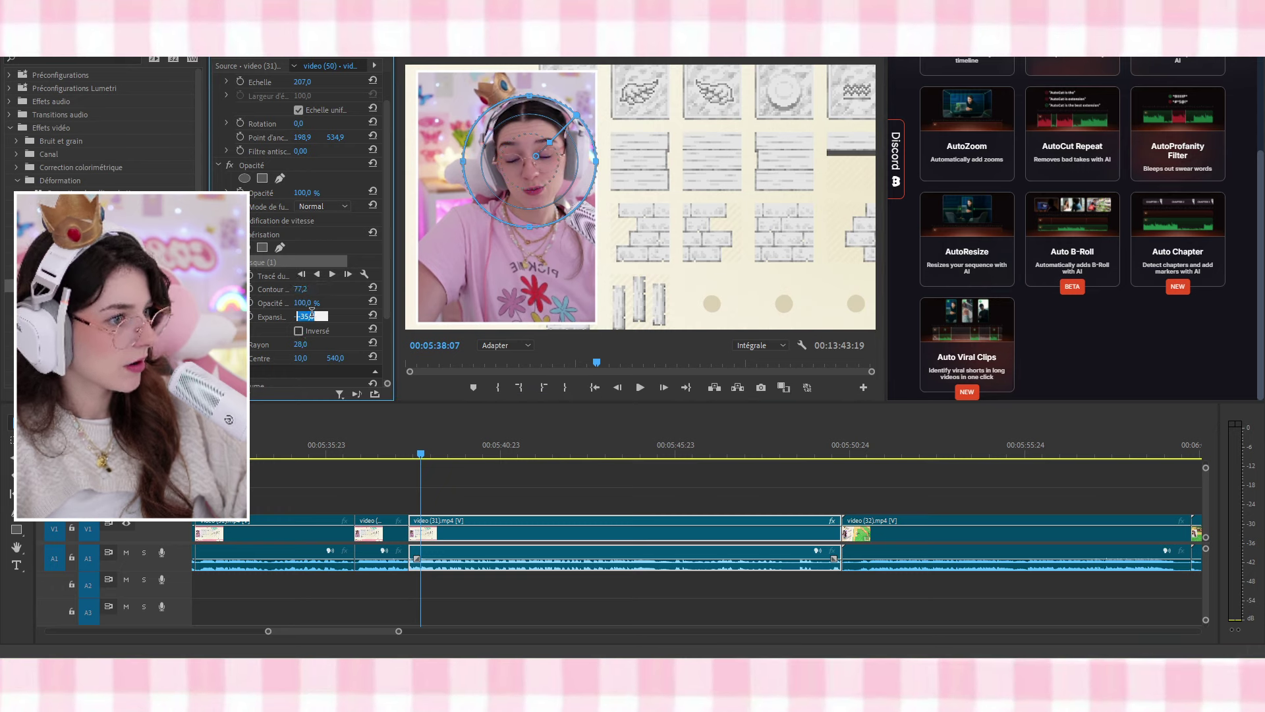
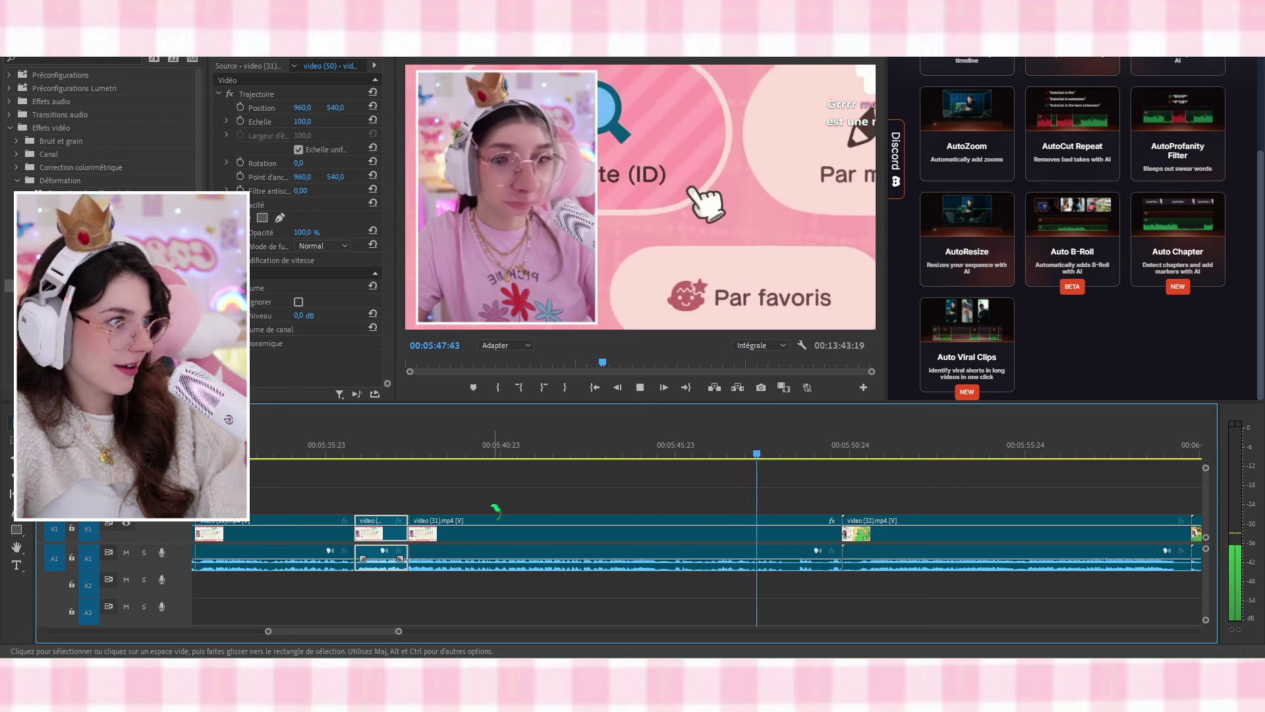
Trim the end of the distorted video (31) piece back to 00:05:47:49 and close the gap before video (32)
key(space)
click(626, 554)
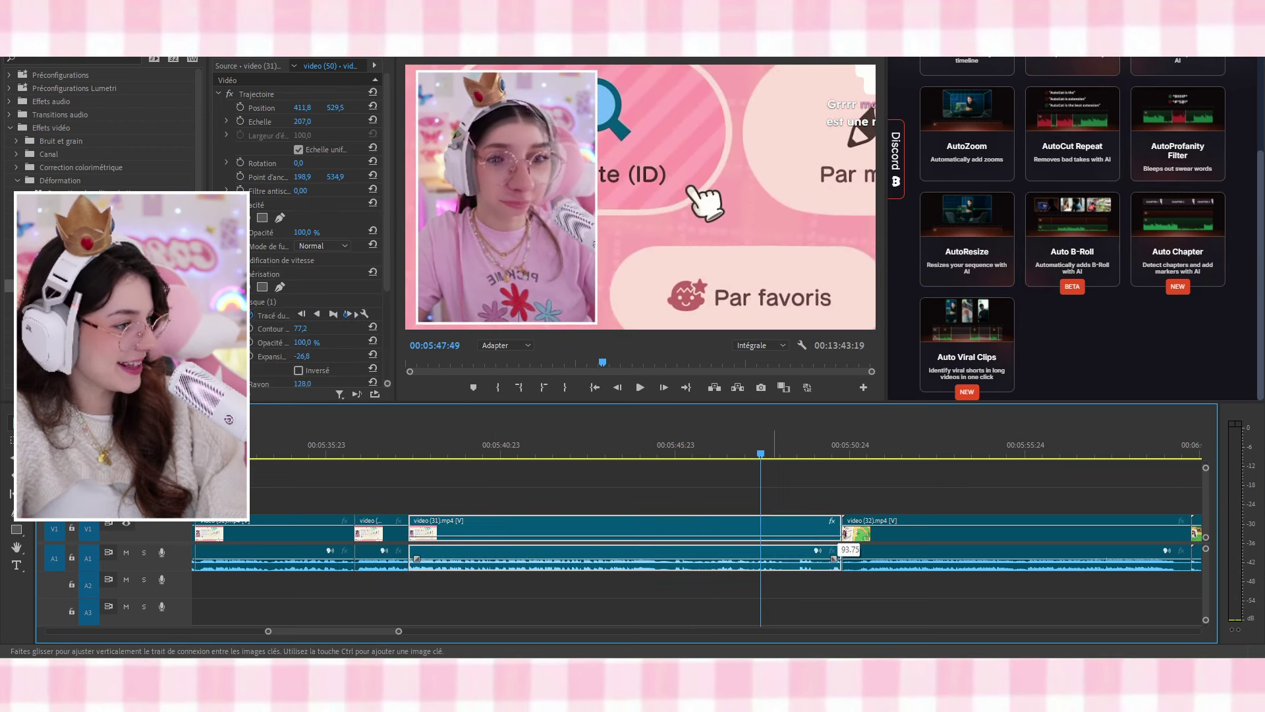
drag(837, 531, 761, 532)
key(Delete)
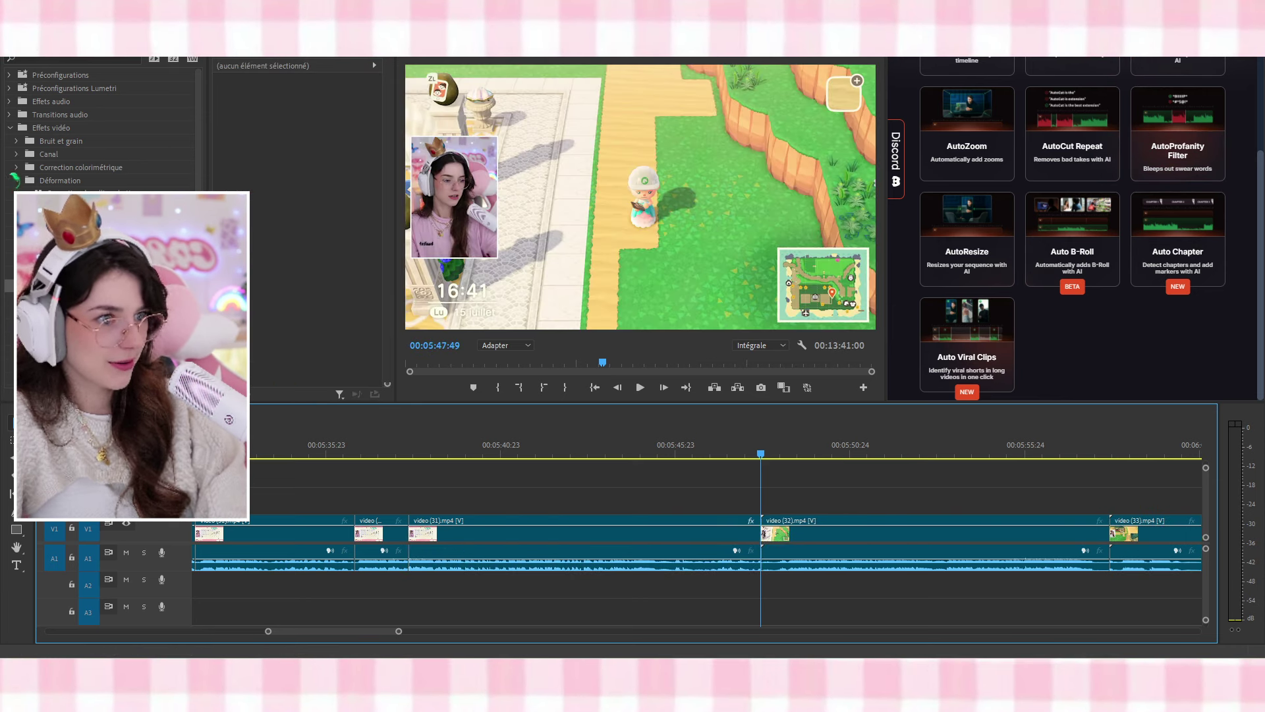
Apply the saved transition at the cut between video (31) and video (32) and play it back
click(11, 128)
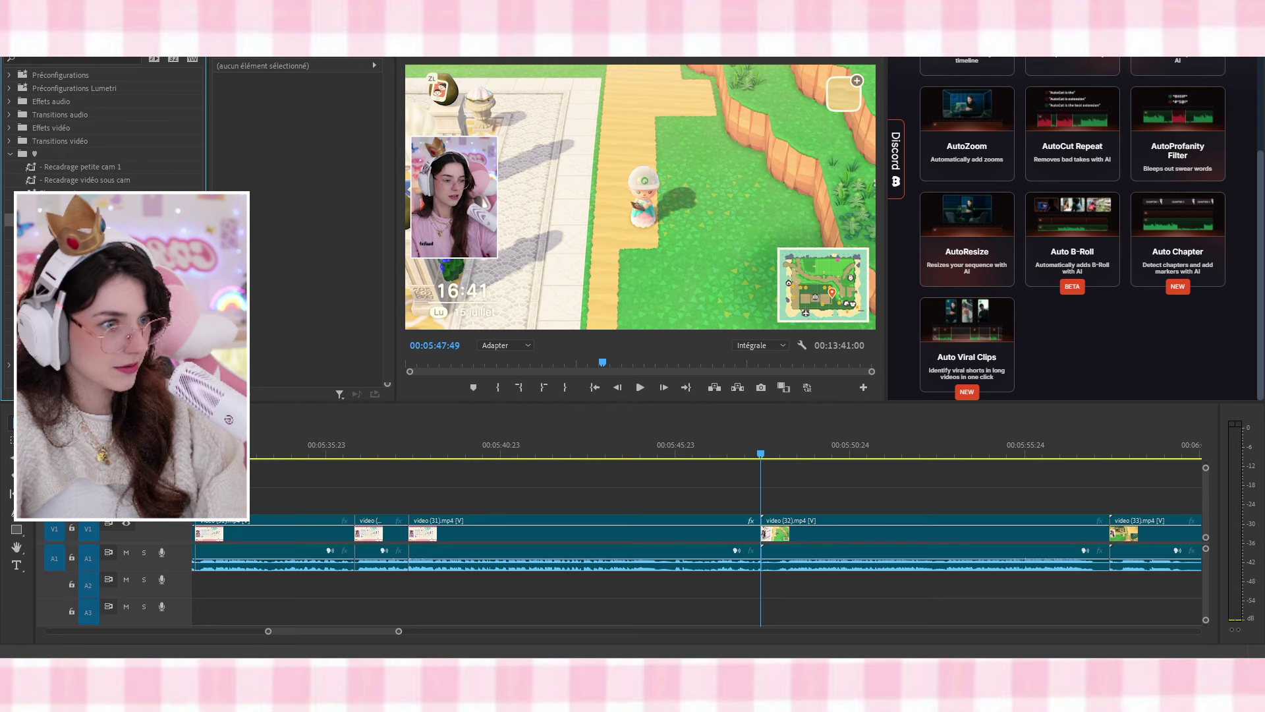
drag(753, 532, 758, 532)
click(714, 446)
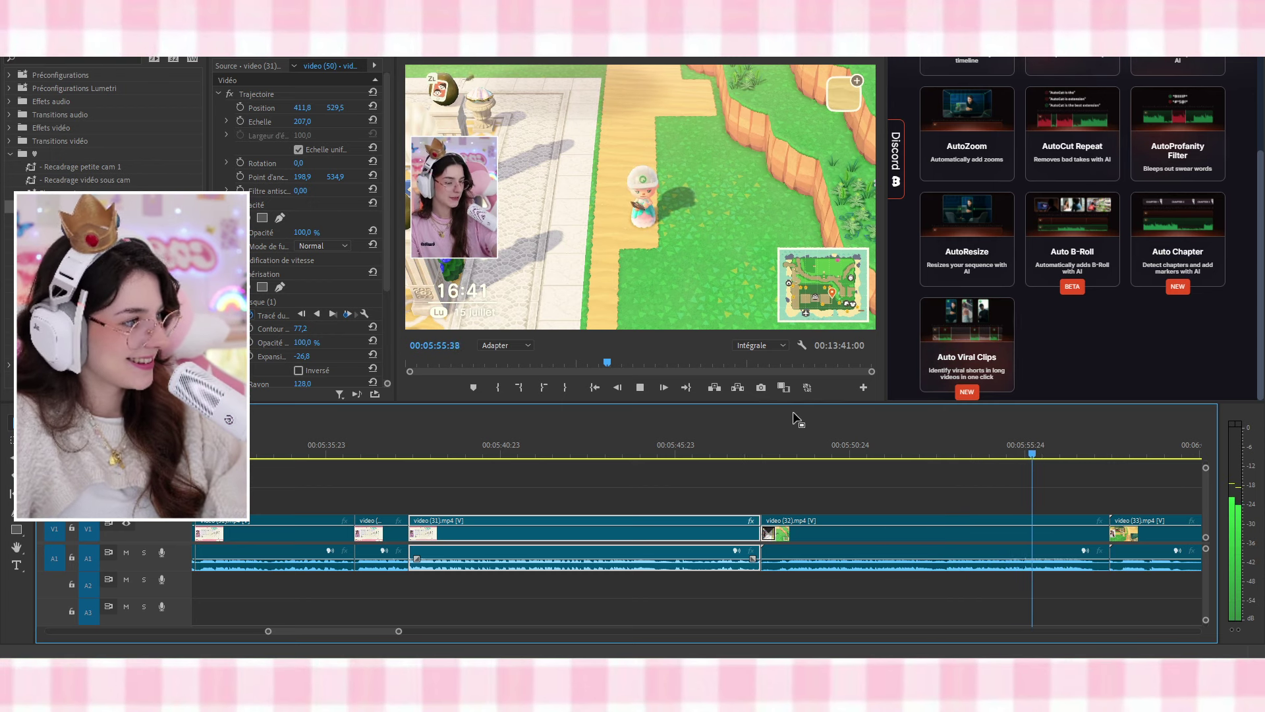
Start position and scale keyframes on the video (32) clip at 00:05:47:55
key(Up)
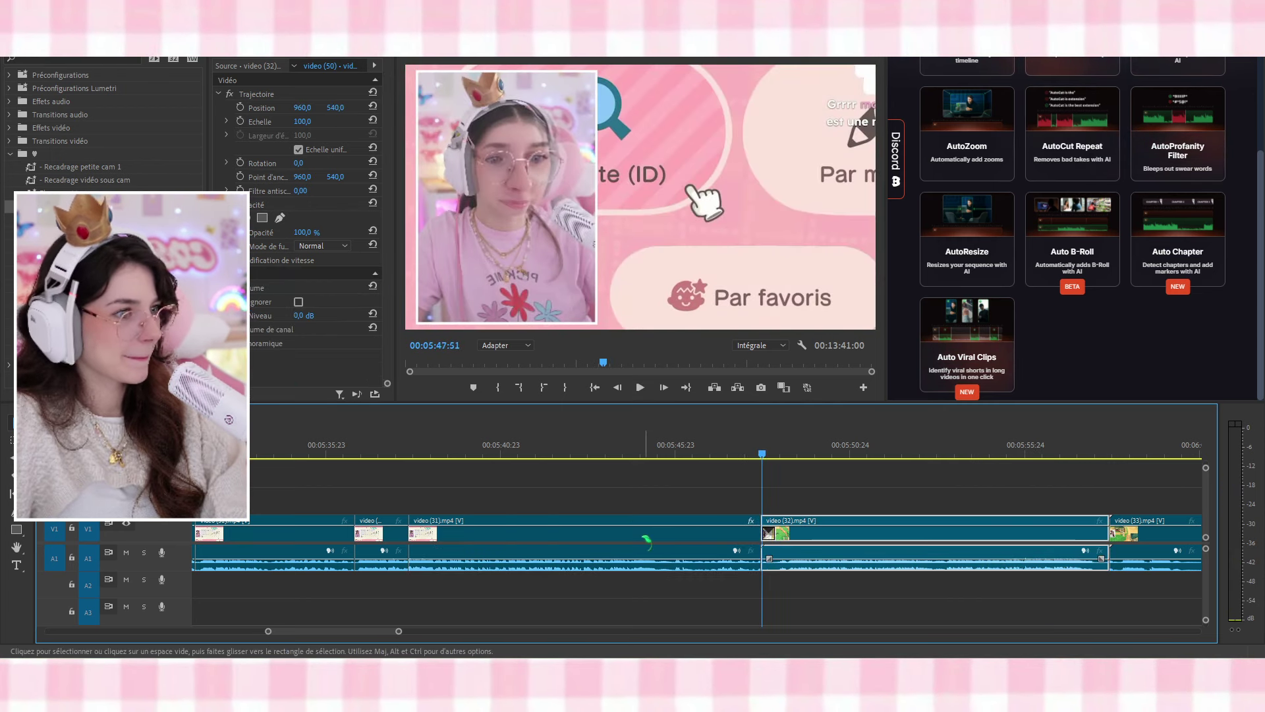
key(Right)
key(Right)
key(Right)
key(Right)
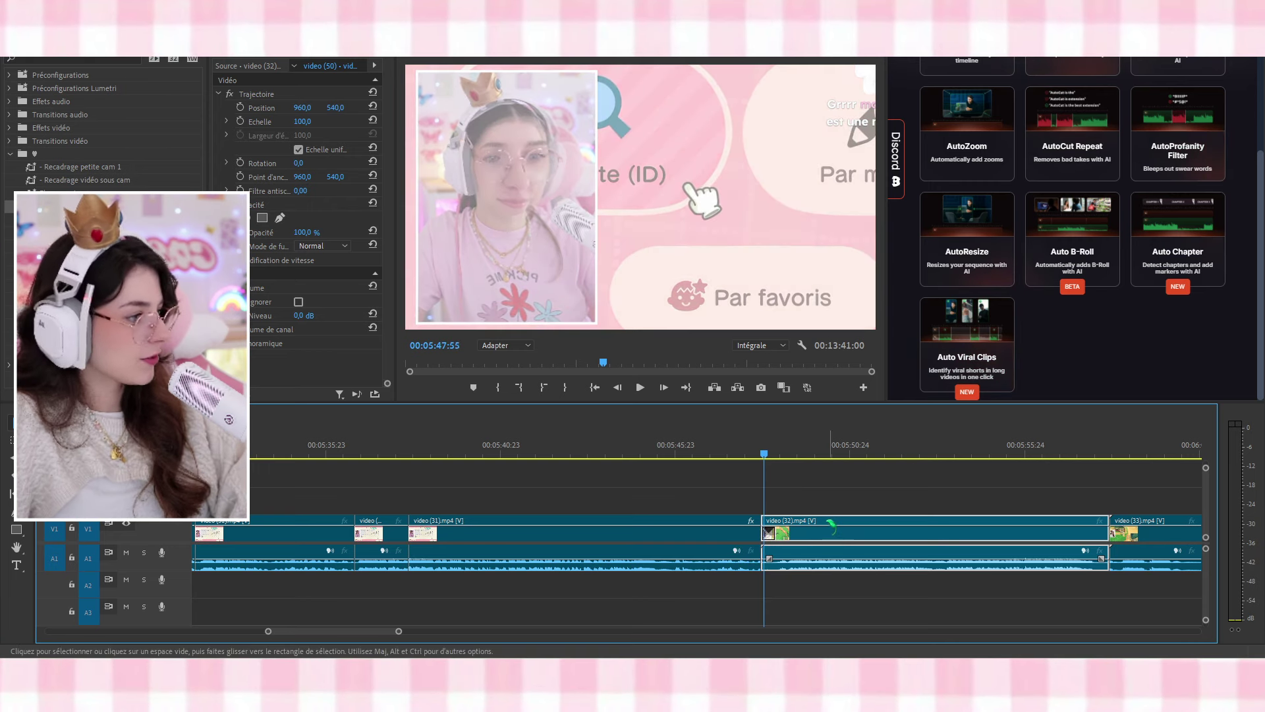
click(241, 108)
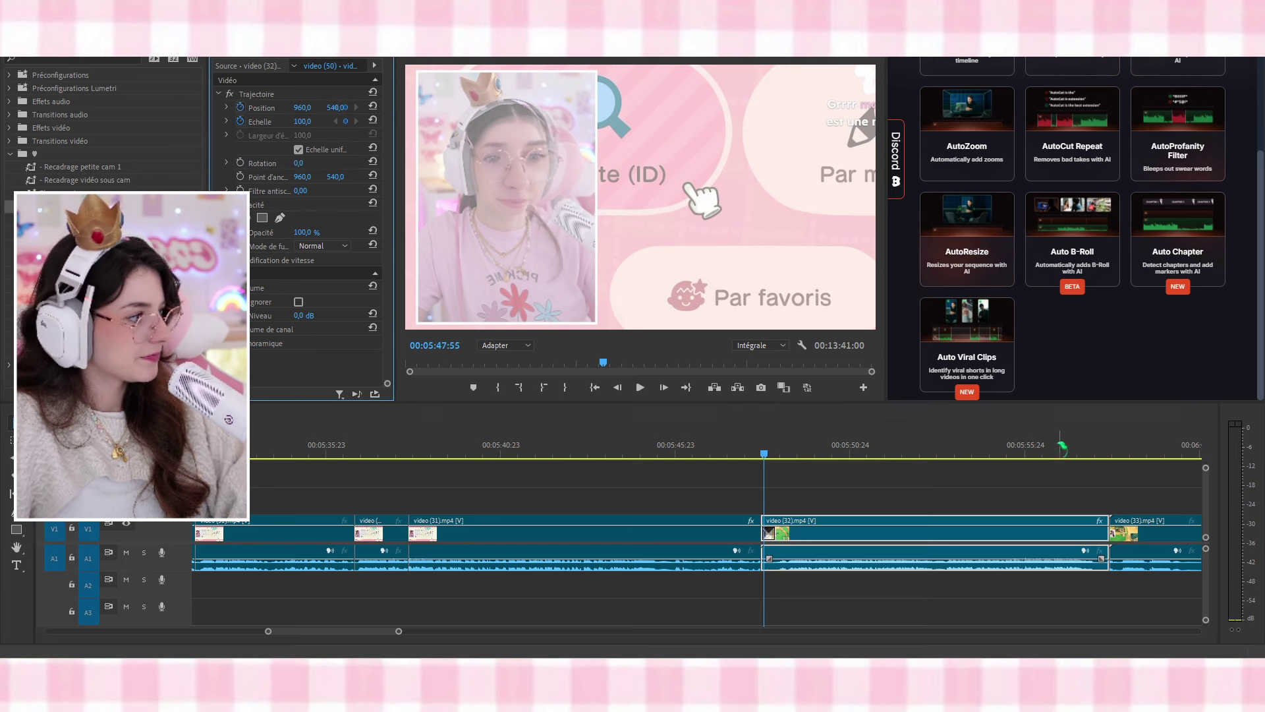
At 00:05:57:44, enlarge video (32) to scale 264,1, shift its horizontal position to 2535,8 so the webcam fills the frame, and preview the zoom
click(1106, 451)
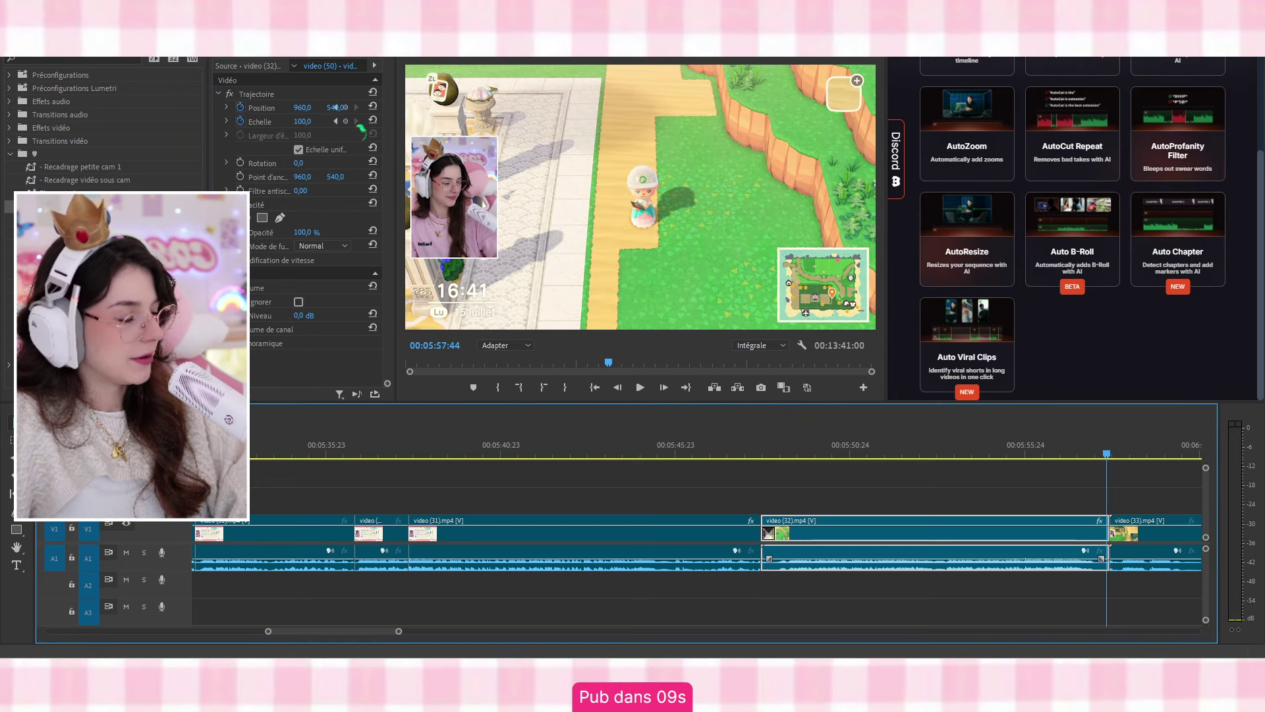
click(822, 209)
drag(874, 195, 1260, 245)
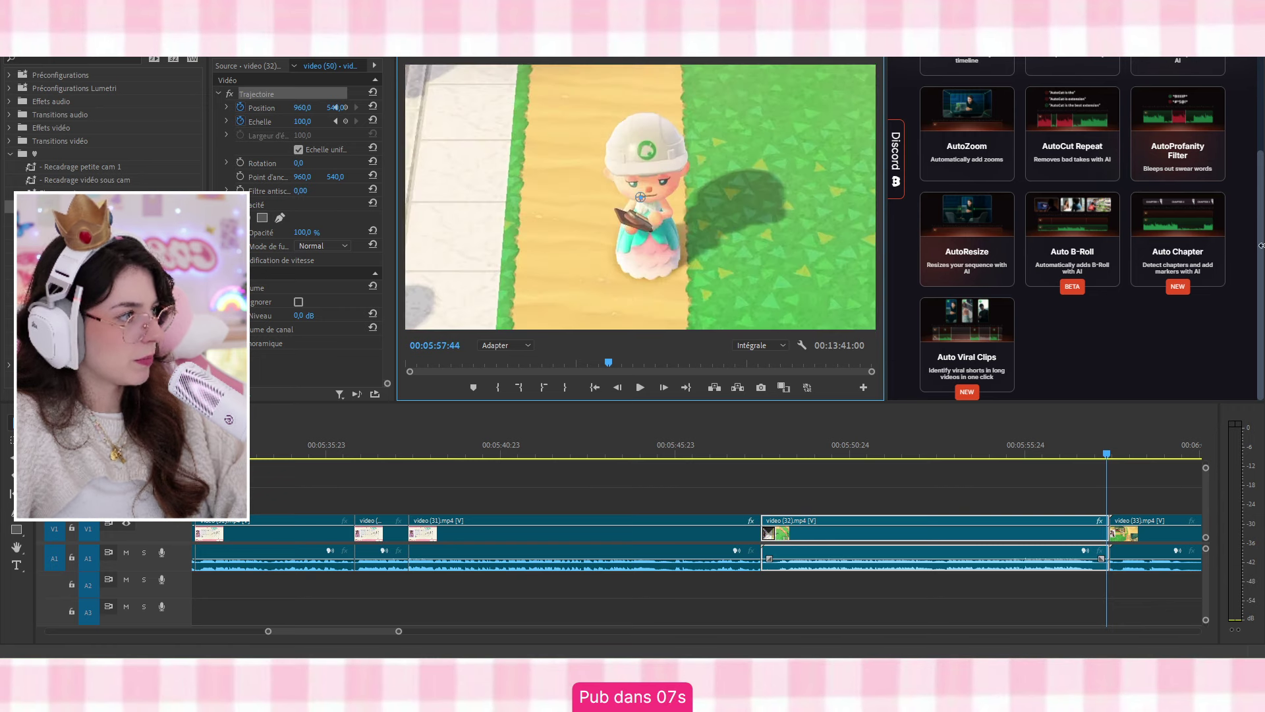
drag(625, 236, 912, 247)
drag(602, 248, 586, 254)
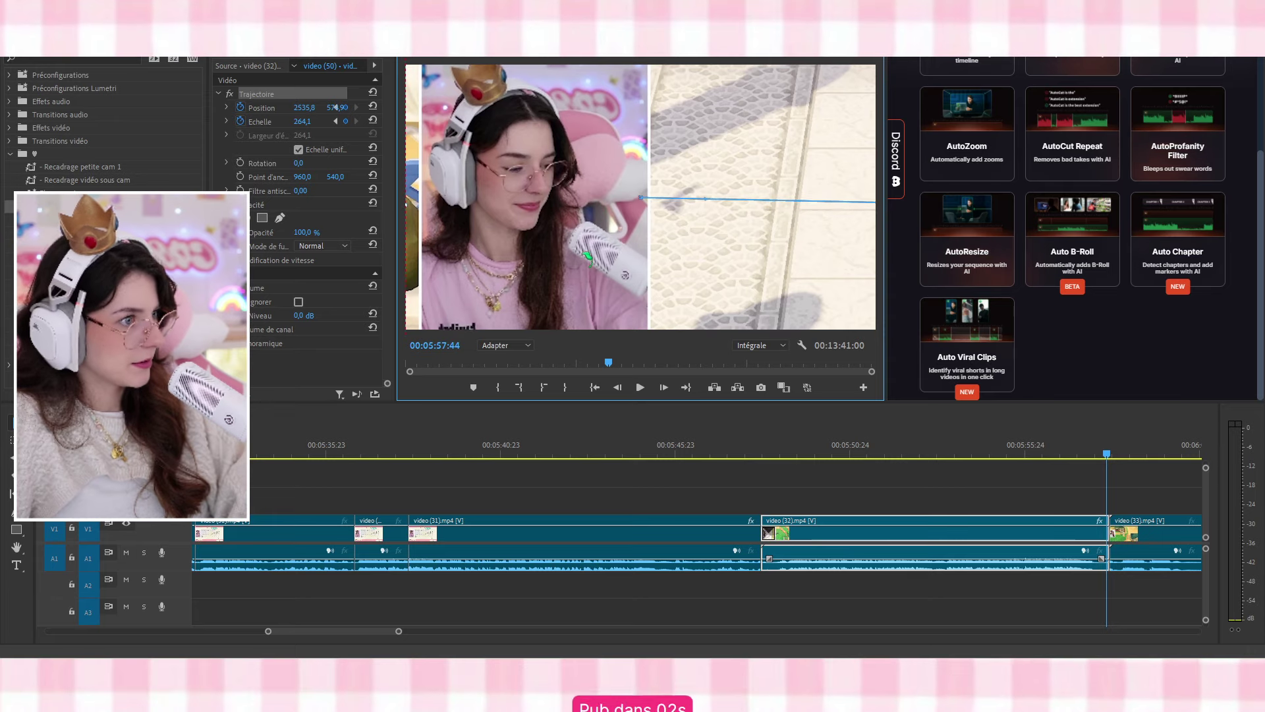
click(762, 454)
key(space)
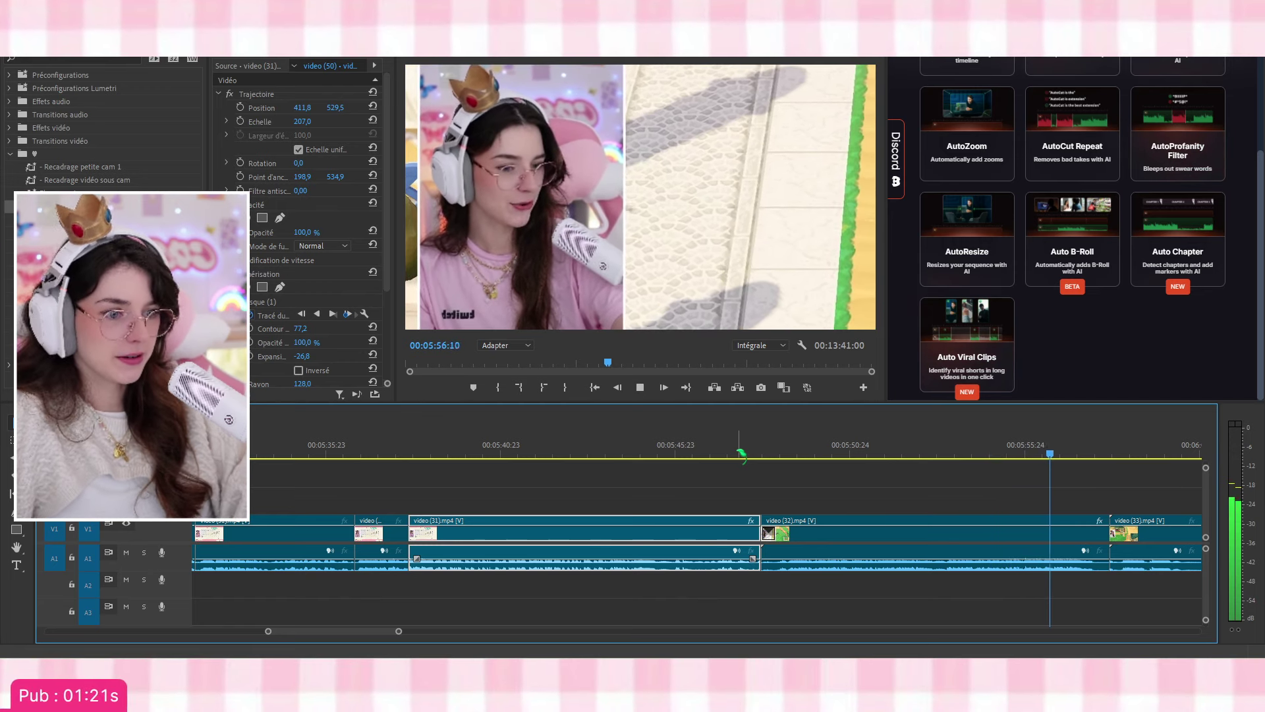
Trim about 22 frames off the end of video (32) and close the gap before video (33)
key(space)
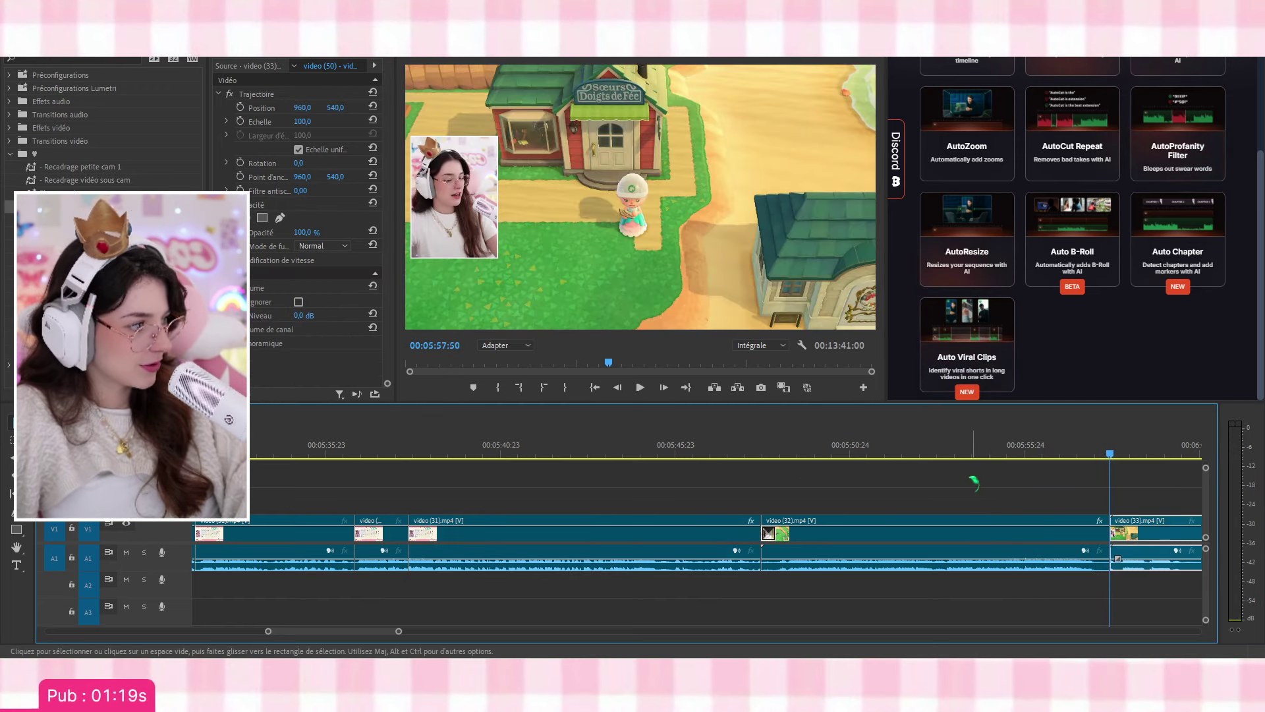
drag(1101, 533, 1090, 533)
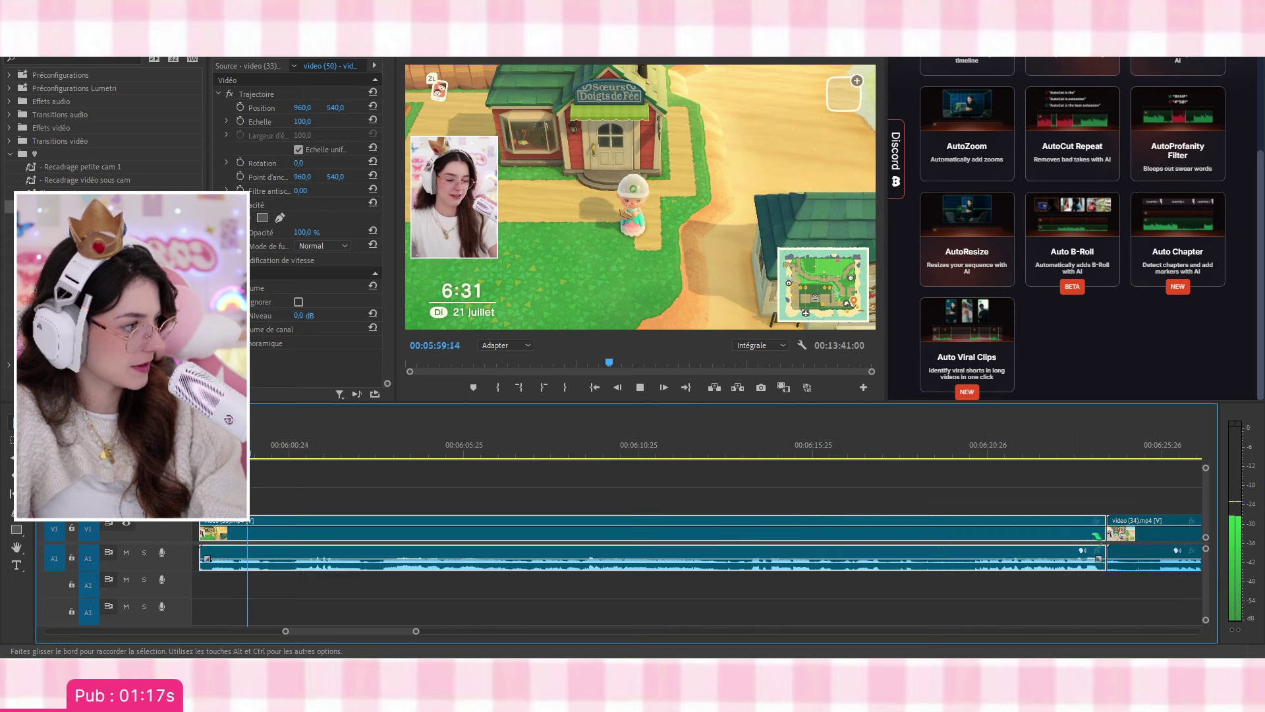
key(space)
scroll(405, 534, up, 4)
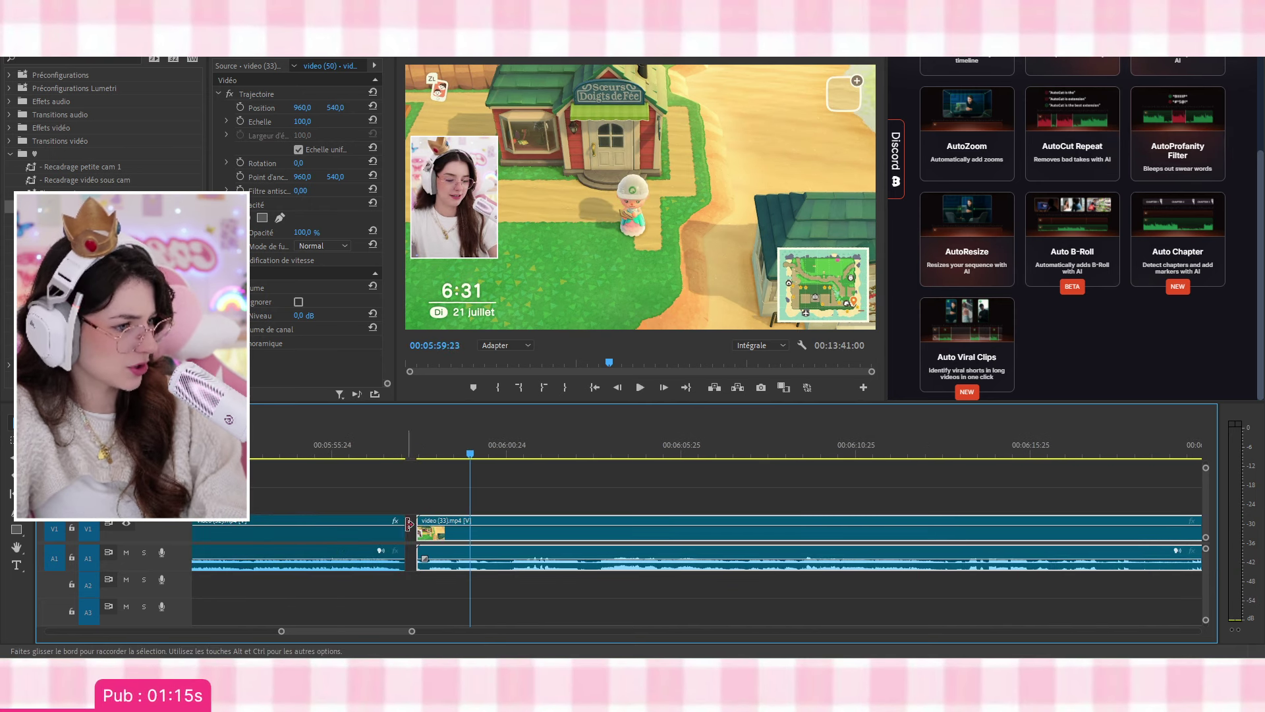
click(410, 534)
key(Delete)
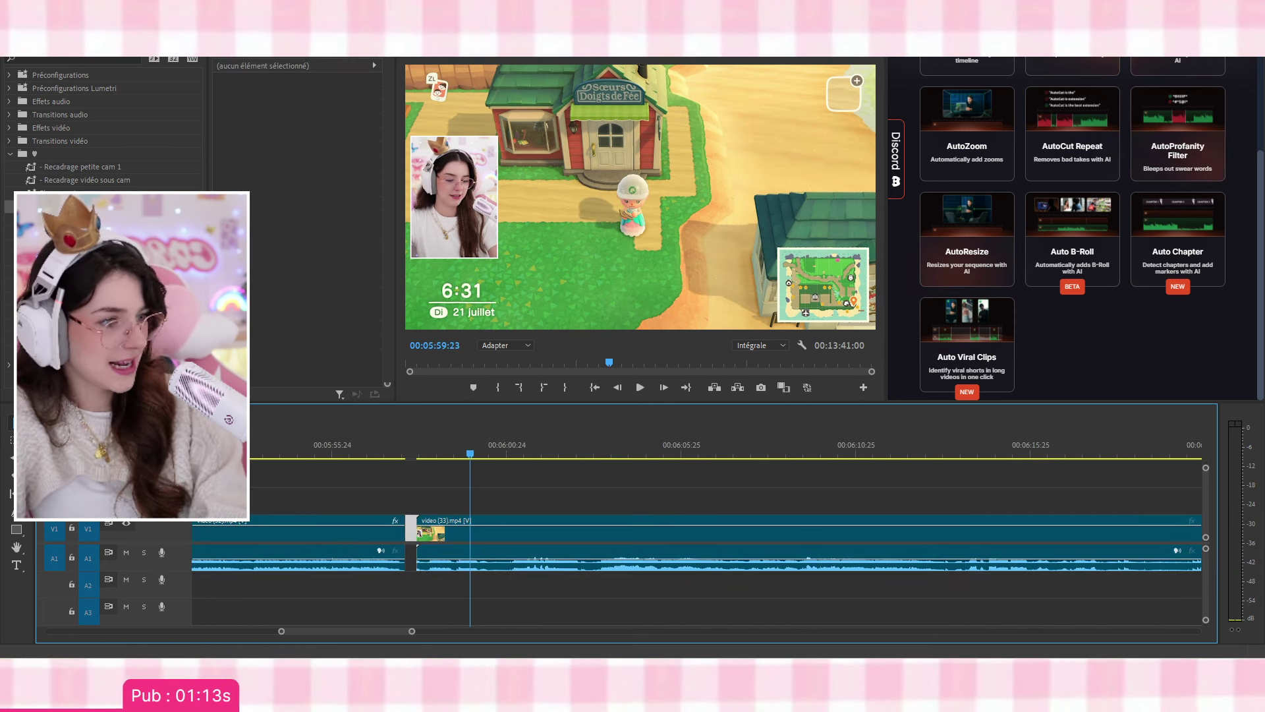
Apply the saved transition at the cut between video (32) and video (33) and play on through video (33)
drag(79, 206, 371, 476)
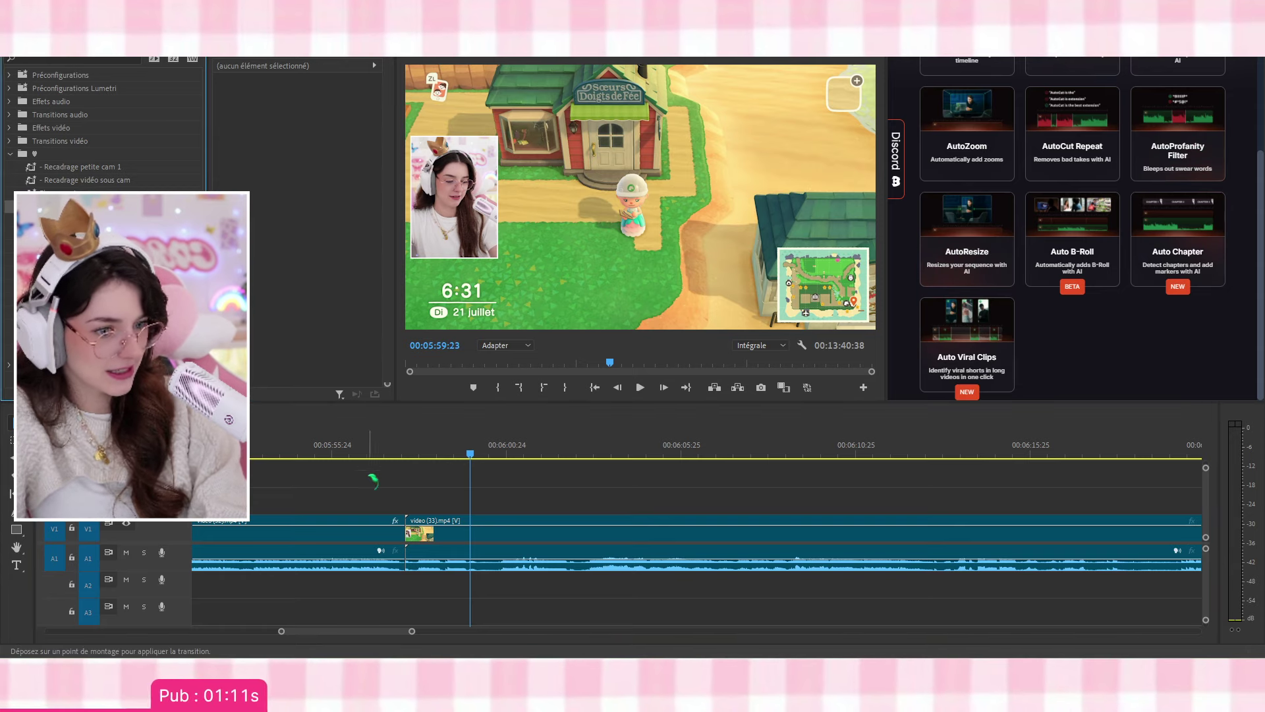
drag(406, 535, 408, 535)
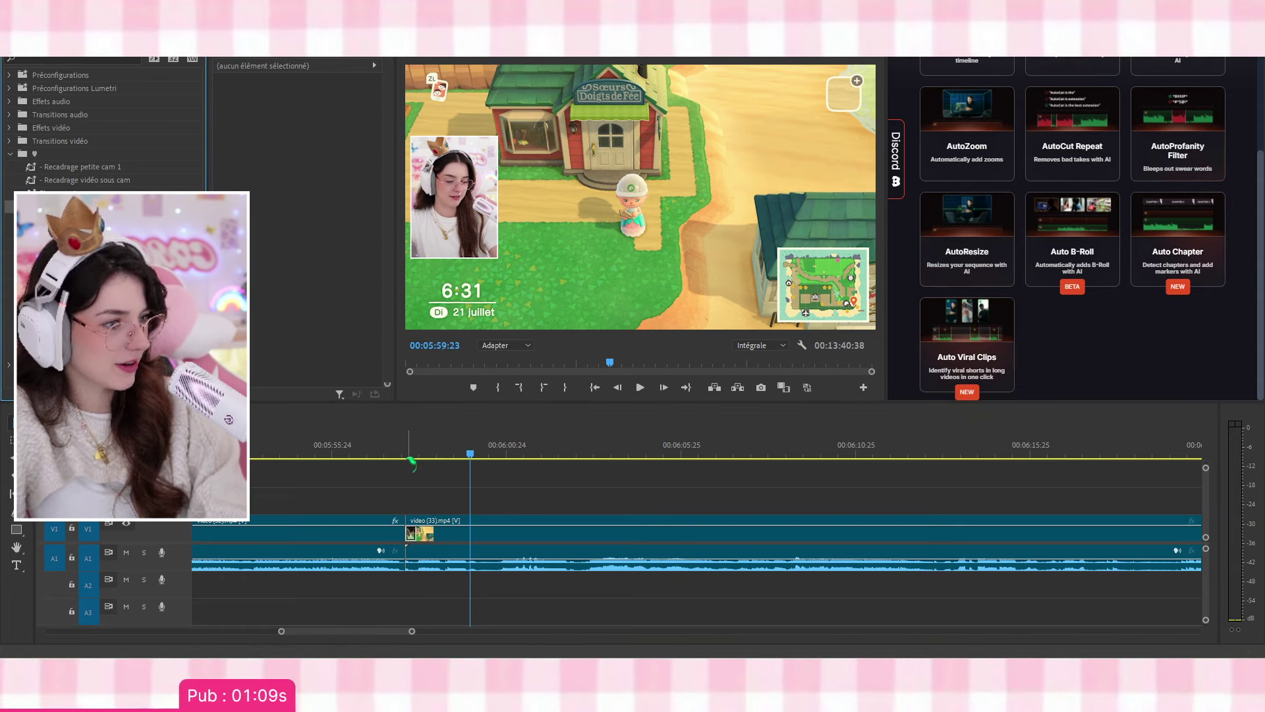
click(390, 454)
key(space)
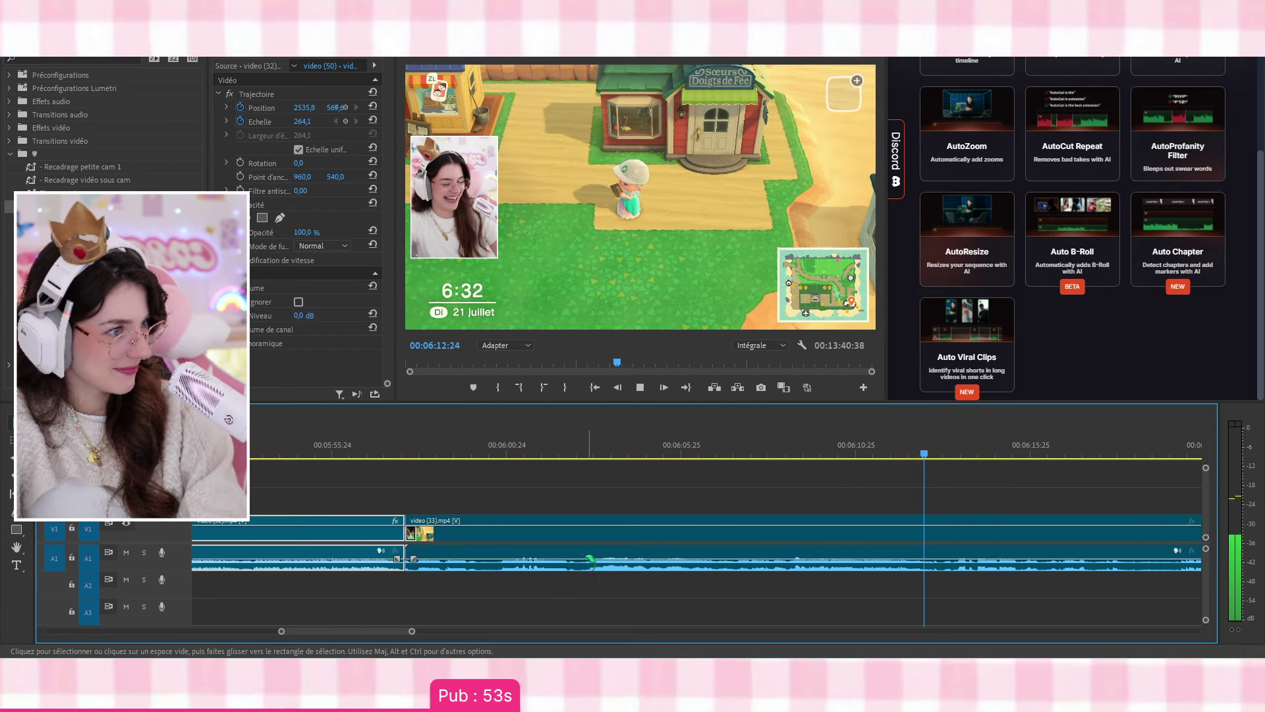
Paste the copied Trajectoire settings, position 411,8 / 529,5 and scale 207,0, onto video (33), and review the two clips before it
click(653, 566)
key(space)
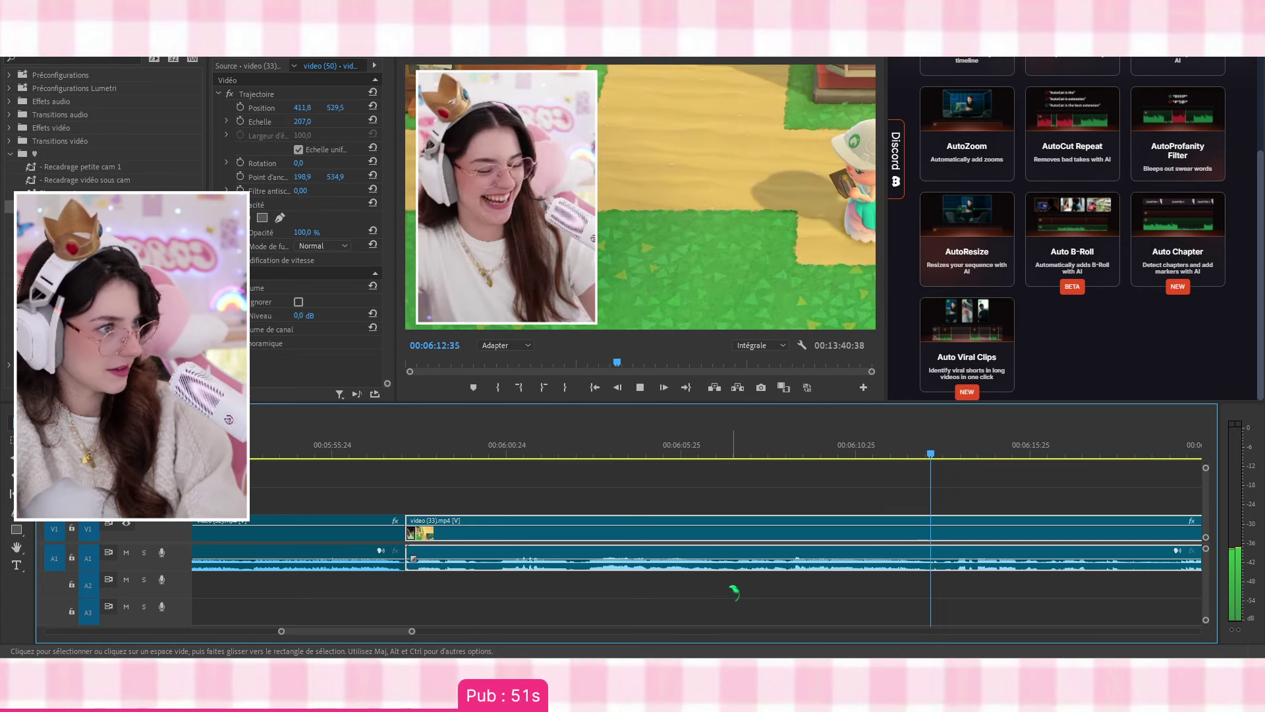
scroll(435, 607, up, 2)
click(372, 454)
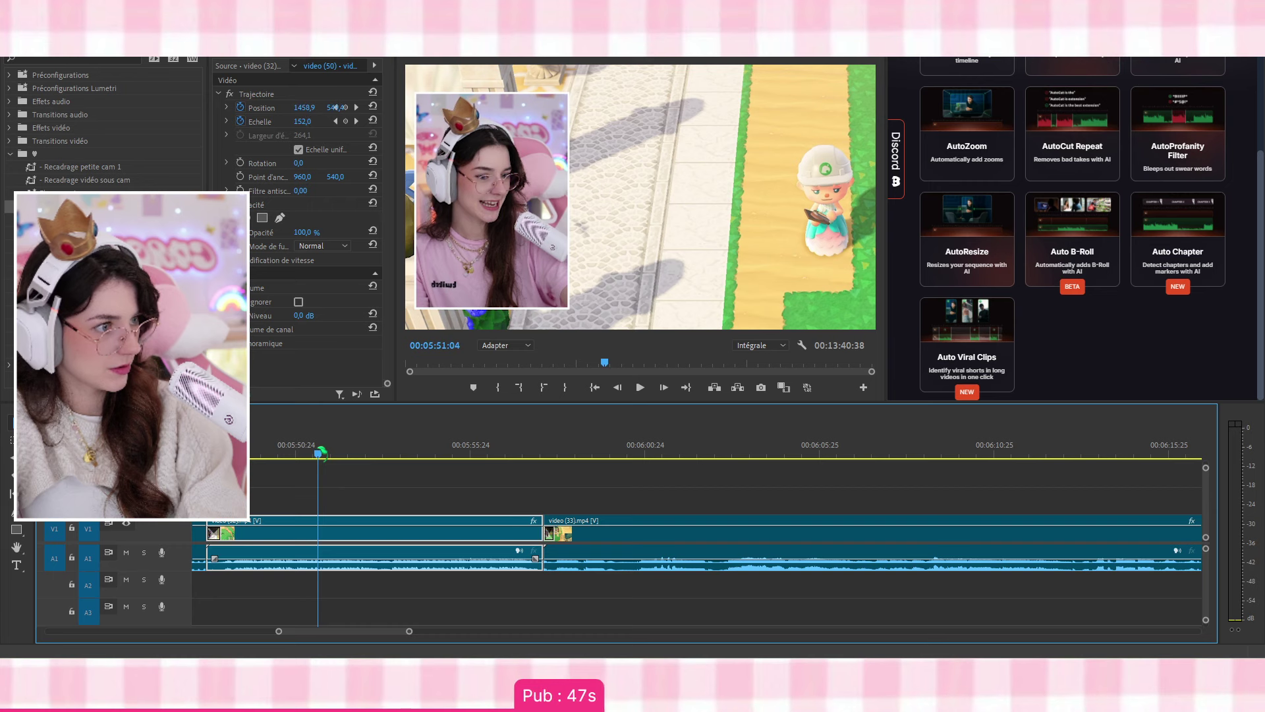
scroll(322, 452, up, 3)
click(298, 454)
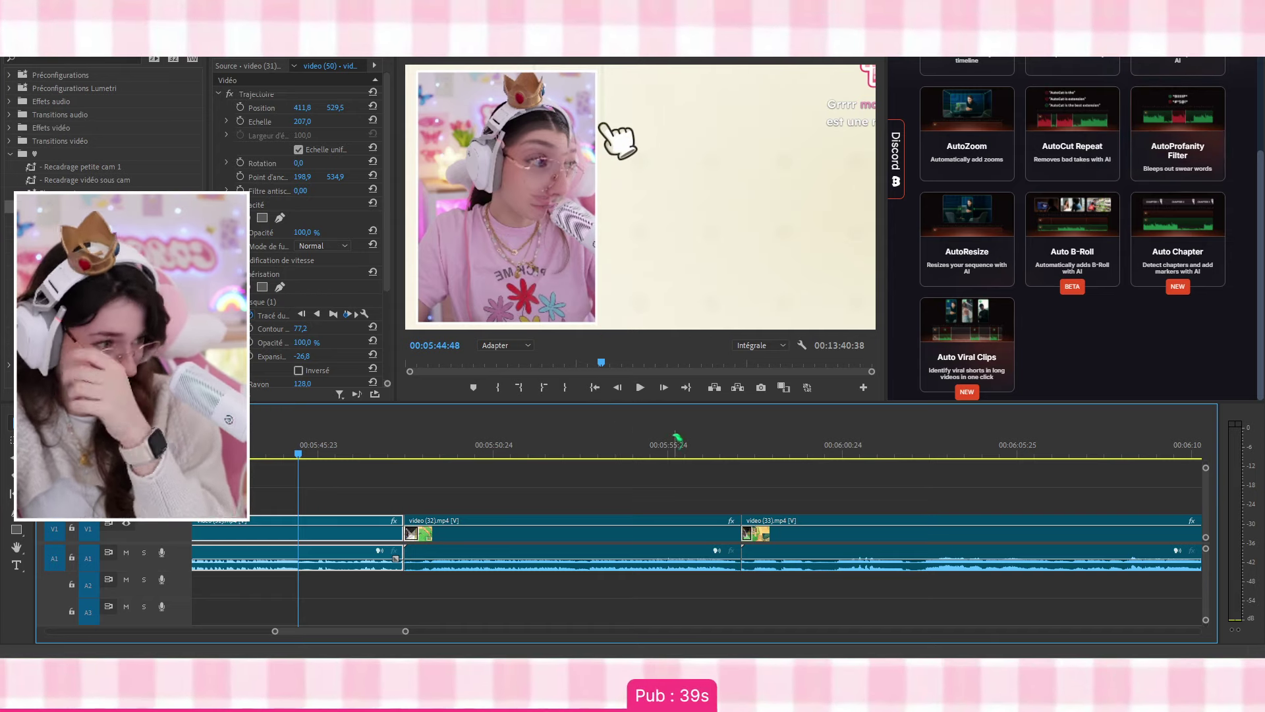
drag(267, 453, 256, 467)
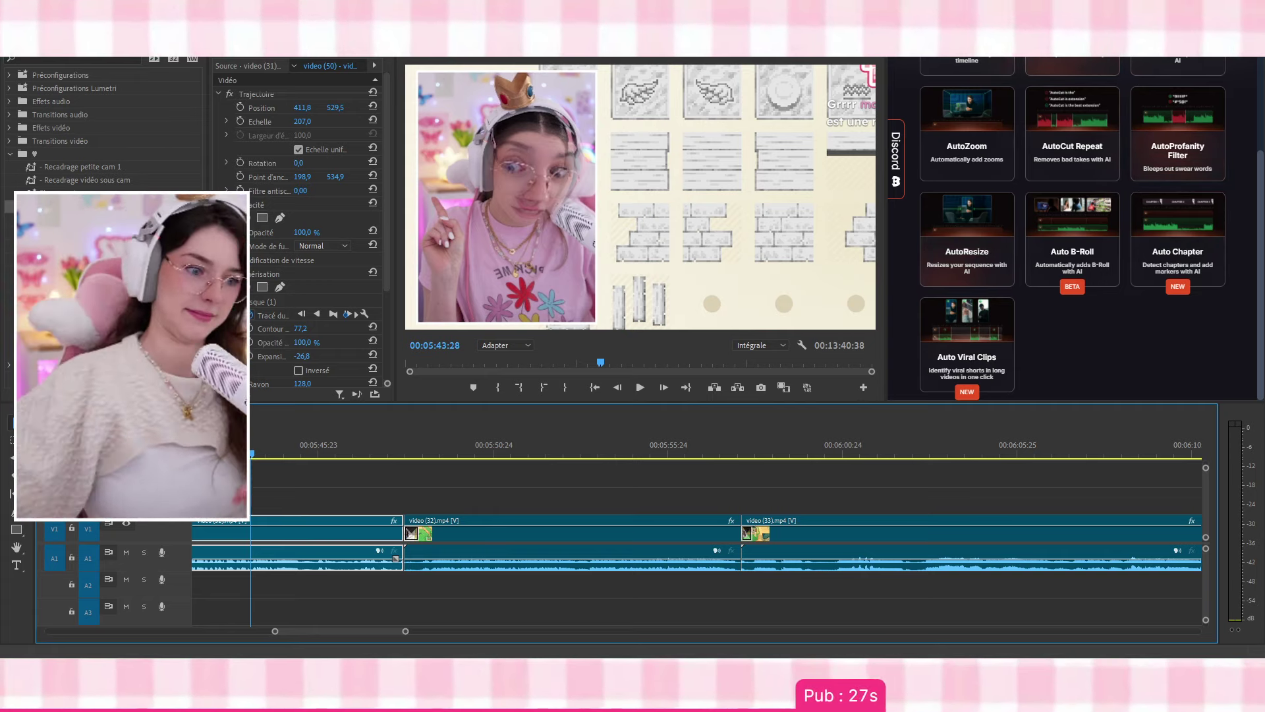
Split video (33) at about 00:06:02 during playback and remove its opening part, closing the gap
click(800, 452)
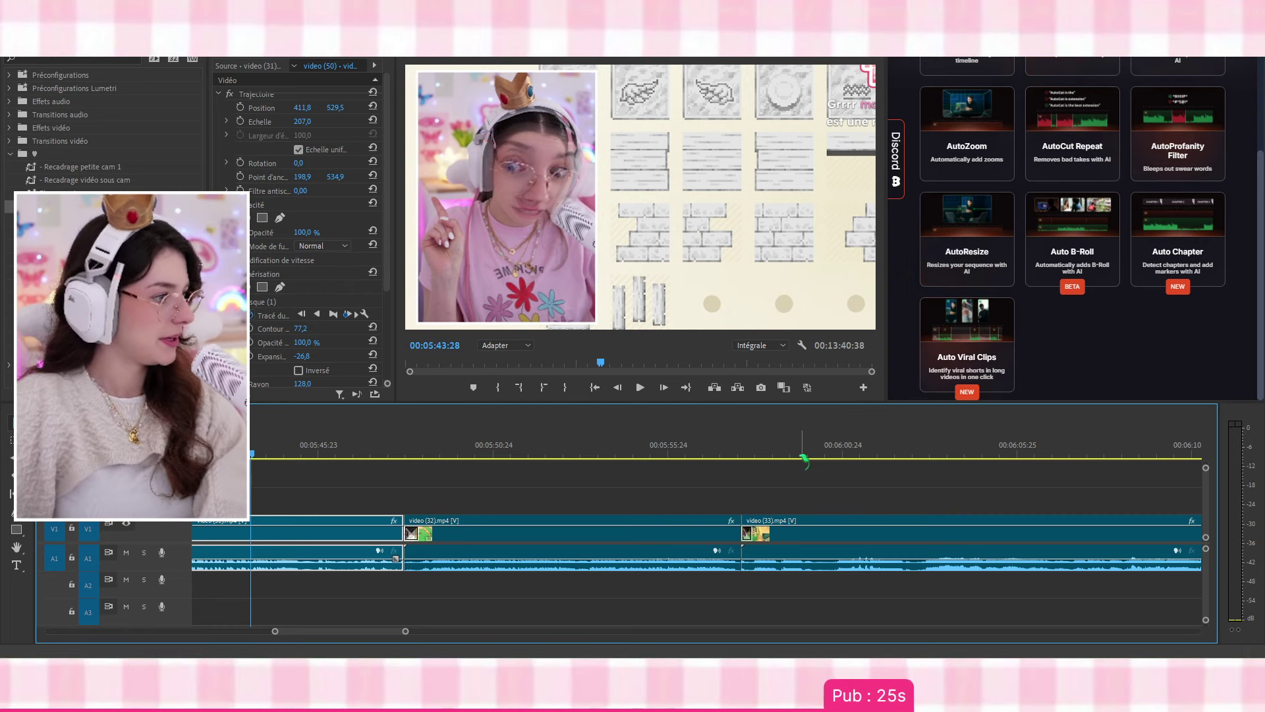
key(space)
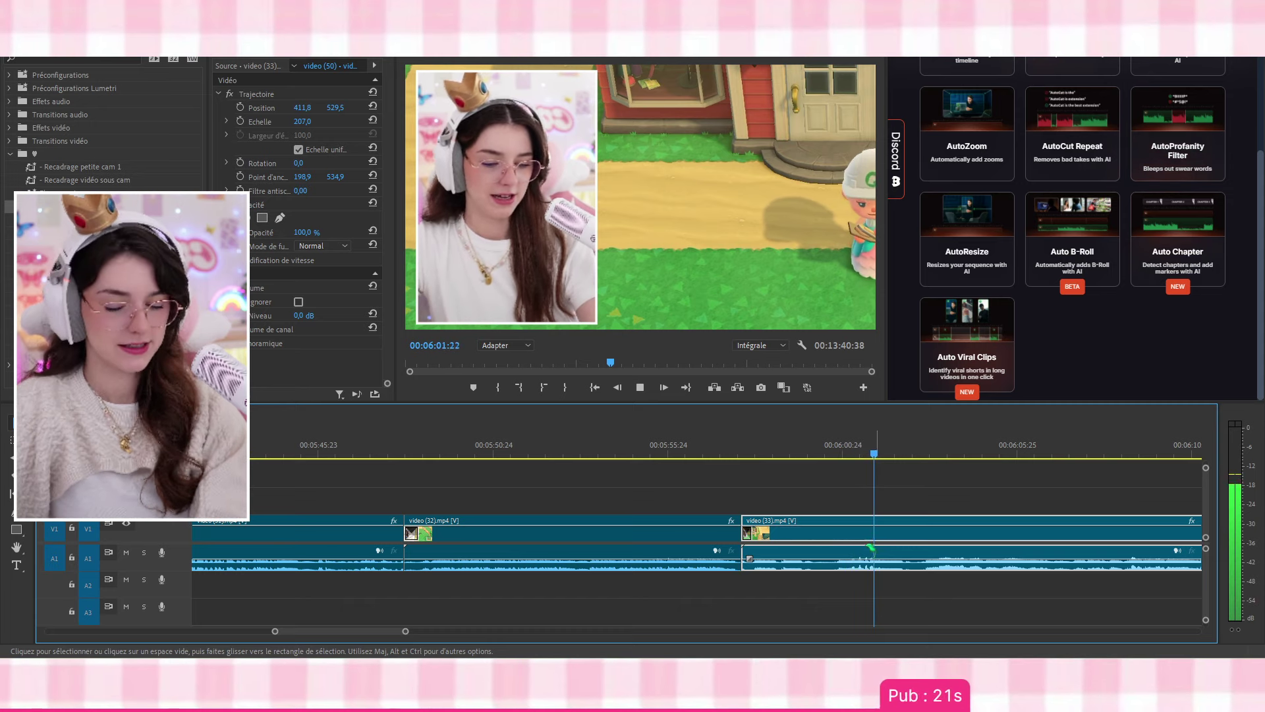
key(c)
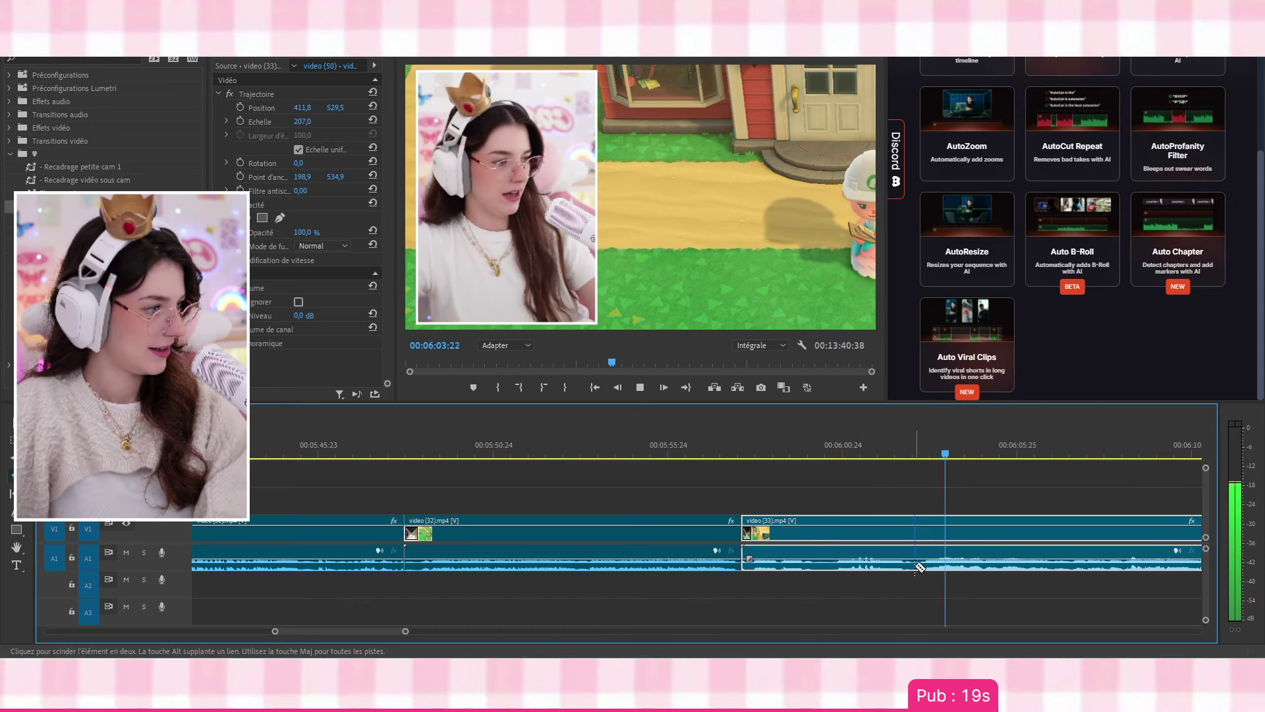
click(915, 565)
key(v)
key(space)
click(864, 531)
key(shift+Delete)
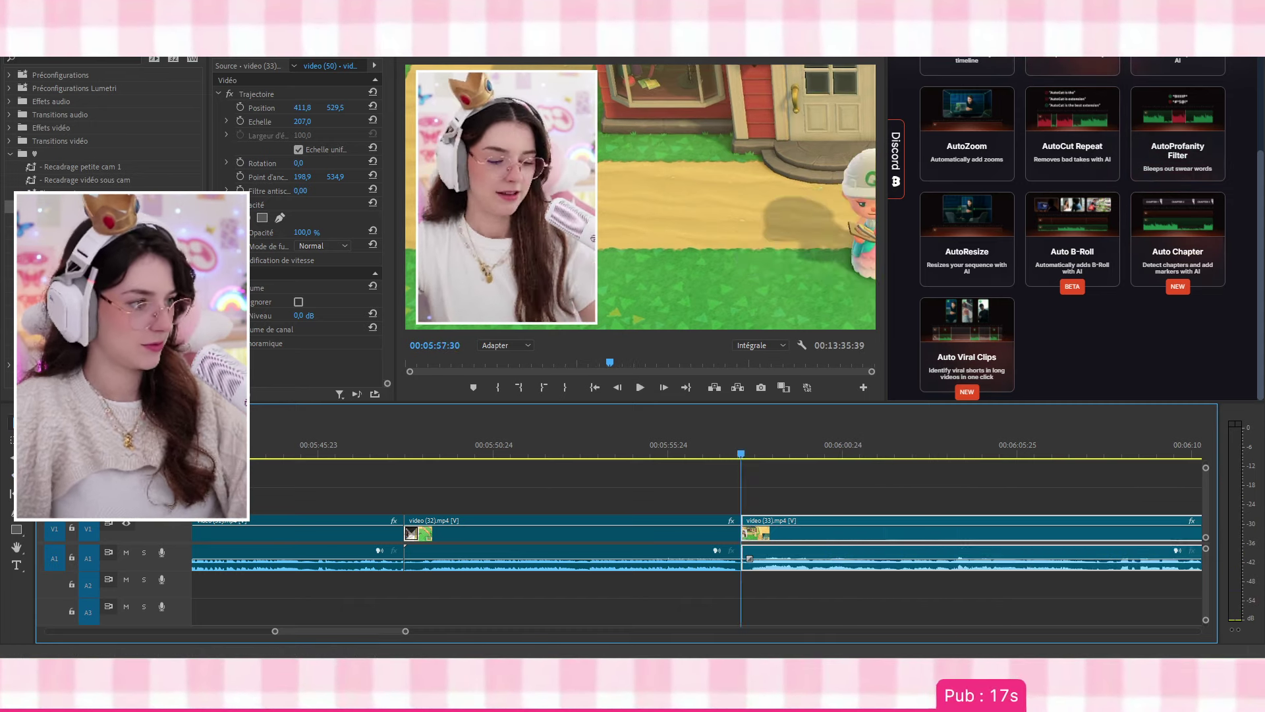
Reapply the saved transition at the new start of video (33) and play from just before the cut
drag(66, 207, 741, 527)
click(716, 437)
key(space)
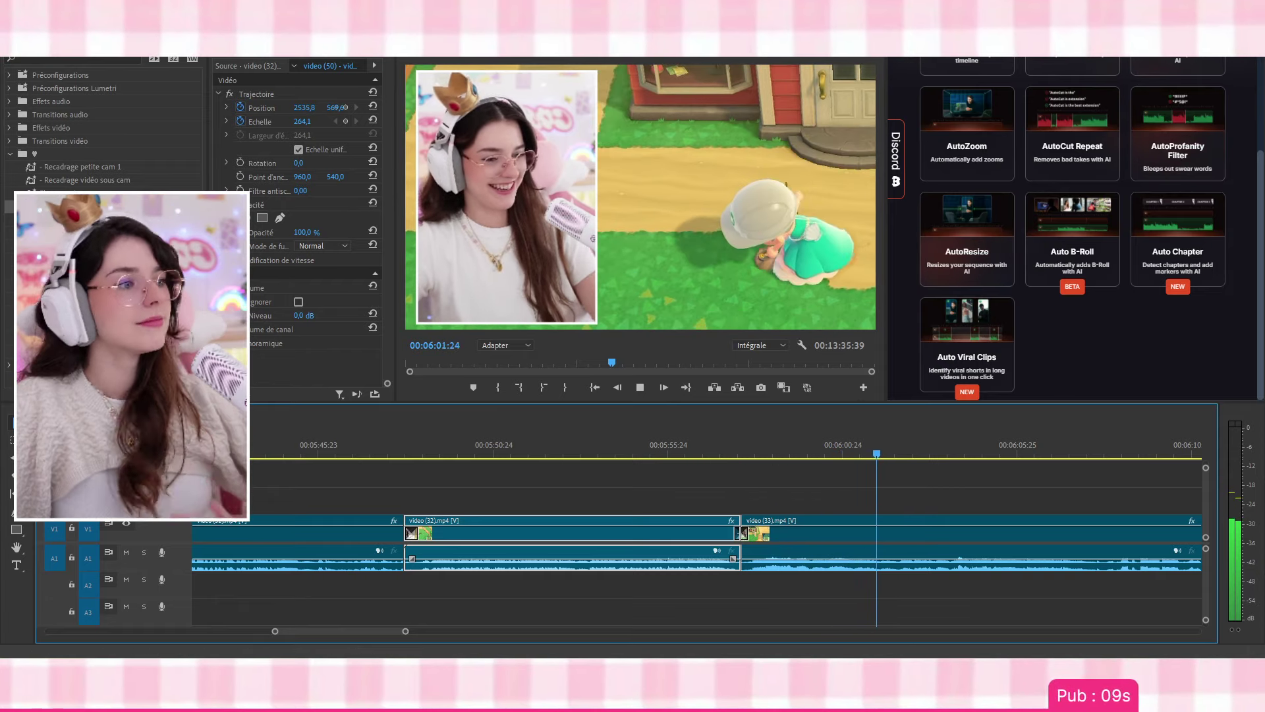
Split video (33) at about 00:06:10 during playback and remove its end part, closing the gap before video (34)
scroll(789, 585, down, 4)
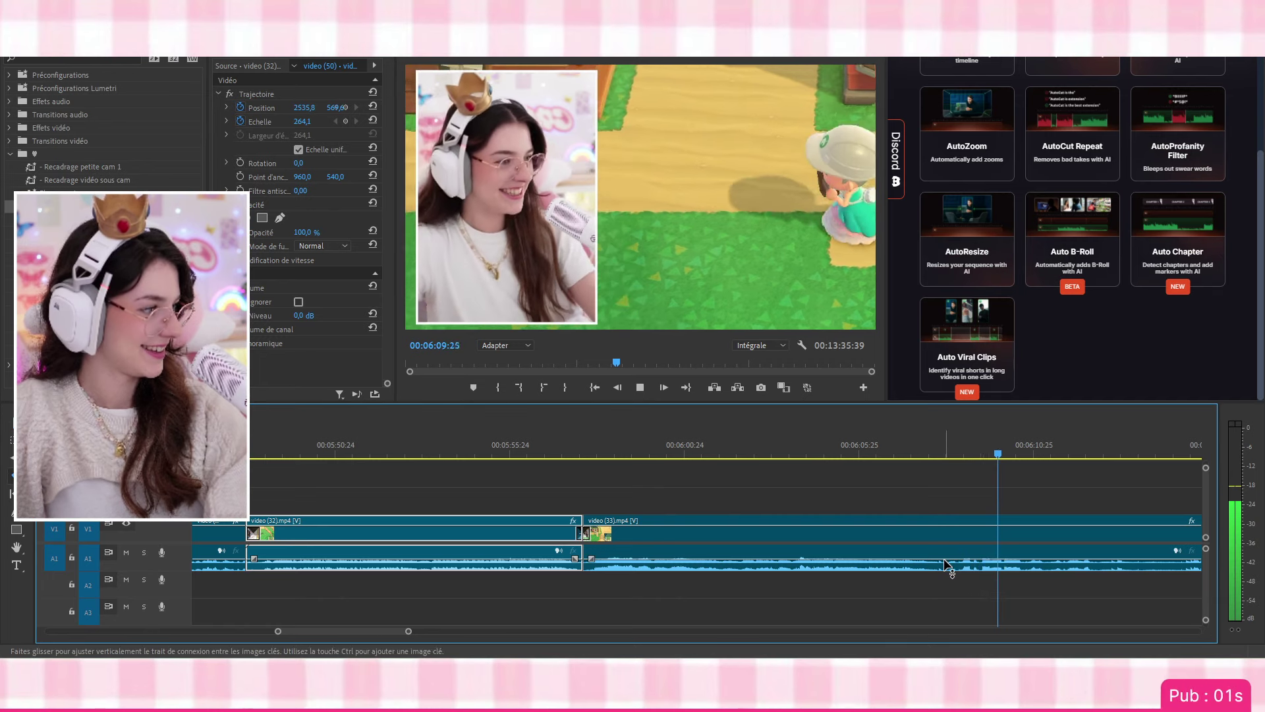
scroll(949, 560, down, 1)
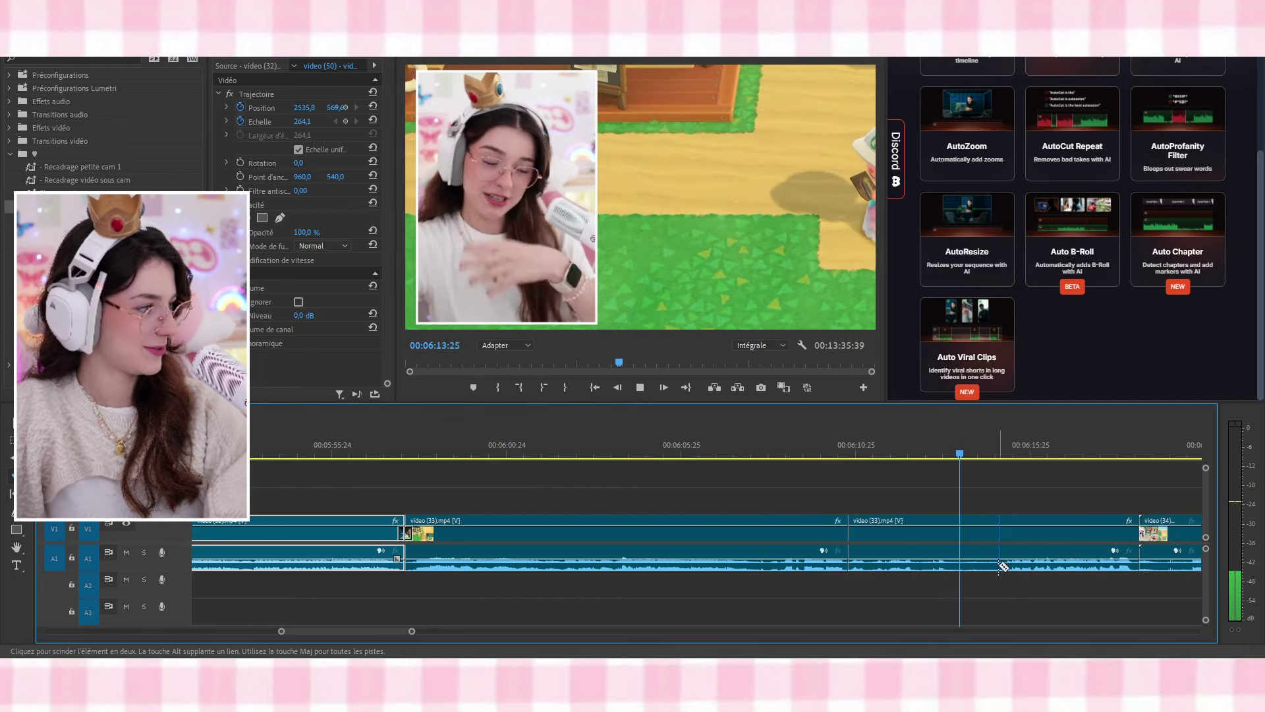
key(v)
click(894, 530)
key(shift+Delete)
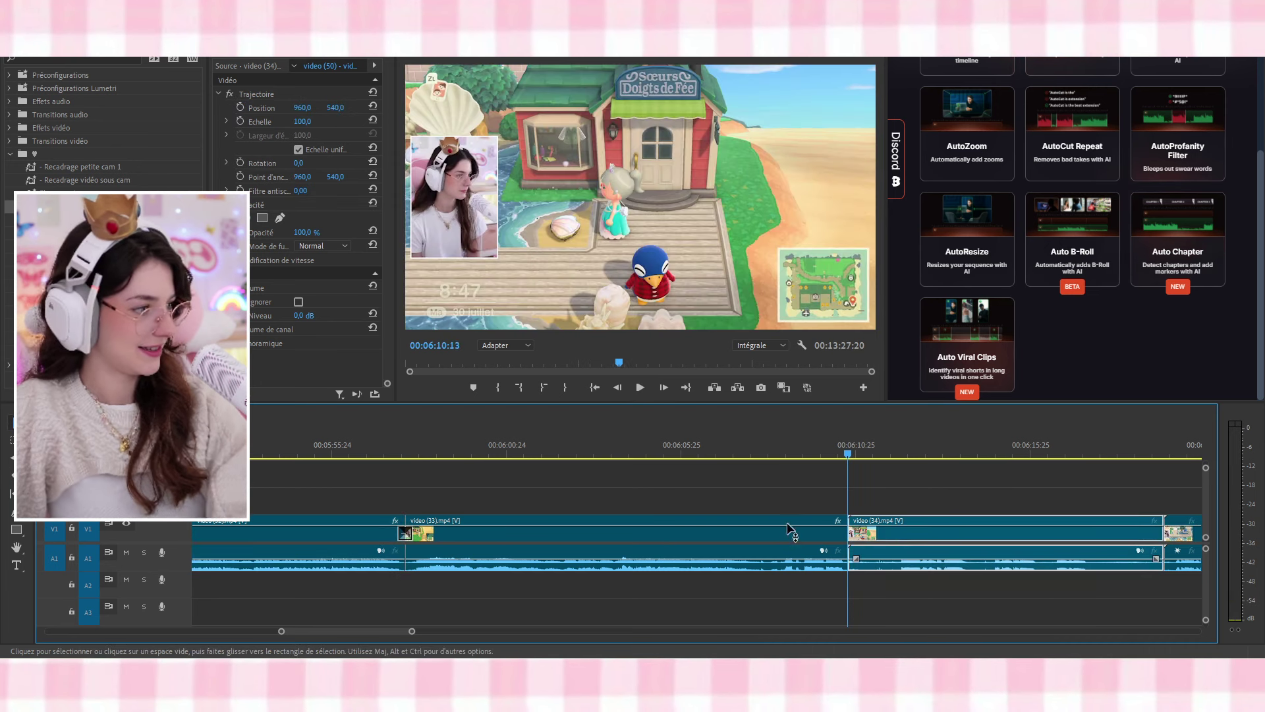
Apply the saved transition at the cut between video (33) and video (34) and play on through video (34)
drag(72, 206, 712, 453)
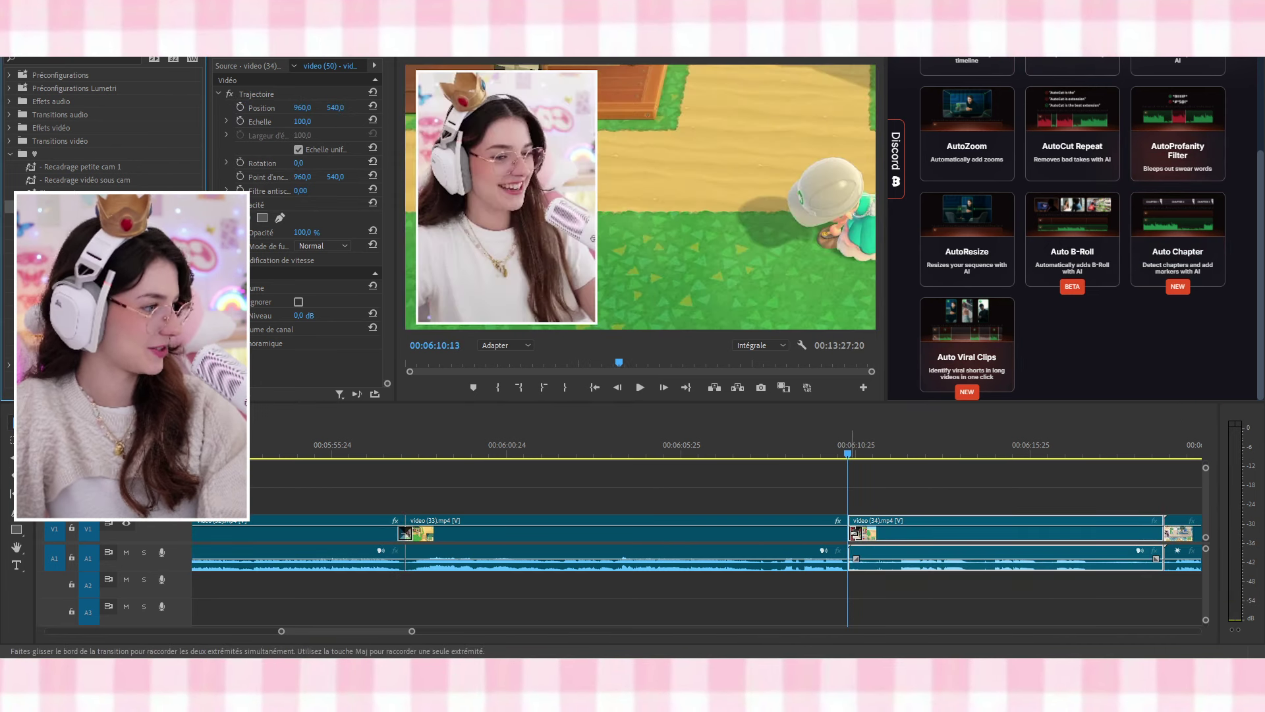
key(space)
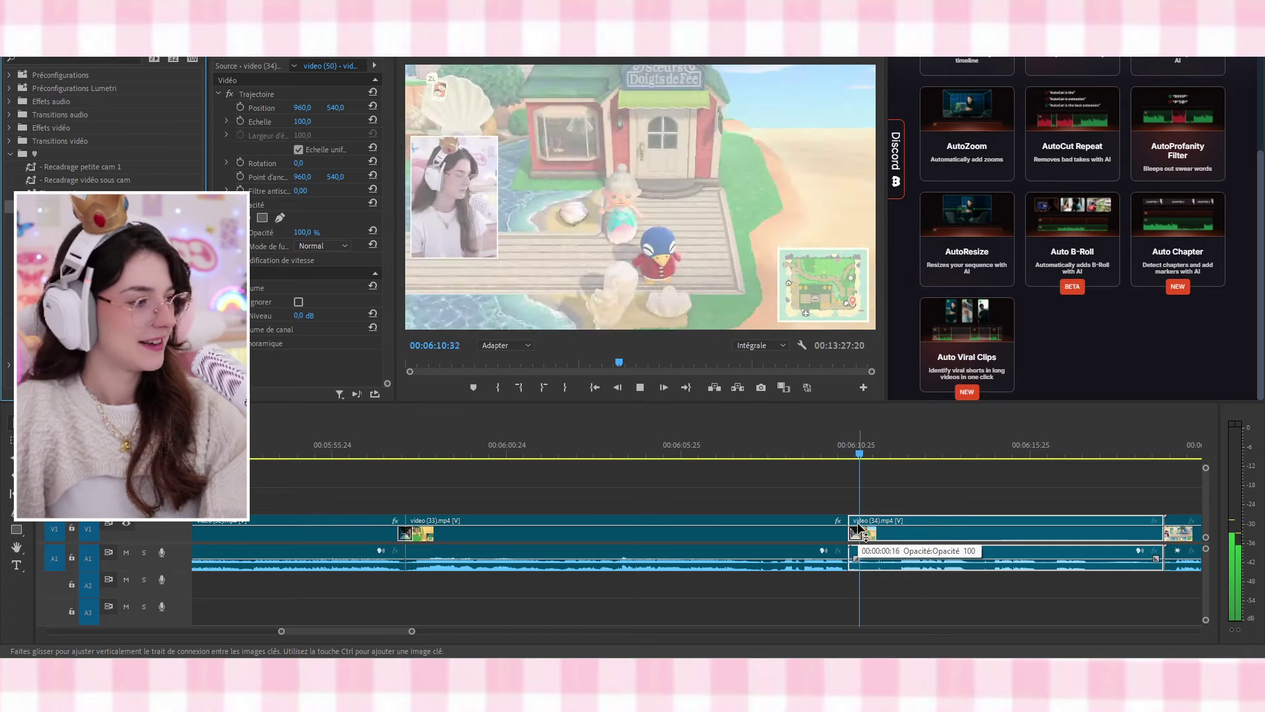
scroll(831, 566, down, 2)
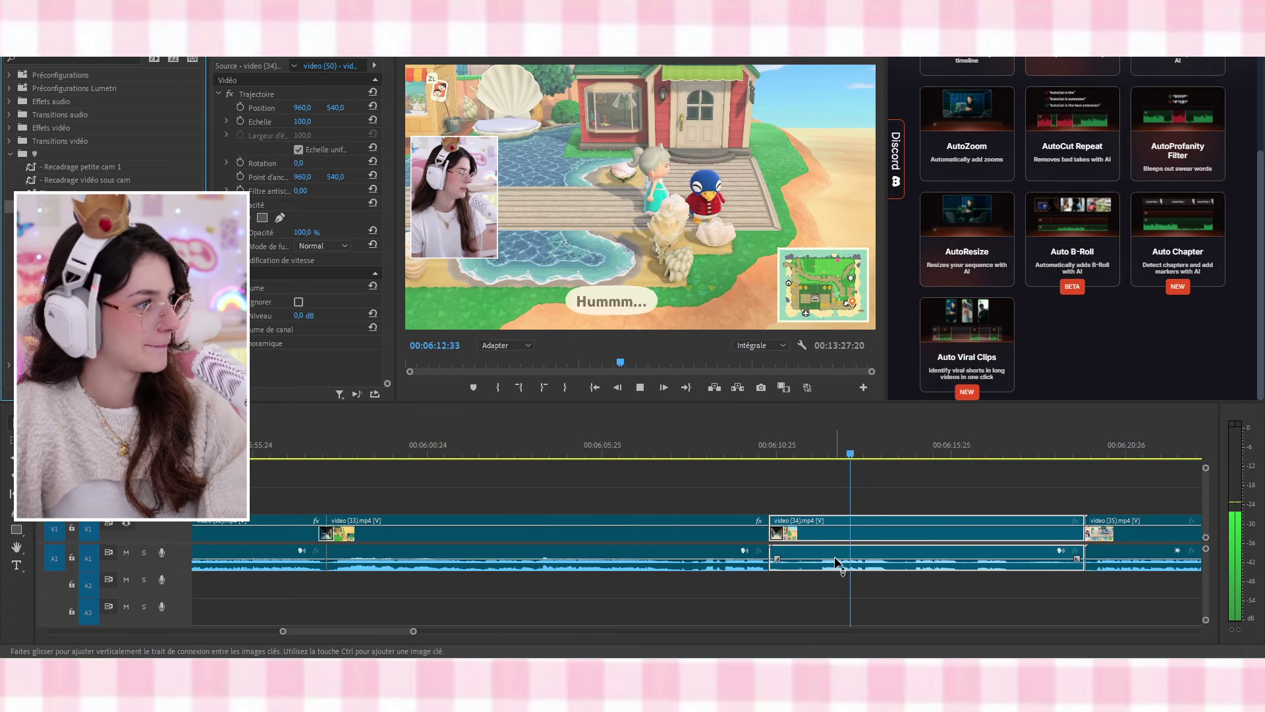
scroll(840, 567, down, 1)
scroll(754, 527, down, 3)
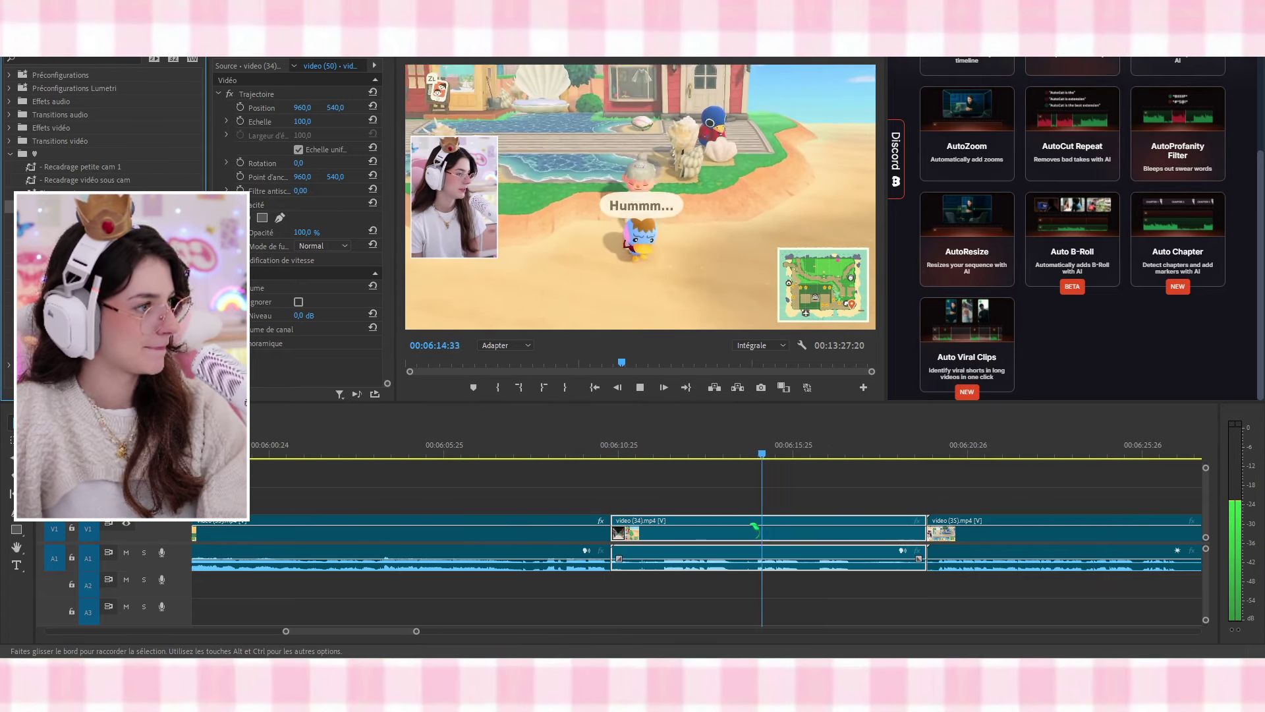
key(space)
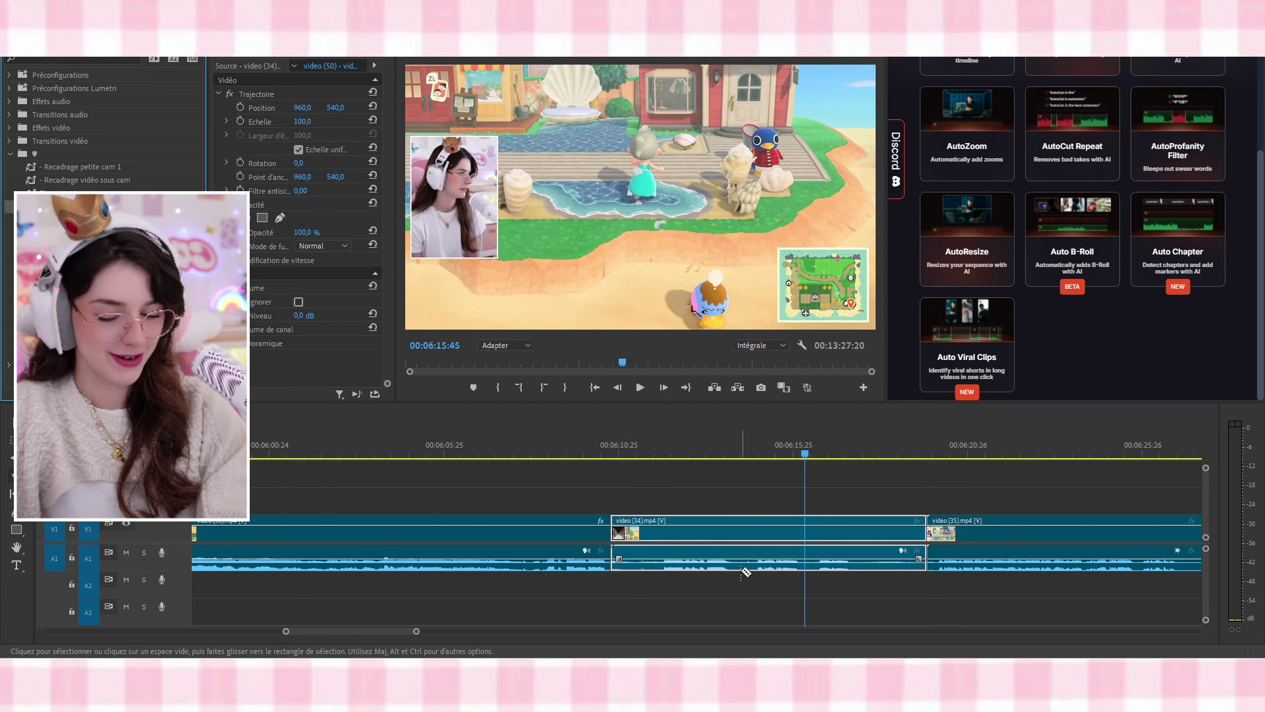
Split video (34) at about 00:06:14, 00:06:15:45 and 00:06:17:35, and remove the last piece, closing the gap
click(756, 558)
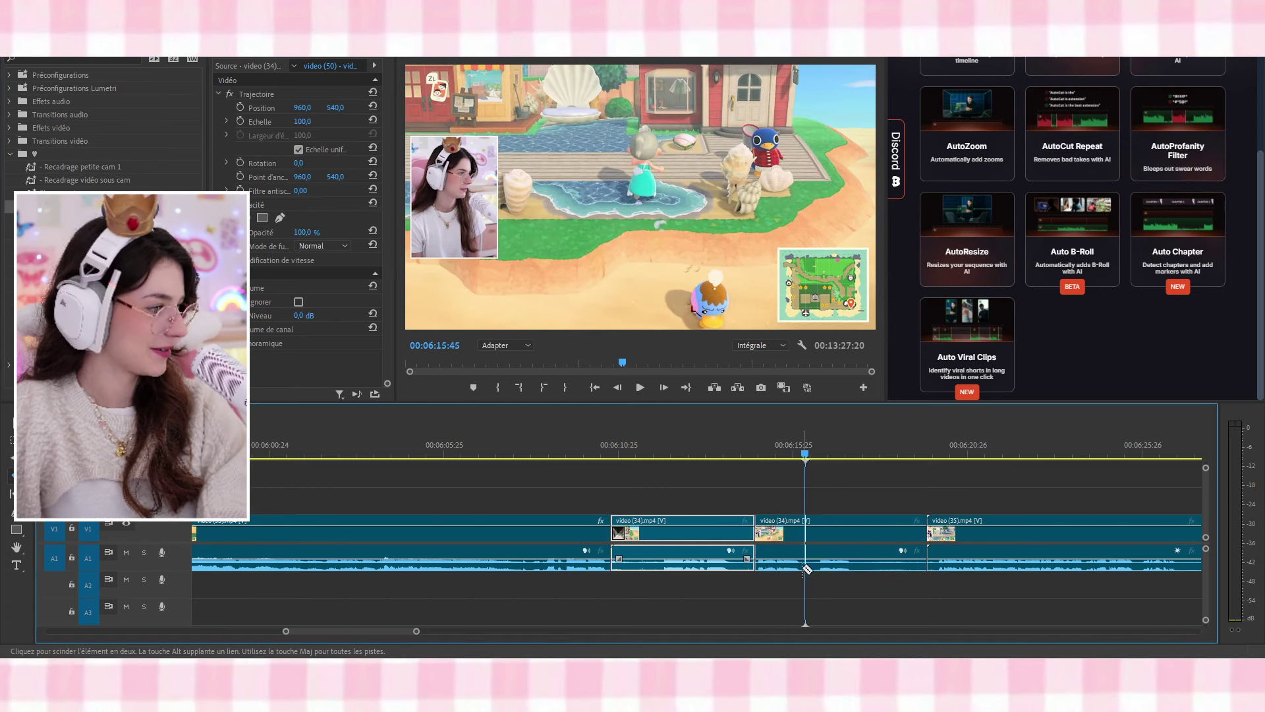
key(space)
click(867, 568)
key(v)
click(895, 526)
key(shift+Delete)
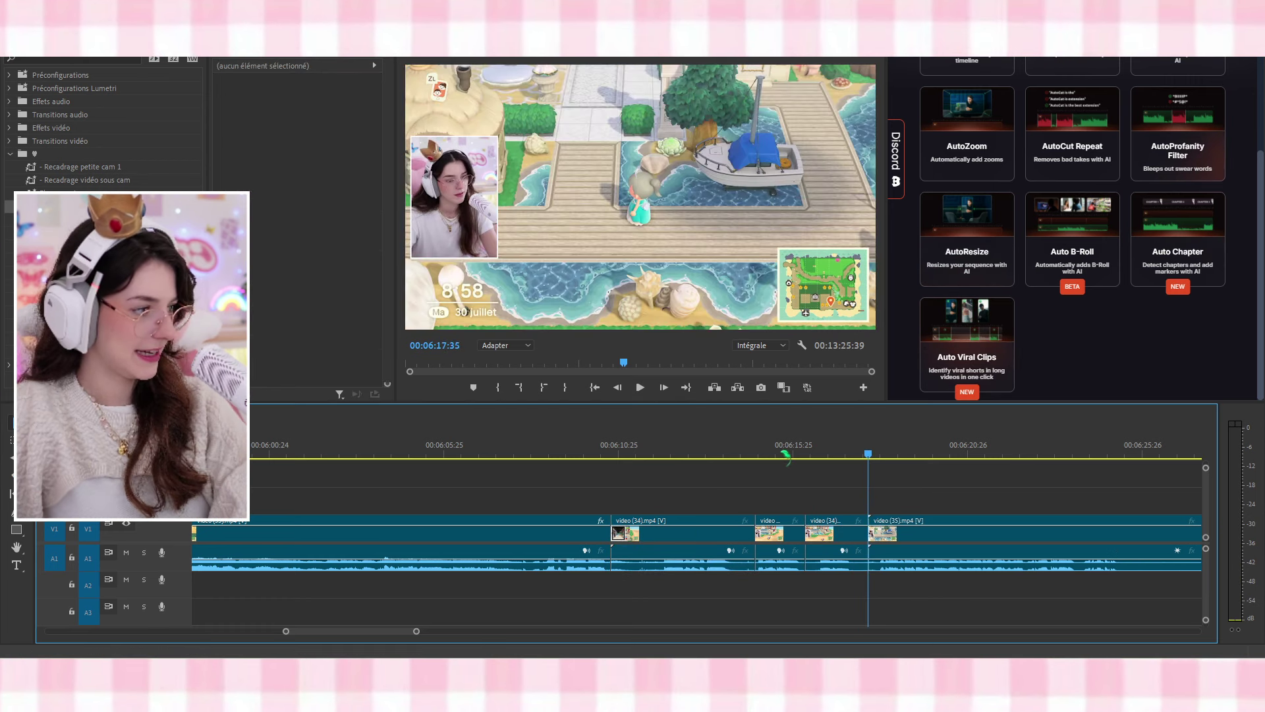
Zoom the middle piece of video (34) onto the blue bird character with scale 303,0 and position 960,0 / 247,2
click(782, 451)
double_click(623, 231)
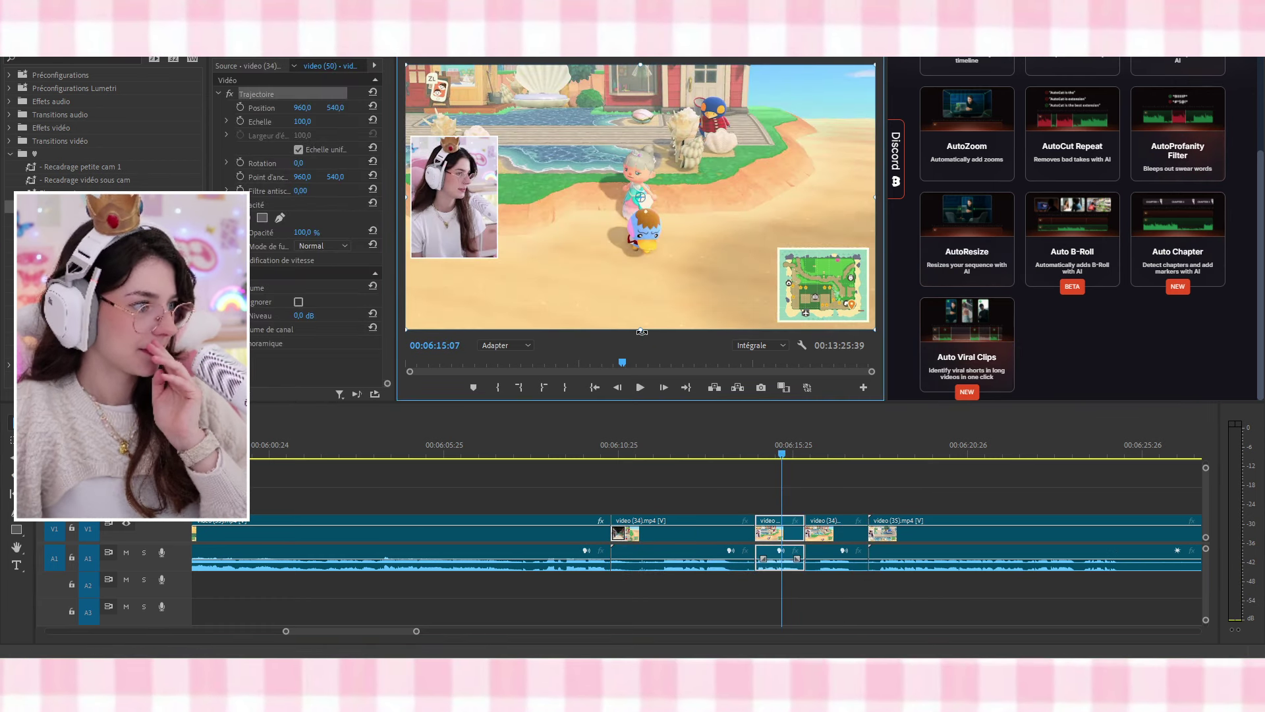
drag(641, 328, 695, 598)
drag(607, 200, 606, 128)
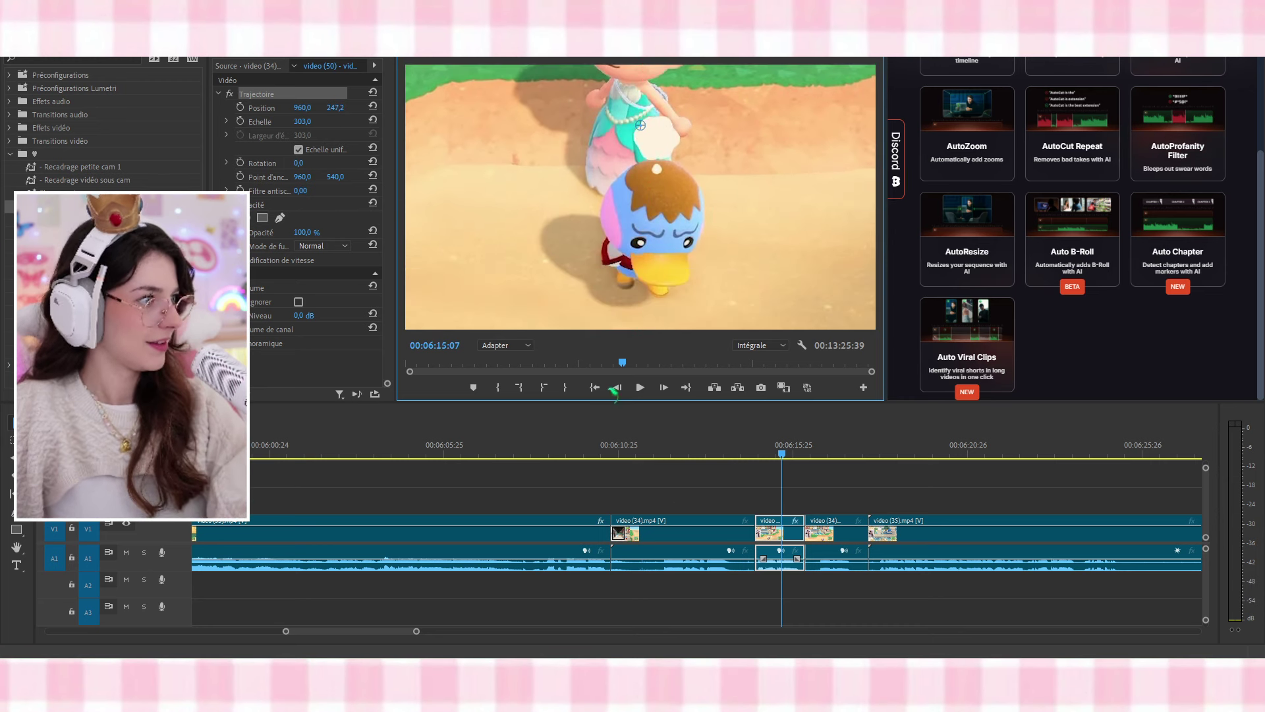
Play video (34) from just before its start to check the zoom, and continue into video (35)
click(727, 432)
click(719, 453)
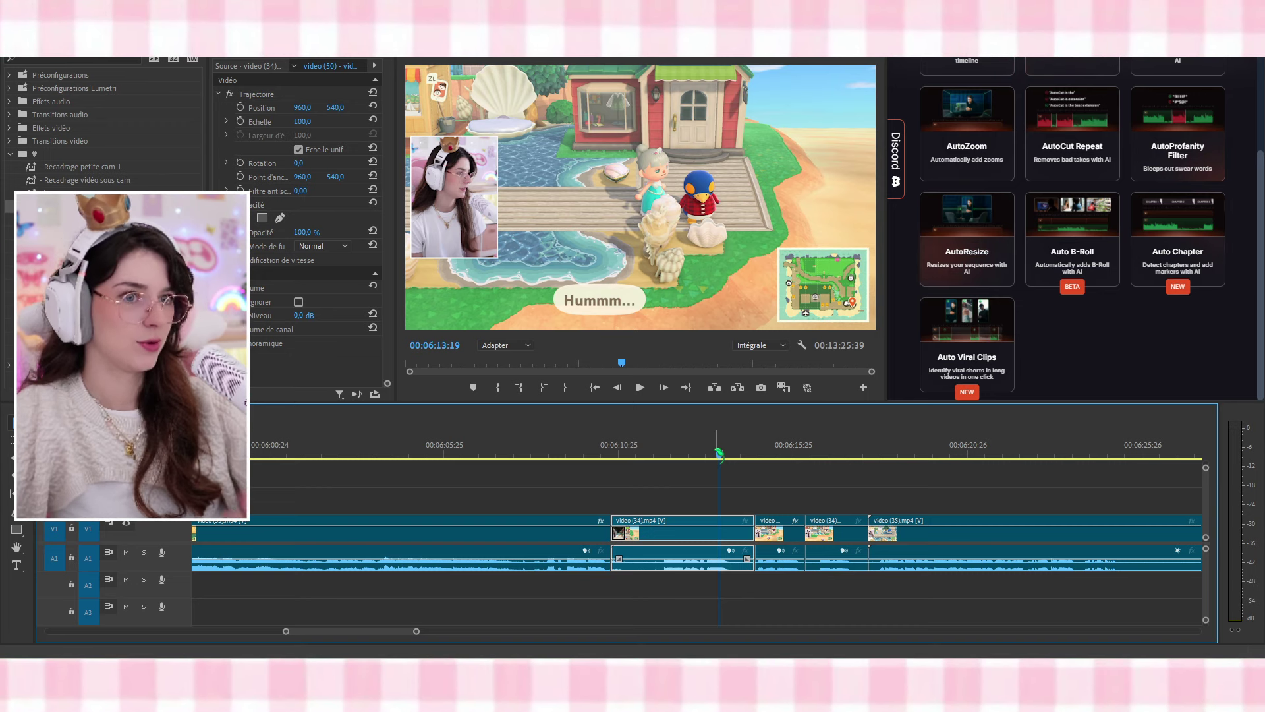
click(596, 453)
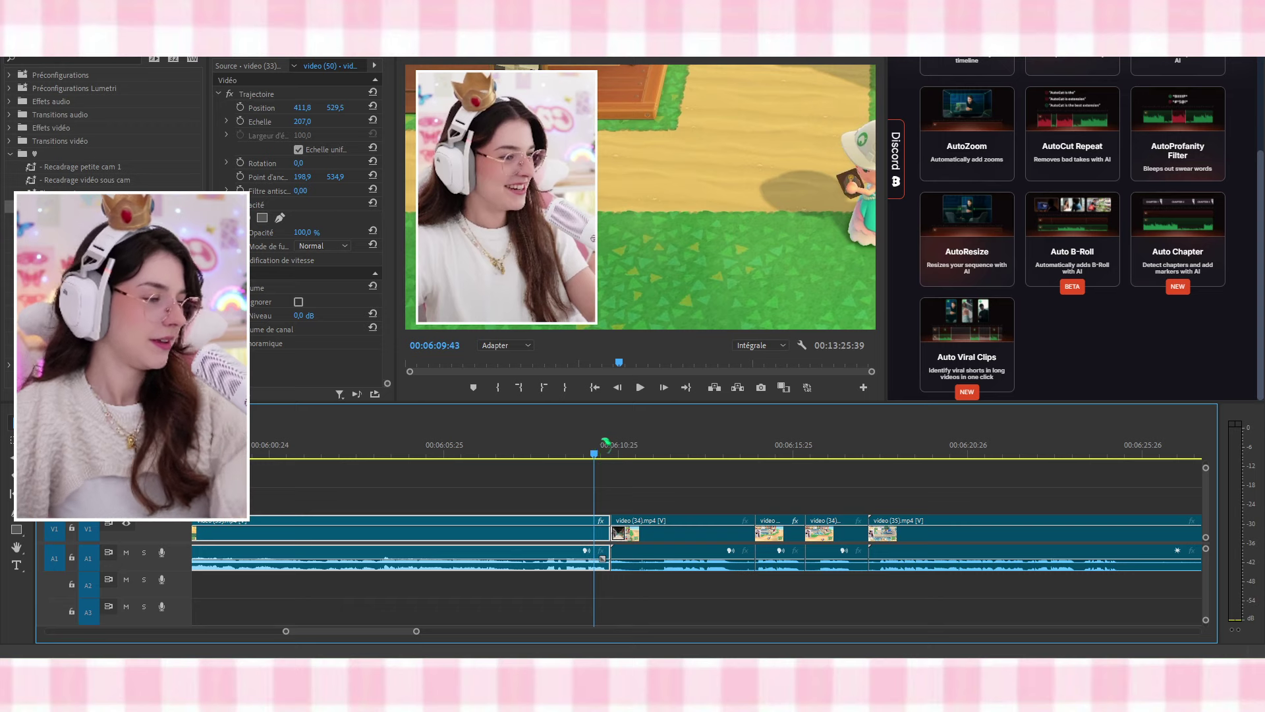
key(space)
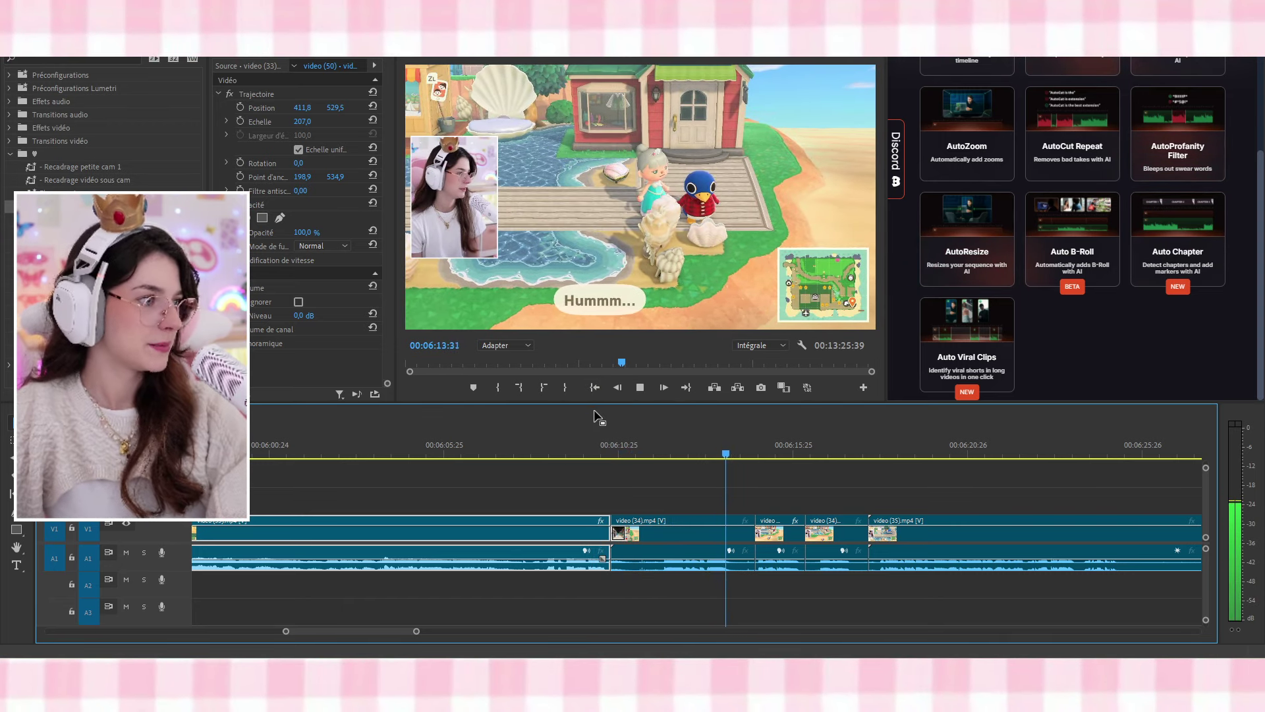
key(space)
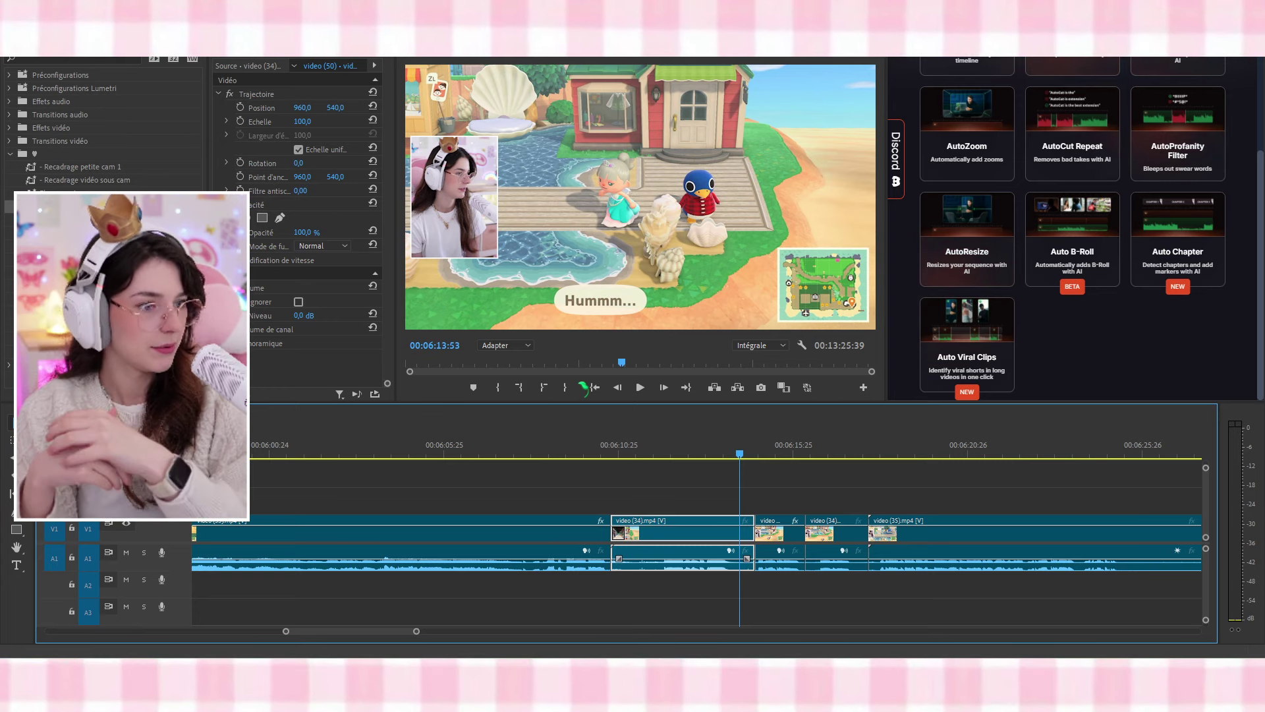
click(659, 445)
key(space)
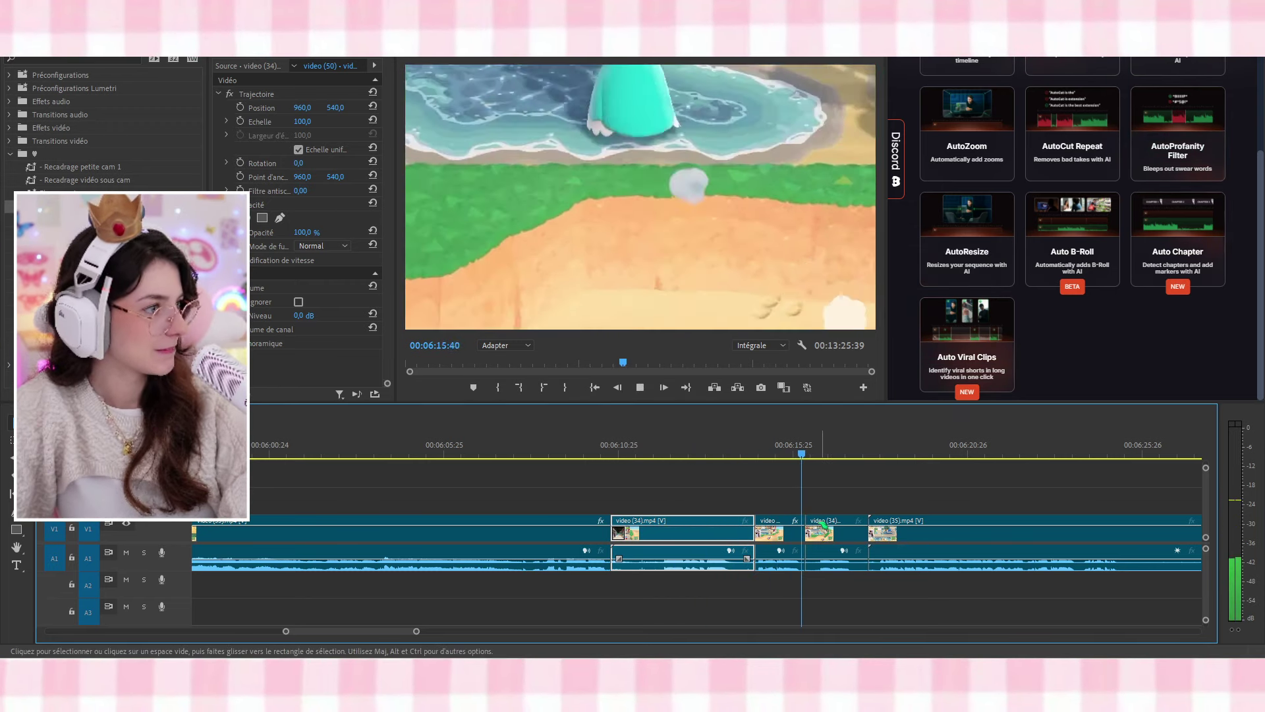
scroll(819, 527, down, 3)
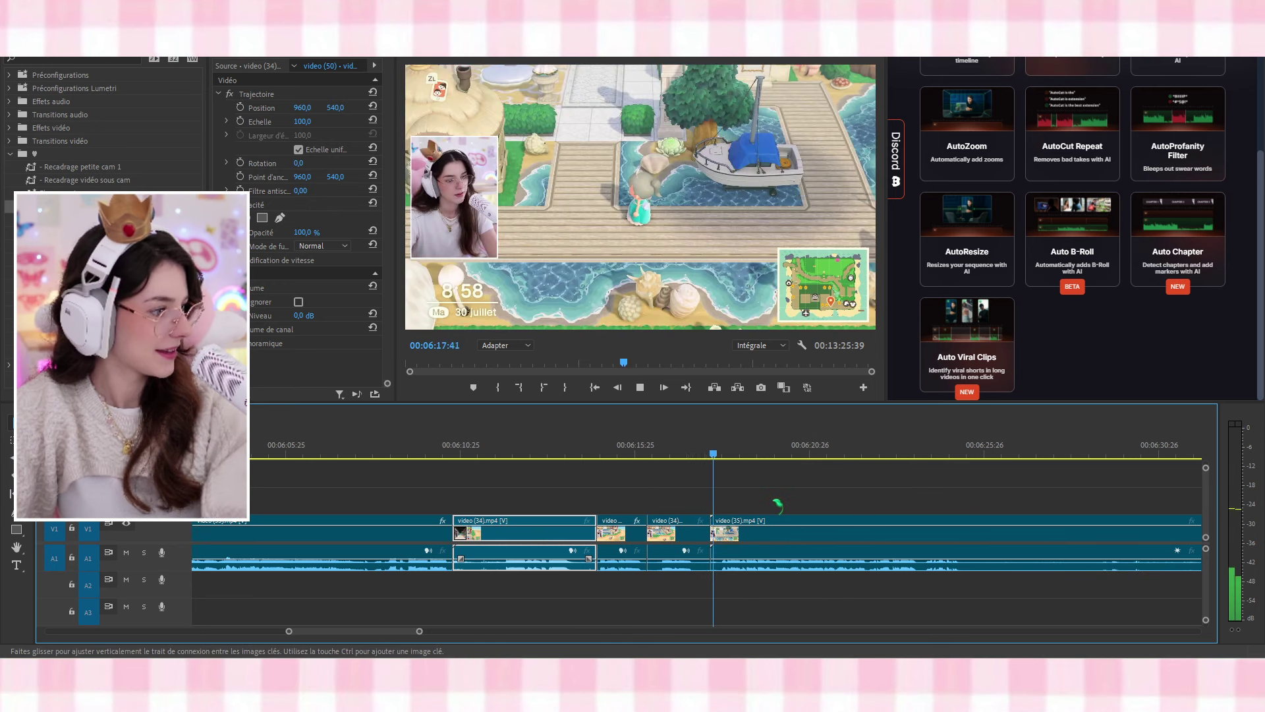
Apply the saved transition at the cut between video (34) and video (35) and play on through video (35)
drag(10, 205, 636, 531)
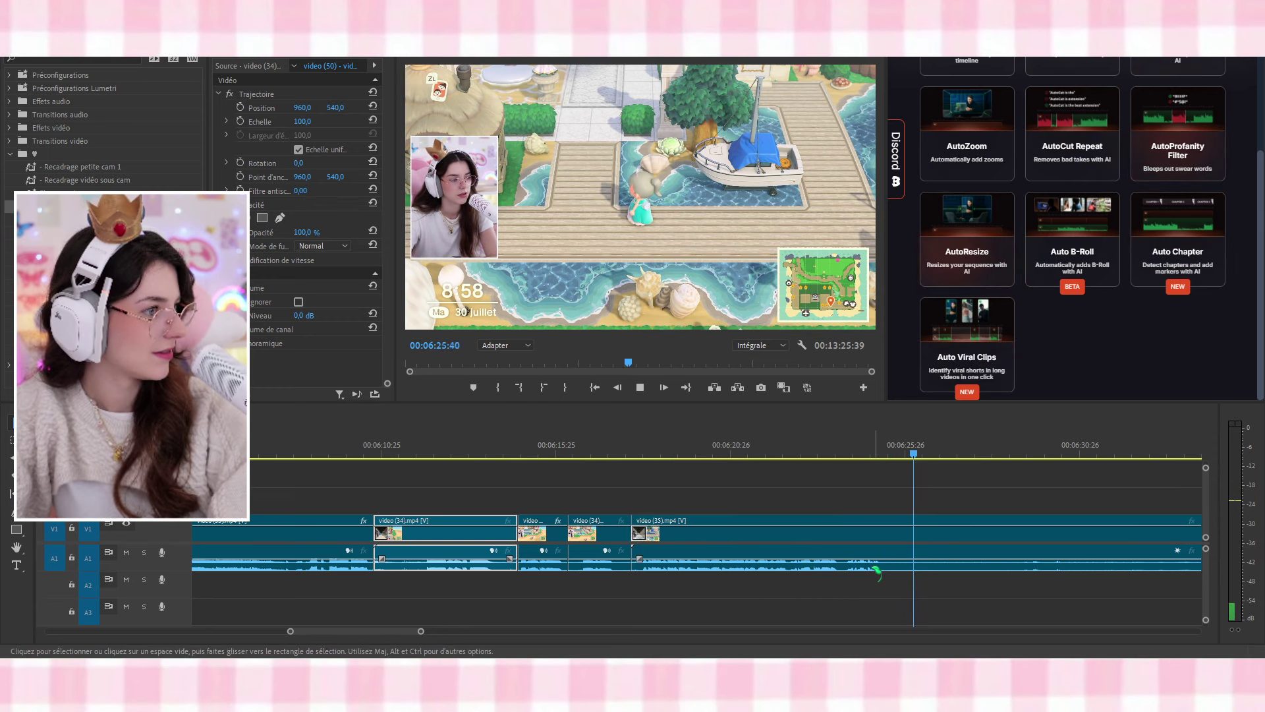
scroll(877, 566, down, 2)
click(783, 565)
Split video (35) at about 00:06:25 and 00:06:29 to isolate the webcam reaction
key(c)
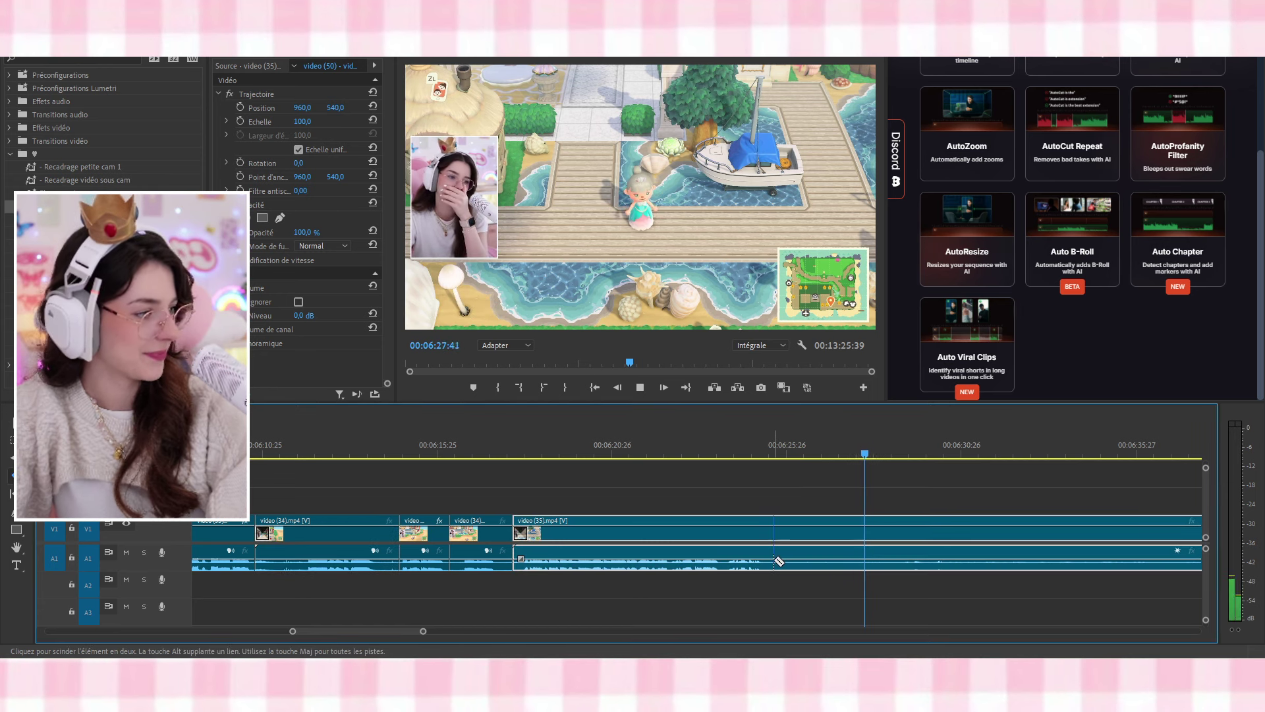
click(772, 560)
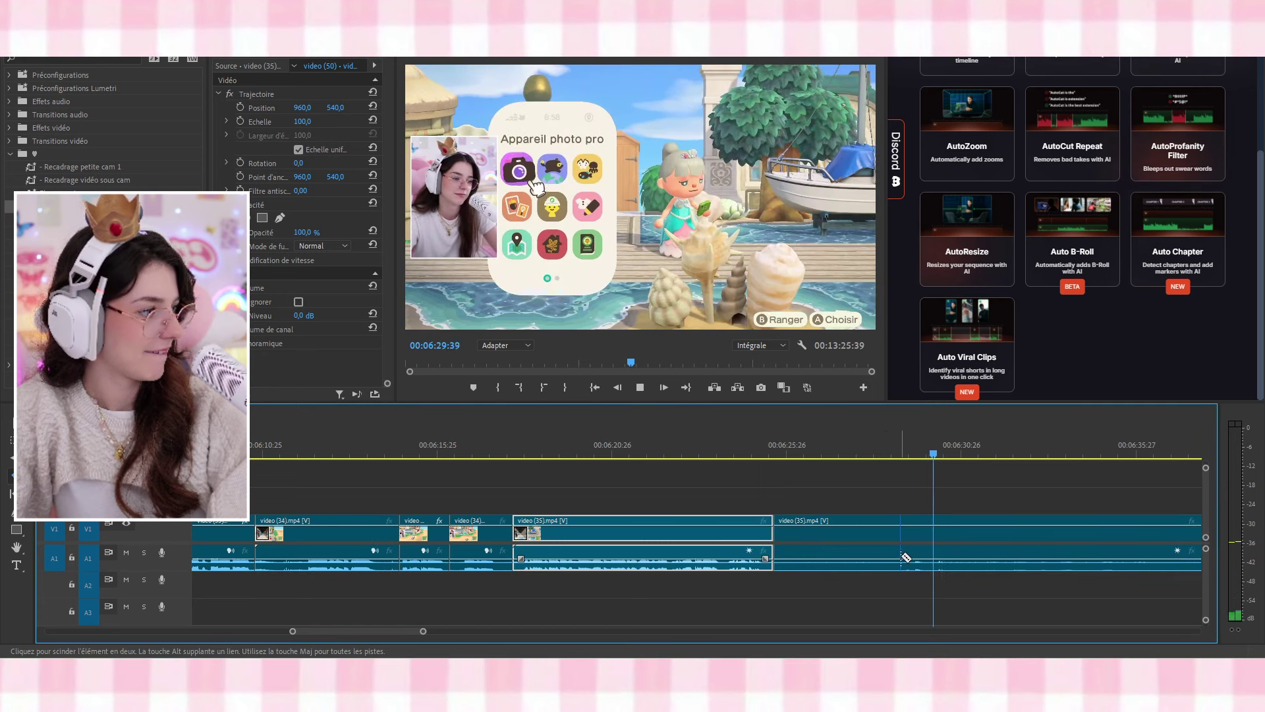
click(900, 556)
key(v)
Paste the copied Trajectoire settings, position 411,8 / 529,5 and scale 207,0, onto the isolated piece of video (35) and play it
click(819, 537)
click(813, 454)
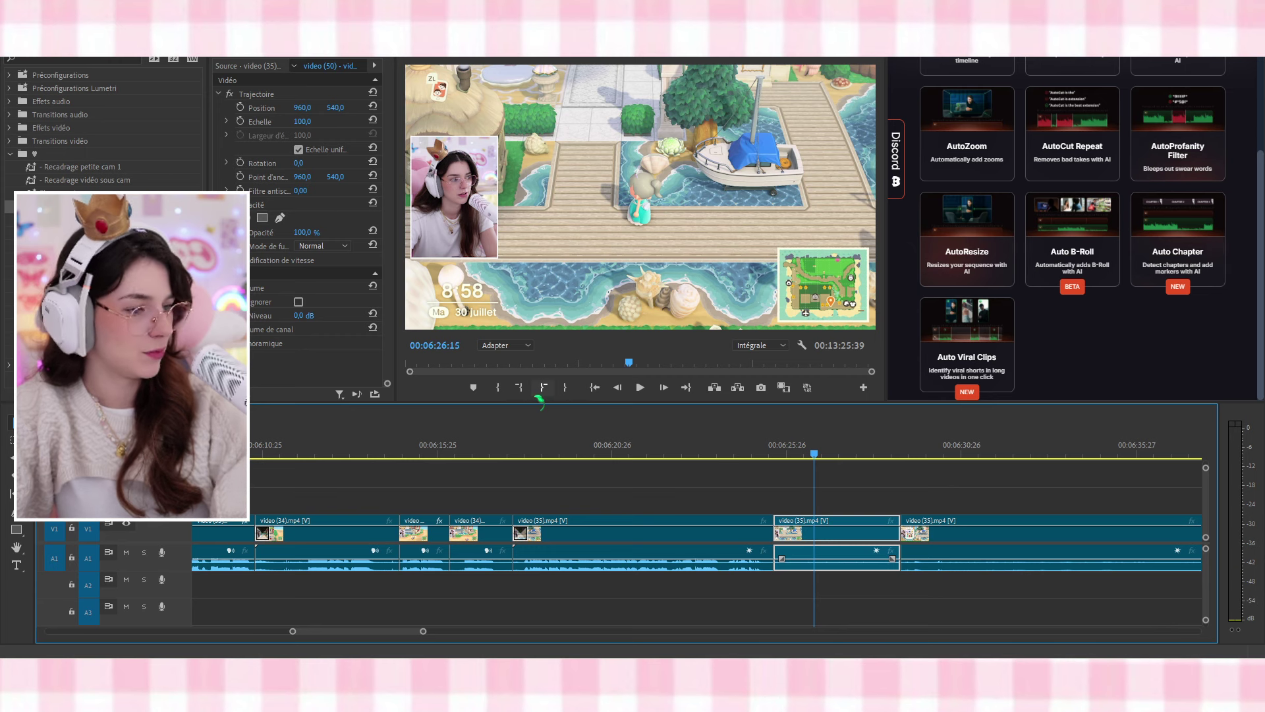
key(ctrl+alt+v)
key(space)
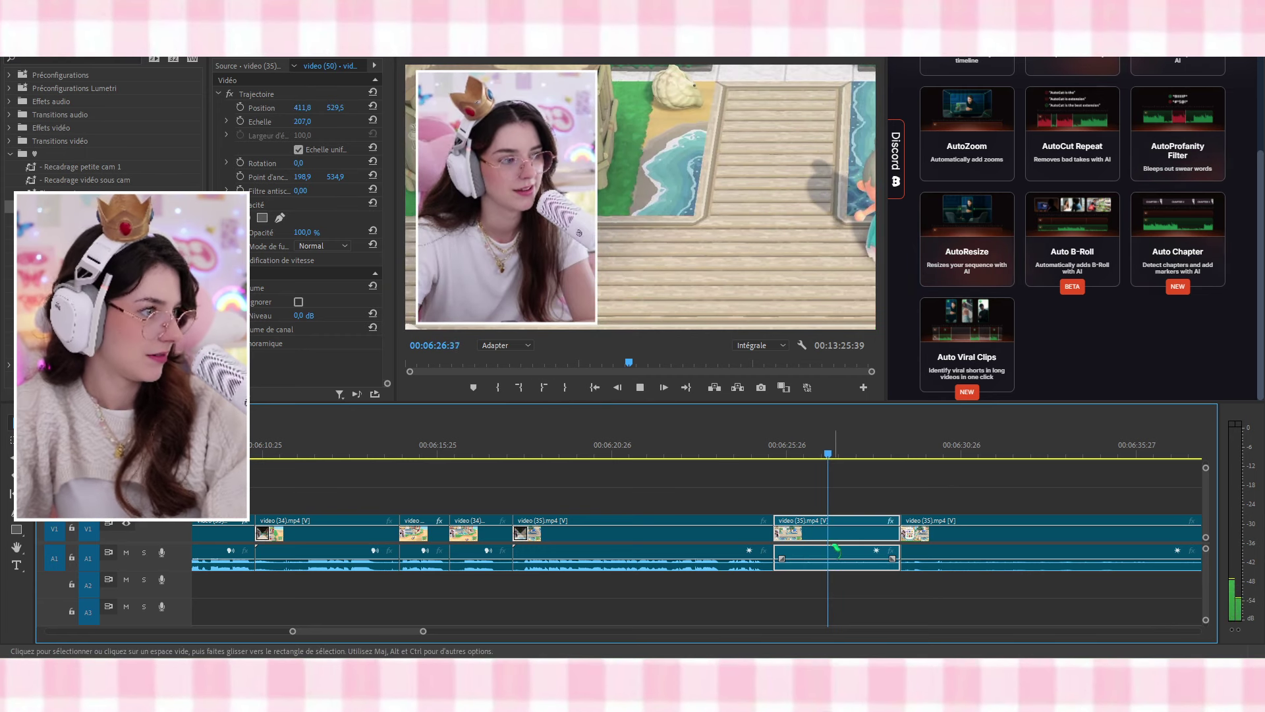
key(space)
Split the remainder of video (35) at 00:06:36:08 and remove the part before the split, closing the gap
scroll(830, 553, down, 3)
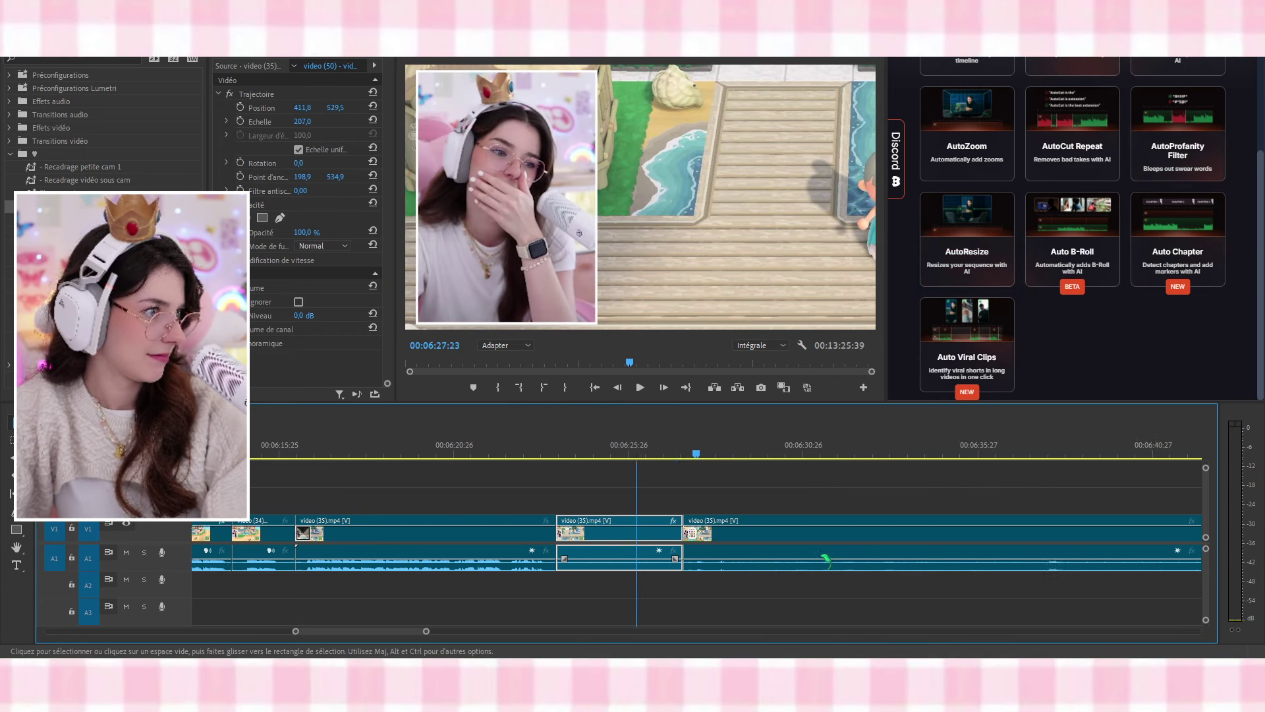
drag(701, 446, 863, 445)
key(c)
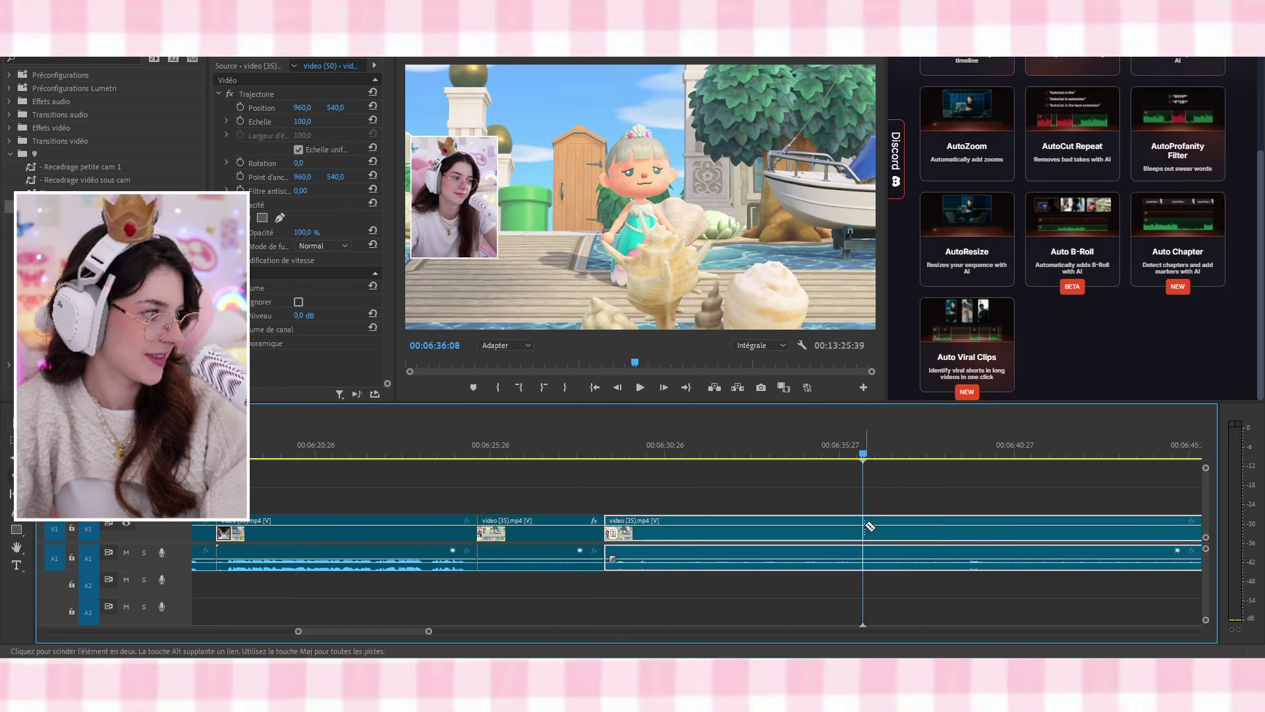
click(864, 526)
key(v)
click(812, 522)
key(shift+Delete)
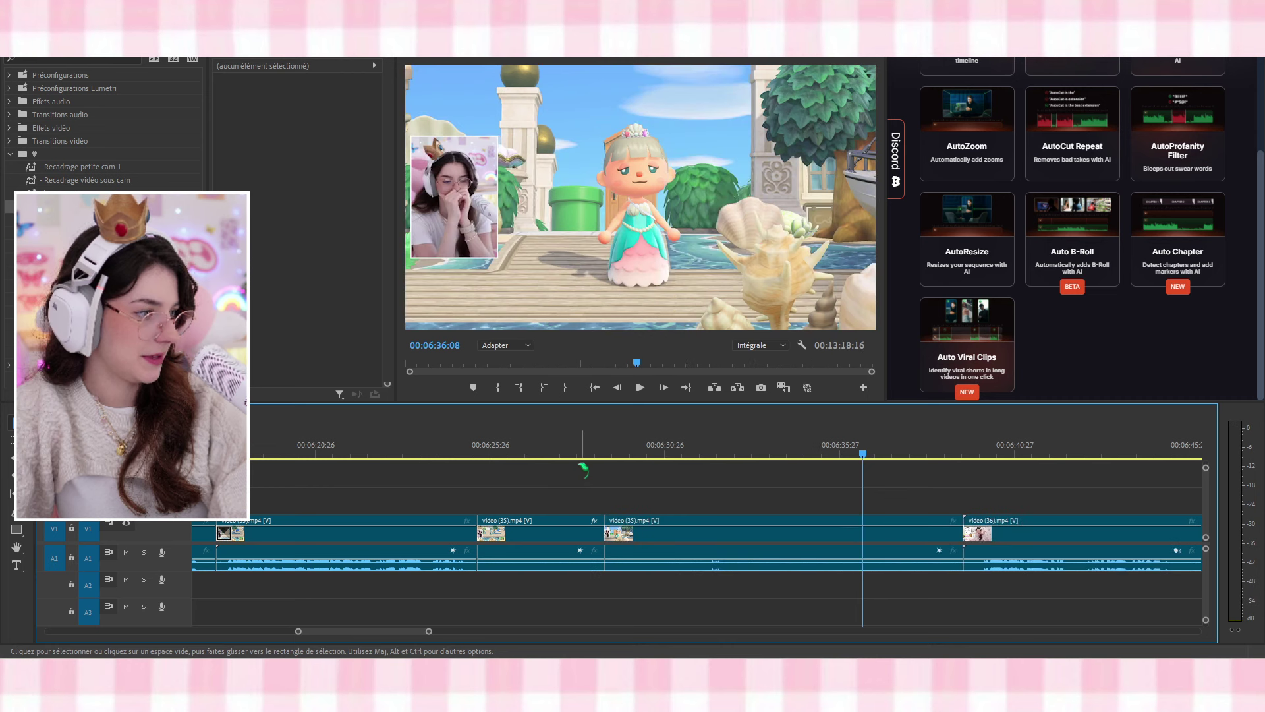
Cut the last piece of video (35) at 00:06:33:08 and about 00:06:36, delete the section between, and close the gap
drag(605, 445, 760, 508)
key(c)
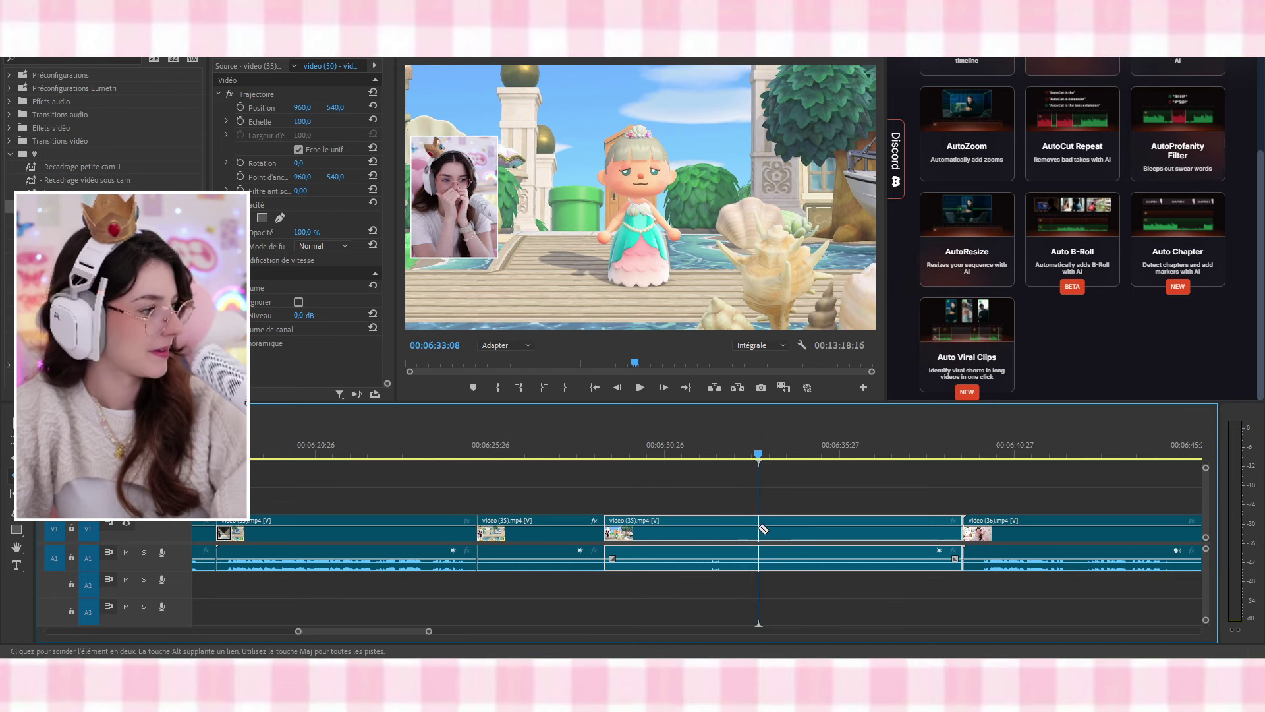
click(759, 528)
click(867, 532)
key(v)
click(840, 533)
key(Delete)
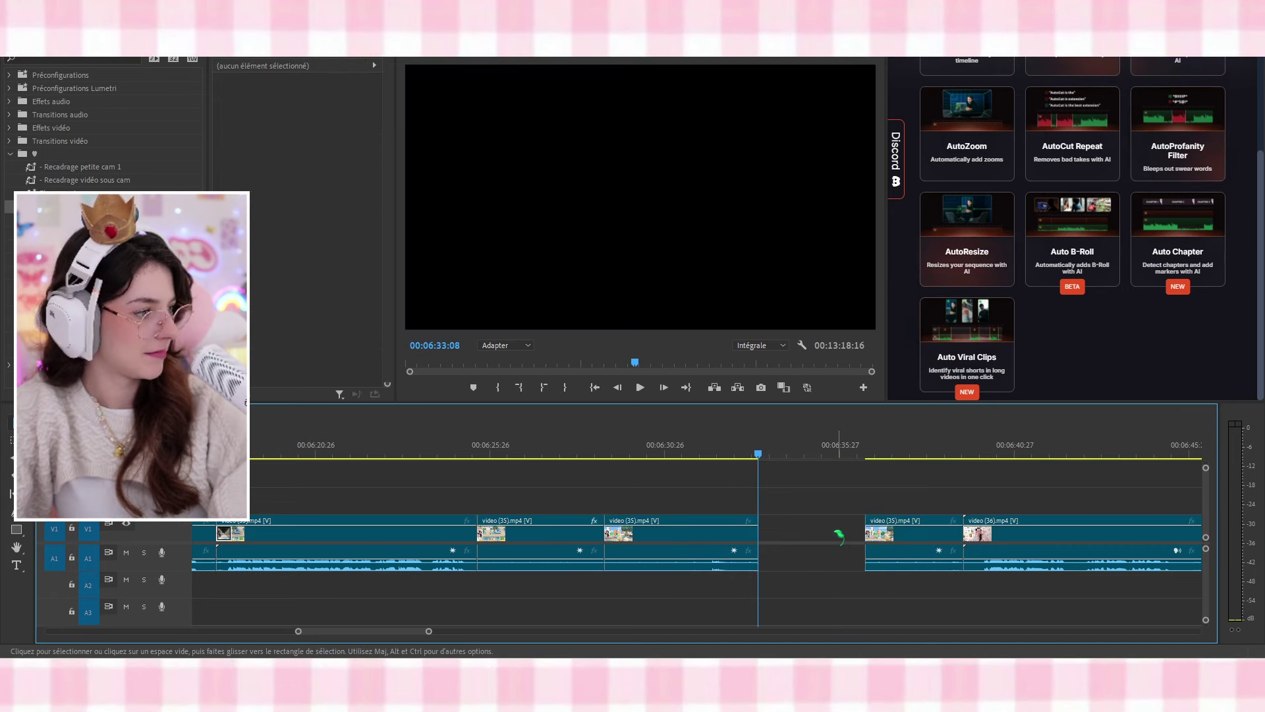
click(790, 539)
key(Delete)
Paste the Trajectoire settings, position 411,8 / 529,5 and scale 207,0, onto video (35)'s final piece, and scale the piece before it to 205,5
click(819, 531)
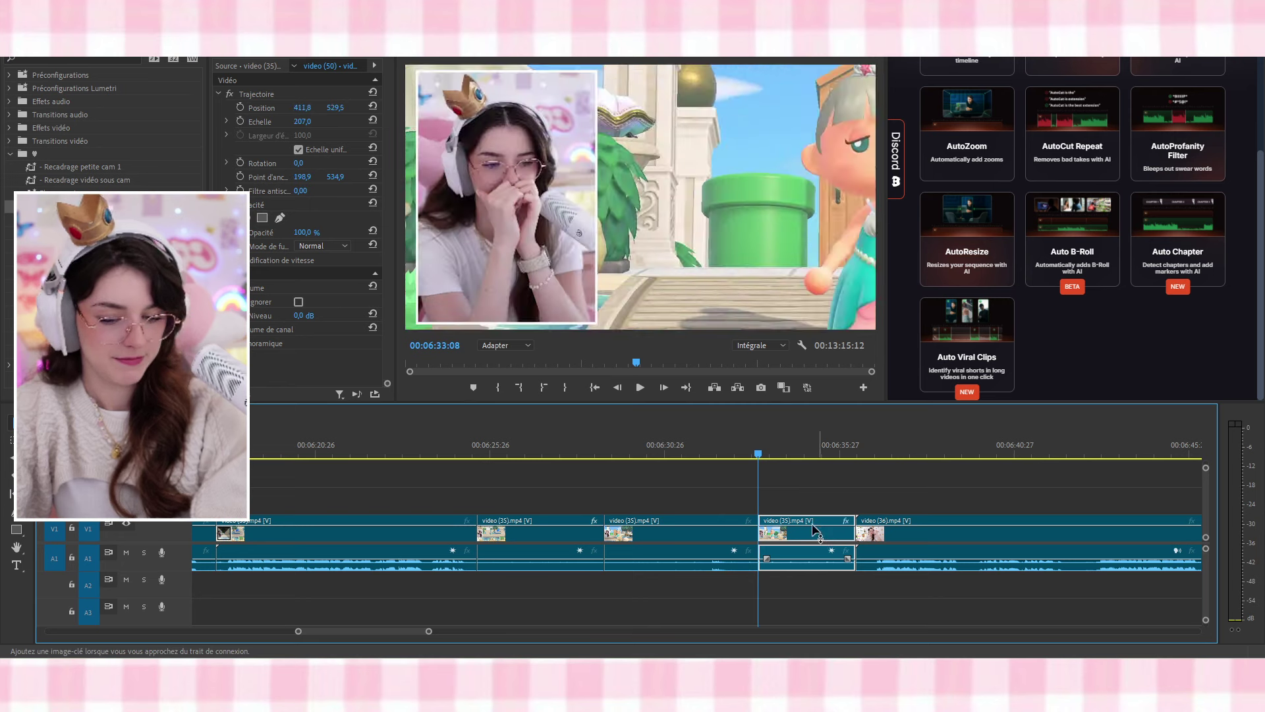
click(708, 454)
click(647, 270)
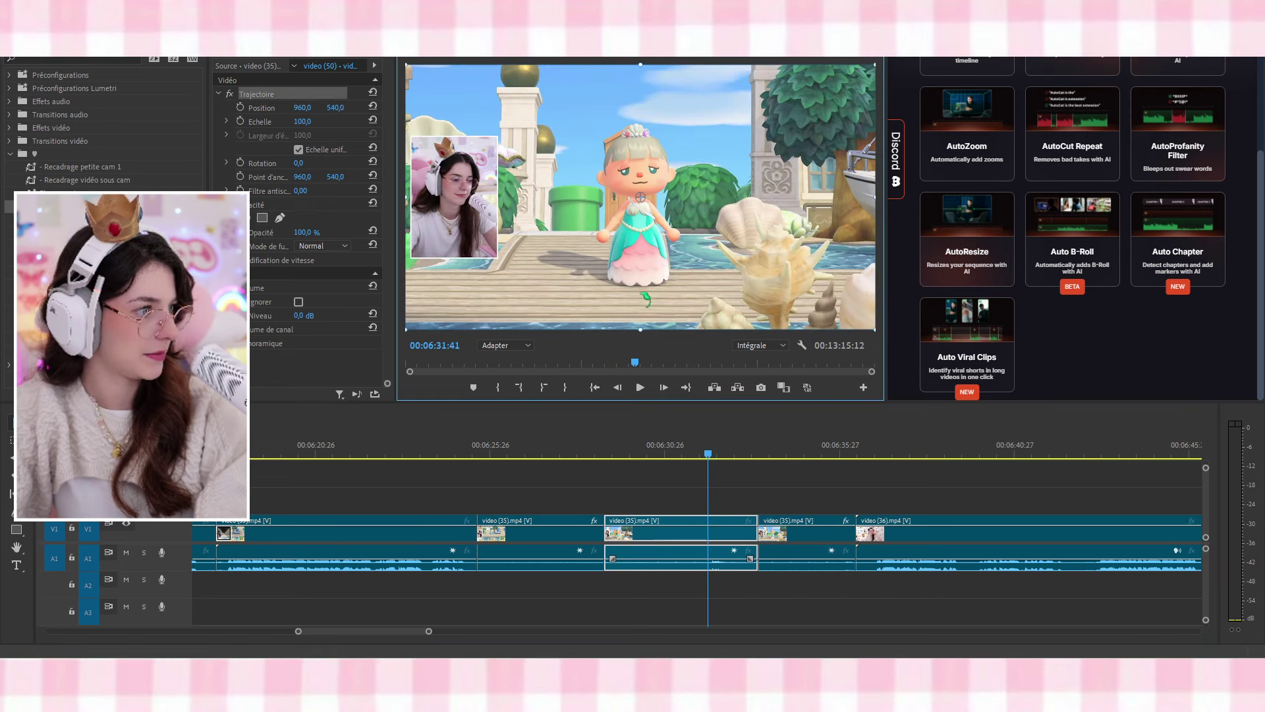
drag(640, 331, 652, 470)
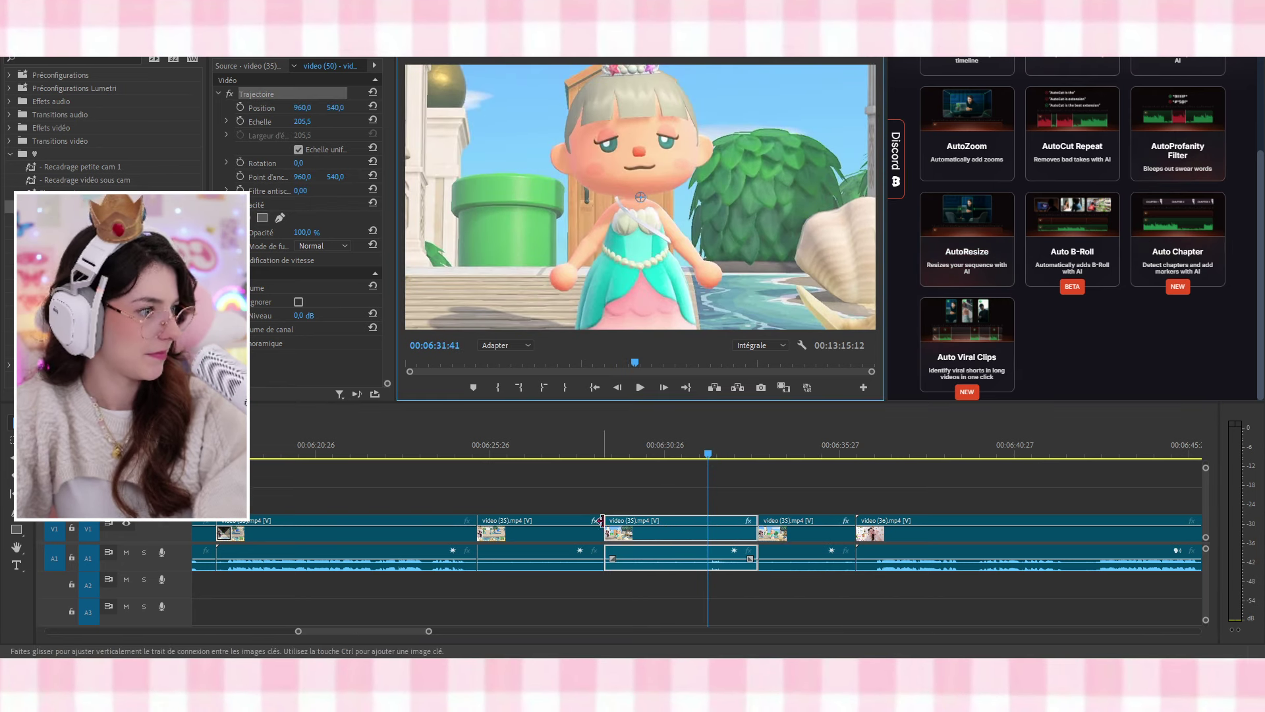
Play the reframed pieces of video (35), shorten the zoomed character piece to end at about 00:06:31, and close the gap
click(566, 456)
key(space)
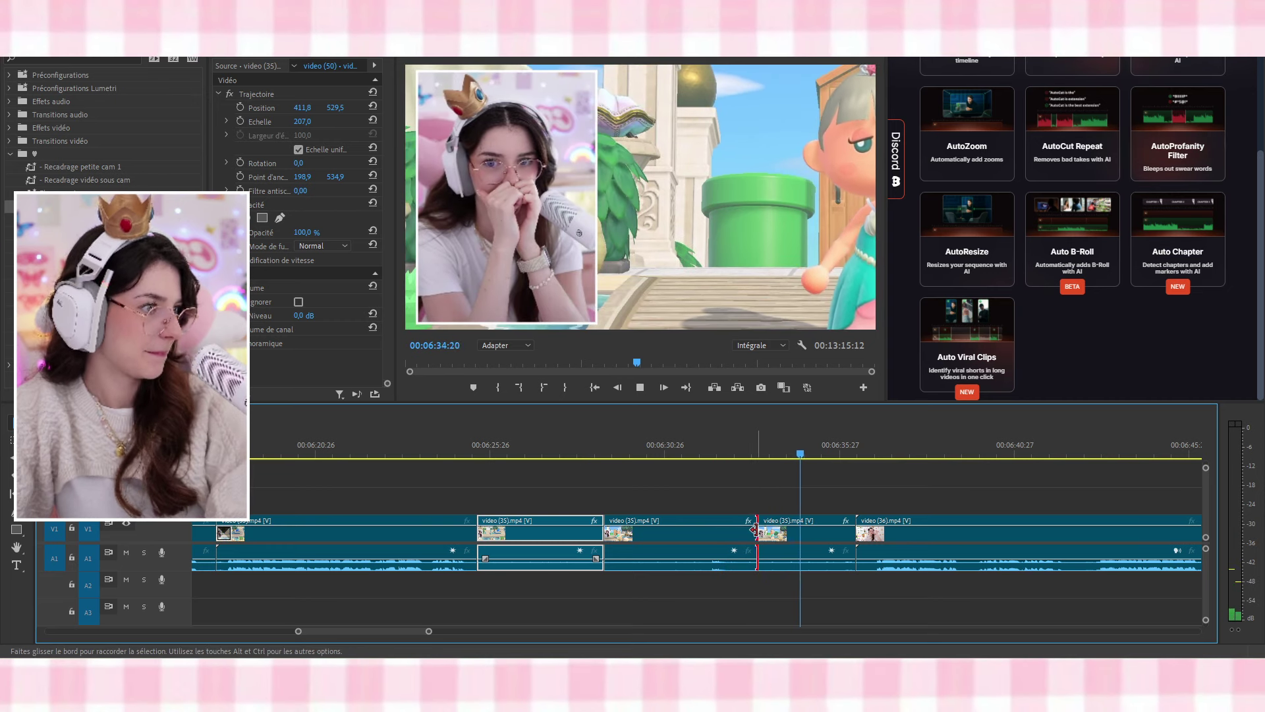
drag(757, 533, 685, 536)
click(724, 533)
key(Delete)
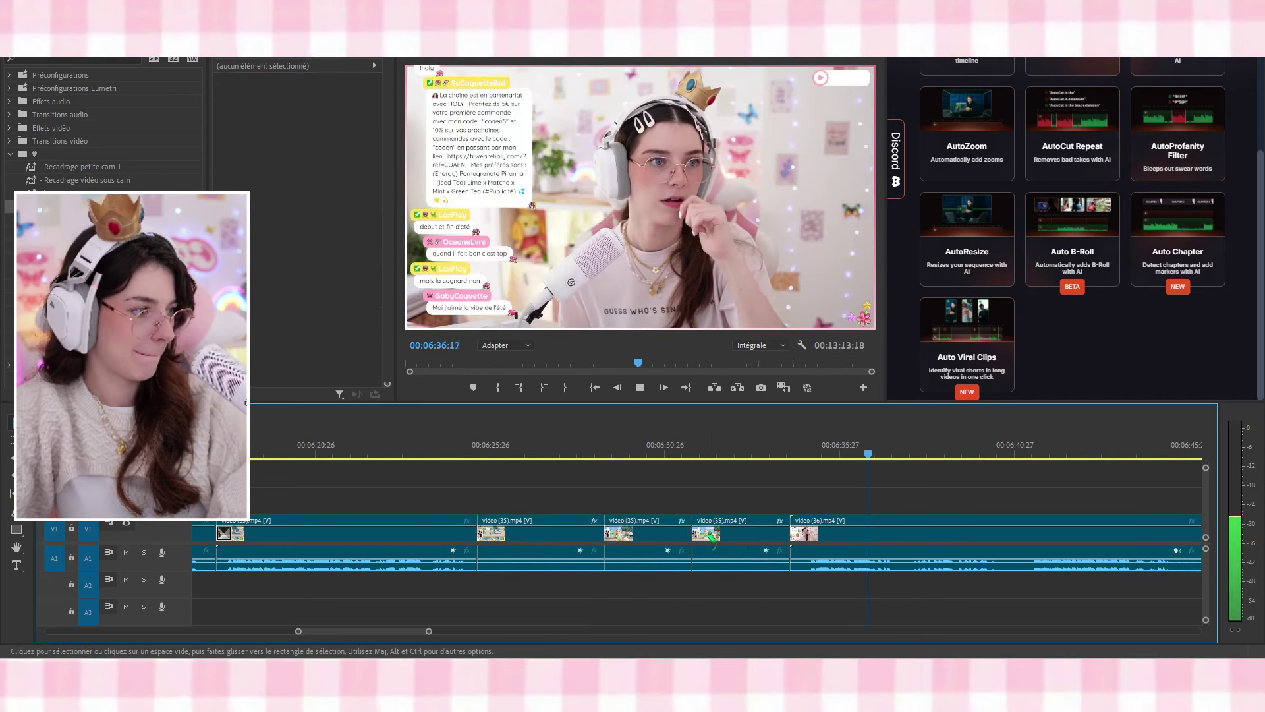
Apply the saved transition at the cut between video (35) and video (36) and play from just before it
key(space)
drag(79, 206, 794, 539)
key(Return)
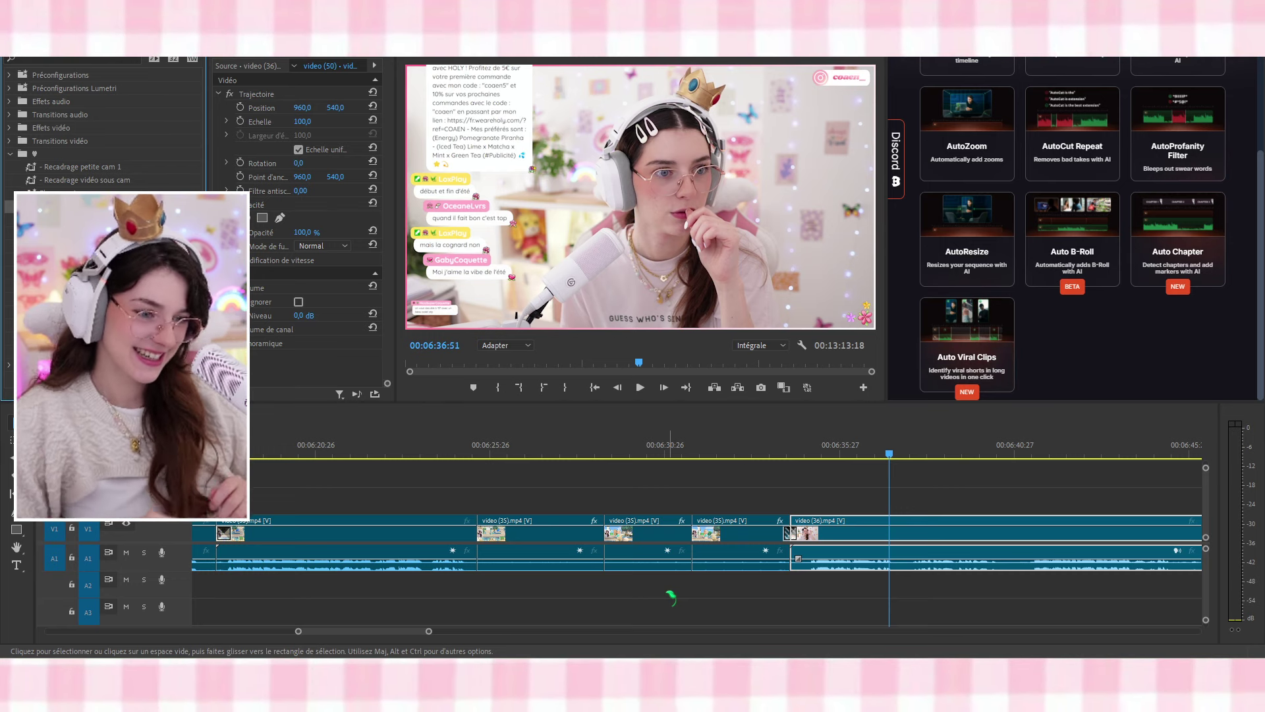
click(778, 450)
key(space)
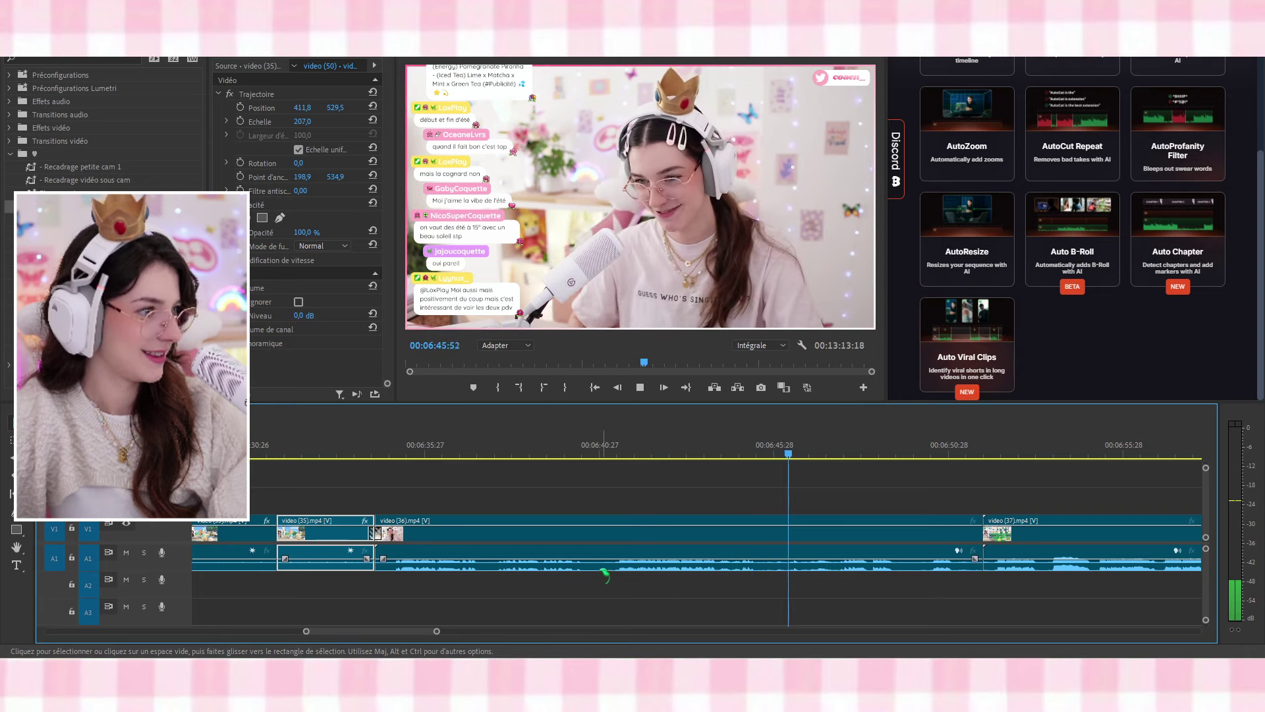
Cut video (36) at 00:06:45:02, 00:06:47:16 and about 00:06:49, delete the section between the first two cuts, and close the gap
key(c)
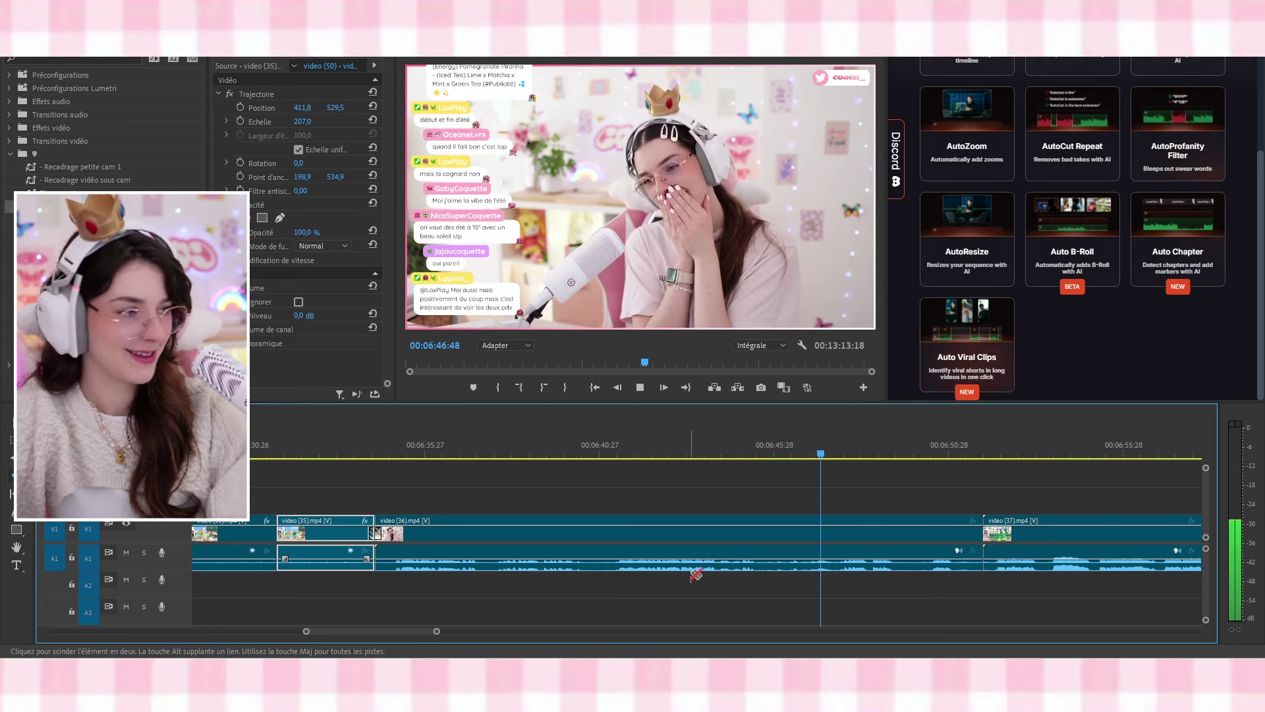
click(759, 567)
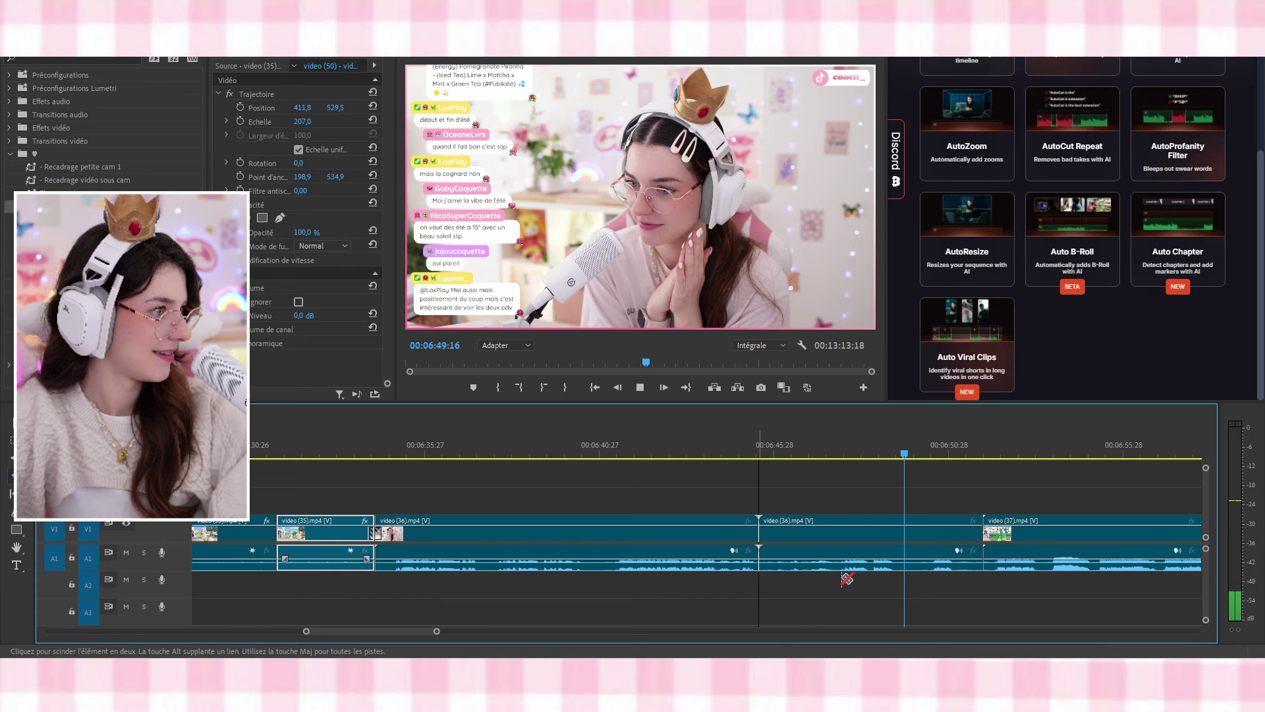
click(904, 566)
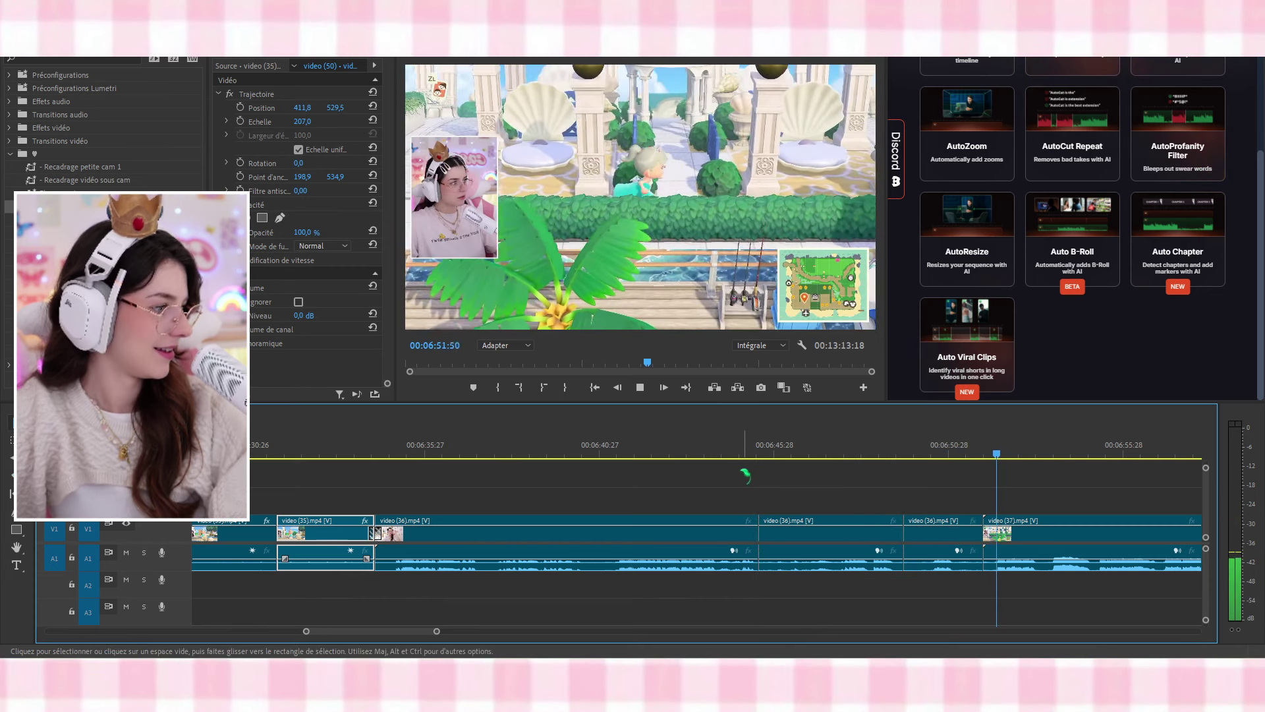
click(764, 453)
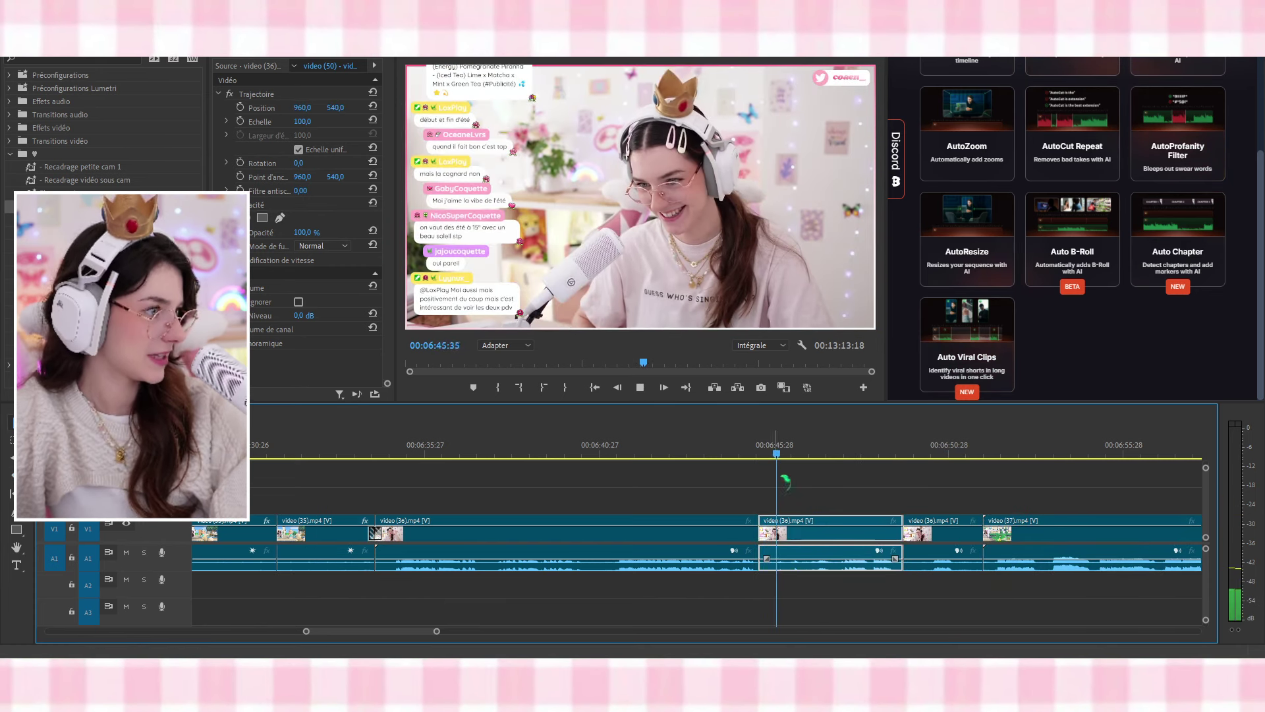
click(840, 567)
key(v)
key(space)
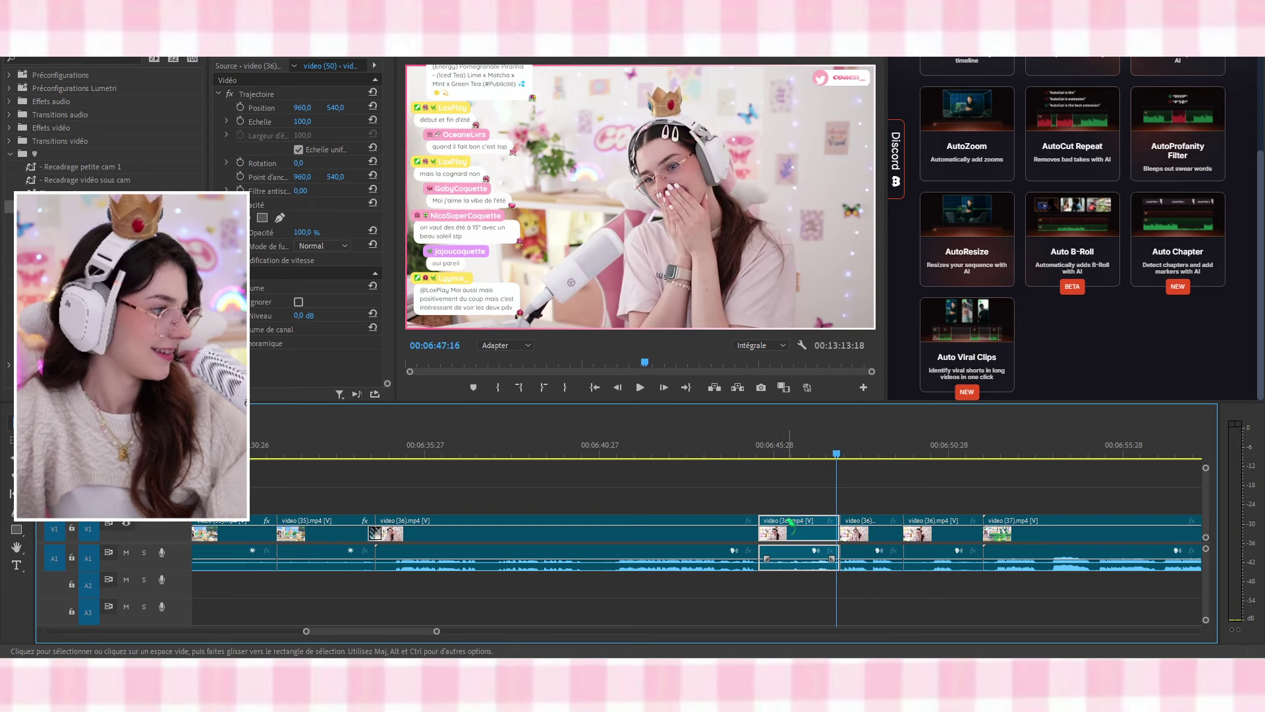
key(shift+Delete)
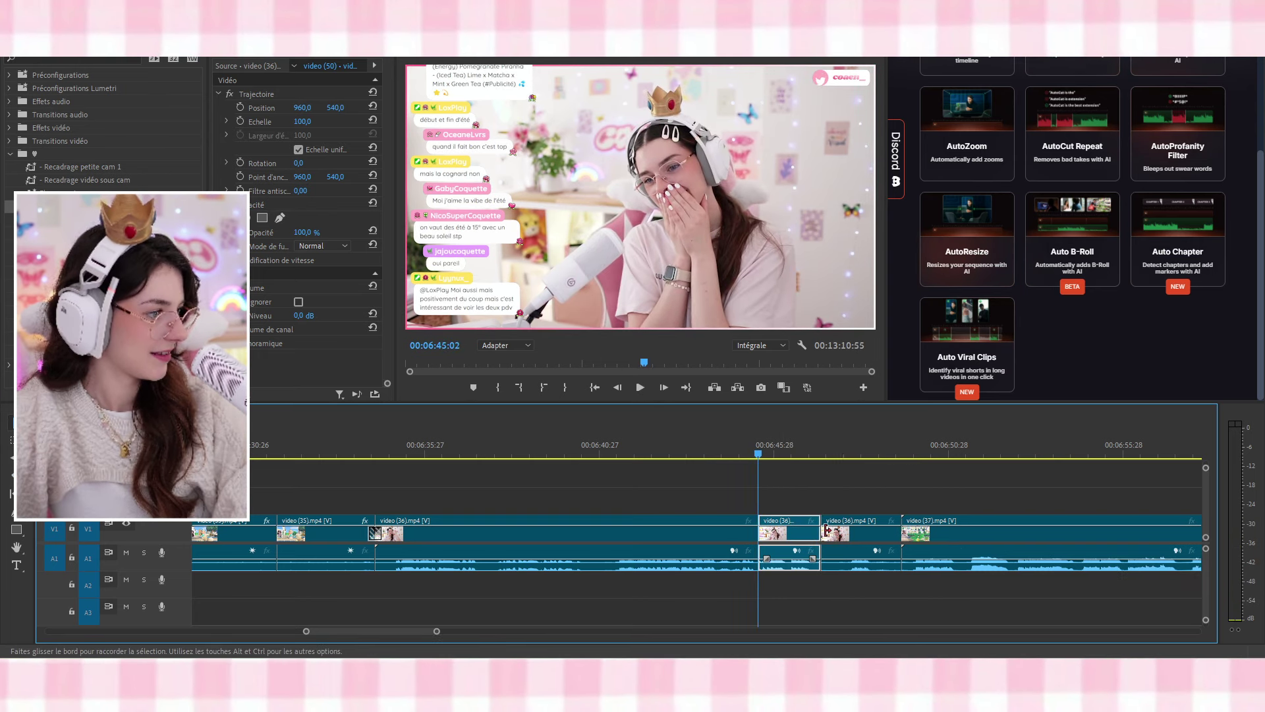
Trim about 1.3 seconds off the start of video (36)'s final piece and close the remaining gap
drag(828, 535, 874, 535)
click(888, 532)
key(Delete)
click(831, 535)
key(Delete)
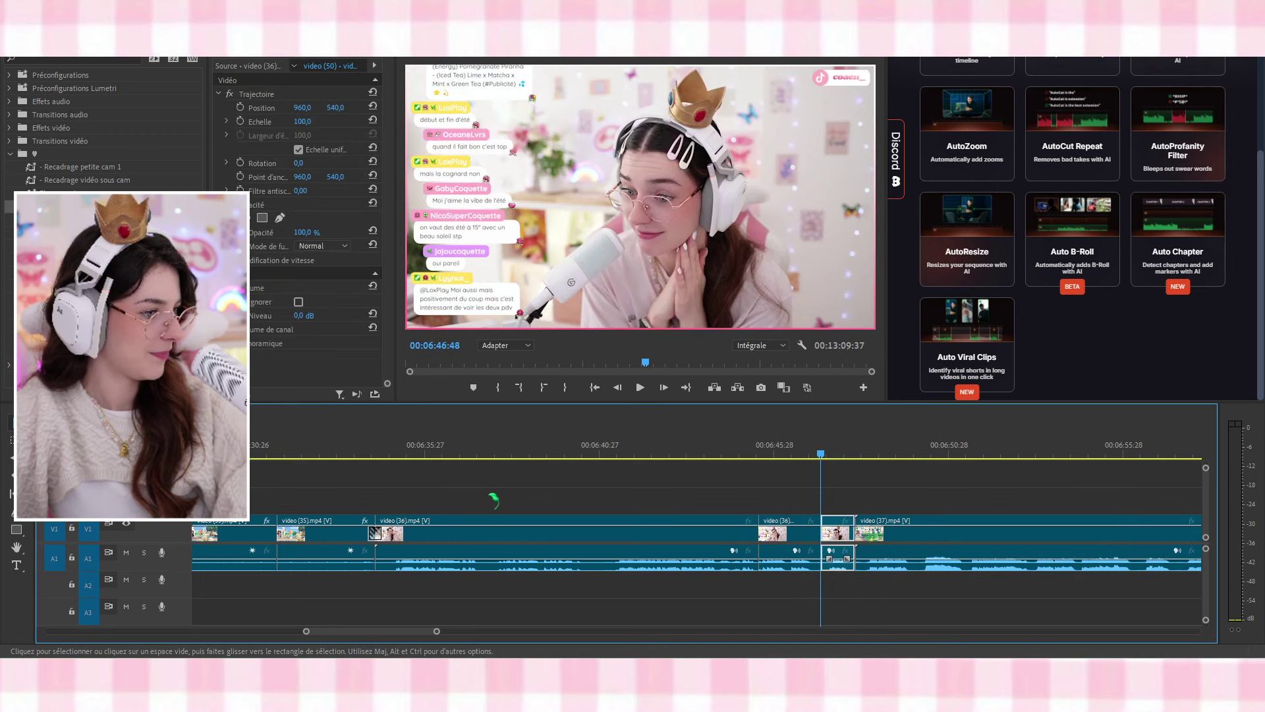
Play the opening of video (36) and cut it at 00:06:34:50, where the hand gesture starts
drag(398, 456, 374, 454)
key(space)
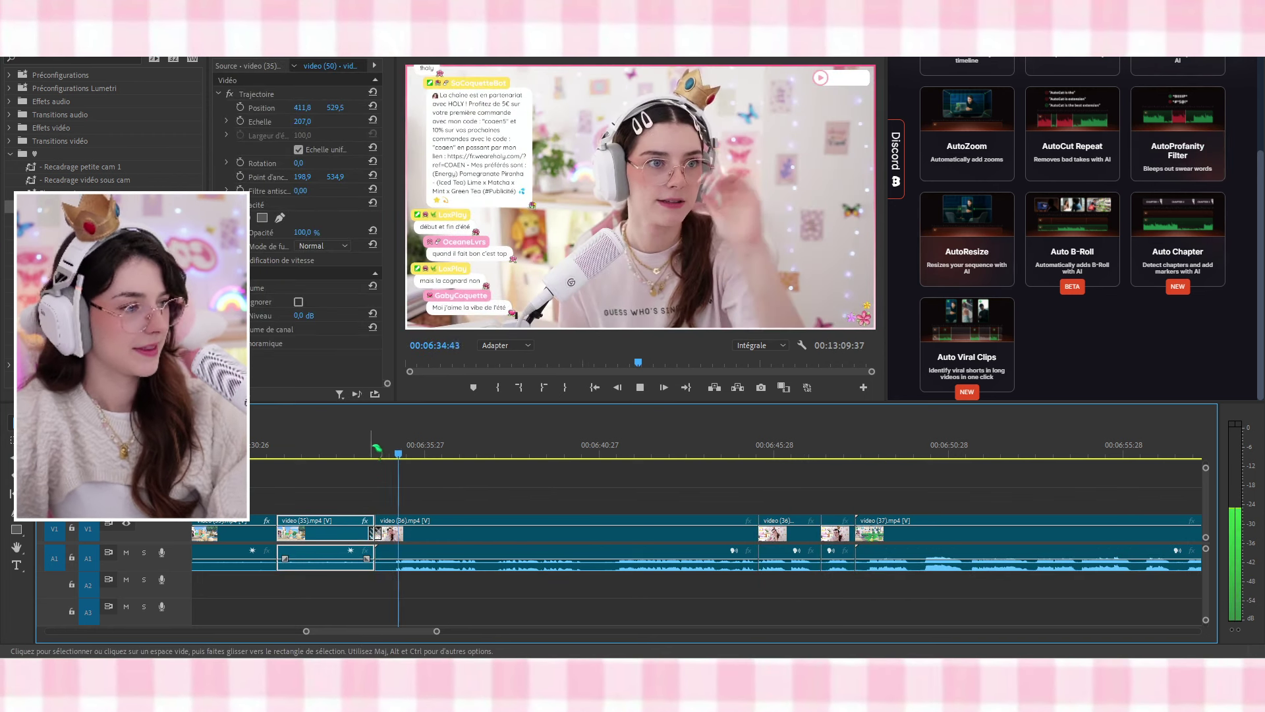
click(412, 444)
key(space)
key(c)
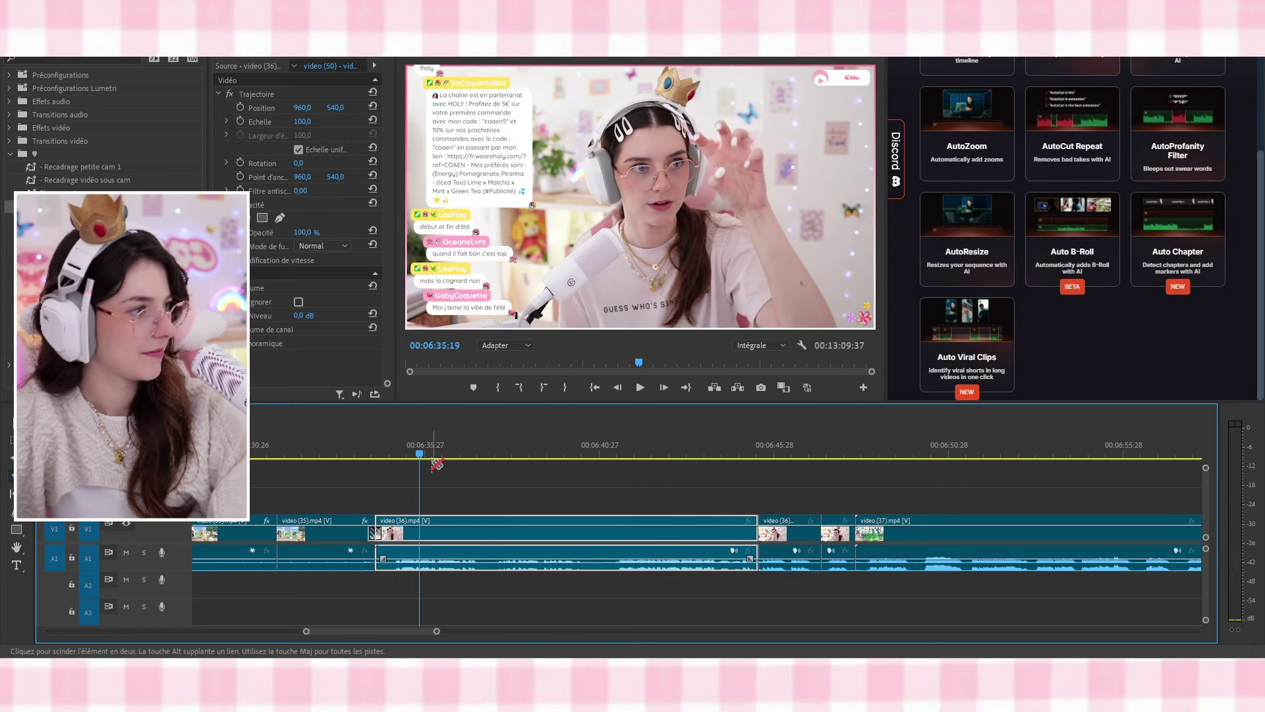
drag(415, 453, 403, 455)
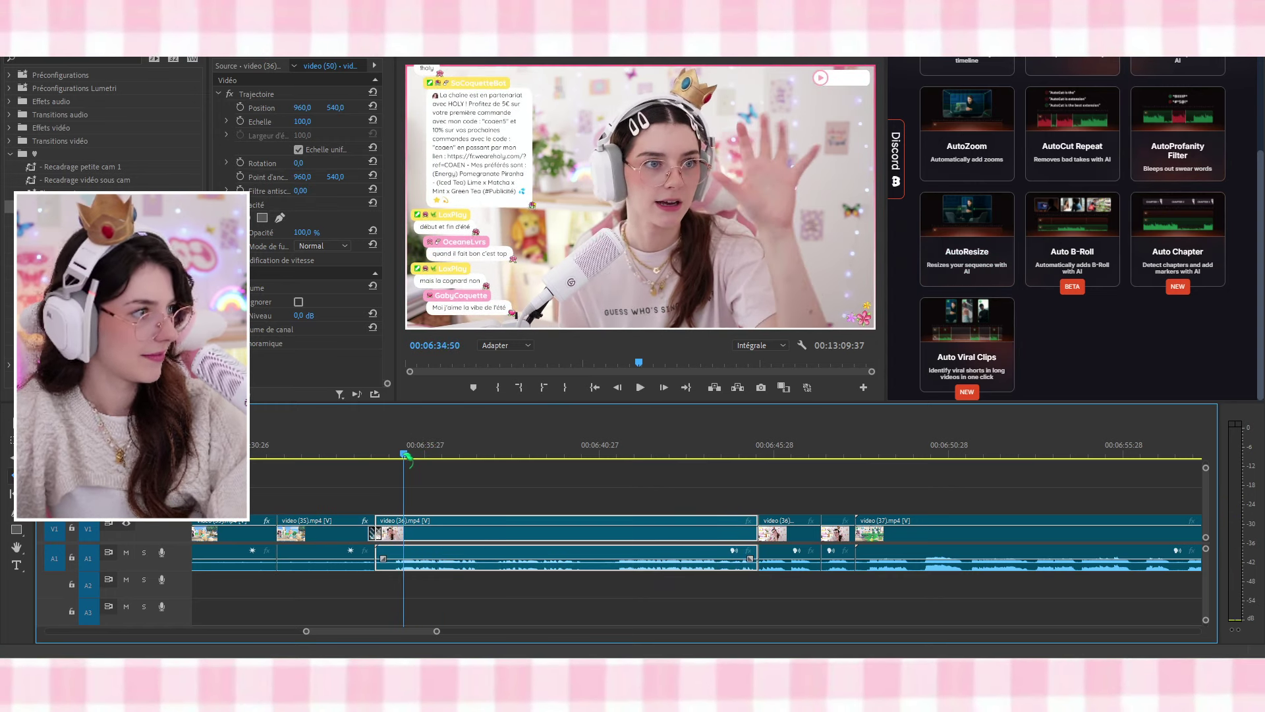
click(405, 535)
key(space)
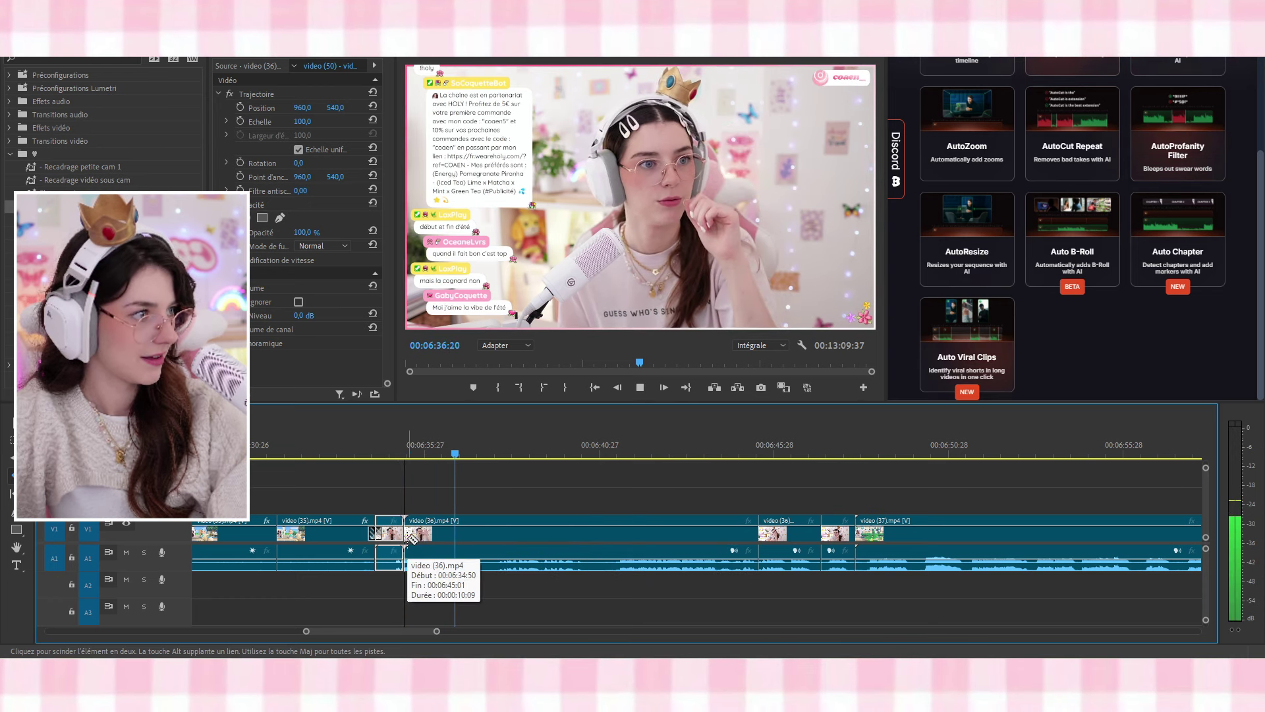
Cut video (36) at 00:06:36:05 to isolate the hand-gesture piece
key(space)
click(434, 447)
drag(438, 447, 445, 447)
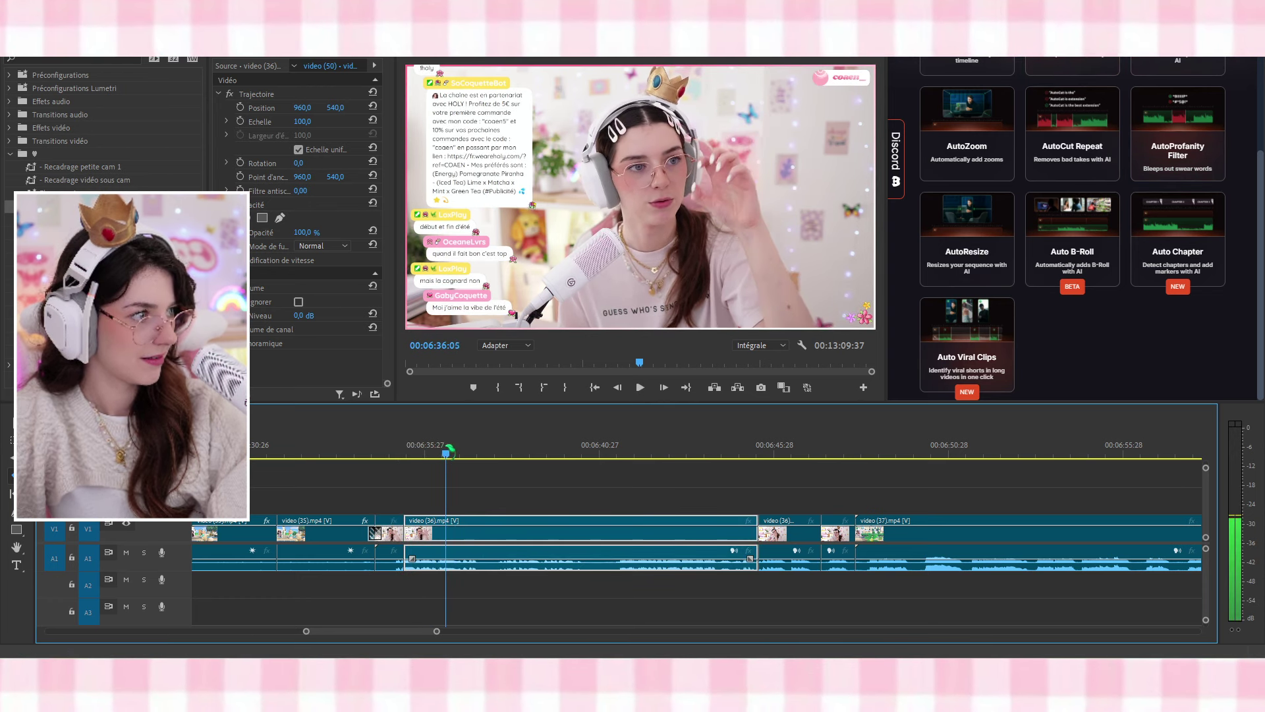
click(445, 535)
Enlarge the hand-gesture piece to scale 371,1, place it at position -365,7 / 945,7, and play the zoom
click(423, 454)
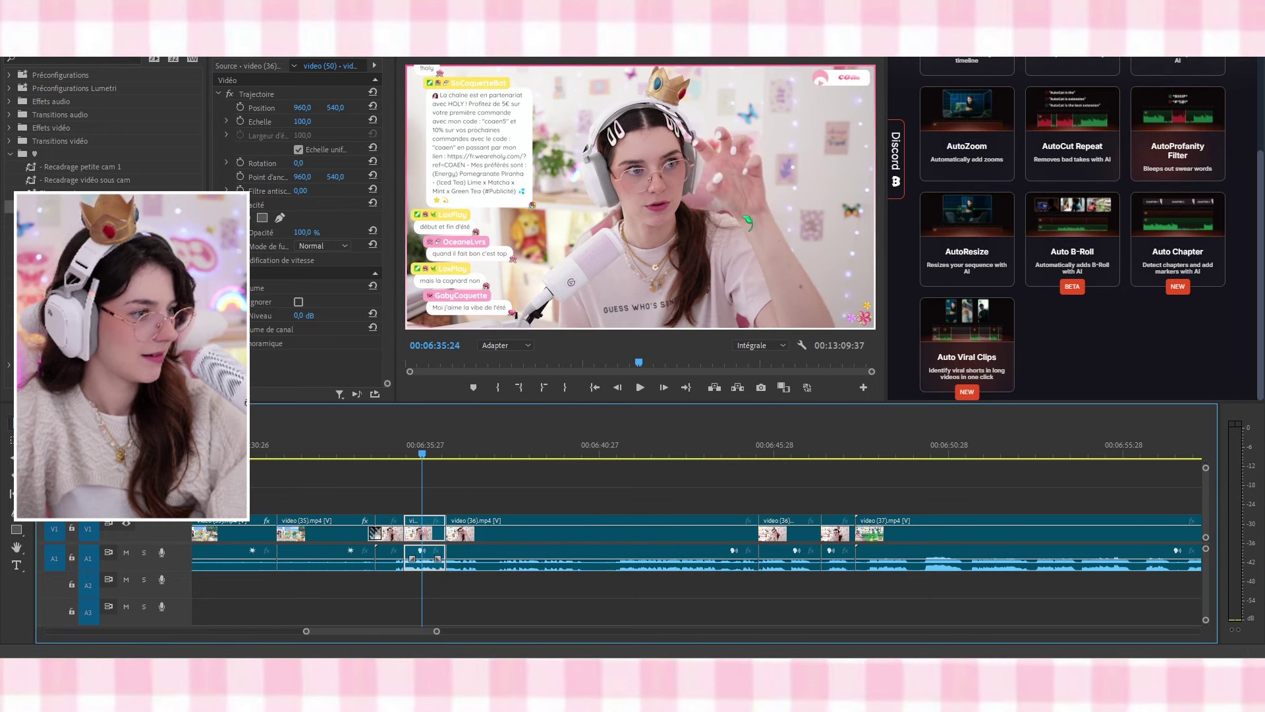
click(618, 327)
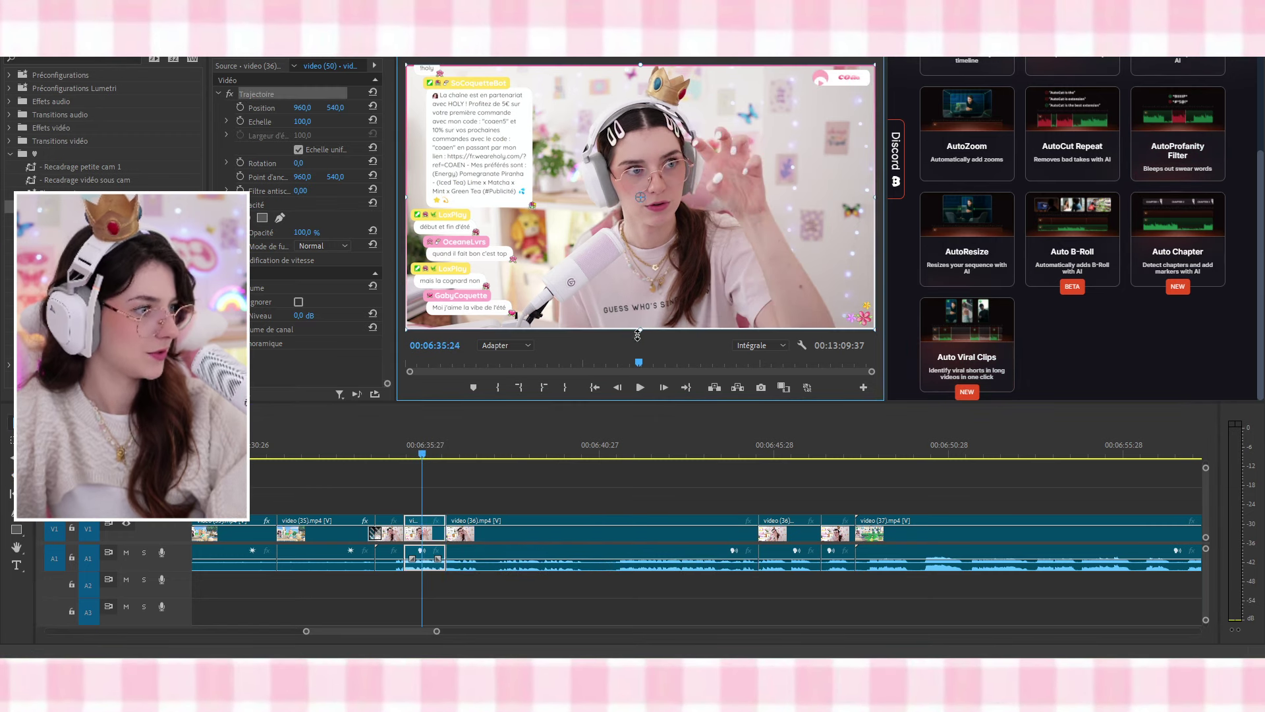
drag(637, 335, 685, 692)
drag(857, 231, 464, 331)
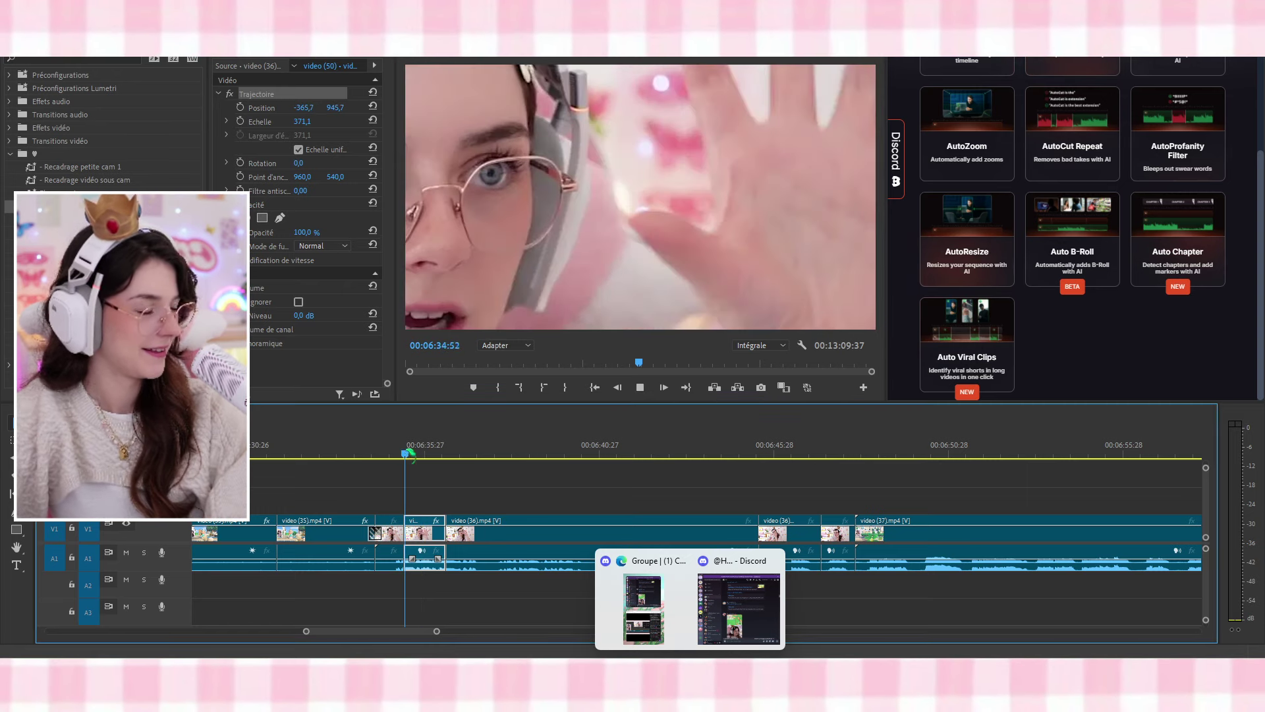
click(460, 436)
key(space)
scroll(479, 430, down, 2)
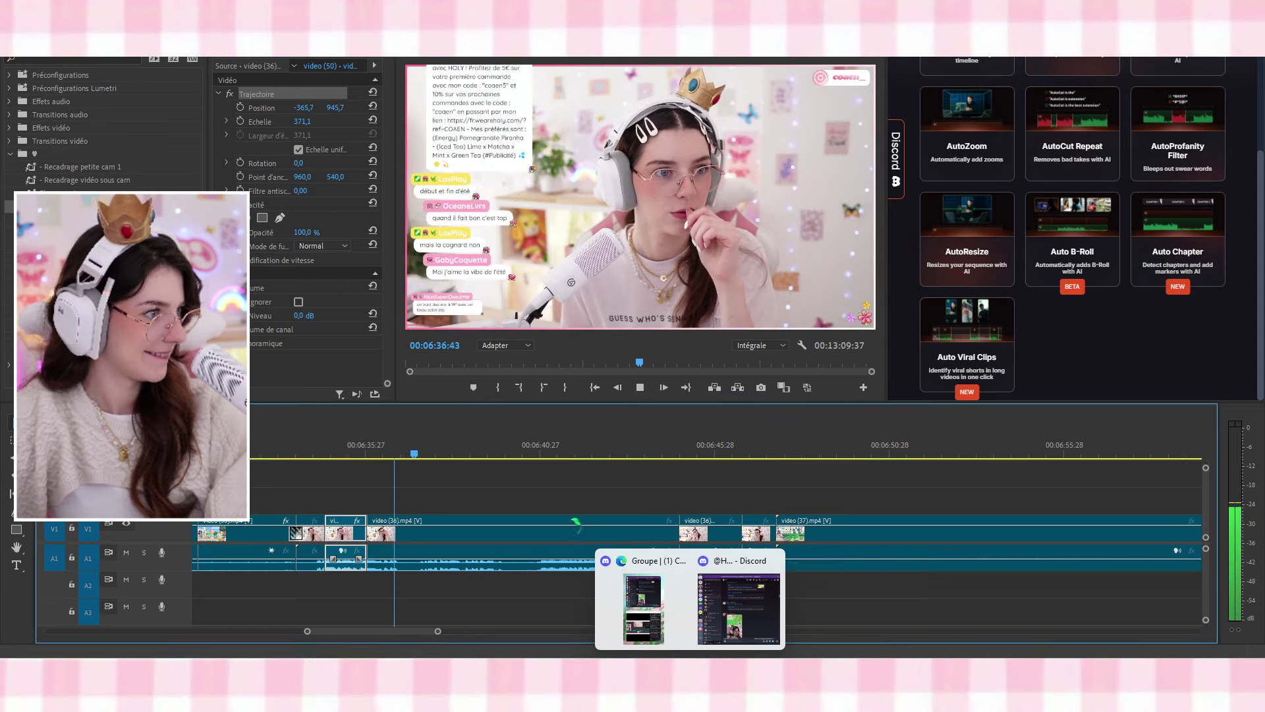
Cut the long piece of video (36) at about 00:06:39:55 and 00:06:40:50, delete the section between, and close the gap
click(468, 491)
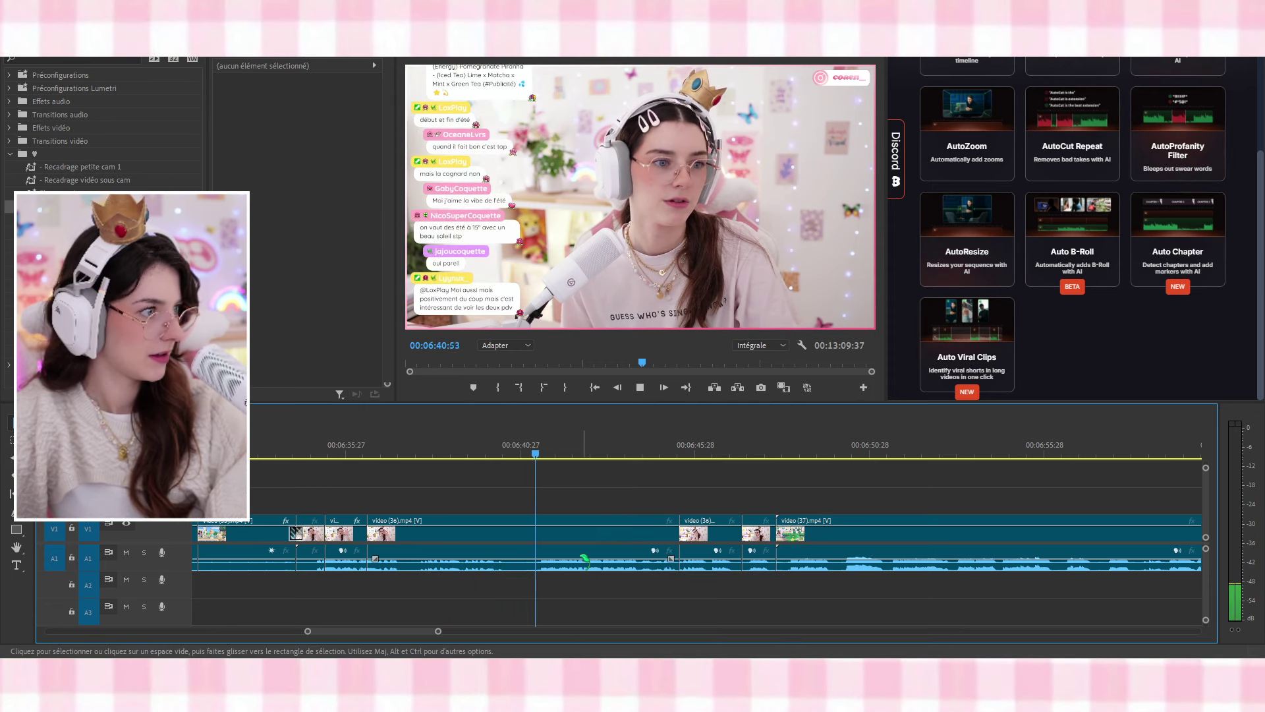
click(531, 562)
key(c)
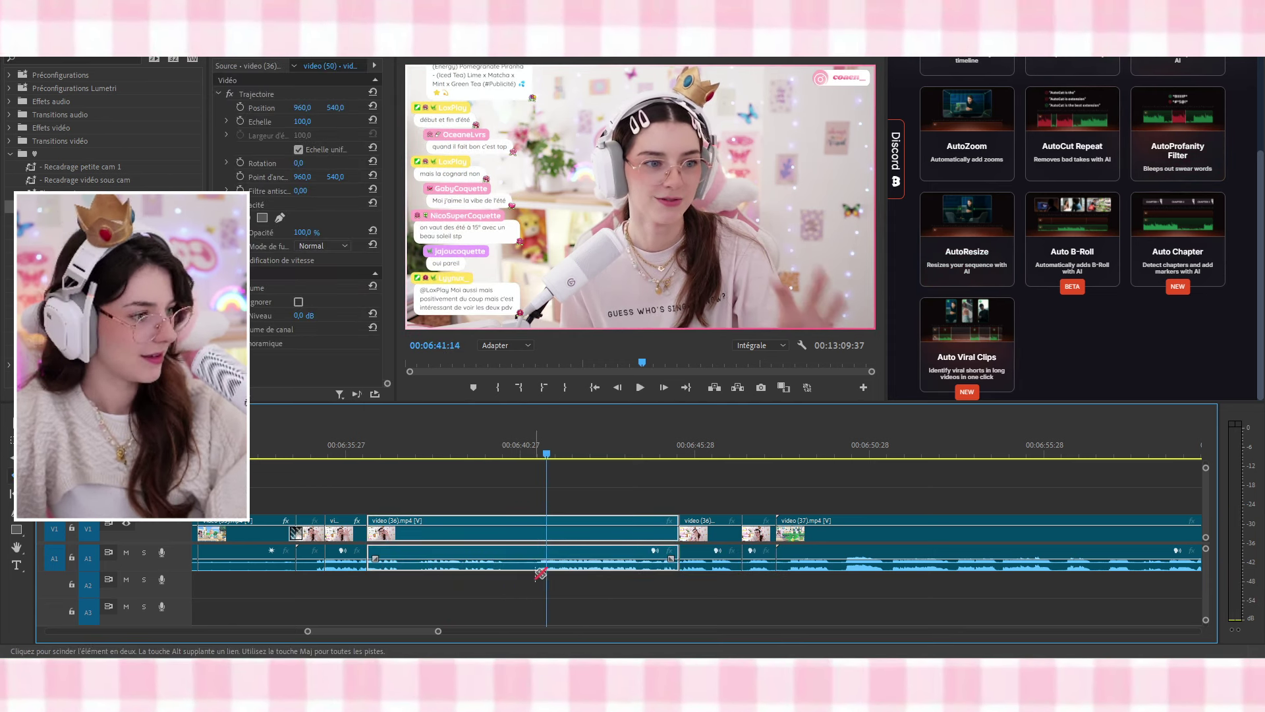
click(534, 569)
key(v)
click(521, 537)
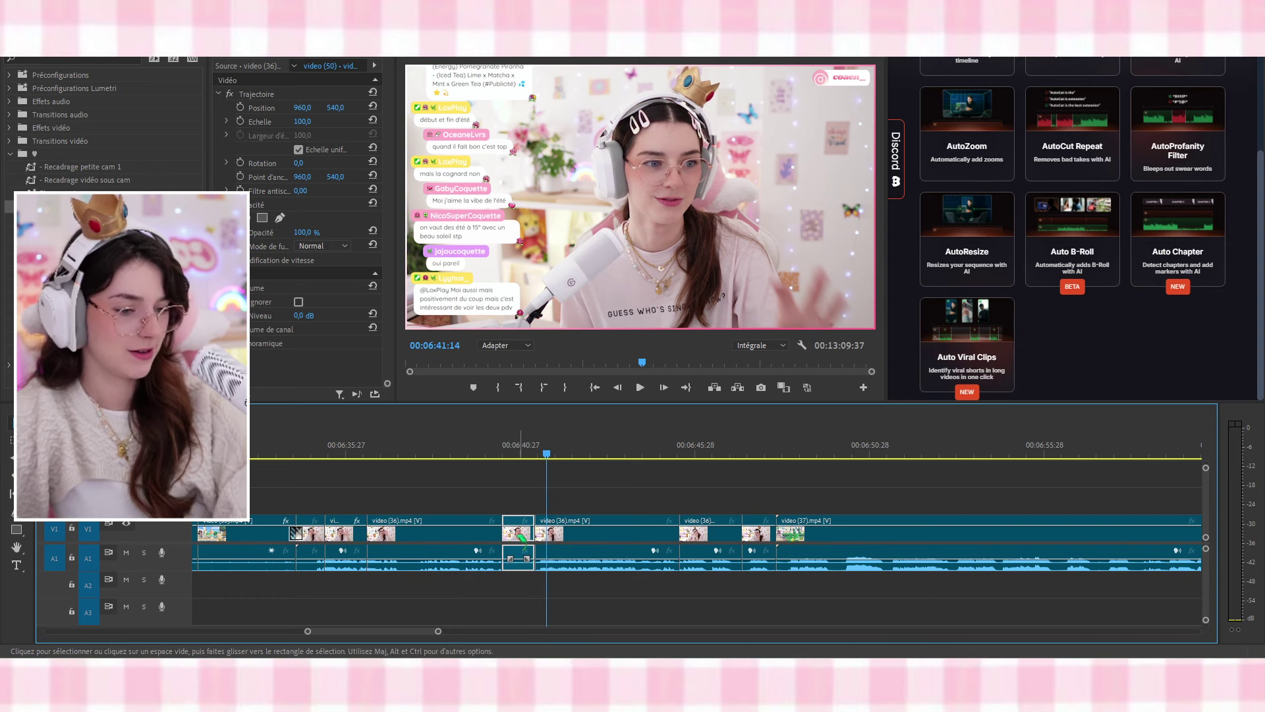
key(shift+Delete)
Play the trimmed pieces of video (36) and apply the saved transition at the cut between video (36) and video (37)
click(482, 450)
key(space)
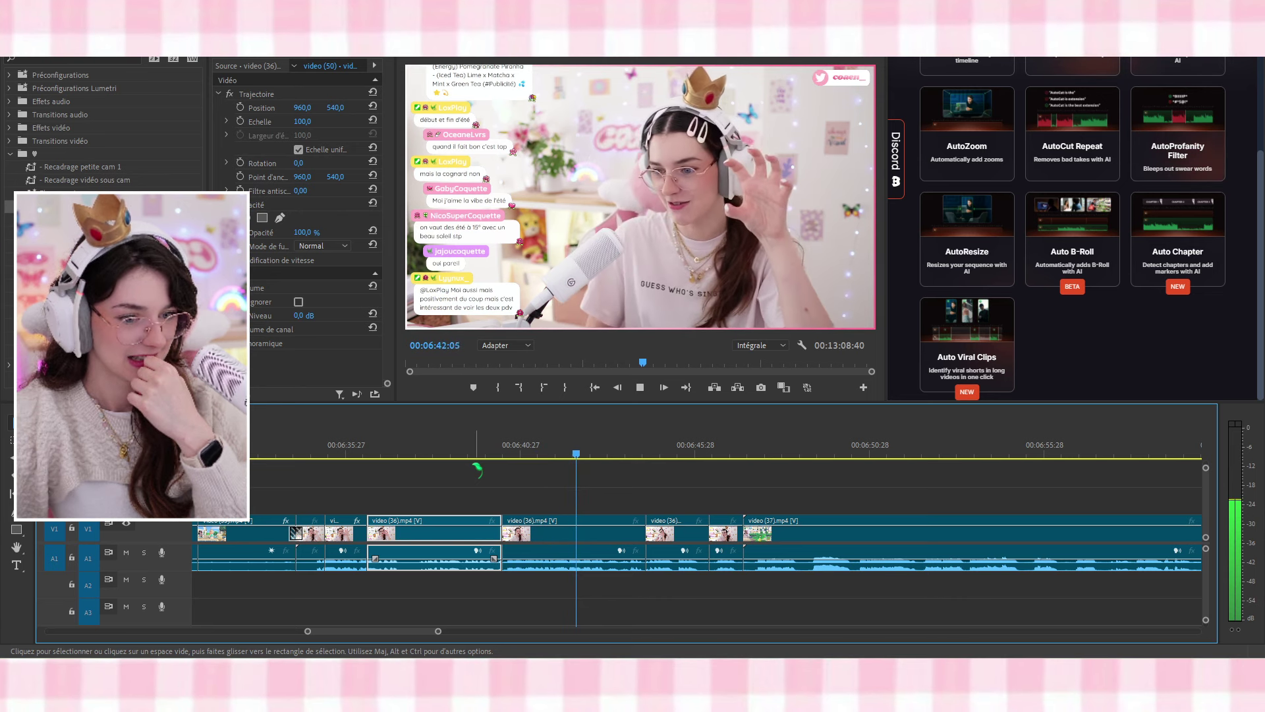
key(space)
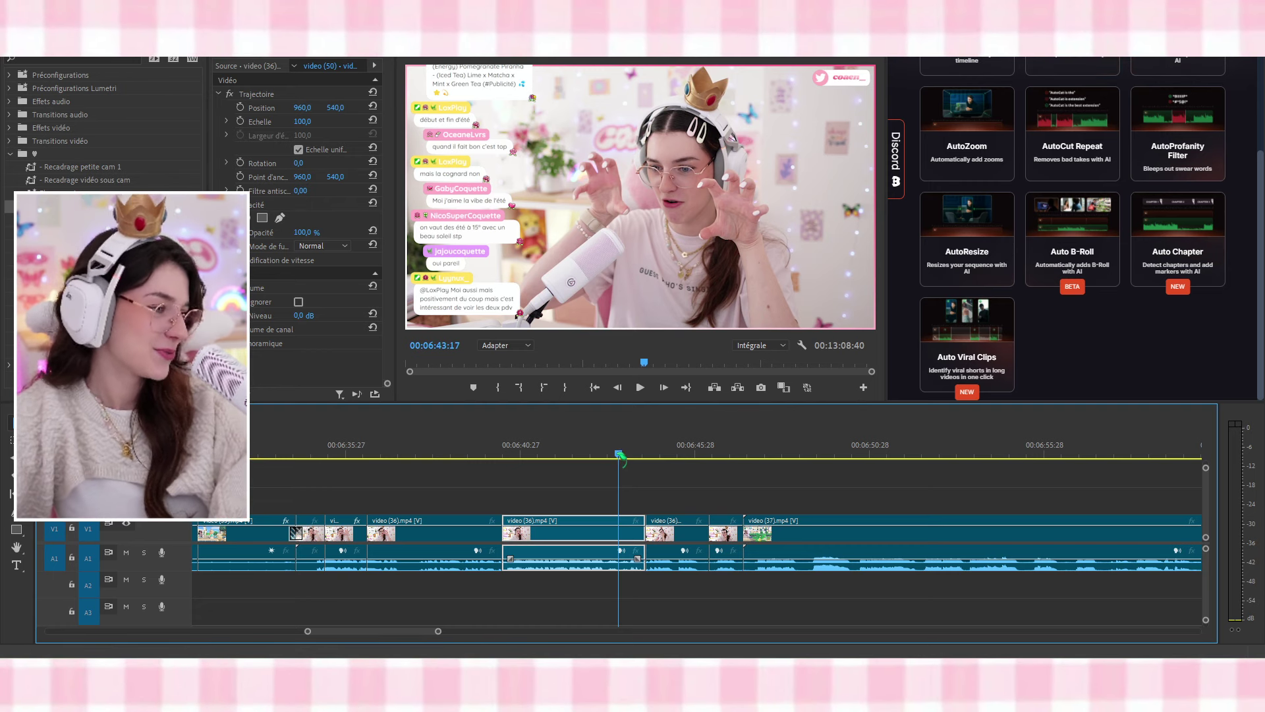
key(space)
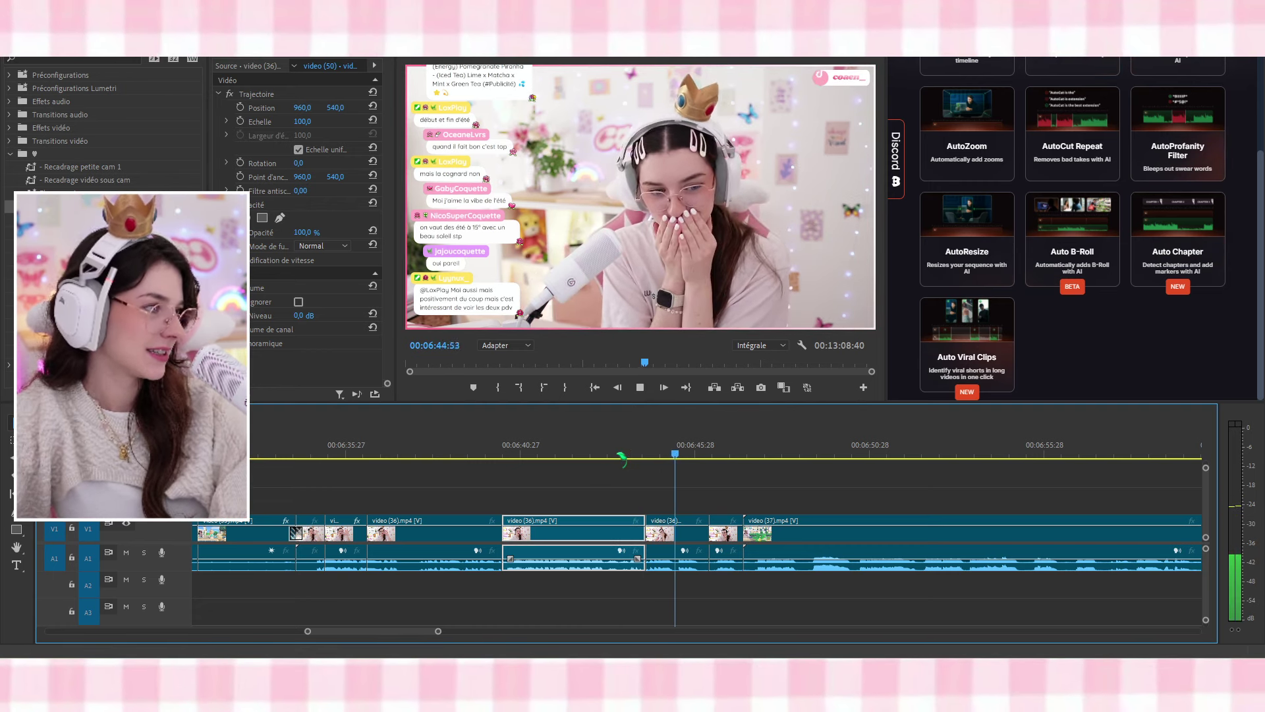
key(space)
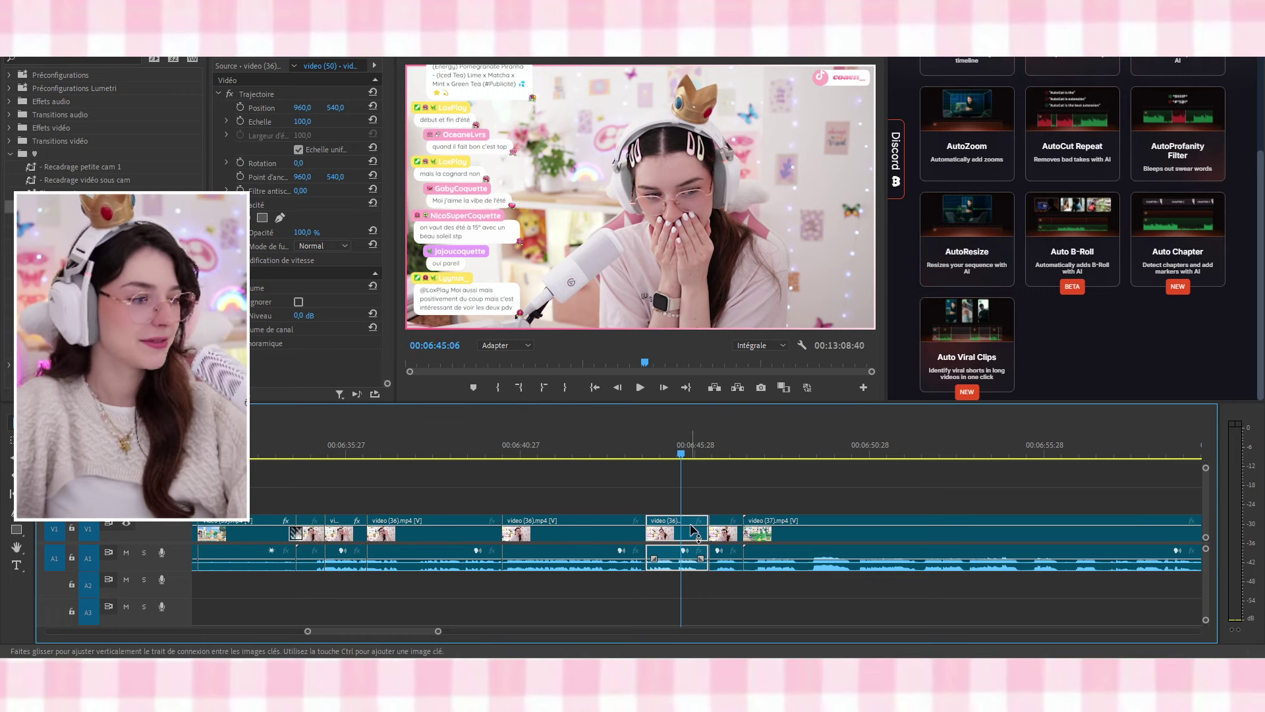
click(652, 456)
key(space)
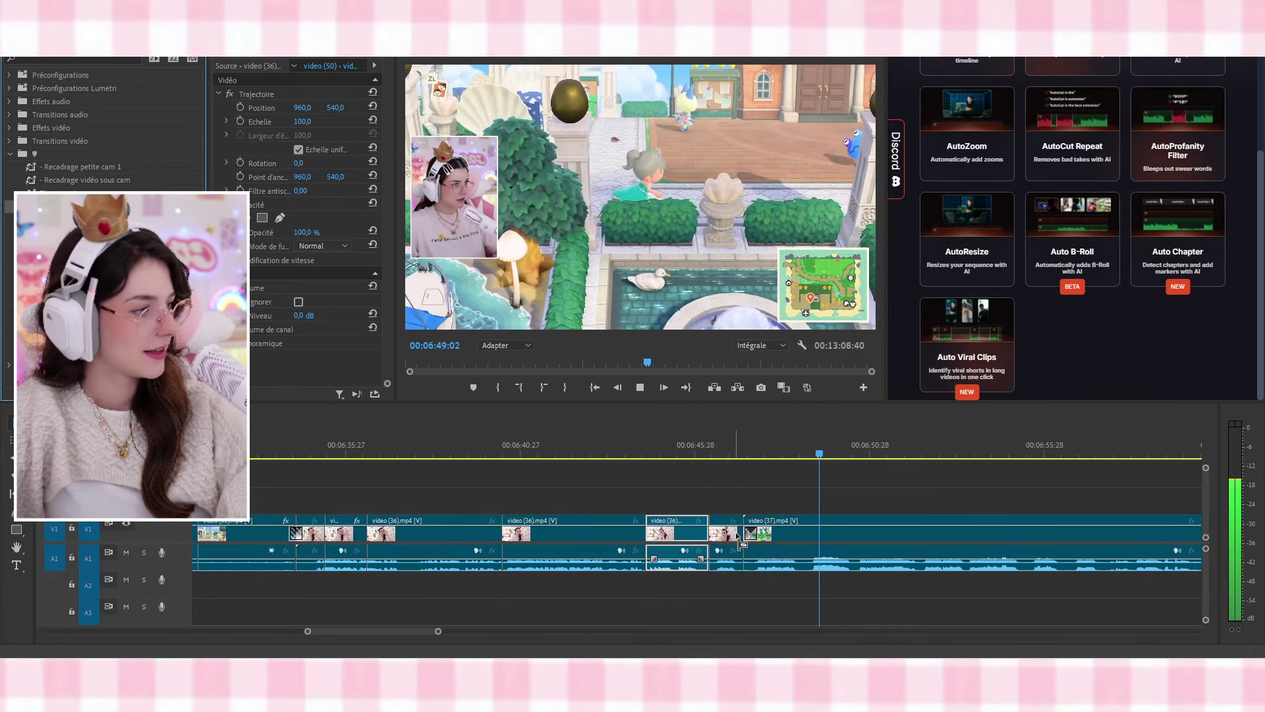
Play video (37) and cut it at about 00:06:53:15 and 00:06:58
scroll(785, 553, down, 2)
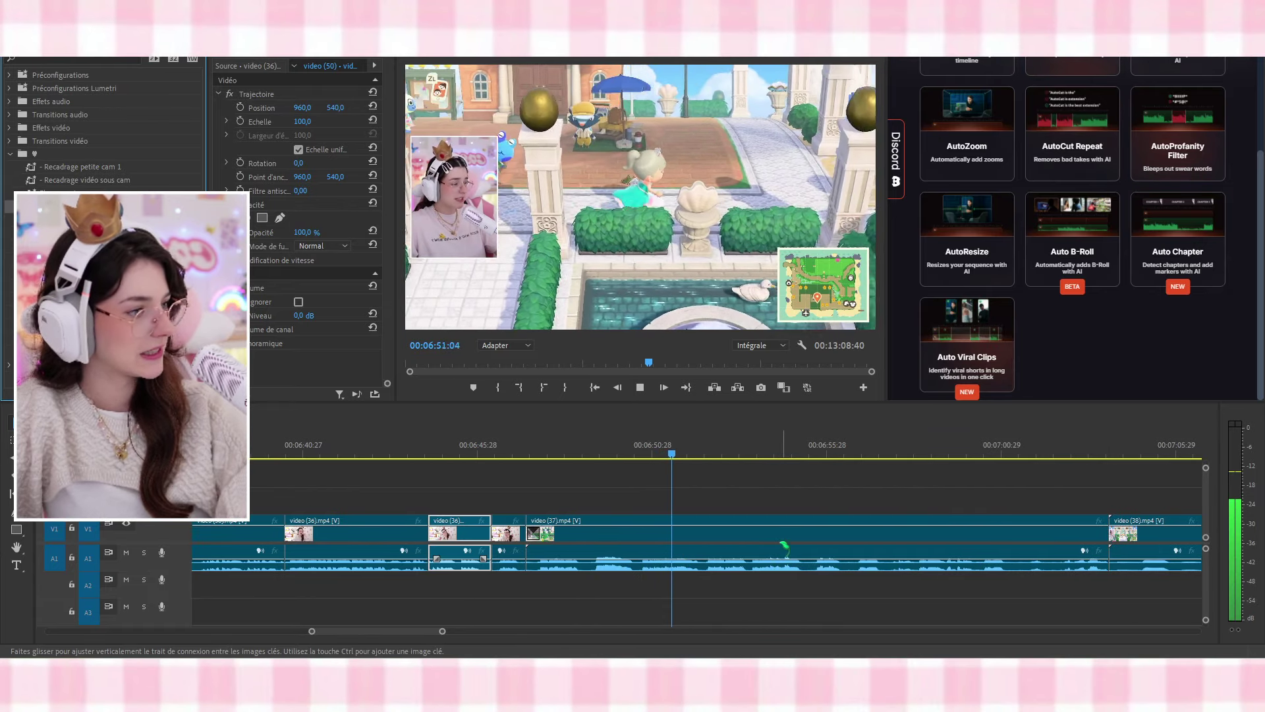
key(c)
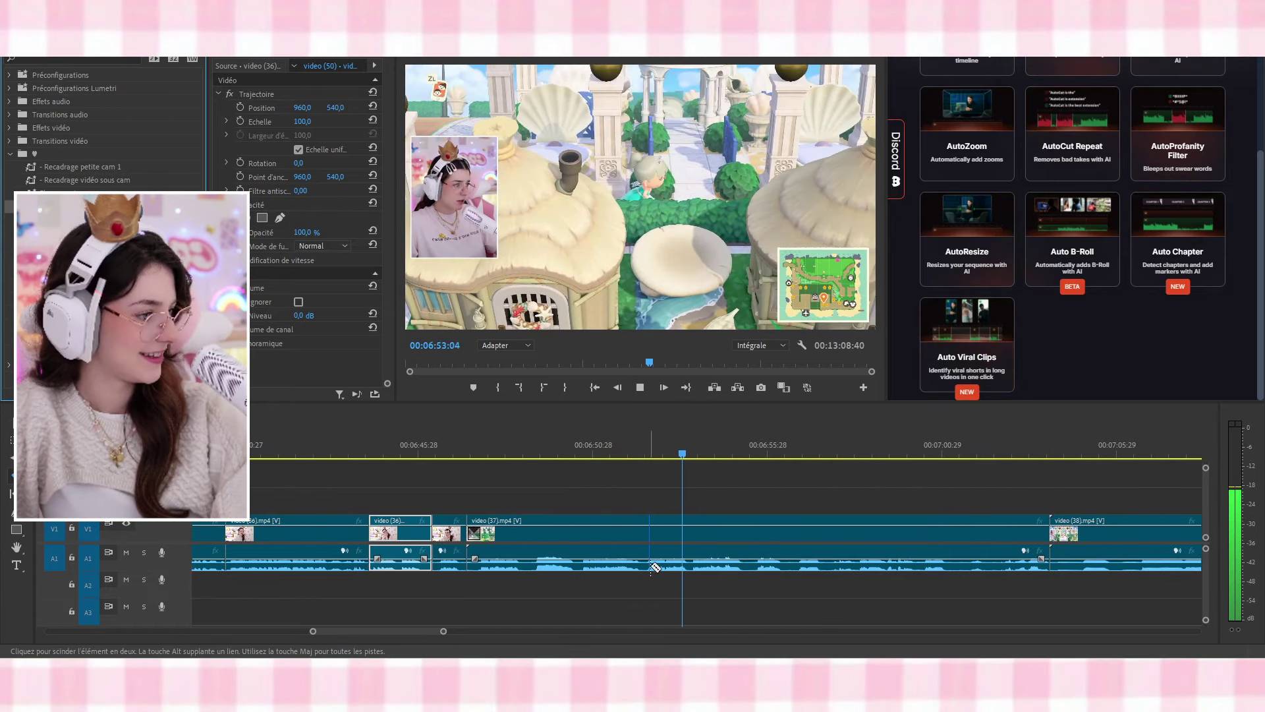
click(689, 565)
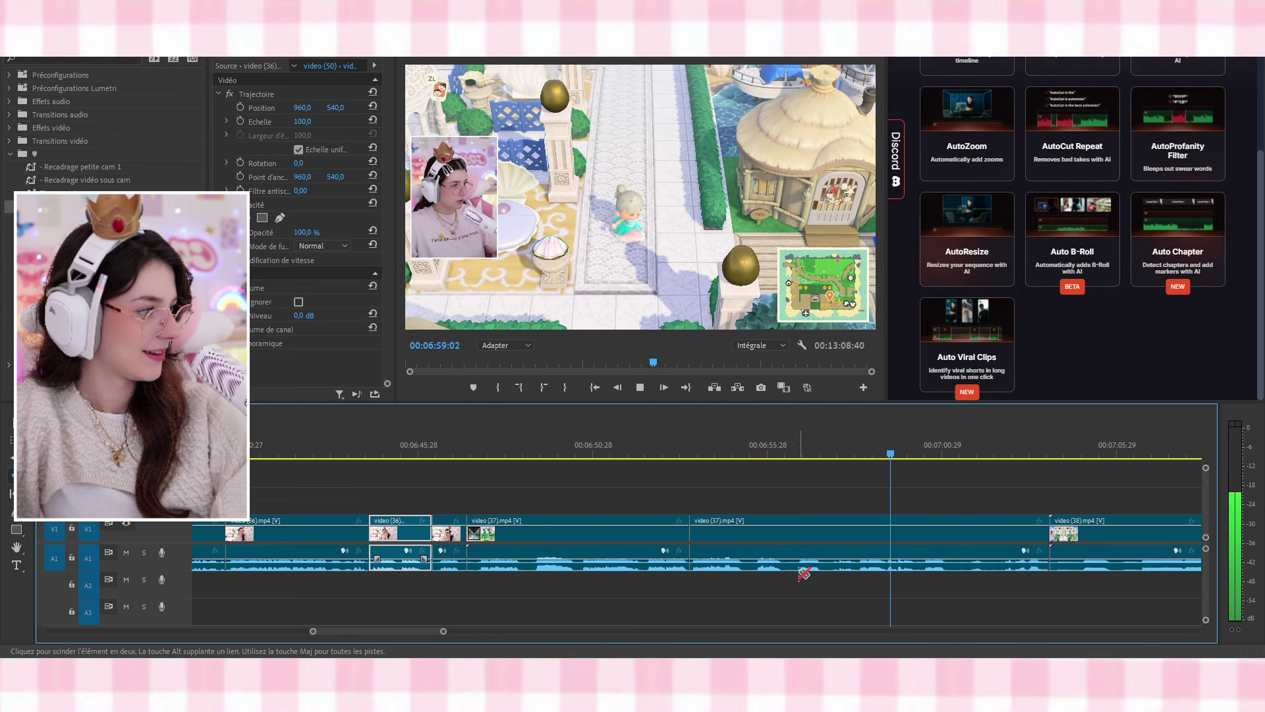
click(856, 565)
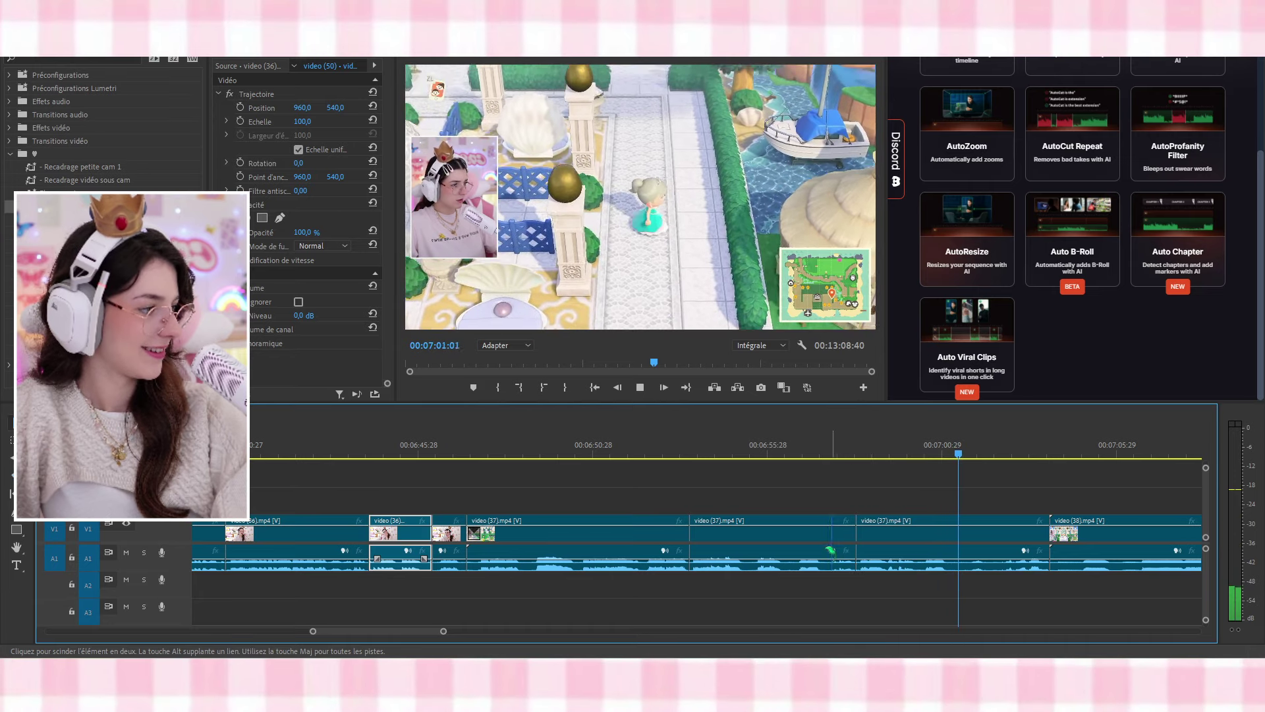
Ripple-delete the middle segment of video (37) and play back across the new join
key(v)
click(812, 537)
key(shift+Delete)
click(625, 452)
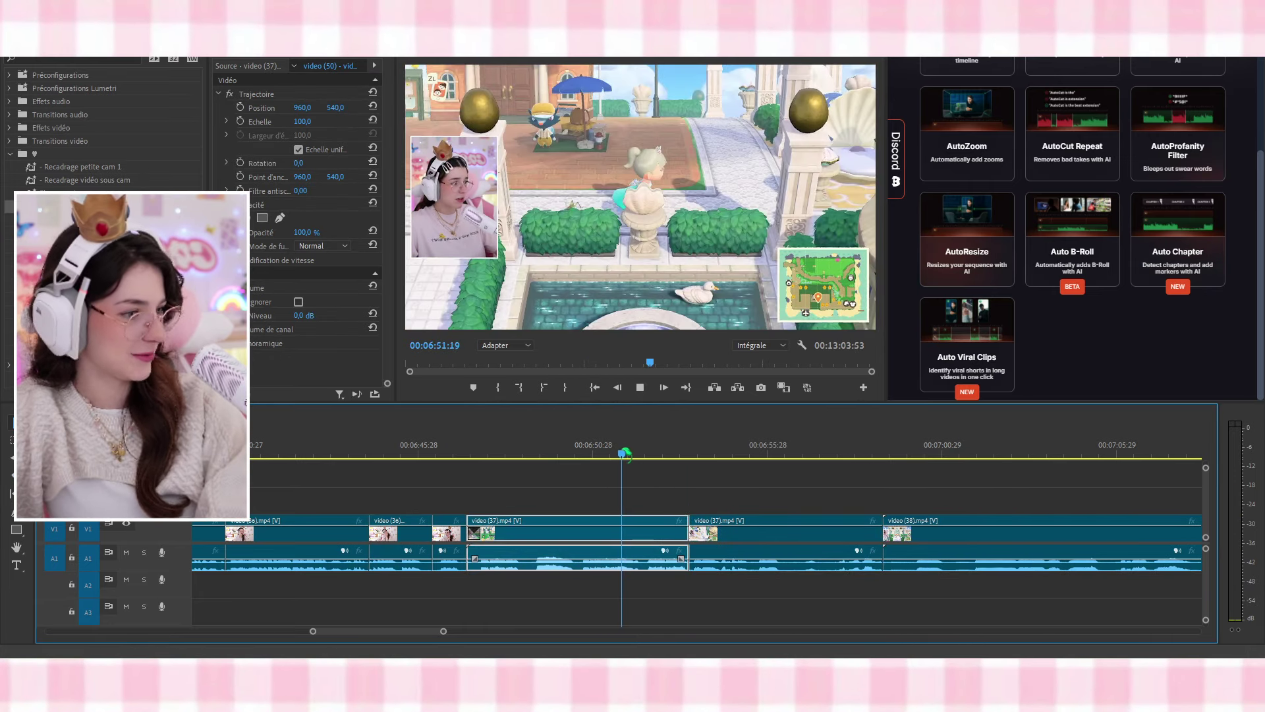
key(space)
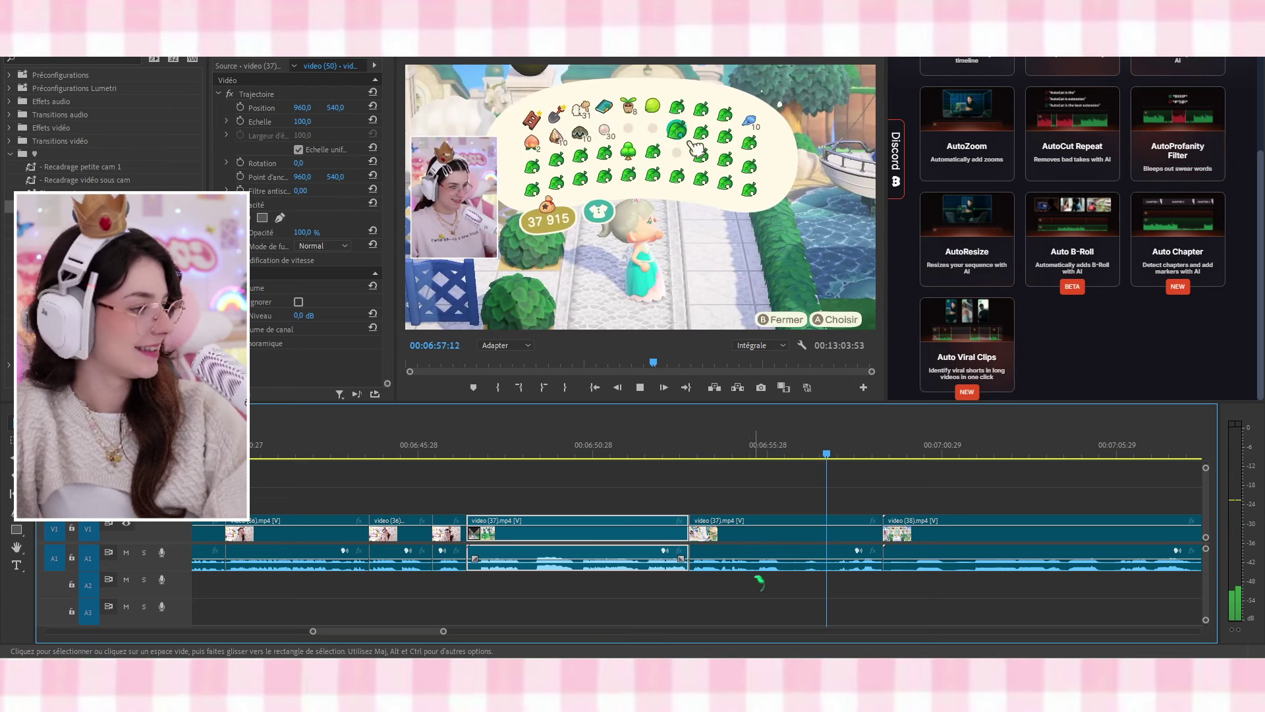
Cut the last video (37) segment at about 00:06:56 and ripple-delete the part just before video (38)
key(c)
click(785, 565)
key(v)
click(821, 542)
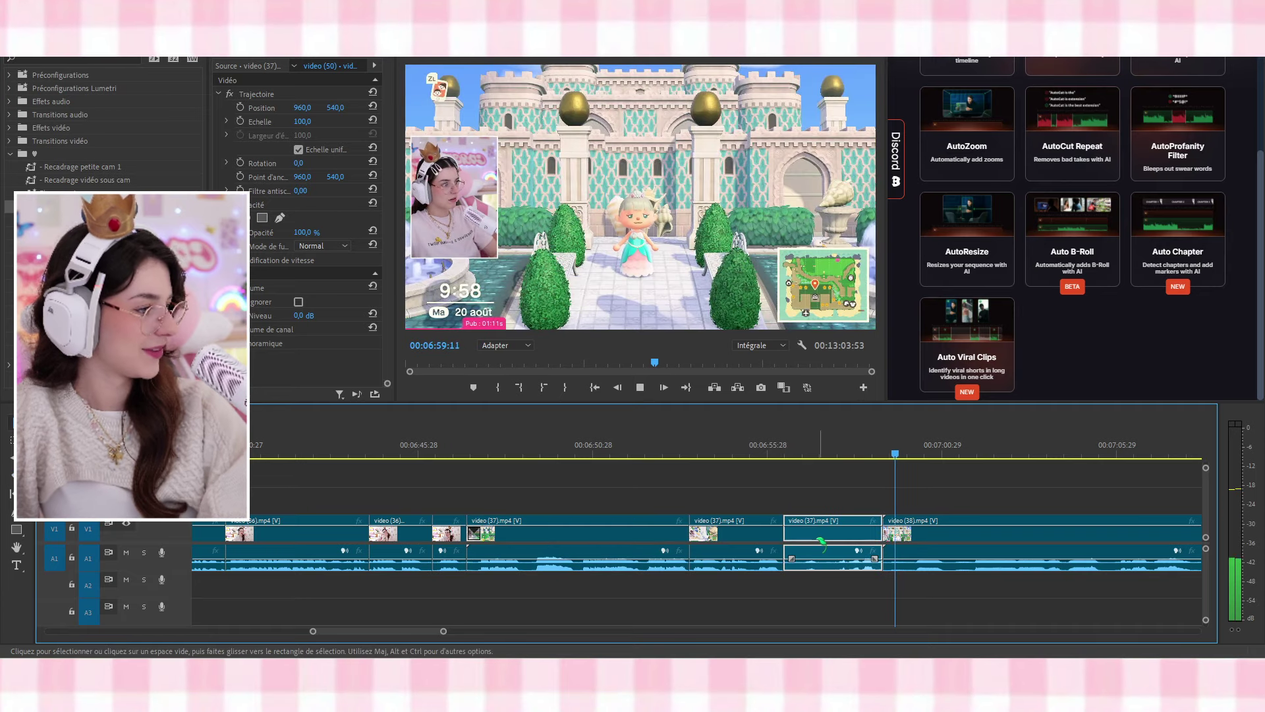
key(shift+Delete)
Split the first video (37) segment at about 00:06:52 and apply the enlarged webcam framing (scale 207) to the part before the cut
drag(582, 453, 524, 462)
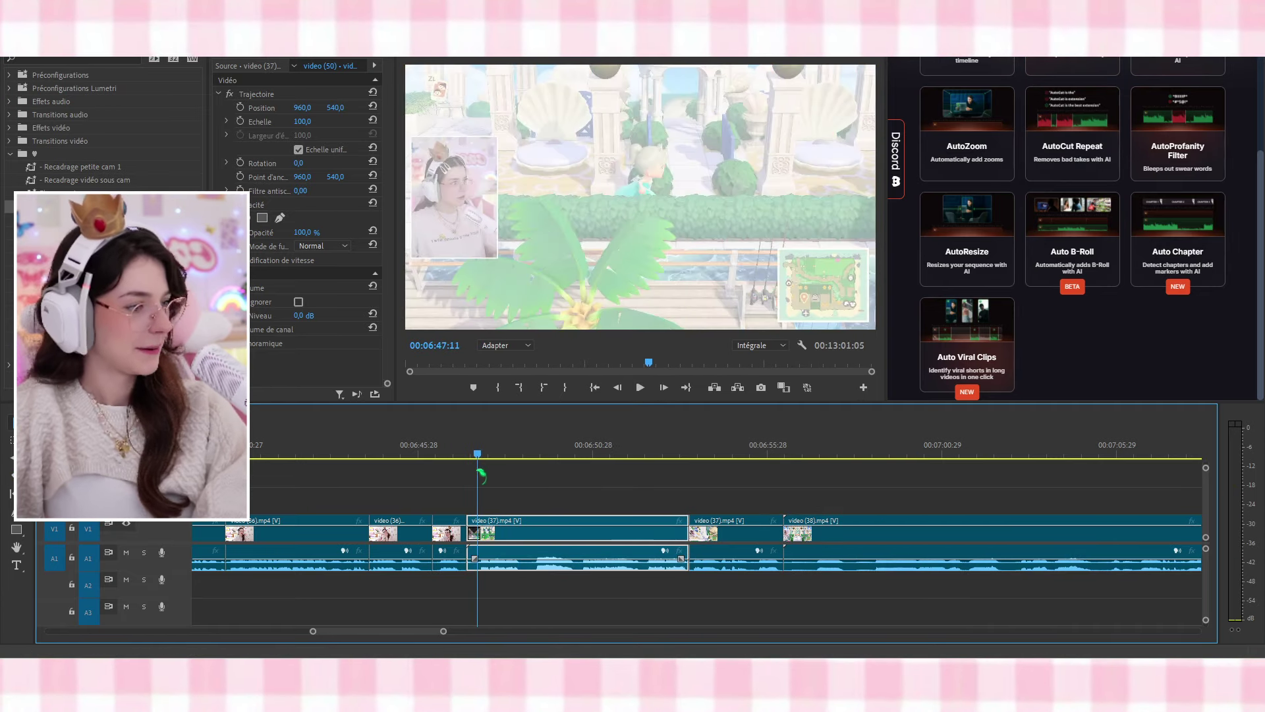
key(space)
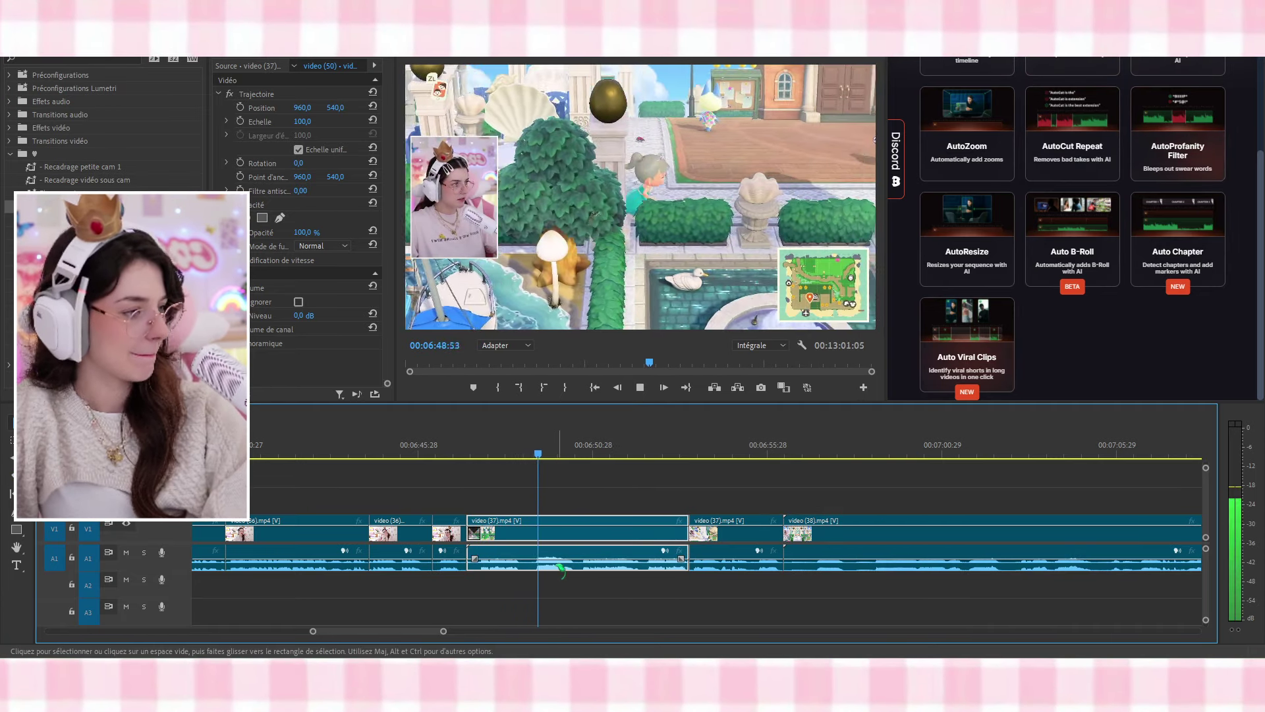
key(c)
key(space)
click(643, 560)
key(v)
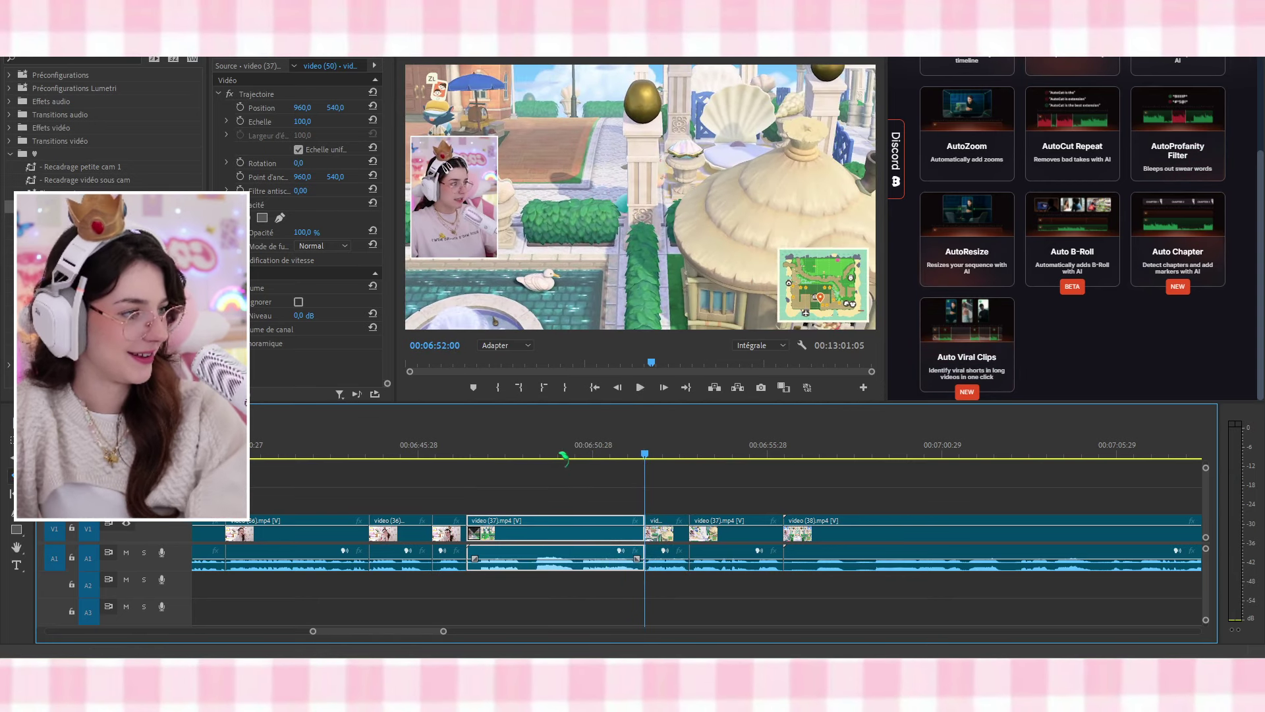
click(560, 455)
key(c)
key(space)
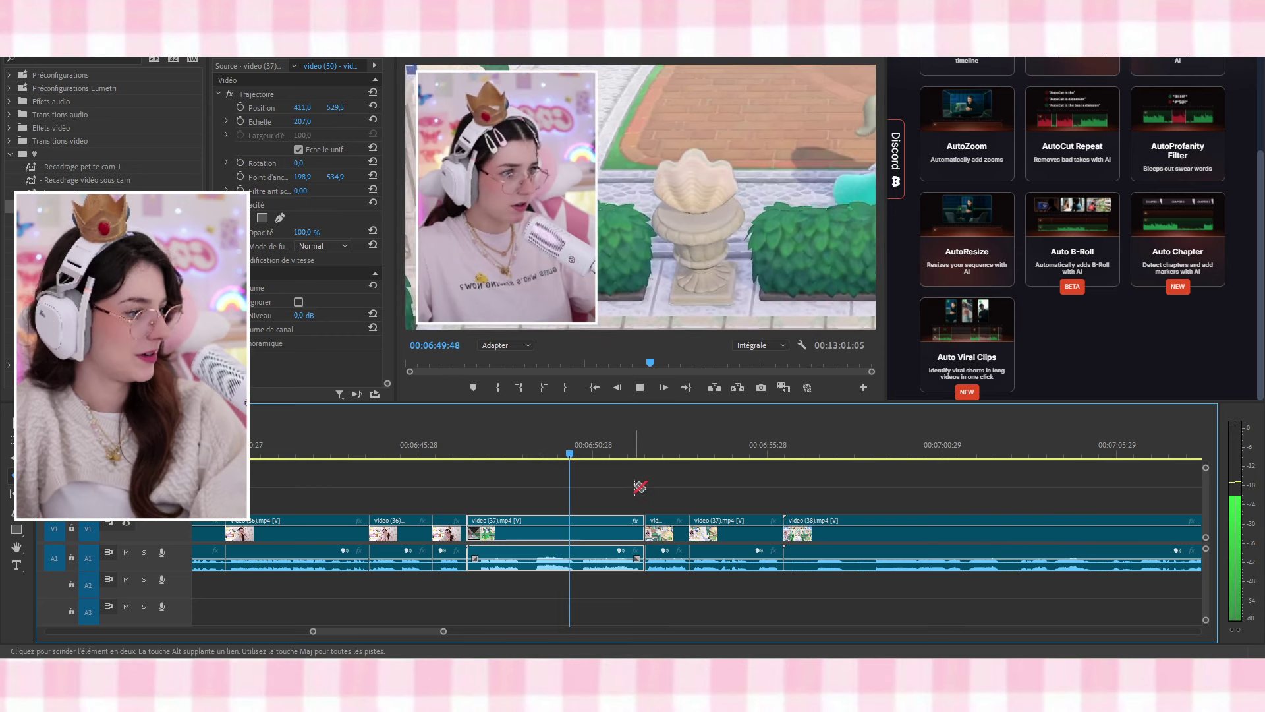
Paste the enlarged webcam framing (scale 207) onto the short video (37) segment starting at about 00:06:52
click(657, 452)
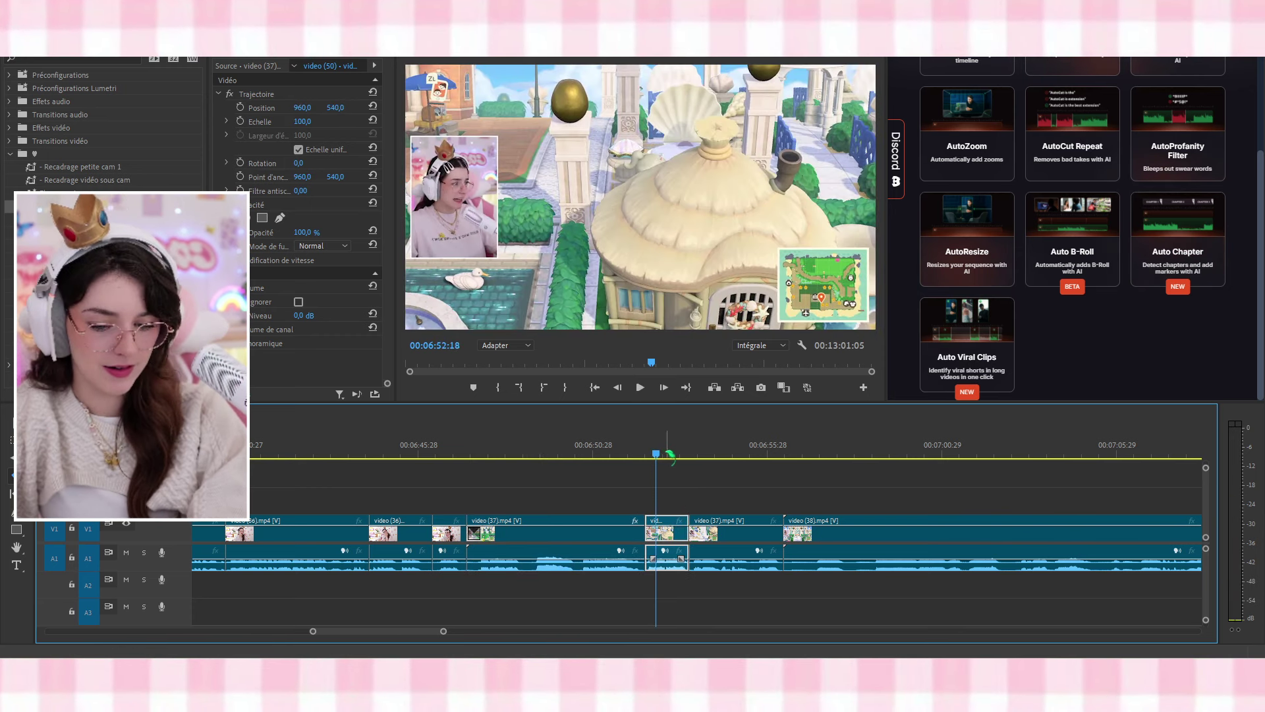
key(ctrl+alt+v)
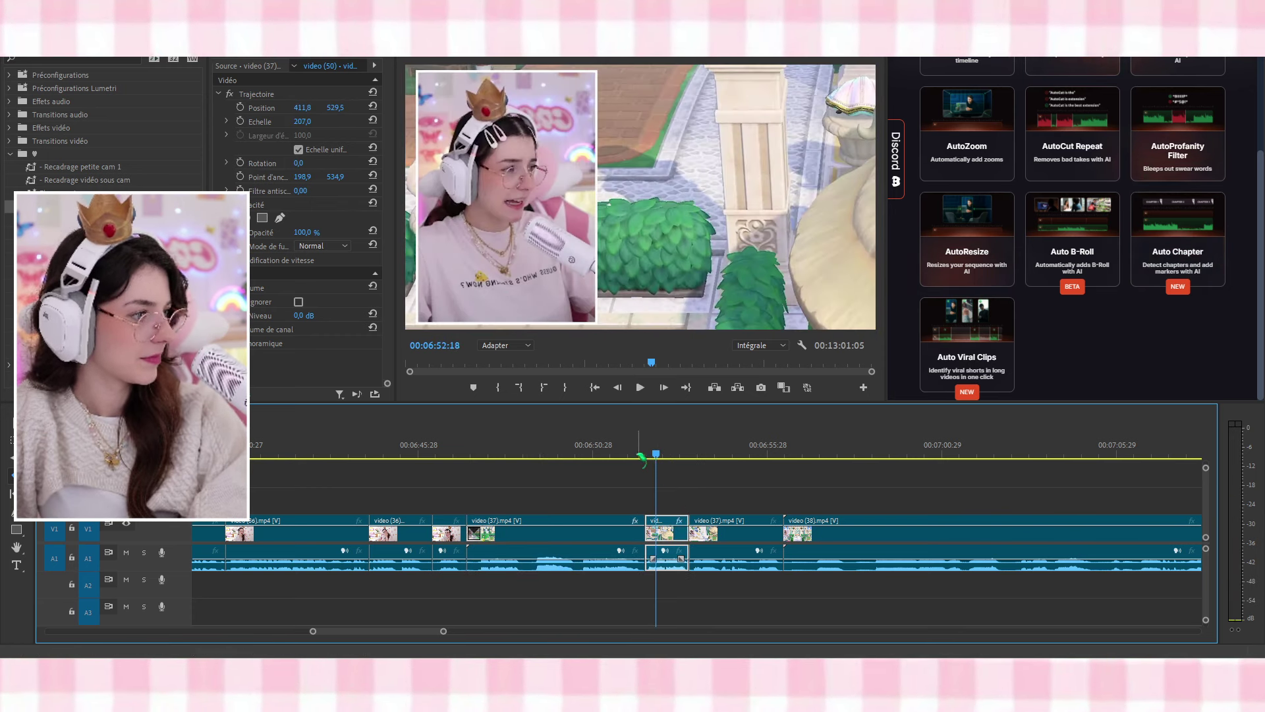
drag(641, 456, 656, 457)
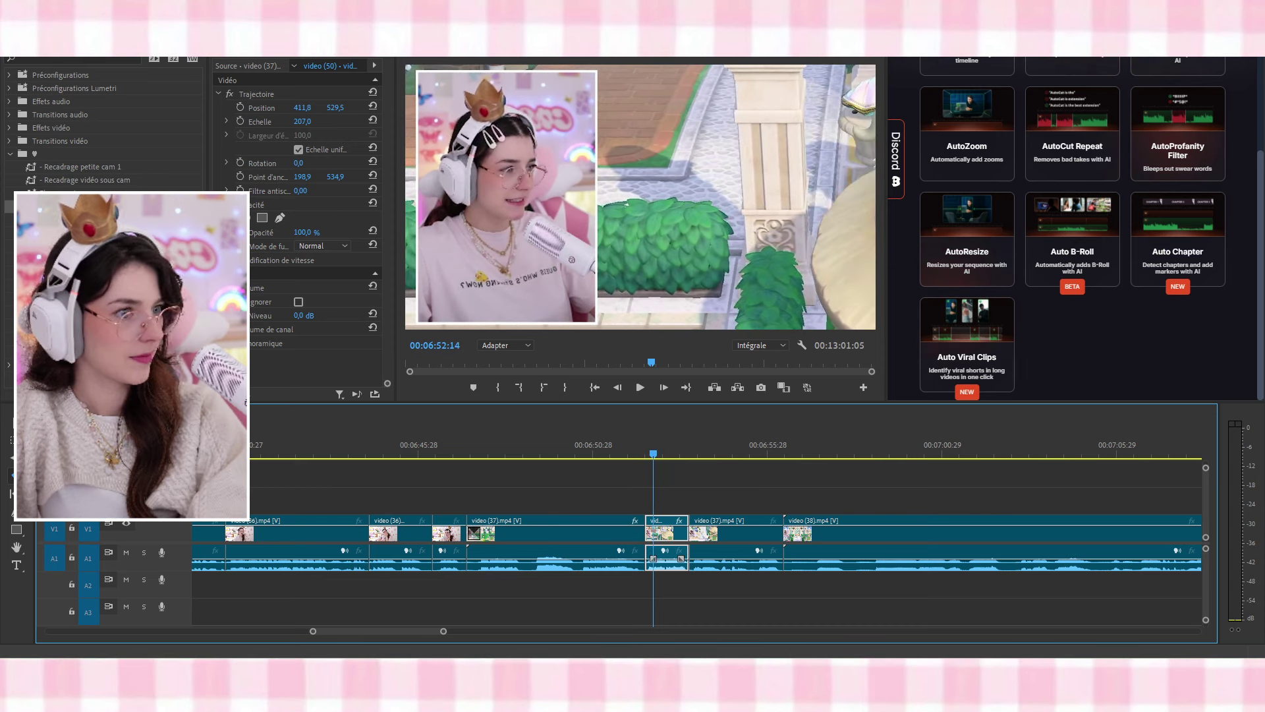
Split the short segment in two, enlarge its first half on the streamer's face to scale 401,6, and play back the result
key(c)
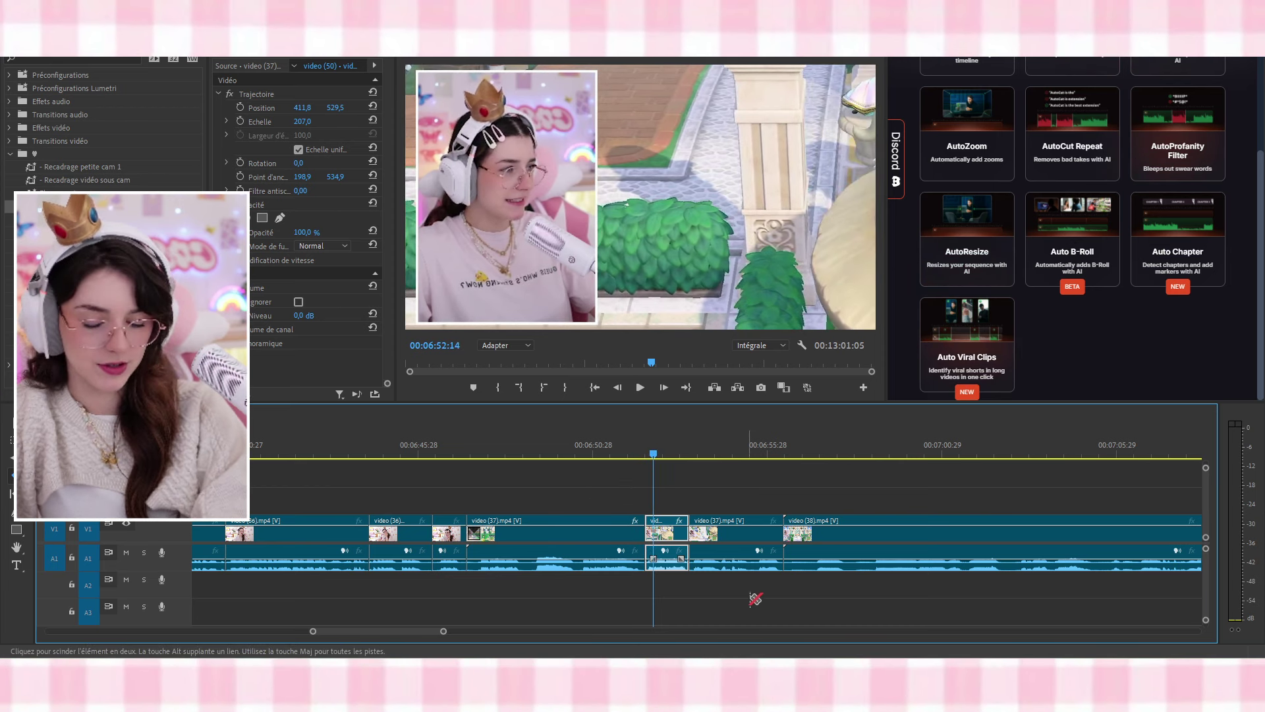
click(667, 565)
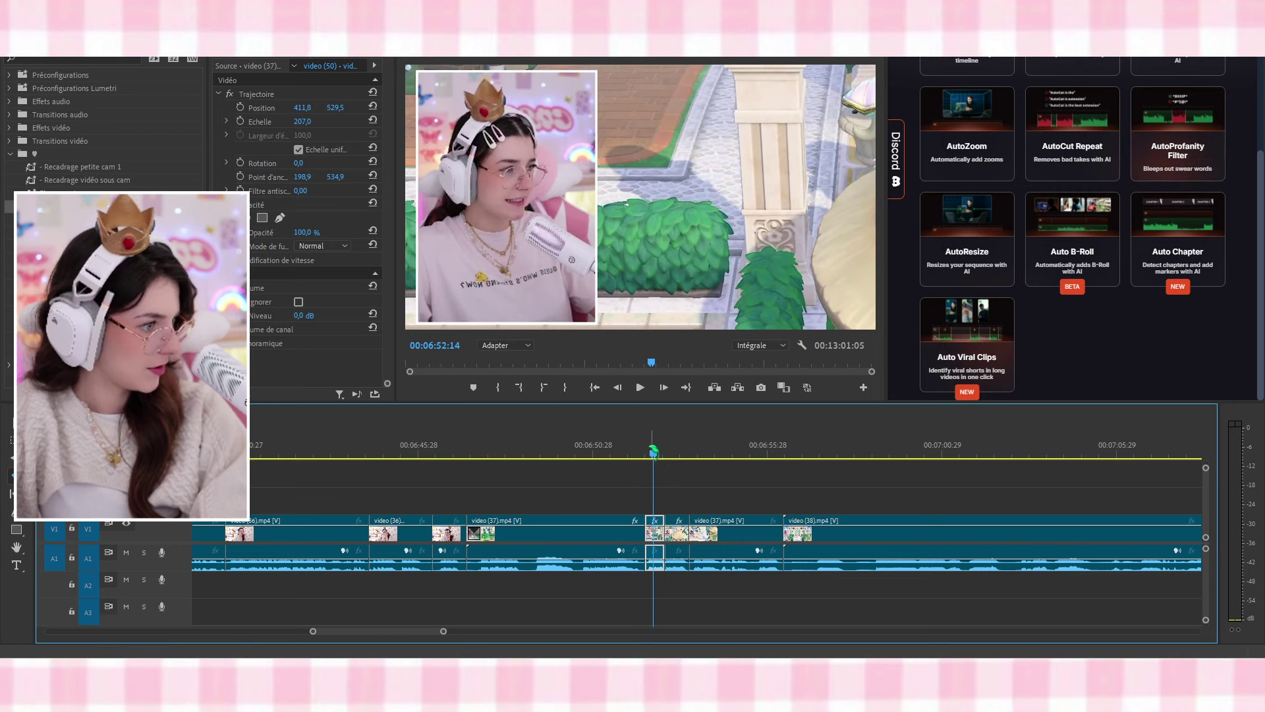
click(507, 230)
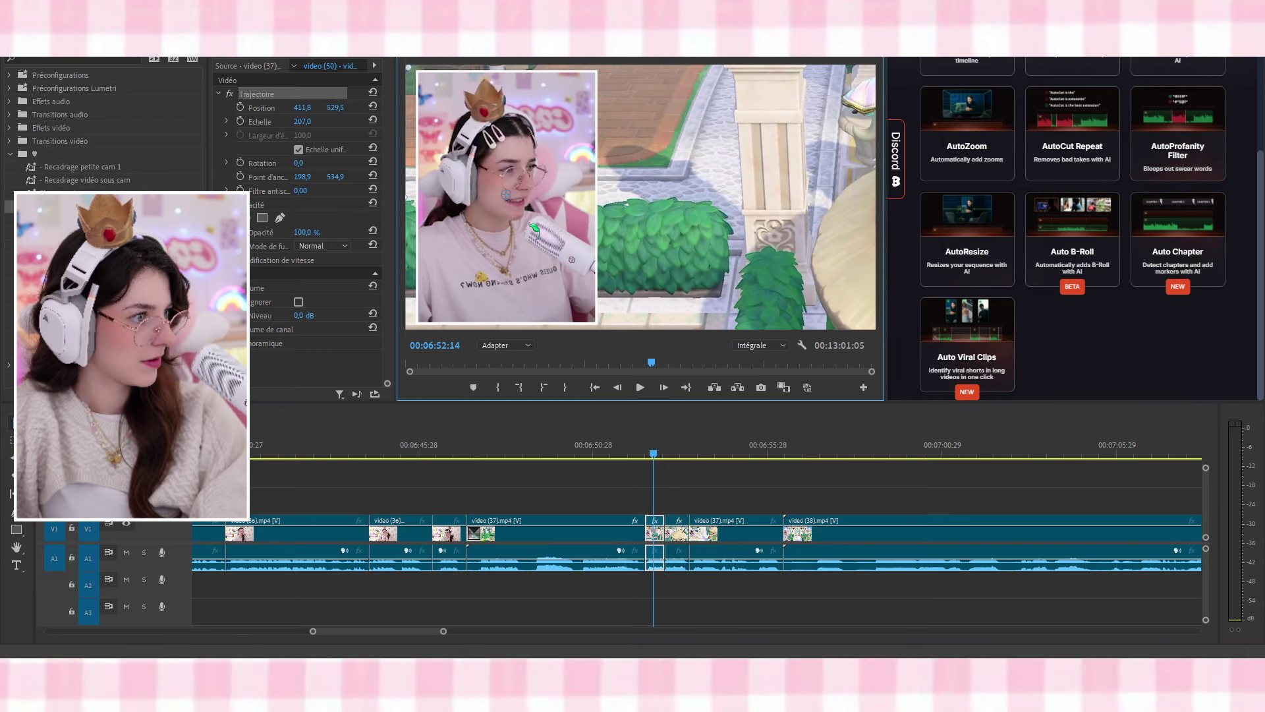
drag(534, 228, 457, 229)
drag(520, 195, 460, 206)
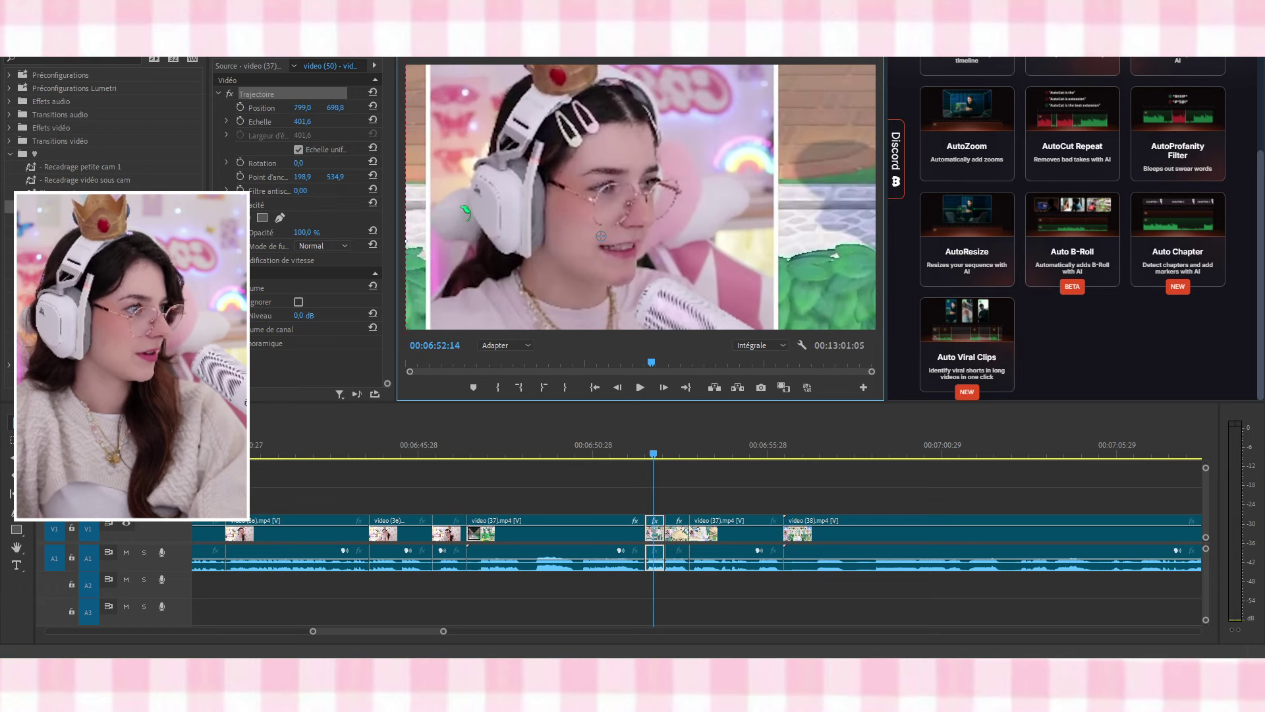
click(632, 454)
click(633, 531)
key(space)
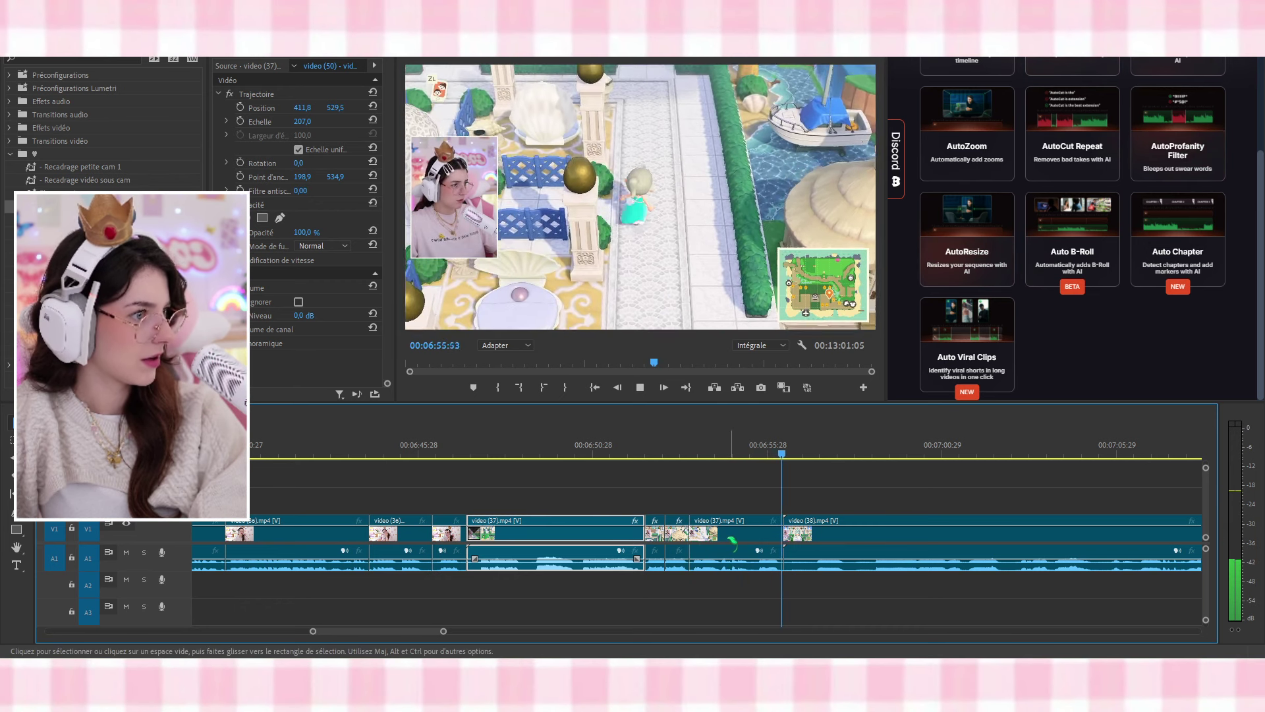
Cut the last video (37) segment at about 00:06:55 and apply the enlarged webcam framing (scale 207) to the piece before video (38)
key(space)
key(c)
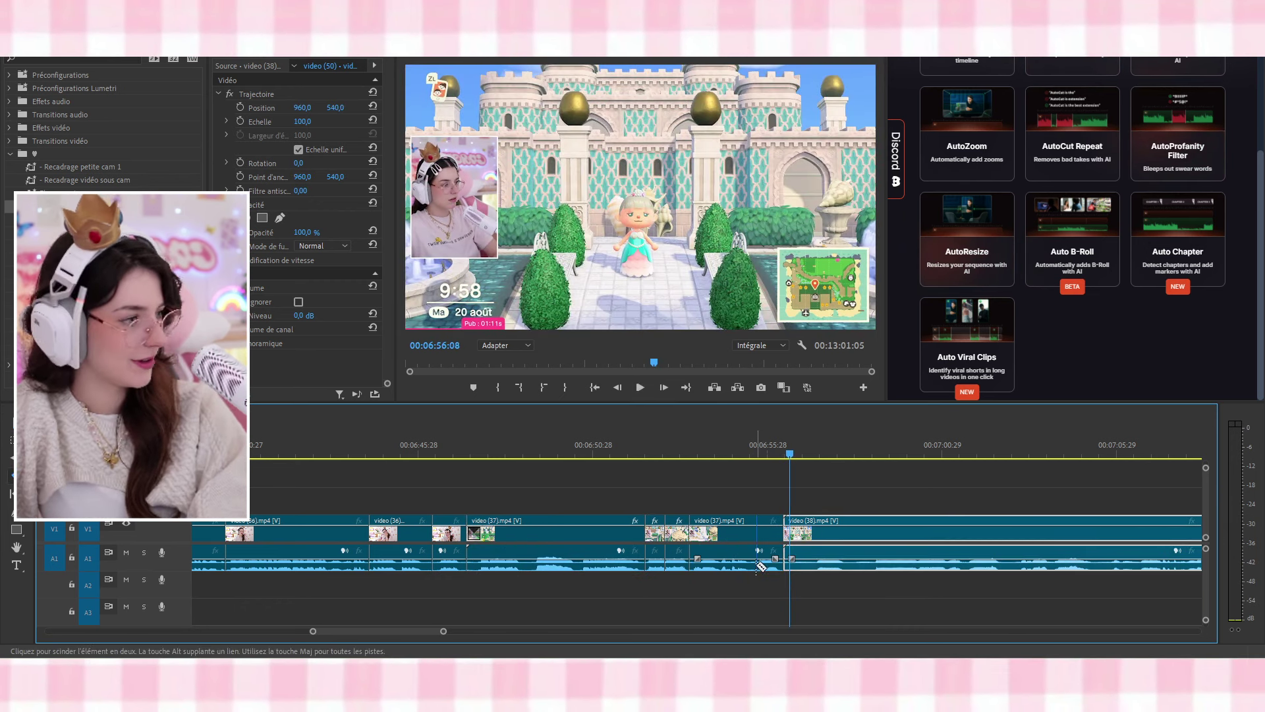
click(775, 448)
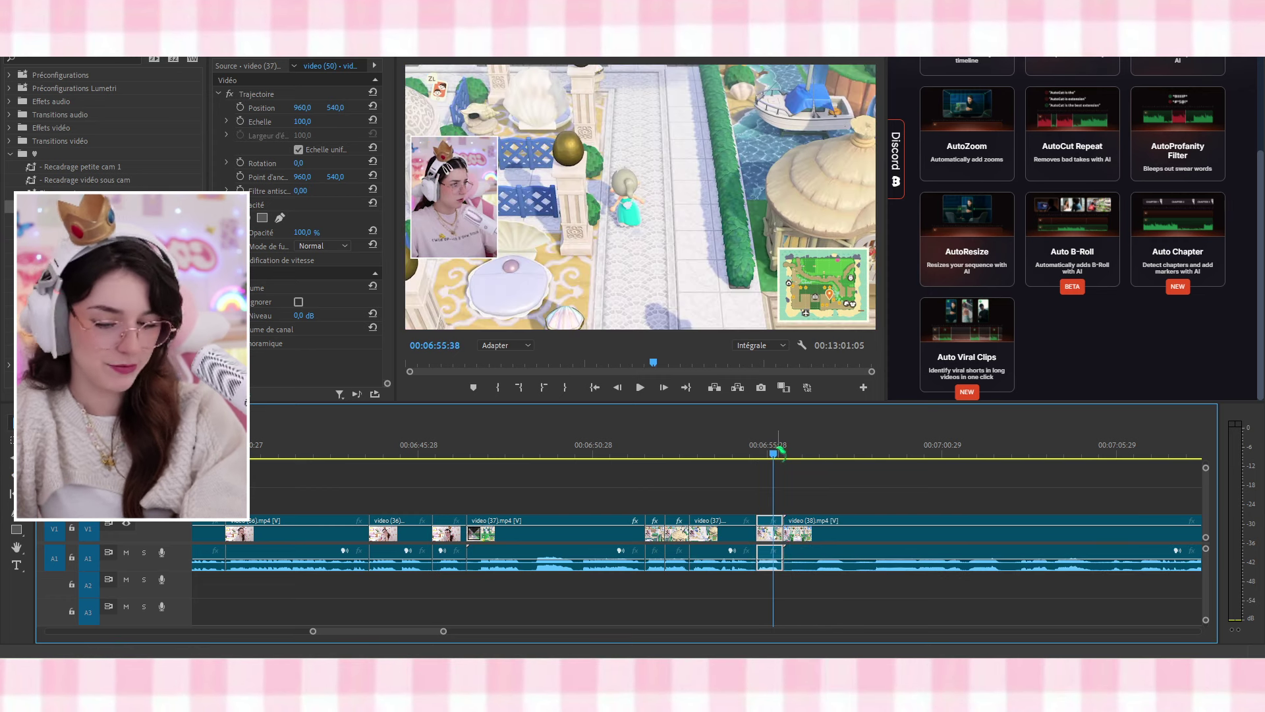
key(space)
key(v)
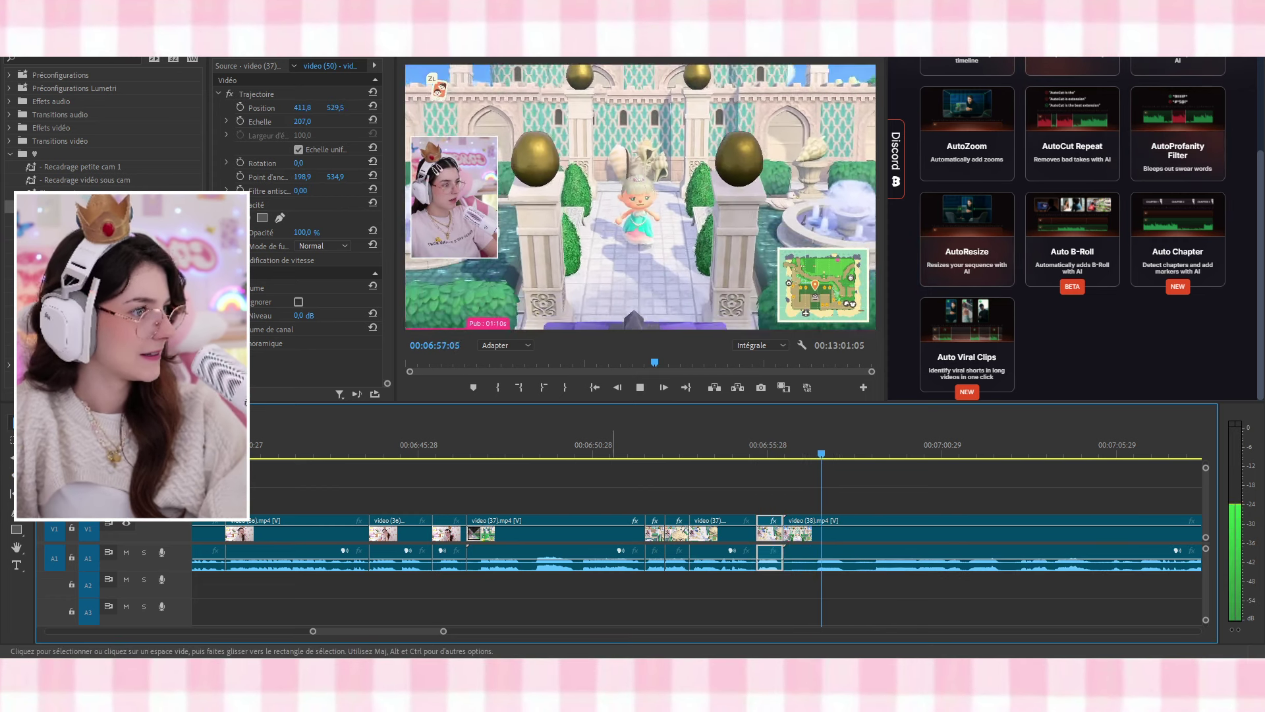
Add the video transition at the start of video (38) and between video (38) and video (39), accepting repeated frames
drag(73, 207, 785, 535)
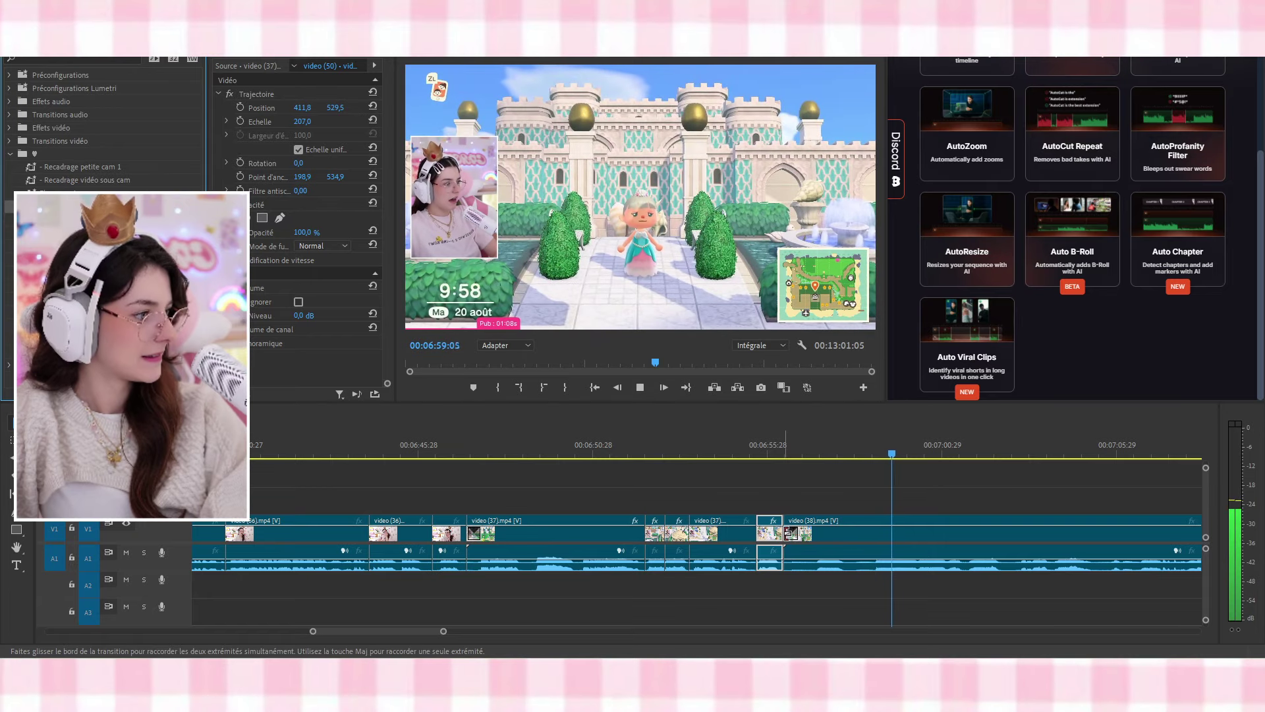
scroll(842, 555, down, 6)
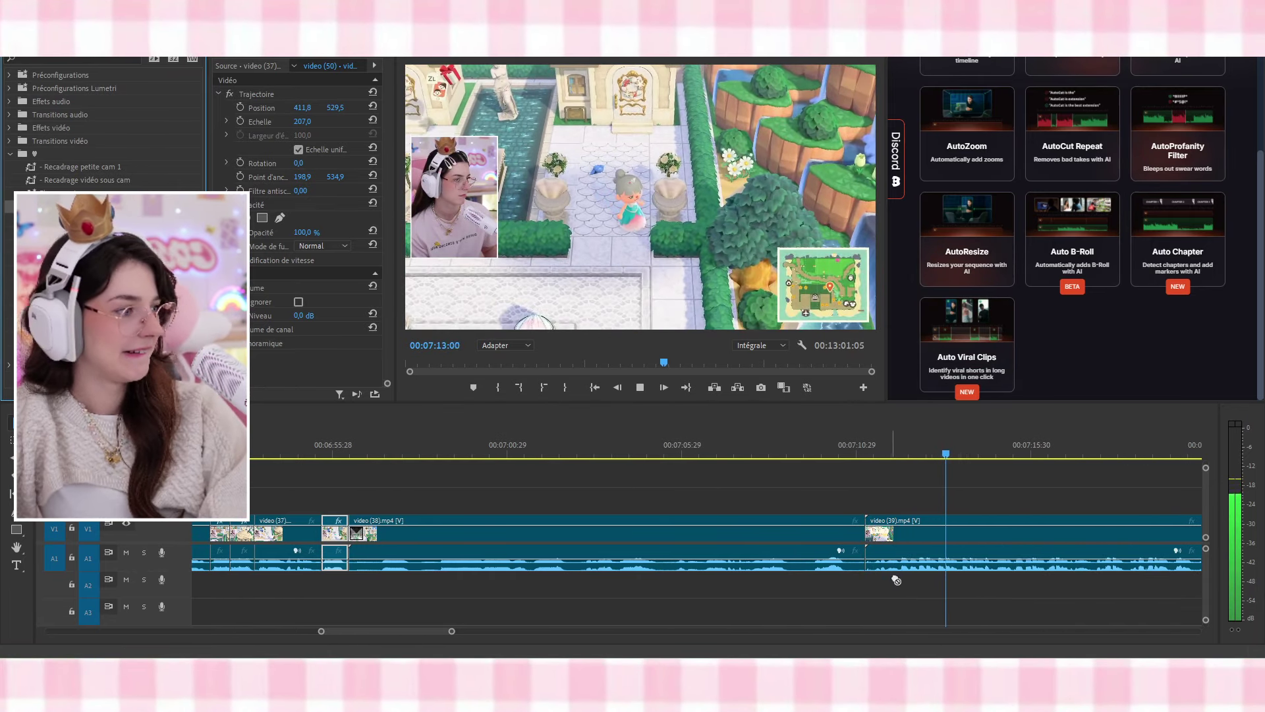
drag(896, 580, 866, 532)
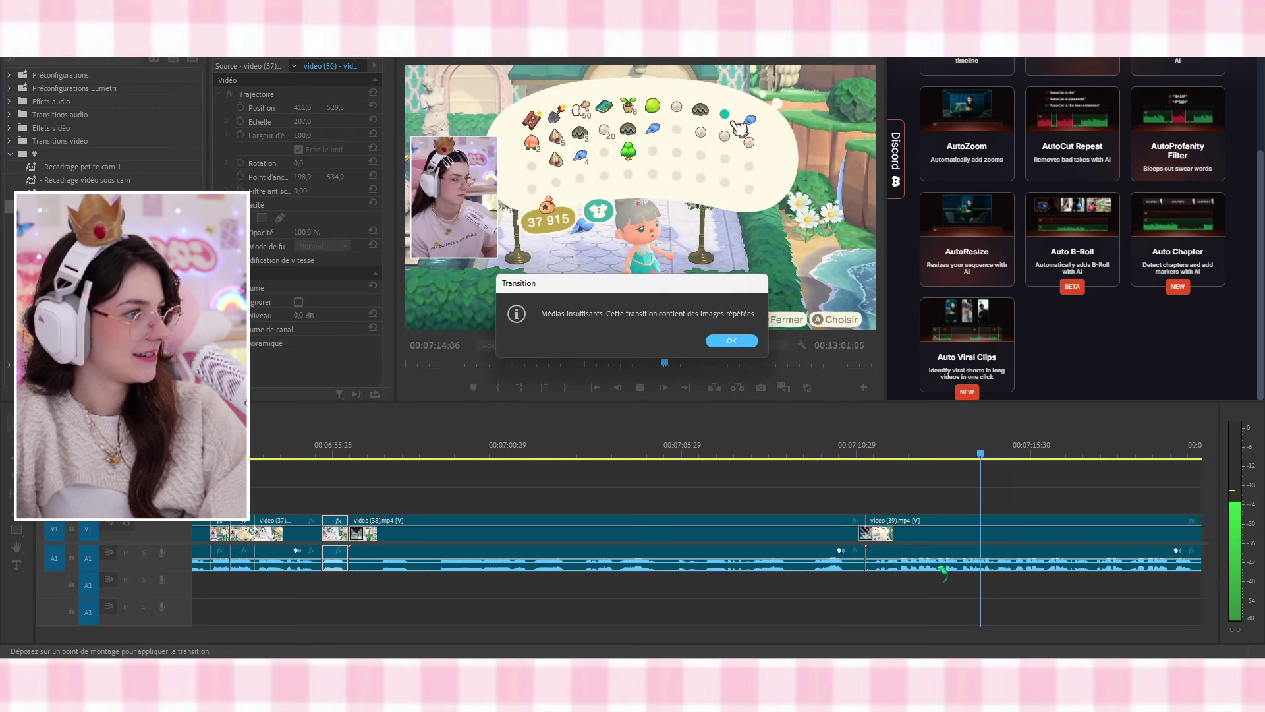
click(729, 342)
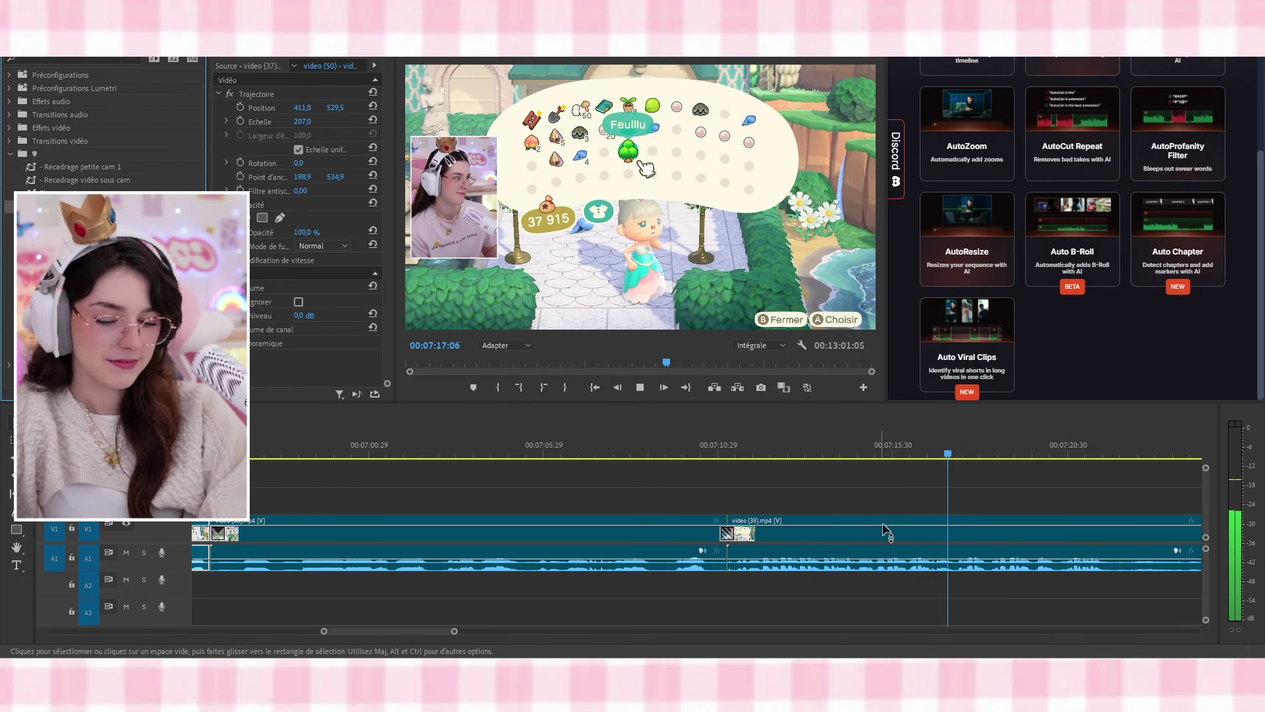
Cut the video (39) clip at about 00:07:21
click(826, 565)
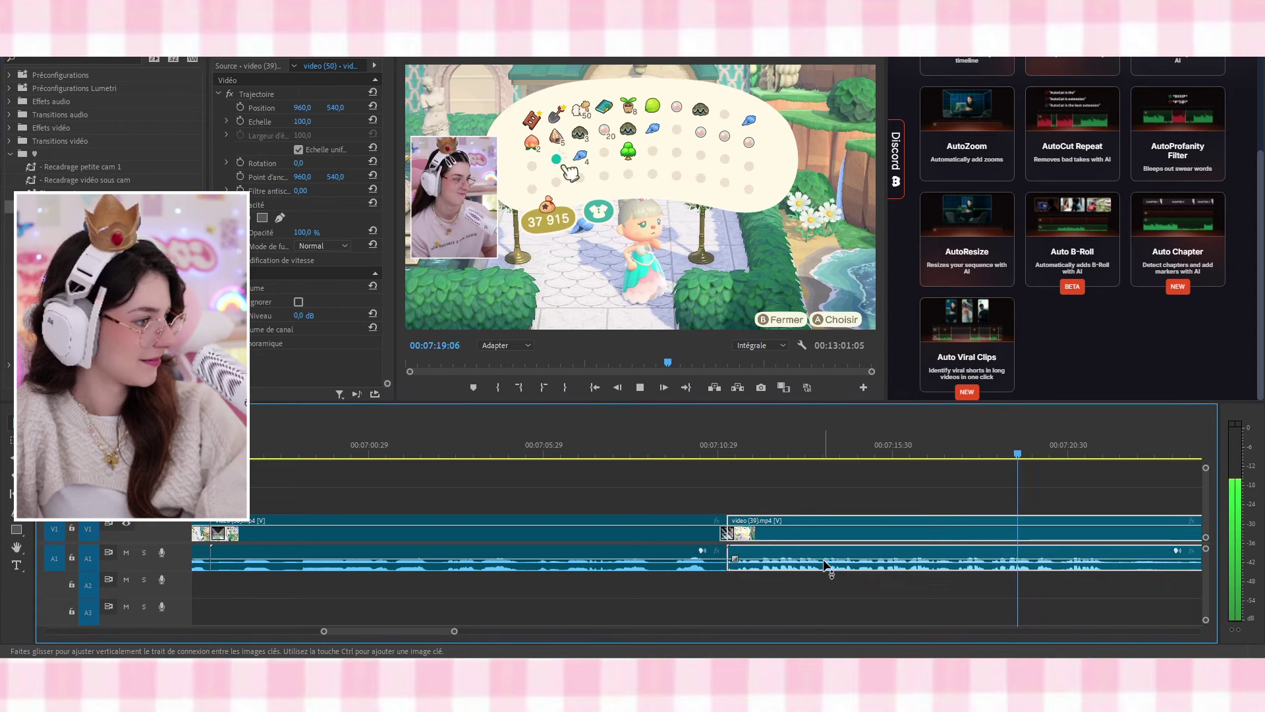
key(c)
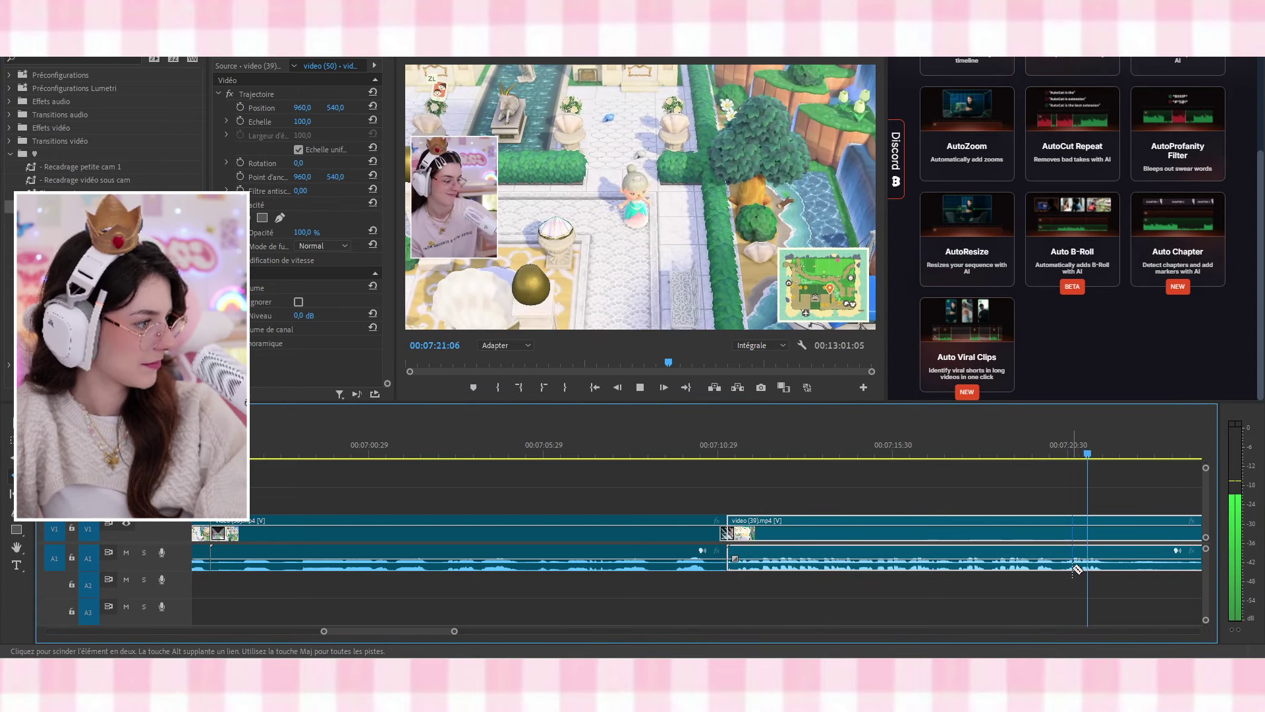
click(1081, 567)
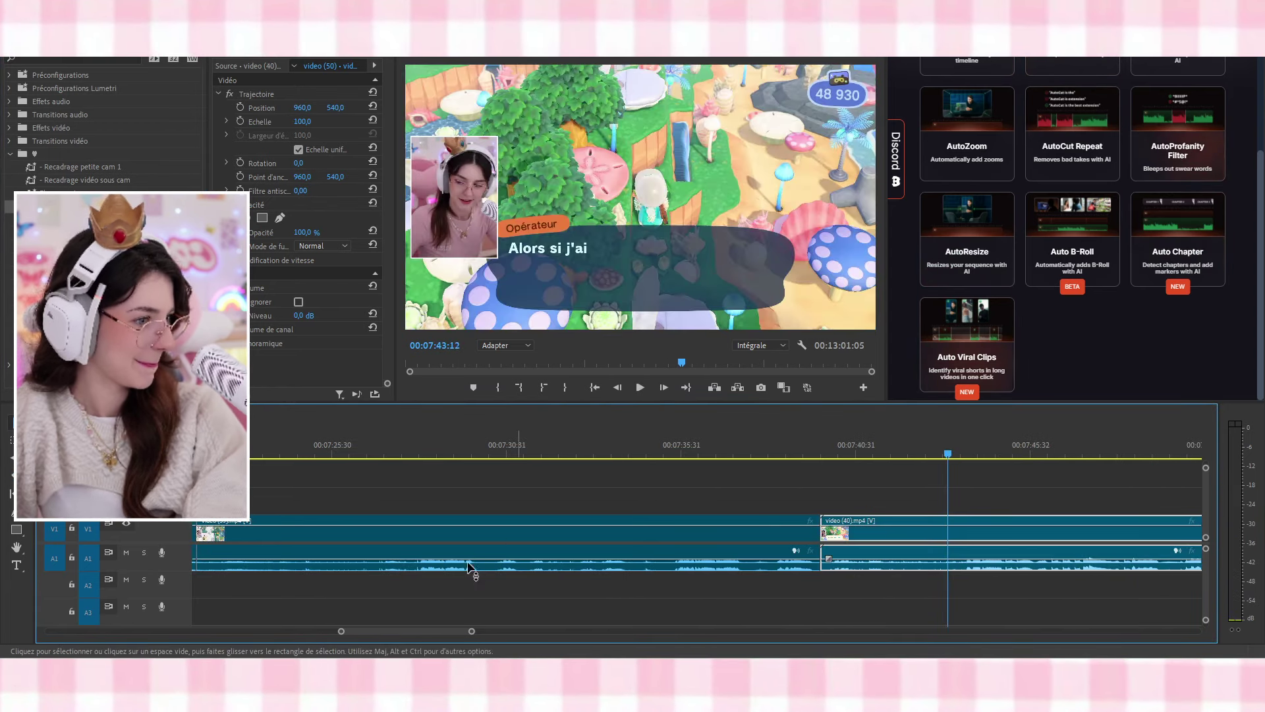
Split the first video (39) segment at about 00:07:13 and apply the enlarged webcam framing (scale 207) to its second part
scroll(470, 568, up, 10)
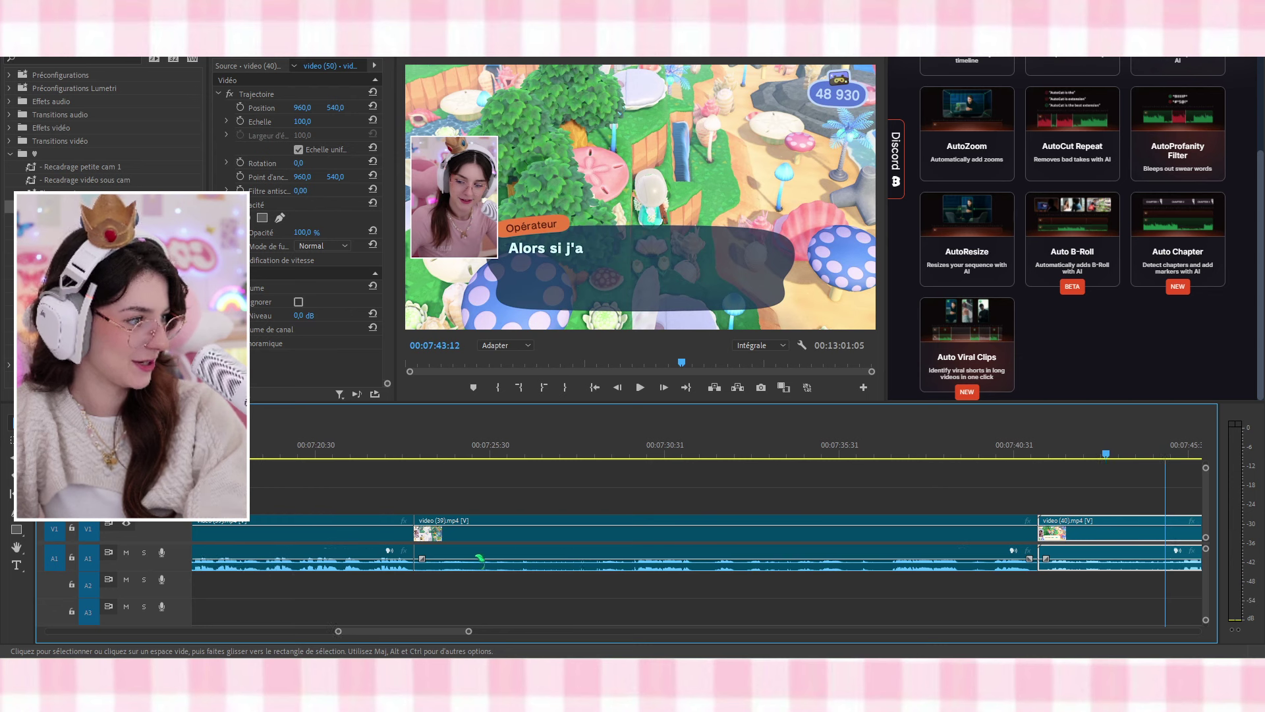
click(489, 455)
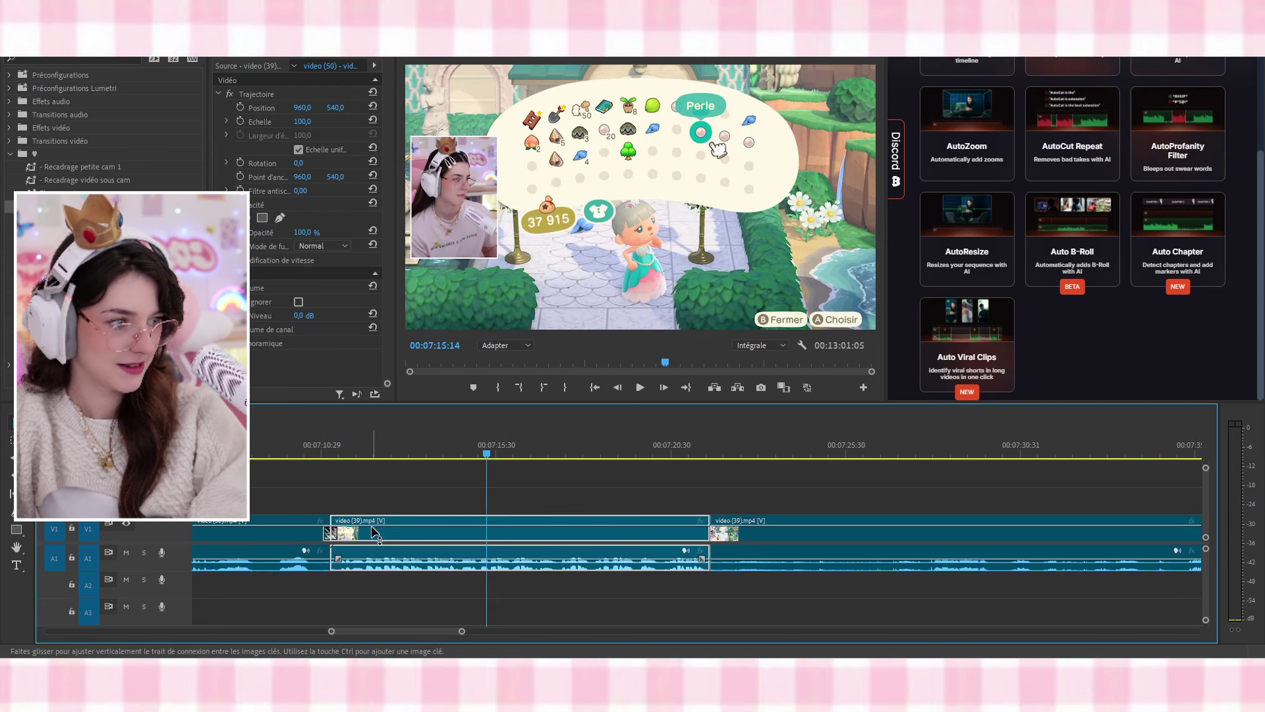
key(c)
click(422, 568)
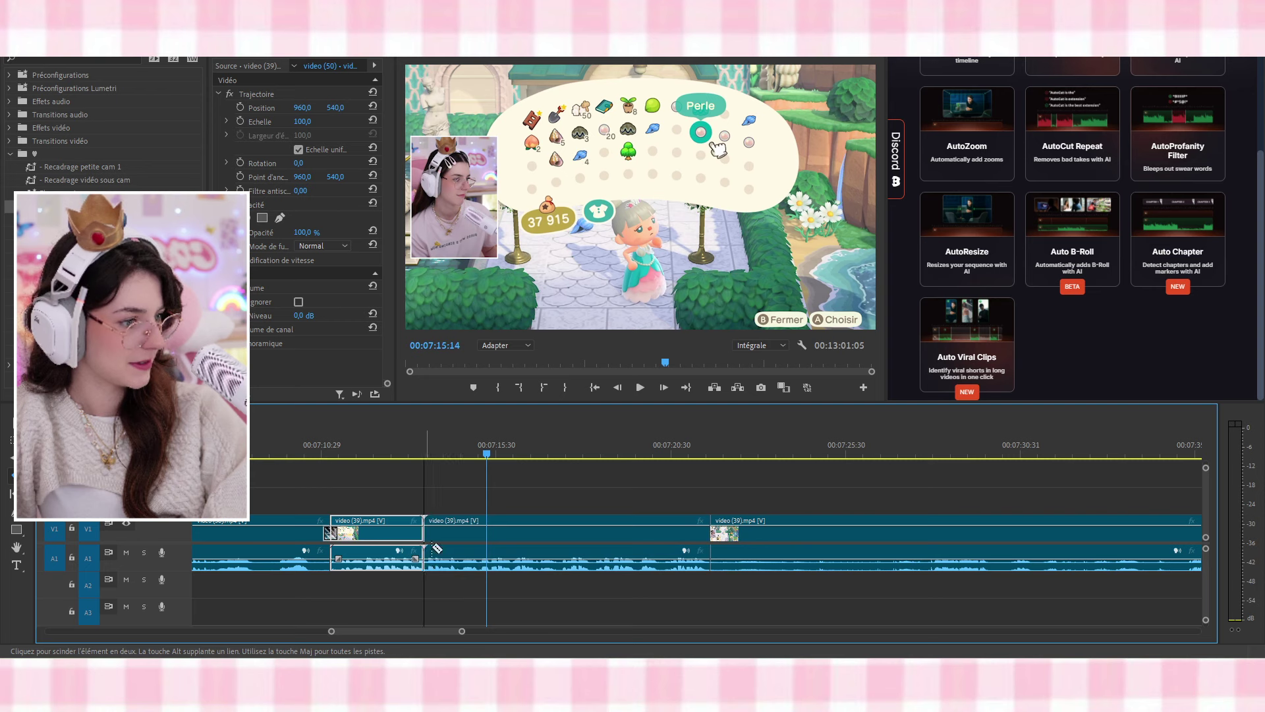
key(v)
click(520, 540)
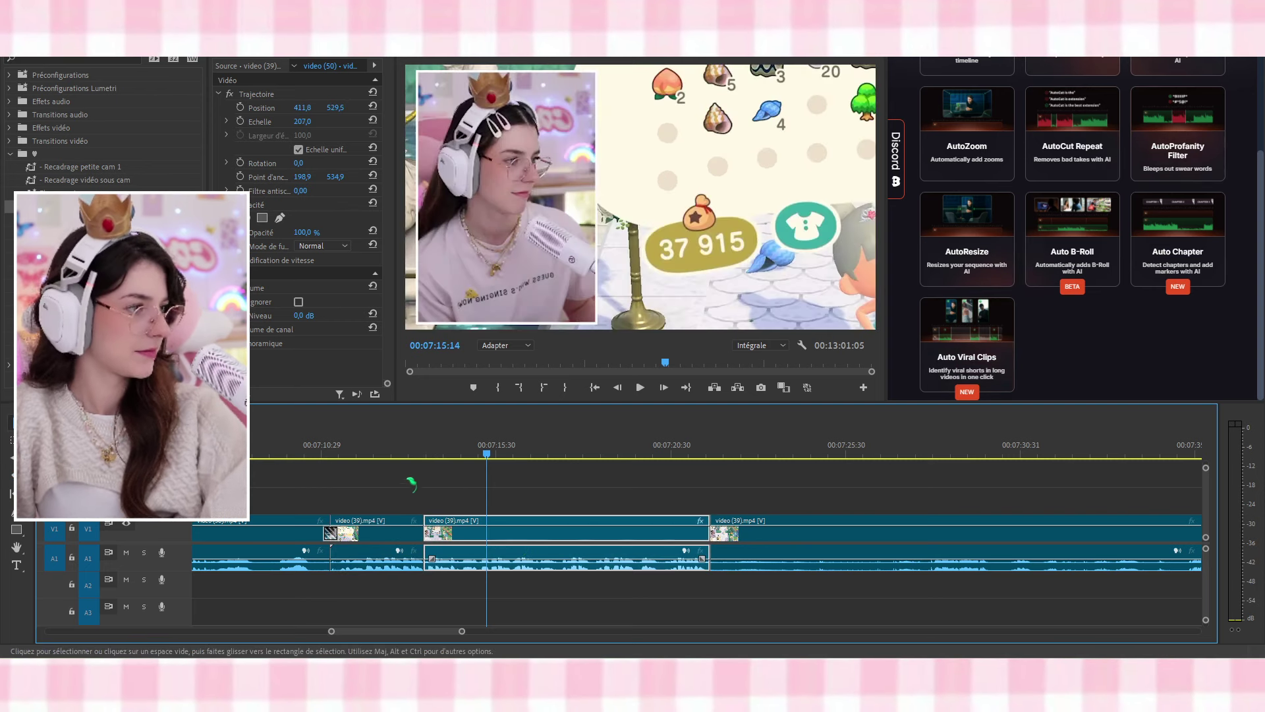
Play through video (39) and cut its last segment at about 00:07:22 and 00:07:30
click(385, 452)
key(space)
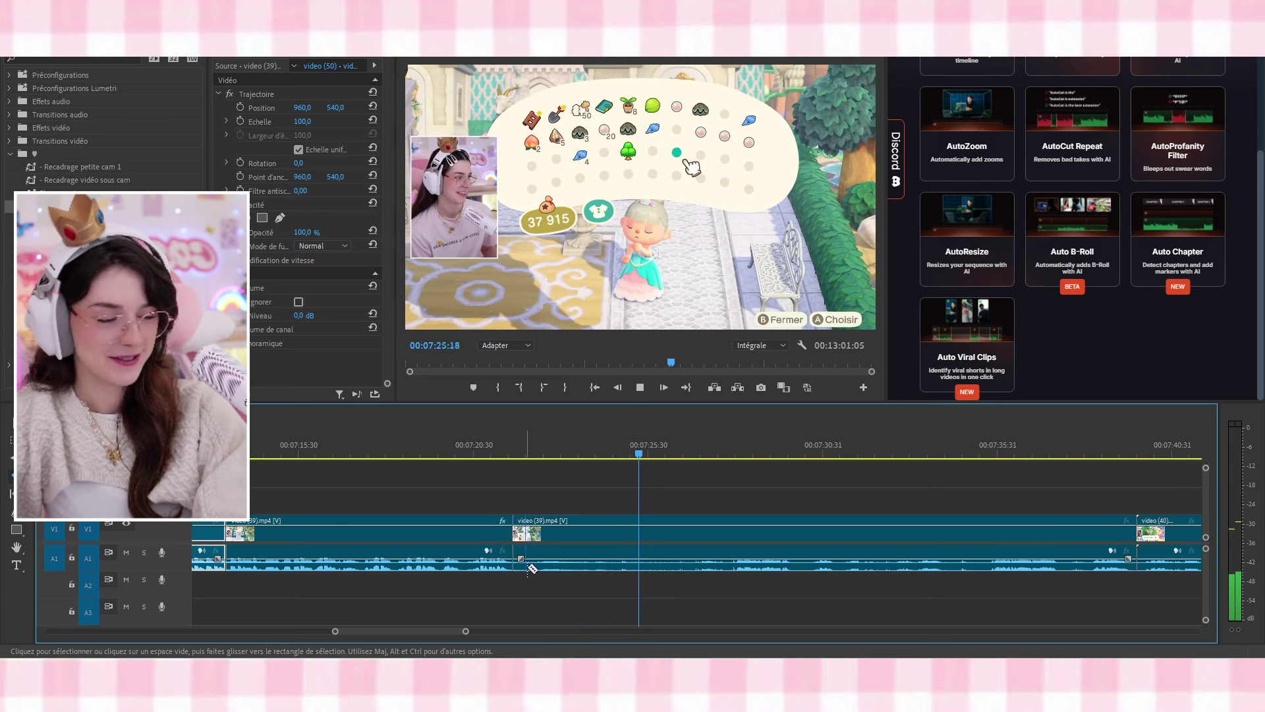
key(c)
click(534, 568)
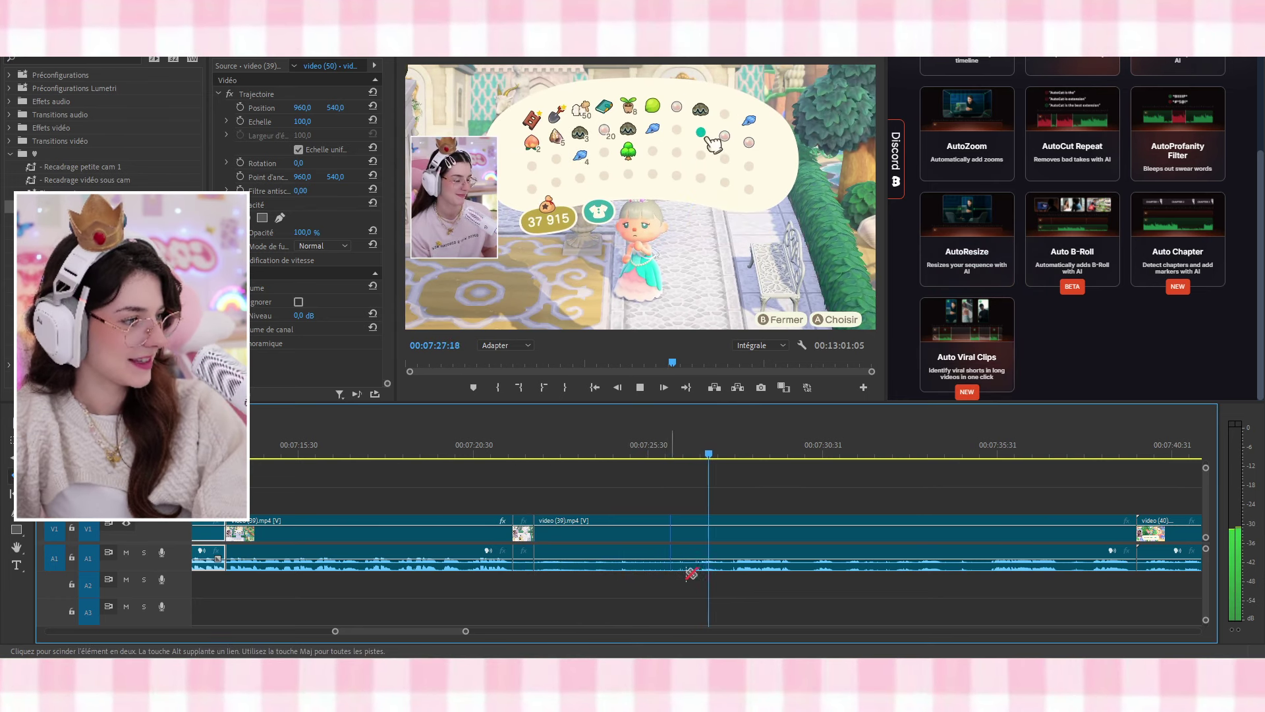
click(801, 568)
Apply the enlarged webcam framing (scale 207) to the video (39) segment between the two new cuts and play on through the following segment
key(space)
click(669, 453)
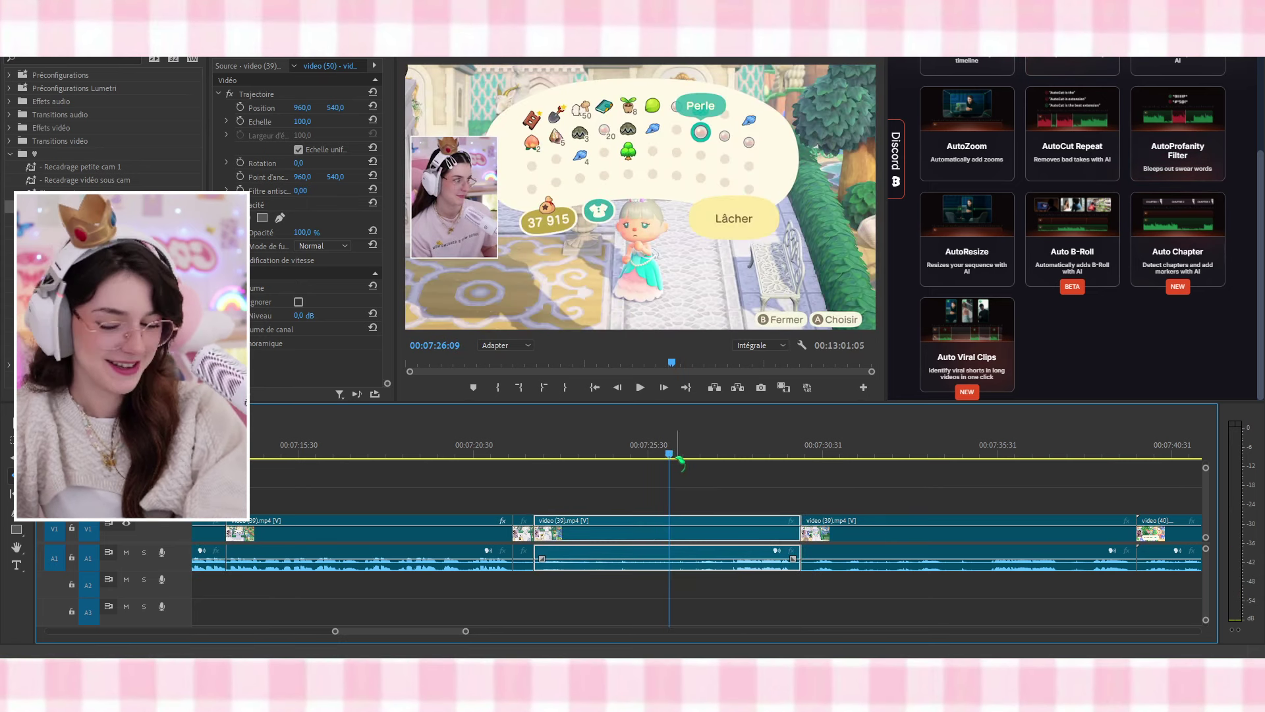
key(space)
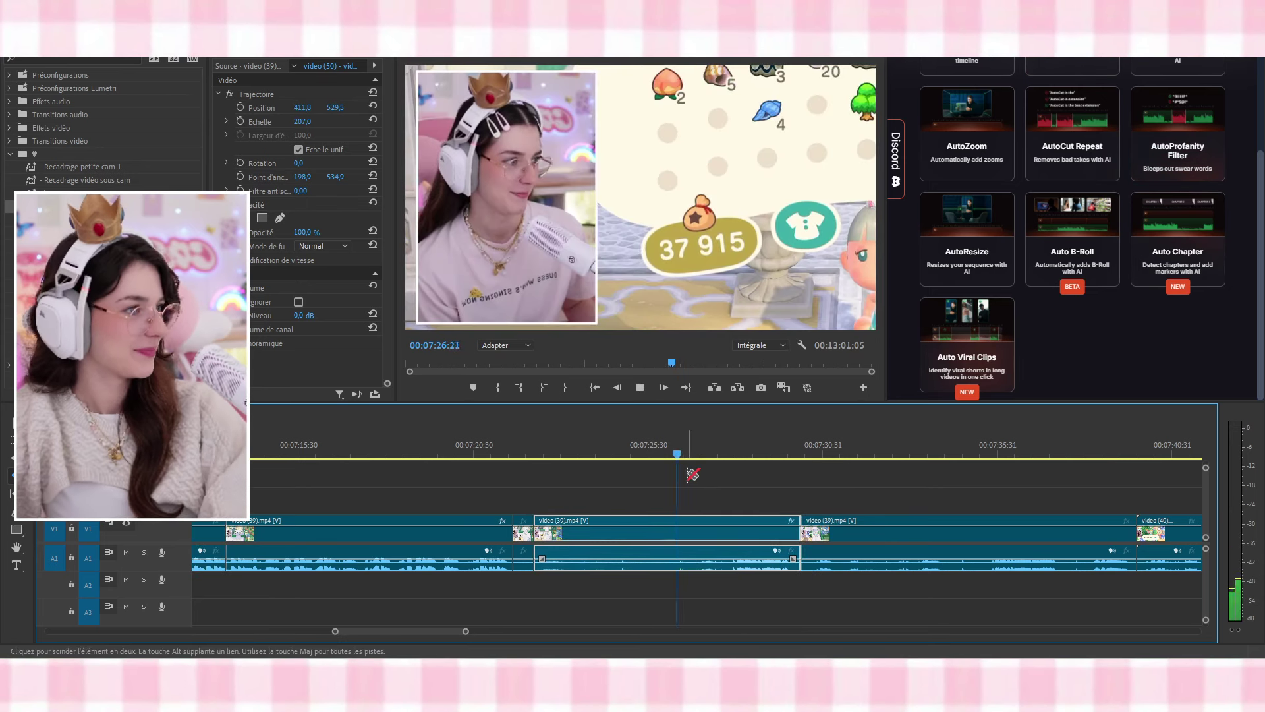
click(815, 446)
scroll(898, 488, down, 5)
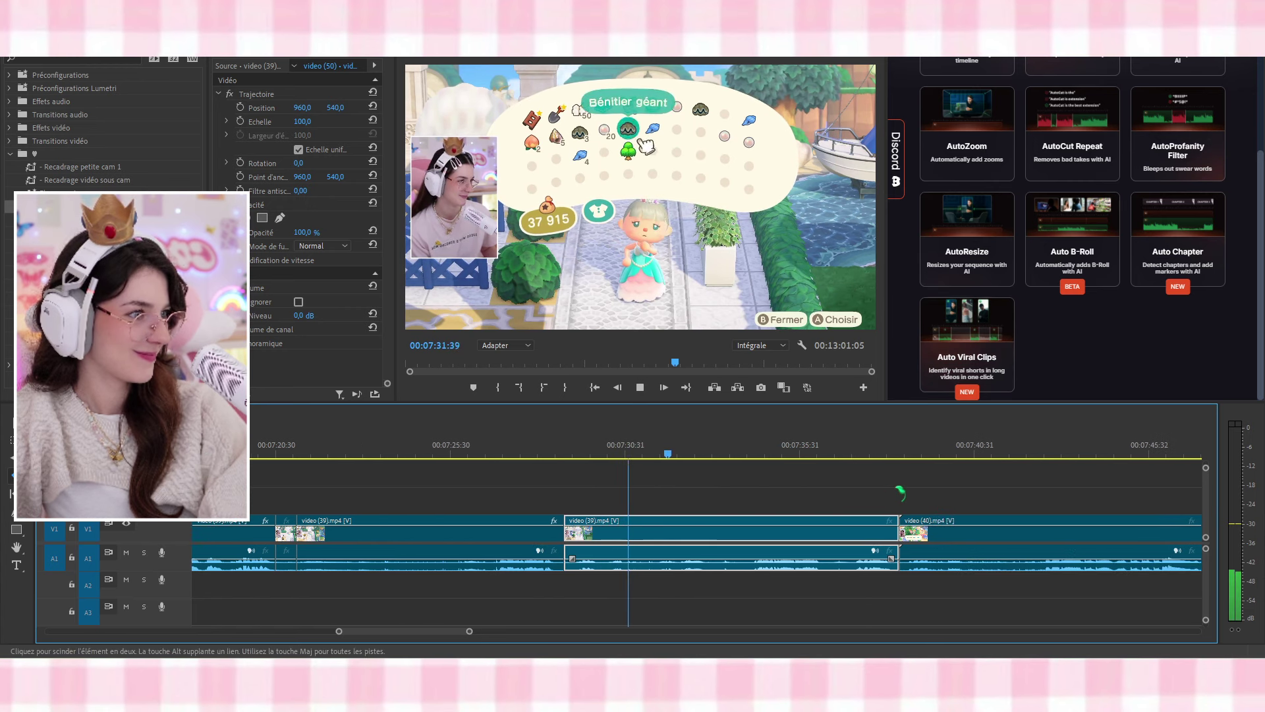
scroll(901, 490, down, 1)
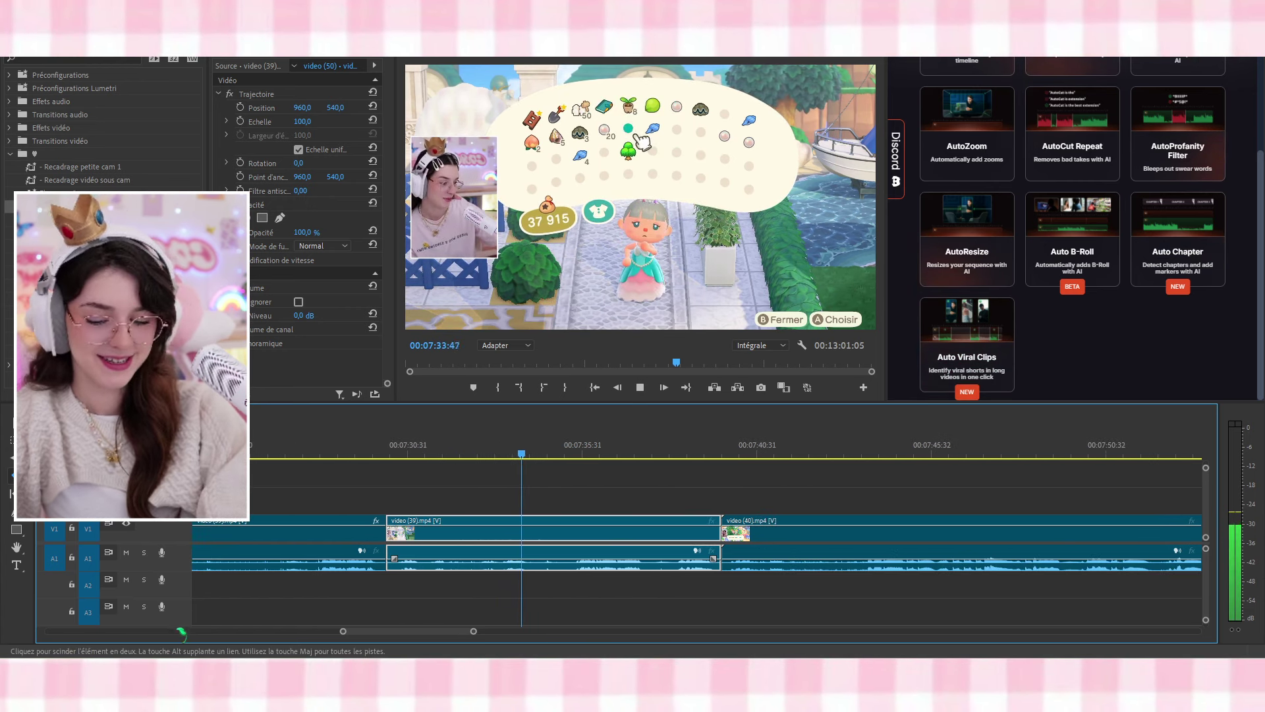
Cut the last video (39) segment at about 00:07:31, 00:07:35 and 00:07:37 while it plays
click(446, 564)
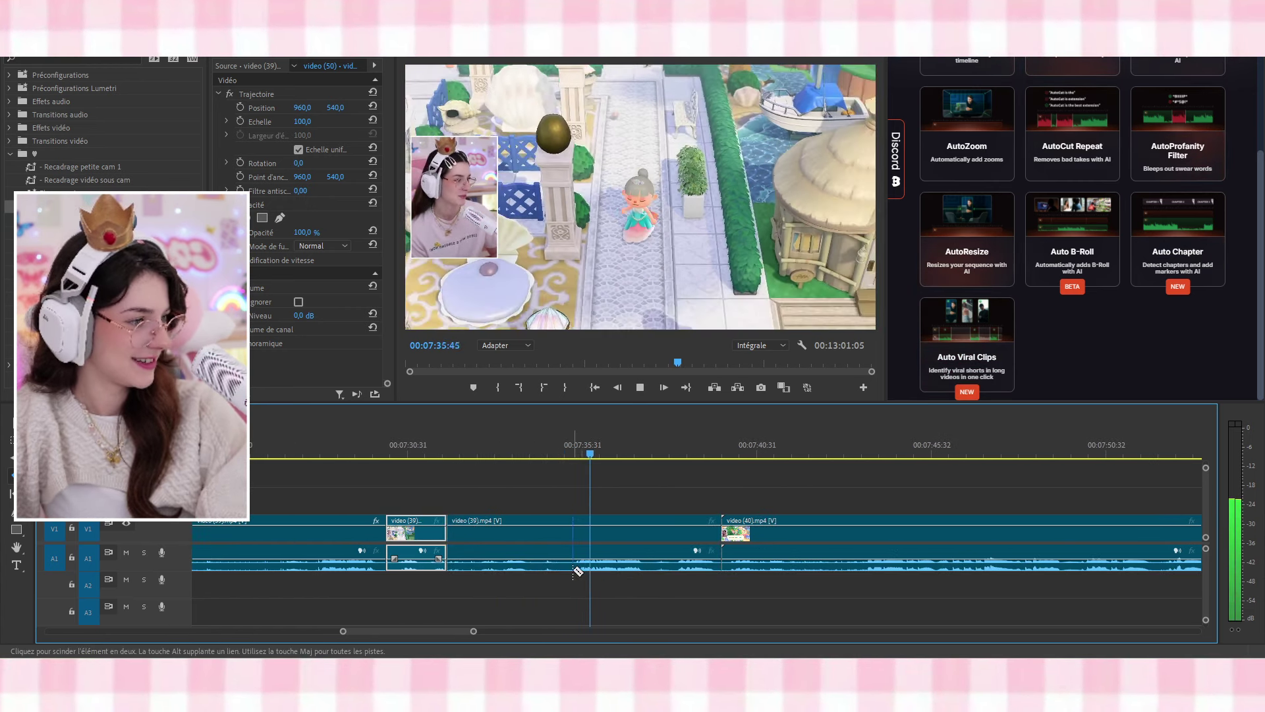
click(573, 564)
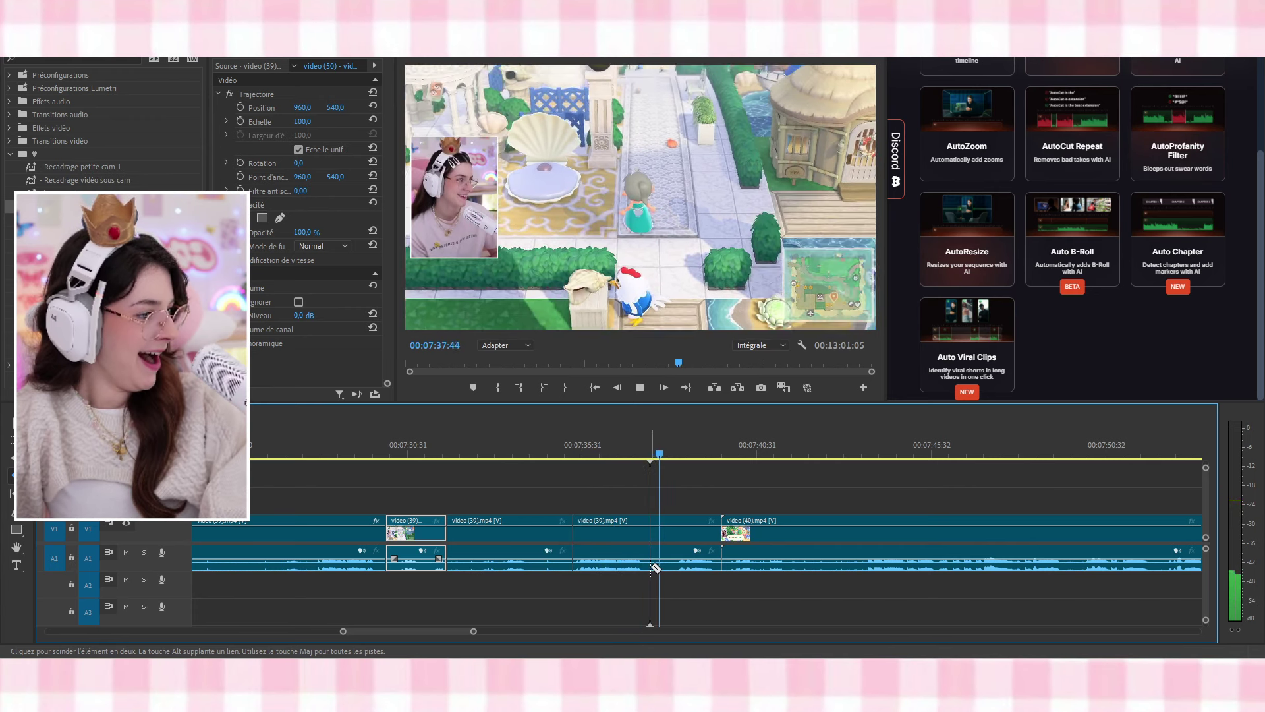
click(652, 565)
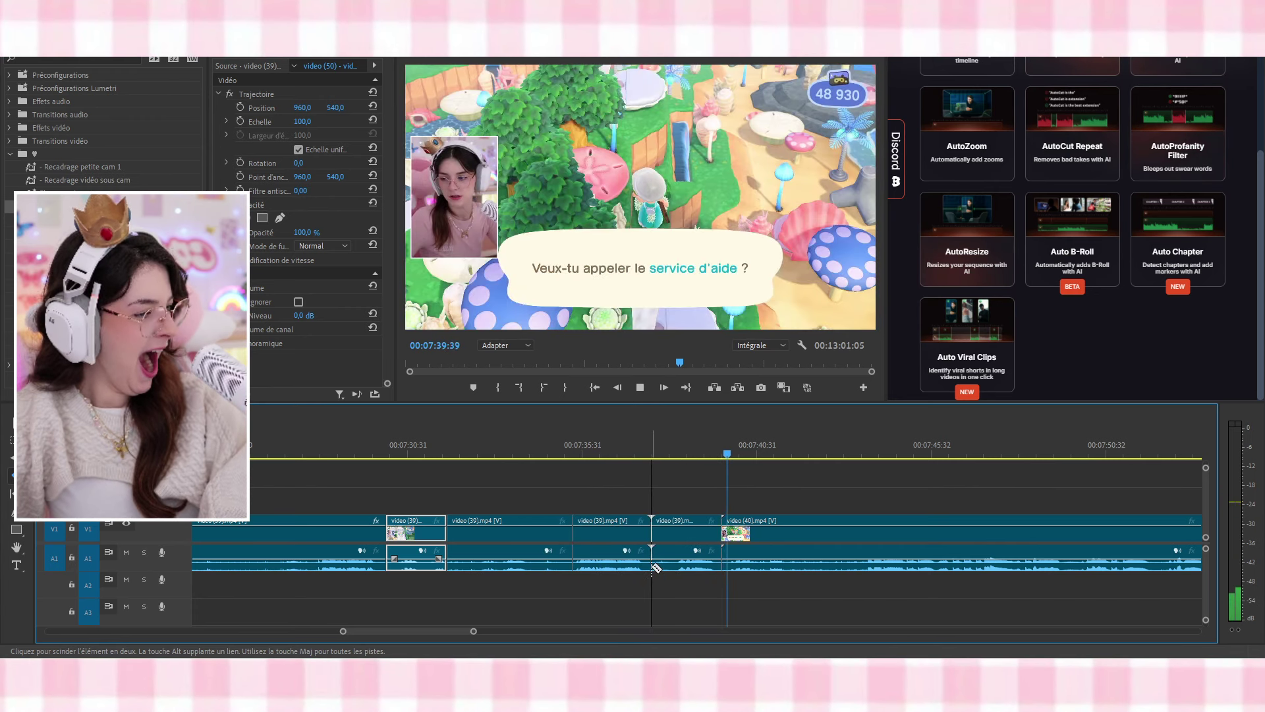
Ripple-delete the video (39) part after the 00:07:37 cut and the part between the 00:07:31 and 00:07:35 cuts
key(space)
key(v)
click(680, 546)
key(shift+Delete)
click(526, 534)
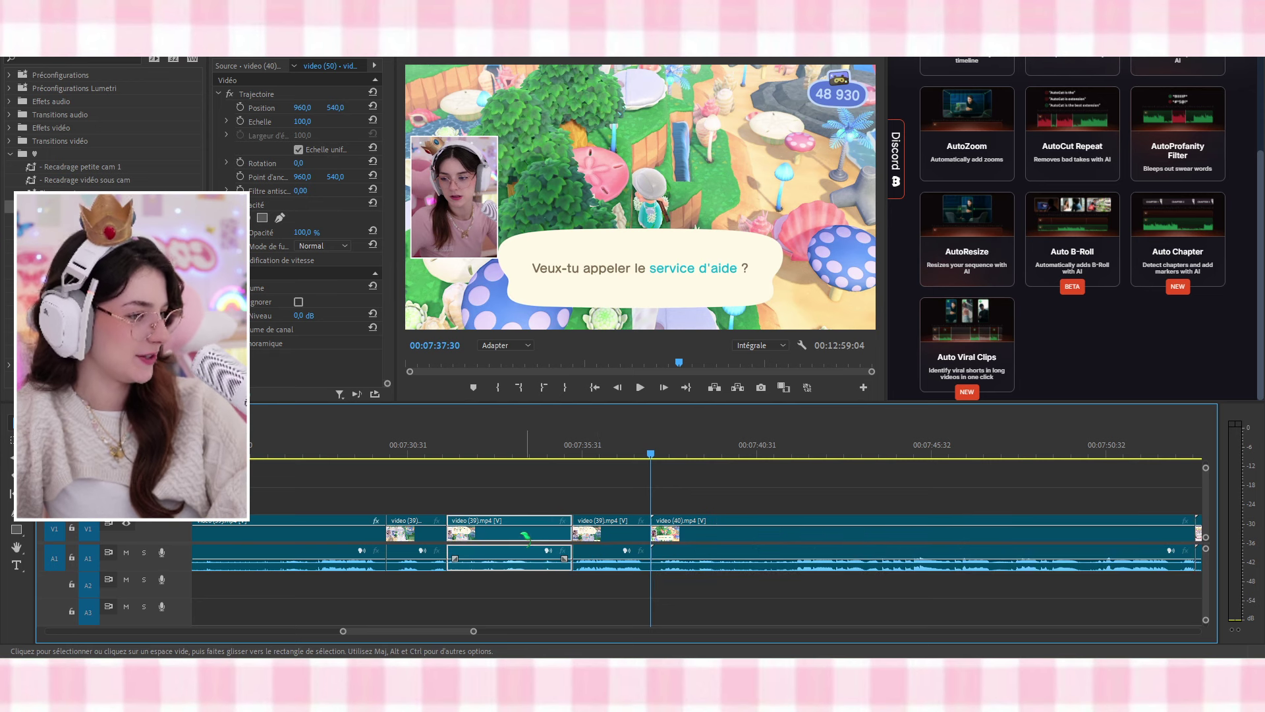
key(shift+Delete)
Replay the edit from the enlarged video (39) segment across the removed parts and into video (40)
click(425, 452)
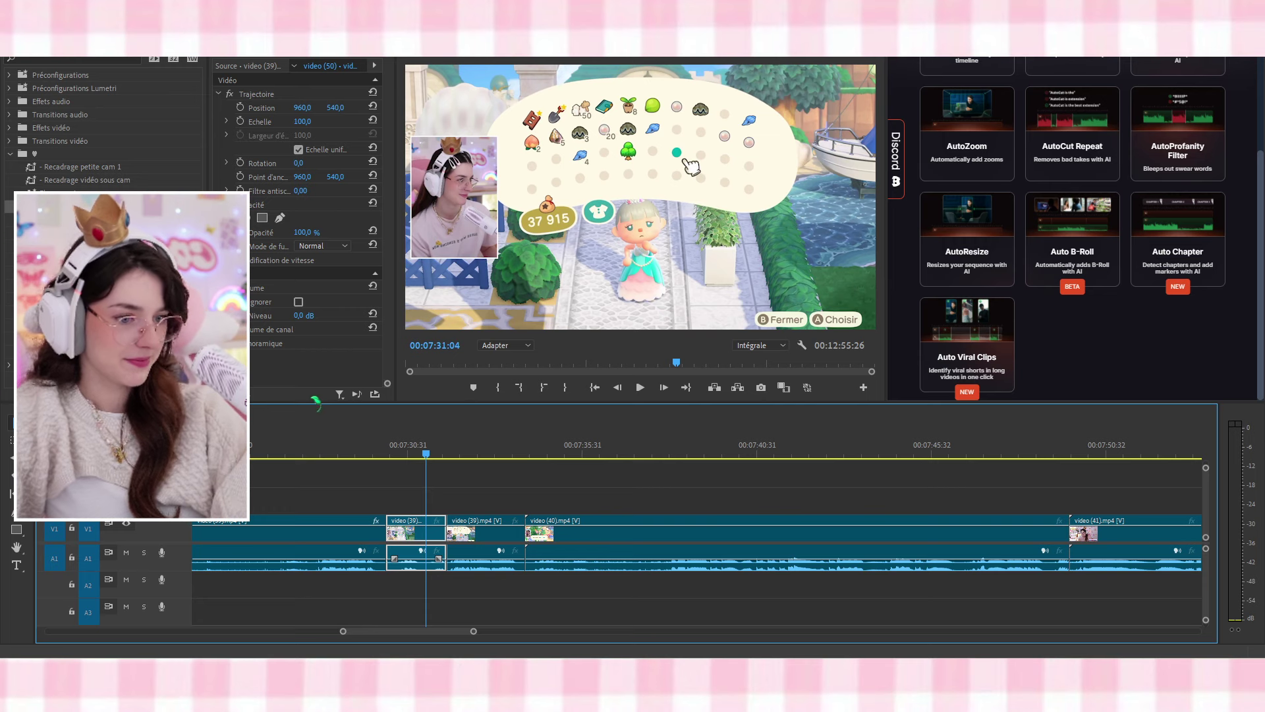
drag(389, 455, 356, 454)
click(313, 527)
key(space)
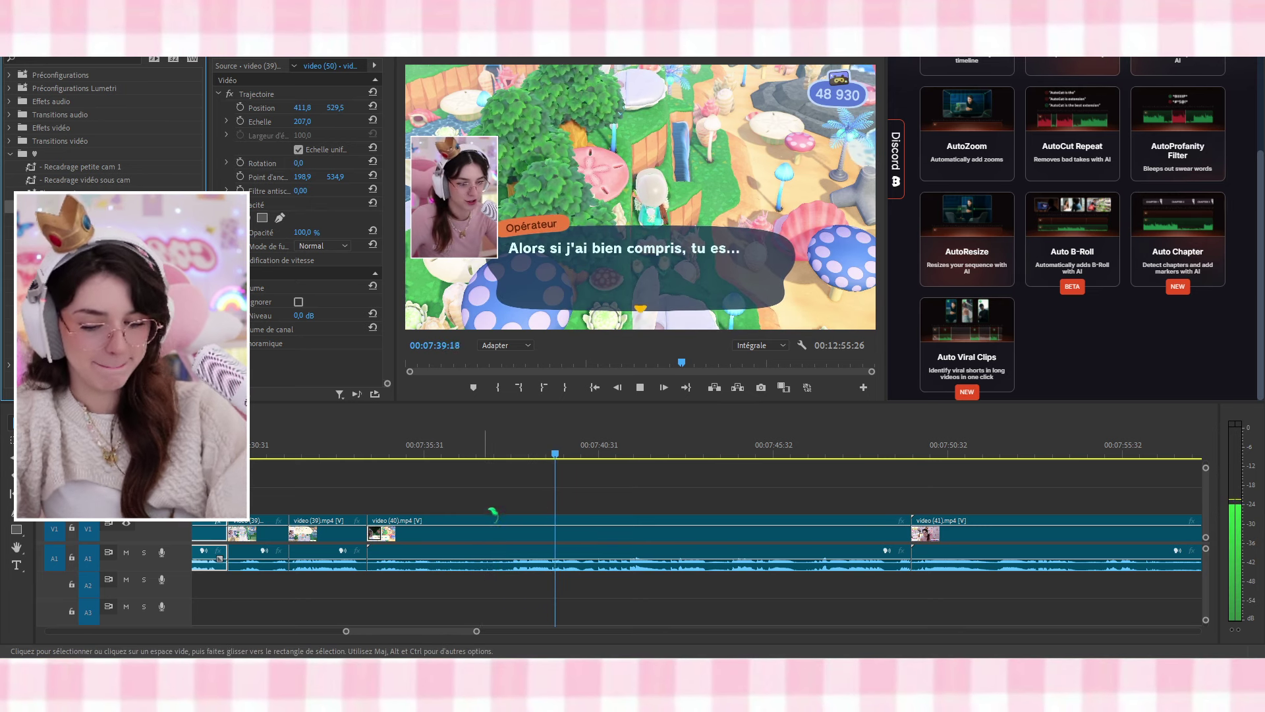
Cut video (40) at about 00:07:37 and 00:07:43, apply the enlarged webcam framing (scale 207) between the cuts, and play from there
key(c)
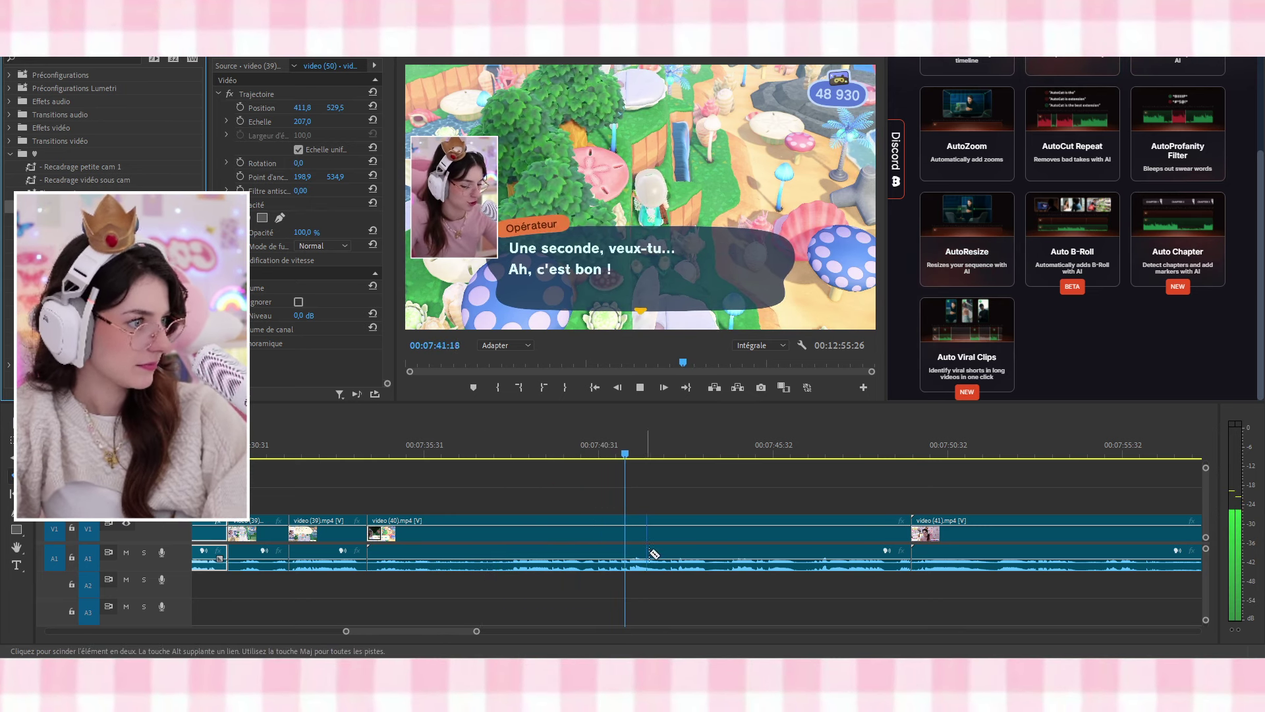
click(508, 569)
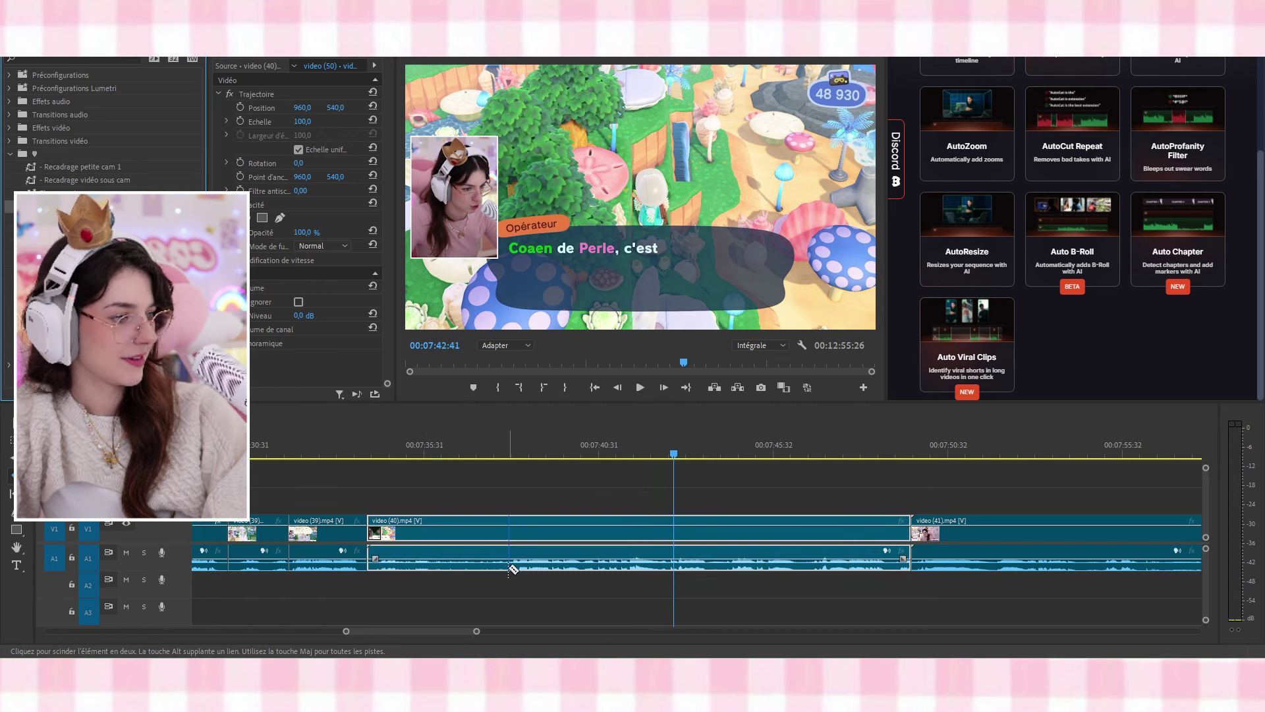
click(710, 569)
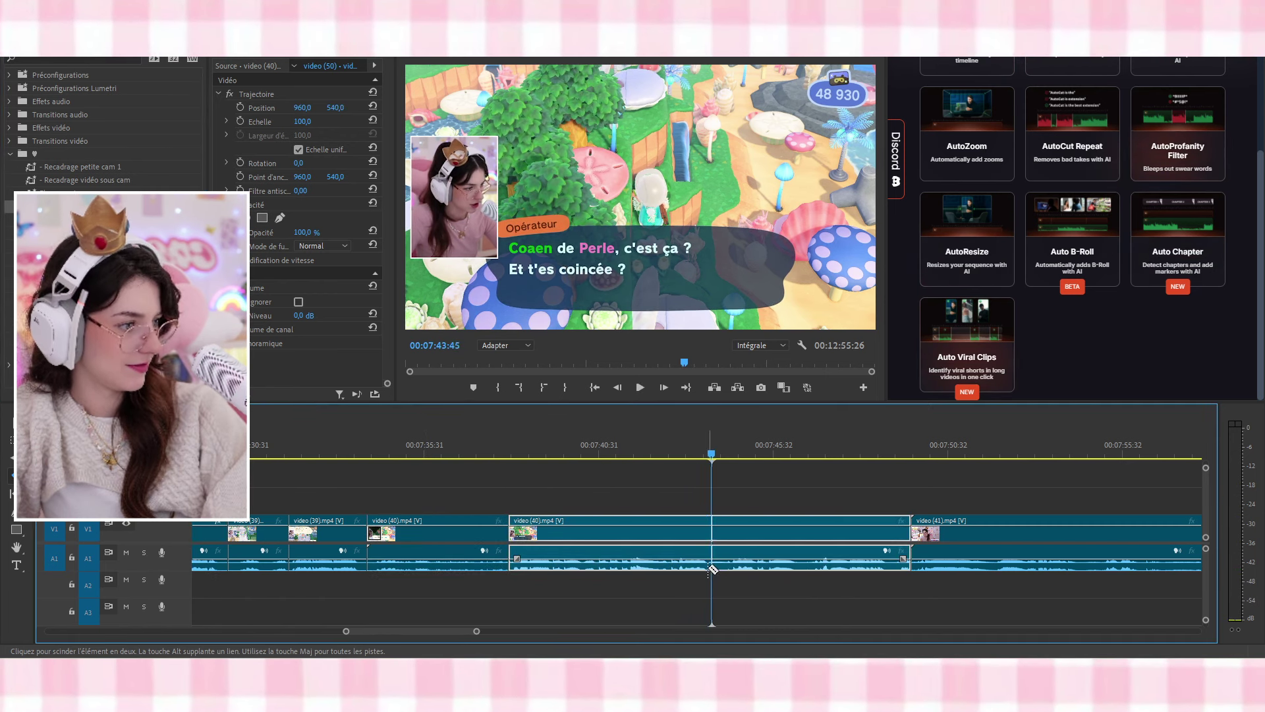
click(642, 451)
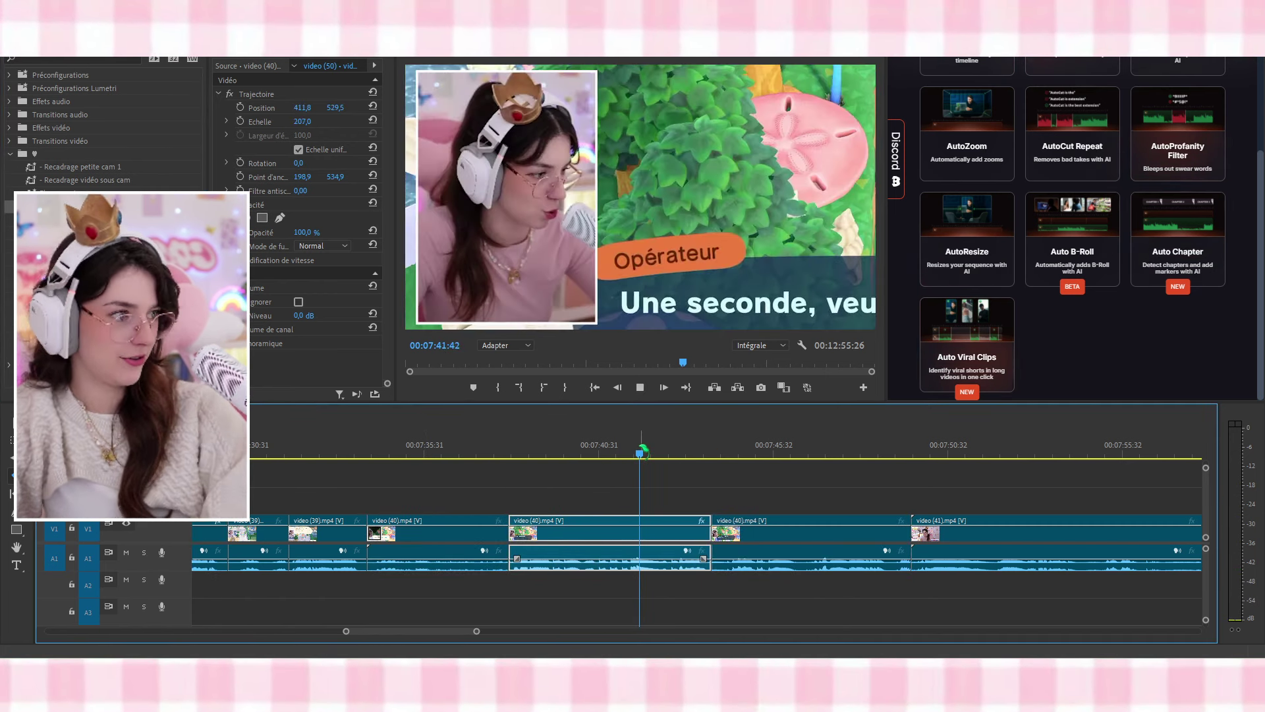
key(space)
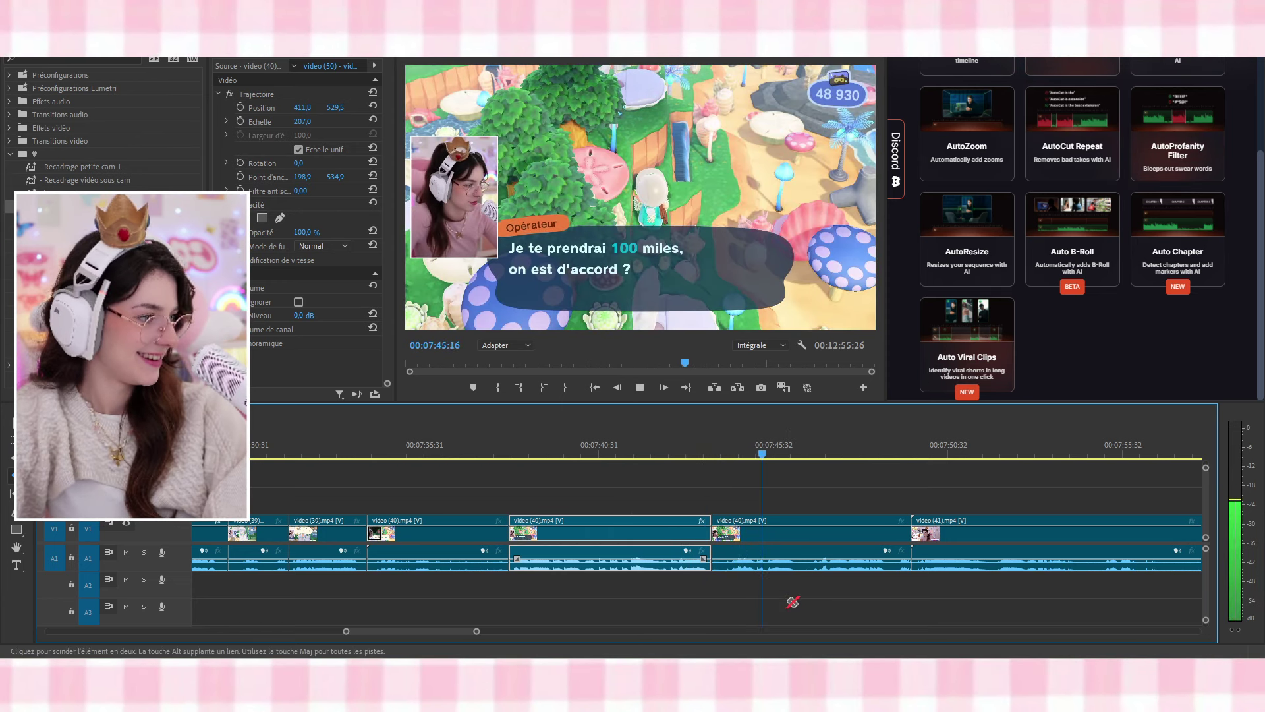
Cut the last video (40) segment at about 00:07:44, 00:07:46 and just before 00:07:47
click(730, 568)
click(799, 566)
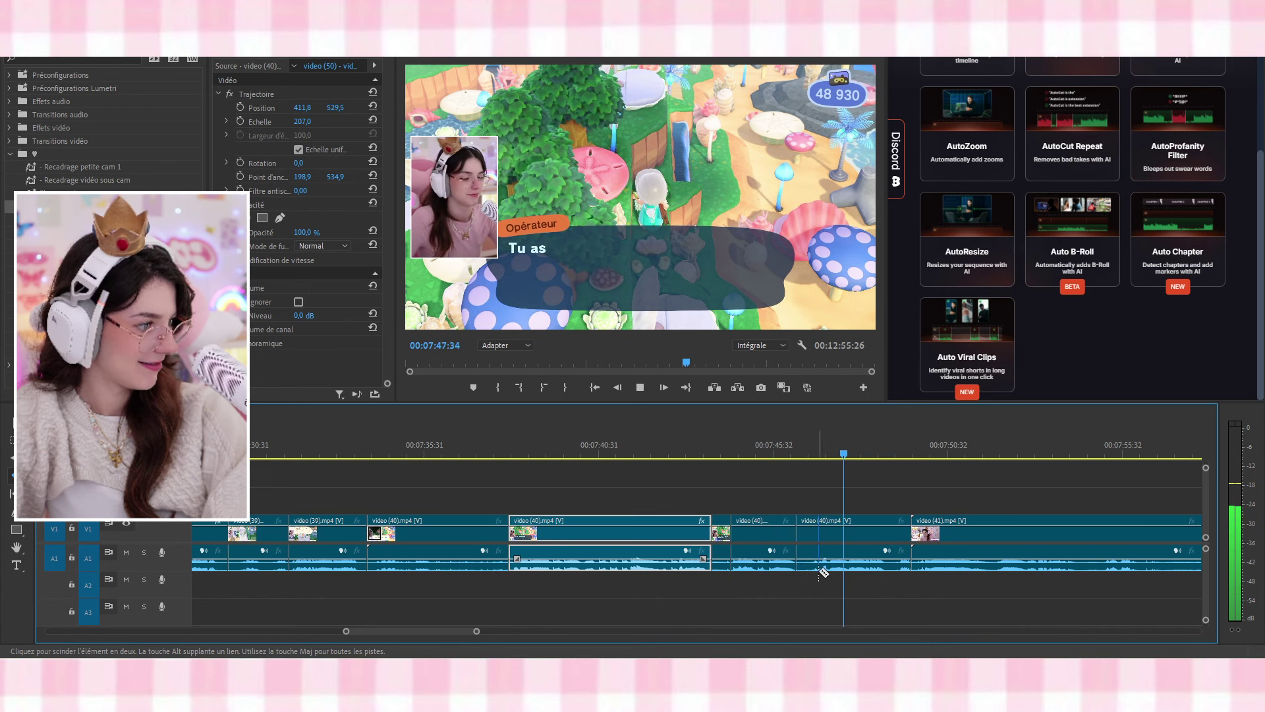
click(819, 568)
Cut the last video (40) segment at 00:07:49 and ripple-delete the short tail before video (41)
key(v)
key(space)
click(856, 568)
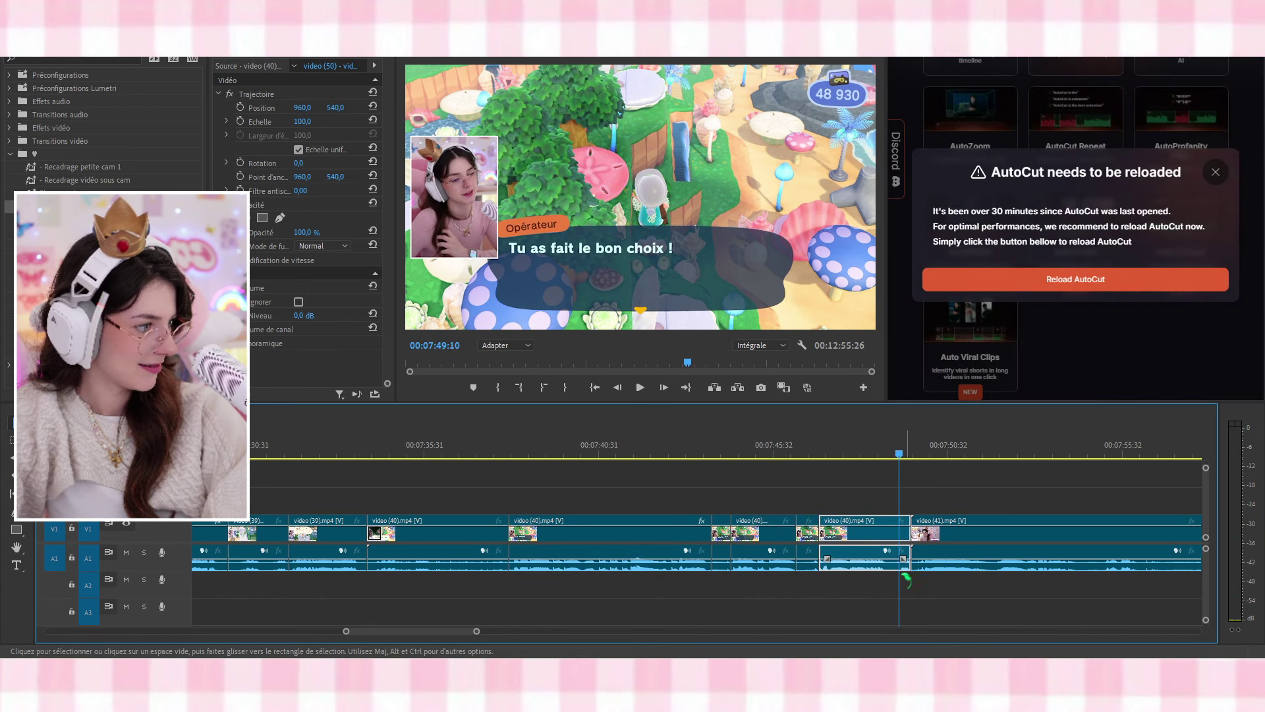
key(c)
click(898, 567)
key(v)
click(907, 539)
key(shift+Delete)
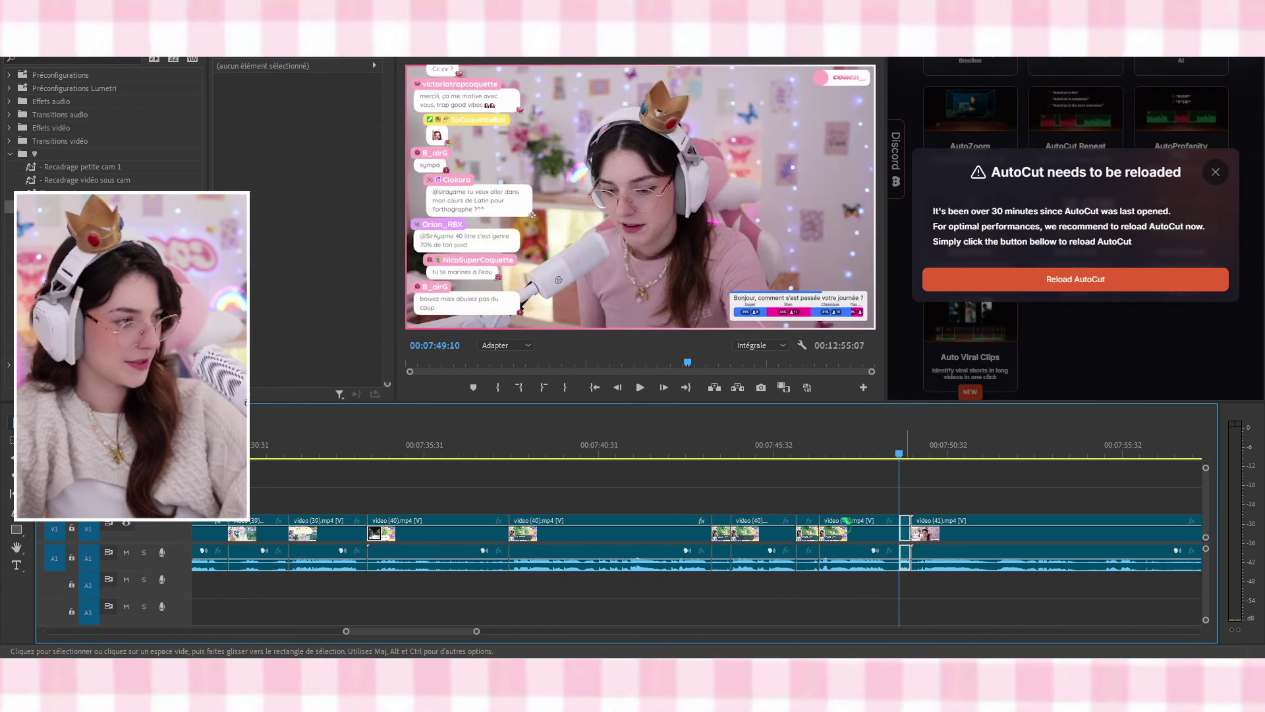
Apply the enlarged webcam framing (scale 207) to the last video (40) segment and to the segment between about 00:07:44 and 00:07:46
click(842, 530)
key(ctrl+alt+v)
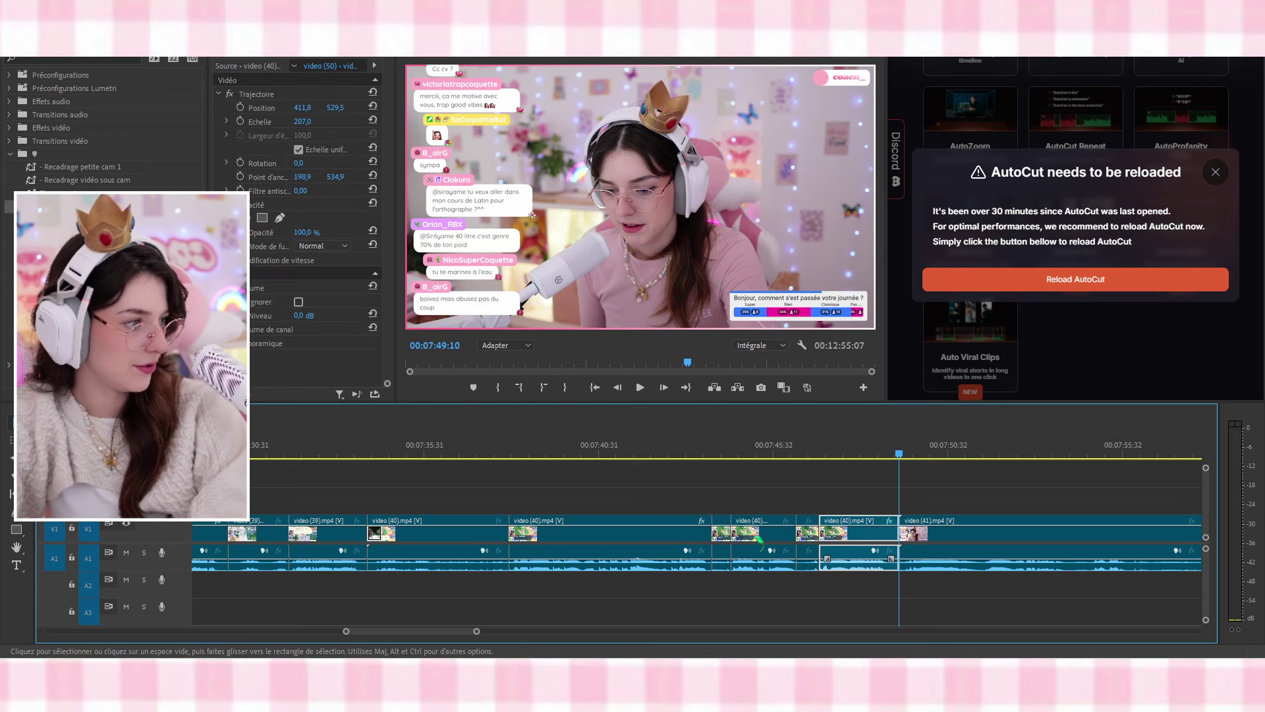
click(764, 530)
key(ctrl+alt+v)
Play through the video (40) segments from about 00:07:43 to check the alternating webcam framings
drag(715, 447, 697, 449)
key(space)
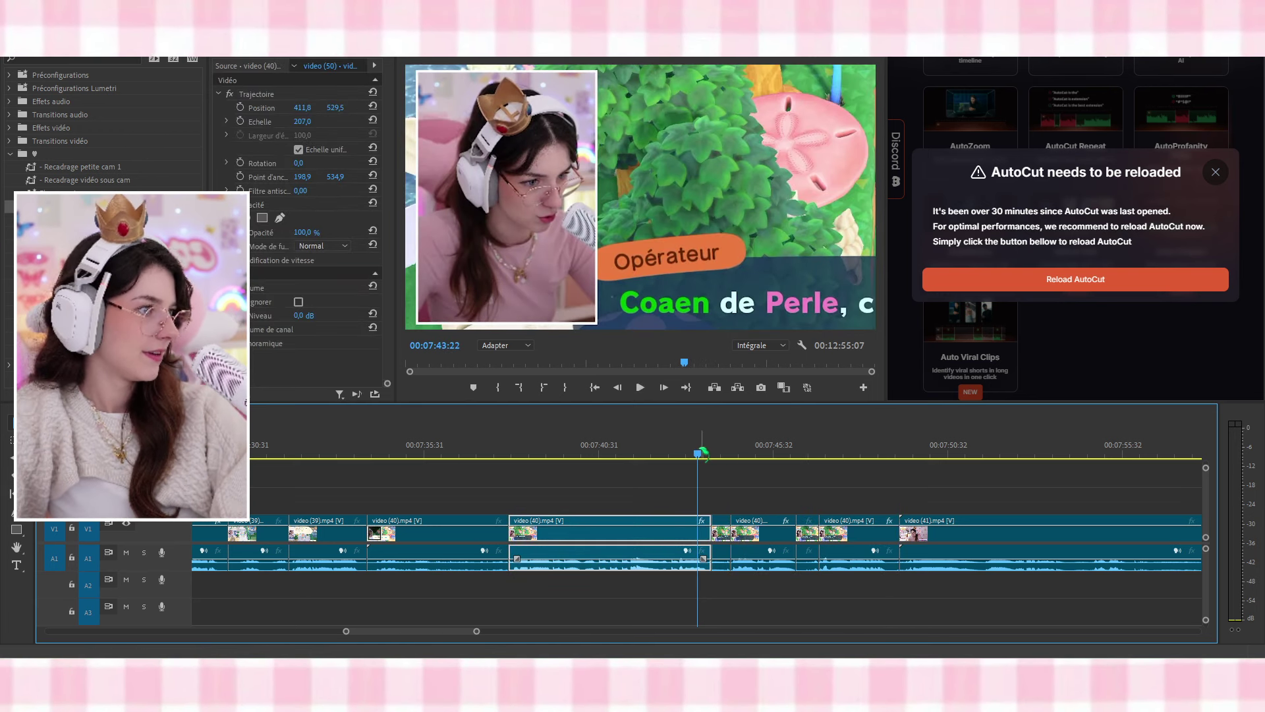
key(space)
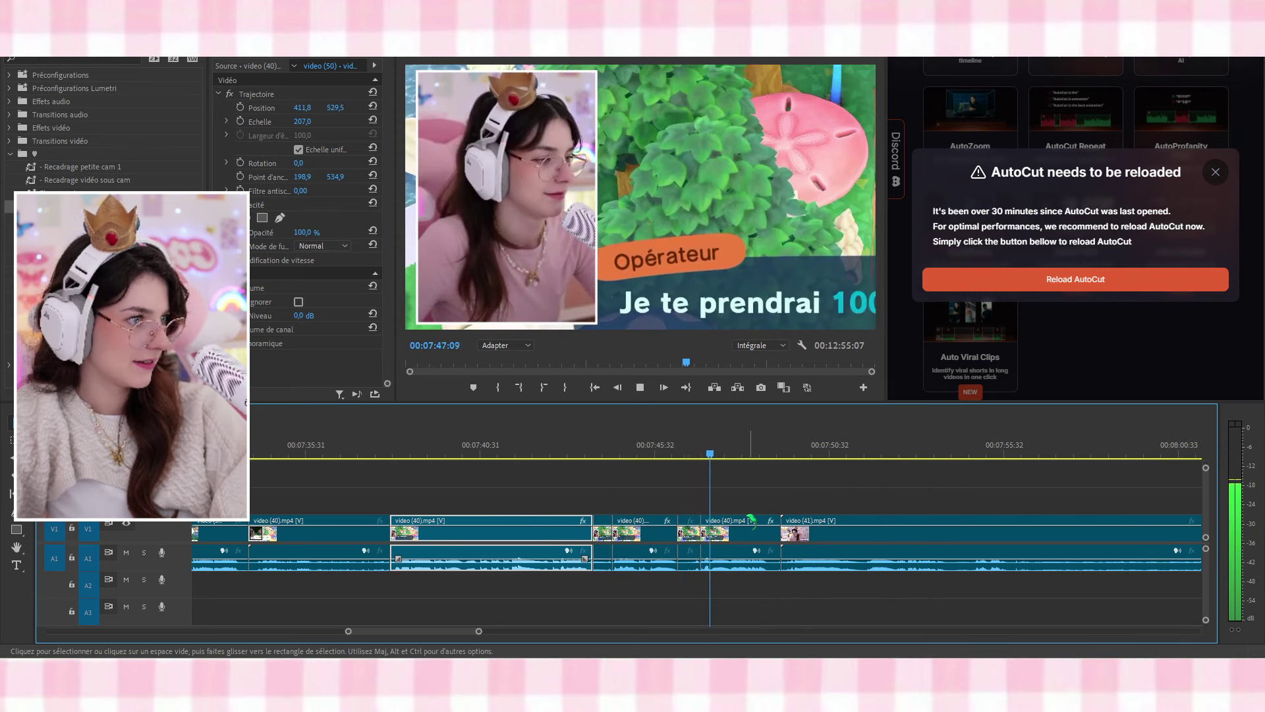
key(space)
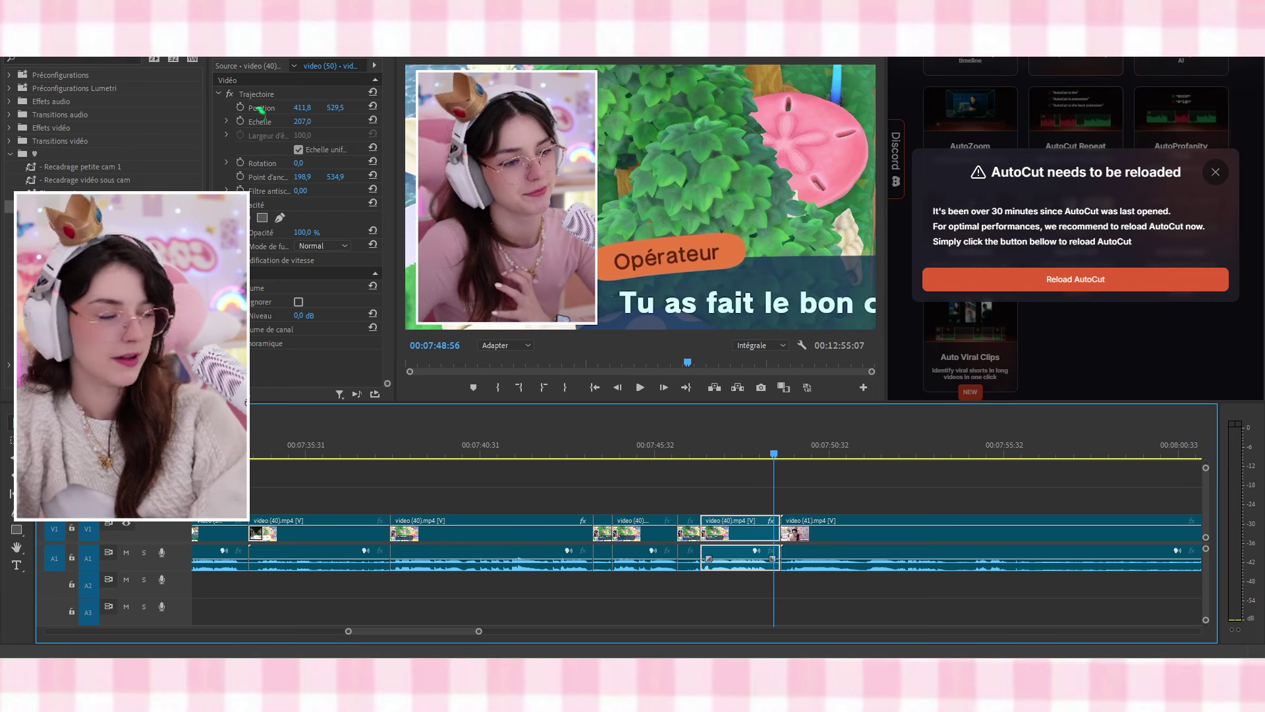
Undo the enlarged framing on the last video (40) segment and play on into video (41)
key(ctrl+z)
key(space)
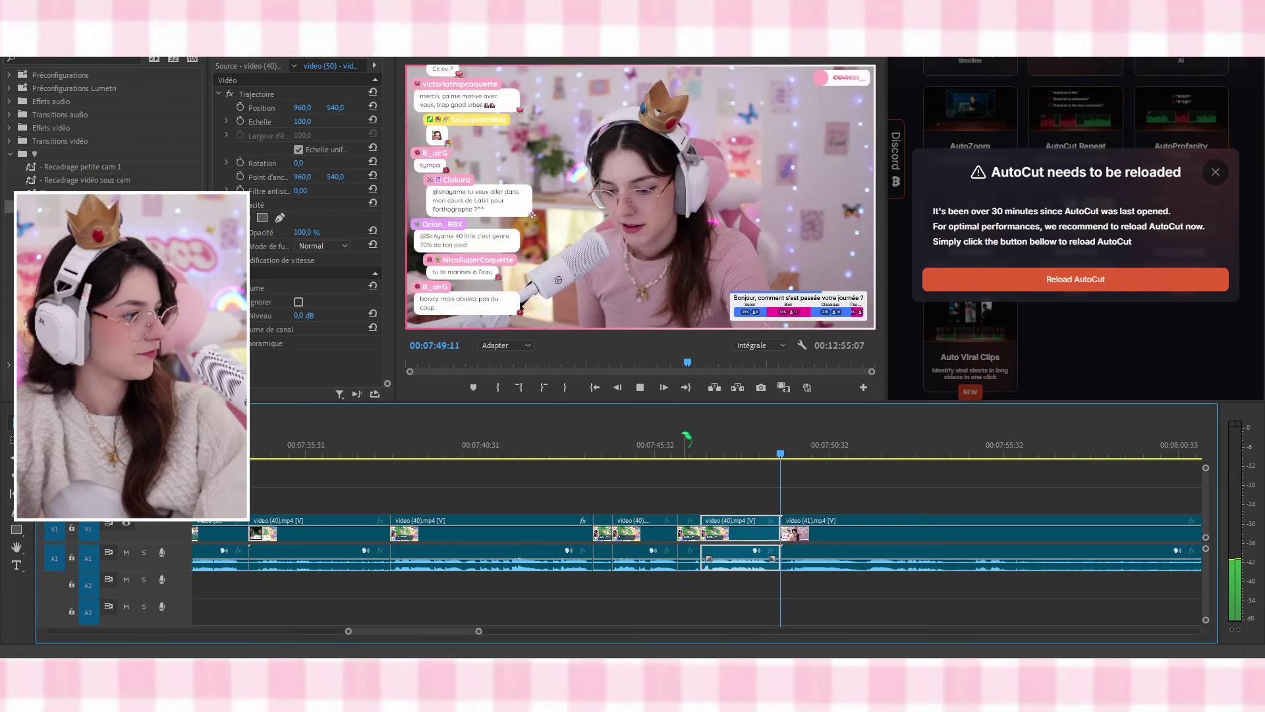
key(space)
Add a transition at the start of video (41) and play the edit from that junction
drag(66, 206, 786, 535)
scroll(758, 461, down, 4)
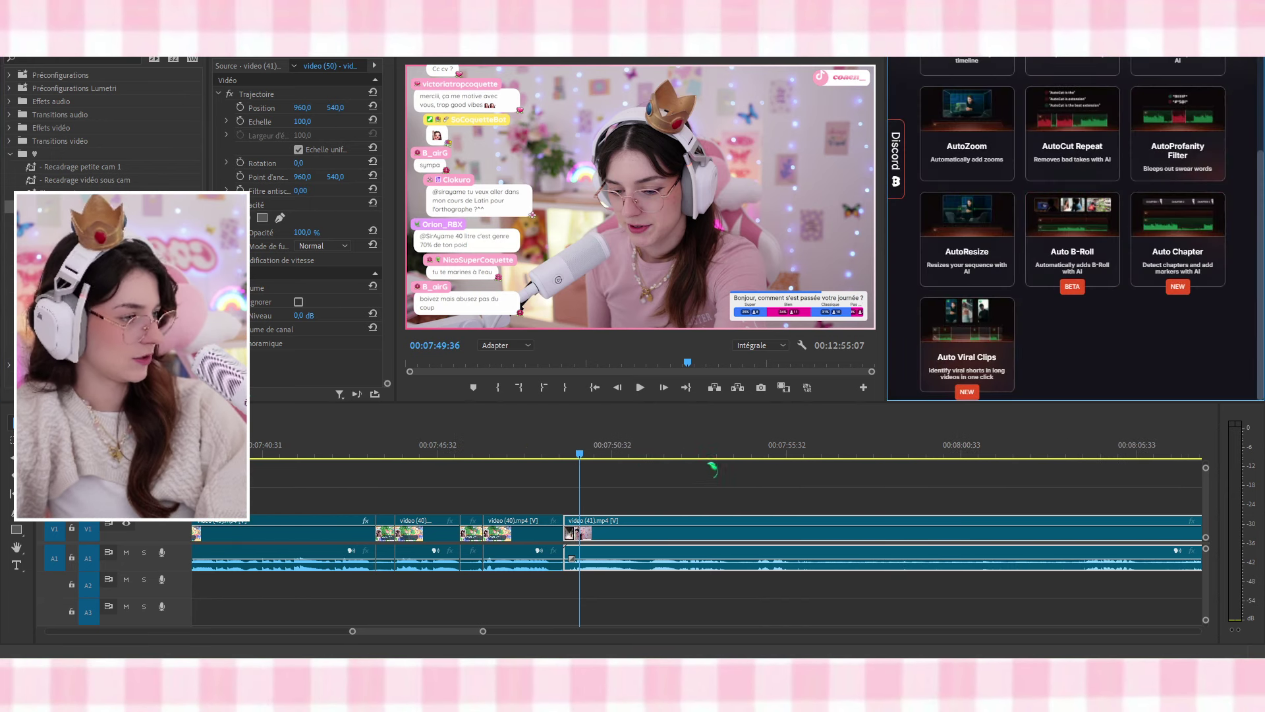
drag(494, 455, 485, 455)
key(space)
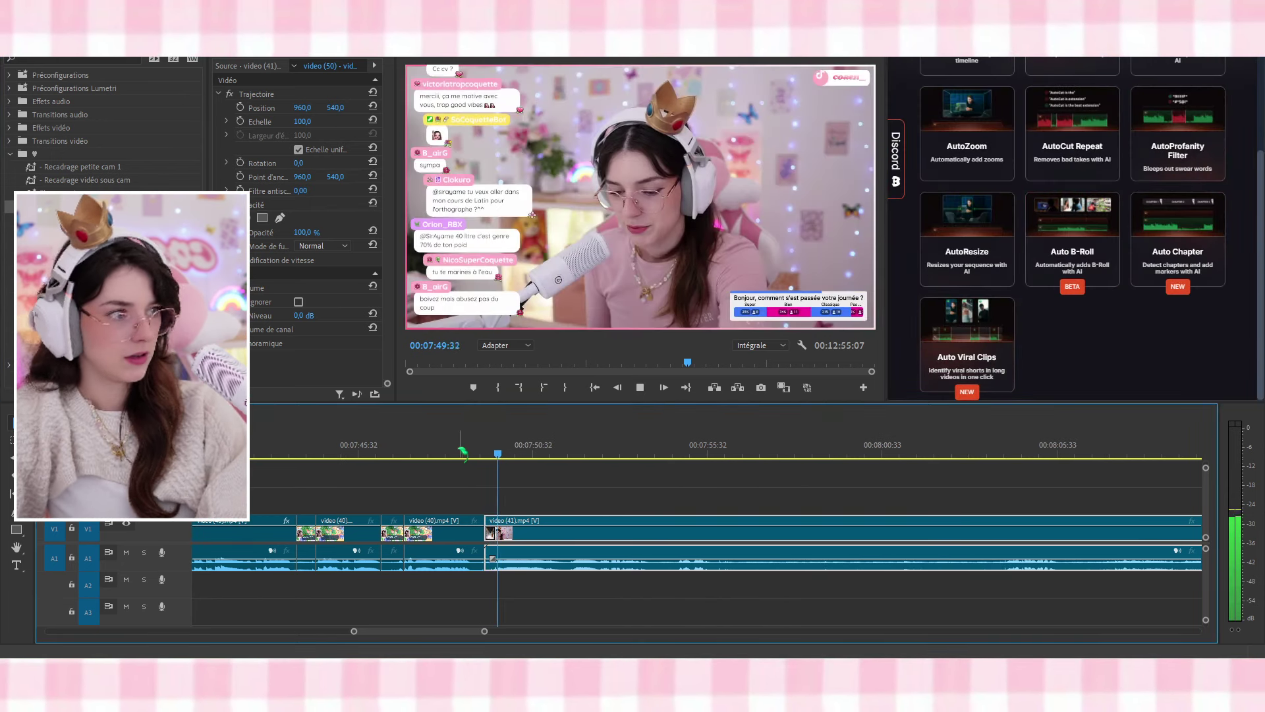
scroll(559, 502, down, 1)
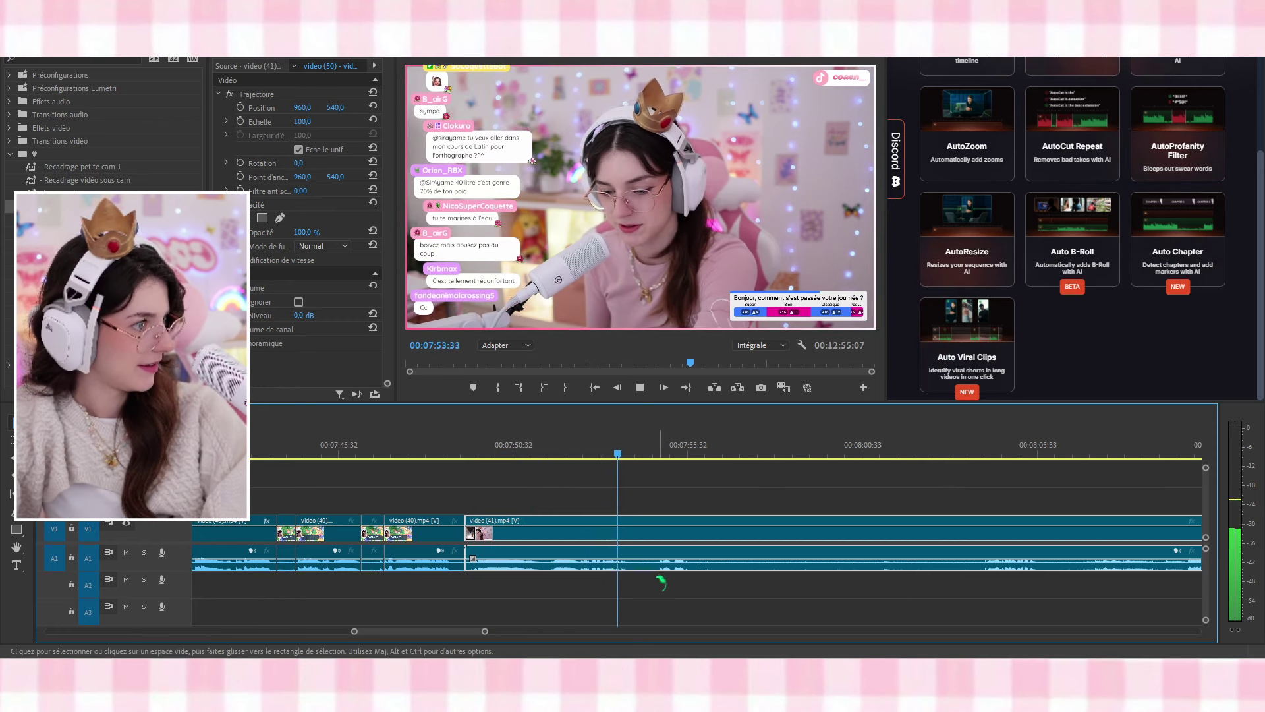
Cut video (41) twice close together at about 00:07:54 and once more at about 00:07:55
key(c)
click(638, 562)
scroll(665, 580, down, 3)
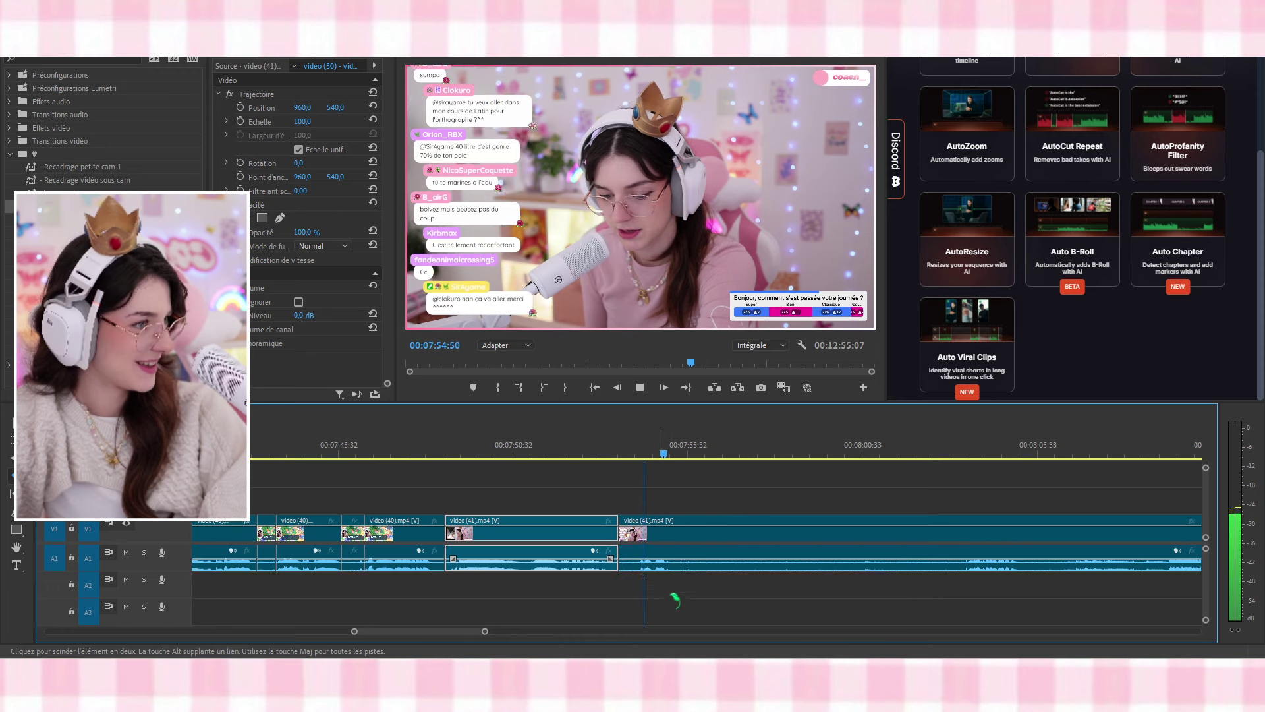
click(579, 561)
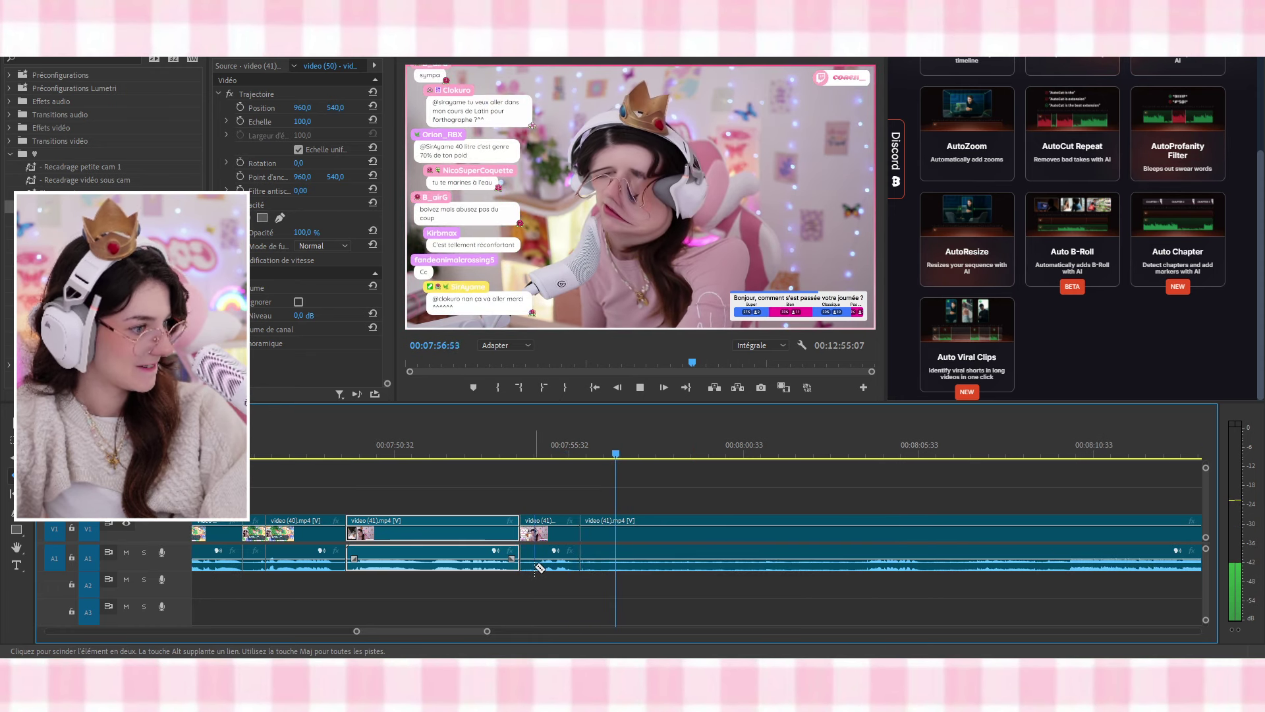
scroll(744, 497, down, 3)
Play video (41) from about 00:08:04 and cut it at about 00:08:04, 00:08:05 and 00:08:09
click(765, 452)
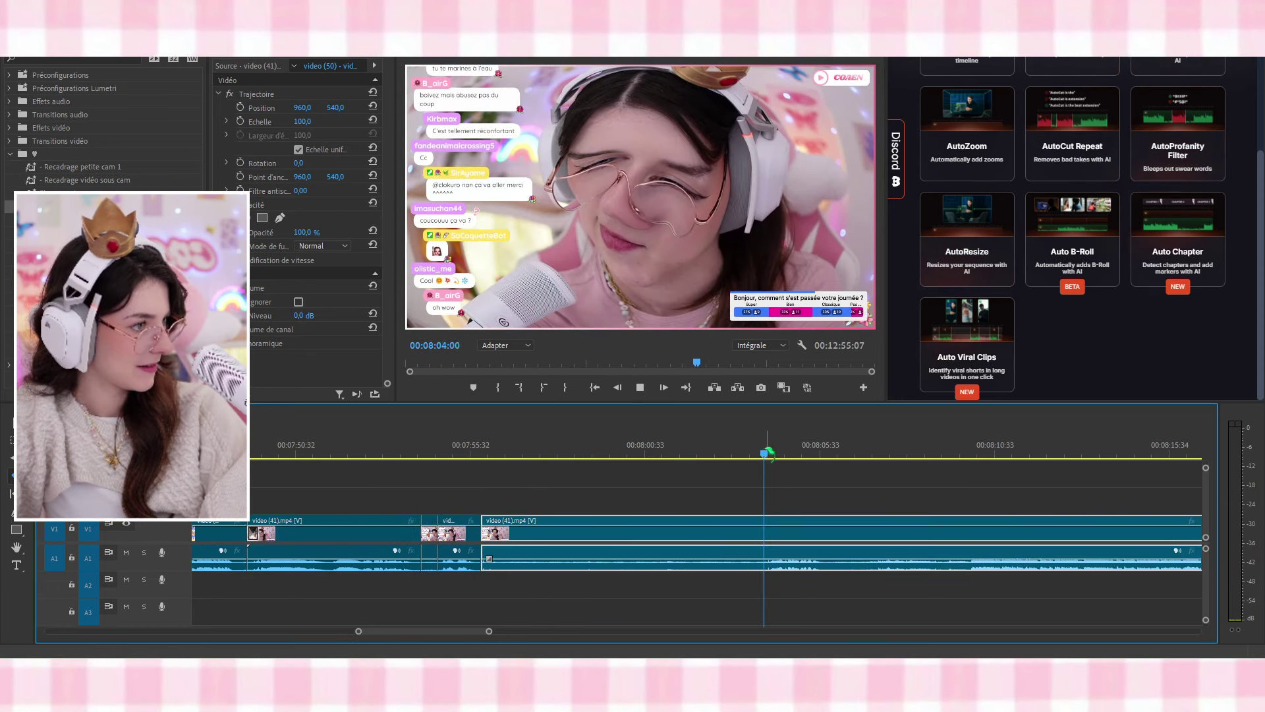
click(768, 567)
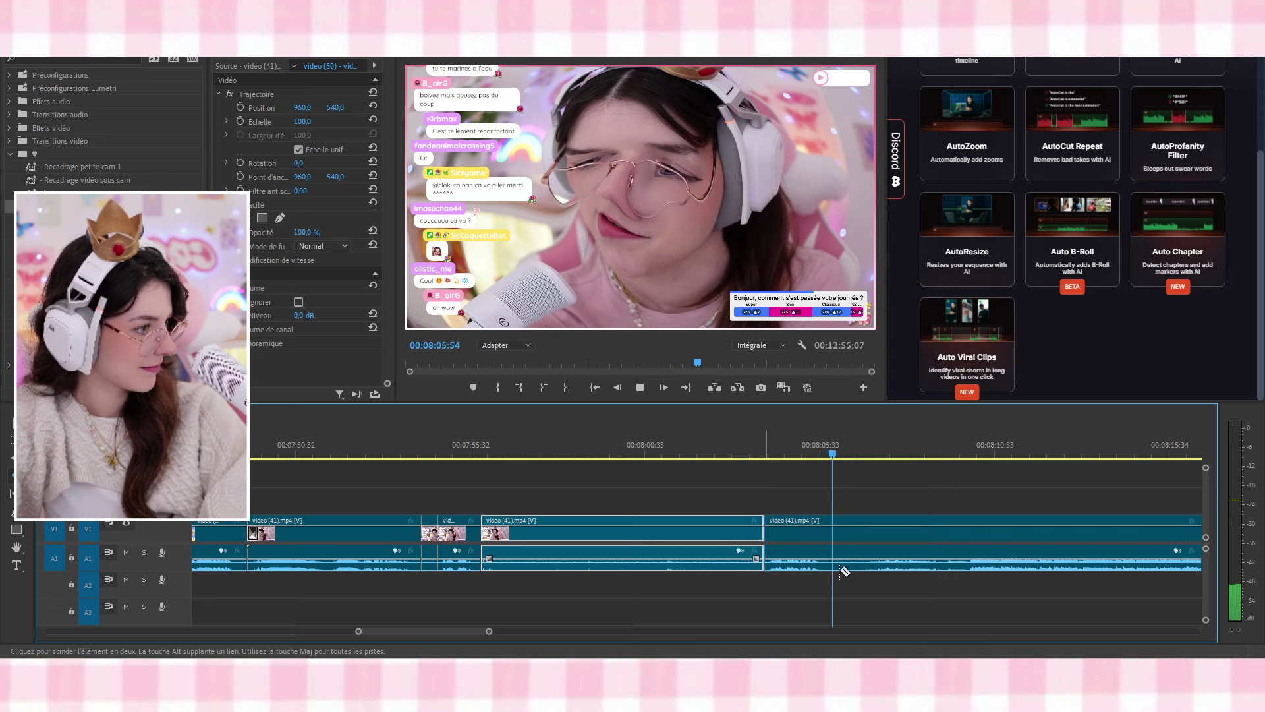
click(824, 566)
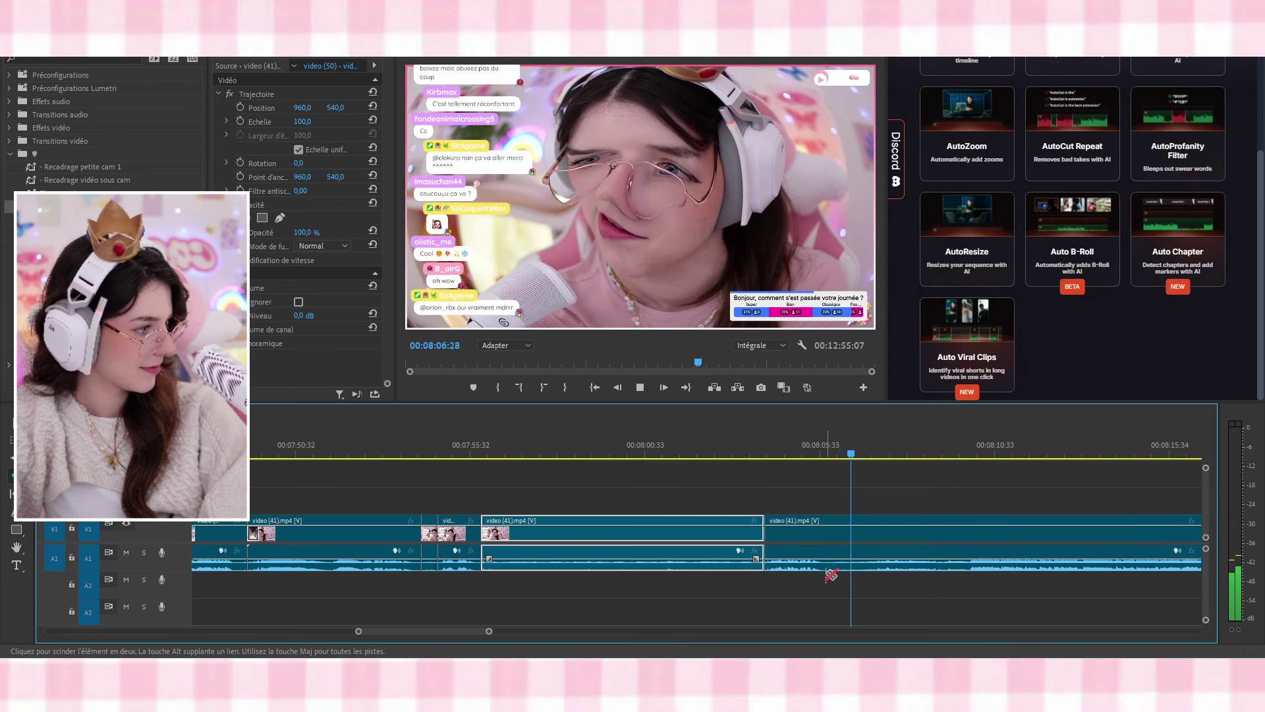
click(971, 565)
Ripple-delete the video (41) parts from about 00:08:05 to 00:08:09 and 00:07:55 to 00:08:04, plus the short piece at 00:07:54
key(v)
key(space)
click(910, 531)
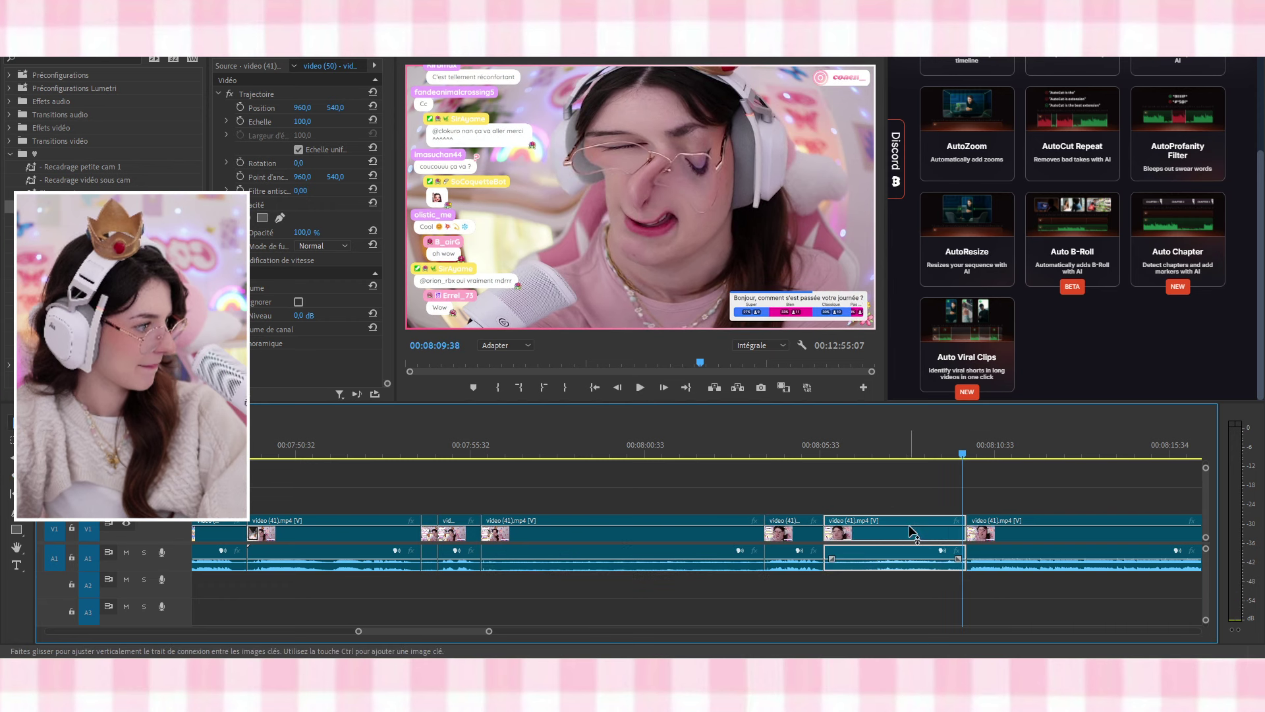
key(shift+Delete)
click(626, 536)
key(shift+Delete)
click(429, 533)
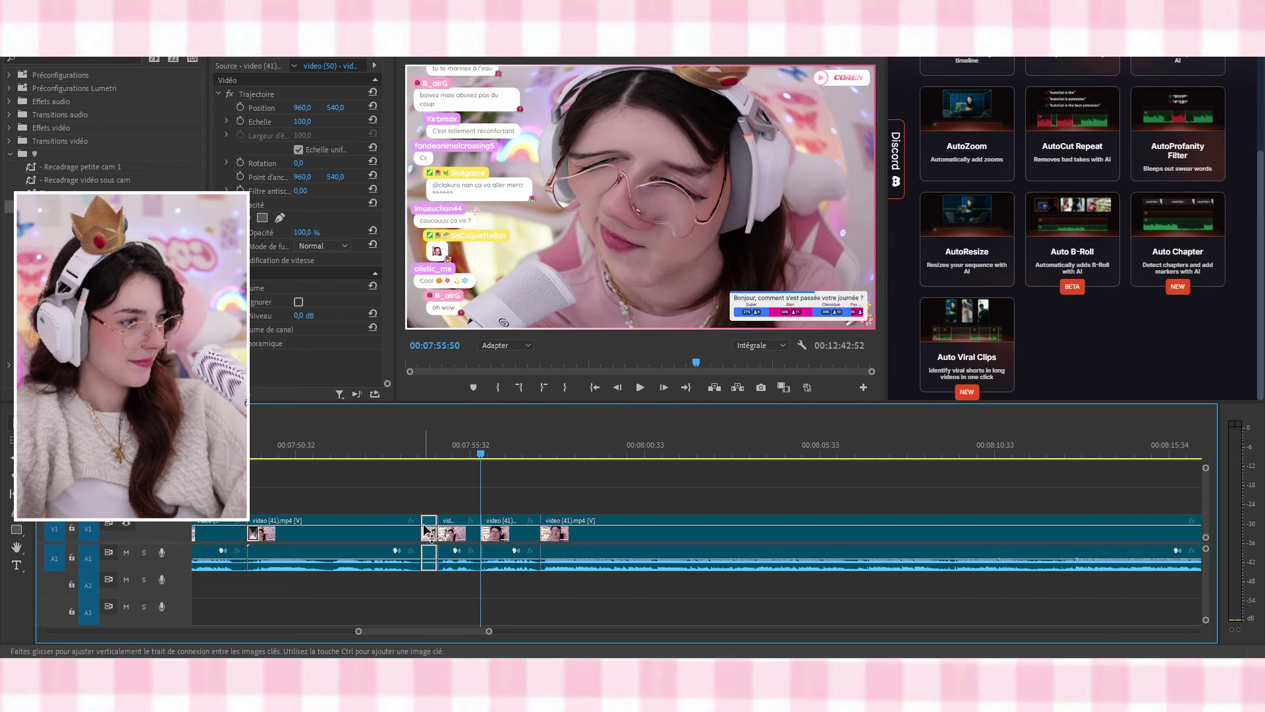
key(shift+Delete)
Play on through the shortened video (41) and cut its last segment at about 00:08:21 and 00:08:23
click(249, 436)
key(space)
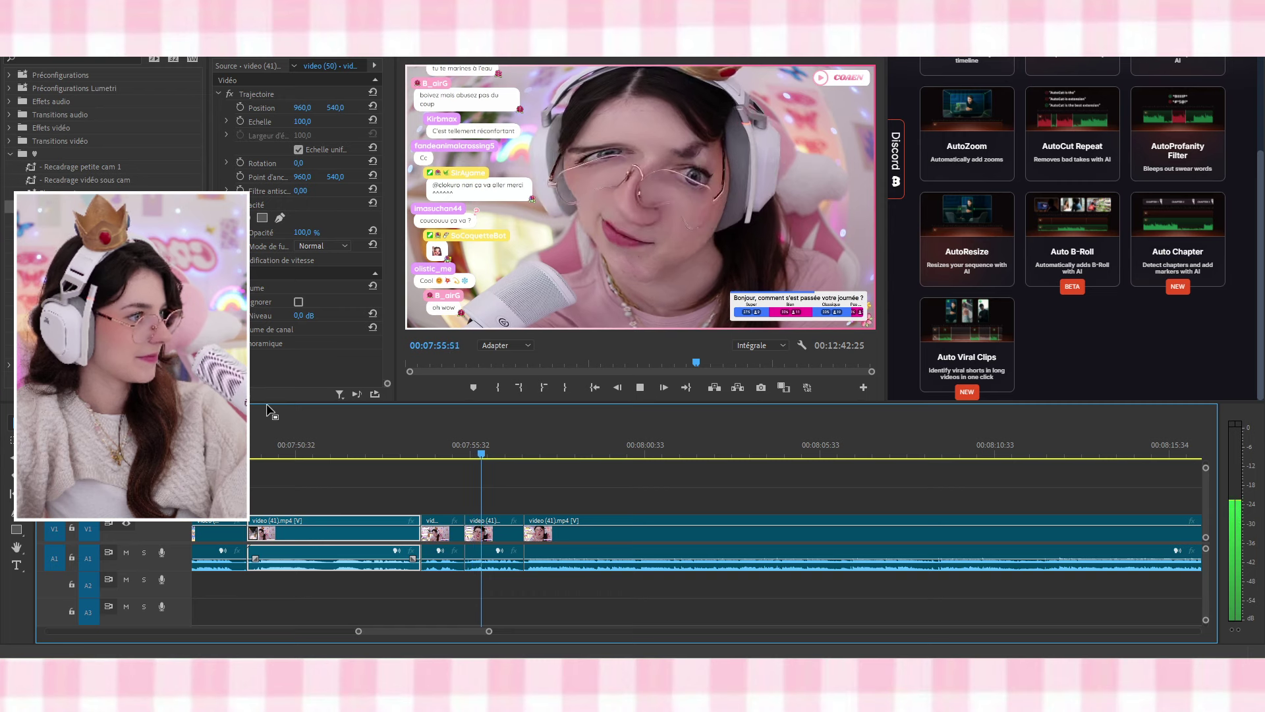
key(c)
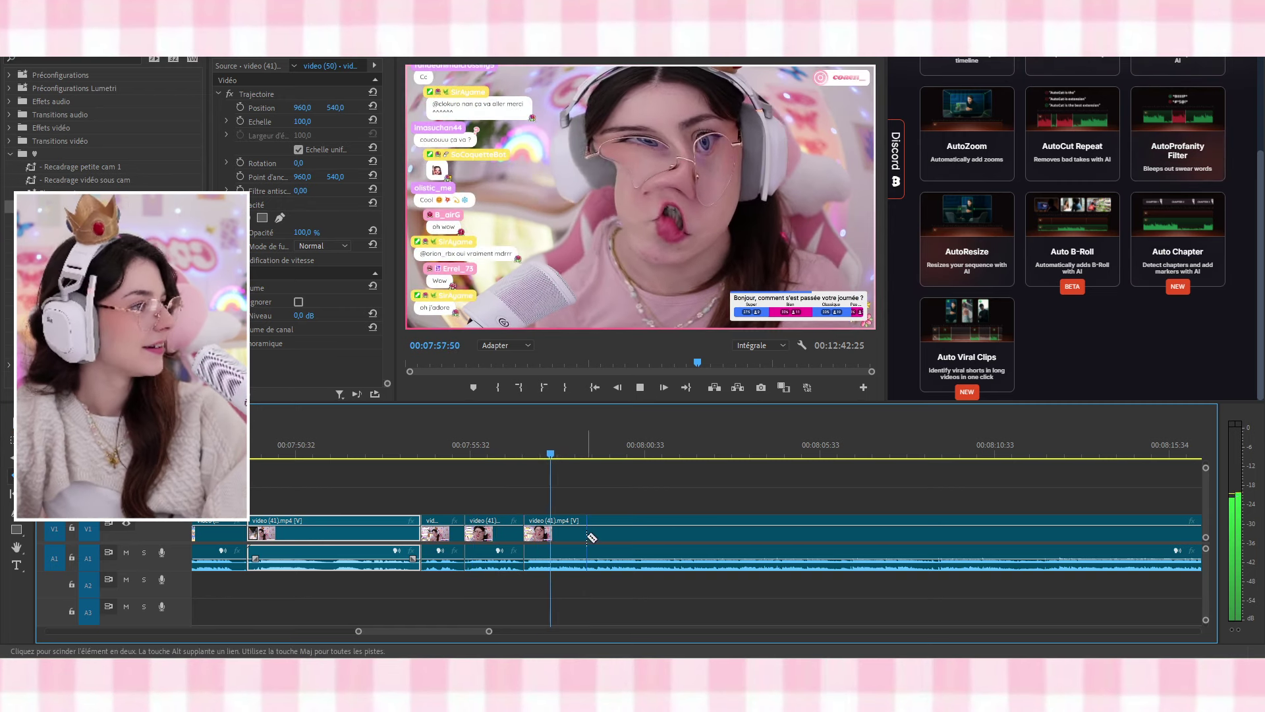
scroll(587, 531, right, 3)
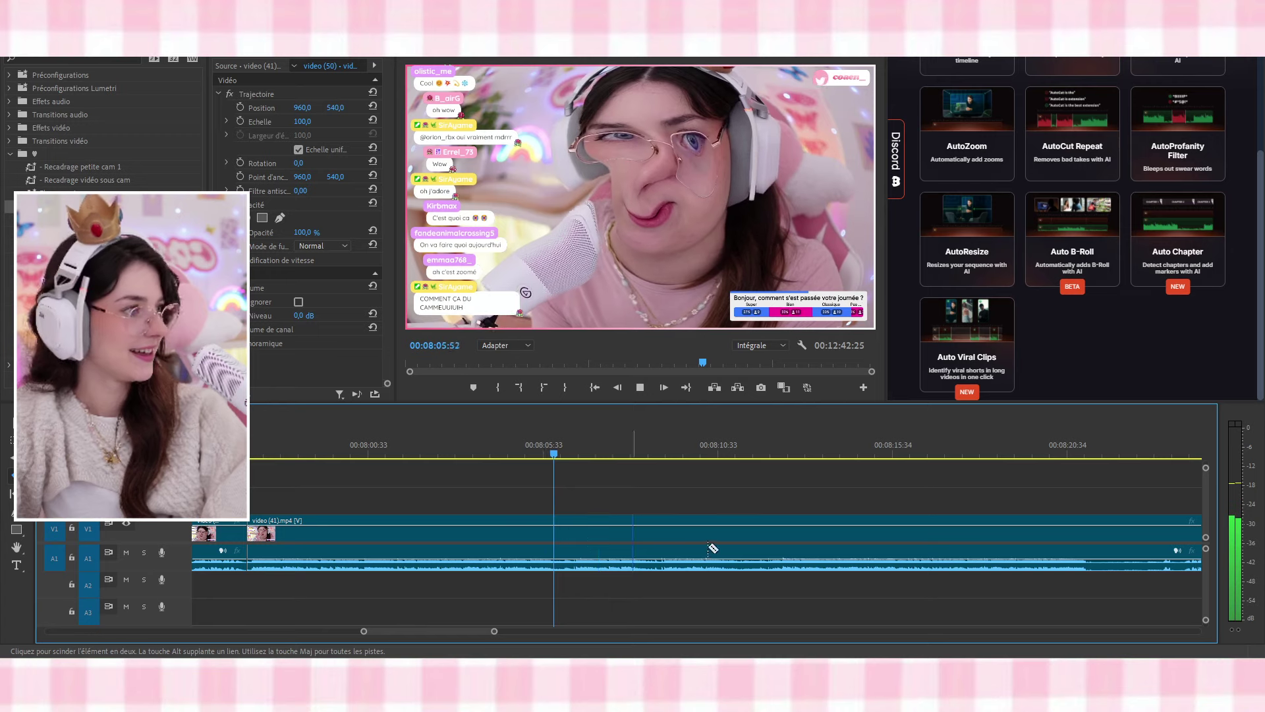
click(995, 565)
click(1084, 565)
Ripple-delete the video (41) part between the two new cuts and delete the clip's tail from about 00:08:27
key(v)
click(1045, 530)
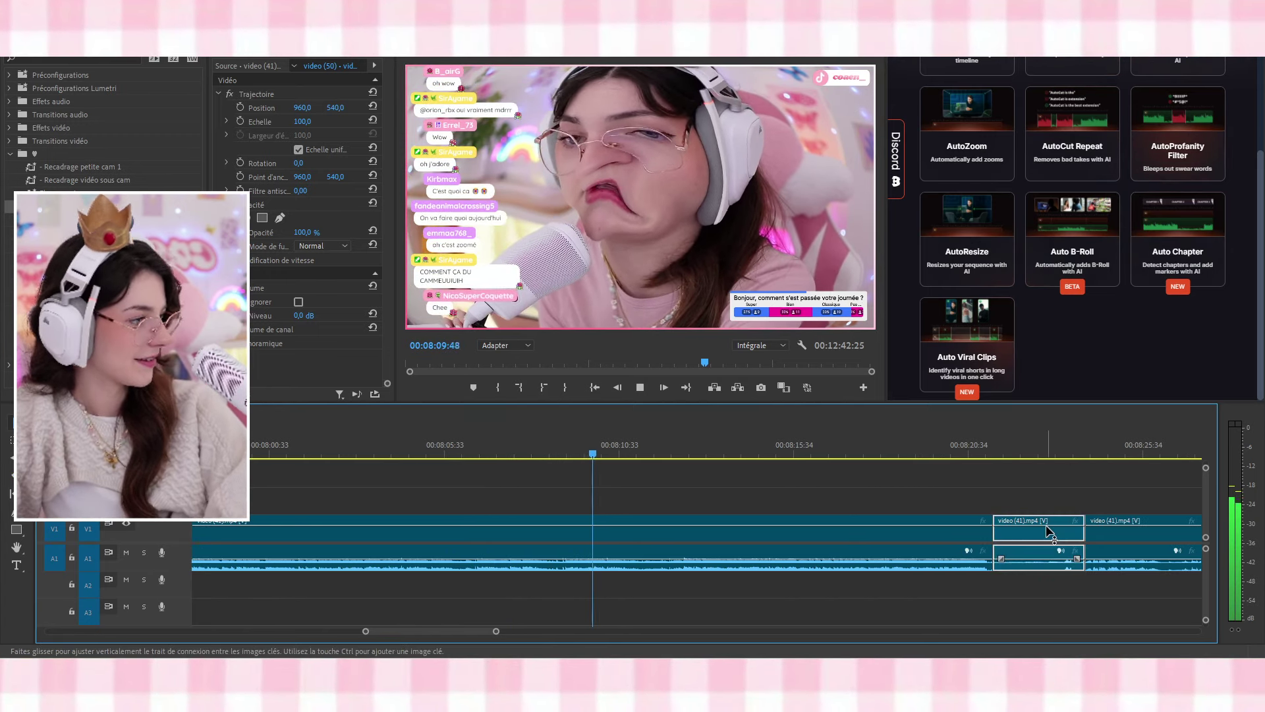
key(shift+Delete)
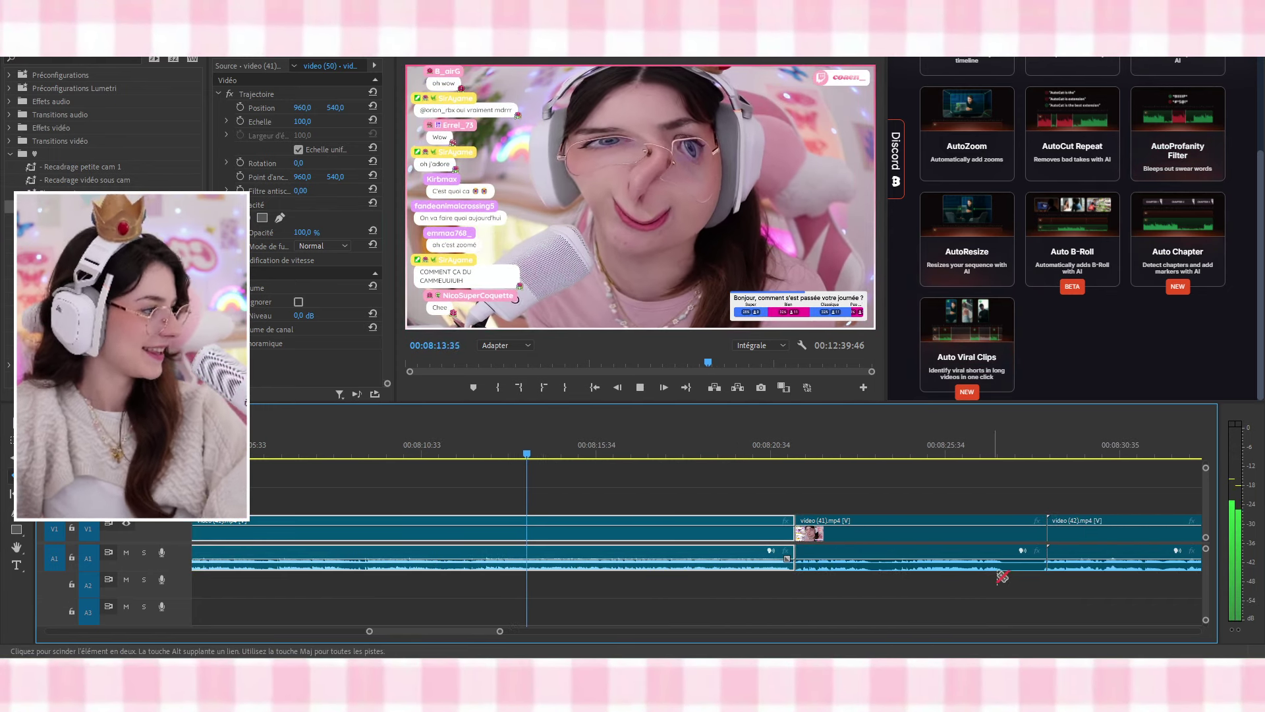
click(1029, 544)
key(Delete)
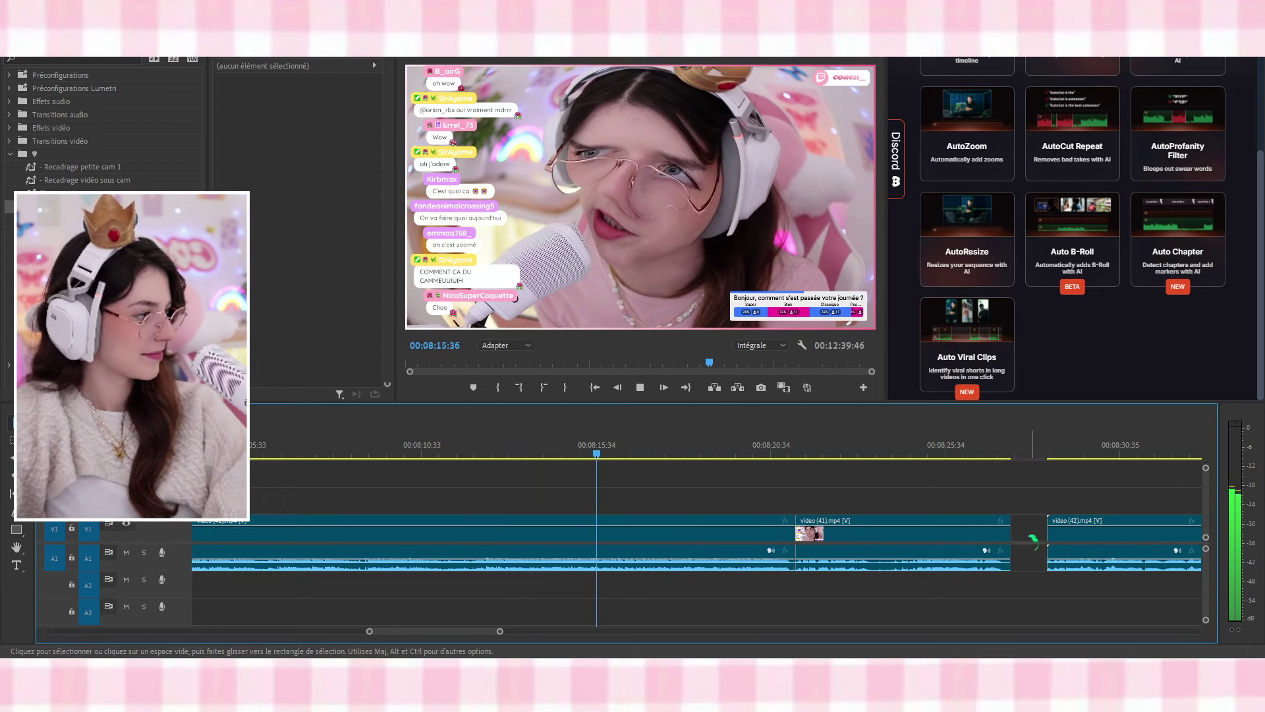
Close the gap before video (42), then delete the last video (41) segment from about 00:08:21 and close its gap
click(1030, 536)
key(Delete)
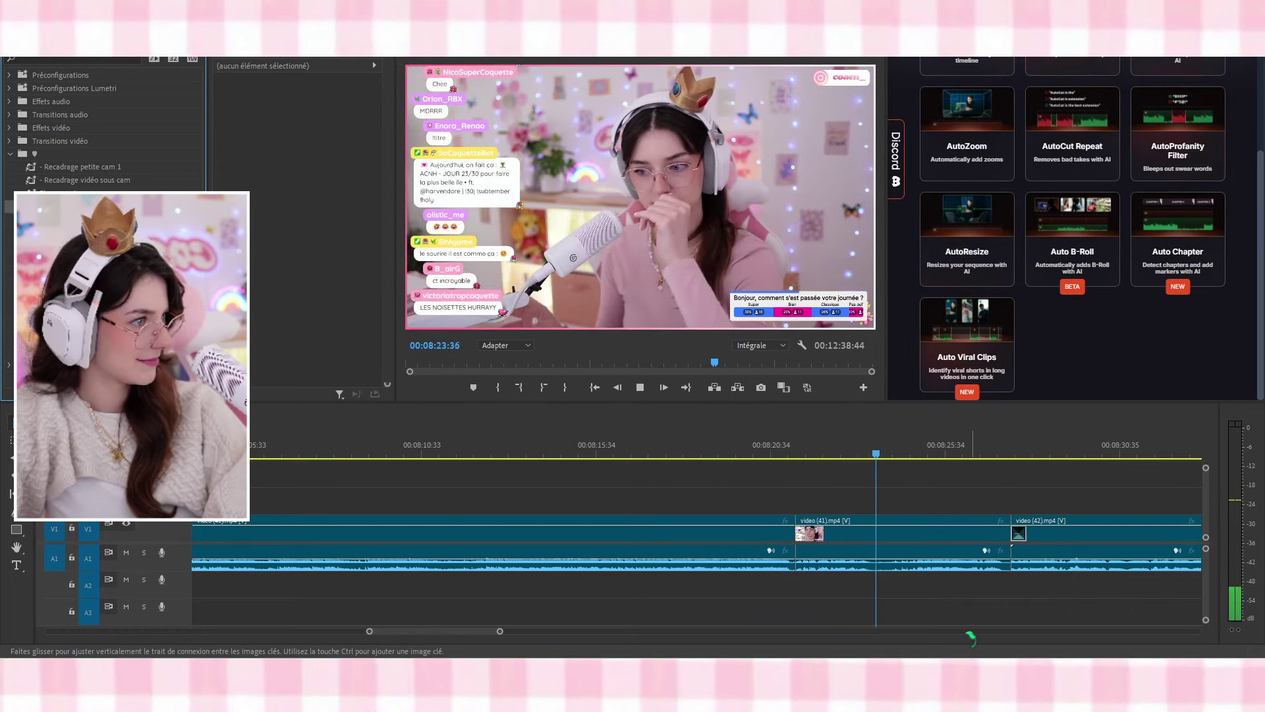
click(900, 527)
key(Delete)
click(826, 537)
key(Delete)
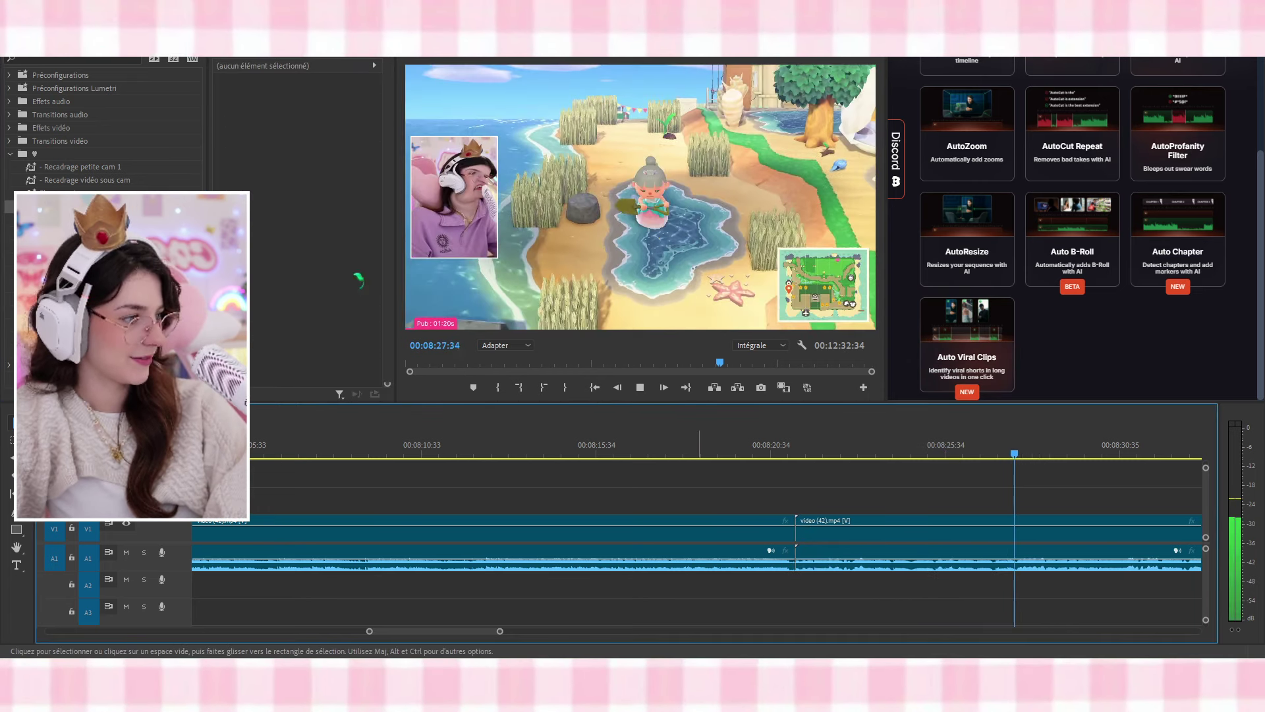
Add the transition at the start of video (42) and play across it from about 00:08:20
key(space)
drag(79, 206, 856, 551)
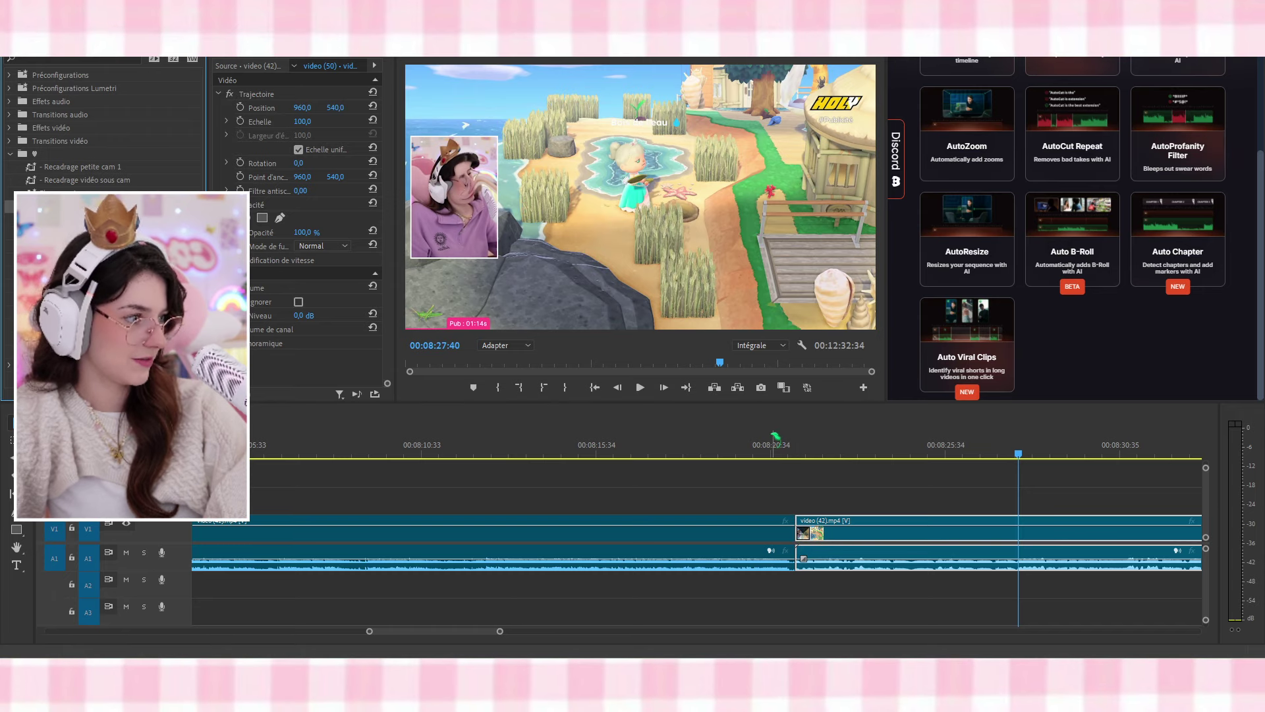
click(751, 454)
key(space)
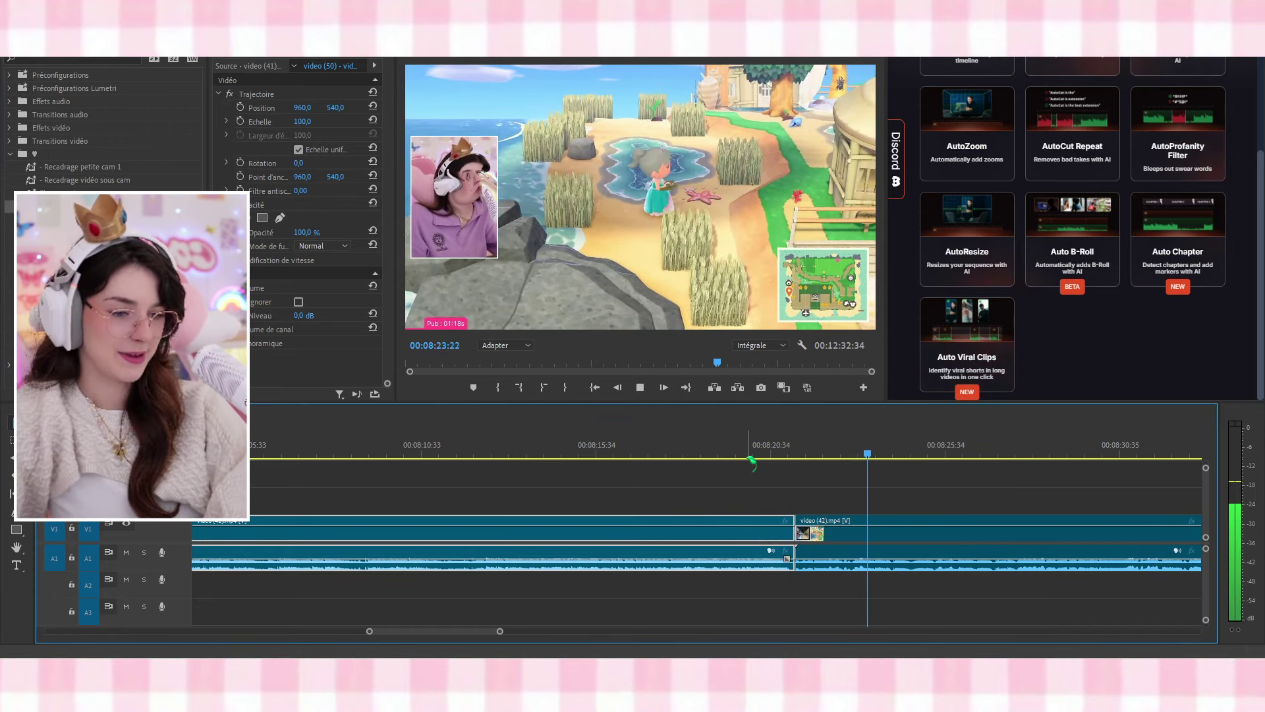
Play through video (42) to its end at about 00:08:37 and give the clip the webcam zoom framing at scale 207
scroll(764, 494, right, 3)
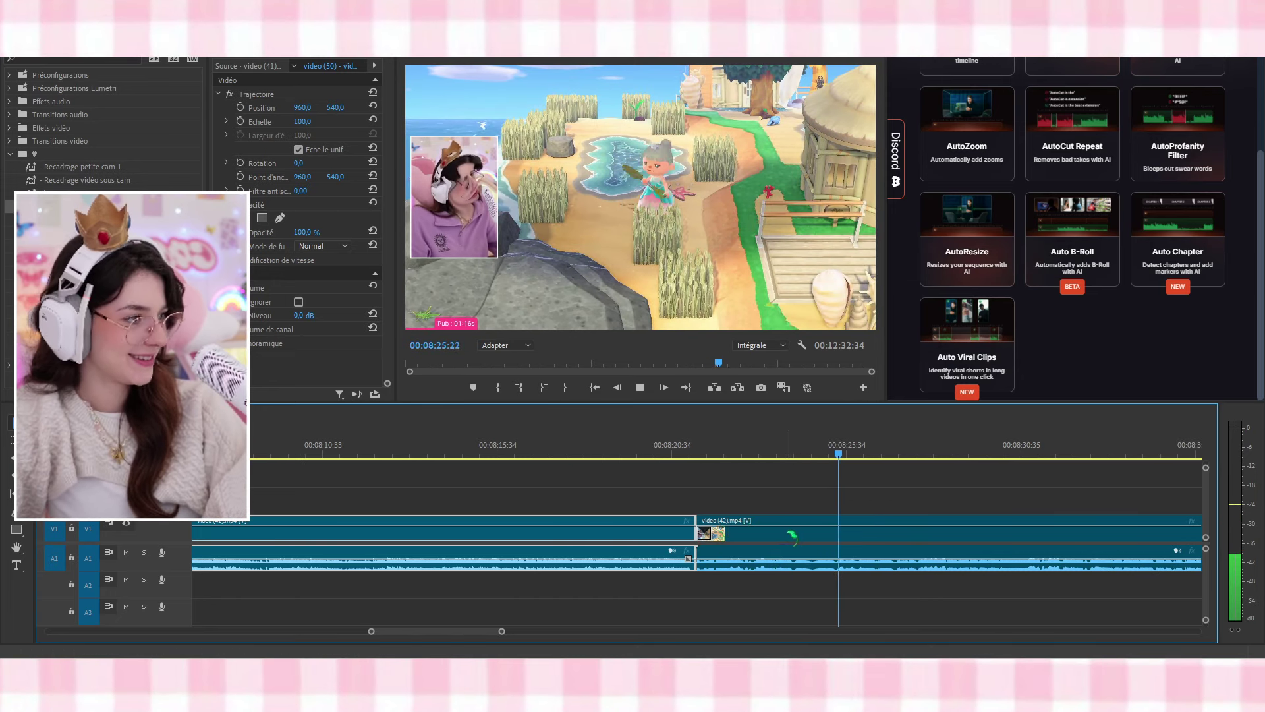
scroll(800, 536, right, 7)
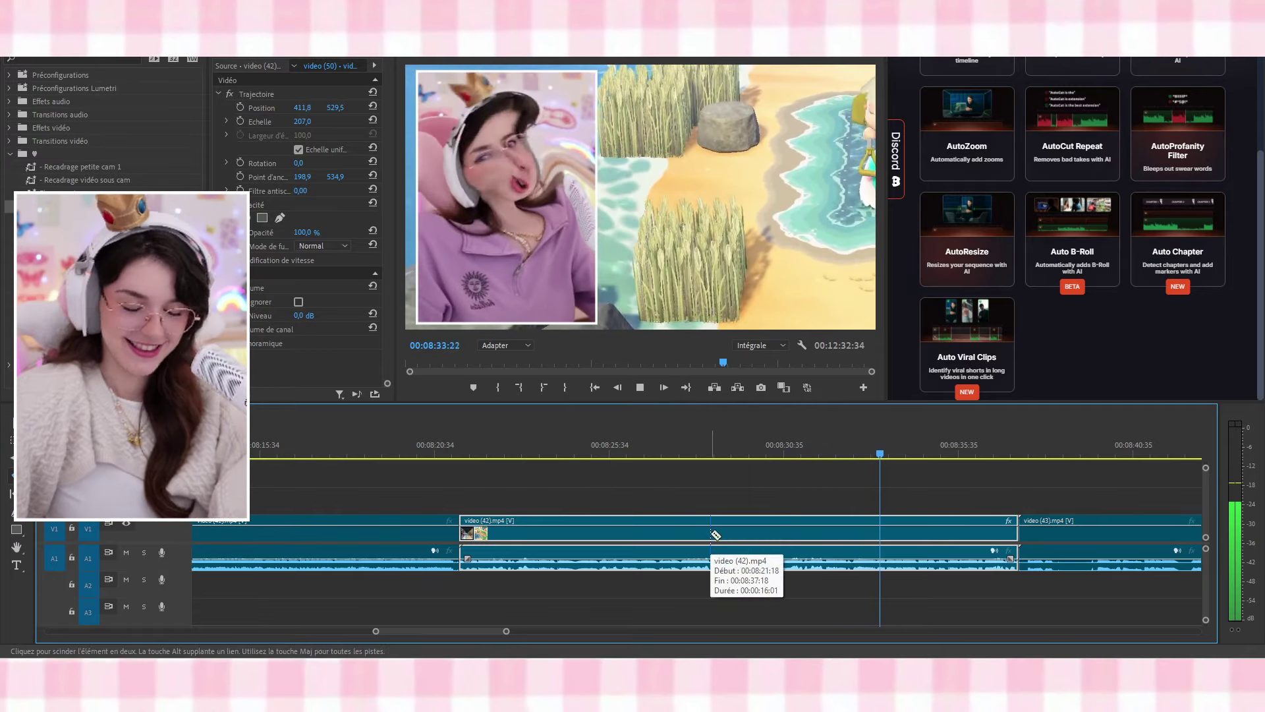
scroll(748, 601, right, 9)
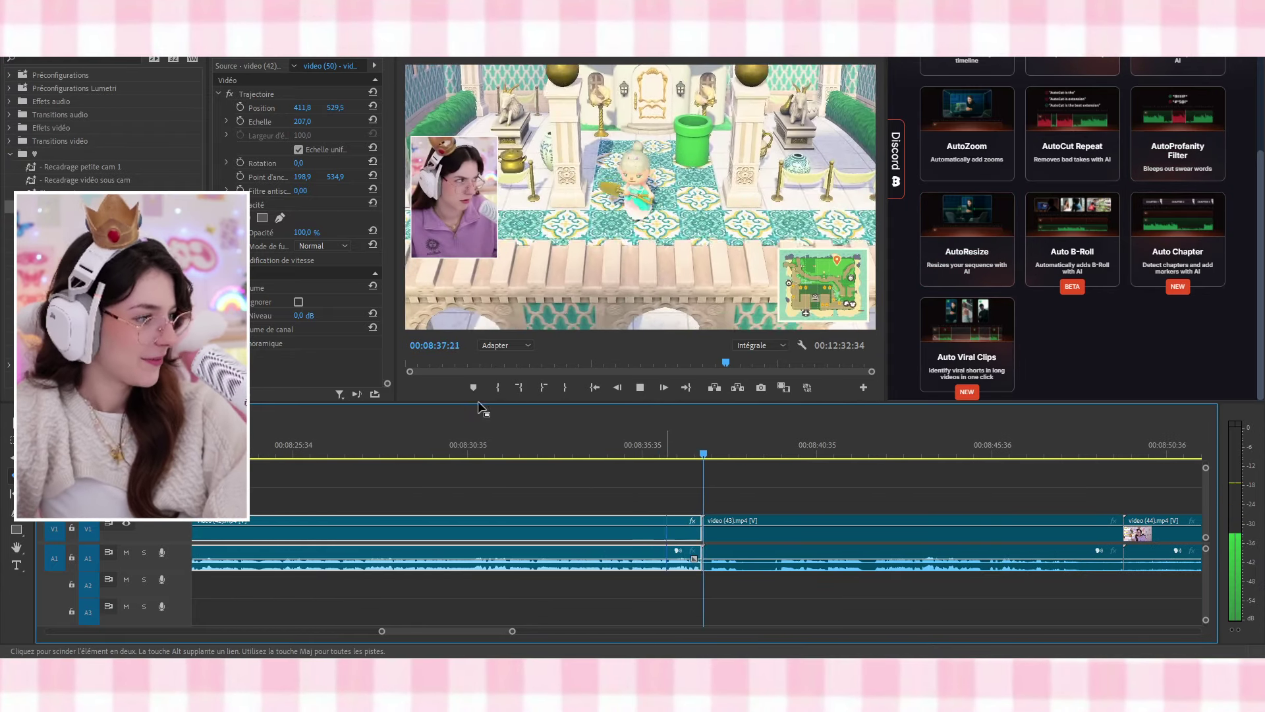
Add the transition between video (42) and video (43), then cut video (43) at about 00:08:39 and ripple-delete its opening part
drag(99, 207, 701, 531)
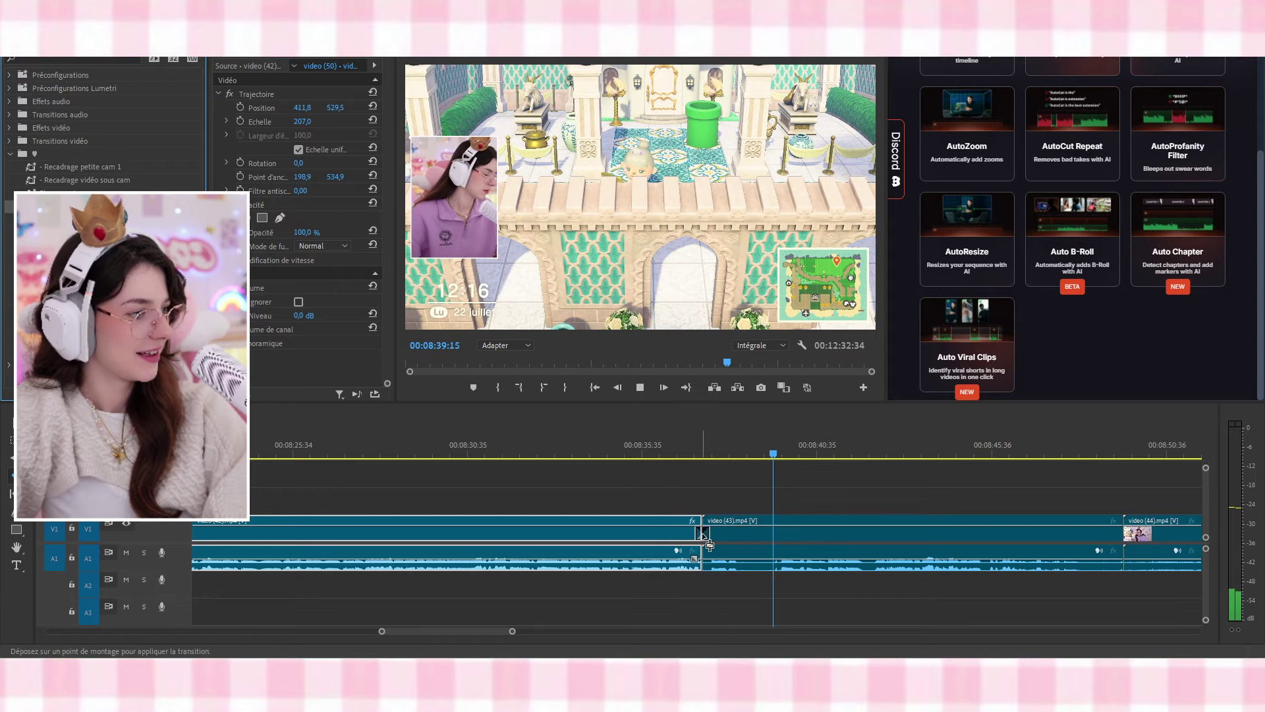
click(725, 341)
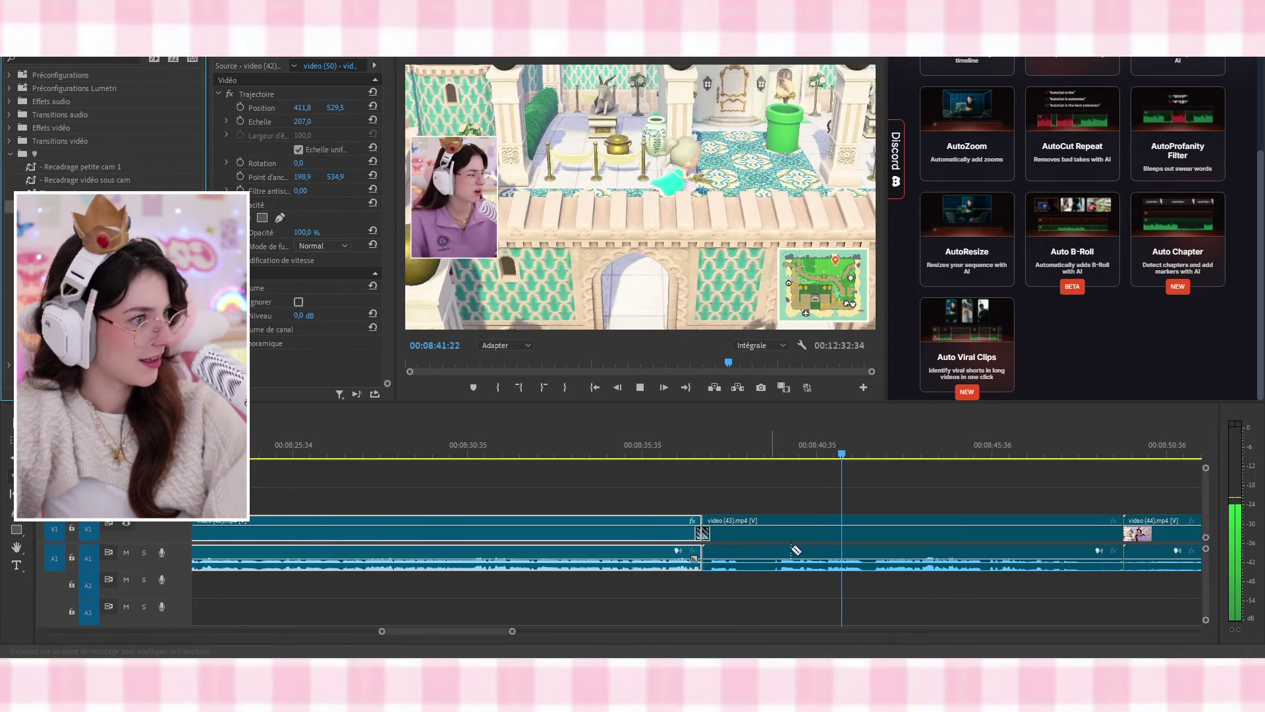
key(c)
click(774, 546)
key(v)
click(756, 544)
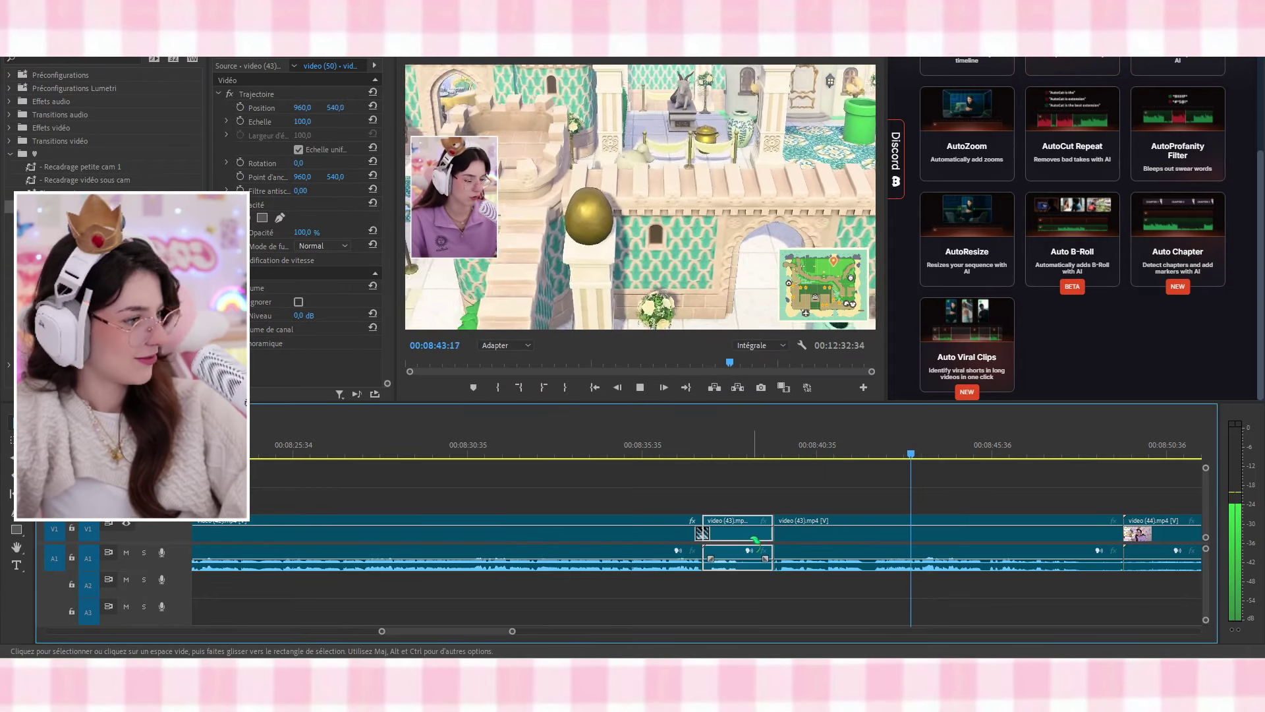
key(shift+Delete)
Add the transition at the end of video (42) again and play across the join from about 00:08:36
drag(99, 206, 265, 290)
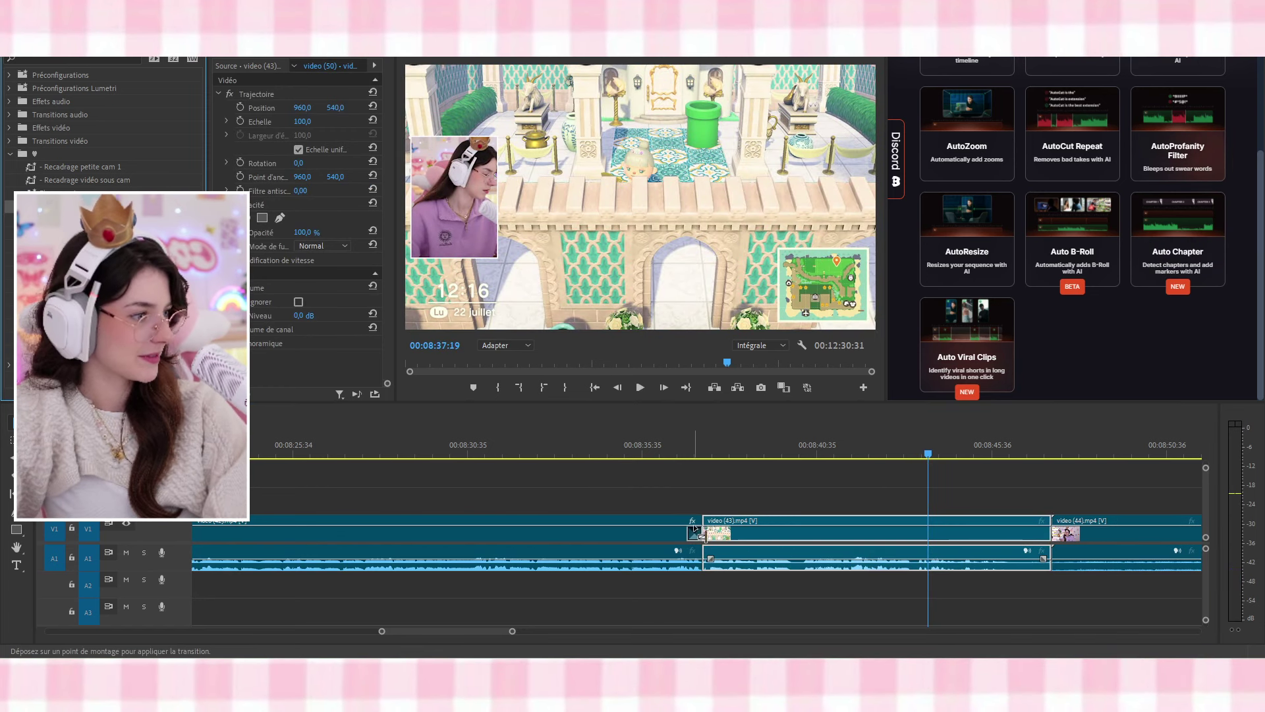
drag(693, 525, 699, 528)
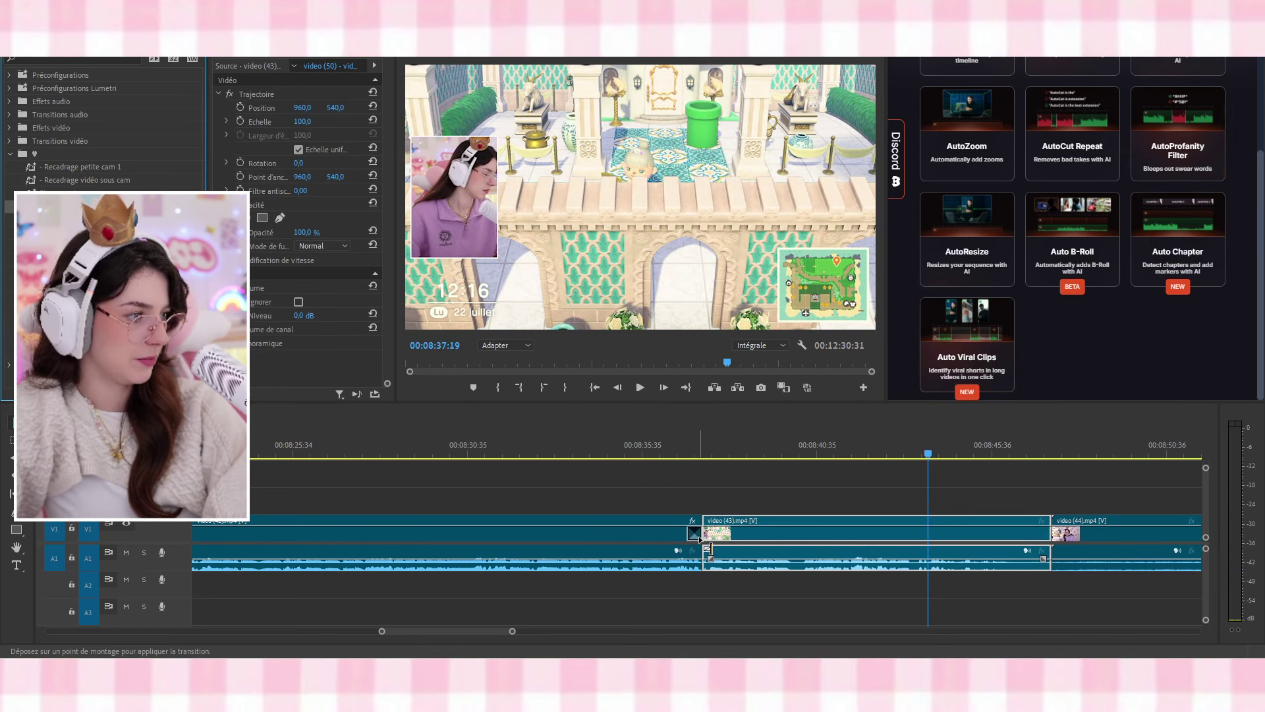
click(670, 452)
key(space)
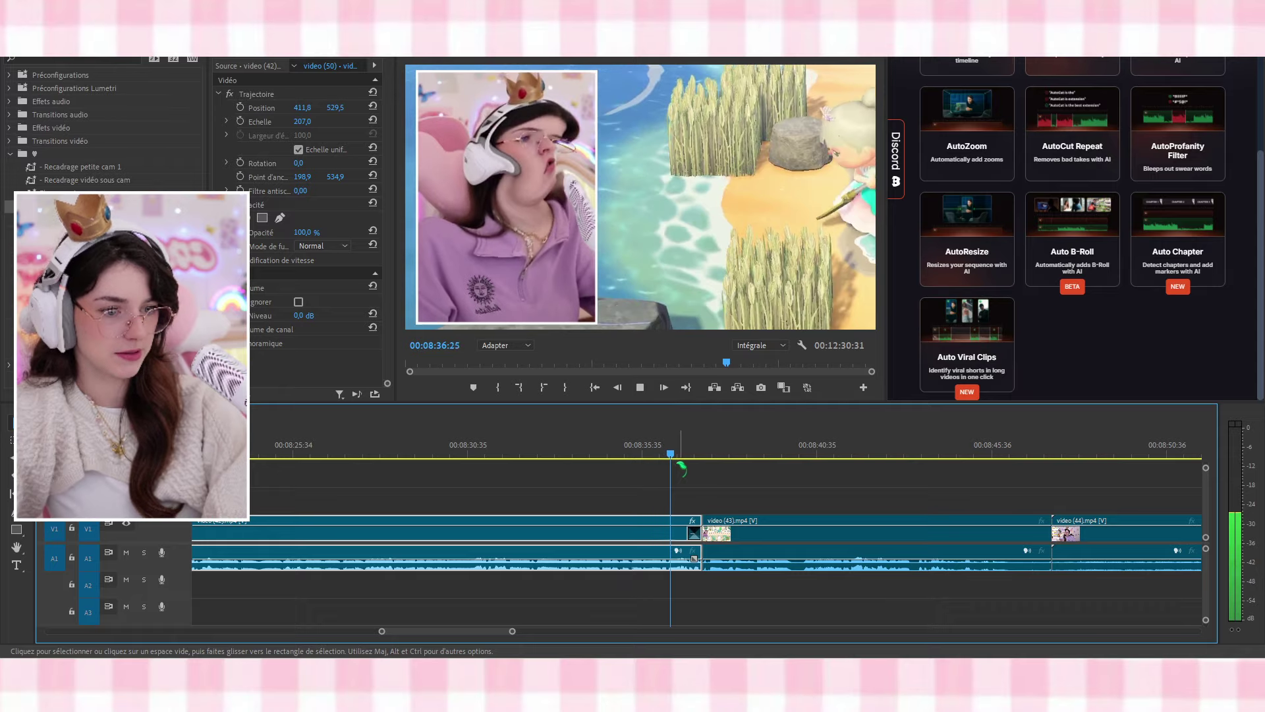
scroll(674, 493, down, 4)
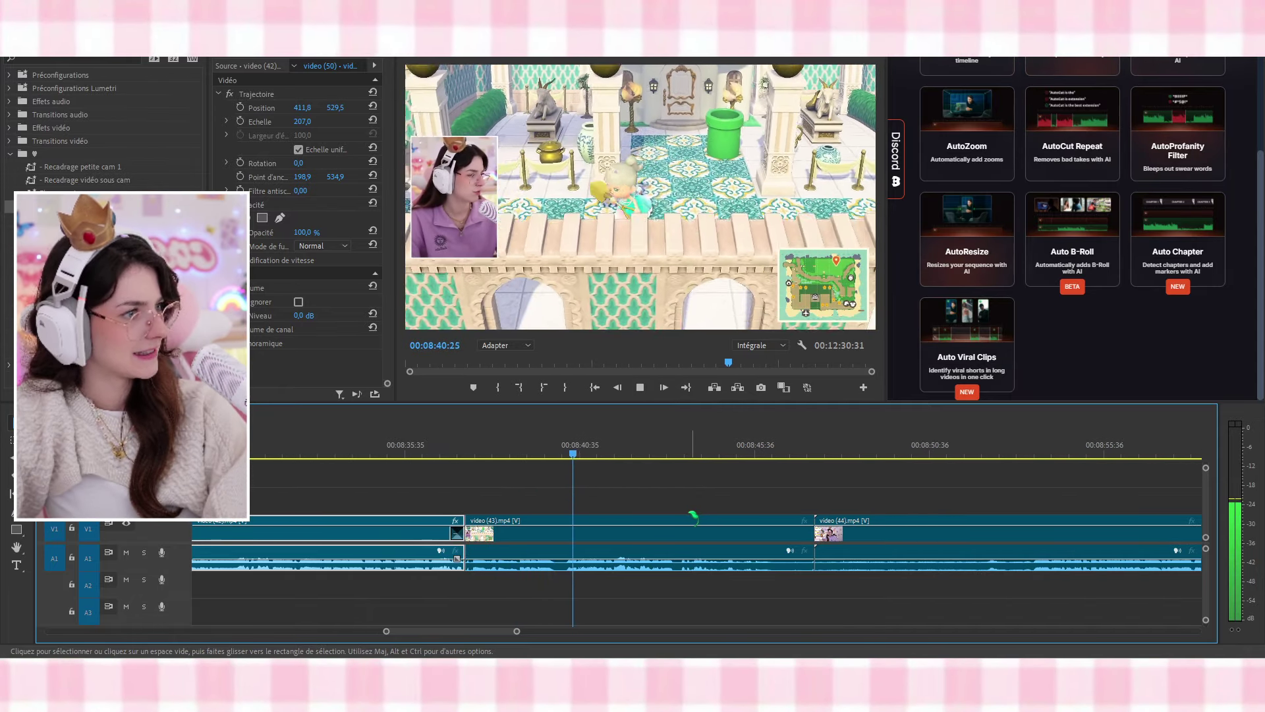
Cut video (43) at about 00:08:40 and 00:08:43, and give the middle part the webcam zoom framing at scale 207
key(c)
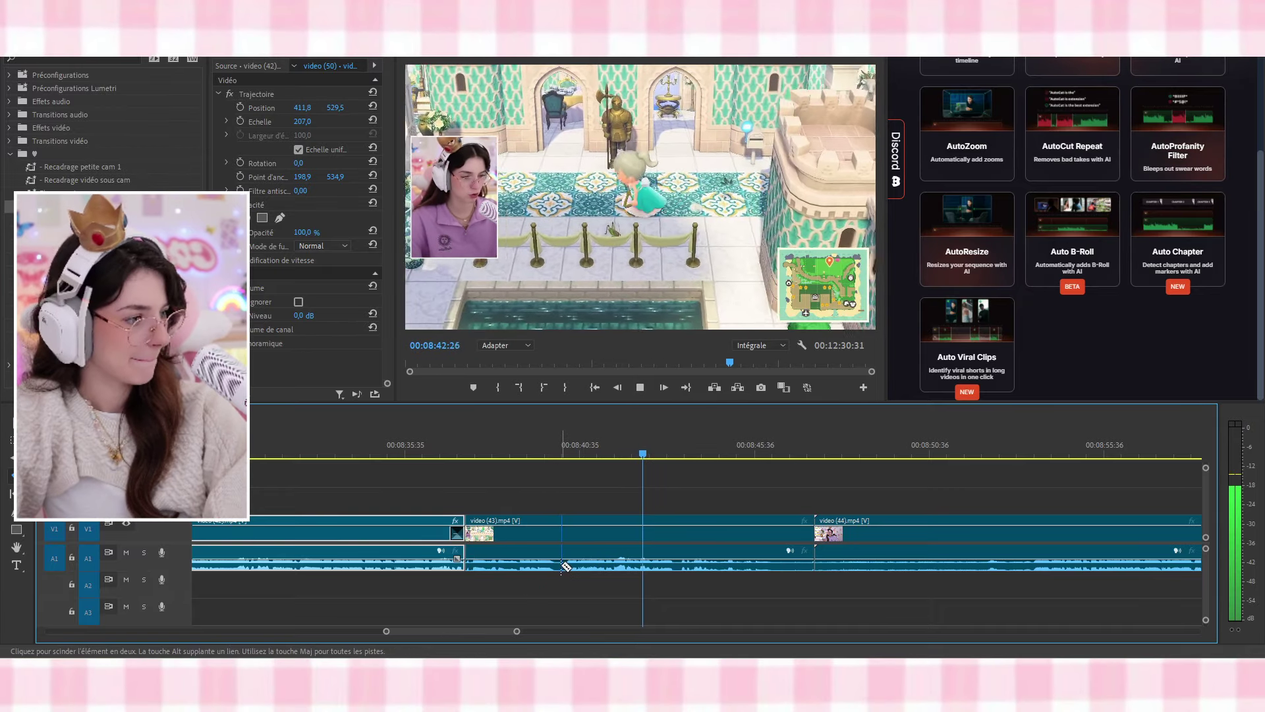
click(562, 566)
click(678, 565)
key(v)
click(622, 445)
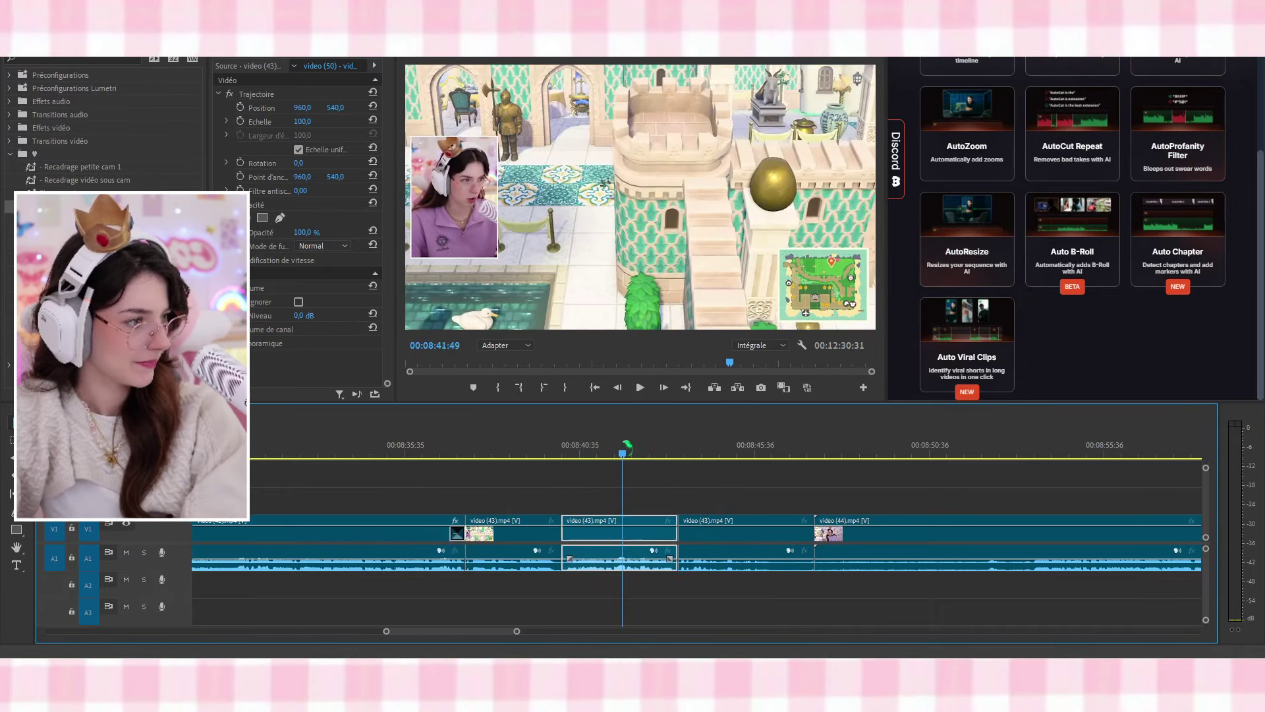
key(space)
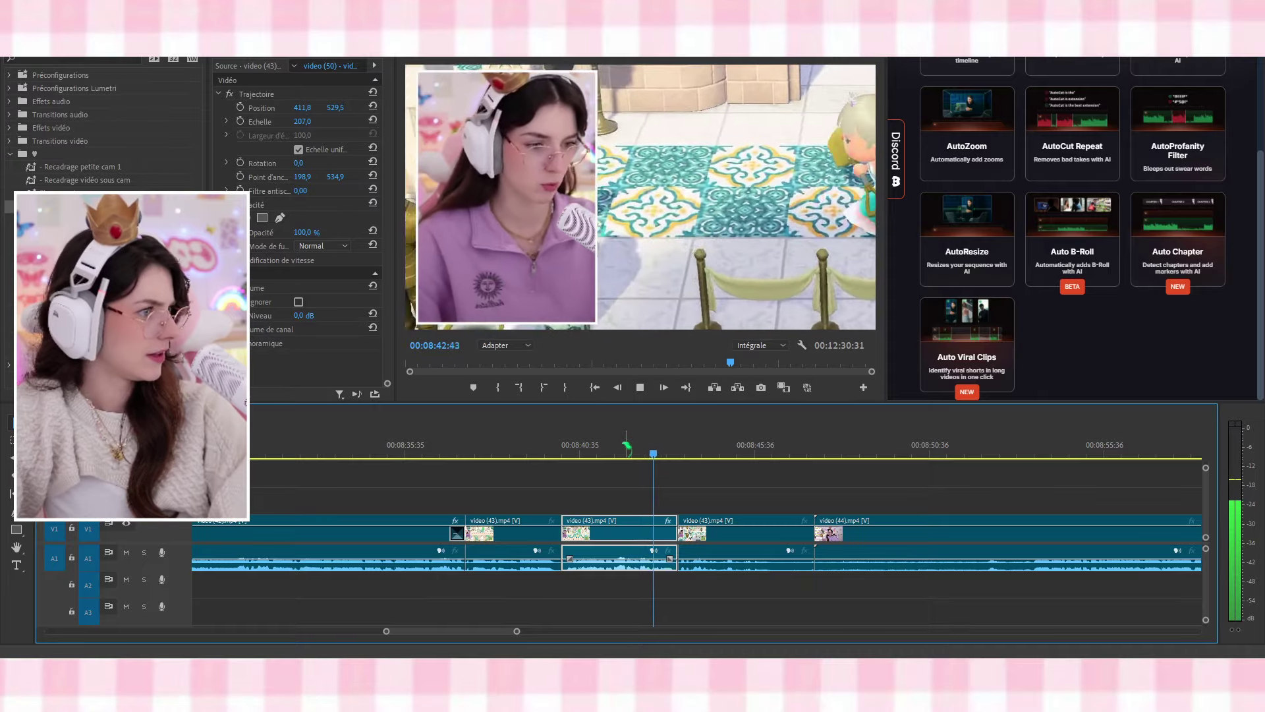
scroll(627, 446, down, 5)
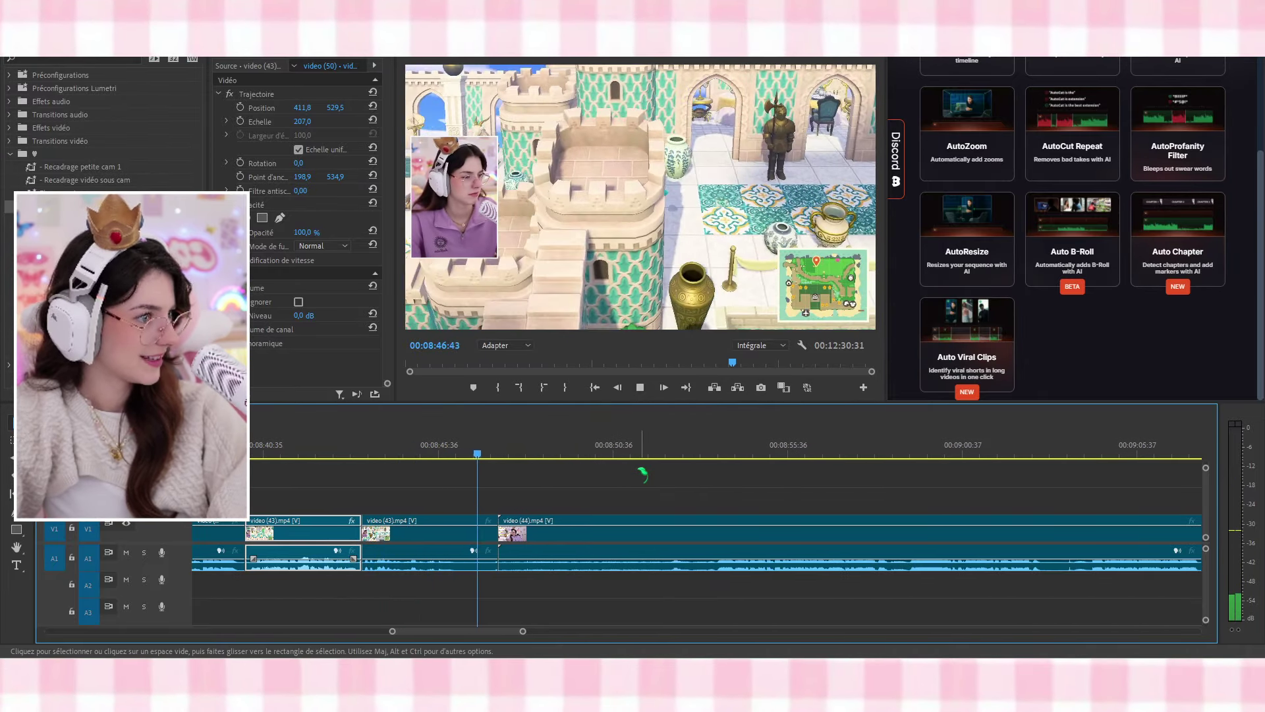
Stop playback and trim the end of the last video (43) part back to about 00:08:46
key(space)
click(517, 542)
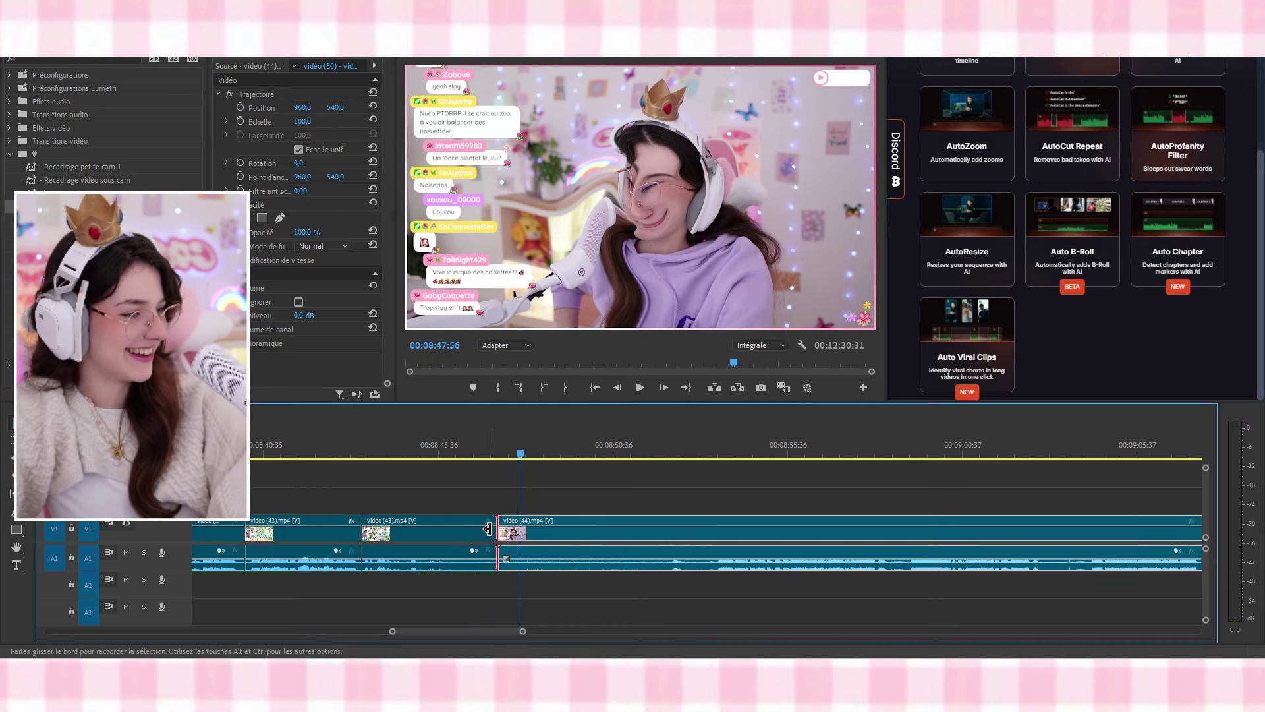
drag(492, 536, 460, 536)
Set the audio level of the last video (43) part to 7 dB
click(386, 448)
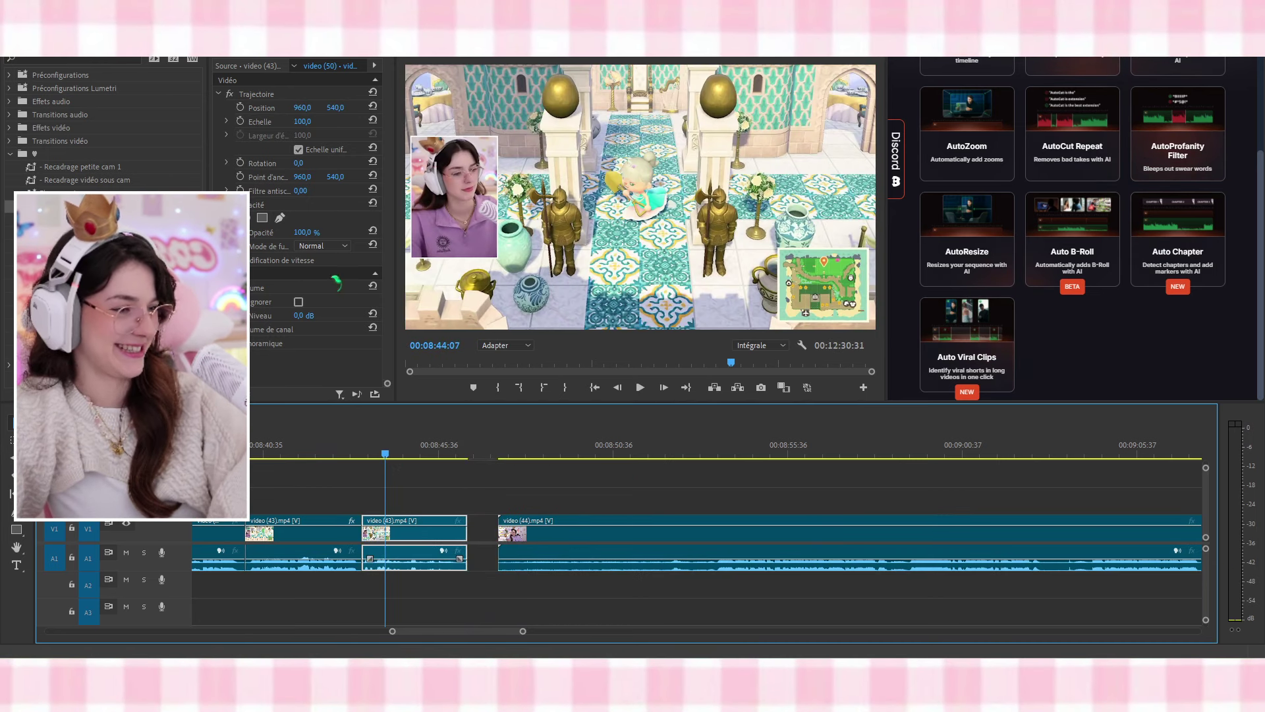
click(313, 315)
text(7)
key(Return)
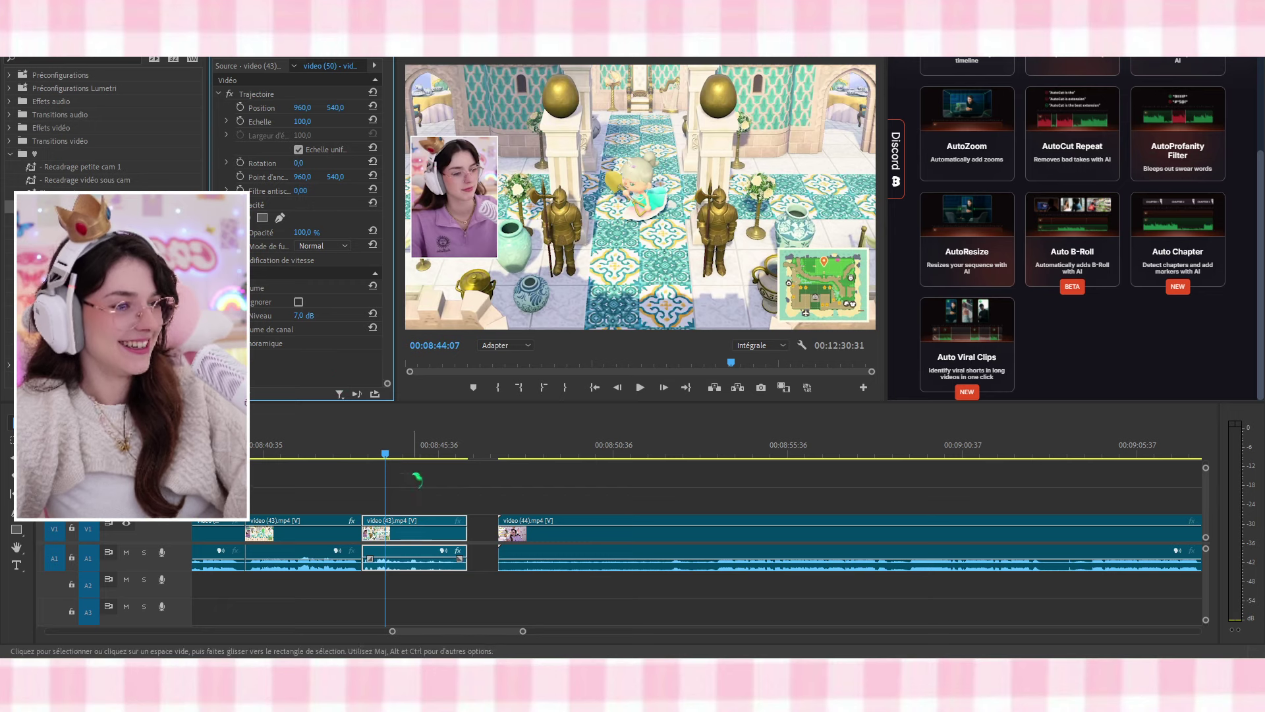
Close the gap before video (44) and add the transition at the start of that clip while playing across the join
click(481, 530)
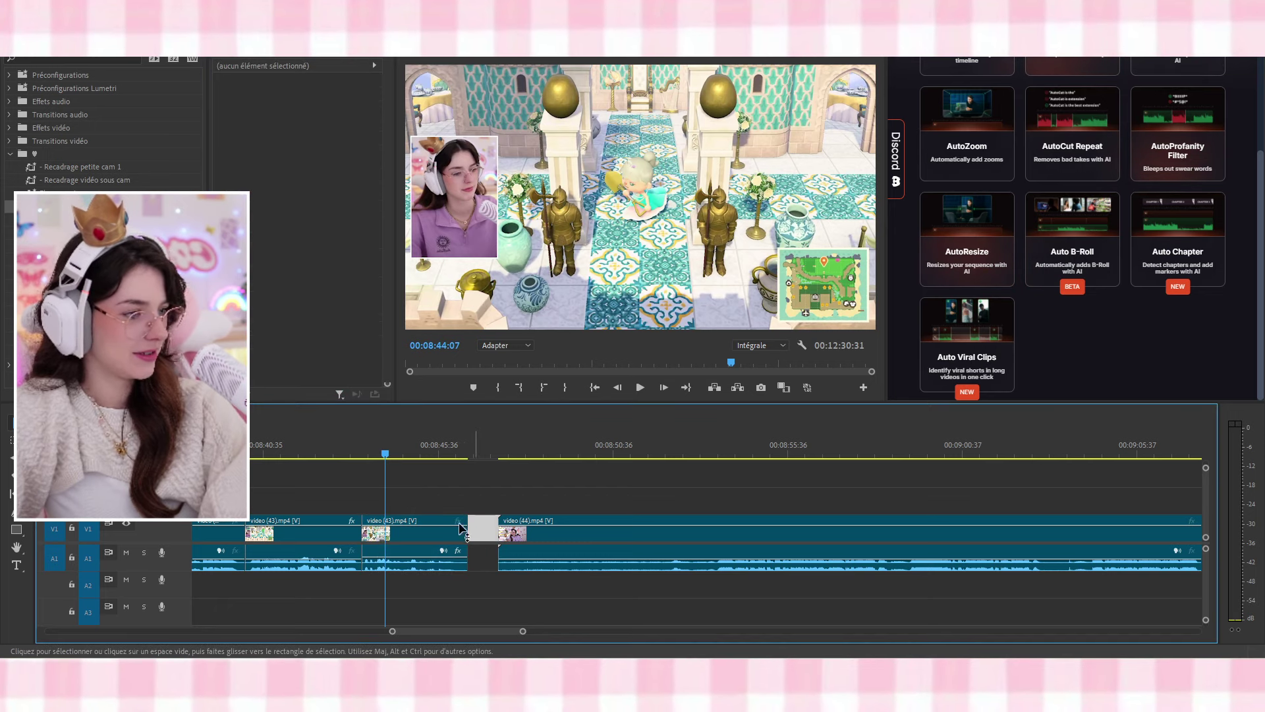
key(Delete)
click(345, 448)
key(space)
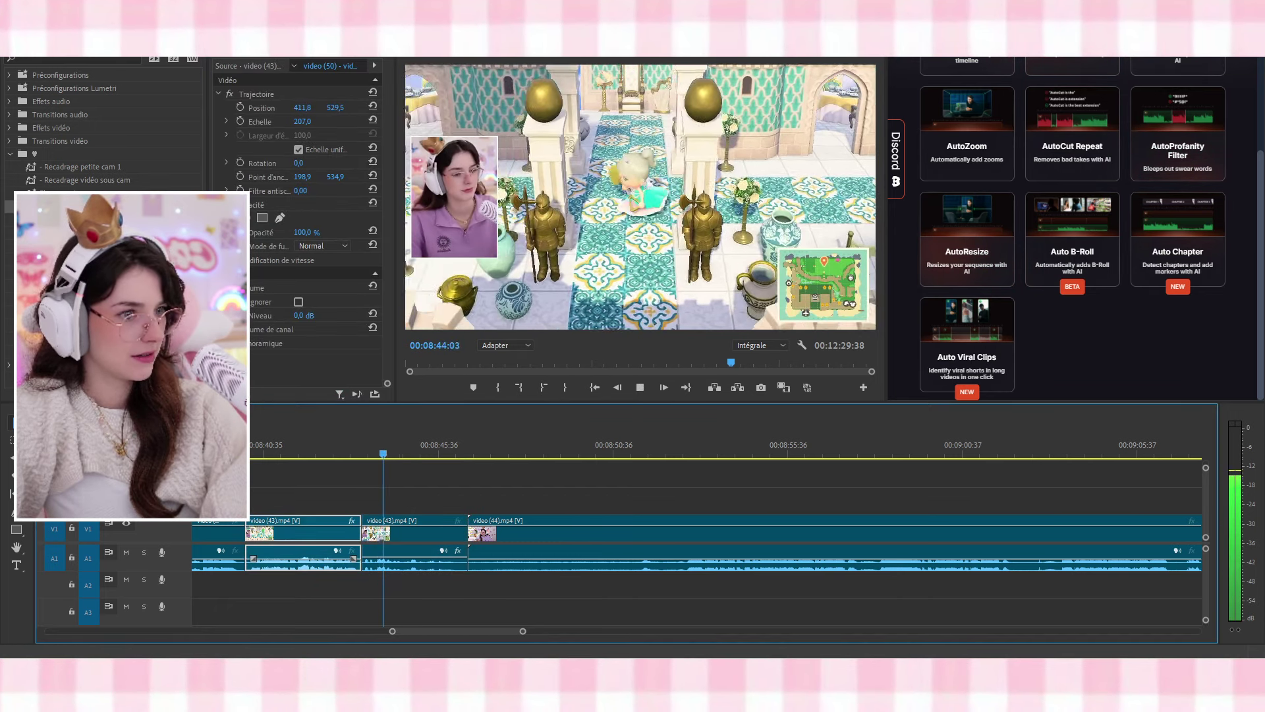
mouse_move(66, 206)
mouse_down()
mouse_move(538, 563)
mouse_move(472, 560)
mouse_up()
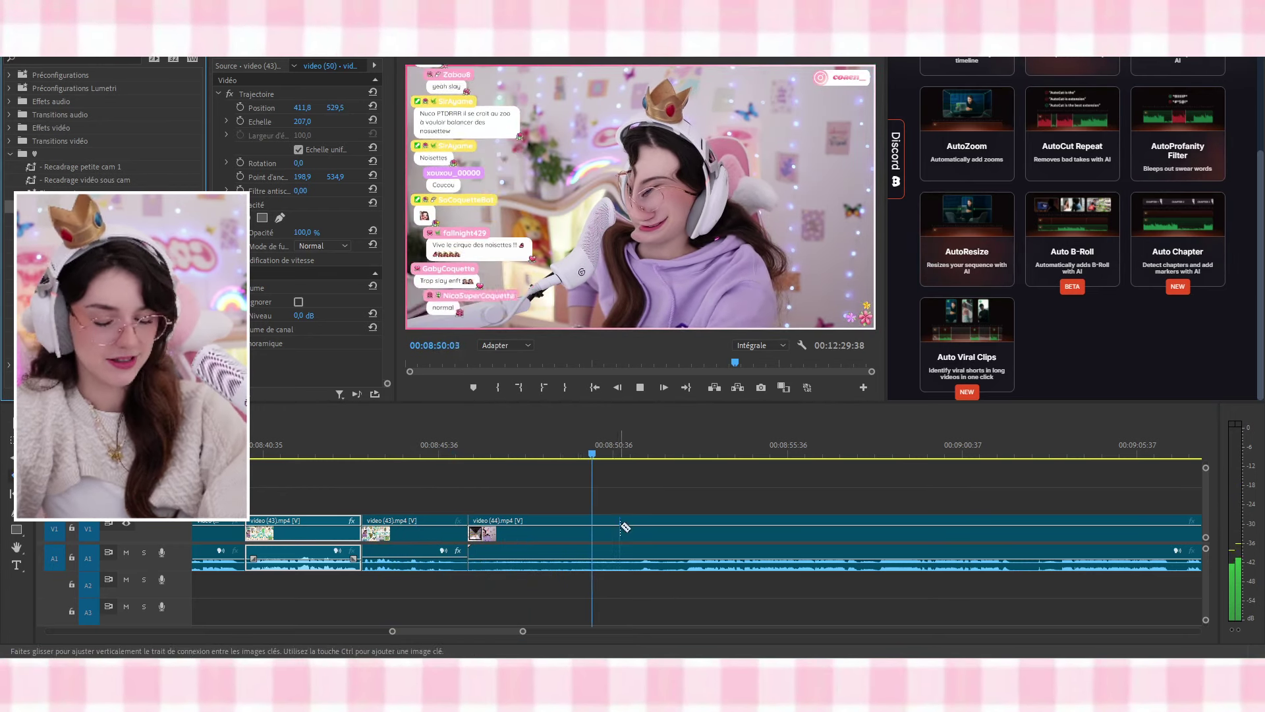
Cut video (44) at about 00:08:53 and ripple-delete the part before the cut
key(c)
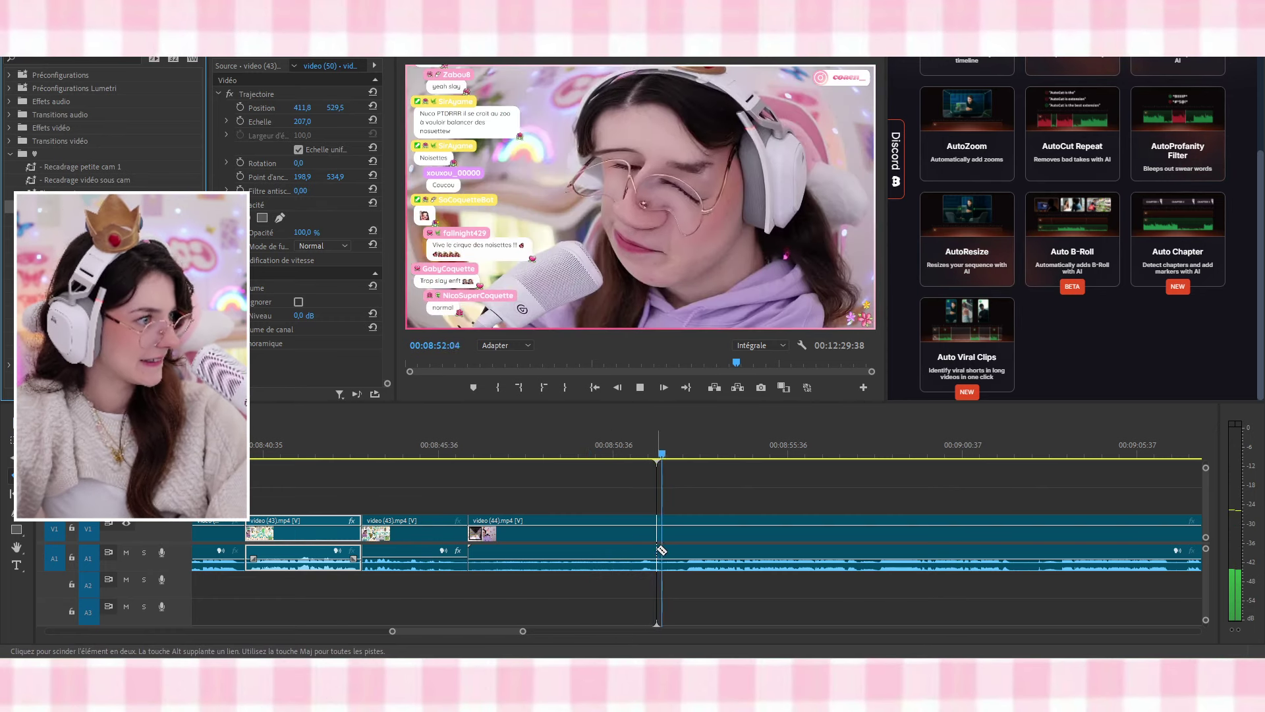
click(686, 565)
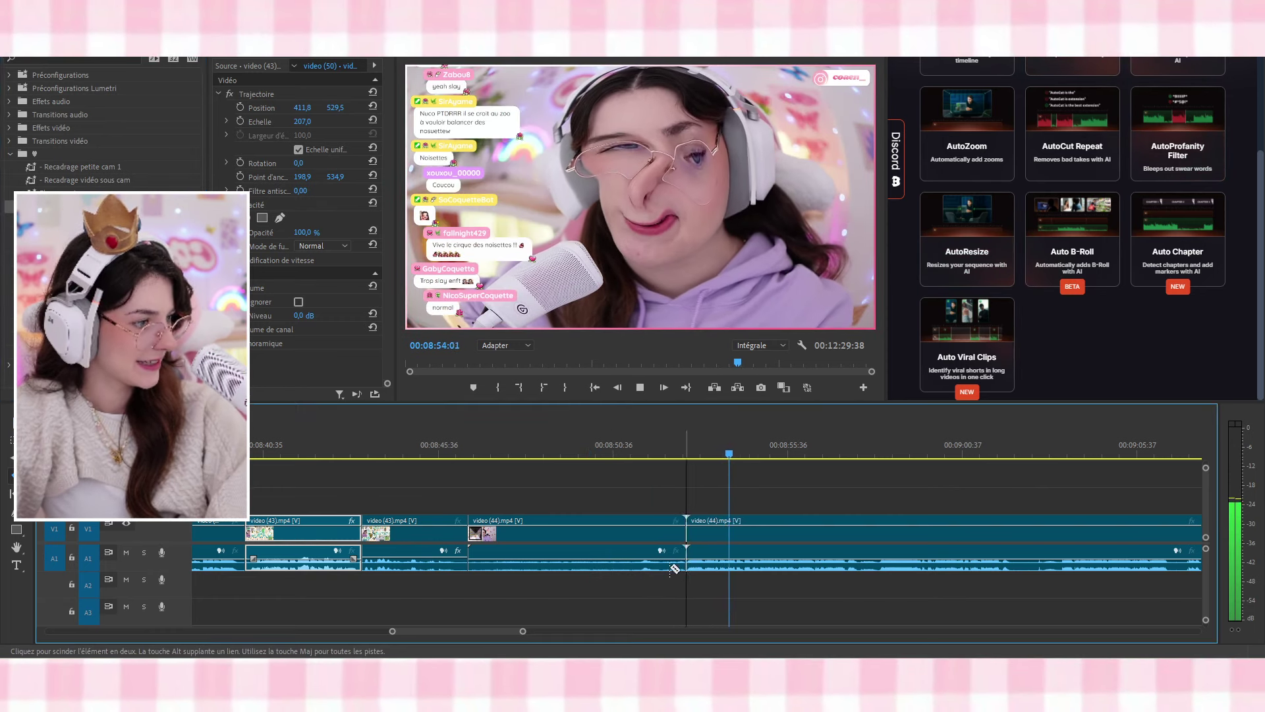
key(v)
click(578, 537)
key(shift+Delete)
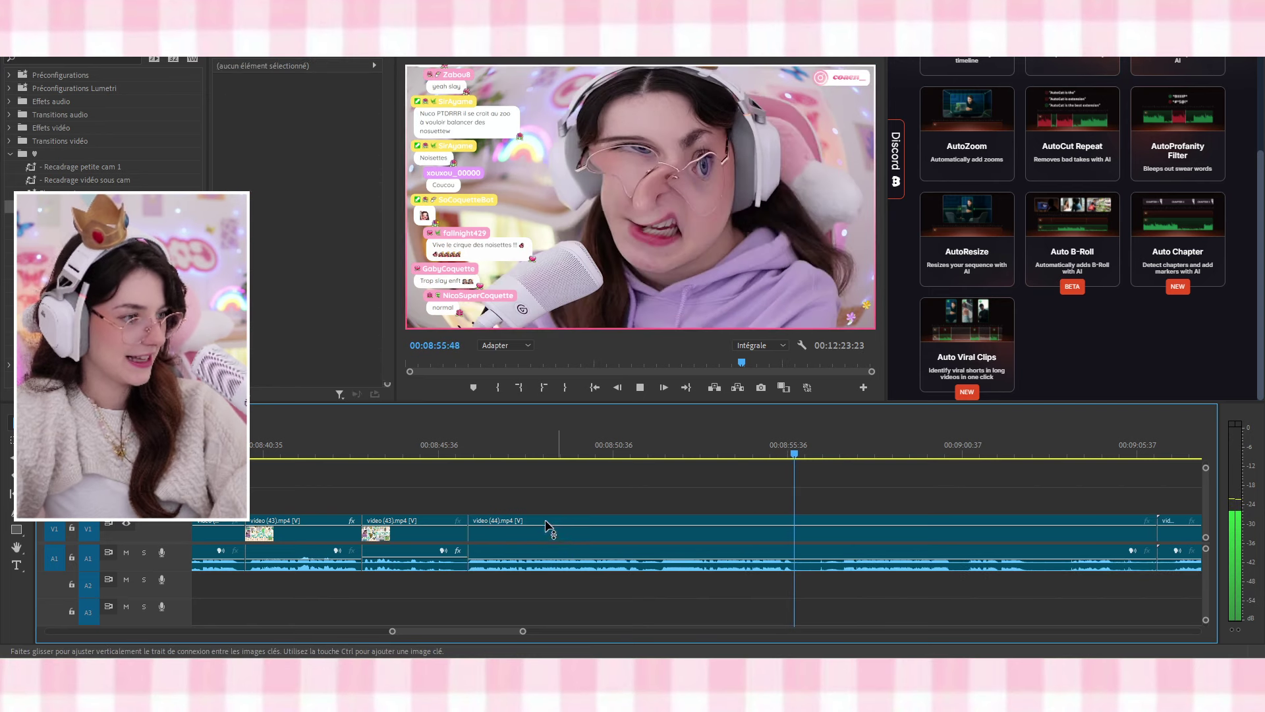
Add the transition at the start of the shortened video (44) and play on from about 00:08:46
click(467, 452)
click(463, 453)
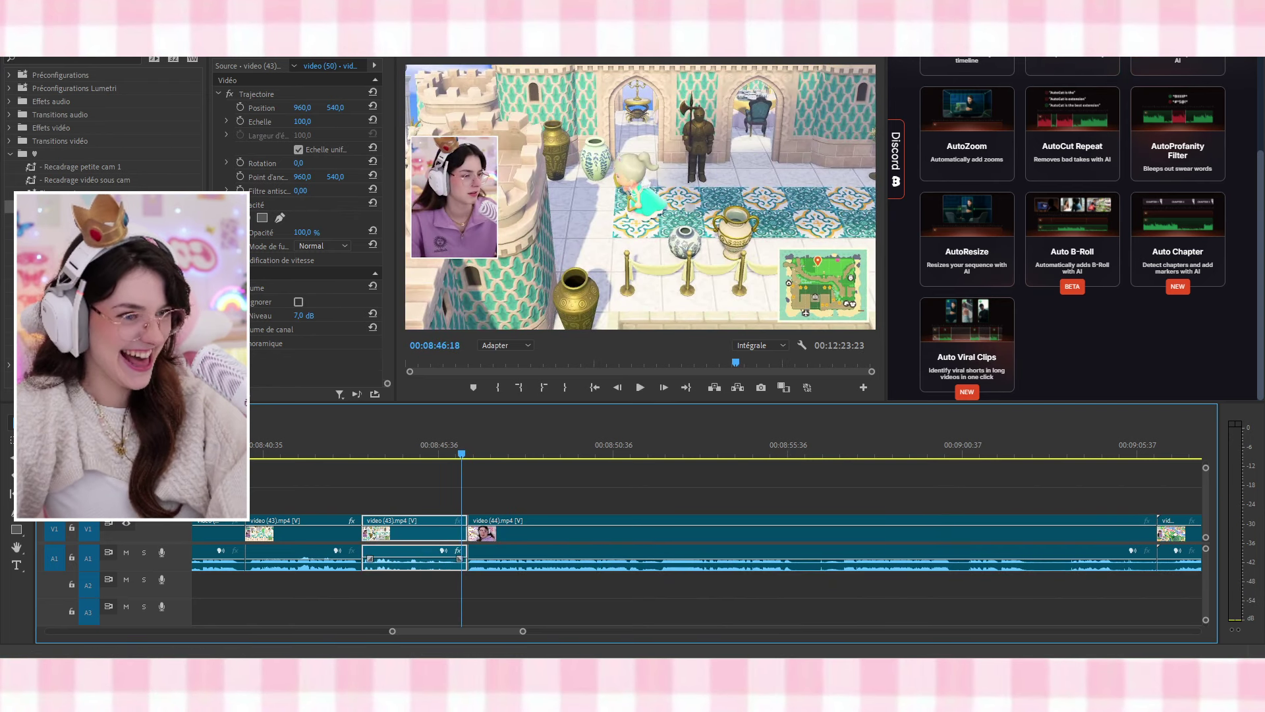
key(shift+7)
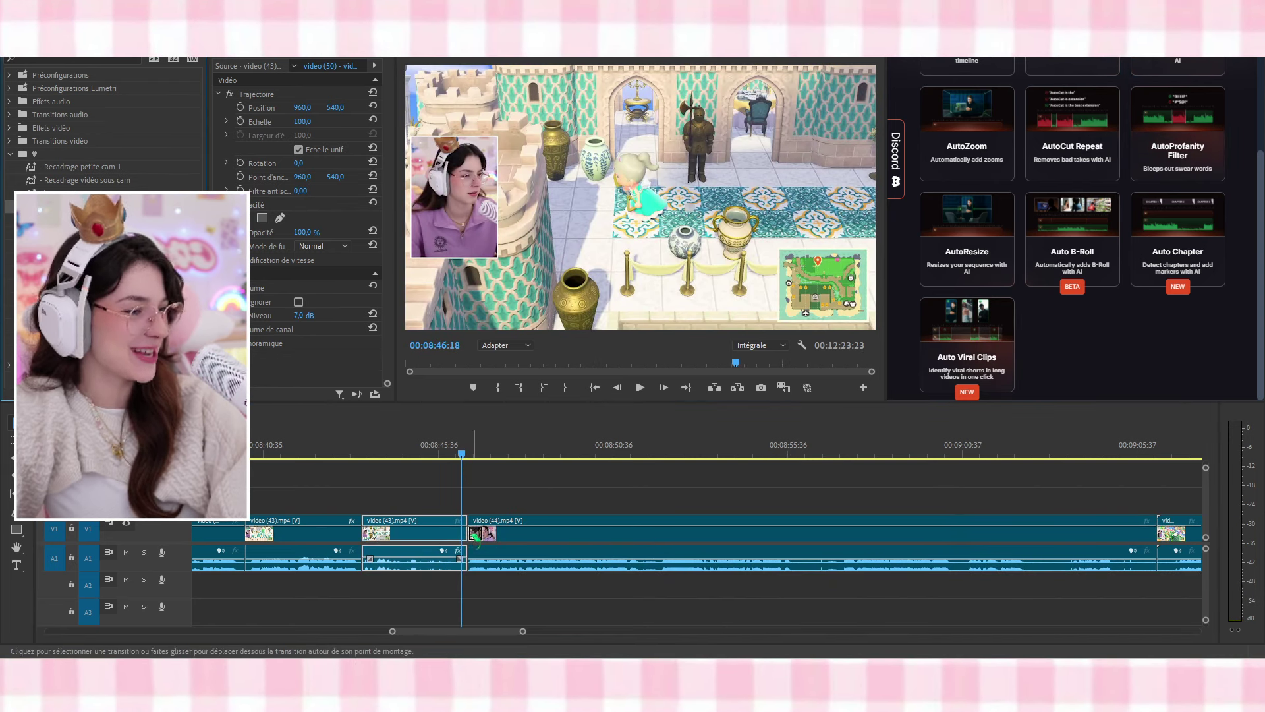
key(space)
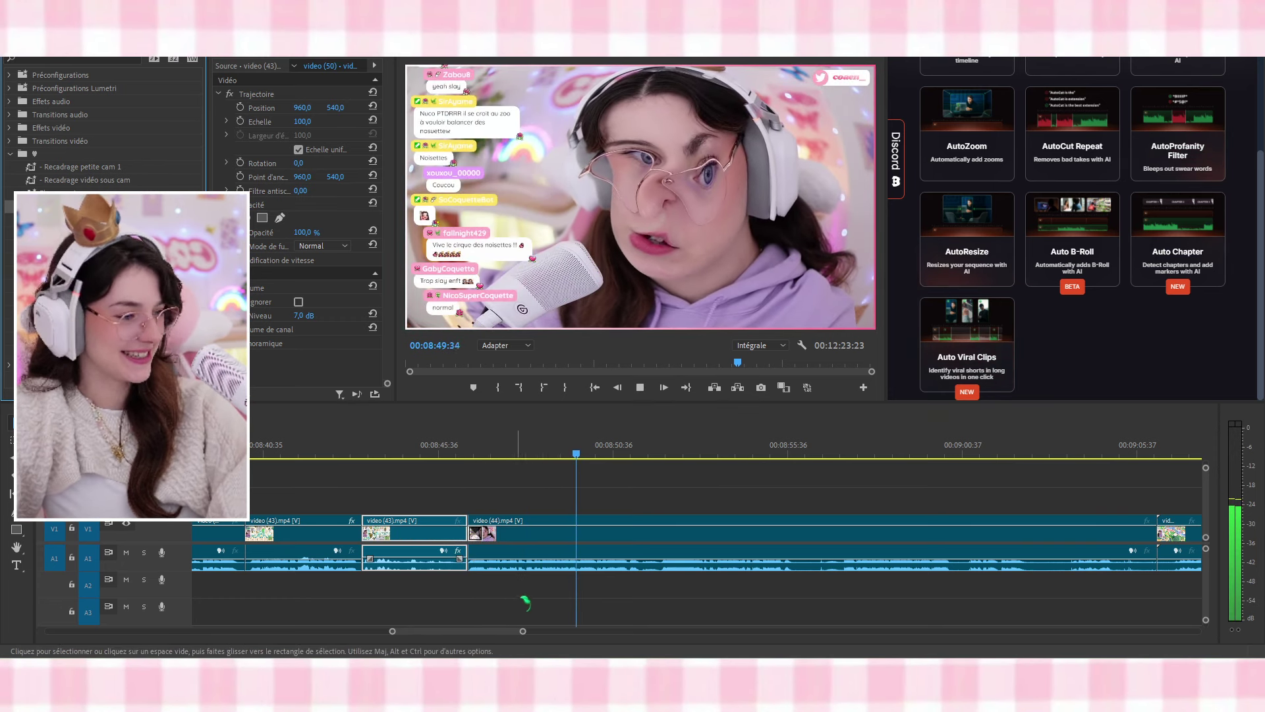
Cut video (44) at about 00:08:51, 00:08:52, 00:08:56 and 00:08:57 while playing it, then stop playback
key(c)
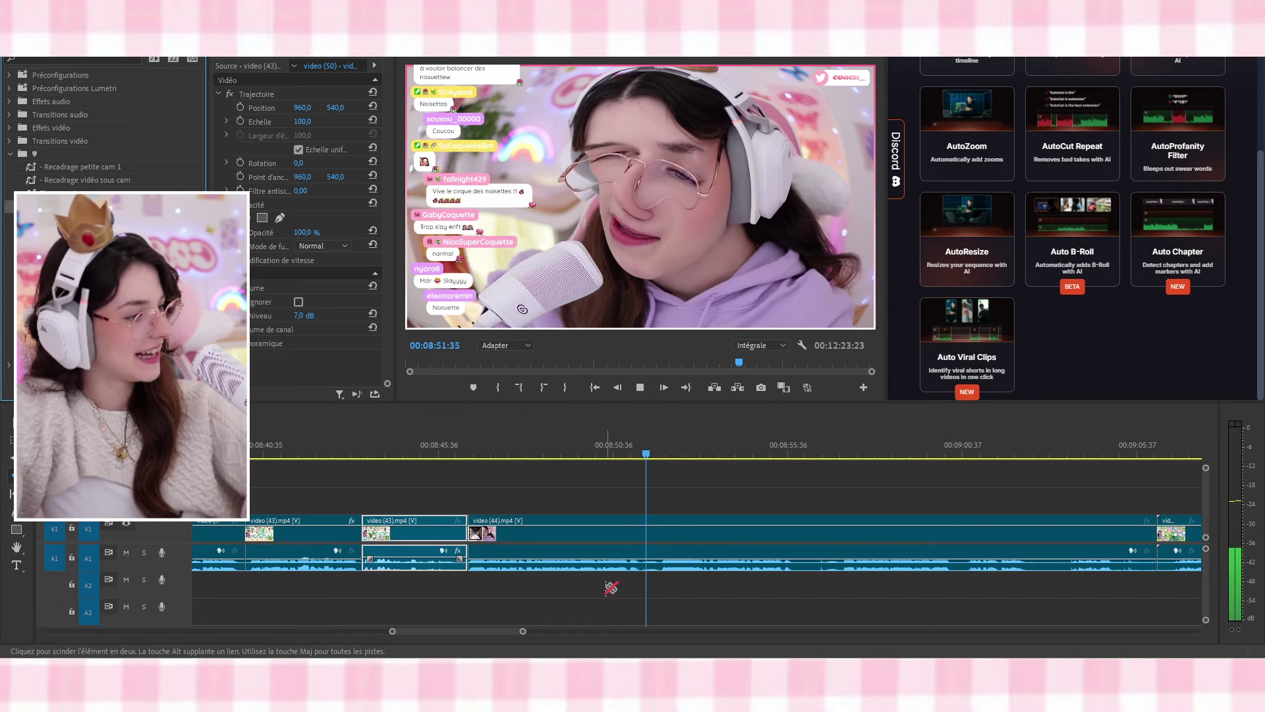
click(645, 569)
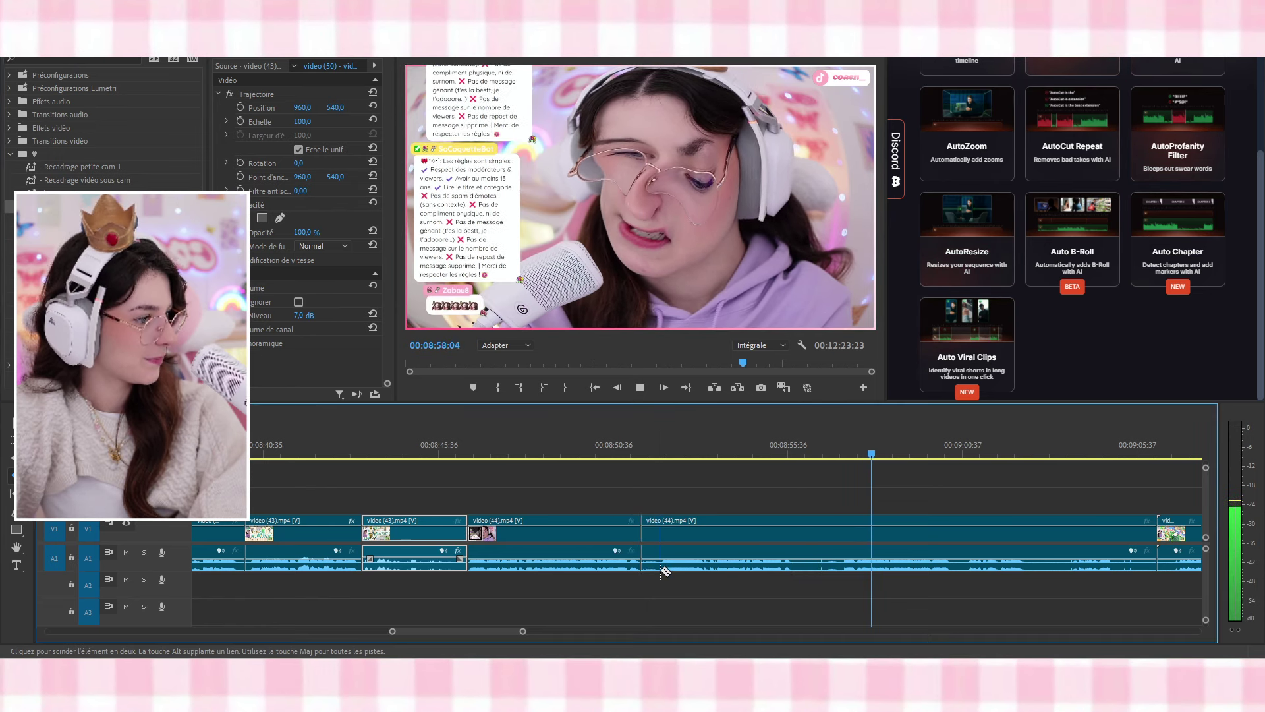
click(843, 567)
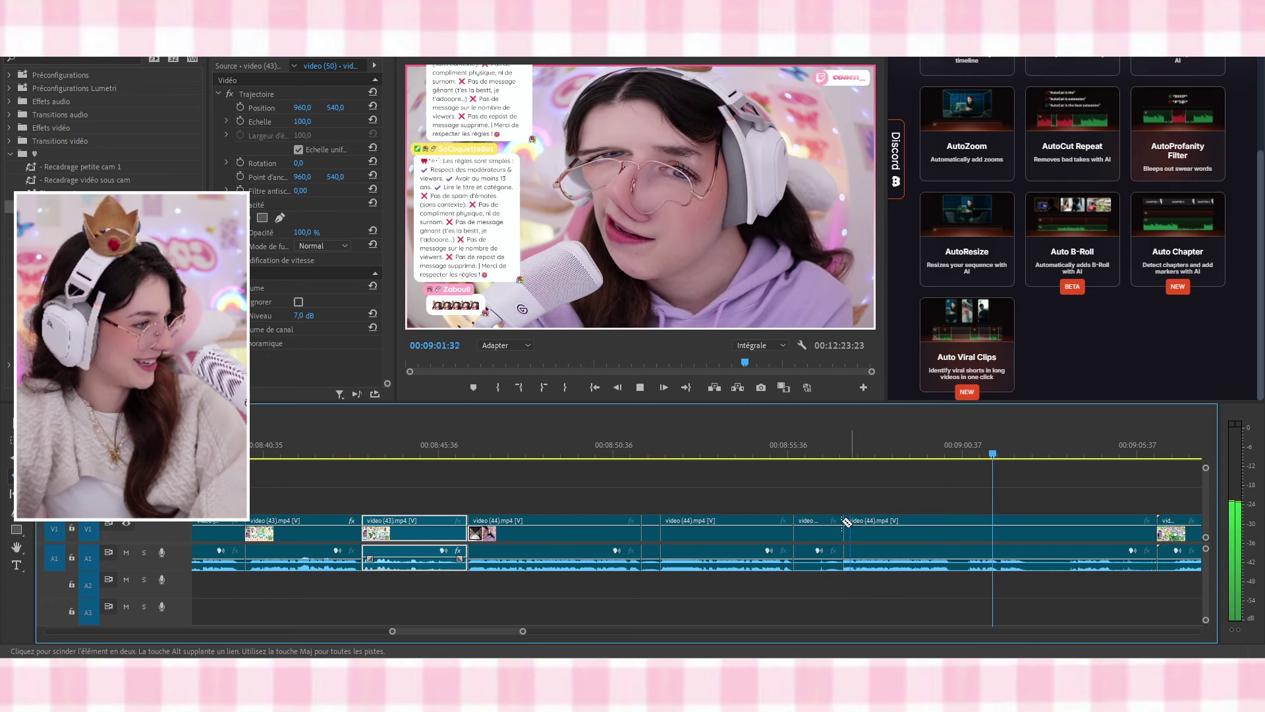
key(space)
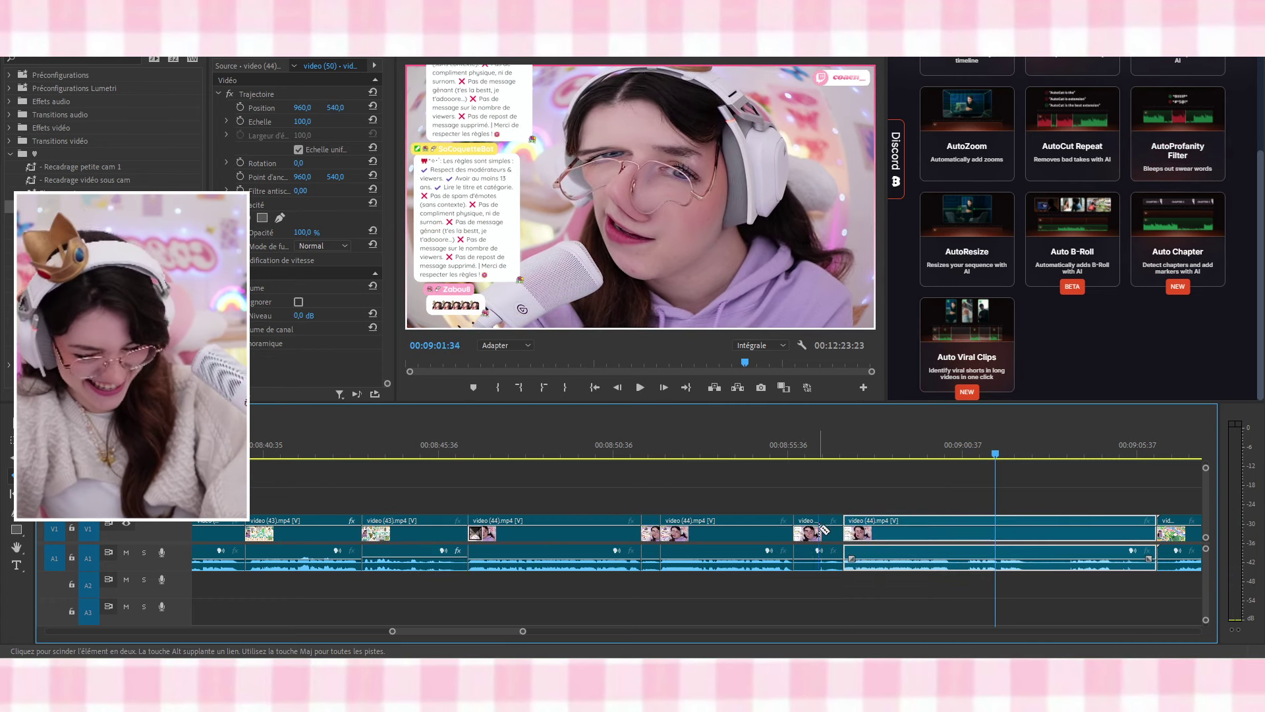
Ripple-delete the short video (44) piece from about 00:08:56 to 00:08:57
key(v)
click(820, 530)
key(Up)
key(Up)
key(shift+Delete)
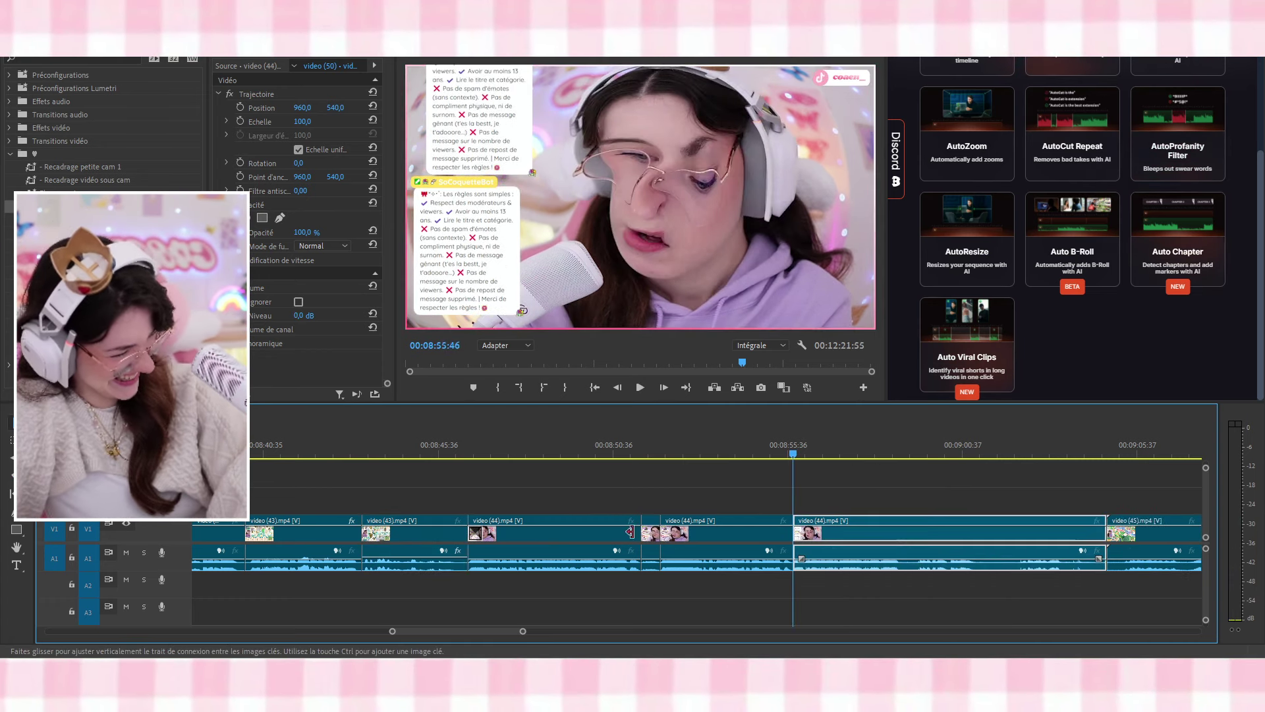
Ripple-delete the short video (44) piece from about 00:08:51 to 00:08:52 and replay from about 00:08:47
click(650, 537)
key(shift+Delete)
click(516, 455)
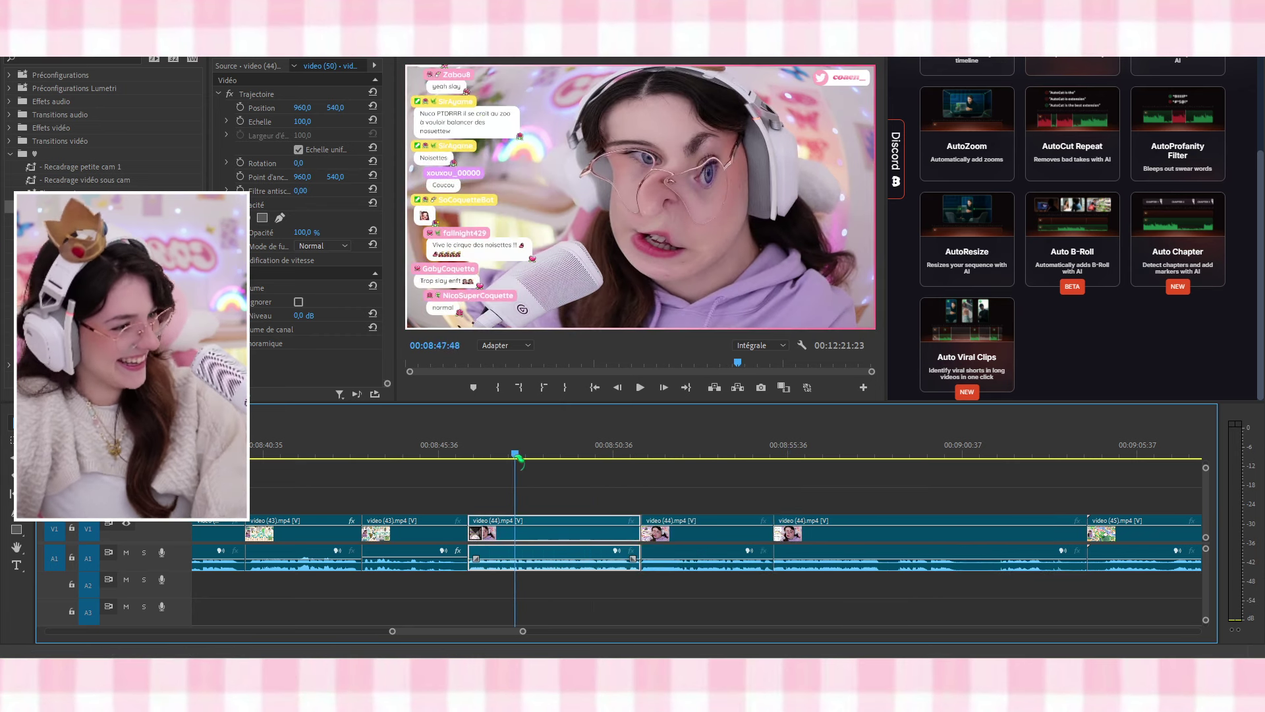
key(space)
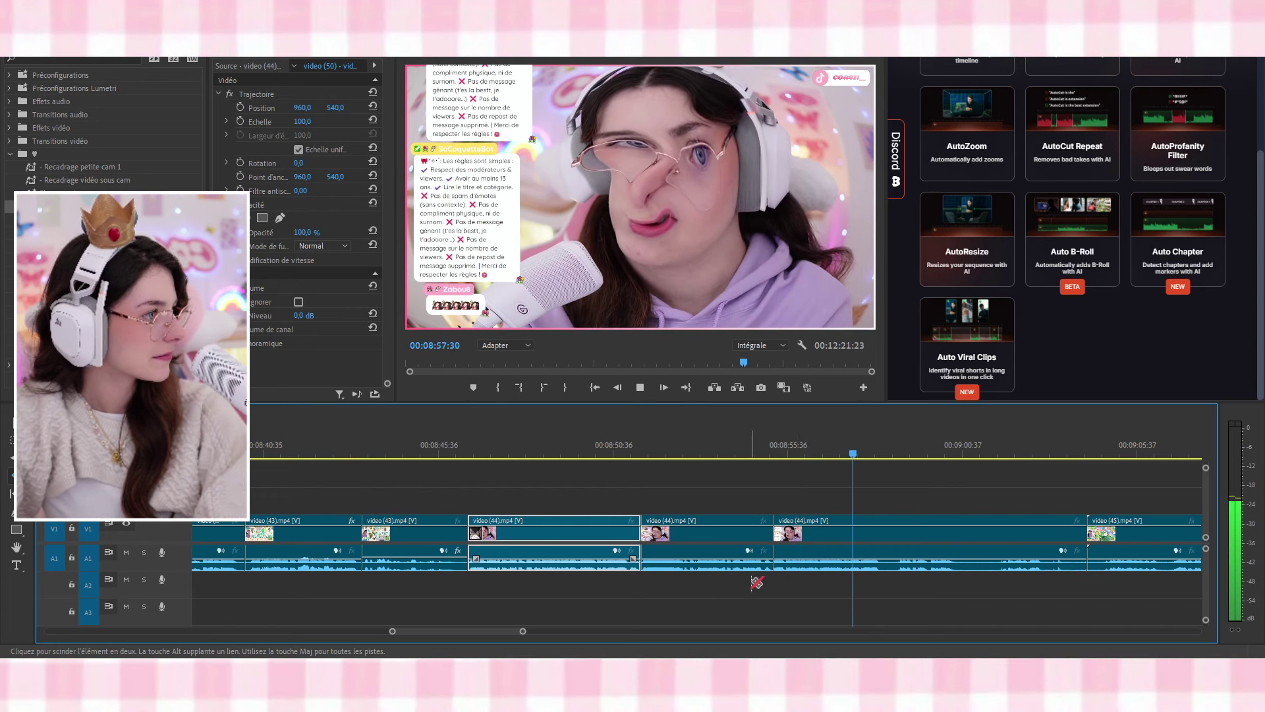
Cut the last video (44) clip at about 00:09:00, 00:09:01 and 00:09:03
scroll(756, 581, down, 2)
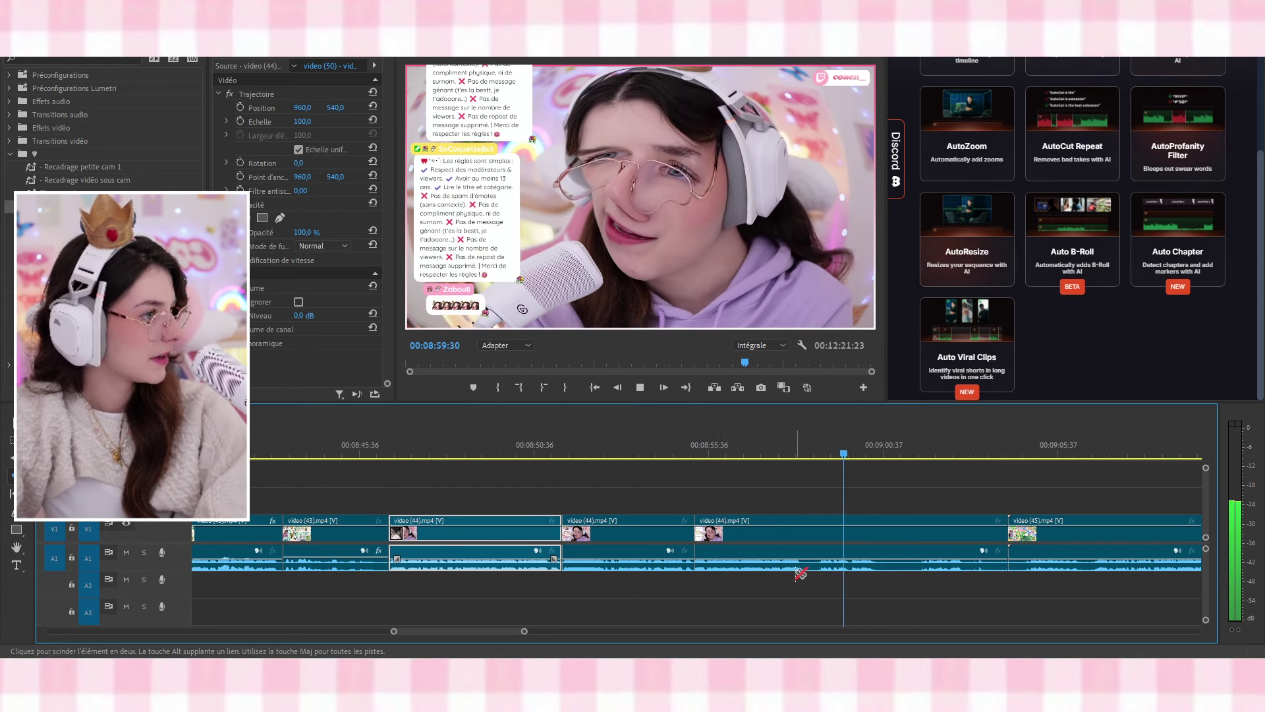
scroll(799, 575, down, 2)
key(space)
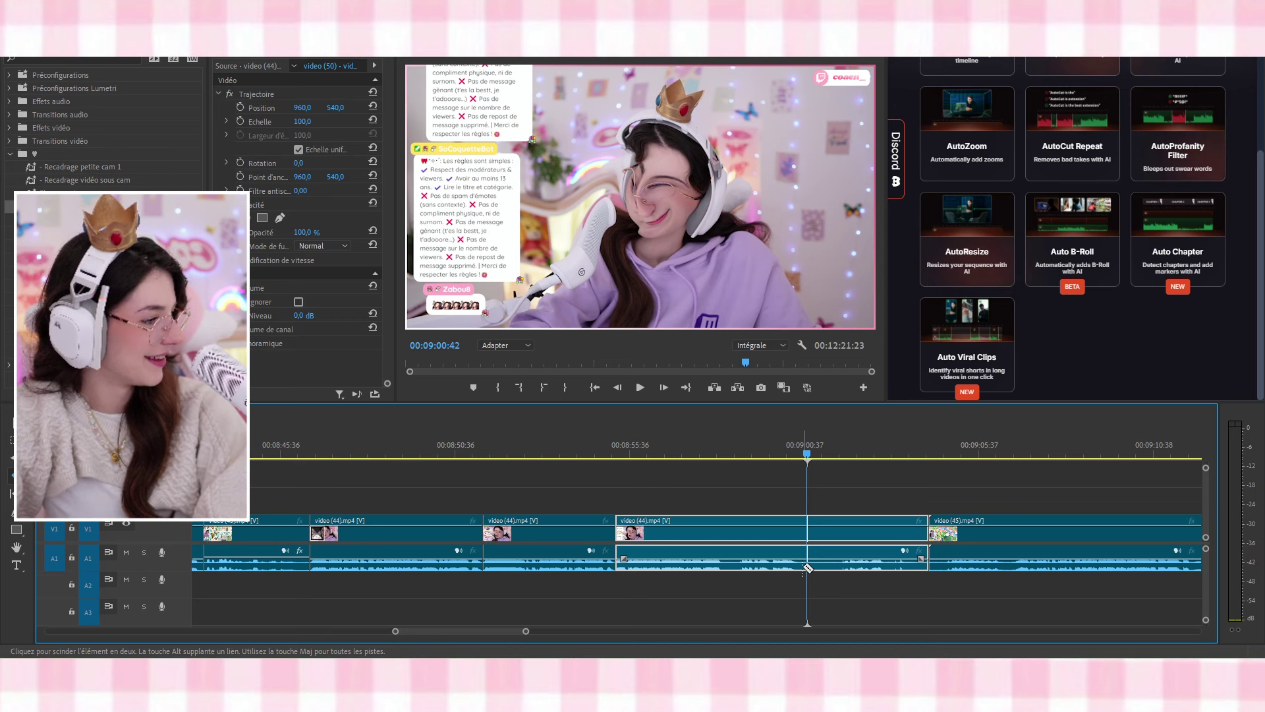
click(808, 568)
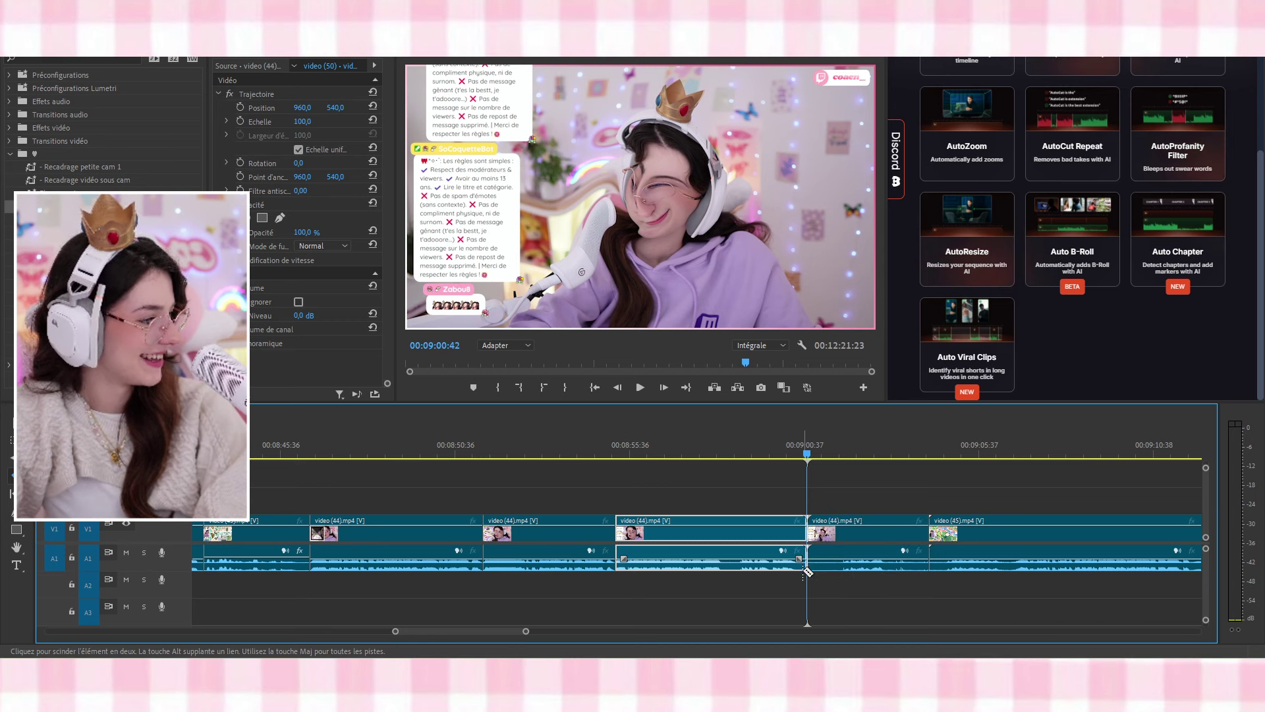
click(837, 569)
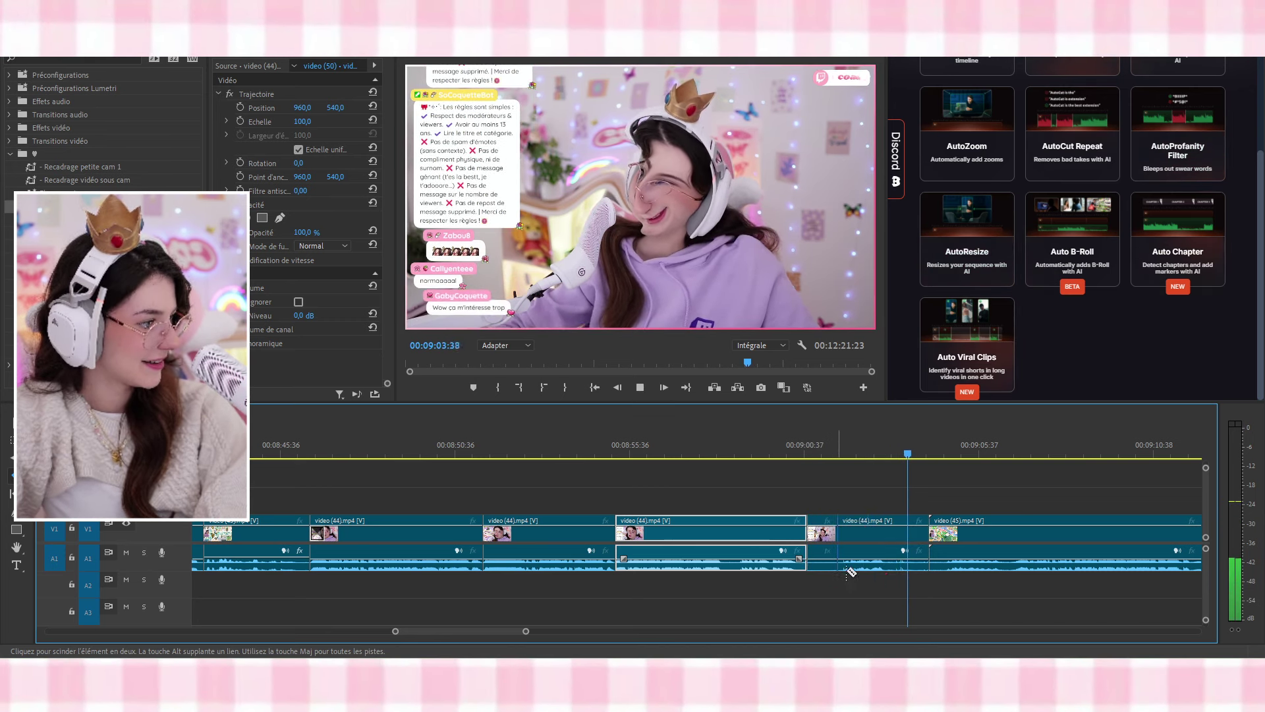
click(890, 562)
Delete the video (44) pieces from about 00:09:00 to 00:09:01 and from 00:09:03 to video (45), closing the gaps
key(space)
key(v)
click(907, 537)
key(Delete)
click(829, 543)
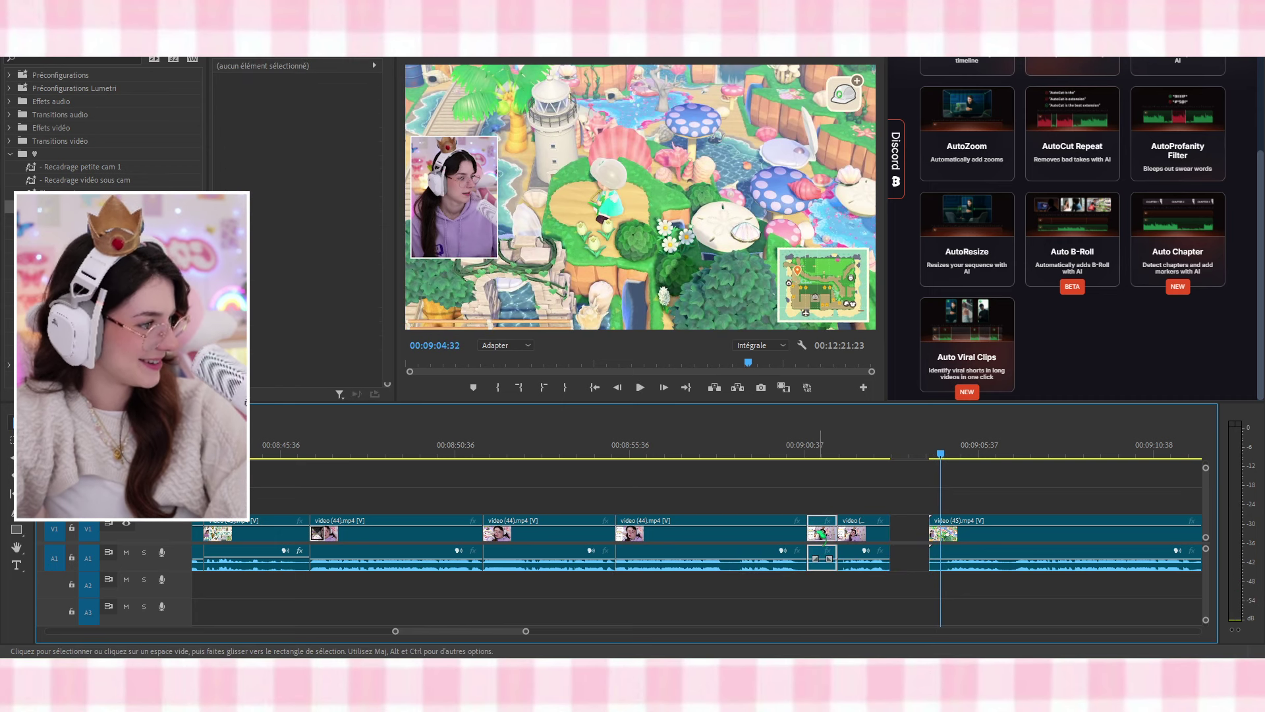
key(Delete)
click(823, 534)
key(Delete)
click(882, 536)
key(Delete)
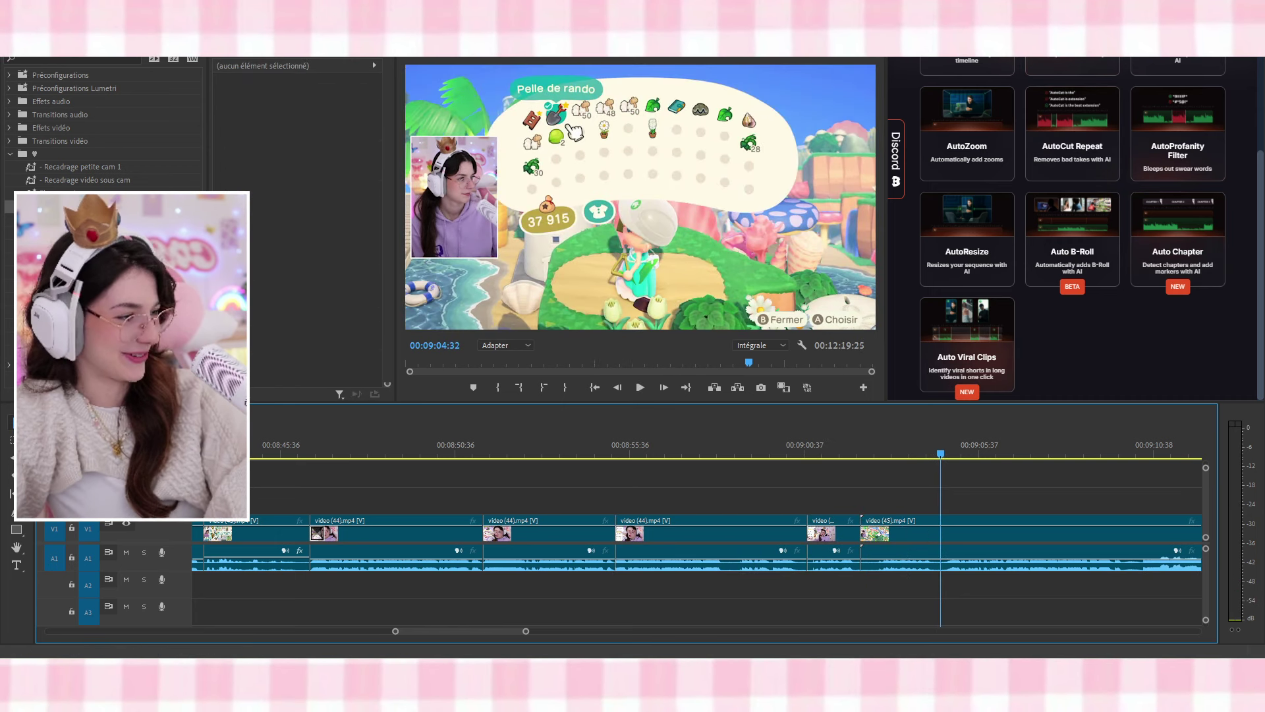
Add the transition at the start of video (45) and replay from about 00:08:45
drag(105, 207, 861, 532)
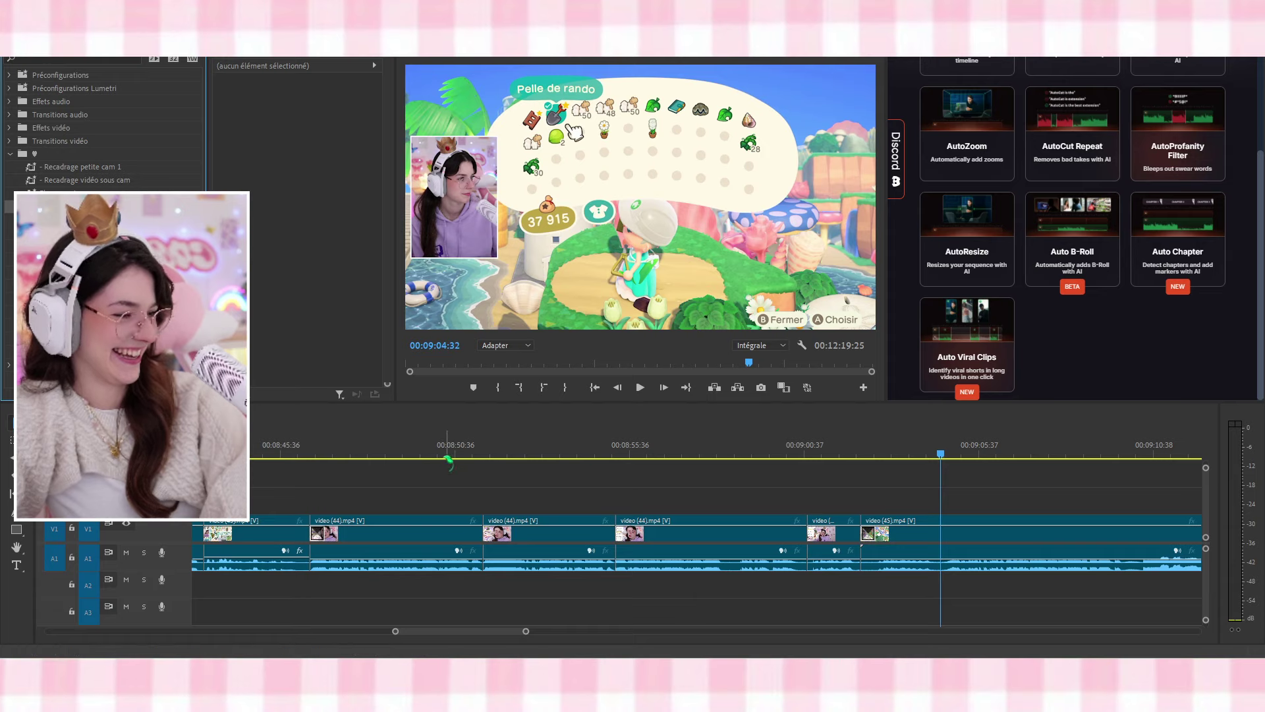
scroll(422, 501, up, 2)
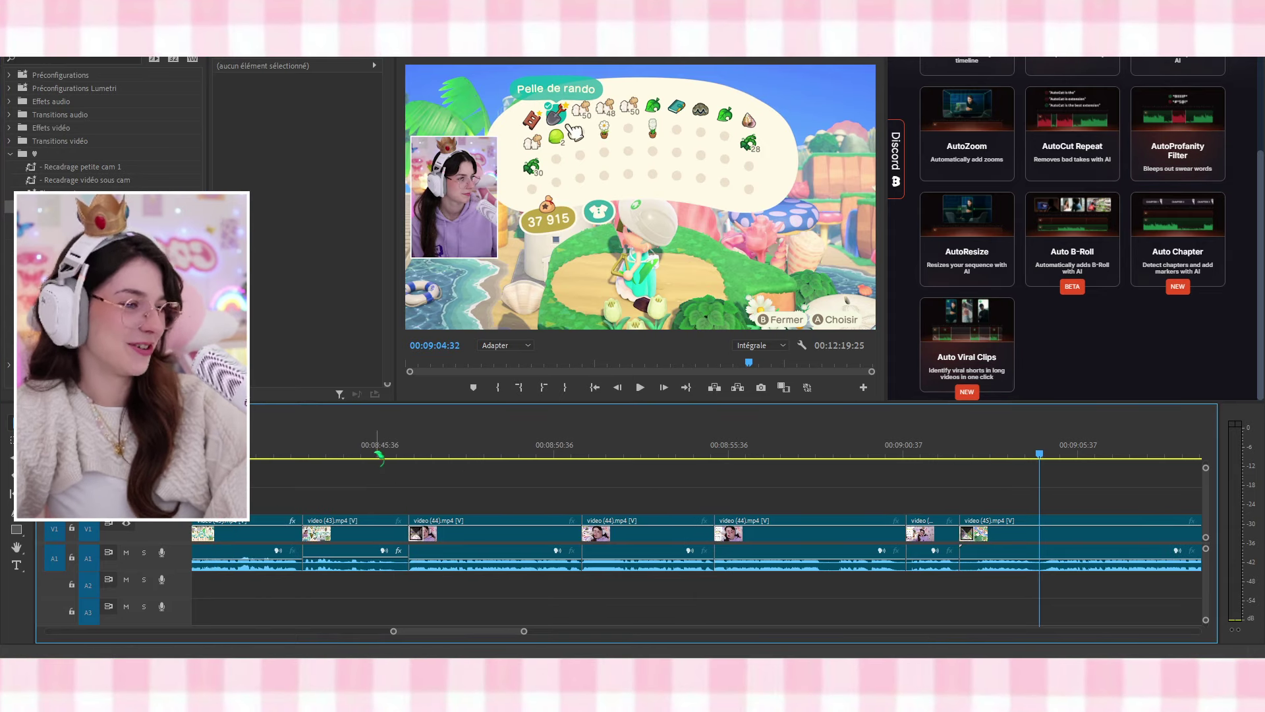
click(387, 445)
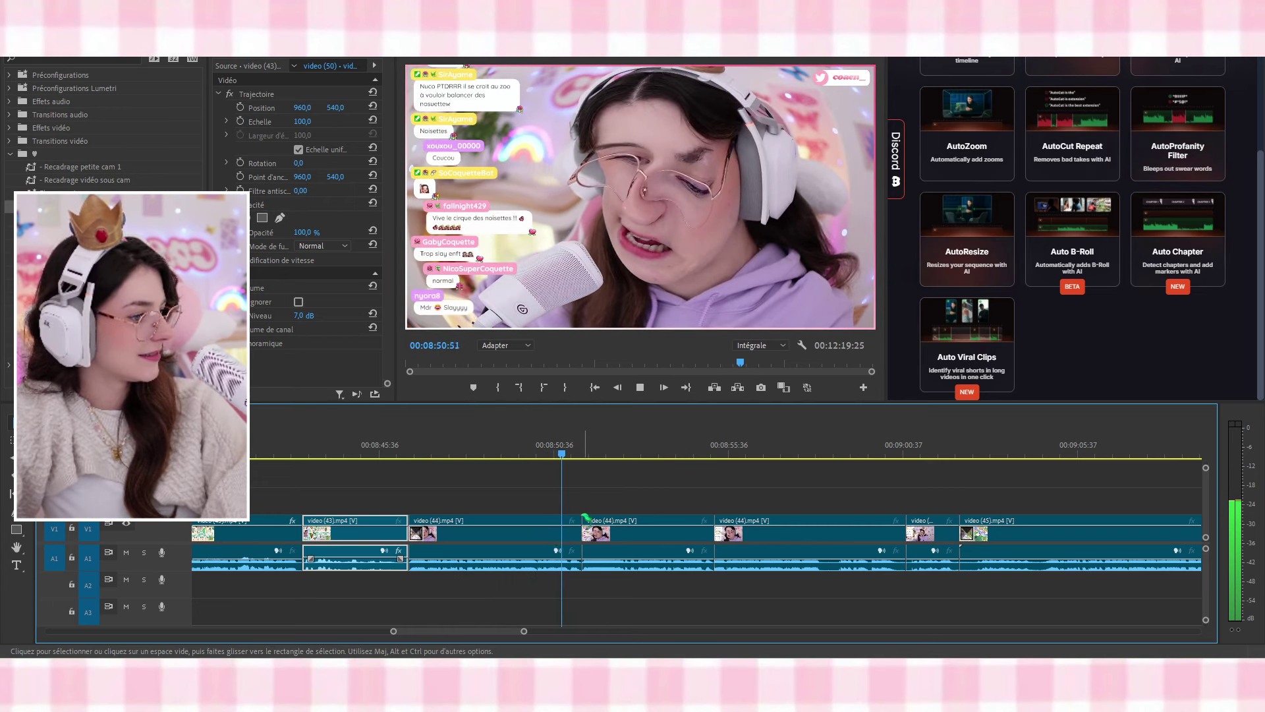
Zoom the video (44) clip starting at about 00:08:51 to a scale of 207.5 at position 911.6, 553.4 and play it
click(668, 540)
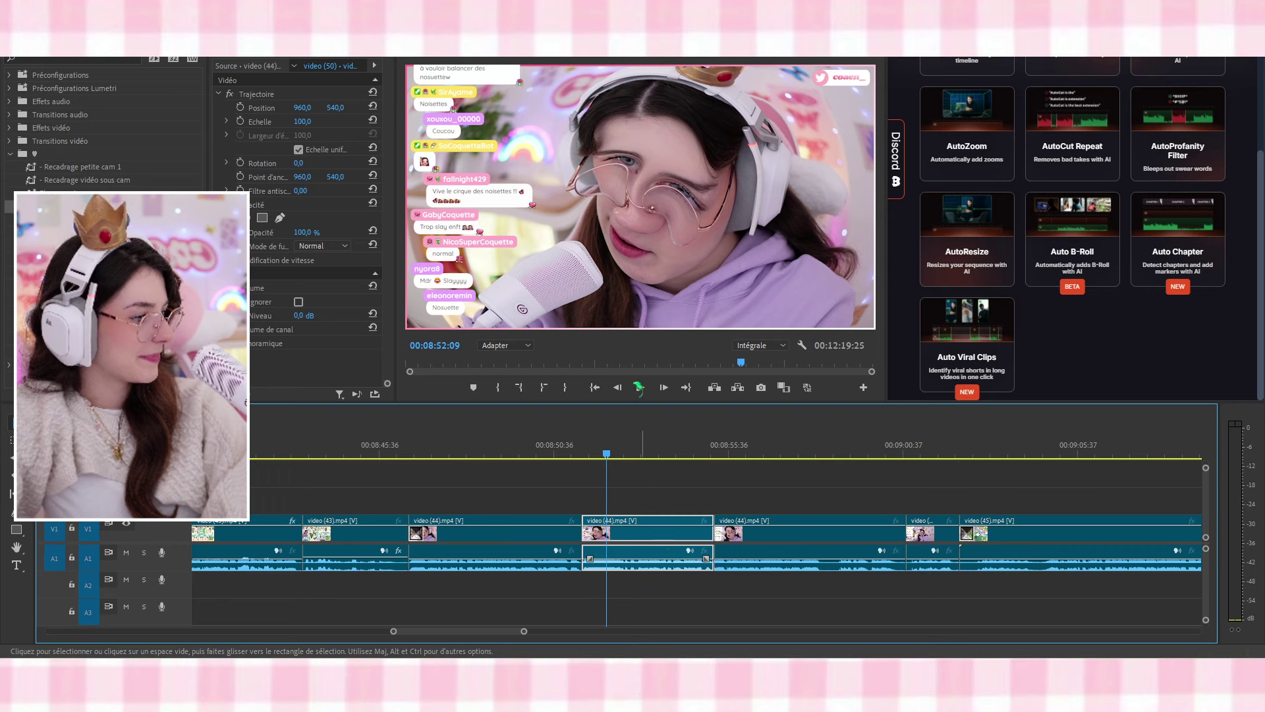
click(672, 360)
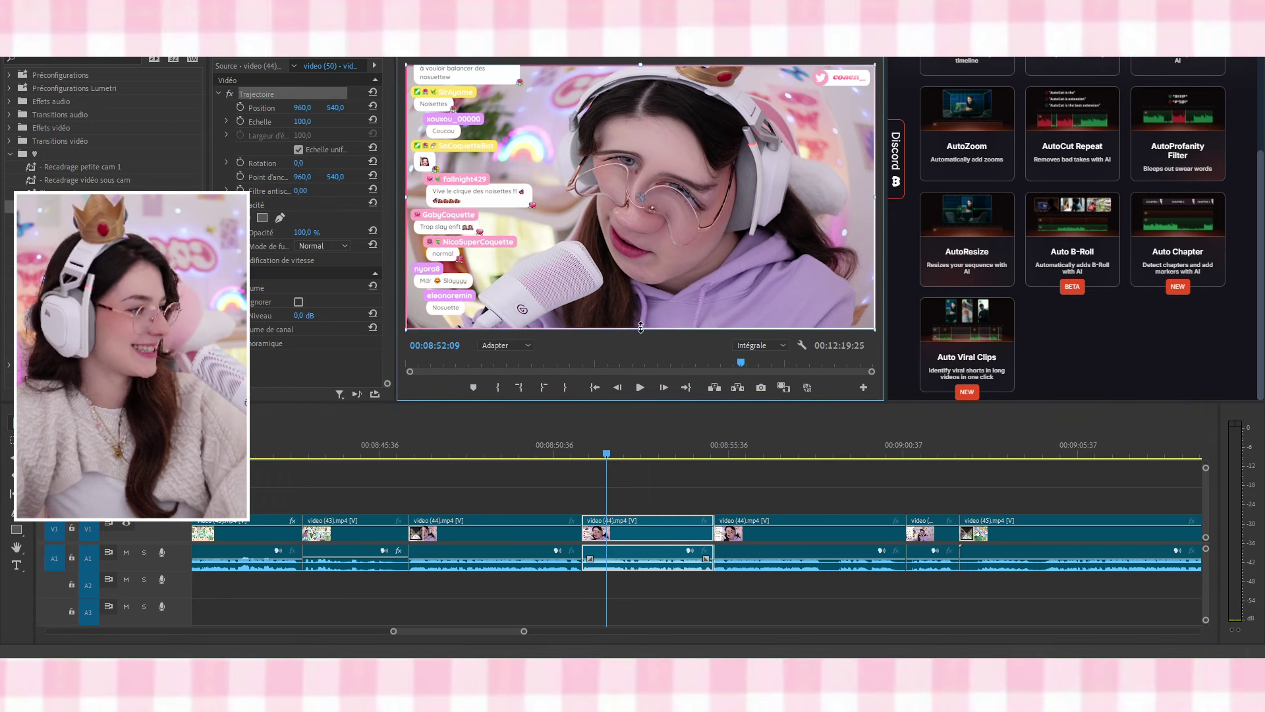
drag(640, 327, 645, 466)
drag(636, 259, 623, 262)
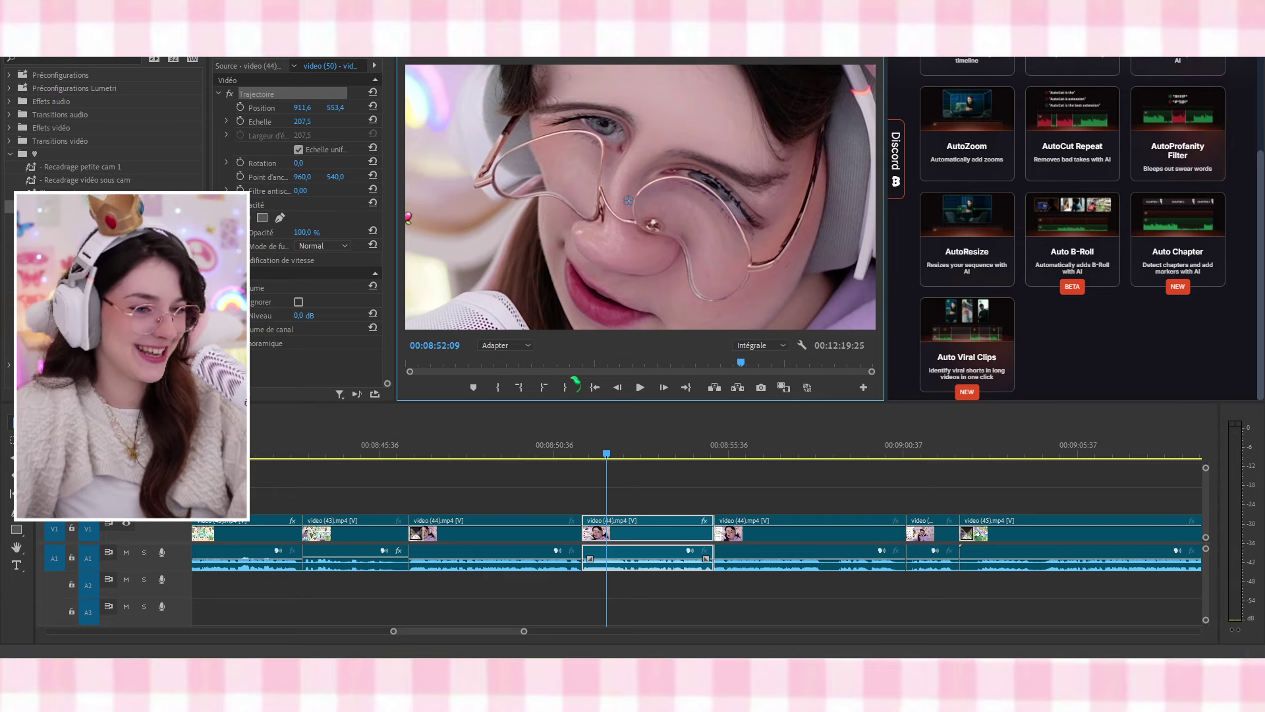
key(space)
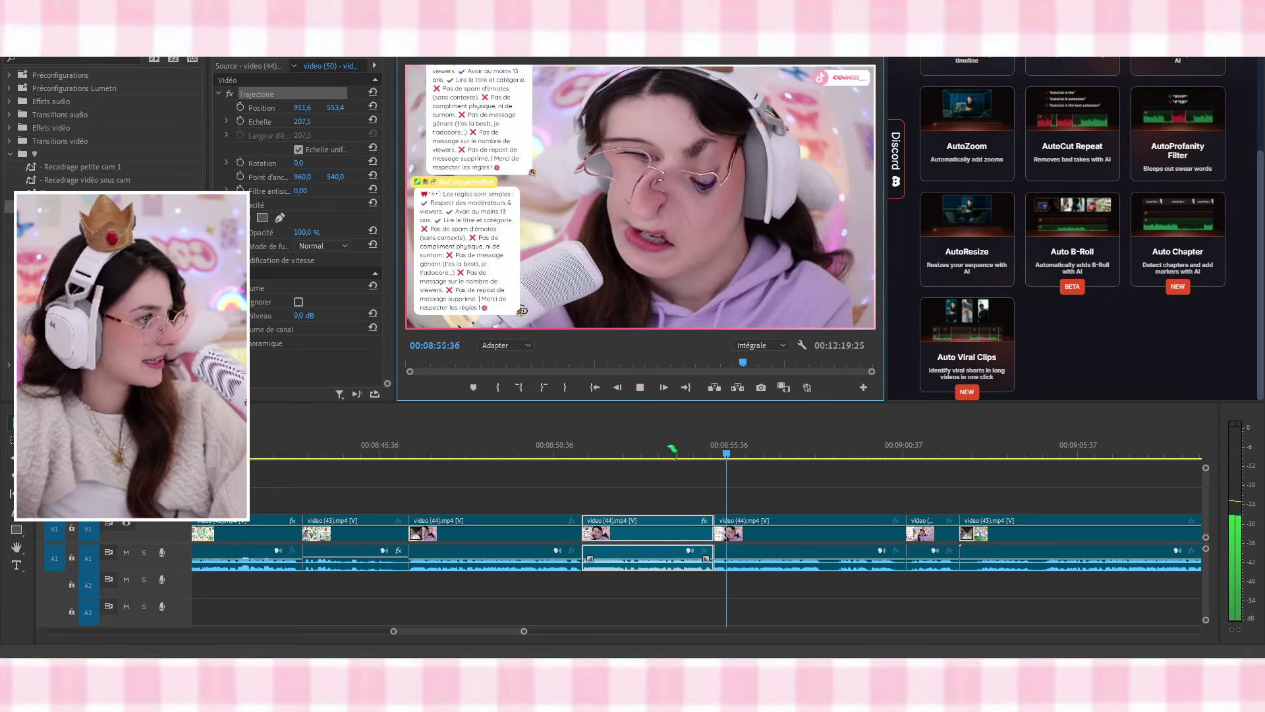
Copy the zoomed framing onto the following video (44) clip and play from about 00:08:53
scroll(662, 487, down, 2)
click(649, 541)
click(544, 531)
click(533, 455)
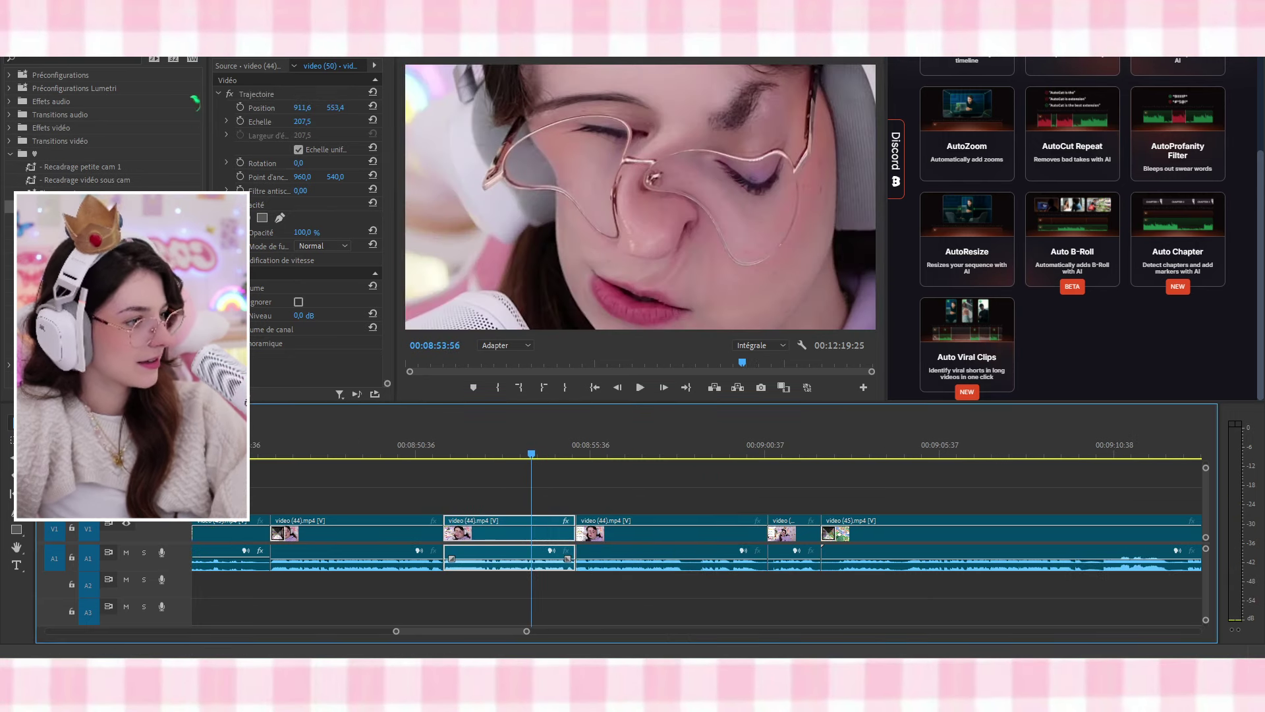
click(664, 524)
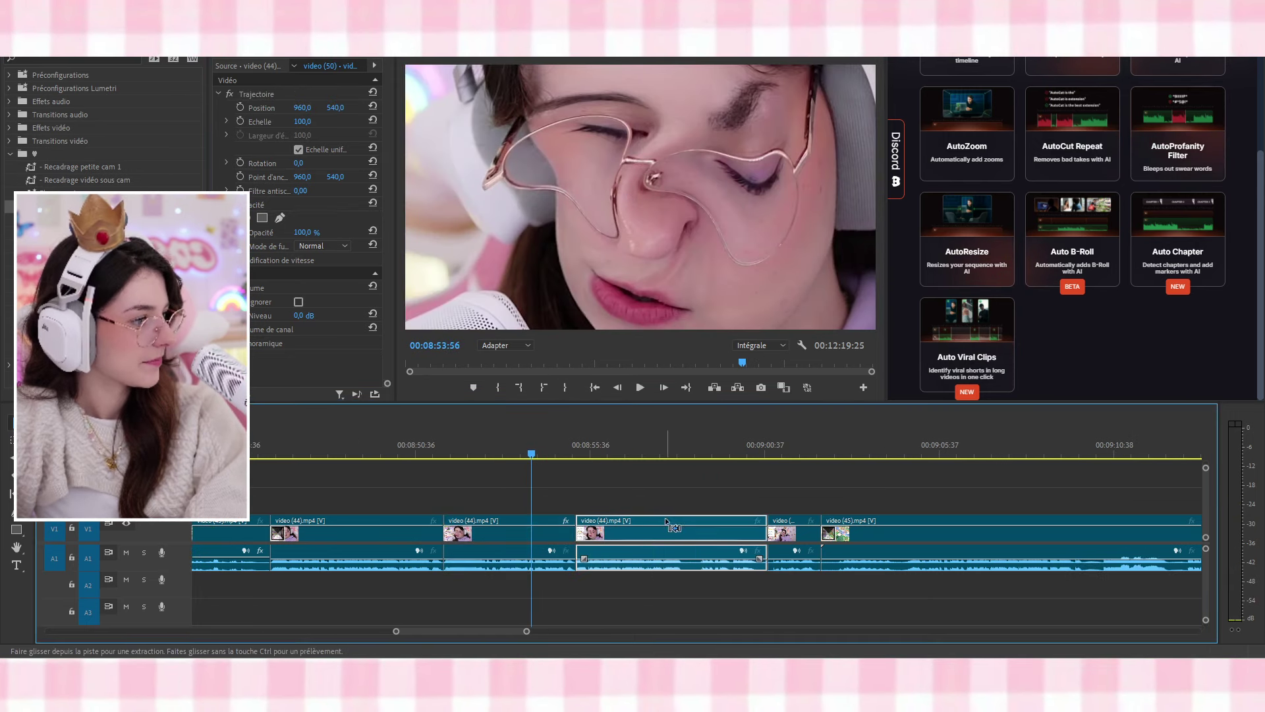
key(space)
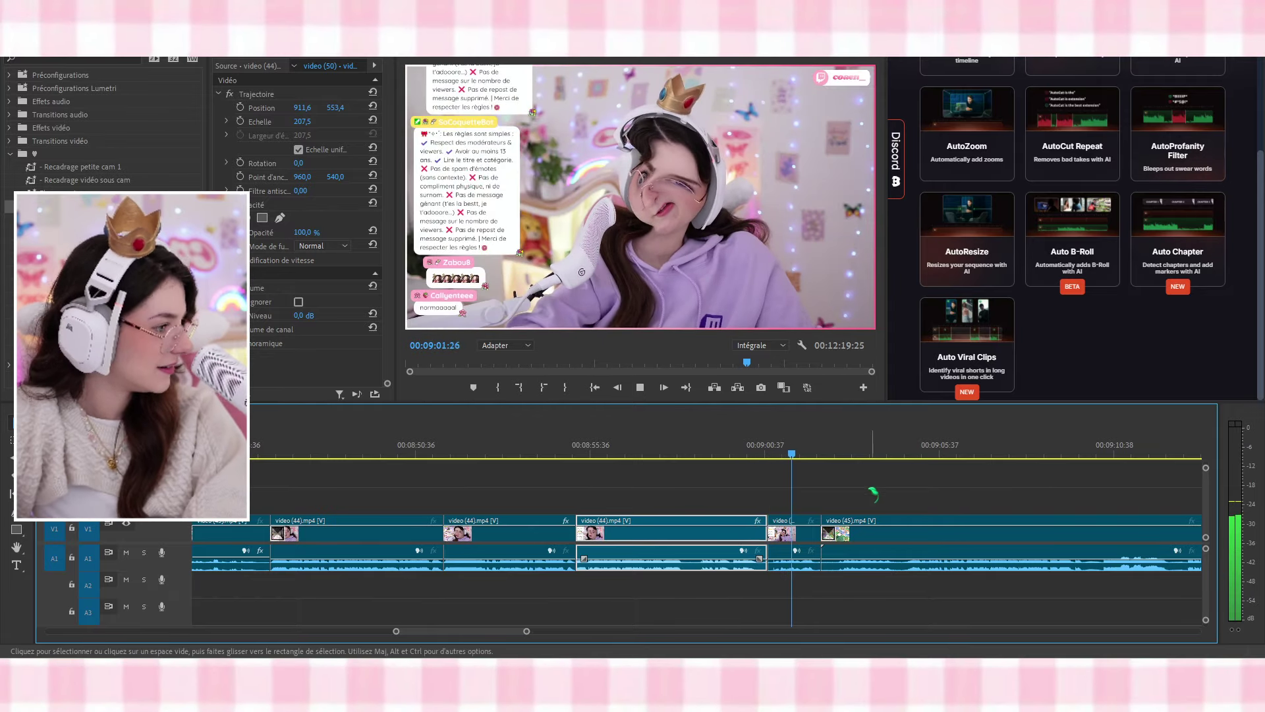
Play on into video (45) and cut it at about 00:09:10 and 00:09:16
scroll(717, 537, down, 3)
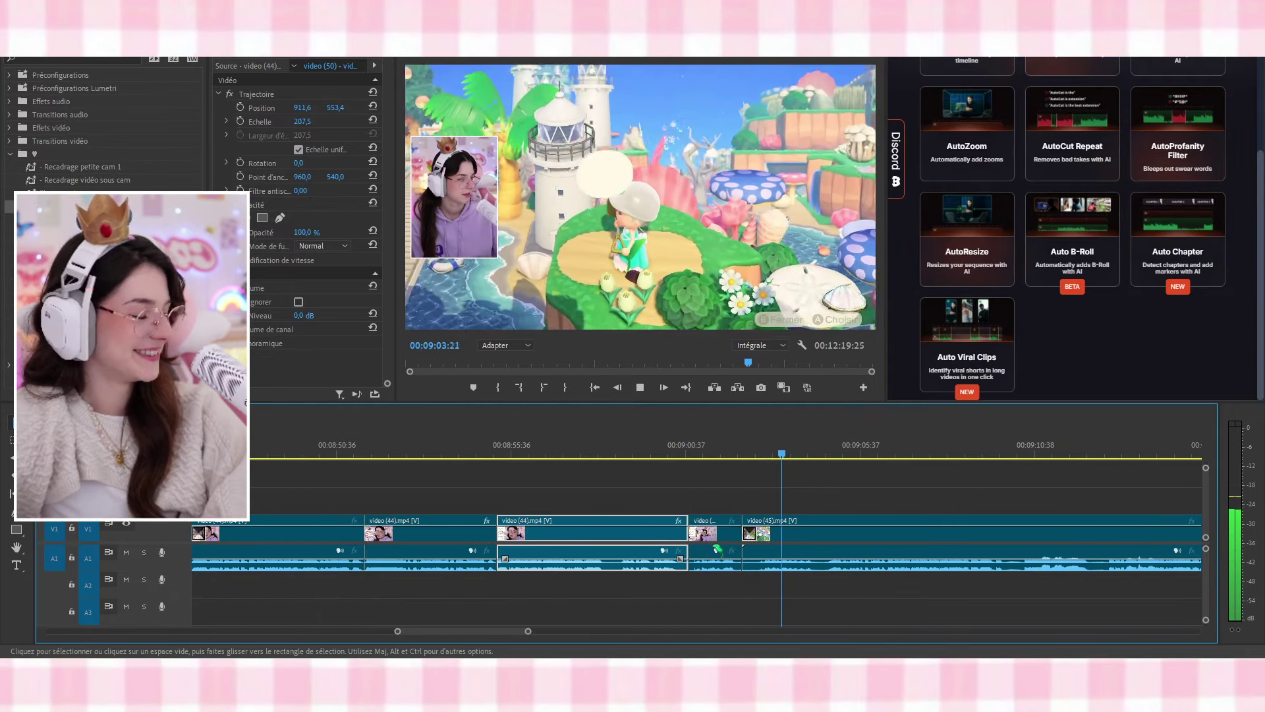
scroll(704, 537, down, 4)
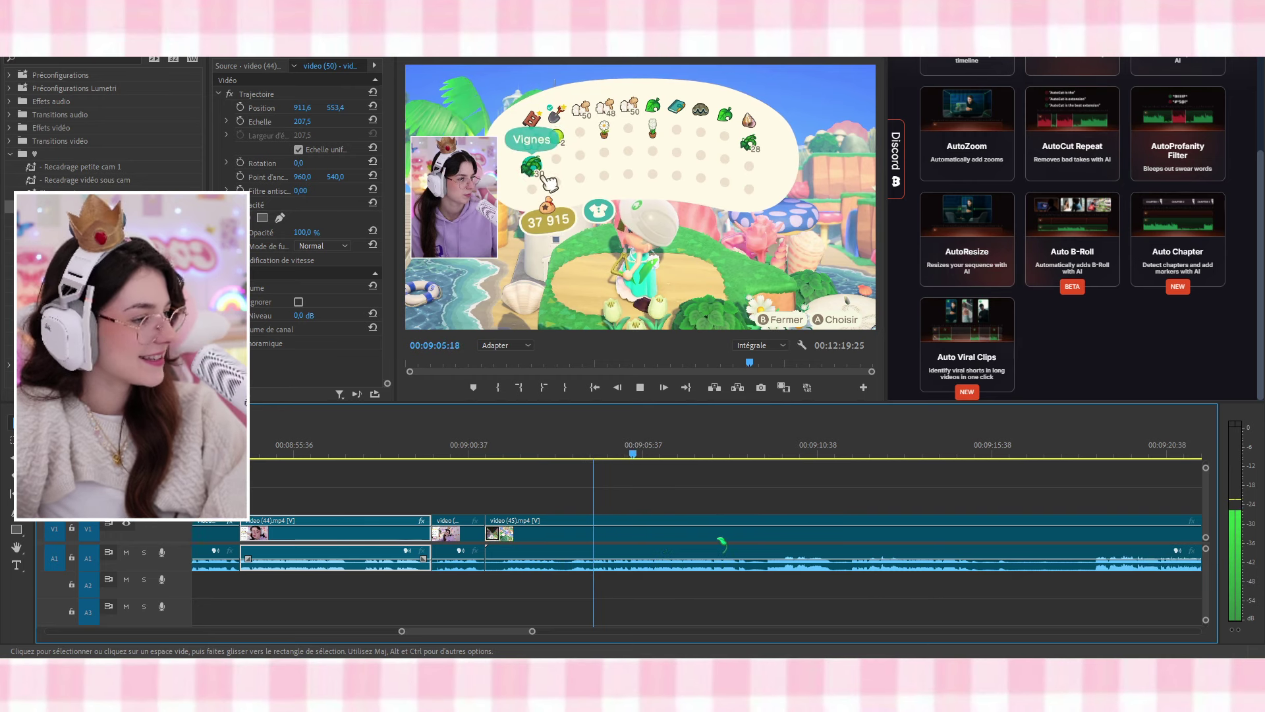
scroll(718, 538, down, 1)
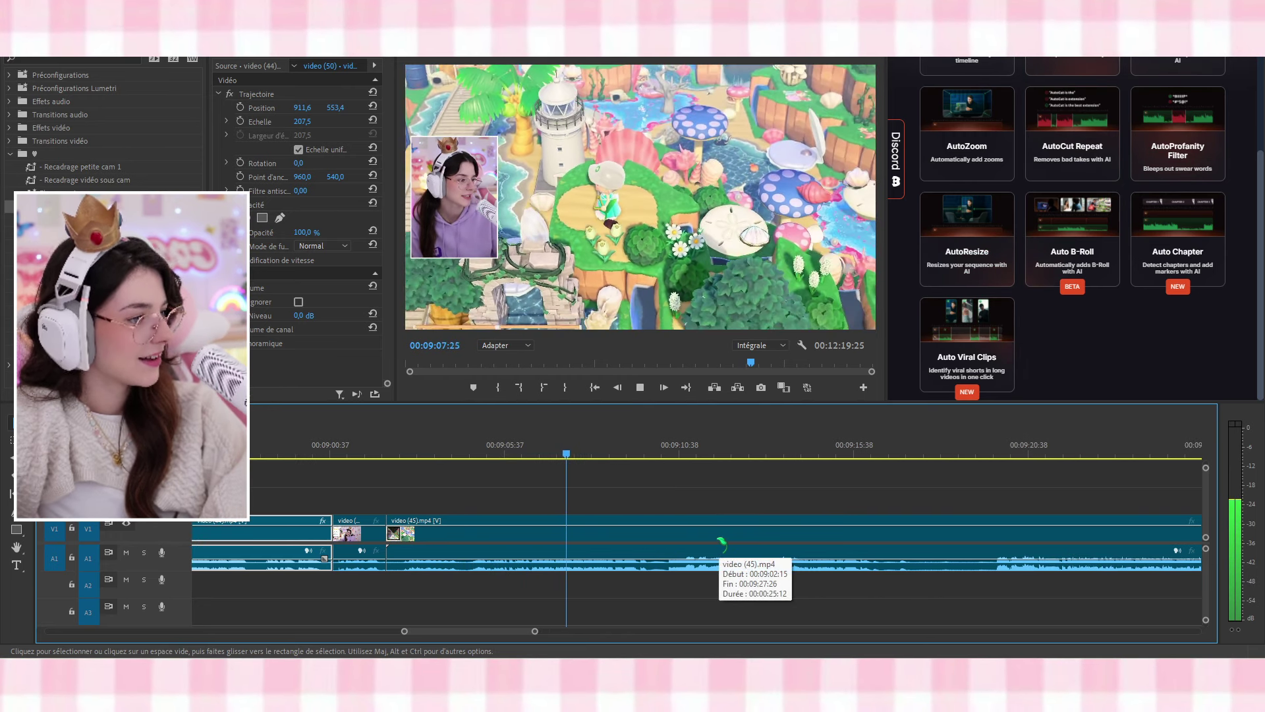
scroll(573, 521, down, 1)
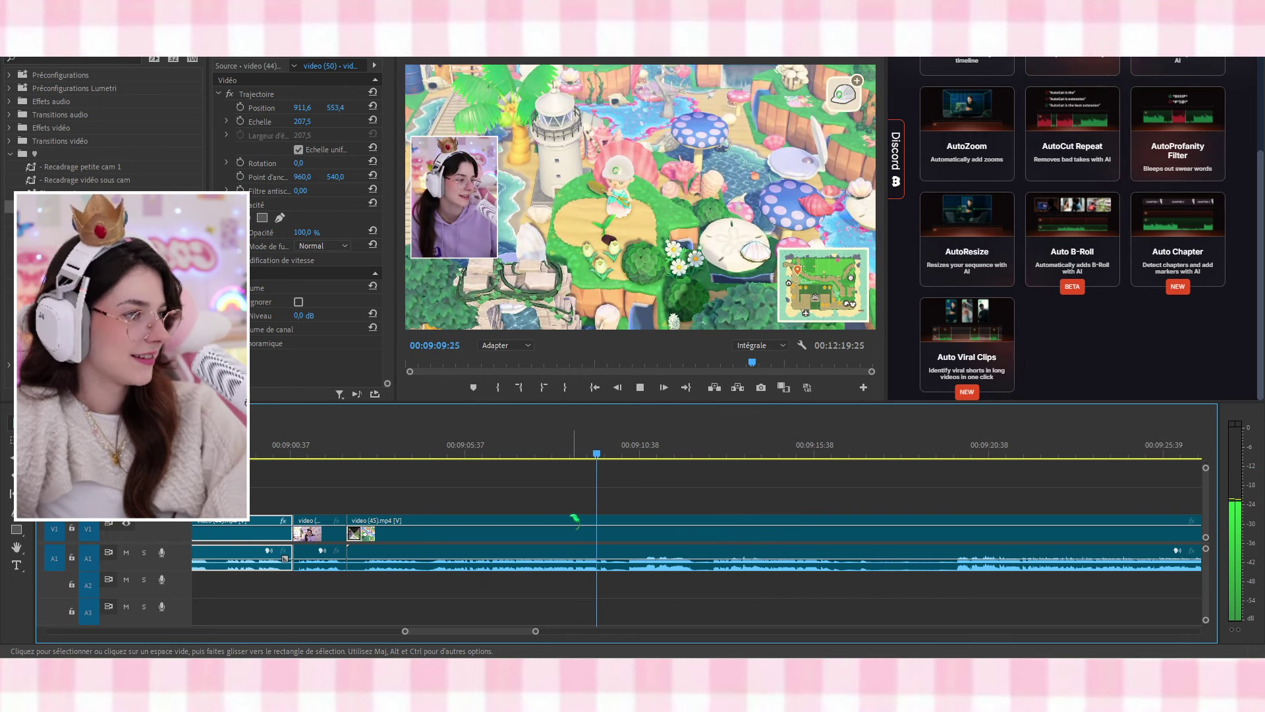
click(624, 566)
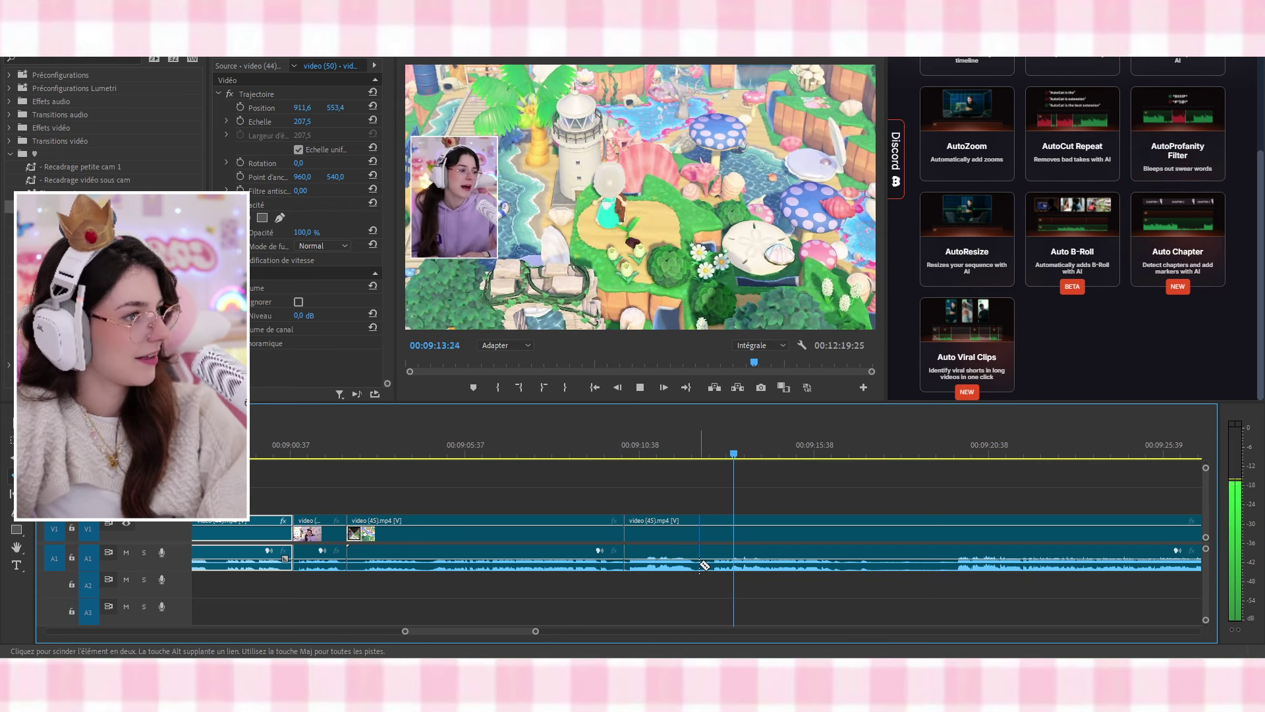
key(space)
click(846, 571)
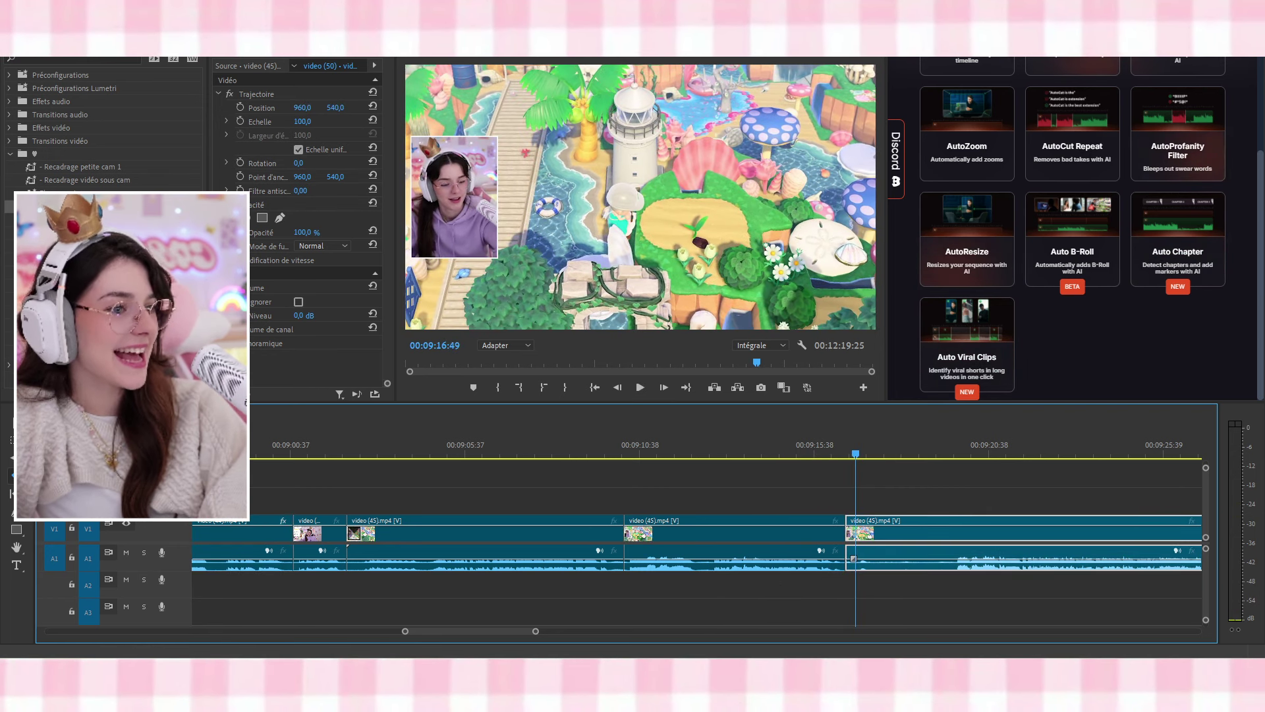
Copy the motion settings of the webcam-zoomed video (43) clip at about 00:08:41
click(248, 445)
scroll(268, 486, up, 3)
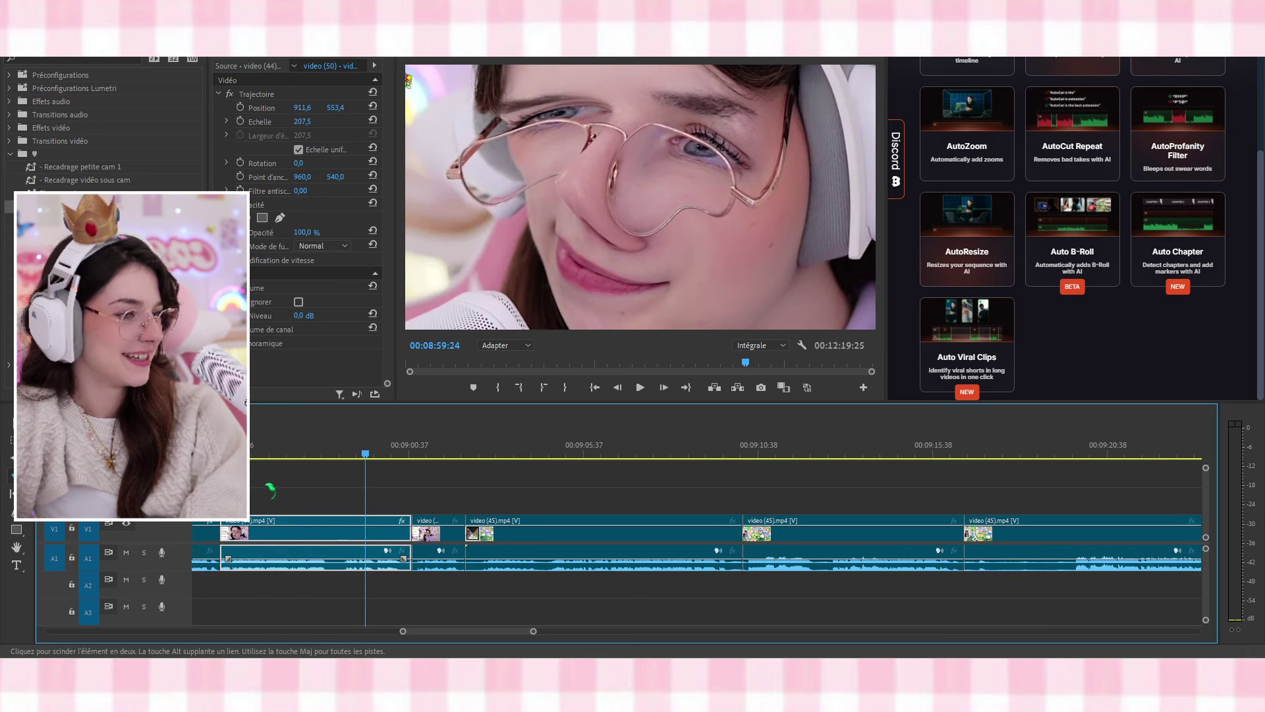
scroll(343, 495, up, 5)
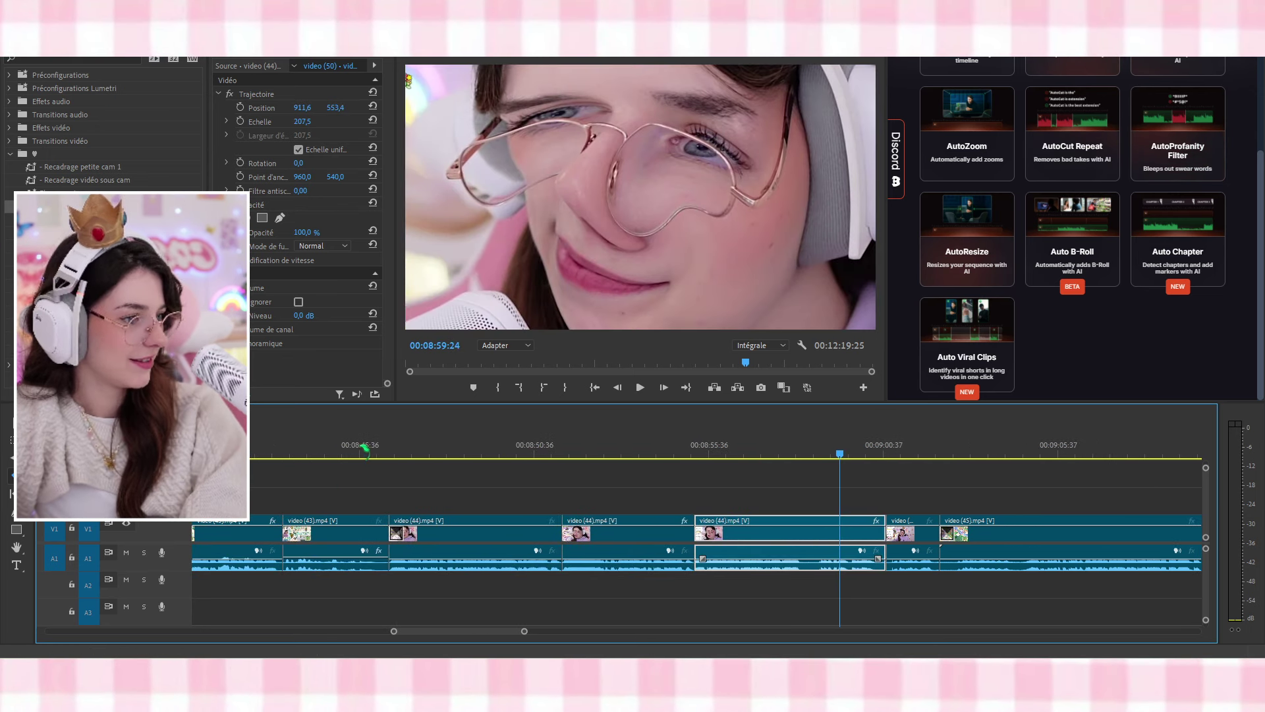
click(358, 455)
scroll(354, 462, up, 2)
click(327, 450)
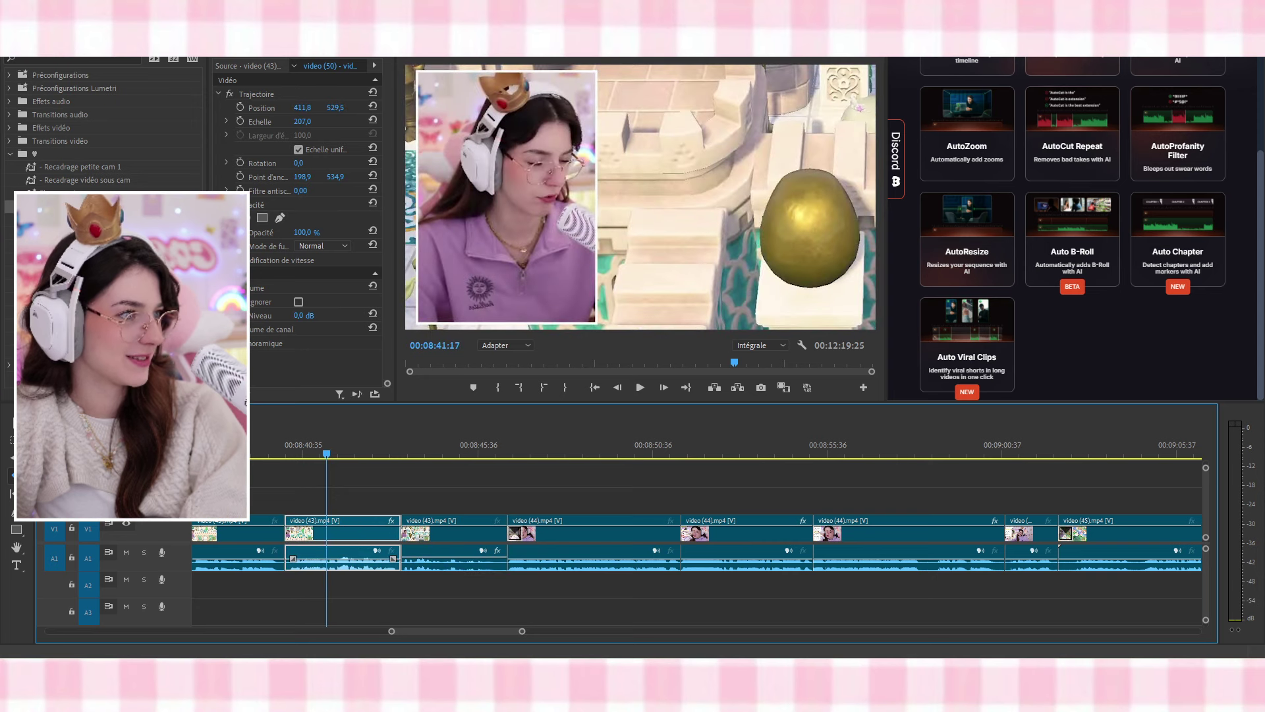
click(261, 106)
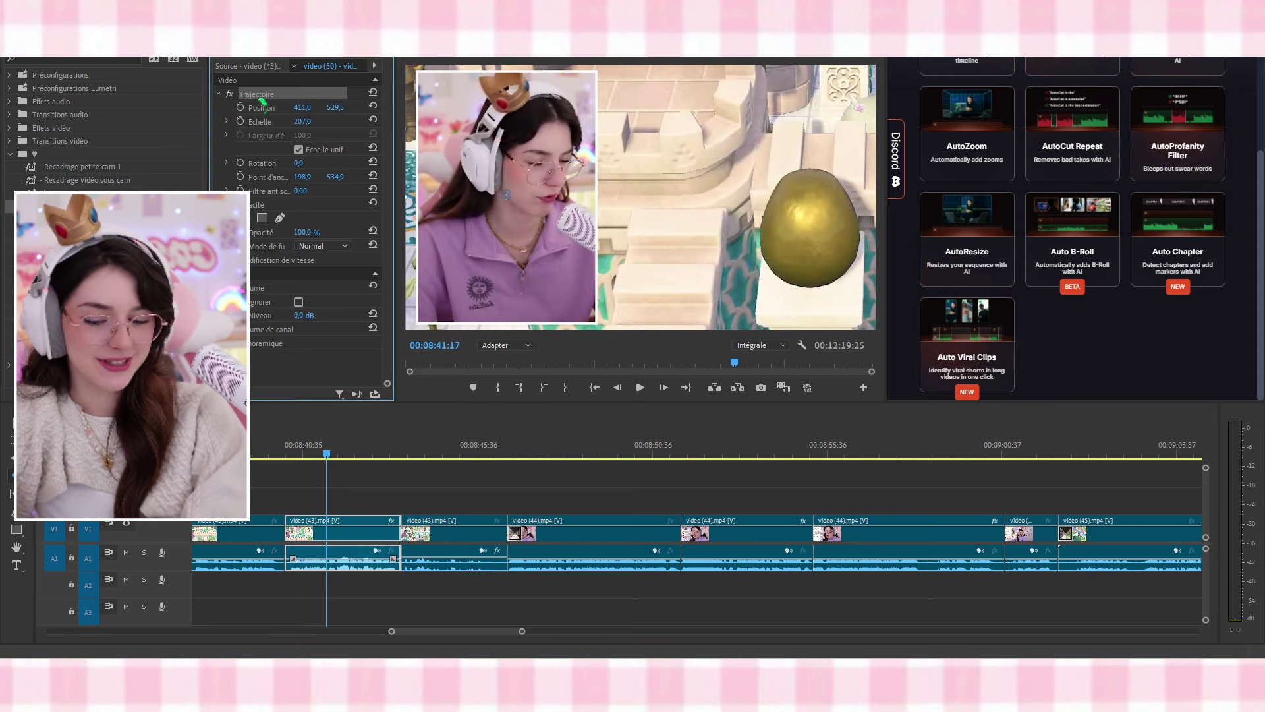
Paste the webcam-zoom motion settings onto the video (45) piece from about 00:09:10 to 00:09:16 and play from about 00:09:08
scroll(520, 277, down, 1)
scroll(574, 560, down, 12)
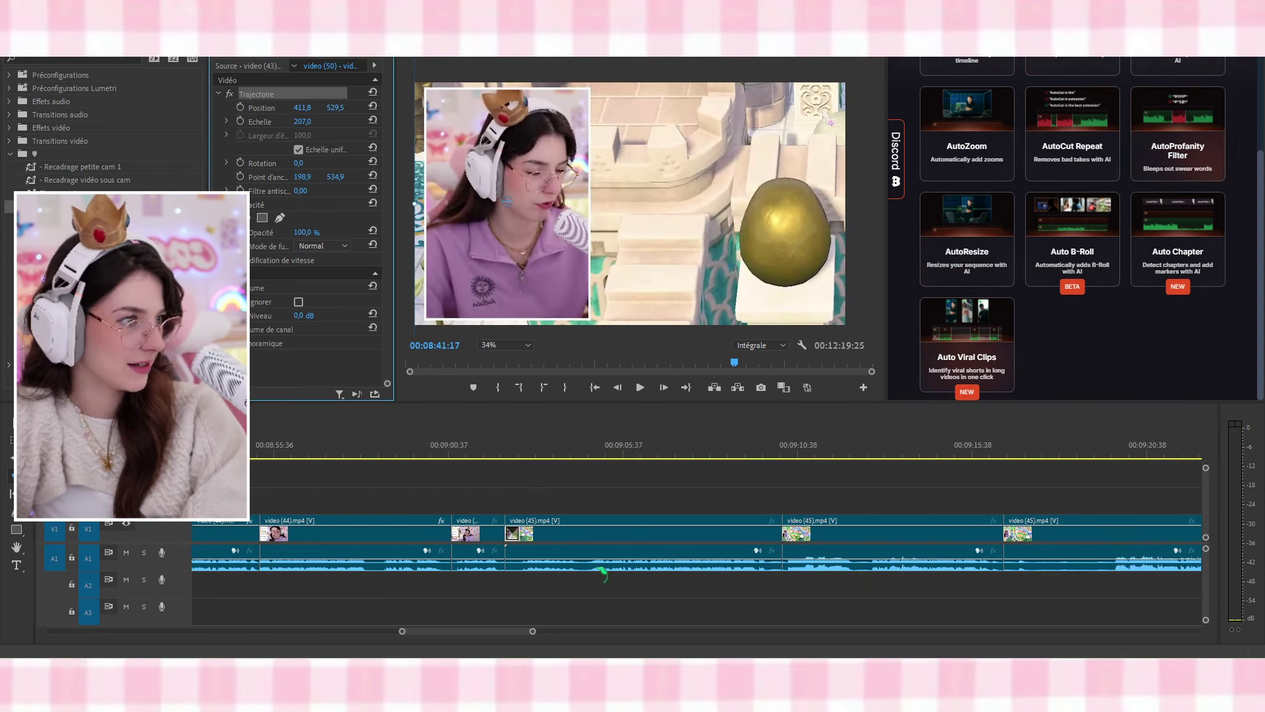
scroll(582, 590, down, 4)
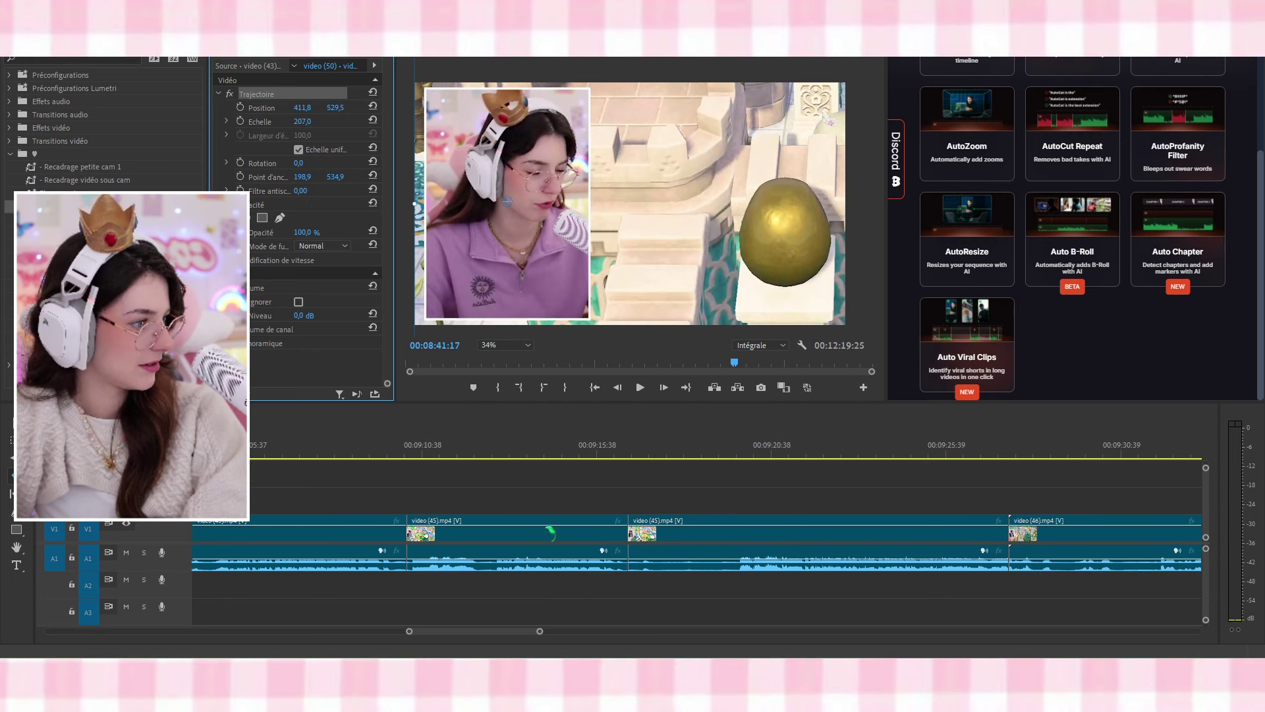
key(c)
click(873, 456)
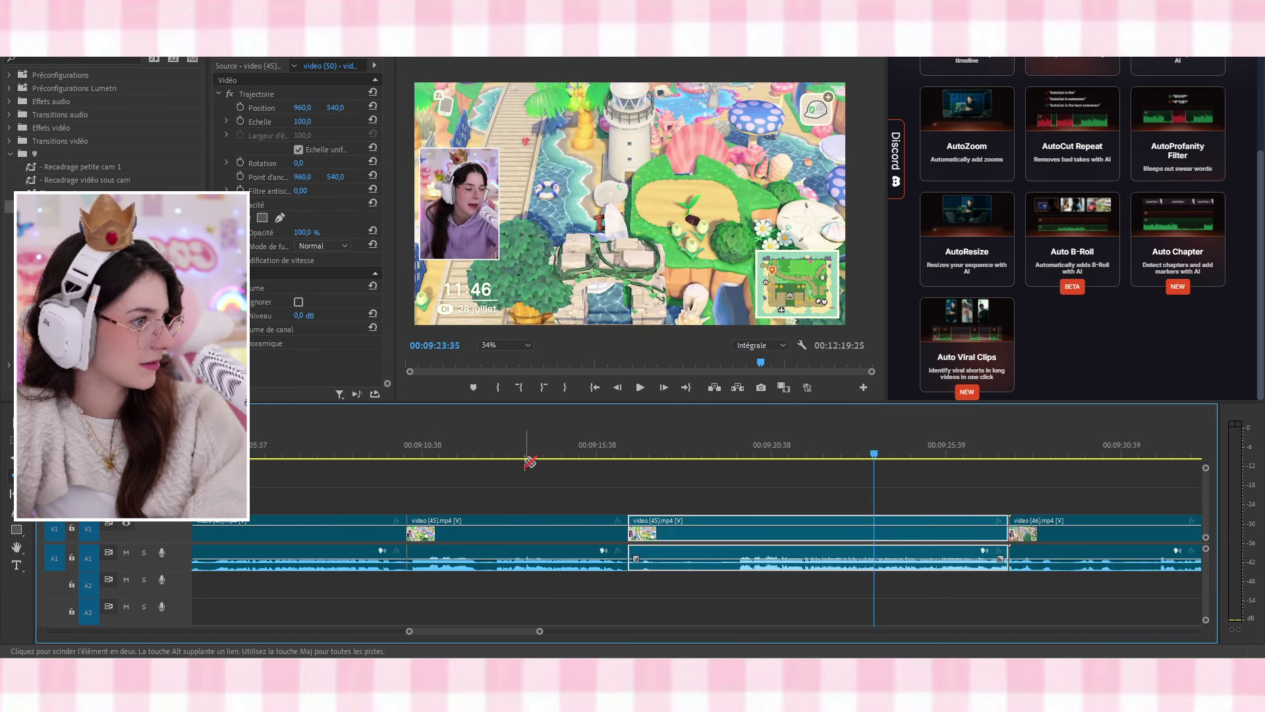
drag(476, 453, 340, 453)
key(space)
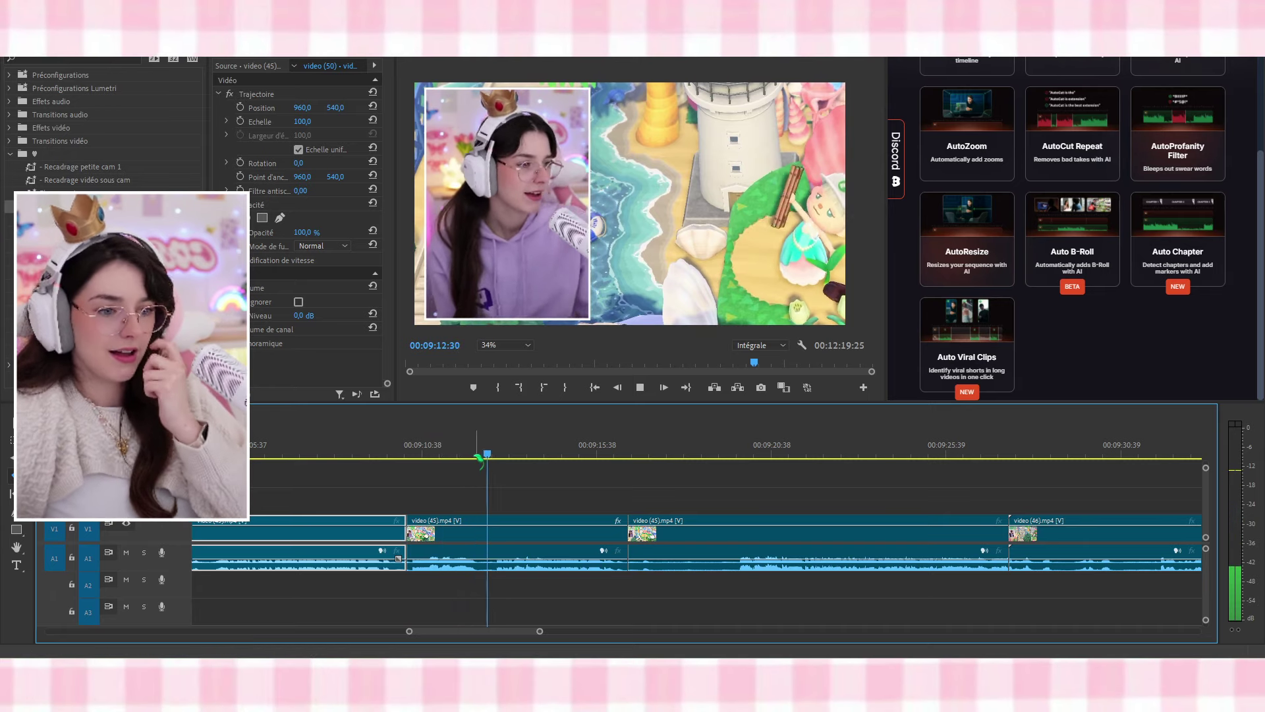
Cut video (45) at about 00:09:19, ripple-delete the piece from 00:09:16 to the cut, and replay from about 00:09:15
key(c)
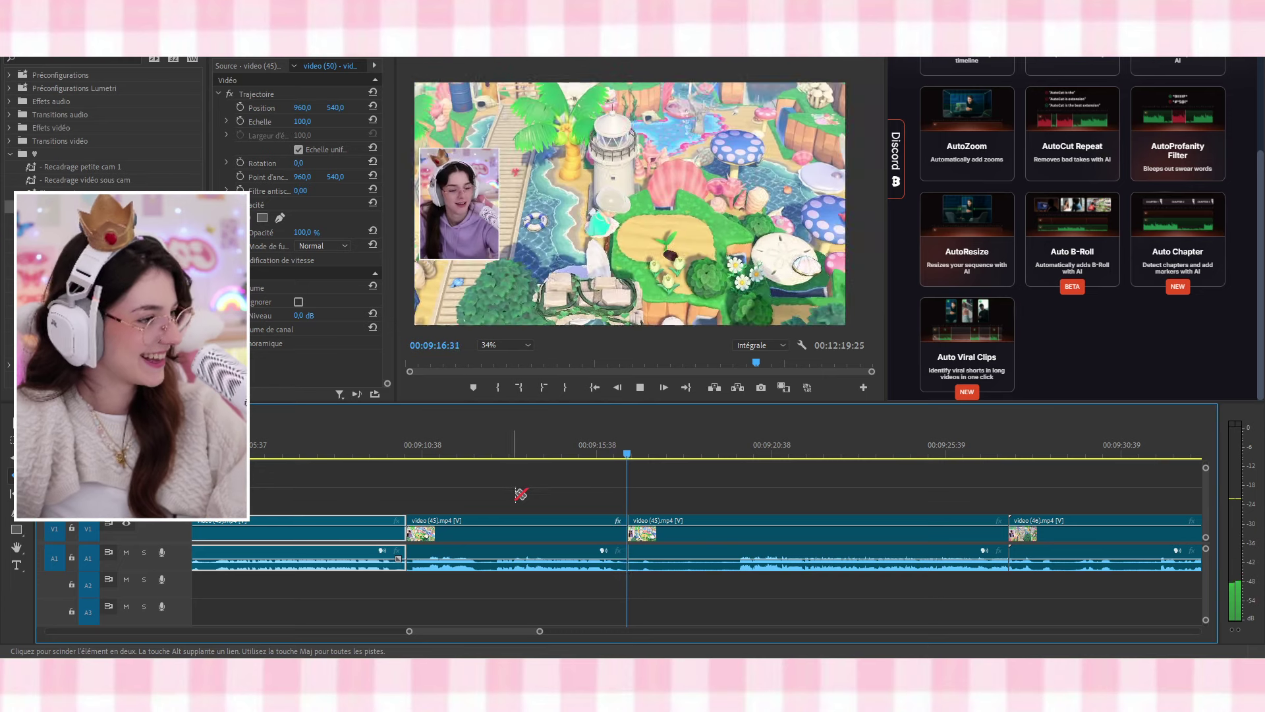
click(739, 564)
key(v)
click(679, 542)
key(shift+Delete)
click(602, 452)
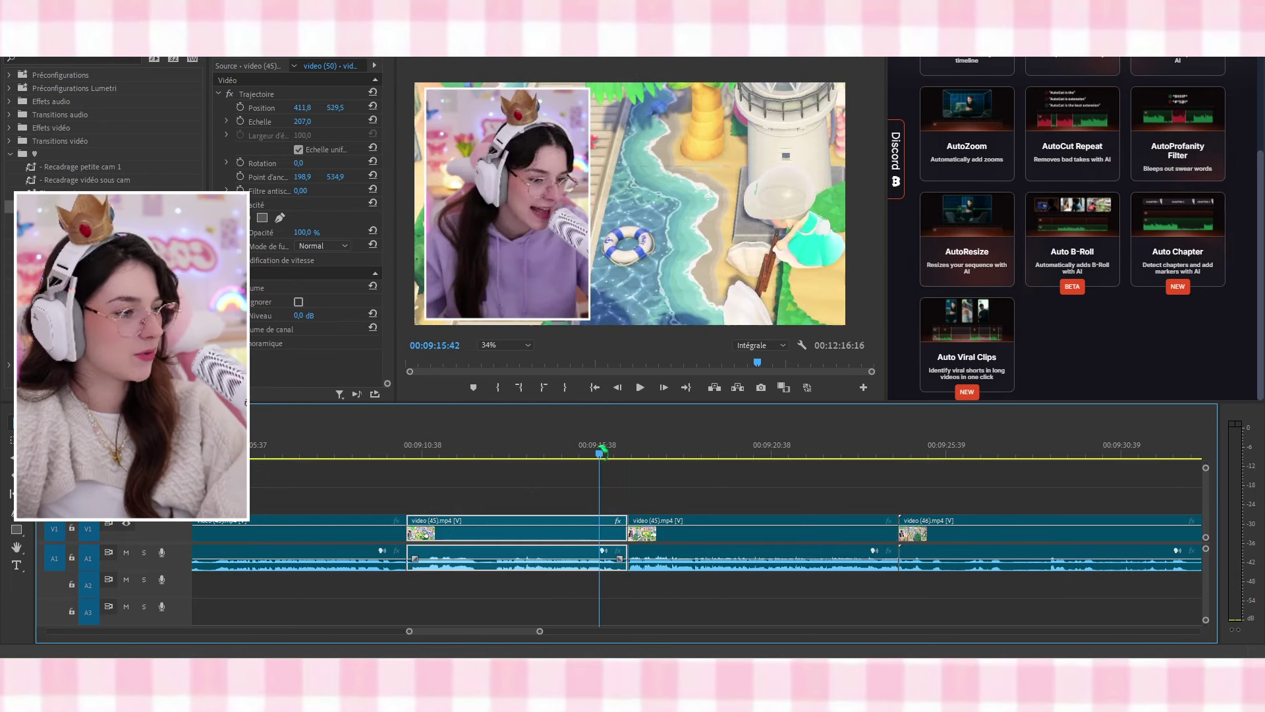
key(space)
key(c)
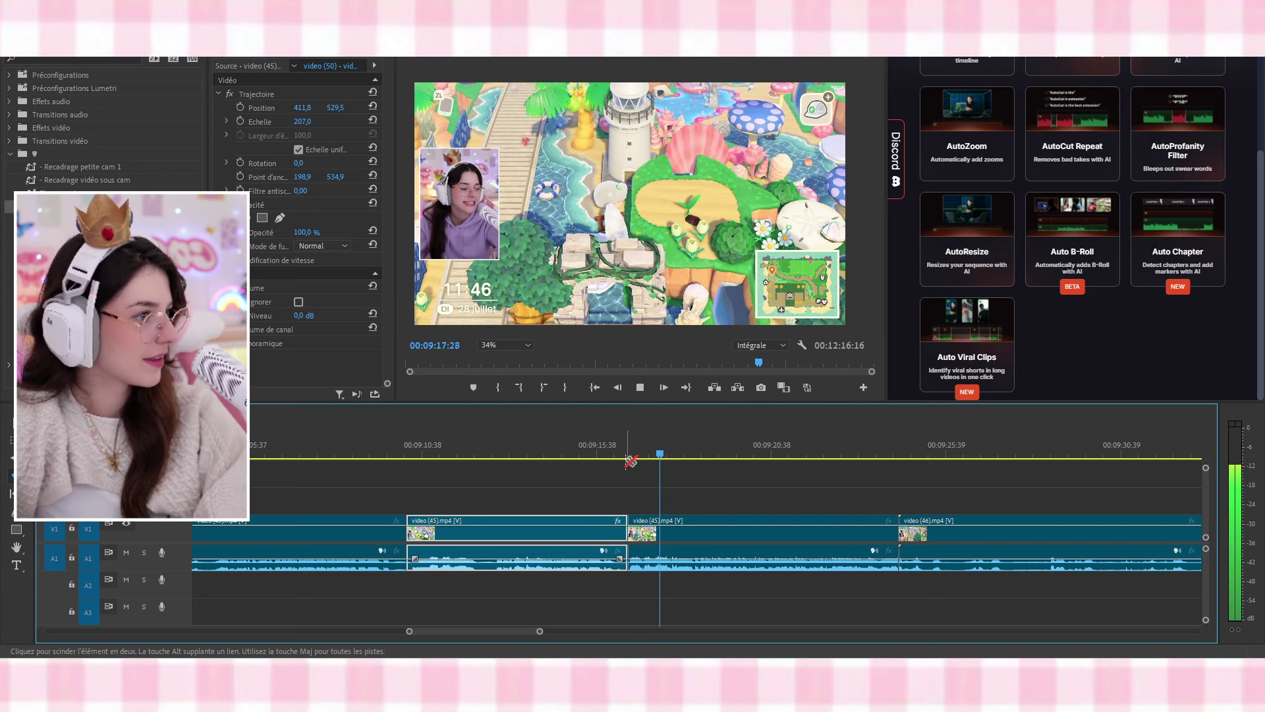
Paste the webcam-zoom motion settings onto the video (45) piece starting at about 00:09:16 and play on into video (46)
key(v)
click(728, 534)
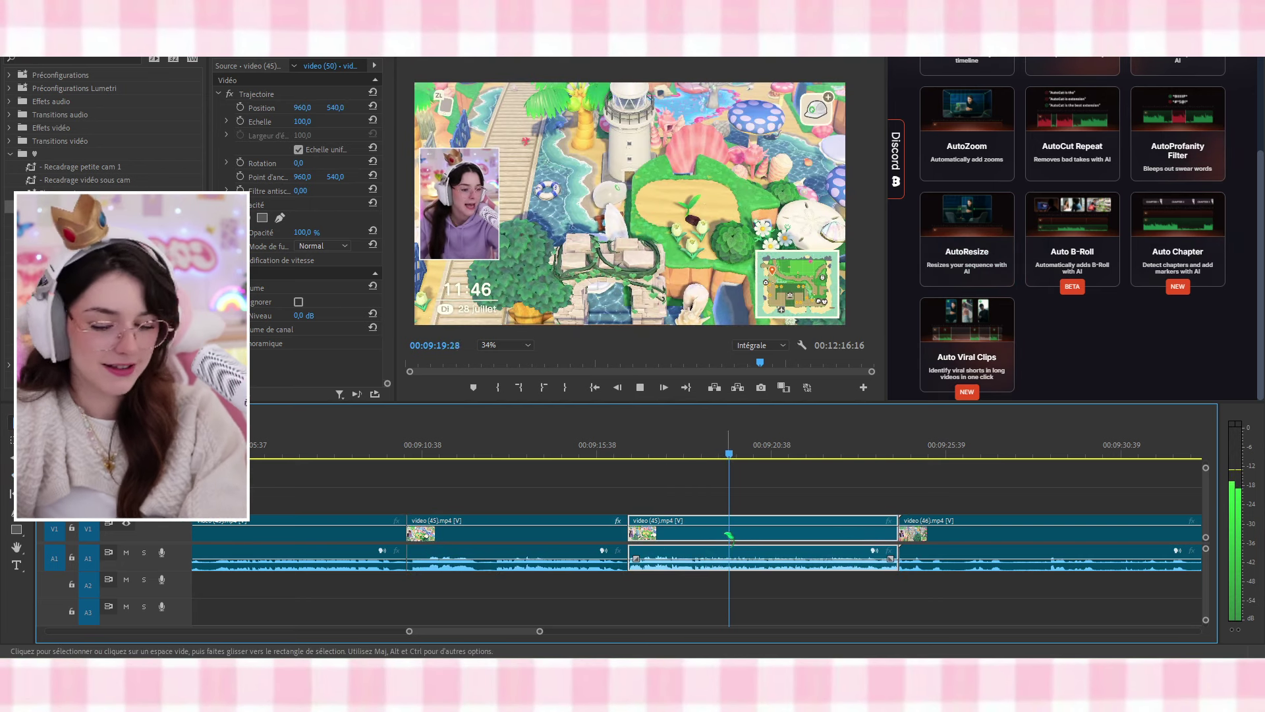
key(ctrl+alt+v)
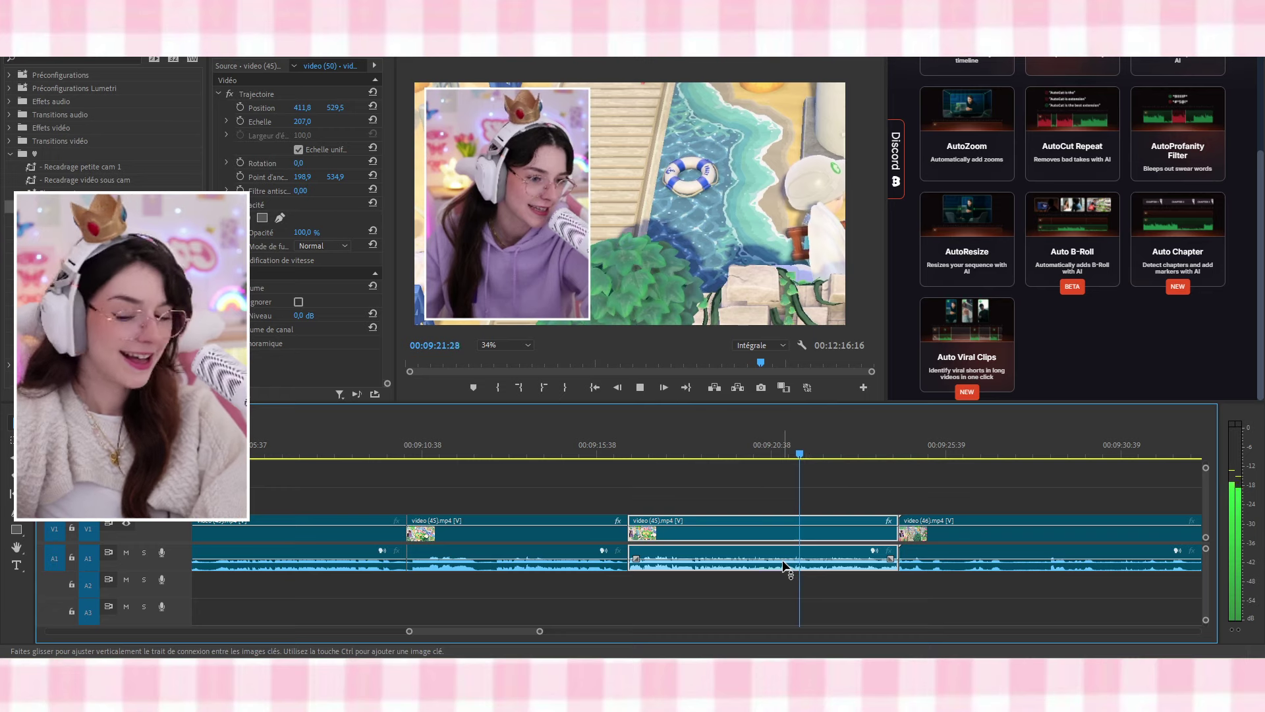
scroll(784, 551, down, 1)
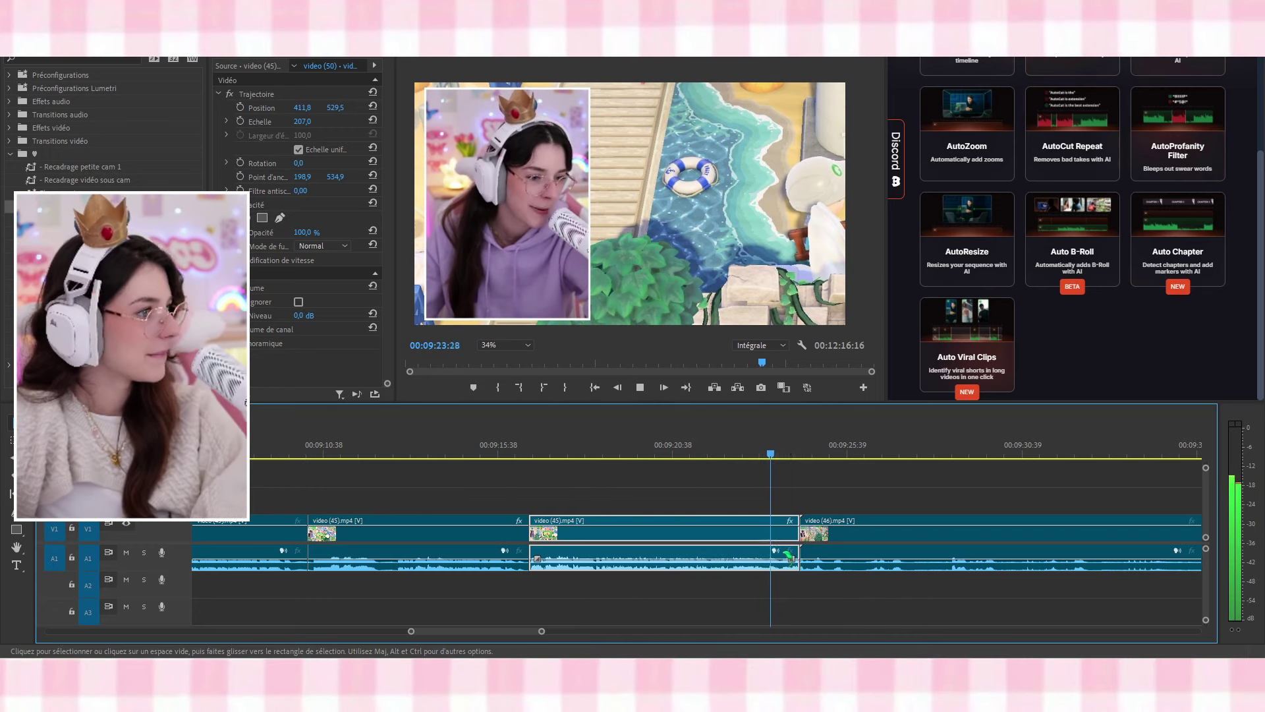
scroll(675, 544, down, 1)
key(space)
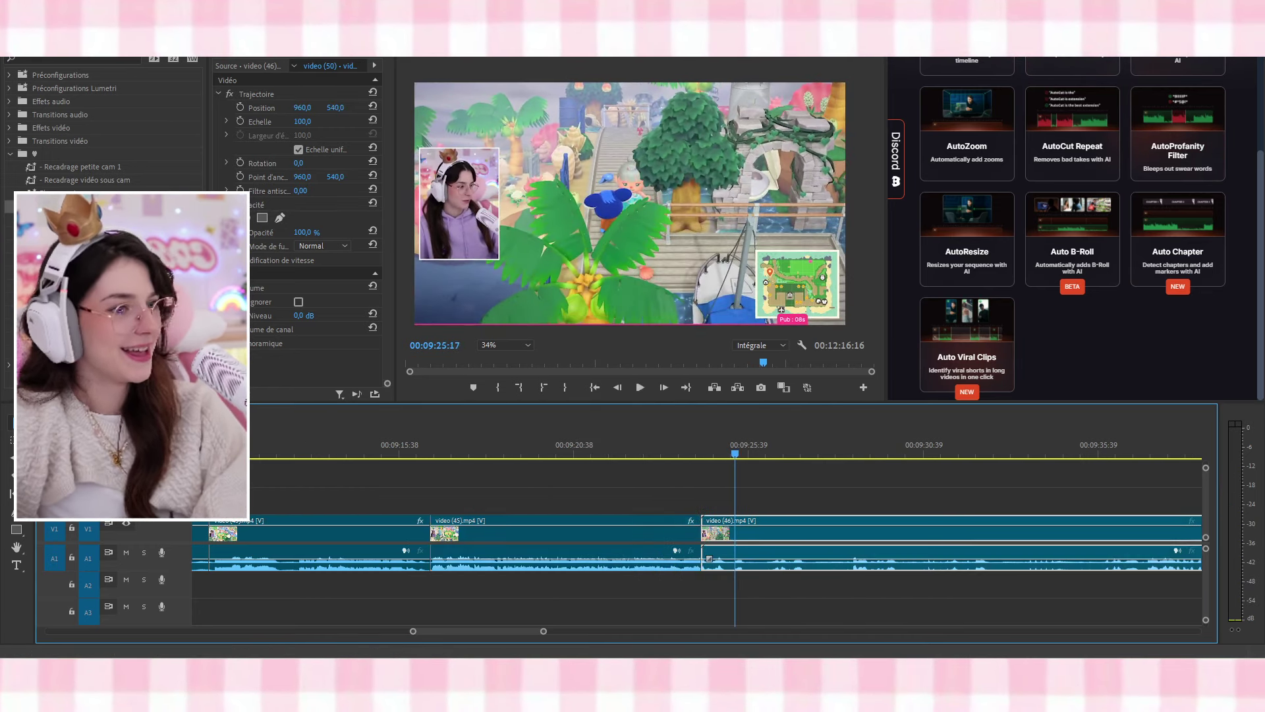
Add a video transition at the edit point between video (45) and video (46) and replay from about 00:09:24
drag(66, 206, 610, 526)
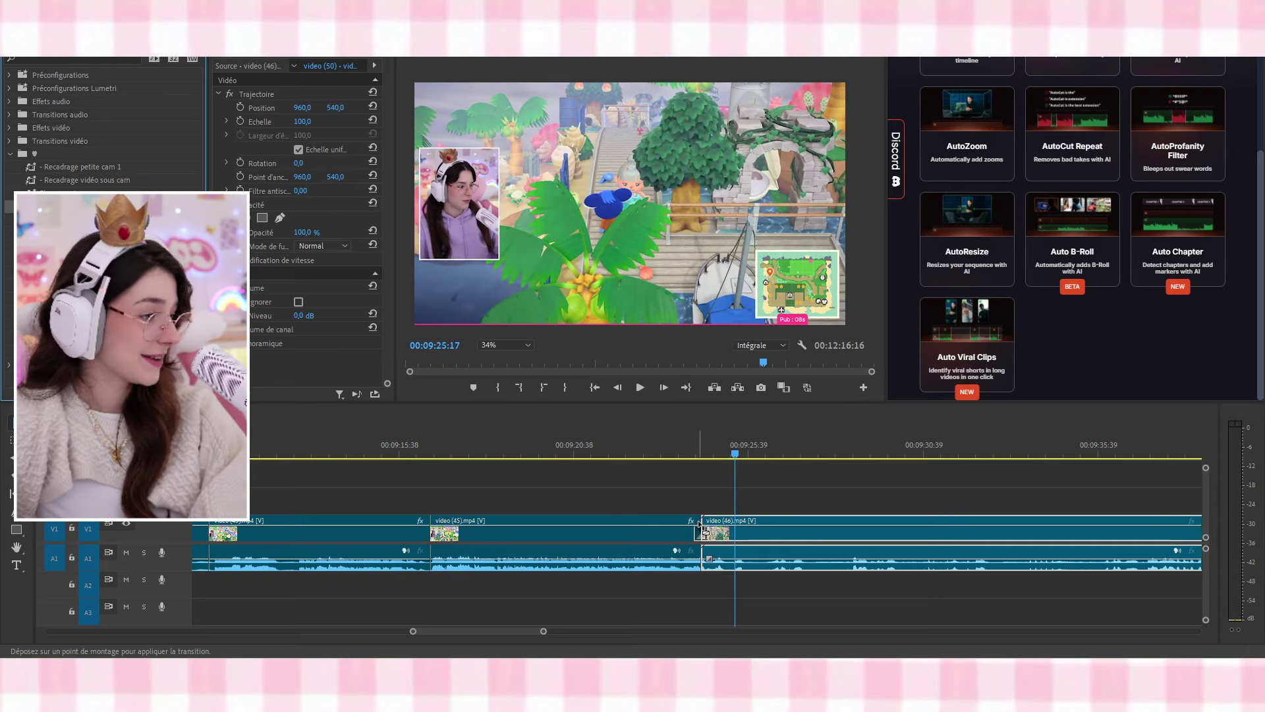
drag(700, 524, 701, 527)
key(Return)
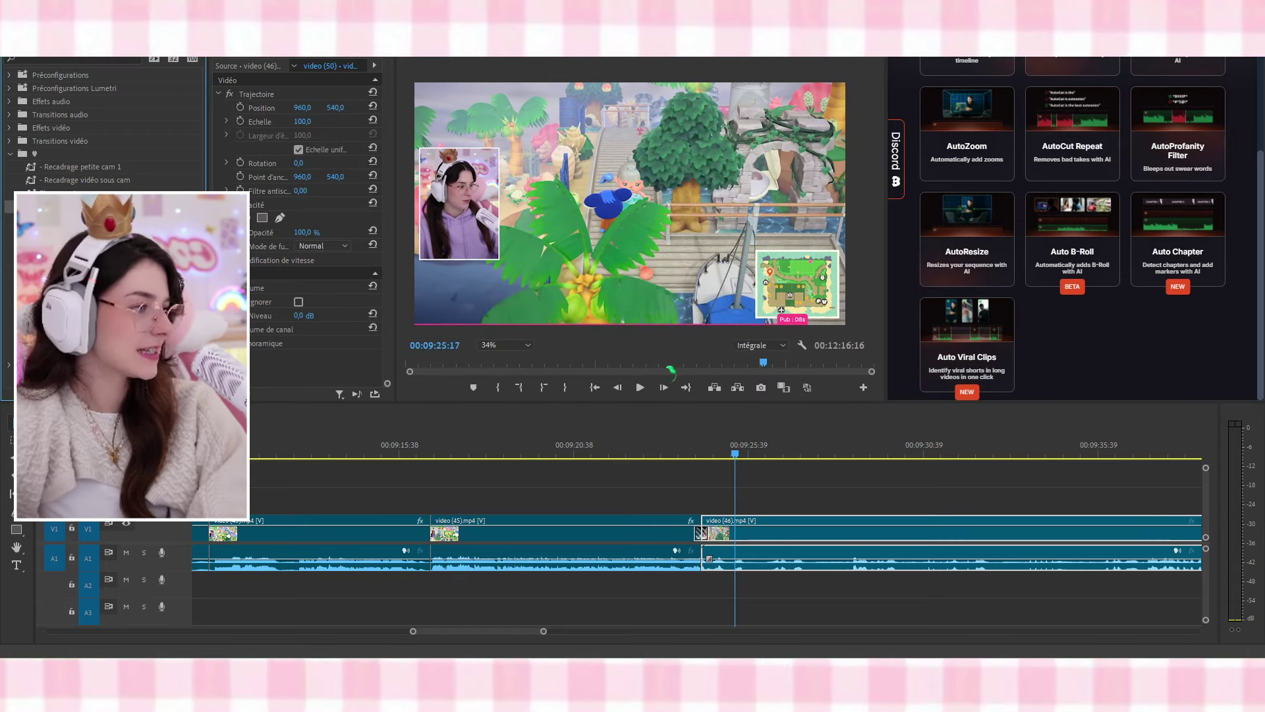
click(686, 440)
key(space)
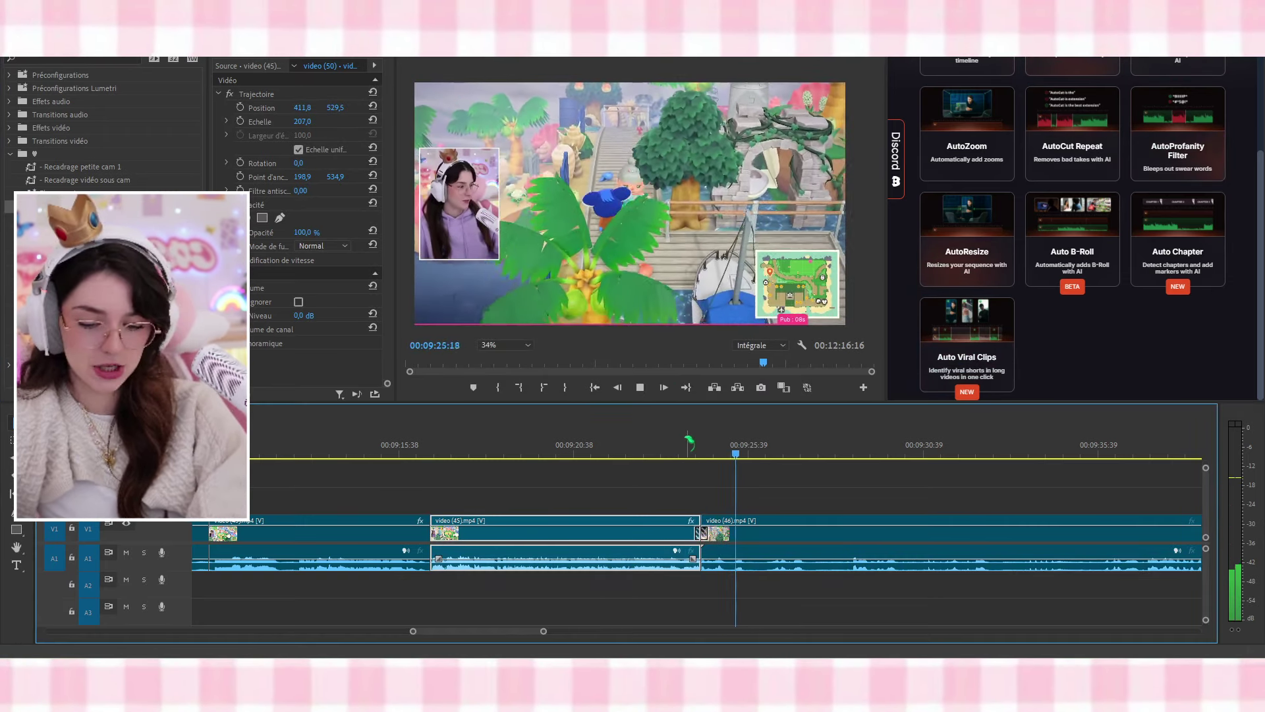
Cut video (46) at about 00:09:28 and paste the webcam-zoom motion settings onto the part after the cut
scroll(669, 518, down, 4)
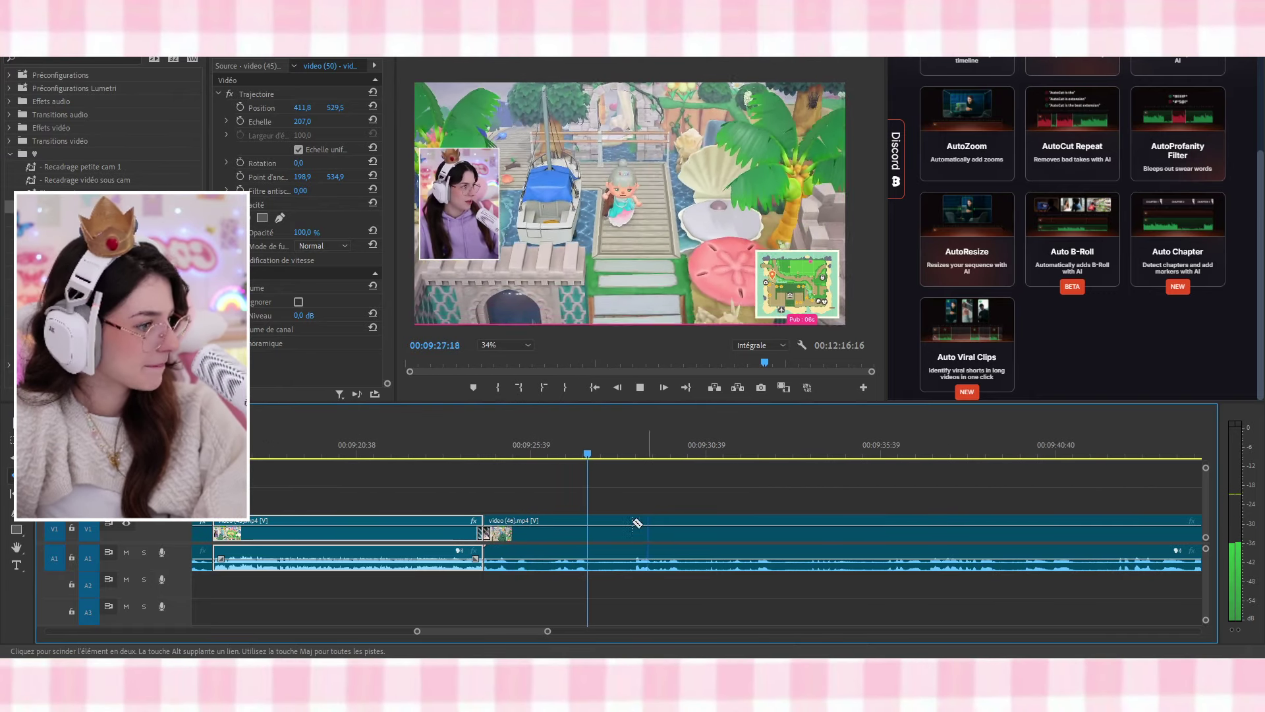
click(631, 565)
key(v)
click(662, 523)
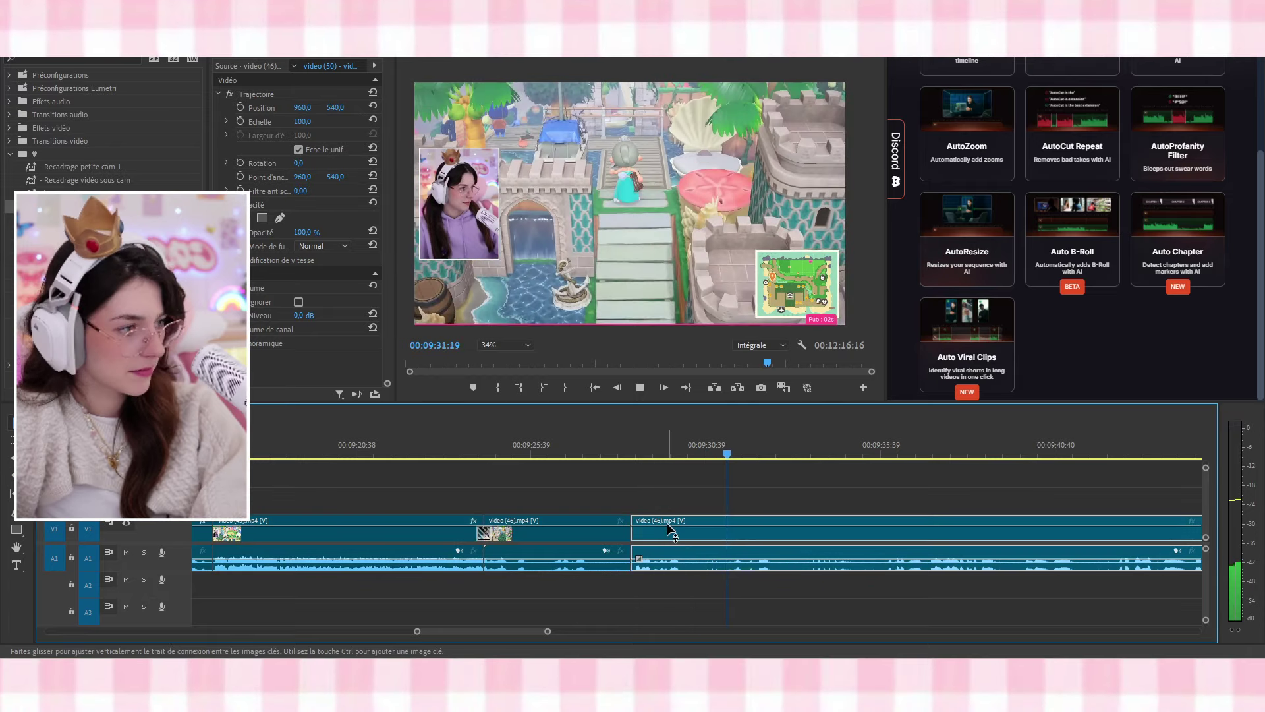
scroll(670, 531, down, 3)
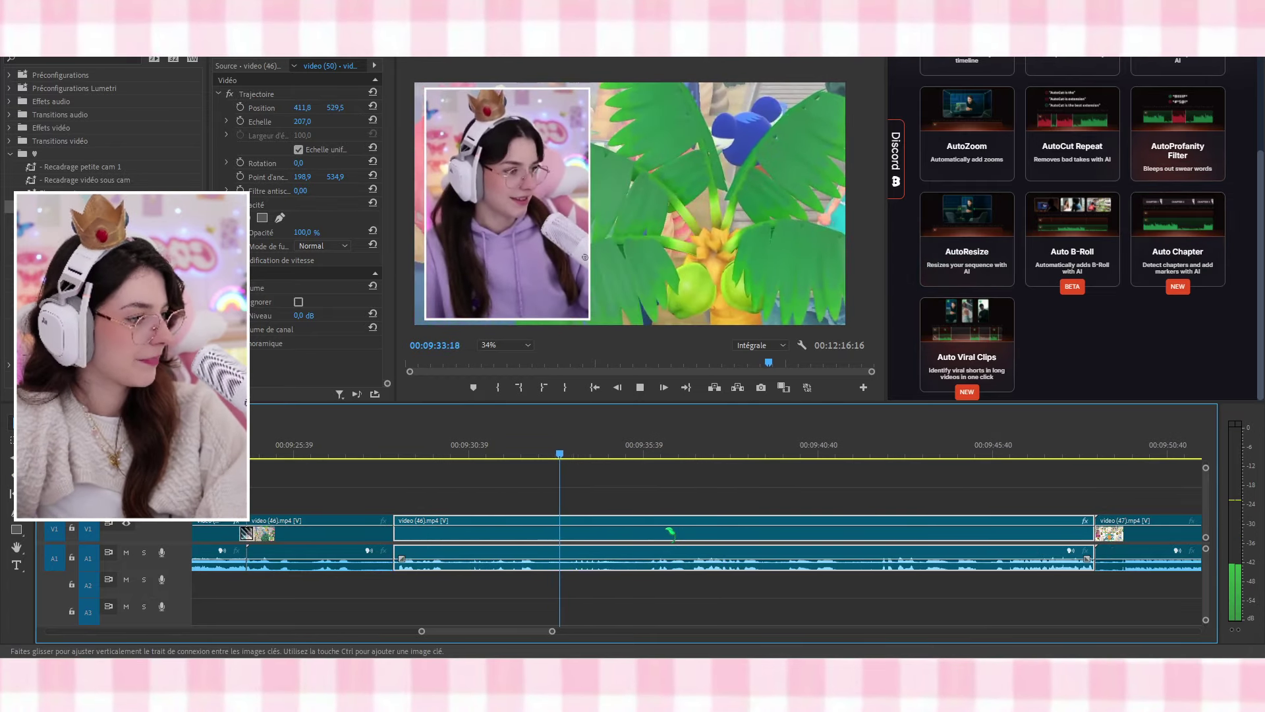
Cut video (46) at about 00:09:41 and 00:09:42 and ripple-delete the piece between the cuts
key(c)
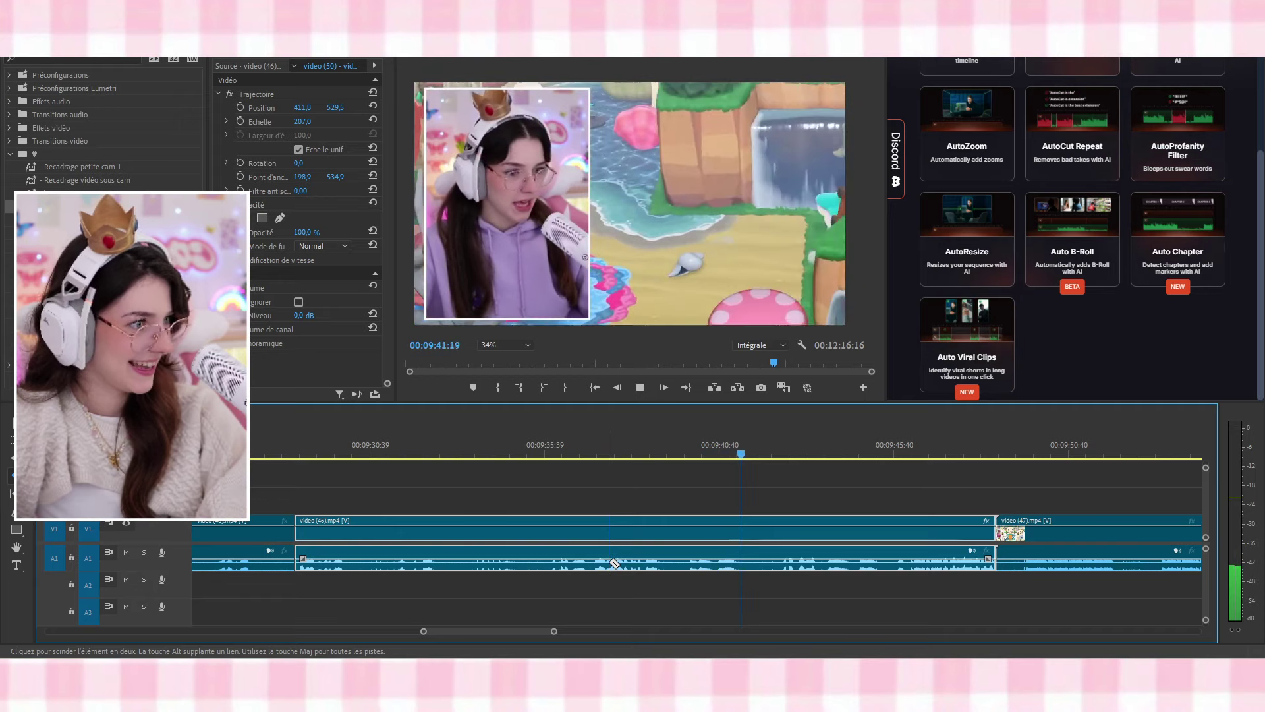
click(739, 566)
click(779, 564)
key(v)
click(754, 527)
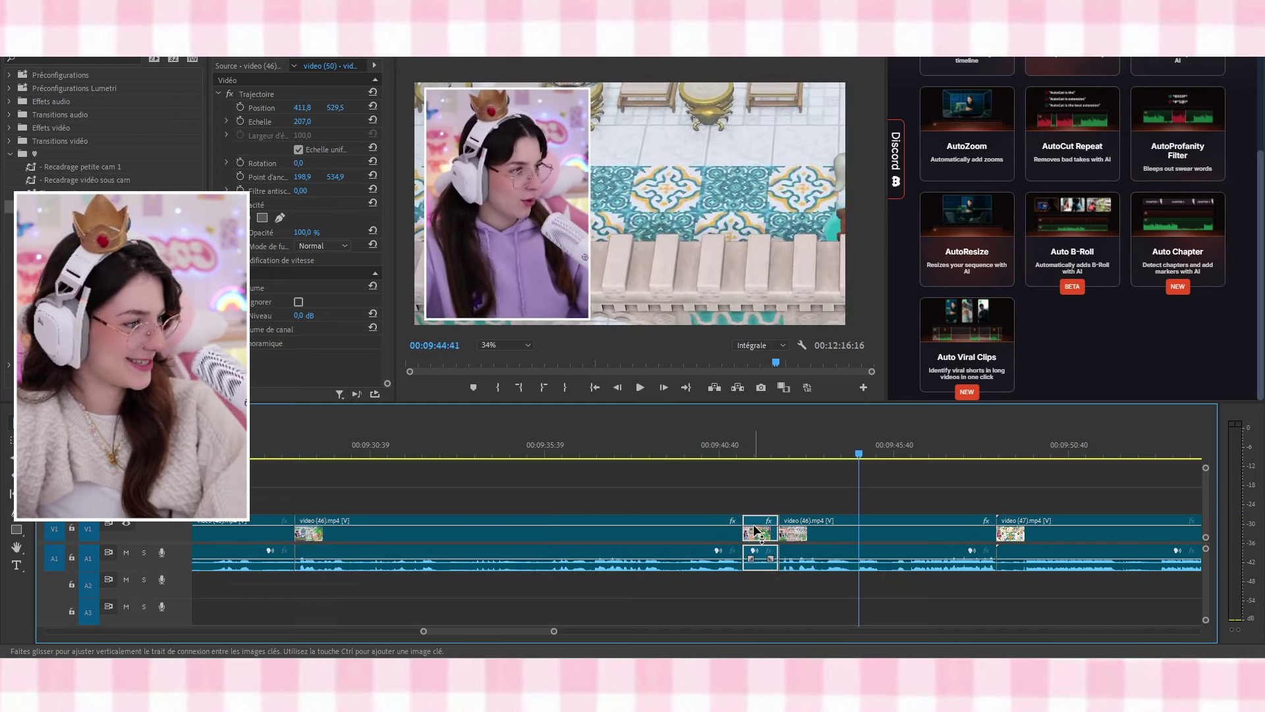
key(shift+Delete)
scroll(564, 568, up, 1)
scroll(560, 573, up, 2)
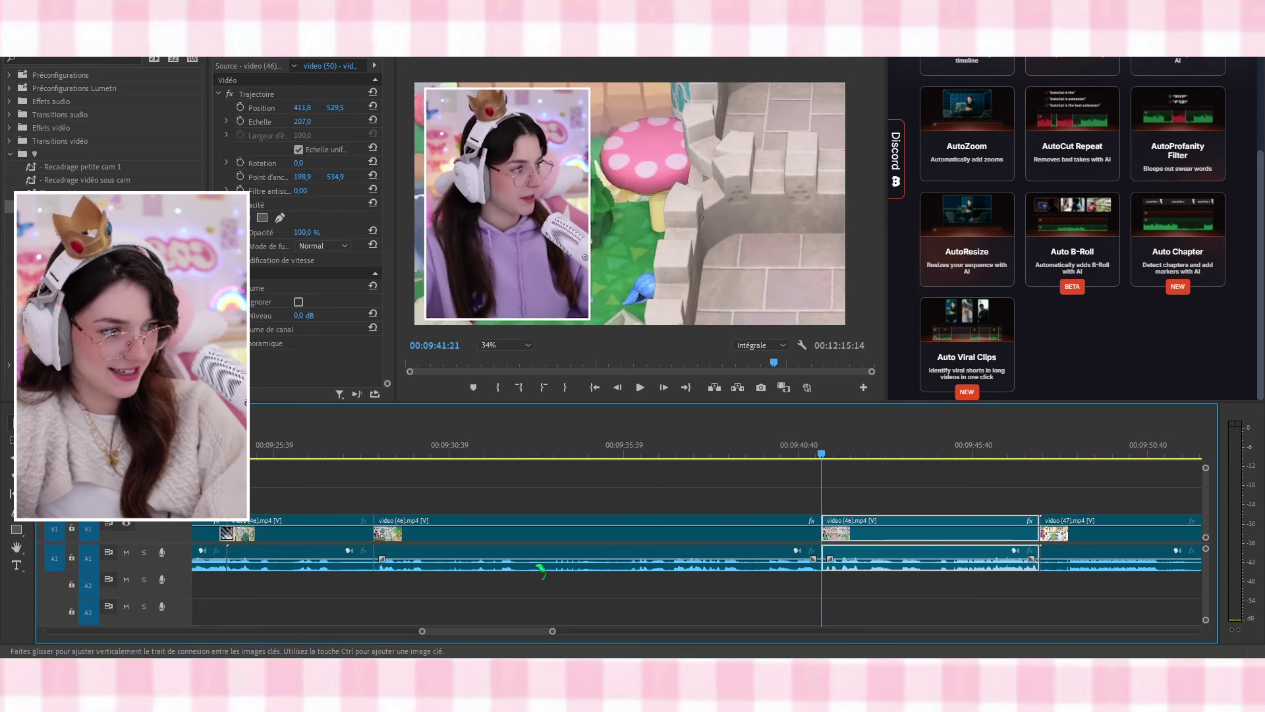
Cut video (46) at about 00:09:32 and 00:09:33 and ripple-delete the short piece between the cuts
key(c)
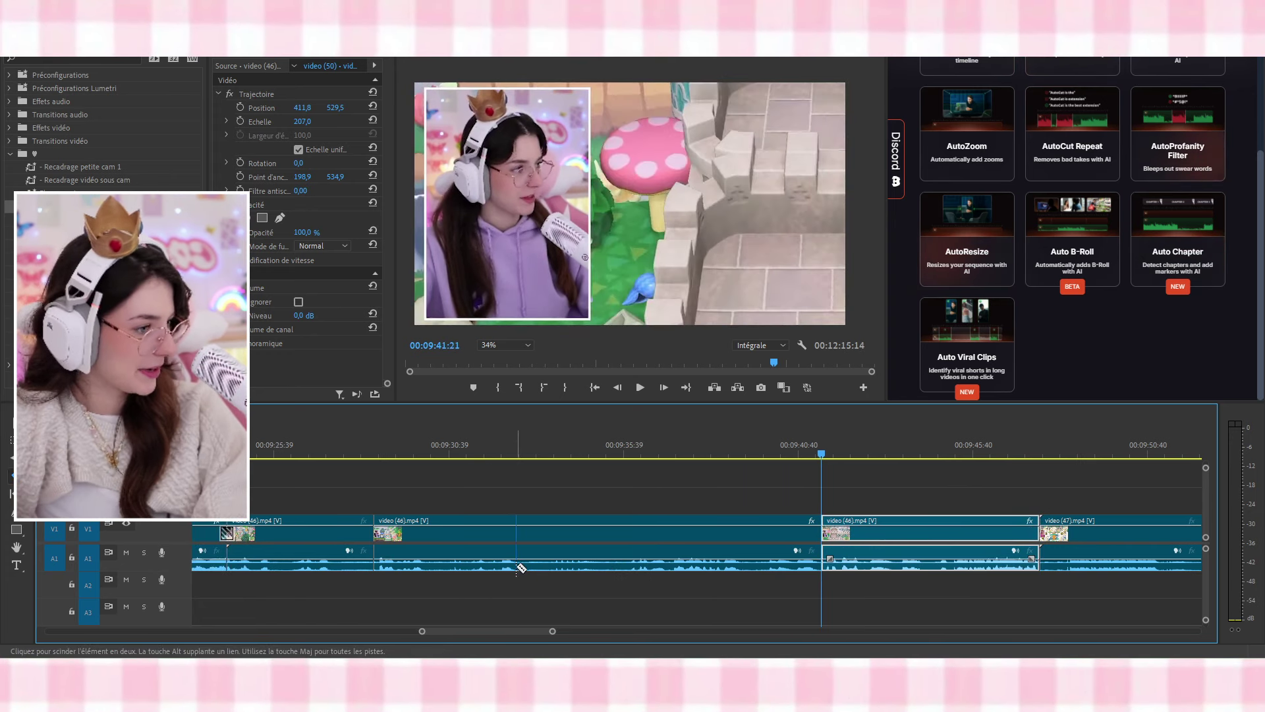
key(v)
click(551, 561)
click(536, 550)
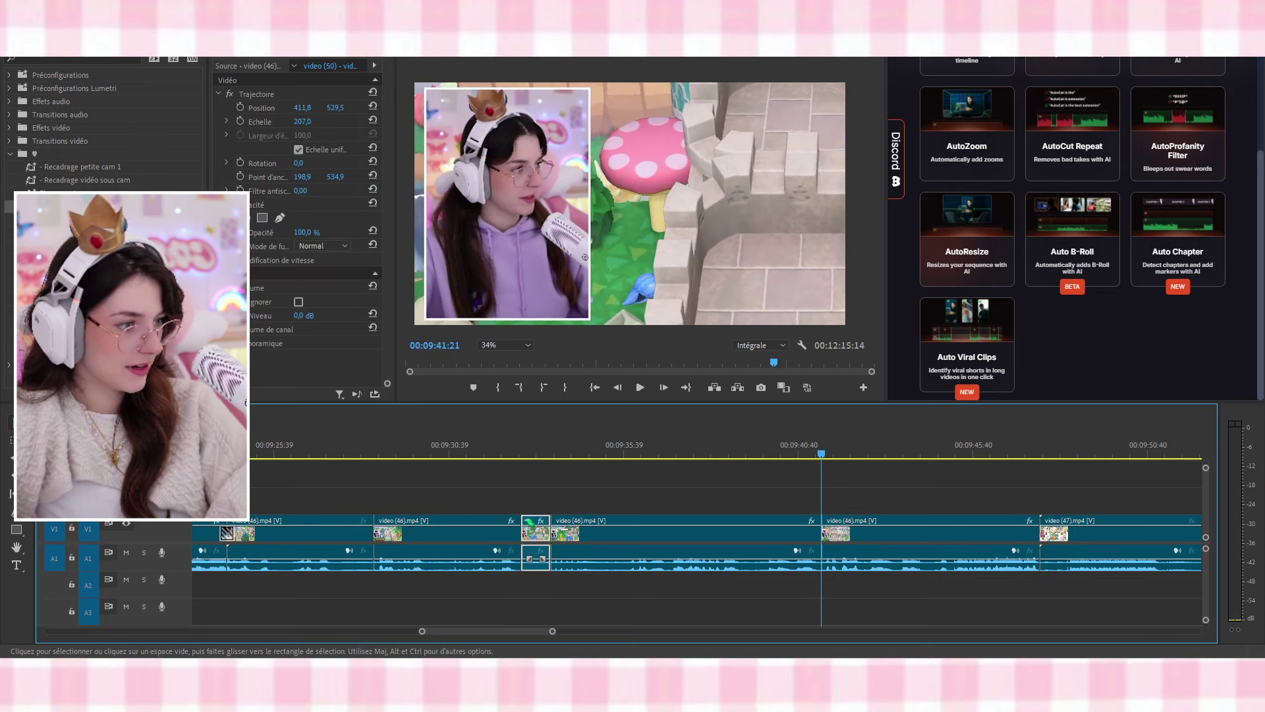
key(shift+Delete)
Replay from about 00:09:29 into video (47) and add a video transition between video (46) and video (47)
click(387, 454)
key(c)
key(space)
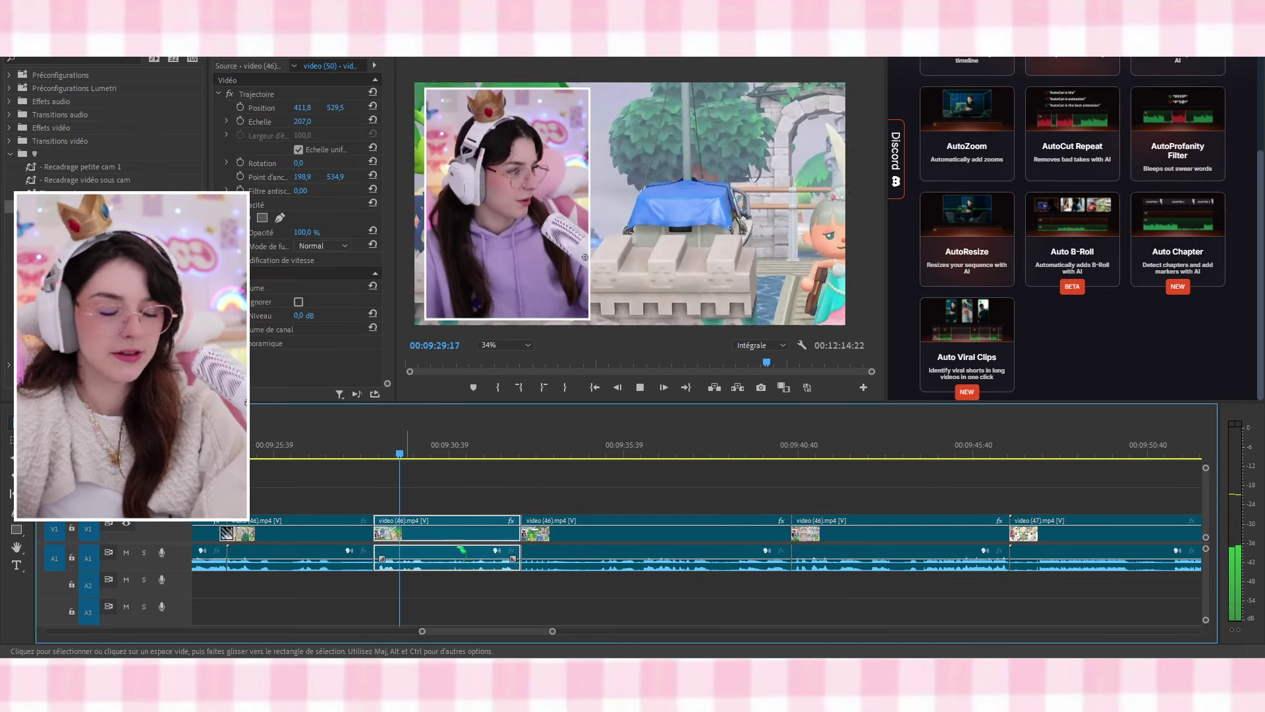
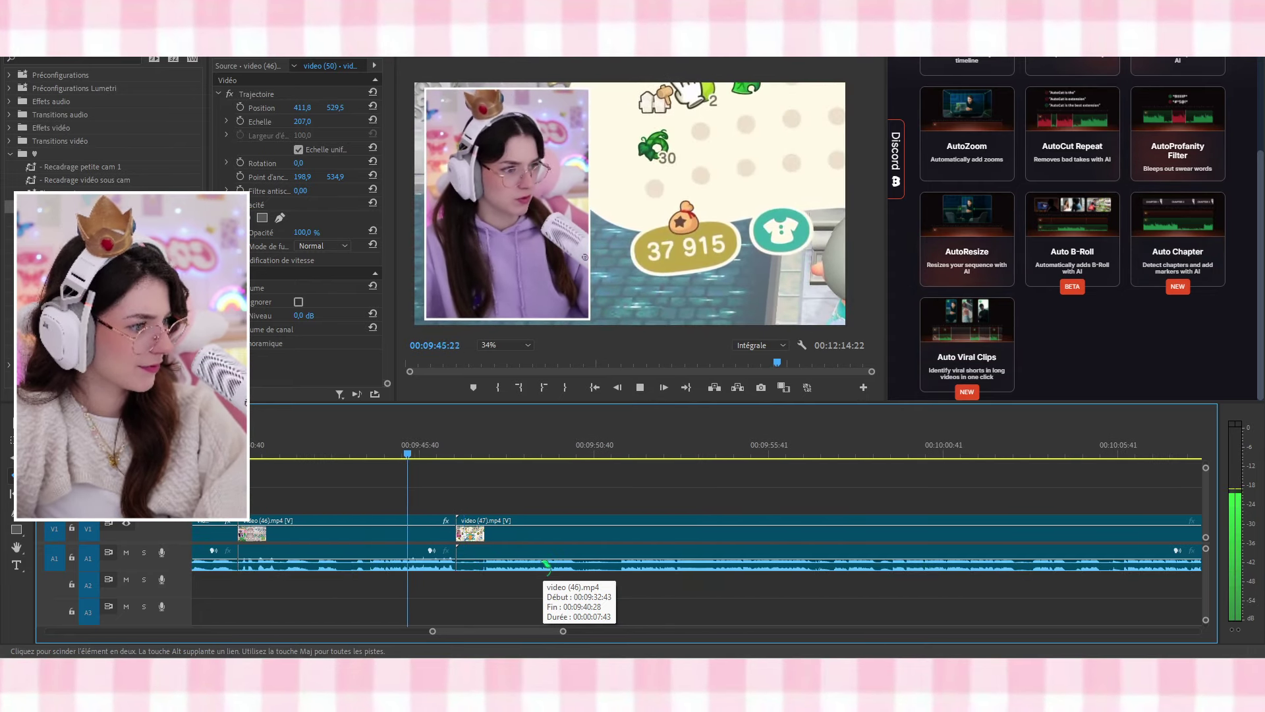
drag(66, 206, 461, 535)
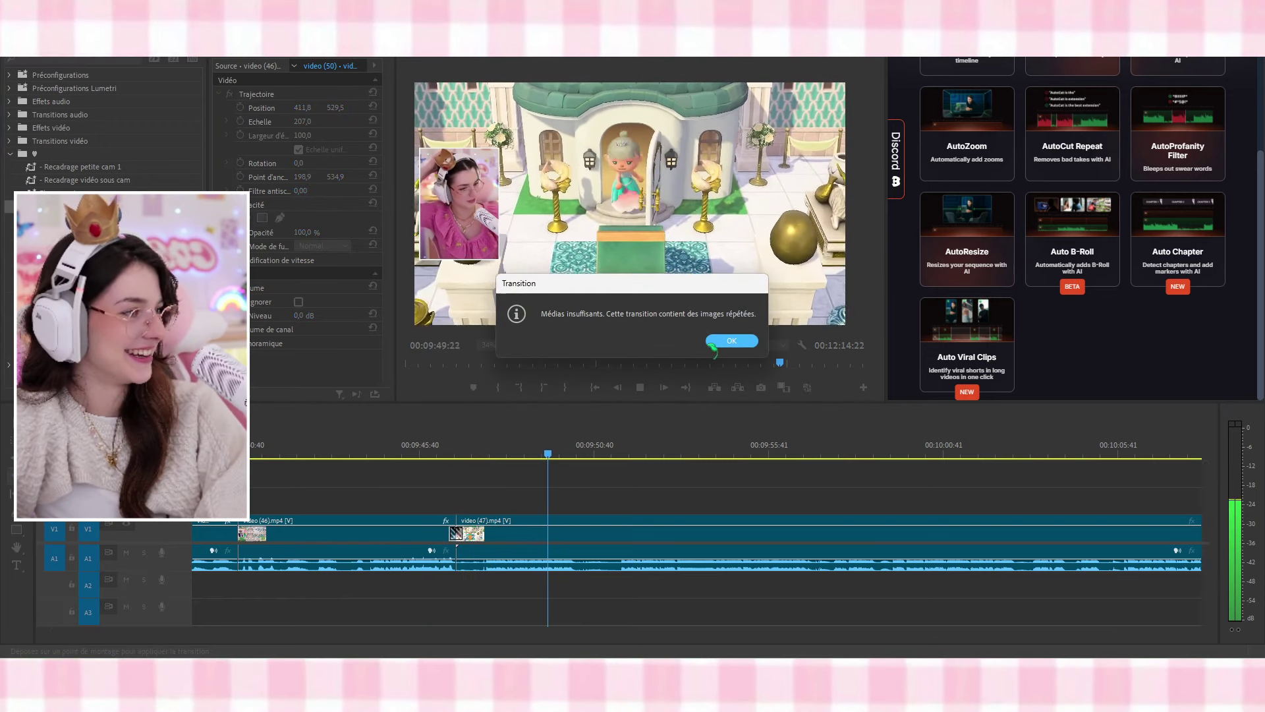
click(731, 340)
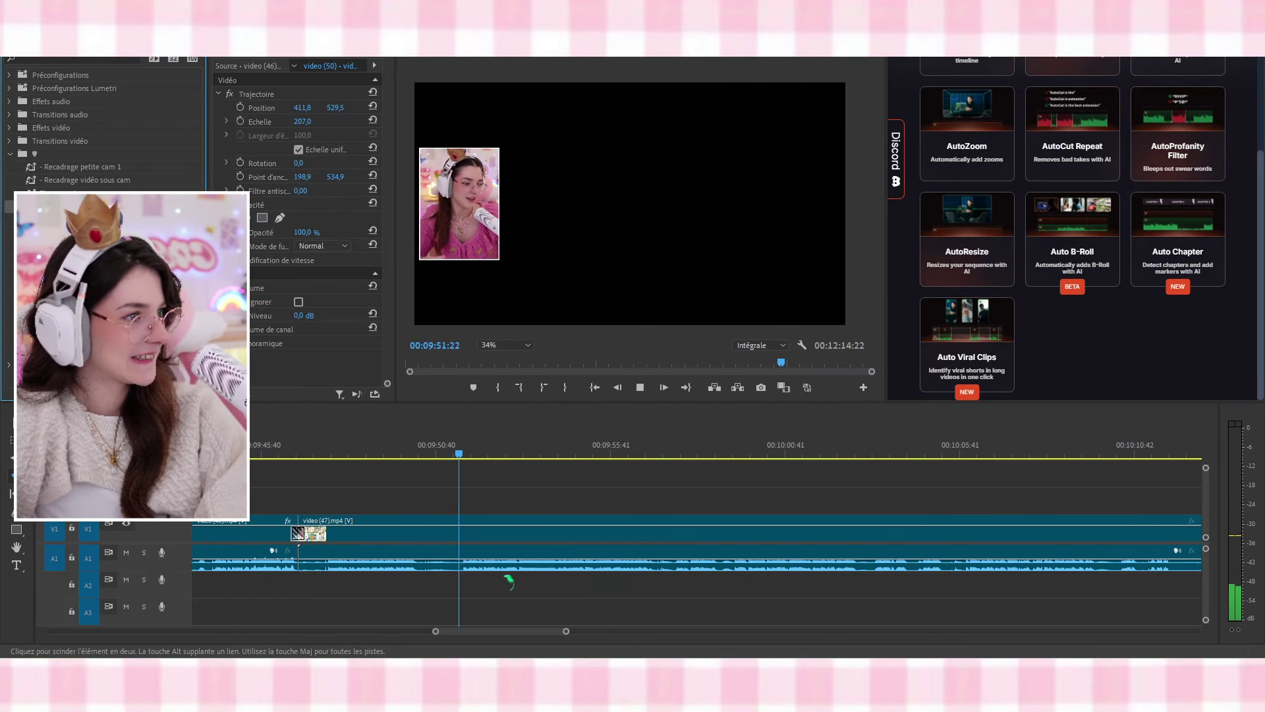
Cut video (47) at about 00:09:50 and 00:09:51, ripple-delete the piece between the cuts, and play on
click(420, 562)
click(461, 568)
key(v)
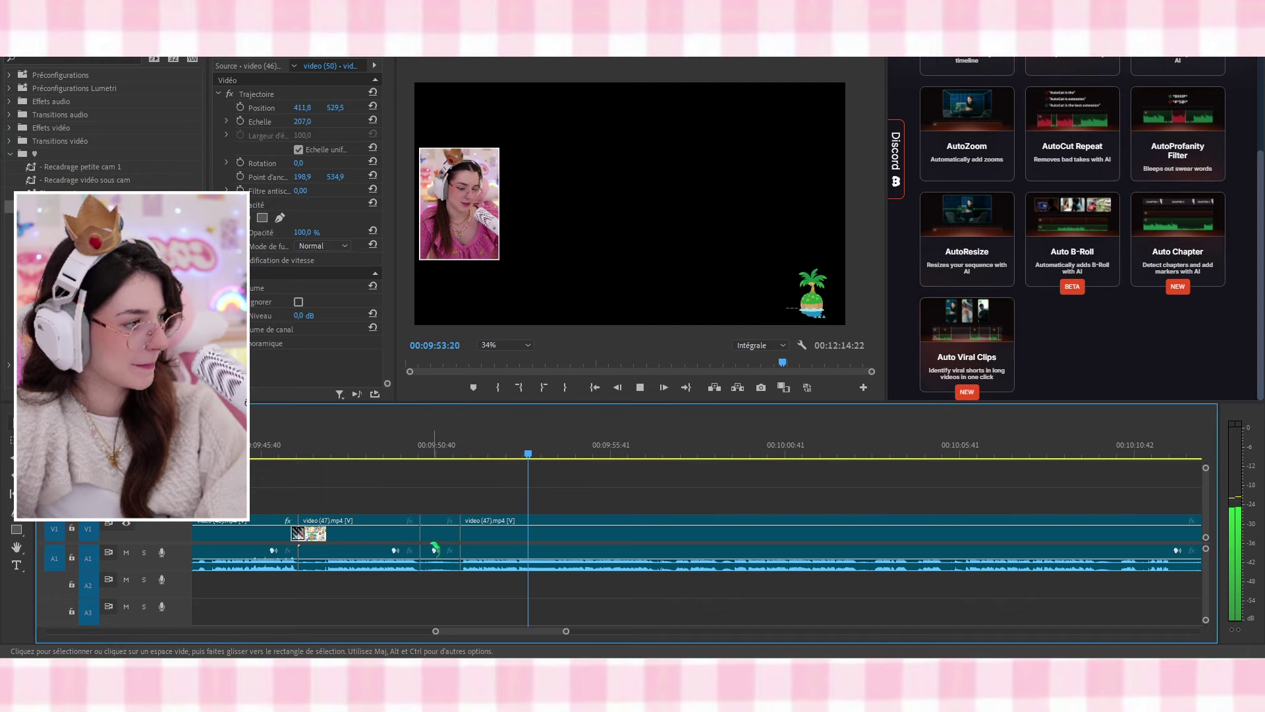
click(433, 535)
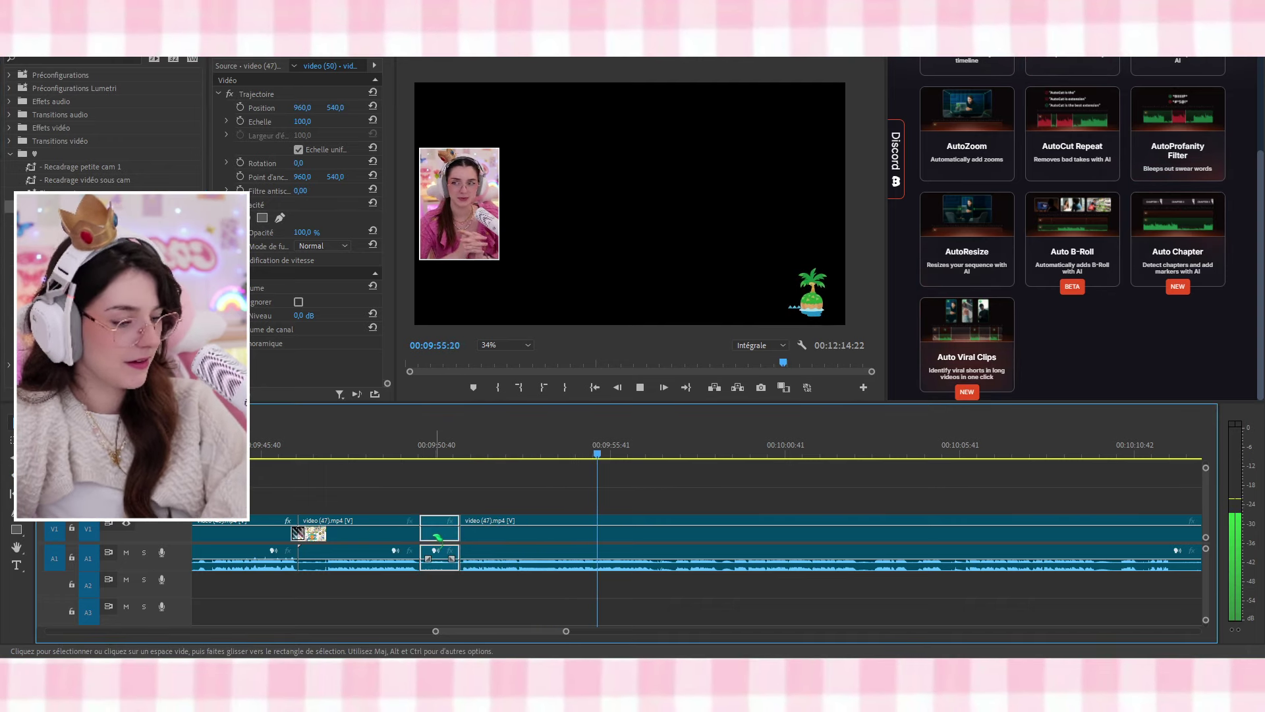
key(shift+Delete)
key(space)
scroll(462, 517, down, 2)
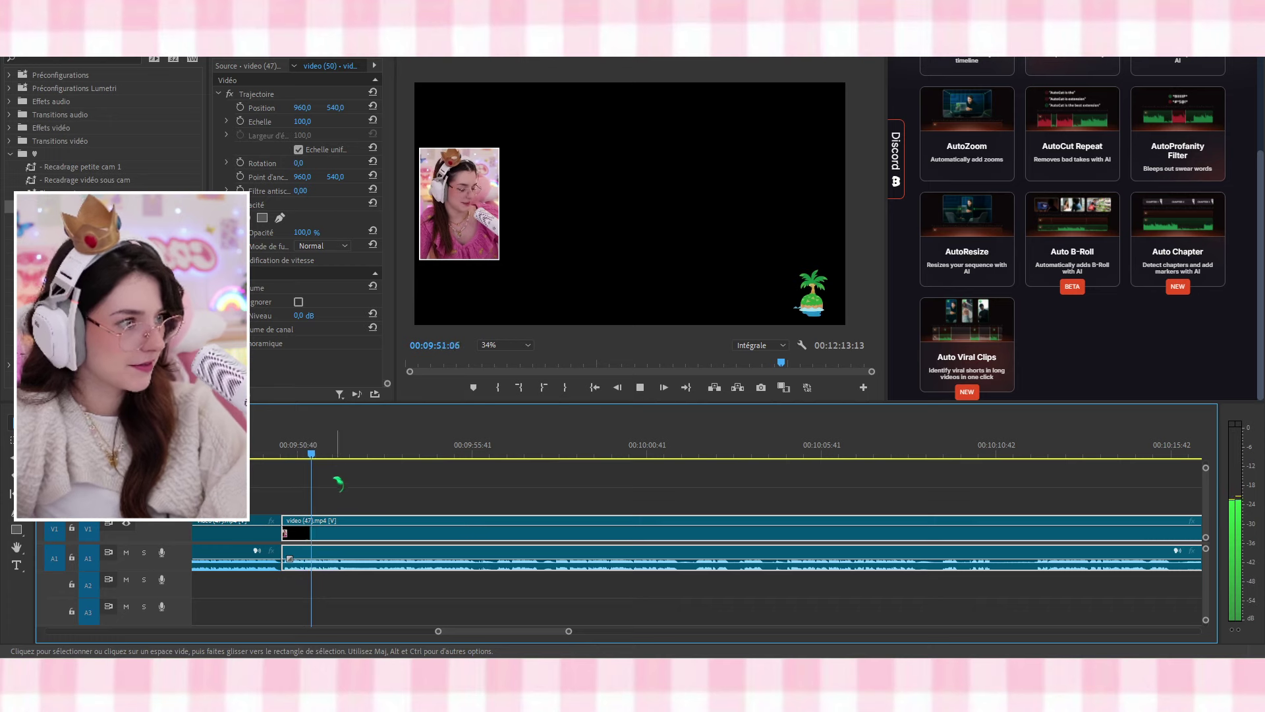
Cut video (47) at 00:09:56, paste the webcam-zoom motion settings onto the piece before the cut, and replay from about 00:09:54
key(c)
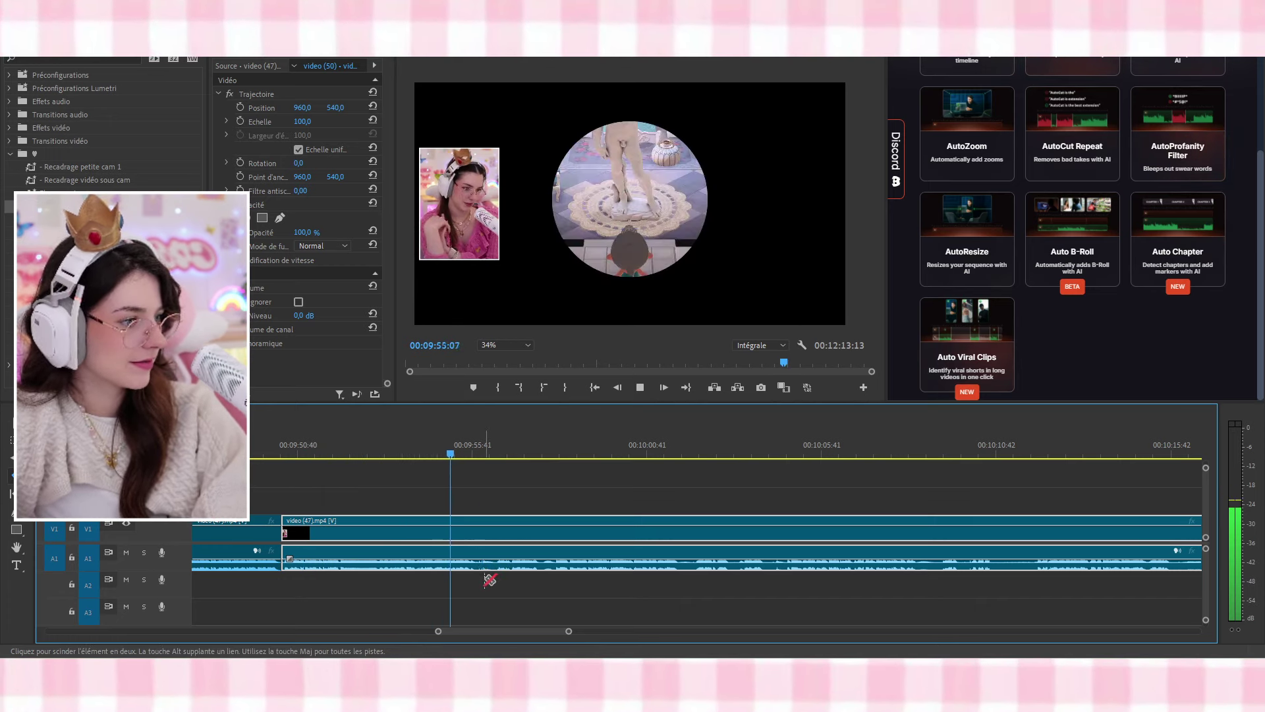
key(space)
click(482, 565)
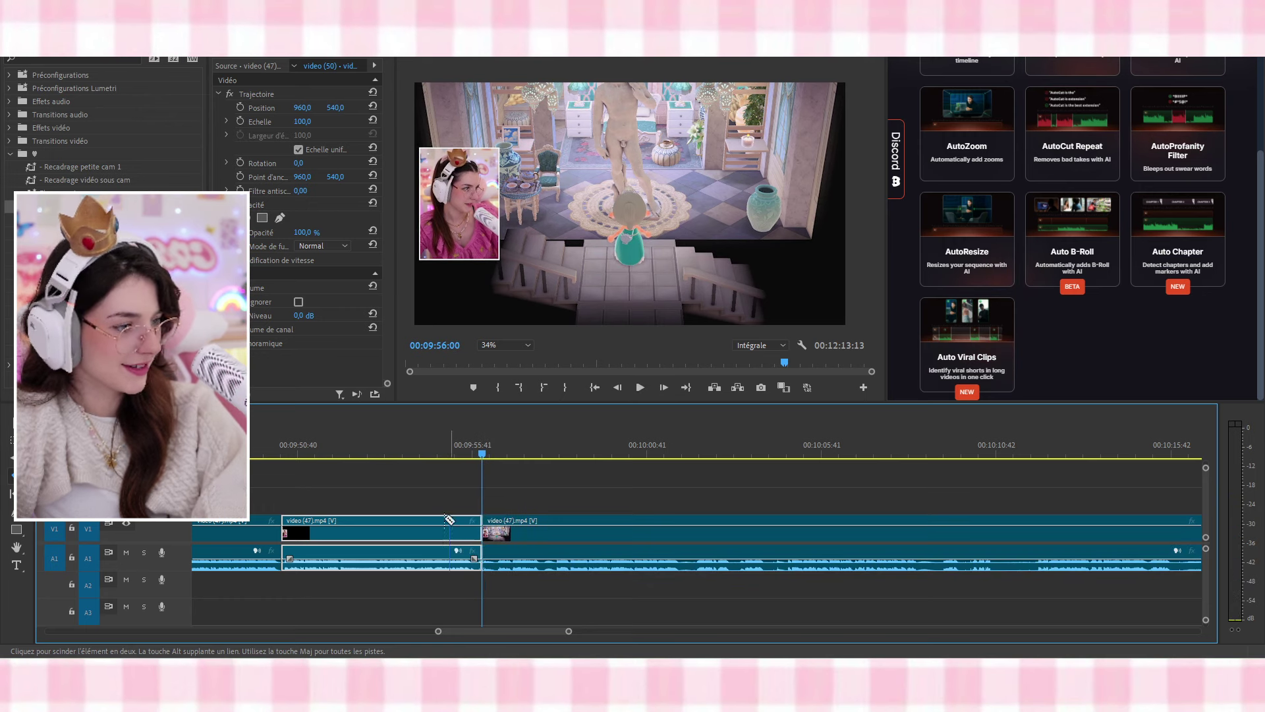
click(408, 450)
key(space)
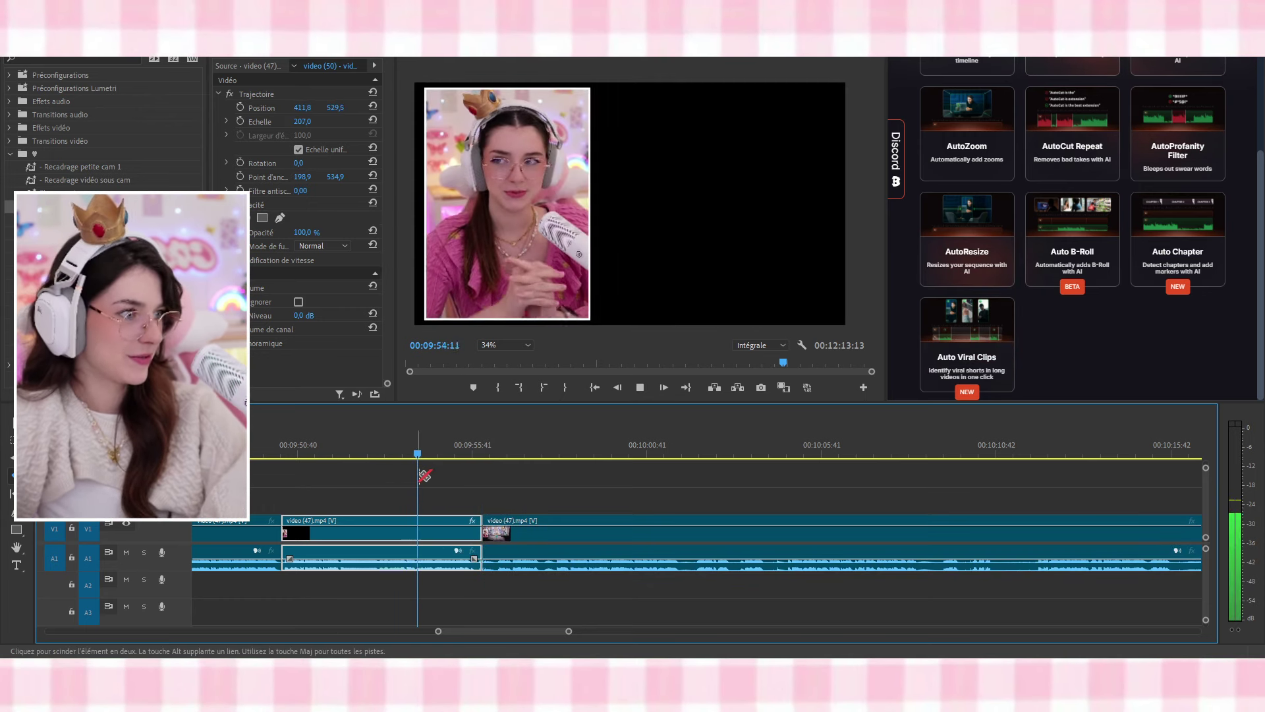
Play on through video (47) and split it around the dull parts between about 00:10:08 and 00:10:20
scroll(451, 502, right, 3)
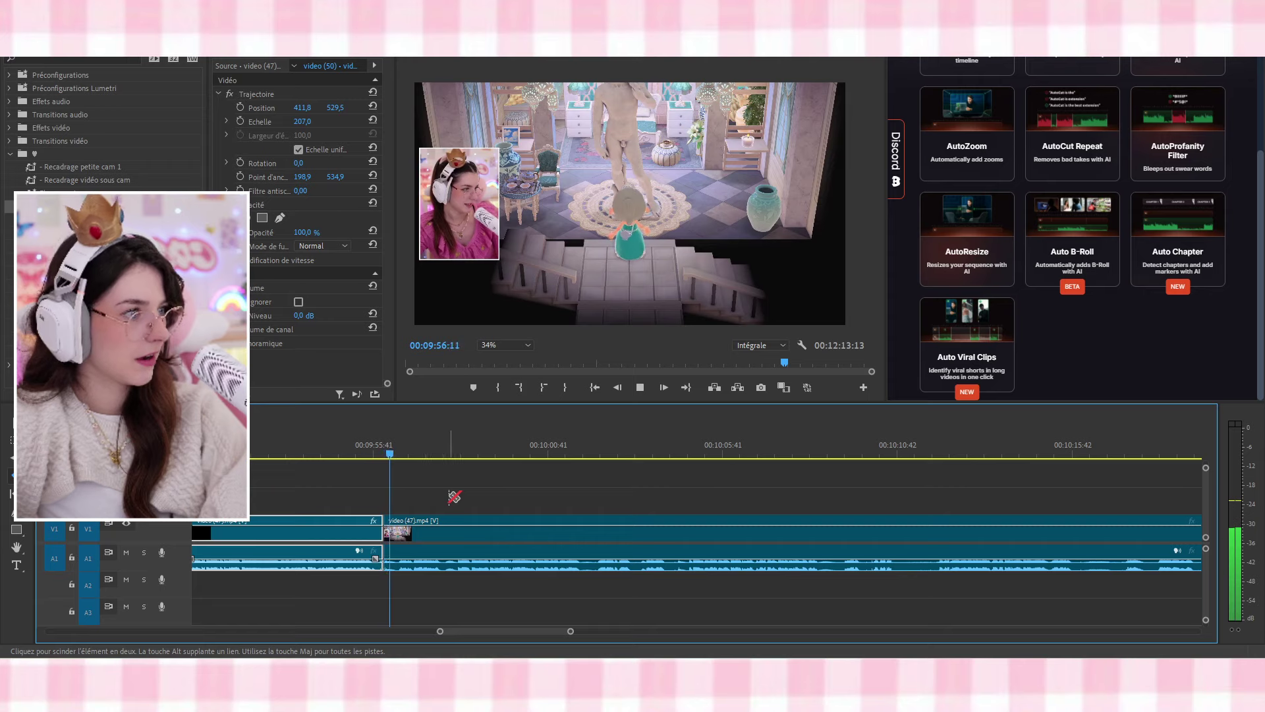
scroll(457, 499, right, 3)
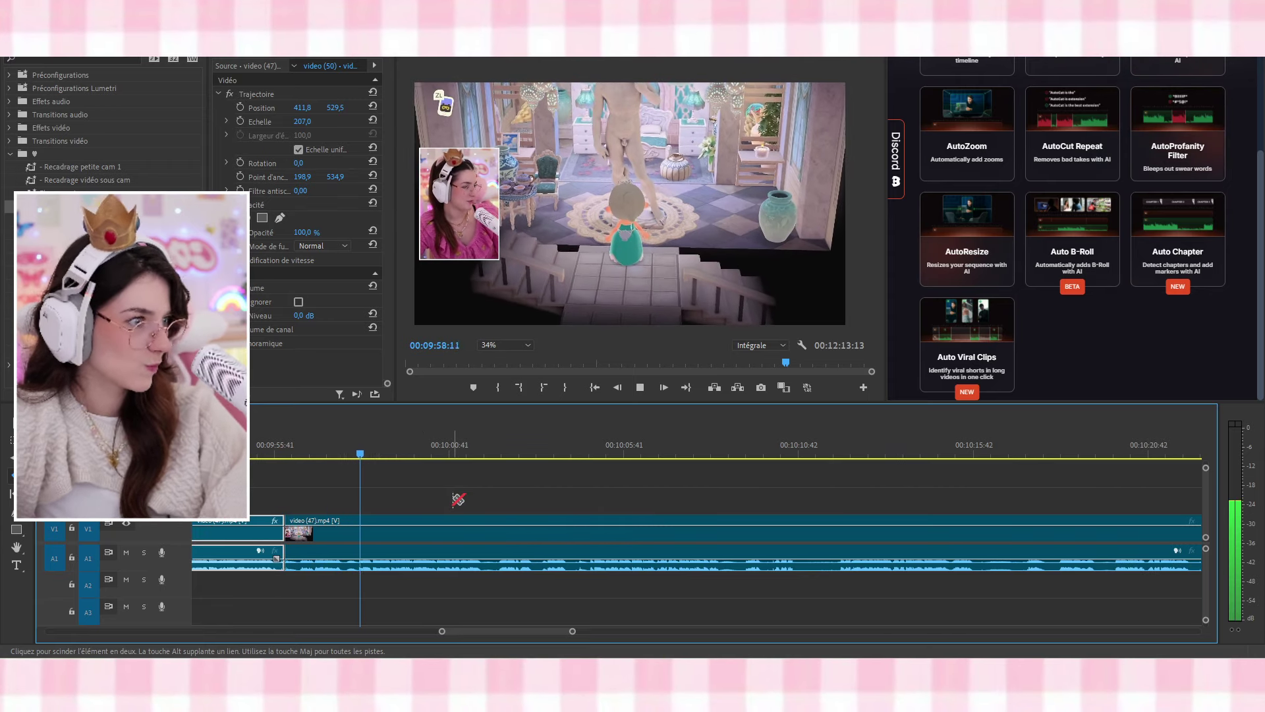
scroll(439, 525, right, 3)
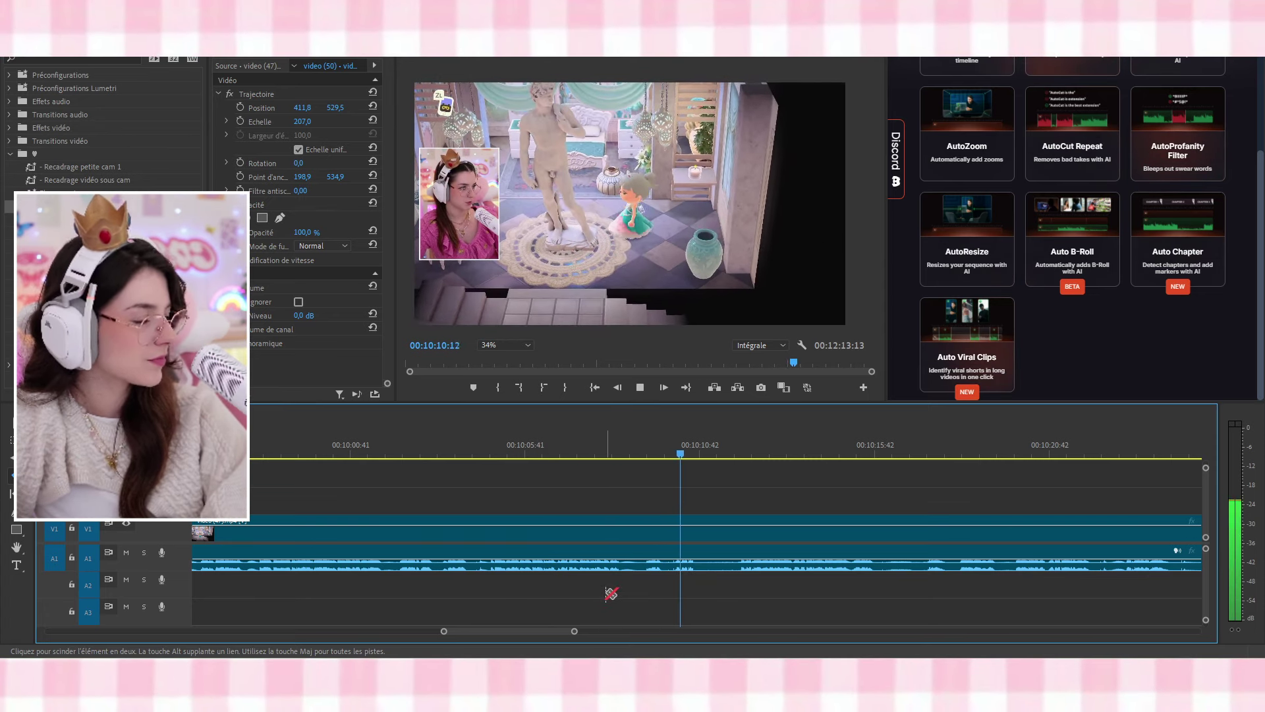
click(695, 566)
click(736, 568)
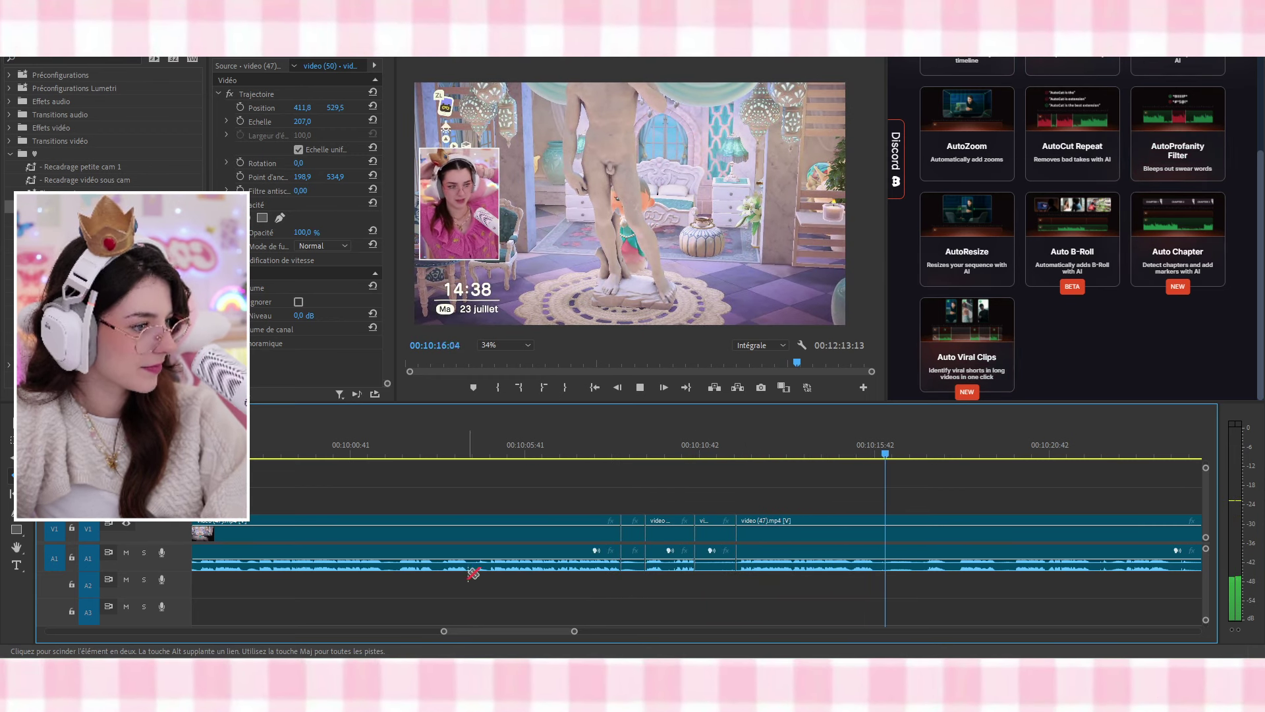
click(873, 567)
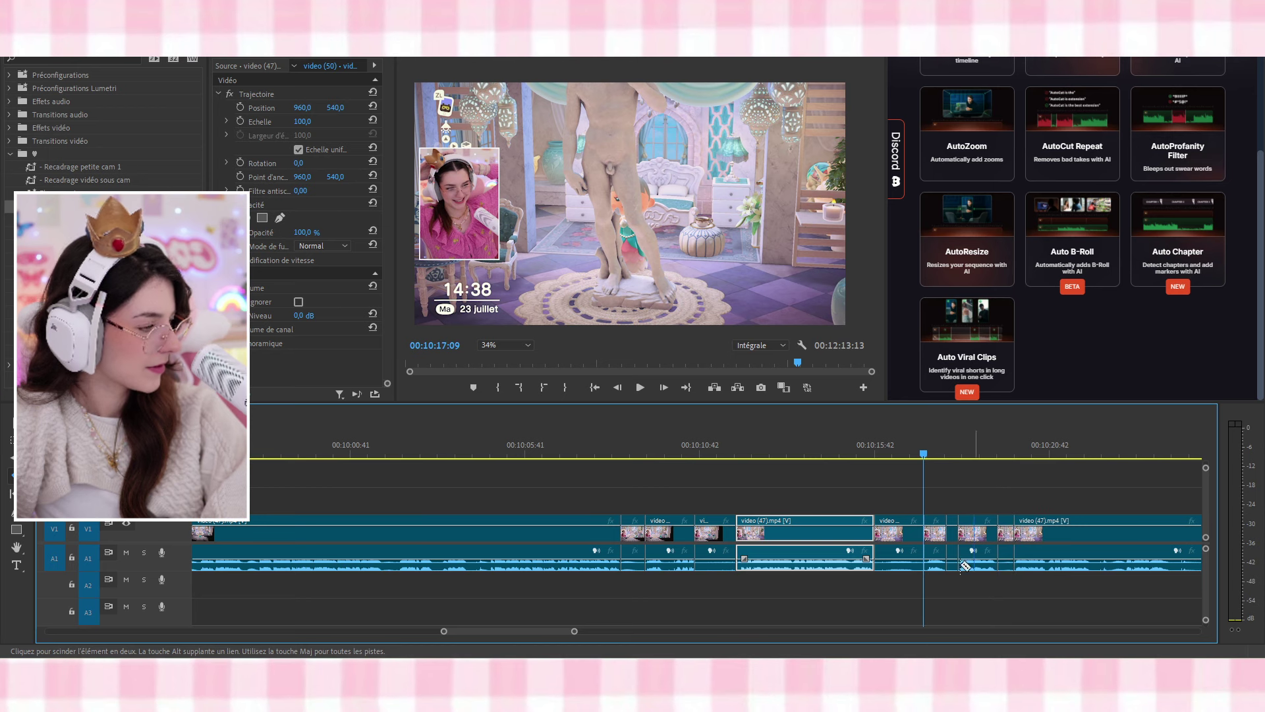
Cut a short piece out of video (47) at about 00:10:01 and ripple-delete the pieces at about 00:10:08 and 00:10:09
key(v)
click(389, 531)
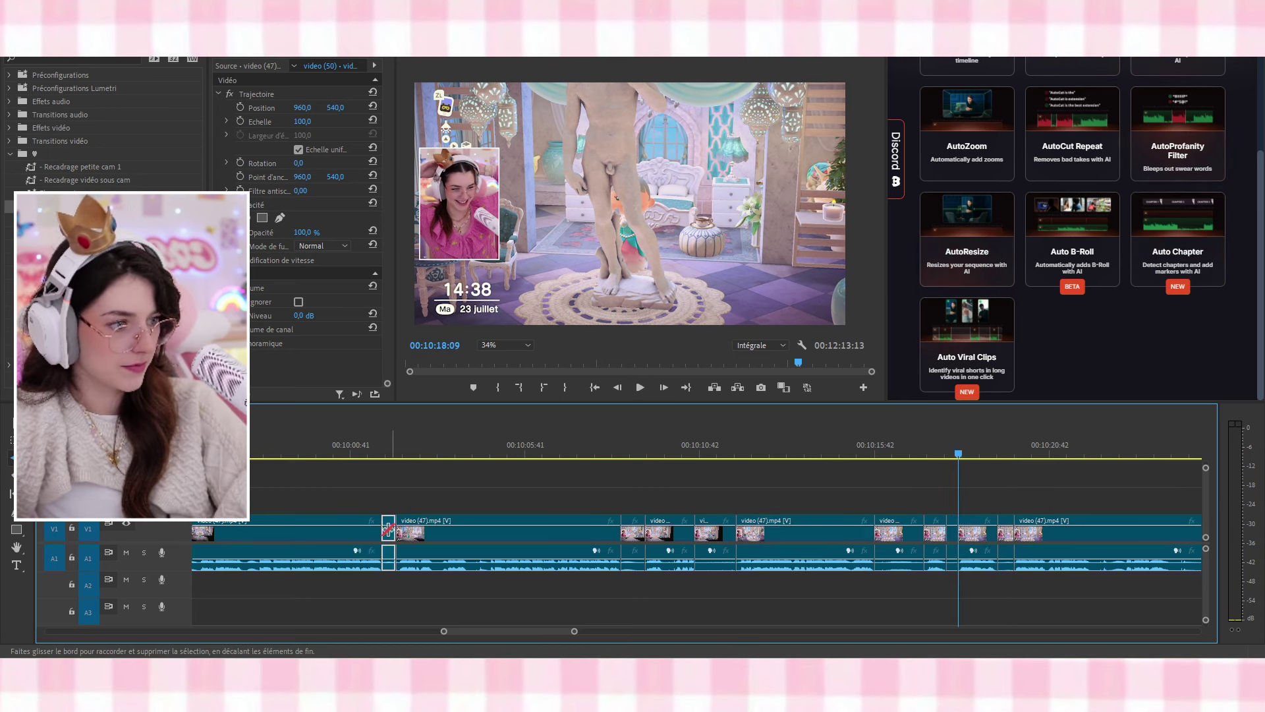
key(shift+Delete)
key(v)
click(616, 537)
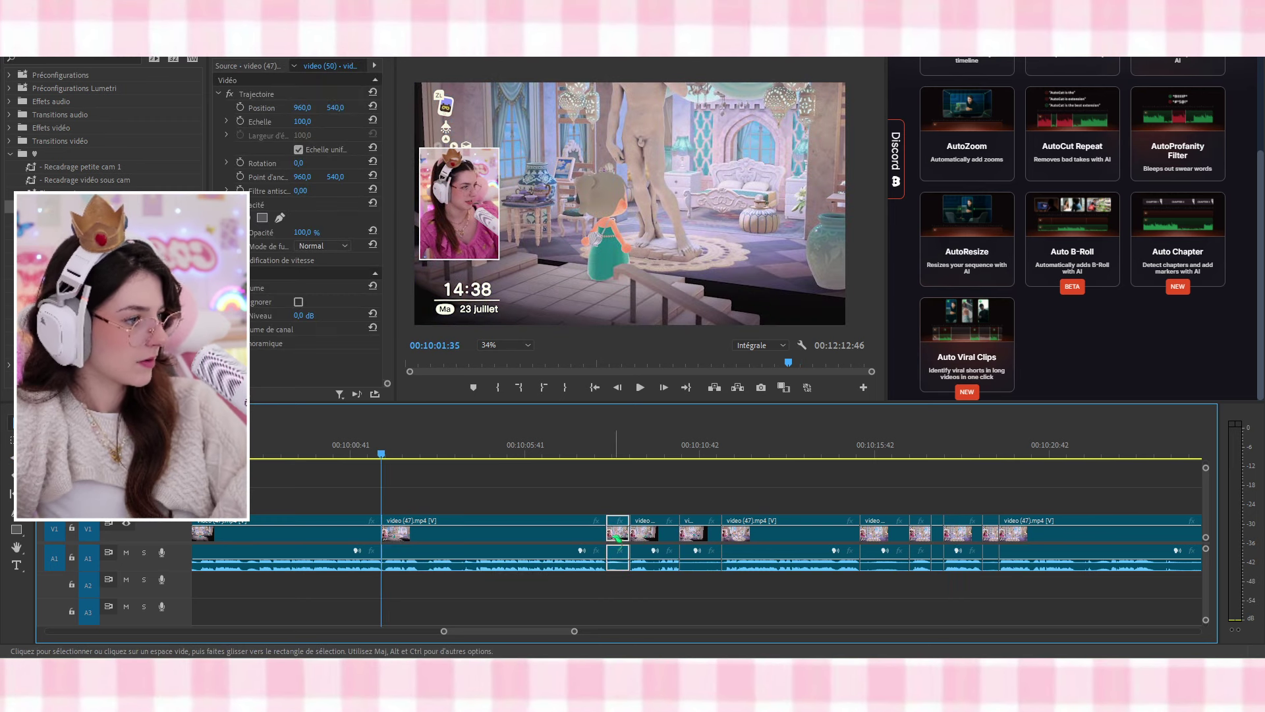
key(shift+Delete)
click(678, 539)
key(shift+Delete)
Ripple-delete the video (47) pieces at about 00:10:13, 00:10:14 and 00:10:15, and replay from about 00:10:05
click(812, 537)
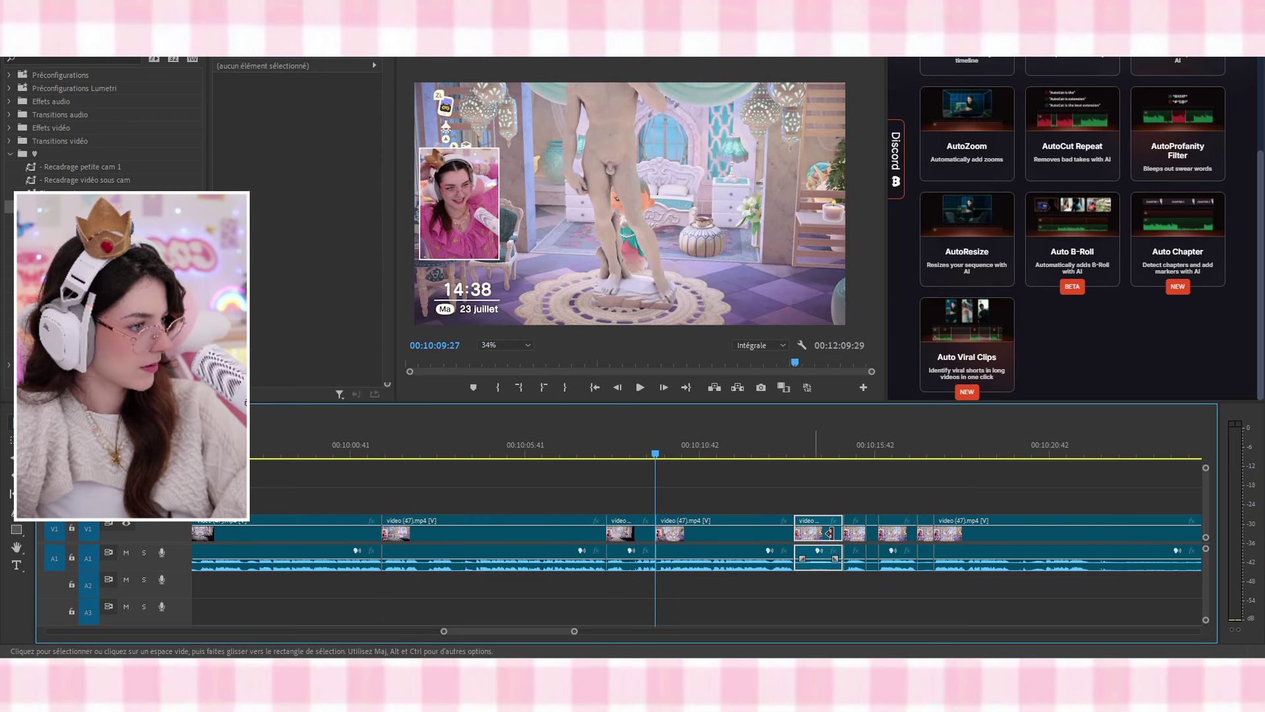
key(shift+Delete)
click(821, 531)
key(shift+Delete)
click(863, 537)
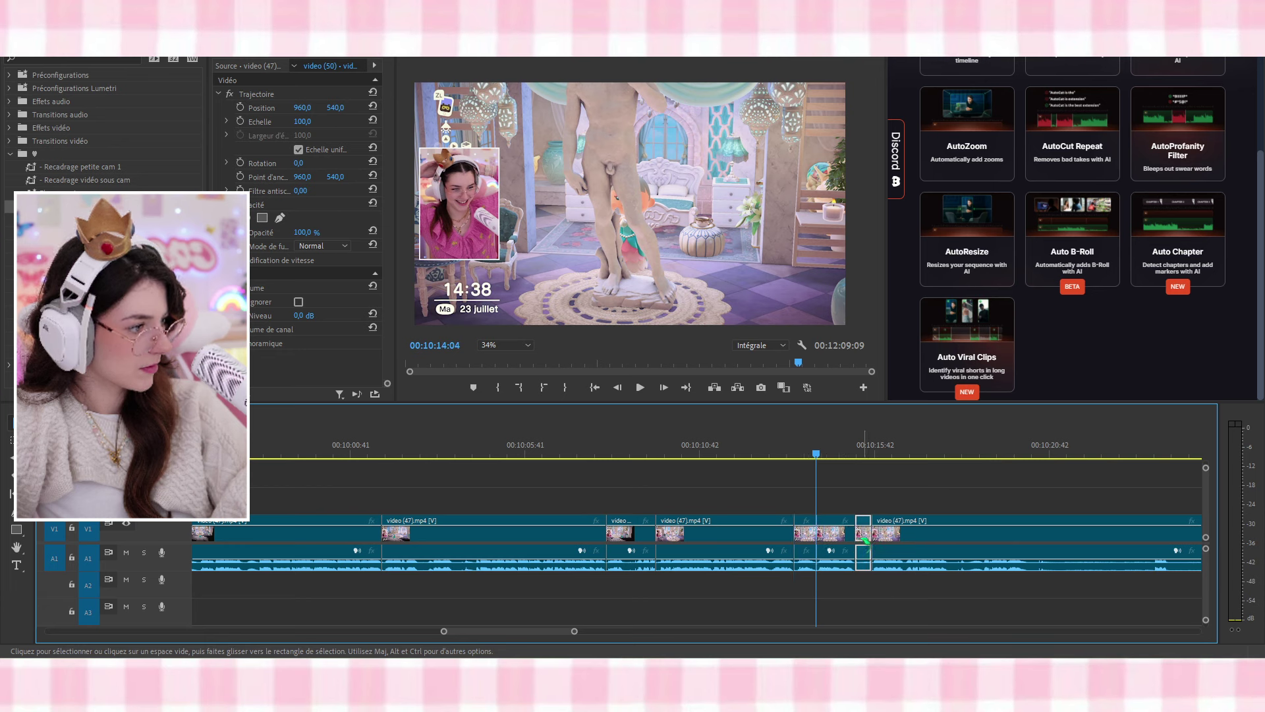
key(shift+Delete)
click(508, 454)
key(space)
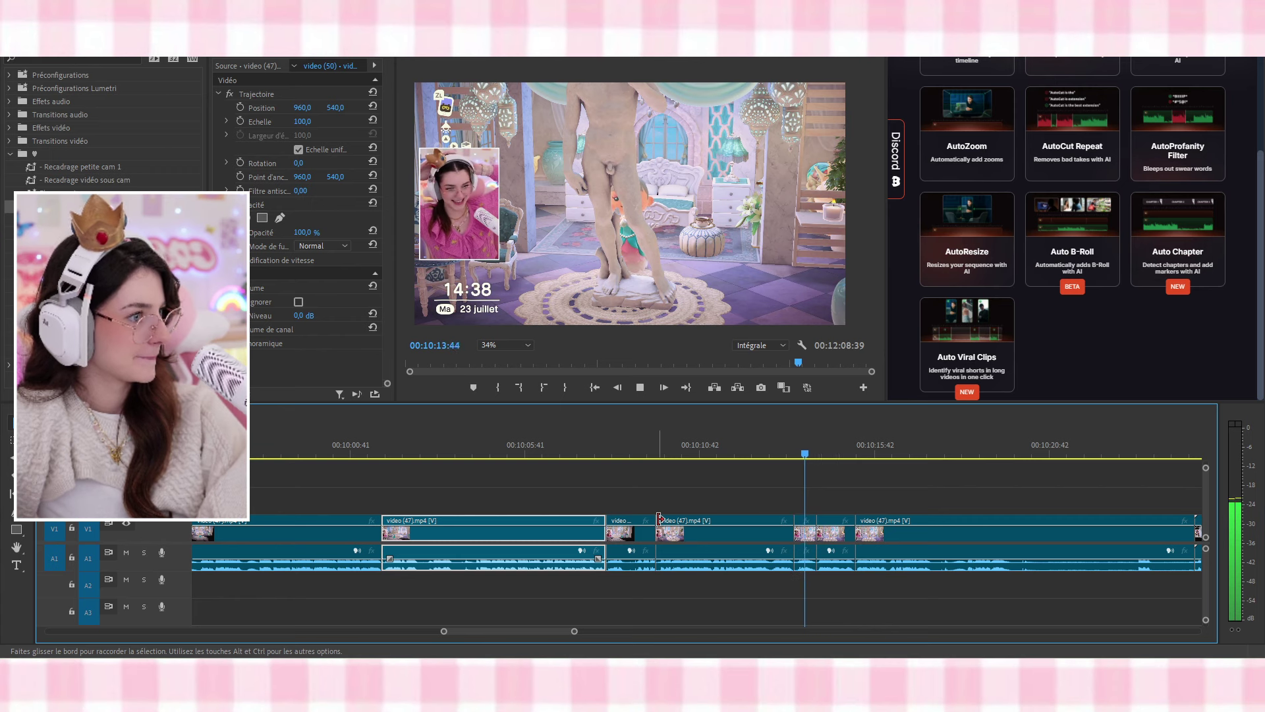
Paste the webcam-zoom motion settings onto the short video (47) piece at about 00:10:14 and replay from there
click(863, 530)
key(space)
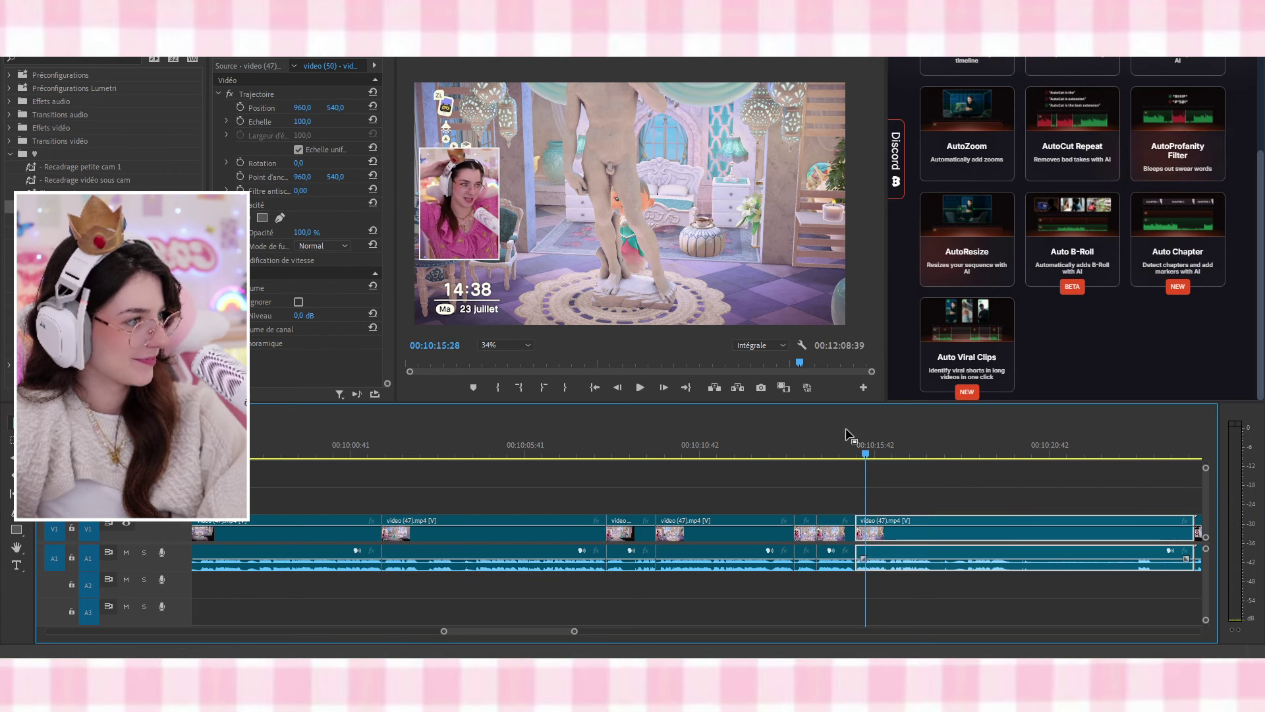
click(838, 449)
key(space)
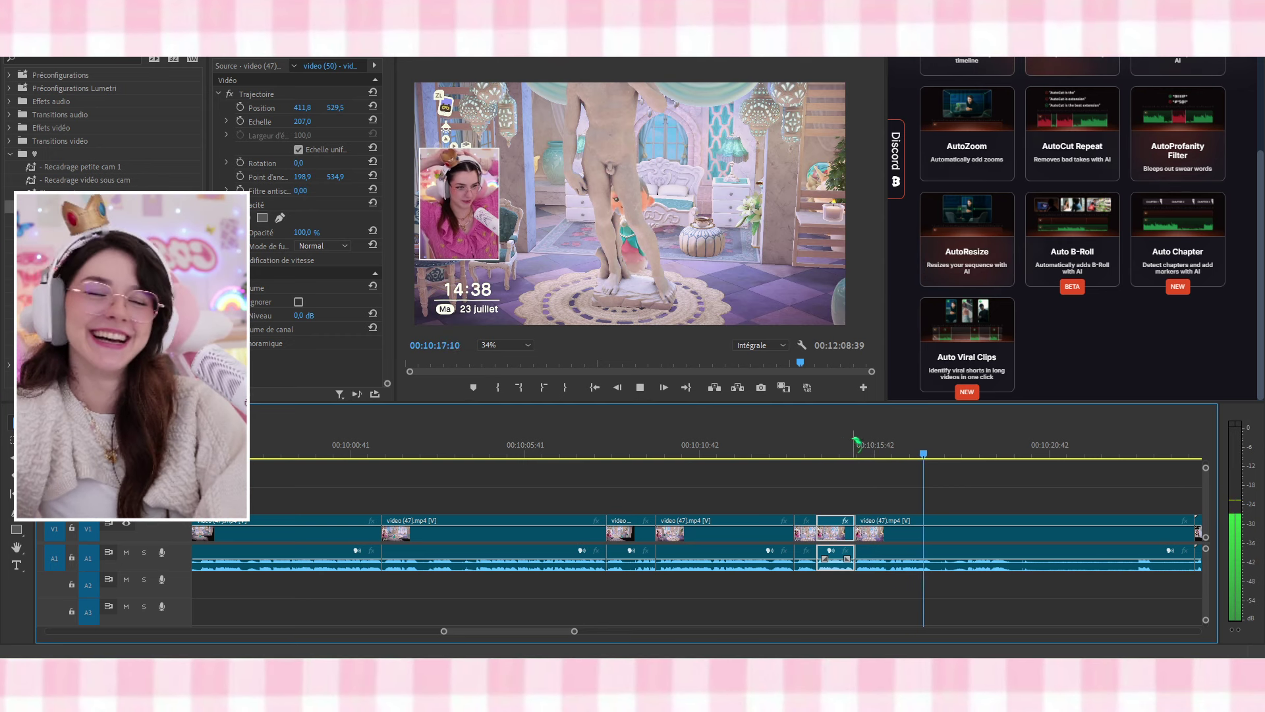
Cut video (47) at about 00:10:17, ripple-delete its remainder and add a transition at the join with video (48)
scroll(920, 550, down, 3)
key(c)
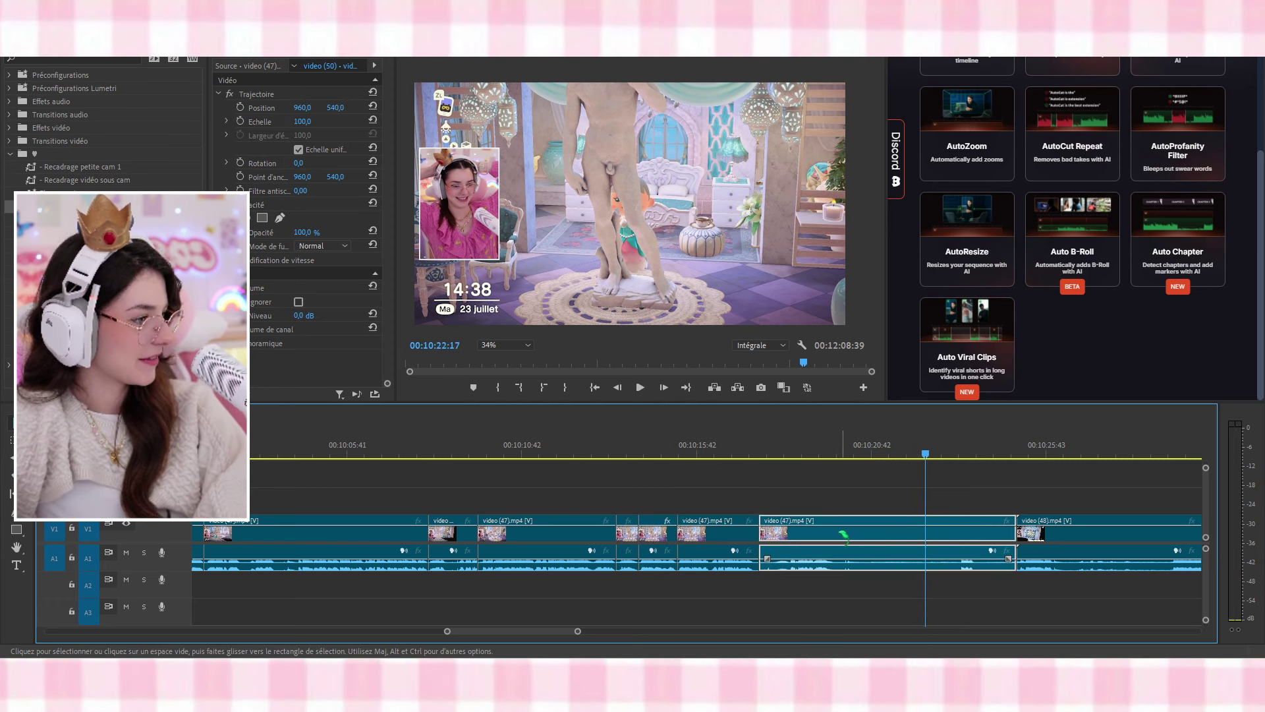
key(shift+Delete)
key(Up)
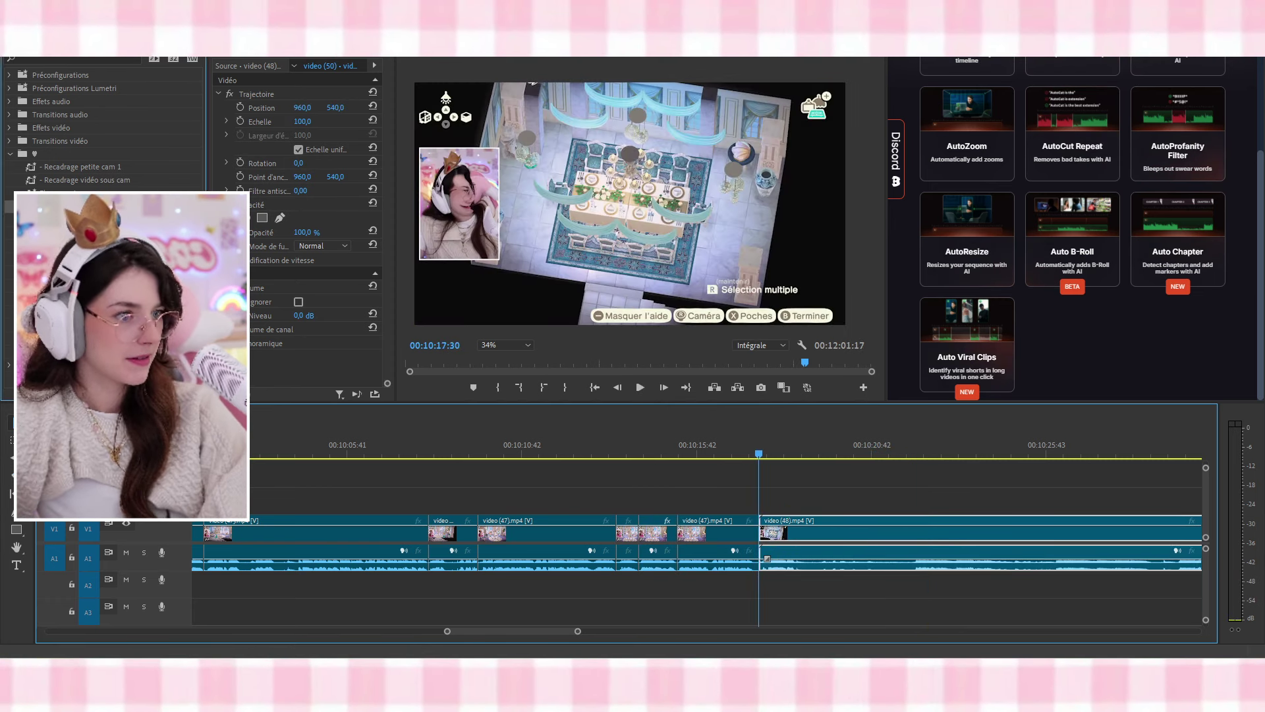
drag(66, 206, 746, 546)
drag(753, 454, 747, 455)
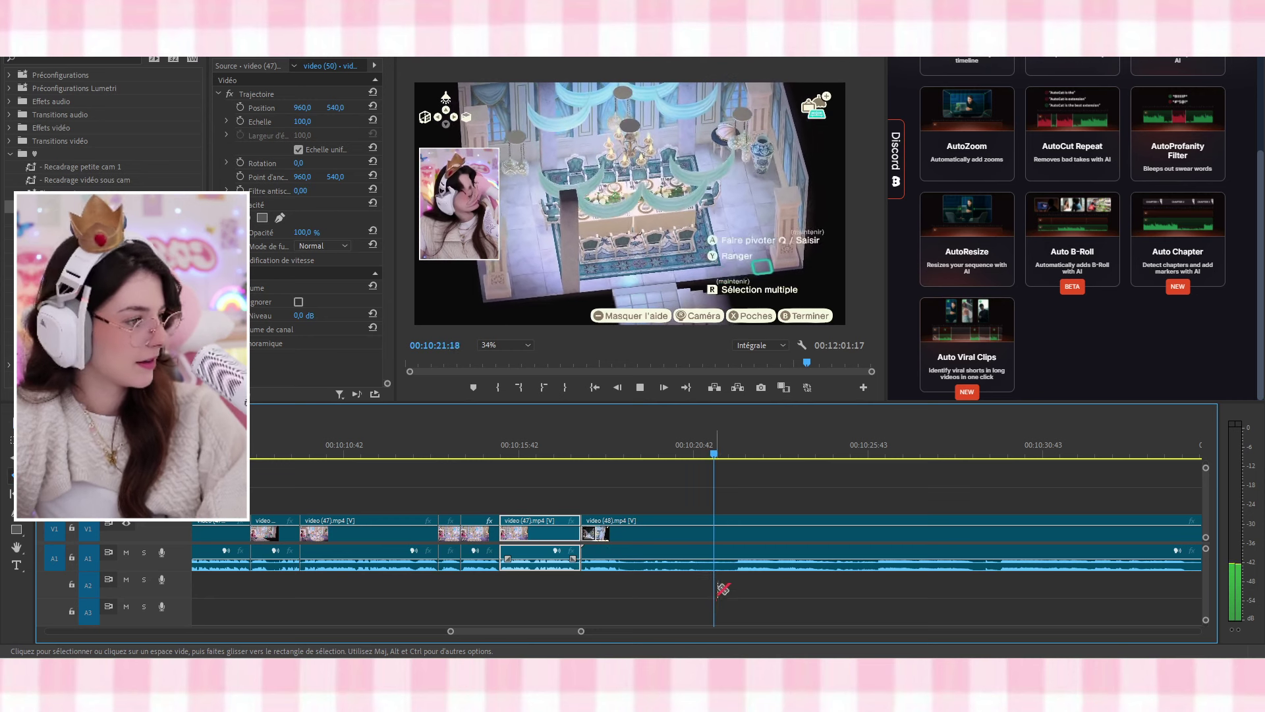
Cut video (48) at about 00:10:21 and ripple-delete its opening piece before the cut
click(731, 566)
key(v)
key(space)
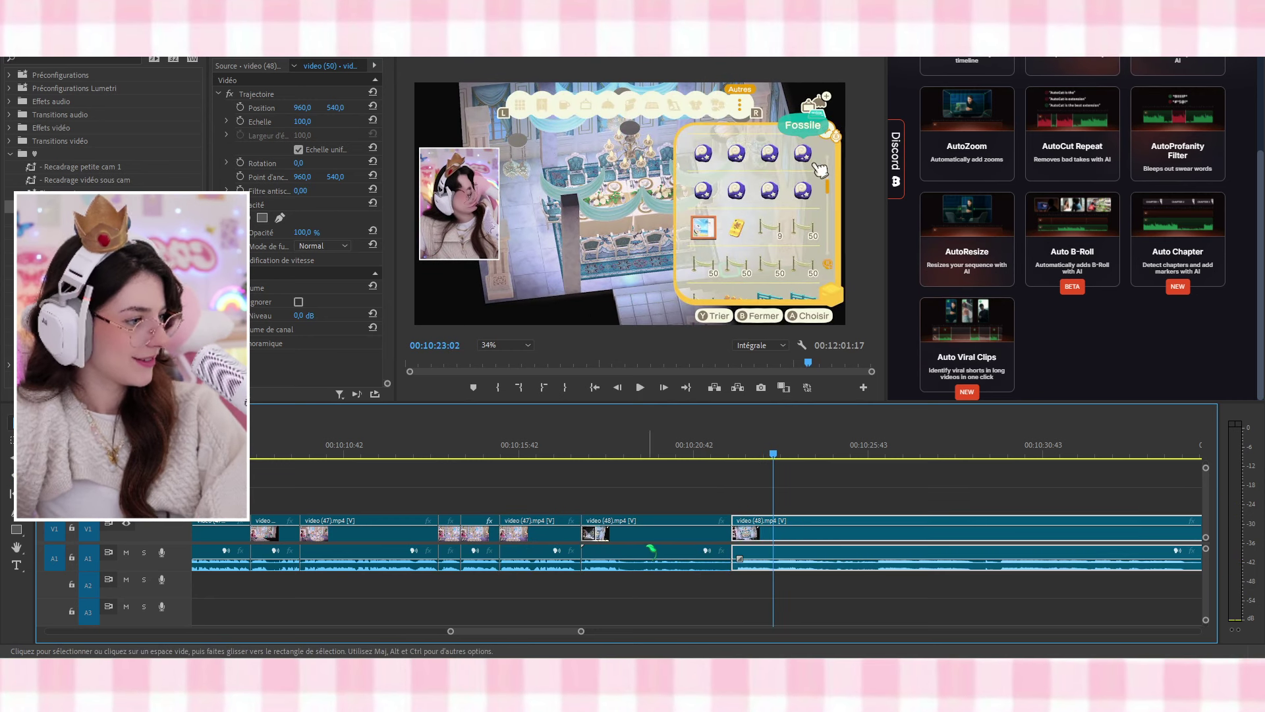
click(649, 541)
key(shift+Delete)
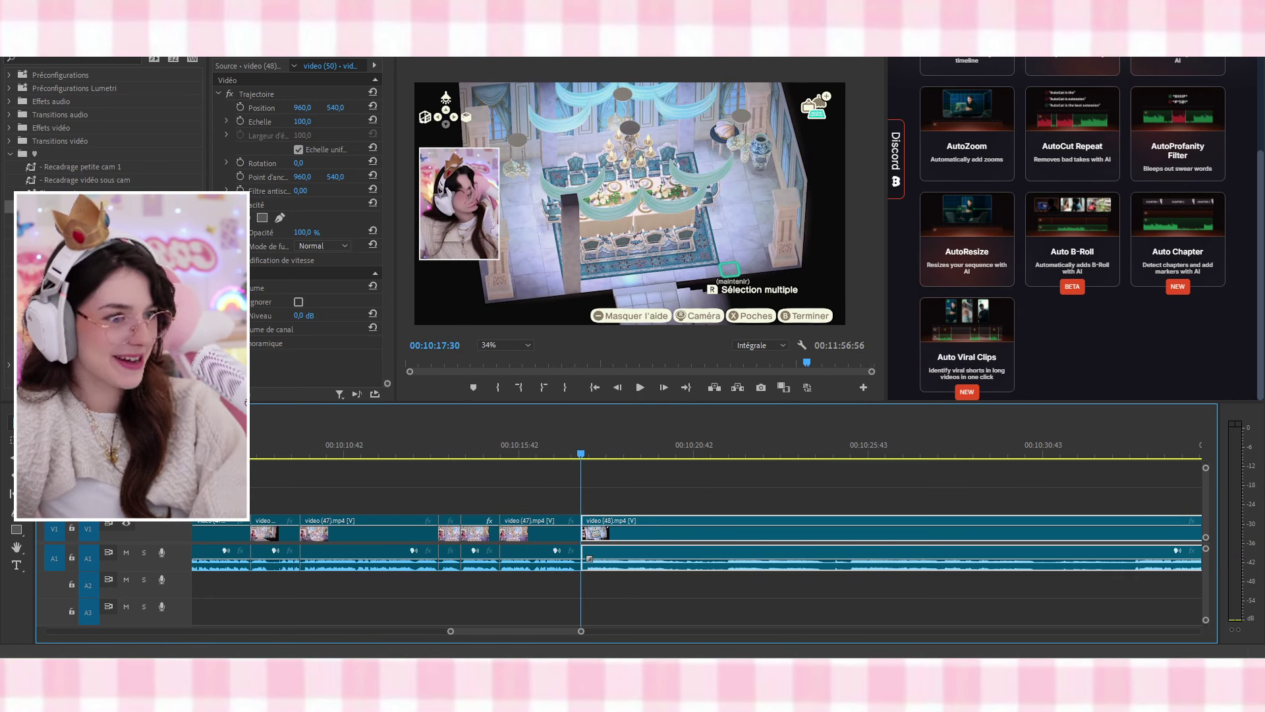
Add the transition at the new join between video (47) and video (48), and replay from about 00:10:17
drag(66, 206, 581, 530)
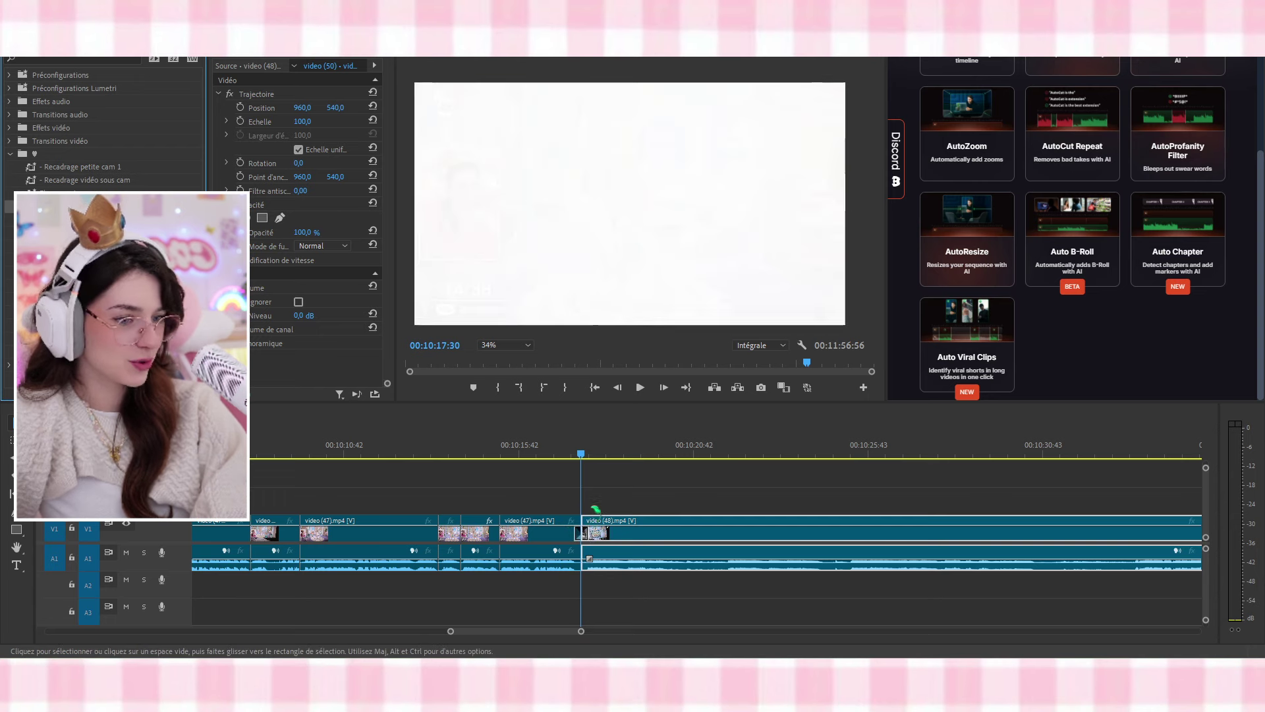
click(565, 449)
key(space)
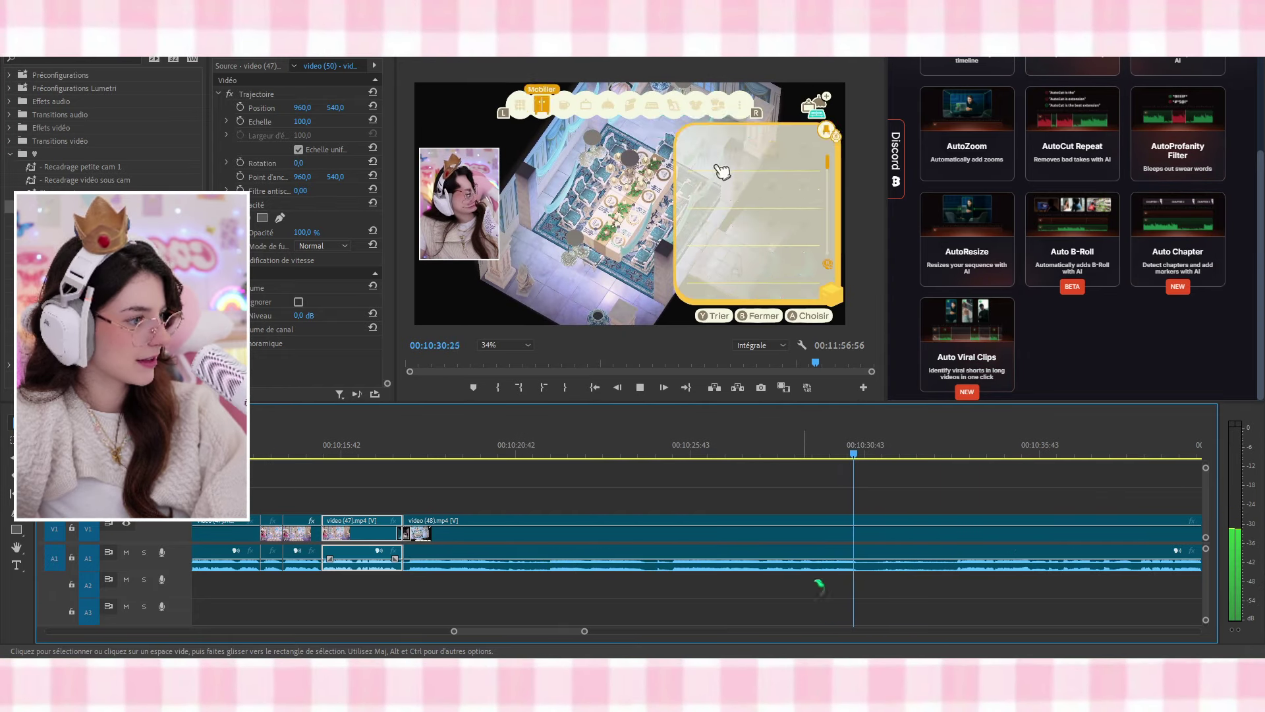
Cut video (48) at about 00:10:30 and 00:10:33 and ripple-delete the piece in between
click(859, 560)
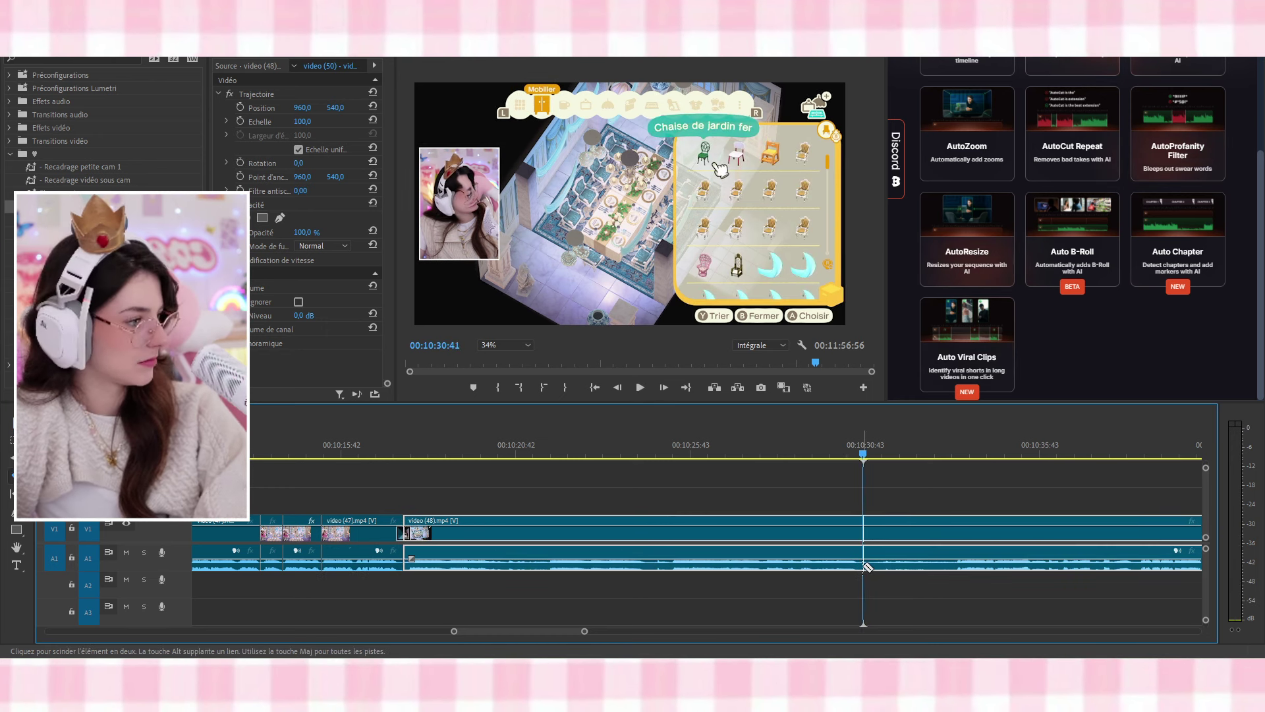
click(865, 565)
key(space)
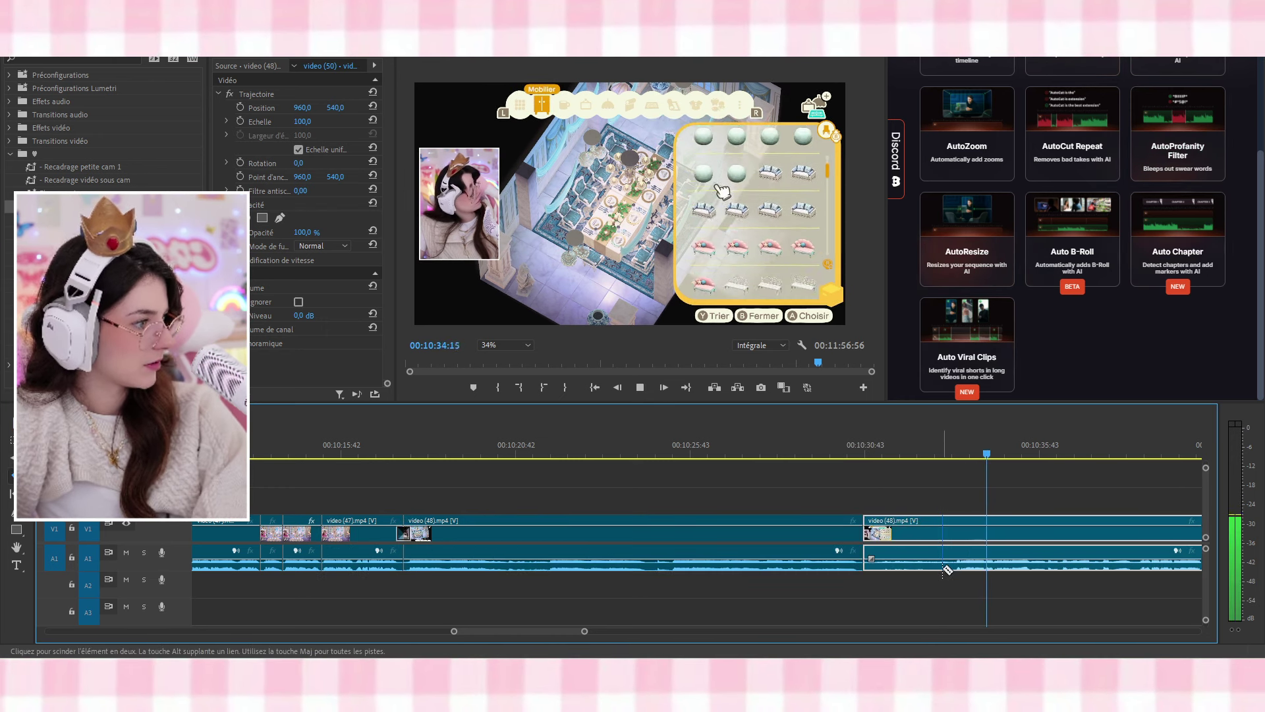
click(955, 567)
key(v)
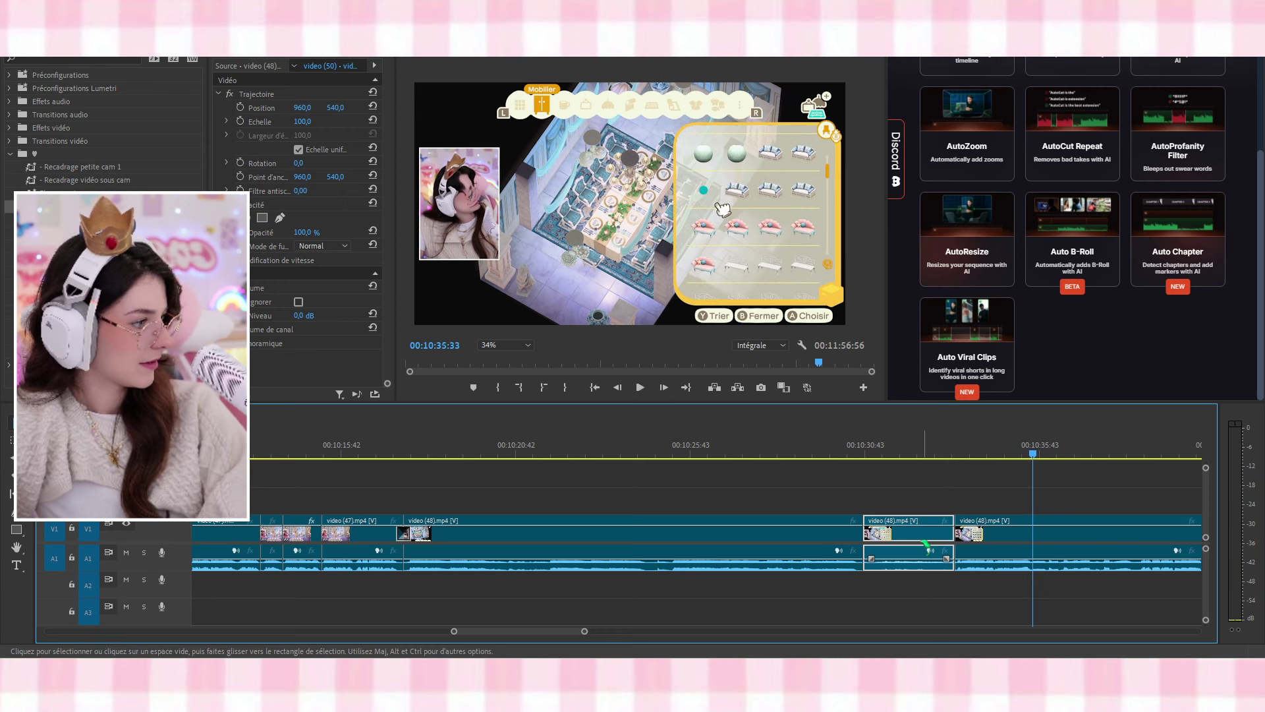
key(shift+Delete)
Paste the webcam-zoom motion settings onto the video (48) piece ending at about 00:10:30 and play it back
click(716, 527)
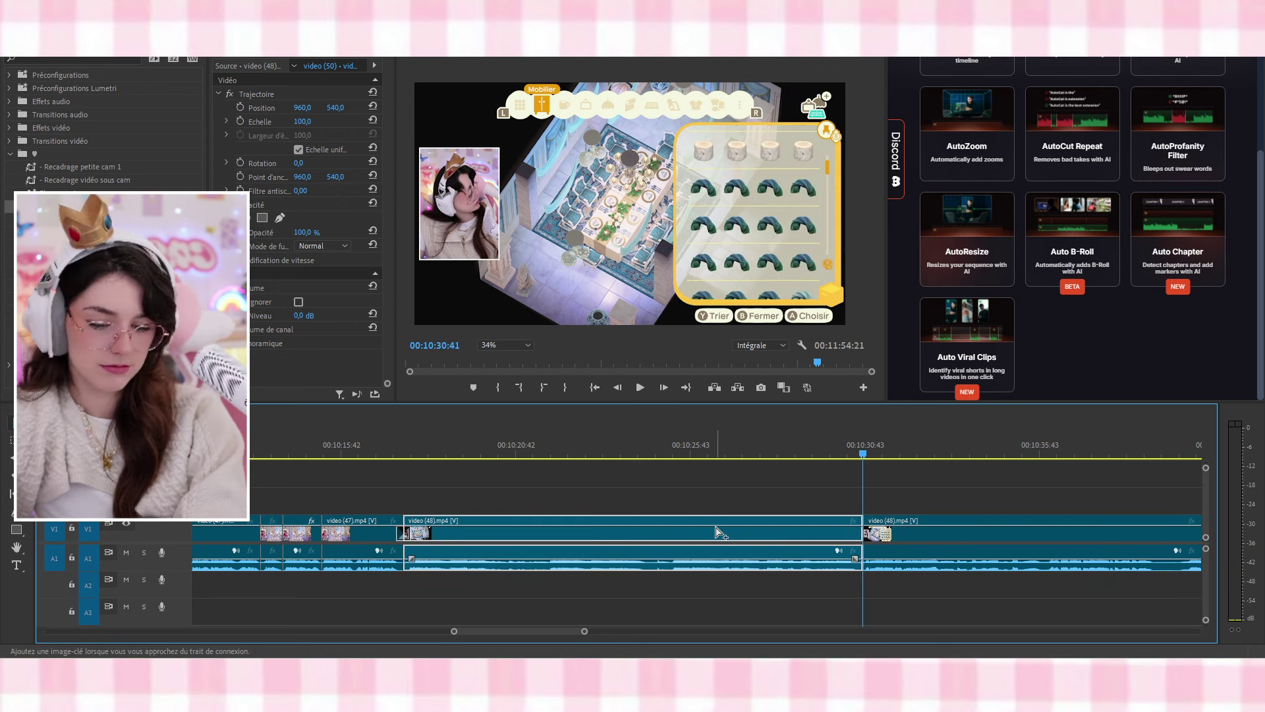
key(space)
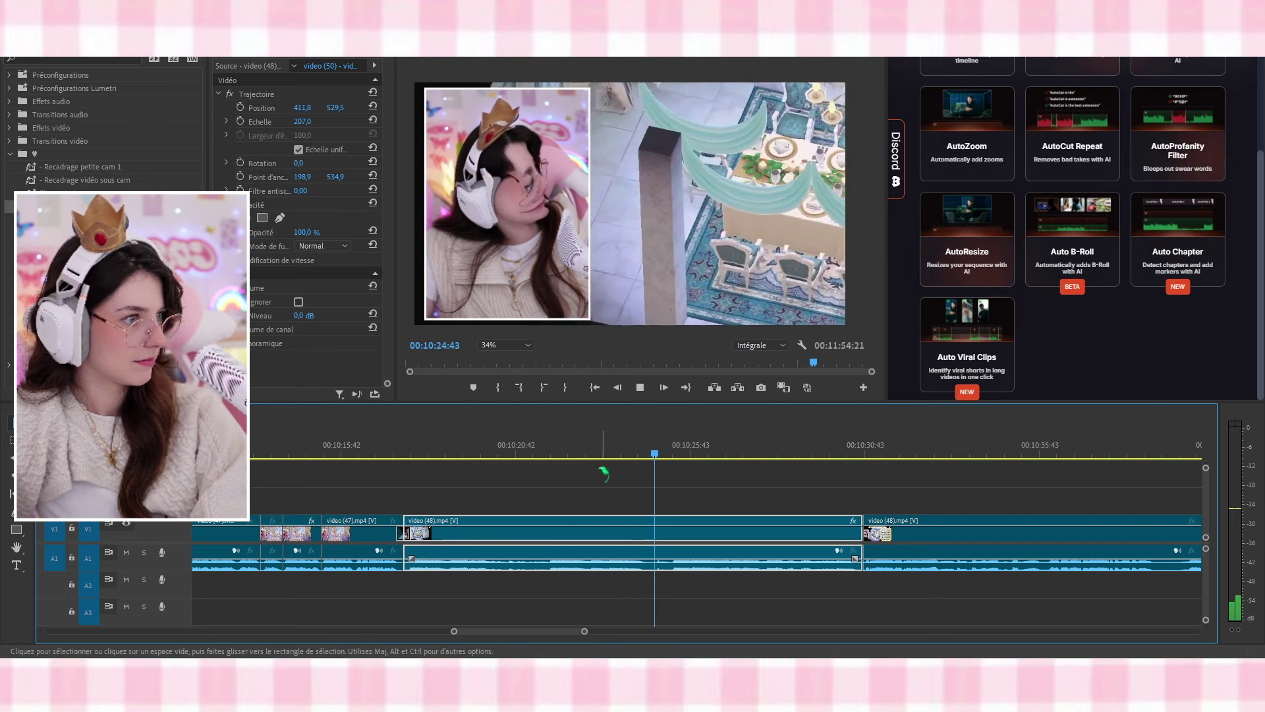
key(space)
Cut a short piece out of video (48) at about 00:10:24, ripple-delete it and replay from just before the join
key(c)
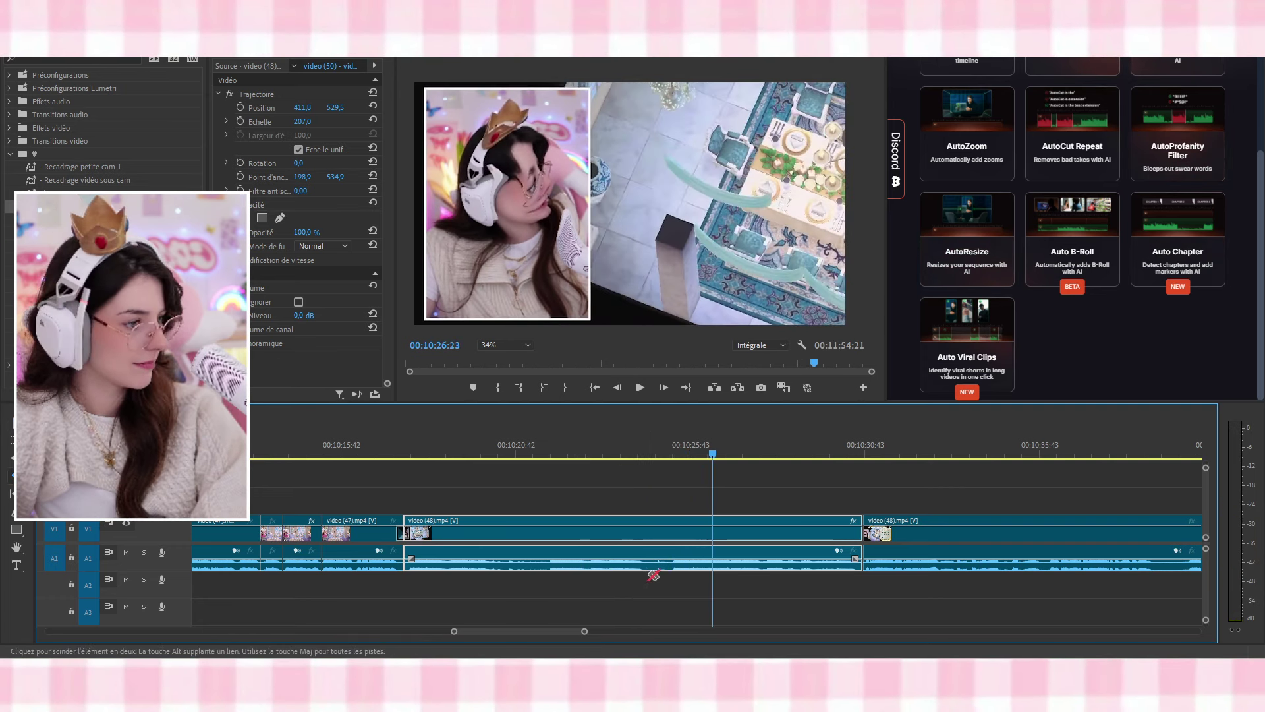
click(646, 570)
key(v)
click(663, 545)
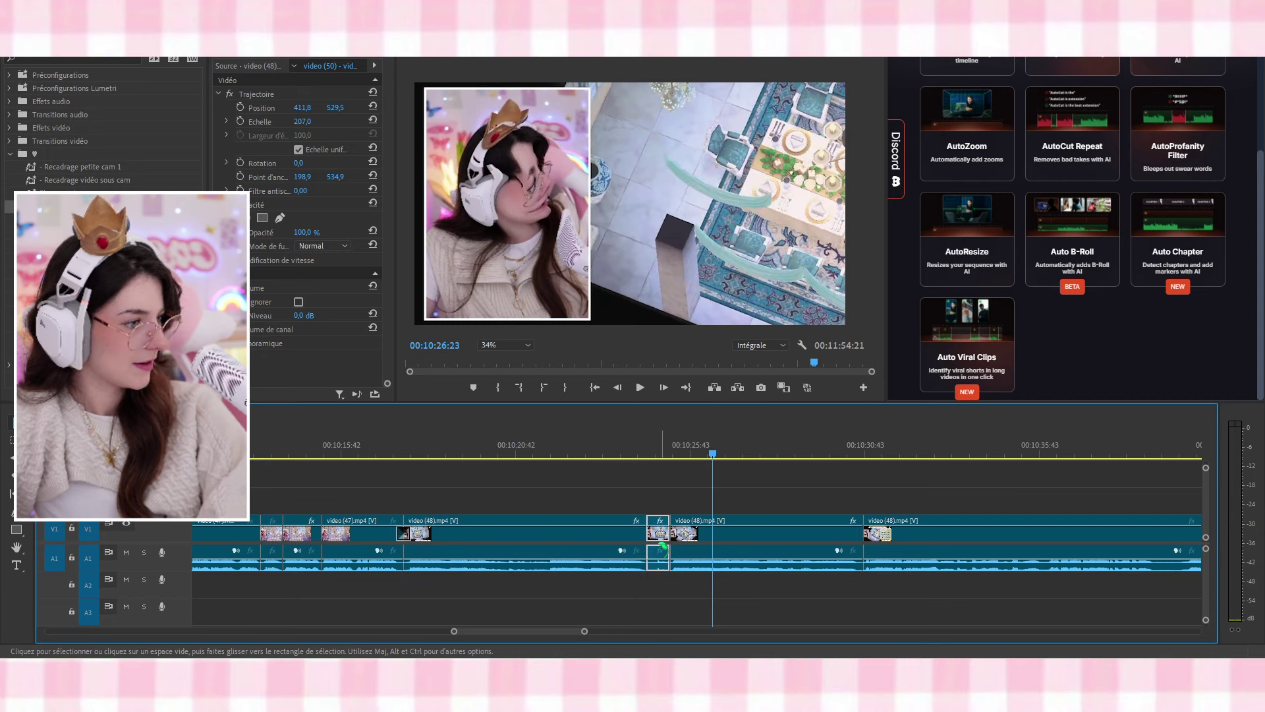
key(shift+Delete)
click(612, 445)
key(space)
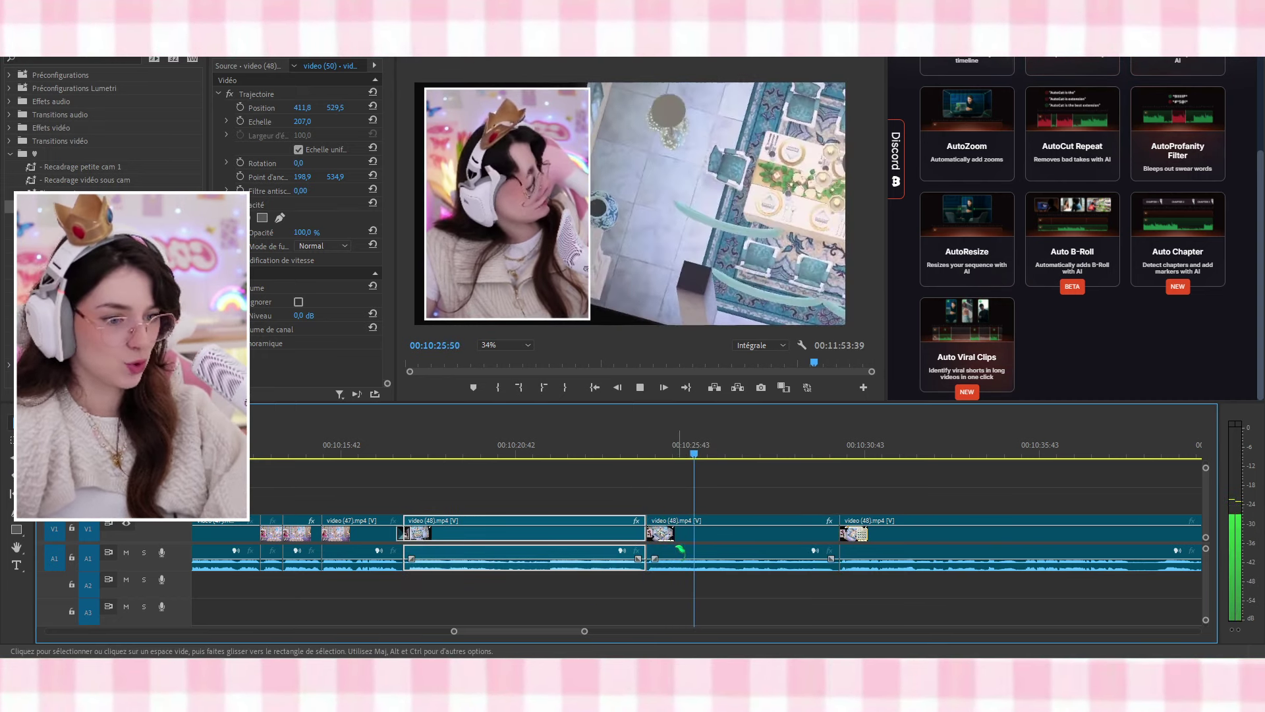
Play on, cut video (48) at about 00:10:32 and ripple-delete its remainder up to video (49)
key(c)
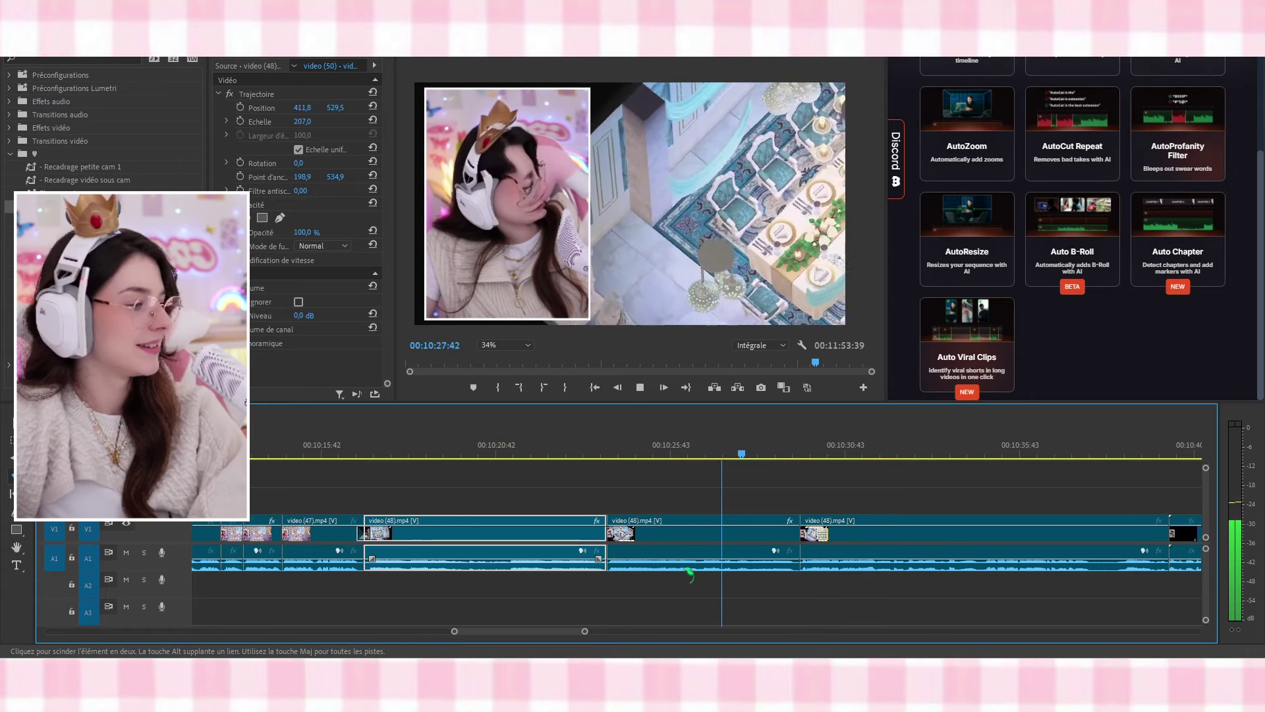
scroll(681, 567, down, 4)
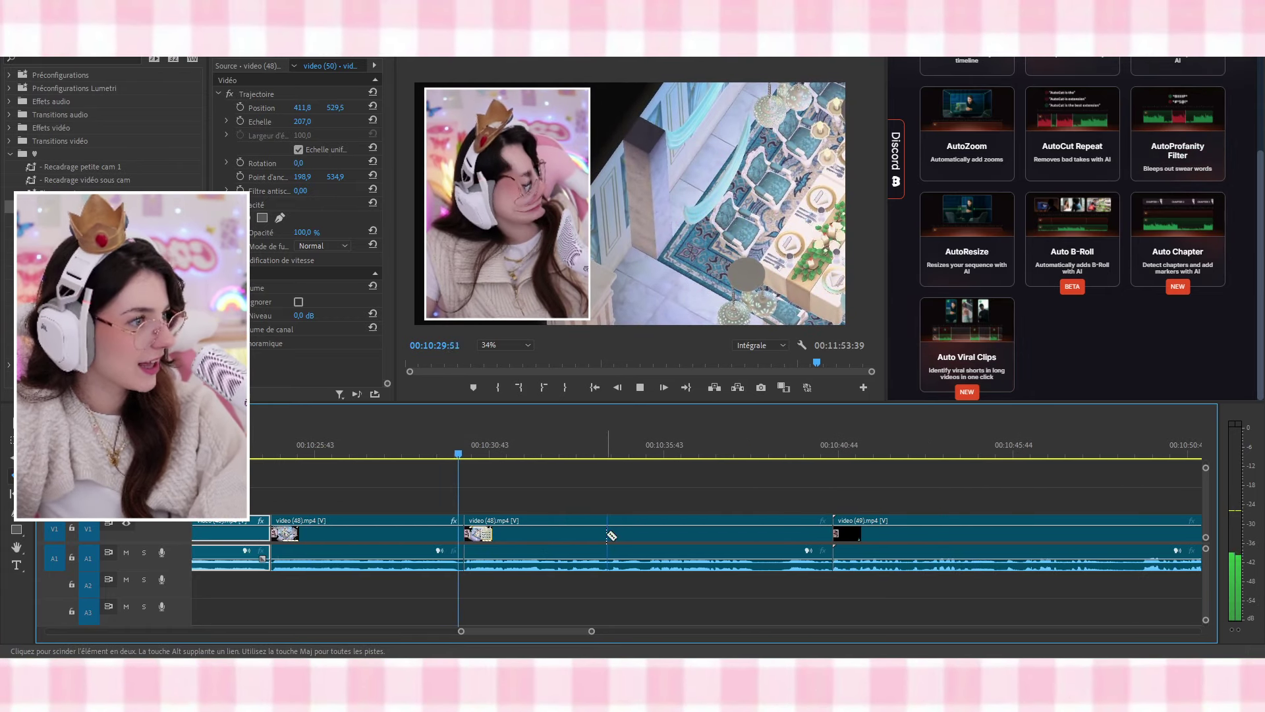
scroll(686, 560, down, 2)
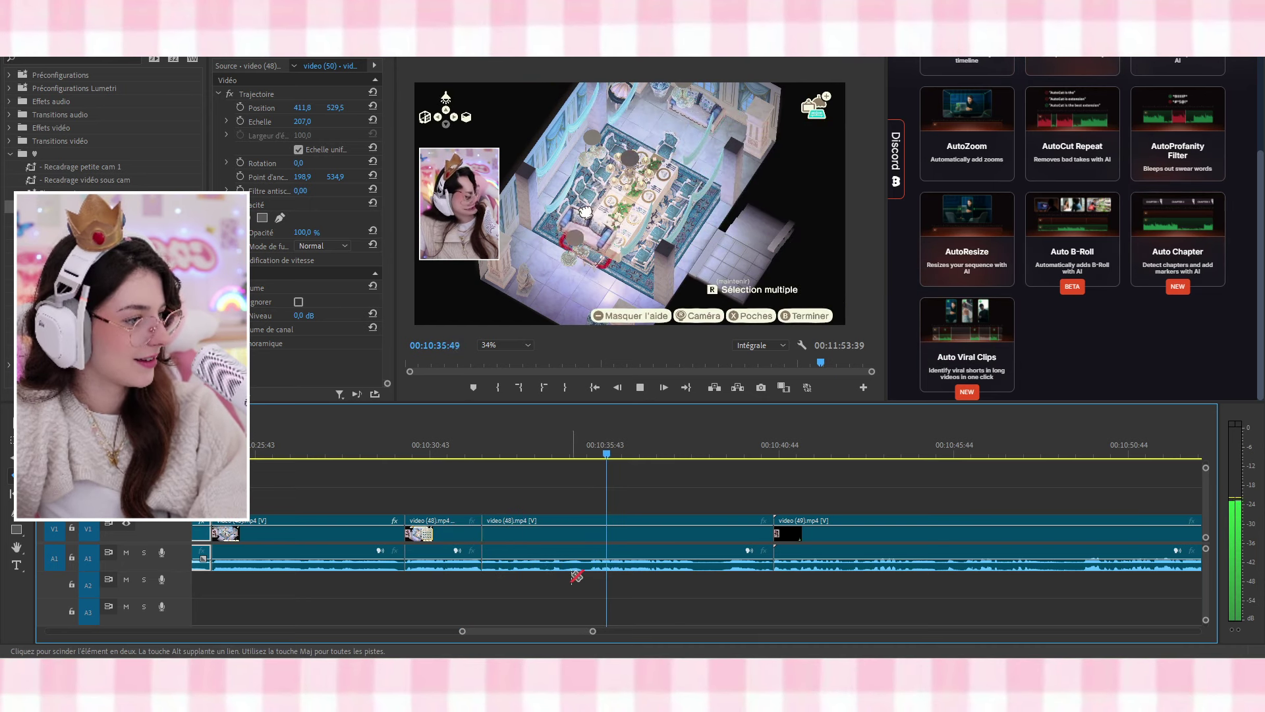
key(v)
click(661, 547)
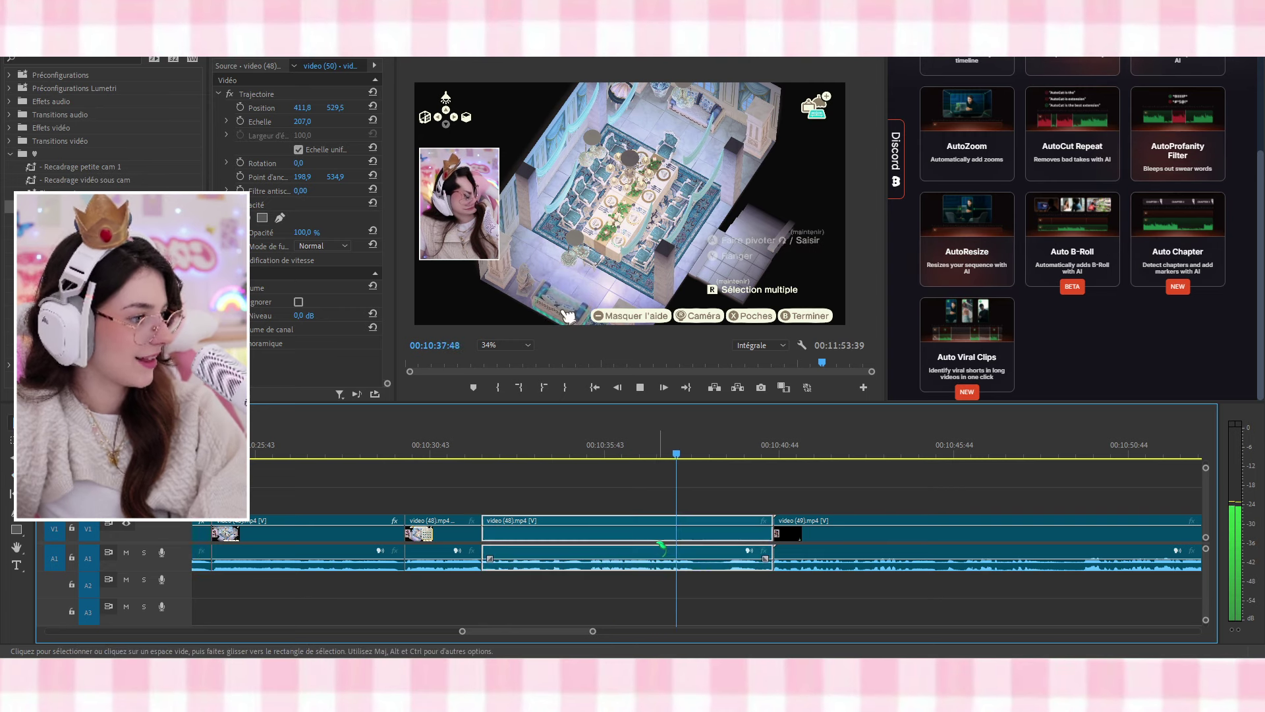
key(shift+Delete)
Add the transition at the join between video (48) and video (49), and replay from about 00:10:31
click(527, 520)
key(Up)
click(99, 206)
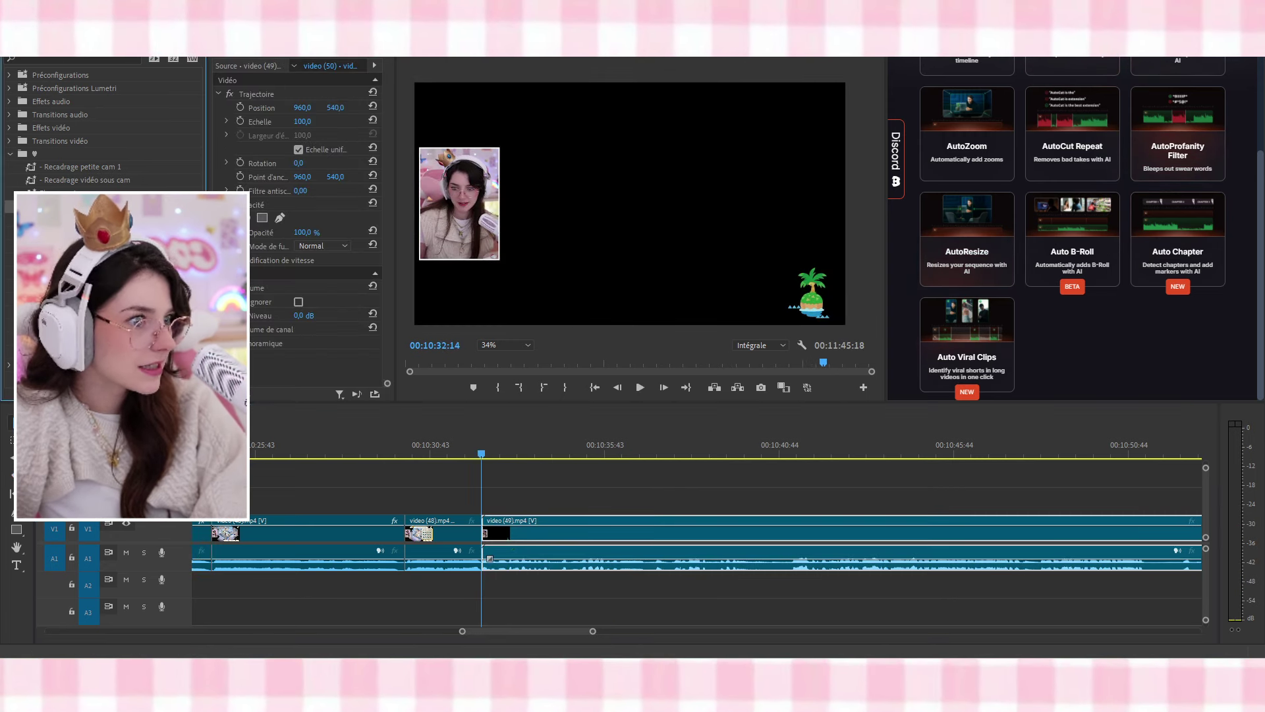
drag(485, 540, 484, 537)
click(461, 452)
key(space)
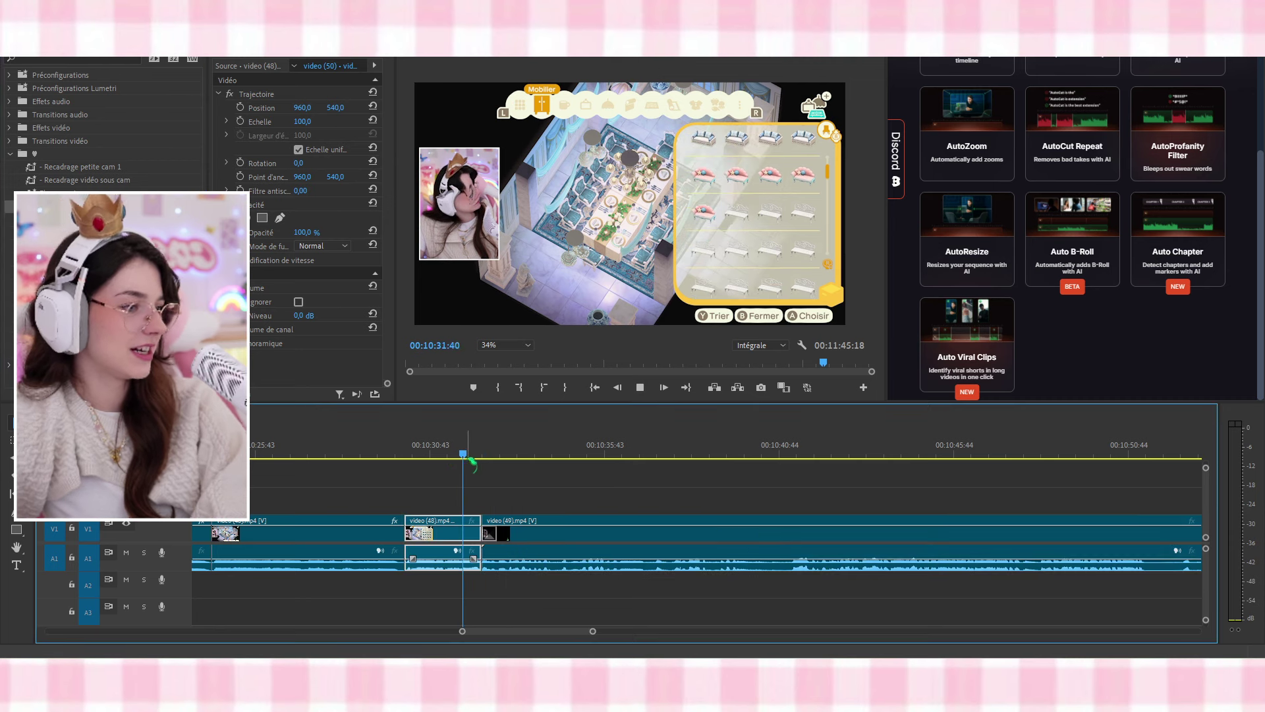
Play on through the start of video (49) and cut the clip at about 00:10:41
scroll(564, 566, down, 2)
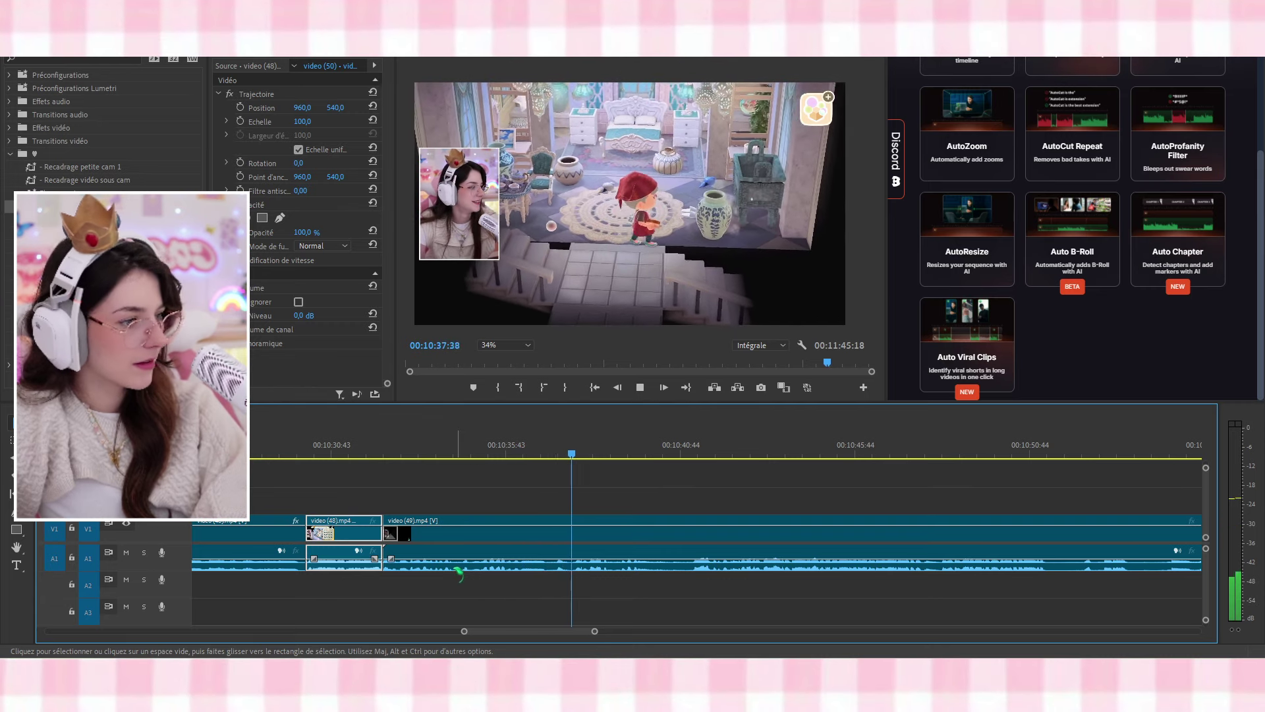
key(c)
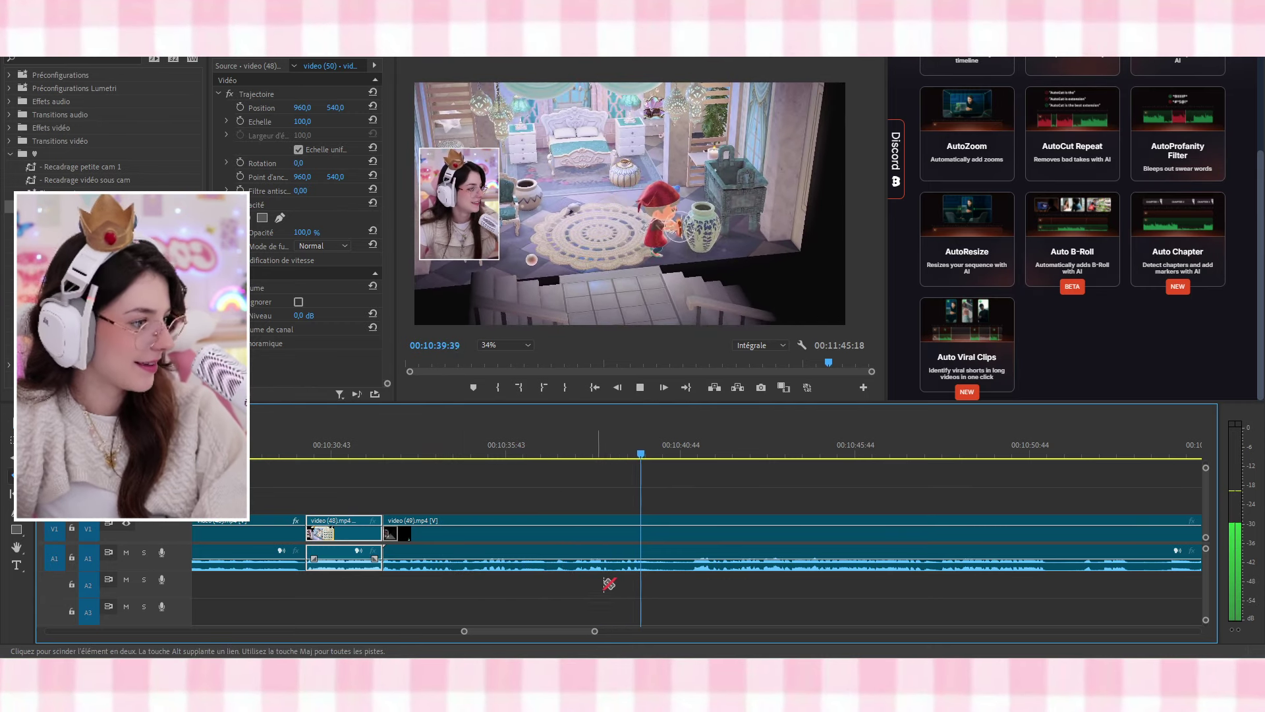
click(692, 564)
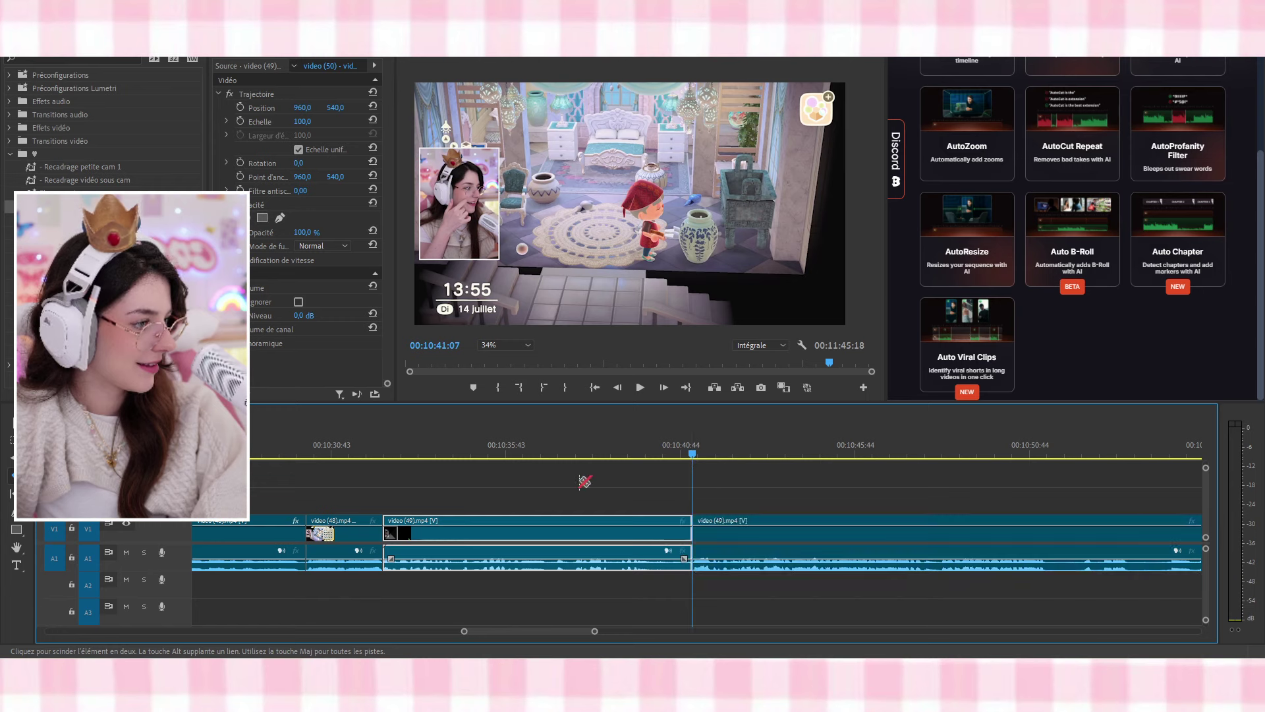
Set the audio level of the first video (49) piece to 7 dB and replay it from its start
click(403, 451)
key(space)
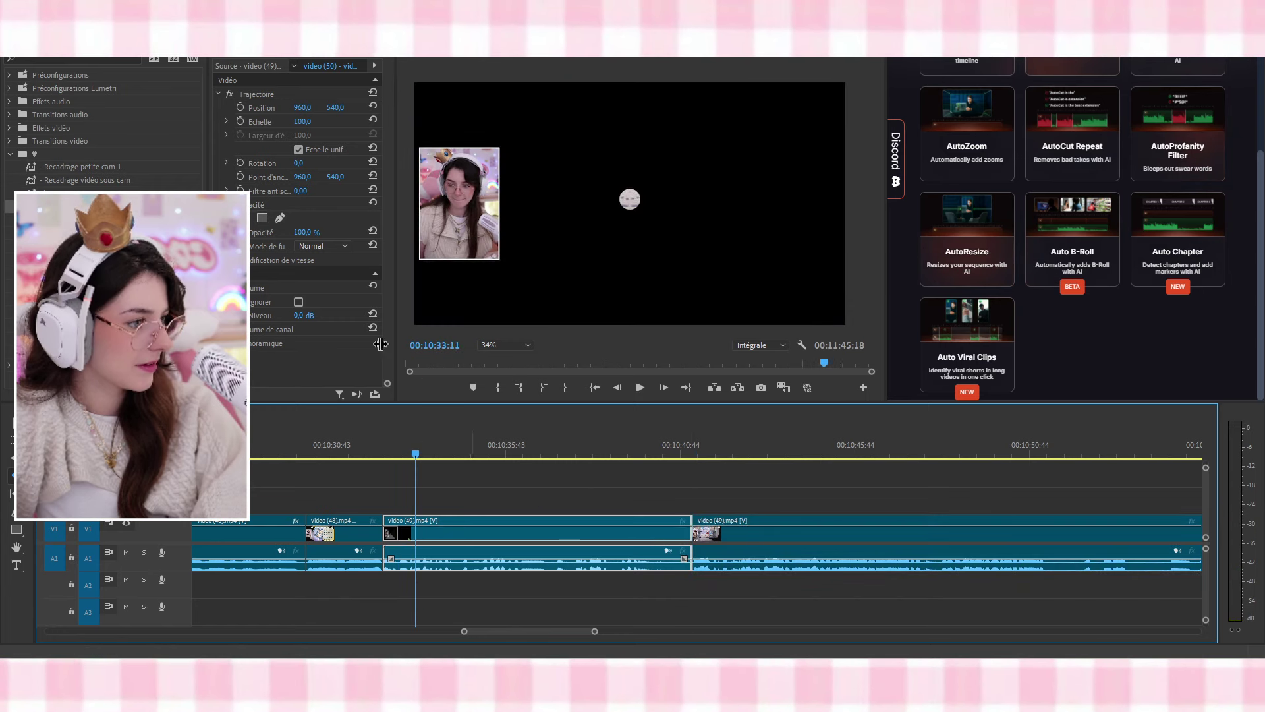
click(313, 315)
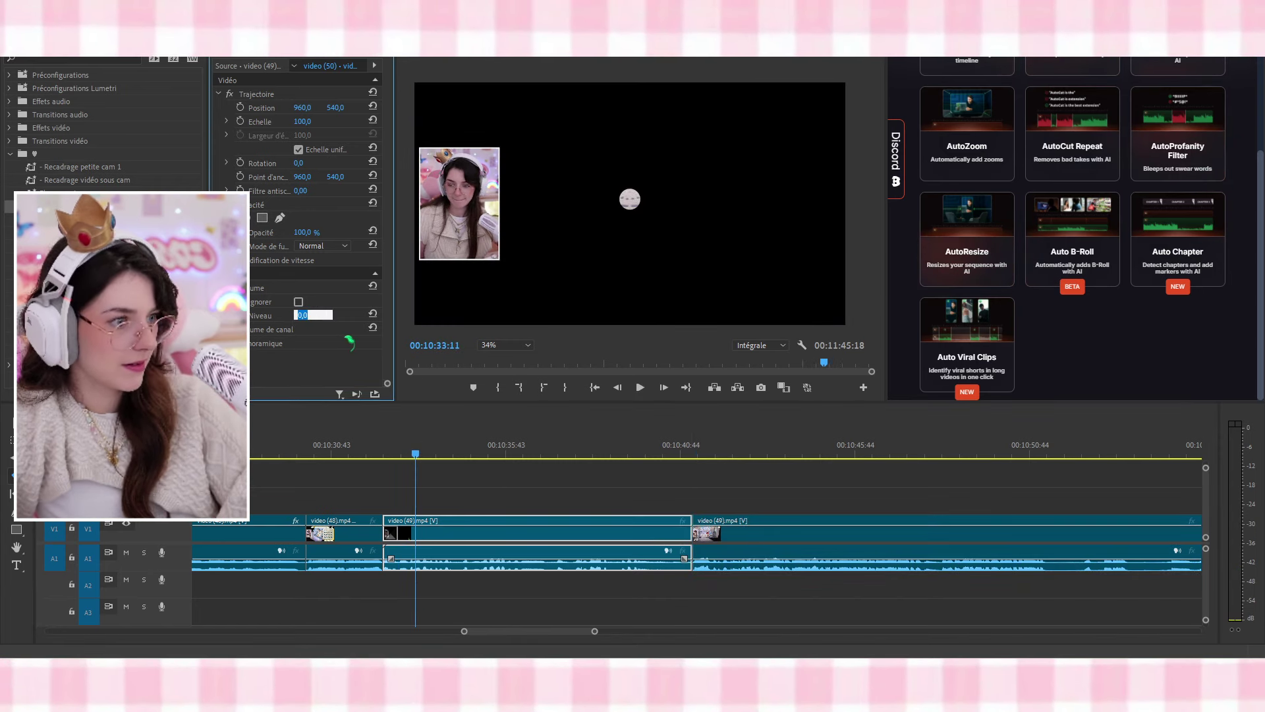
text(7)
key(Return)
drag(414, 454, 394, 453)
key(space)
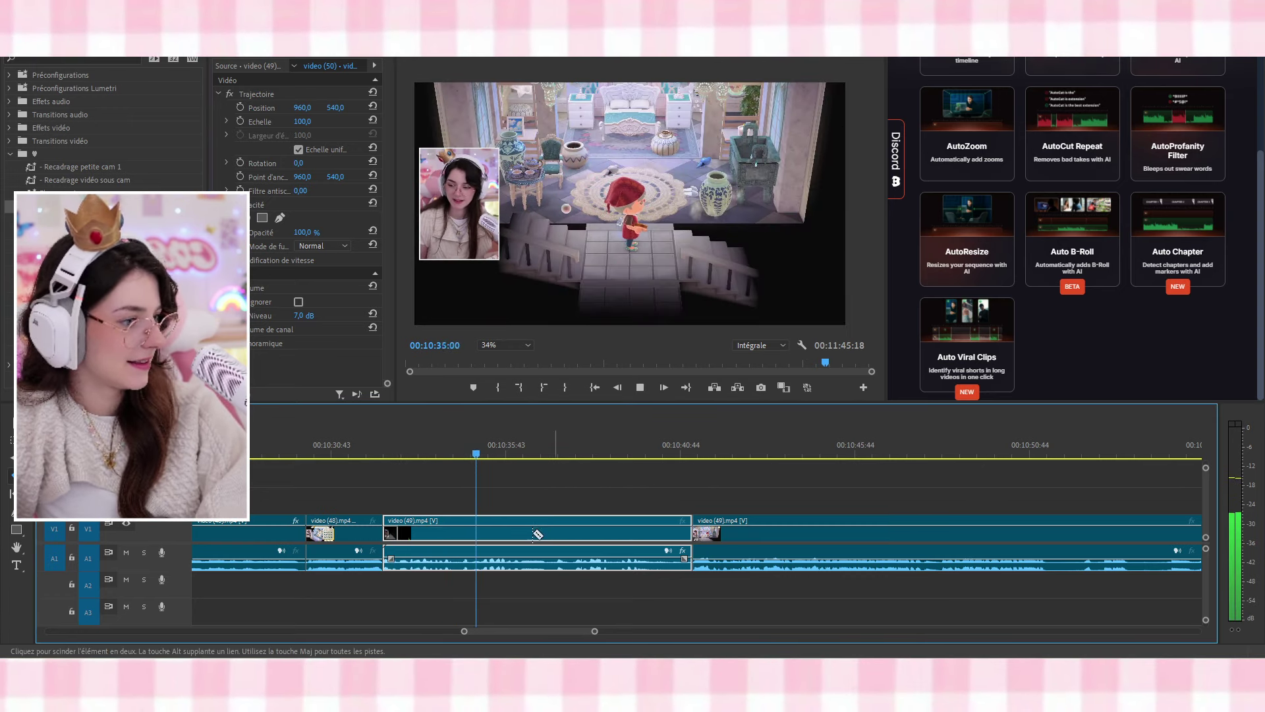
Cut a short piece out of video (49) at about 00:10:37, ripple-delete it and replay from about 00:10:36
click(549, 566)
key(space)
click(573, 558)
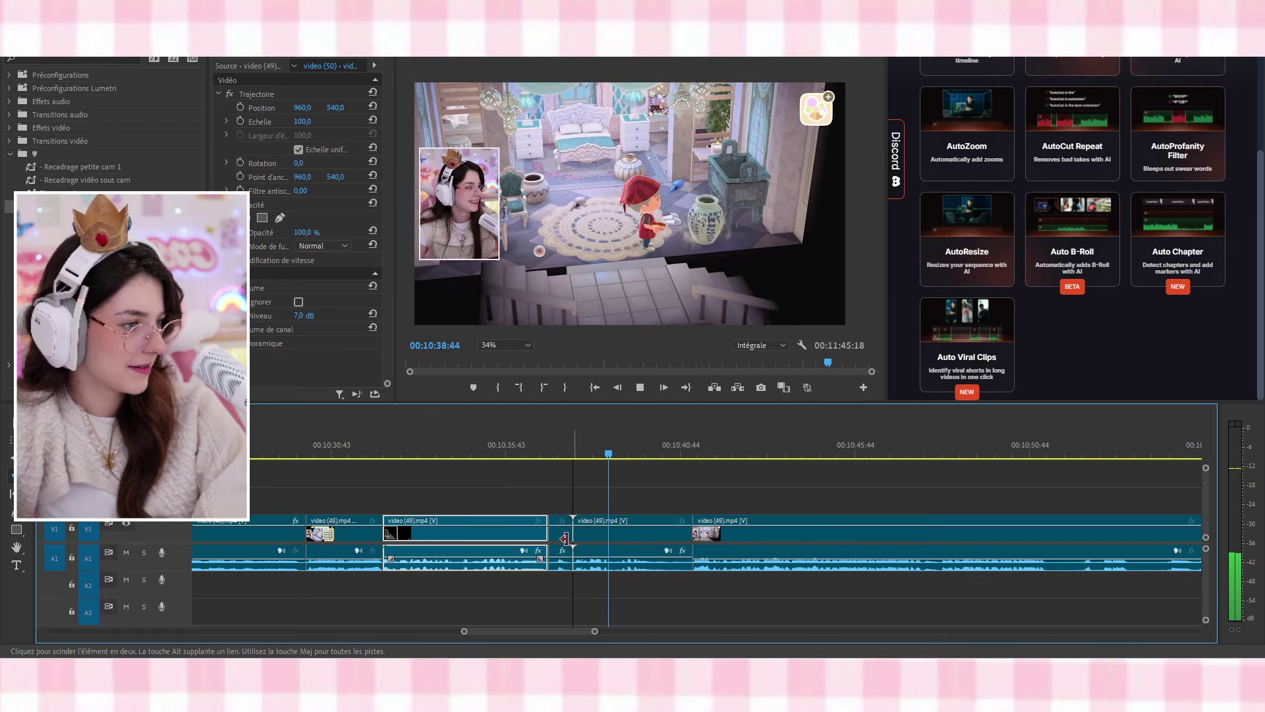
key(v)
click(561, 540)
key(shift+Delete)
key(c)
click(525, 452)
key(space)
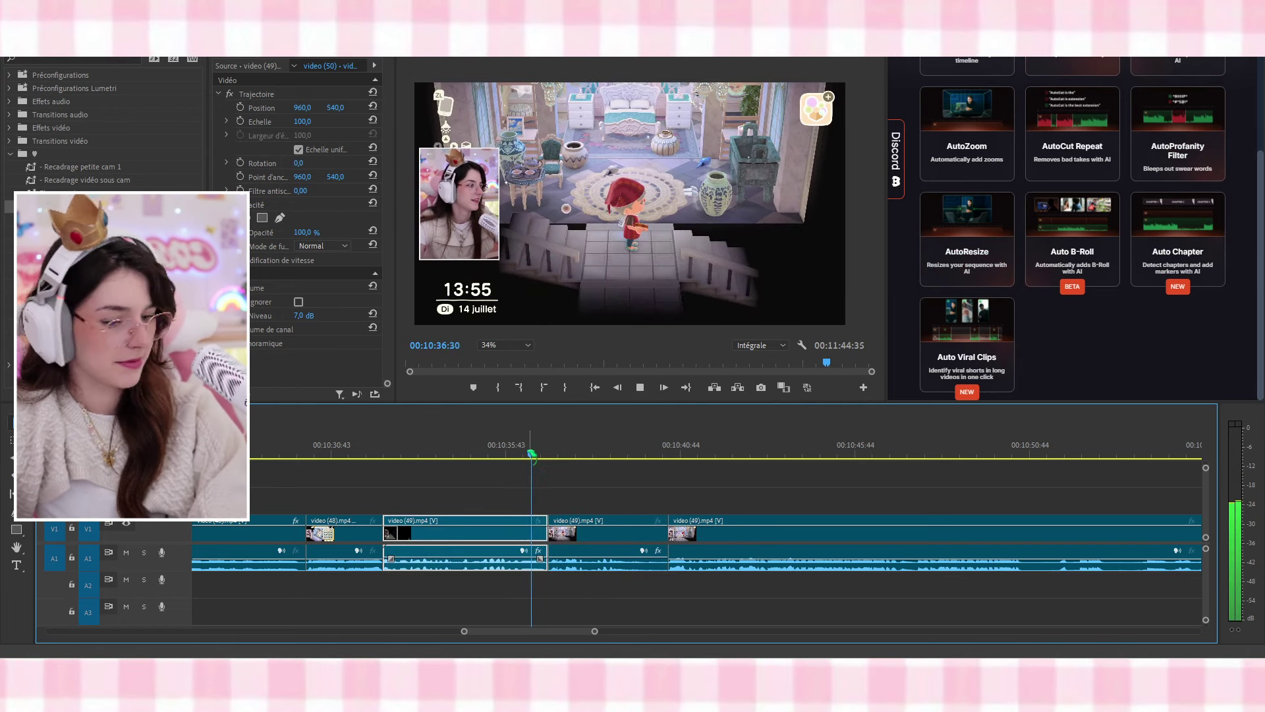
Cut video (49) at about 00:10:42, ripple-delete the piece from 00:10:40 to the cut, and replay from just before the join
scroll(629, 512, down, 5)
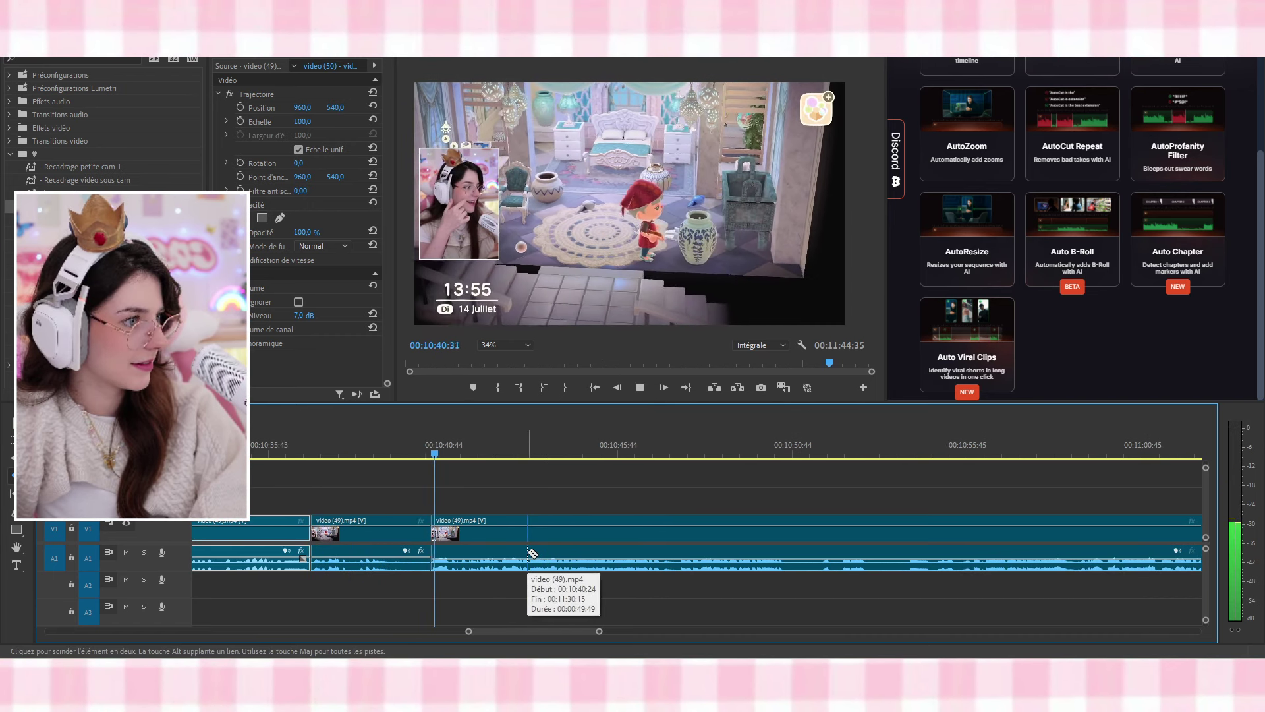
scroll(533, 551, down, 3)
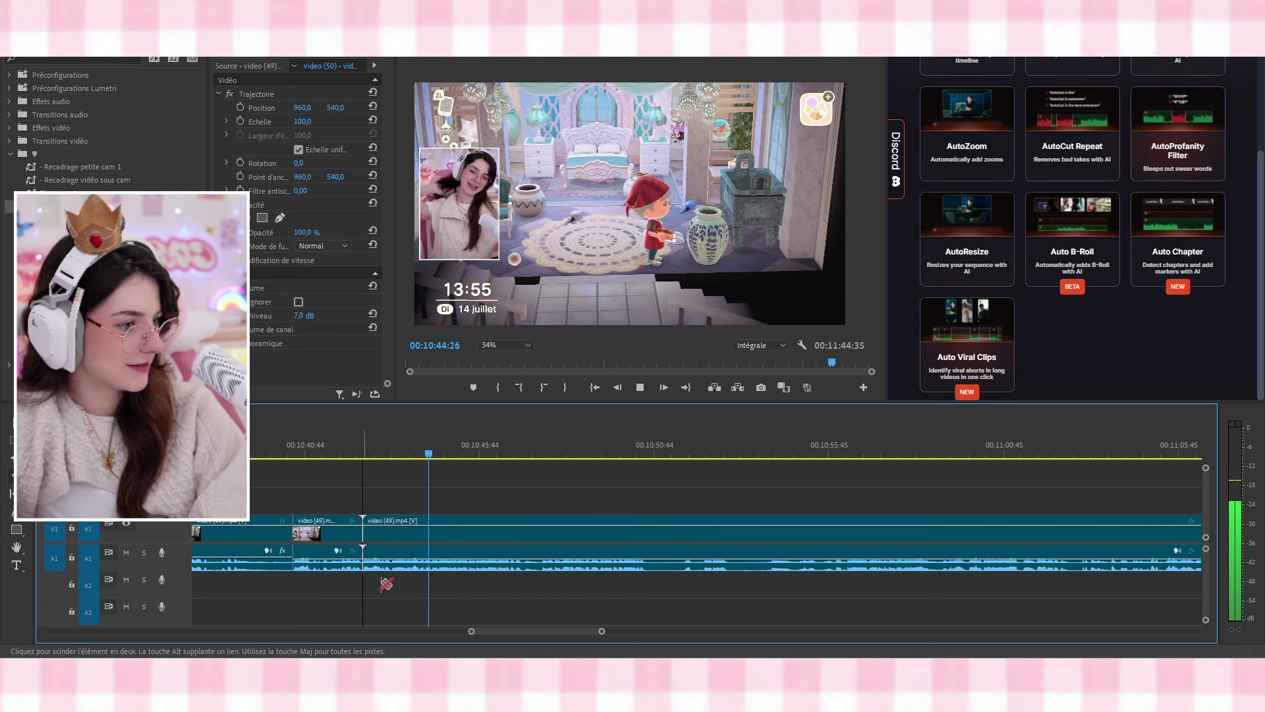
key(v)
key(space)
click(331, 546)
key(shift+Delete)
drag(312, 455, 281, 457)
key(space)
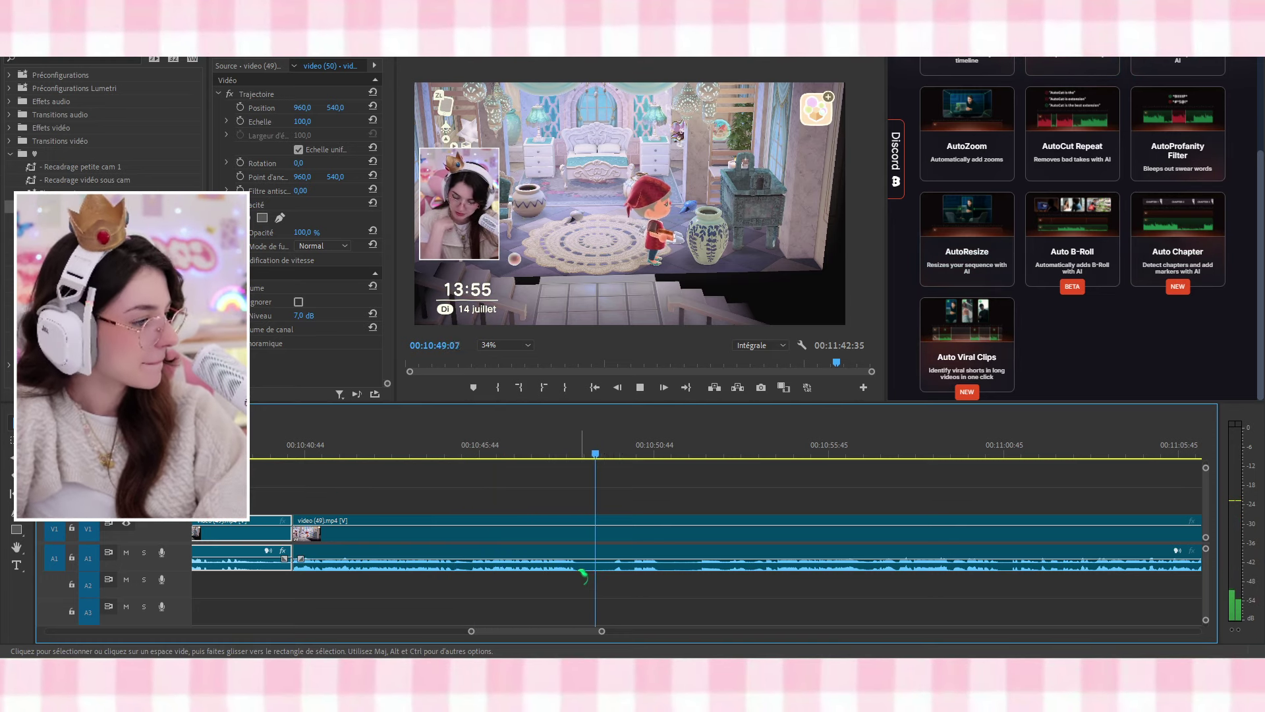
Cut video (49) at several points between about 00:10:48 and 00:10:52 and ripple-delete three of the short pieces
click(578, 566)
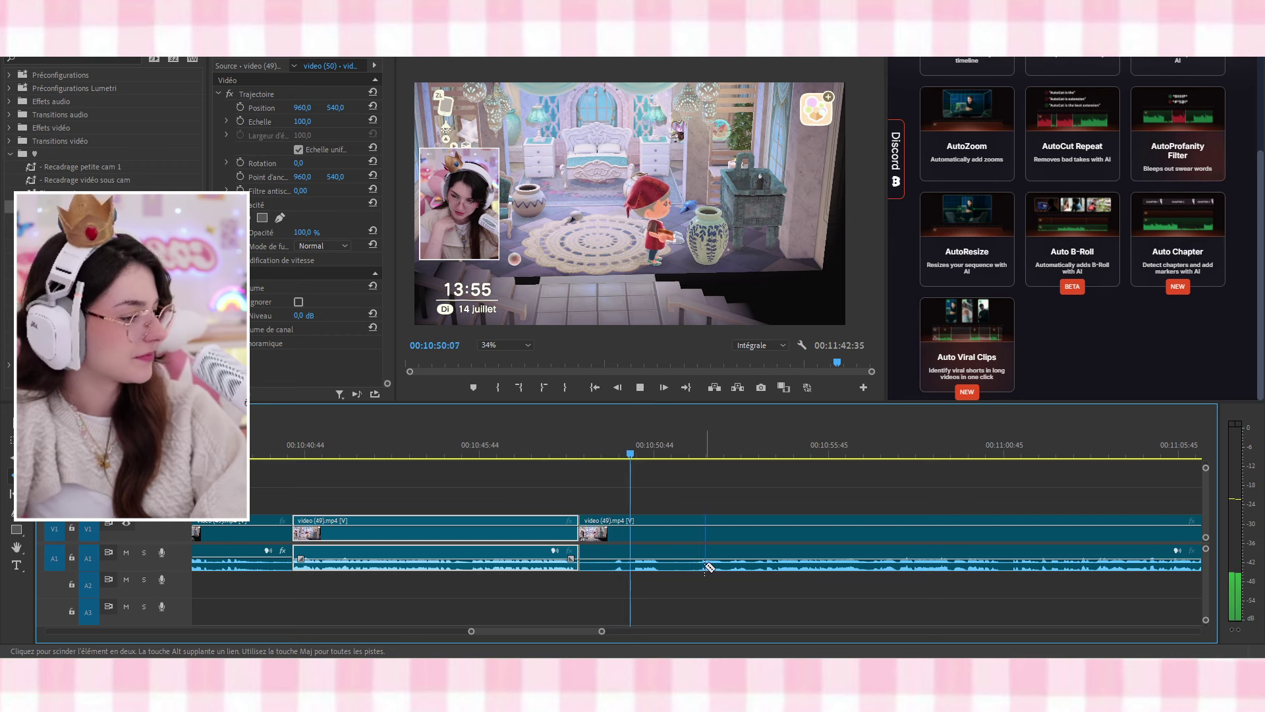
click(623, 565)
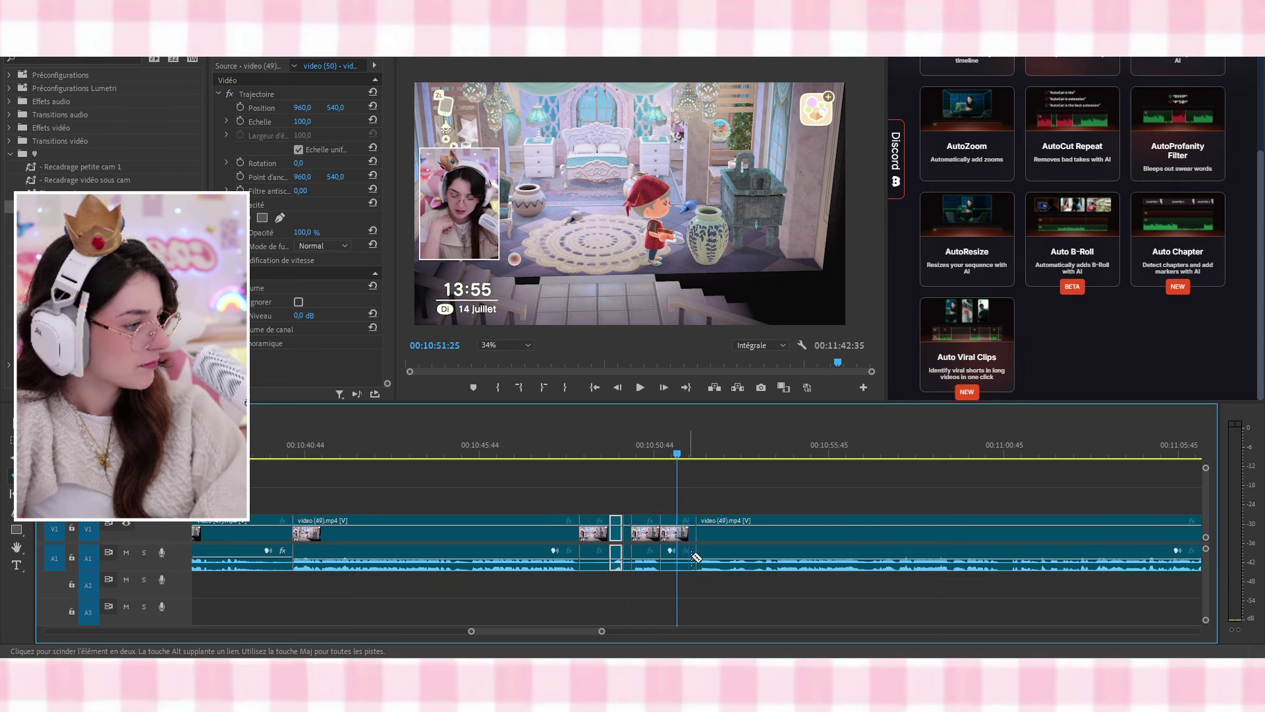
key(v)
click(680, 536)
key(shift+Delete)
click(601, 532)
key(shift+Delete)
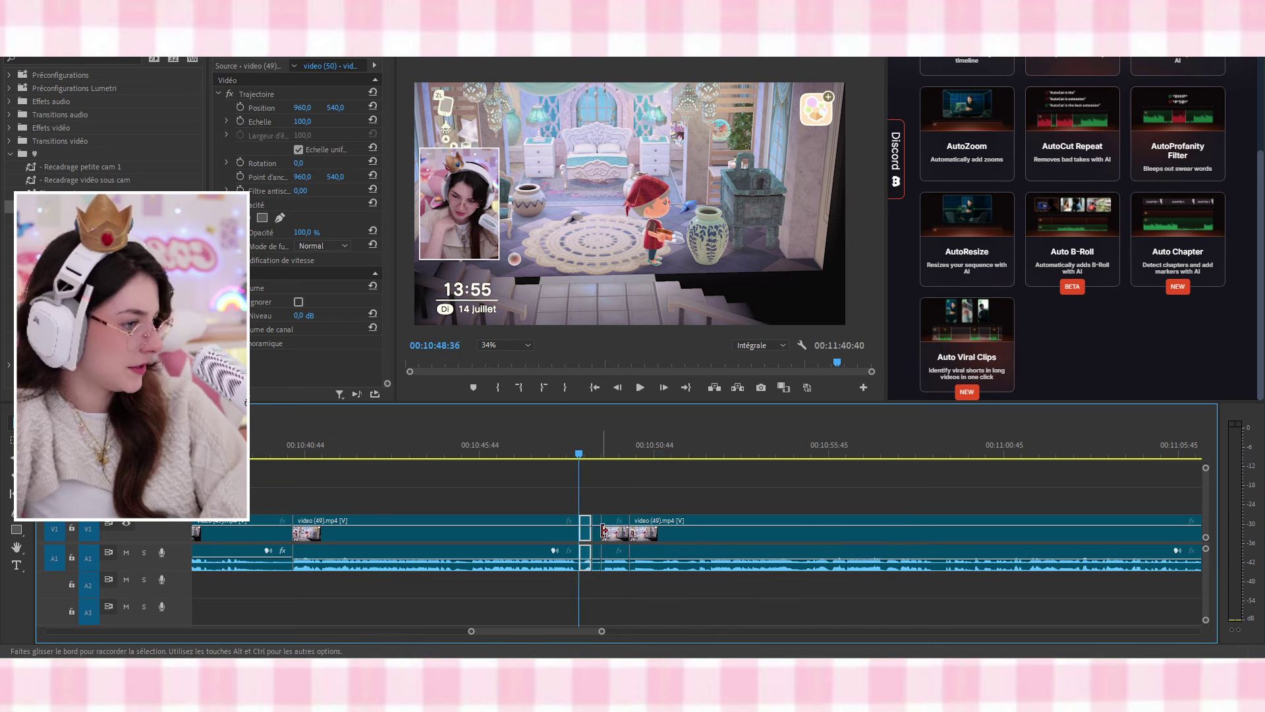
key(shift+Delete)
key(Down)
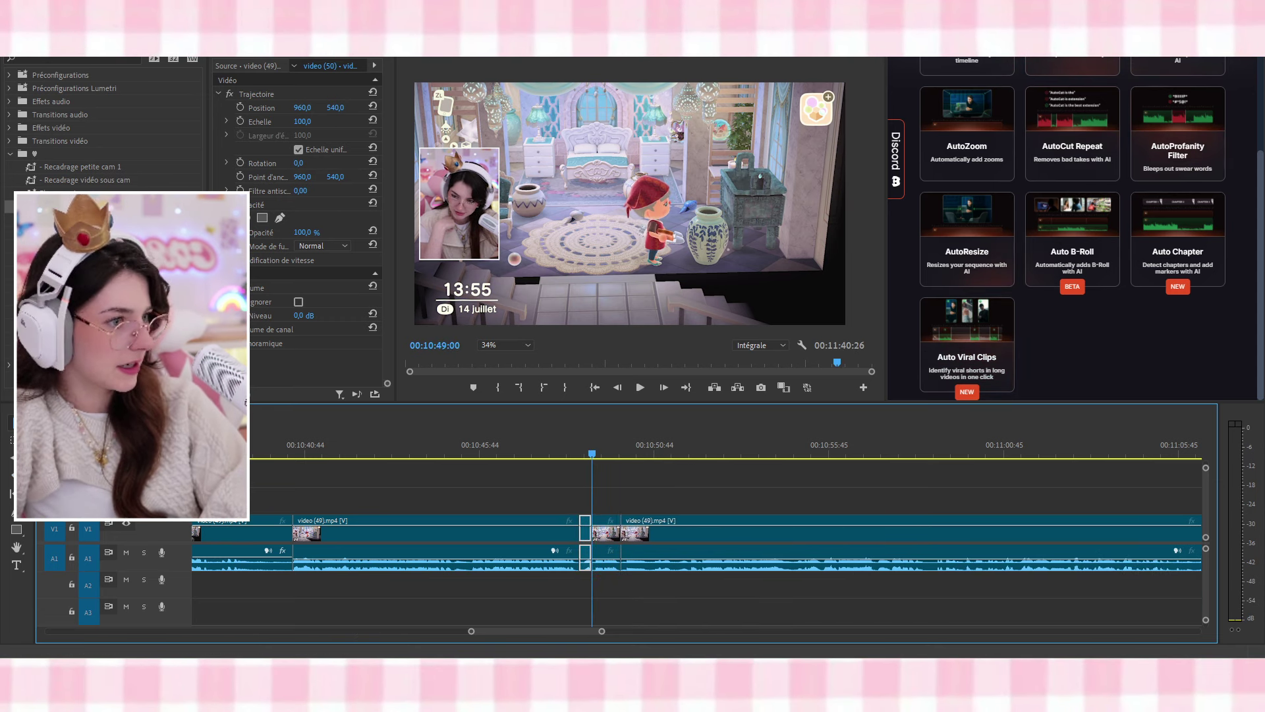
Adjust the audio level of the short piece at about 00:10:49 and replay across its joins
click(312, 311)
click(568, 453)
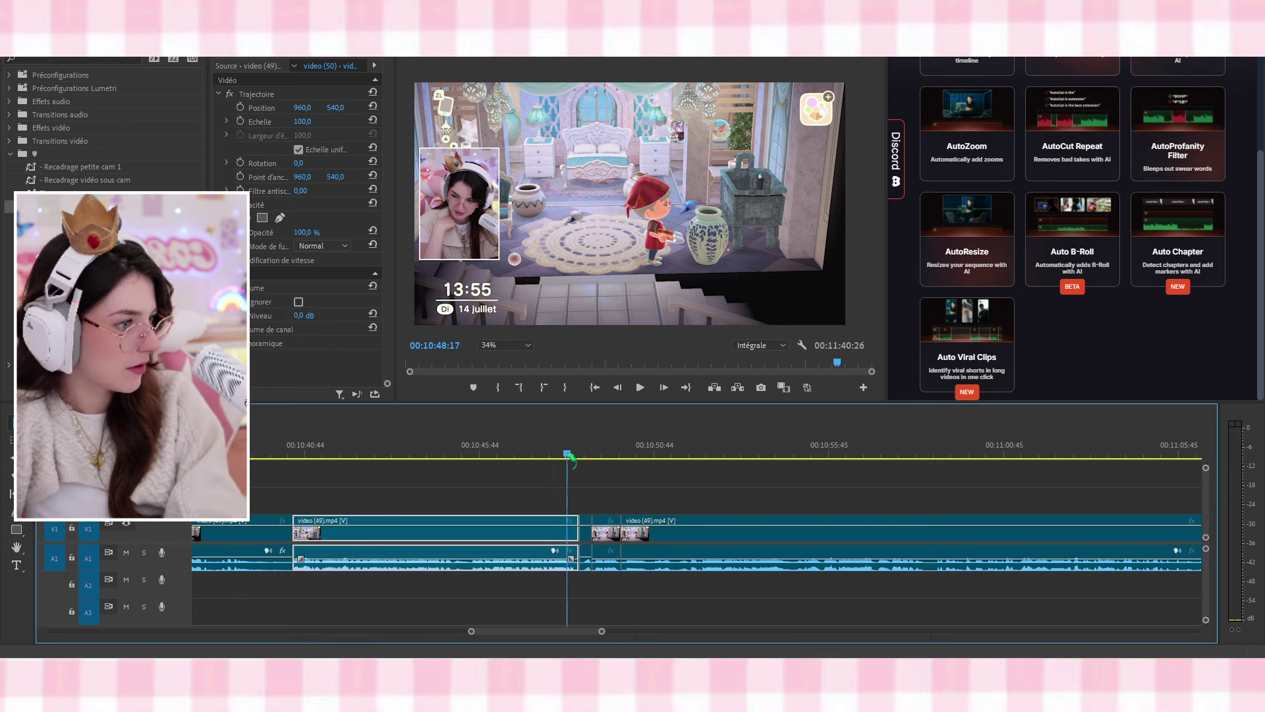
drag(599, 453, 568, 453)
click(605, 453)
key(space)
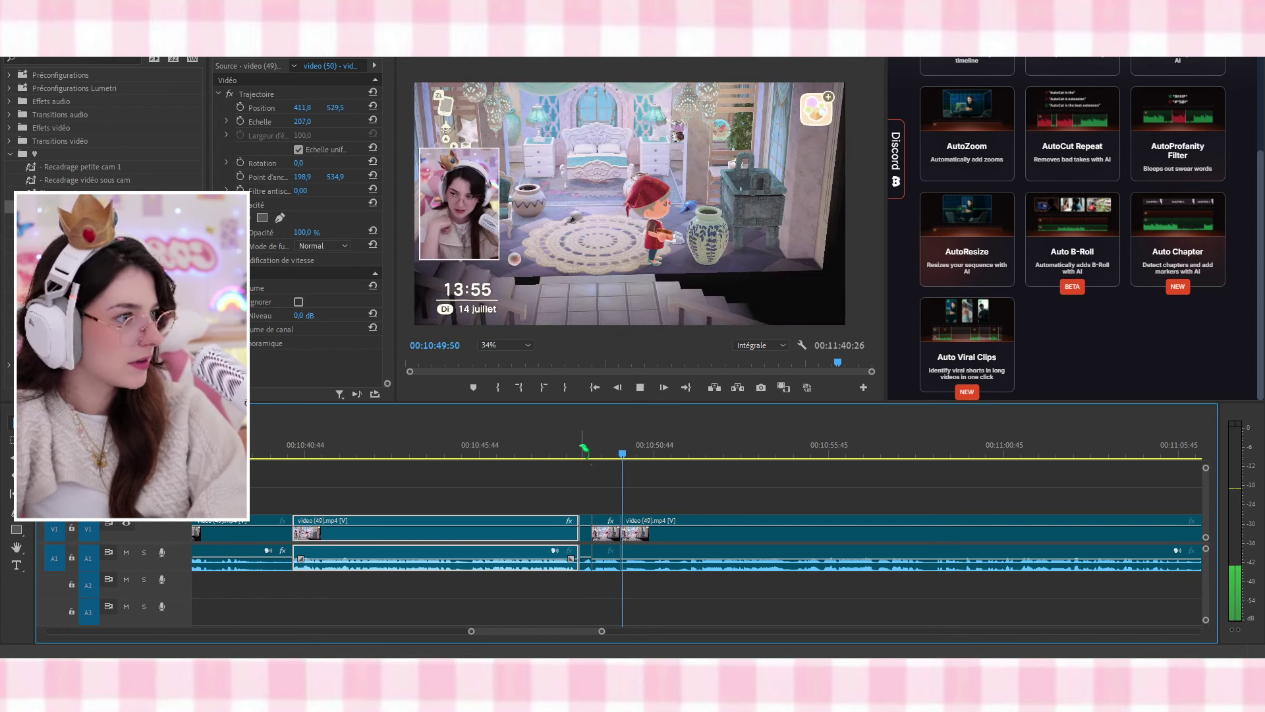
Cut video (49) at about 00:10:52, adjust the audio level of the piece before the cut, and replay from its start
scroll(602, 465, down, 4)
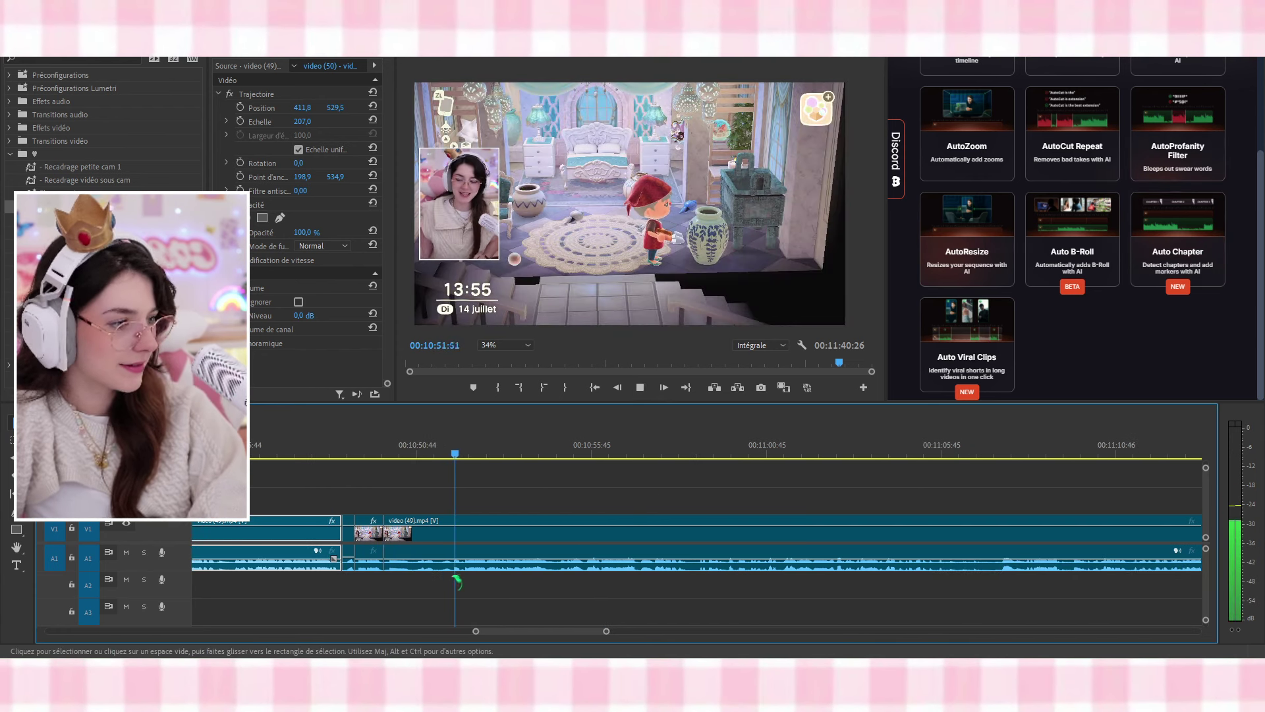
key(space)
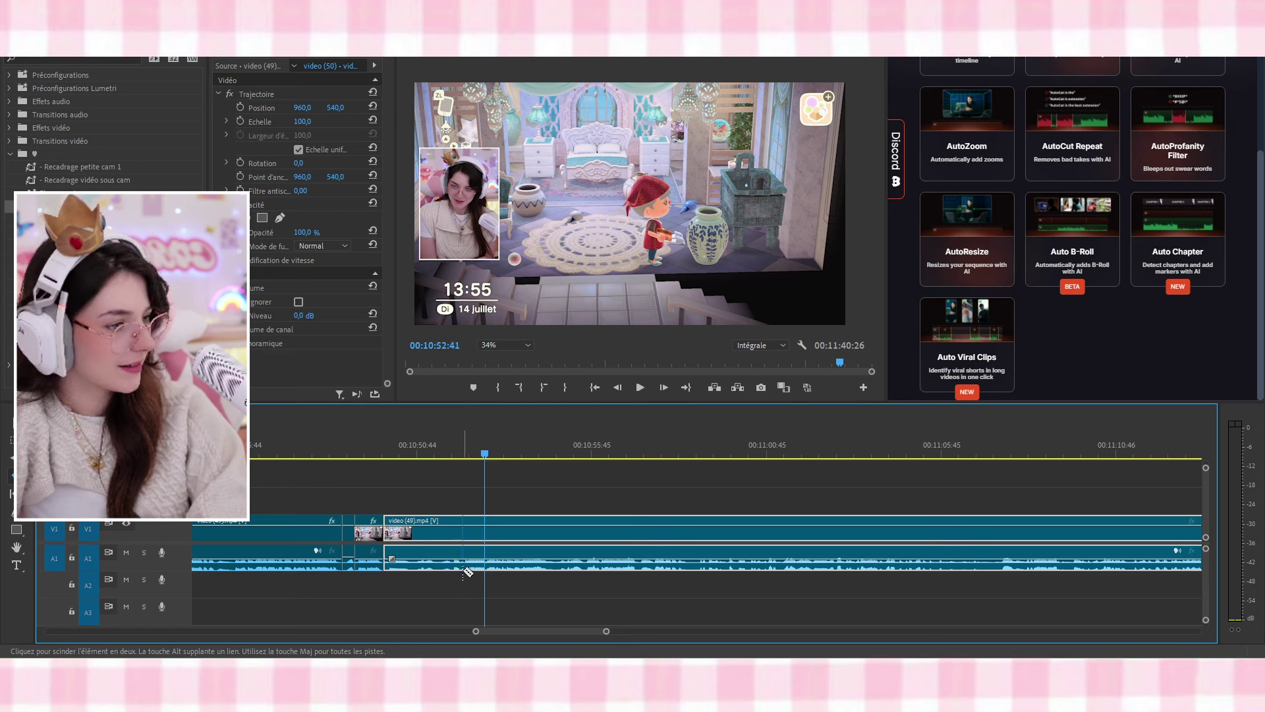
click(464, 571)
click(415, 440)
click(299, 317)
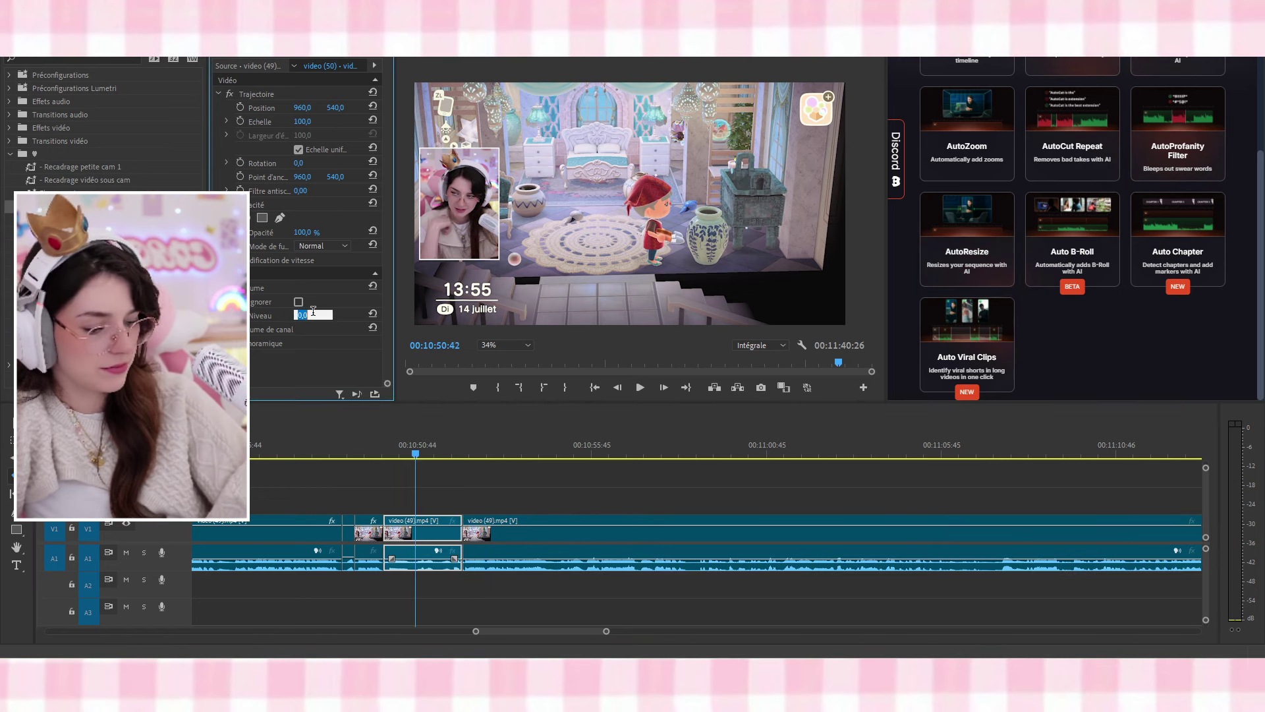
click(380, 449)
key(space)
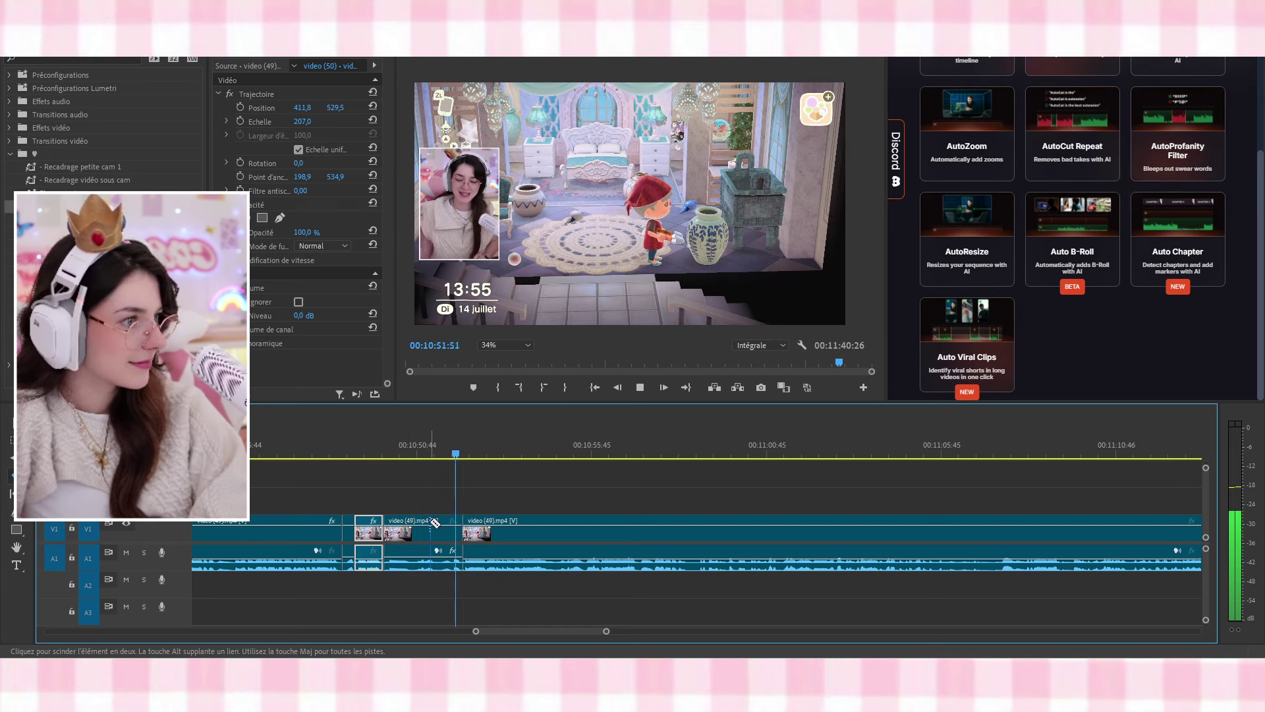
Play on through video (49) and cut it at about 00:10:58 and 00:11:01
scroll(471, 556, right, 3)
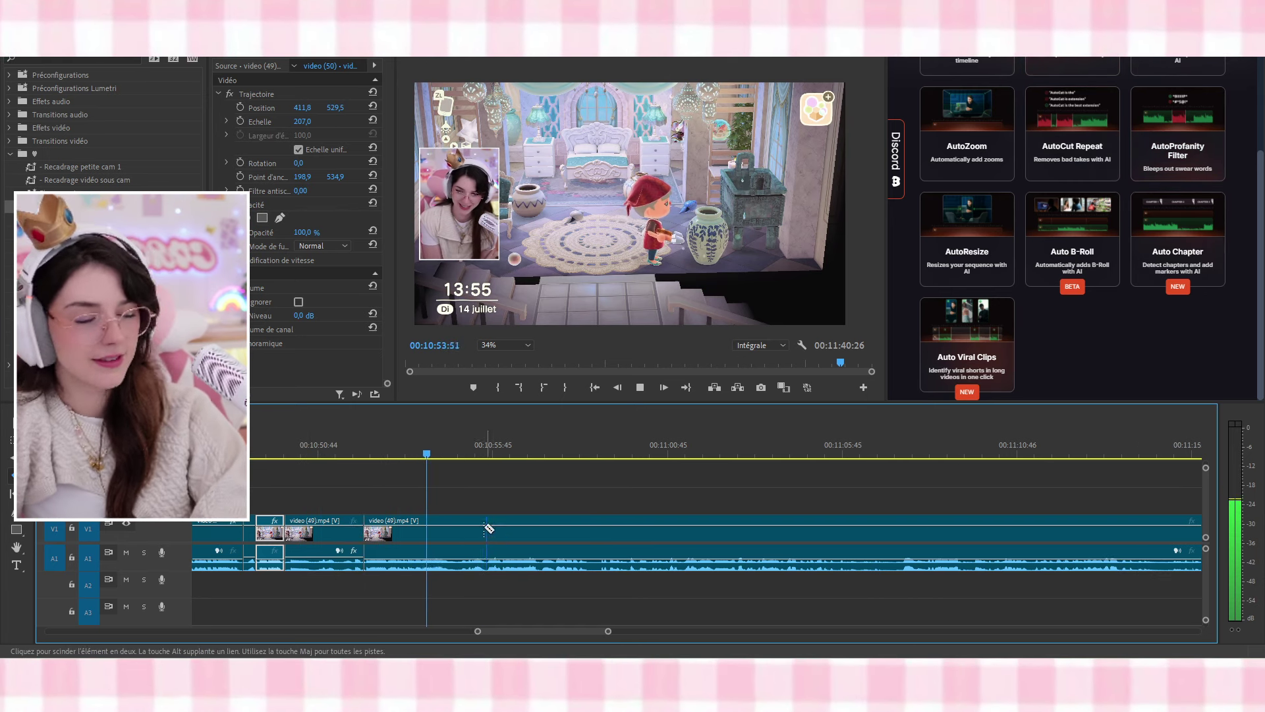
scroll(489, 528, right, 3)
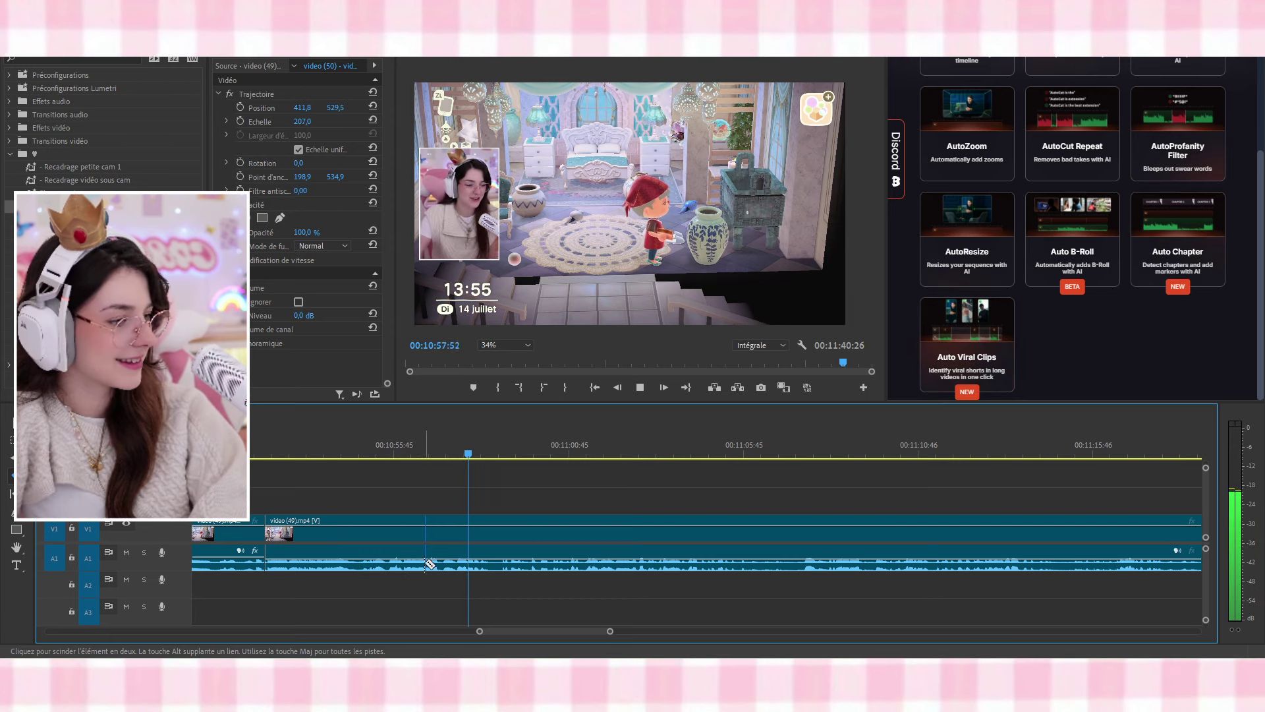
click(500, 573)
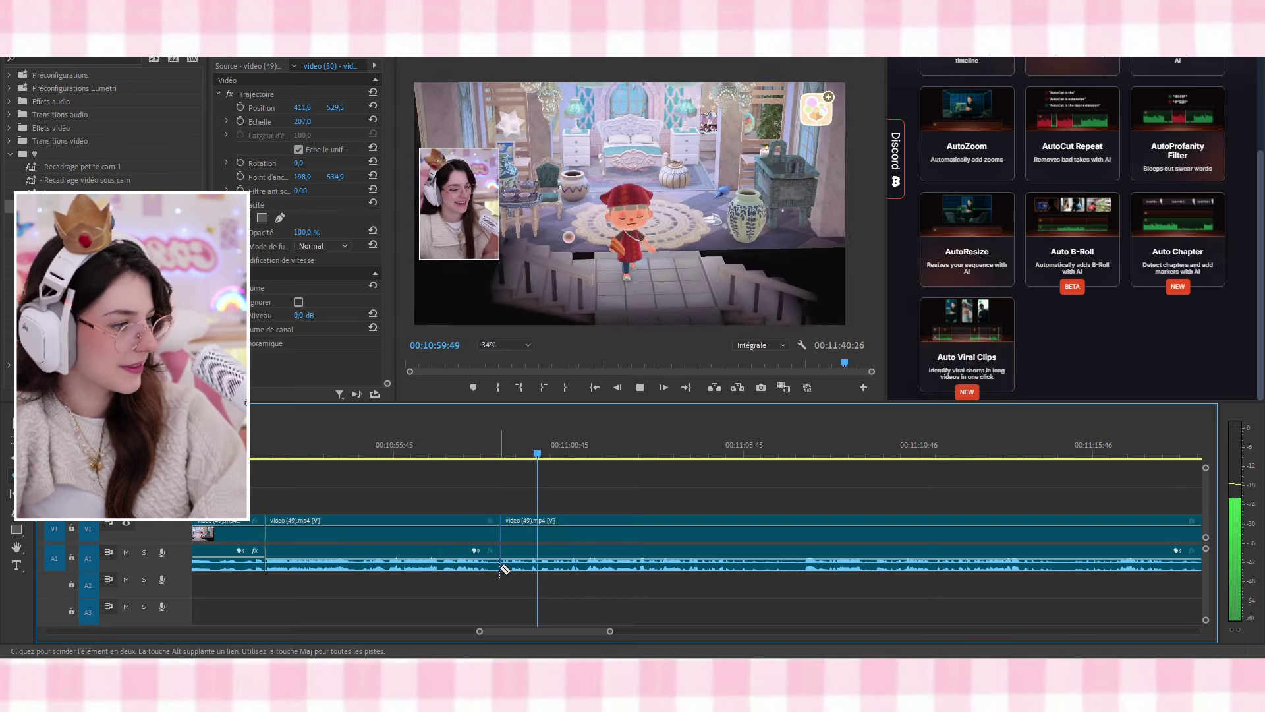
click(584, 568)
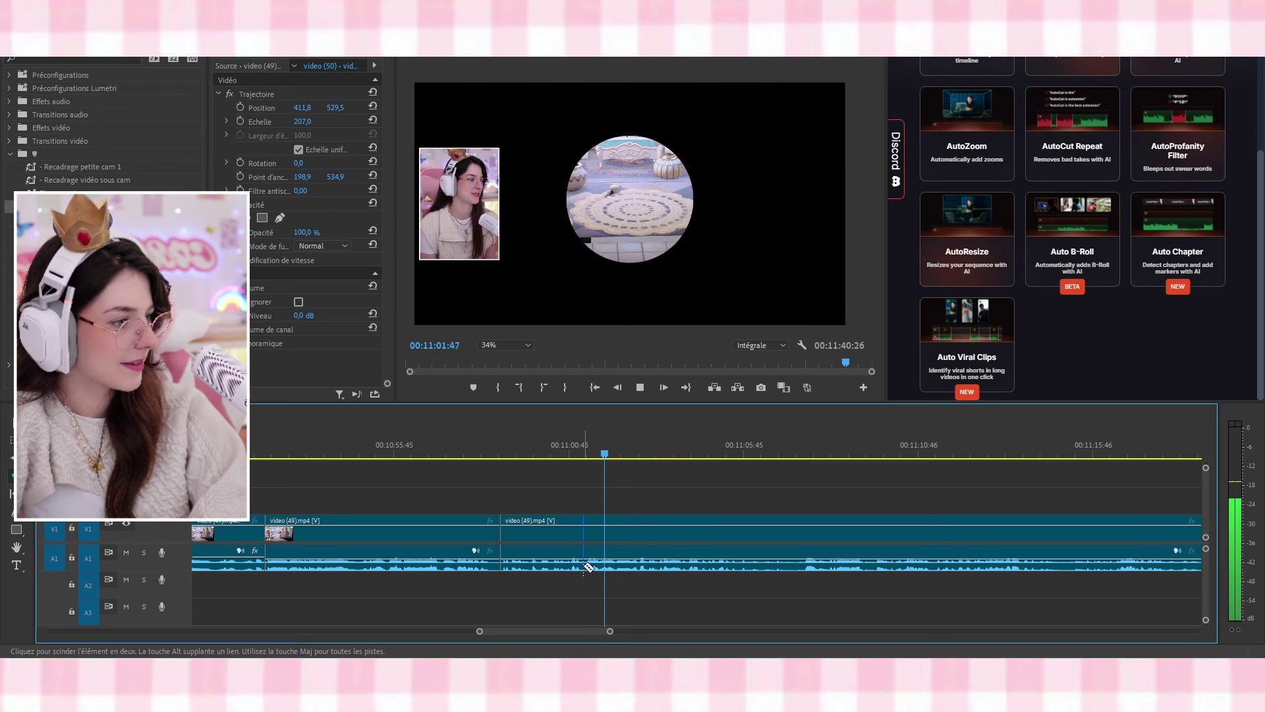
Set the audio level of the piece from 00:10:58 to 00:11:01 to 7 dB and replay from about 00:10:57
click(539, 456)
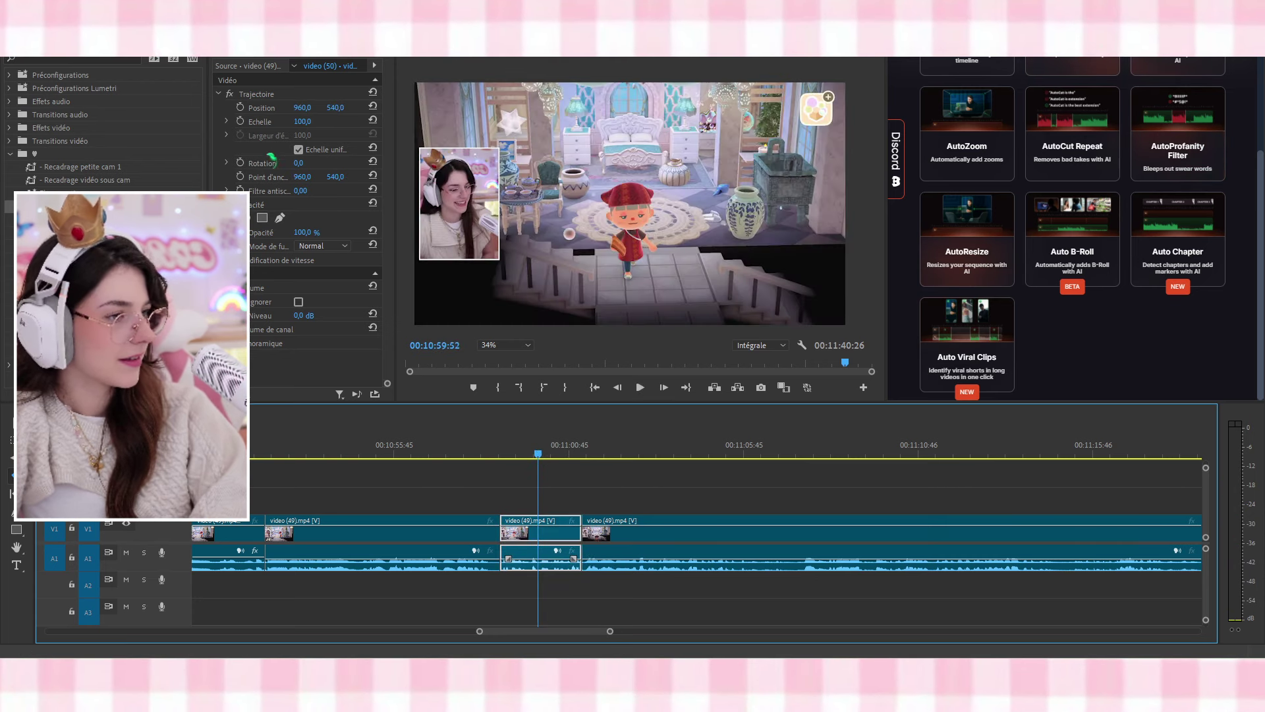
click(307, 314)
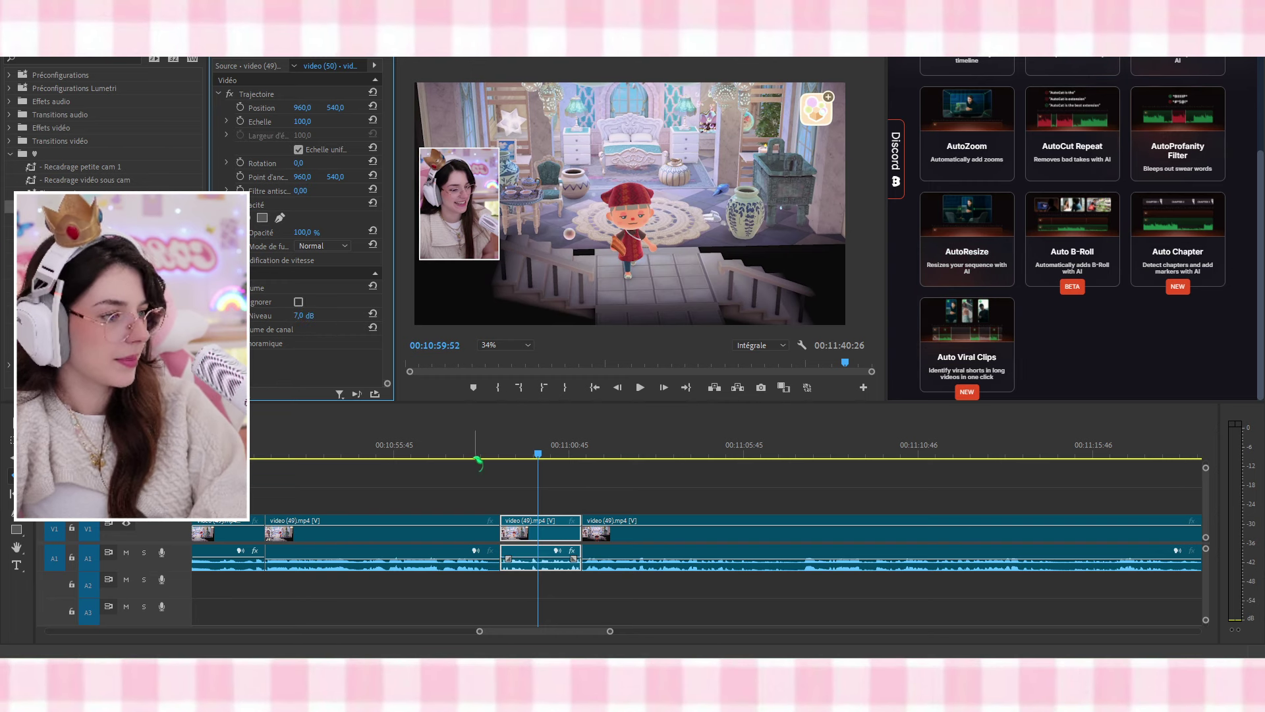
click(443, 452)
key(space)
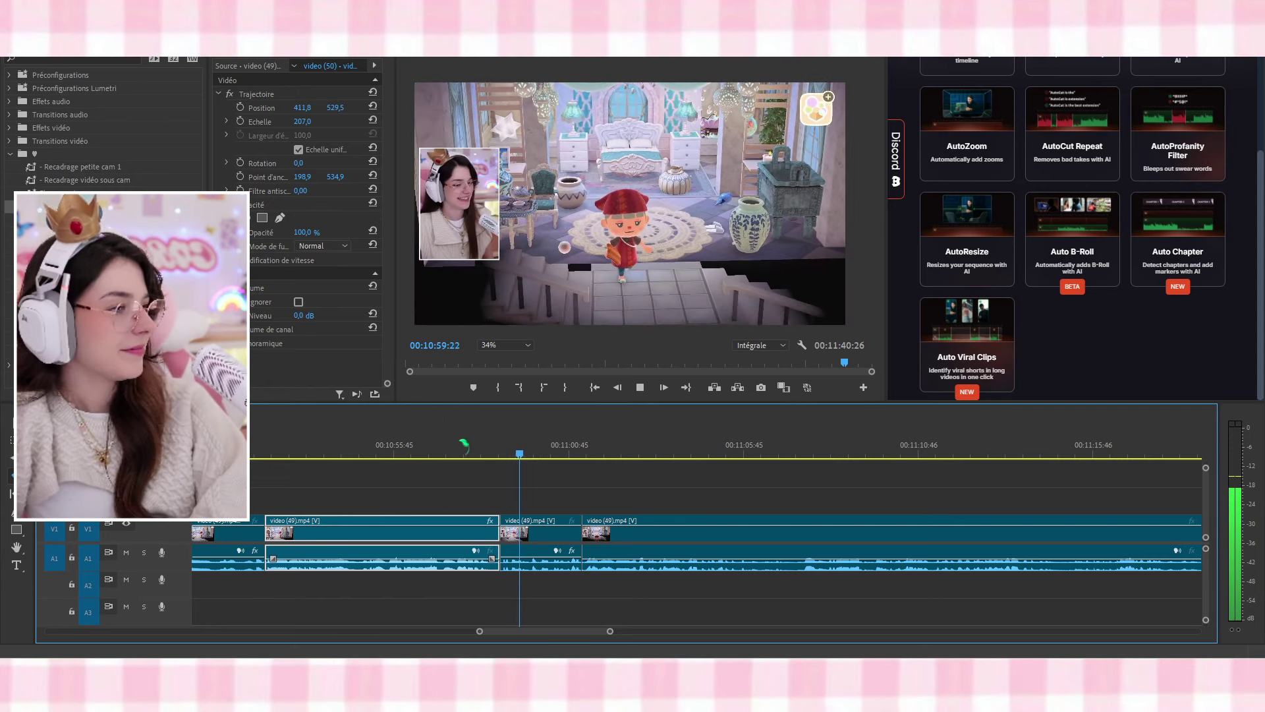
Replay from about 00:11:01, cut video (49) at about 00:11:02 and play on
key(c)
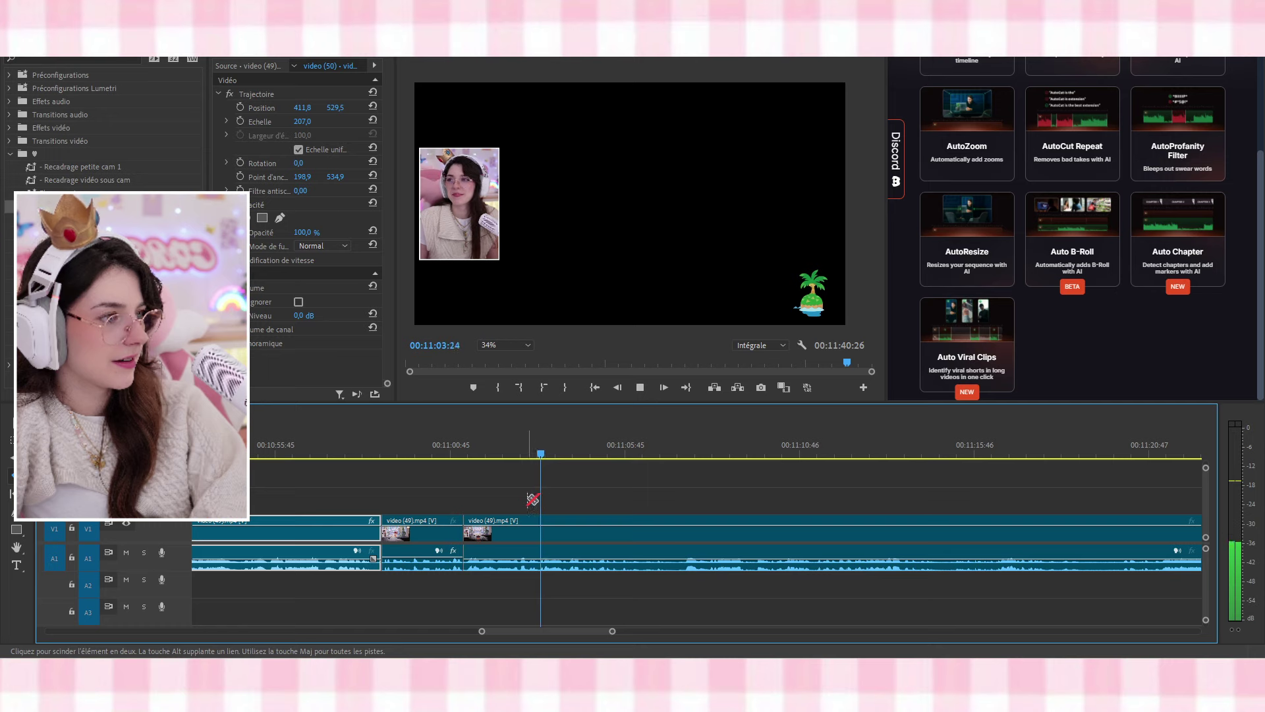
click(486, 445)
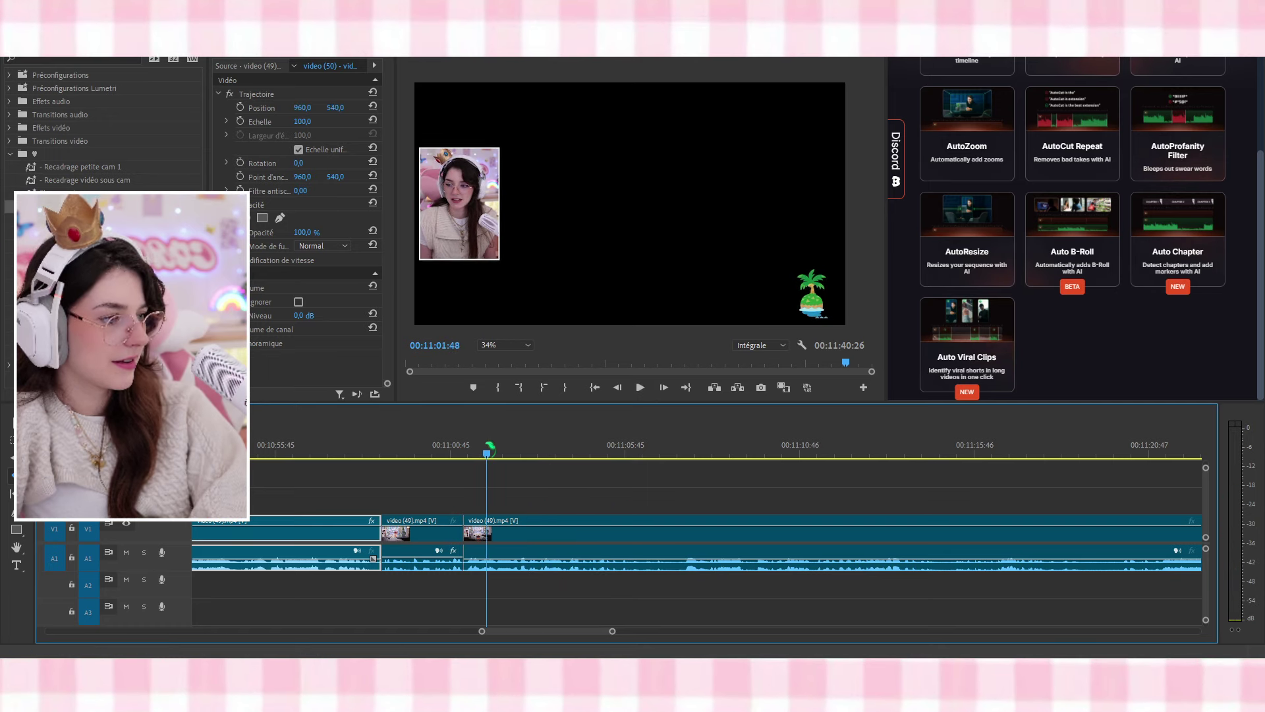
key(space)
key(space)
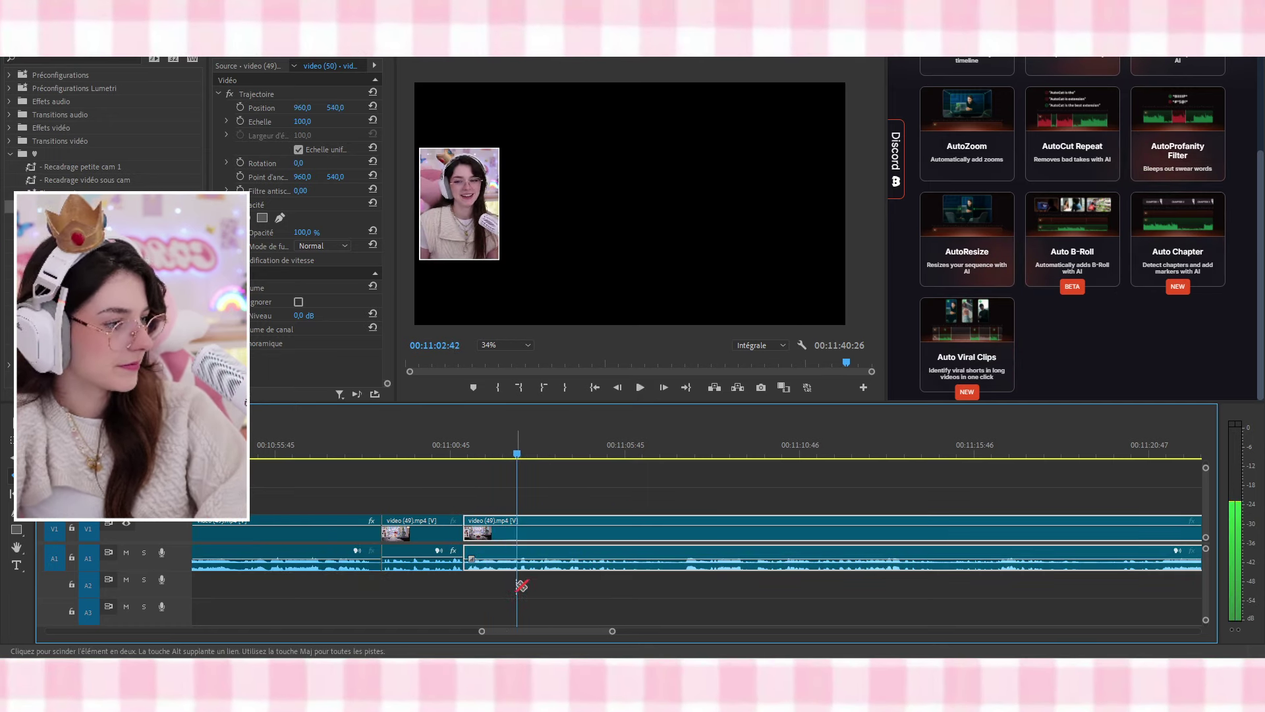
click(497, 567)
key(space)
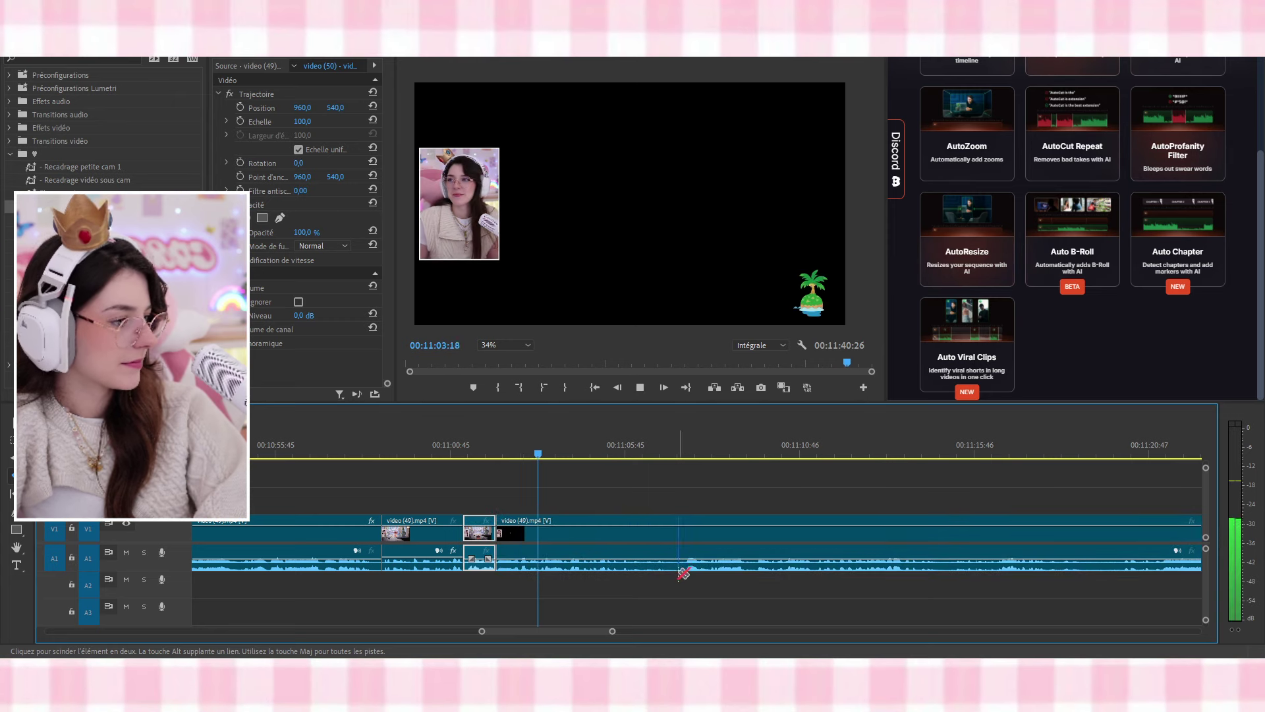
Cut video (49) at about 00:11:07, 00:11:10 and 00:11:21 while playing through it
click(627, 565)
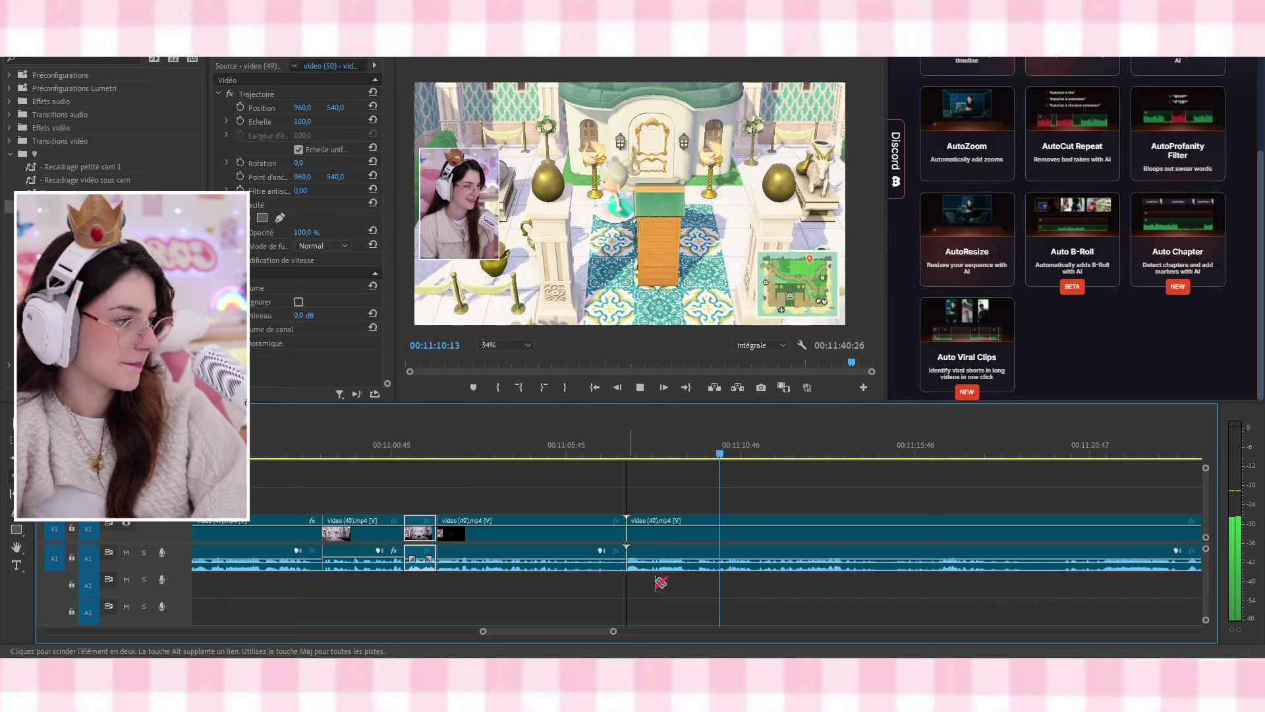
click(713, 567)
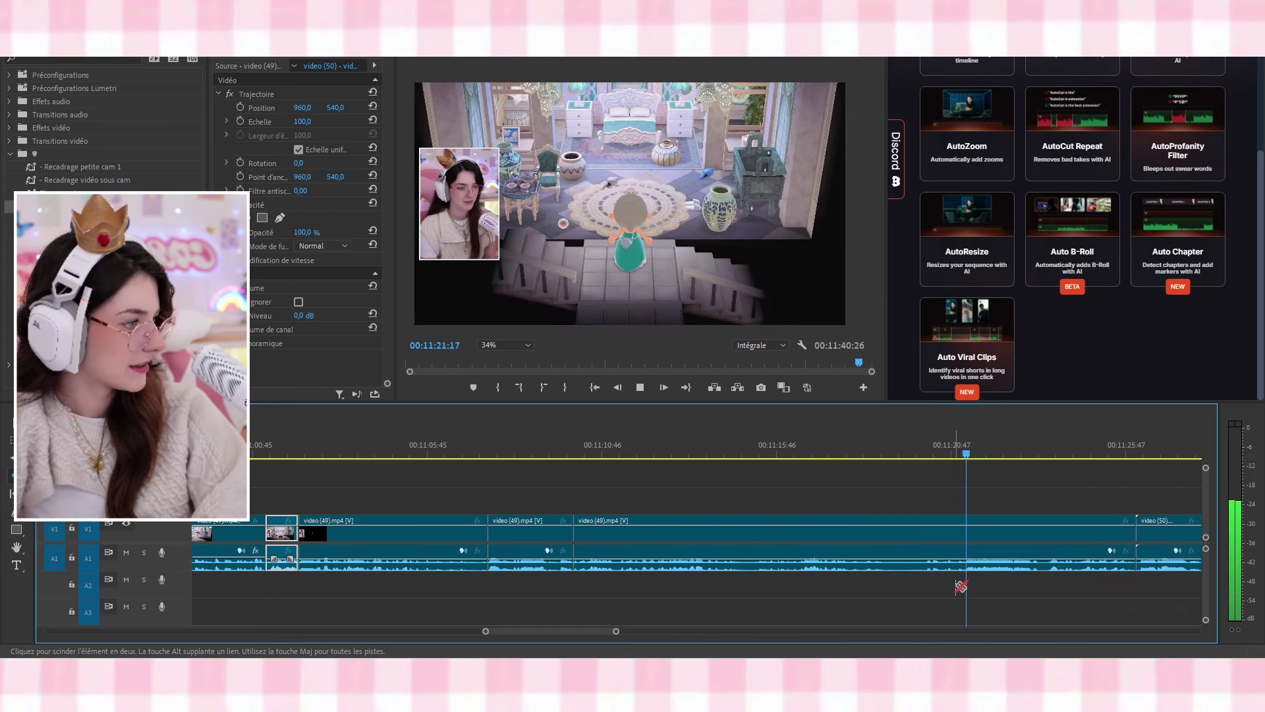
key(space)
click(961, 567)
Set the audio level of the pieces starting at 00:11:10 and 00:11:02 to 7 dB, and replay from about 00:11:04
click(661, 445)
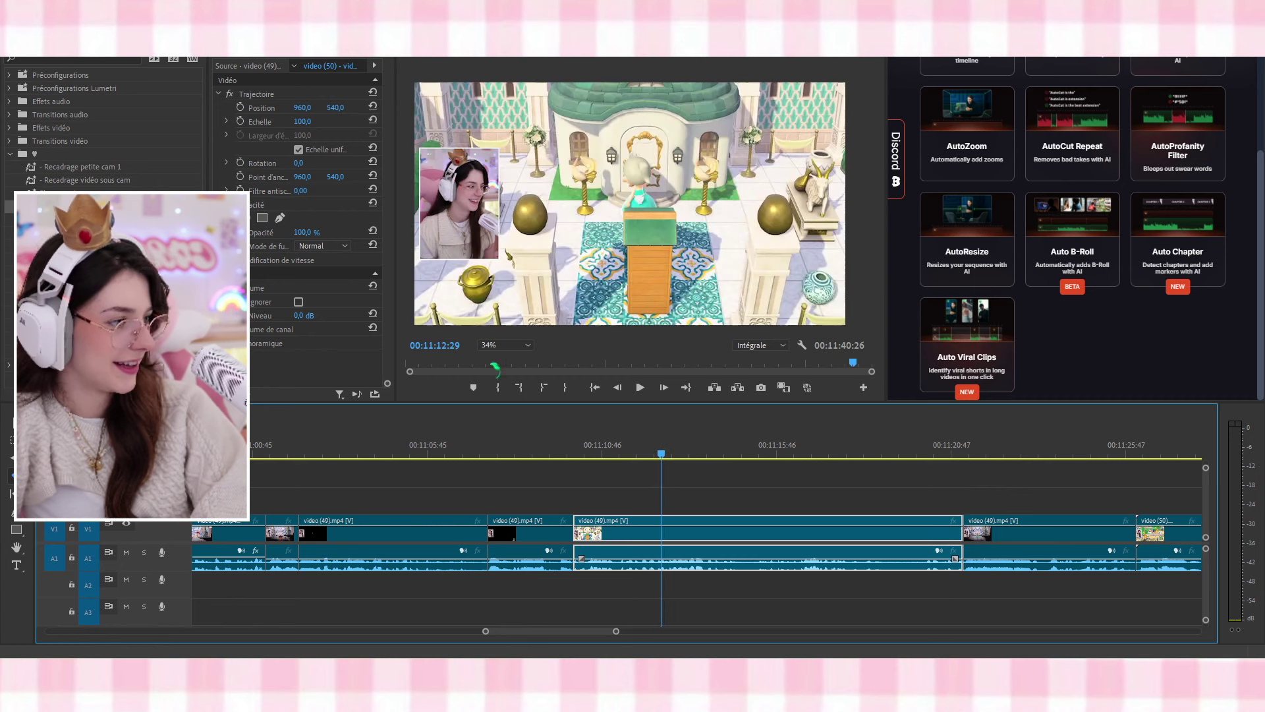
click(303, 313)
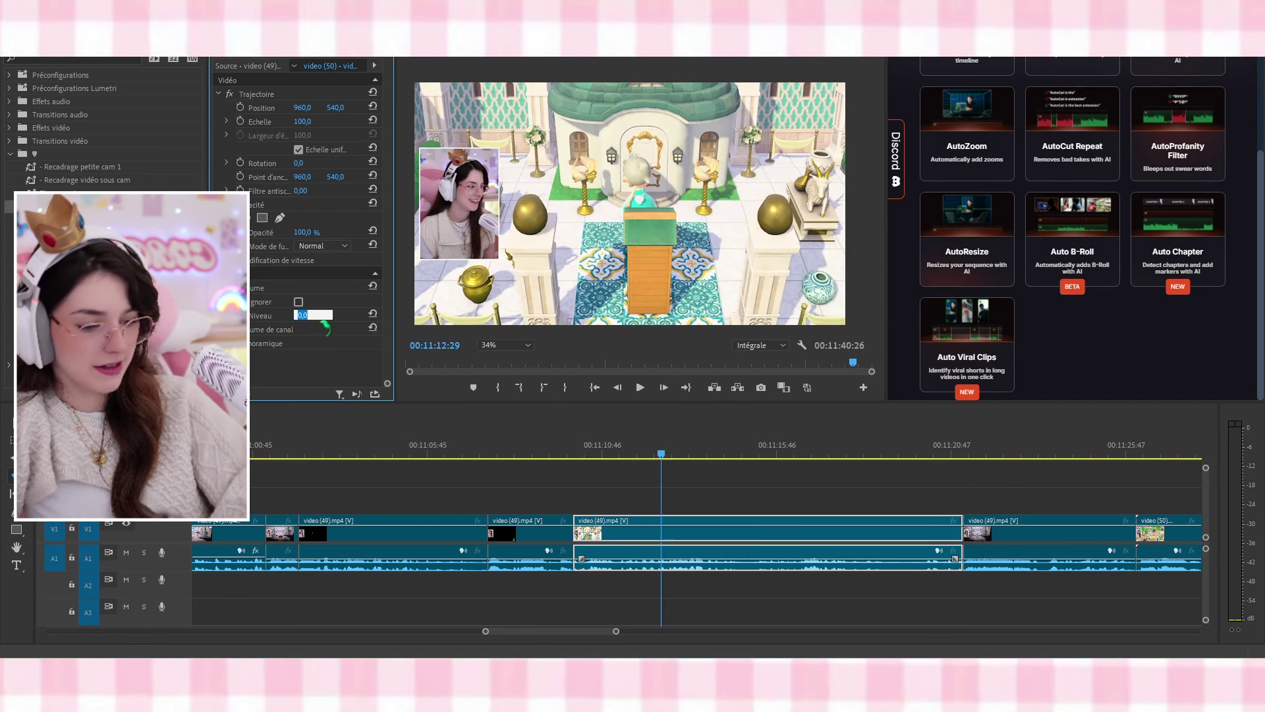
text(7)
key(Return)
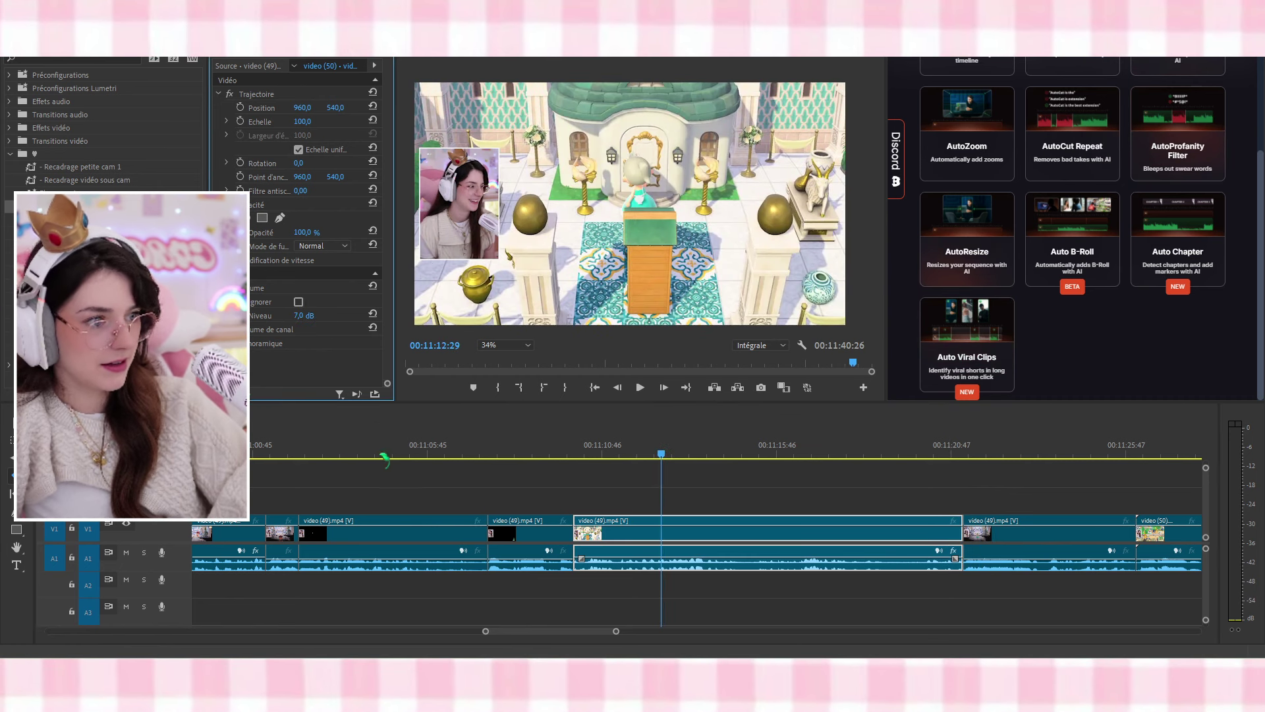
click(417, 525)
click(303, 316)
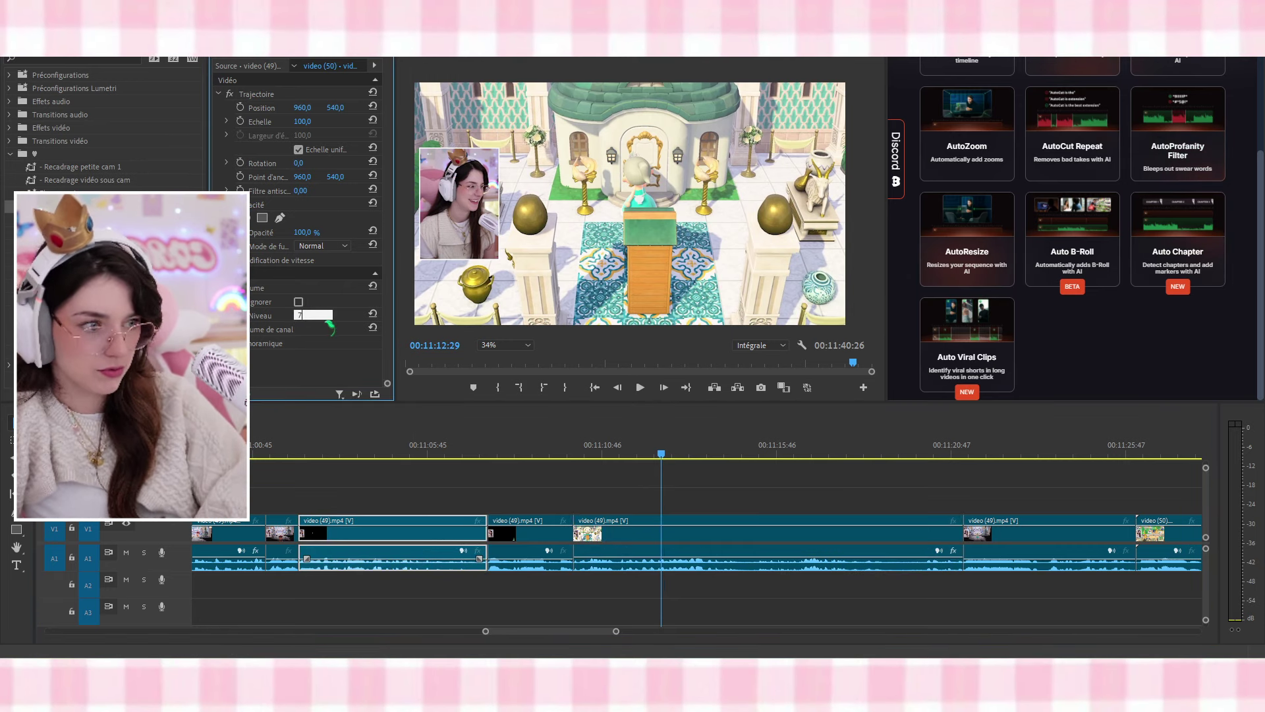
click(367, 455)
key(space)
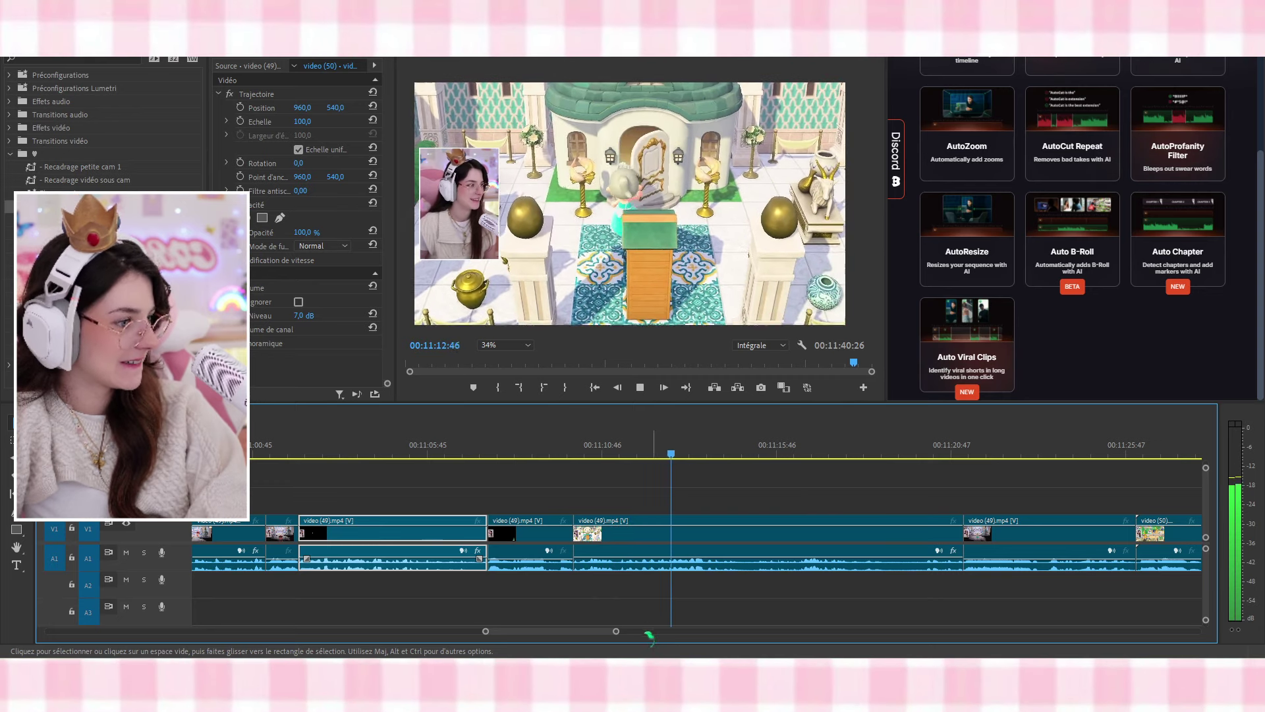
Cut video (49) at about 00:11:12, apply the webcam zoom framing (scale 207) to the two pieces before it, and replay from 00:11:08
key(c)
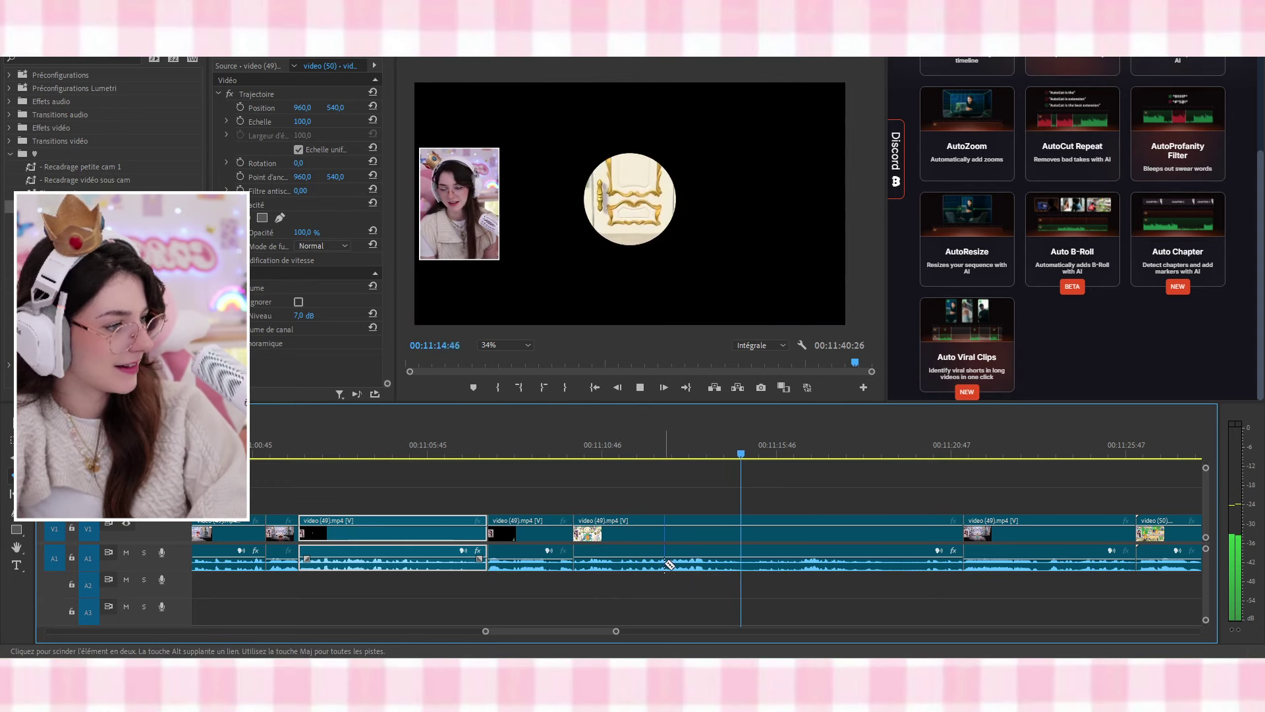
click(664, 563)
key(space)
key(space)
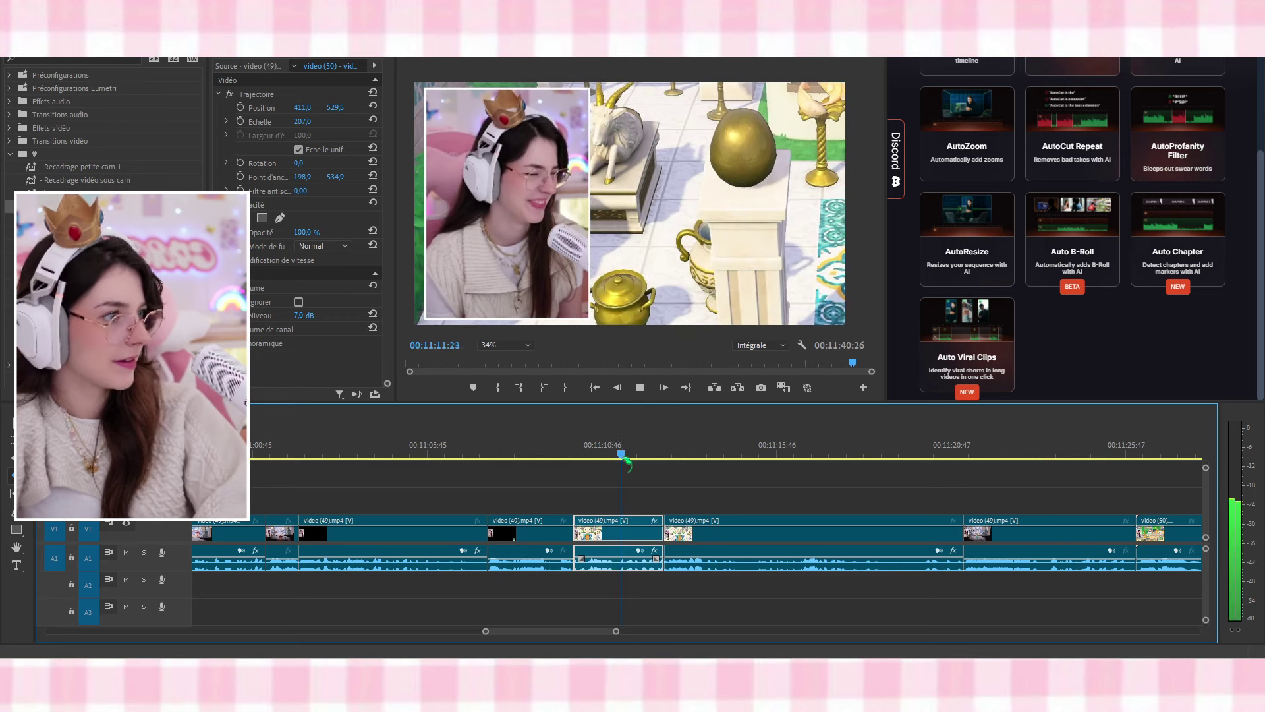
click(532, 448)
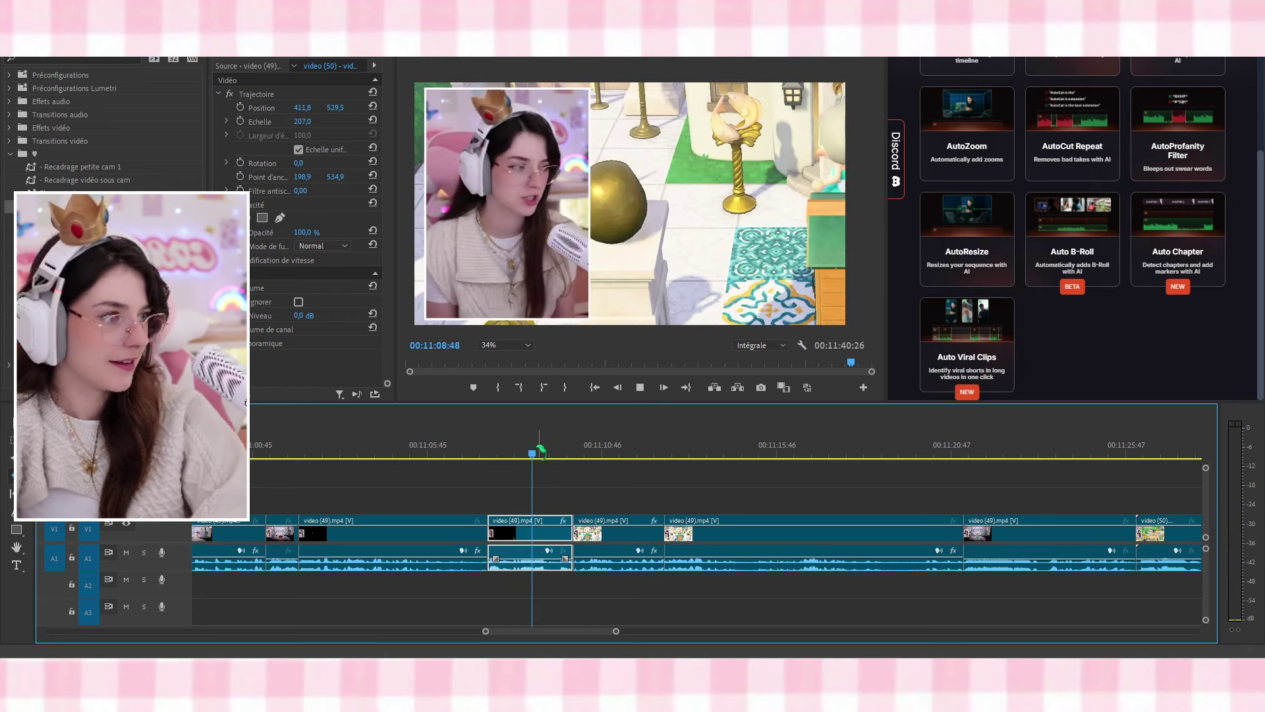
key(space)
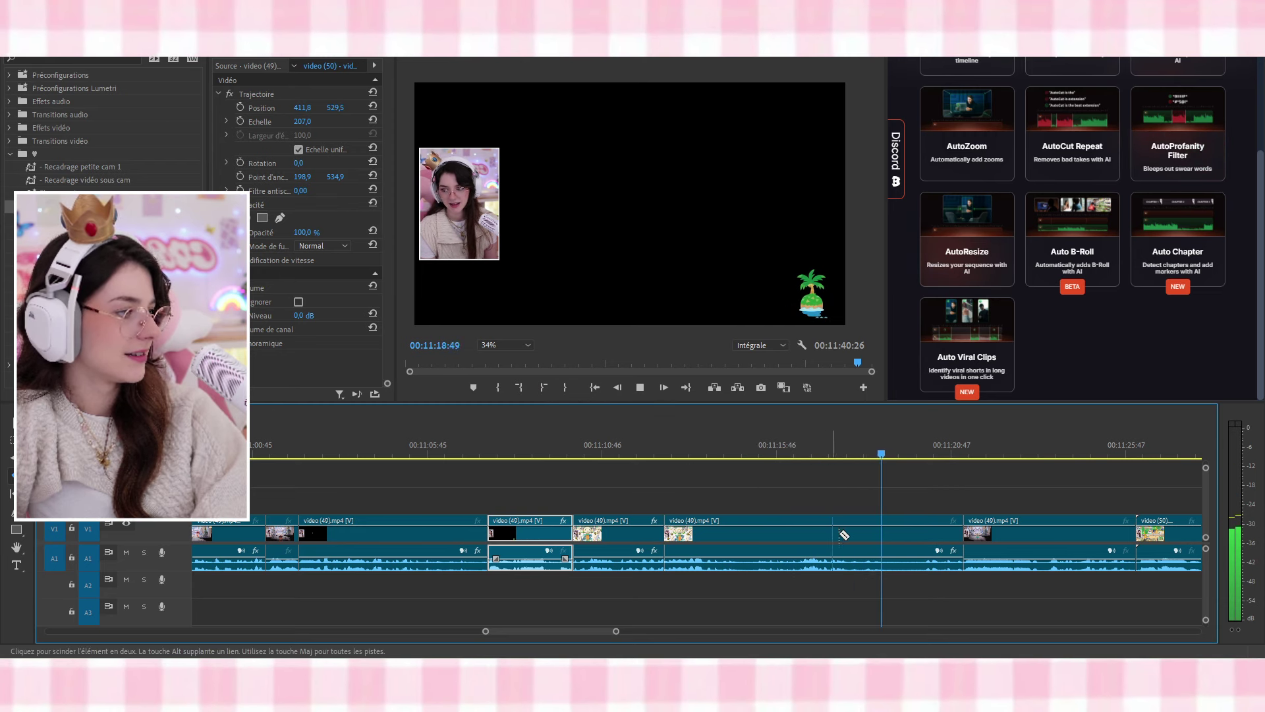
Cut video (49) at about 00:11:19 and play on towards the start of video (50)
click(893, 564)
key(c)
click(889, 562)
scroll(890, 546, down, 3)
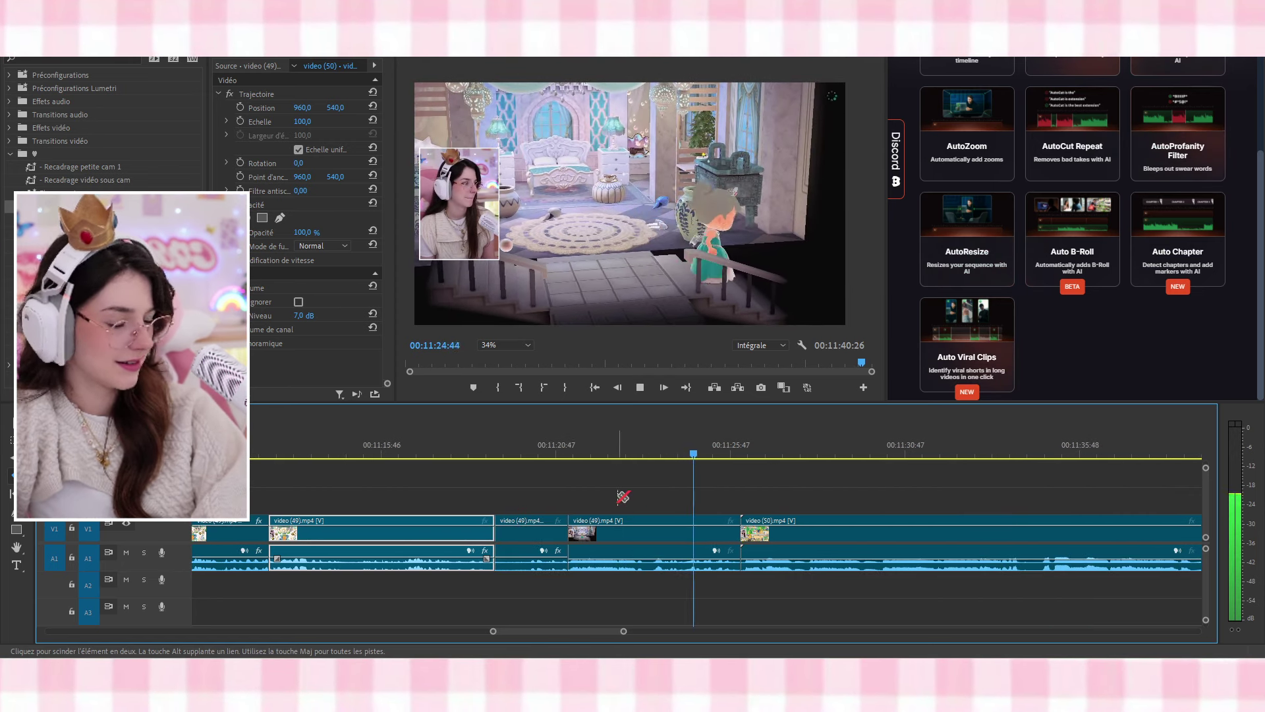
Delete the last two pieces of video (49) after 00:11:19 and close the gap before video (50)
key(v)
drag(531, 489, 602, 552)
key(Delete)
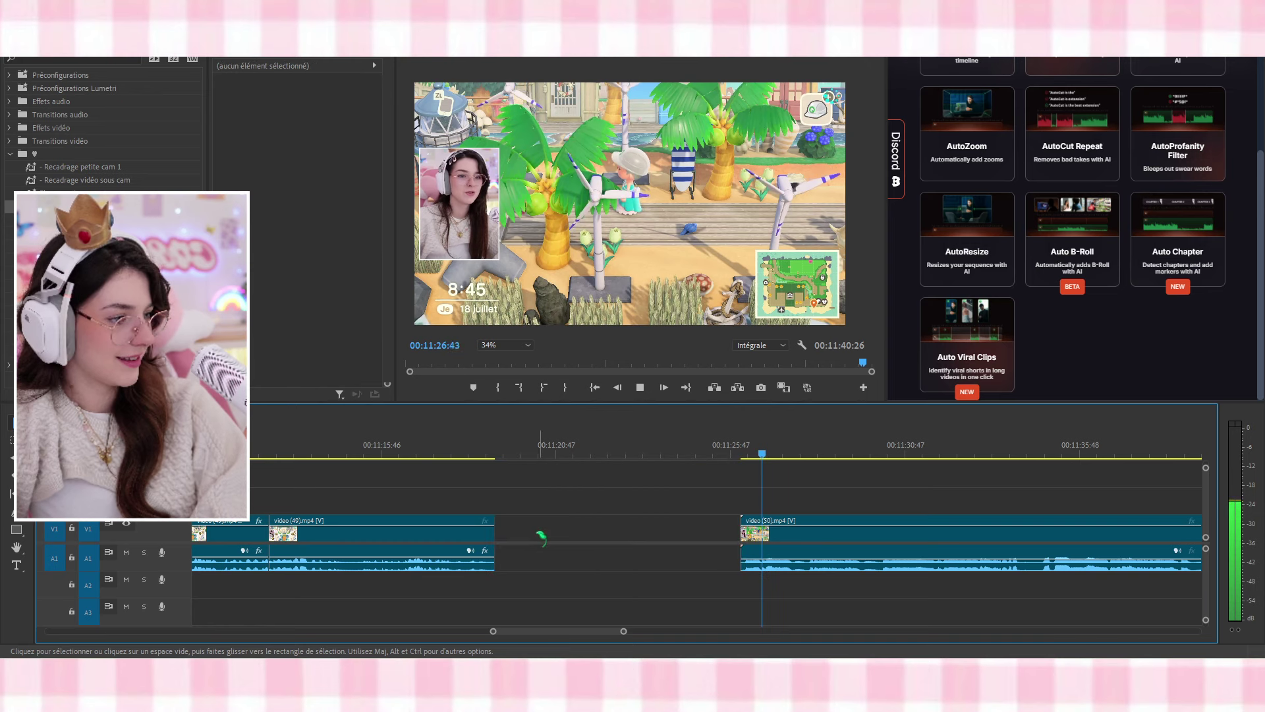
click(602, 531)
key(Delete)
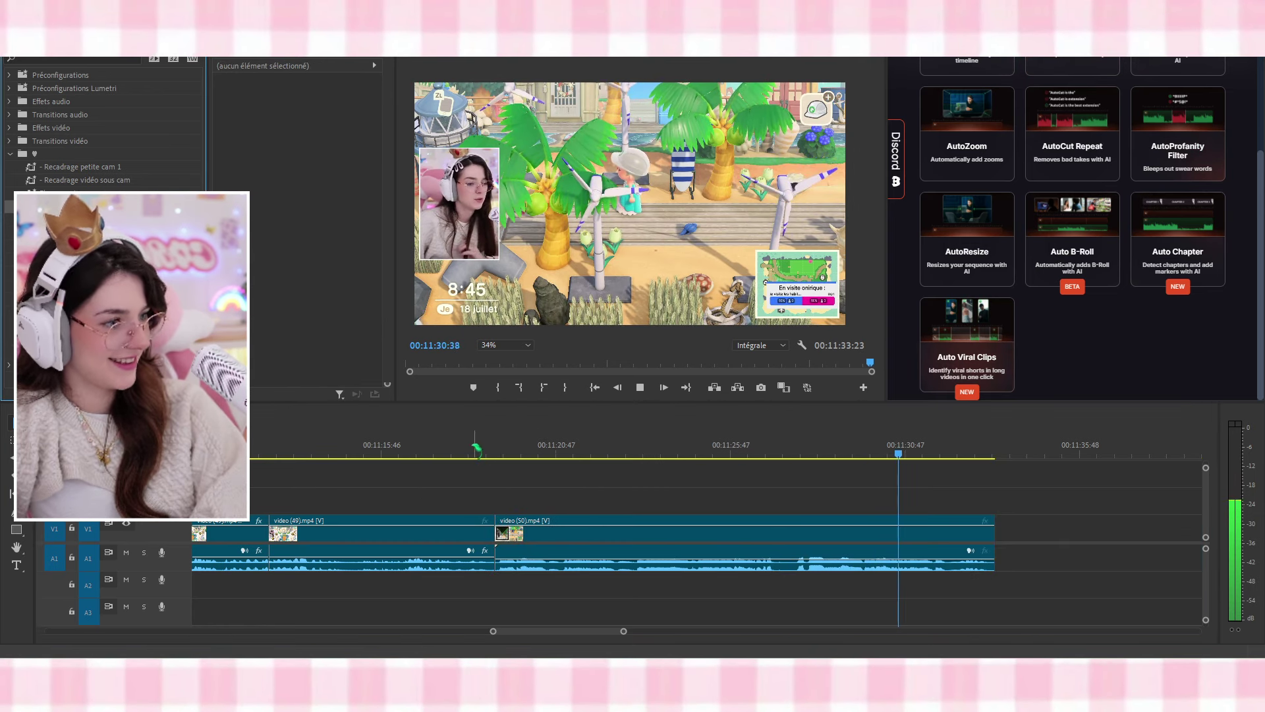
Replay from about 00:11:18, cut video (50) at about 00:11:23 and 00:11:28, and delete the rest of the clip
click(474, 450)
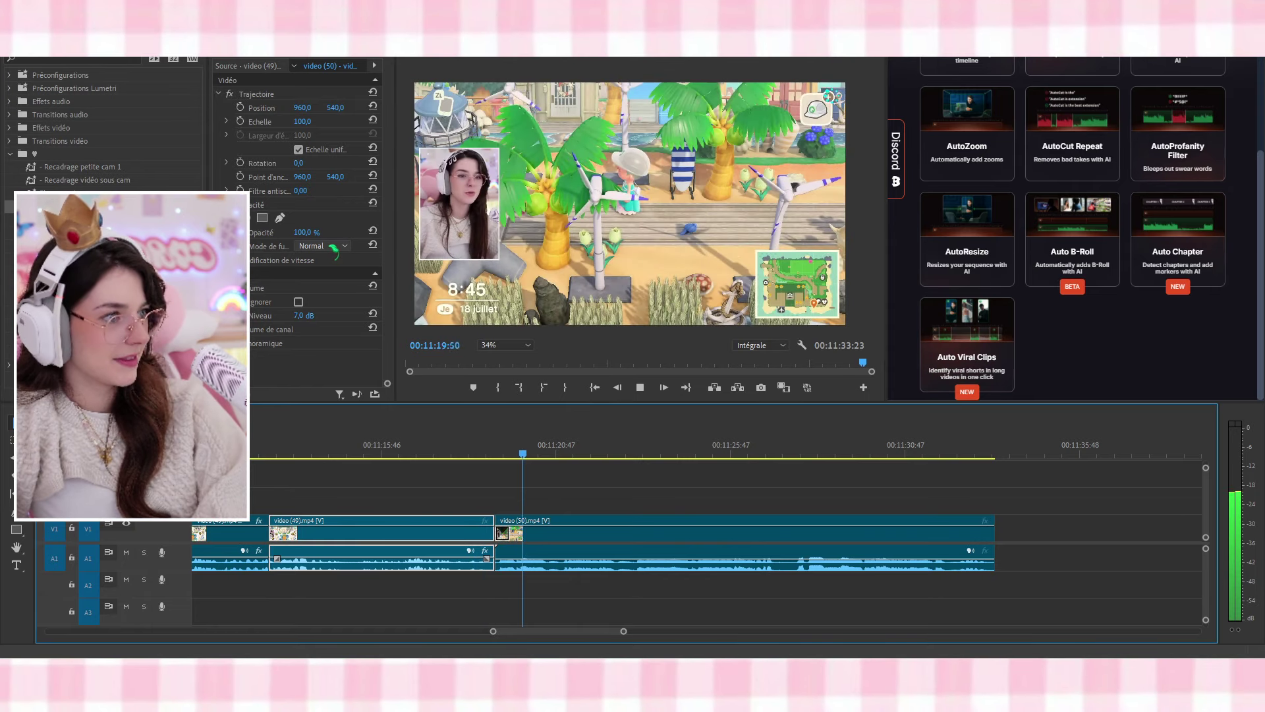
key(c)
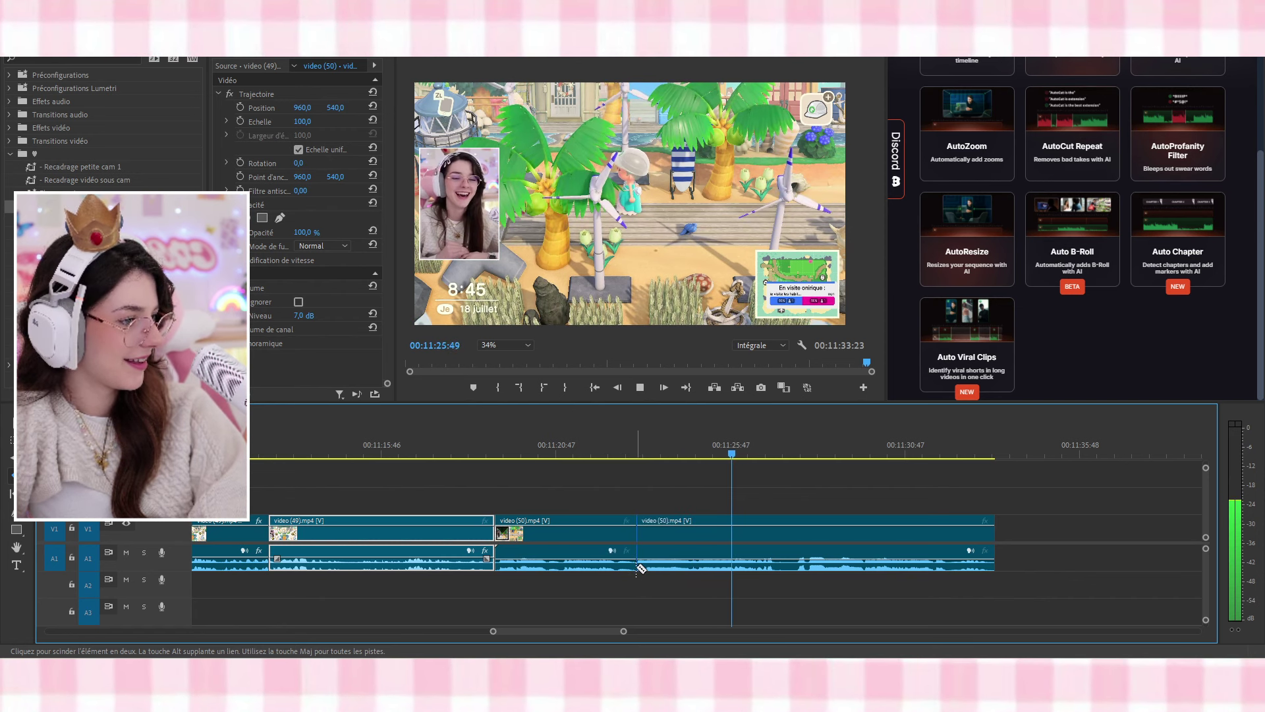
click(796, 569)
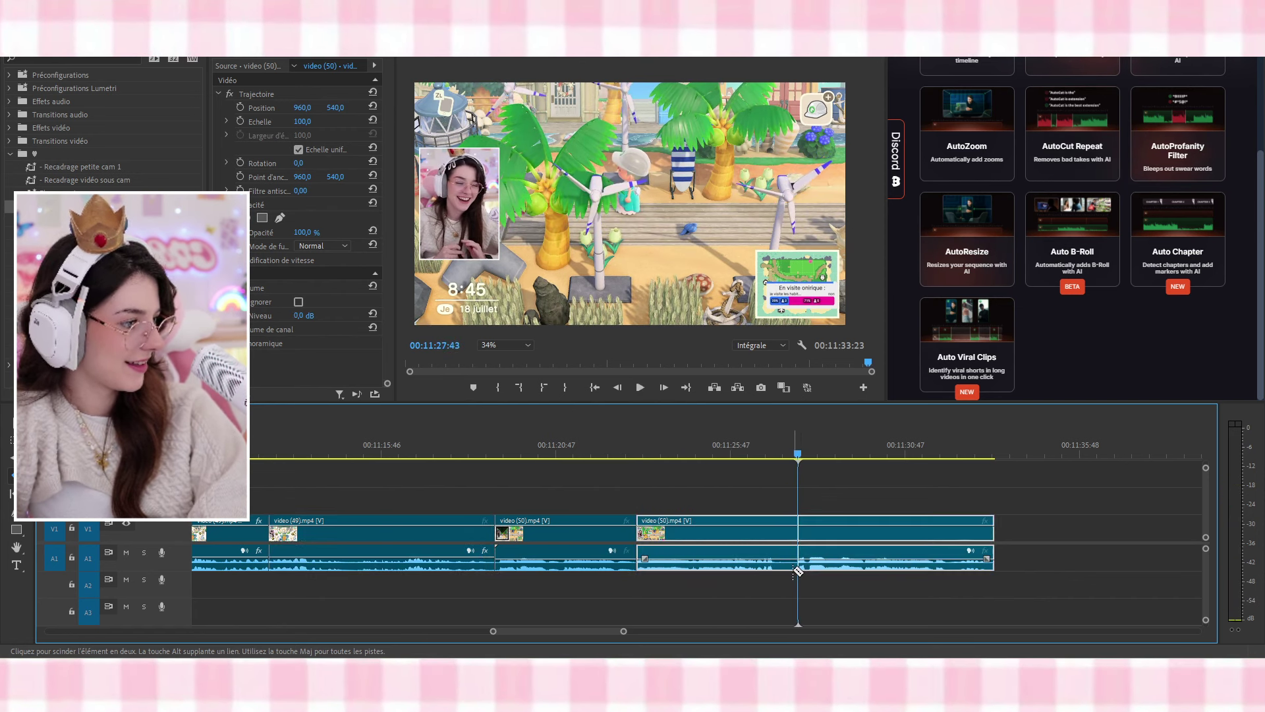
click(798, 570)
key(shift+Delete)
Replay from about 00:11:23 and apply the webcam zoom framing (scale 207) to the last piece of video (50)
click(617, 455)
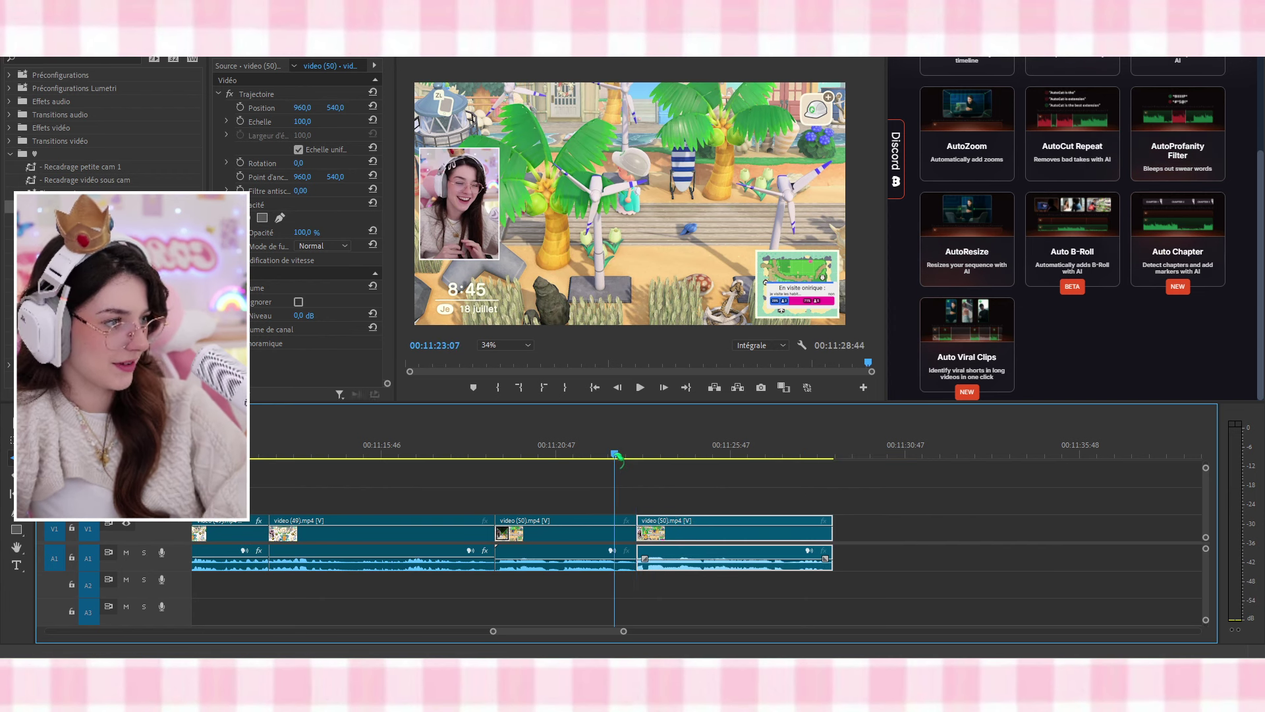
key(space)
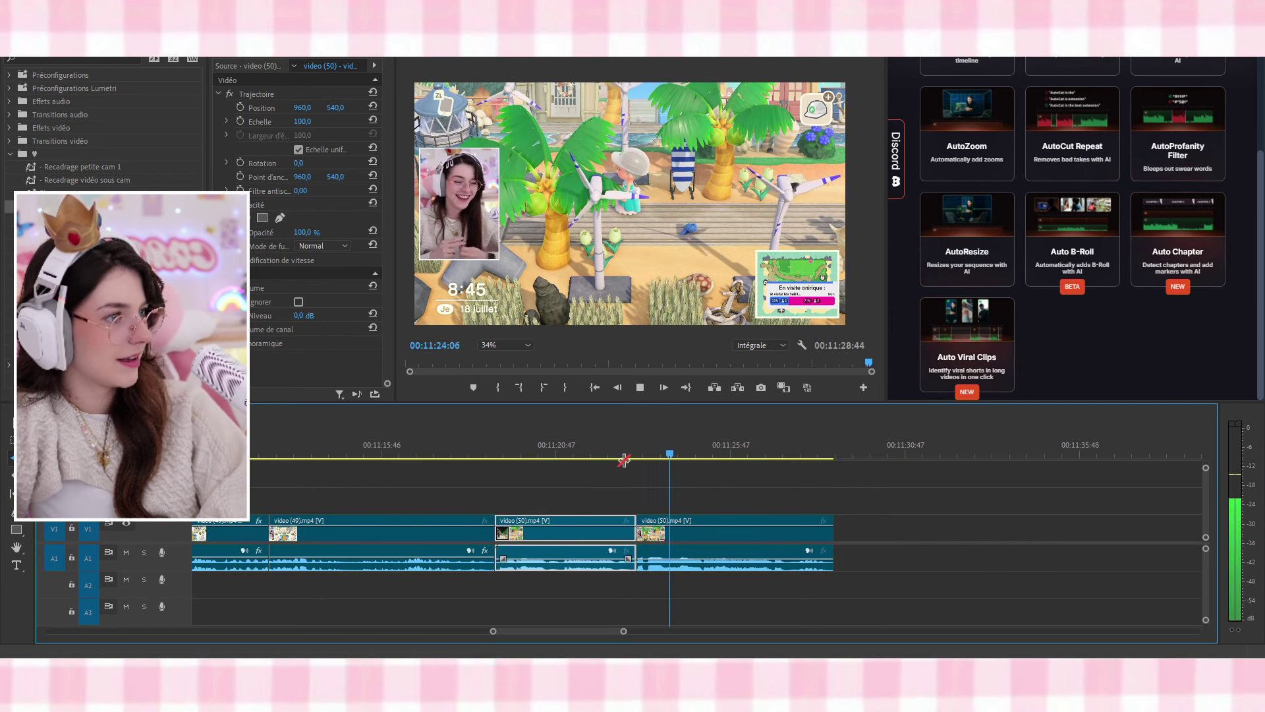
click(706, 535)
key(space)
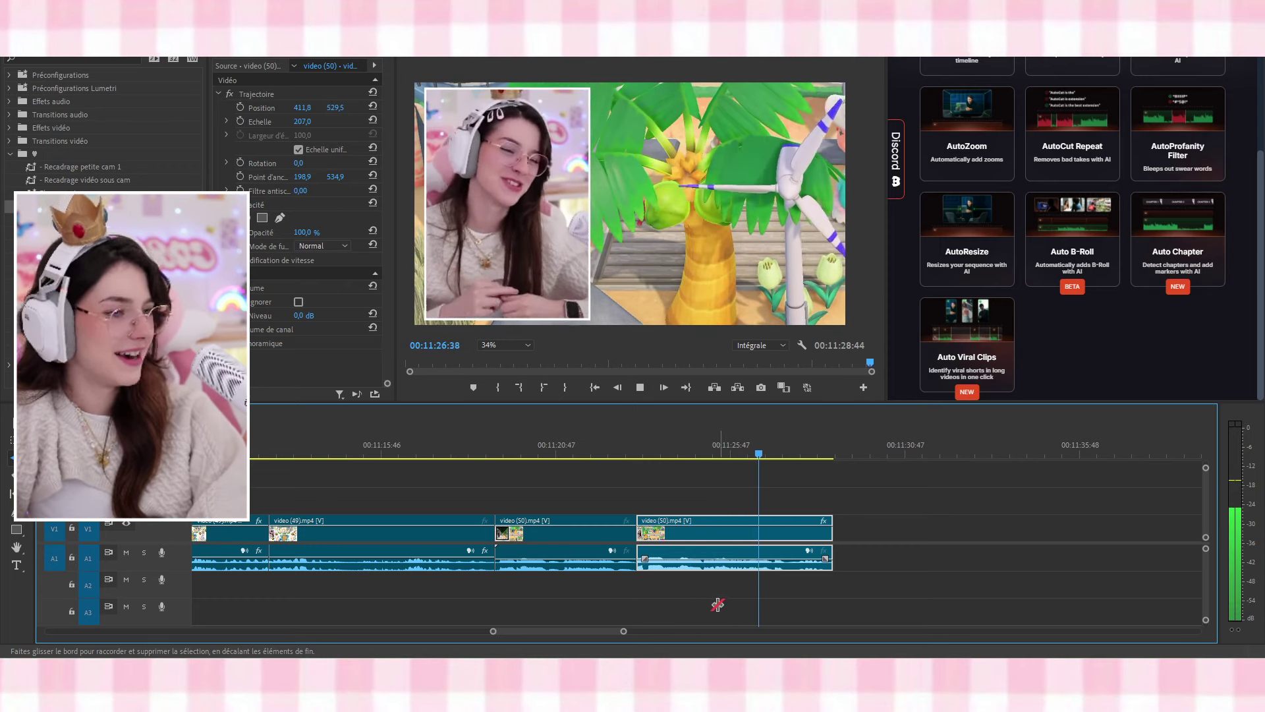
Cut the last piece of video (50) at 00:11:27:31 and delete the remainder
click(790, 570)
key(v)
key(Delete)
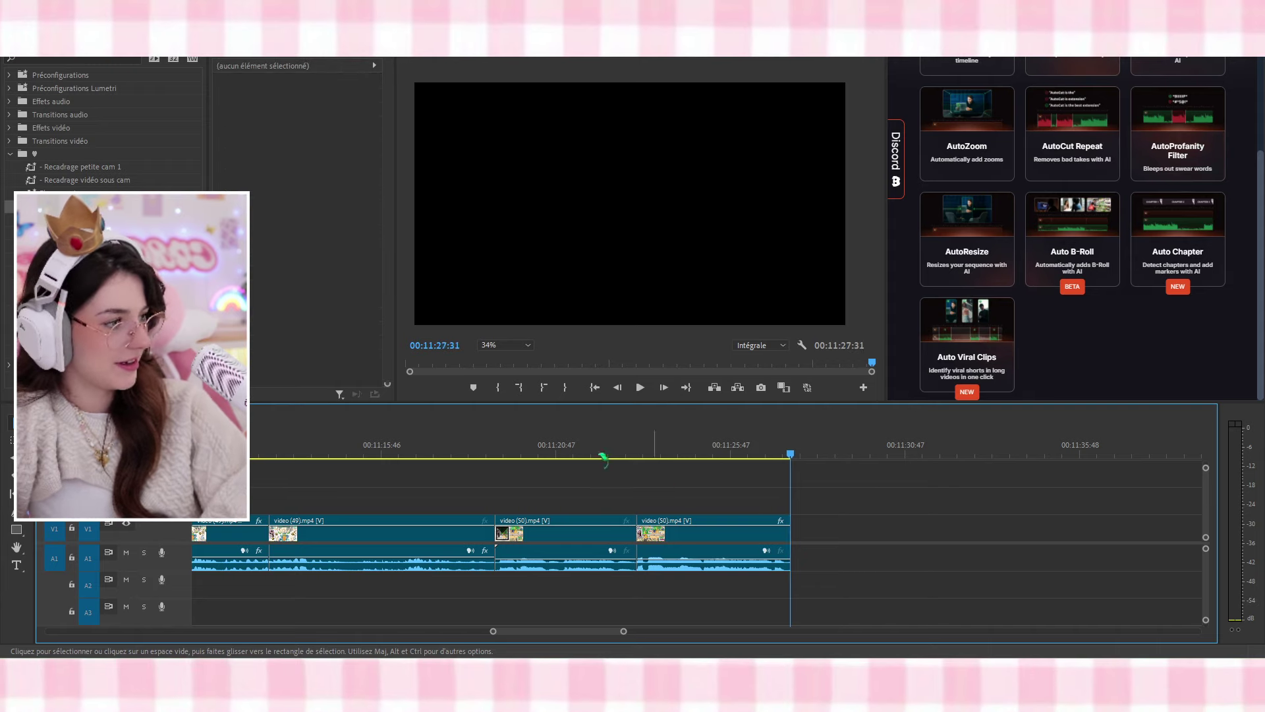
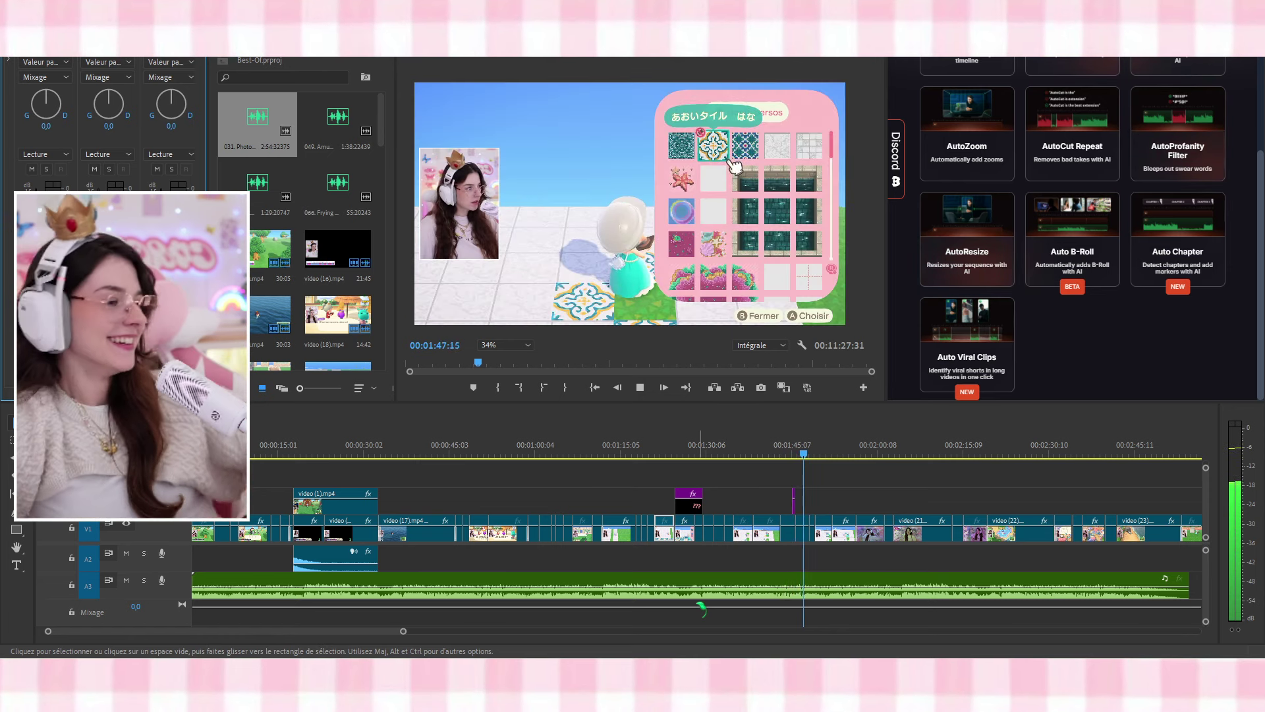
Set the fill colour of the "Moi ?" title at 00:01:45 to white
click(794, 454)
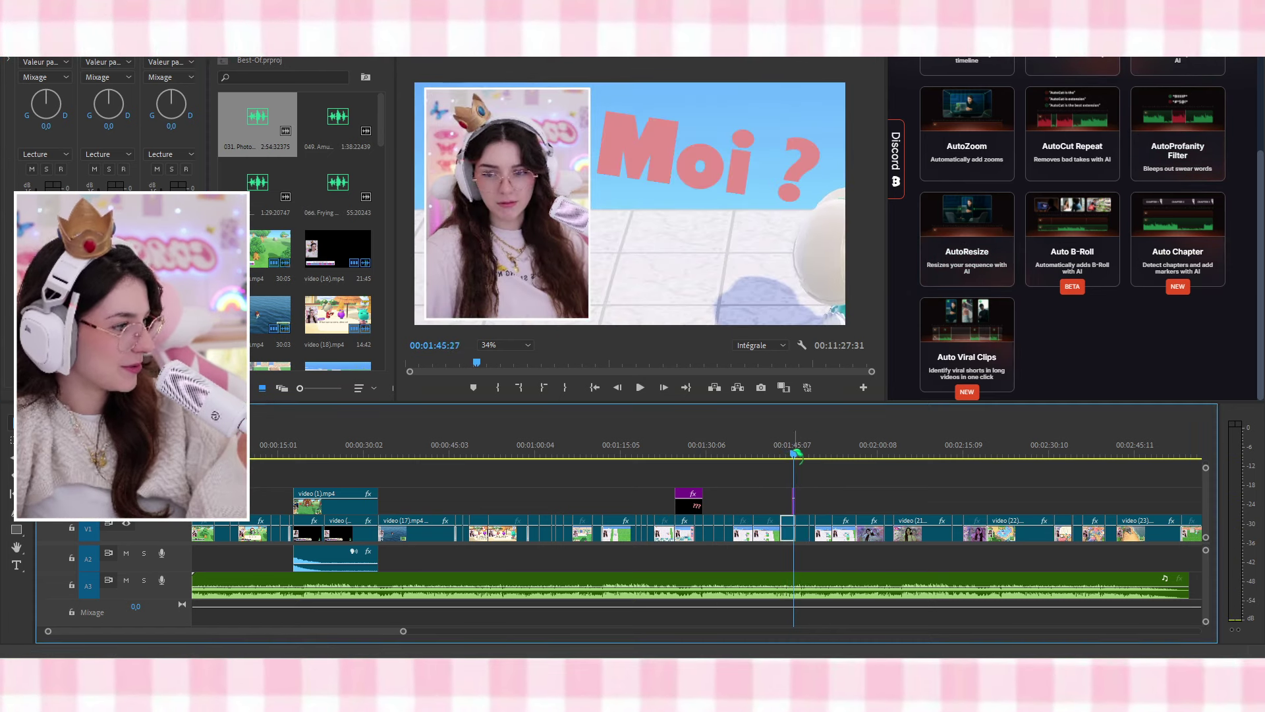
double_click(649, 165)
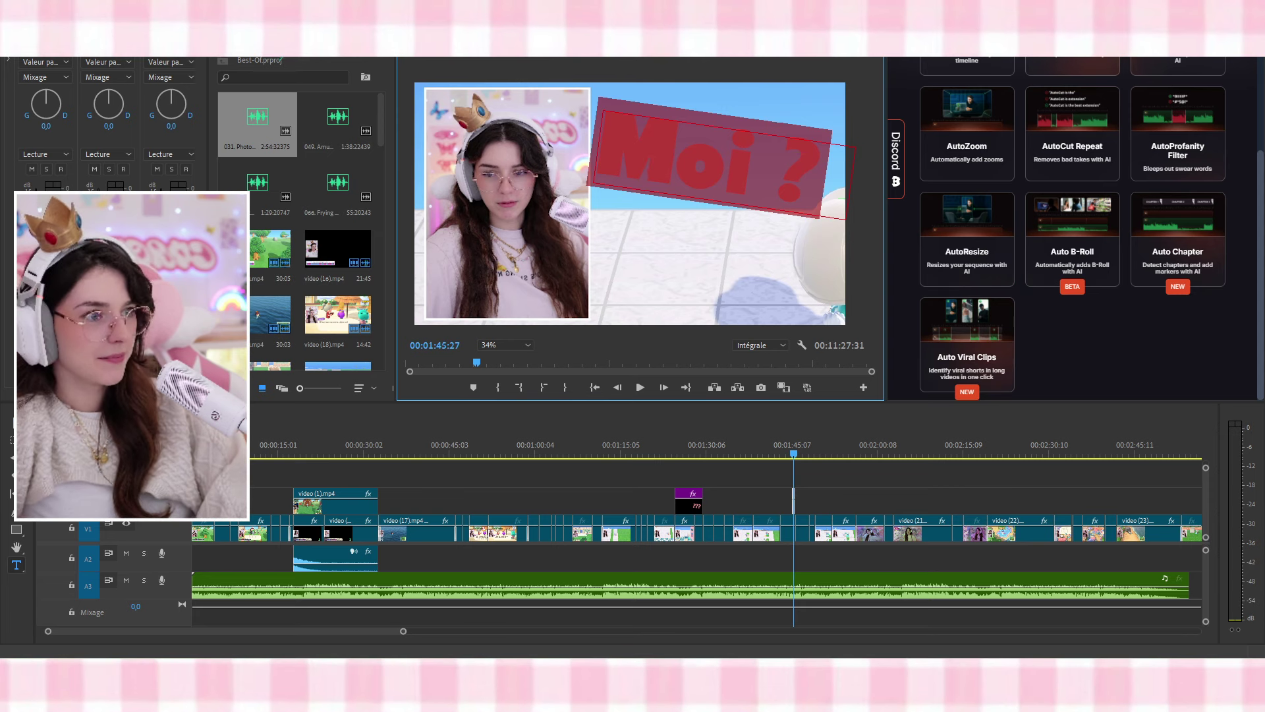
click(279, 53)
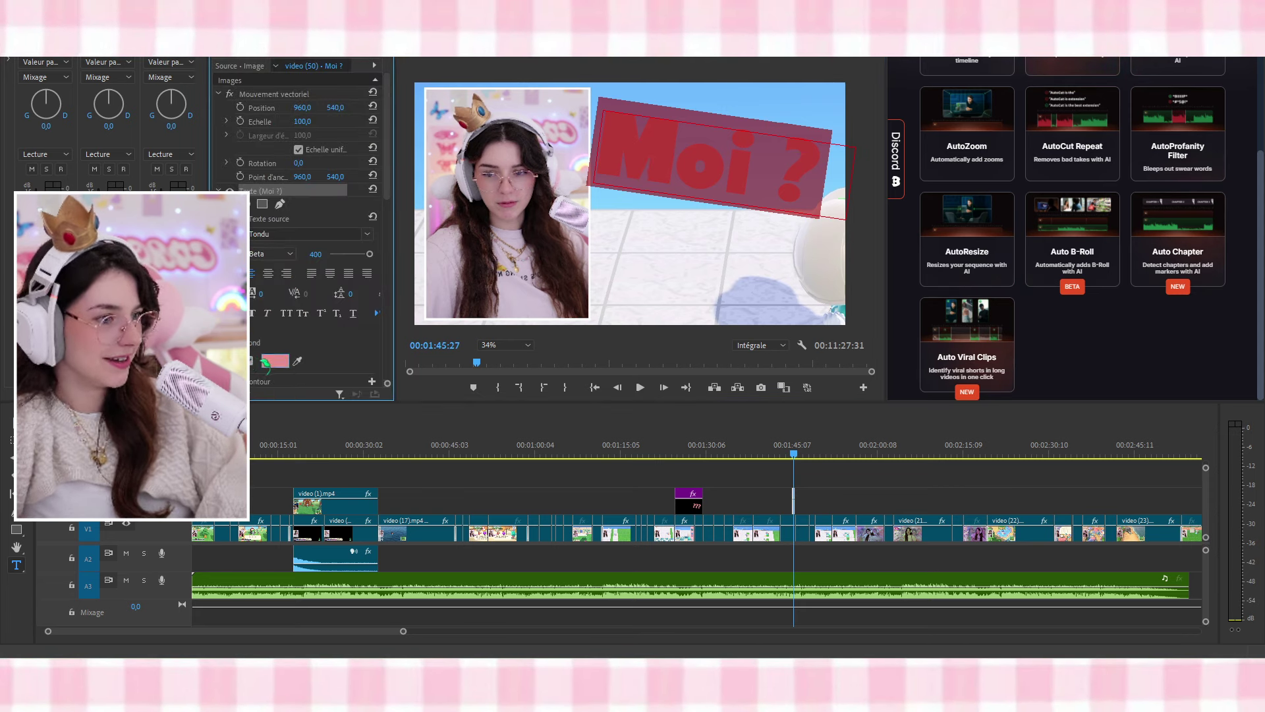
click(273, 360)
click(472, 245)
click(756, 223)
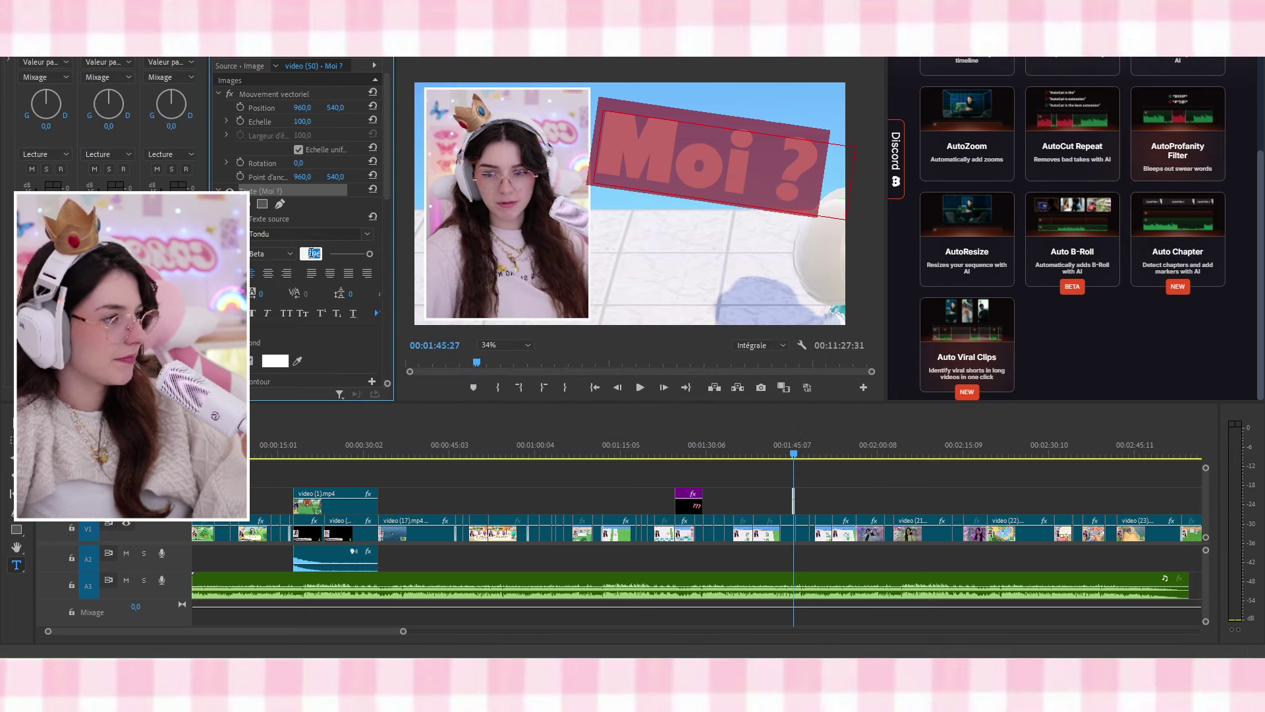
Set the font size of the "Moi ?" title to 378 and shift the title slightly right and up in the frame
key(Down)
key(Down)
key(Down)
key(Down)
key(Down)
key(Down)
key(Down)
key(Down)
key(Down)
key(Down)
key(Down)
key(Down)
key(Down)
key(Down)
key(Down)
click(13, 422)
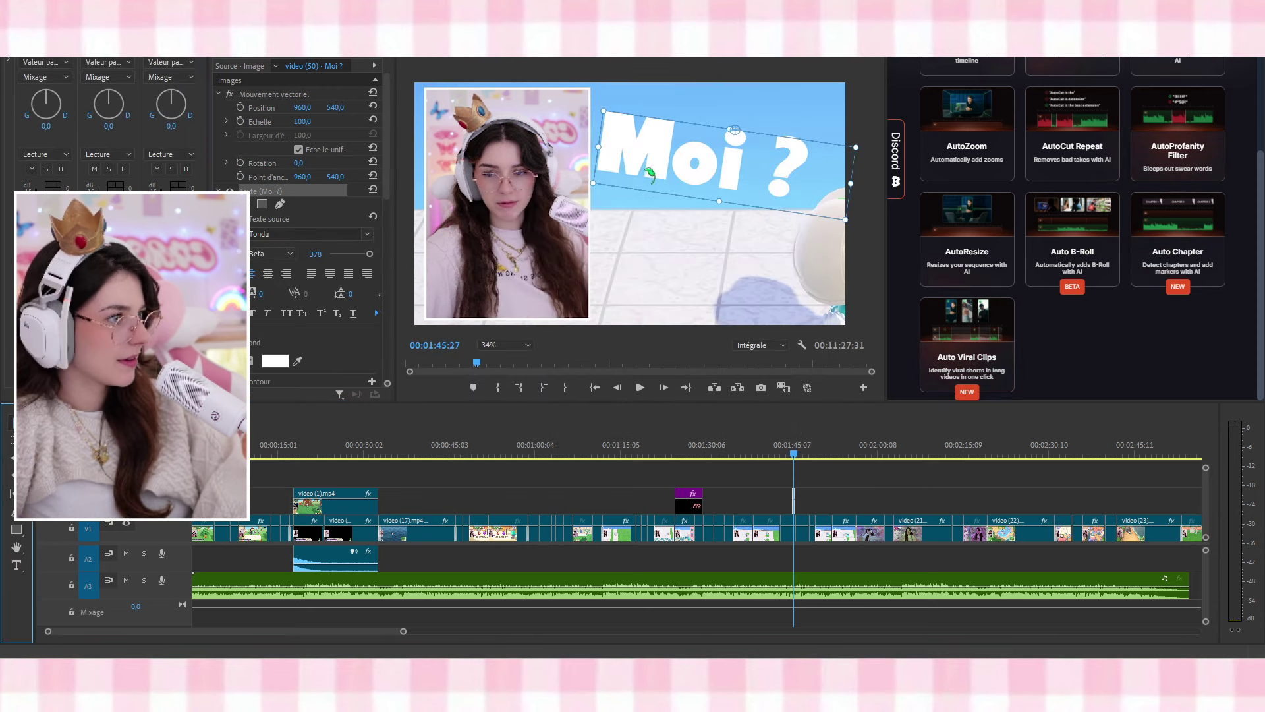
drag(669, 161, 684, 157)
Replay from just before the title and trim the background music on track A3 to end at about 00:01:56, near the start of video (21)
drag(731, 446, 785, 444)
key(space)
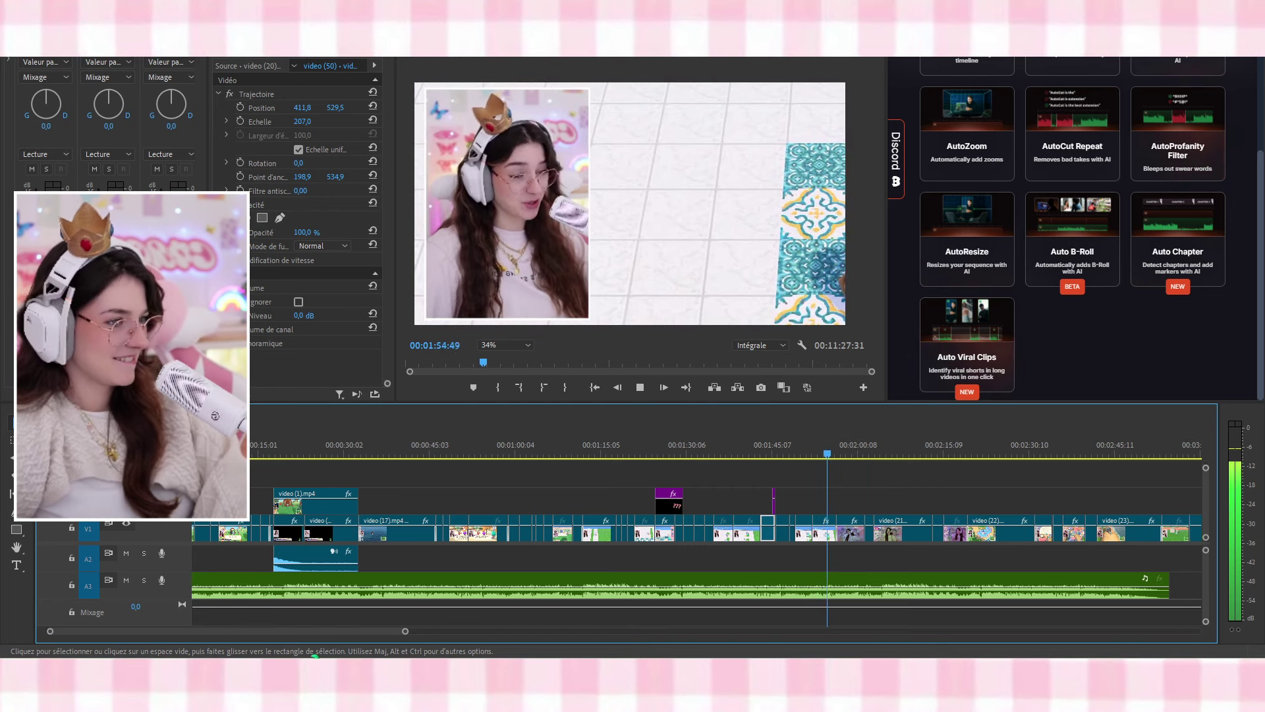
drag(403, 630, 428, 631)
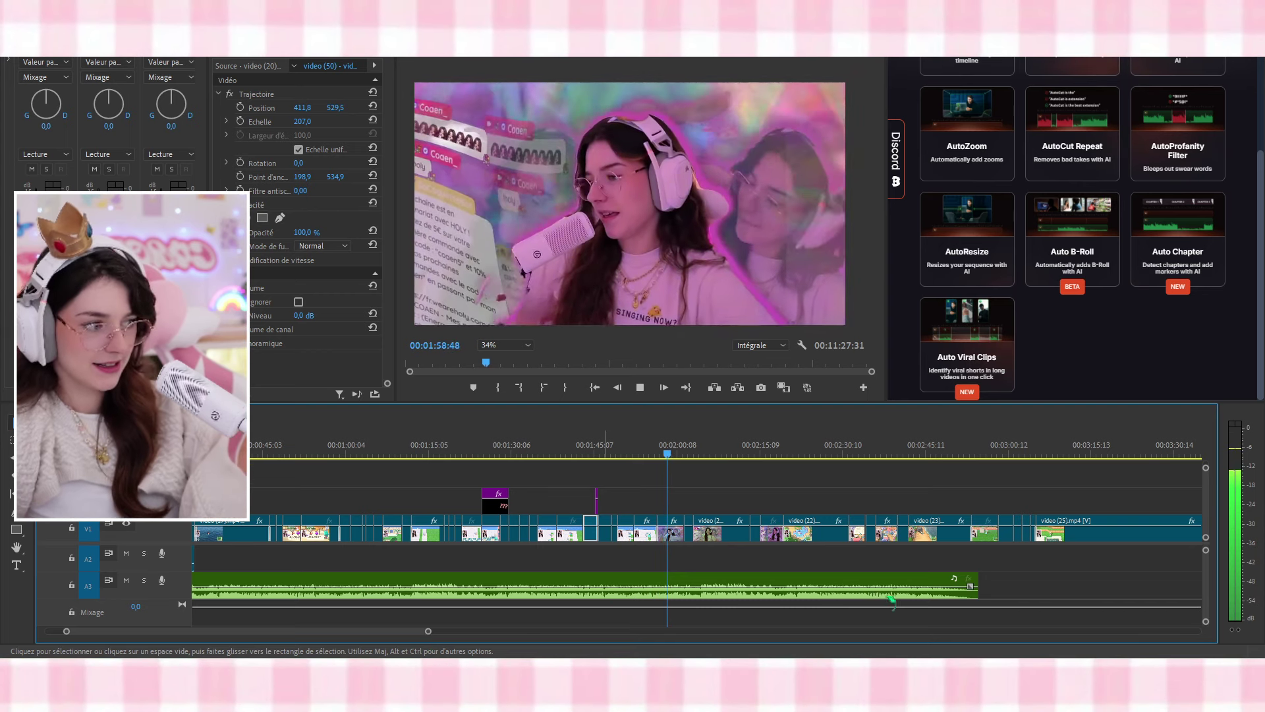
drag(978, 587, 655, 588)
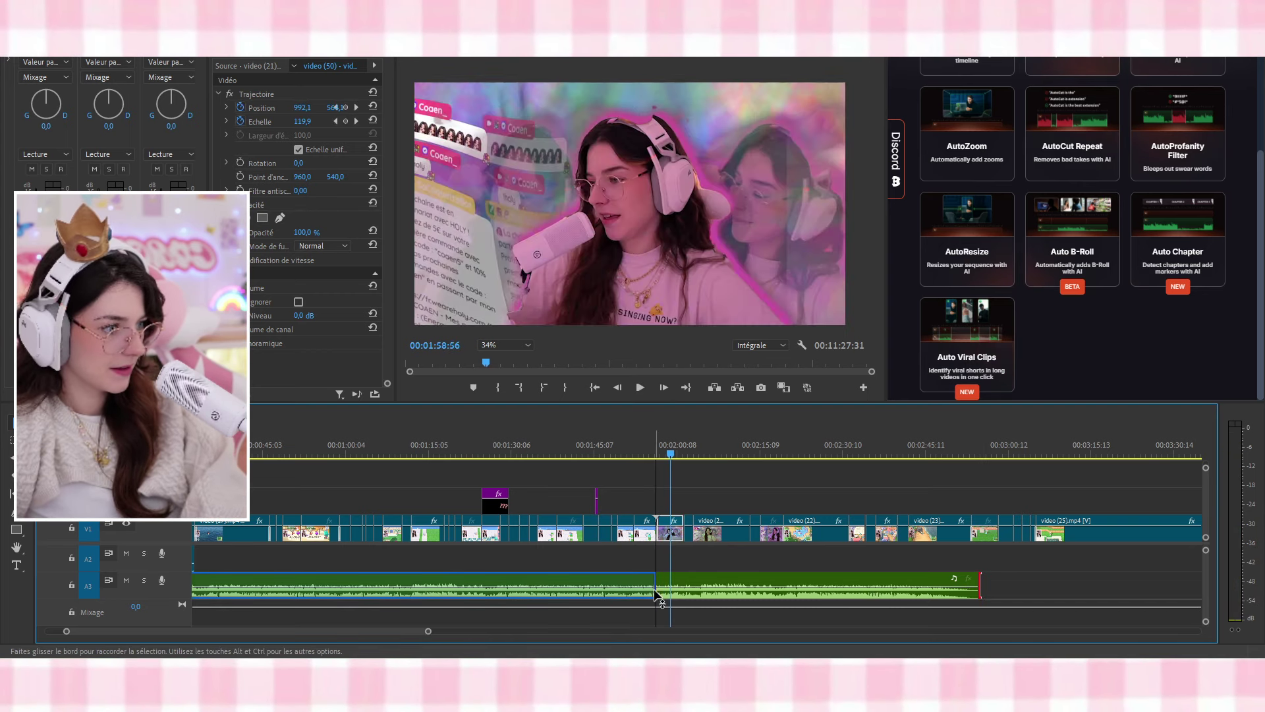
Add a fade-out transition to the end of the music and lengthen it to about 1.5 seconds
click(198, 50)
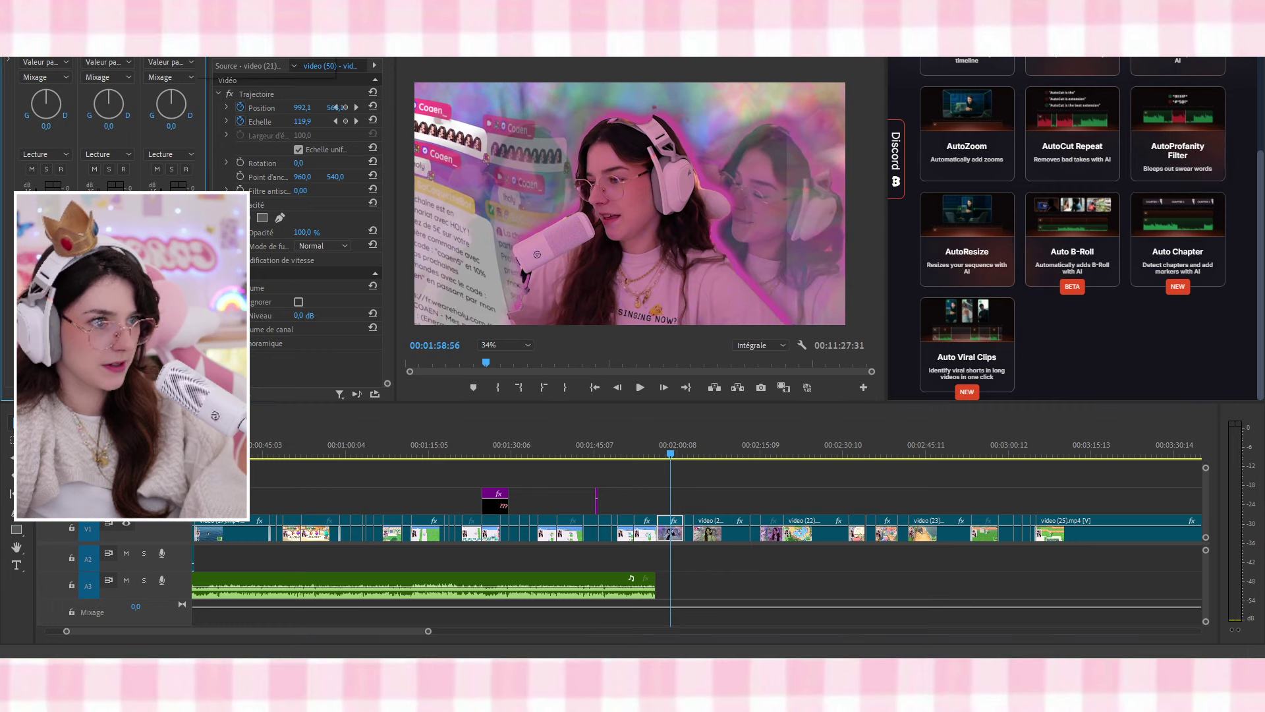
click(222, 60)
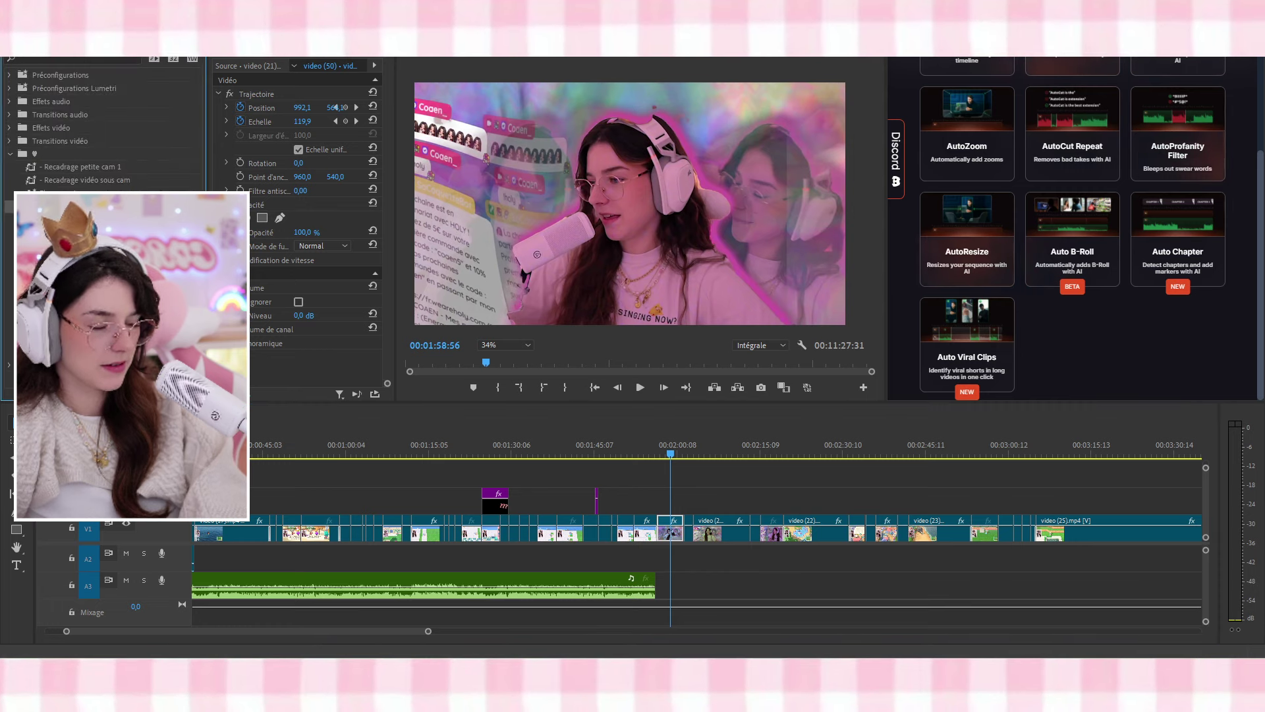
click(652, 583)
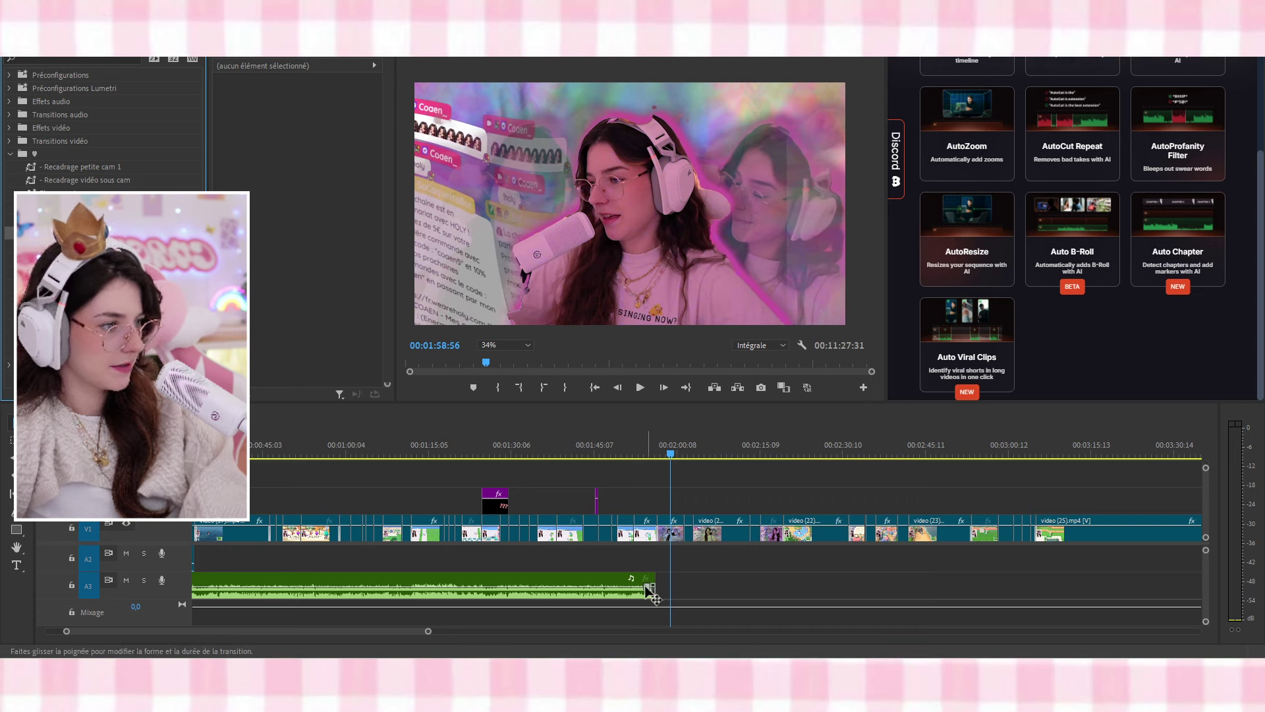
drag(646, 590, 645, 590)
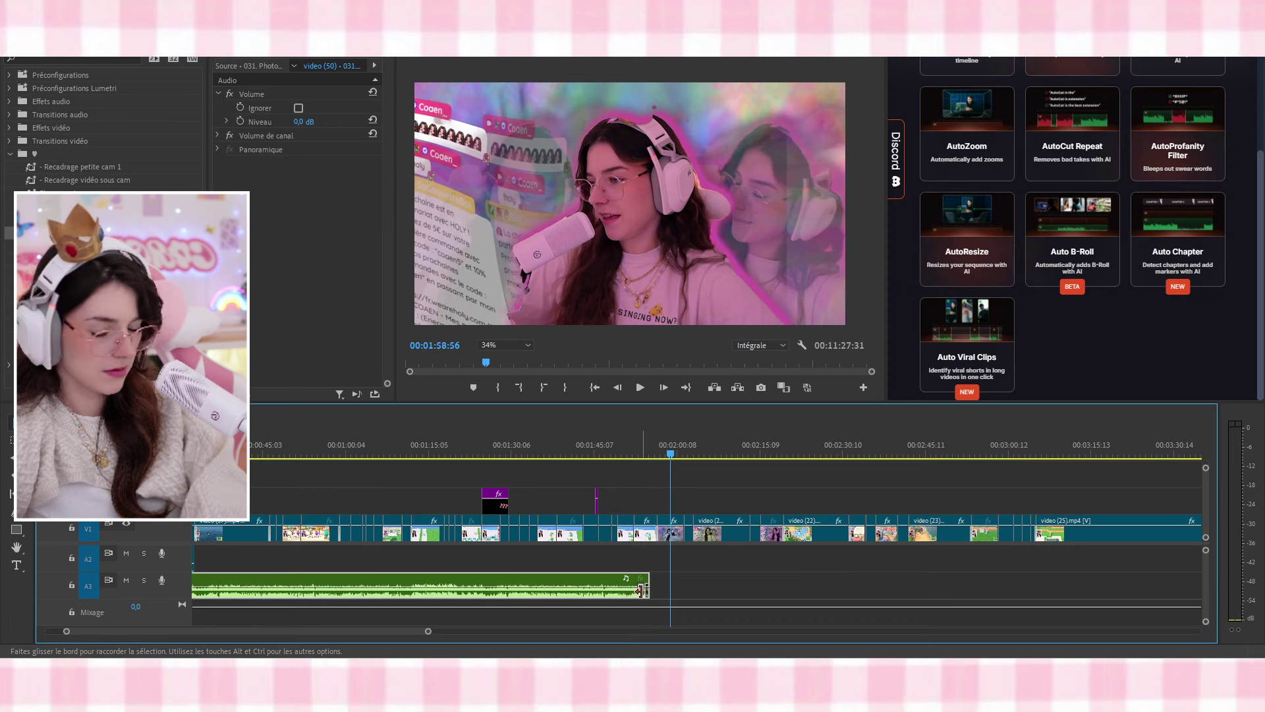
drag(418, 635, 282, 638)
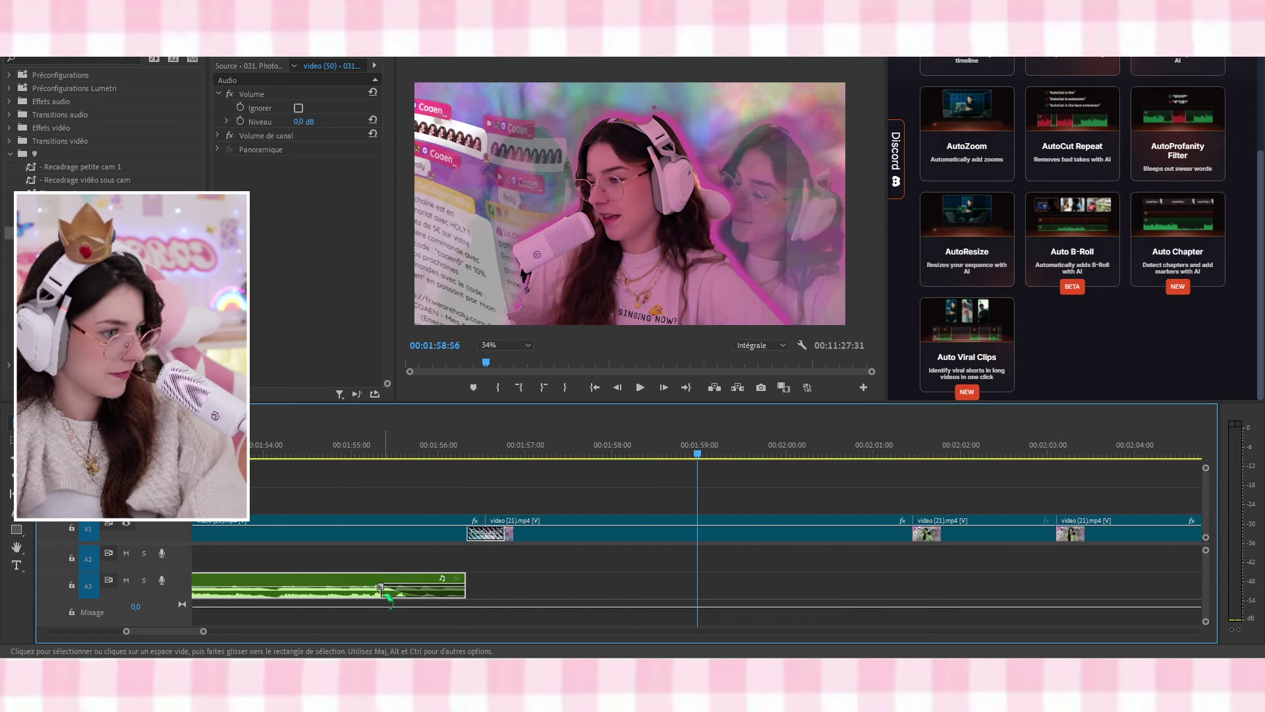
drag(382, 588, 328, 591)
Replay from about 00:01:54 and extend the faded end of the music to the start of video (21)
click(276, 451)
key(space)
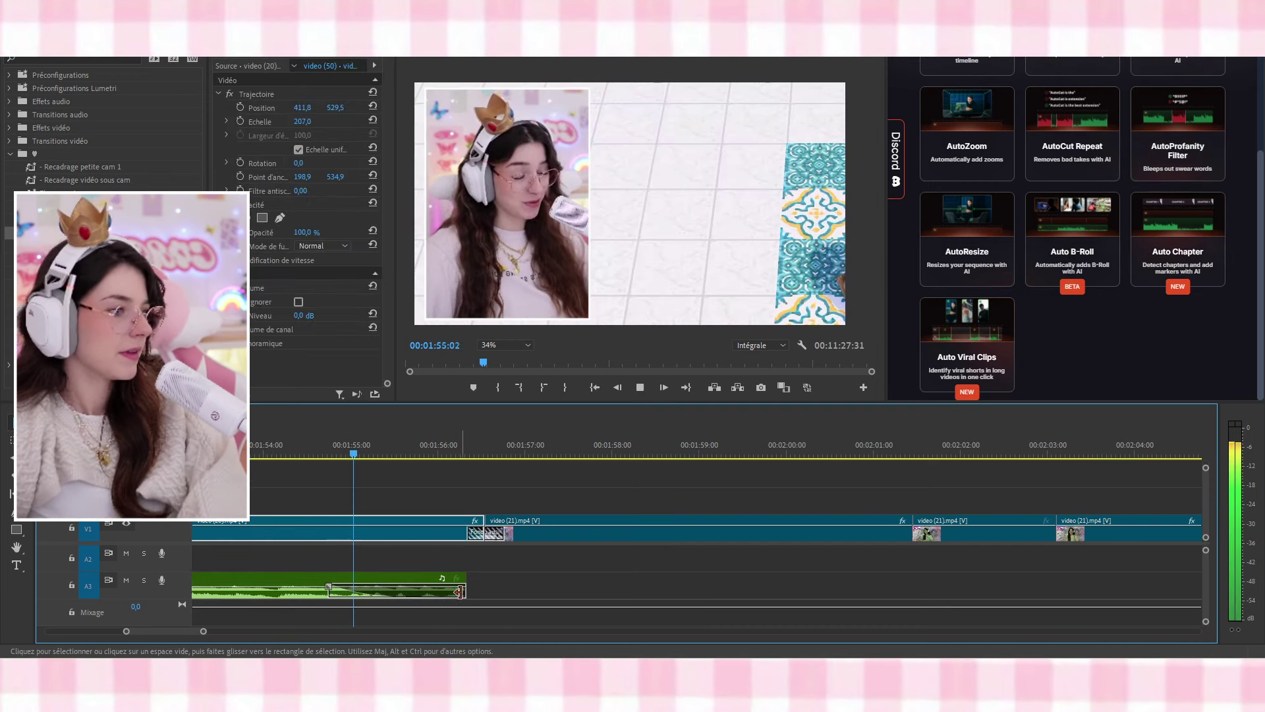
drag(460, 592, 484, 591)
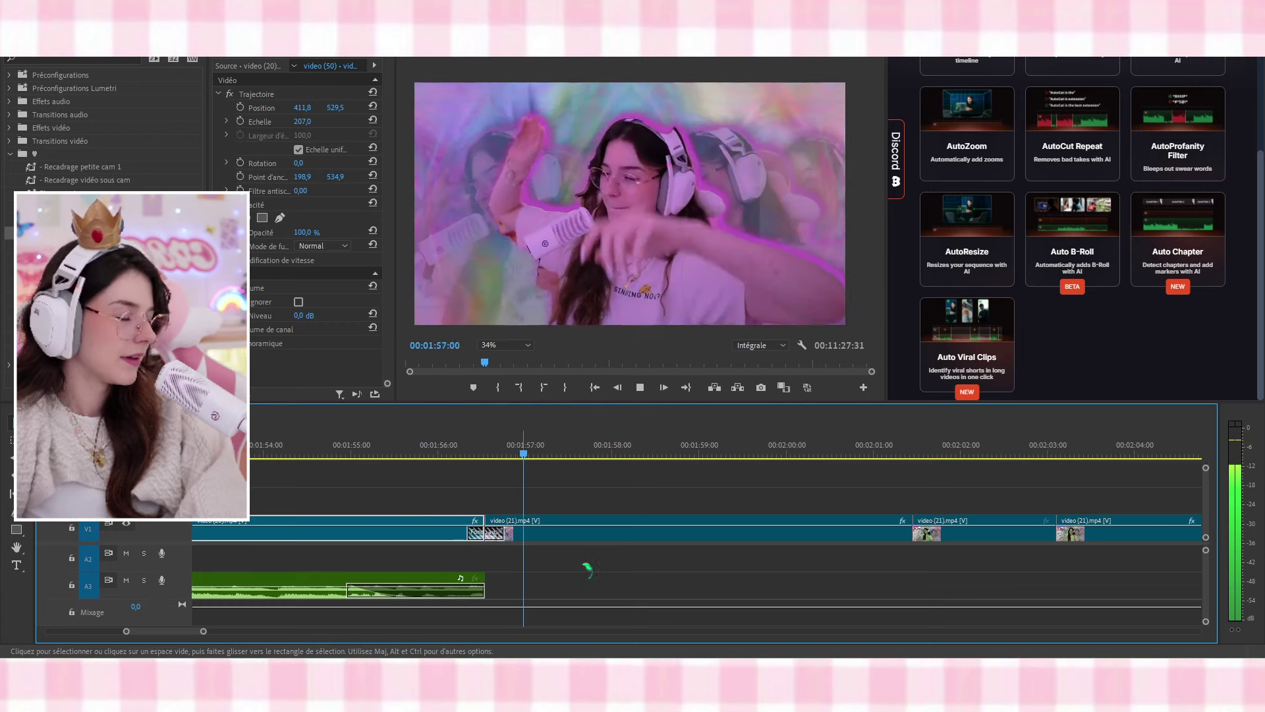
key(space)
Compare the music files in the project and place the 1:29 track on A3 at the start of video (21)
click(264, 52)
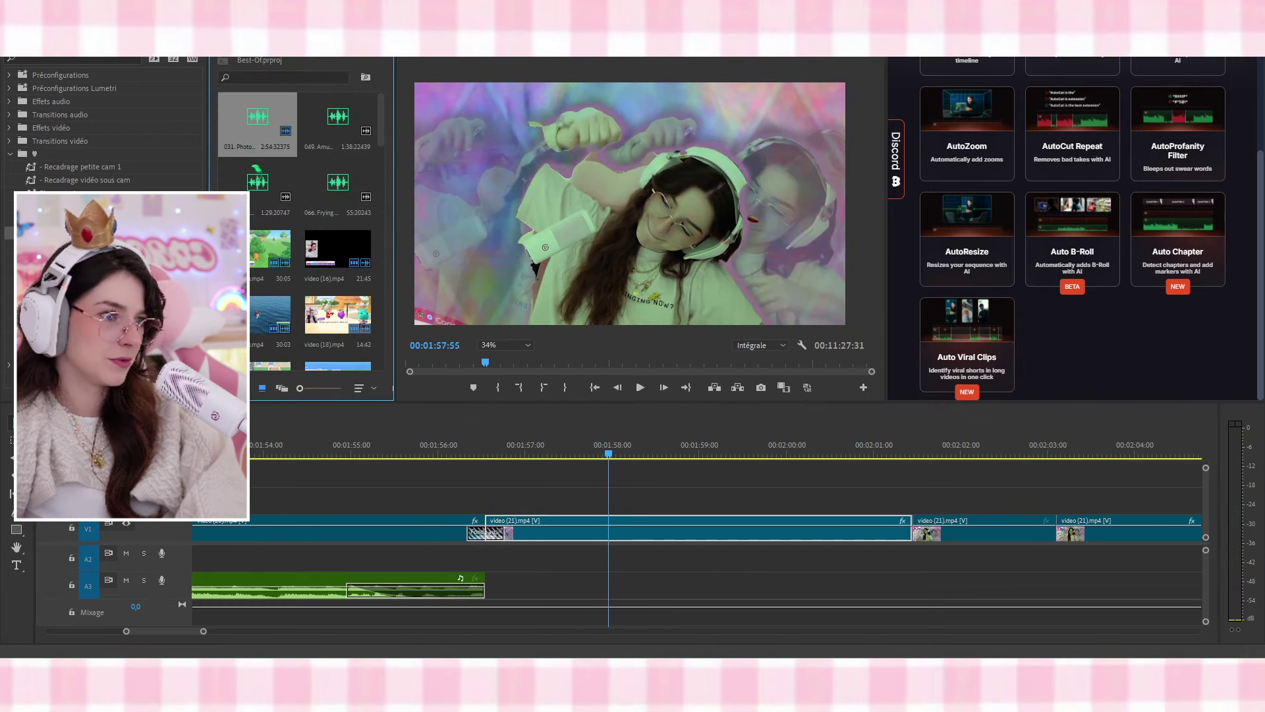
click(322, 175)
click(252, 189)
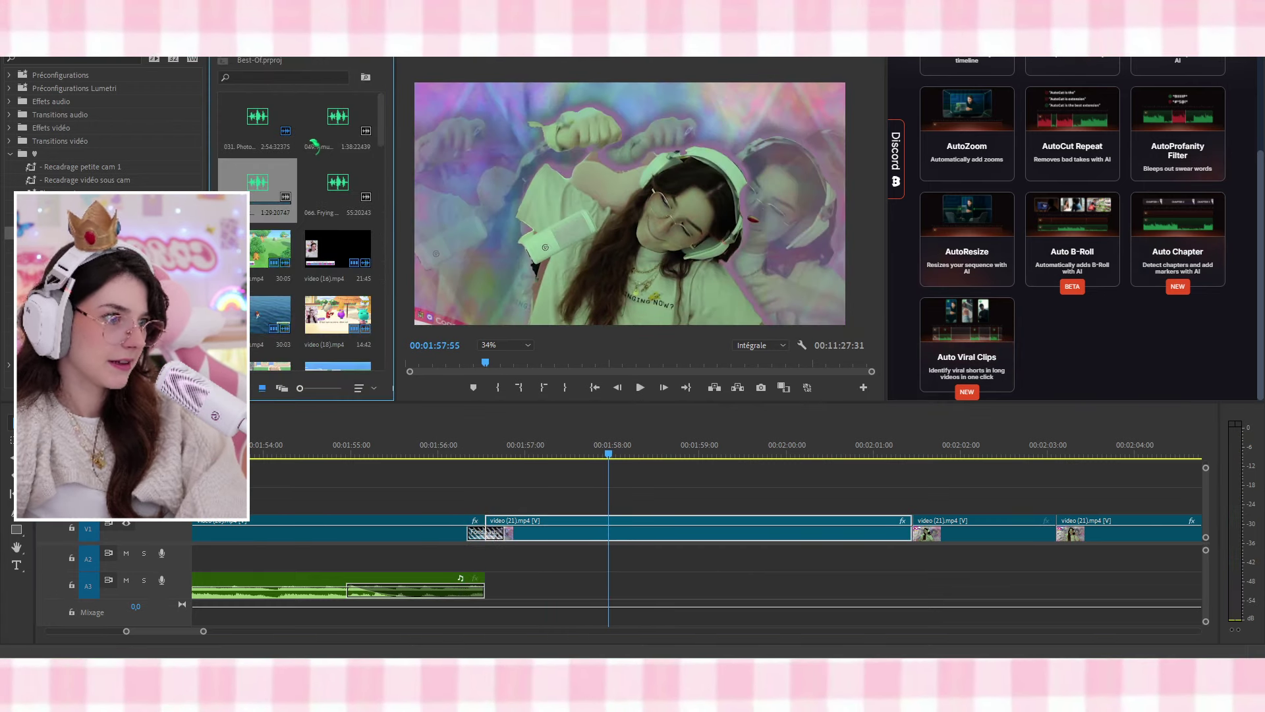
click(341, 120)
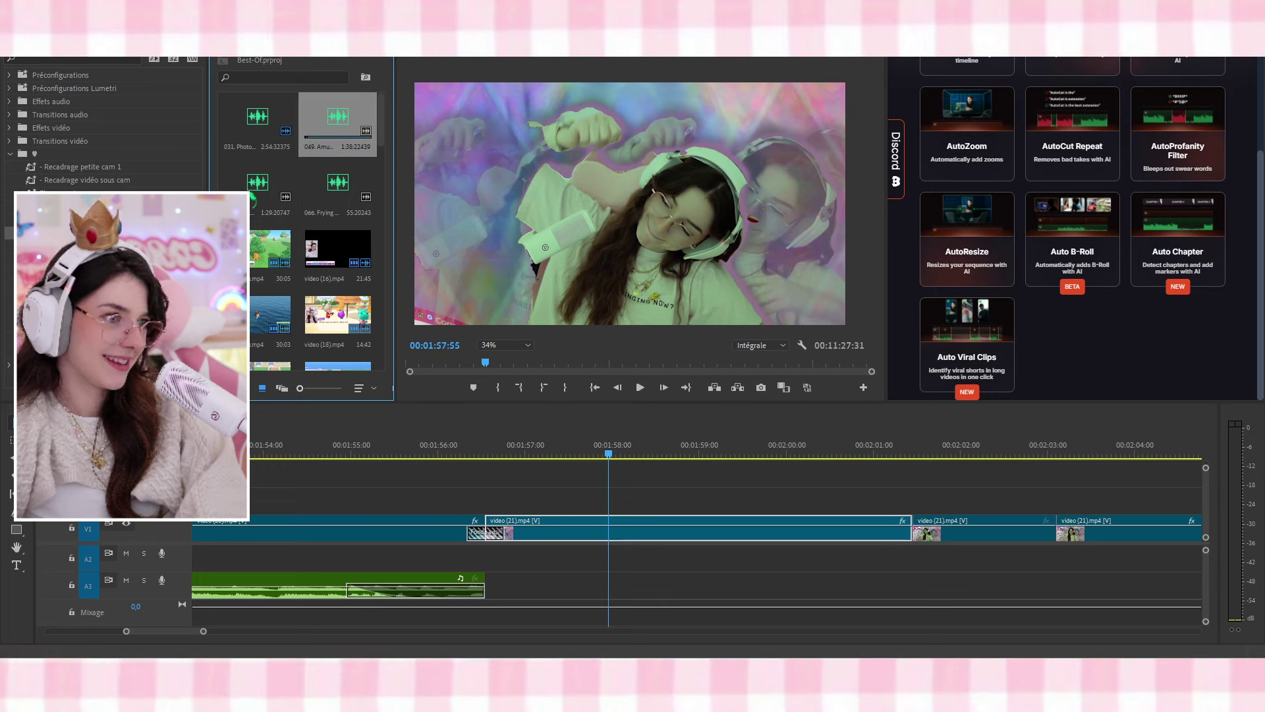
drag(261, 188, 487, 438)
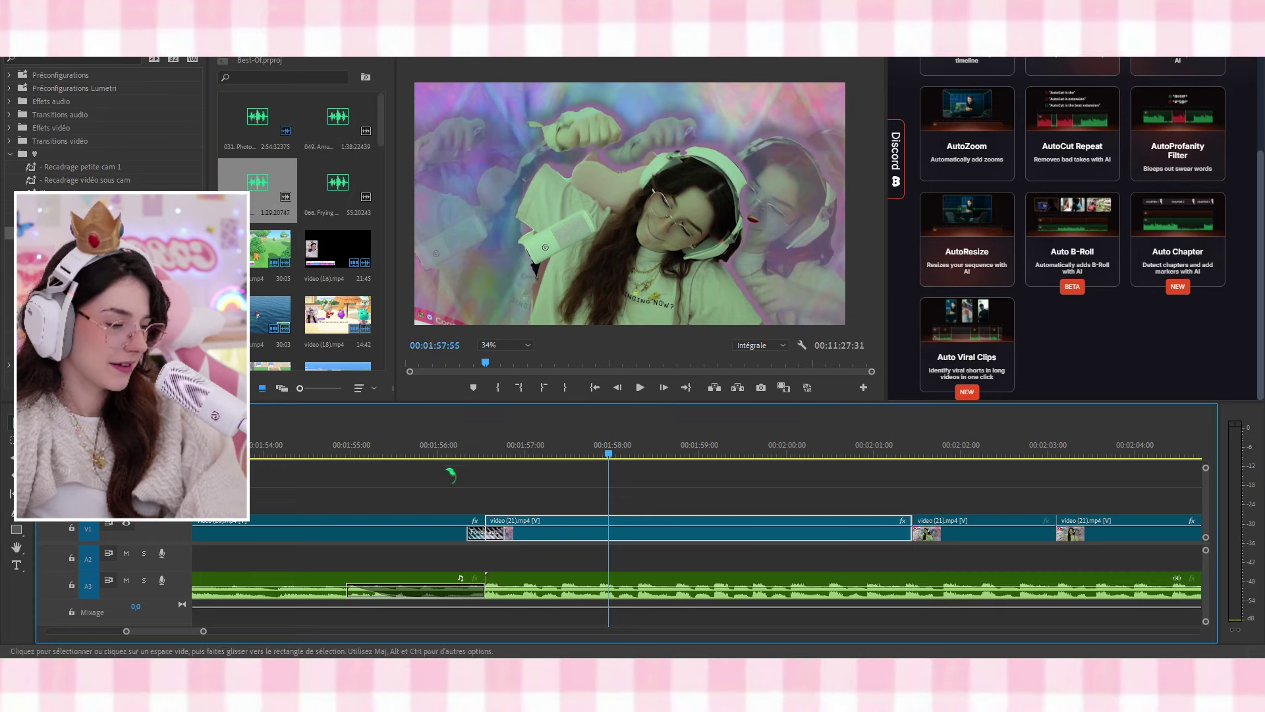
Review how the new music plays under the video (21) pieces, from about 00:01:56 towards the start of video (22)
click(464, 451)
key(space)
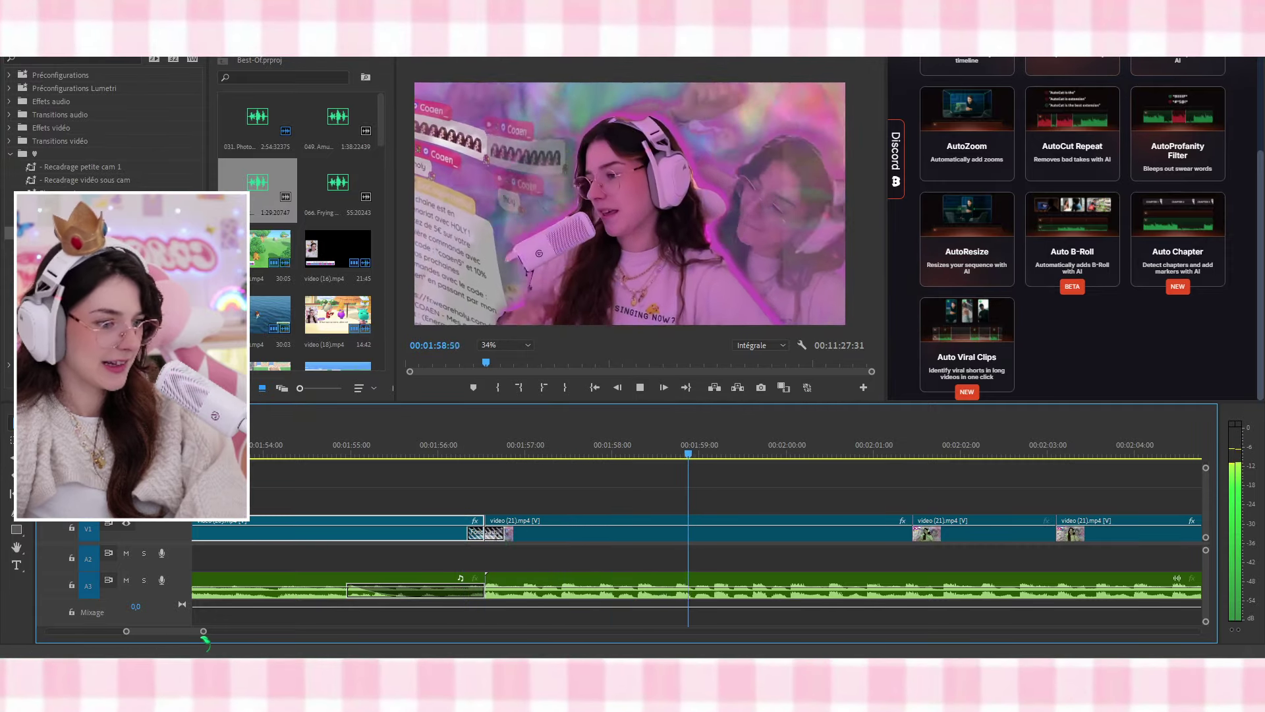
drag(203, 631, 248, 633)
scroll(524, 586, down, 3)
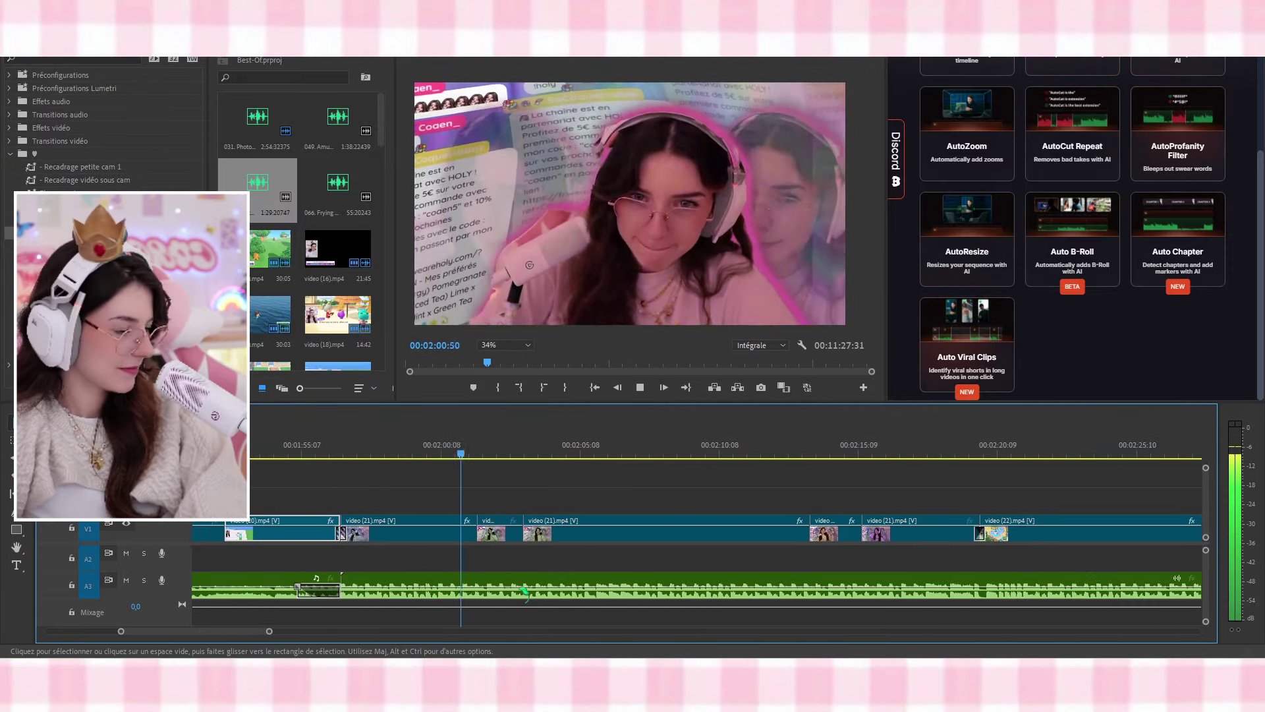
scroll(523, 592, down, 1)
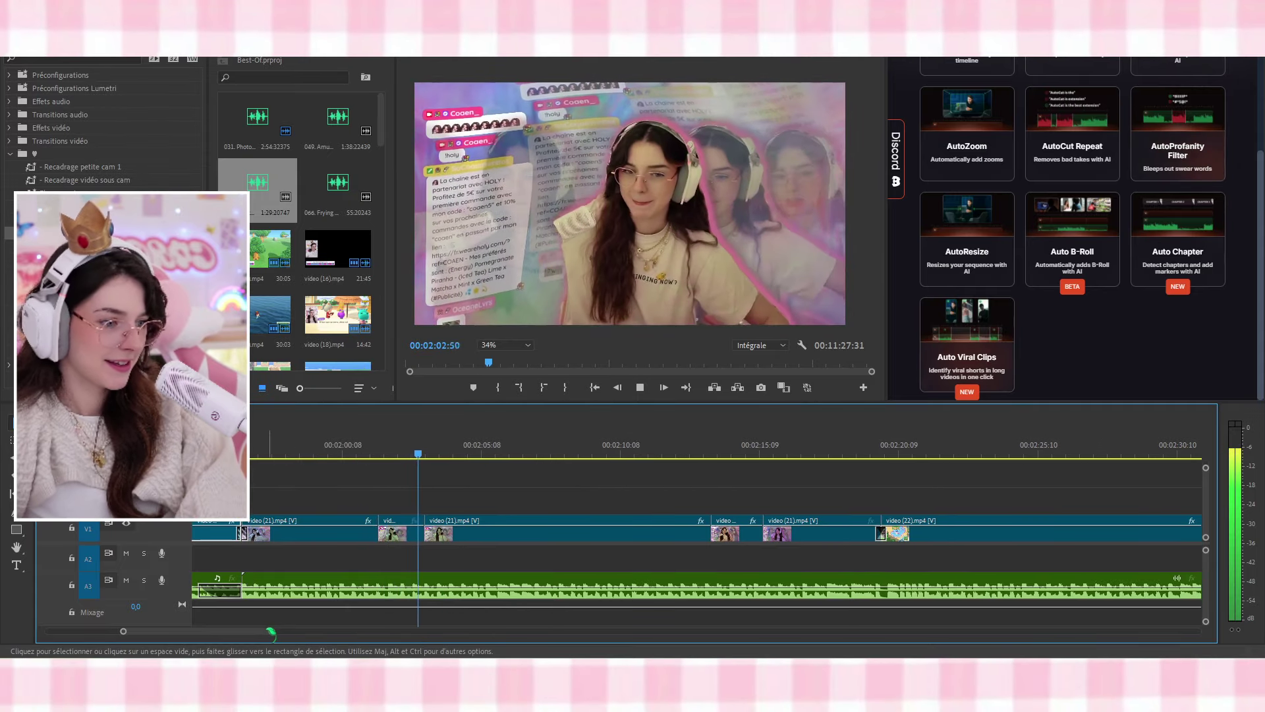
drag(270, 631, 283, 631)
scroll(684, 631, down, 2)
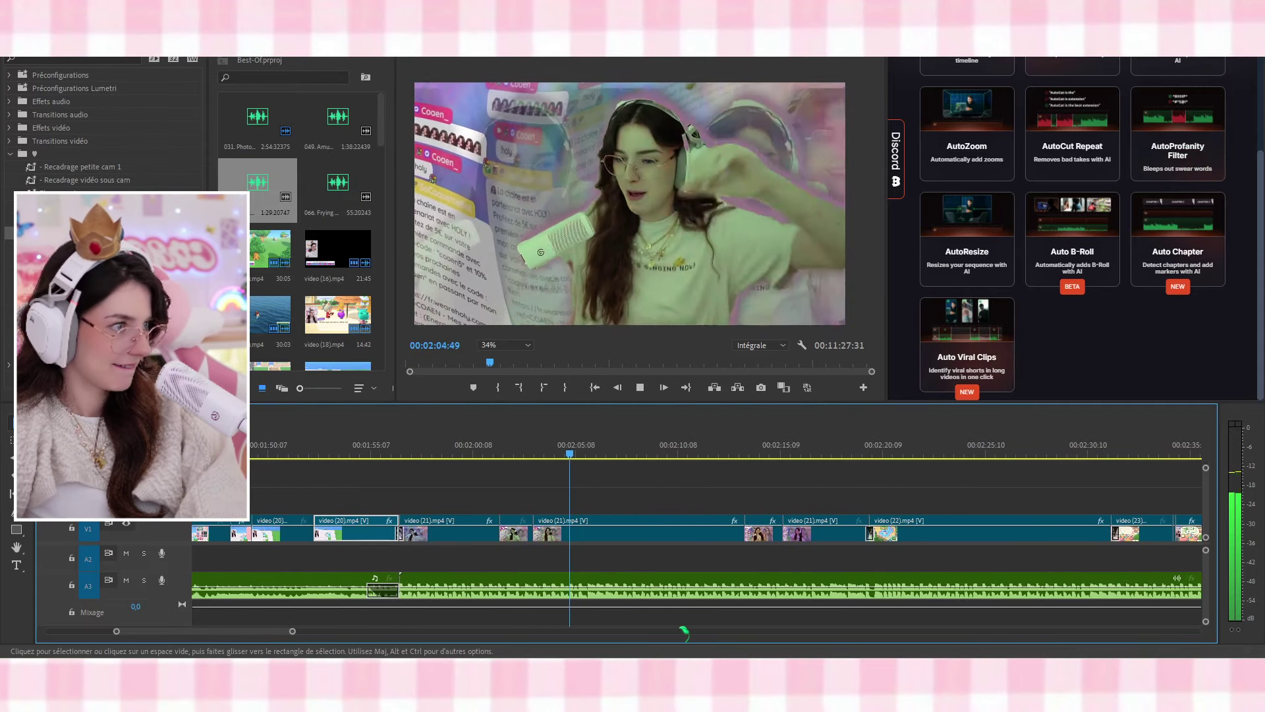
scroll(684, 631, down, 3)
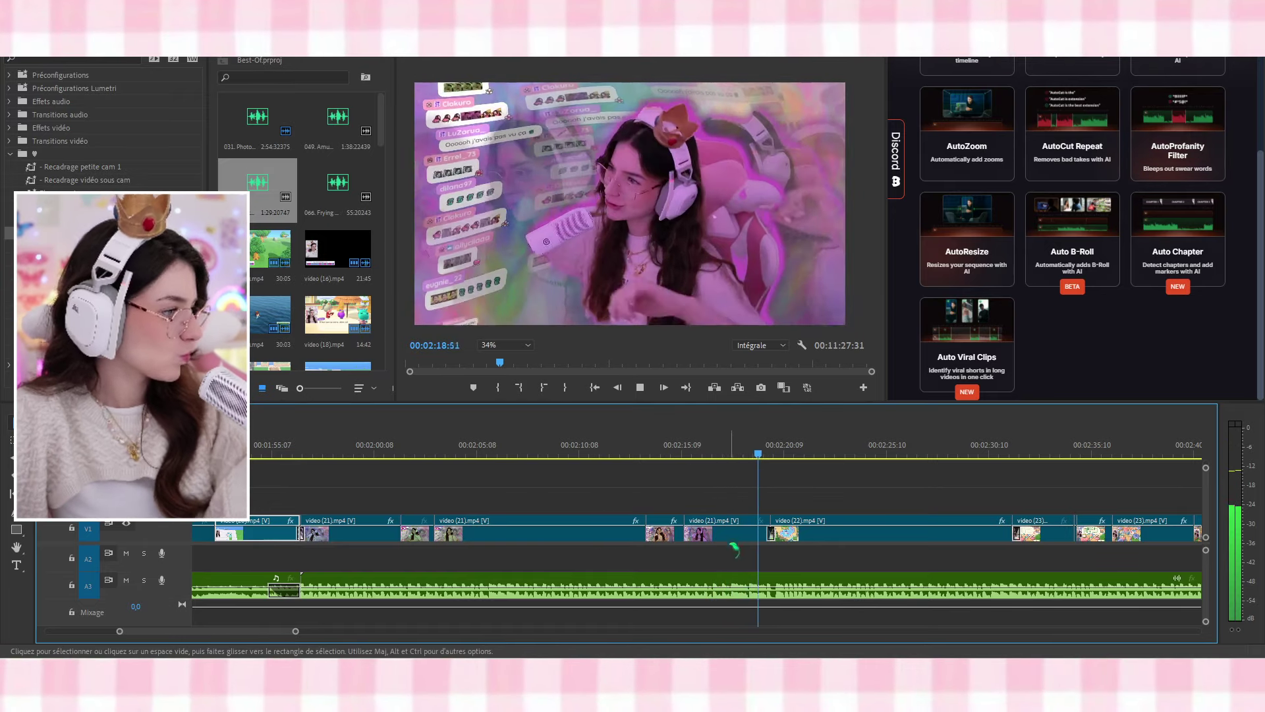
Cut the new music at 00:02:19:43, where video (22) starts, and delete the part after the cut
key(space)
key(c)
click(775, 601)
key(v)
click(814, 596)
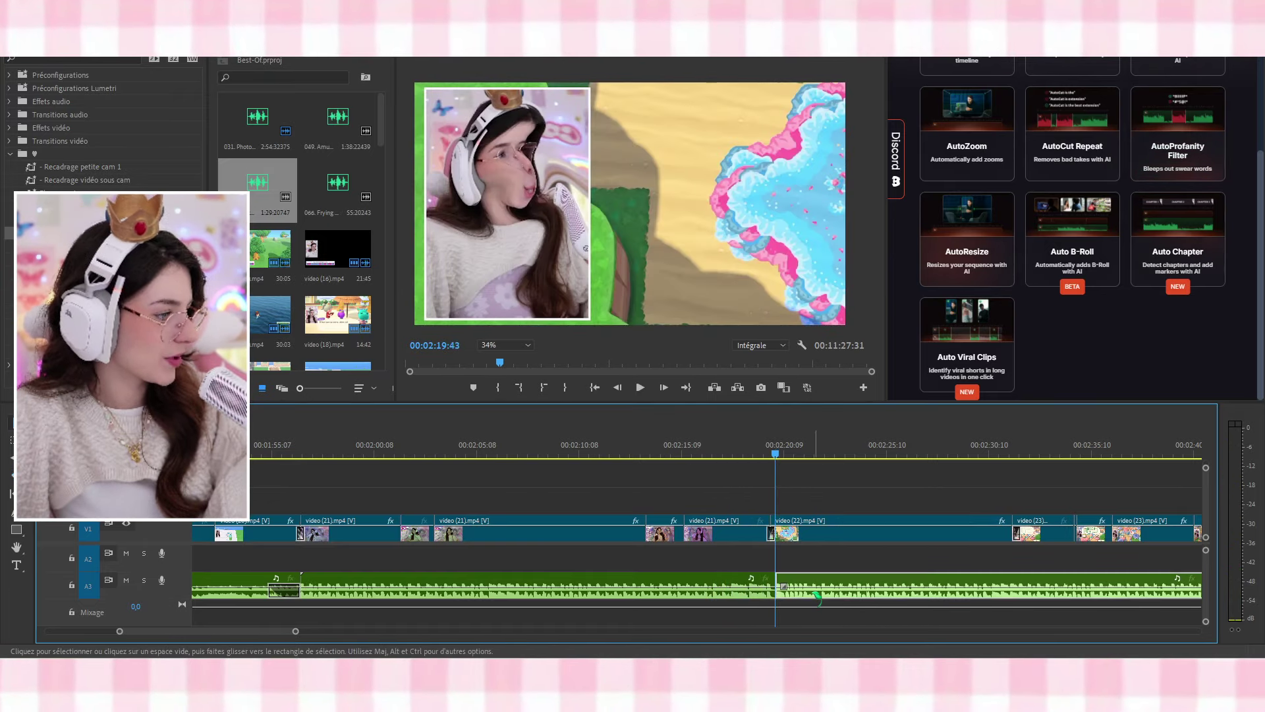
key(Delete)
Add the audio fade transition to the end of the music at 00:02:19:43 and play across the cut
drag(66, 232, 658, 540)
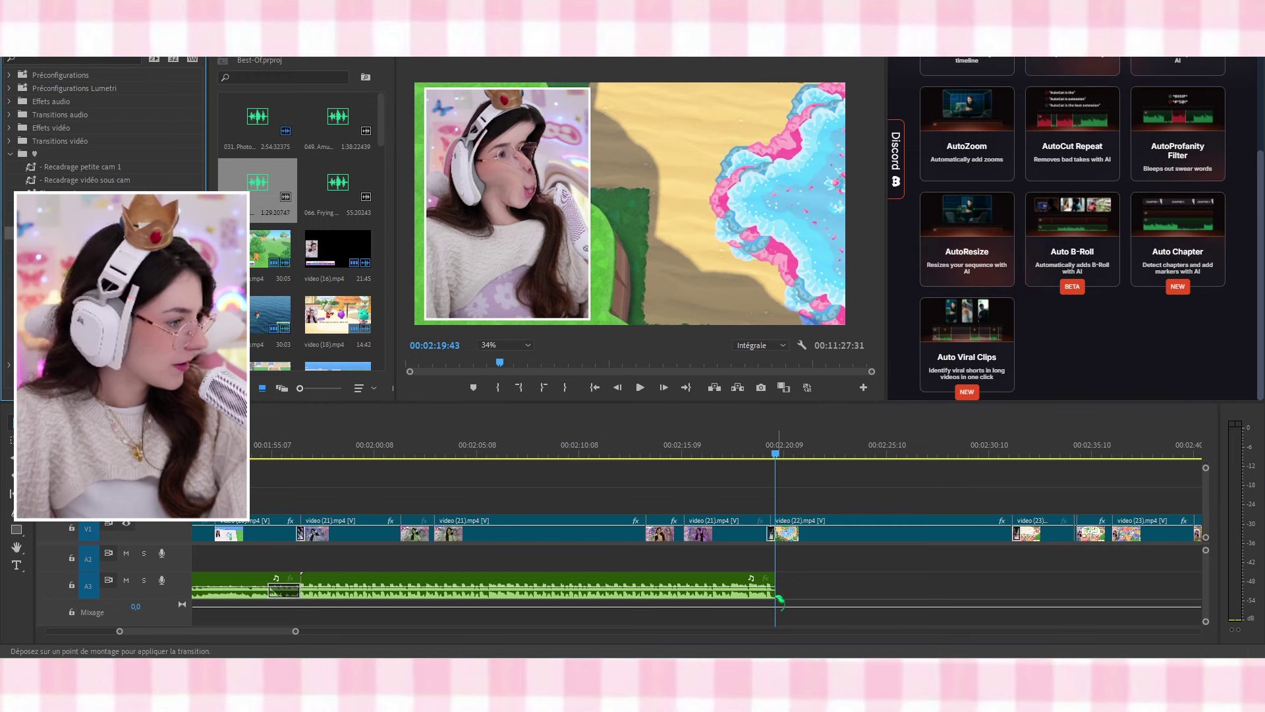
drag(765, 590, 766, 590)
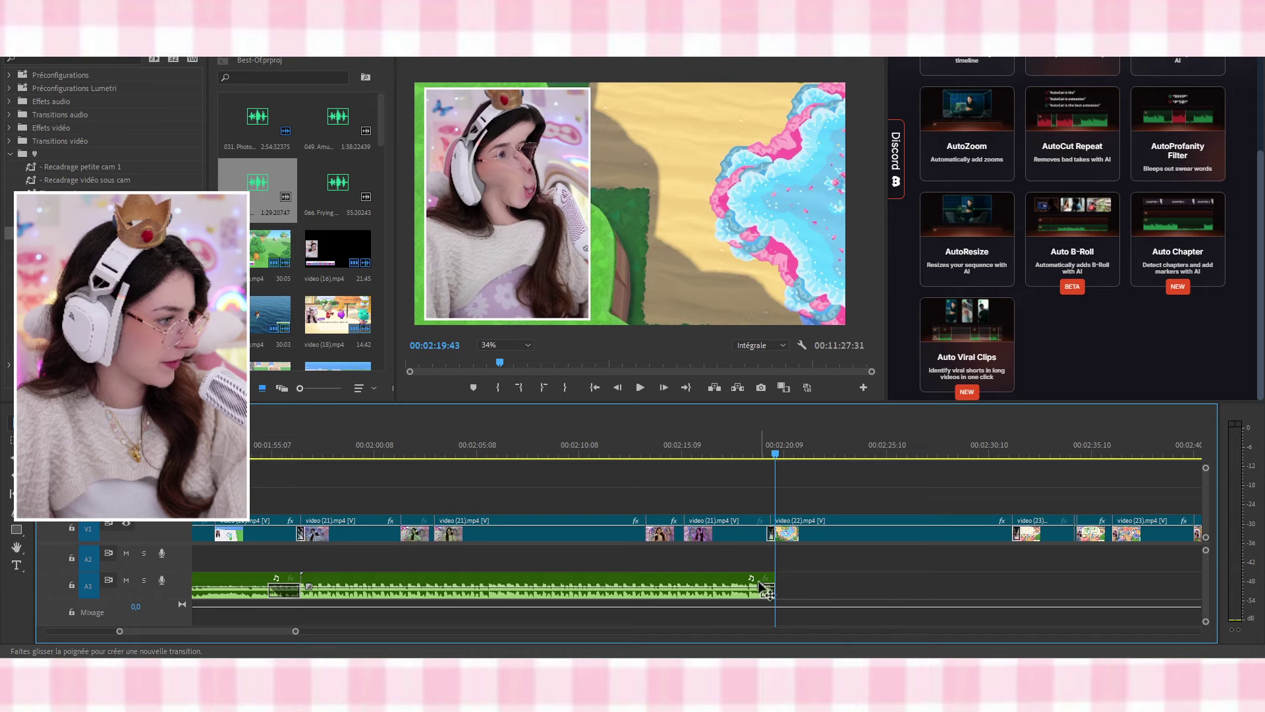
click(736, 449)
key(space)
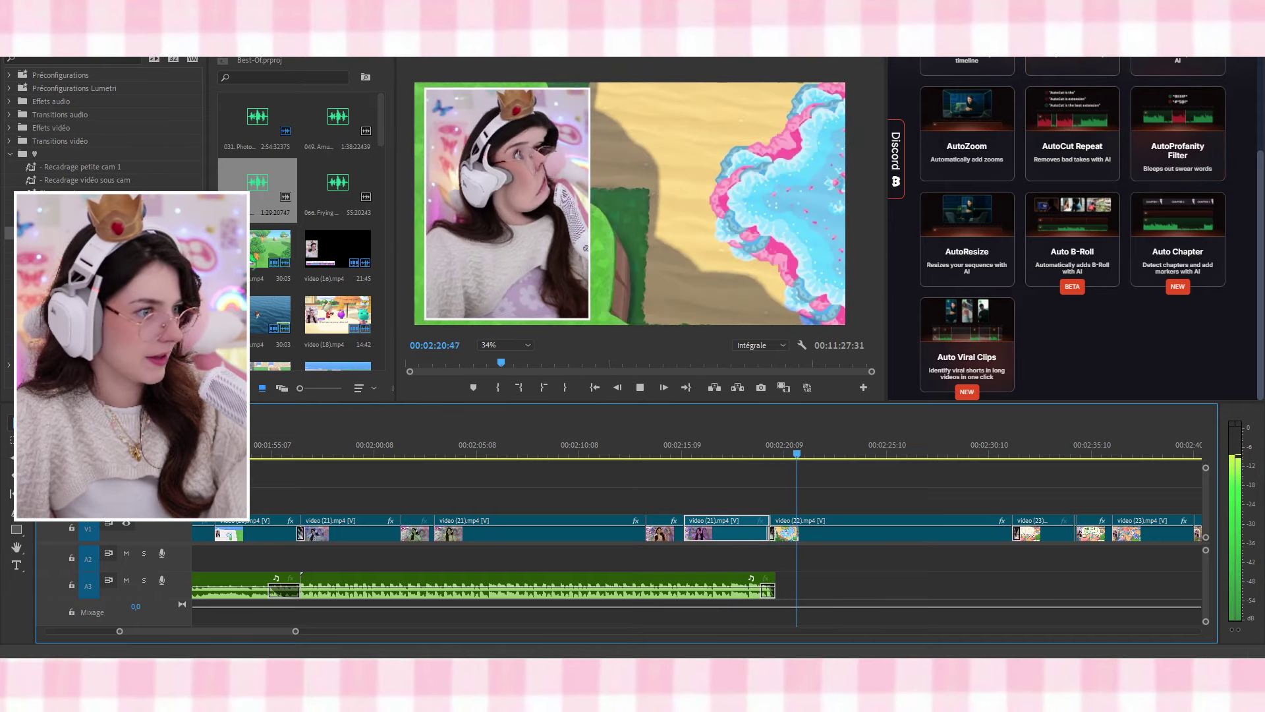
Compare the music files in the project and place the 2:54 track (031. Photo...) on A3 at the end of the previous music, under video (22)
click(317, 122)
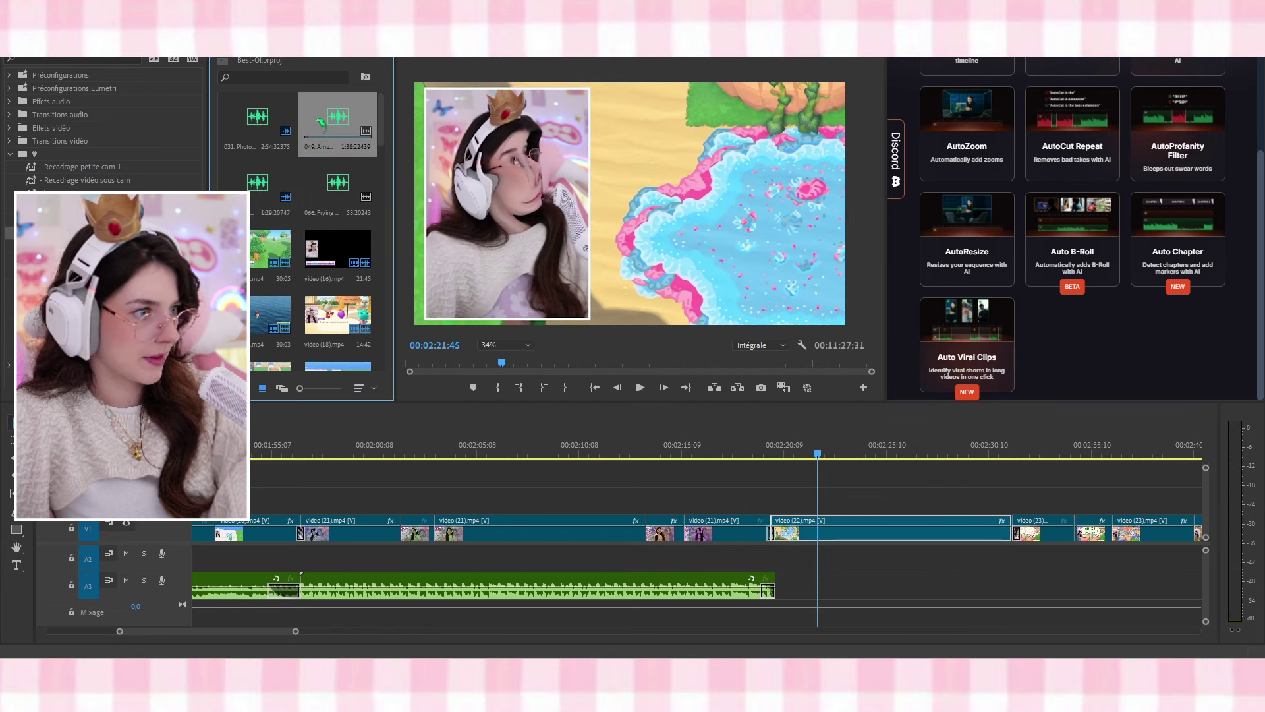
click(357, 204)
click(243, 118)
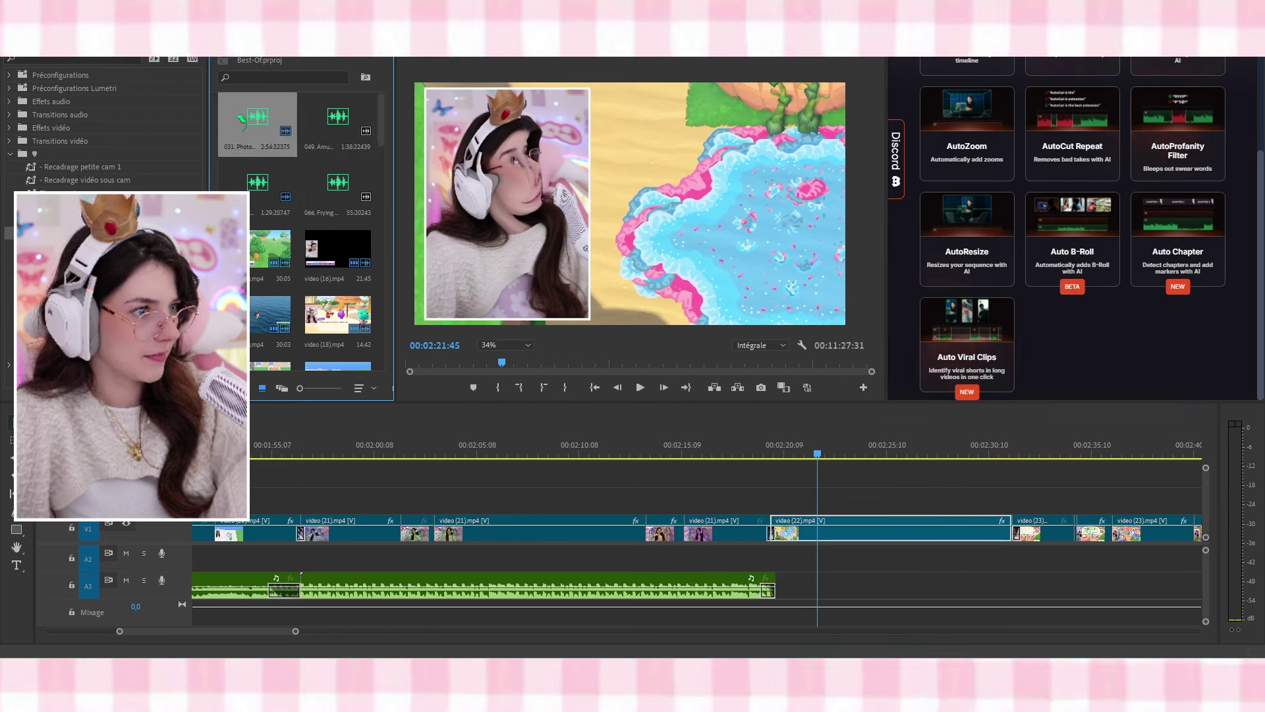
drag(253, 117, 782, 592)
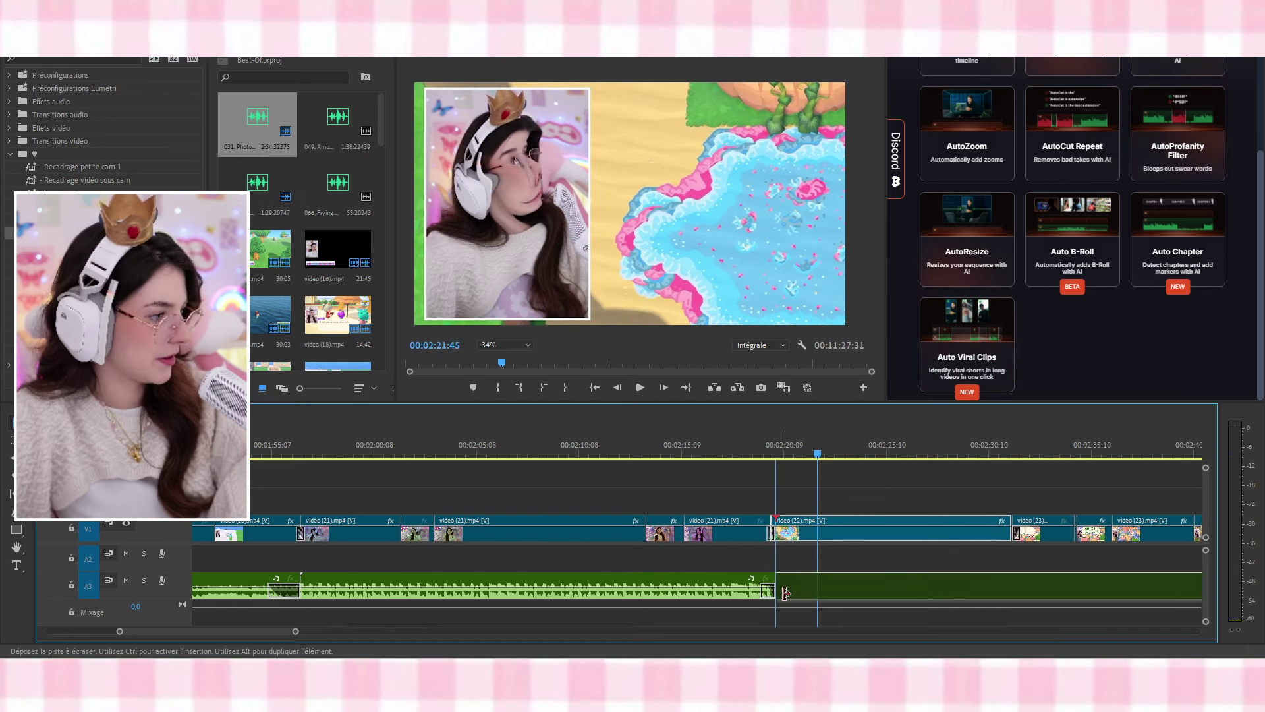
Review how the new music plays under the clips, from just before video (22) to about 00:05:19
click(756, 449)
key(space)
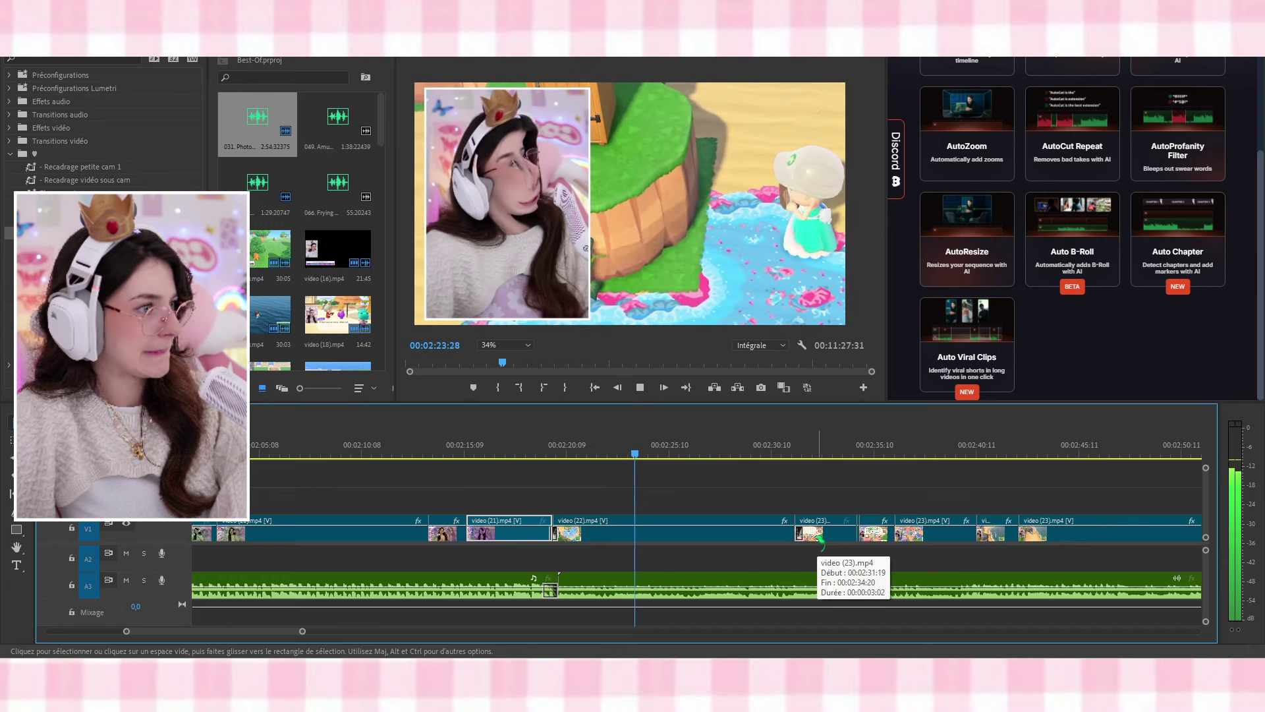
scroll(820, 539, right, 3)
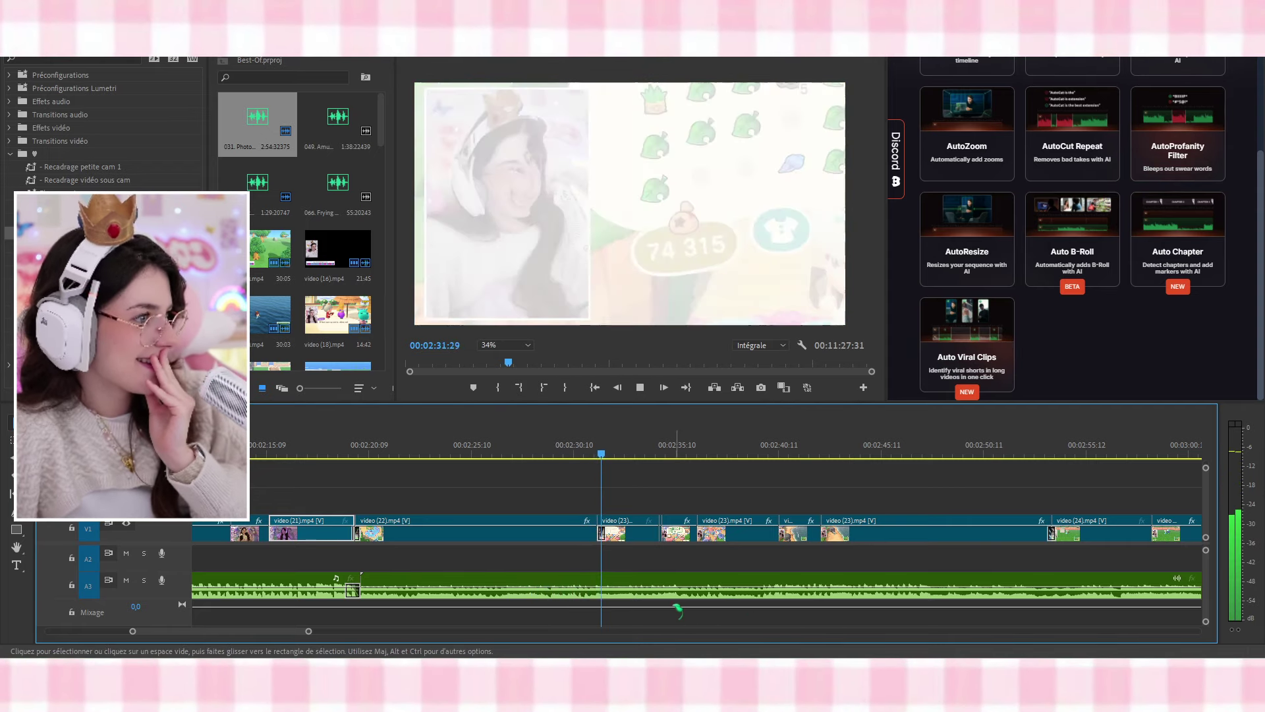
scroll(631, 527, right, 2)
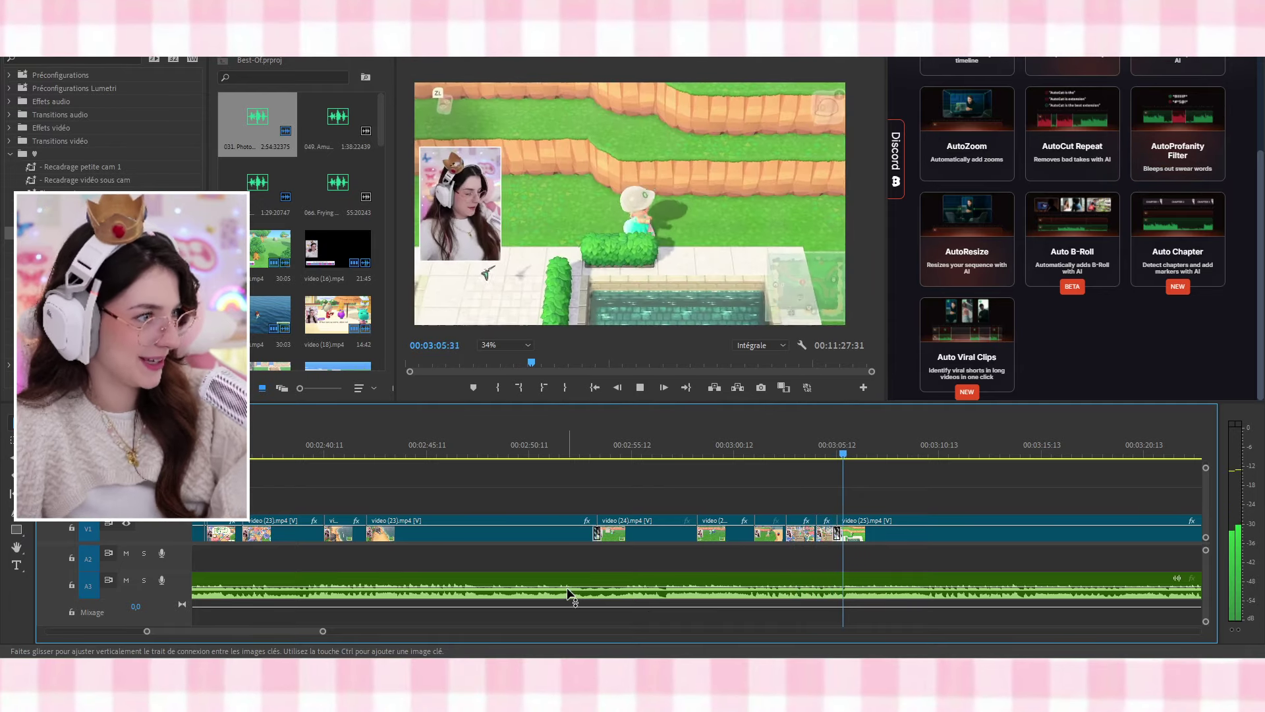
scroll(569, 606, down, 5)
scroll(446, 586, right, 3)
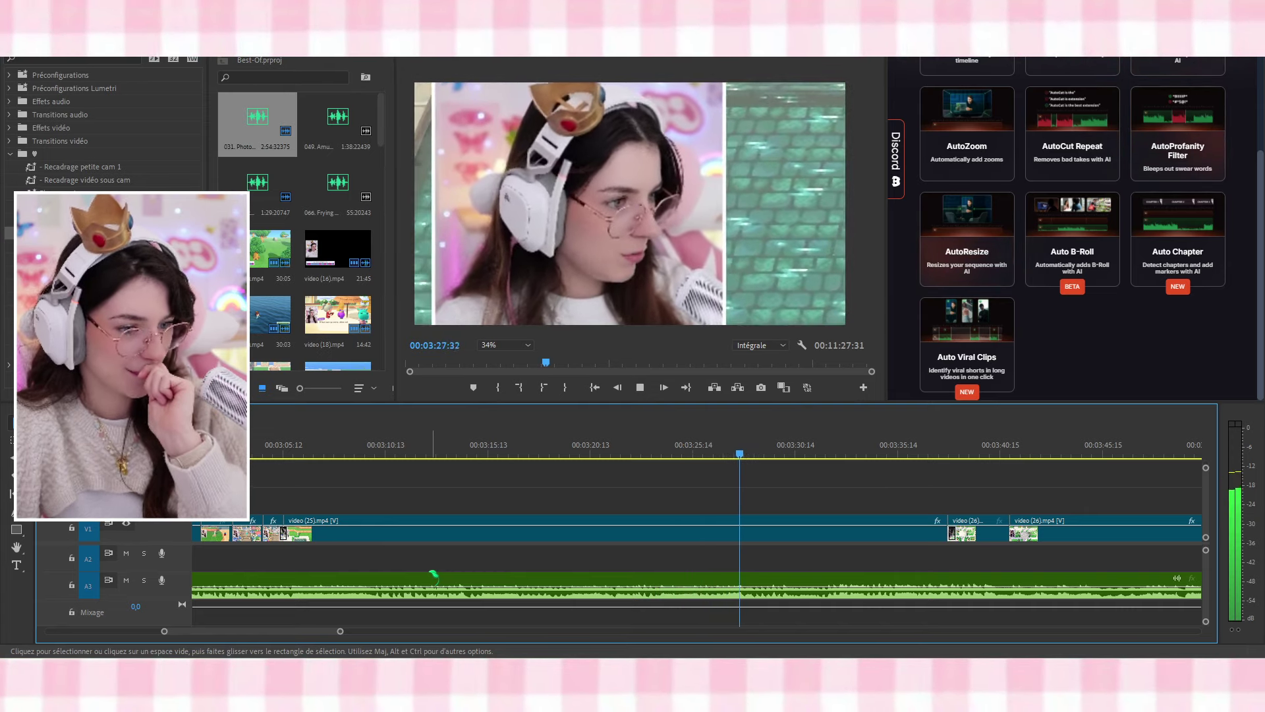
scroll(431, 571, down, 8)
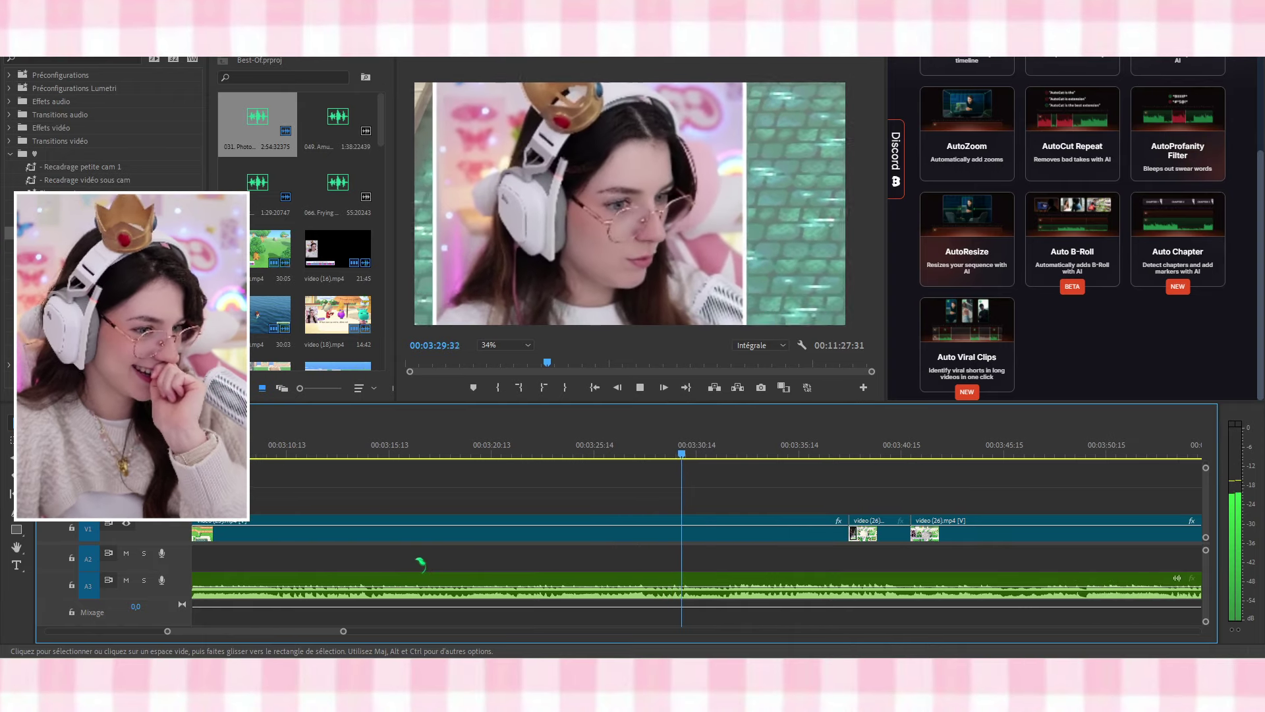
scroll(420, 589, right, 2)
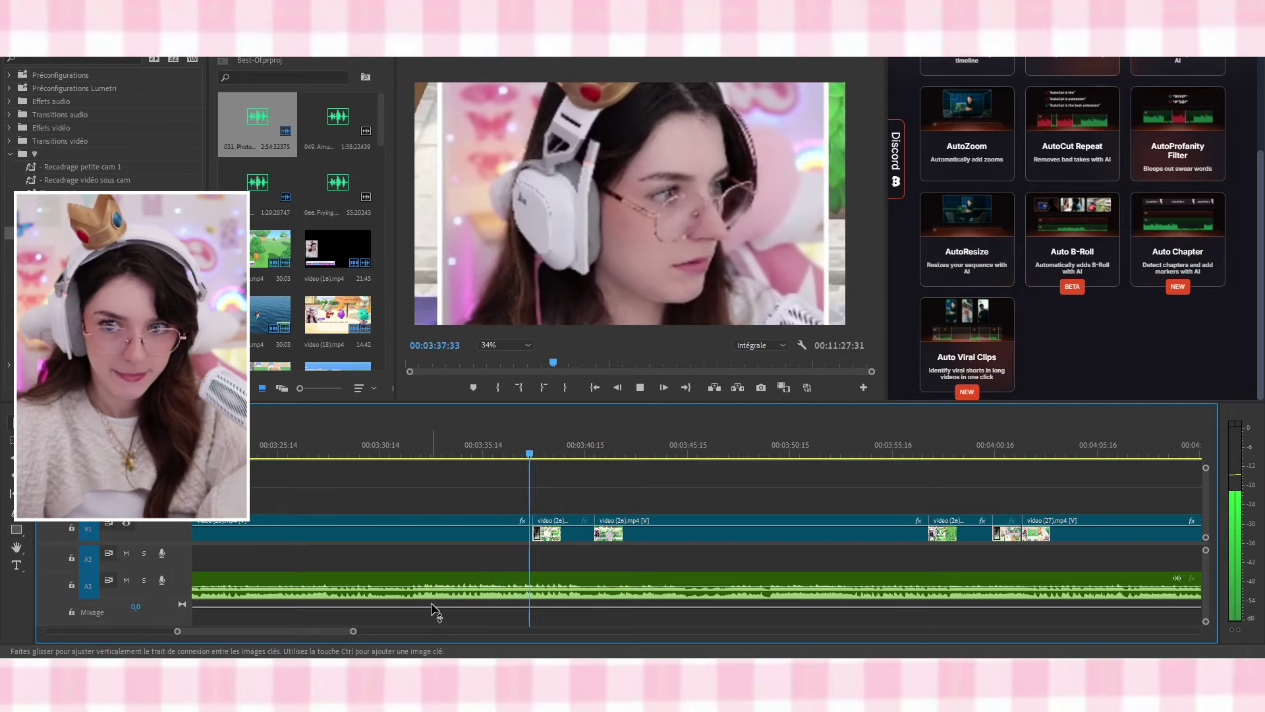
scroll(562, 556, down, 1)
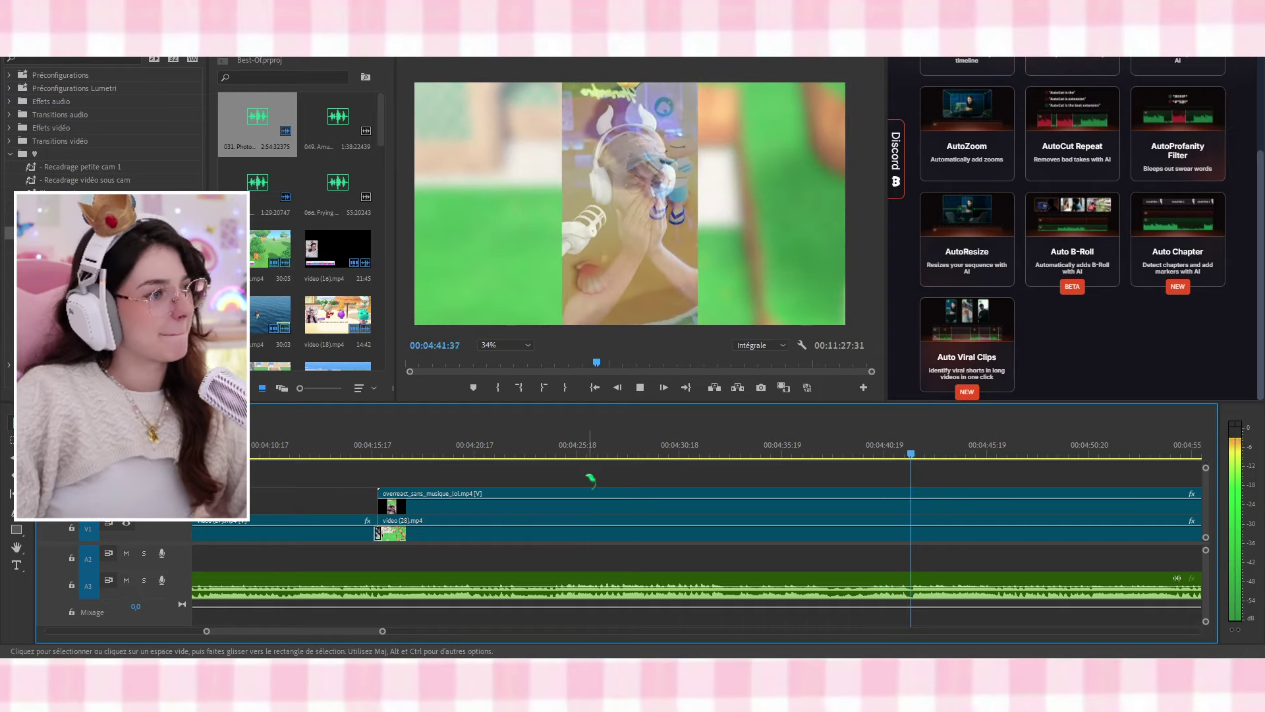
scroll(712, 517, right, 3)
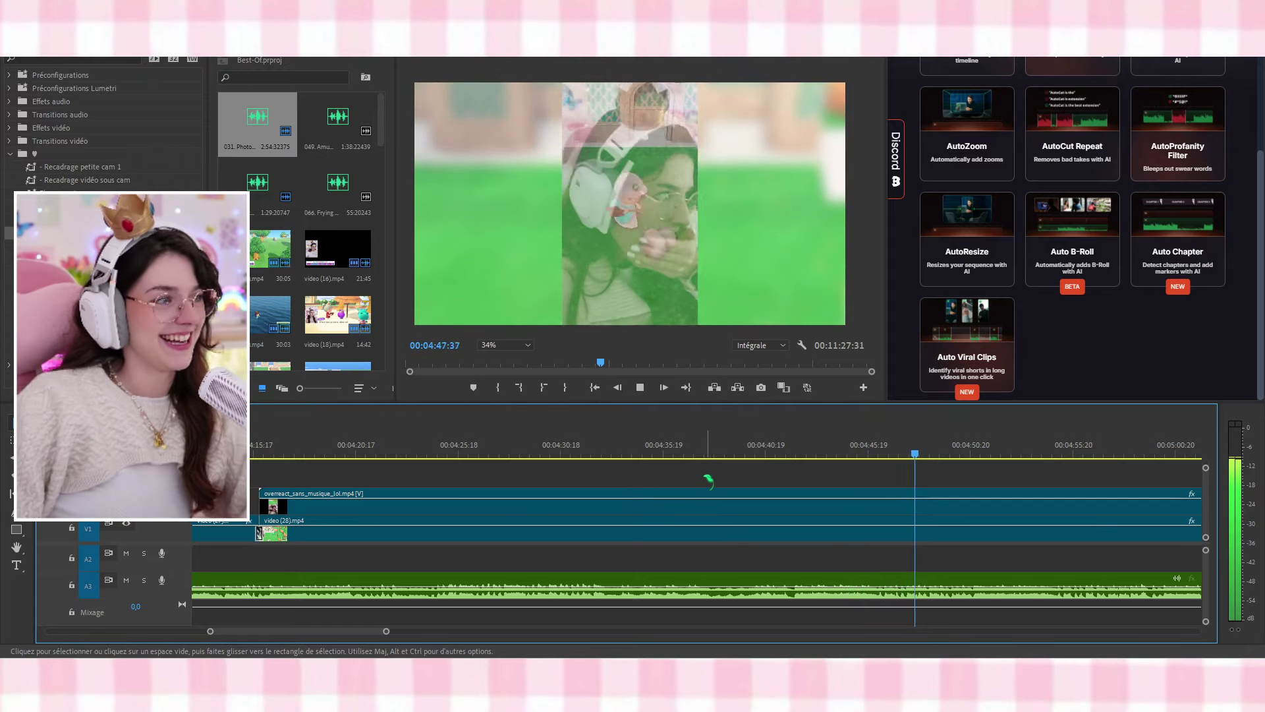
scroll(695, 520, right, 5)
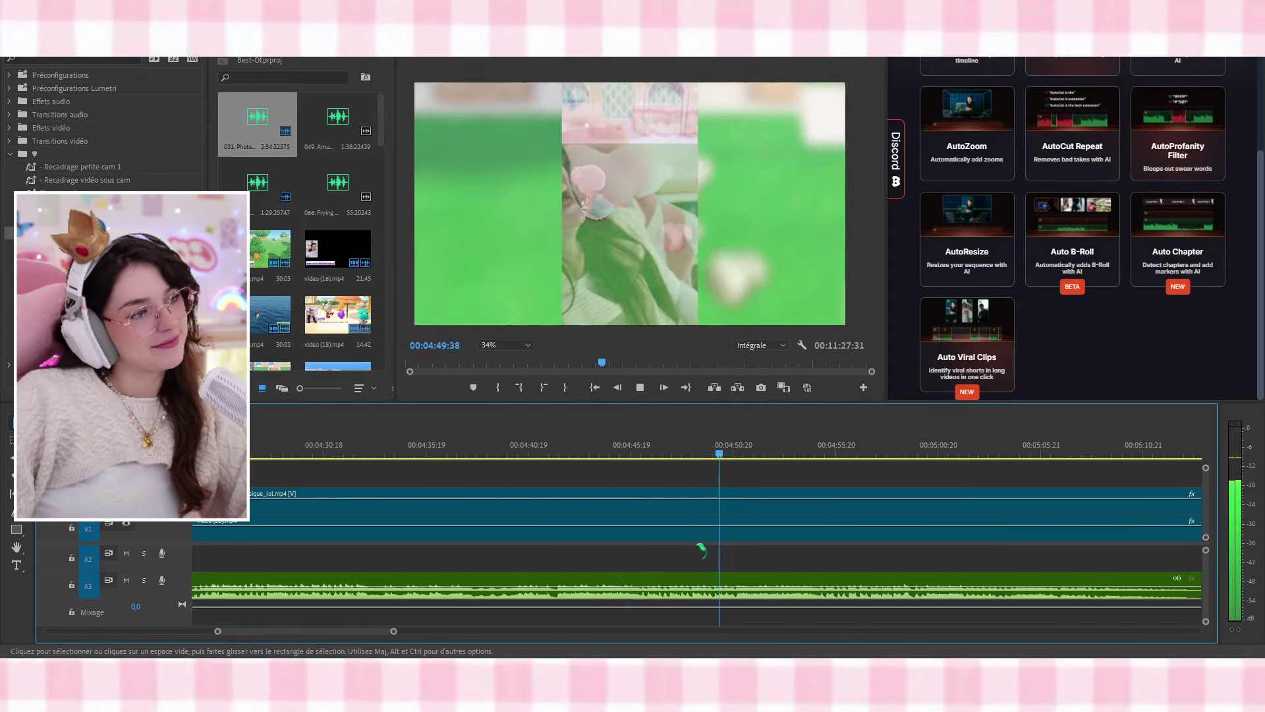
scroll(701, 547, right, 5)
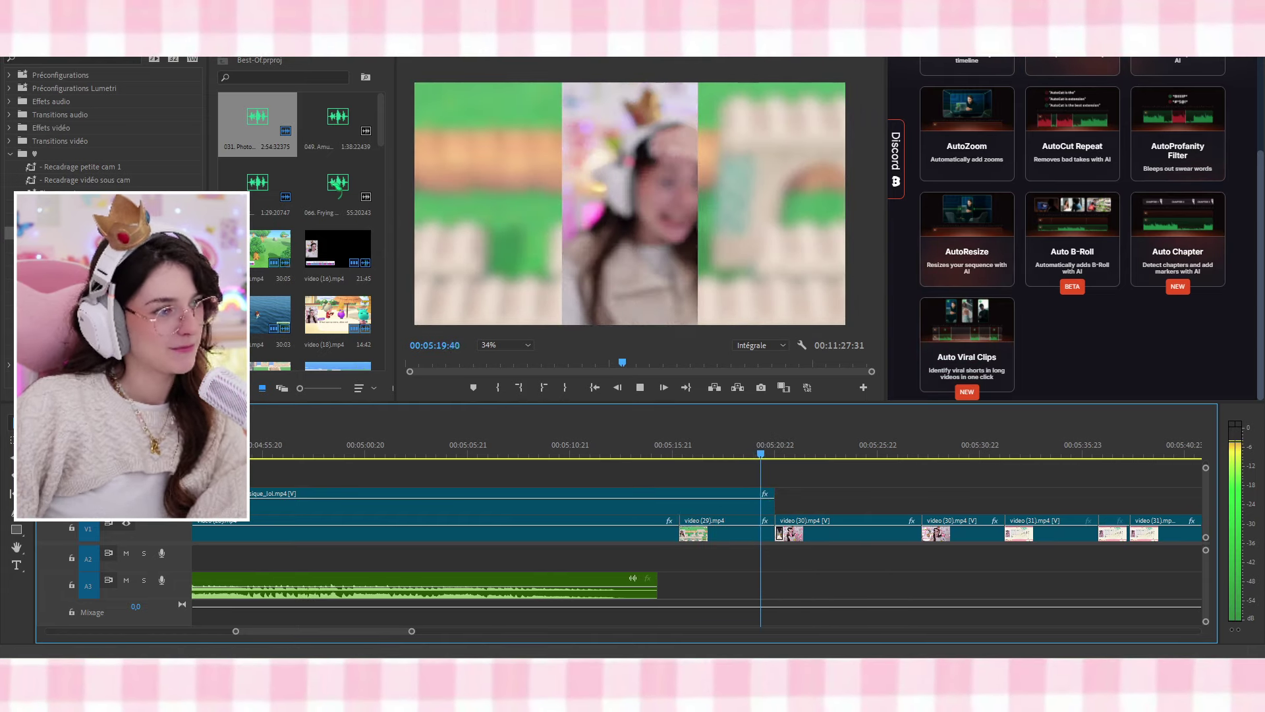
Place the 55-second track (066. Frying...) on A3 at the start of video (31) and return to just before it
key(space)
click(332, 184)
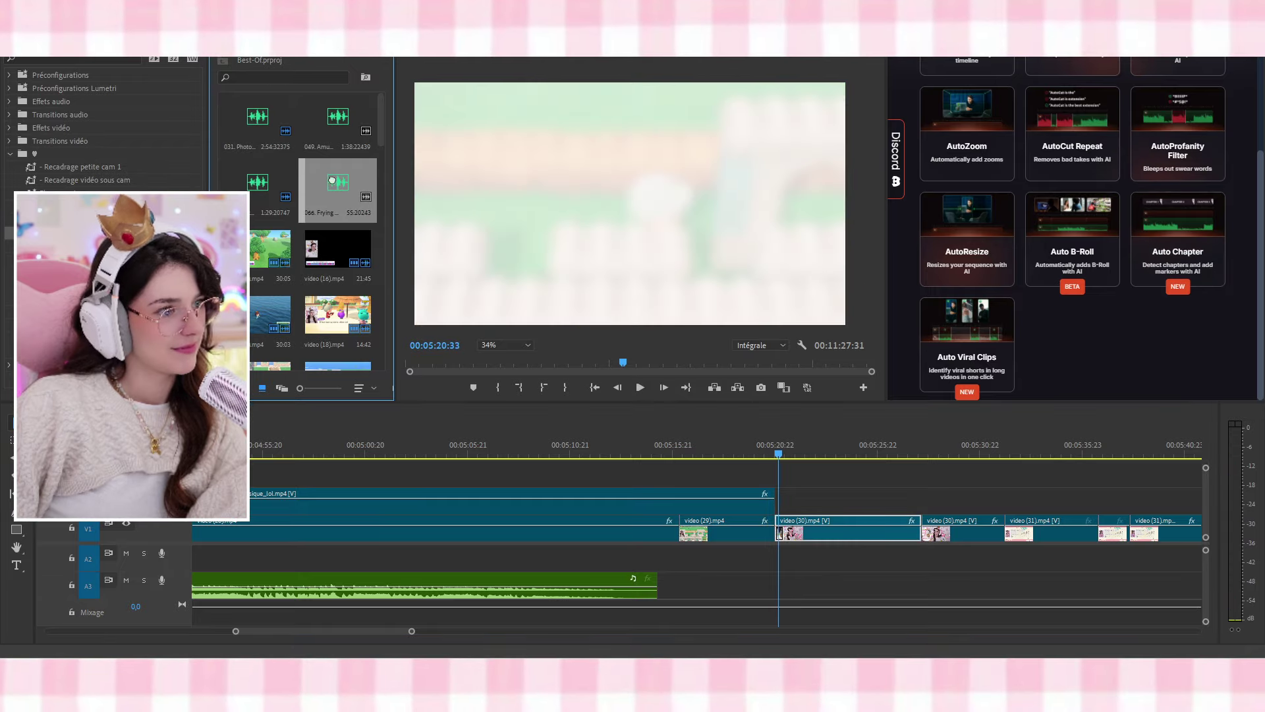
key(space)
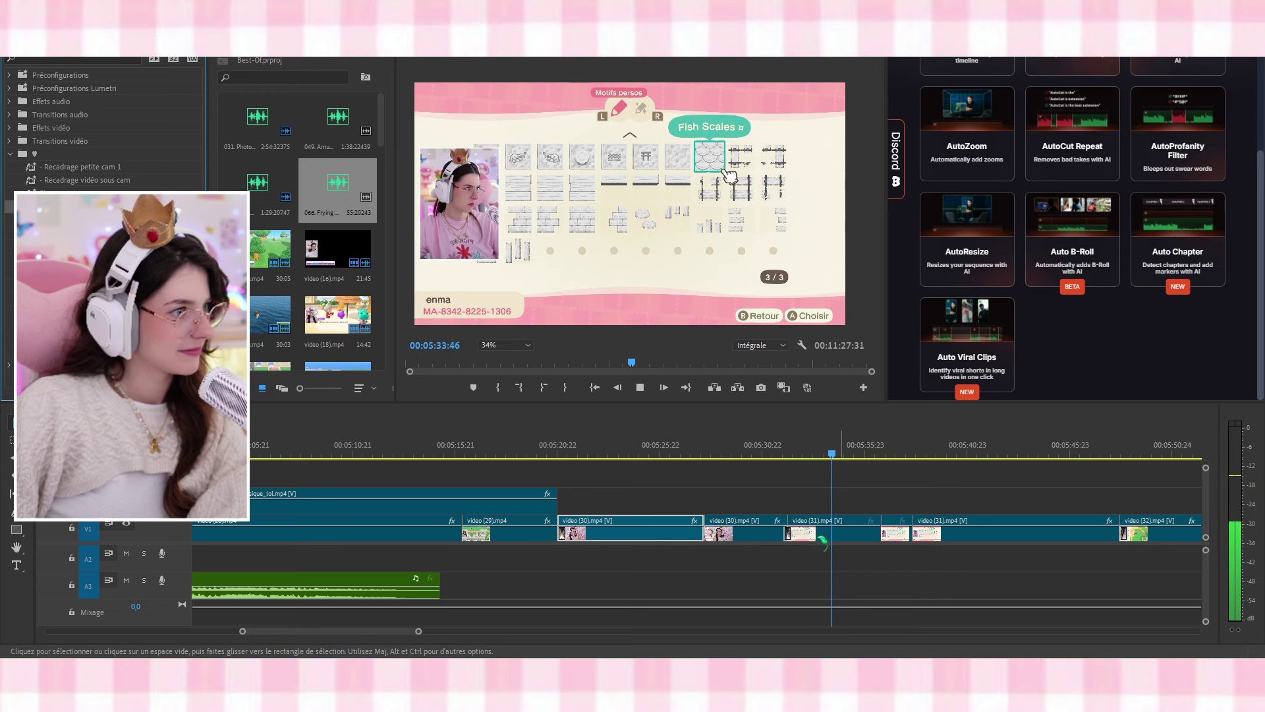
click(333, 175)
drag(677, 568, 789, 600)
click(789, 448)
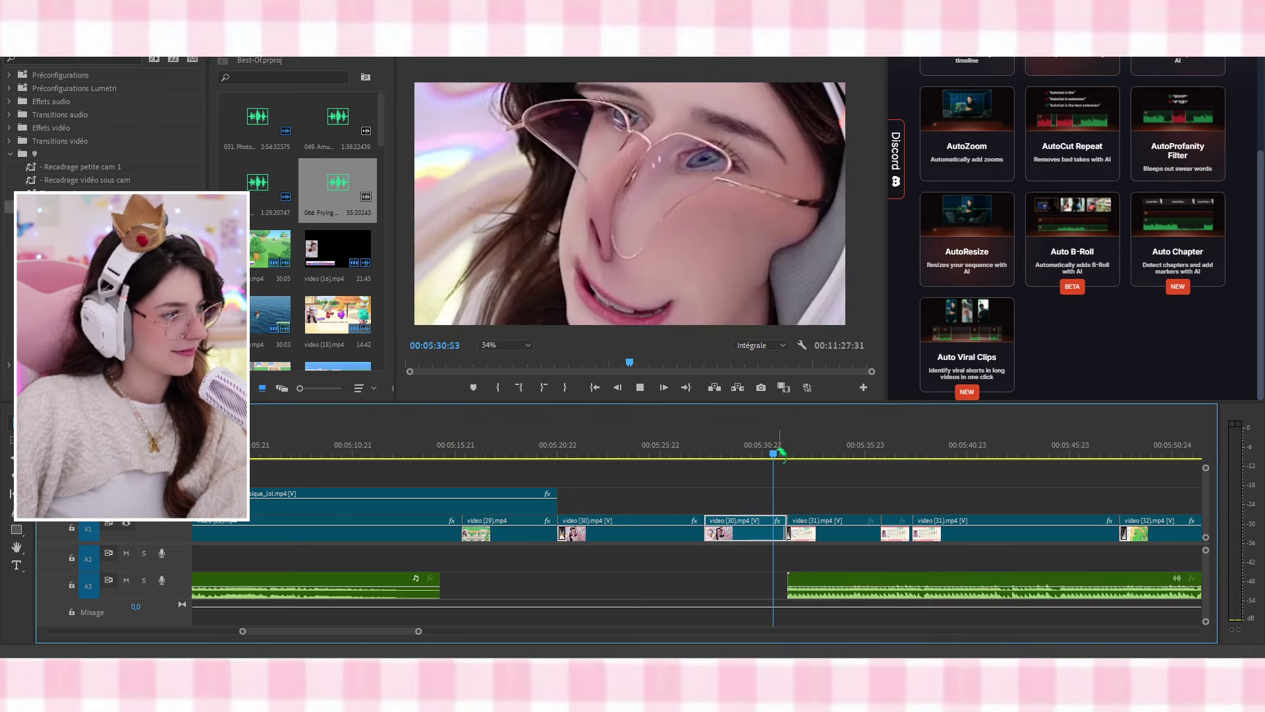
Play through to about 00:06:24:40 and place the 1:29 track on A3 at the second video (35) piece, over the previous music's tail
key(space)
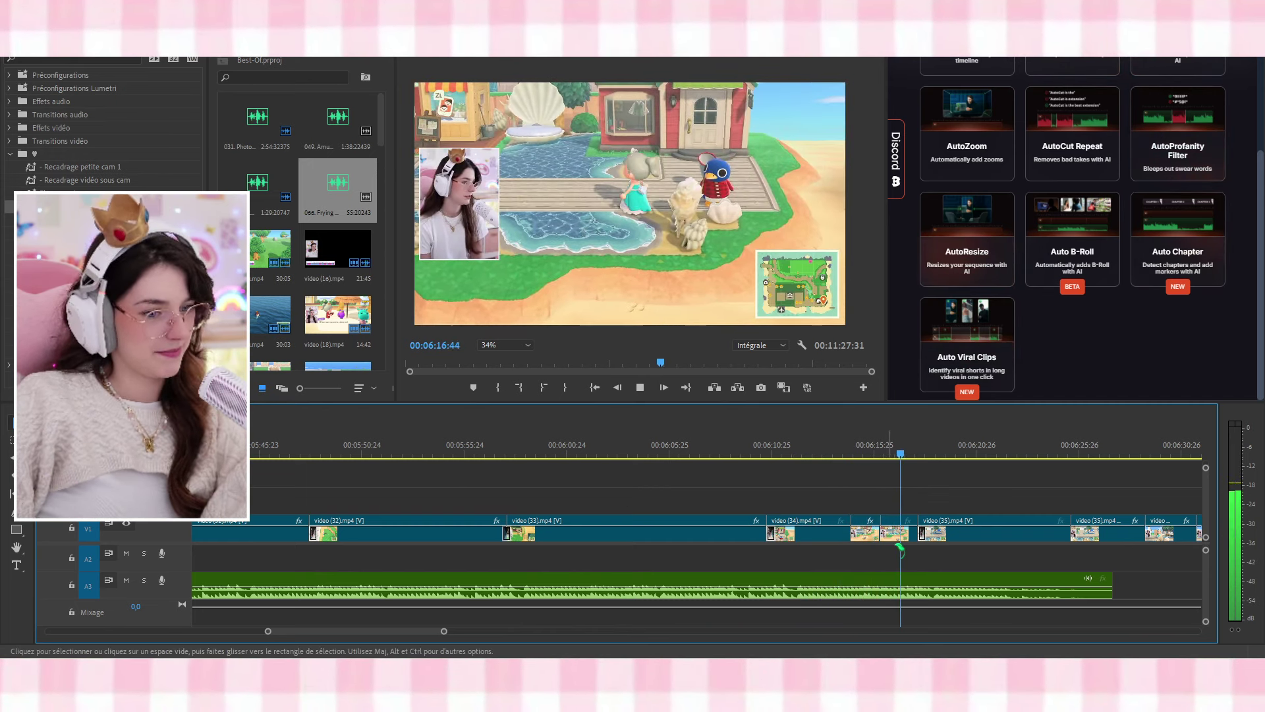
scroll(932, 571, down, 3)
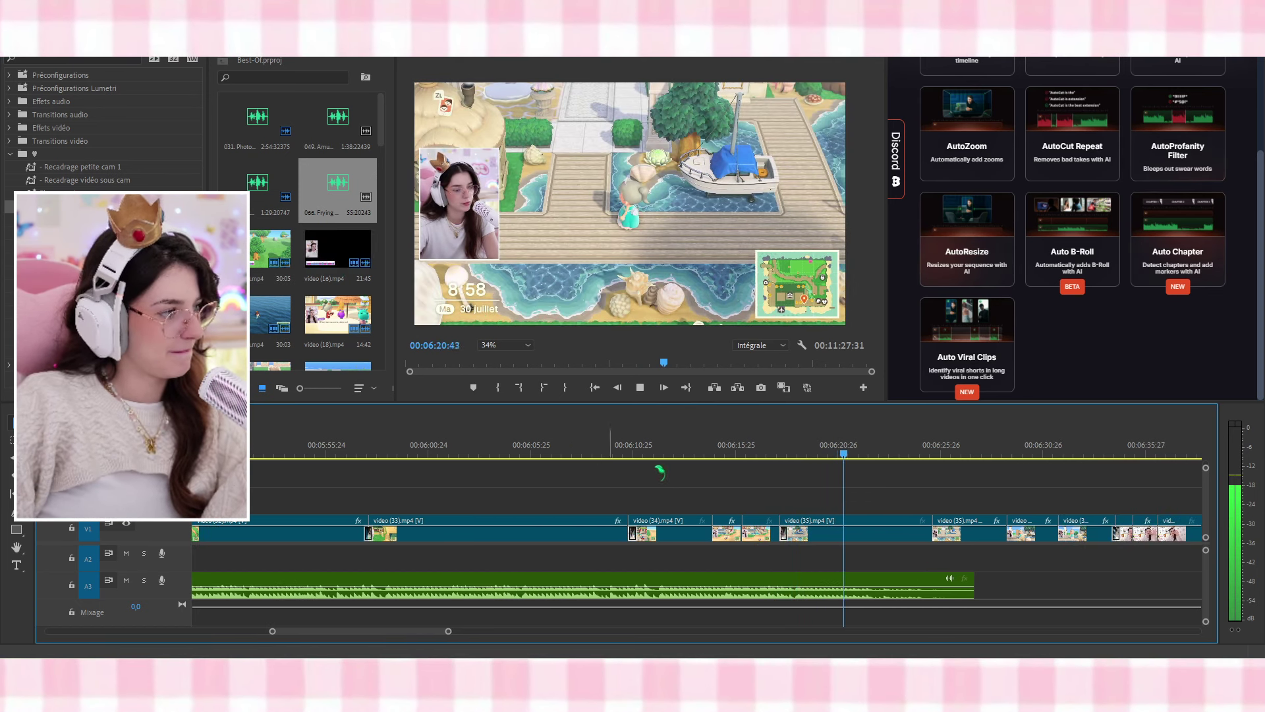
scroll(661, 472, down, 2)
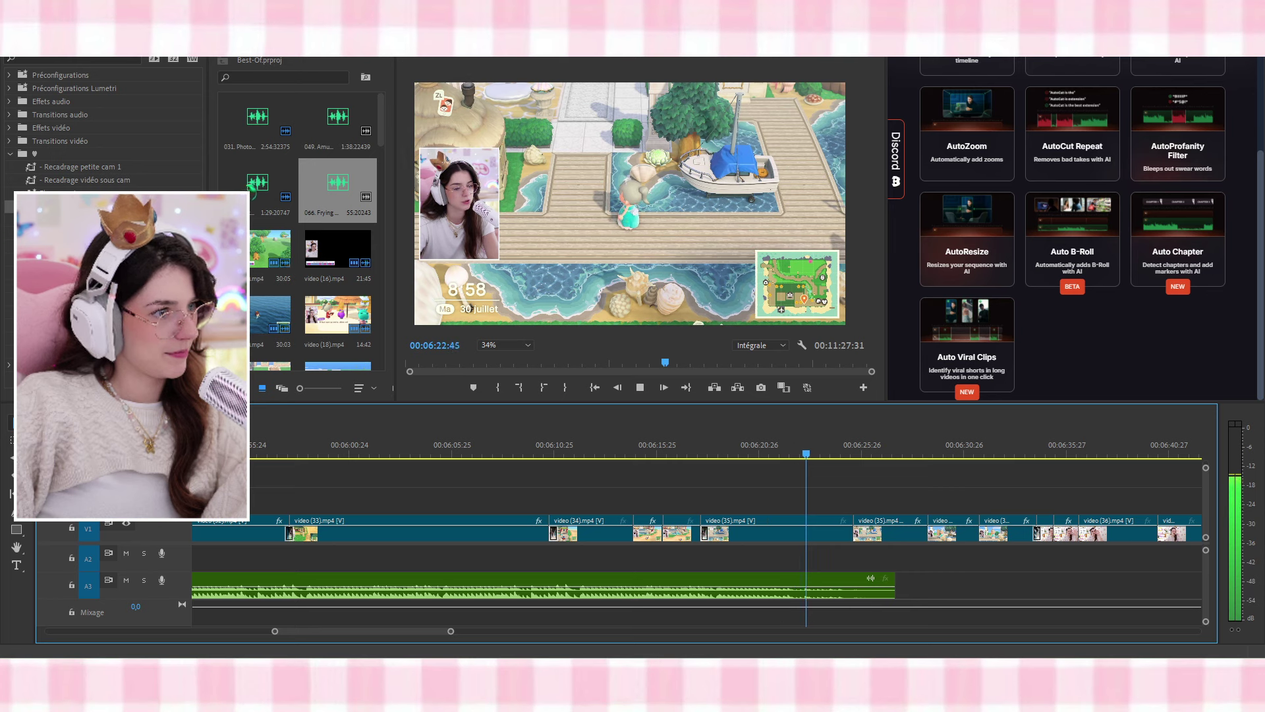
click(336, 126)
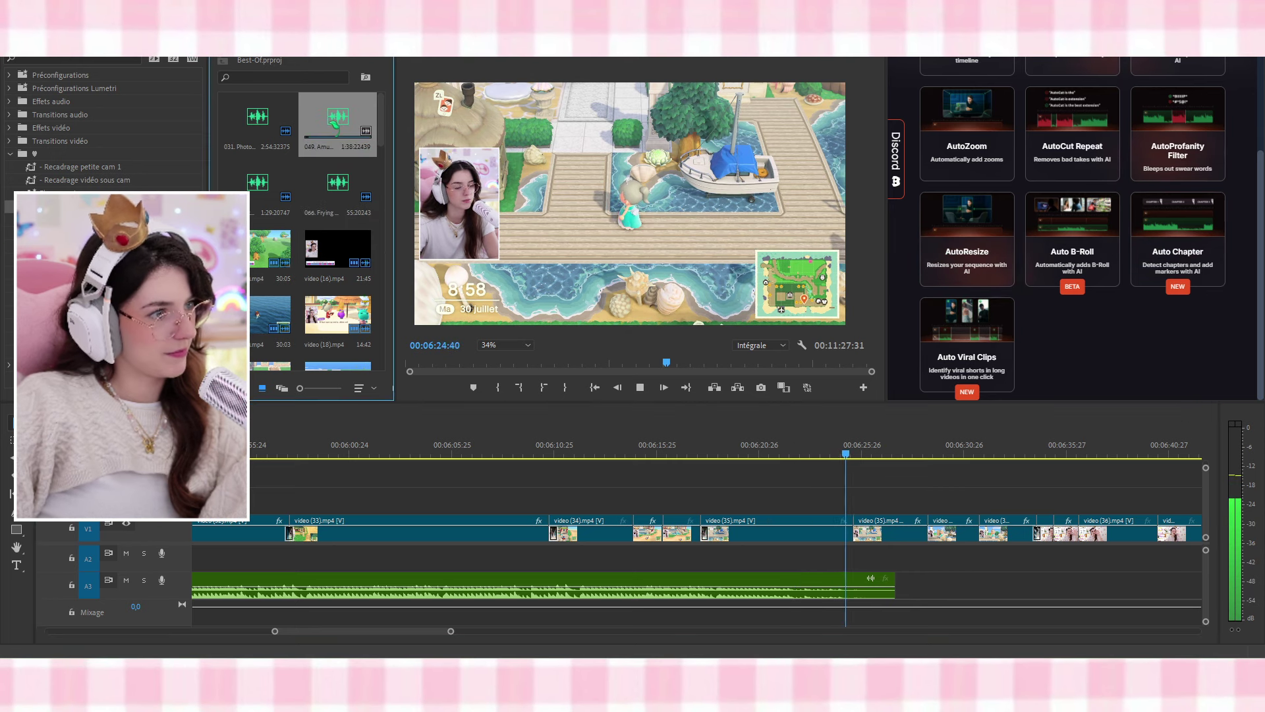
click(266, 186)
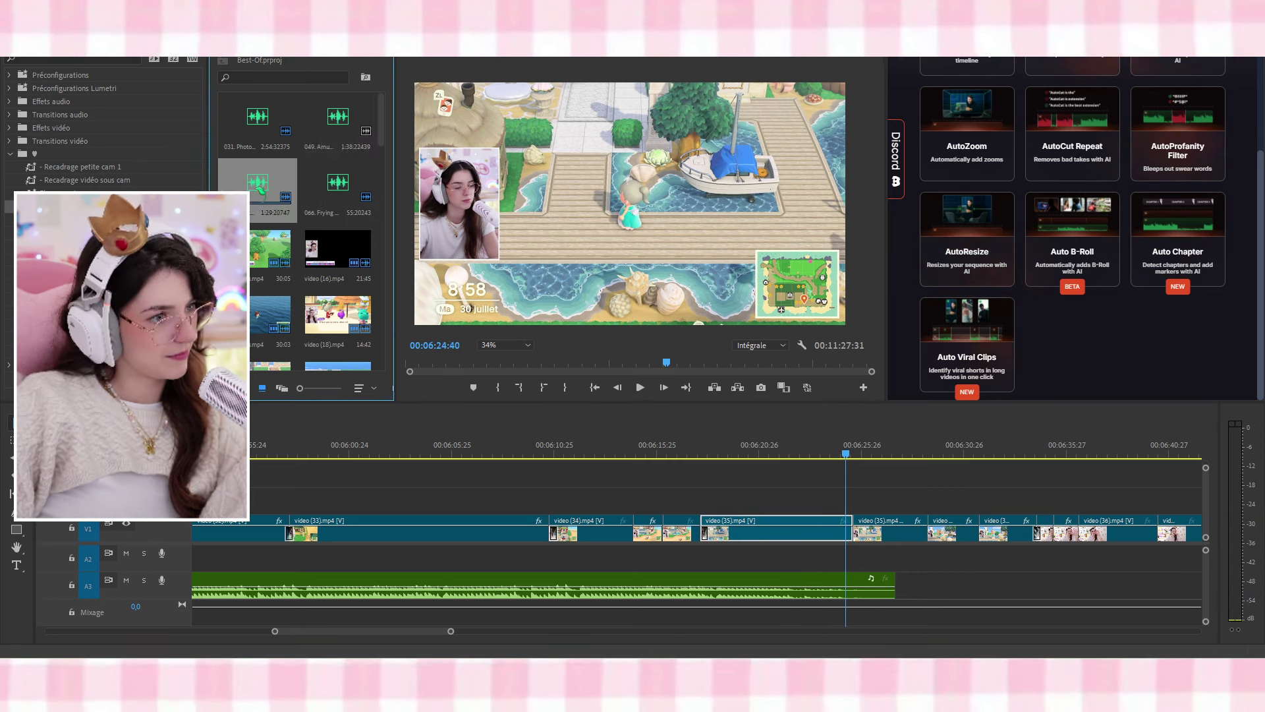
drag(899, 501, 867, 593)
Review how the 1:29 track plays under the clips, from about 00:06:24 to about 00:07:43 in video (40)
key(space)
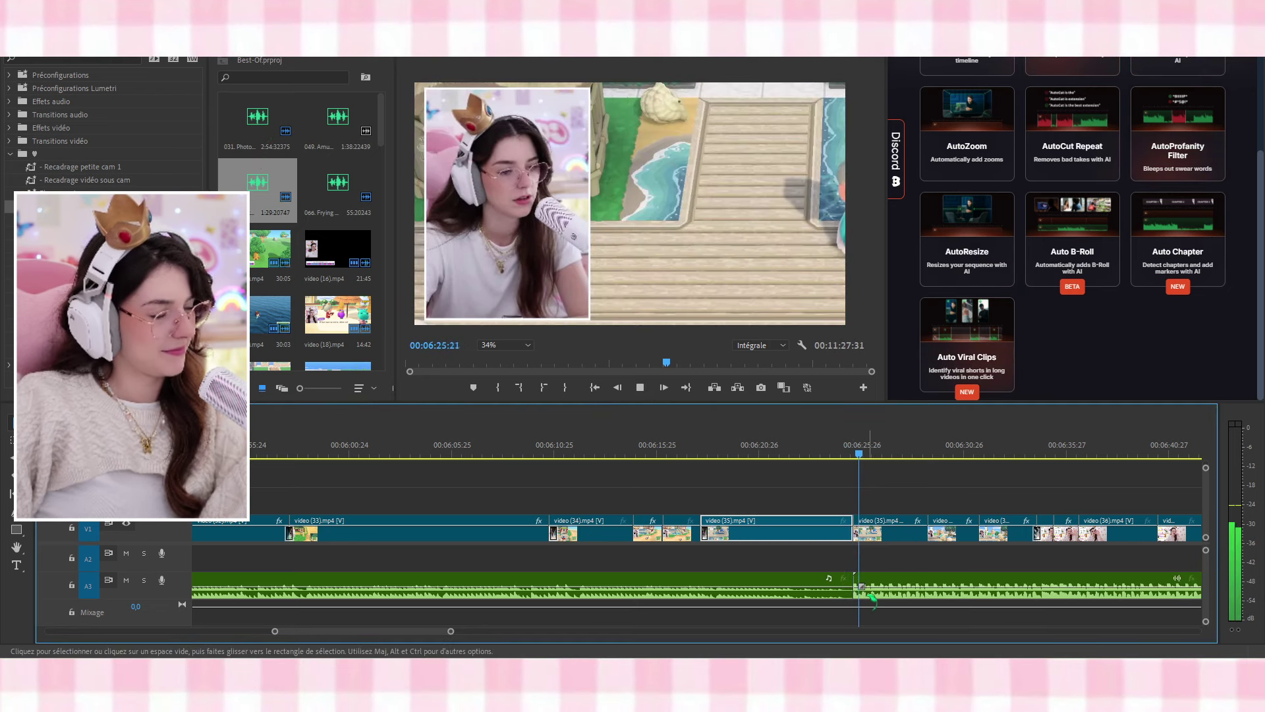
scroll(879, 600, down, 3)
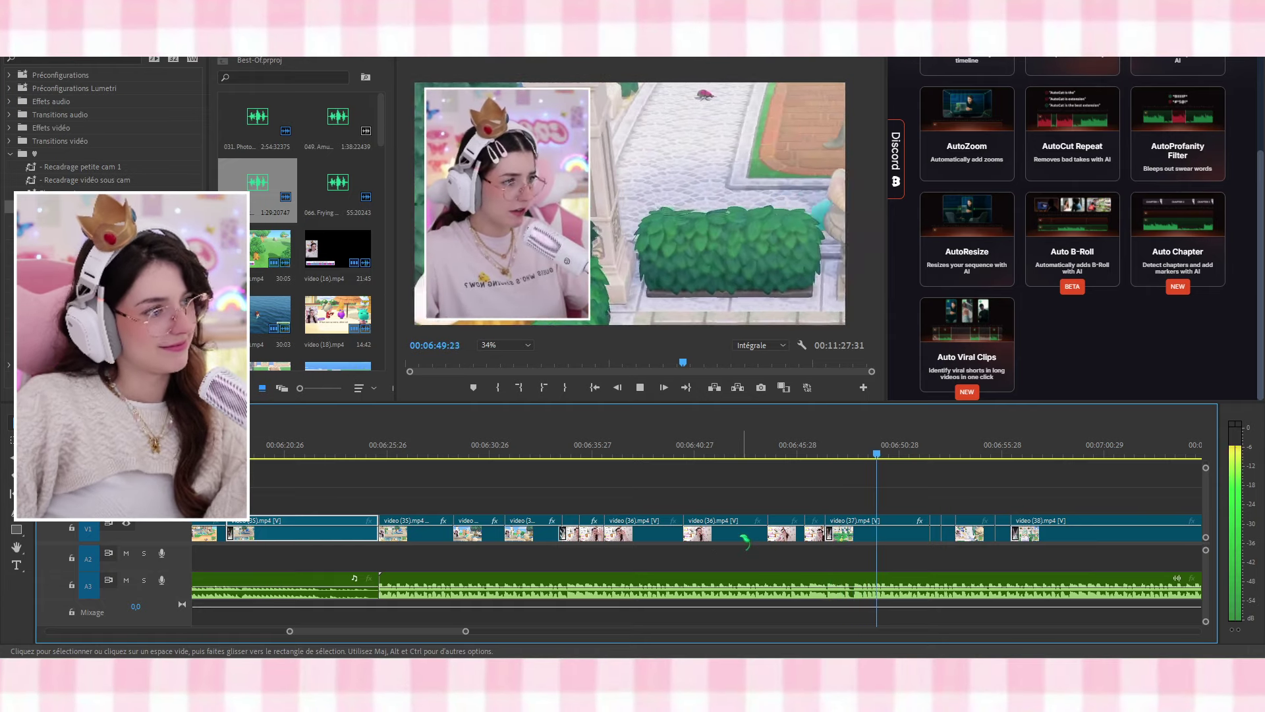
scroll(745, 539, down, 5)
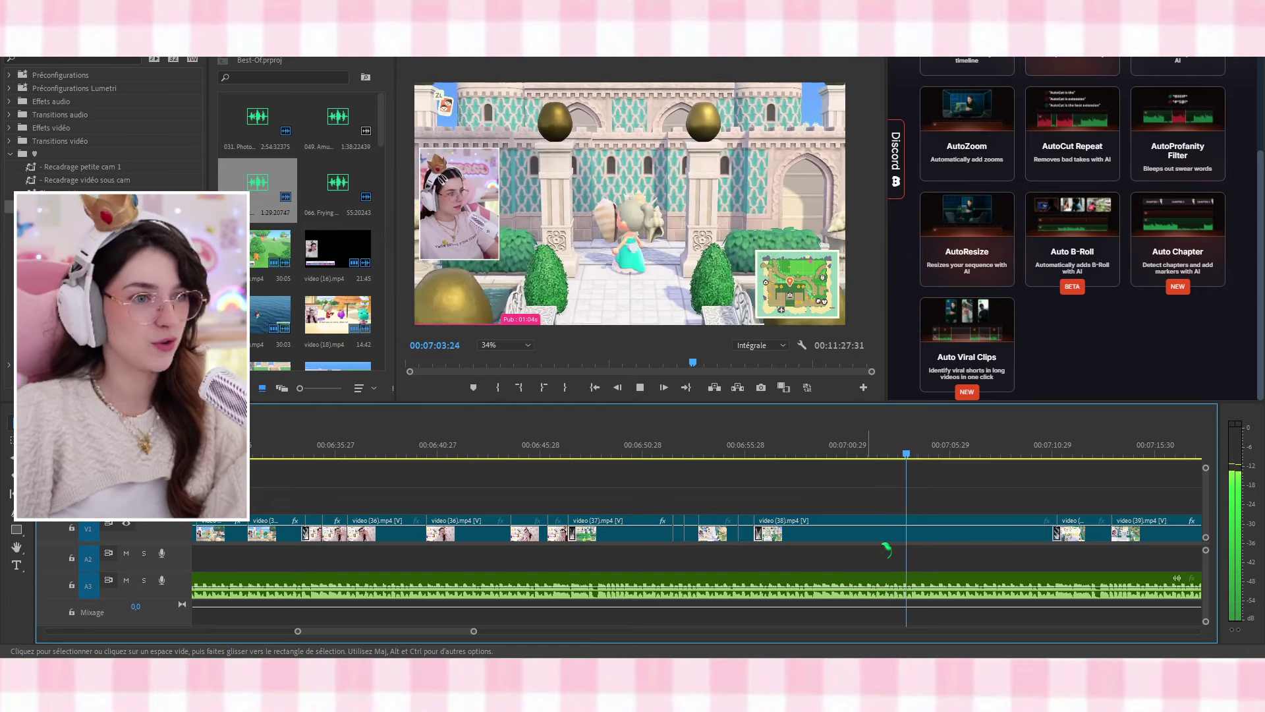
scroll(898, 574, down, 6)
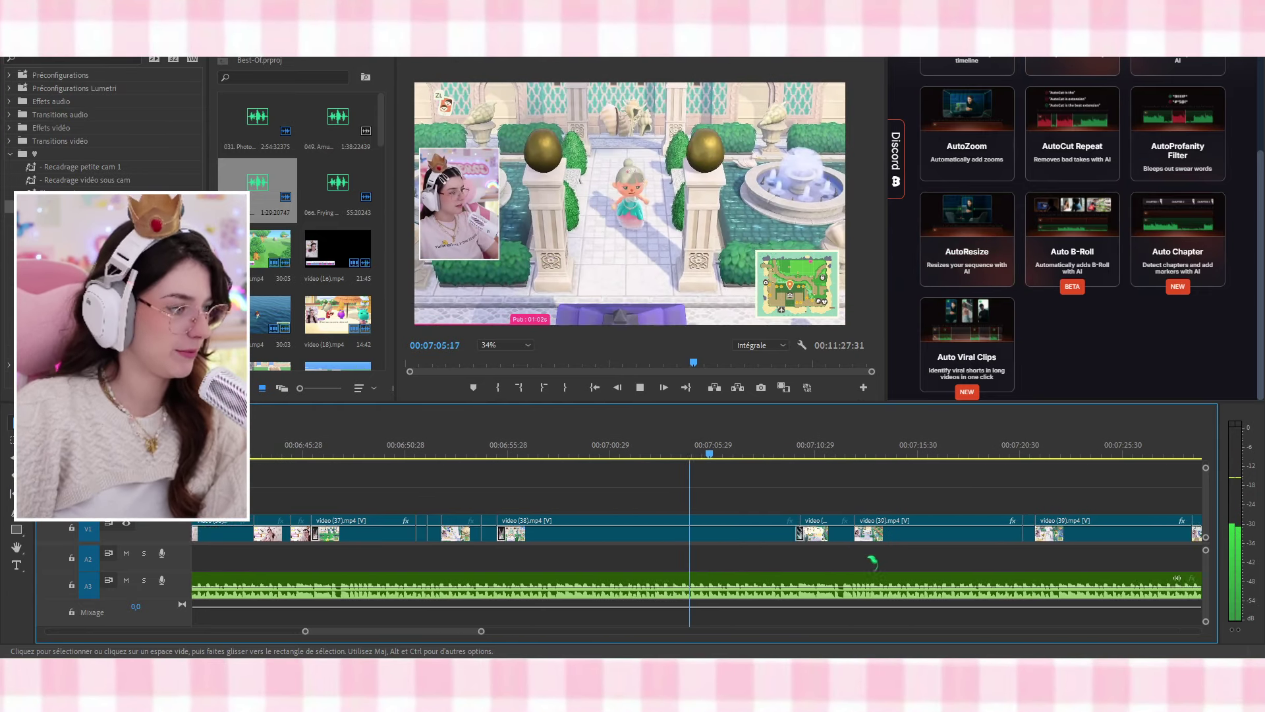
scroll(825, 519, down, 3)
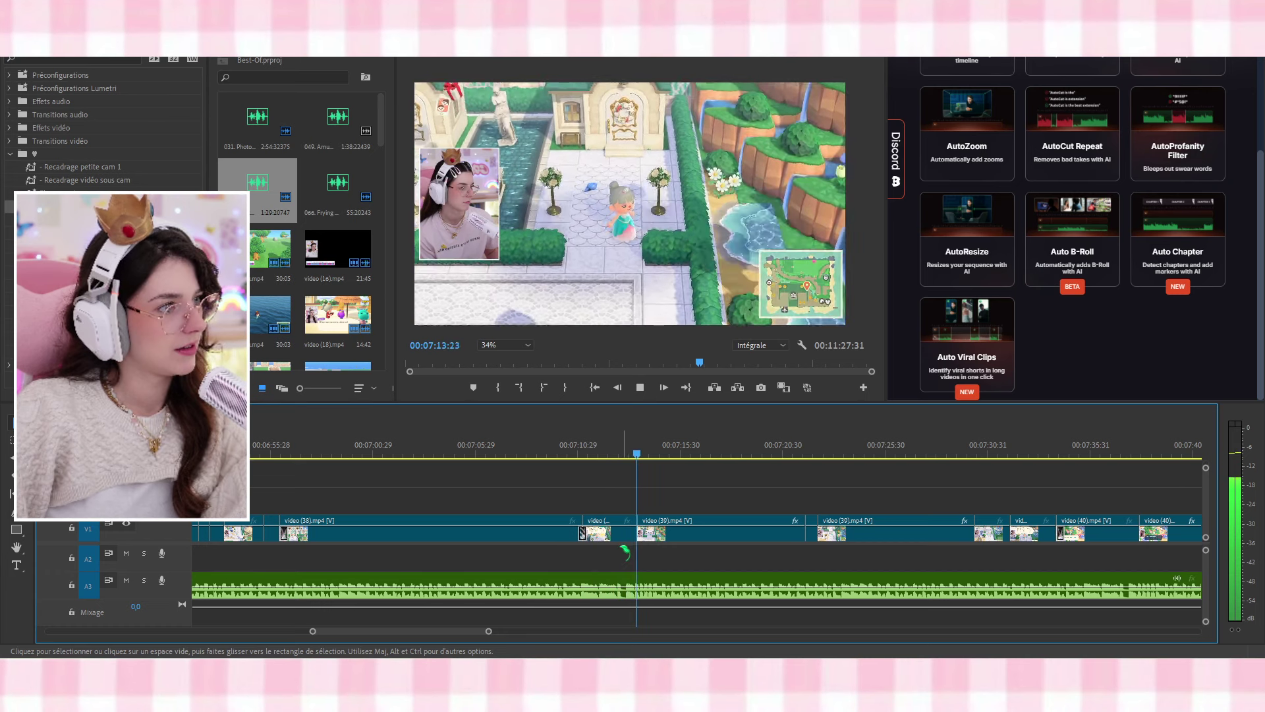
scroll(624, 552, down, 4)
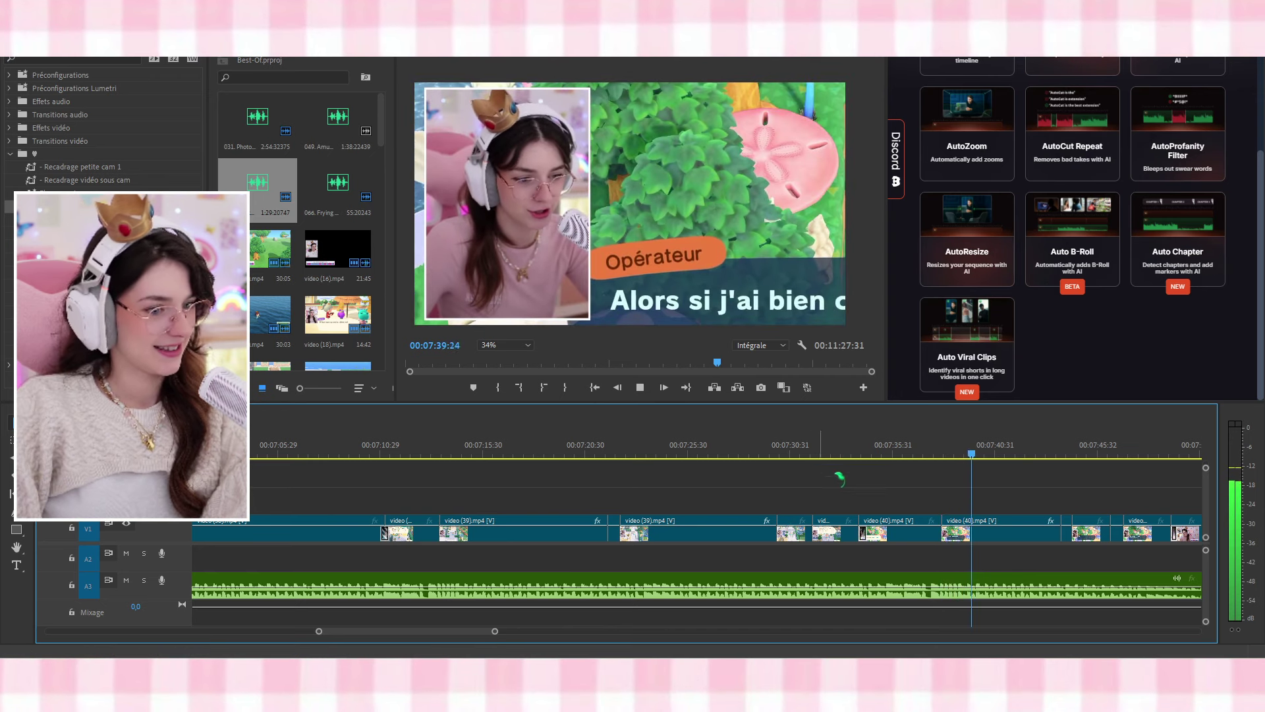
scroll(852, 491, down, 10)
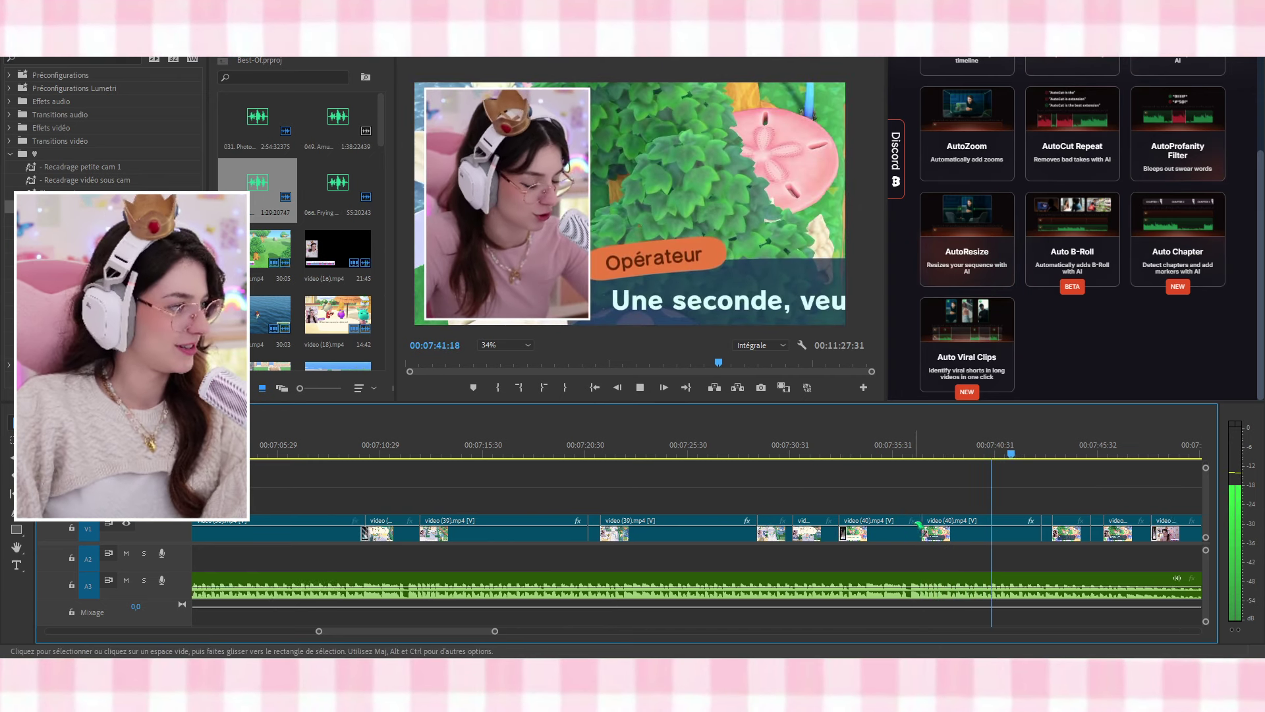
scroll(934, 541, down, 2)
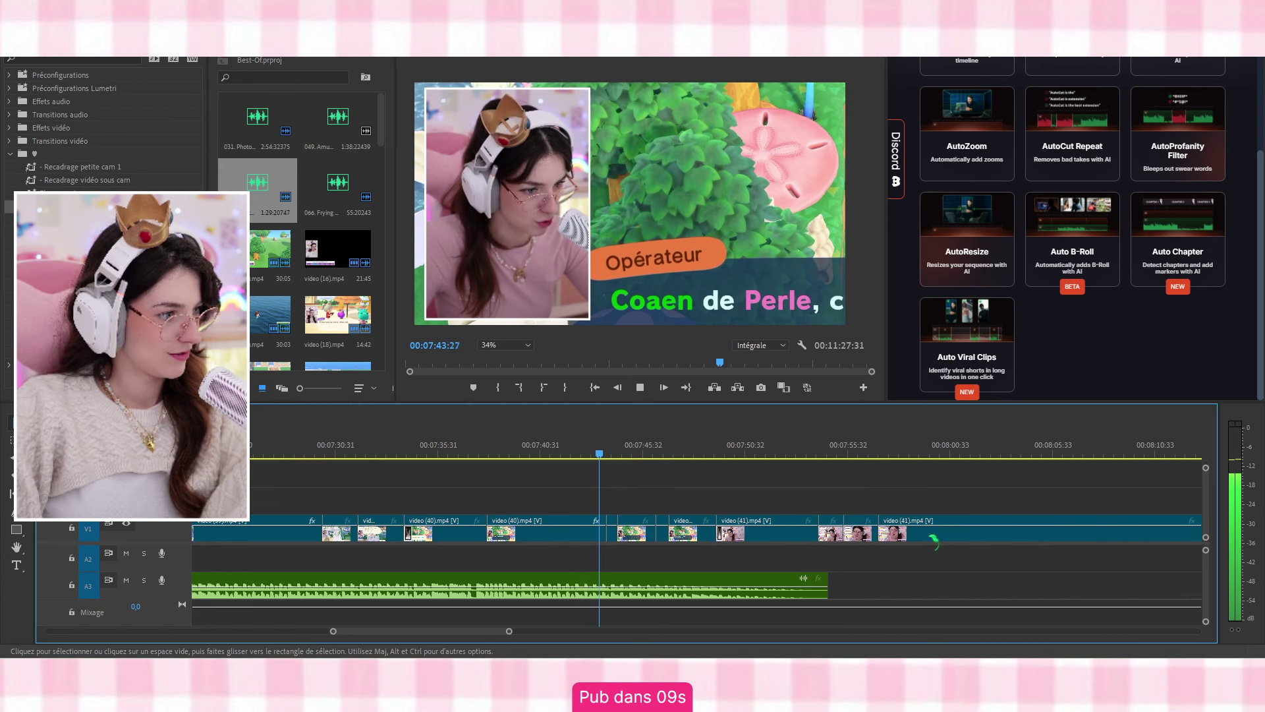
Place the 2:54 track (031. Photo...) on A3 under the video (41) pieces near the previous music's end, and play to about 00:08:38
scroll(934, 540, down, 3)
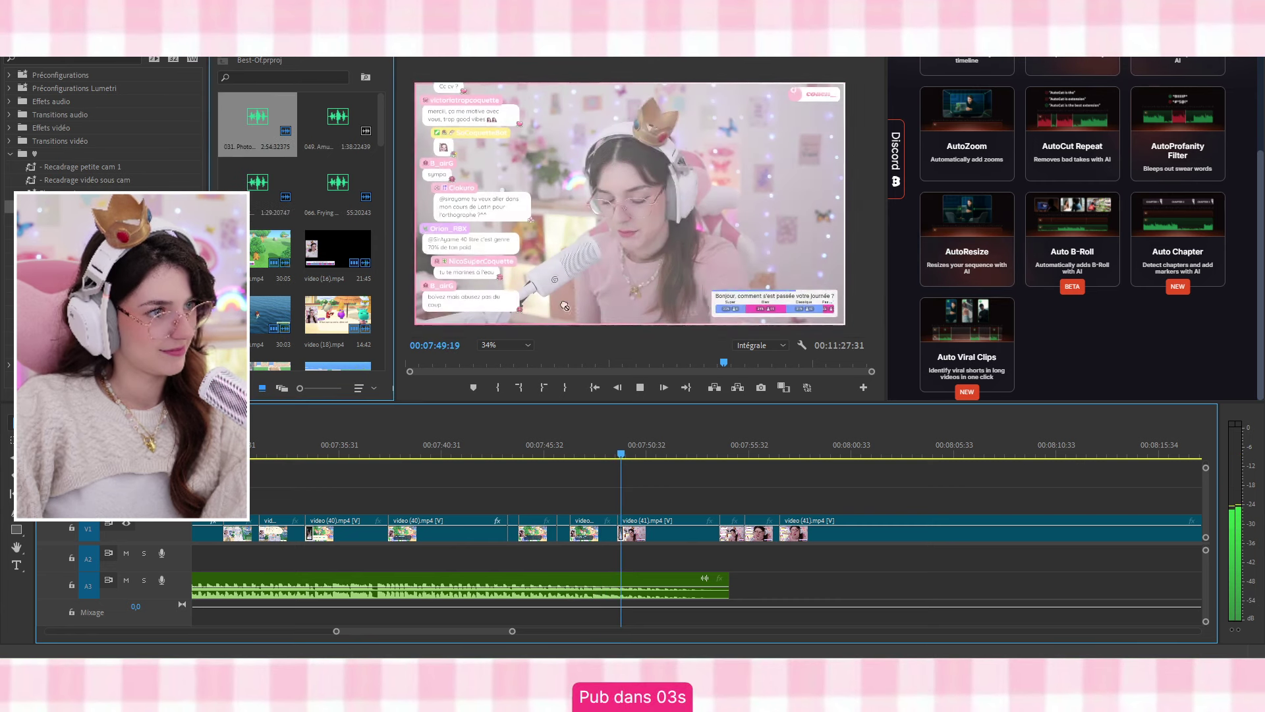
drag(564, 305, 720, 591)
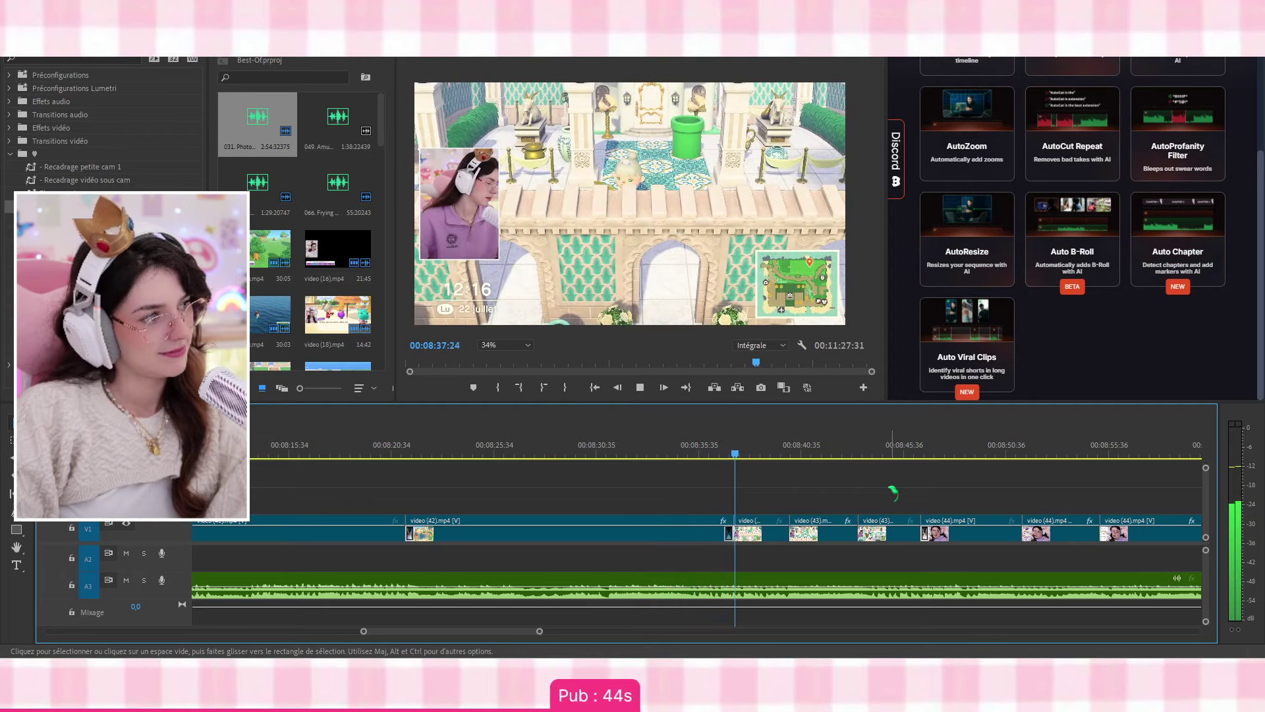
key(space)
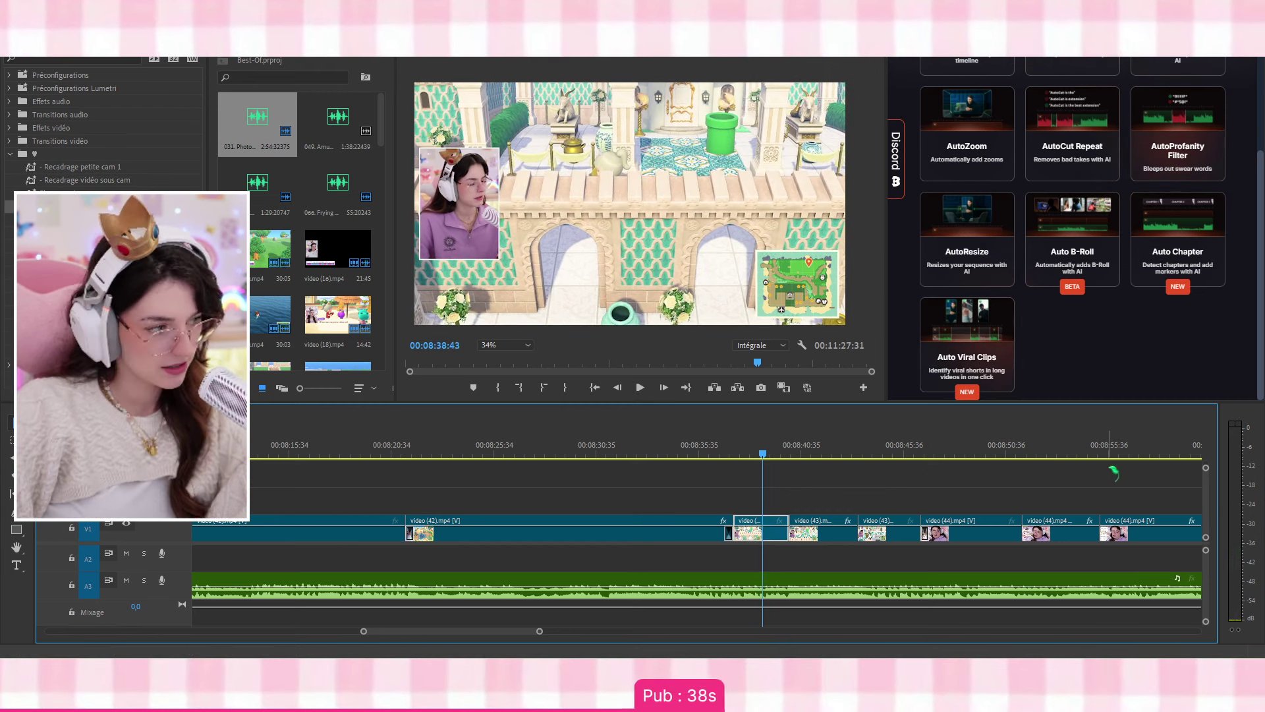
Play the cut between video (42) and the first video (43) piece, trim the end of video (42) slightly and close the gap
click(720, 460)
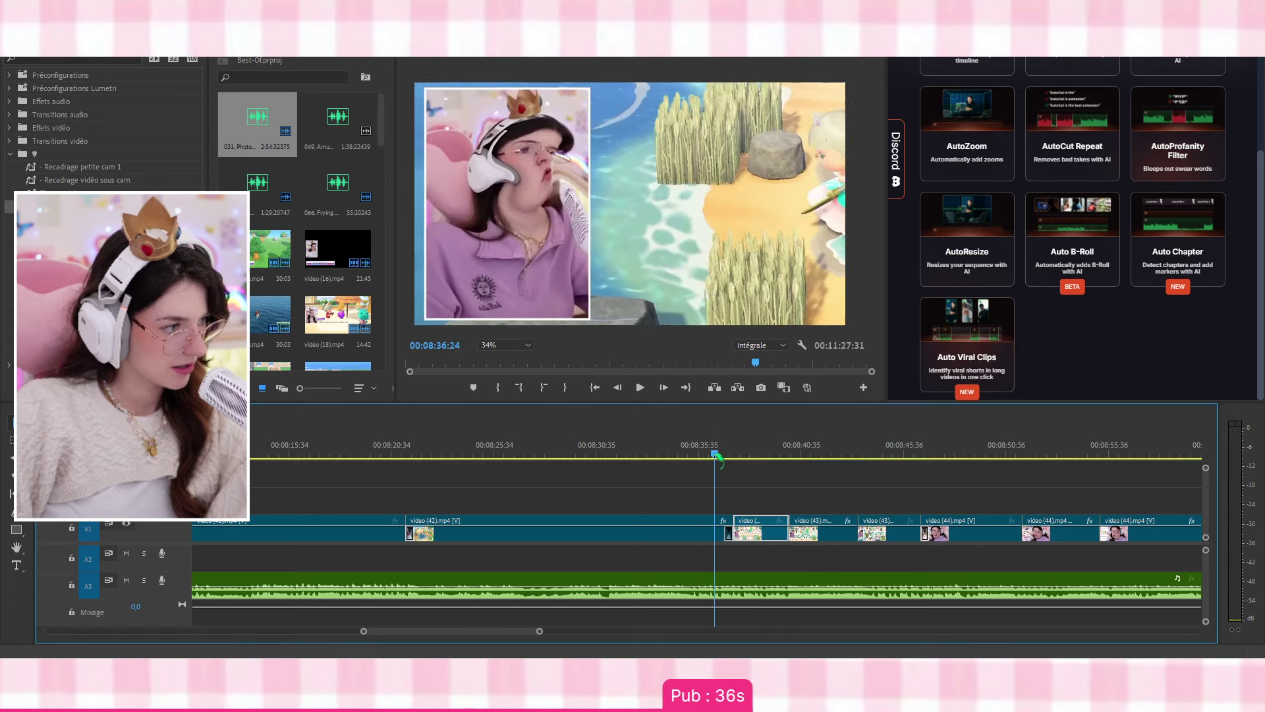
key(space)
key(space)
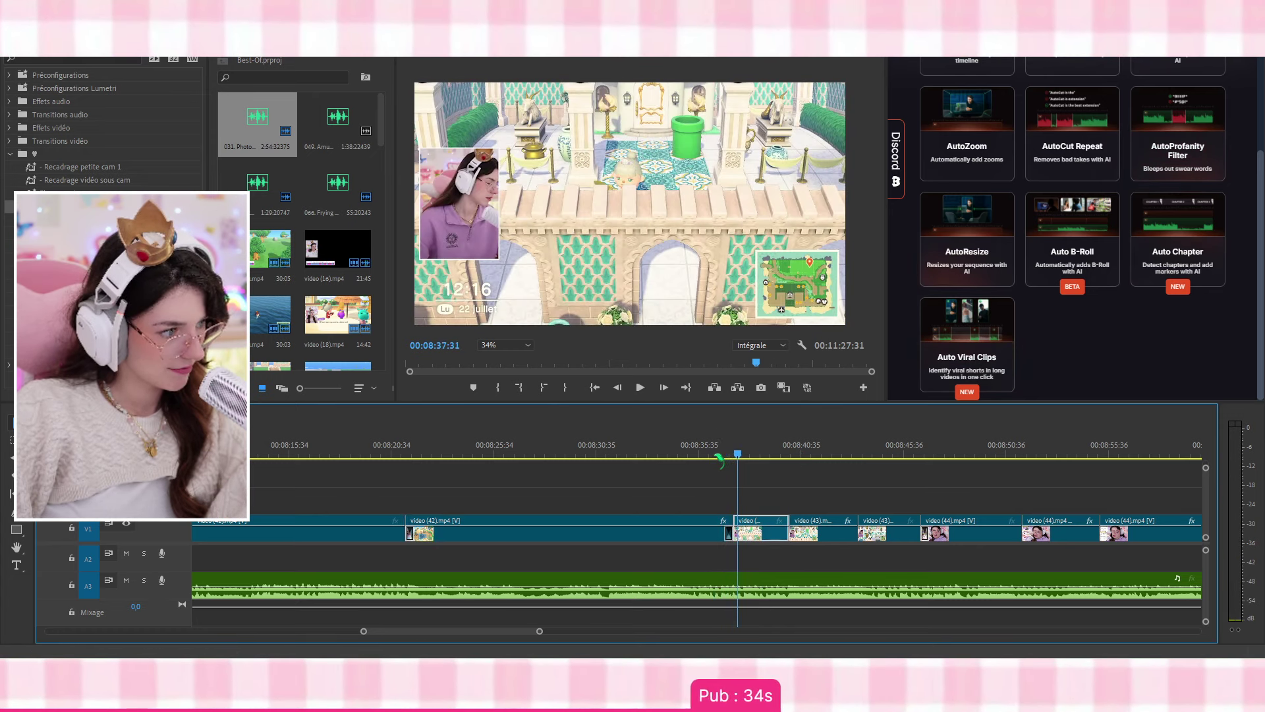
click(687, 458)
key(space)
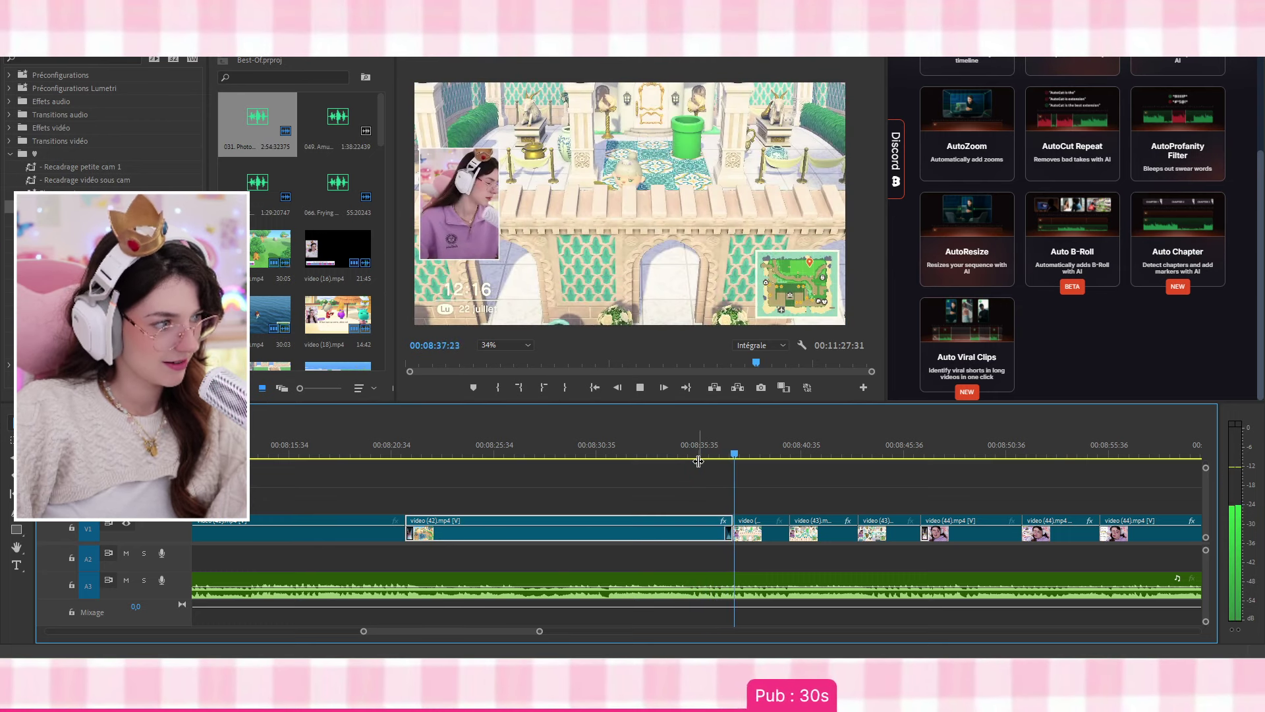
key(space)
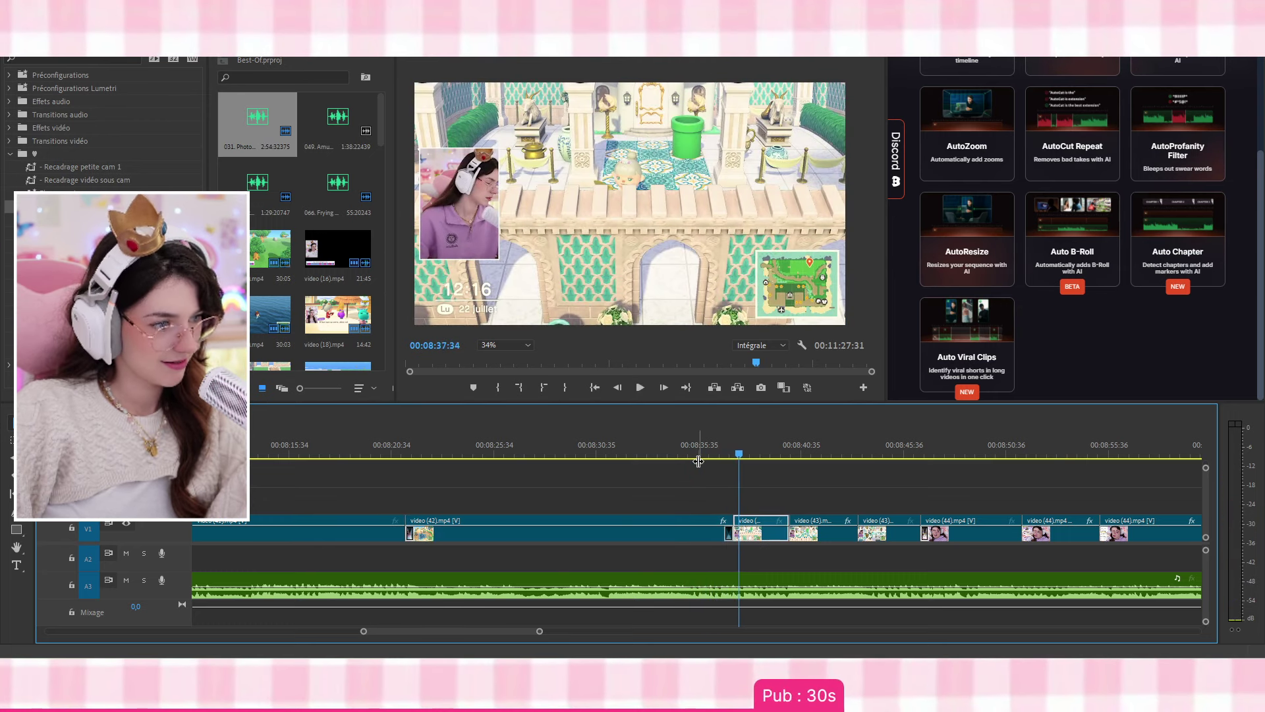
drag(726, 539, 723, 540)
click(730, 532)
key(Delete)
Reapply the transition at the cut between video (42) and the first video (43) piece and play it back
key(shift+7)
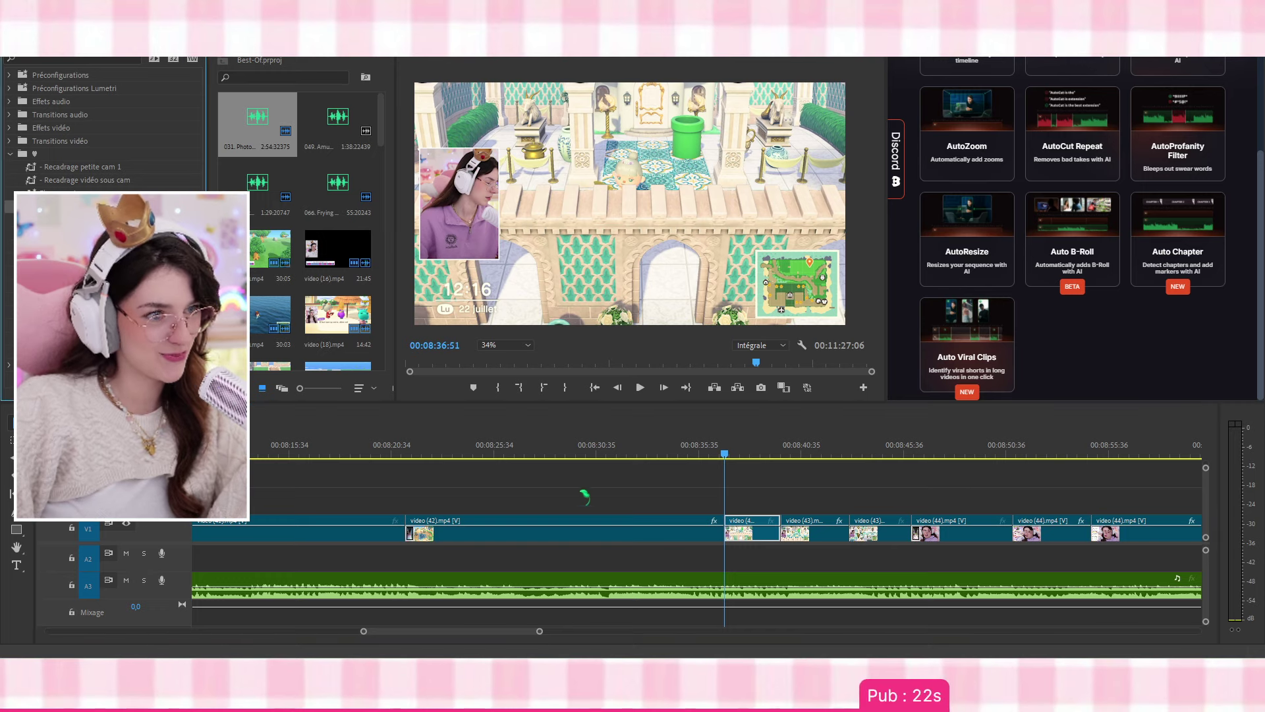
drag(581, 491, 726, 527)
click(694, 449)
key(space)
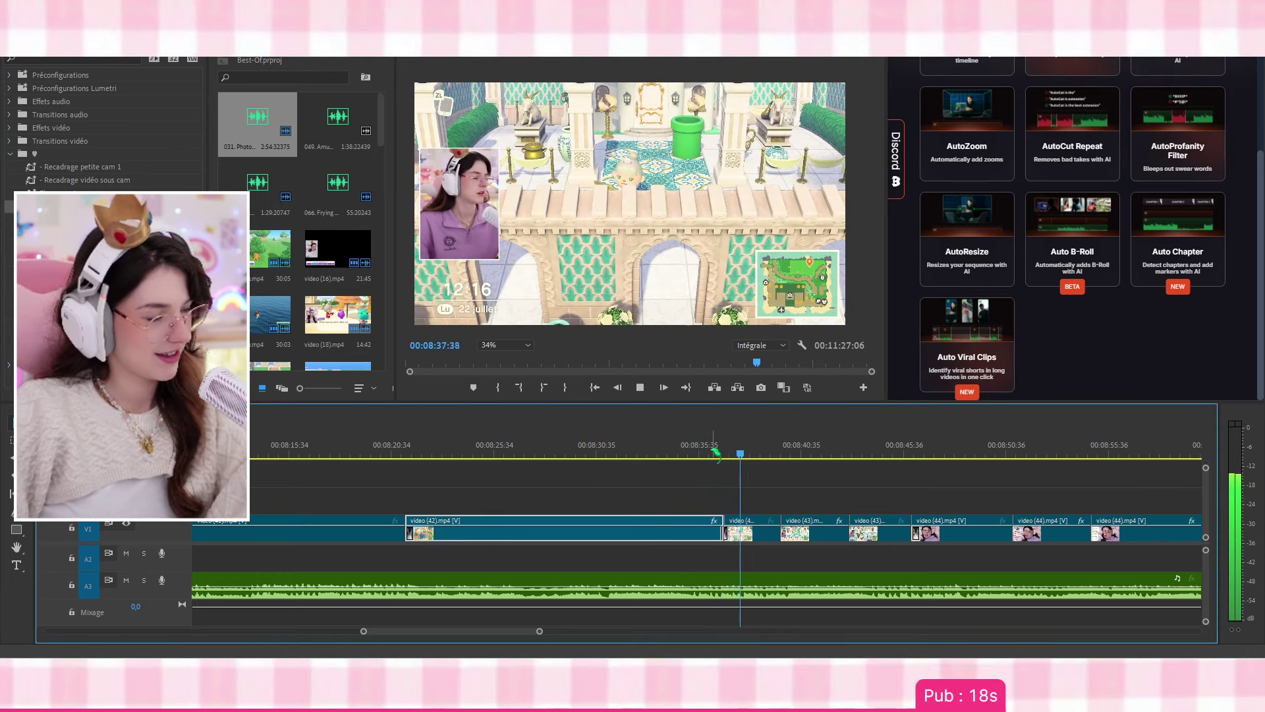
Review the montage with its music through to about 00:10:15 in video (47), bringing audio track A1 into view
scroll(760, 505, down, 4)
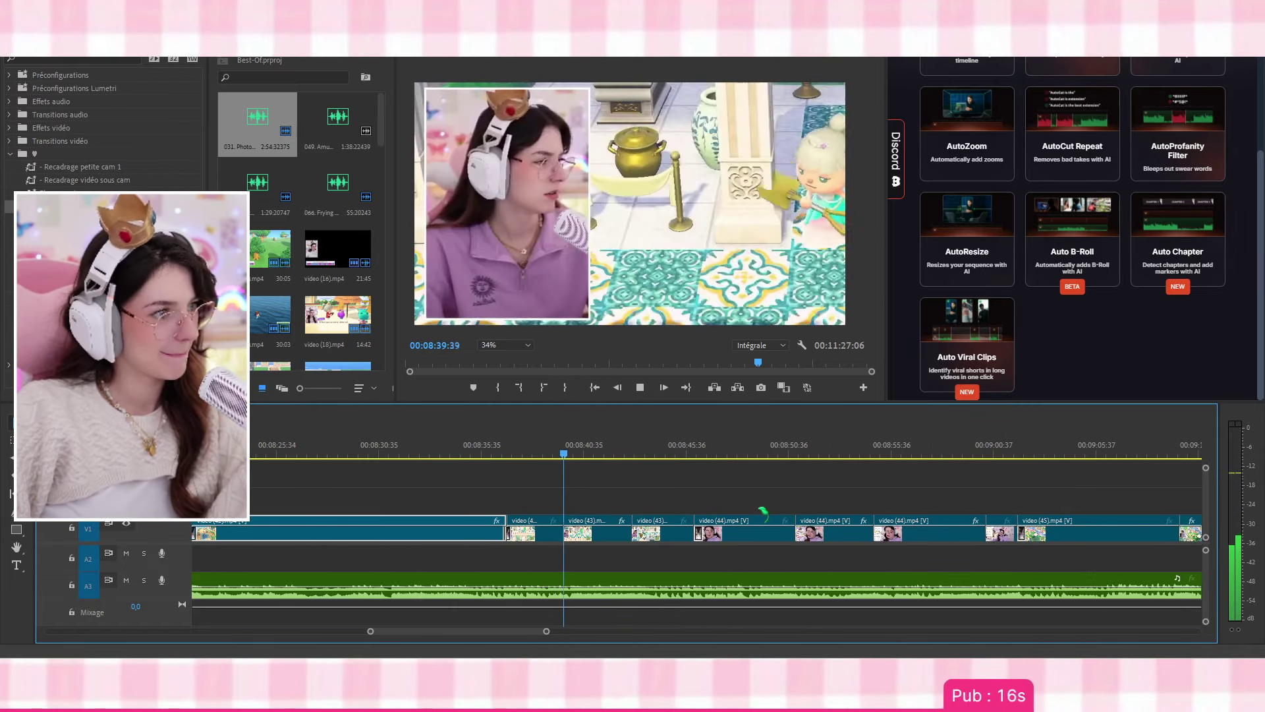
scroll(762, 511, down, 1)
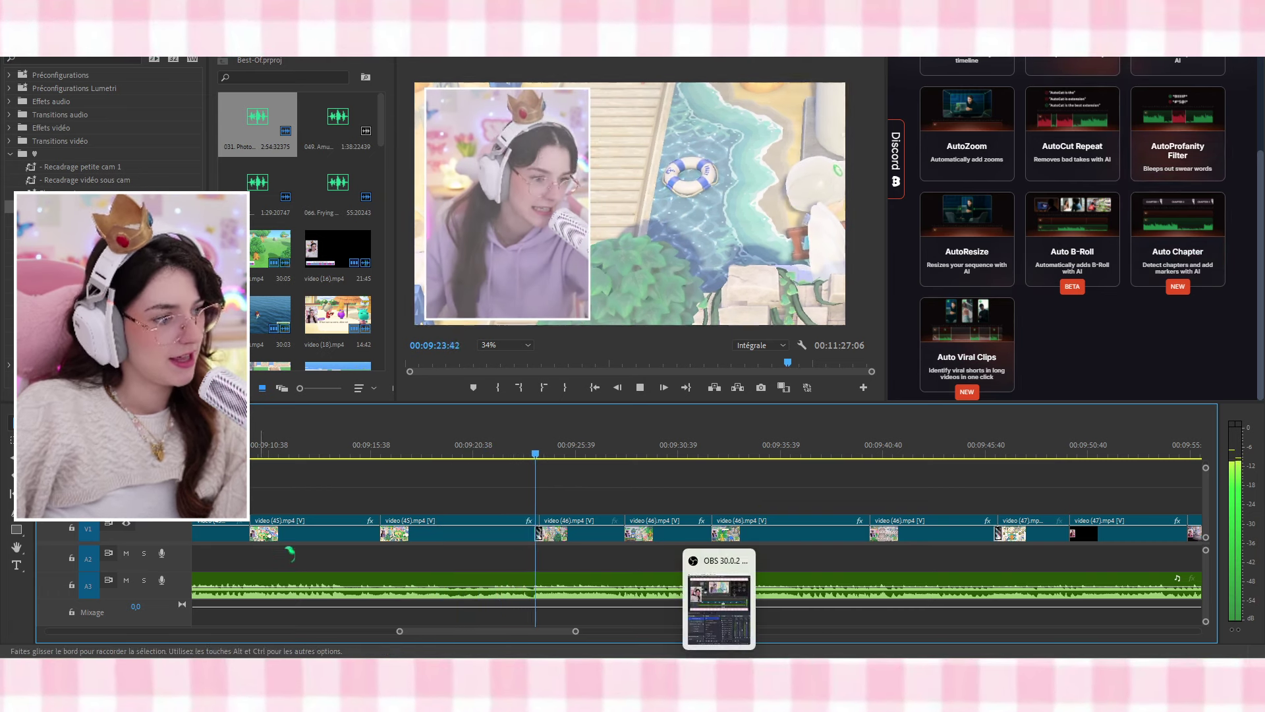
scroll(365, 565, down, 3)
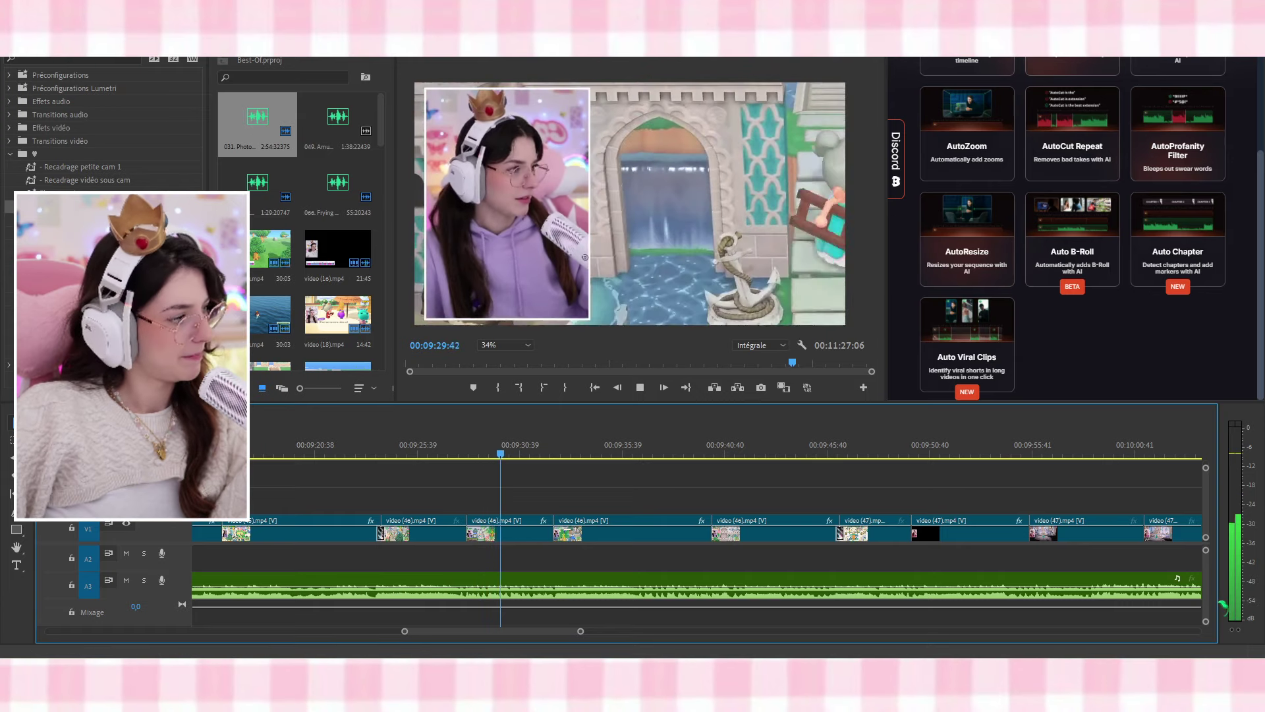
drag(1208, 599, 1213, 572)
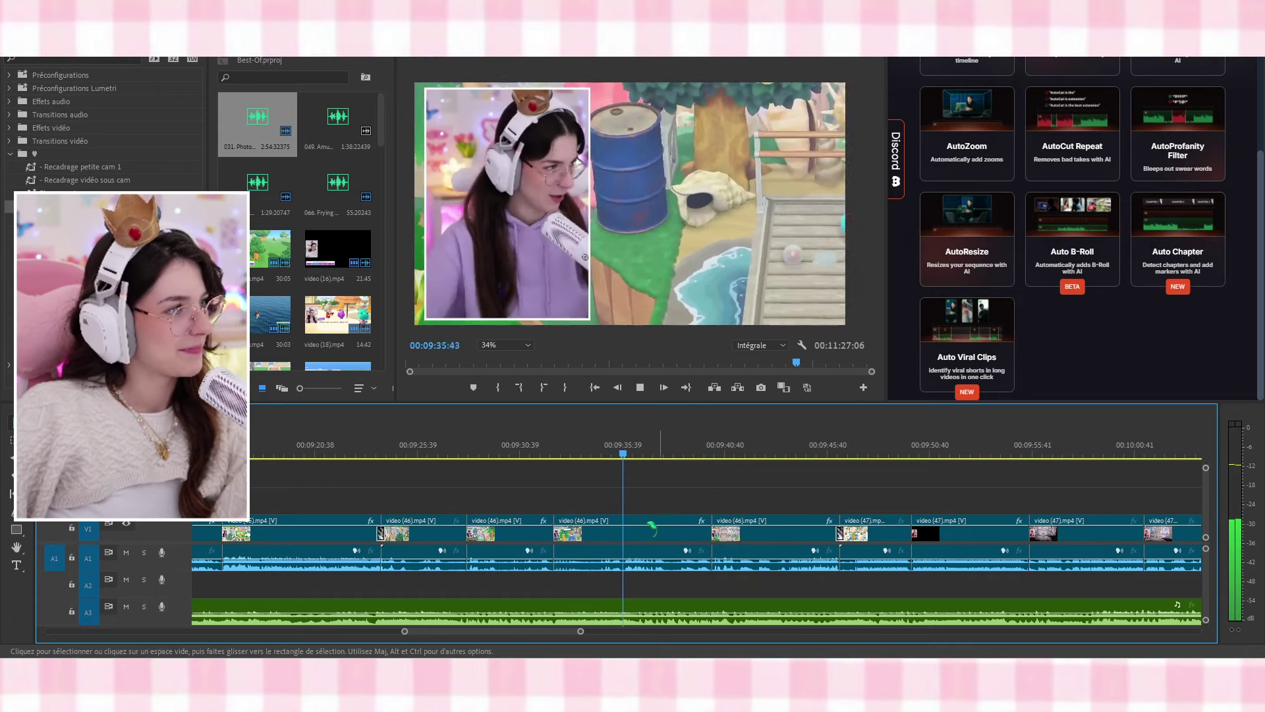
scroll(616, 482, up, 1)
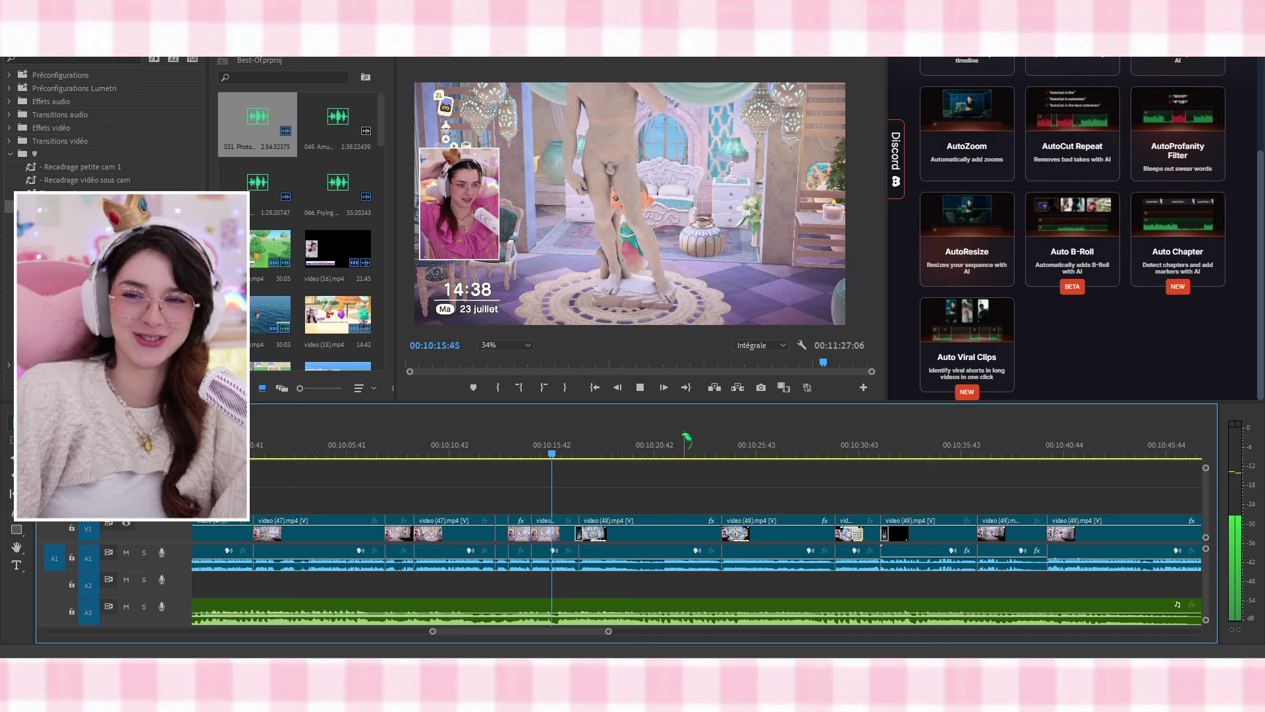
Enlarge the webcam framing of the short video (47) piece at about 00:10:14 to scale 236, positioned at 469.5, 528
click(519, 530)
click(520, 453)
click(504, 170)
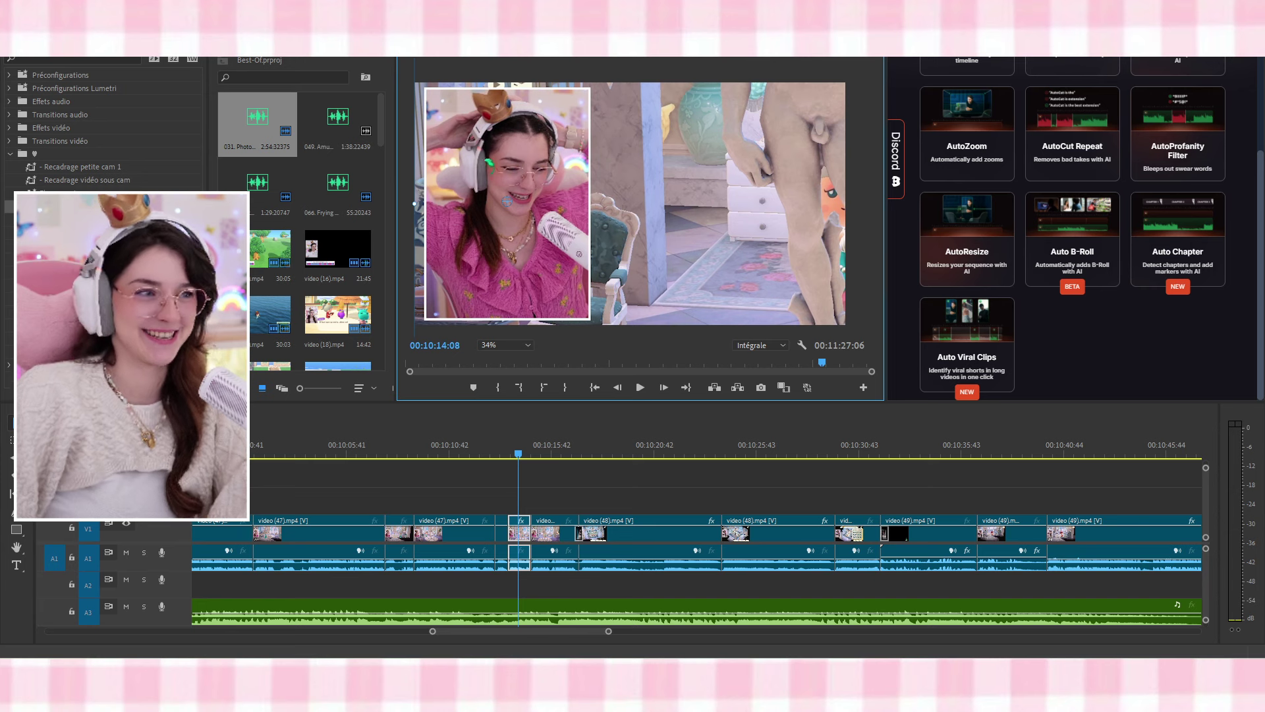
click(249, 58)
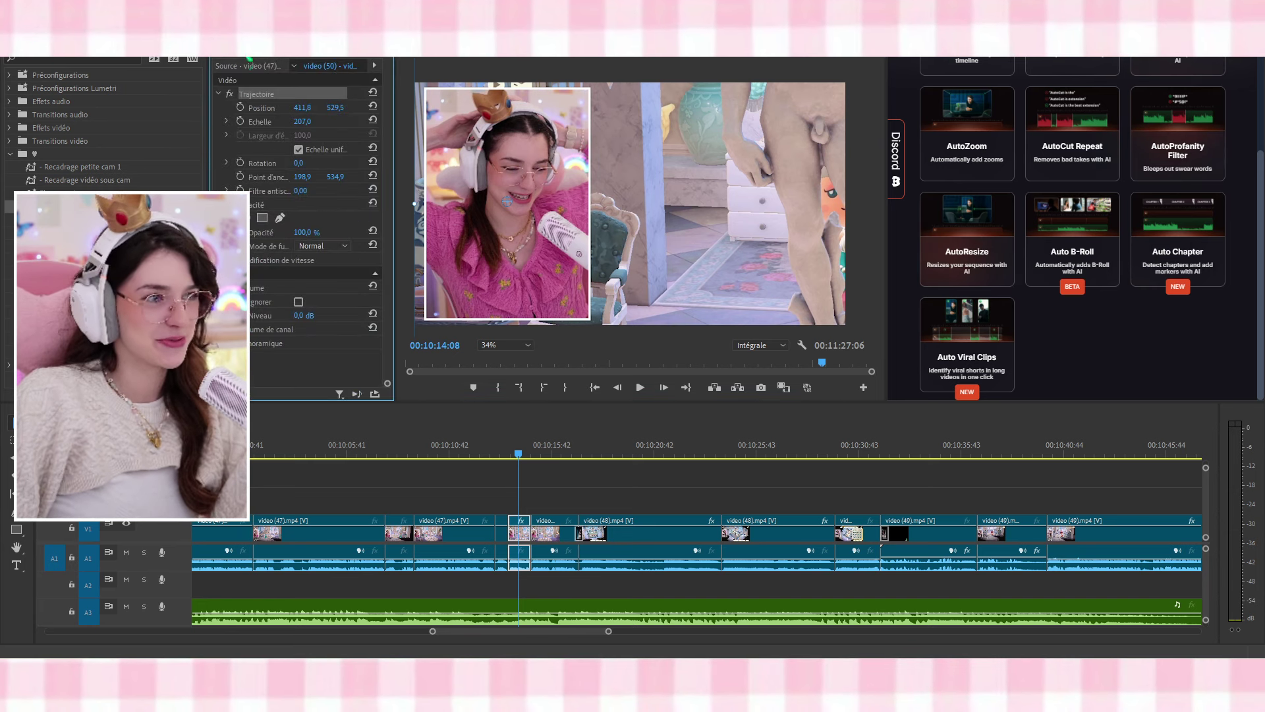
click(303, 121)
key(Up)
key(Up)
key(Up)
key(Up)
key(Up)
key(Up)
key(Up)
key(Up)
key(Up)
key(Up)
key(Up)
key(Up)
key(Up)
key(Up)
key(Up)
key(Up)
key(Up)
key(Up)
key(Up)
key(Up)
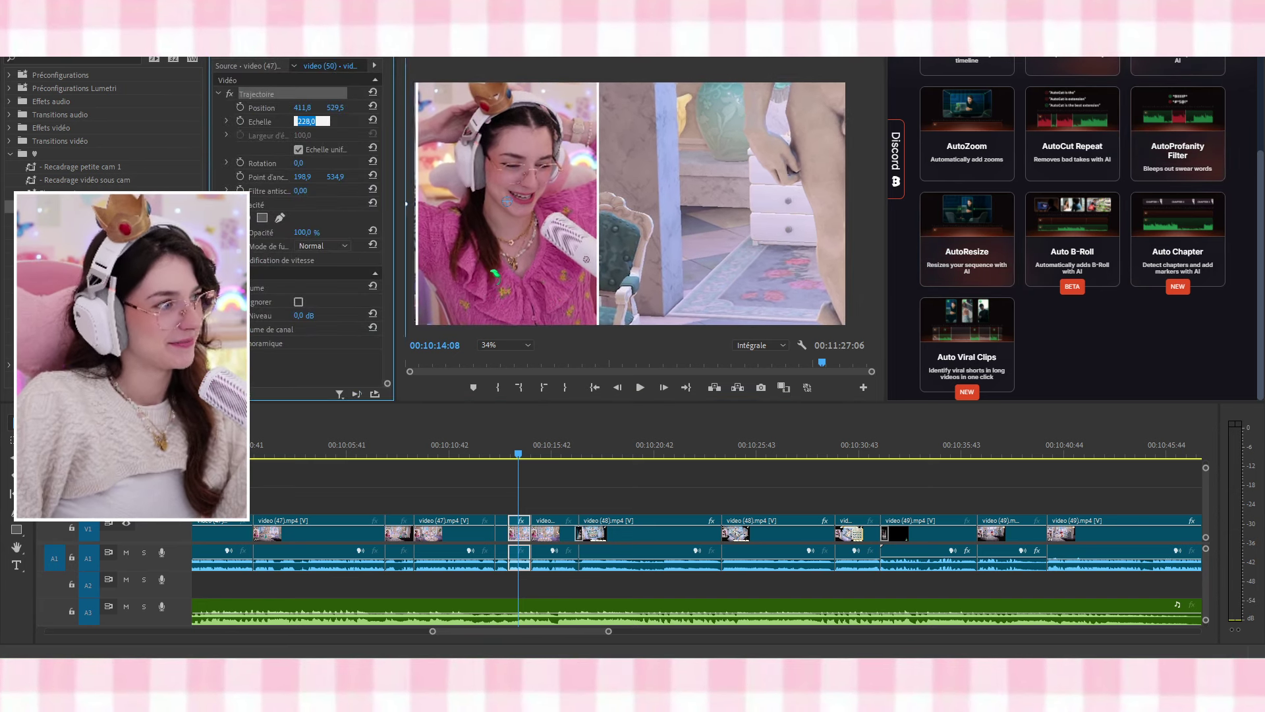
drag(506, 199, 519, 200)
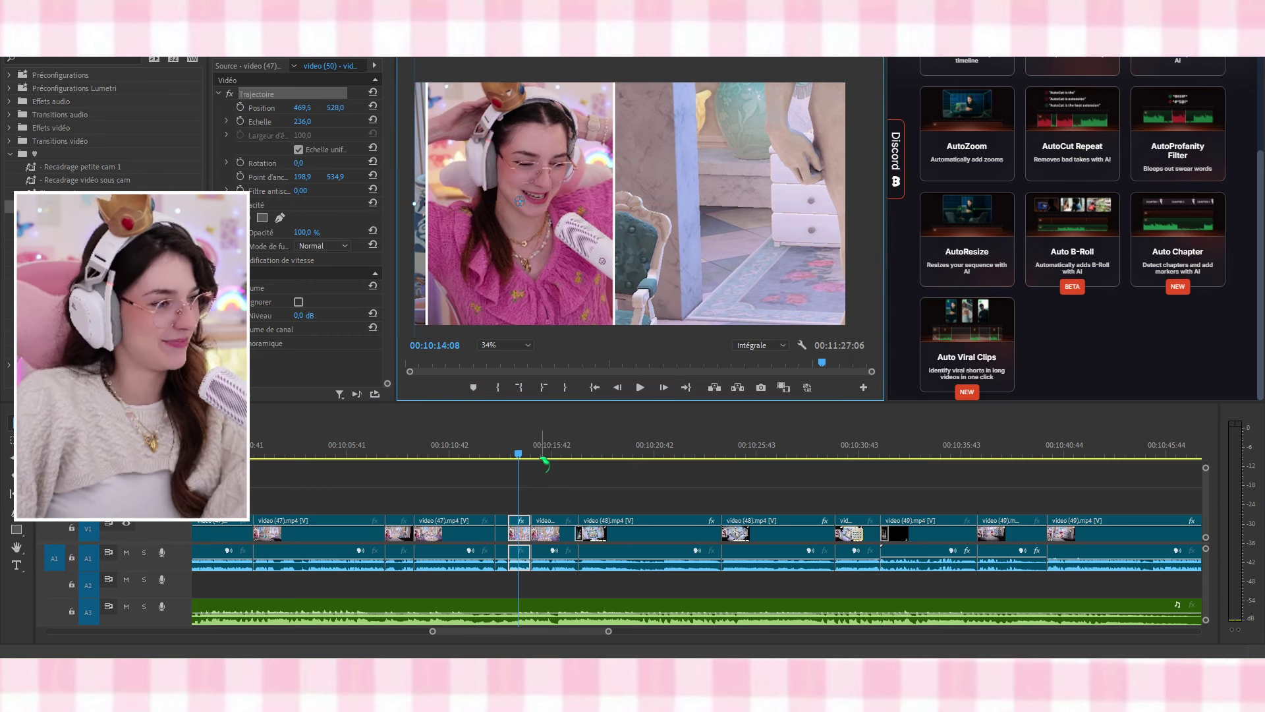
Play the enlarged video (47) piece and the clips after it to about 00:10:24 in video (48)
click(507, 454)
key(space)
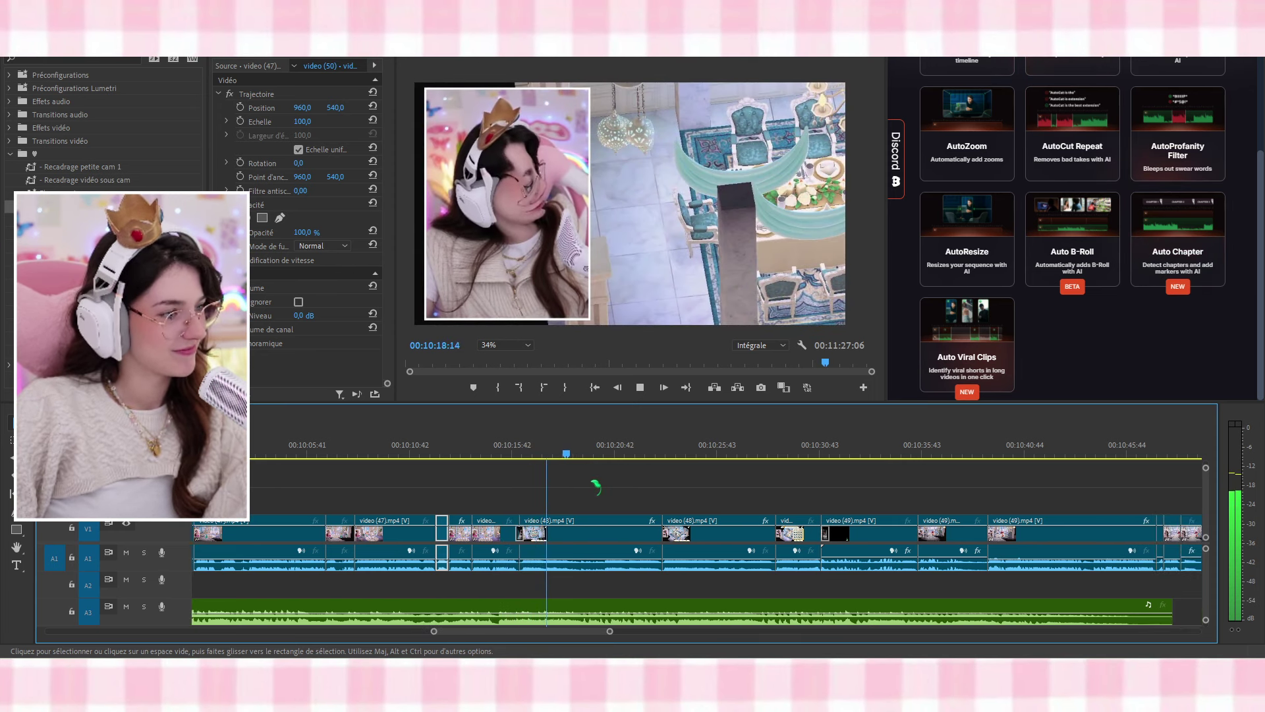
scroll(579, 471, down, 3)
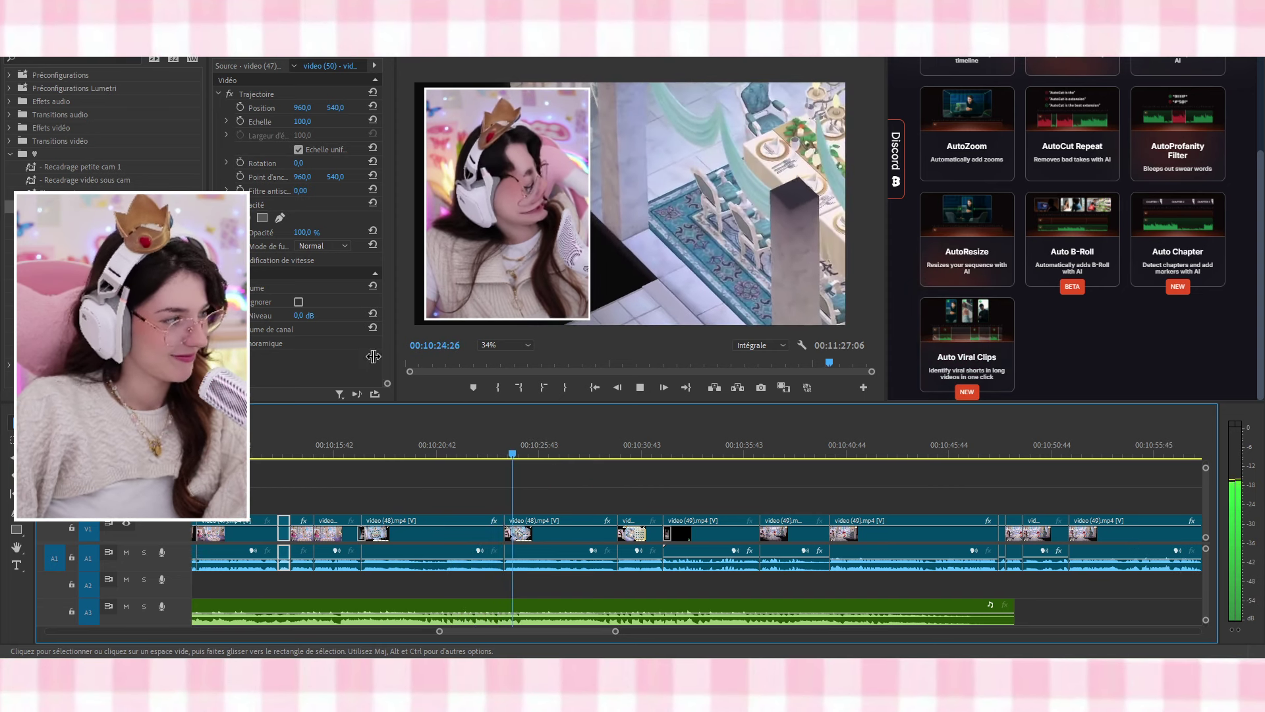
Try the 1:29 track on A3 over the tail of the 2:54 track, at about 00:10:47
click(276, 49)
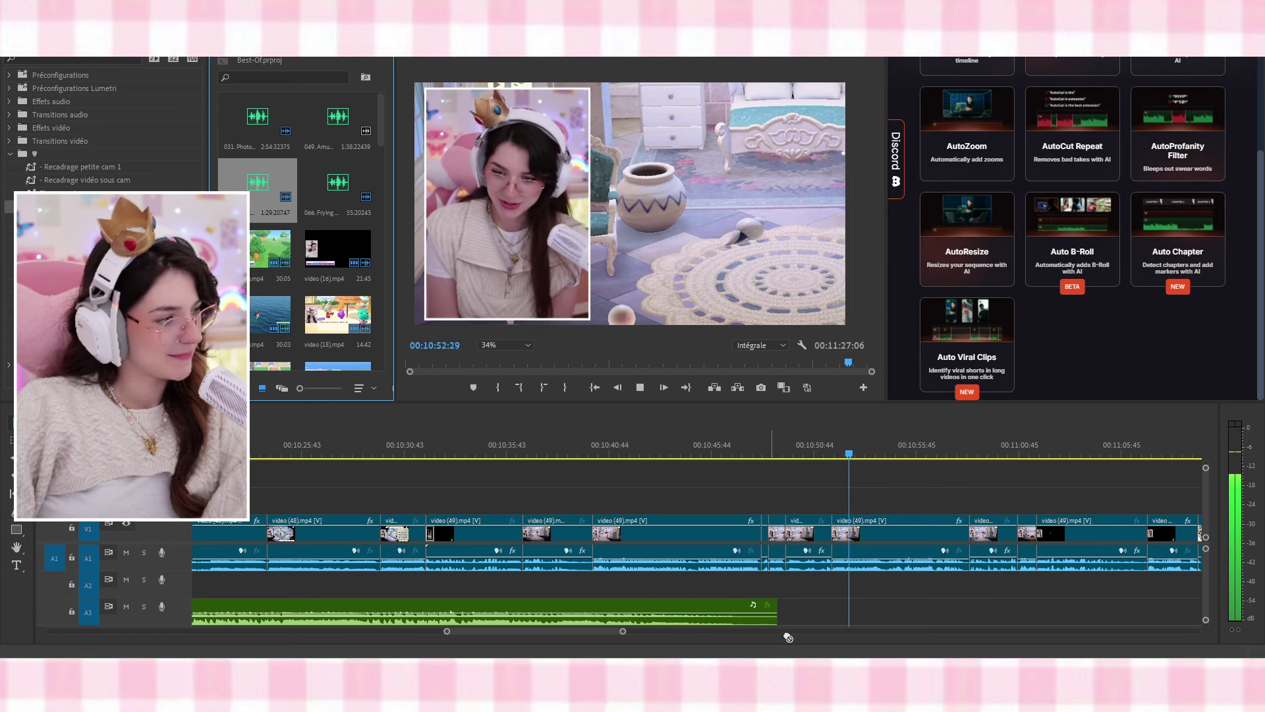
drag(788, 636, 746, 614)
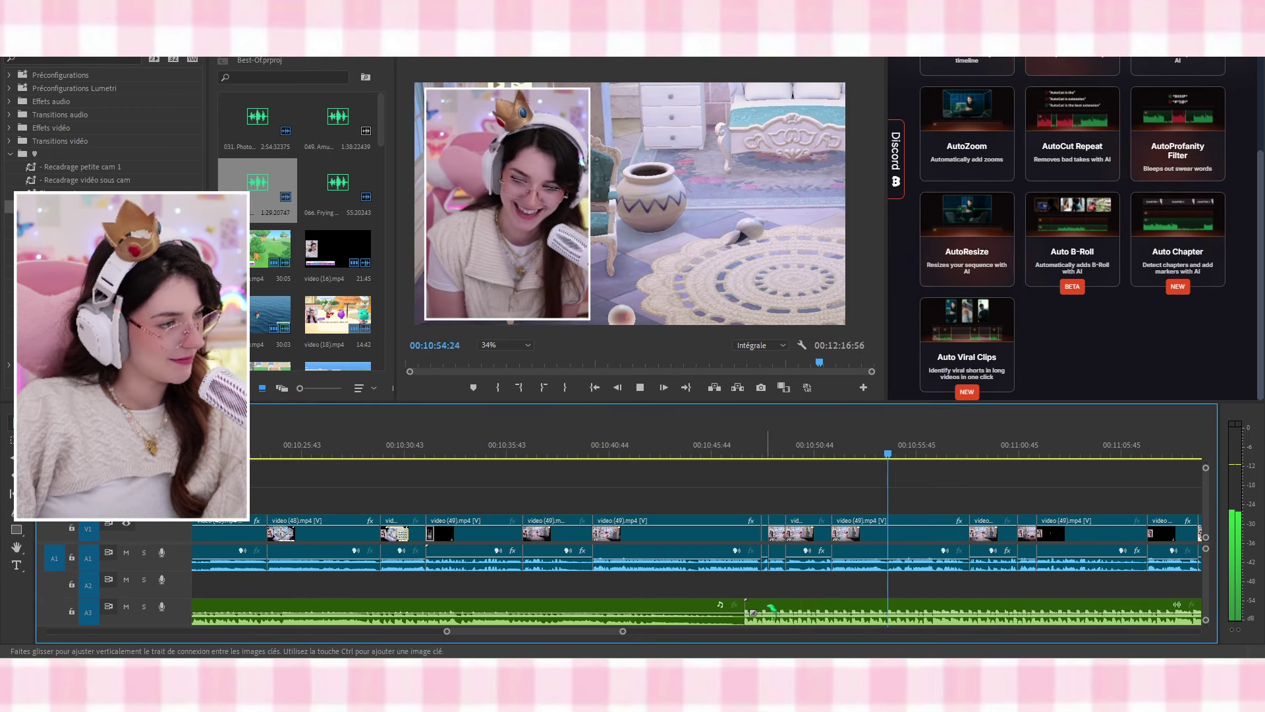
scroll(755, 587, down, 2)
key(space)
Replace the 1:29 track with the 55-second track (066. Frying...) on A3 at about 00:10:47 and play the music change
click(727, 563)
click(687, 613)
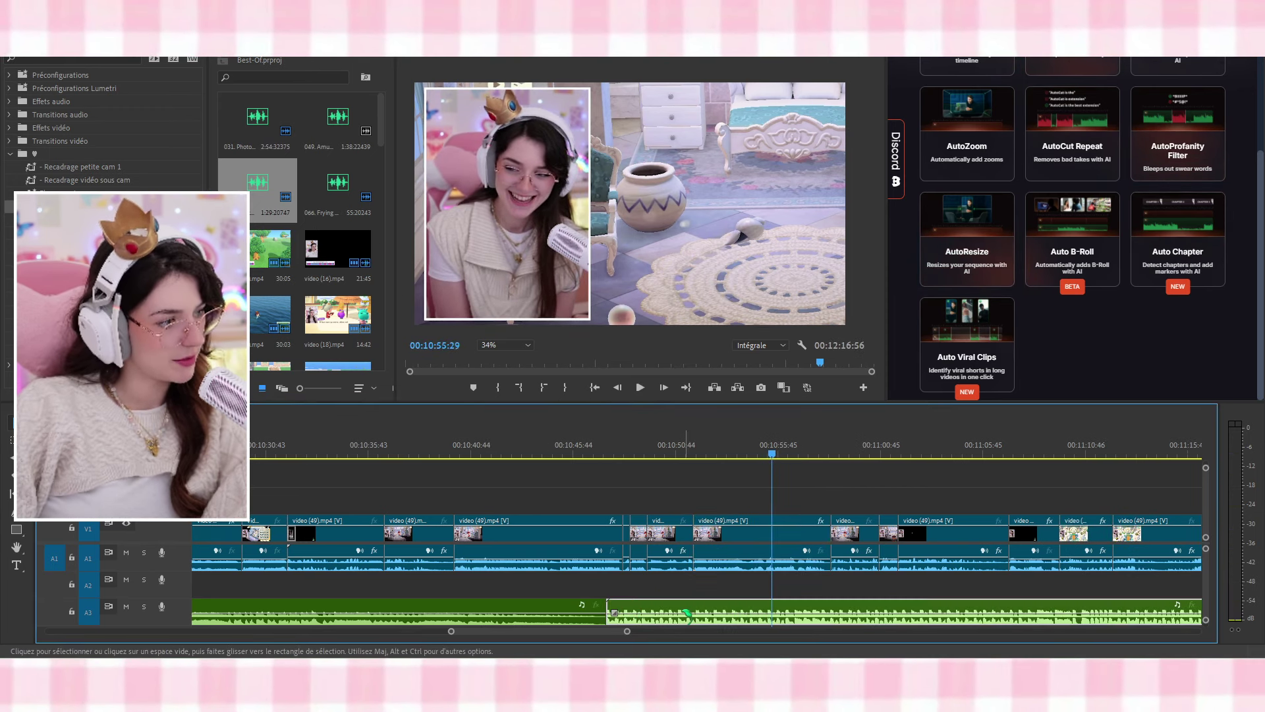
drag(687, 613, 592, 478)
click(592, 455)
key(space)
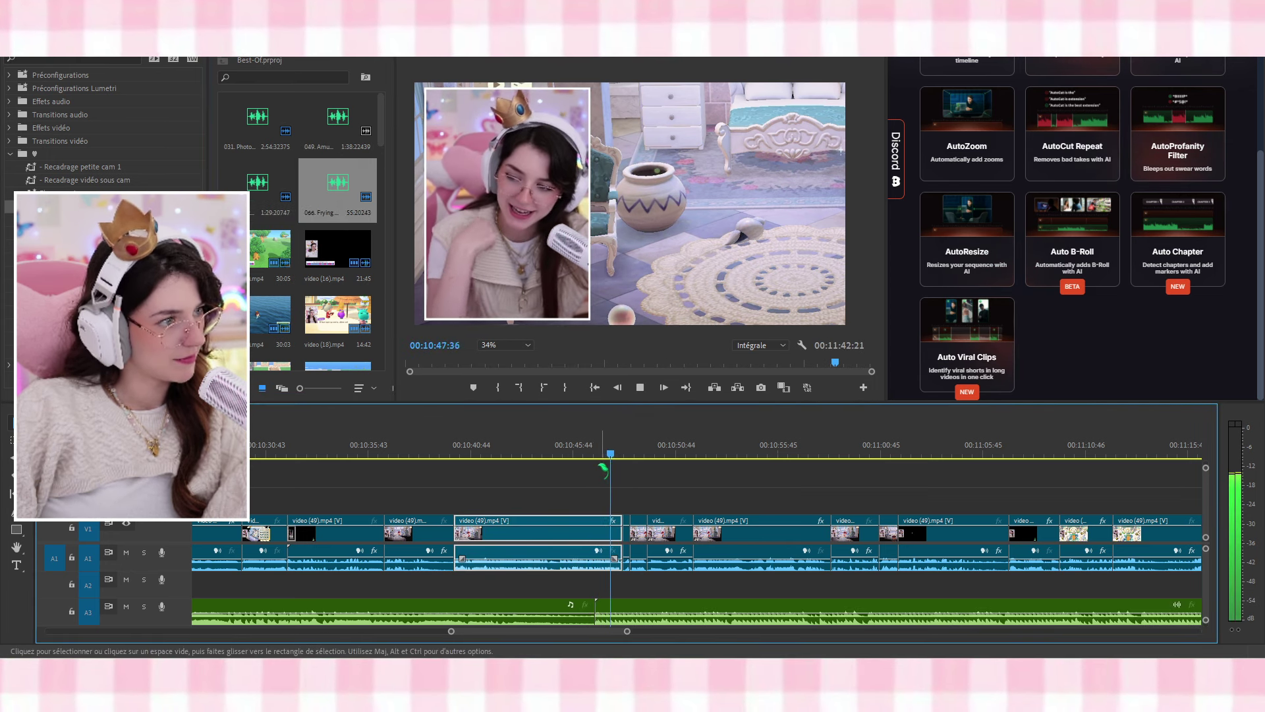
Review how the 55-second track plays under the video (49) pieces, to about 00:11:11
scroll(619, 488, down, 3)
scroll(634, 501, down, 4)
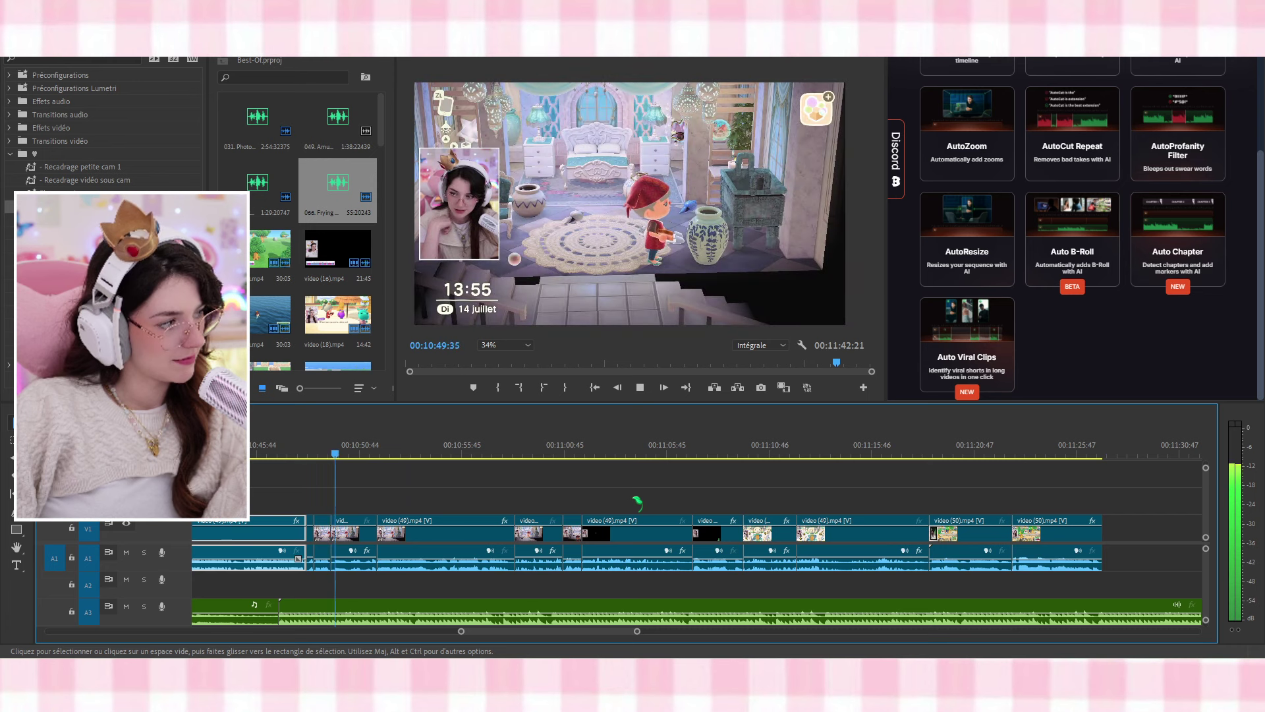
scroll(642, 507, up, 15)
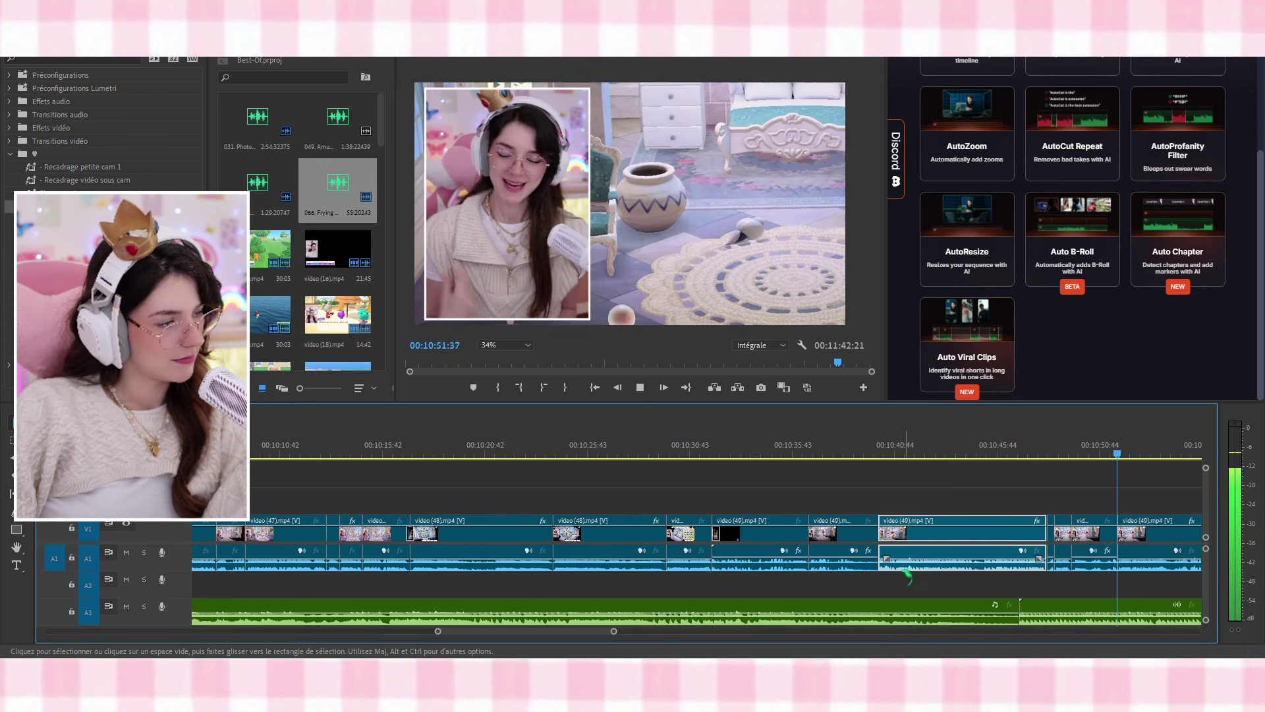
scroll(921, 582, down, 3)
scroll(921, 583, down, 7)
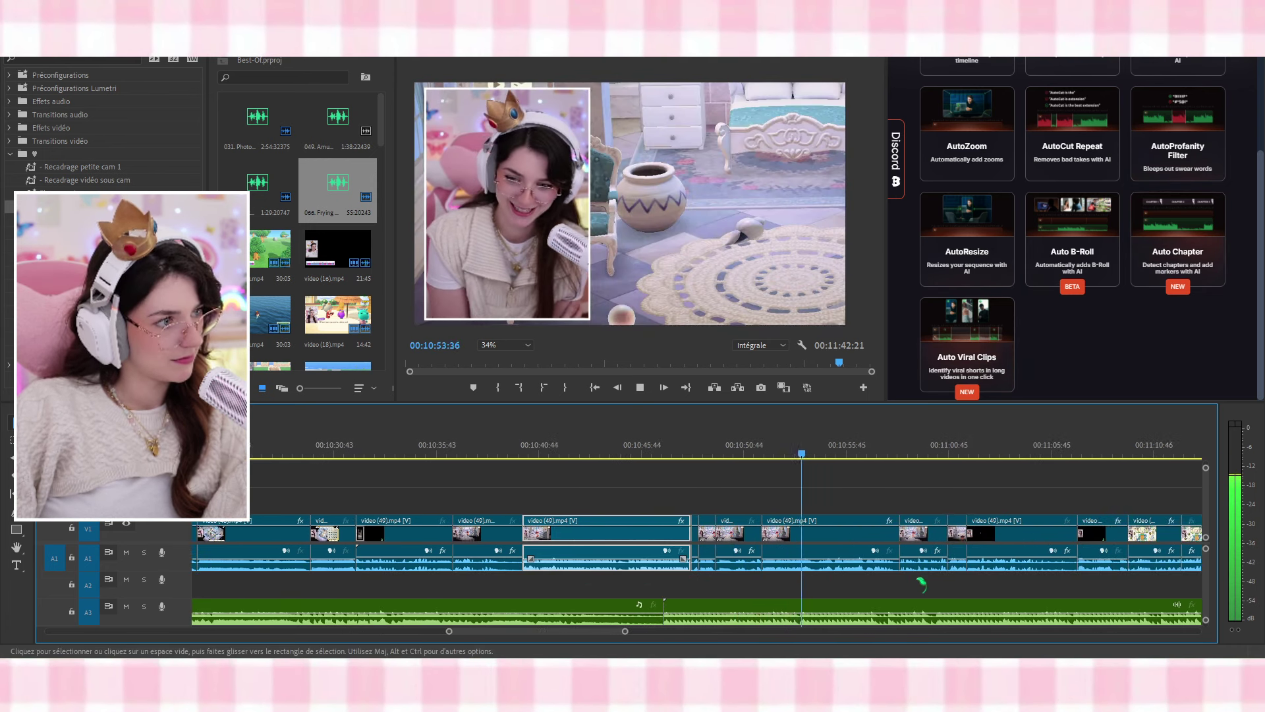
scroll(921, 582, down, 6)
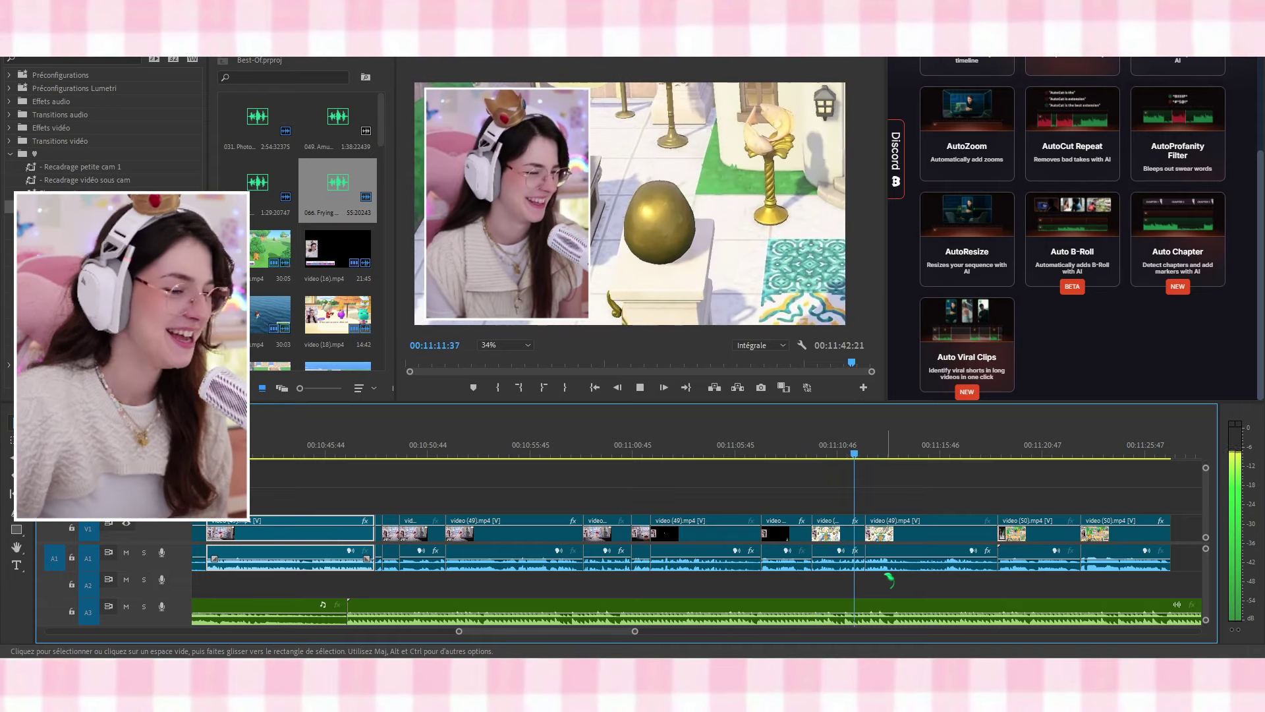
Remove the A3 music beyond the last video (50) clip and fade out its end over about 2 seconds
scroll(880, 570, down, 3)
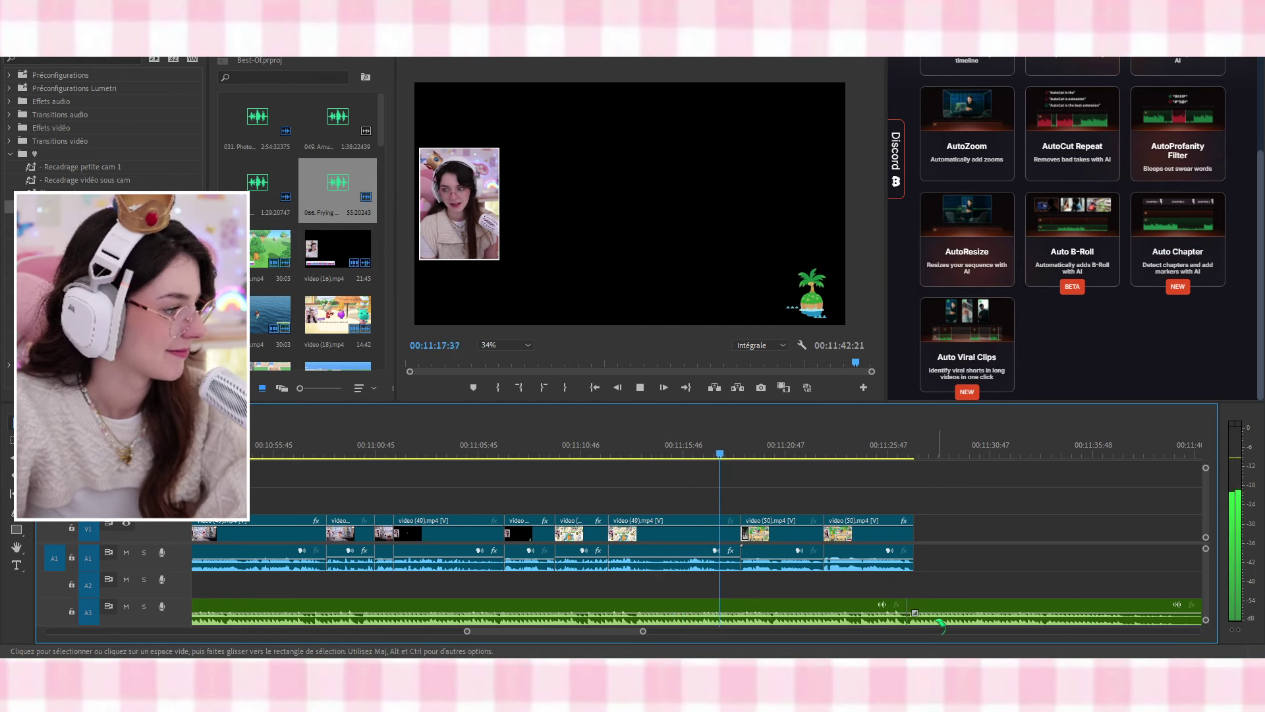
click(908, 620)
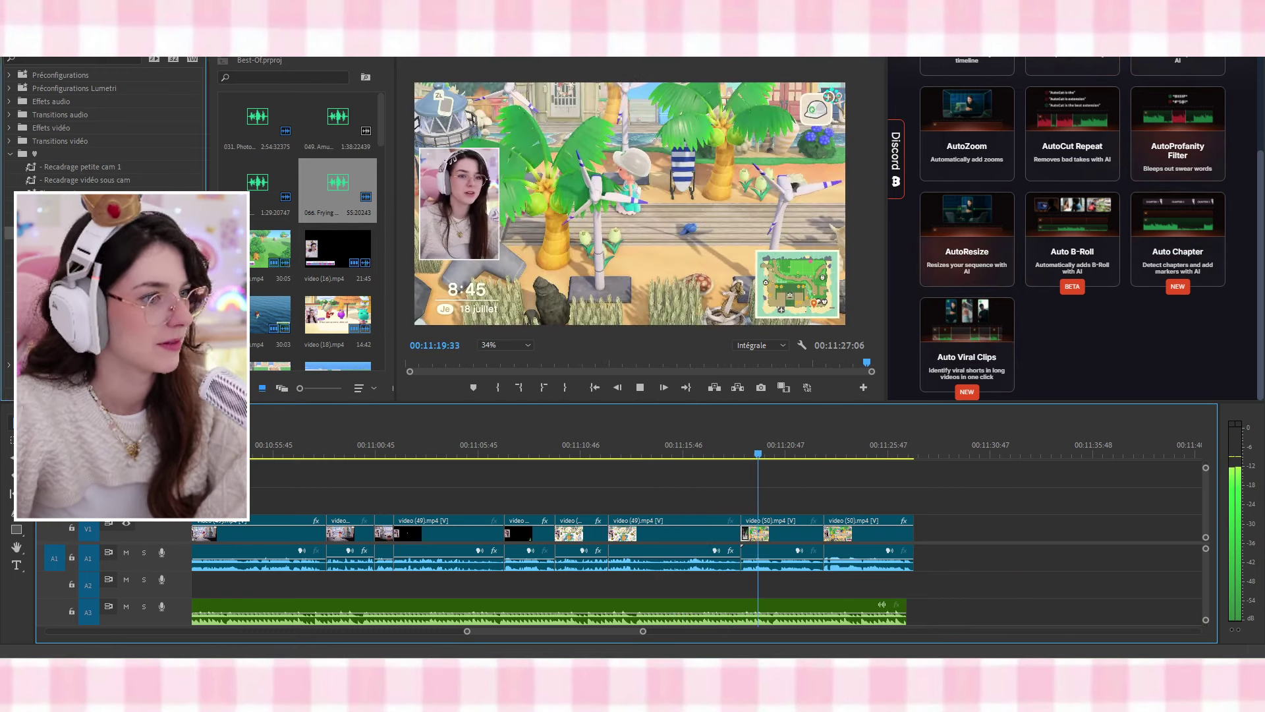
drag(907, 616, 867, 613)
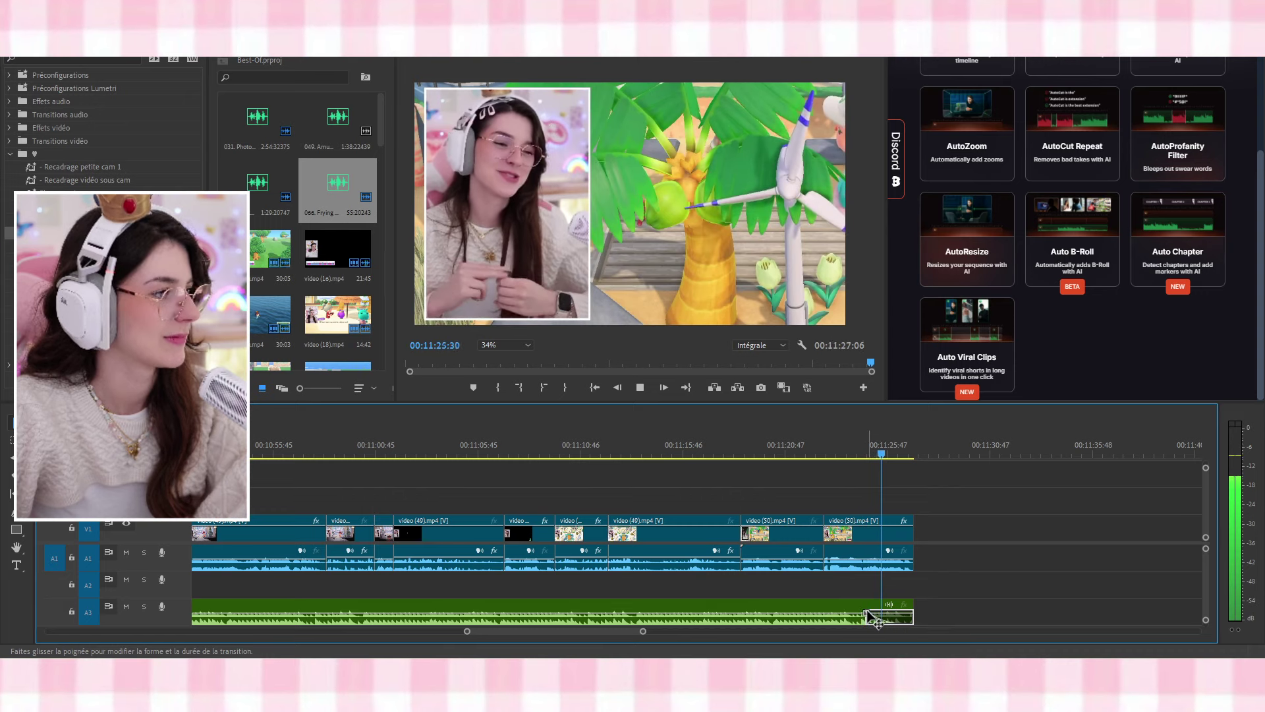